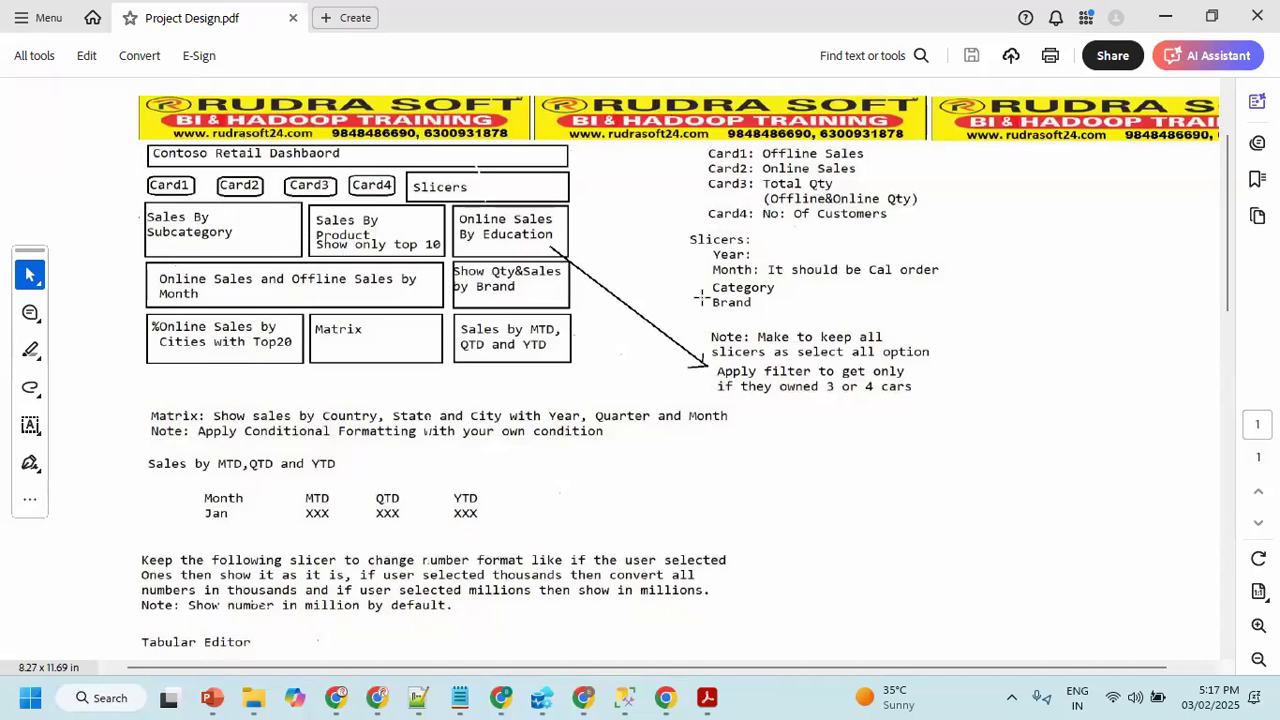
- Launch Power BI Desktop and start a blank report
left_click(113, 703)
type("power")
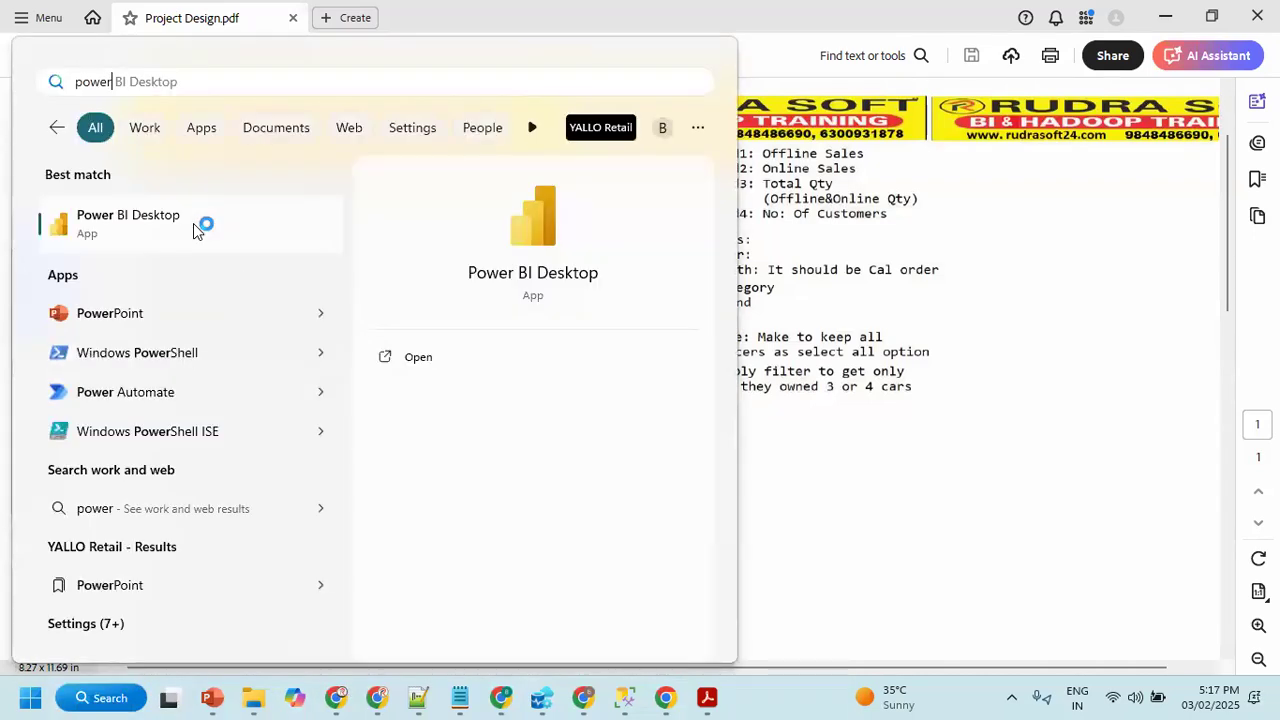
left_click(193, 223)
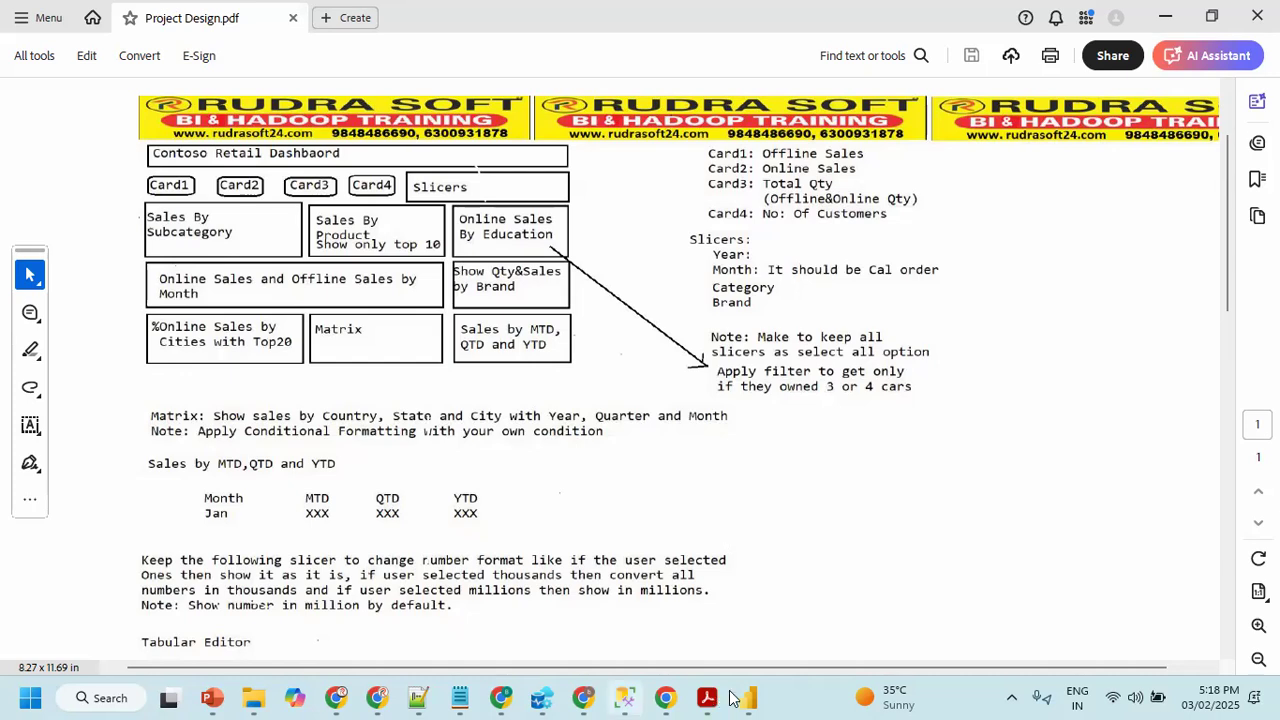
left_click(852, 627)
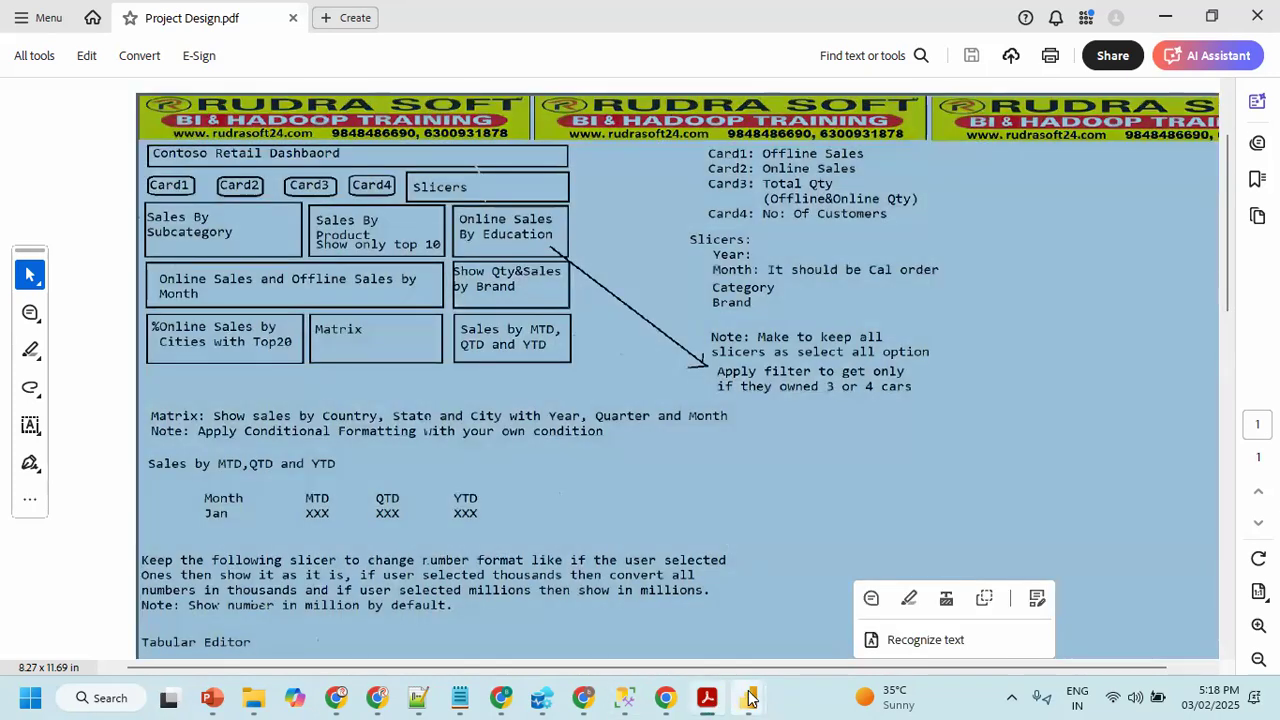
mouse_move(748, 699)
left_click(817, 608)
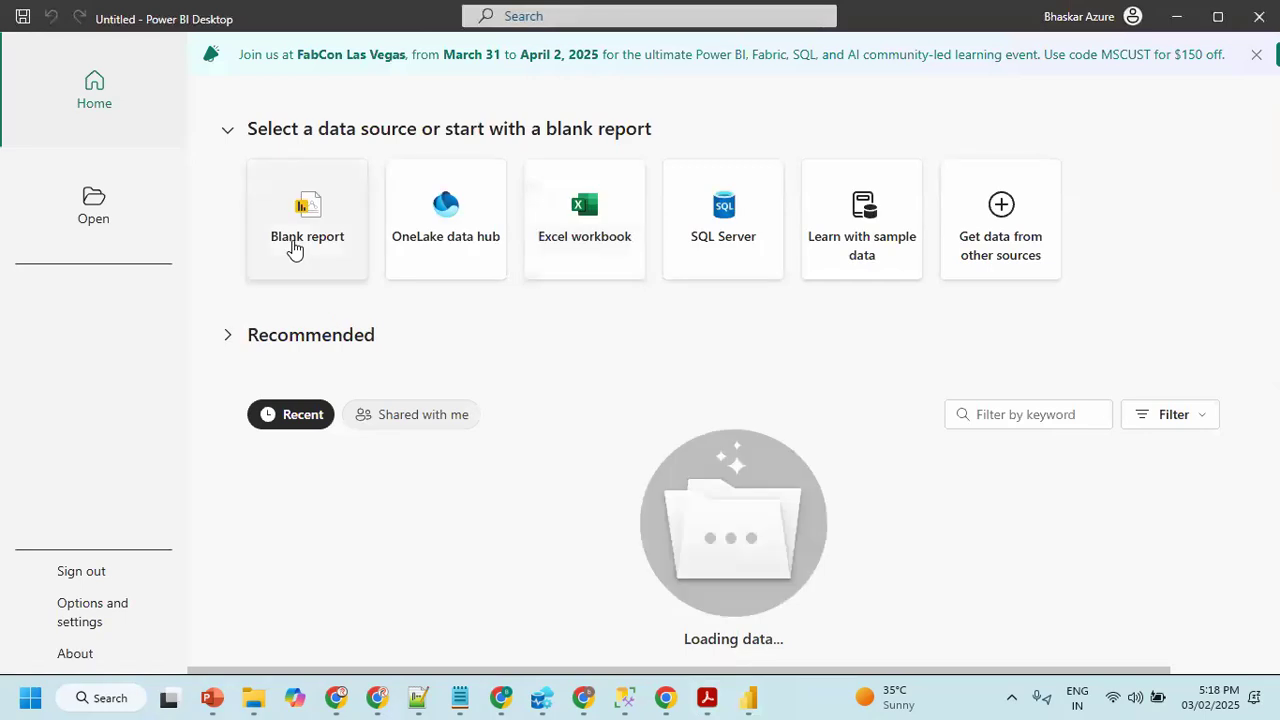
left_click(293, 245)
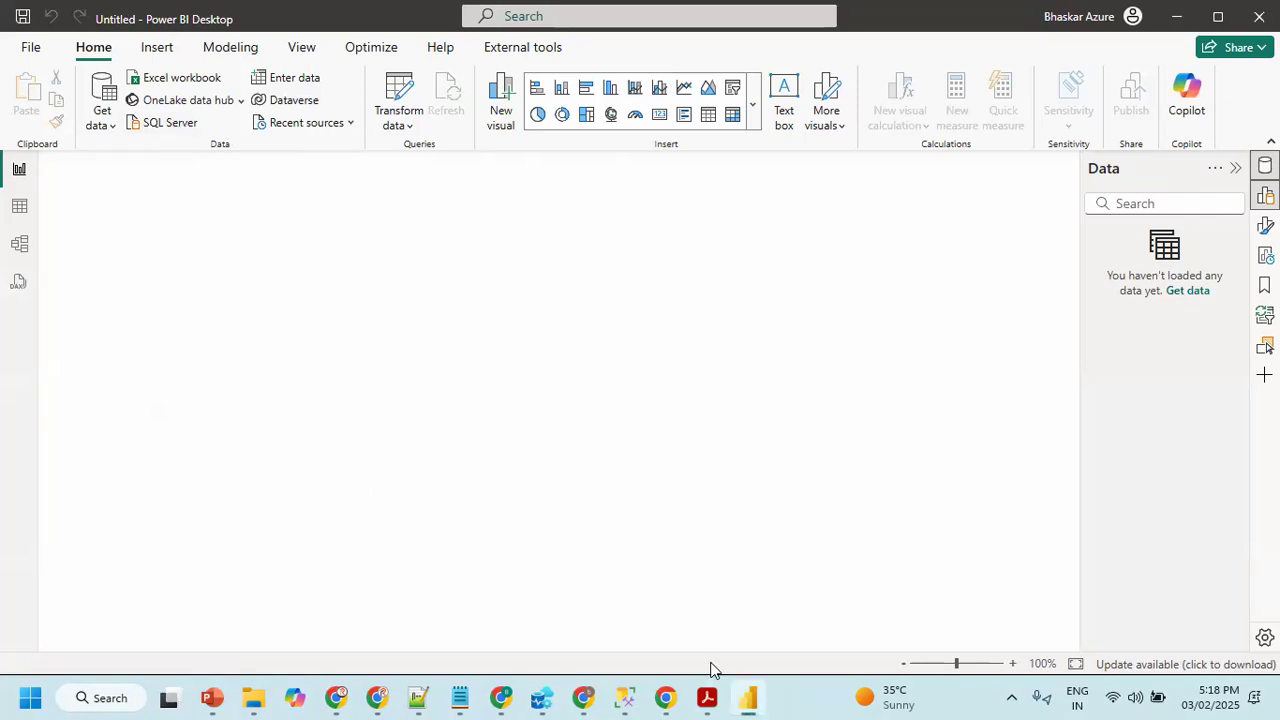
- Check the Project Design PDF, then connect the Power BI report to the ContosoRetailDW database on SQL Server ADE in Import mode
left_click(707, 698)
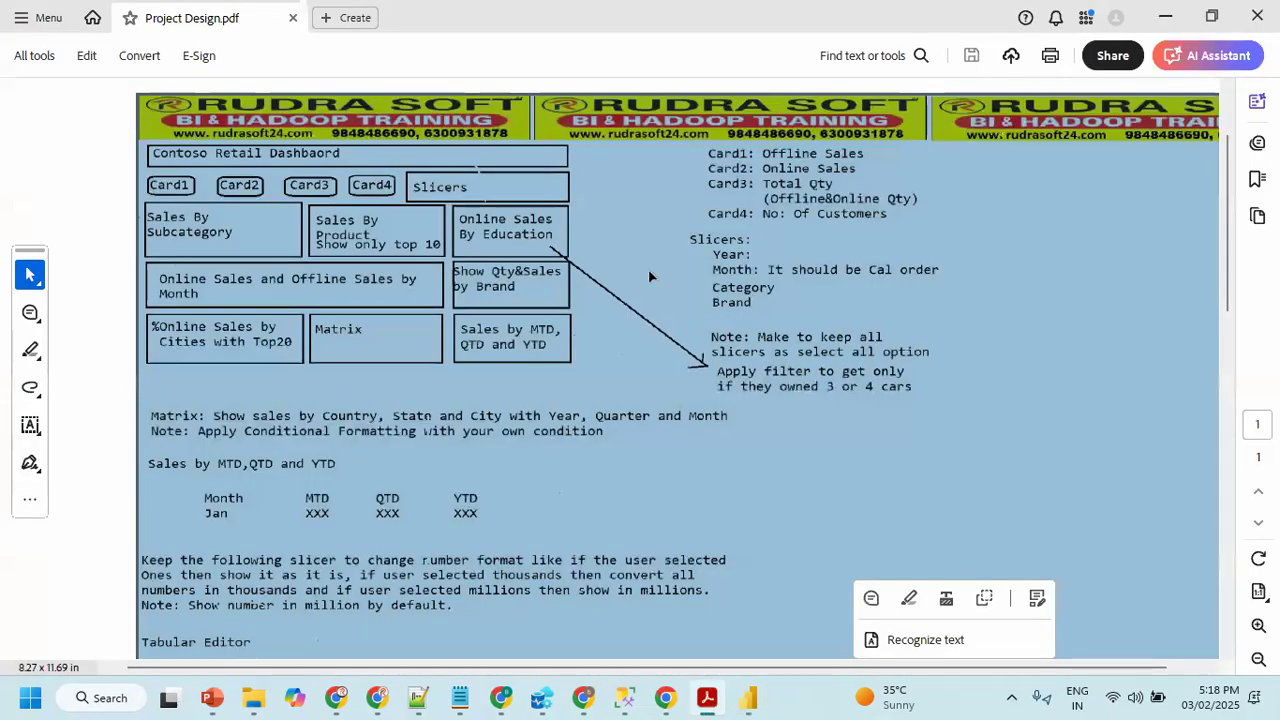
left_click(616, 181)
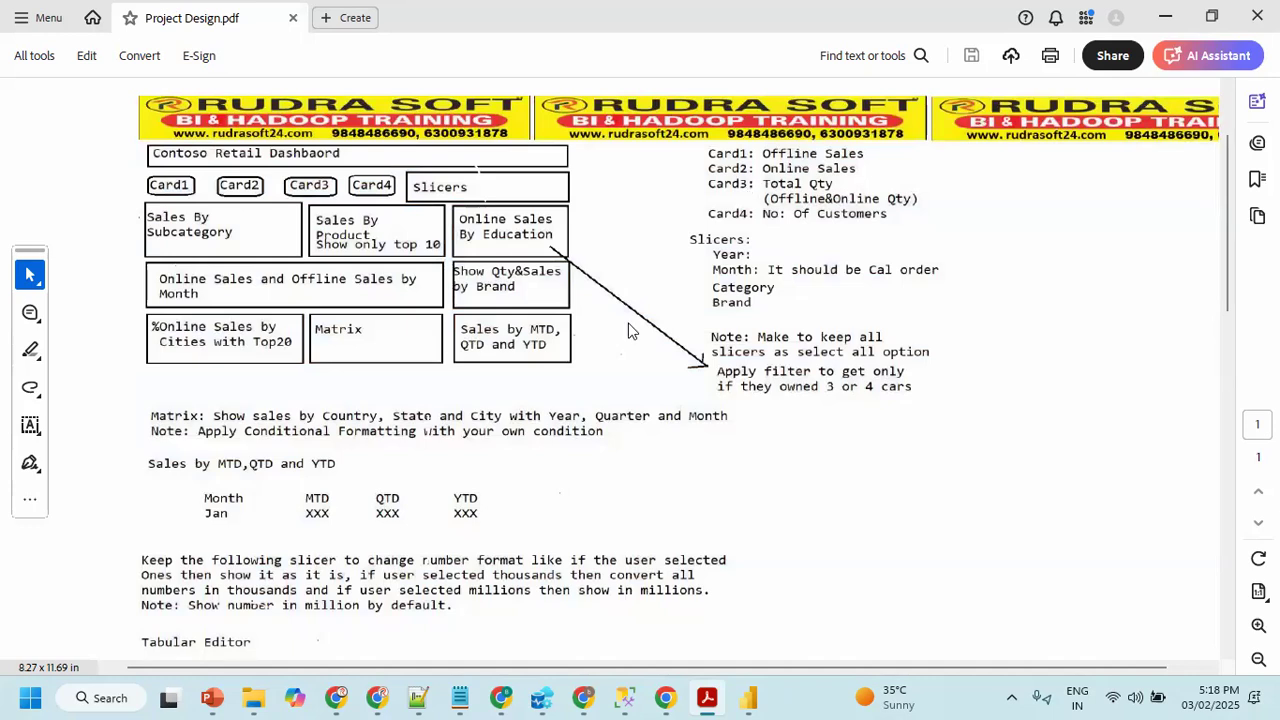
key("alt+Tab")
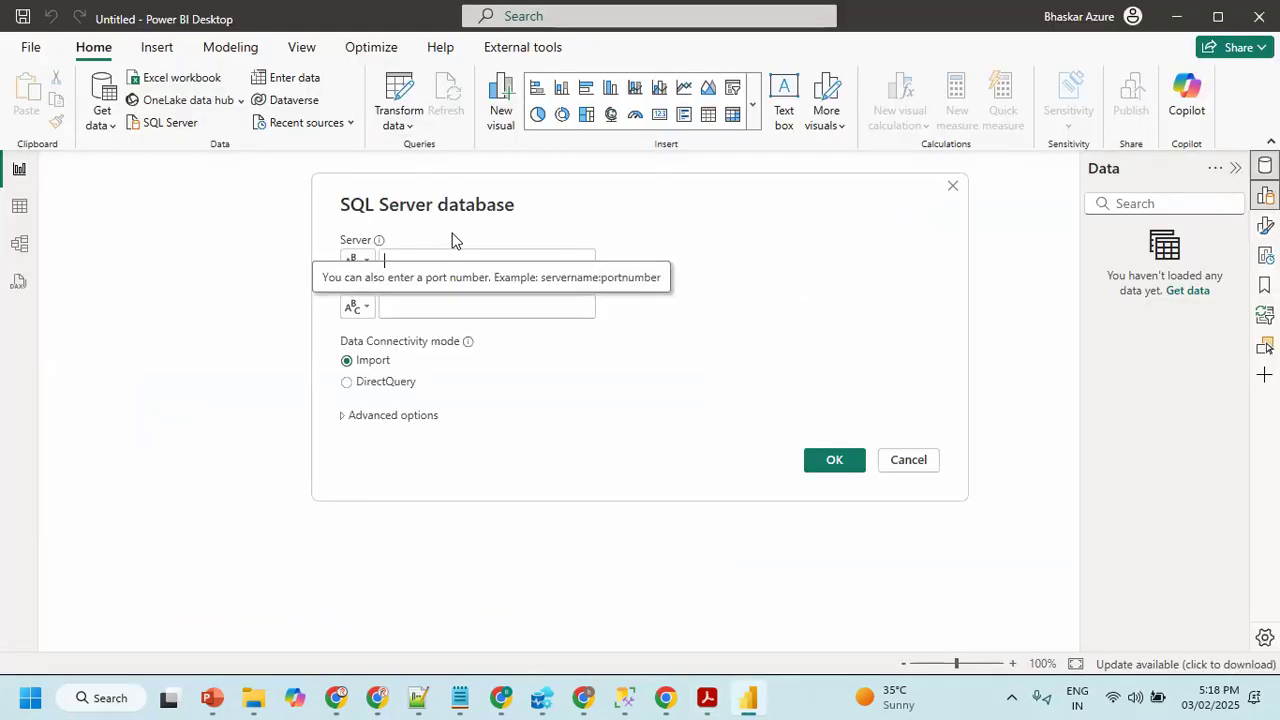
type("ADF")
key("Tab")
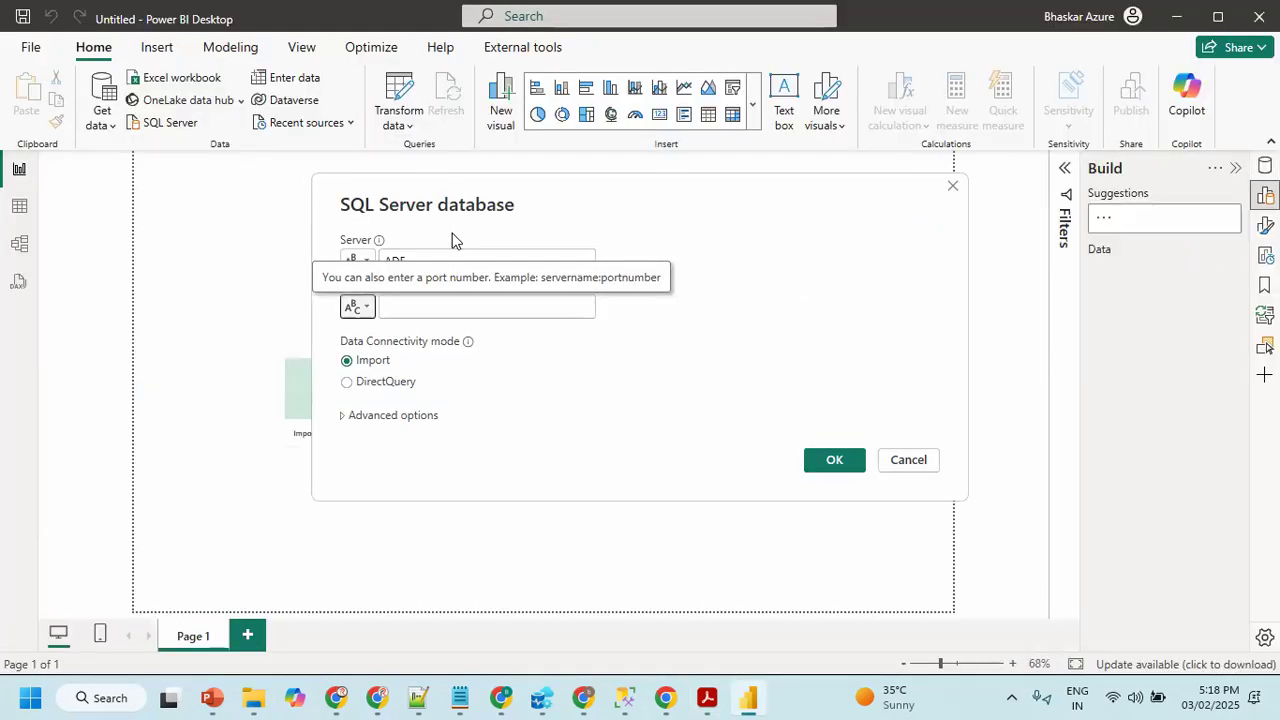
left_click(410, 307)
type("Contos")
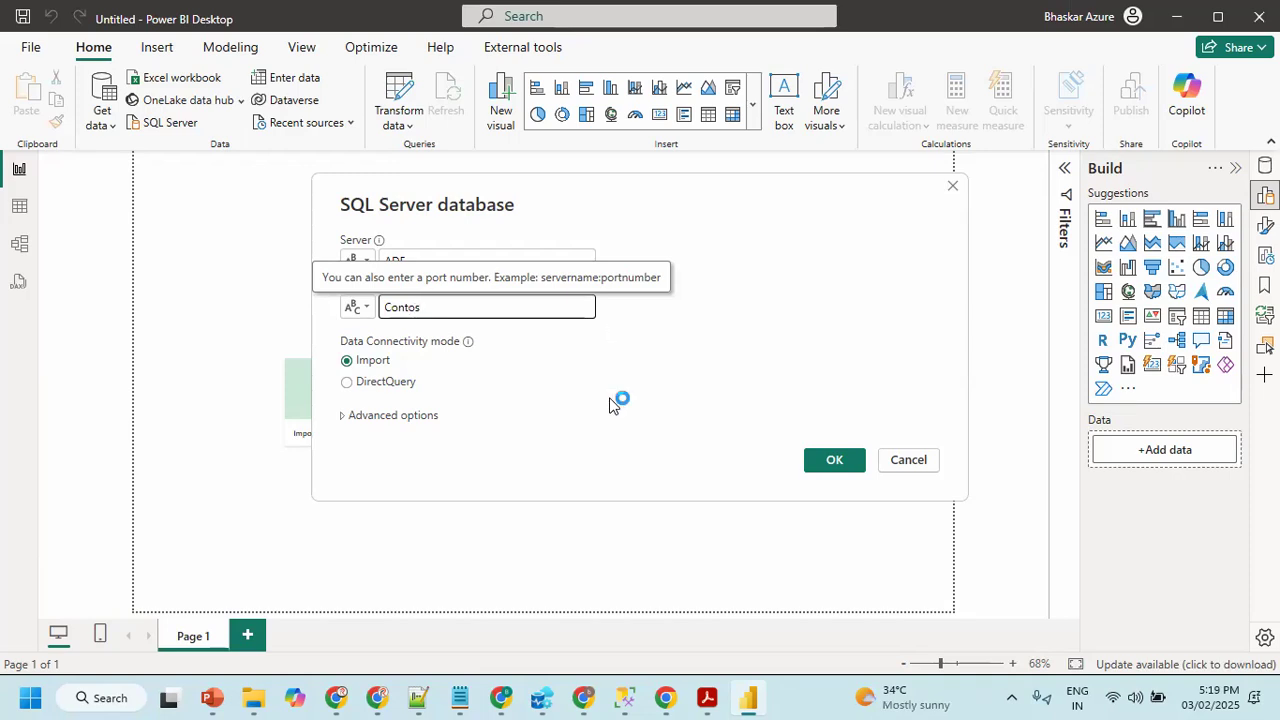
type("oRetailDW")
left_click(843, 461)
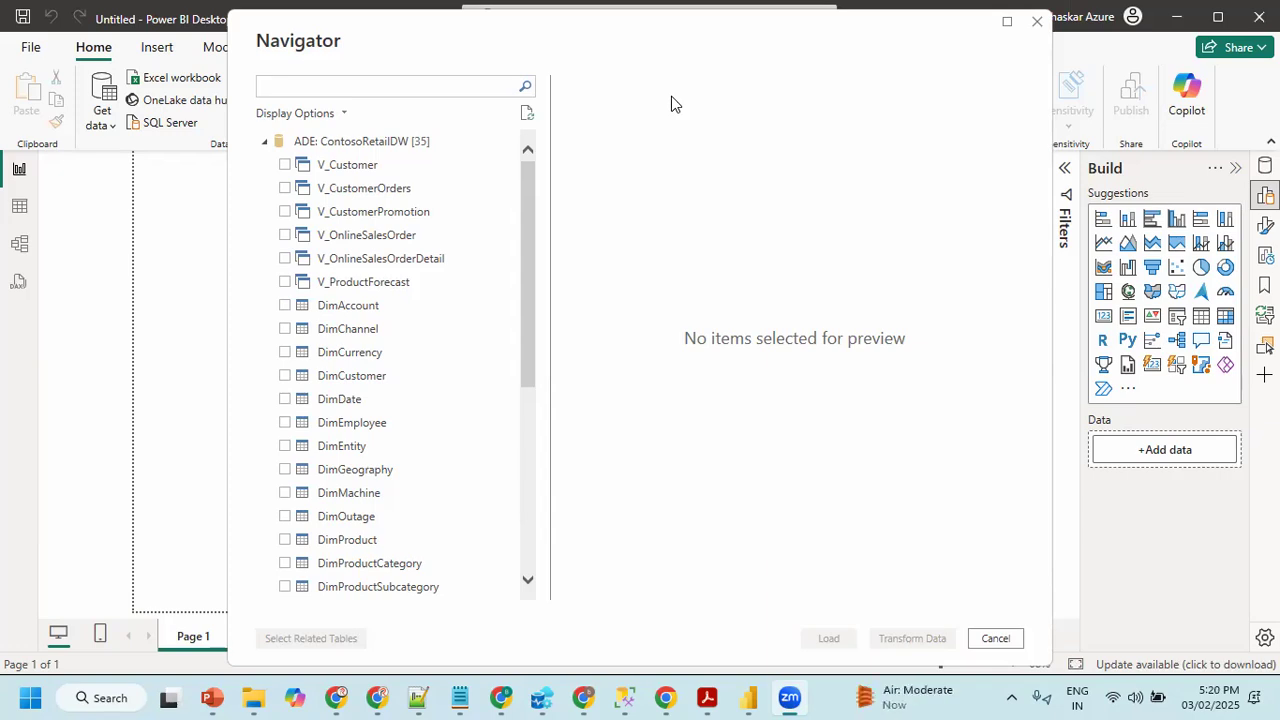
- Consult the project design and mark the FactSales and FactOnlineSales tables for loading from ContosoRetailDW
left_click(708, 697)
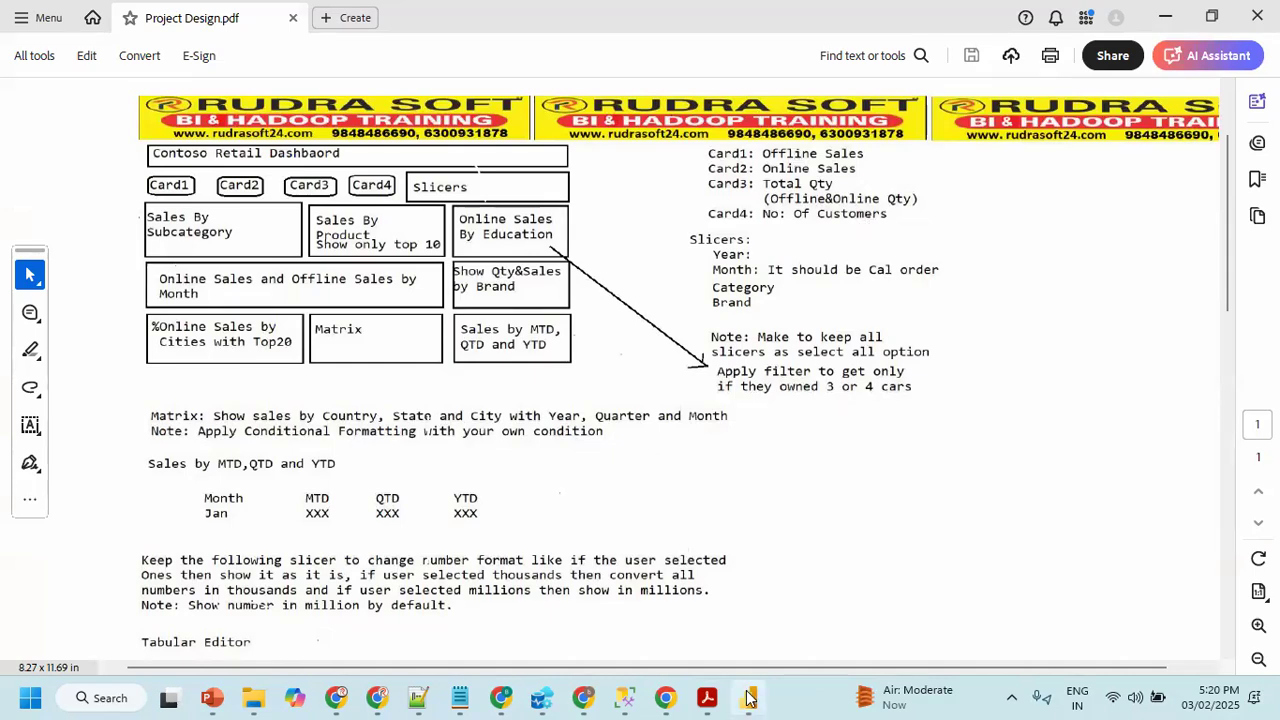
mouse_move(750, 697)
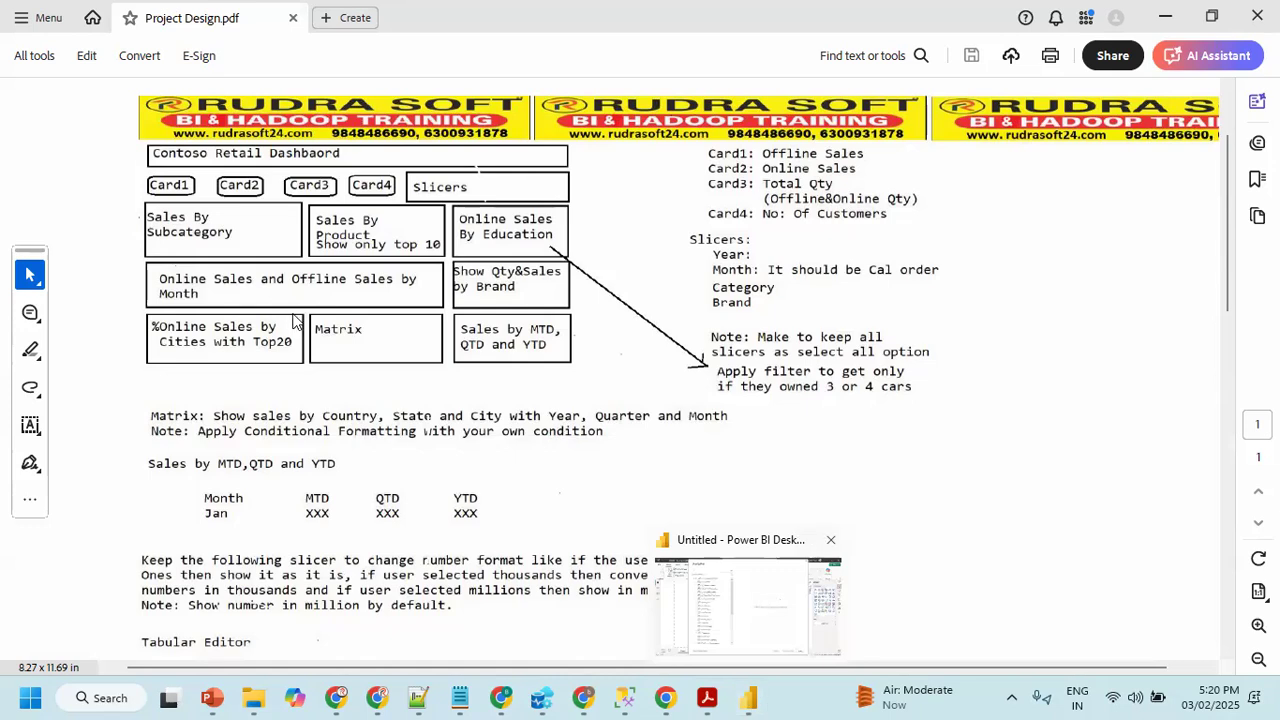
left_click(775, 600)
scroll(407, 549, "down", 2)
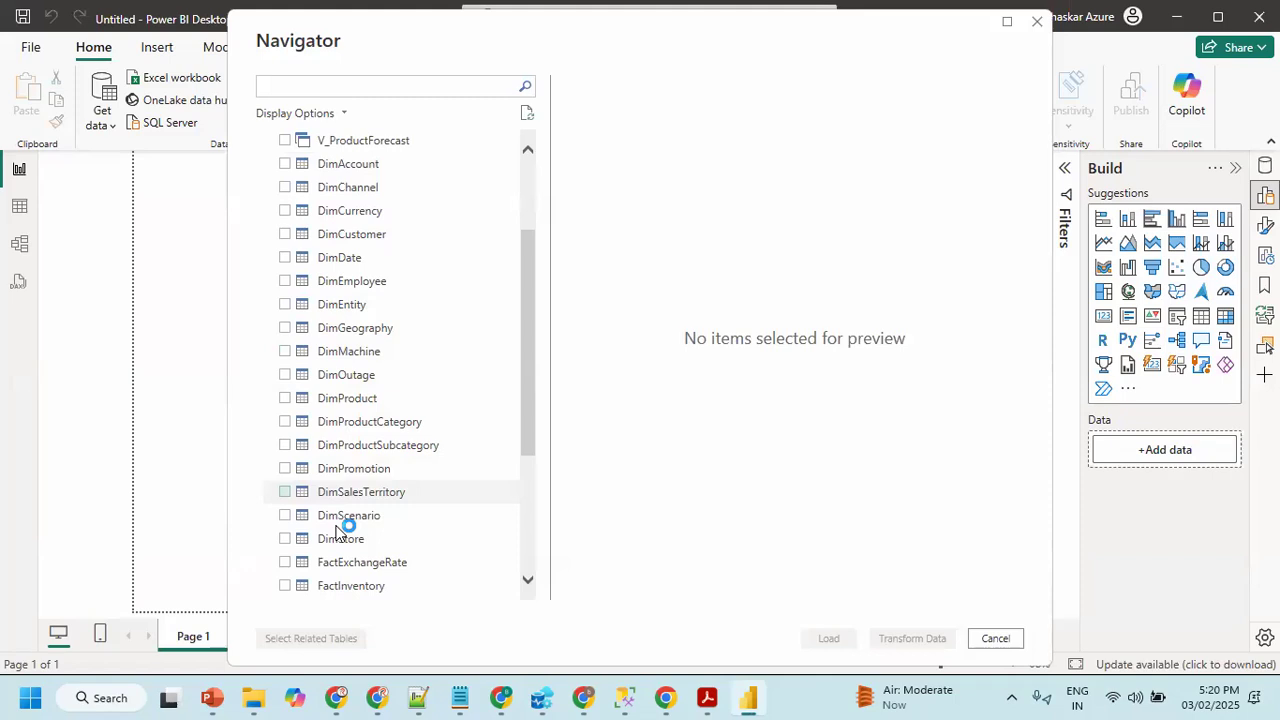
scroll(325, 513, "down", 2)
scroll(325, 513, "down", 2)
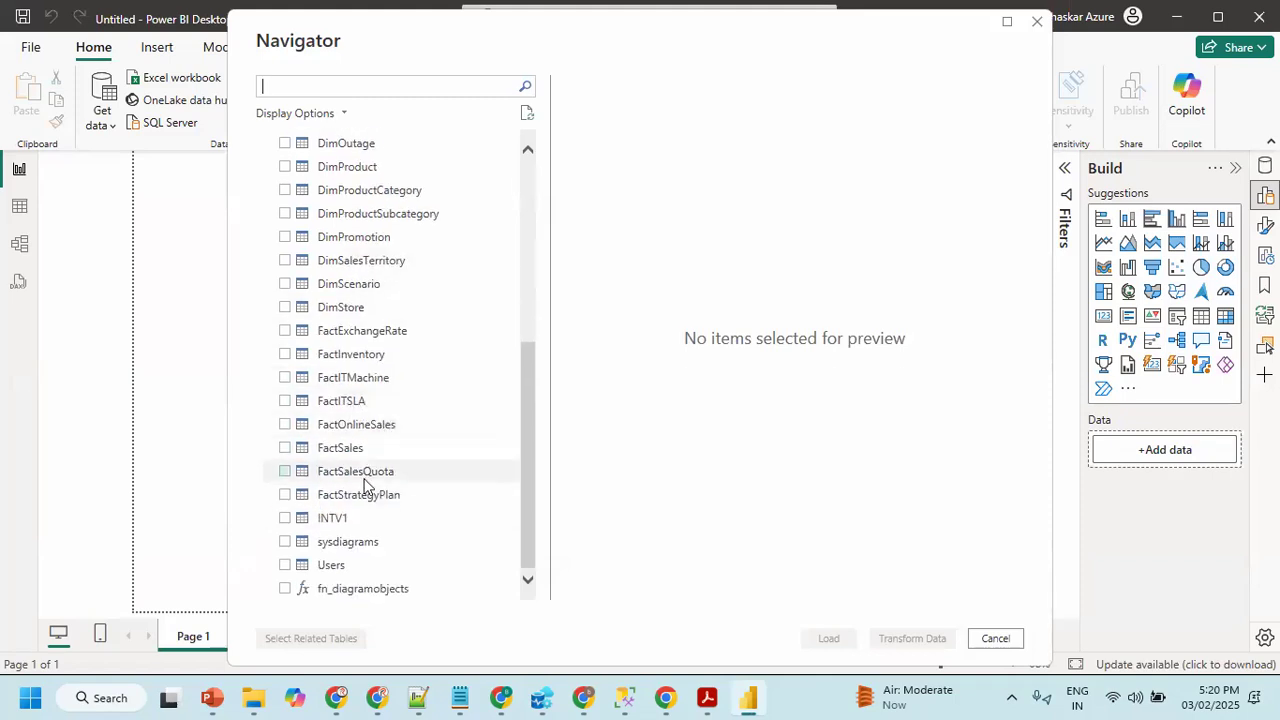
left_click(284, 449)
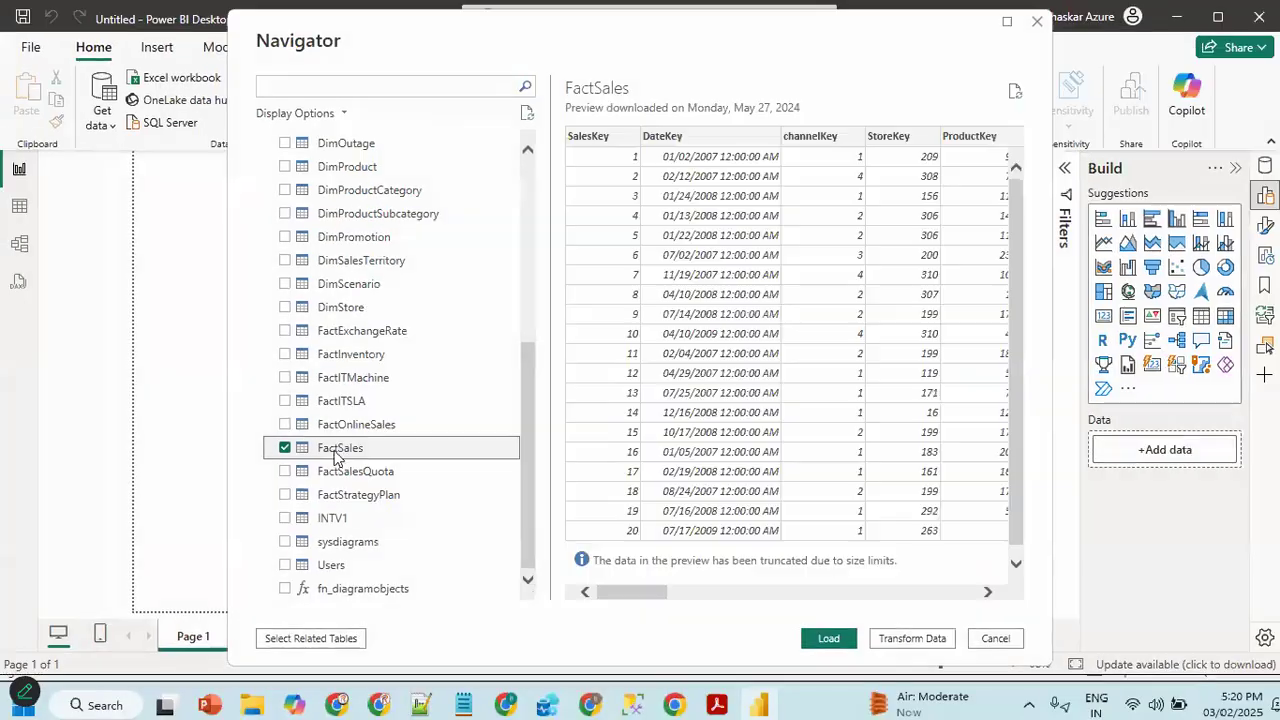
left_click(285, 425)
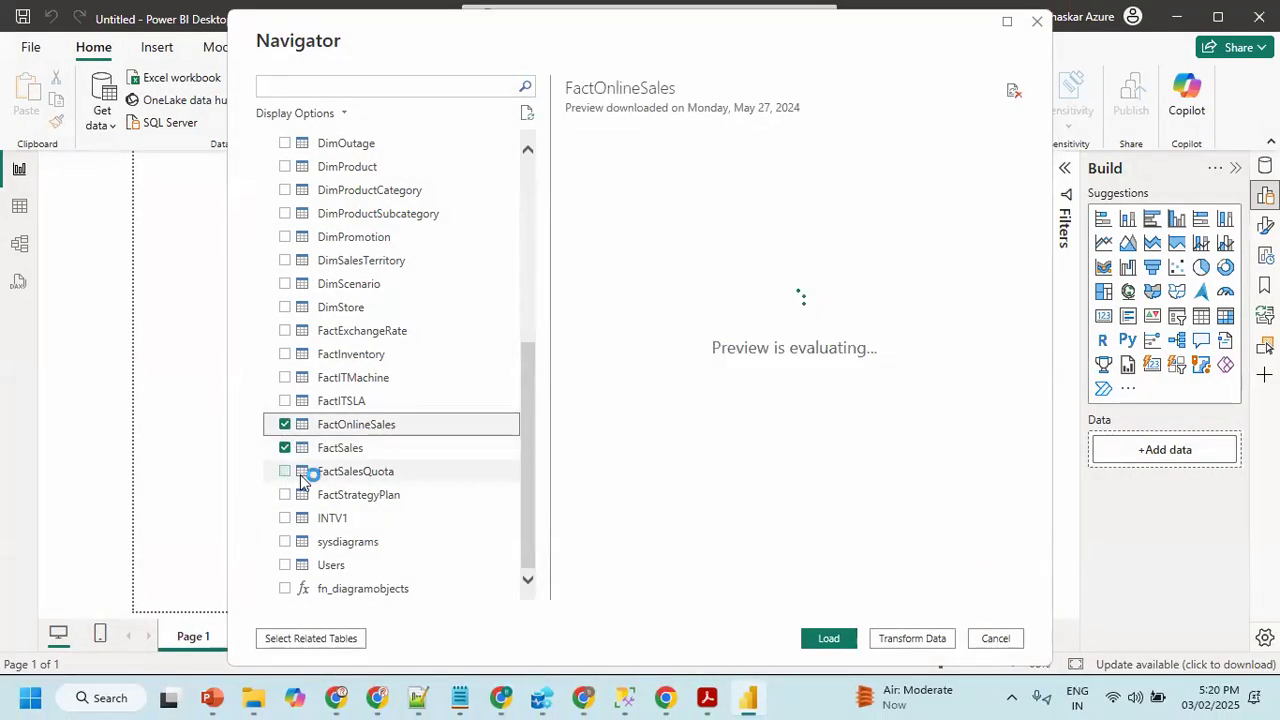
- Recheck the project design and add the DimProduct, DimProductCategory and DimProductSubcategory tables to the selection
key("alt+Tab")
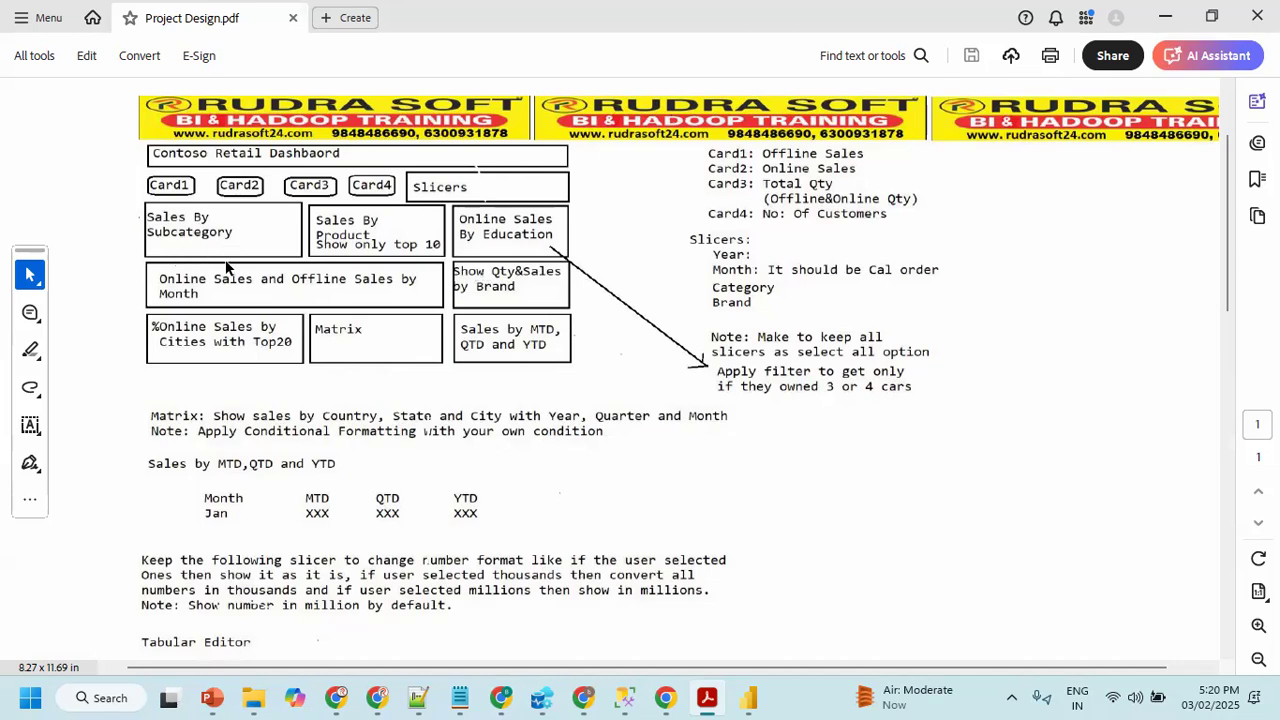
key("alt+Tab")
scroll(340, 331, "up", 2)
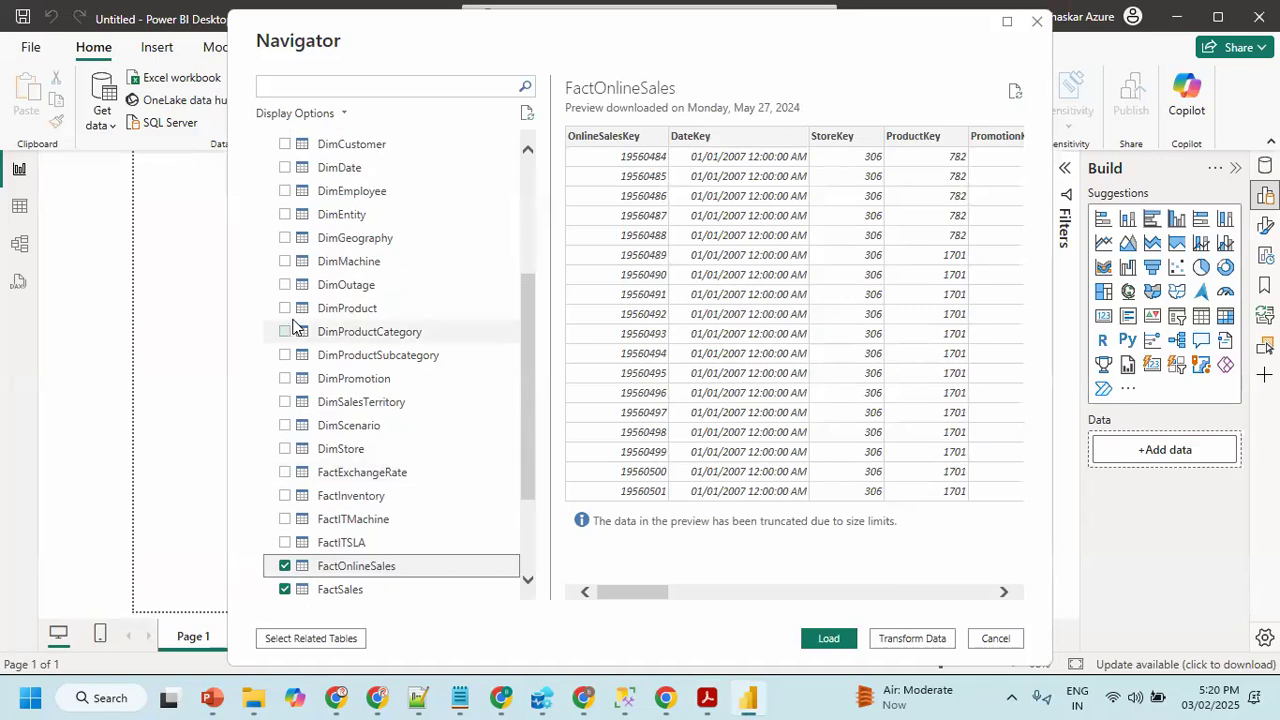
left_click(285, 309)
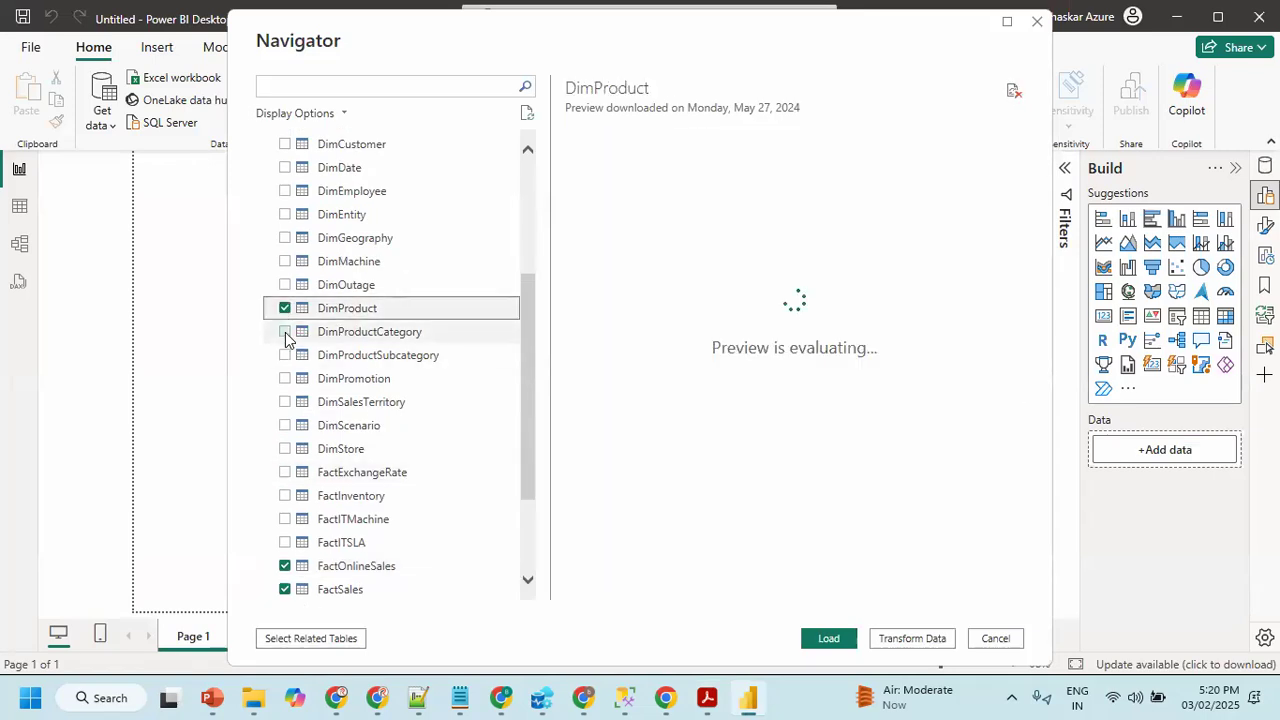
left_click(285, 332)
left_click(285, 355)
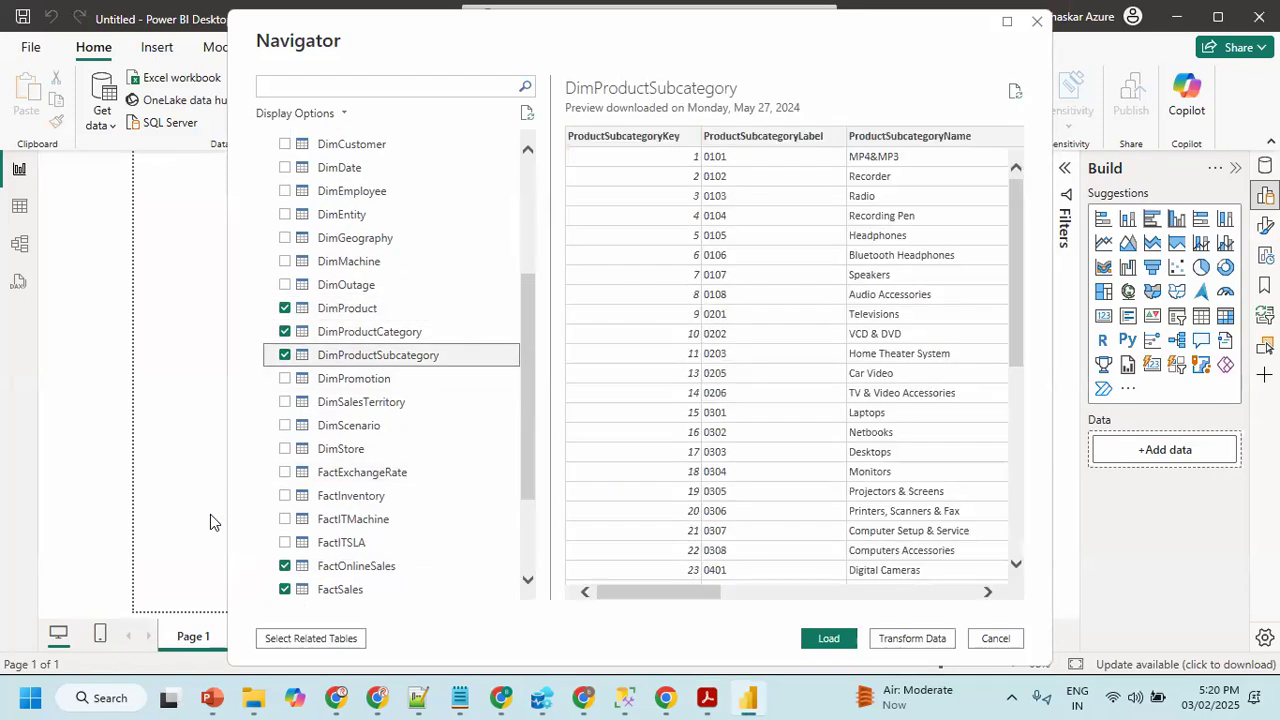
- Check the design's education visual and add the DimCustomer table to the selection
key("alt+Tab")
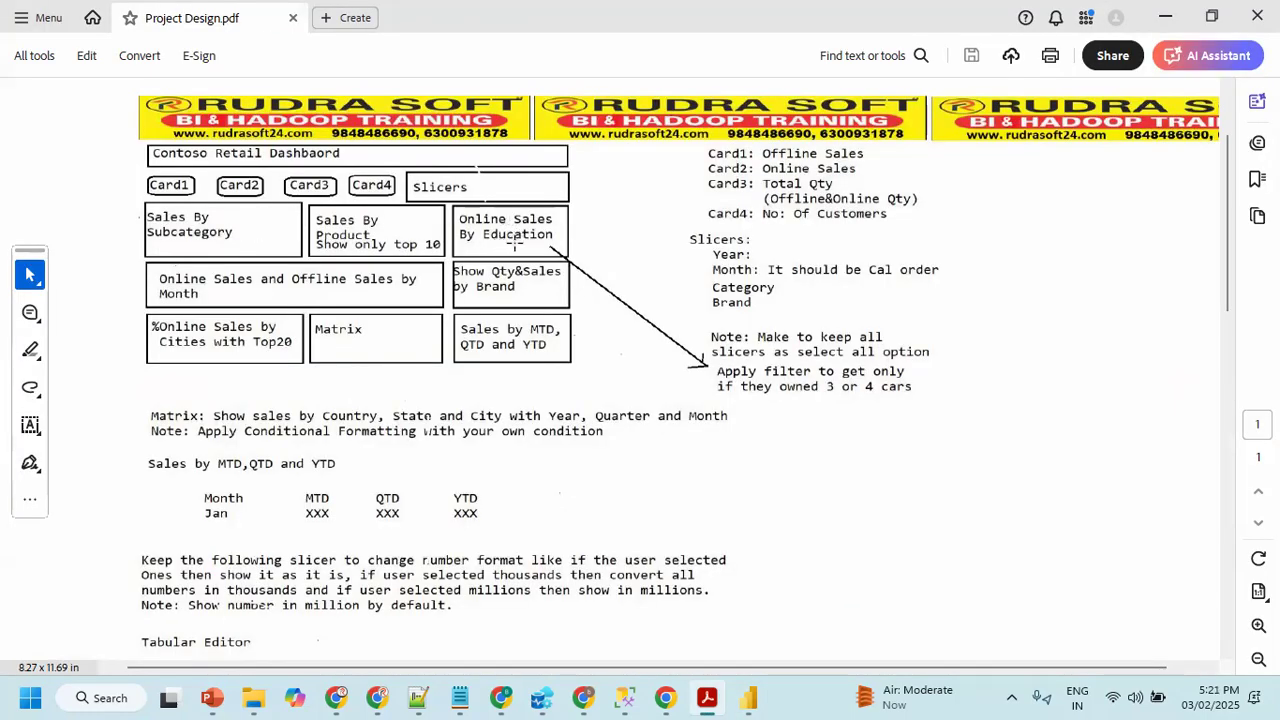
key("alt+Tab")
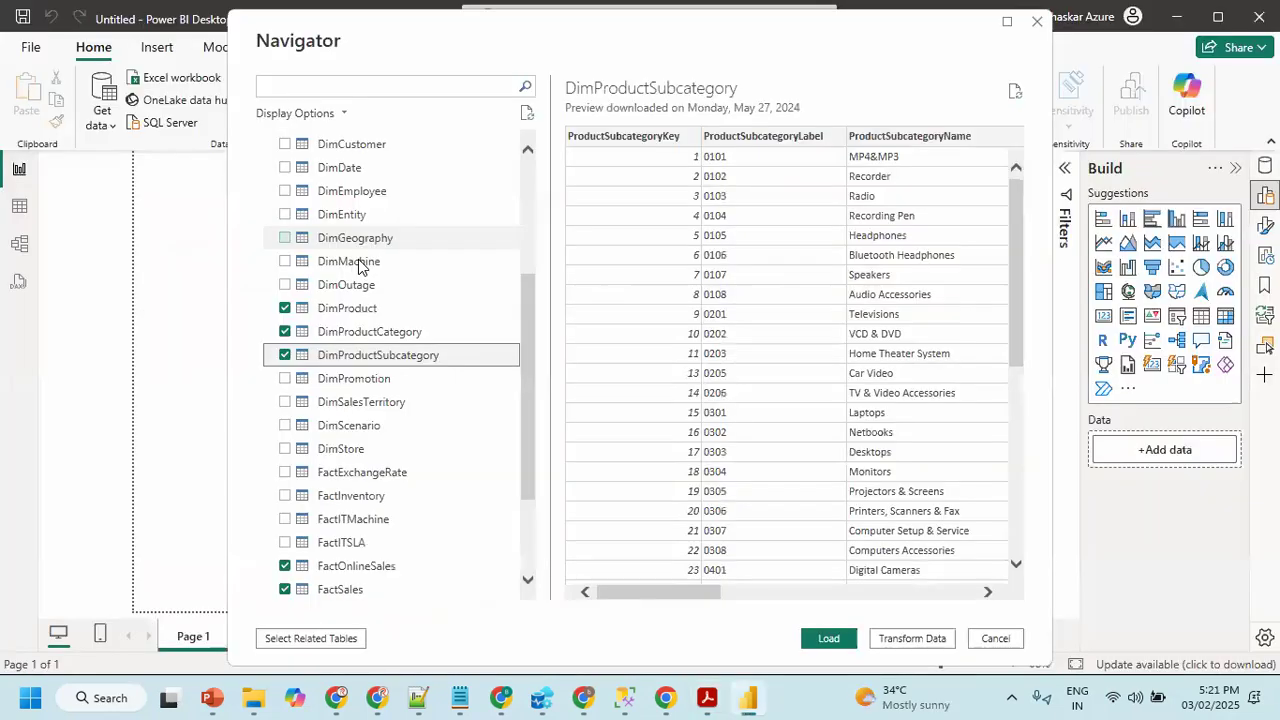
left_click(285, 144)
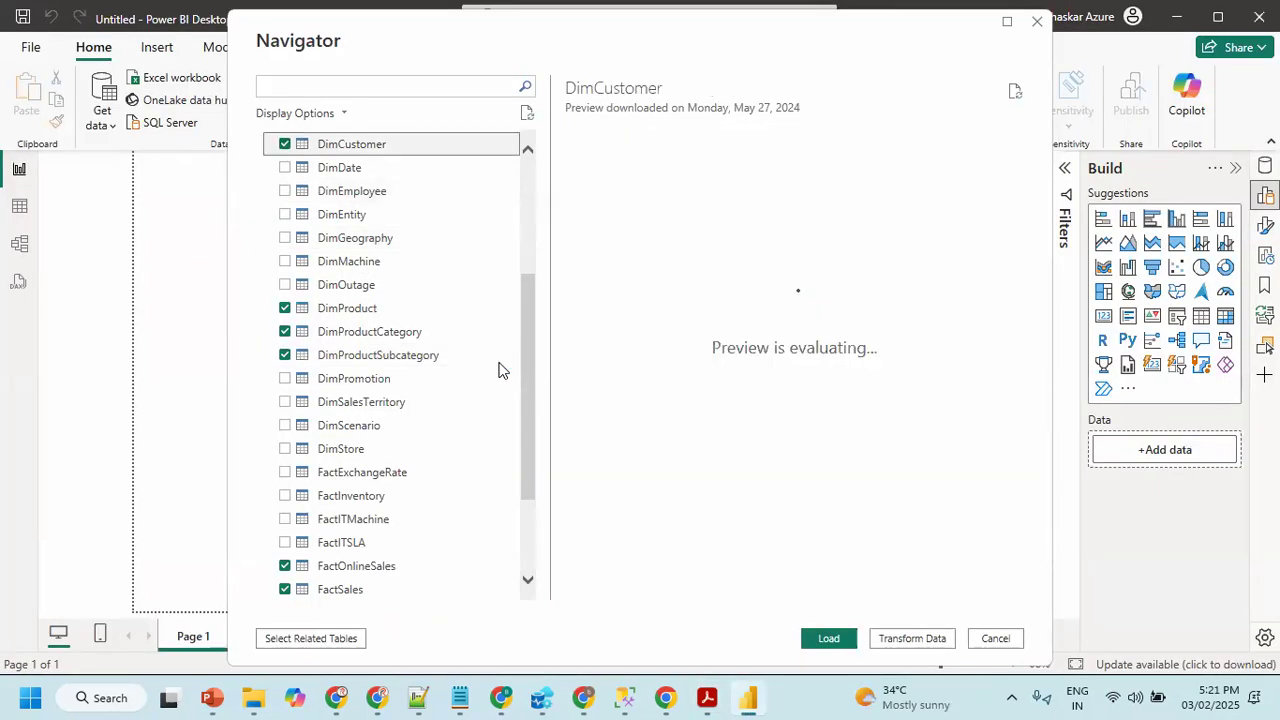
- Switch to SQL Server Management Studio and collapse the SOURCE database and the second server in the object tree
key("alt+Tab")
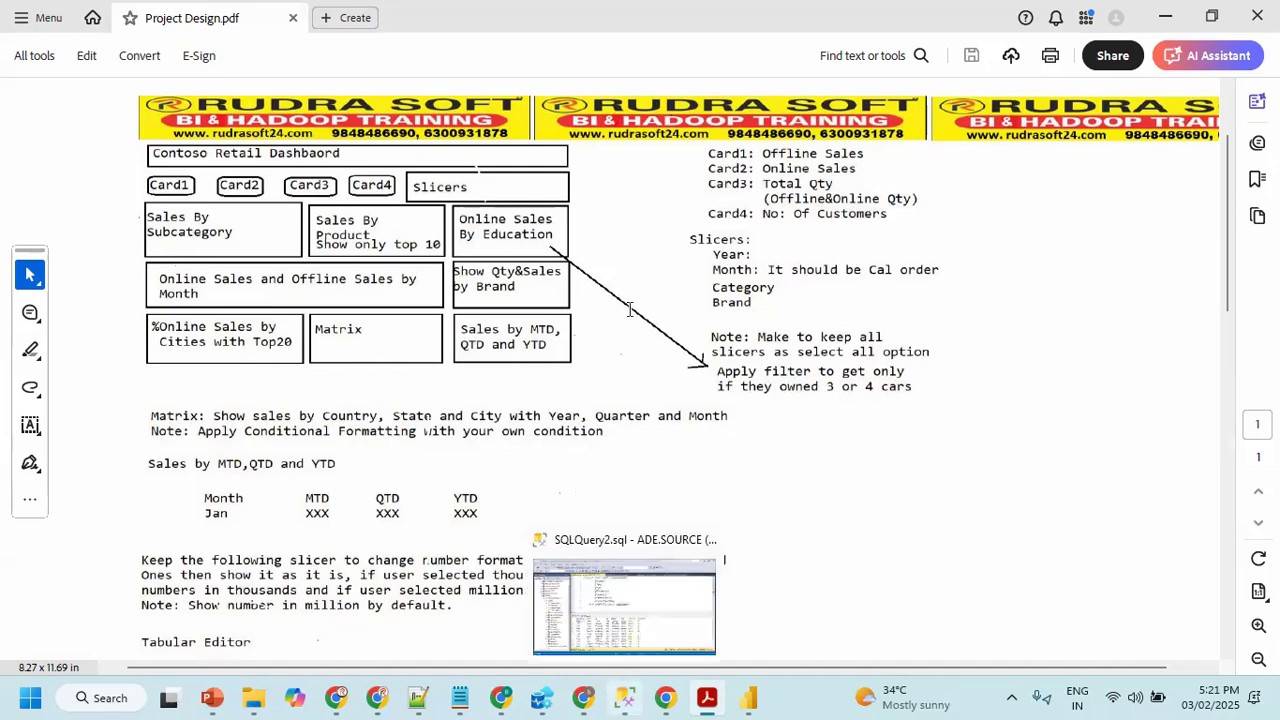
left_click(622, 697)
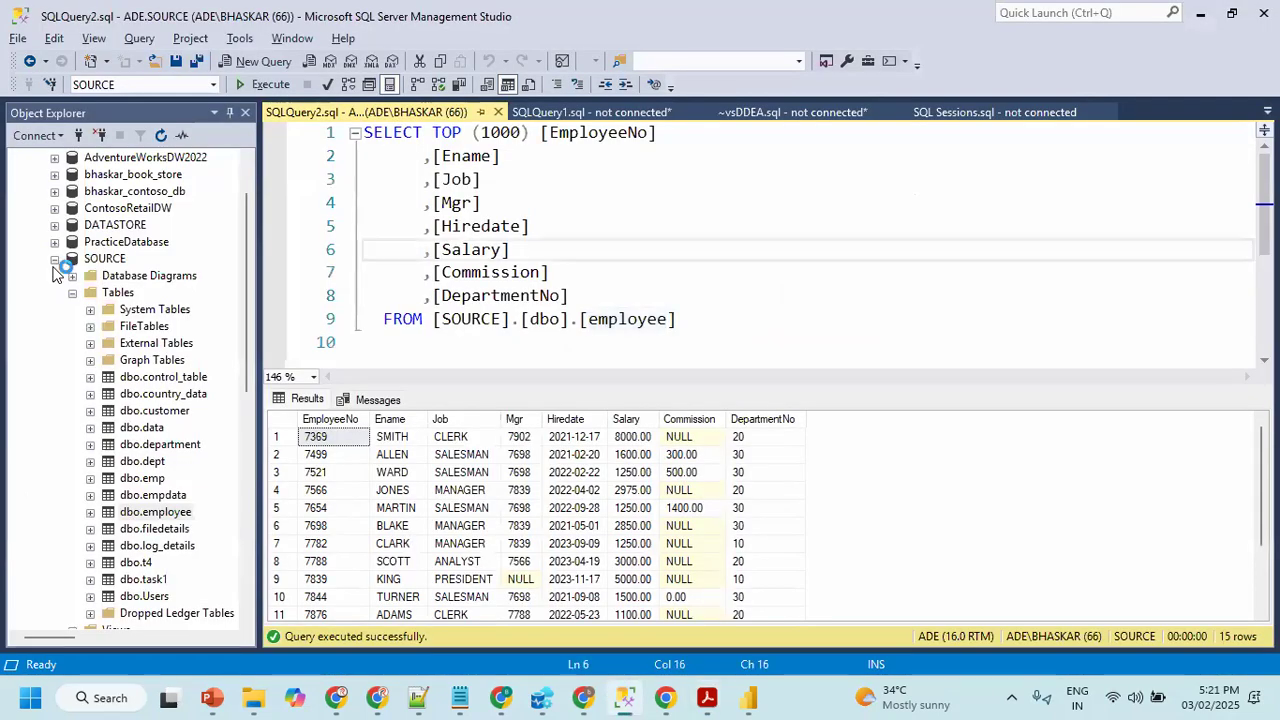
left_click(55, 259)
scroll(104, 497, "up", 1)
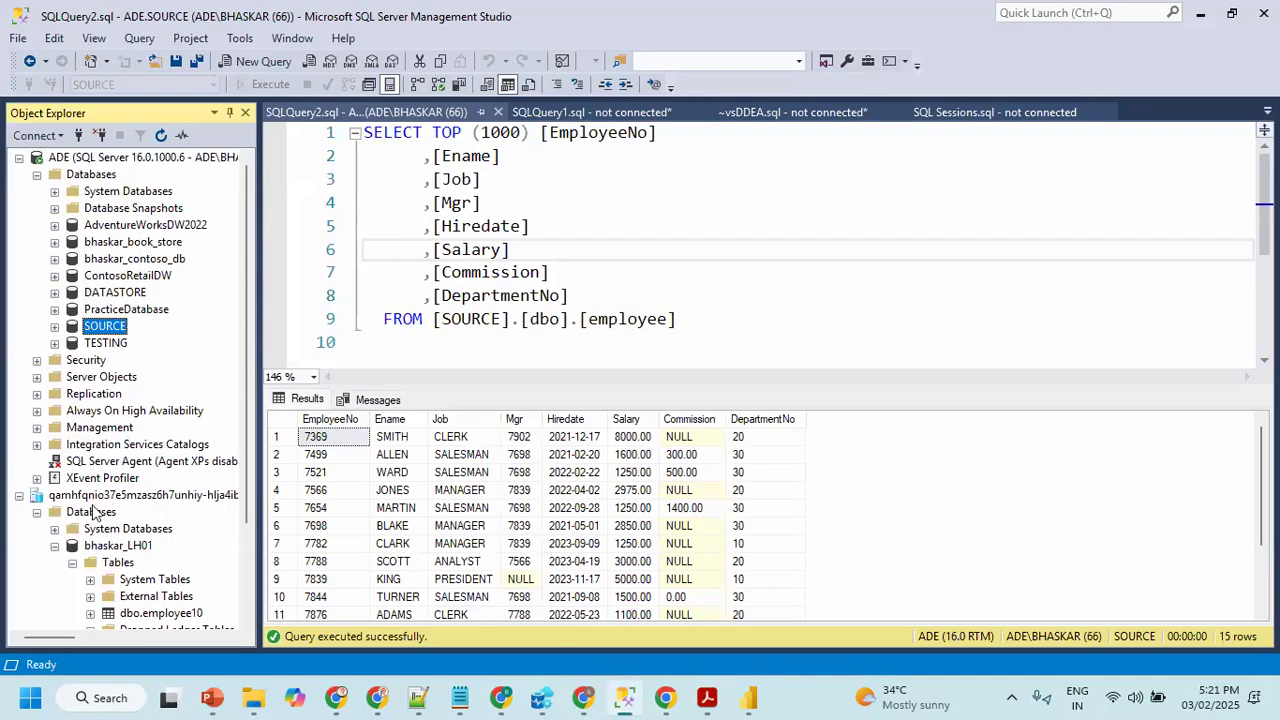
left_click(91, 495)
left_click(18, 496)
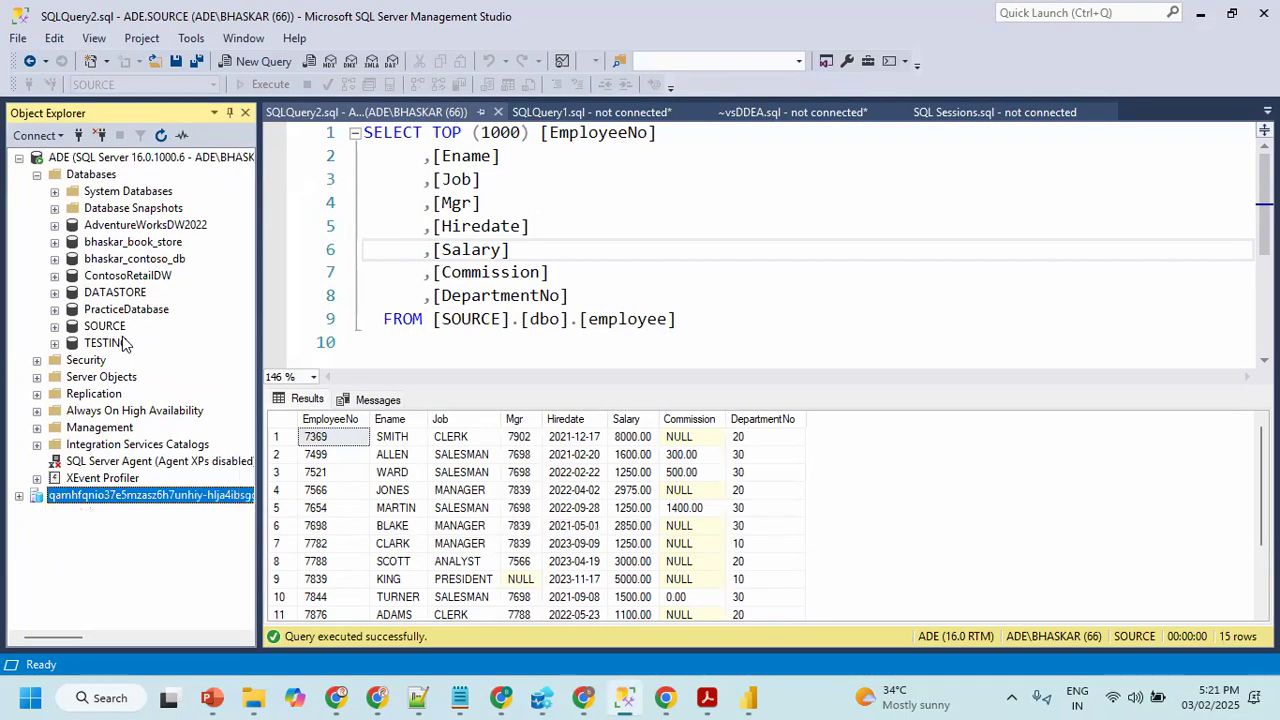
- Expand the tables of the ContosoRetailDW database and open a new query window on that database
left_click(110, 277)
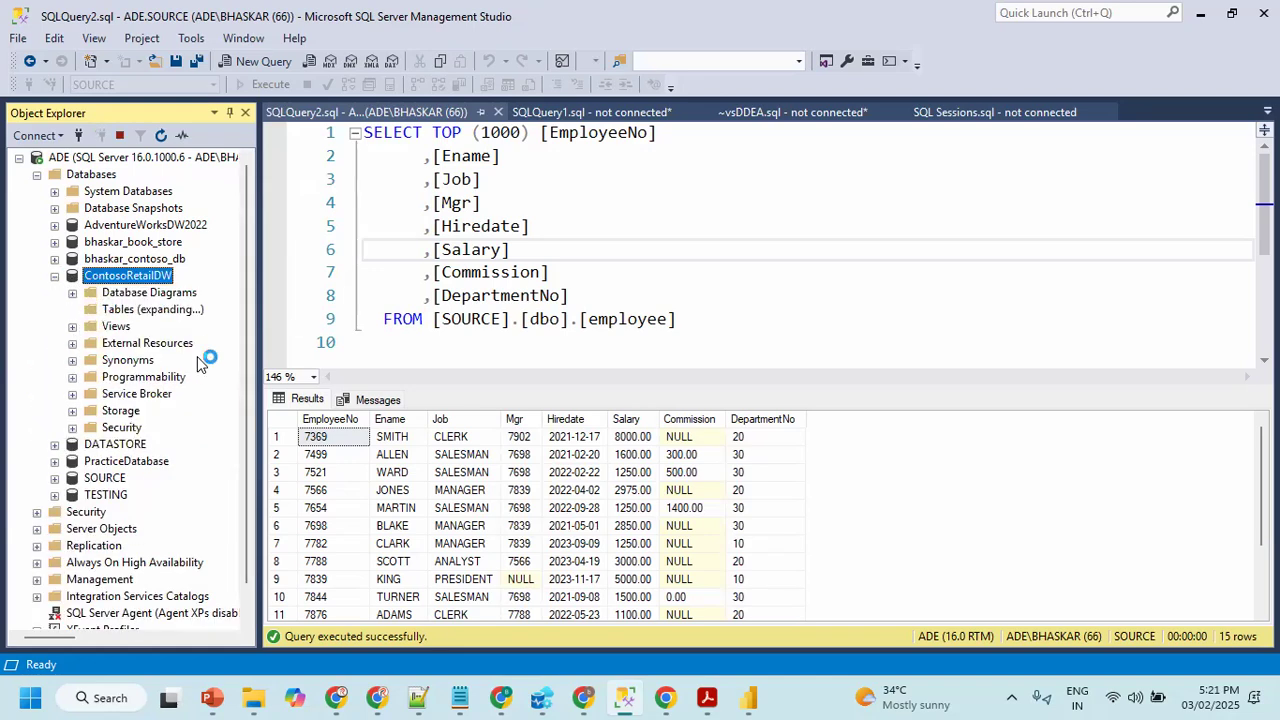
left_click(146, 331)
left_click(250, 62)
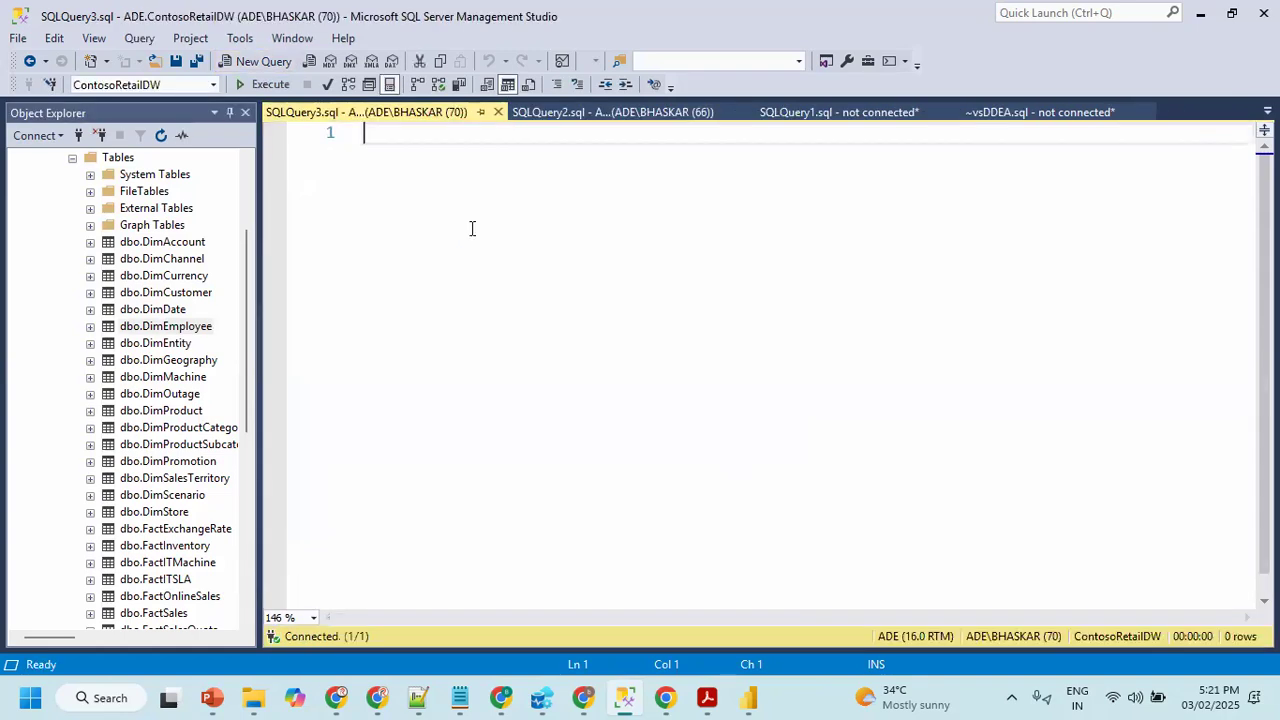
- Write the query SELECT * FROM INFORMATION_SCHEMA.COLUMNS
type("SELECT")
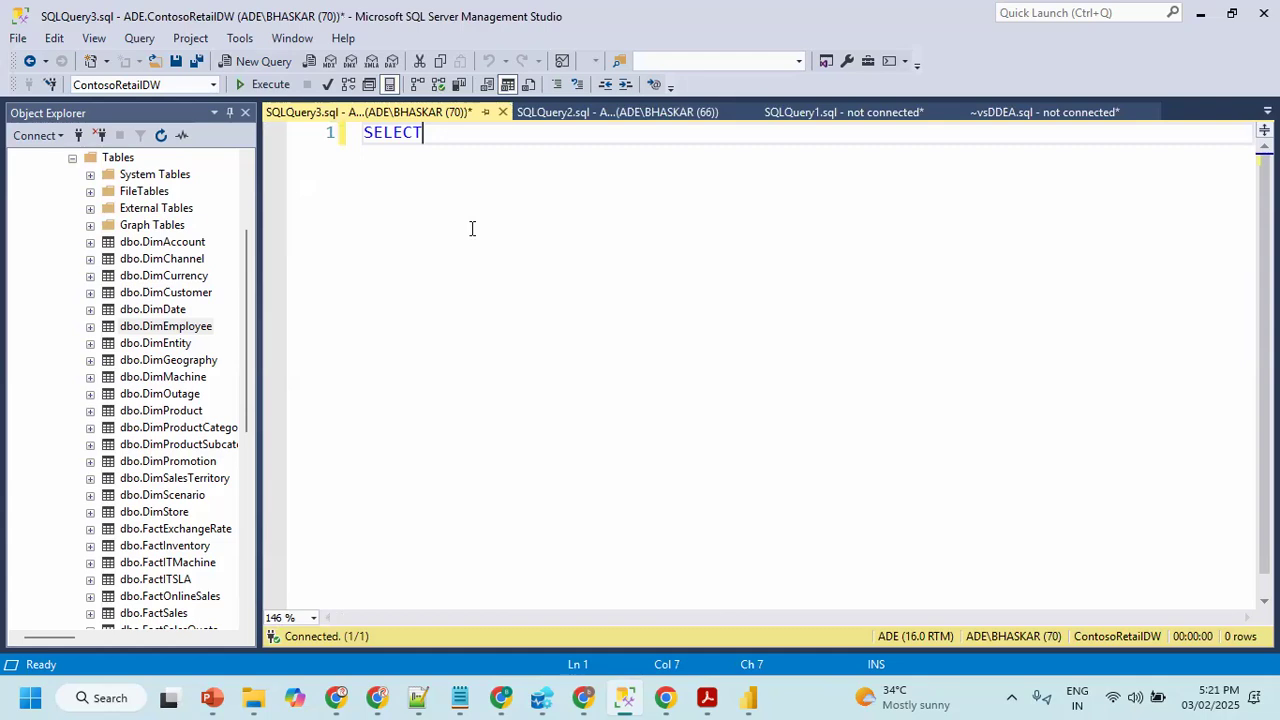
type(" * FROM INFORM")
key("Down")
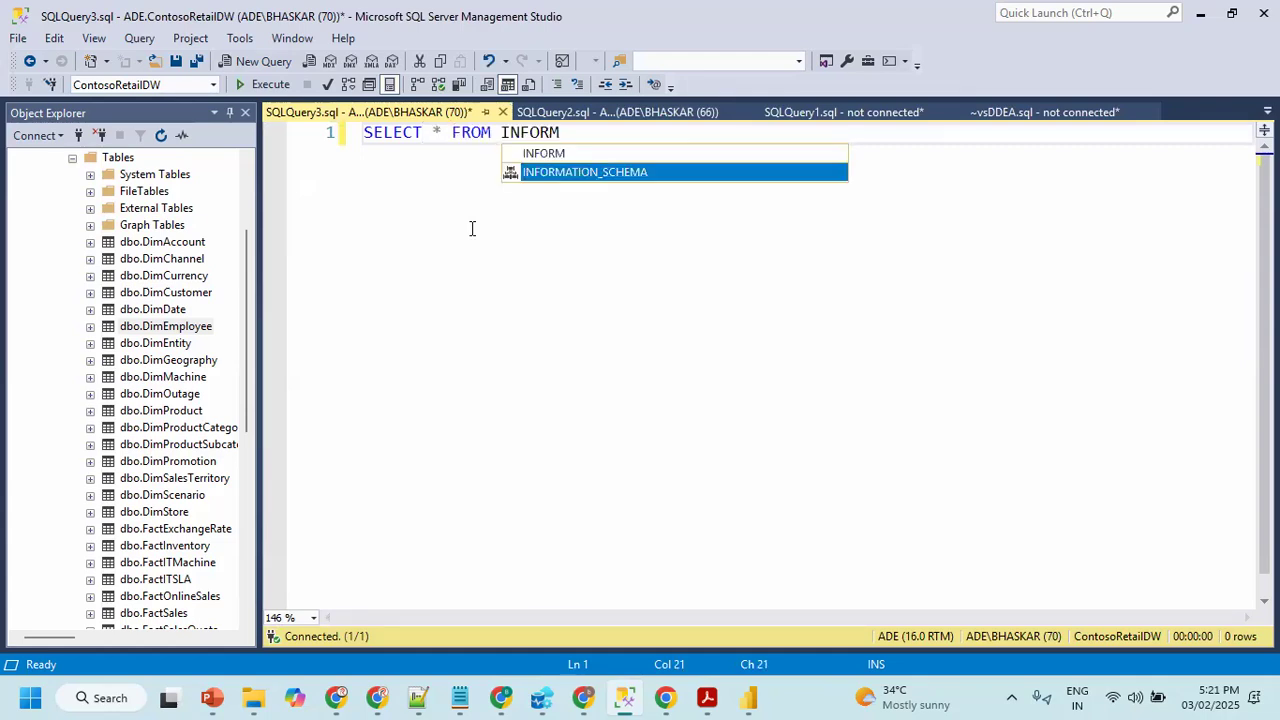
type("ATION_SCHEMA.COLUMNS")
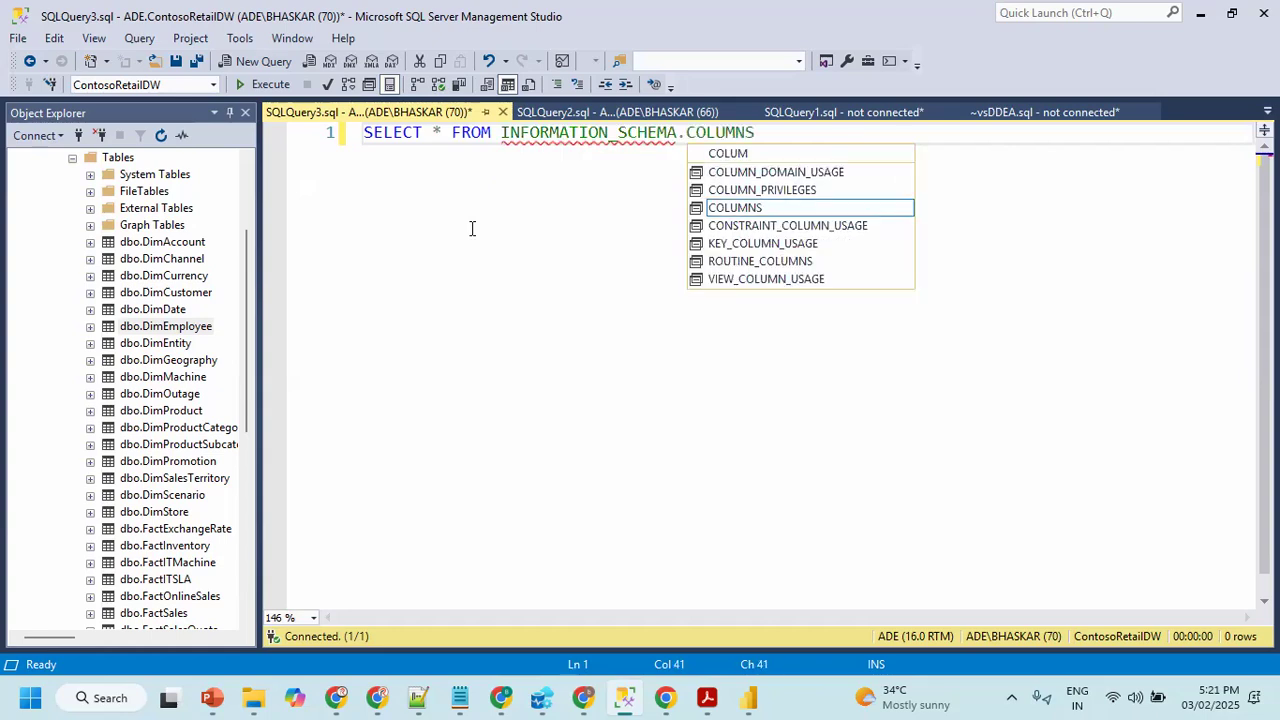
- Add the condition WHERE COLUMN_NAME LIKE '%Education%' on the second line of the query
key("Return")
type("wh")
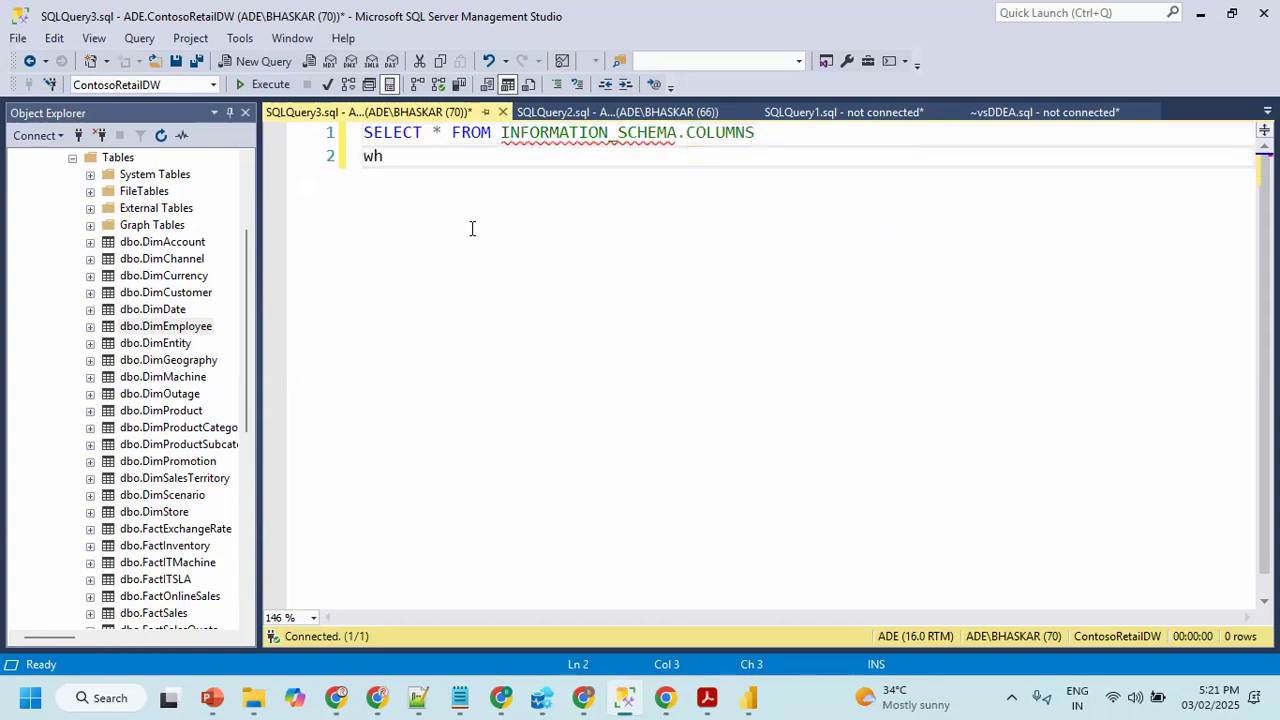
key("BackSpace")
key("BackSpace")
type("WHERE column")
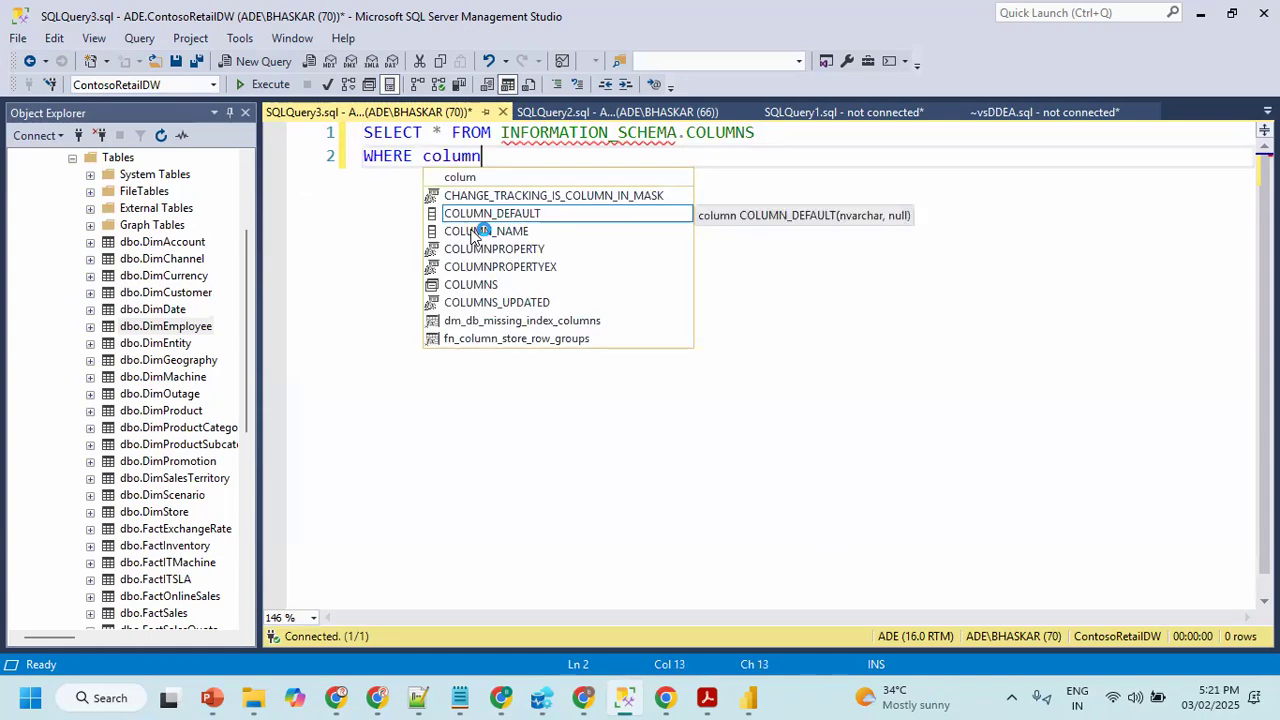
left_click(472, 231)
type("l")
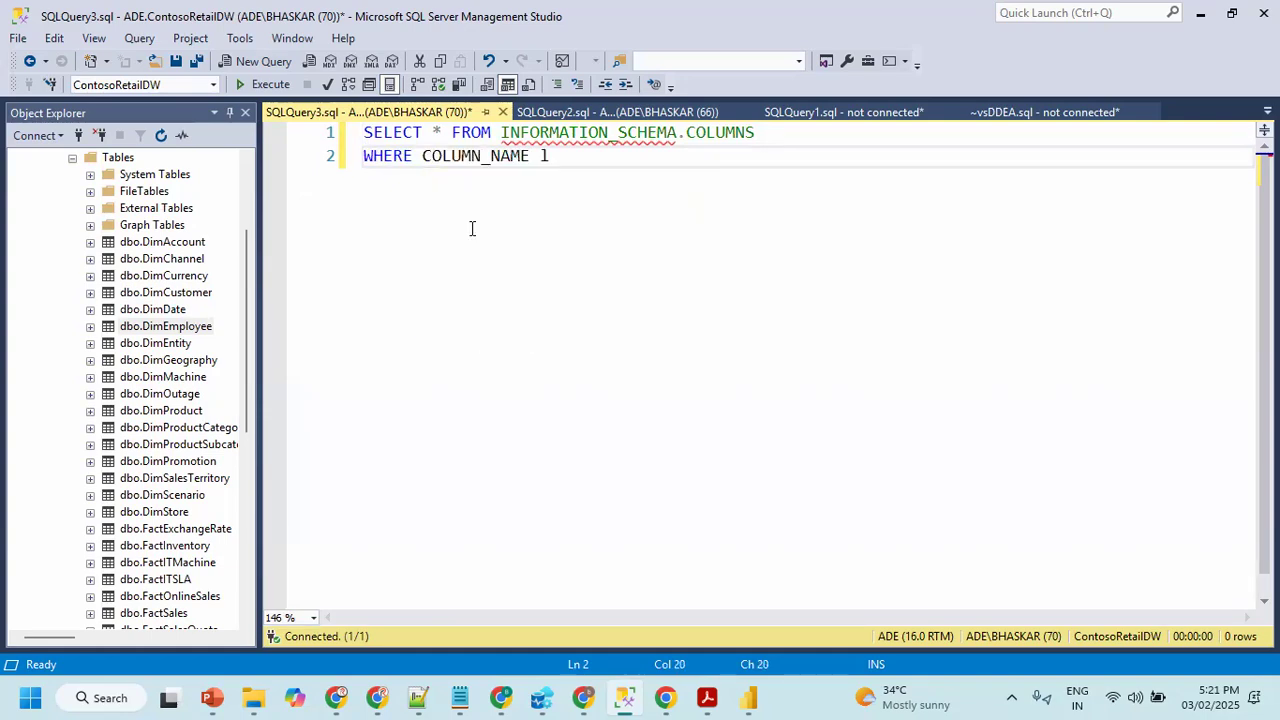
type("ike '%E")
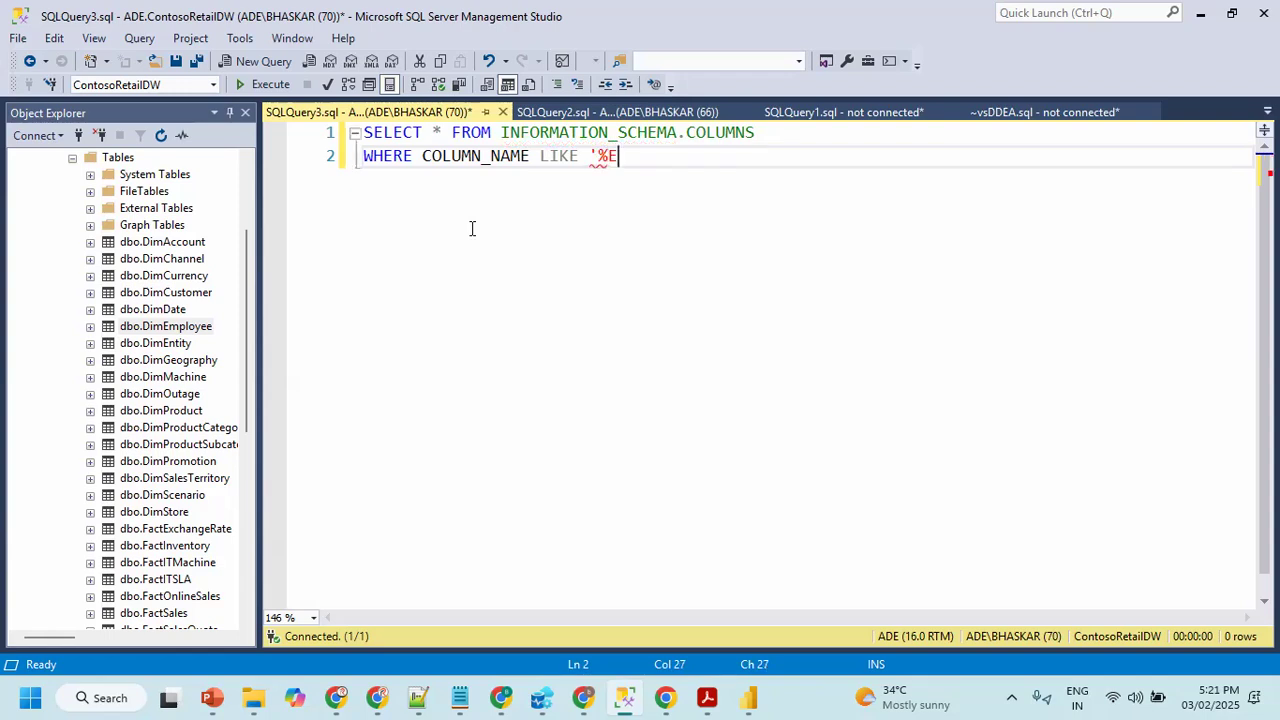
type("ducation")
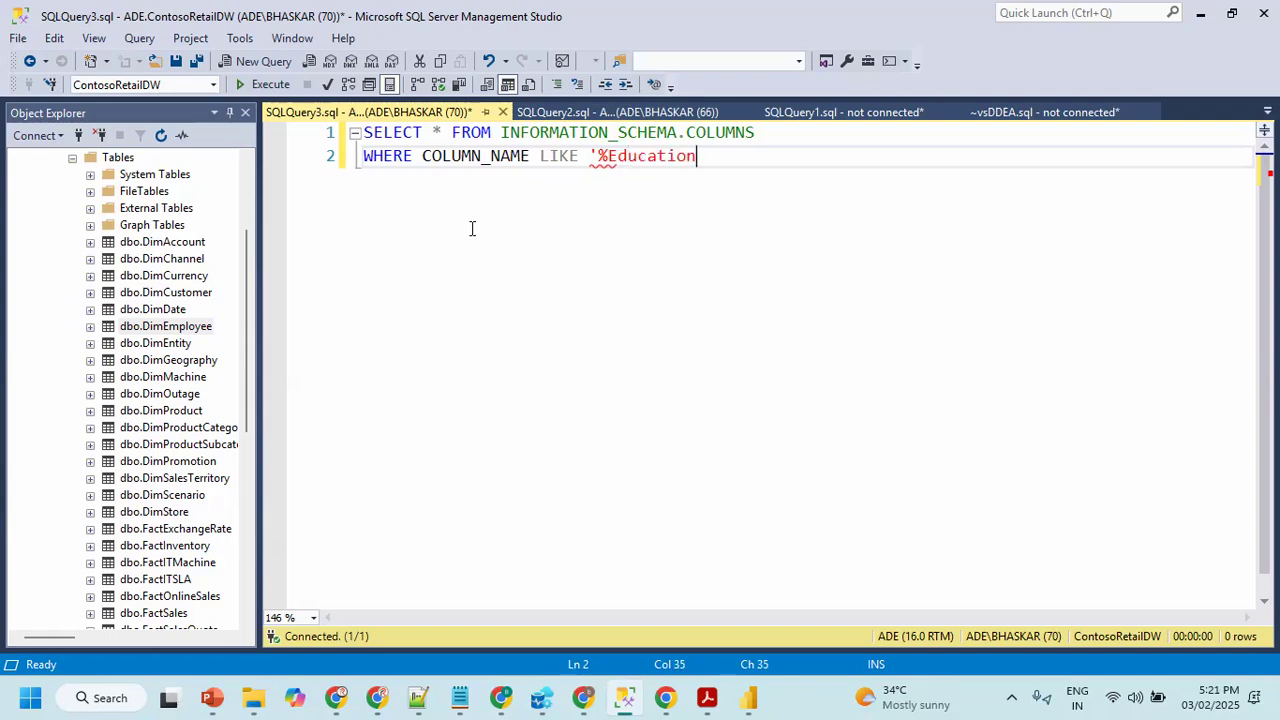
type("%")
key("Return")
key("BackSpace")
type("'")
left_click(504, 210)
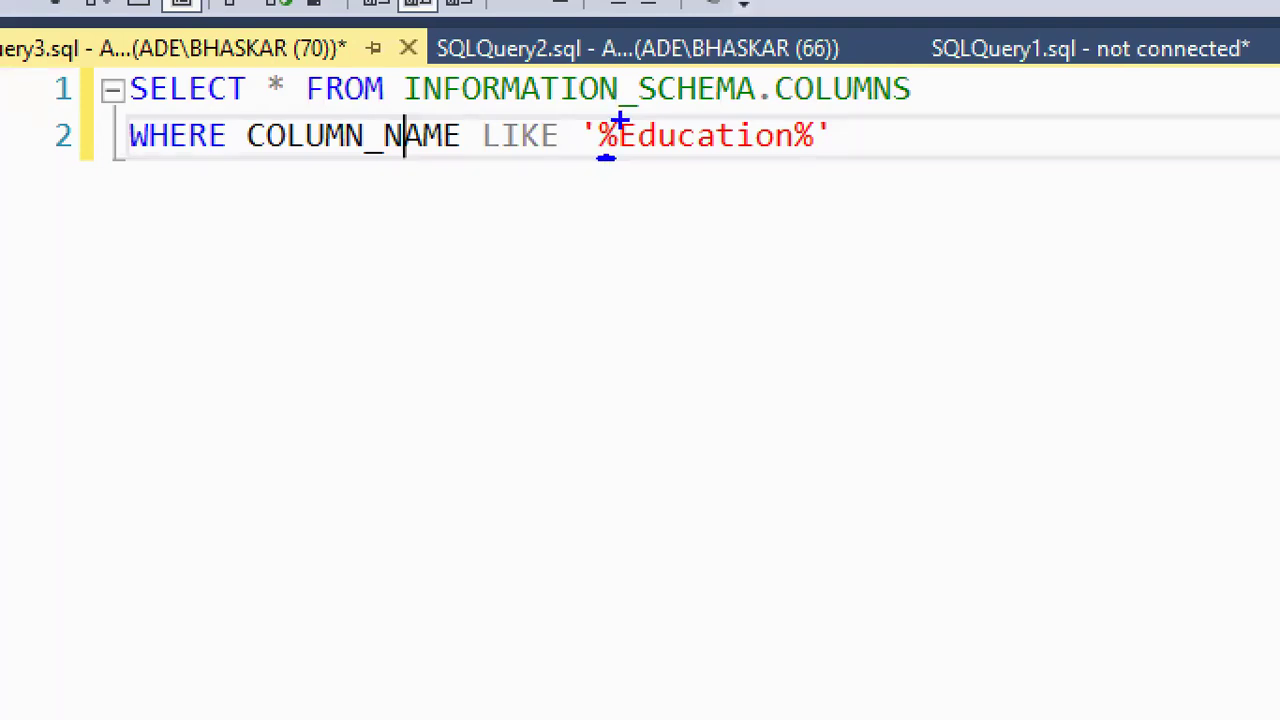
left_click_drag(625, 153, 797, 156)
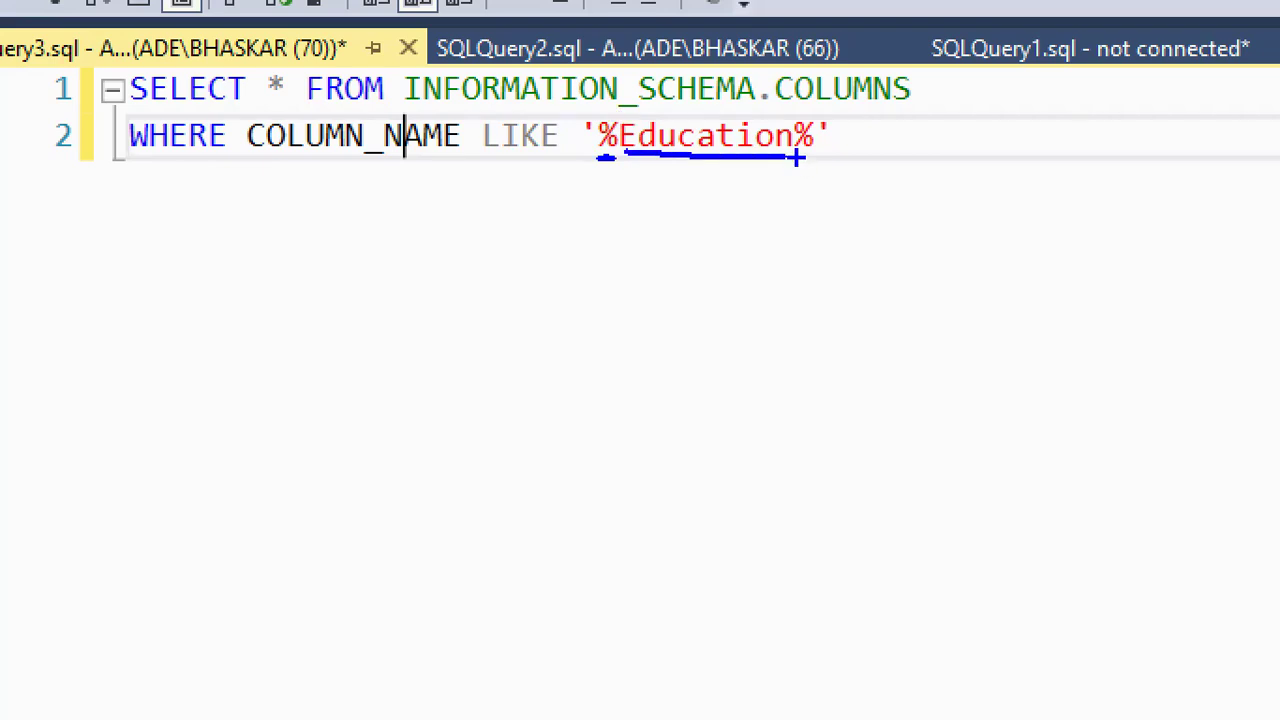
left_click_drag(413, 326, 512, 368)
left_click_drag(426, 290, 472, 387)
left_click_drag(444, 359, 374, 393)
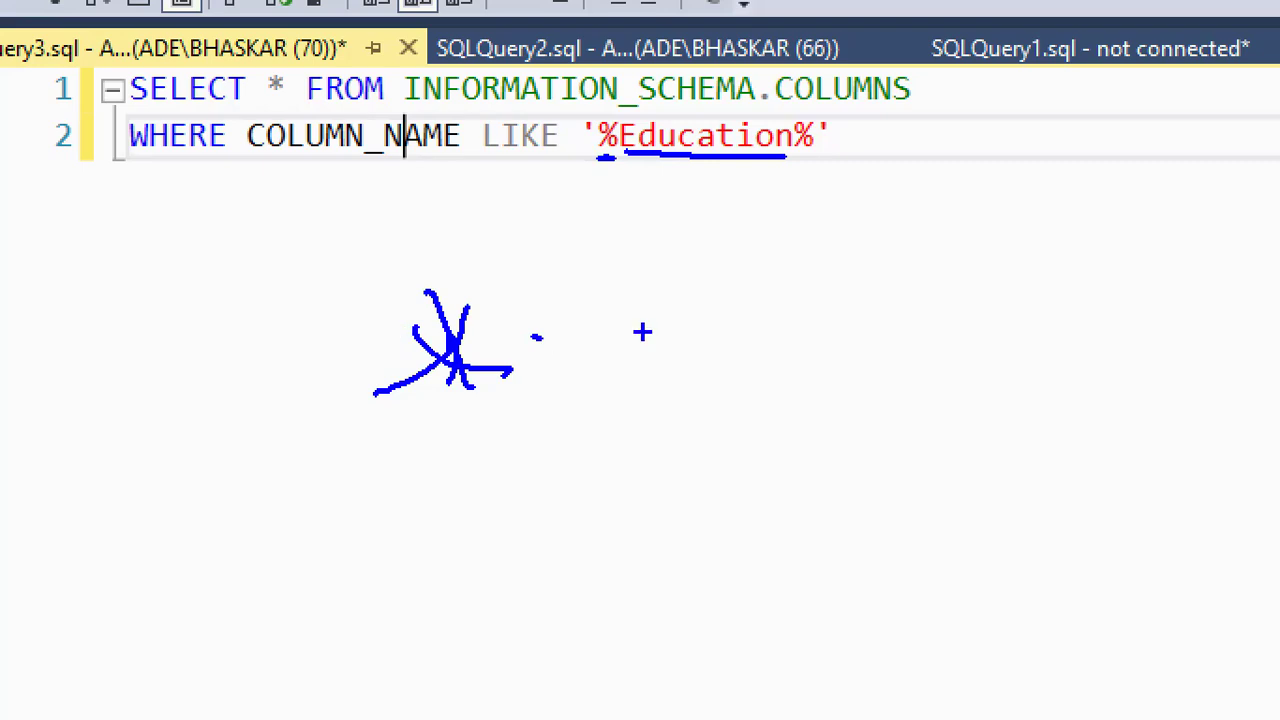
left_click_drag(620, 296, 656, 365)
left_click_drag(667, 289, 683, 366)
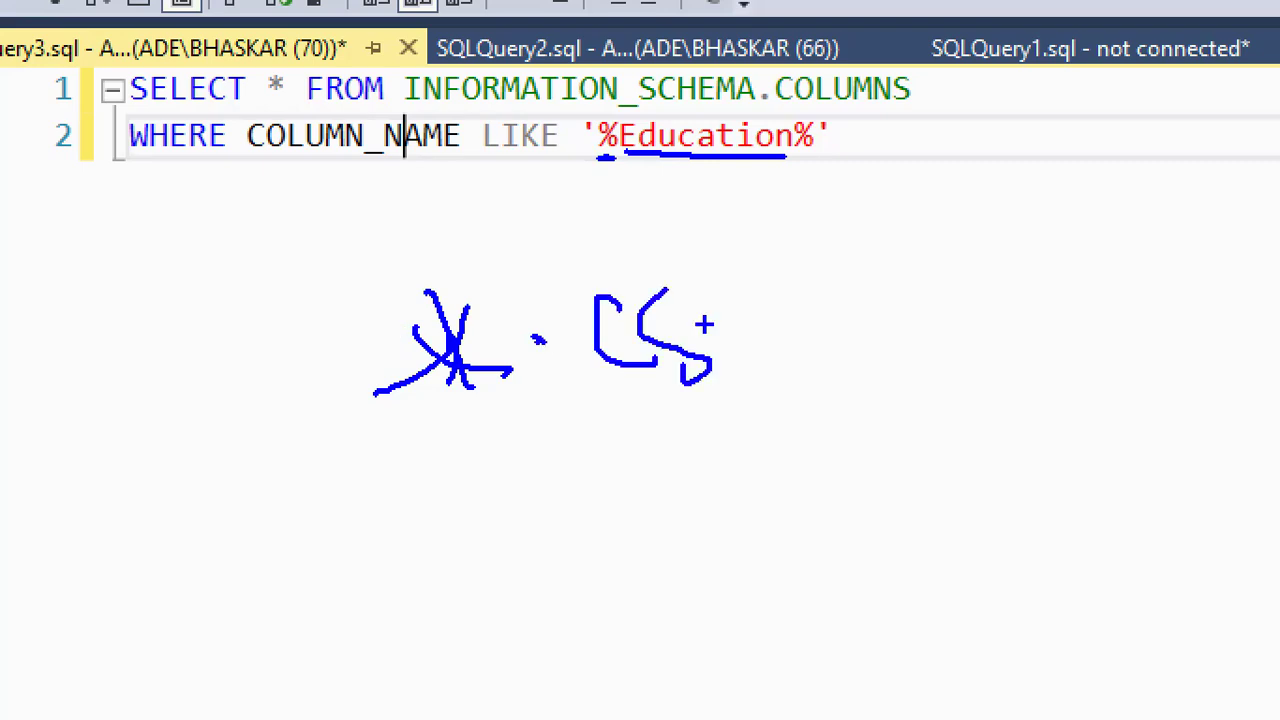
left_click_drag(704, 324, 738, 378)
left_click_drag(746, 290, 487, 444)
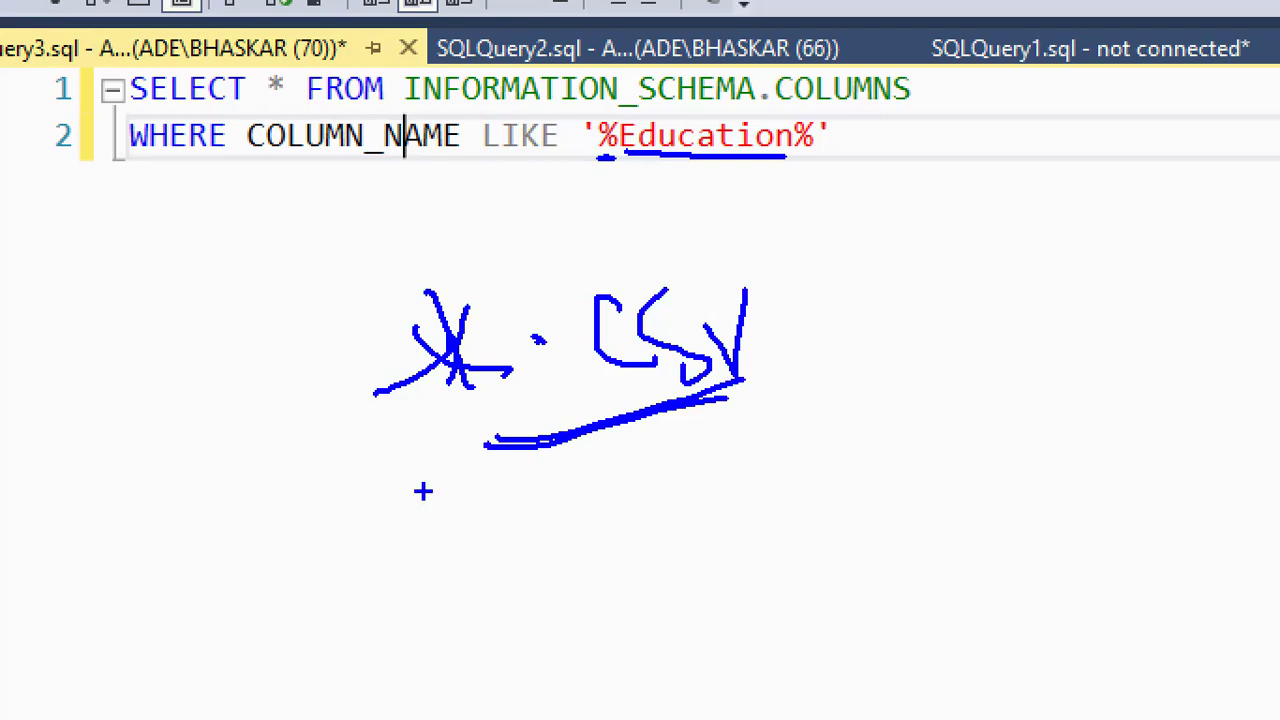
key("Escape")
- Run the Education column query and examine which tables and views the results list
left_click(658, 158)
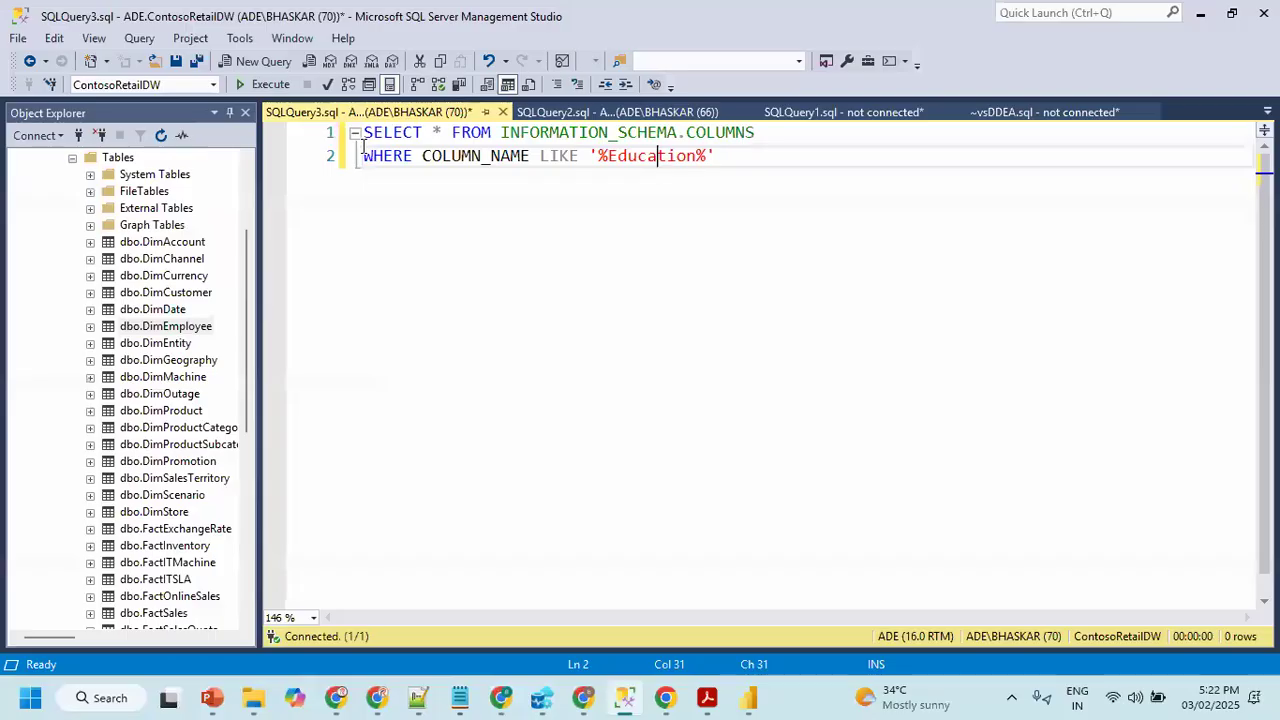
left_click(268, 85)
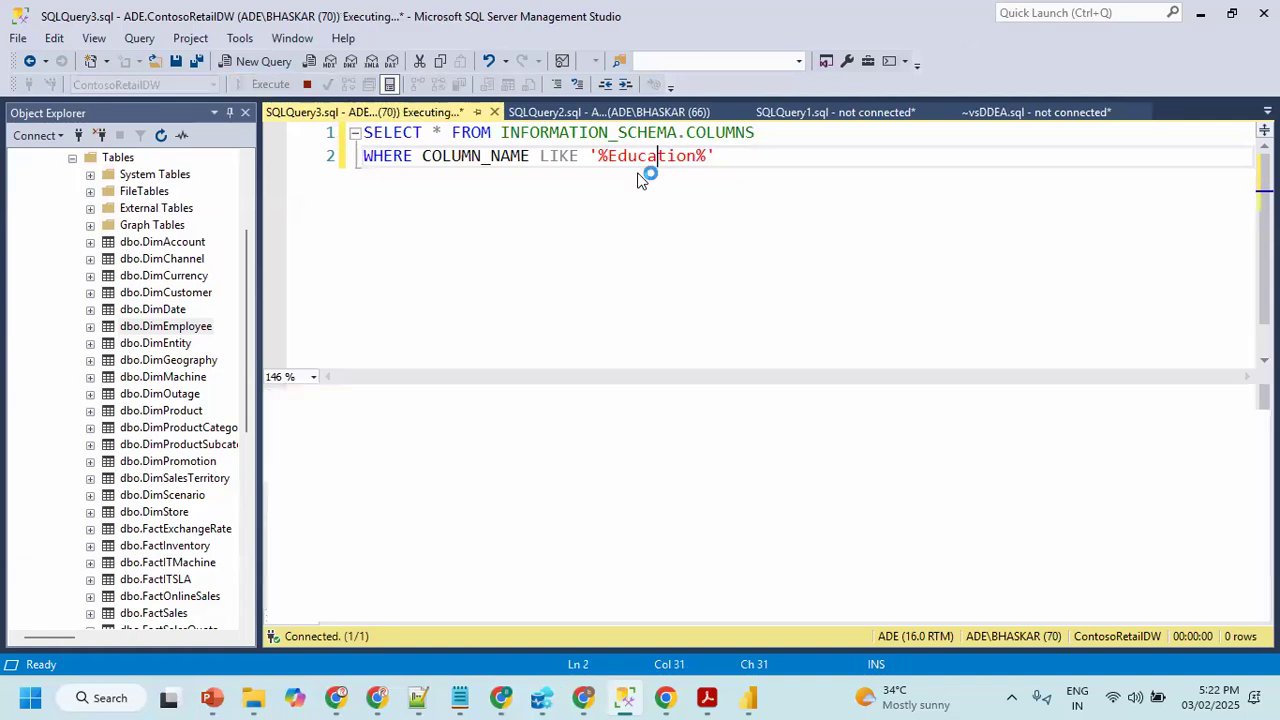
key("Left")
key("Left")
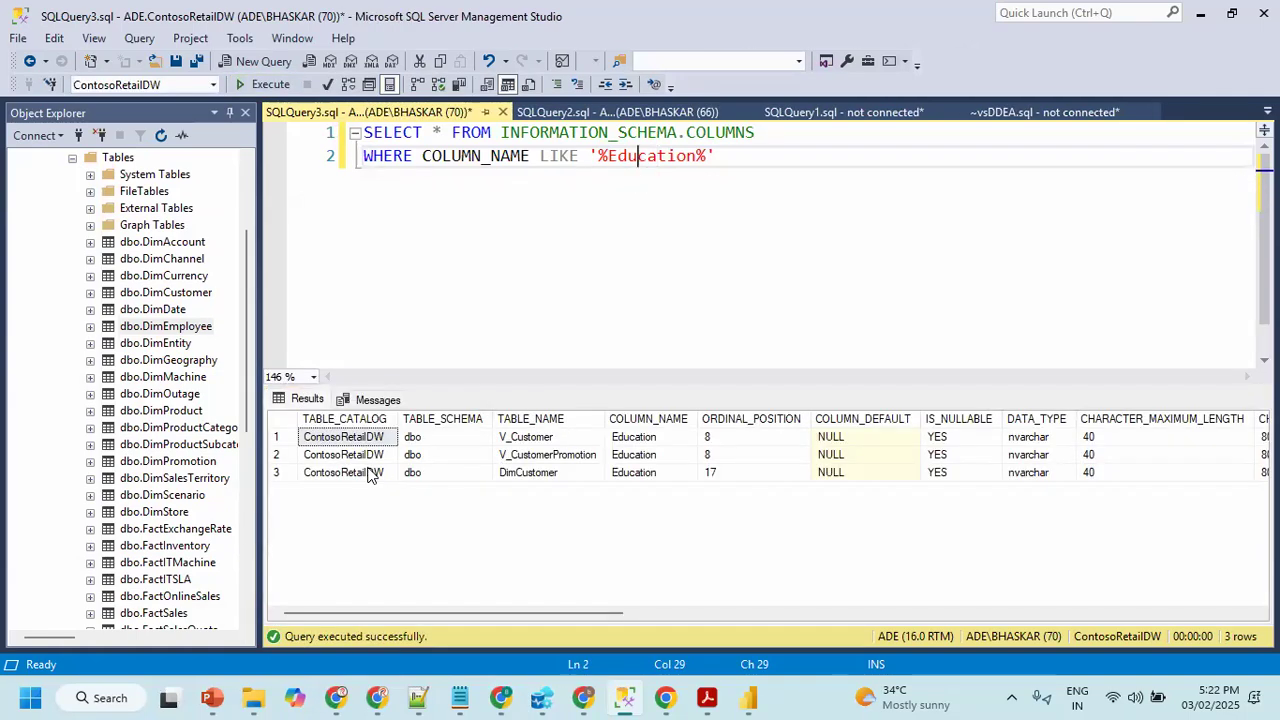
left_click(626, 441)
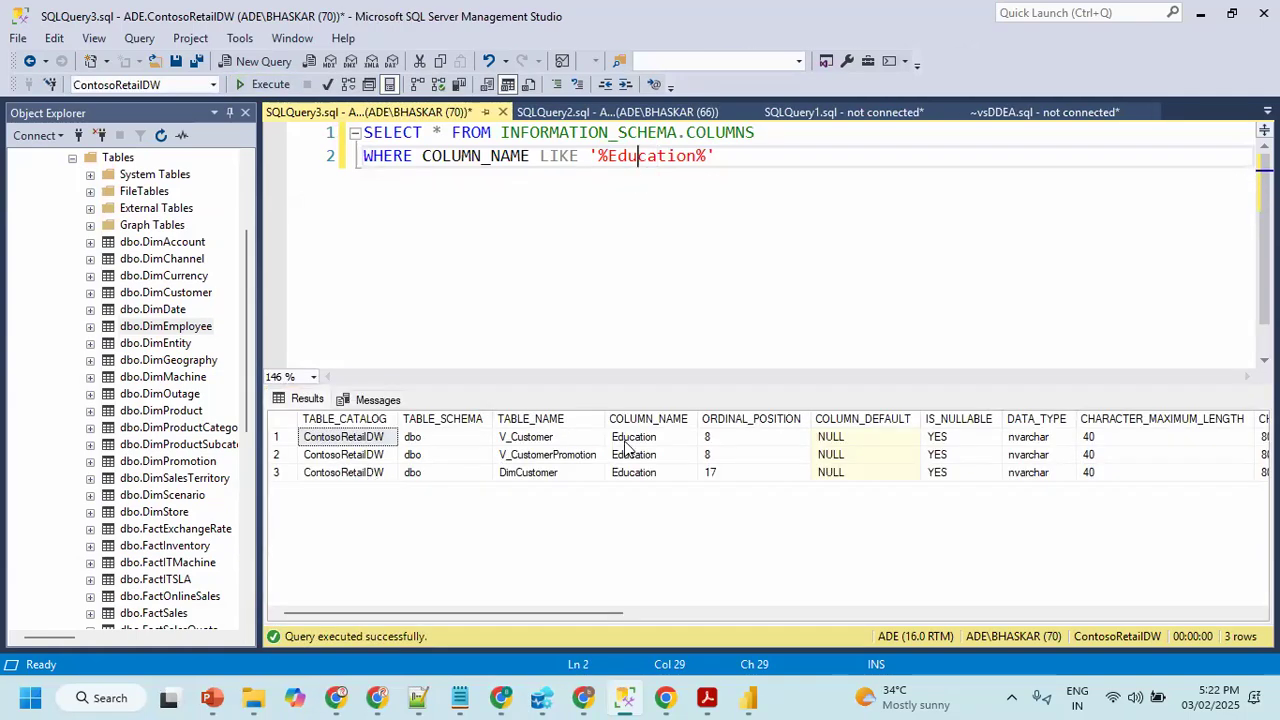
left_click(340, 454)
left_click(337, 443)
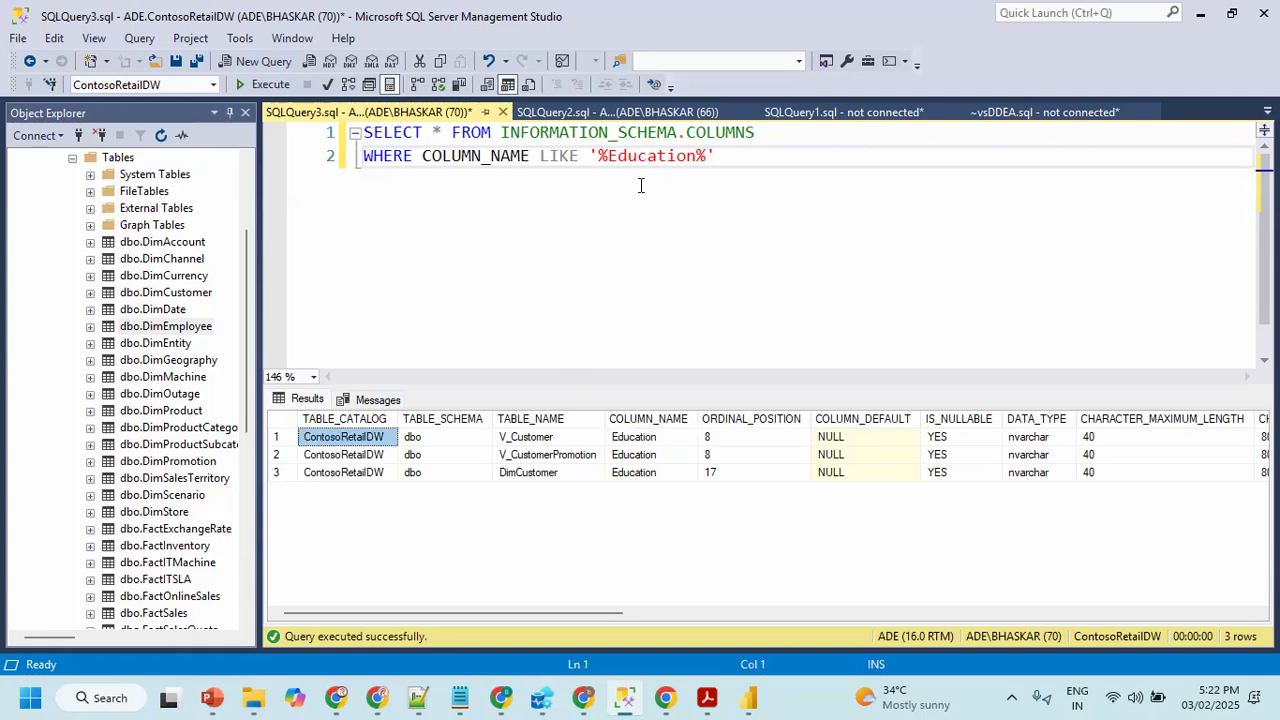
- Check the slicer requirements in the project design, switch to Power BI Desktop and add the DimDate table to the selection
key("alt+Tab")
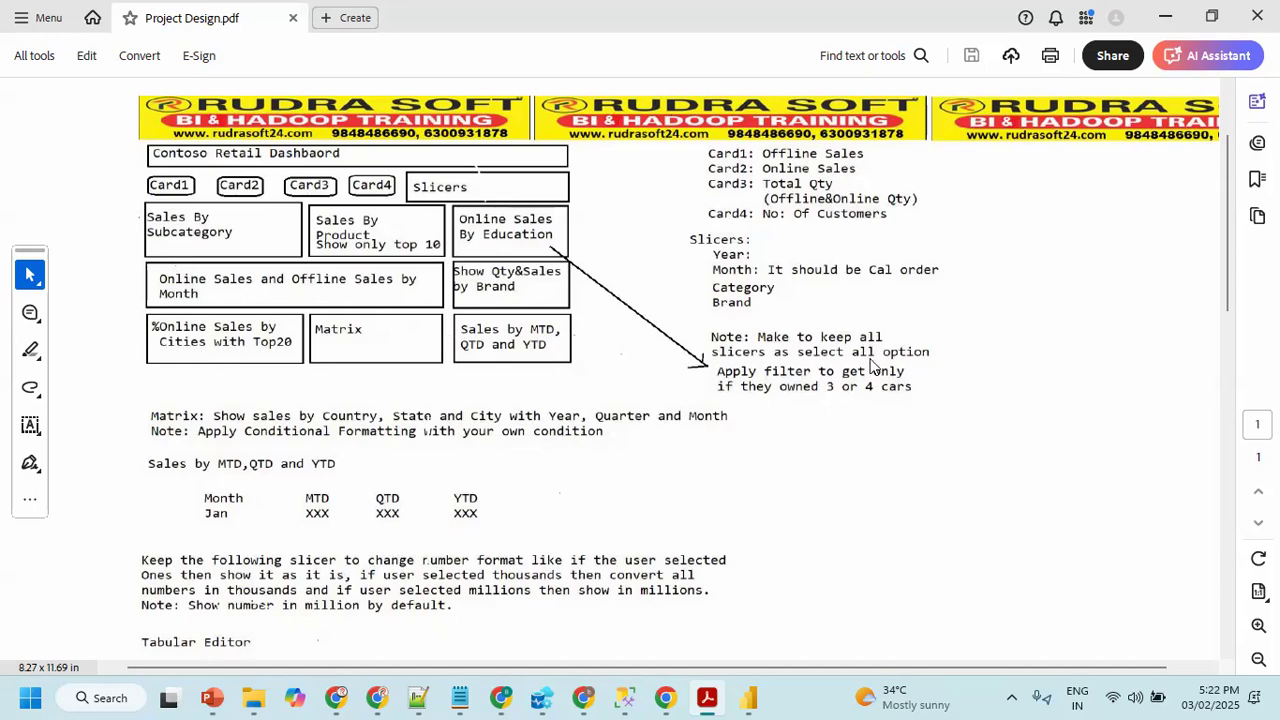
key("alt+Tab")
left_click(748, 697)
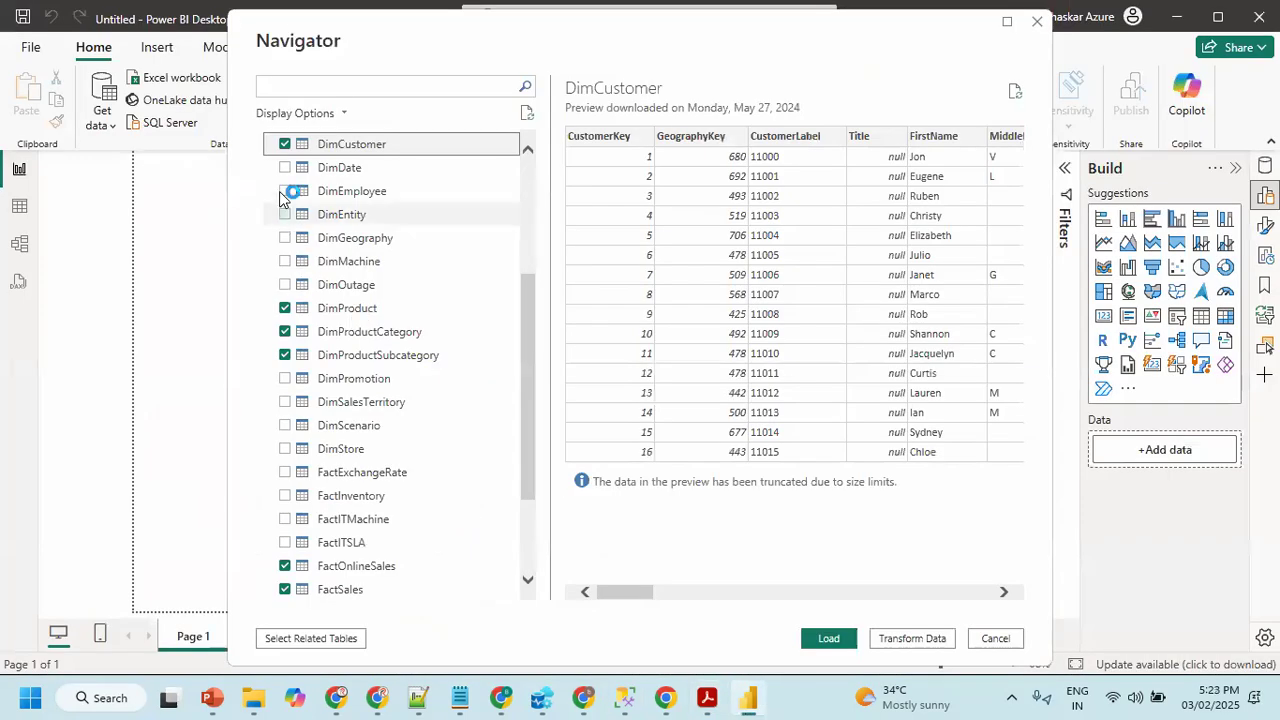
left_click(285, 167)
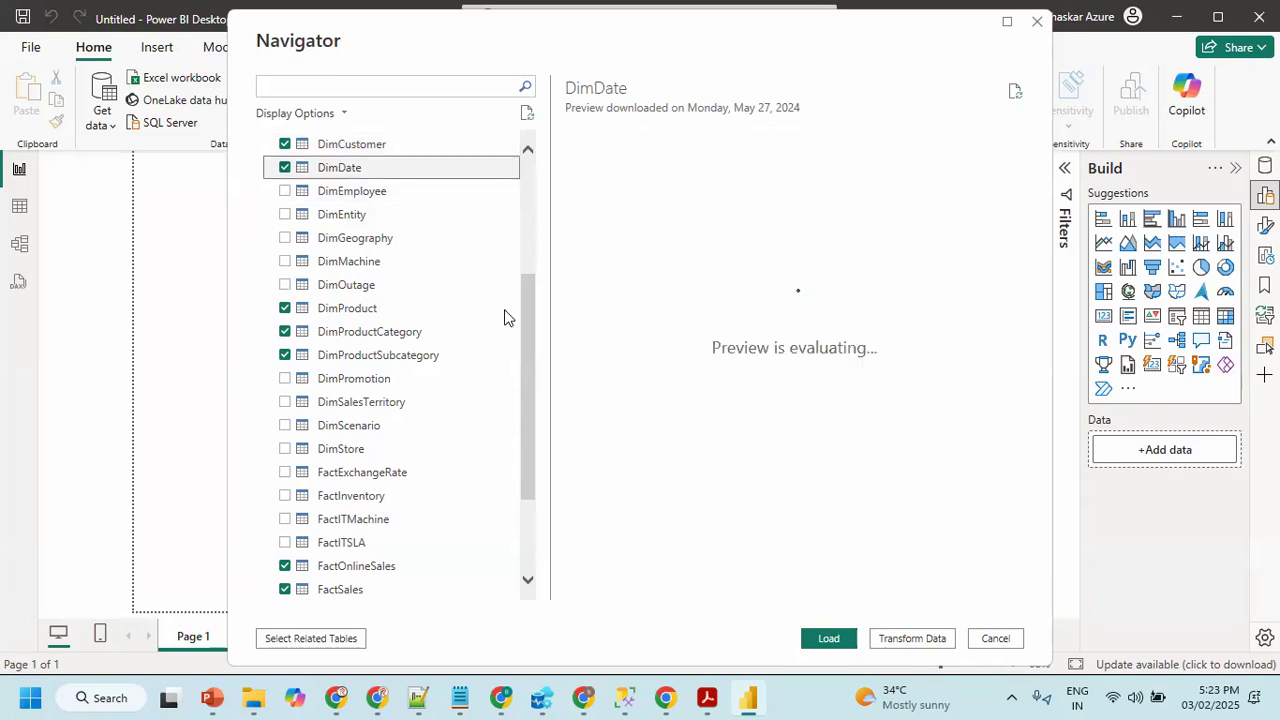
- Check the matrix requirement in the project design and add the DimGeography table to the selection
key("alt+Tab")
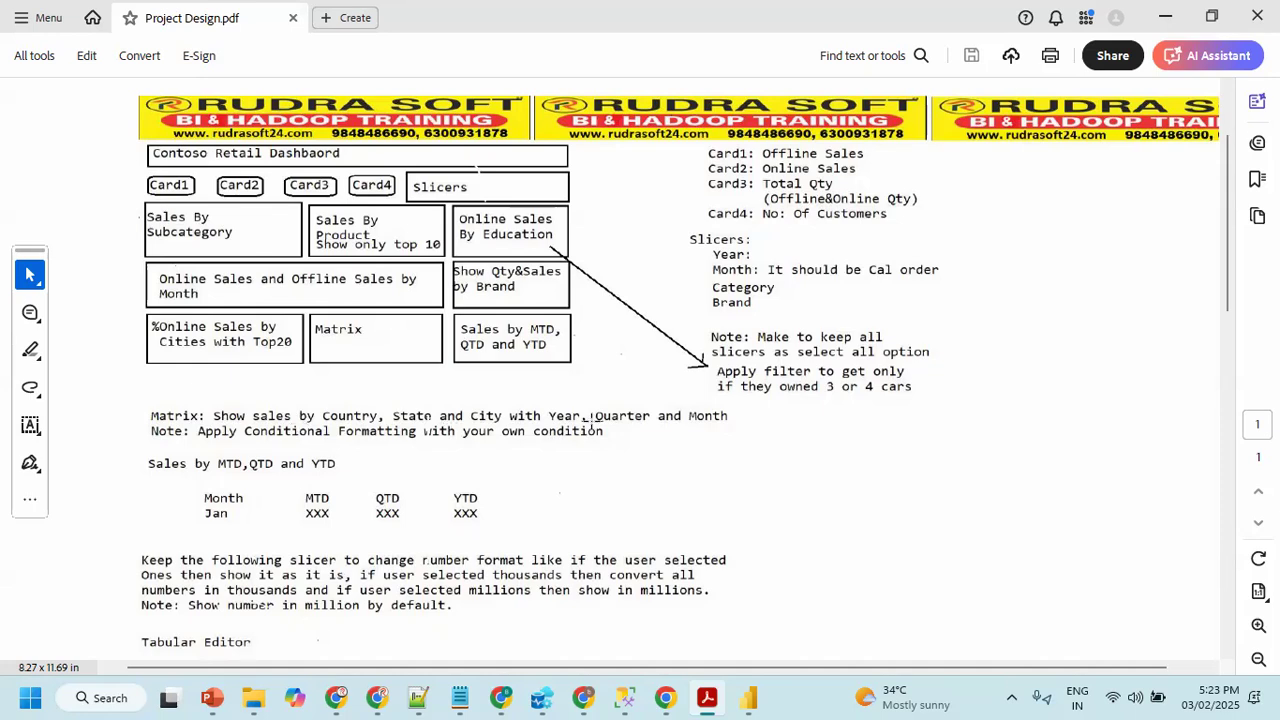
key("alt+Tab")
left_click(284, 238)
- Review the rest of the project design and open the selected tables in the Power Query Editor
key("alt+Tab")
scroll(479, 542, "down", 1)
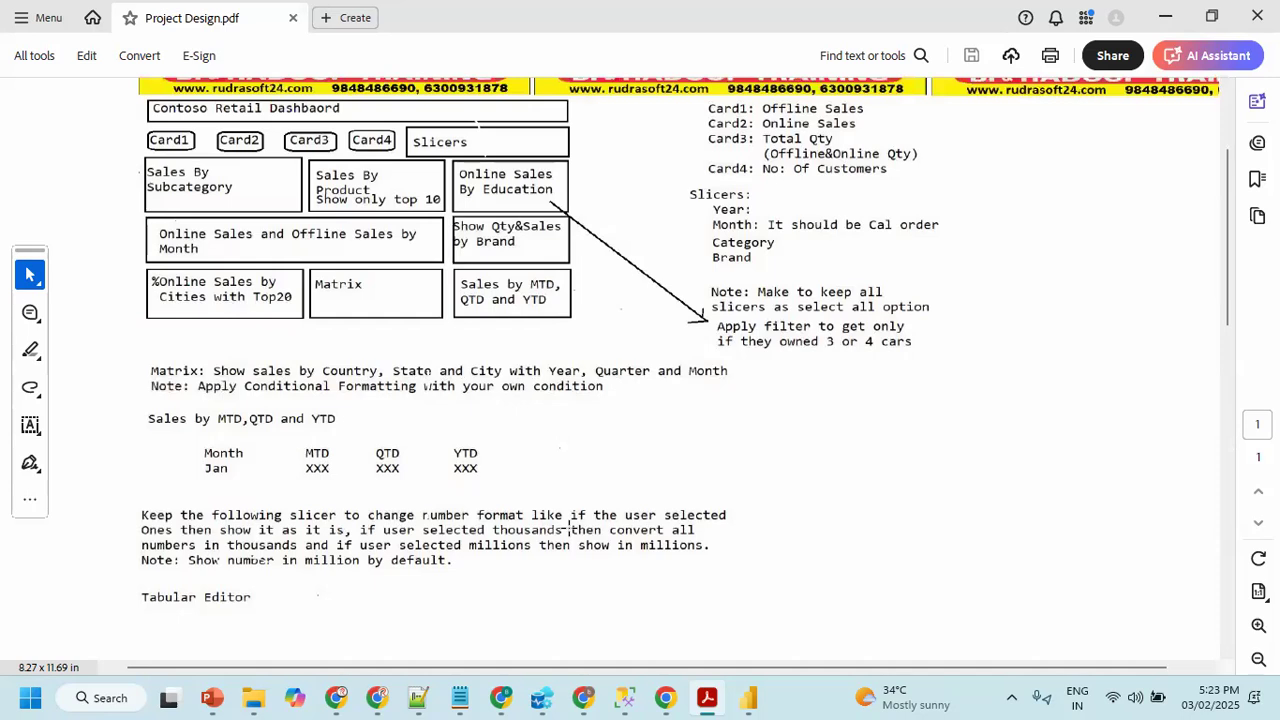
scroll(706, 275, "up", 1)
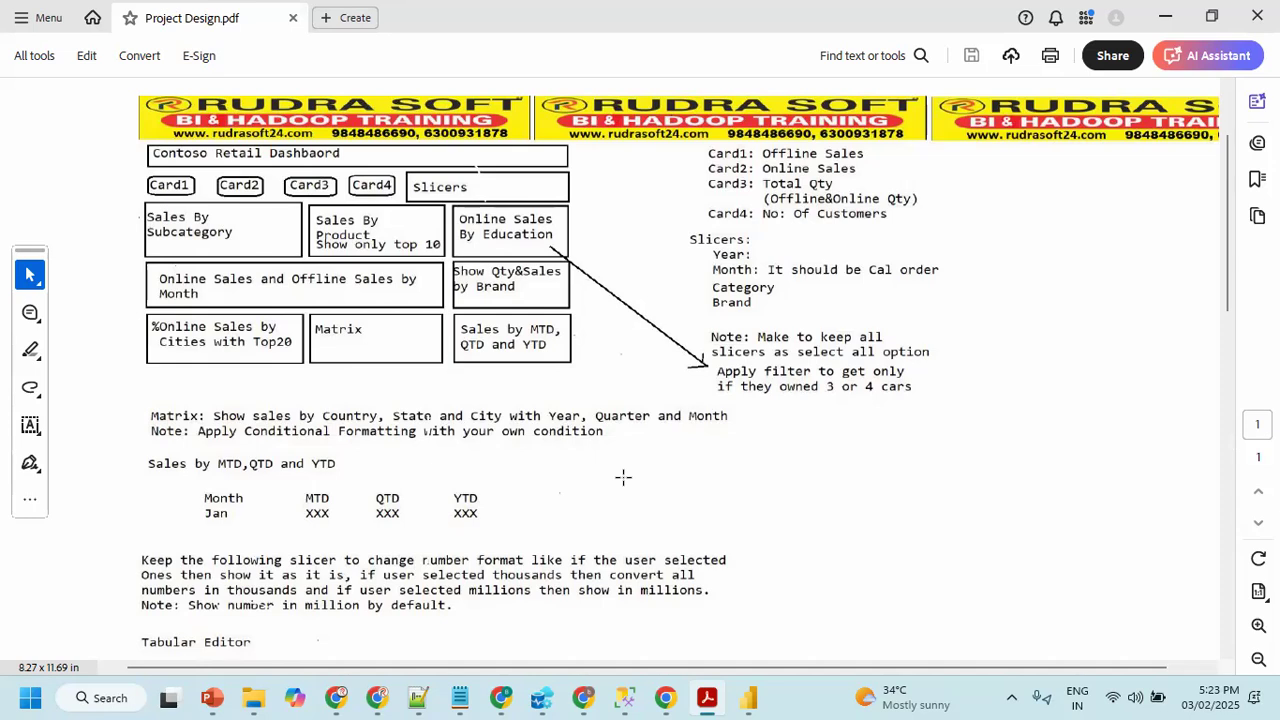
scroll(595, 417, "up", 1)
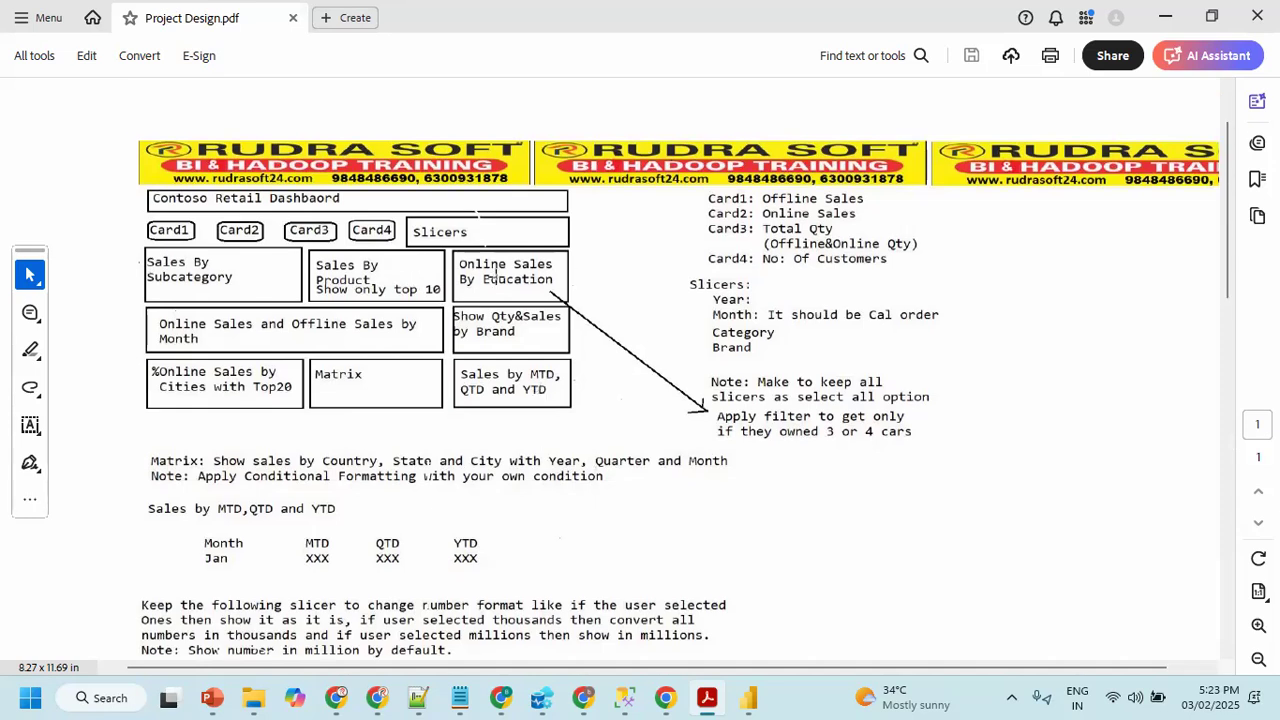
key("alt+Tab")
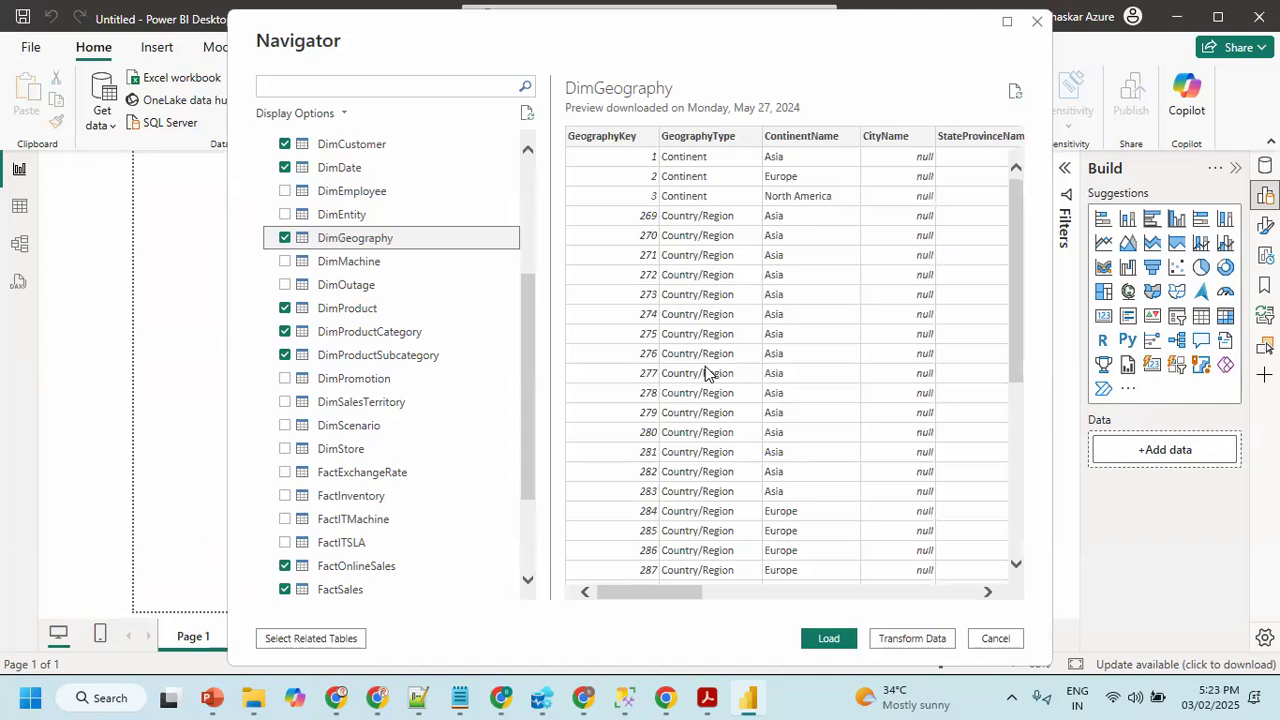
left_click(897, 640)
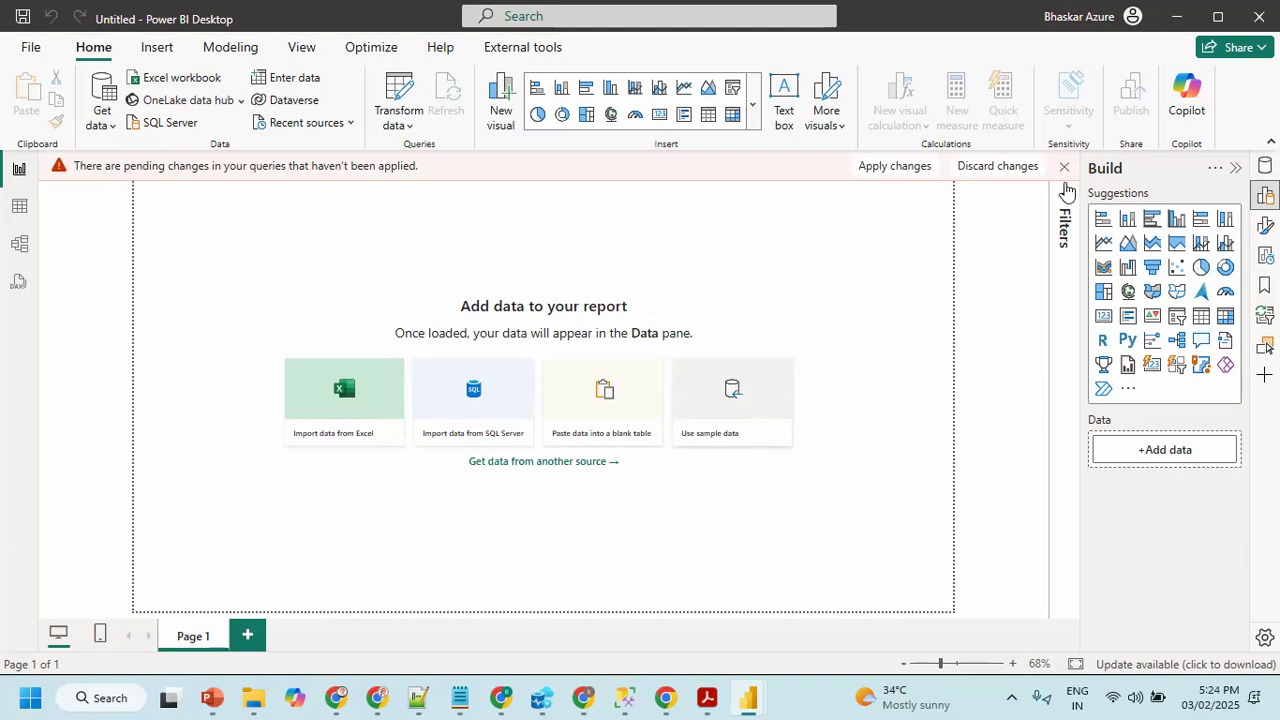
left_click(1066, 170)
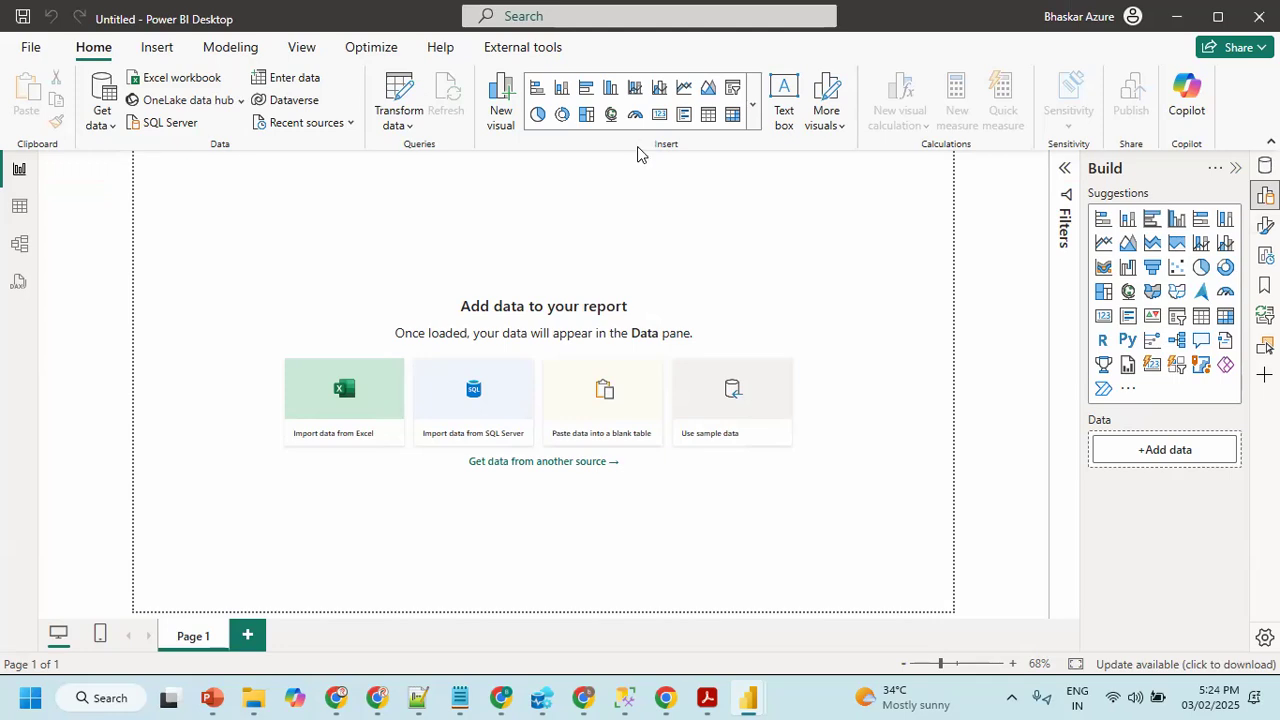
left_click(396, 95)
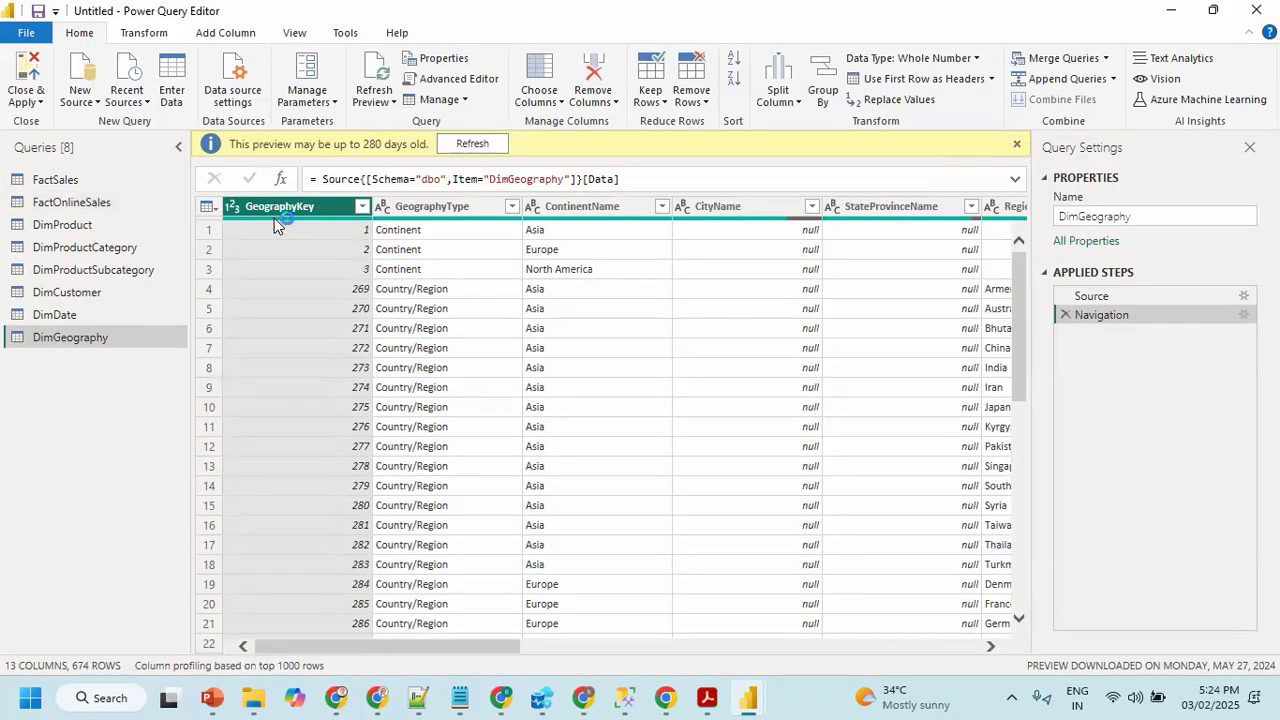
- Keep only the DateKey, ProductKey, TotalCost and SalesAmount columns in the FactSales query
left_click(54, 179)
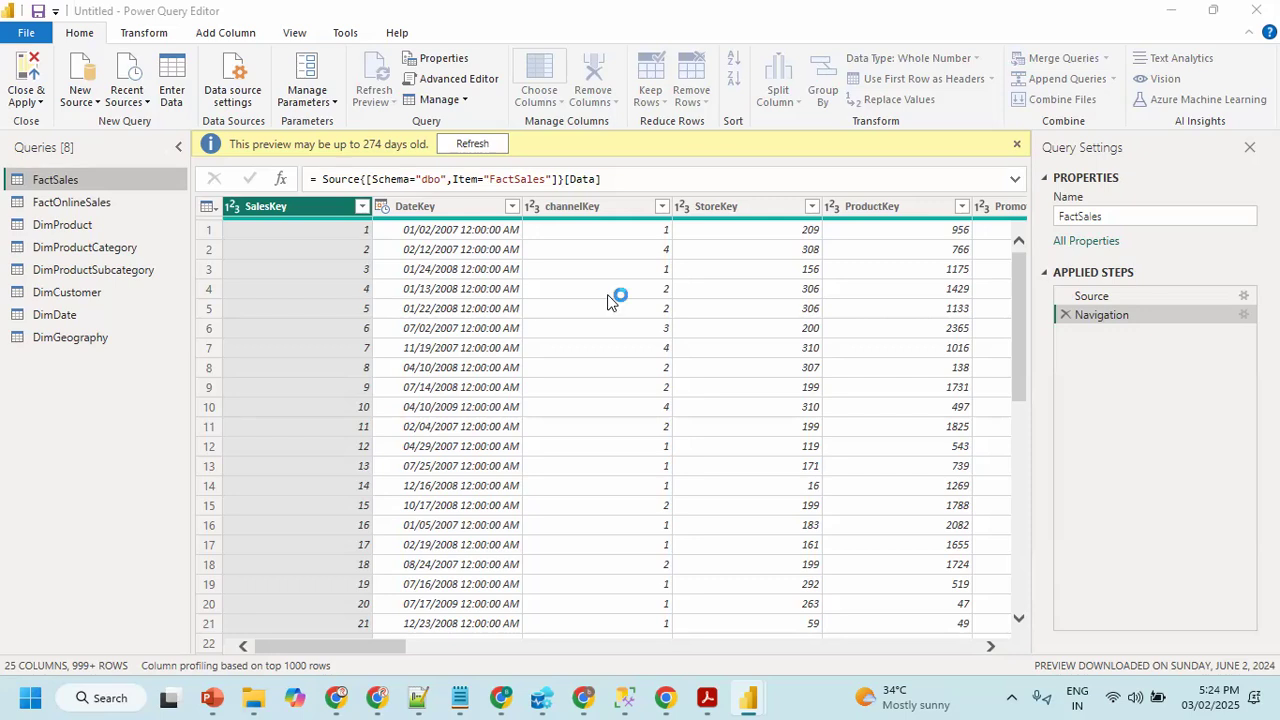
left_click(520, 175)
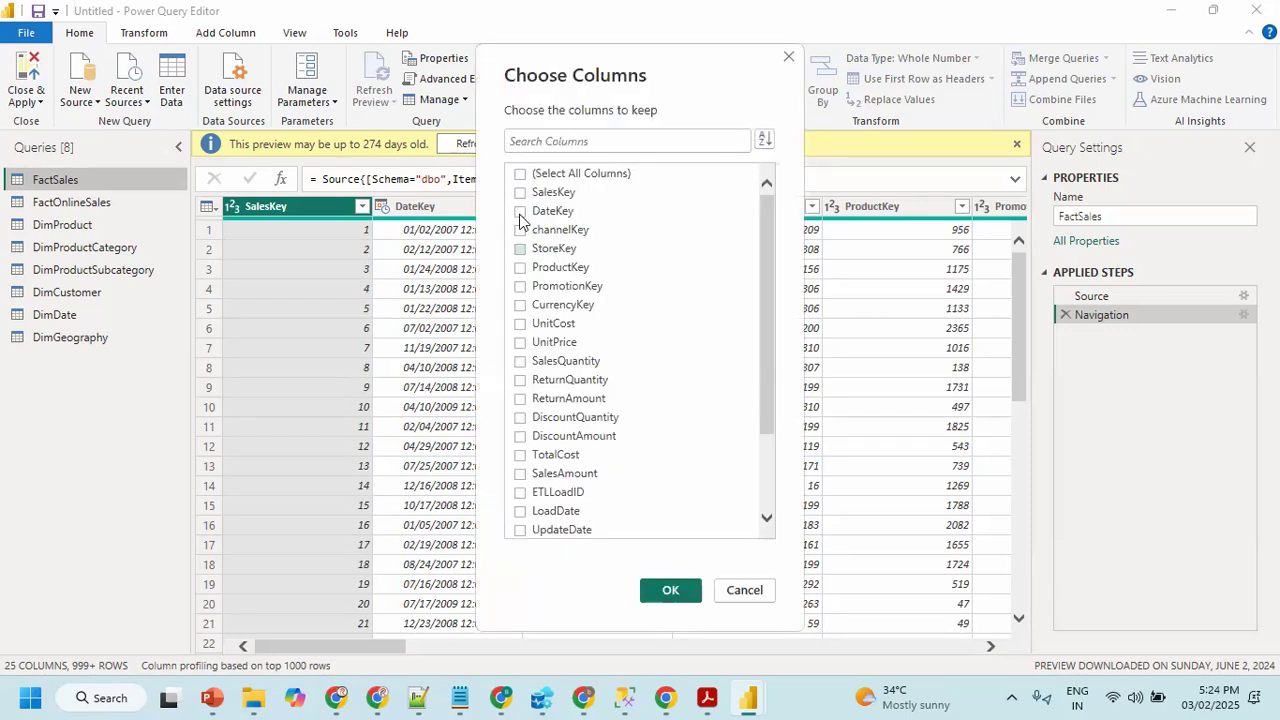
left_click(520, 211)
left_click(520, 267)
scroll(540, 360, "down", 2)
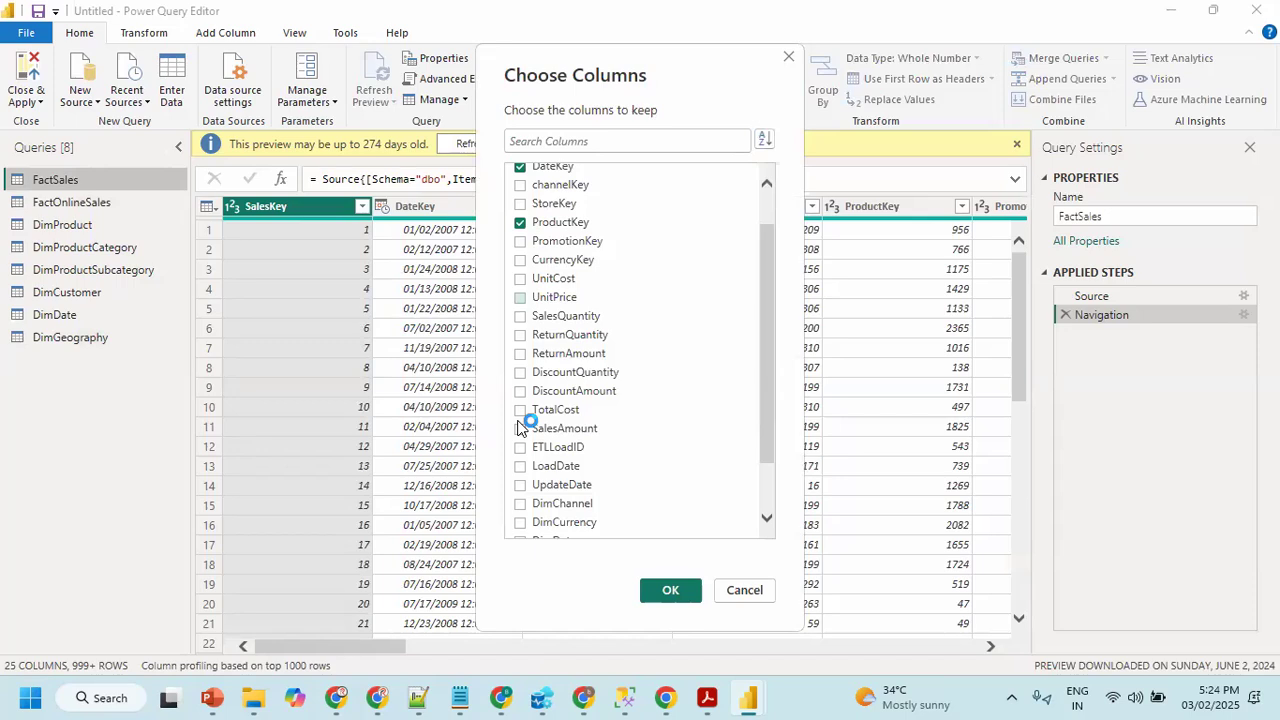
scroll(530, 420, "down", 1)
left_click(545, 418)
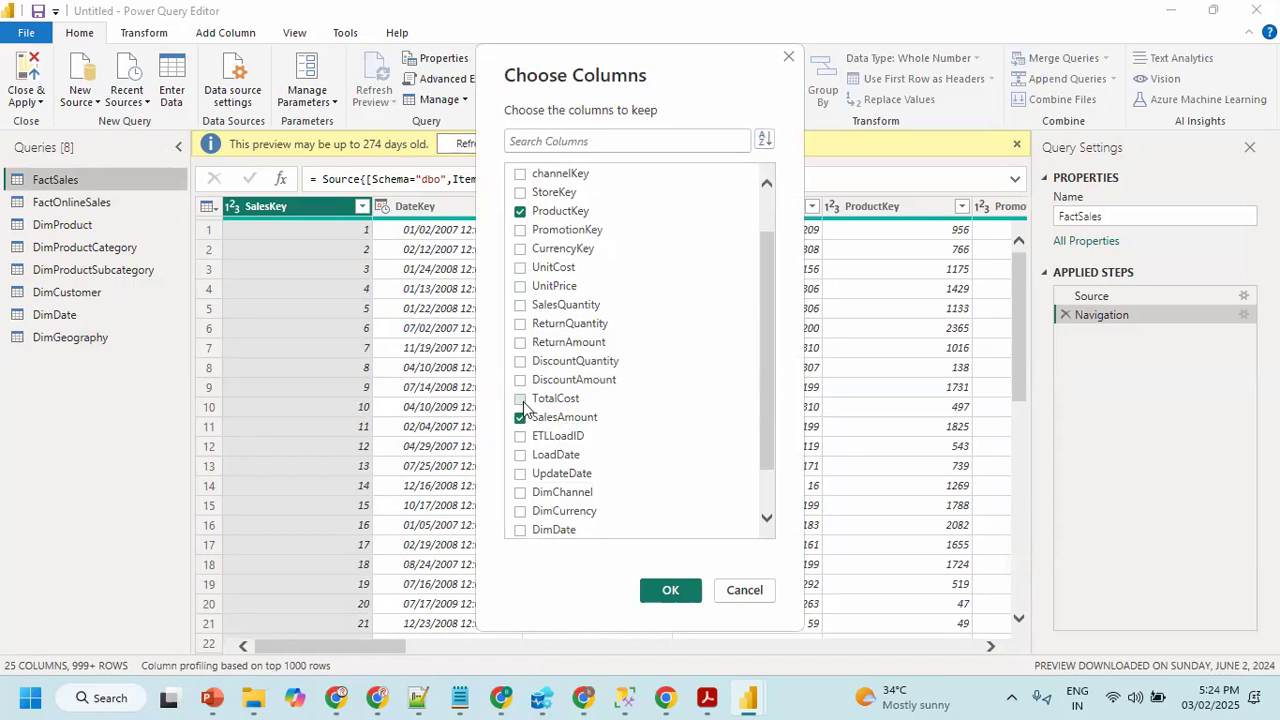
left_click(521, 400)
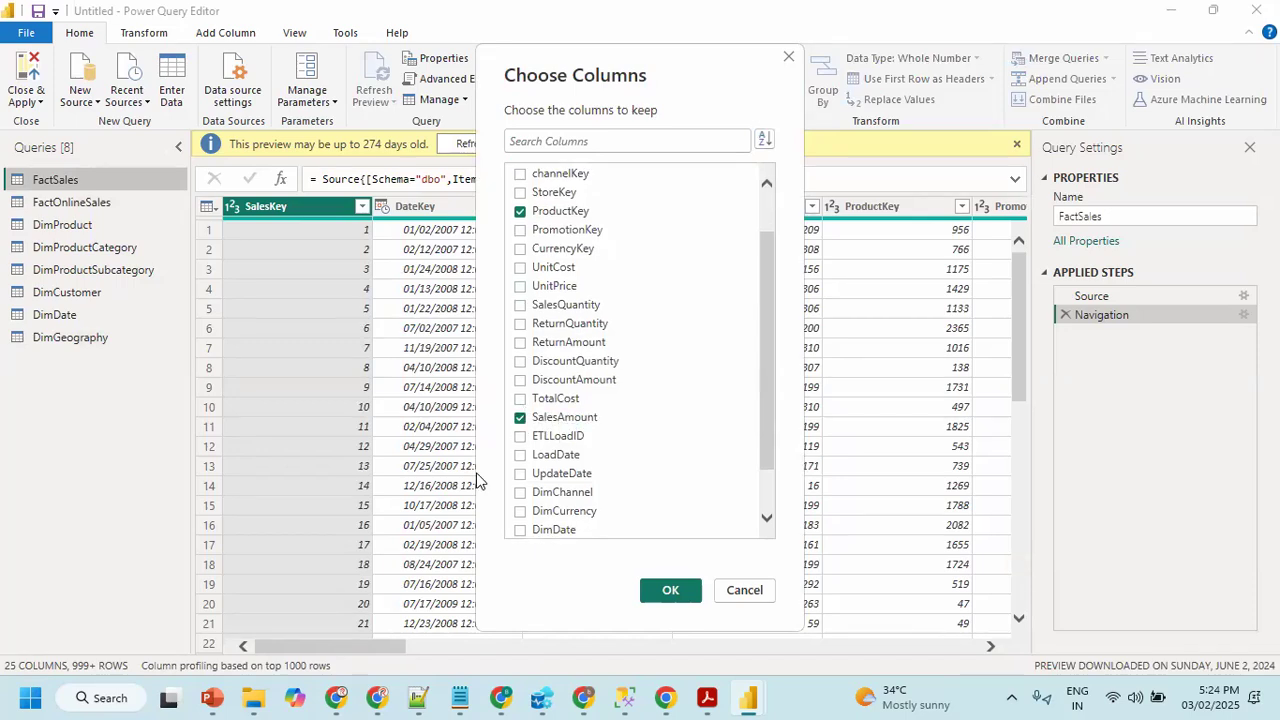
left_click(670, 590)
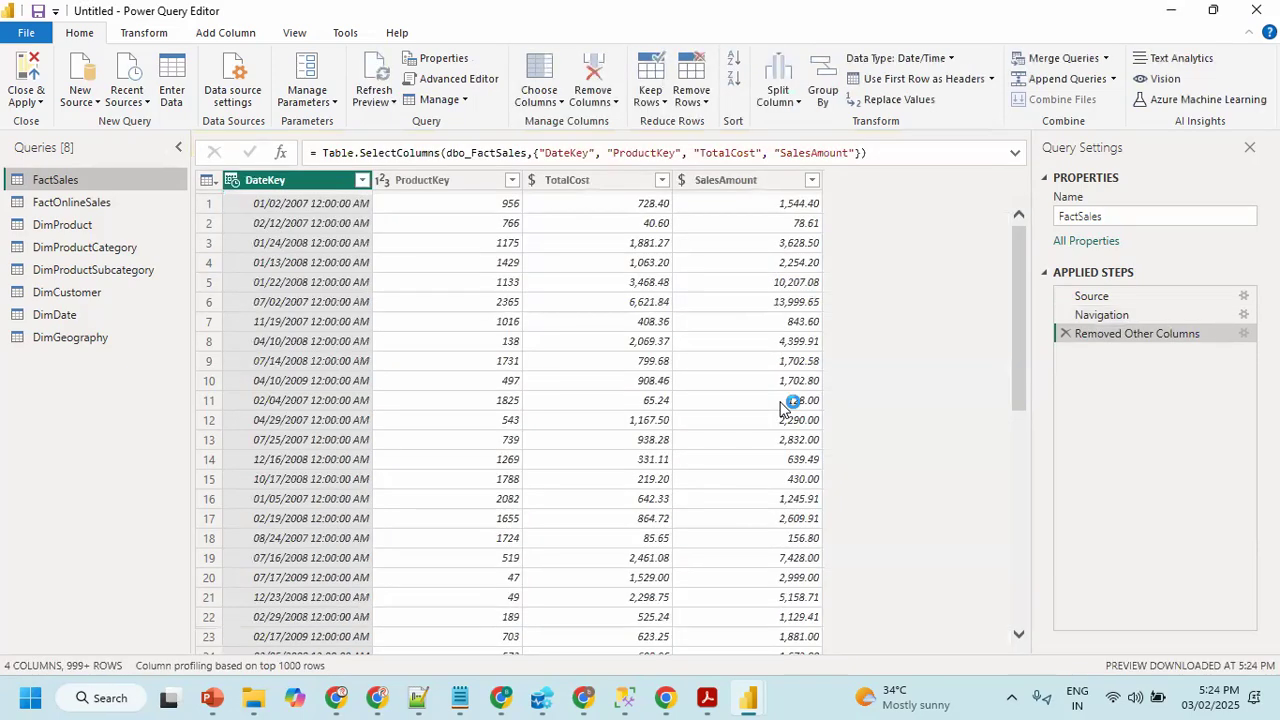
- Check the project design and, in FactSales, rename SalesAmount to Offline Sales and TotalCost to Offline Cost
left_click(705, 701)
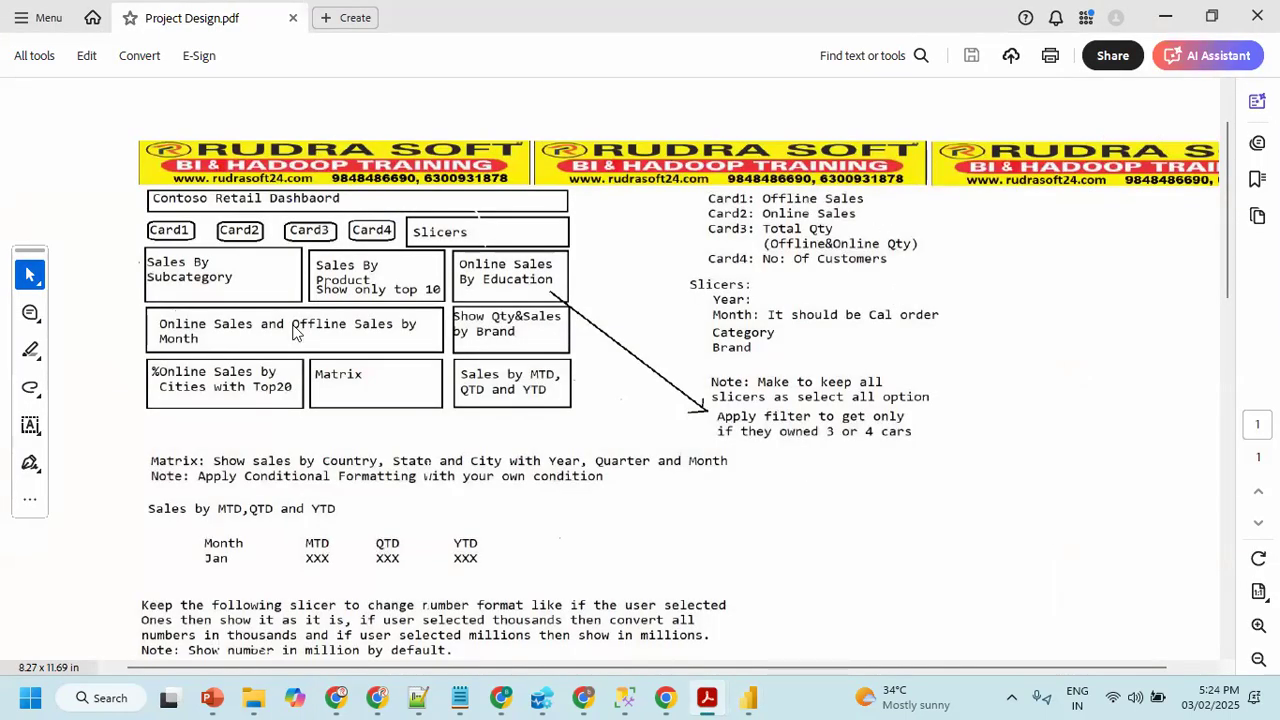
key("alt+Tab")
key("alt+Tab")
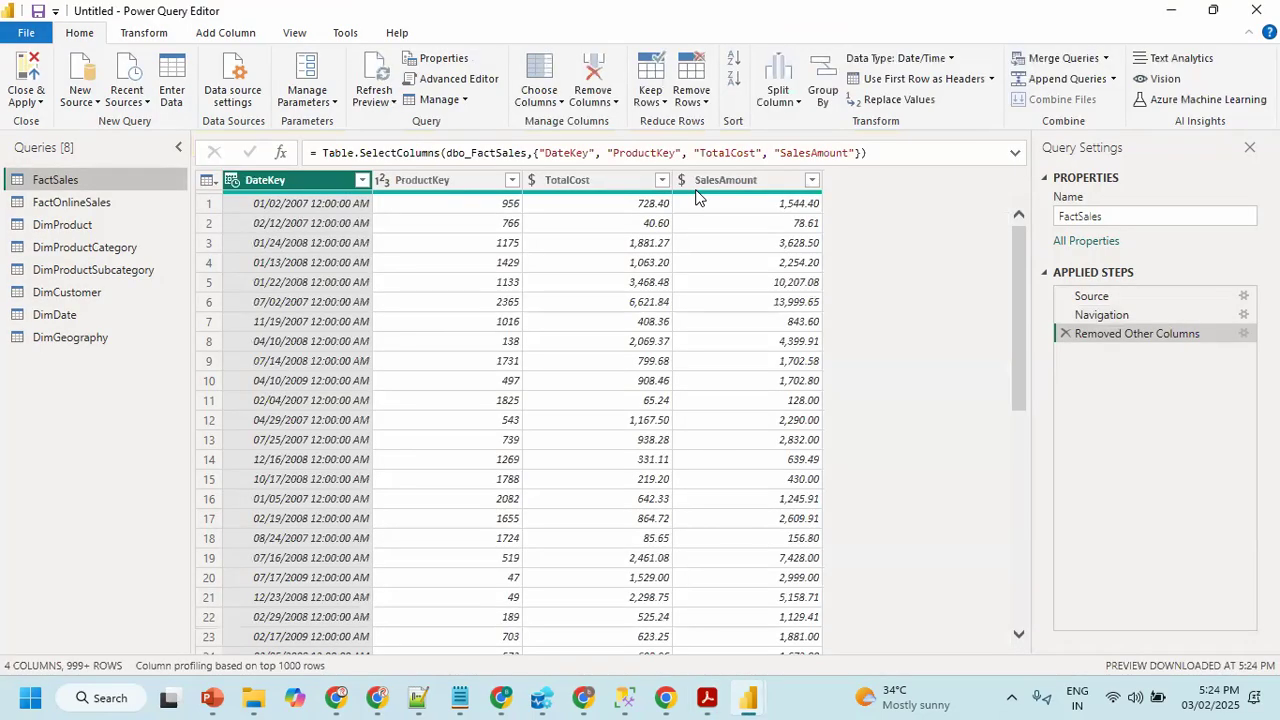
left_click(707, 190)
double_click(707, 181)
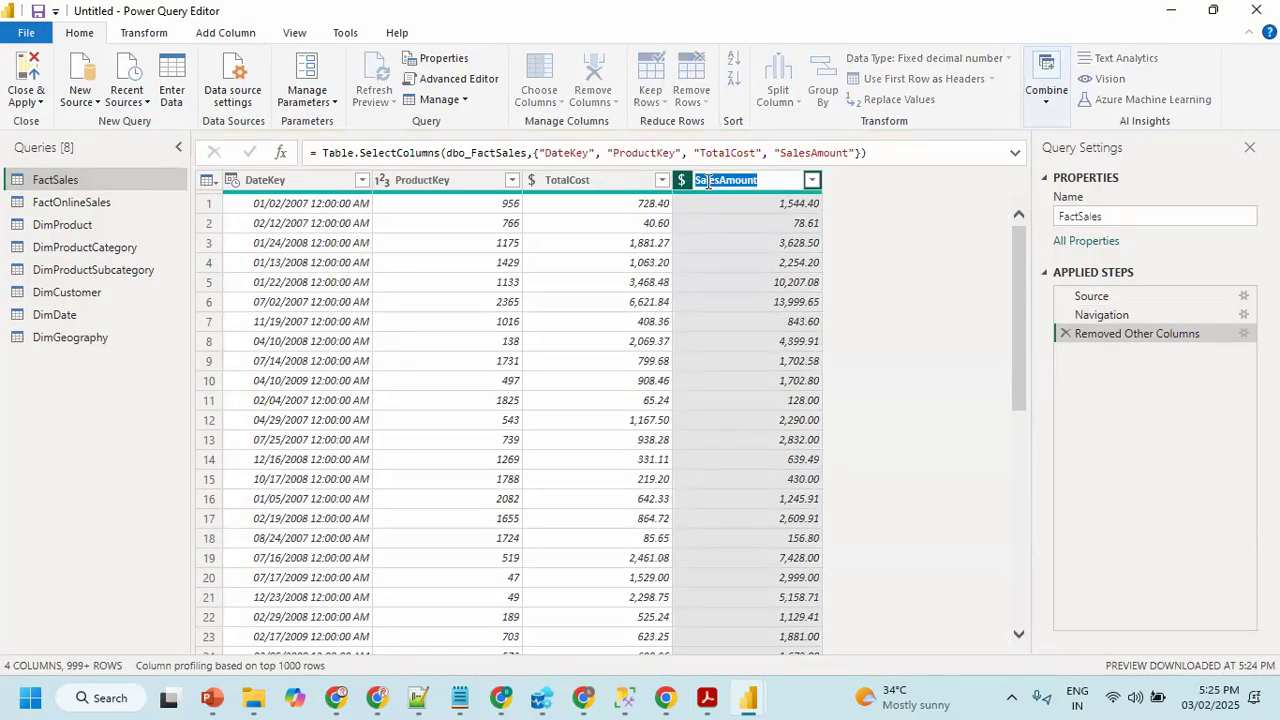
type("Offline Sales")
key("Return")
double_click(583, 181)
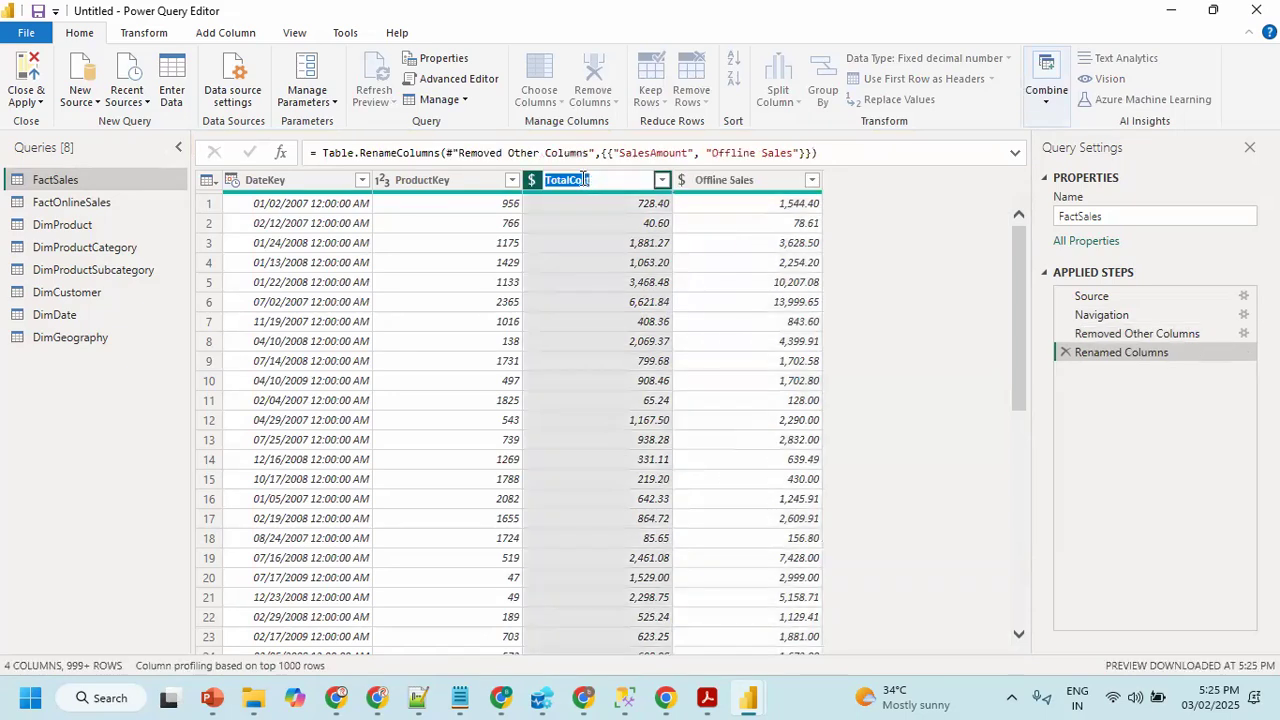
type("Offline Cost")
key("Return")
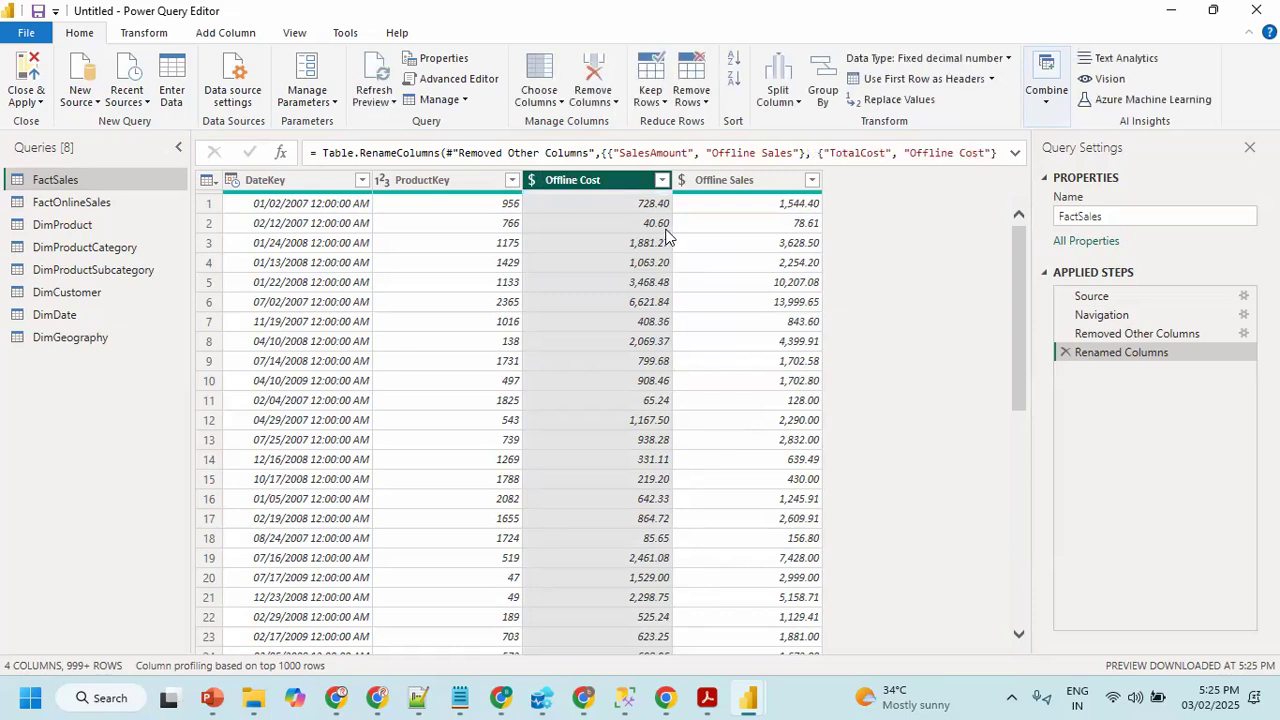
- Keep only the DateKey, ProductKey, SalesAmount and TotalCost columns in the FactOnlineSales query
left_click(100, 205)
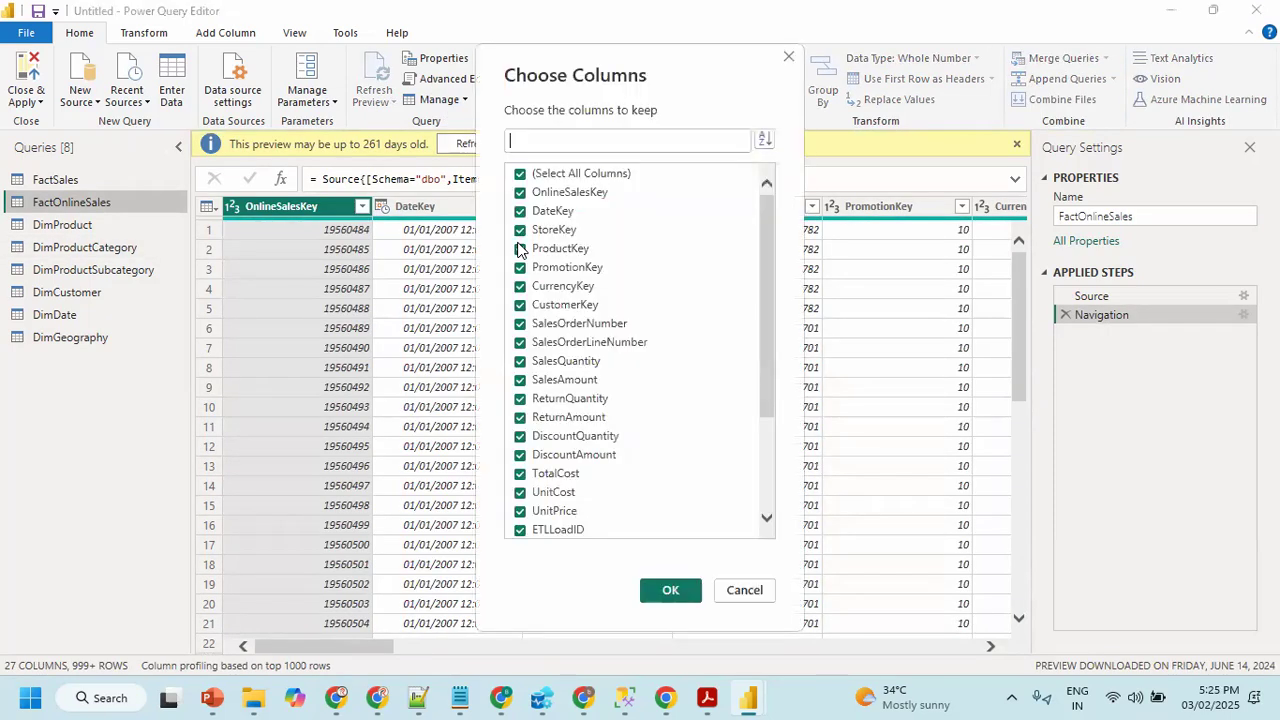
left_click(520, 213)
left_click(519, 248)
left_click(520, 381)
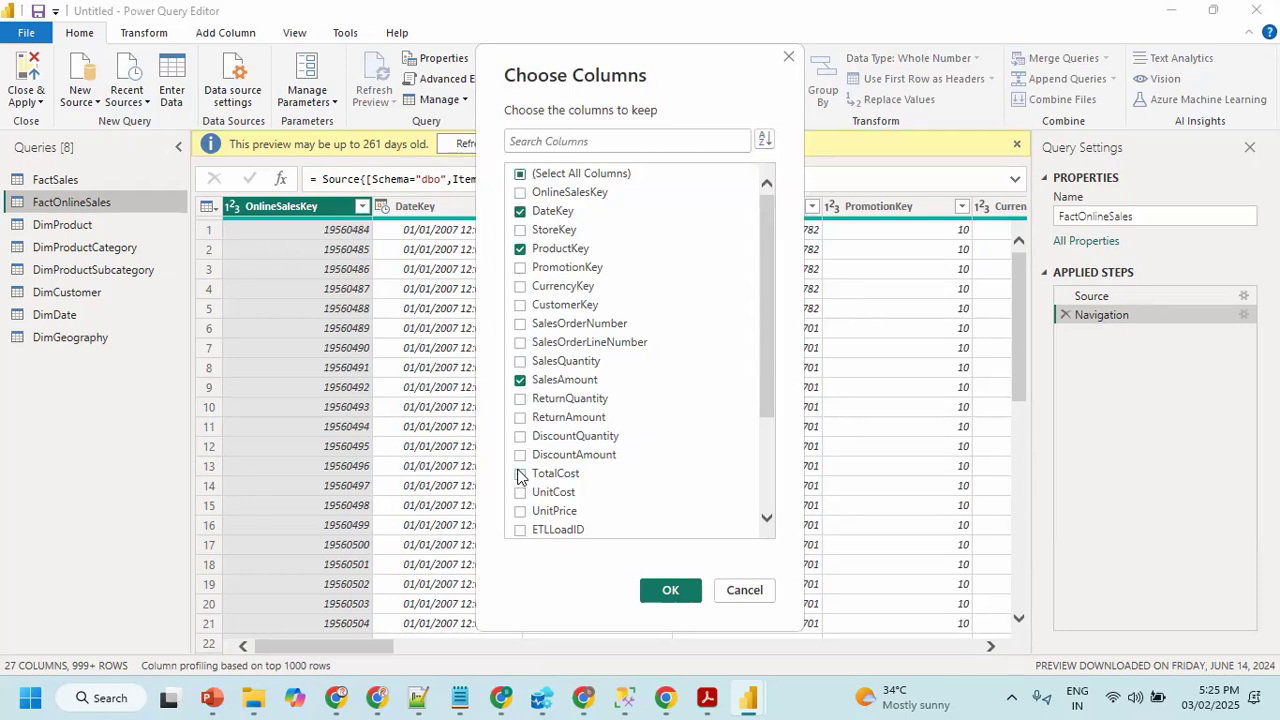
left_click(668, 591)
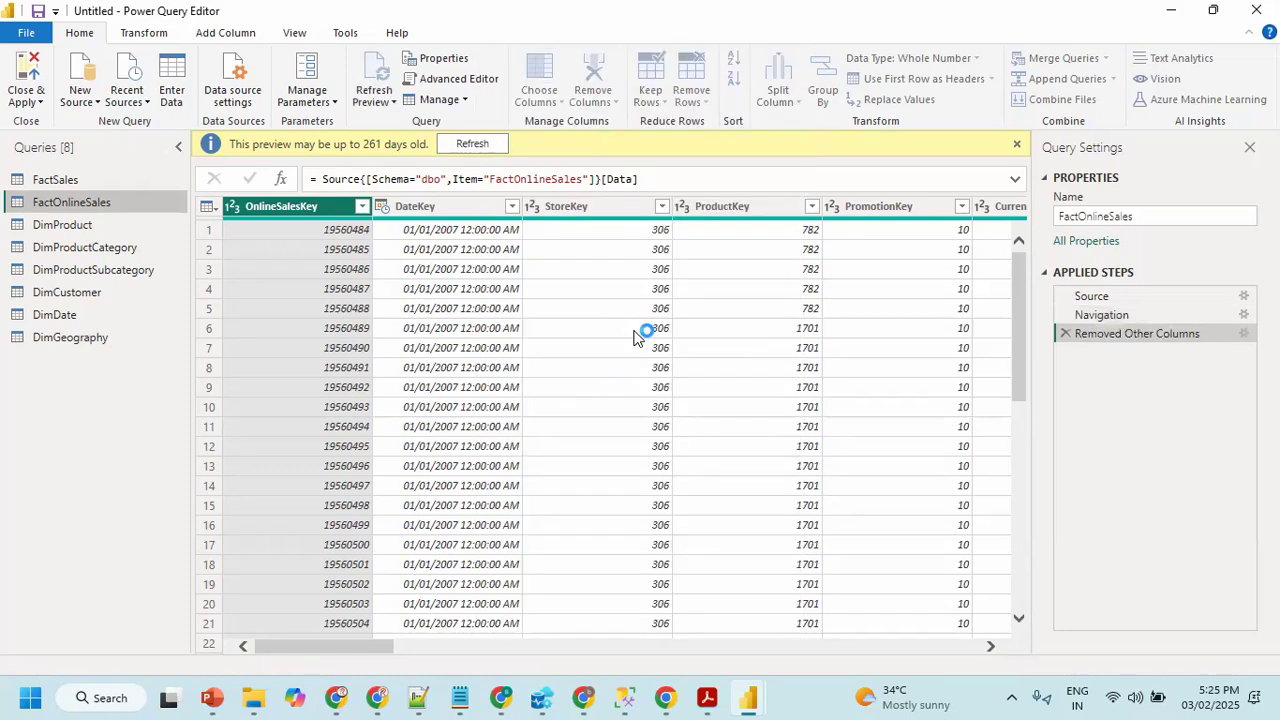
- Rename the SalesAmount column to Online Sales and the TotalCost column to Online Cost in FactOnlineSales
double_click(586, 180)
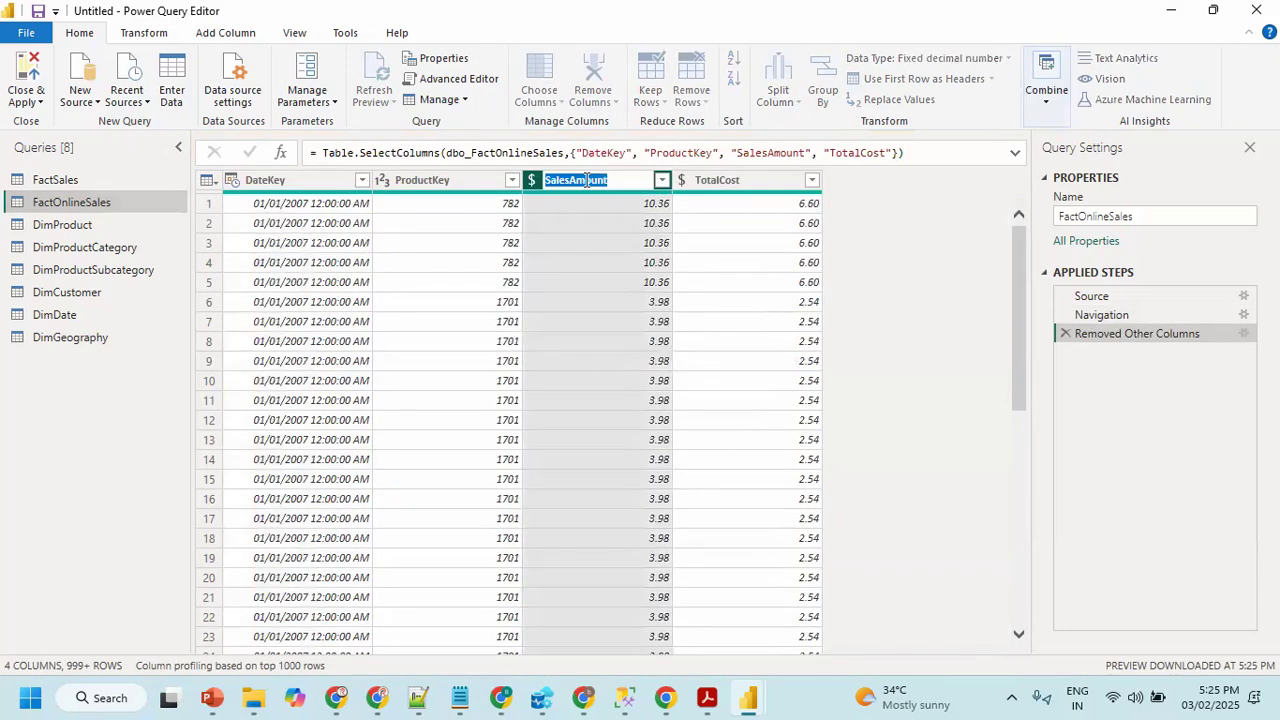
type("Online Sales")
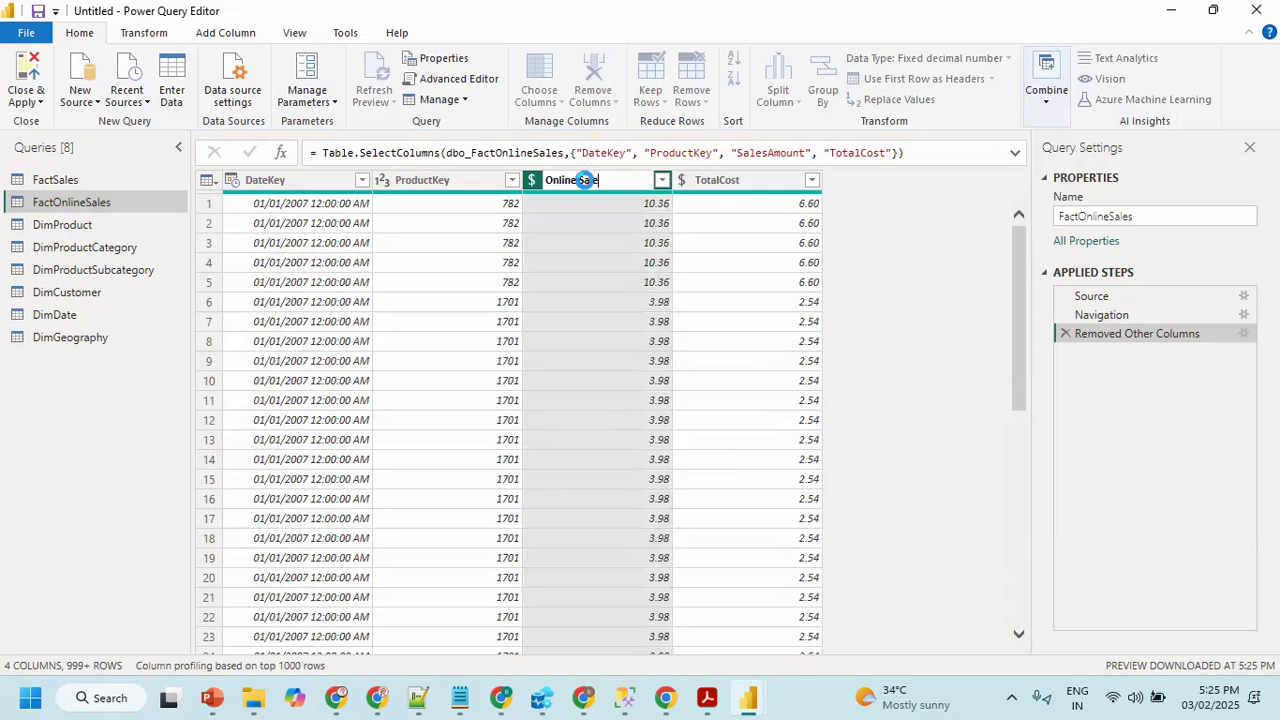
key("Return")
double_click(727, 180)
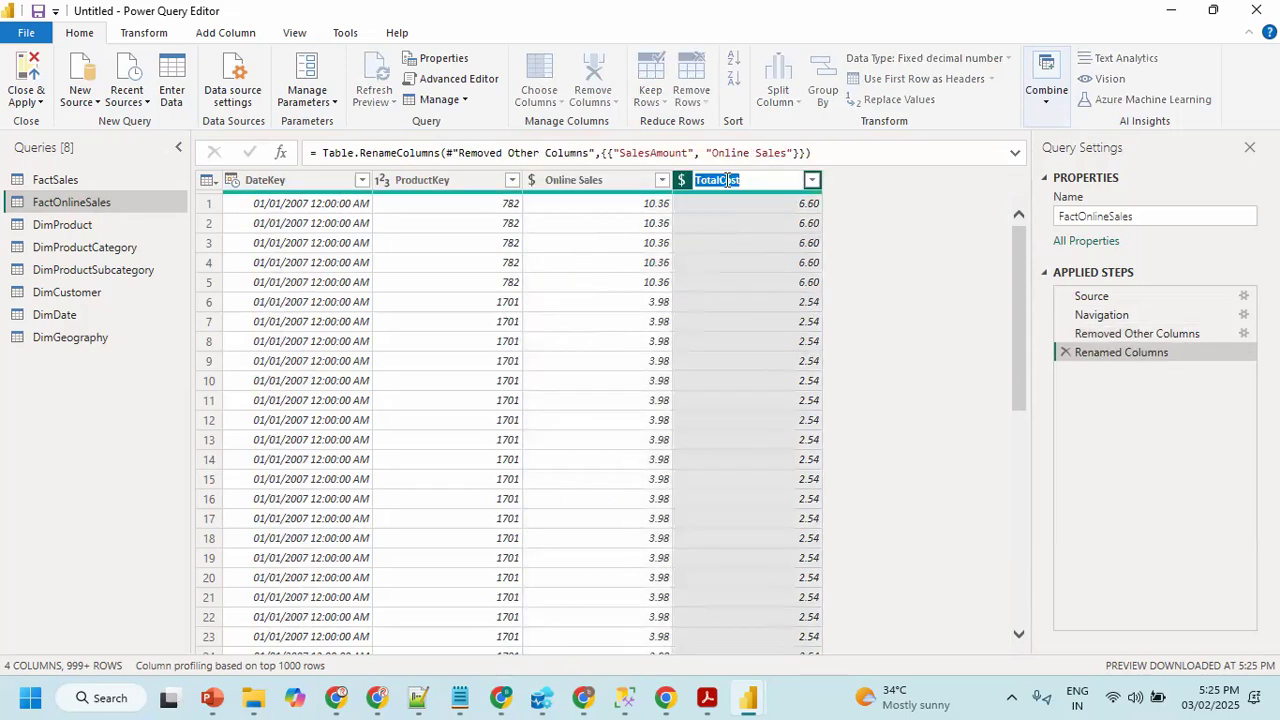
type("Online Co")
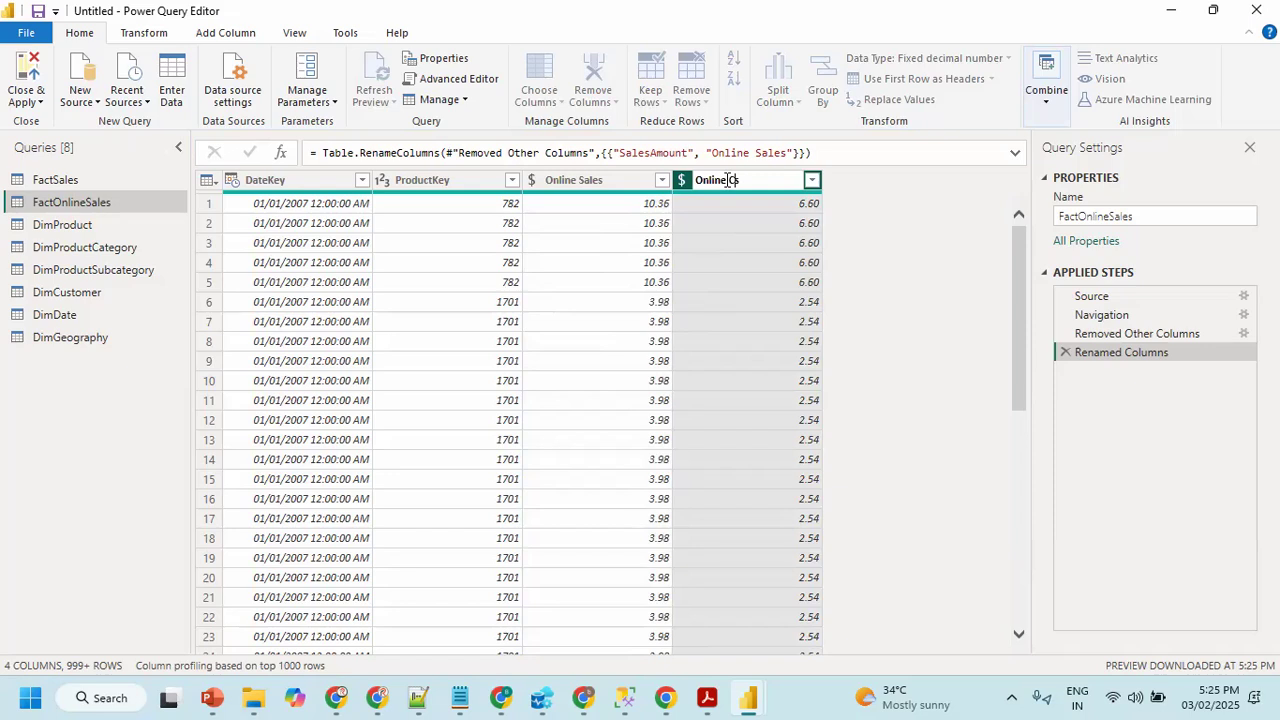
type("st")
key("Return")
- Keep only the ProductKey, ProductName and BrandName columns in the DimProduct query, checking the project design for the needed fields
left_click(55, 226)
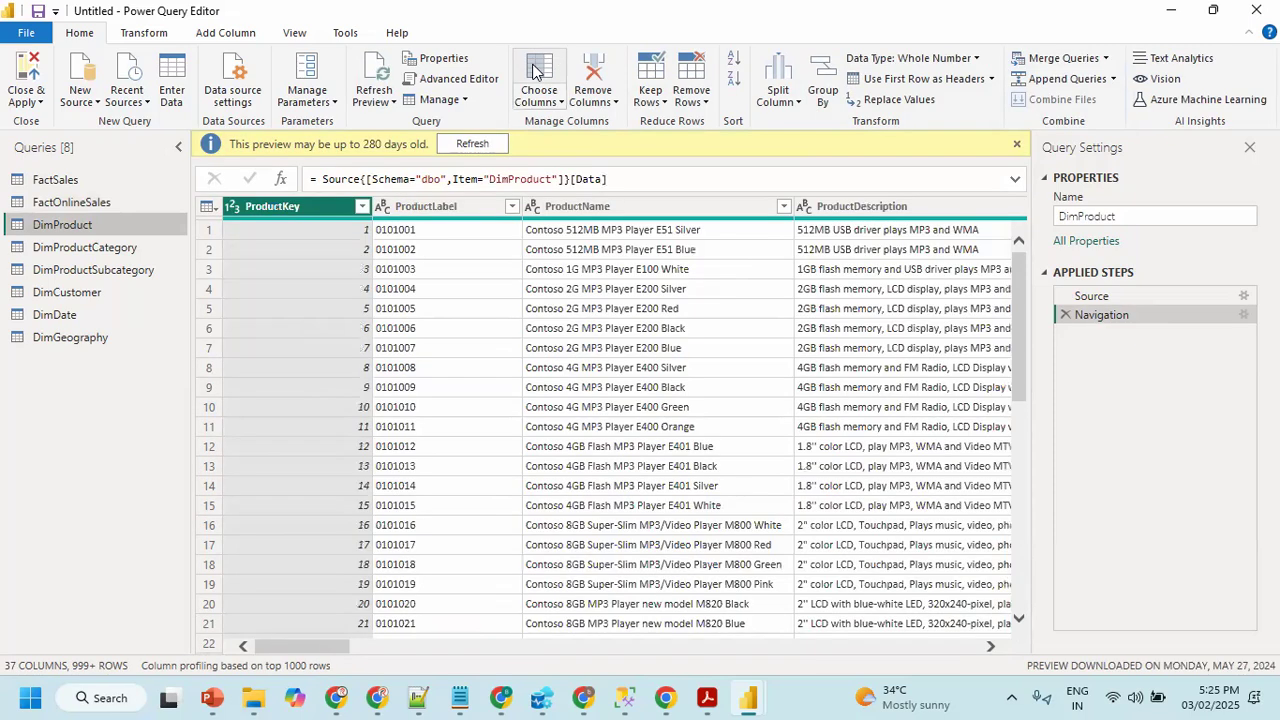
left_click(533, 71)
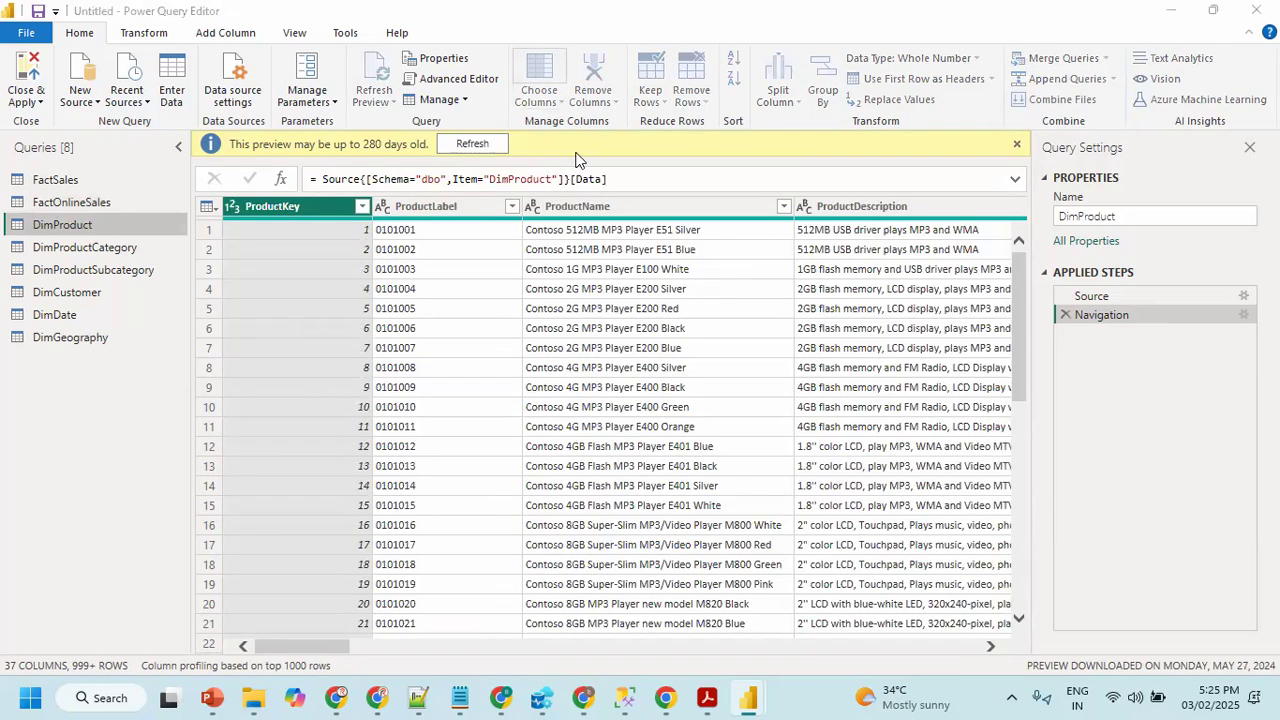
left_click(521, 173)
left_click(517, 194)
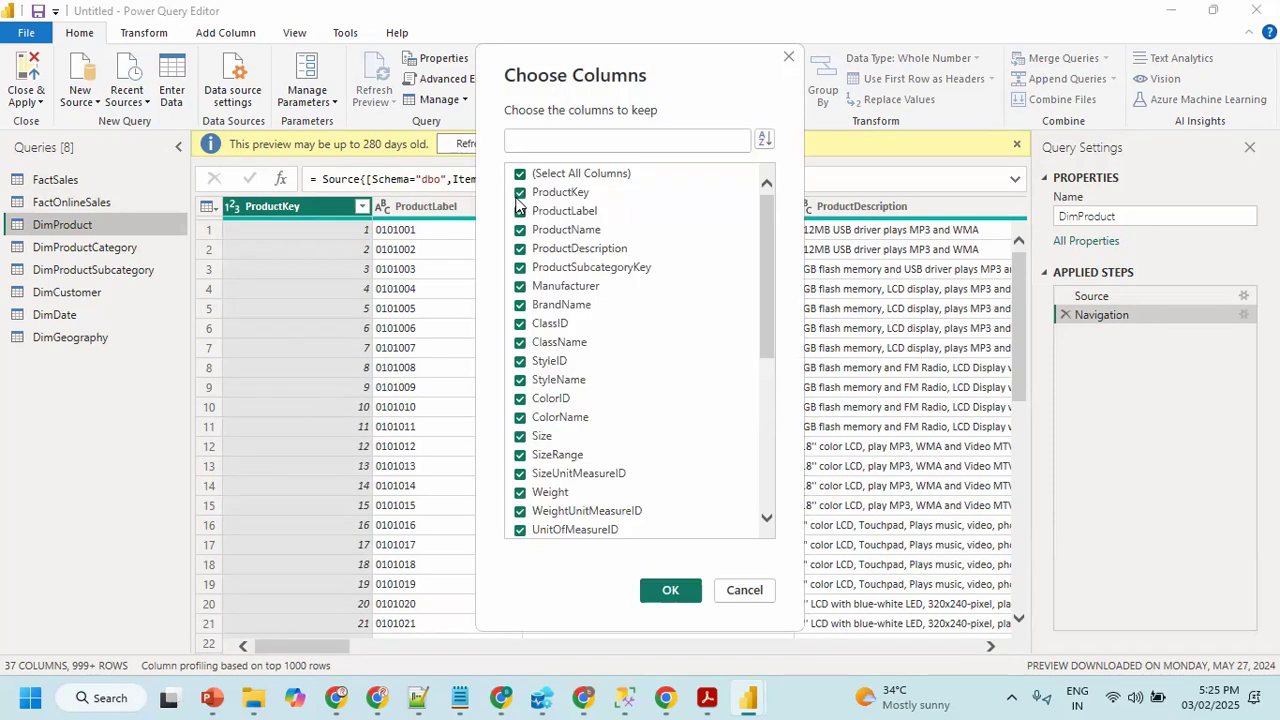
left_click(707, 698)
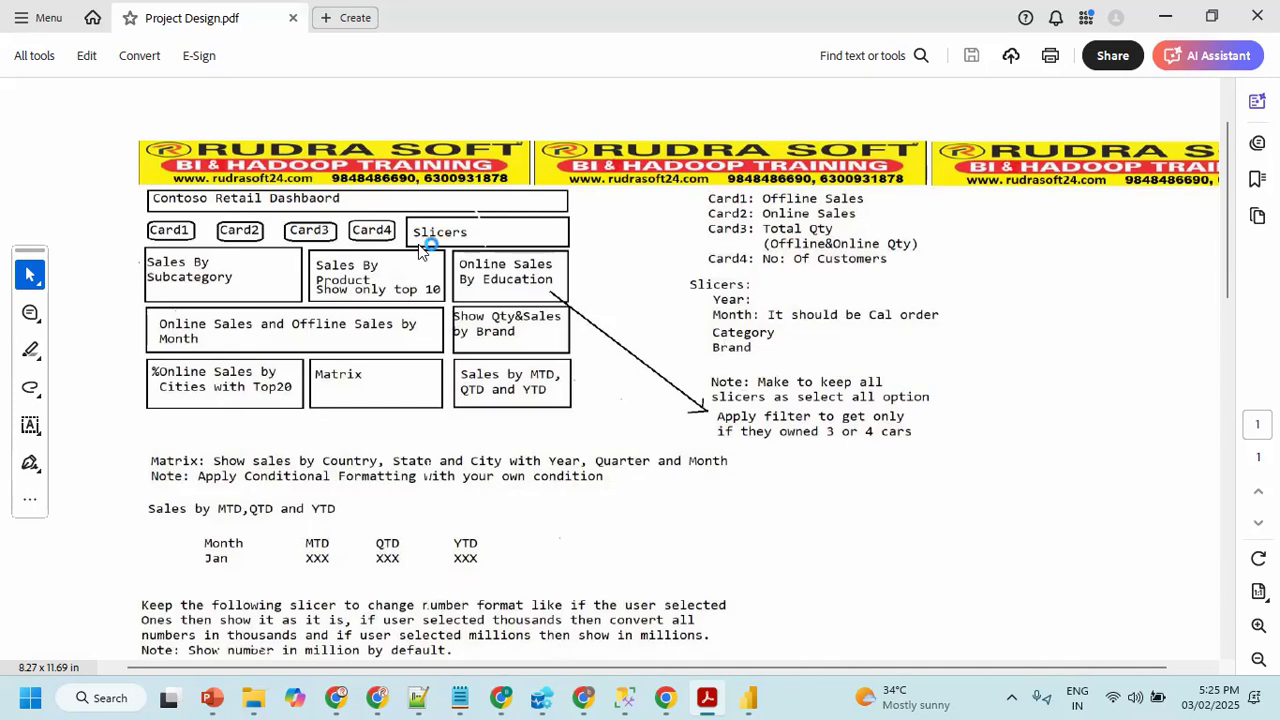
key("alt+Tab")
left_click(519, 304)
left_click(671, 592)
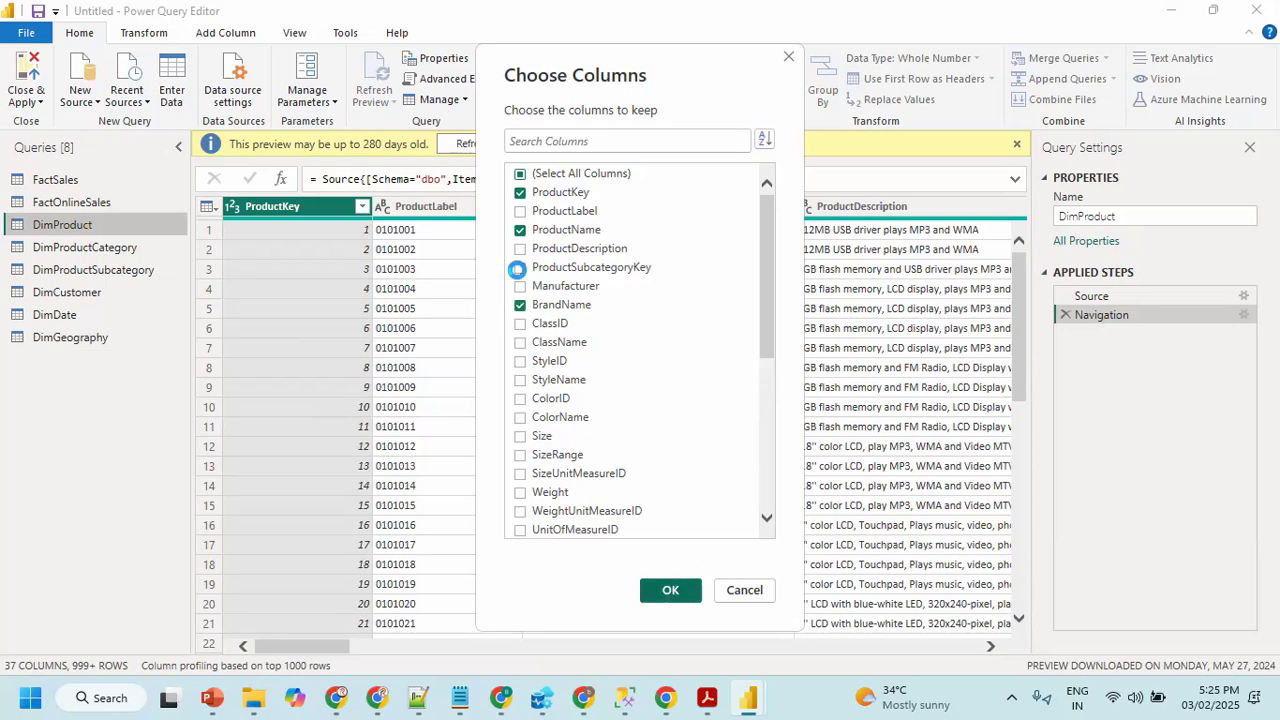
- Rename the ProductName column to Product and the BrandName column to Brand in DimProduct
left_click(511, 181)
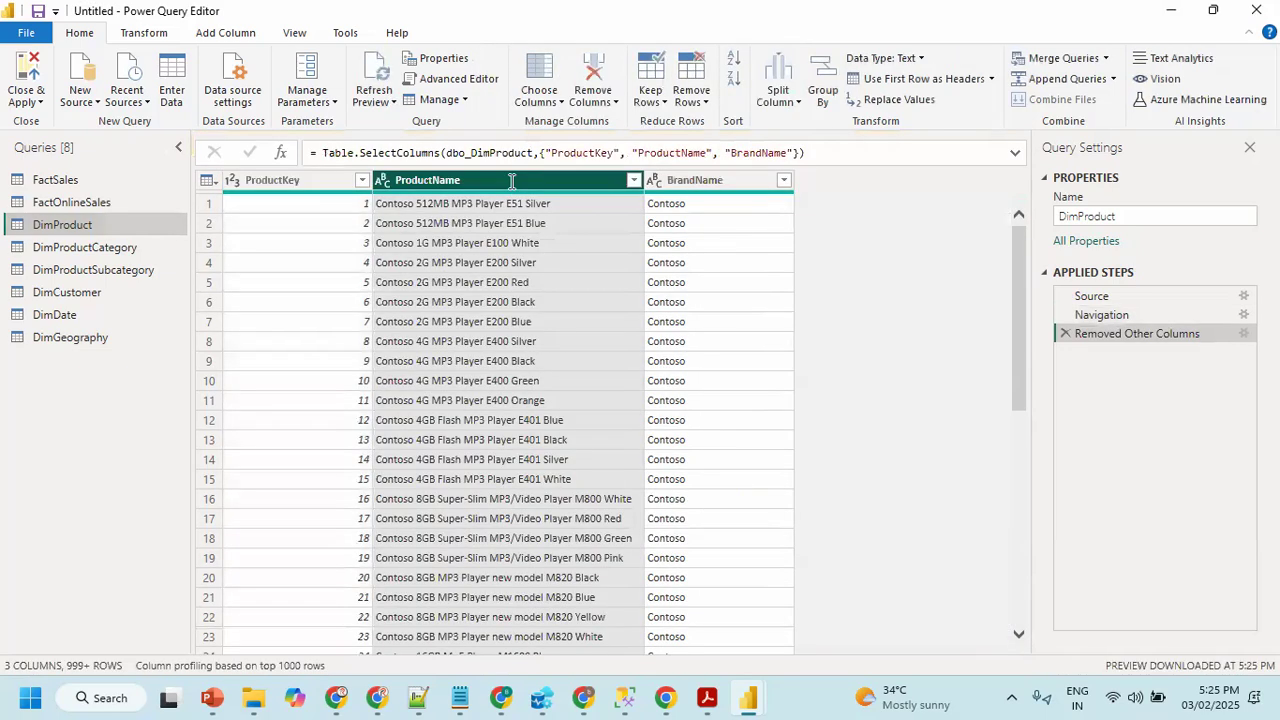
double_click(511, 181)
type("Product")
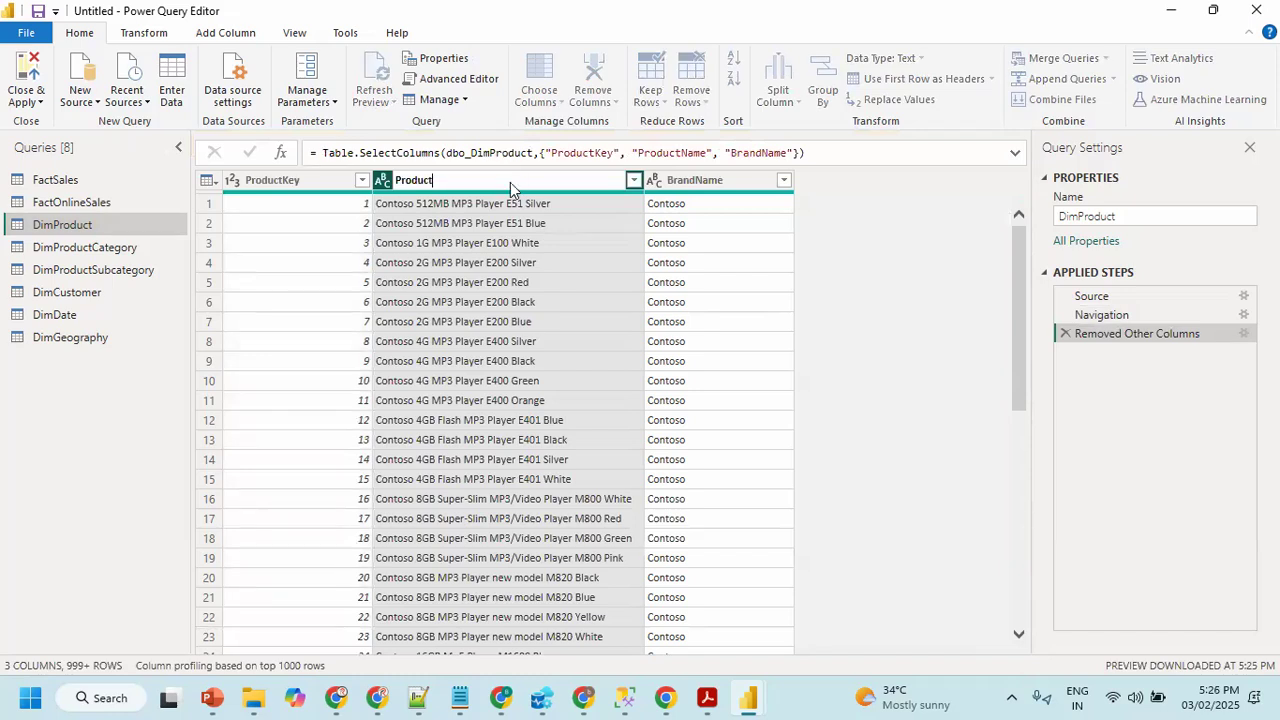
key("Return")
left_click(672, 181)
double_click(672, 181)
type("Brand")
key("Return")
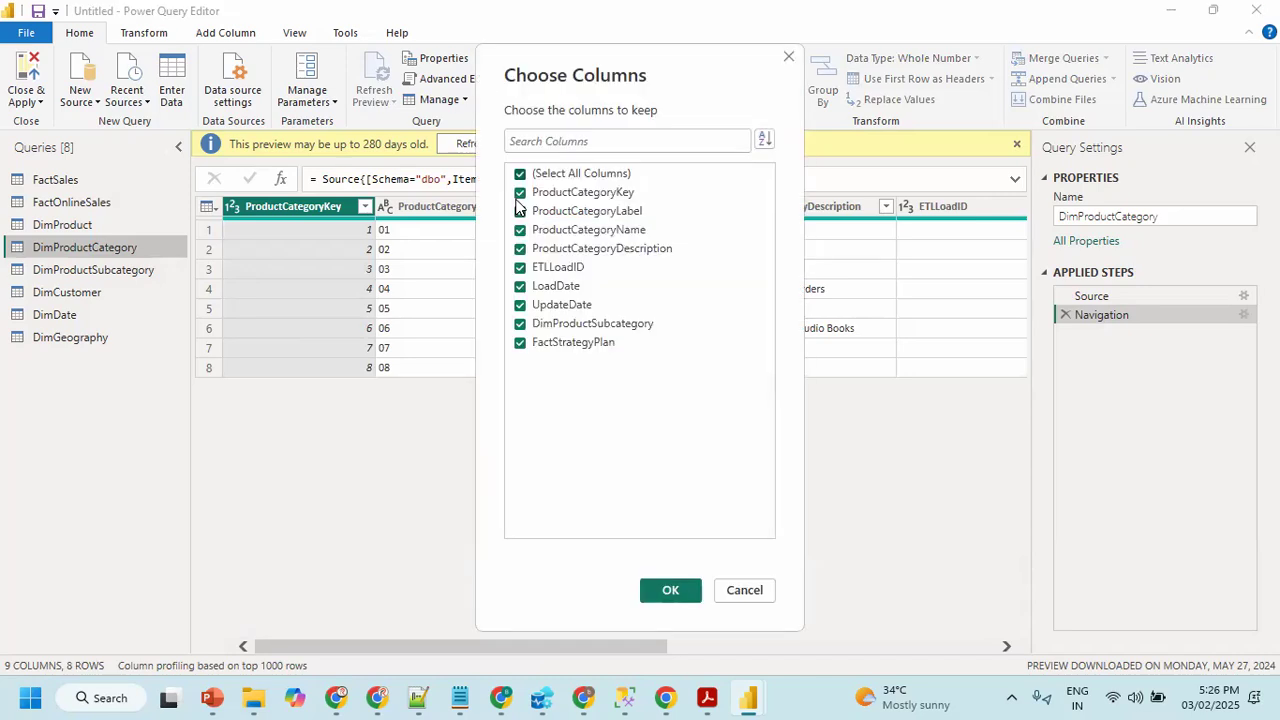
- Keep only the ProductCategoryKey and ProductCategoryName columns in the DimProductCategory query
left_click(519, 175)
left_click(520, 193)
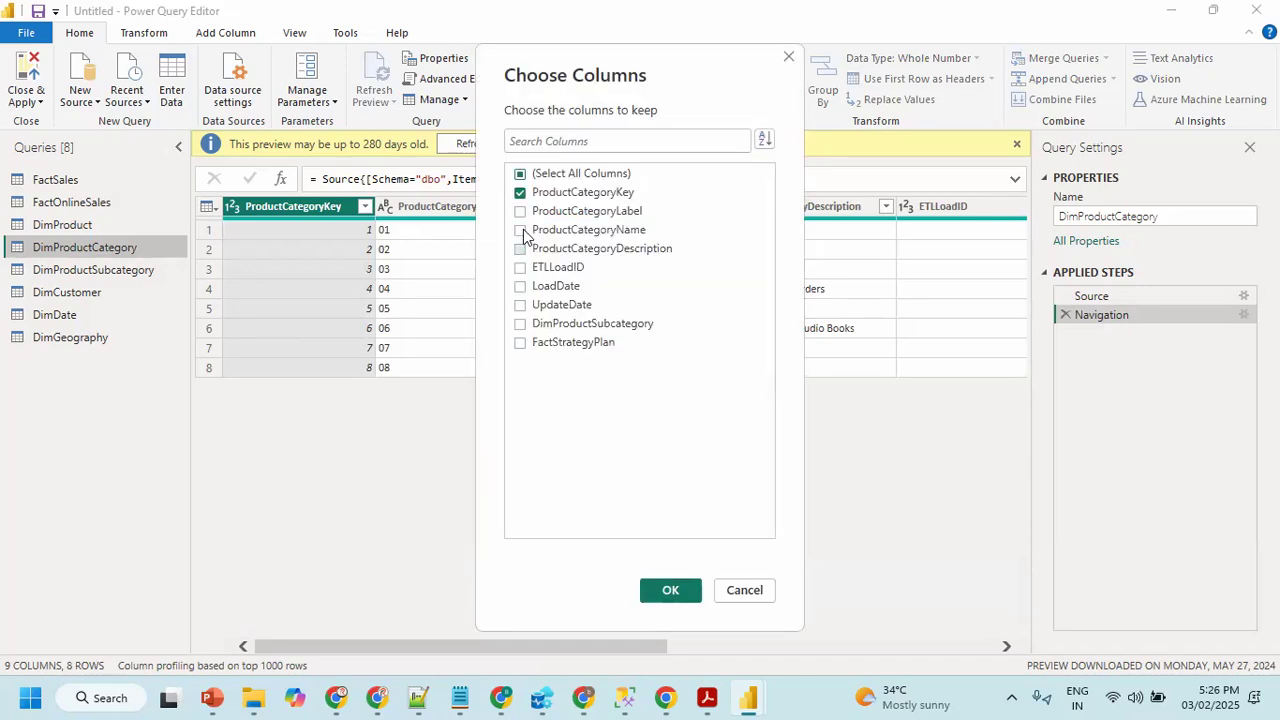
left_click(667, 592)
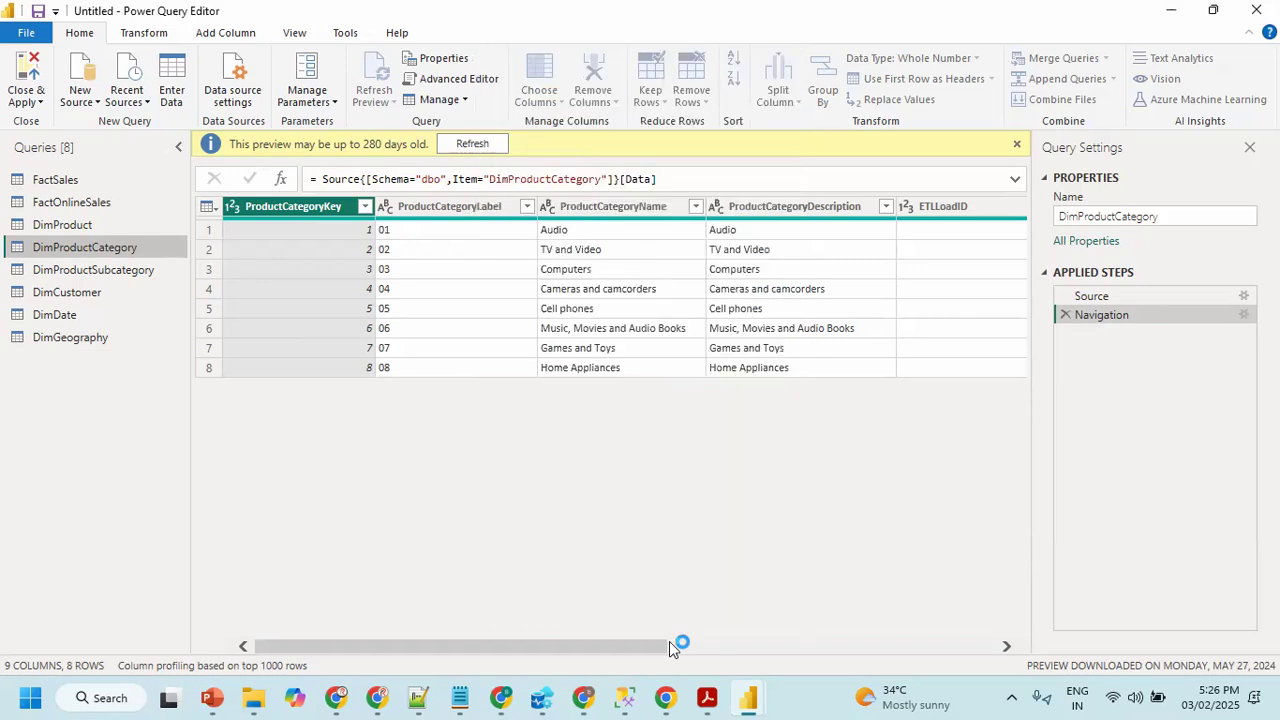
- Check the slicer list in the project design and rename the ProductCategoryName column to Category
key("alt+Tab")
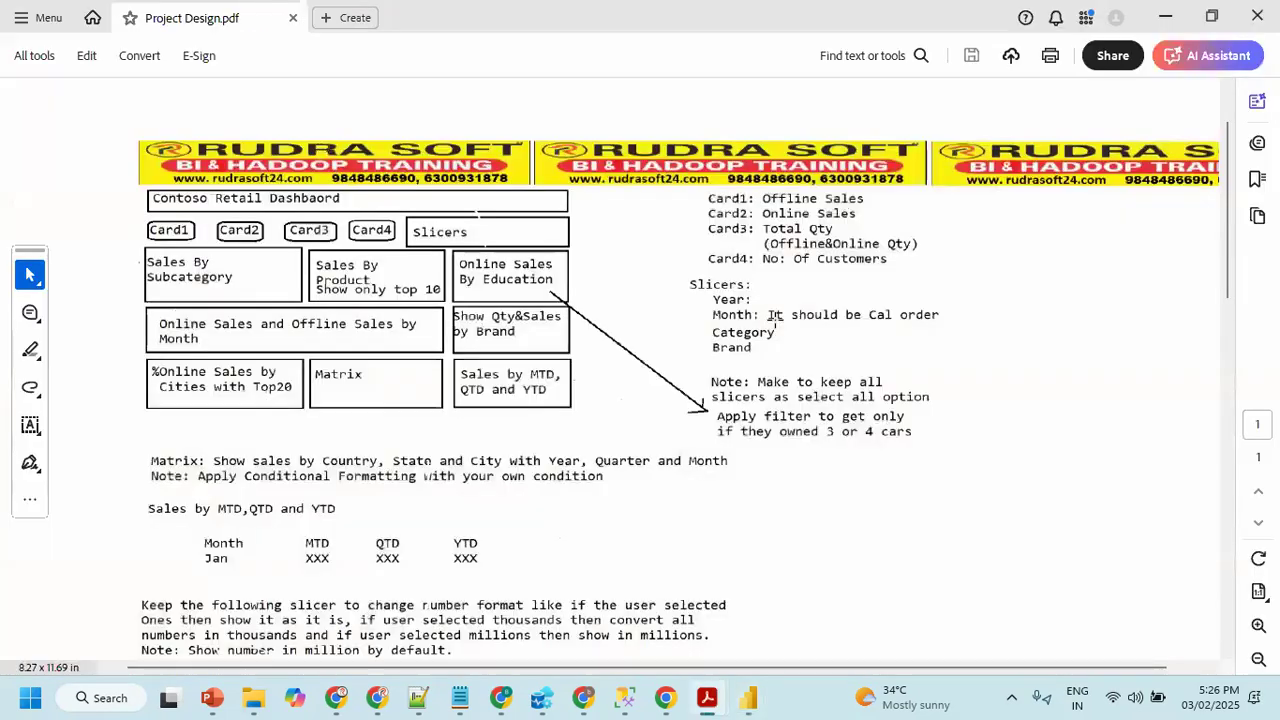
mouse_move(694, 342)
left_mouse_down()
mouse_move(712, 343)
mouse_move(694, 341)
left_mouse_up()
key("Escape")
key("alt+Tab")
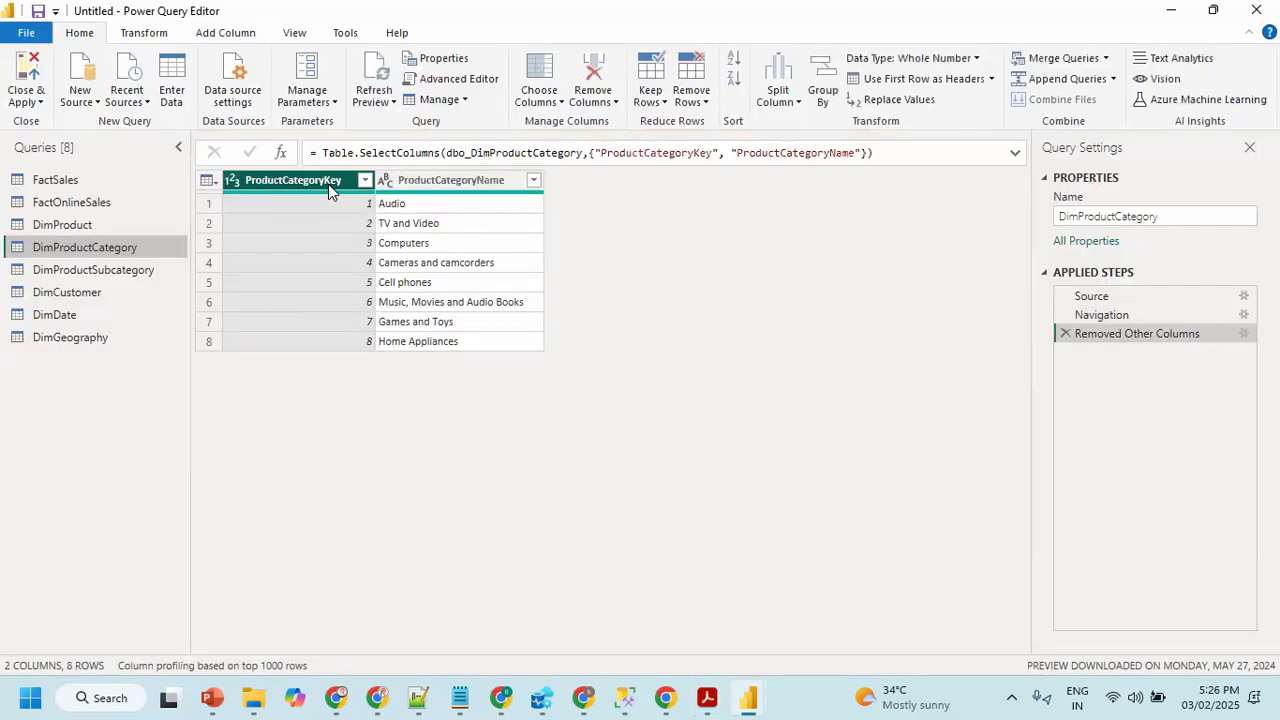
double_click(416, 183)
type("C")
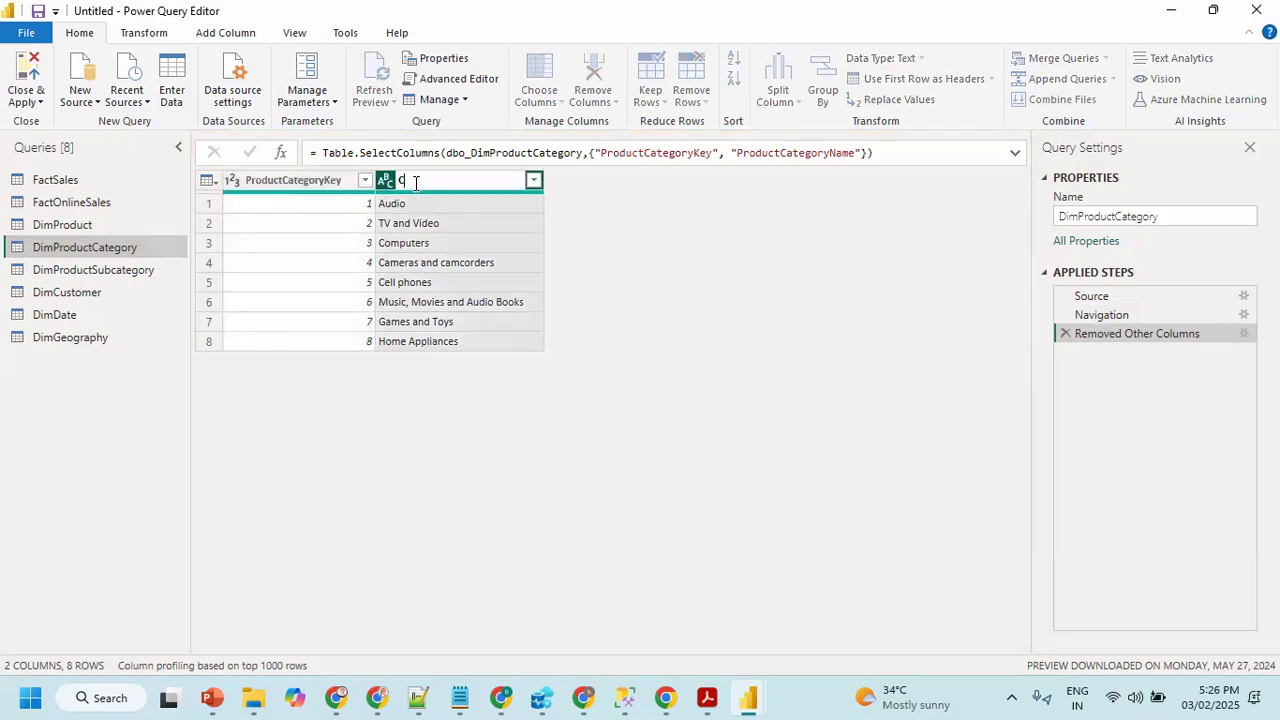
type("ategory")
key("Return")
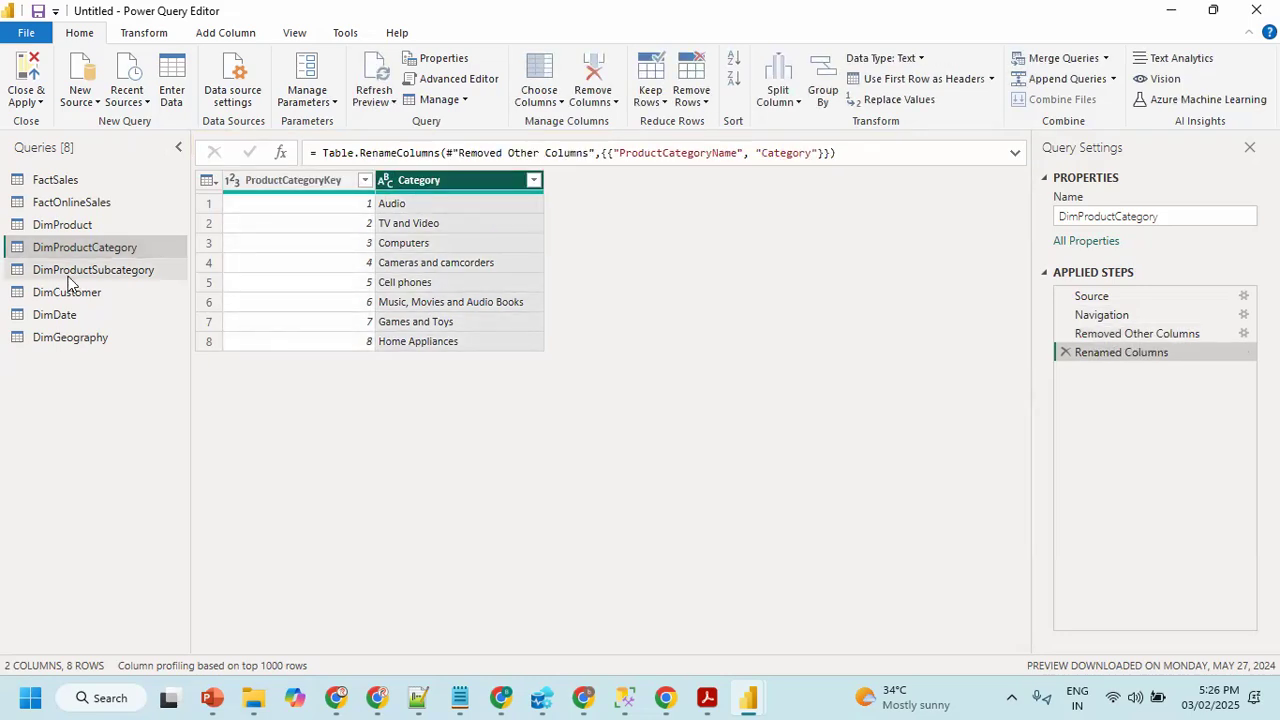
- Keep only the ProductSubcategoryKey, ProductSubcategoryName and ProductCategoryKey columns in the DimProductSubcategory query
left_click(72, 270)
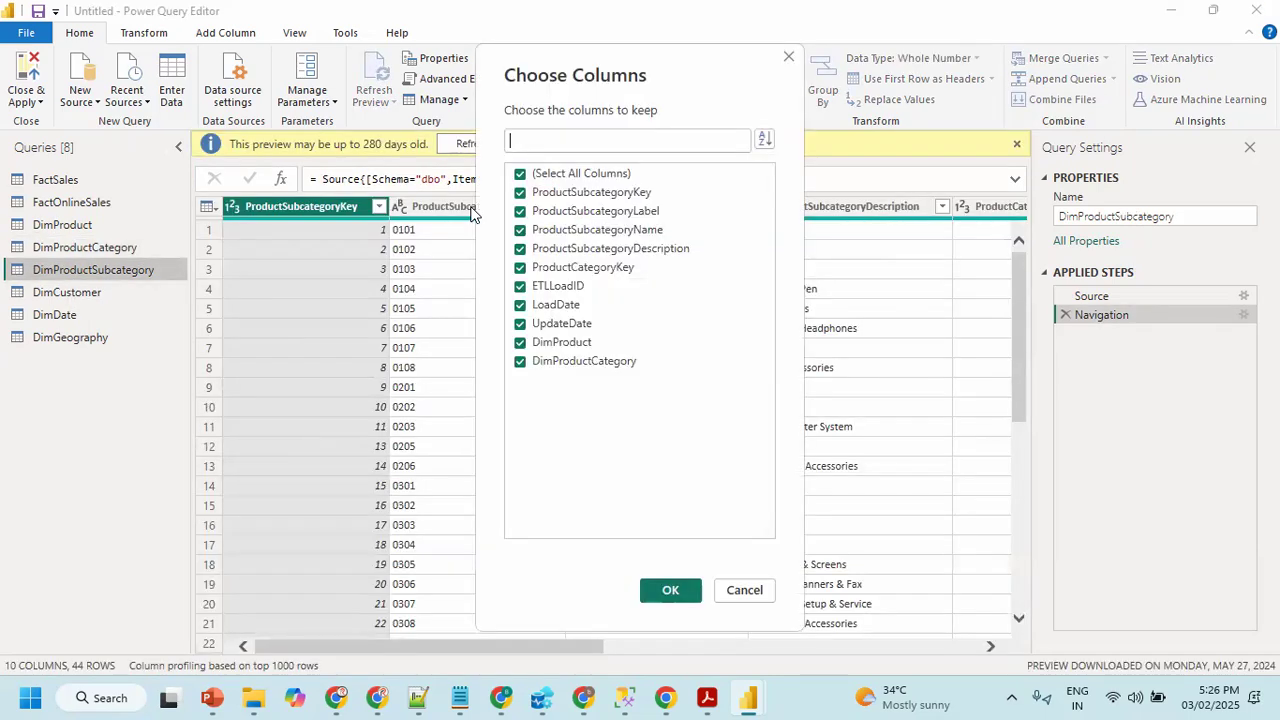
left_click(520, 173)
left_click(522, 231)
left_click(670, 590)
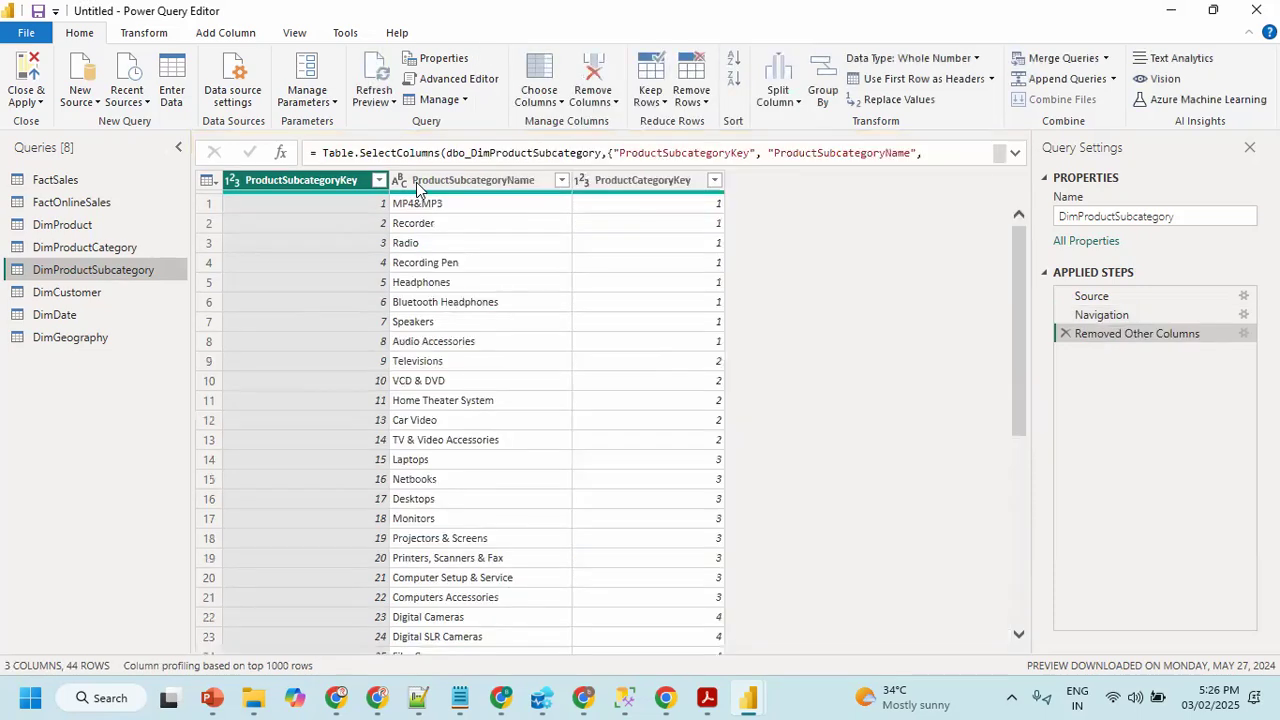
- Rename the ProductSubcategoryName column to Subcat in DimProductSubcategory
double_click(429, 177)
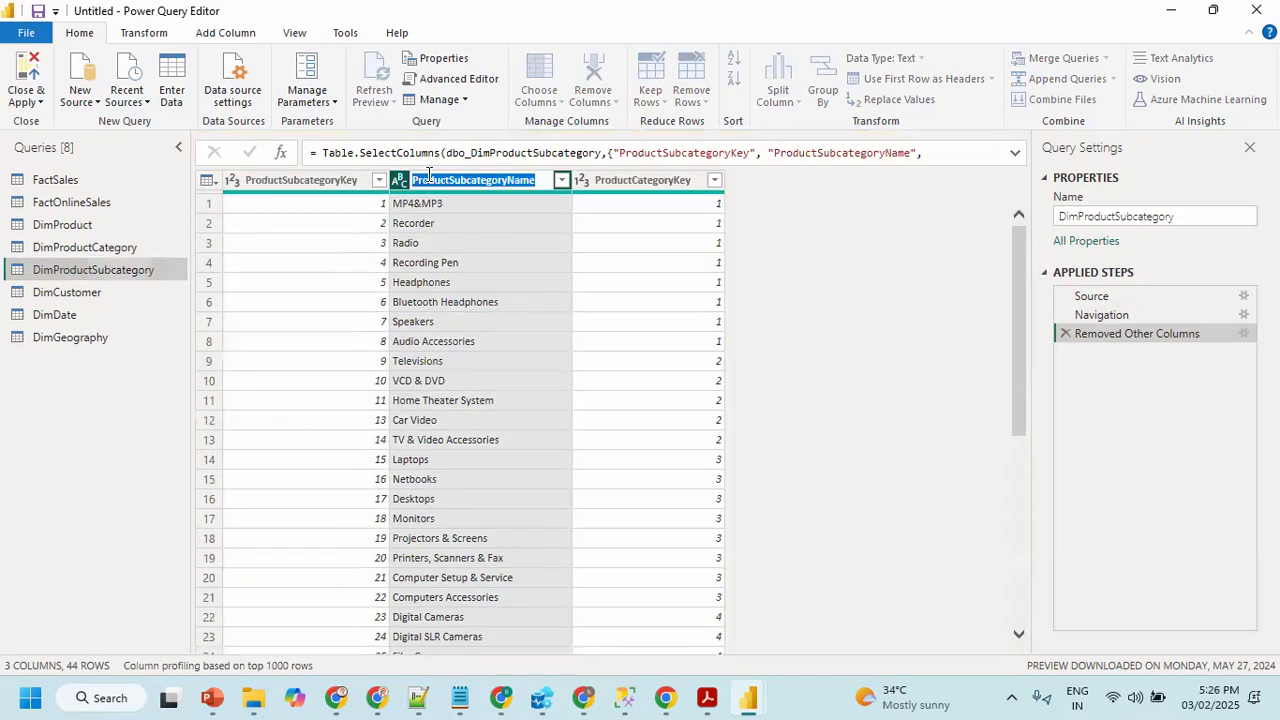
type("Subcat")
key("Return")
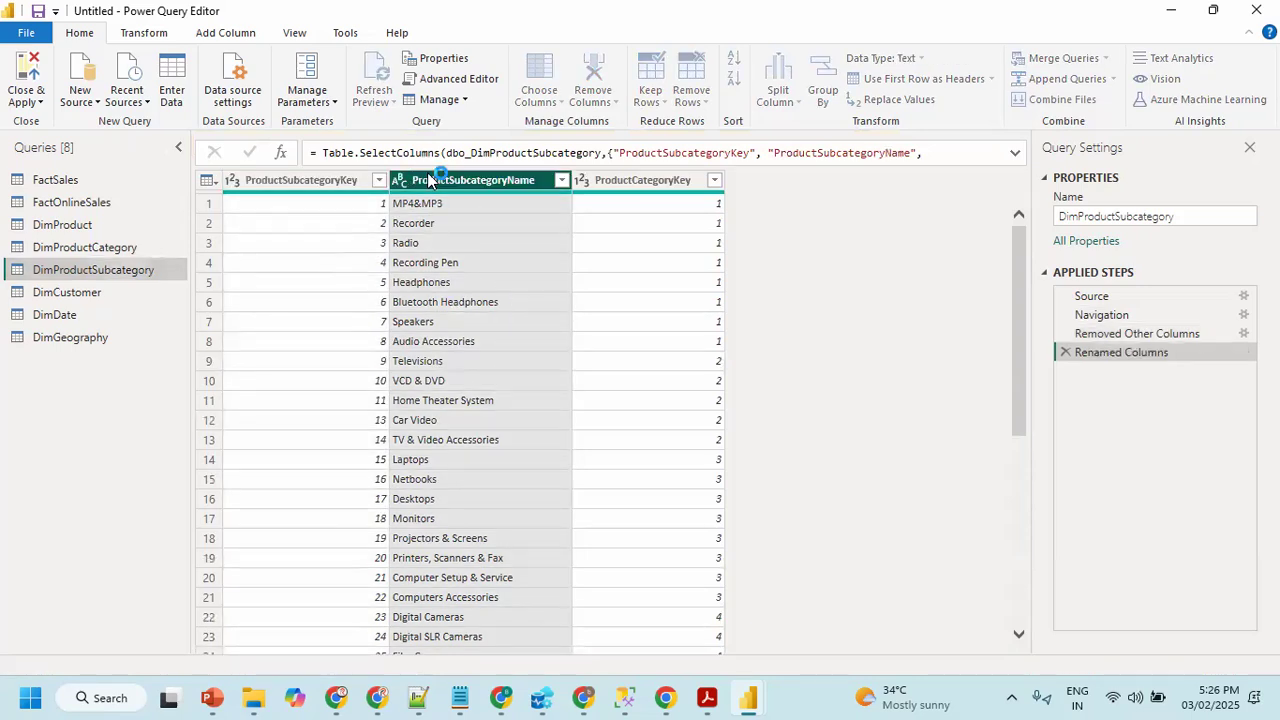
- Check the project design, then keep only the CustomerKey and Education columns in the DimCustomer query
left_click(78, 292)
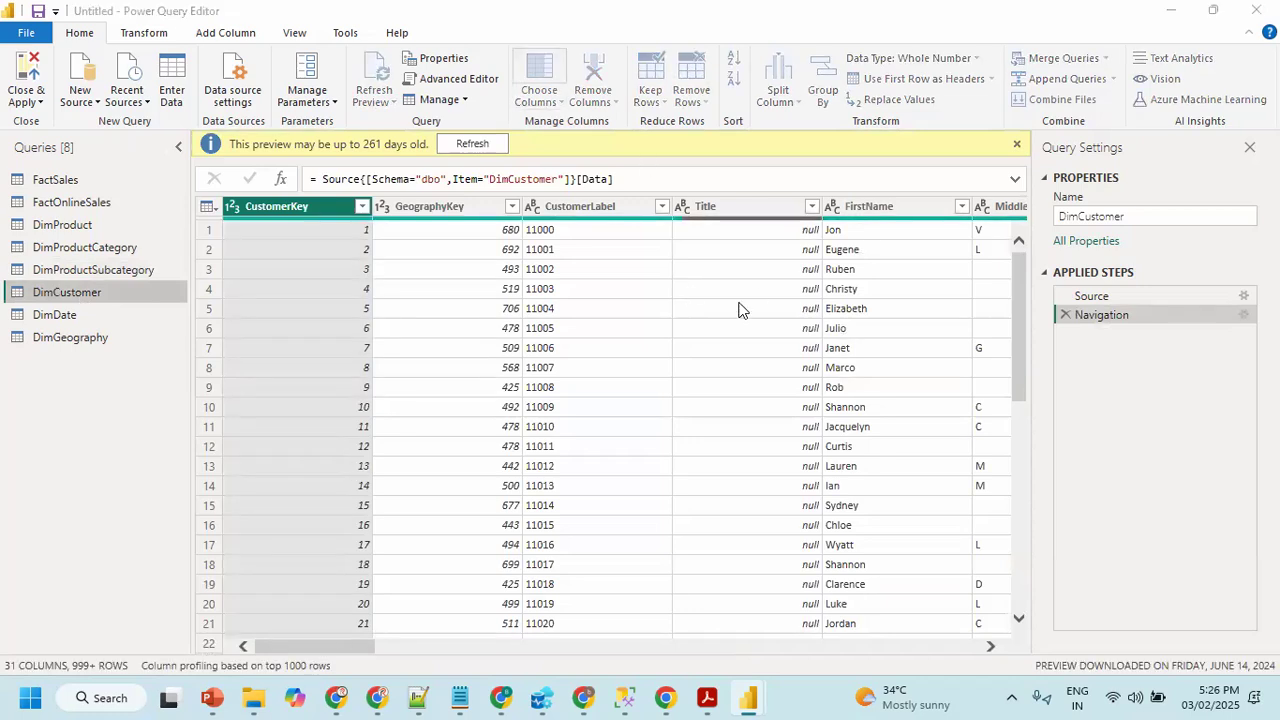
key("alt+Tab")
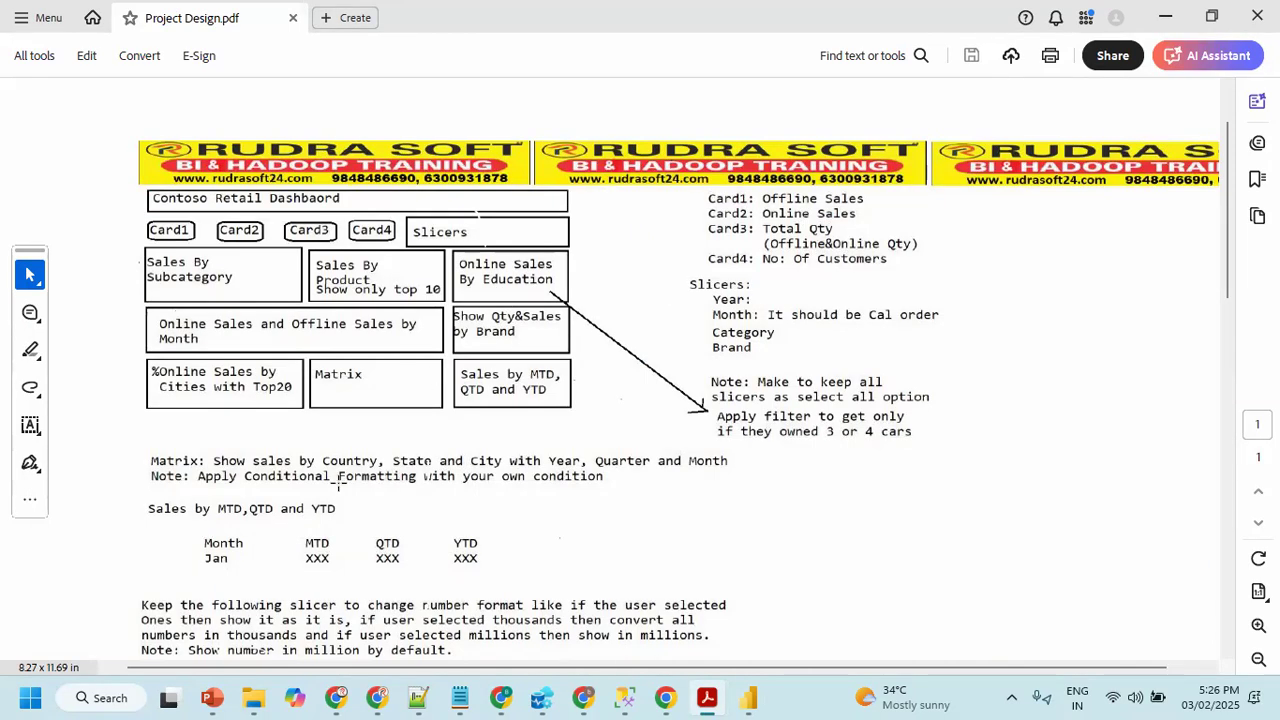
scroll(316, 512, "down", 1)
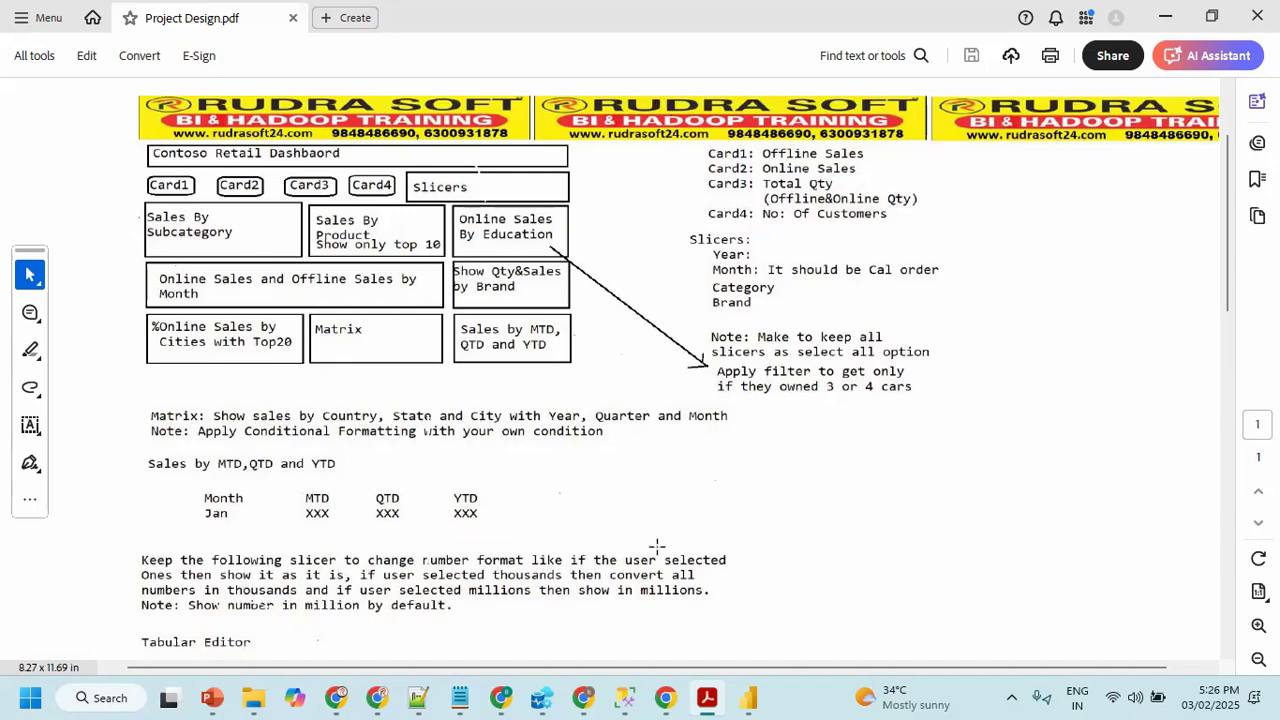
scroll(588, 444, "down", 3)
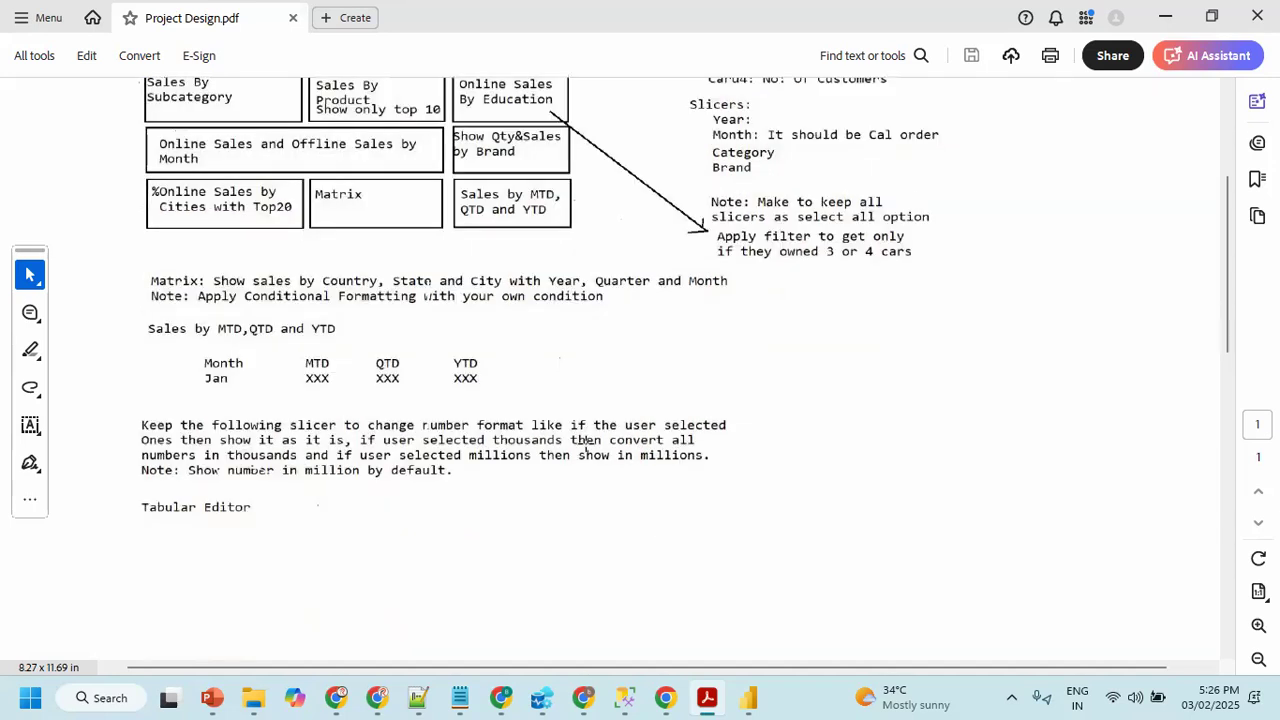
scroll(588, 444, "up", 2)
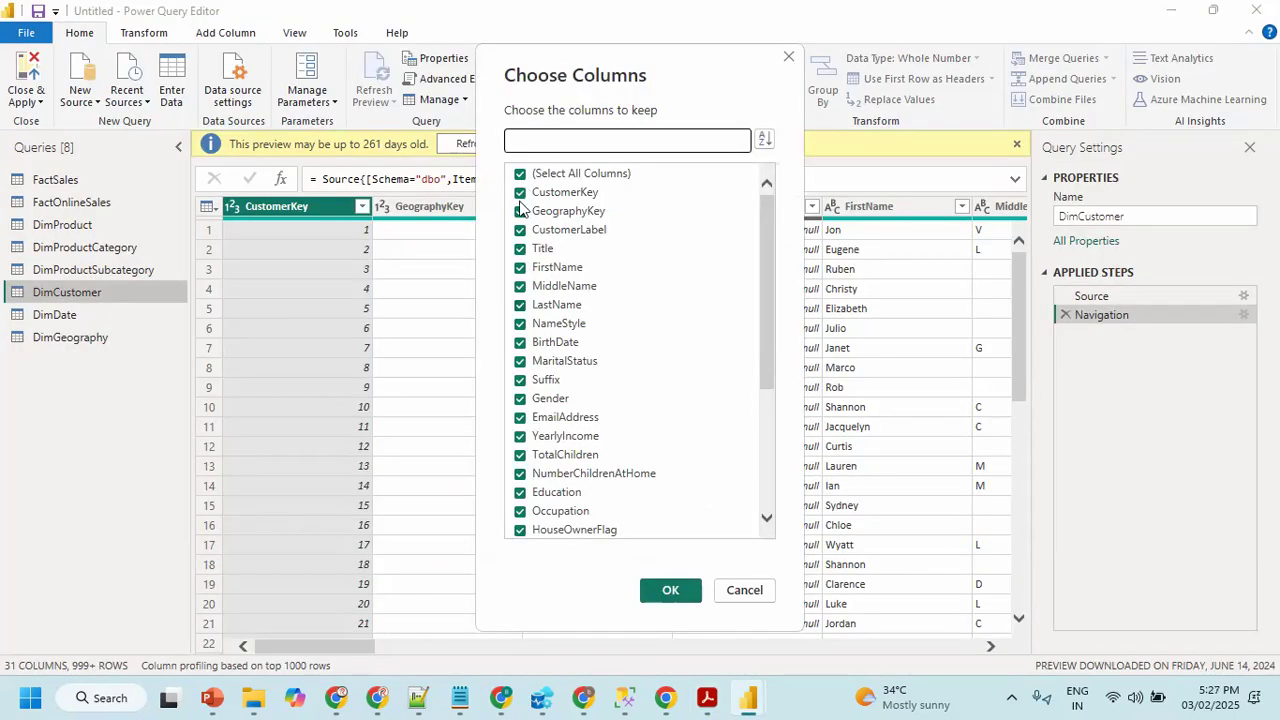
left_click(520, 193)
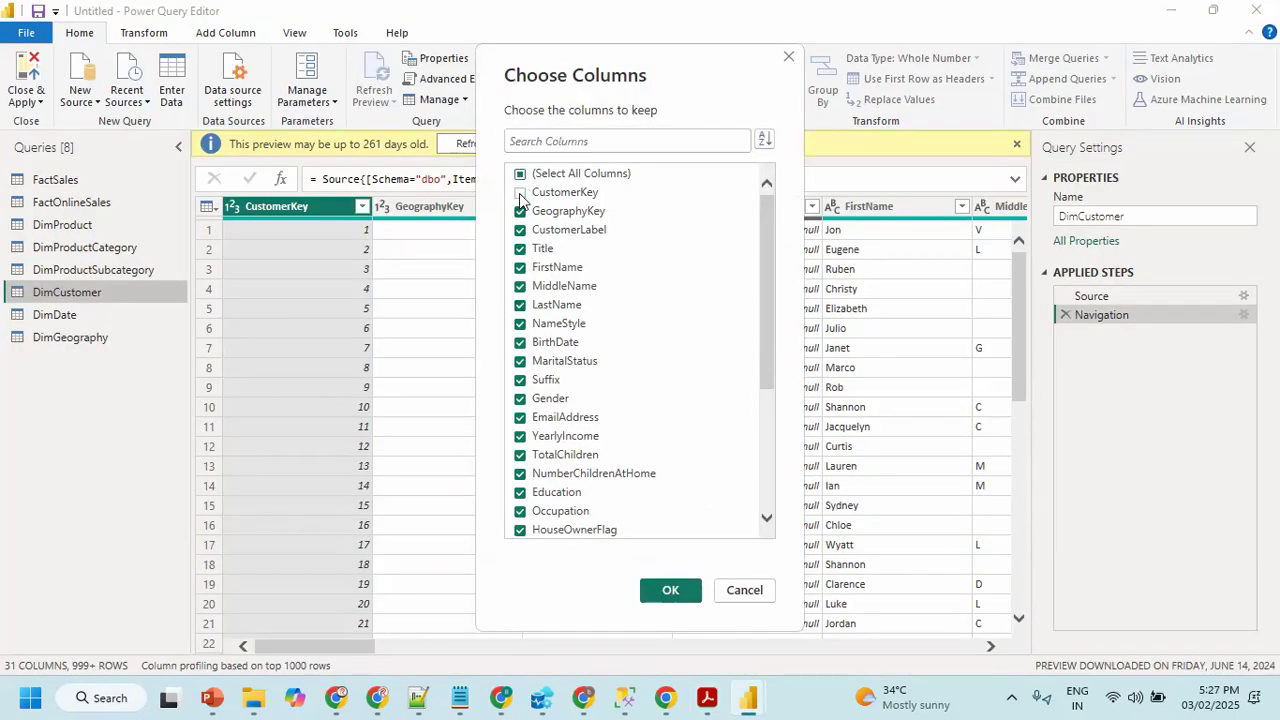
left_click(518, 176)
left_click(518, 176)
left_click(520, 193)
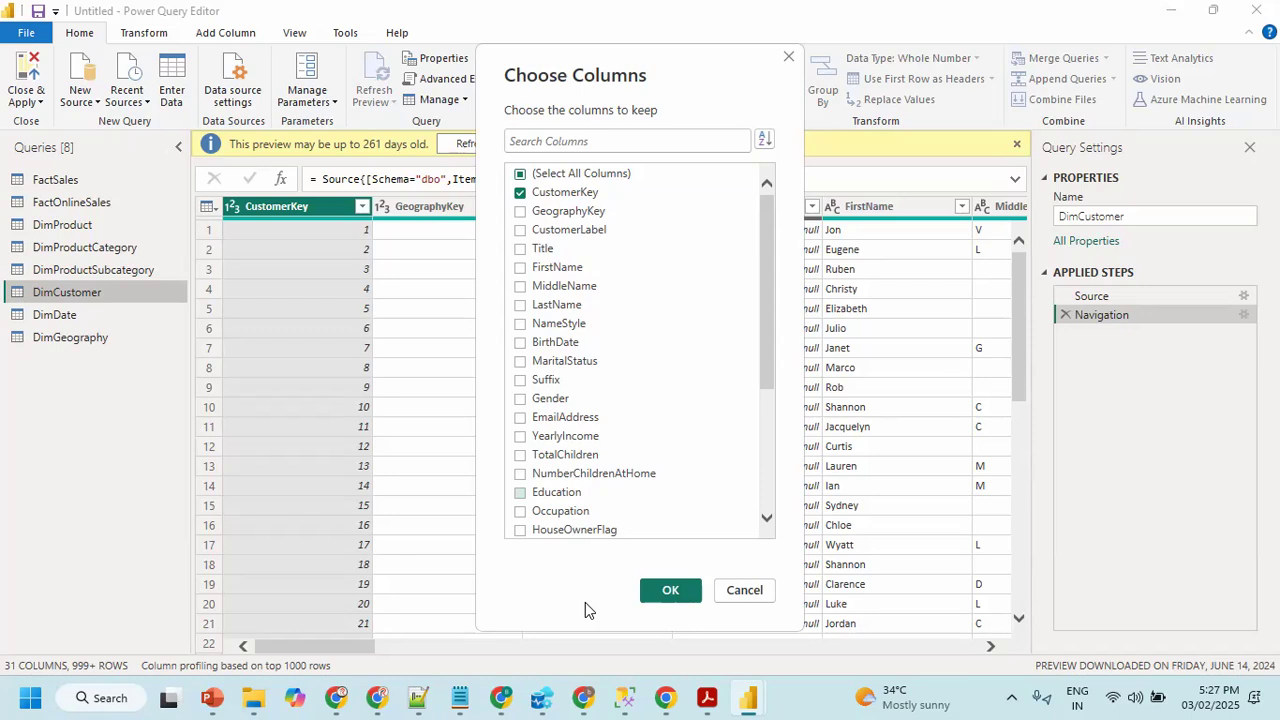
left_click(684, 596)
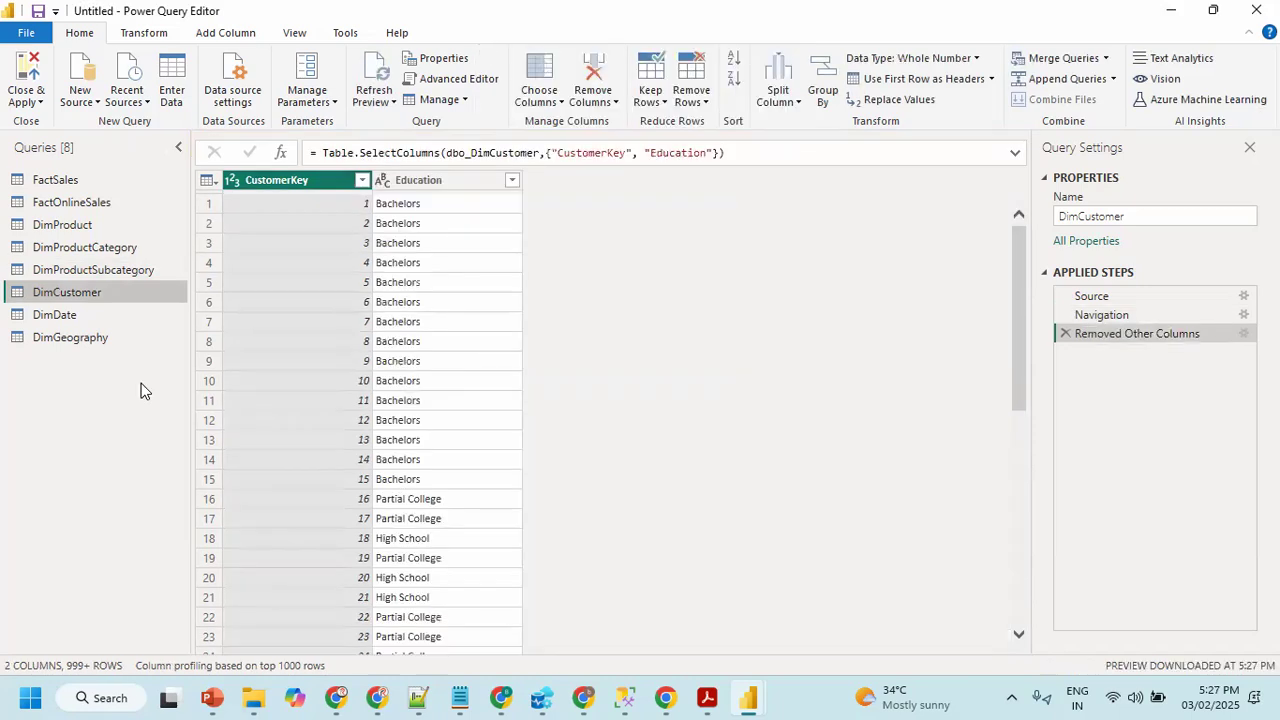
- Keep only Datekey, CalendarYear, CalendarHalfYearLabel, CalendarQuarterLabel and CalendarMonthLabel in the DimDate query, consulting the slicer list in the project design
left_click(77, 316)
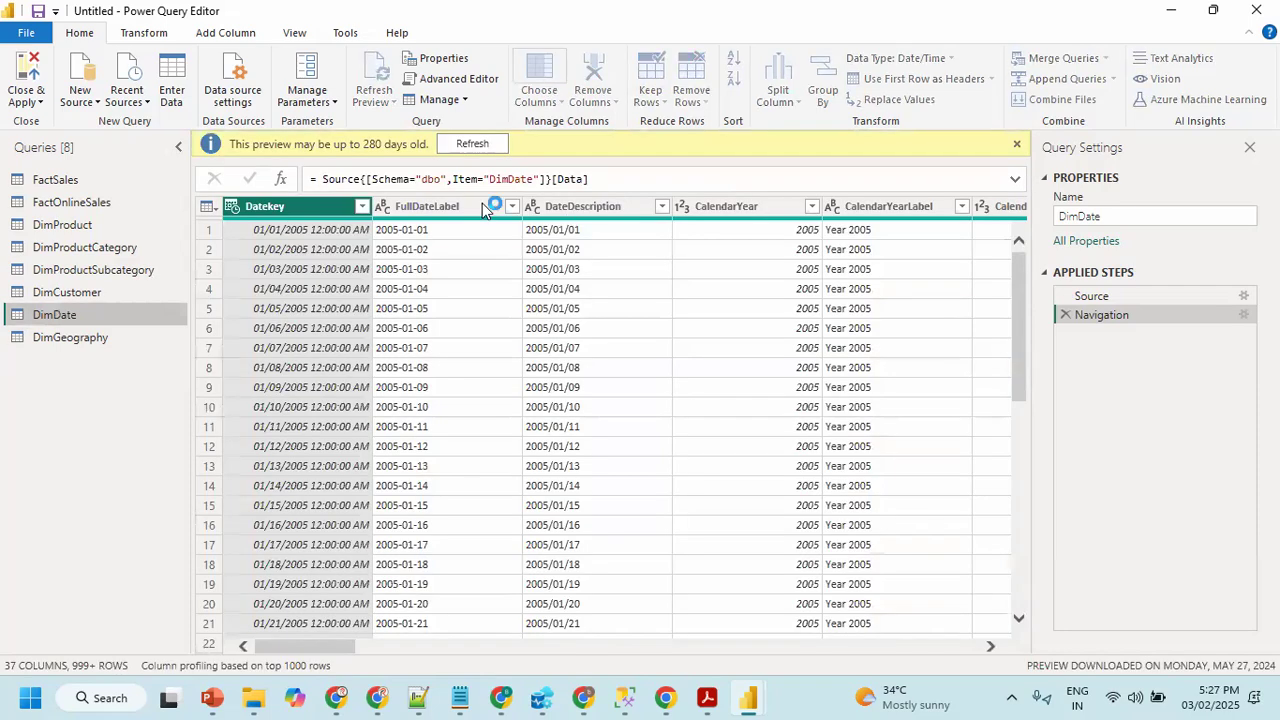
left_click(538, 92)
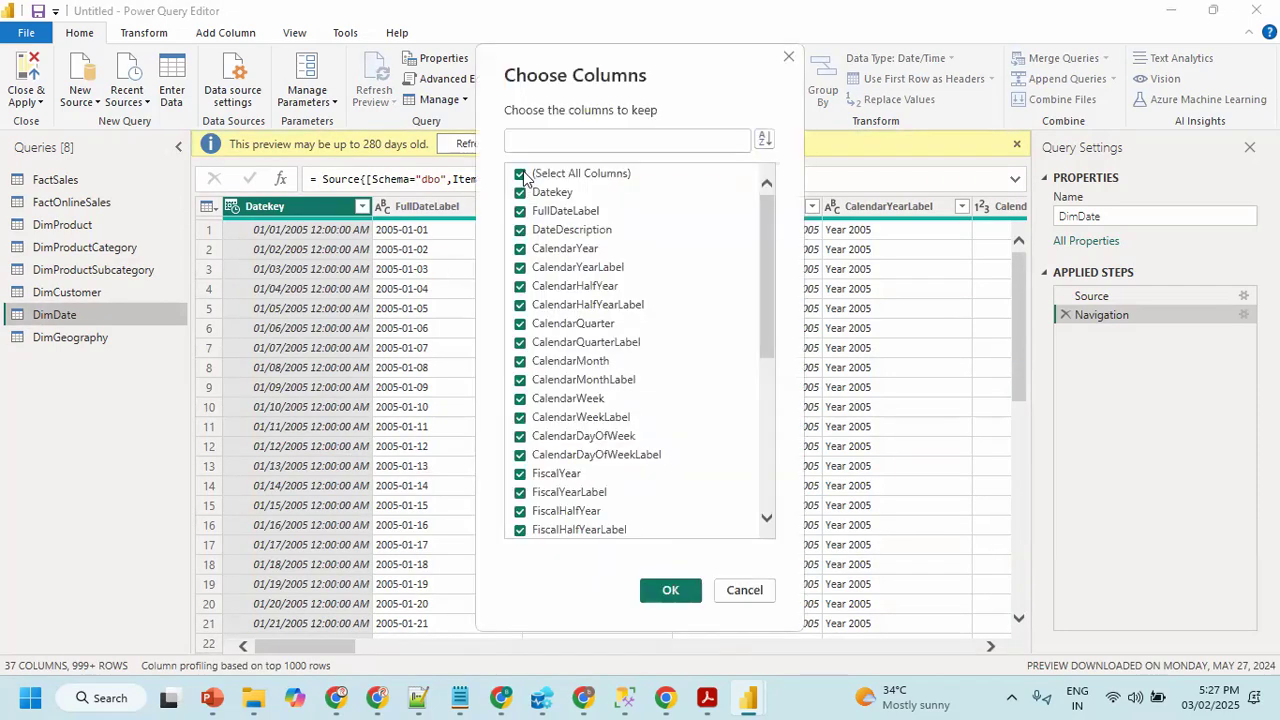
left_click(520, 174)
key("alt+Tab")
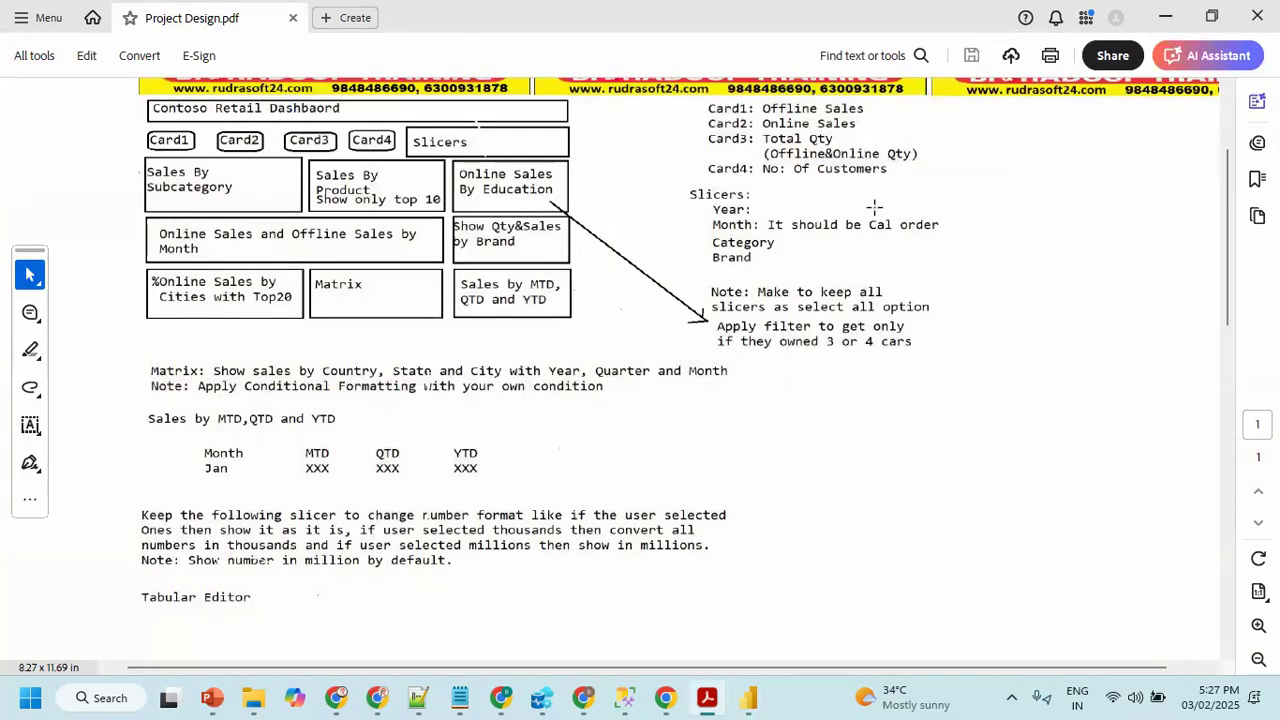
key("alt+Tab")
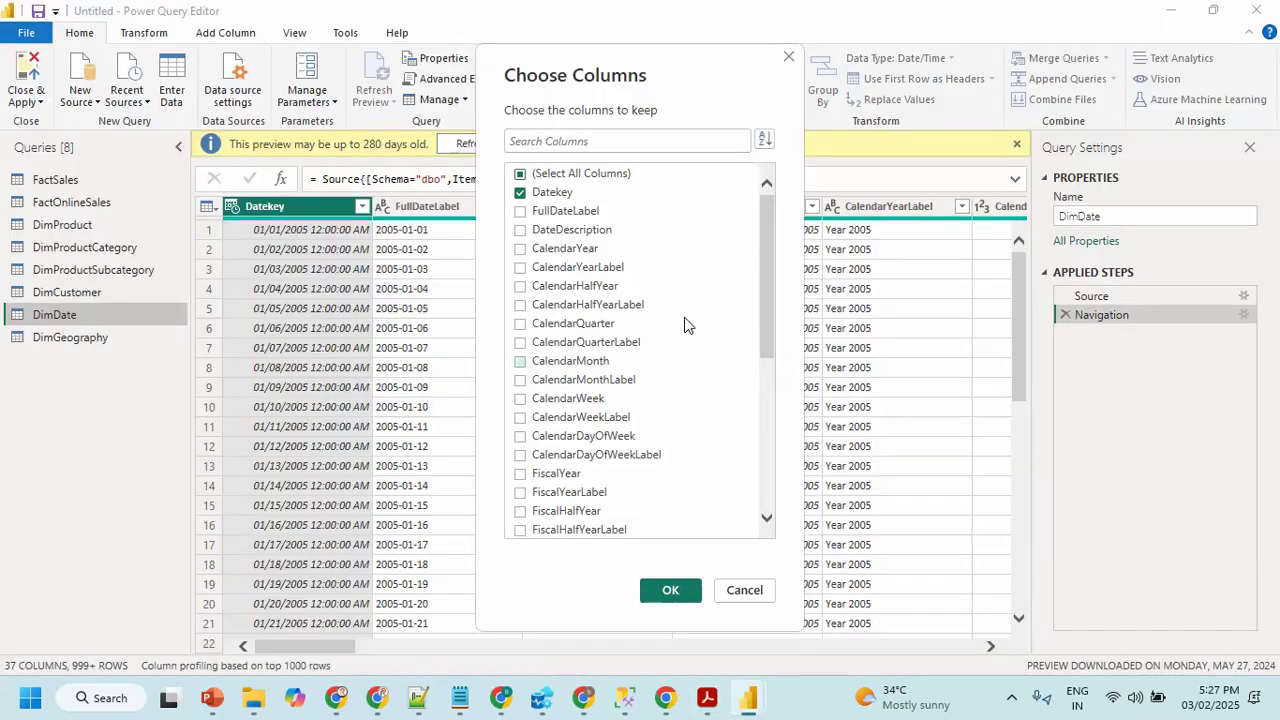
left_click(520, 249)
left_click(520, 305)
left_click(523, 343)
left_click(520, 380)
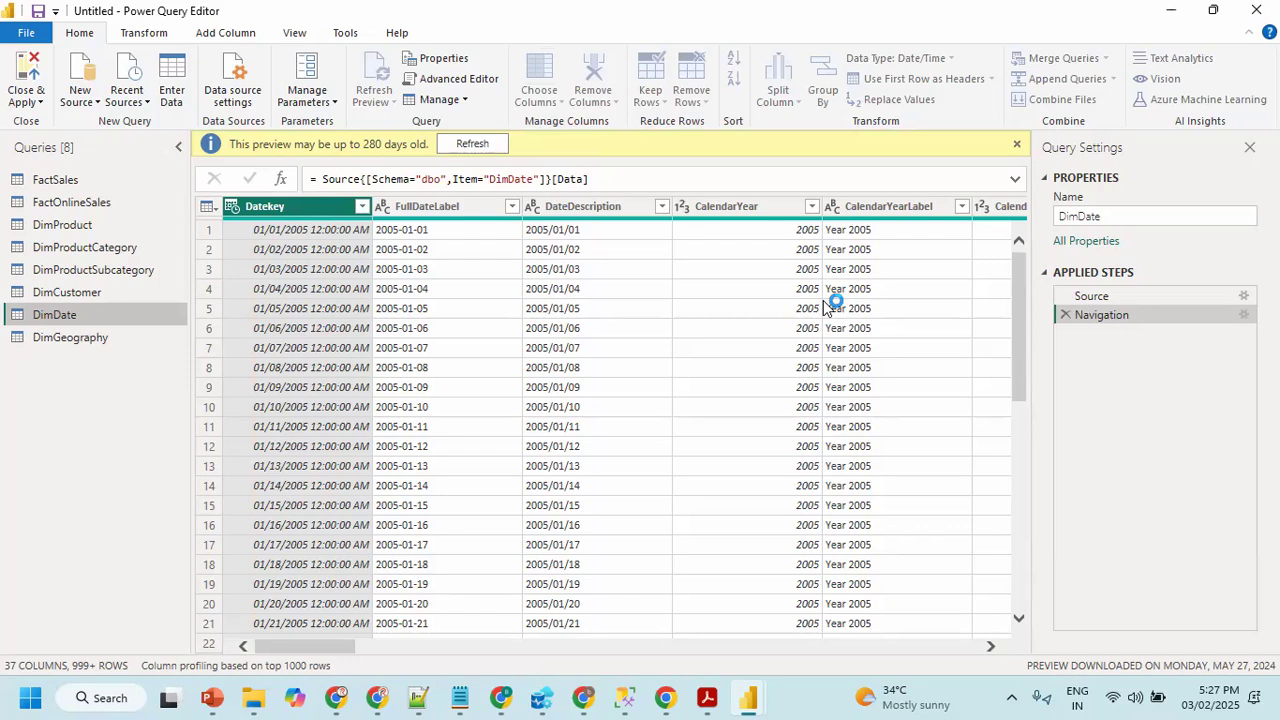
- Rename the CalendarYear column to Year and the CalendarHalfYearLabel column to Semister in DimDate
left_click(440, 181)
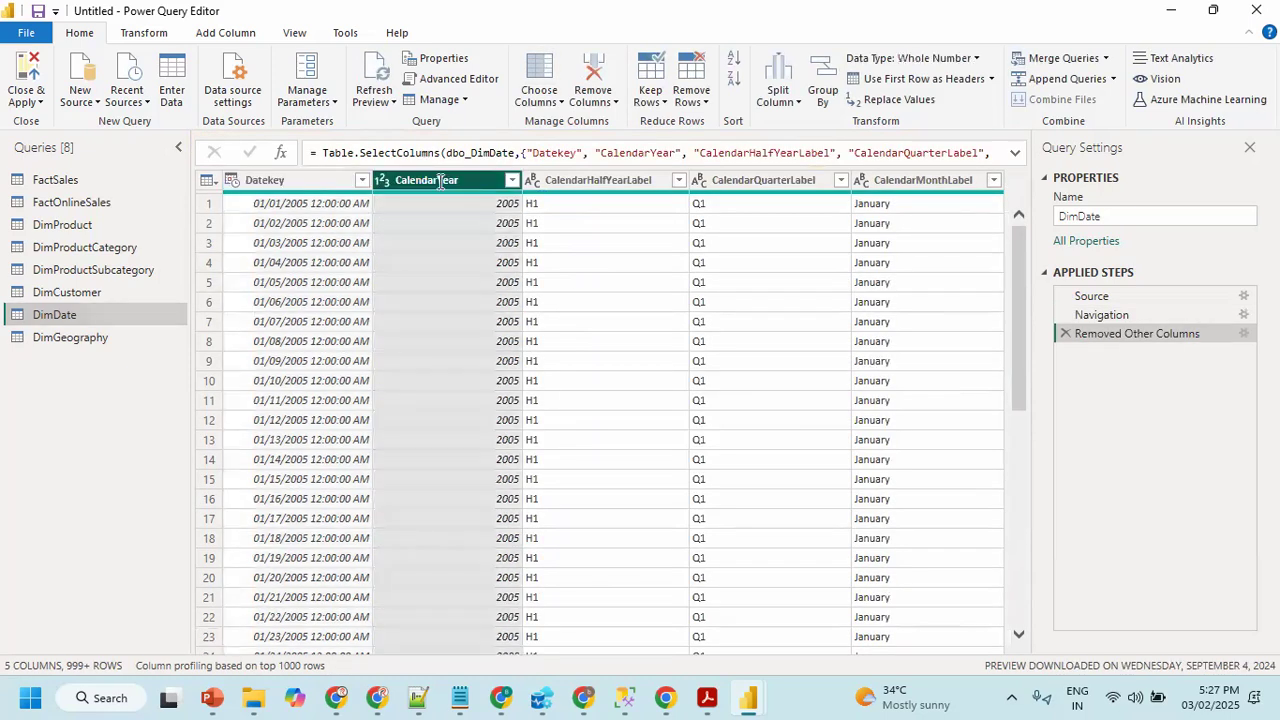
double_click(440, 181)
type("Year")
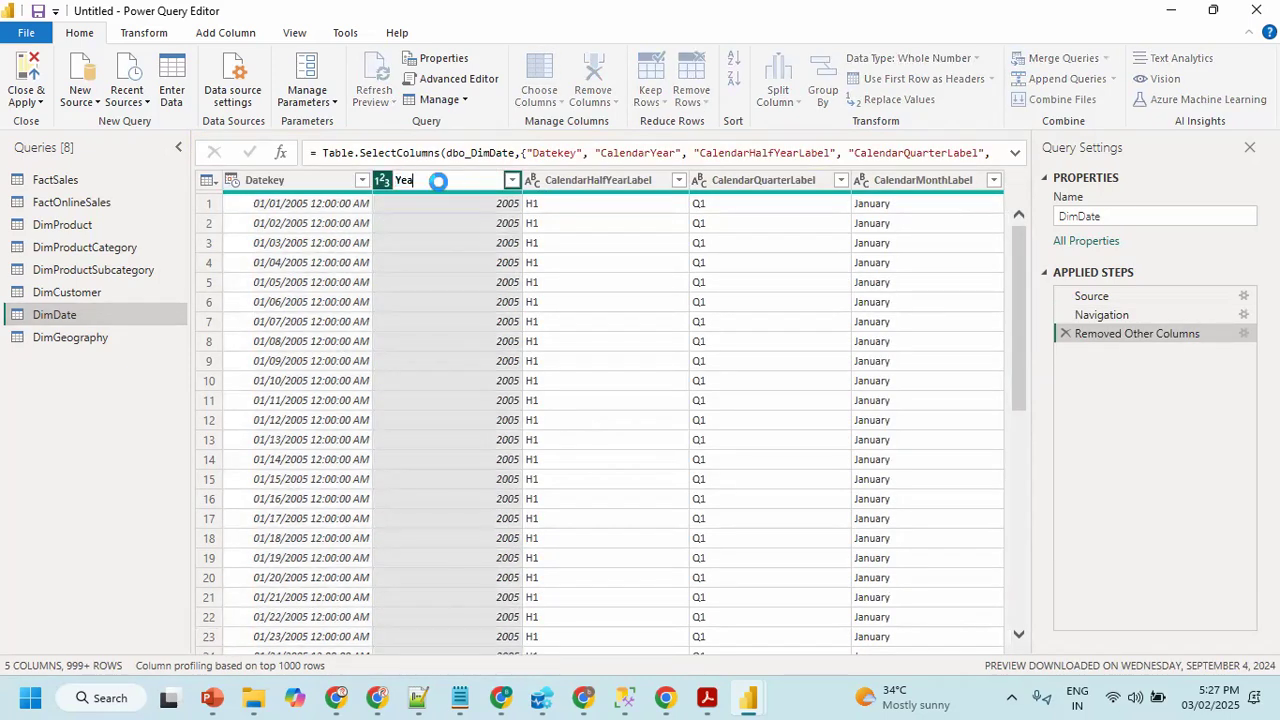
key("Return")
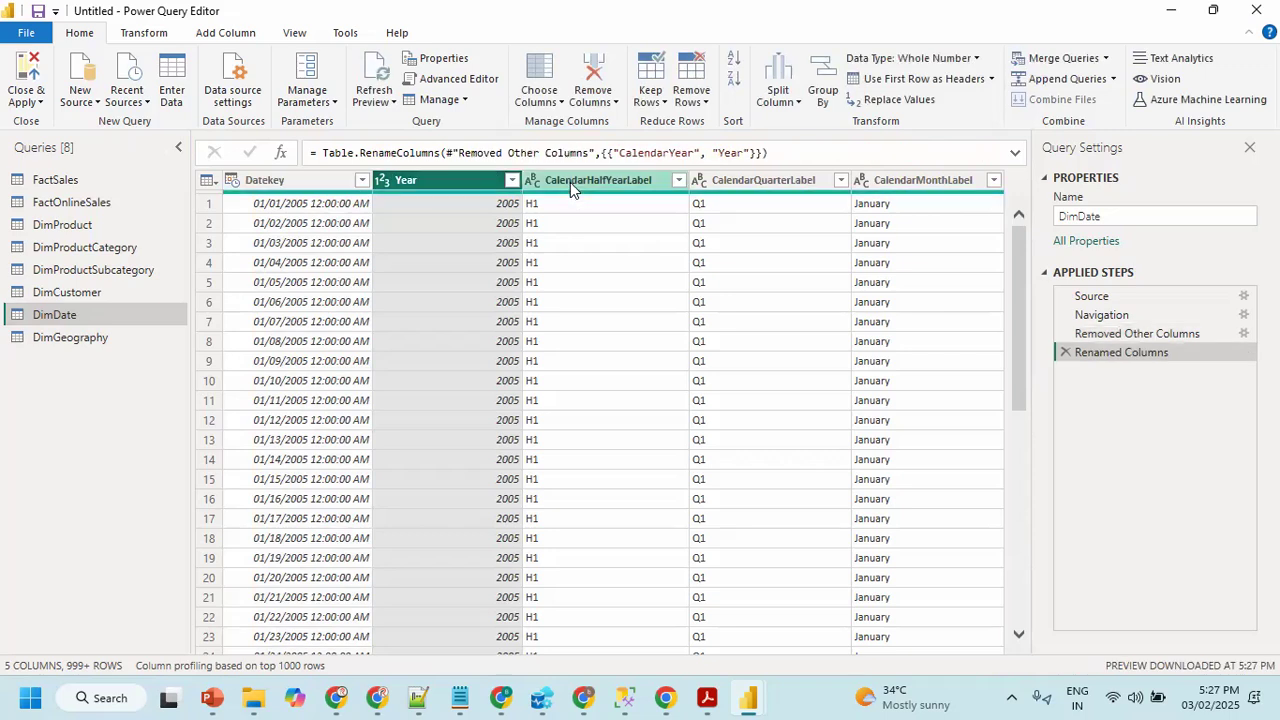
double_click(572, 181)
type("Sem")
key("Return")
- Rename the CalendarQuarterLabel column to Quarter and the CalendarMonthLabel column to Month in DimDate
left_click(753, 186)
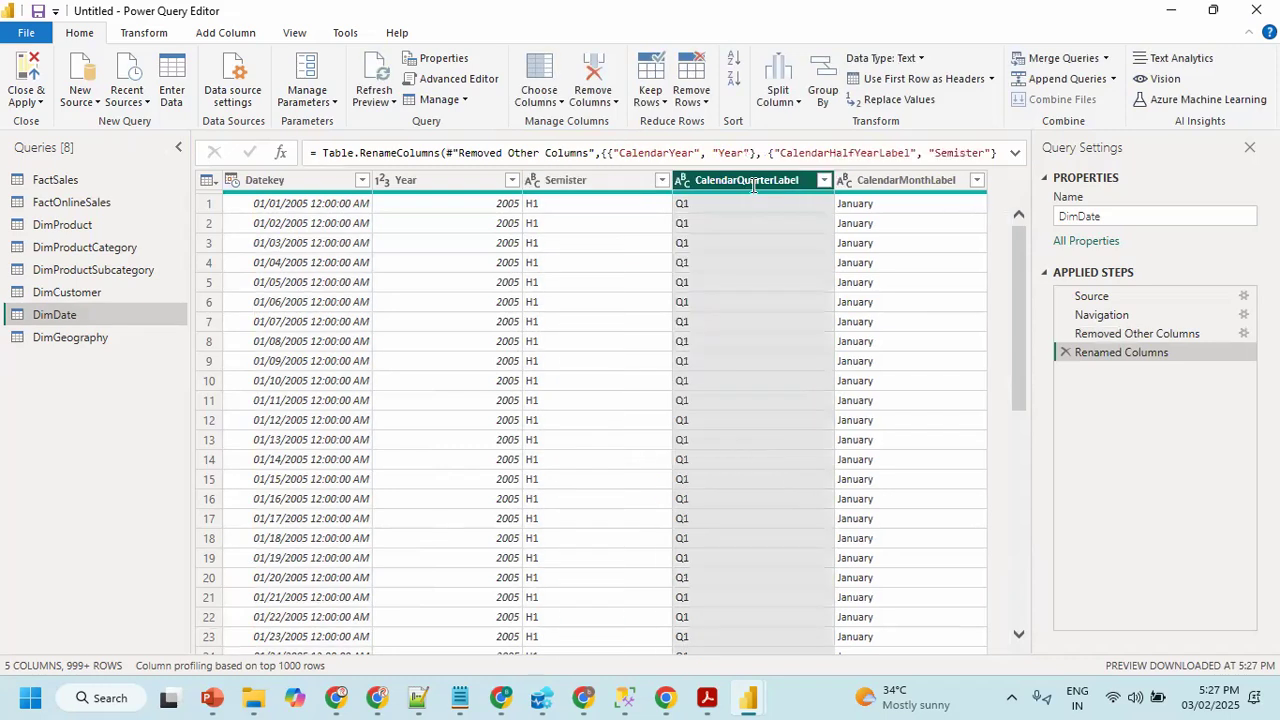
double_click(753, 186)
type("Quarter")
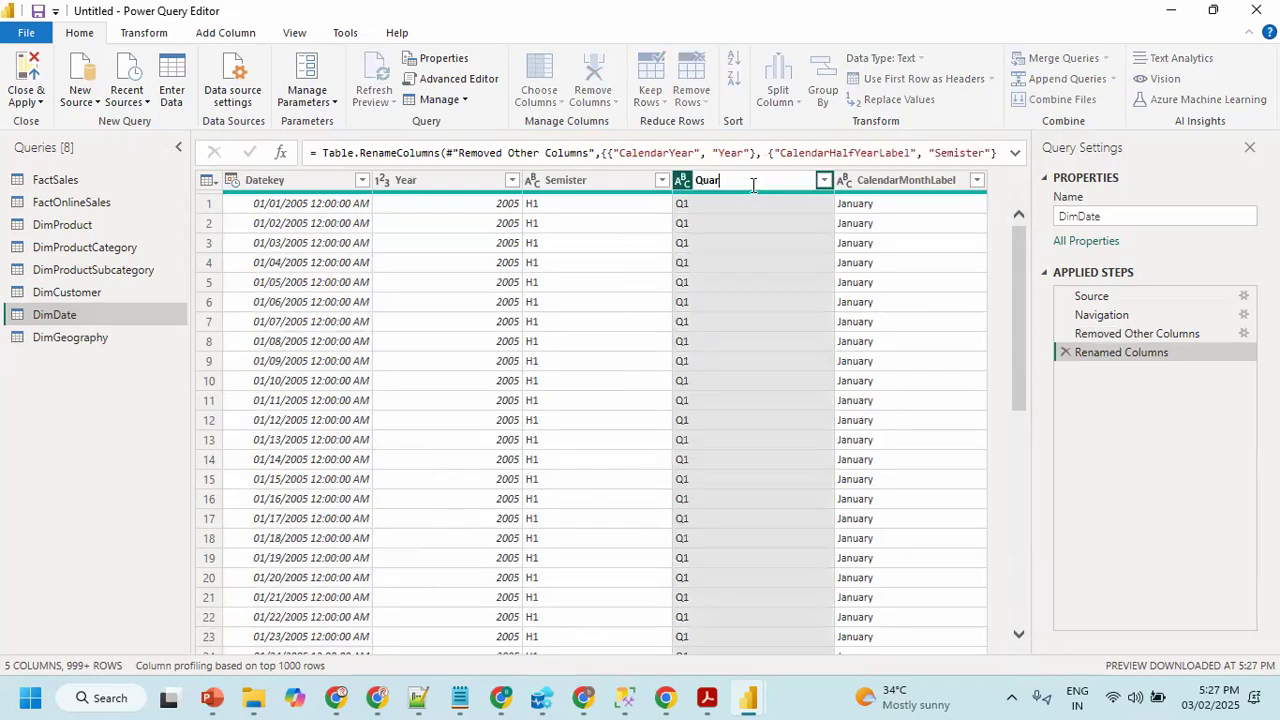
key("Return")
left_click(857, 182)
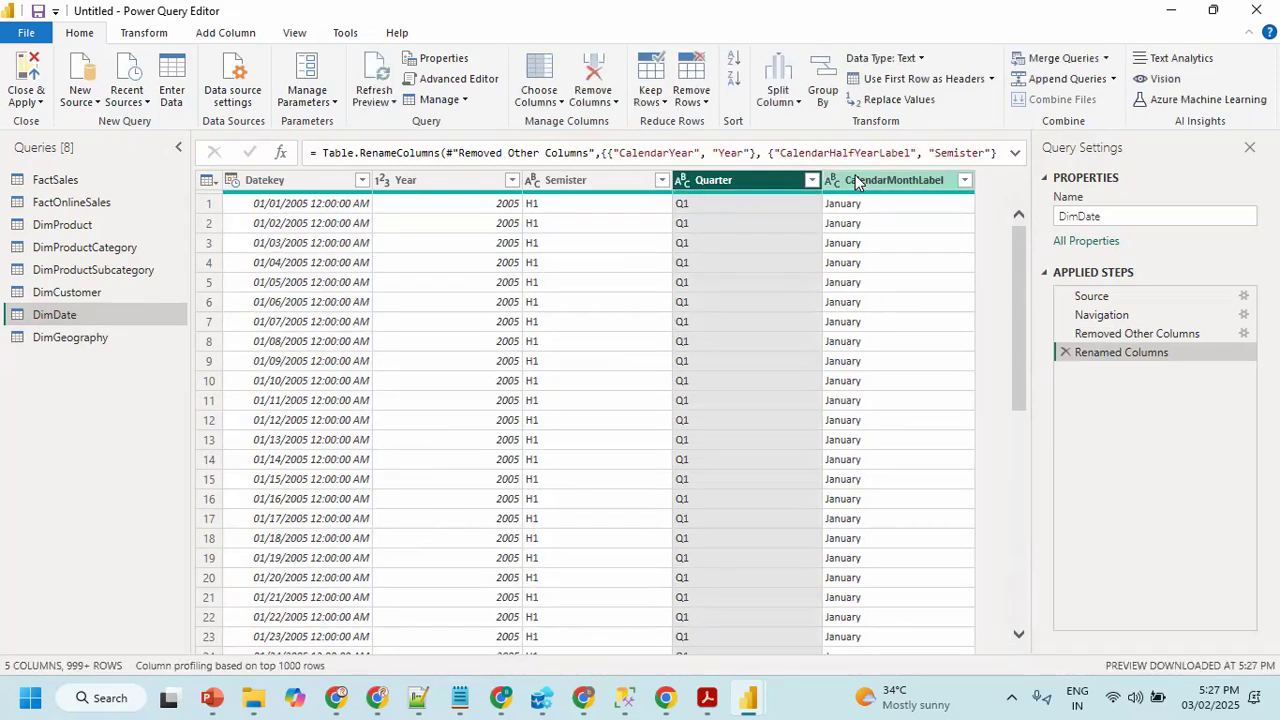
double_click(856, 176)
type("Month")
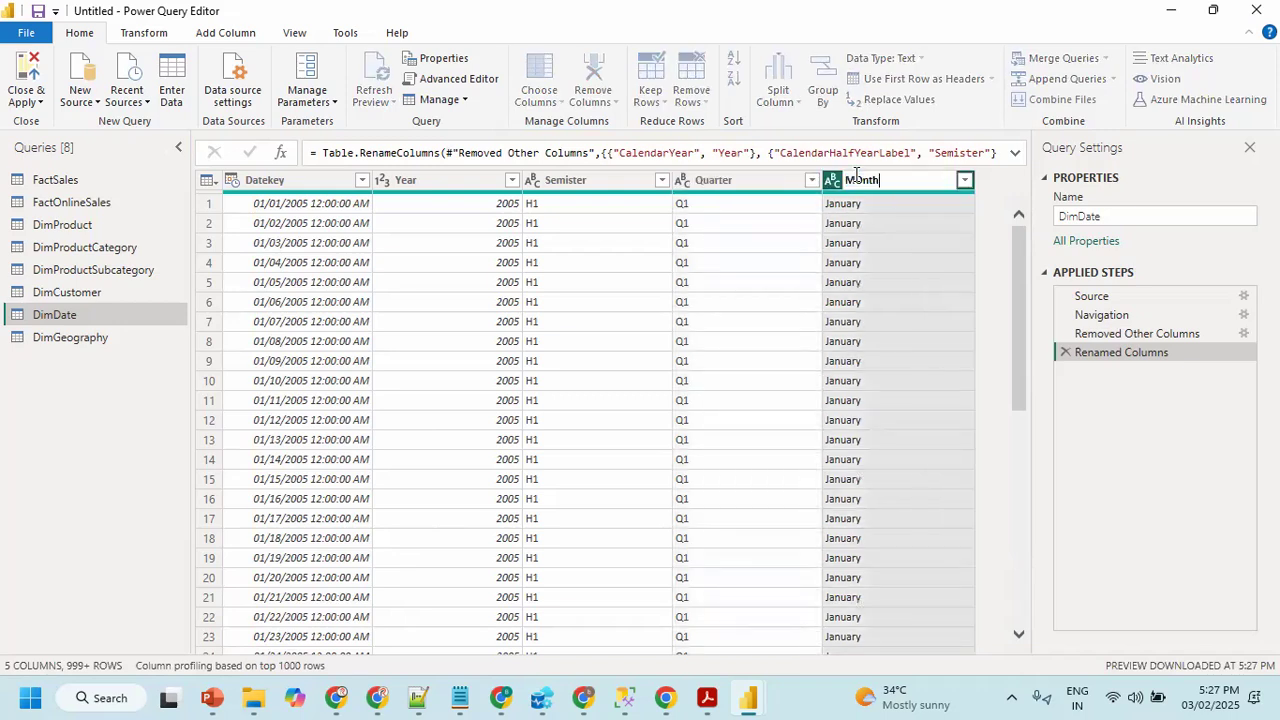
key("BackSpace")
key("BackSpace")
type("th")
key("Return")
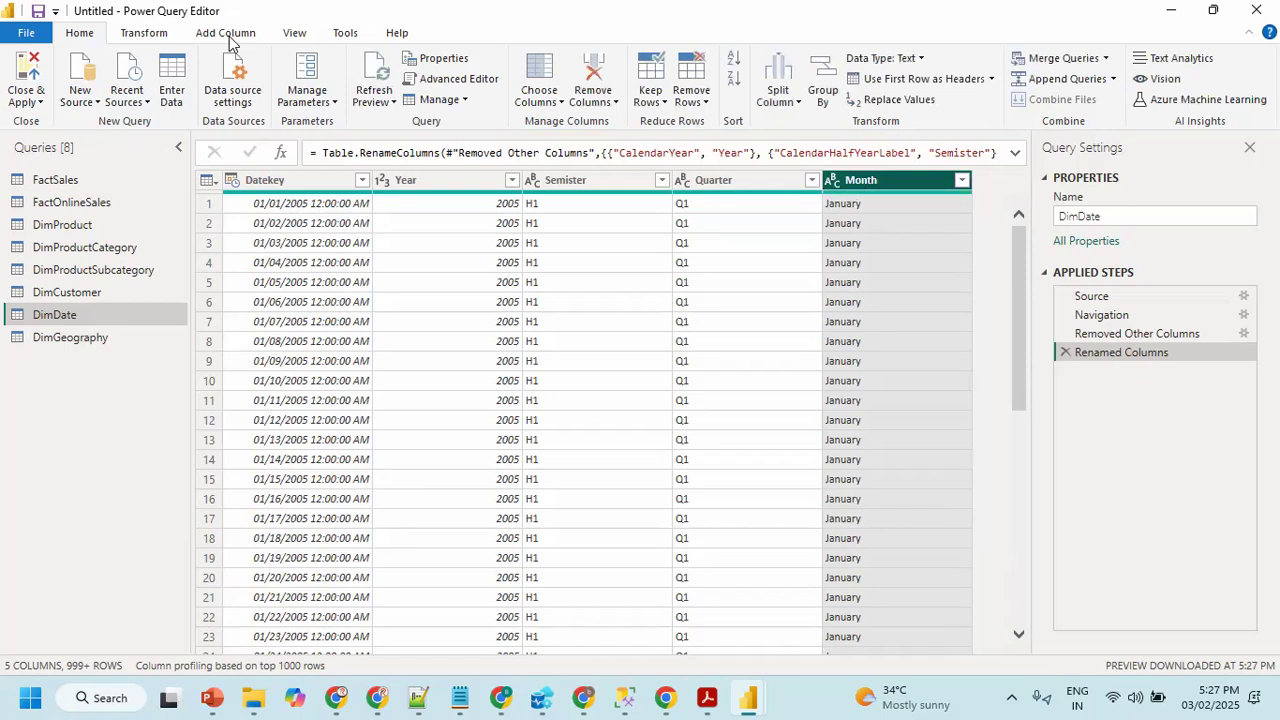
- Shorten the Month column values in DimDate to their first 3 characters with Extract First Characters
left_click(143, 33)
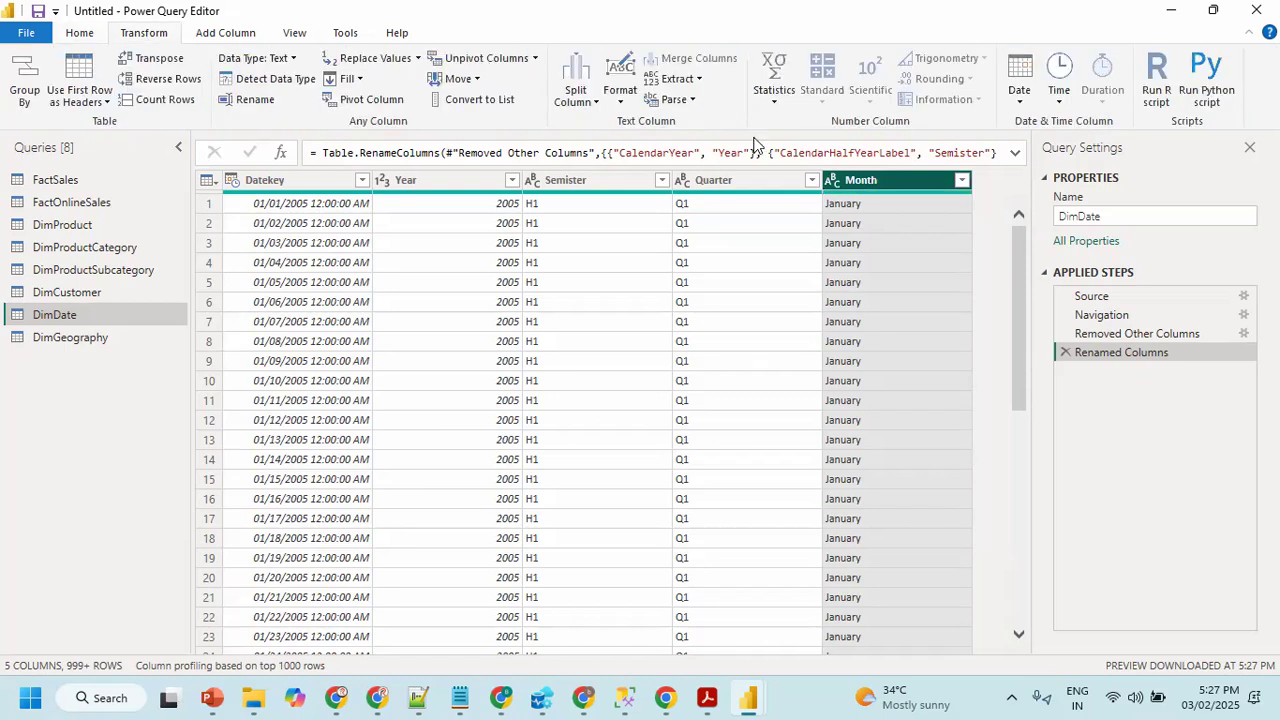
left_click(621, 104)
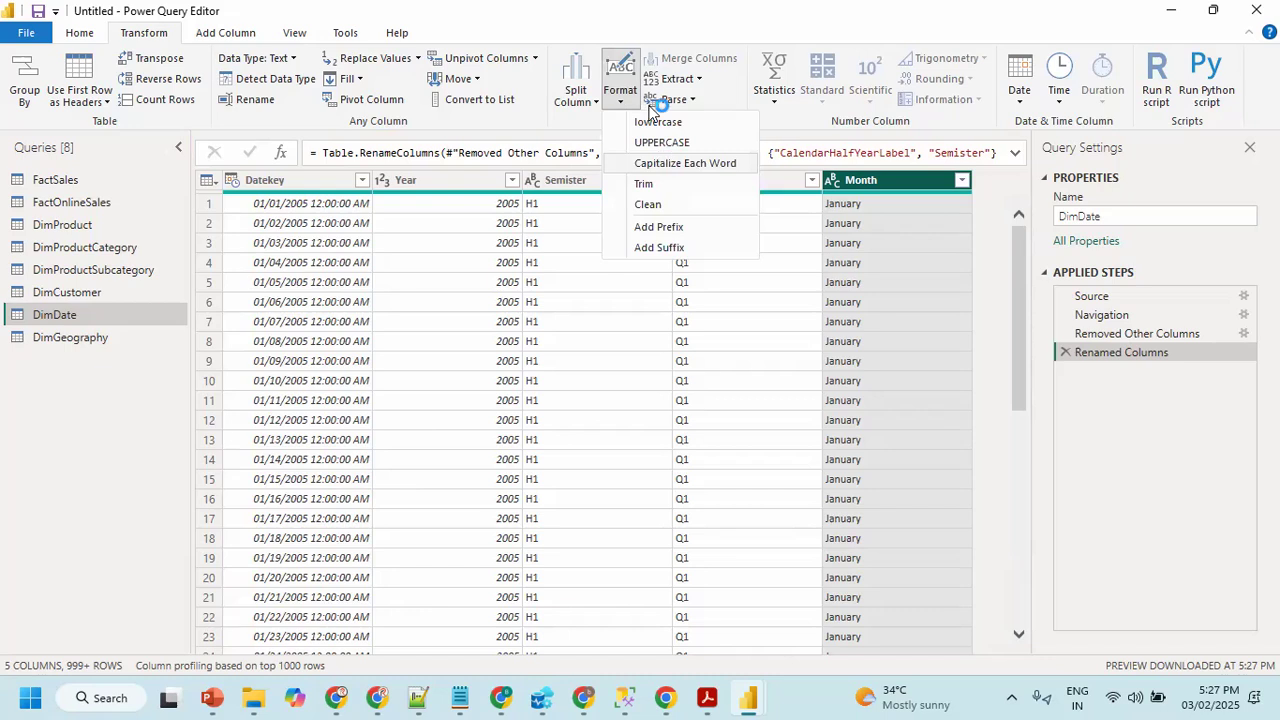
left_click(690, 79)
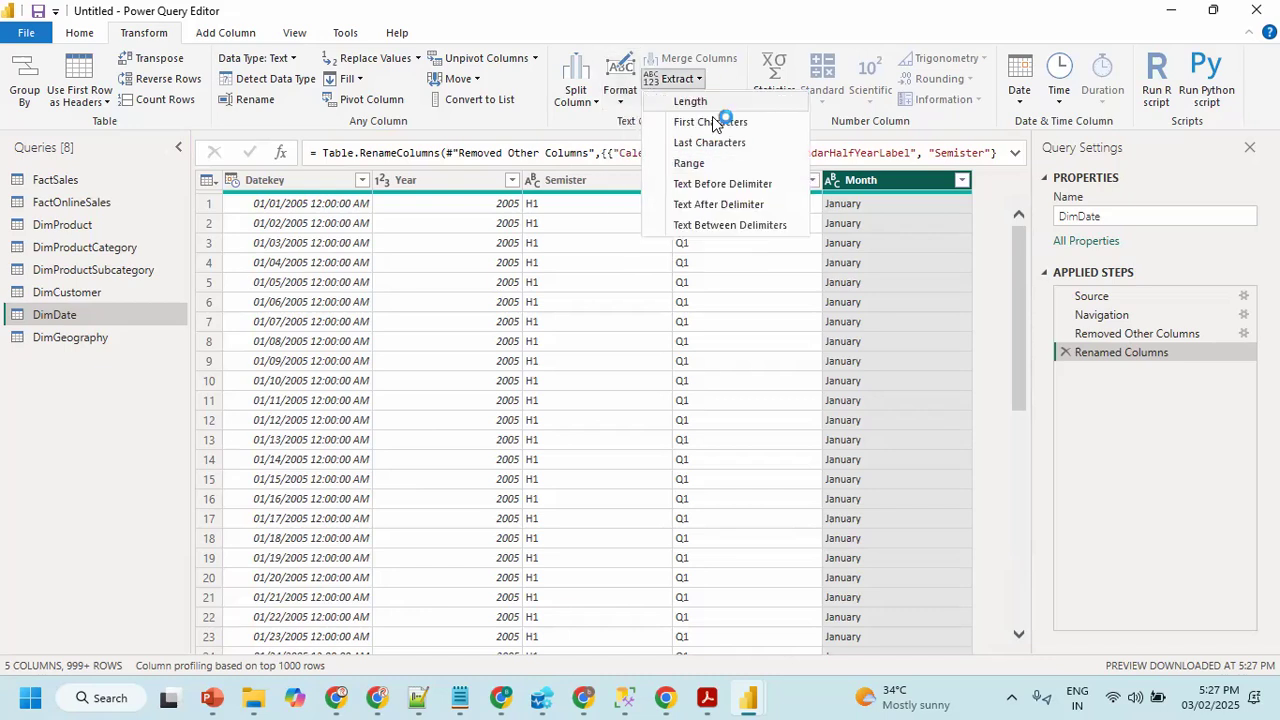
left_click(714, 124)
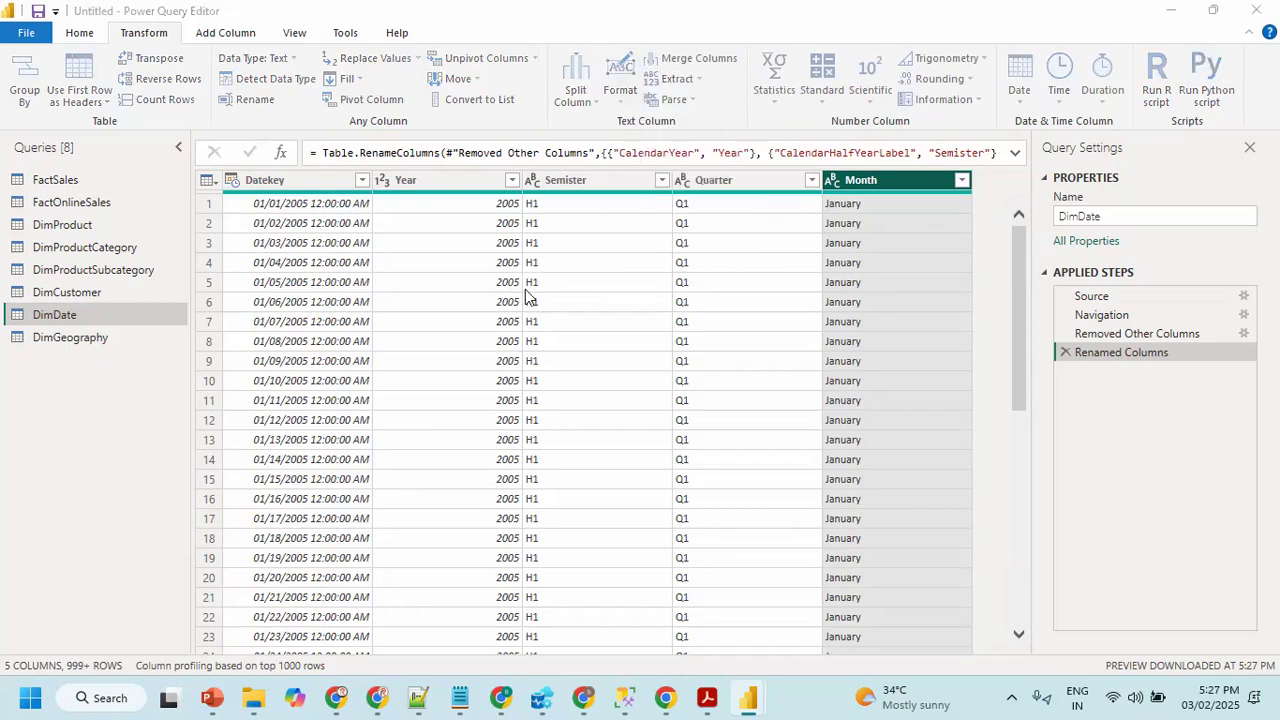
type("3")
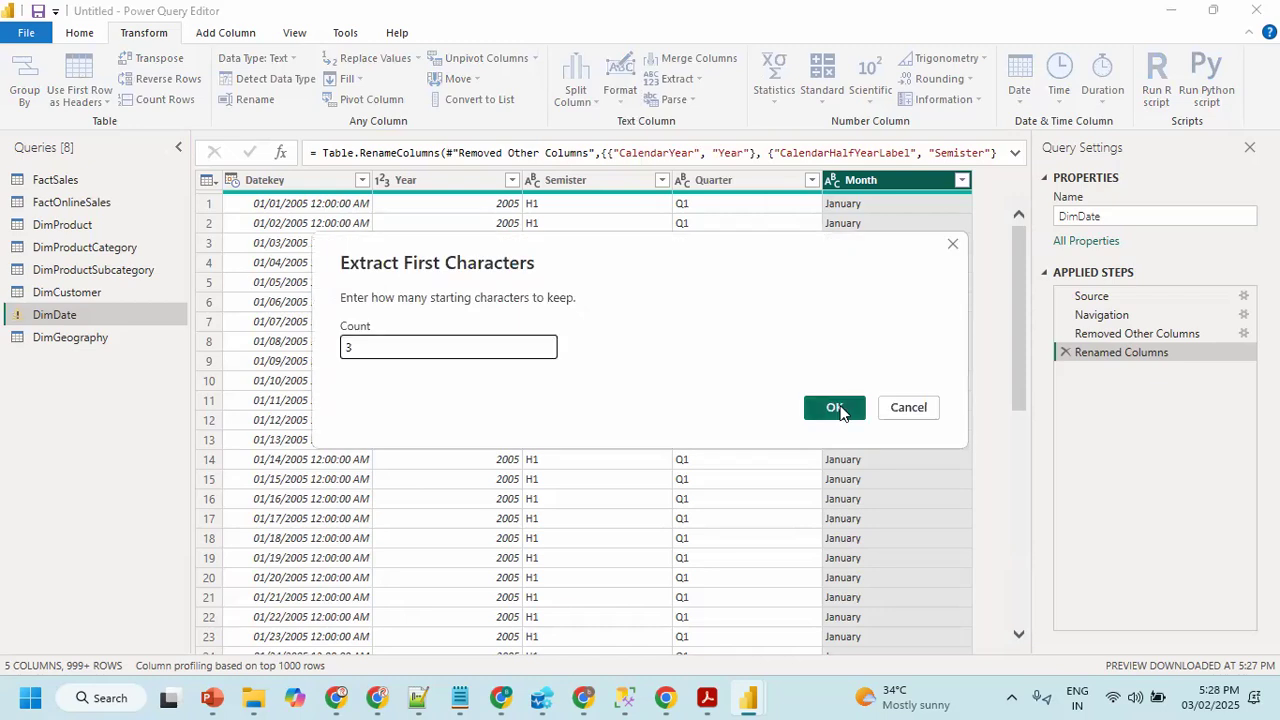
left_click(835, 408)
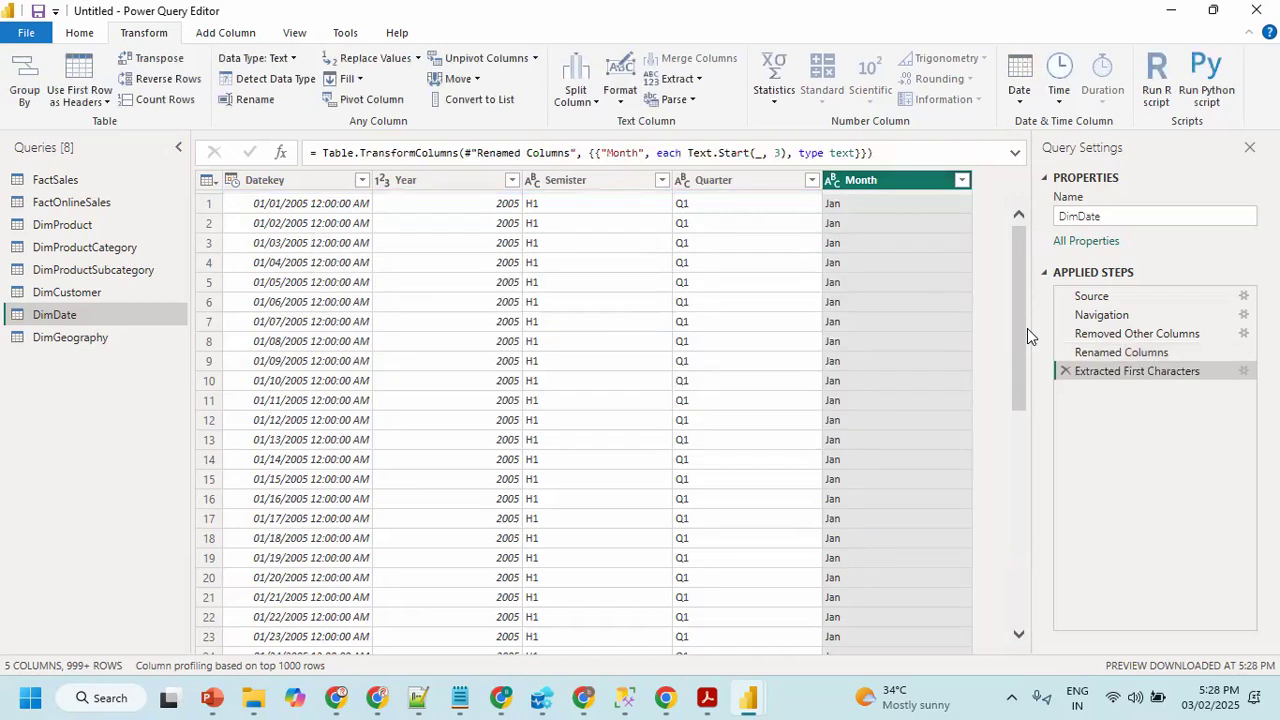
- Keep only GeographyKey, CityName, StateProvinceName and RegionCountryName in the DimGeography query, consulting the matrix requirements in the project design
left_click(64, 337)
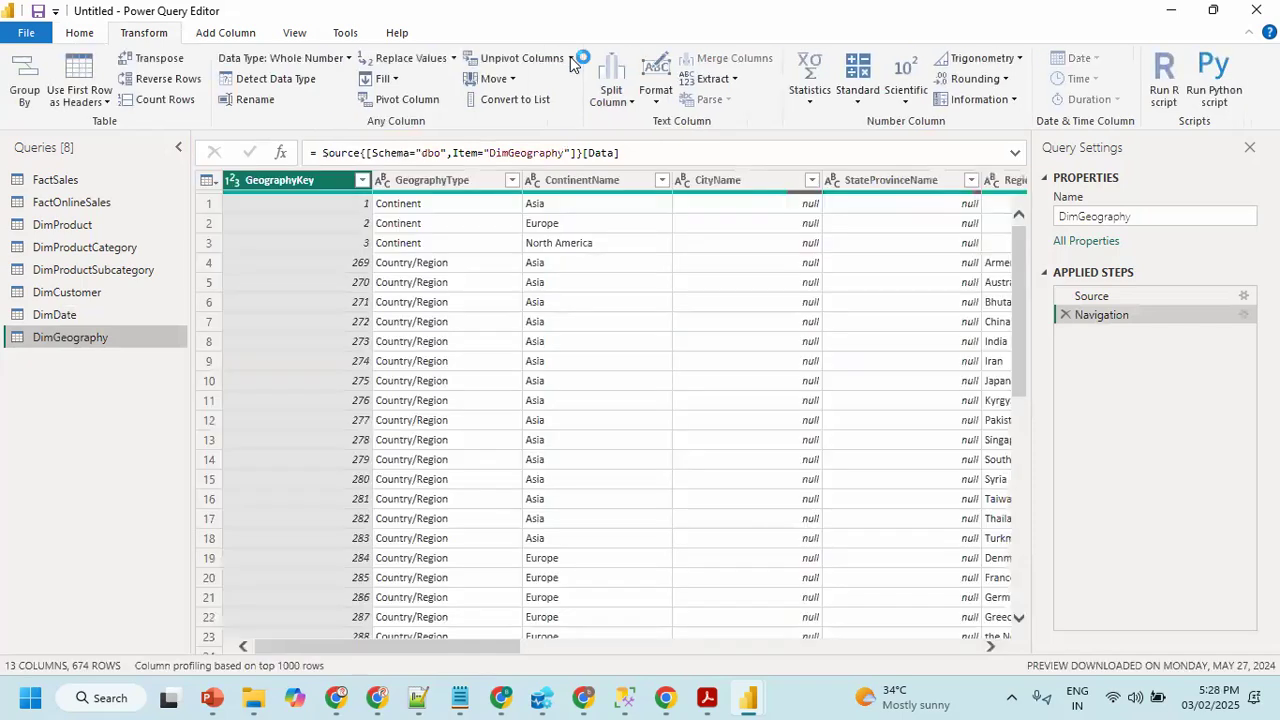
left_click(80, 33)
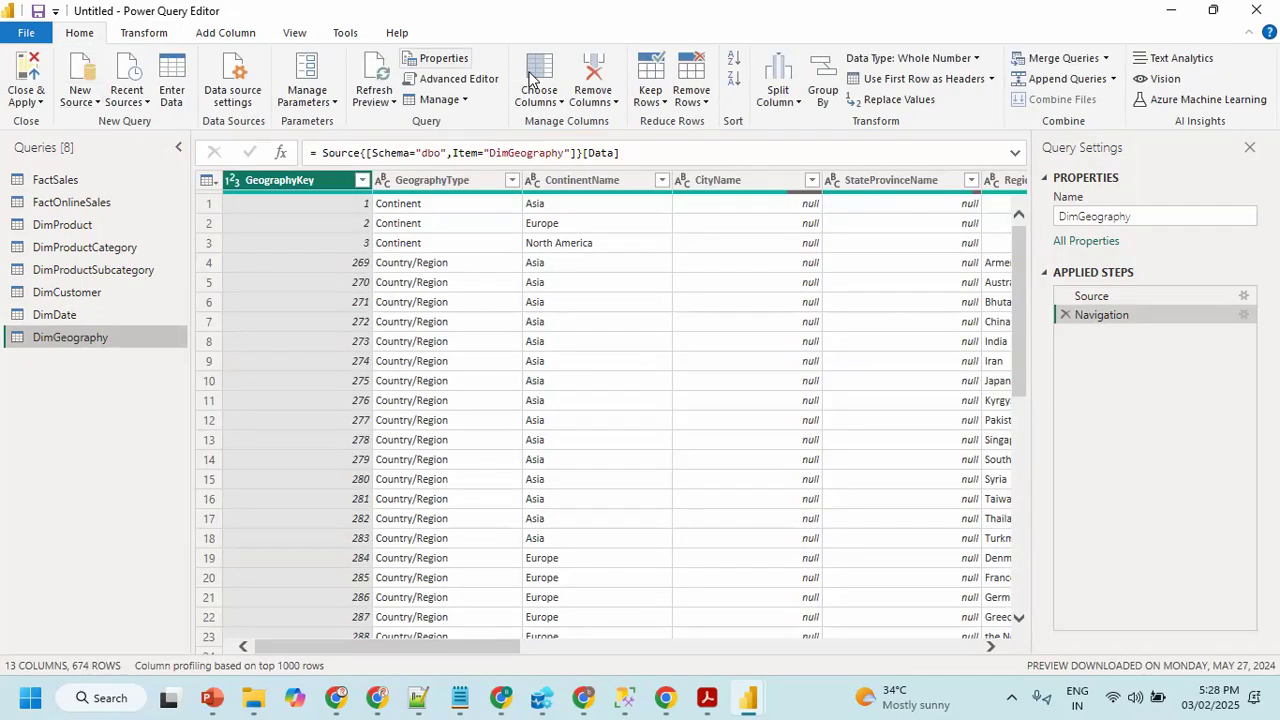
left_click(539, 72)
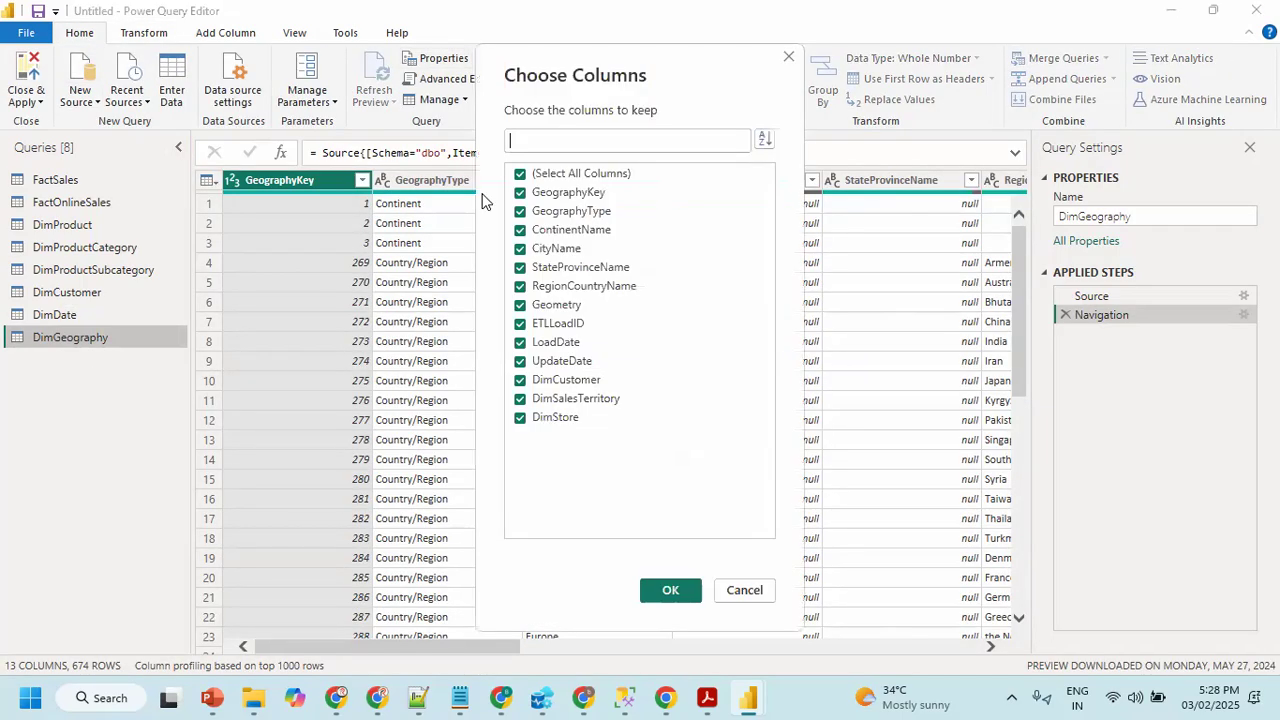
left_click(520, 175)
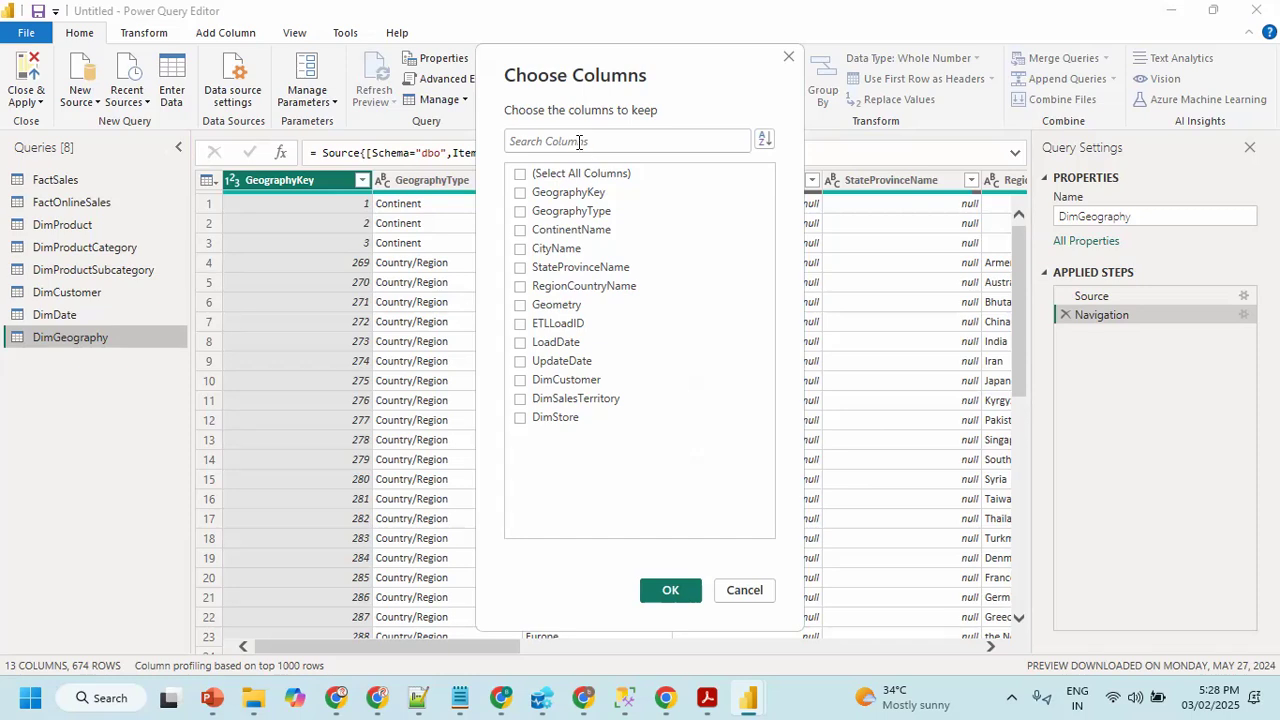
key("alt+Tab")
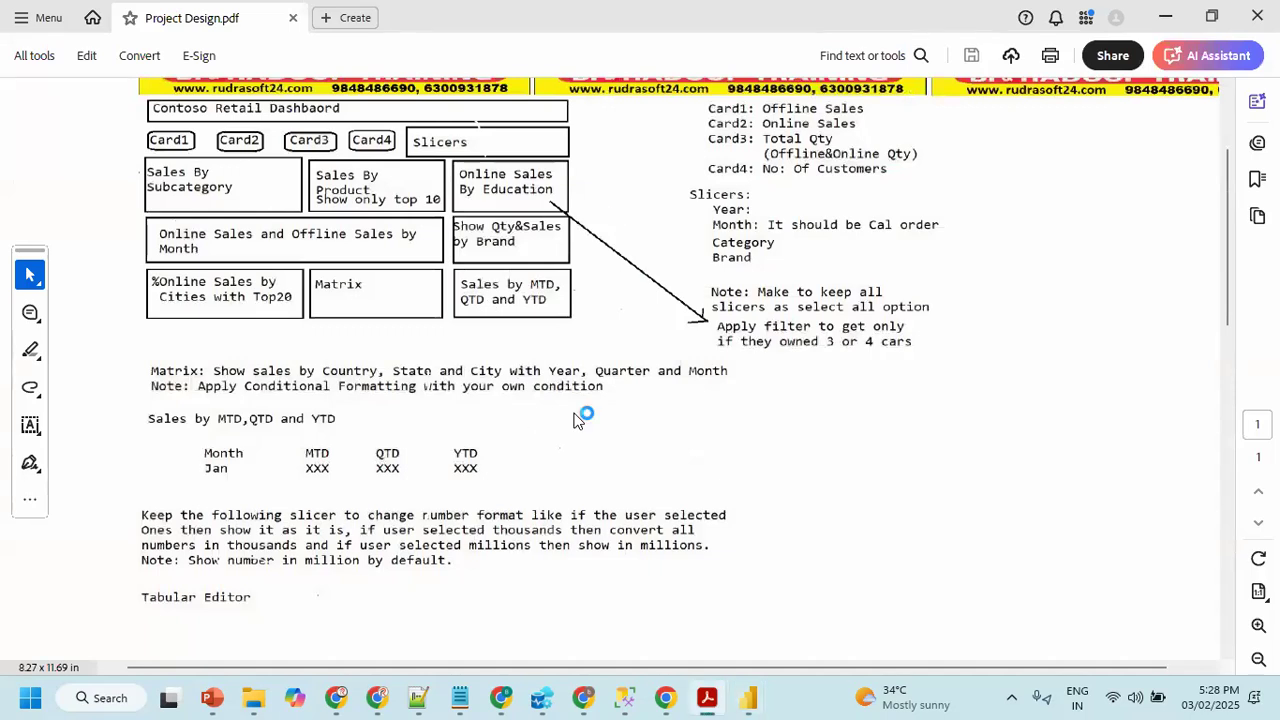
key("alt+Tab")
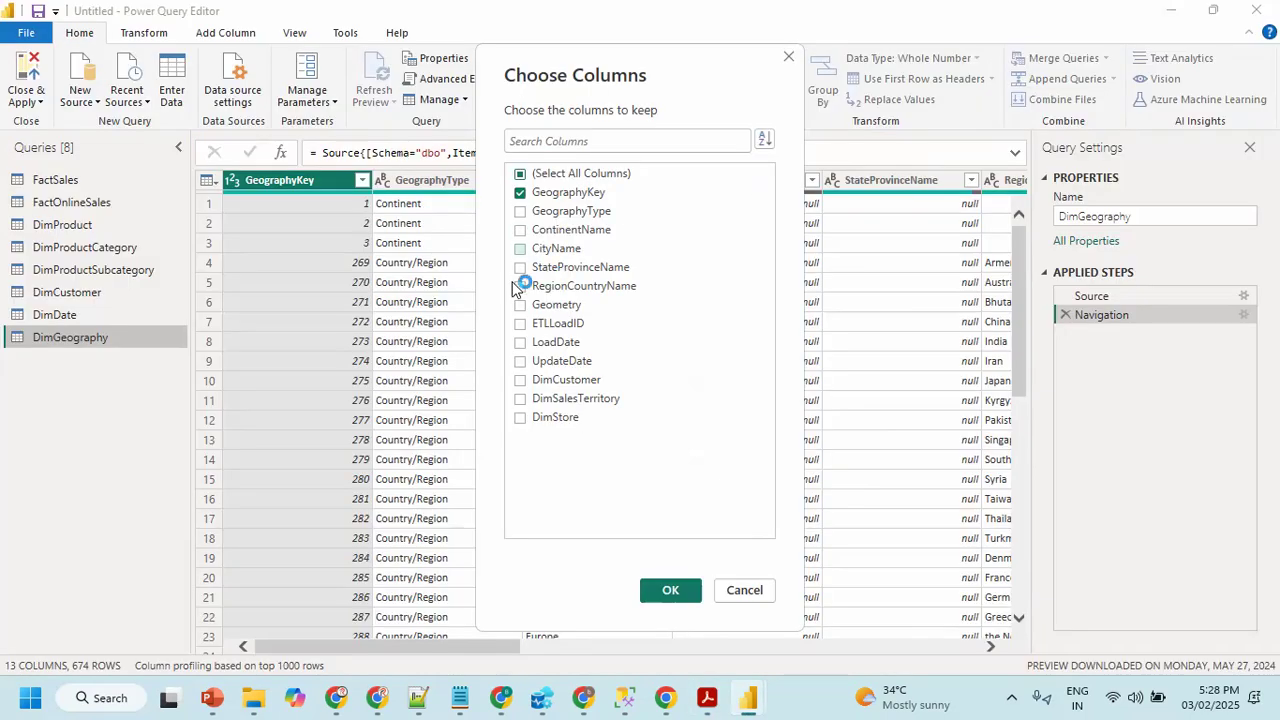
key("alt+Tab")
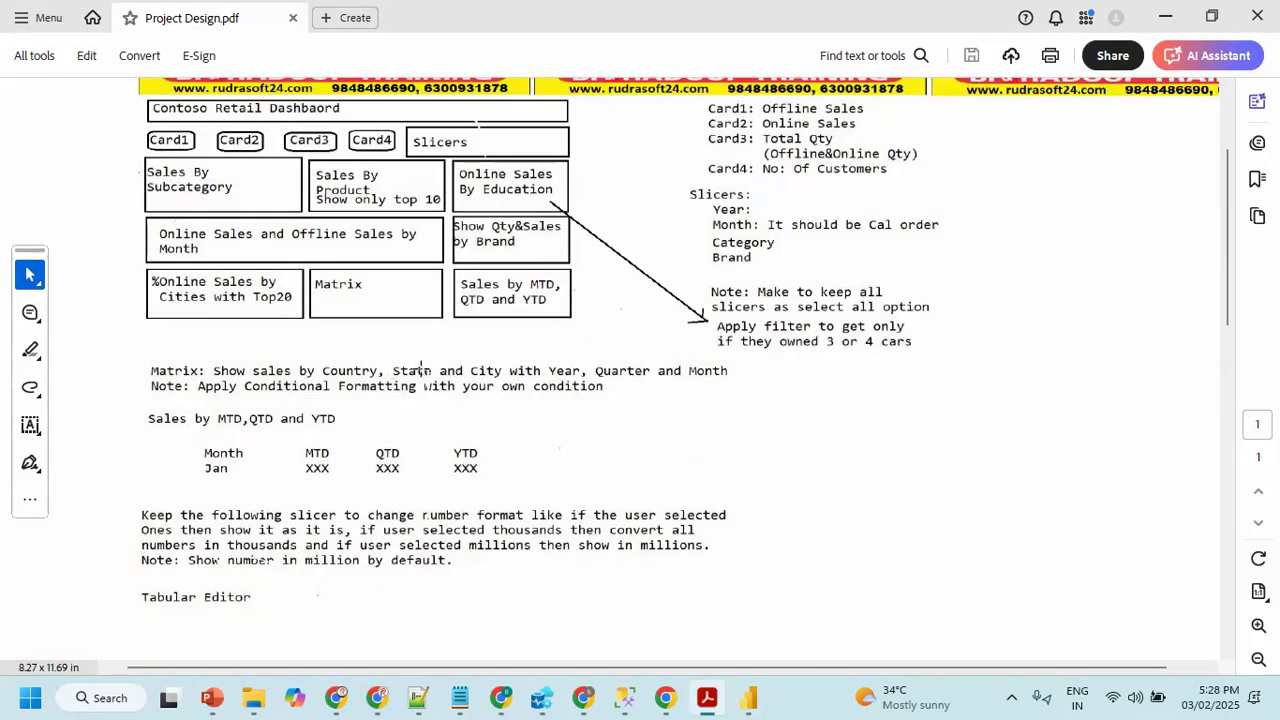
key("alt+Tab")
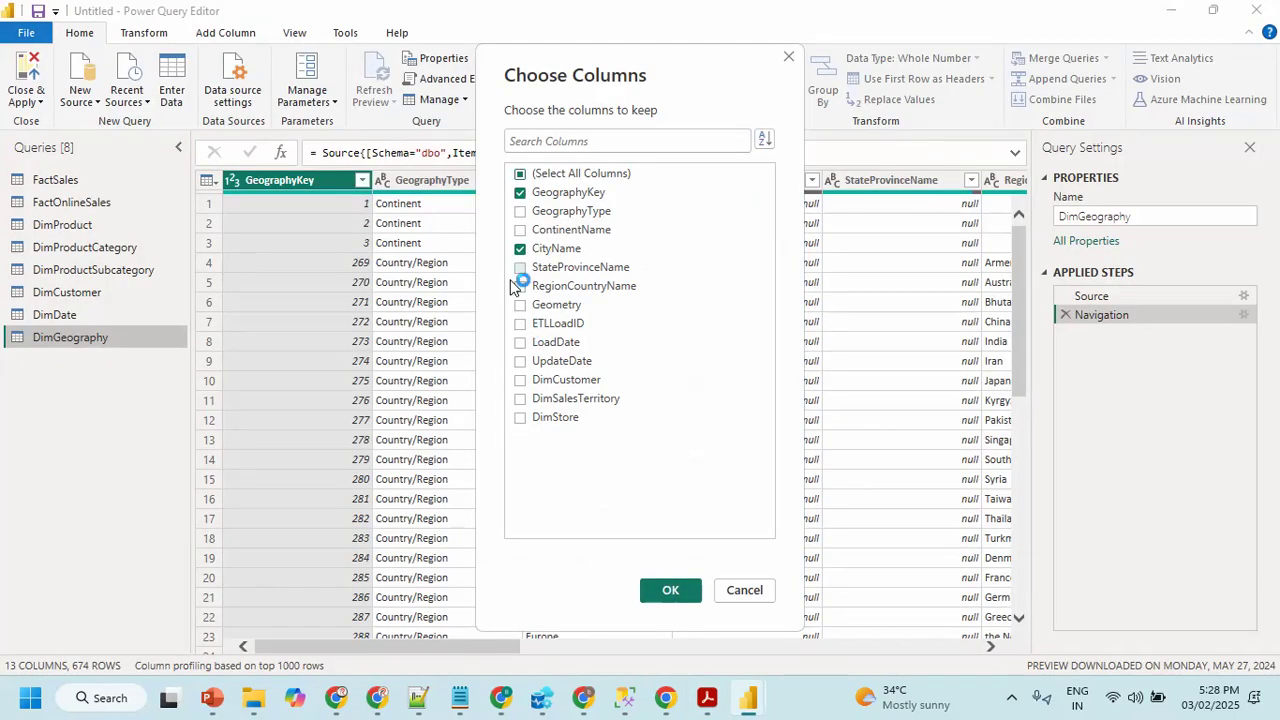
left_click(520, 286)
left_click(520, 267)
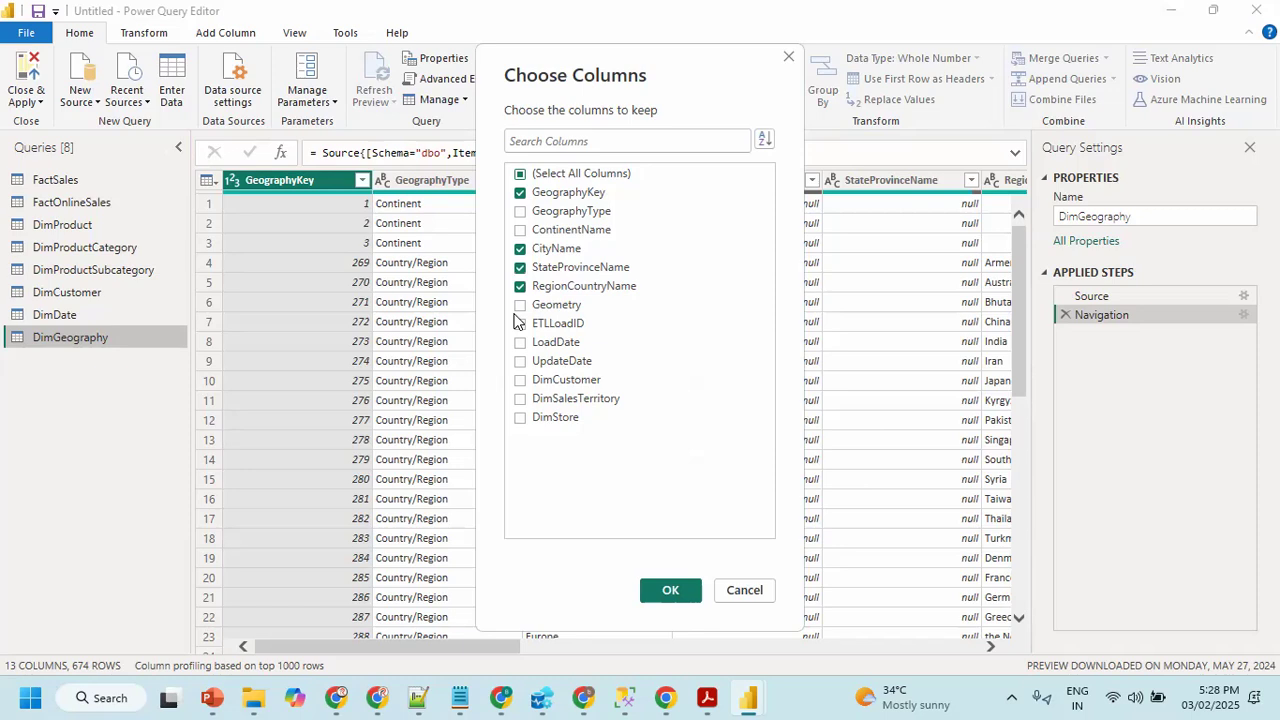
left_click(668, 592)
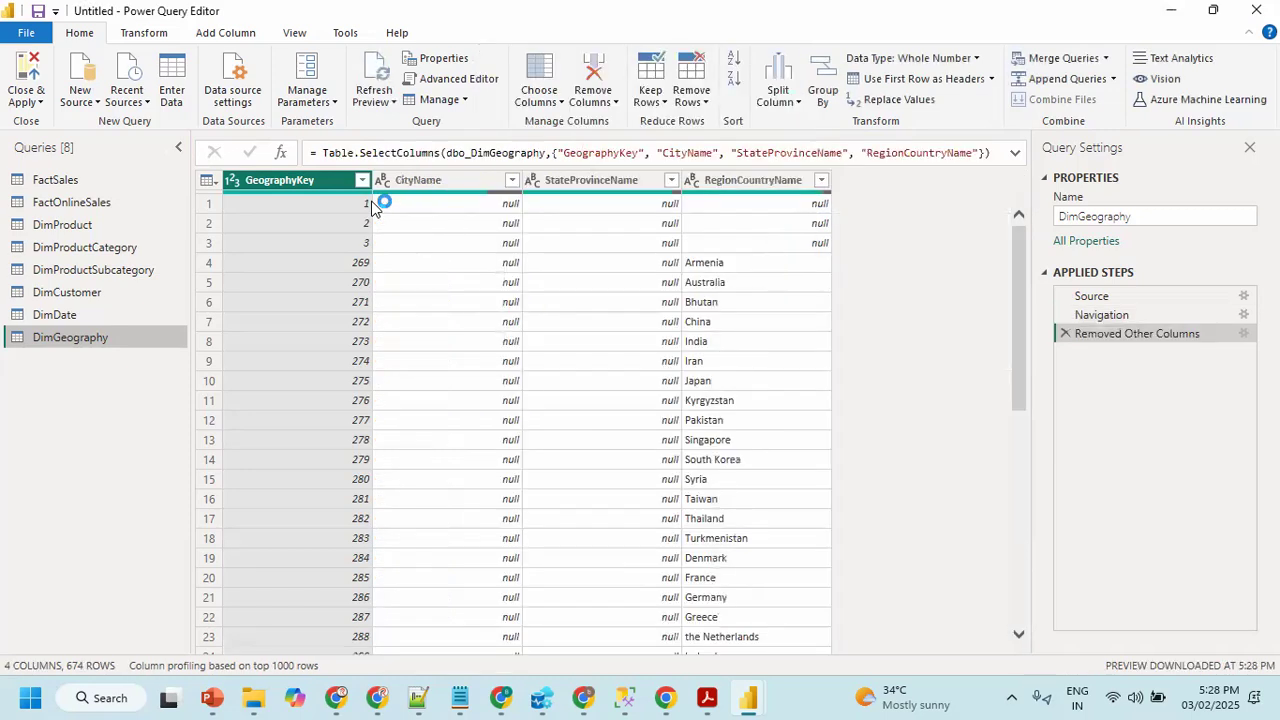
- Rename the CityName, StateProvinceName and RegionCountryName columns in DimGeography to City, State and Country
double_click(430, 179)
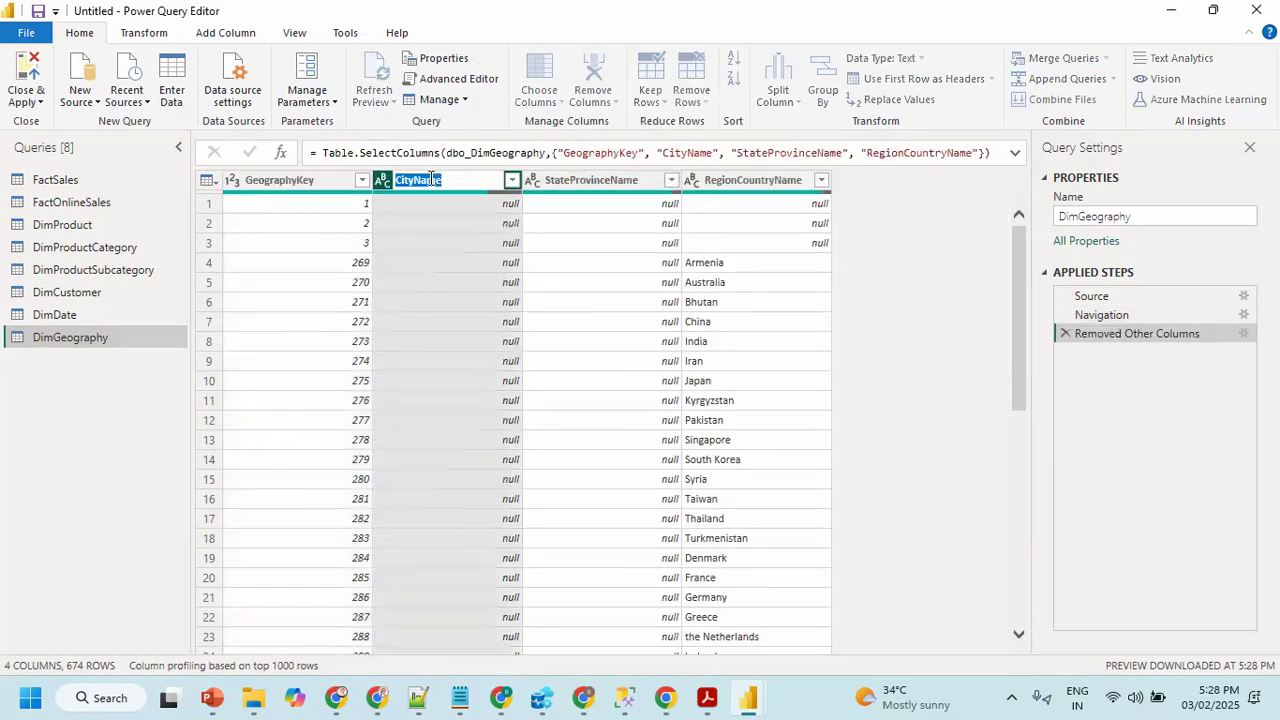
type("City")
key("Return")
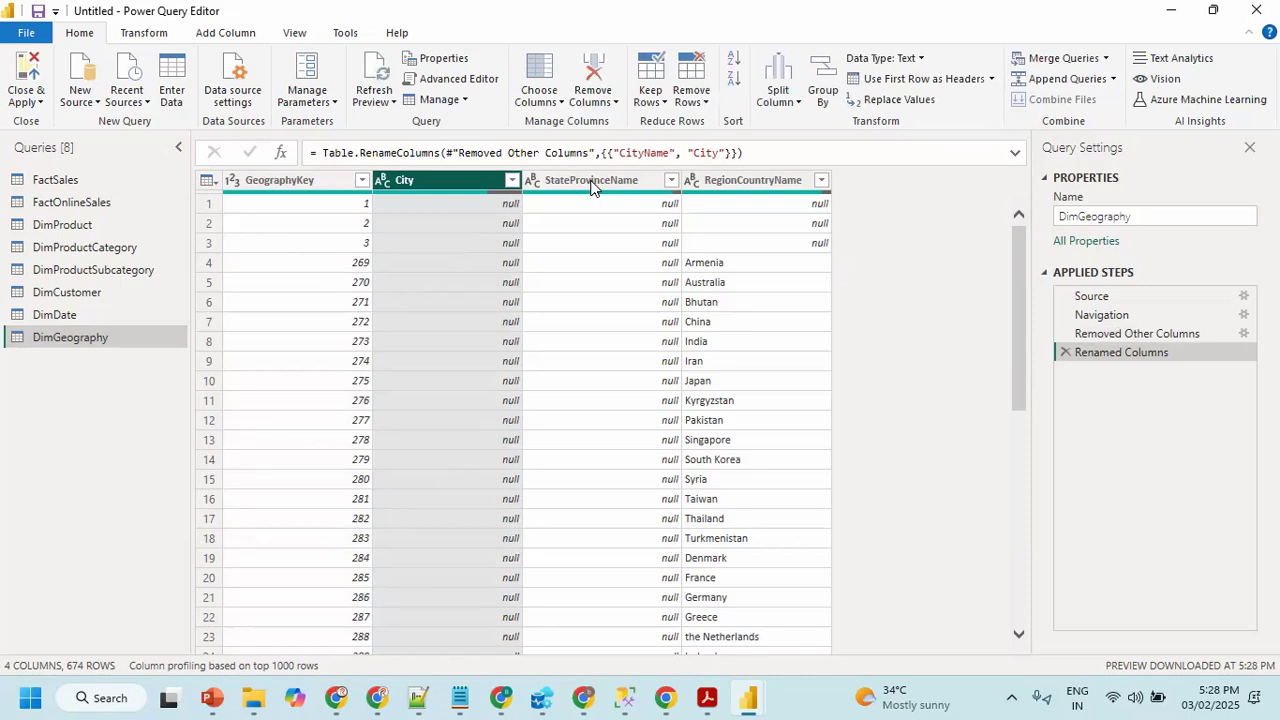
double_click(592, 181)
type("State")
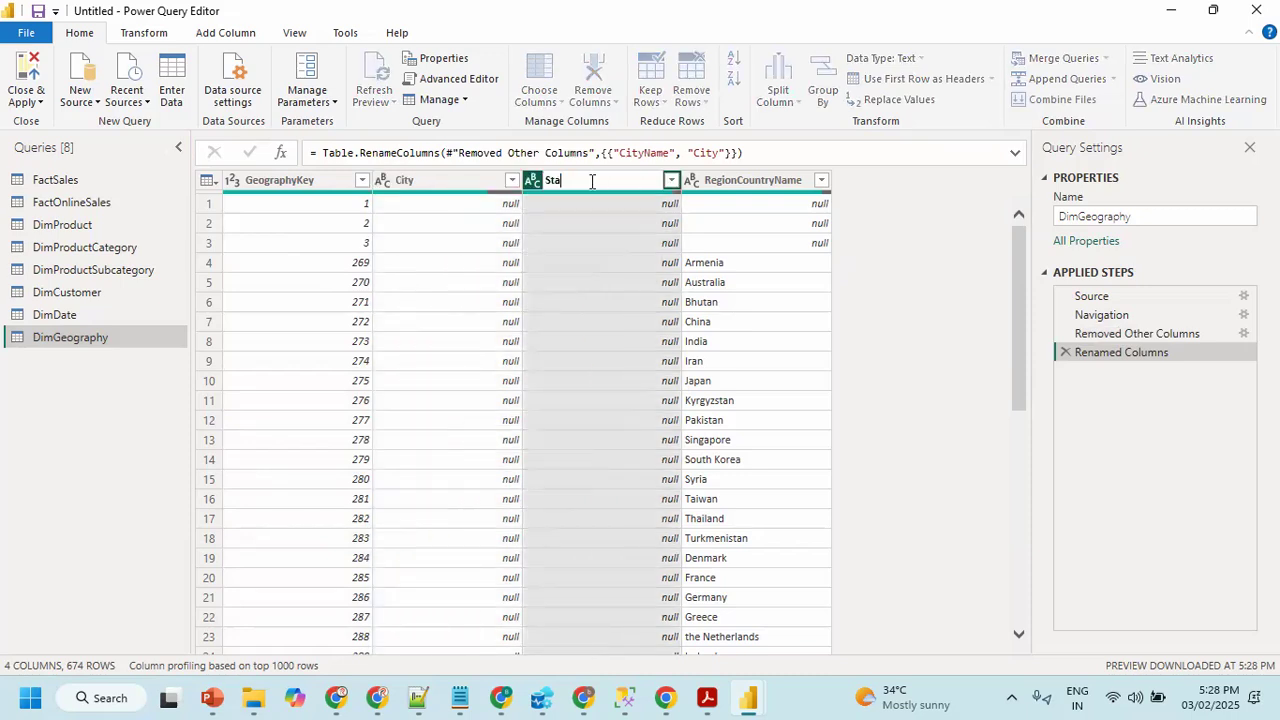
key("Return")
double_click(706, 183)
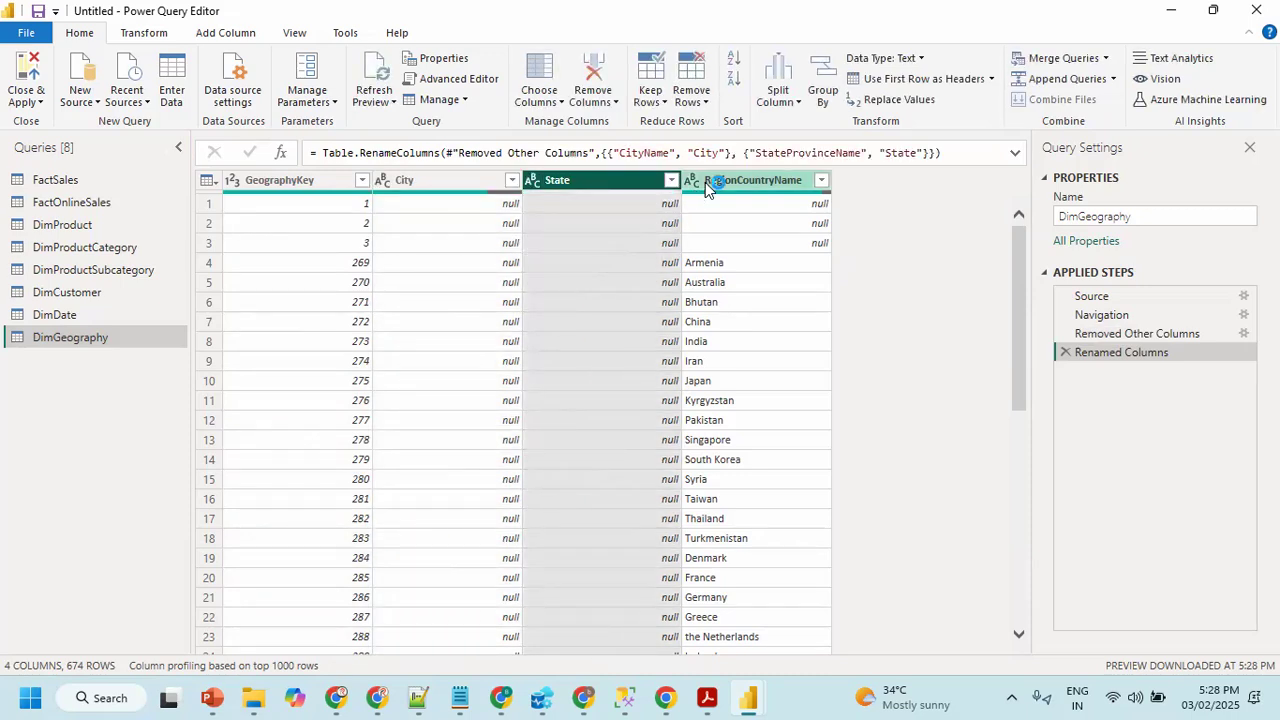
type("Country")
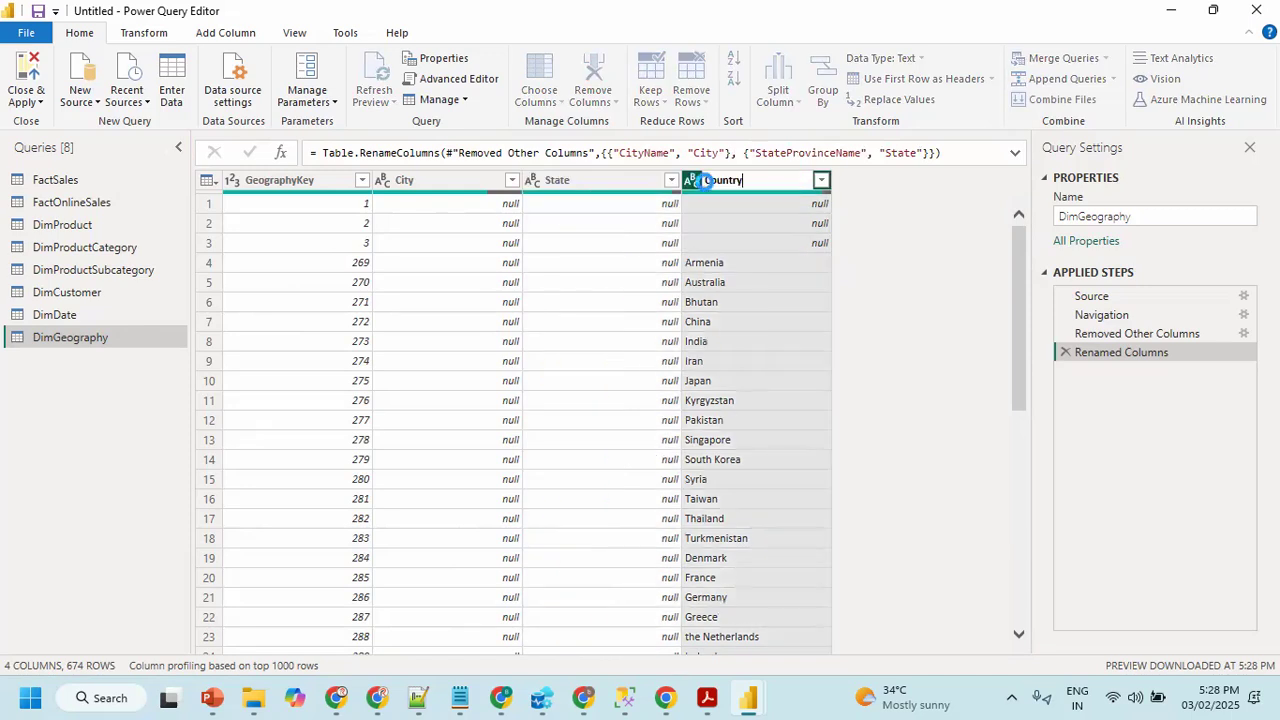
key("Return")
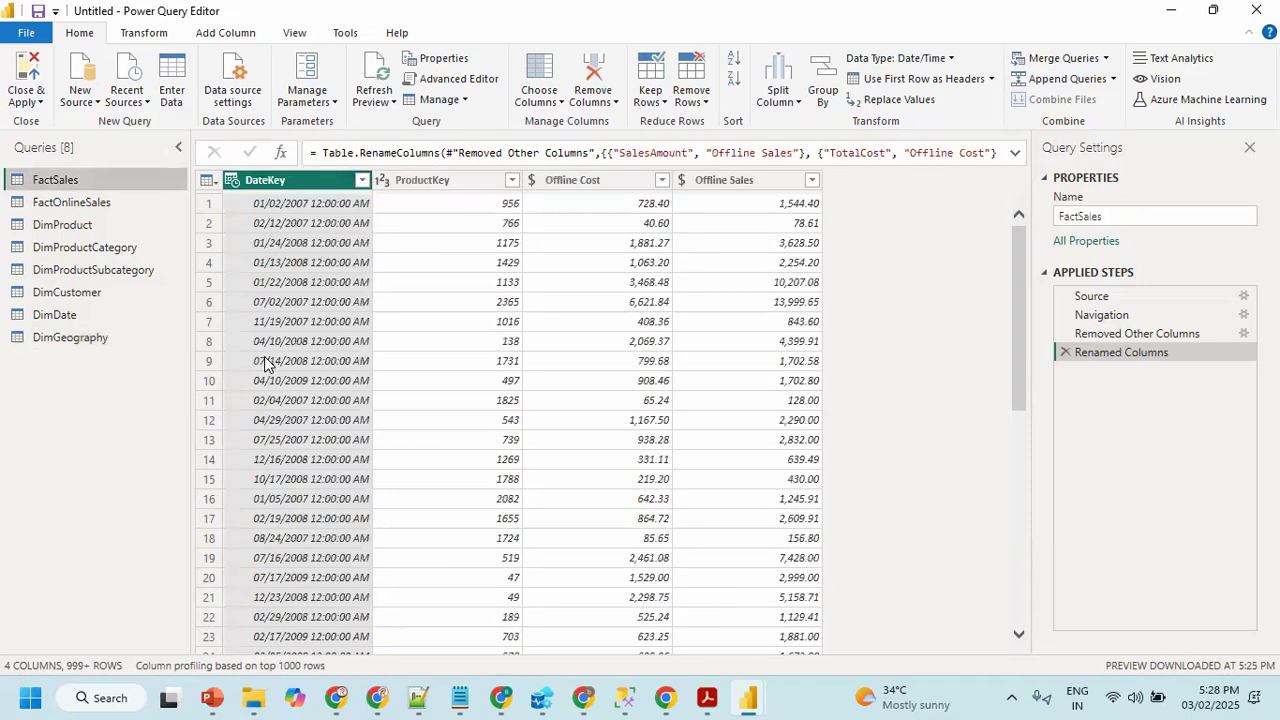
- Filter the null values out of the Country column in the DimGeography query
left_click(98, 338)
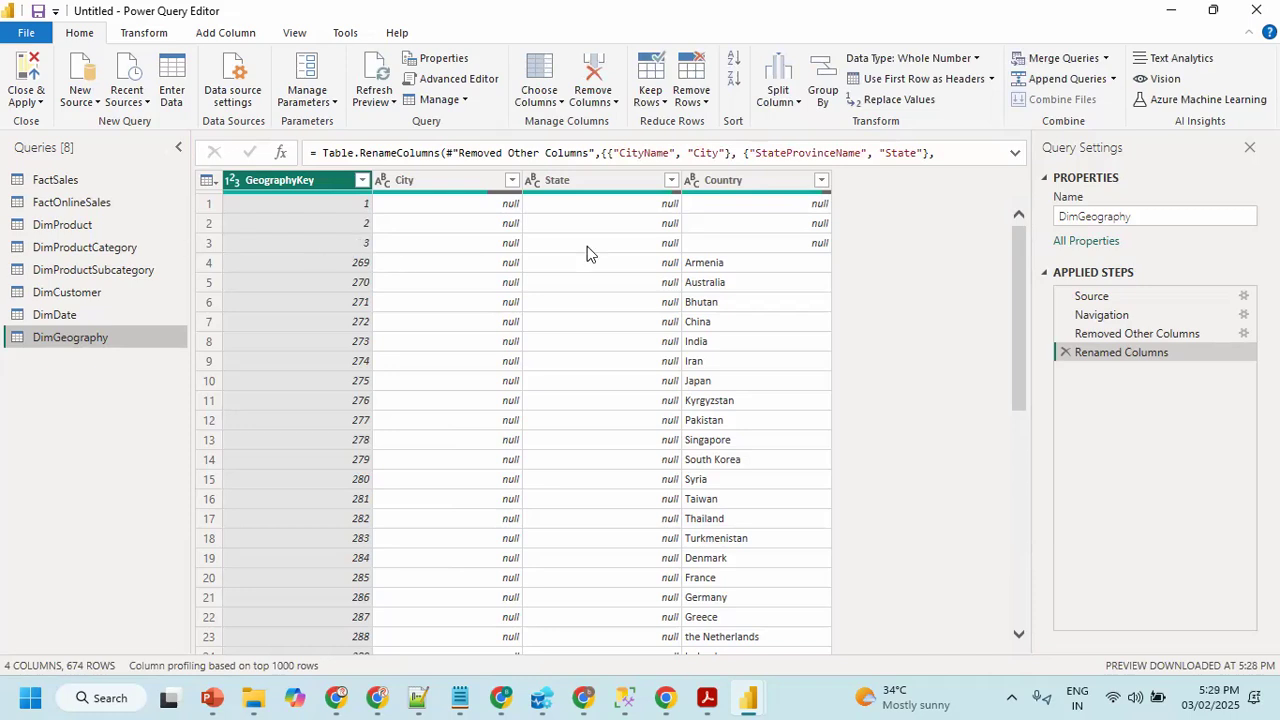
left_click(822, 181)
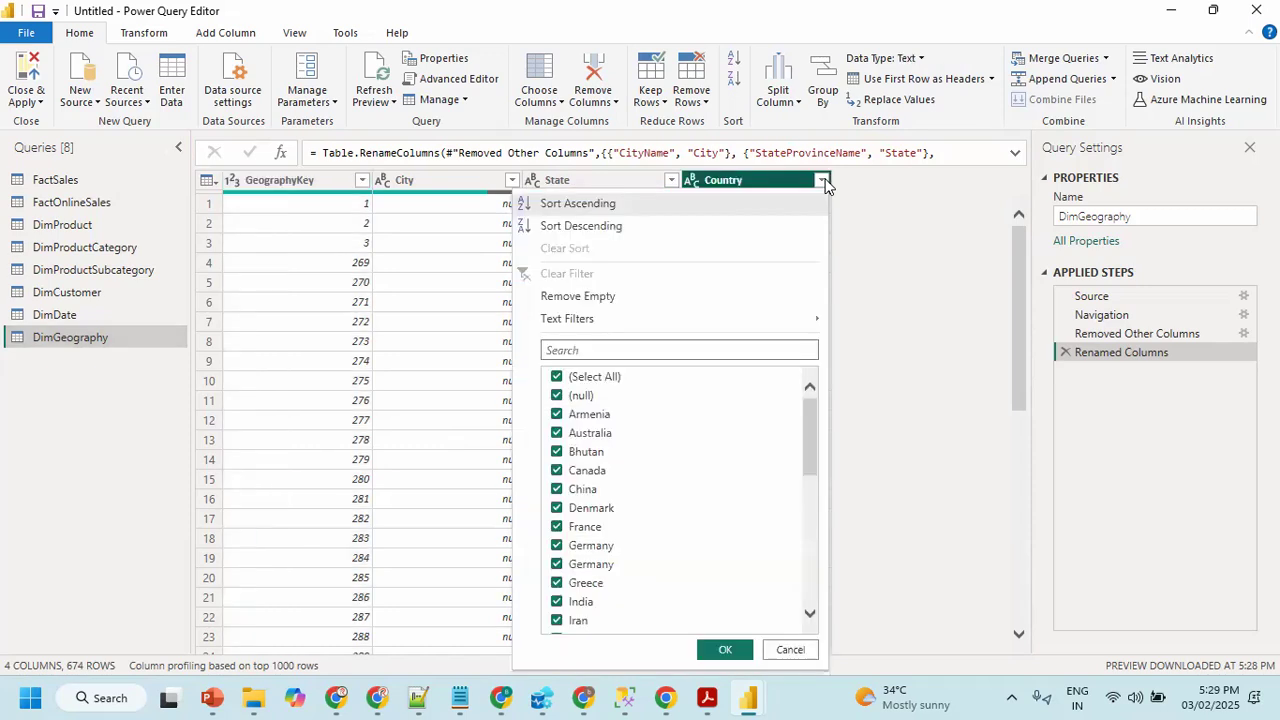
left_click(557, 378)
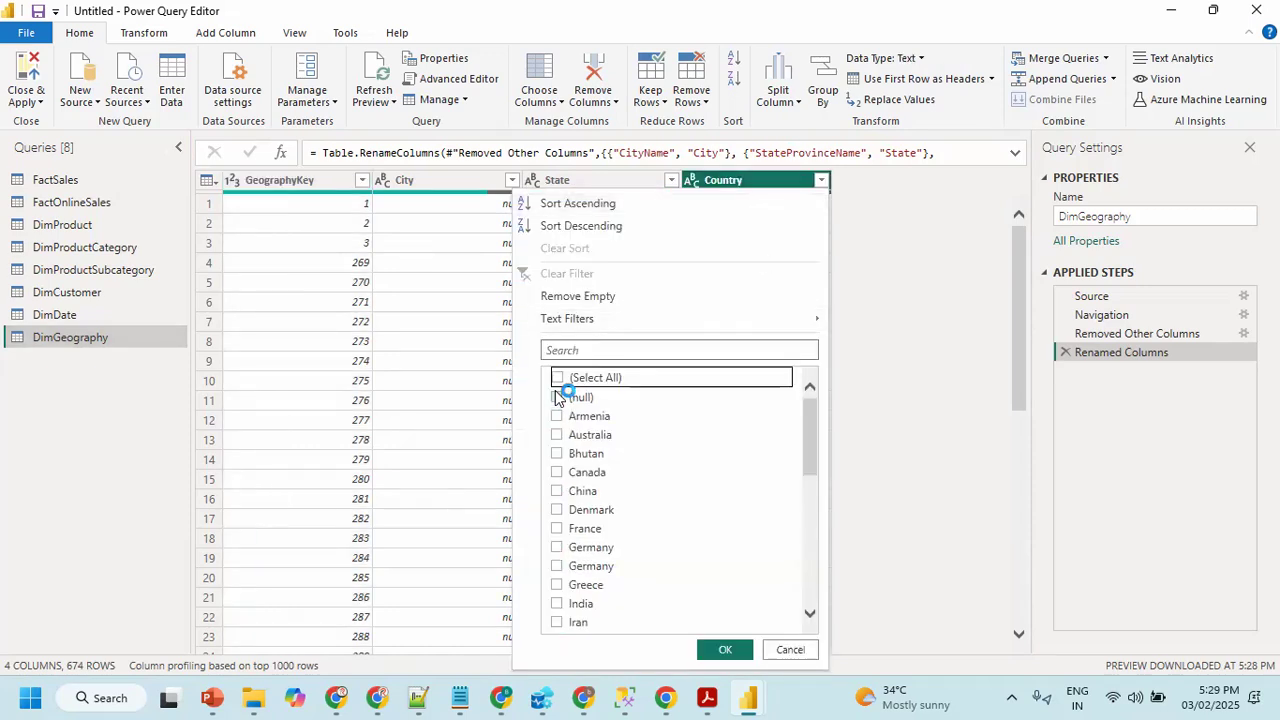
left_click(744, 648)
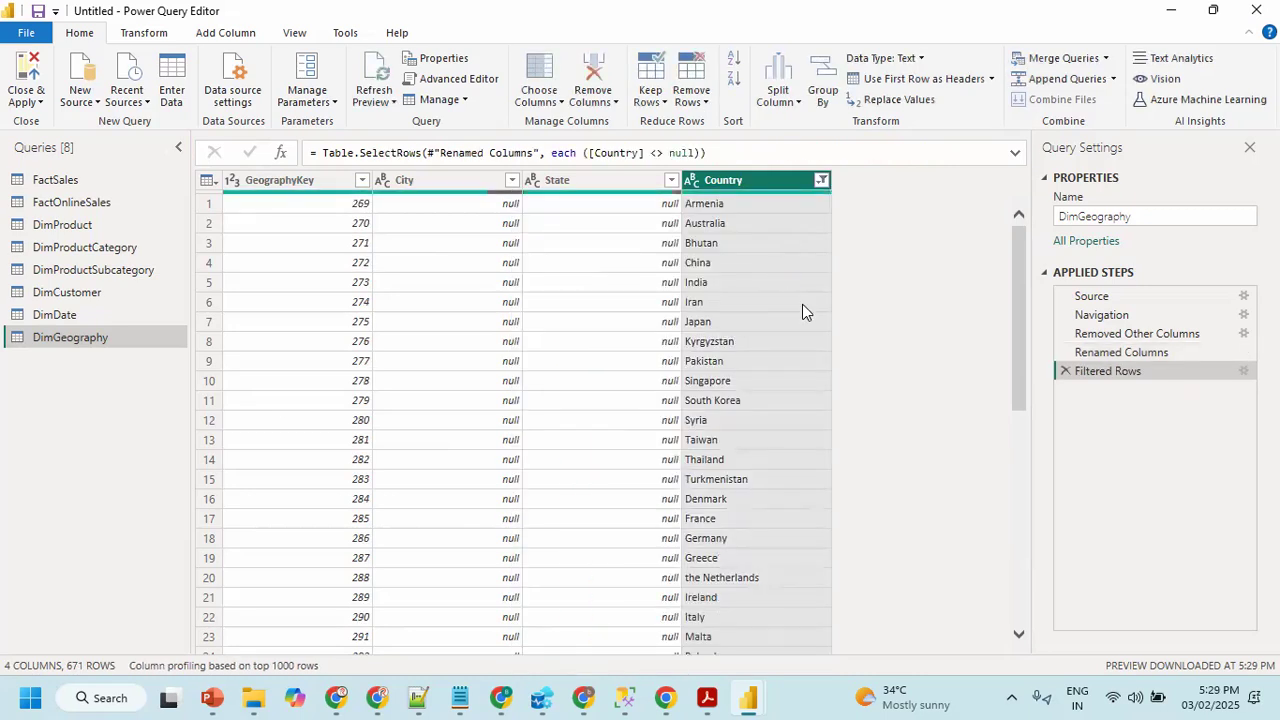
- Close Power Query and apply the changes, loading all the dimension and fact tables into the report
left_click(25, 70)
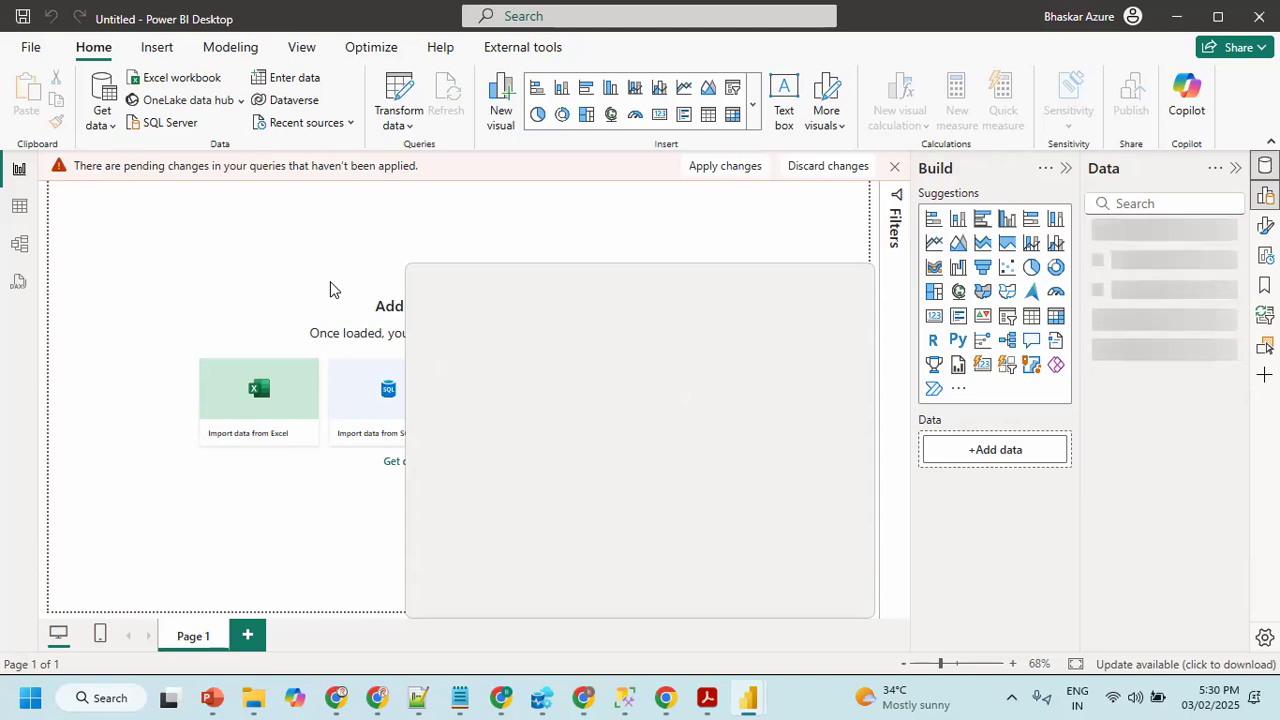
mouse_move(748, 697)
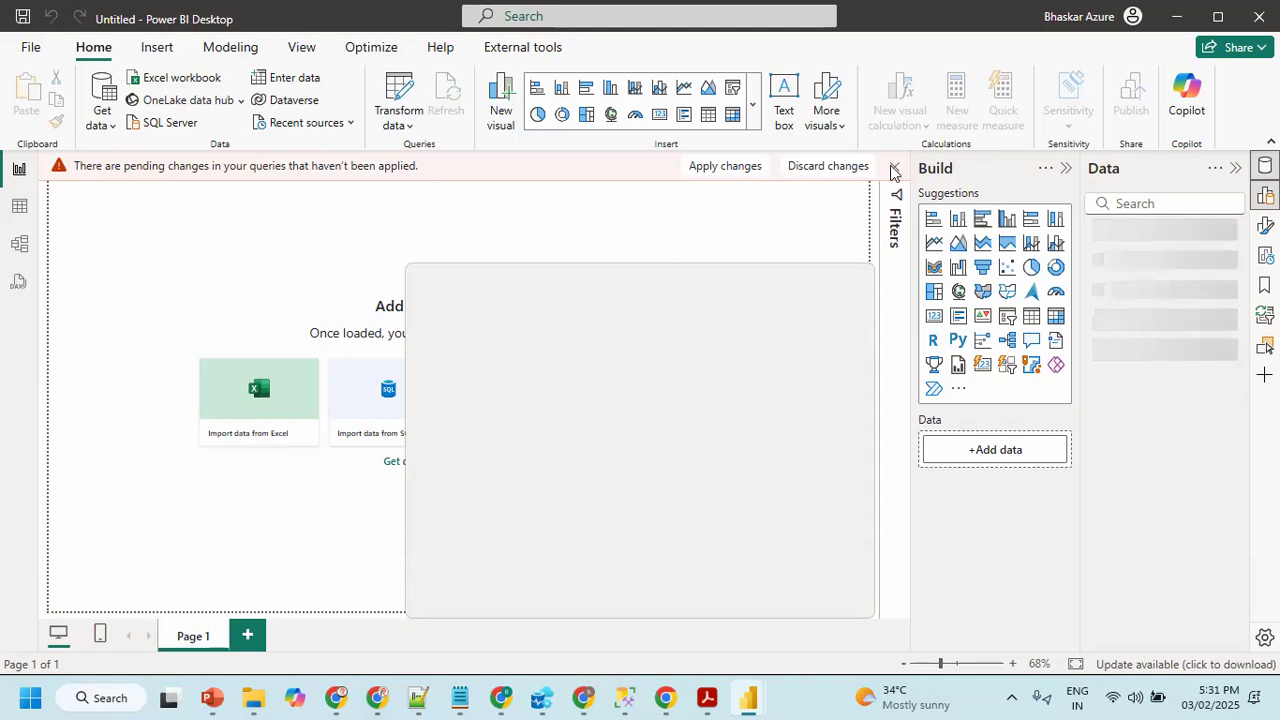
left_click(823, 165)
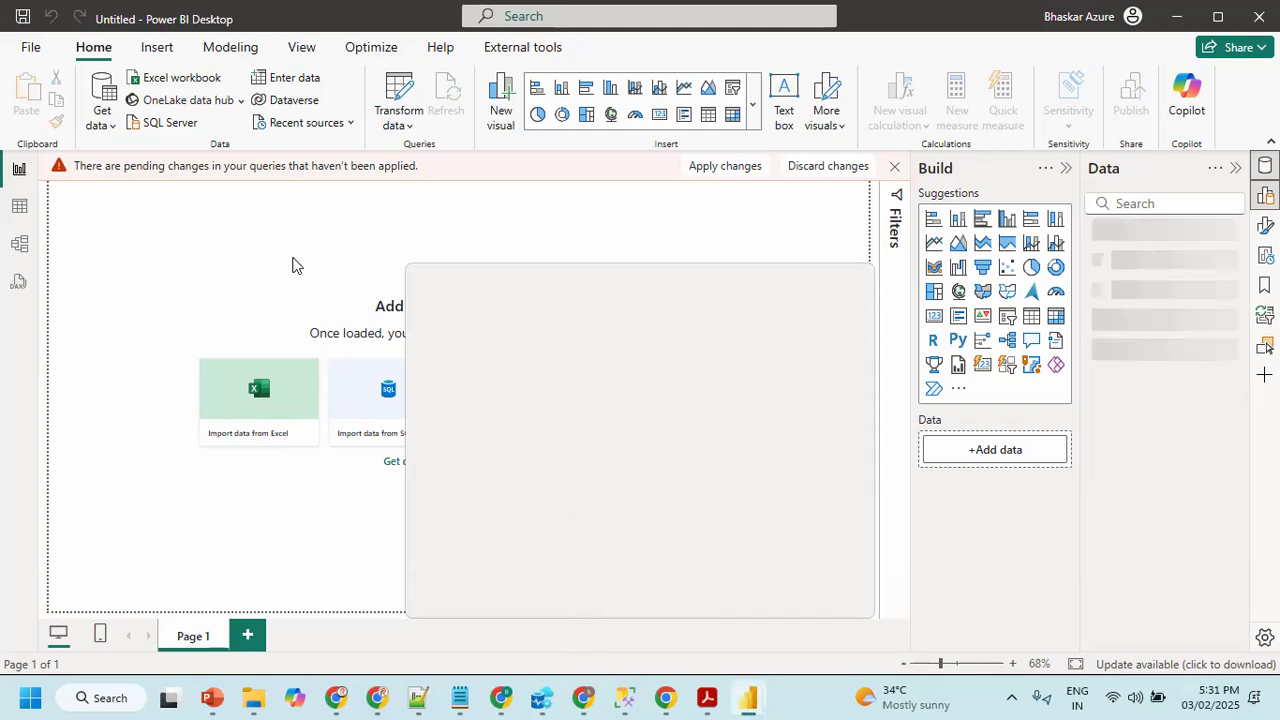
mouse_move(735, 684)
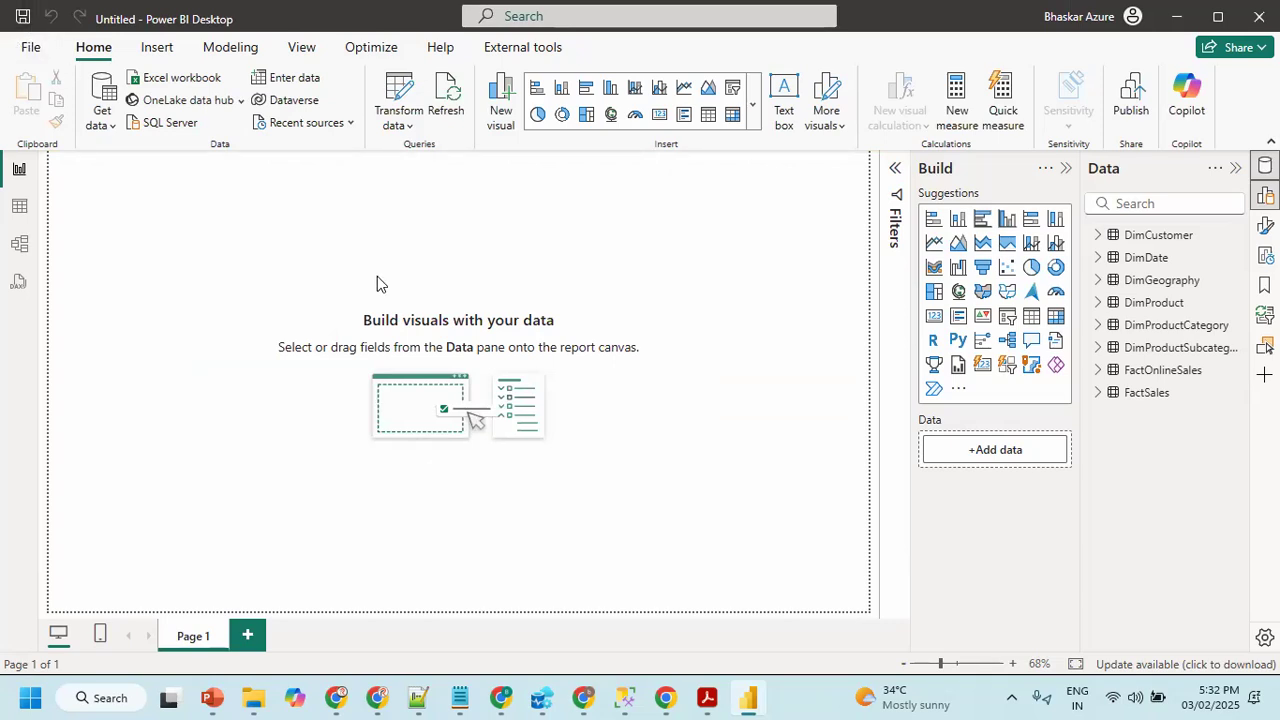
- Save the report as a .pbix file named Project PBI
key("ctrl+s")
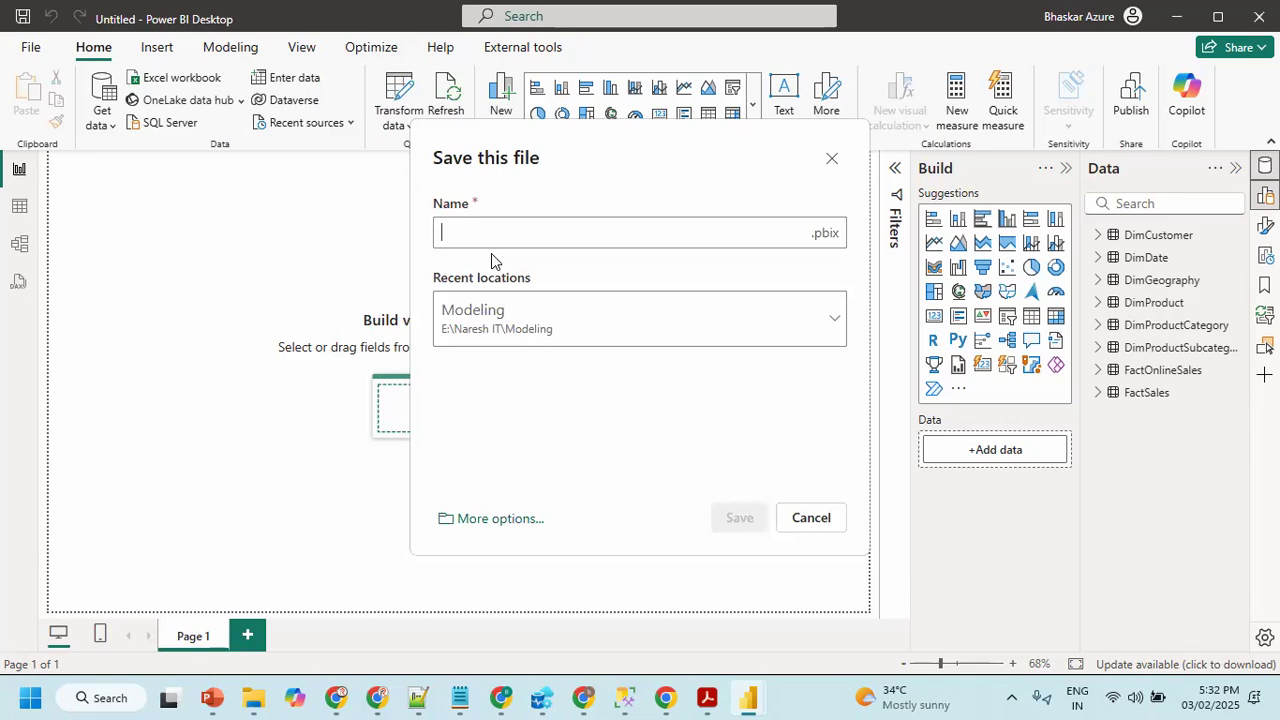
left_click(505, 518)
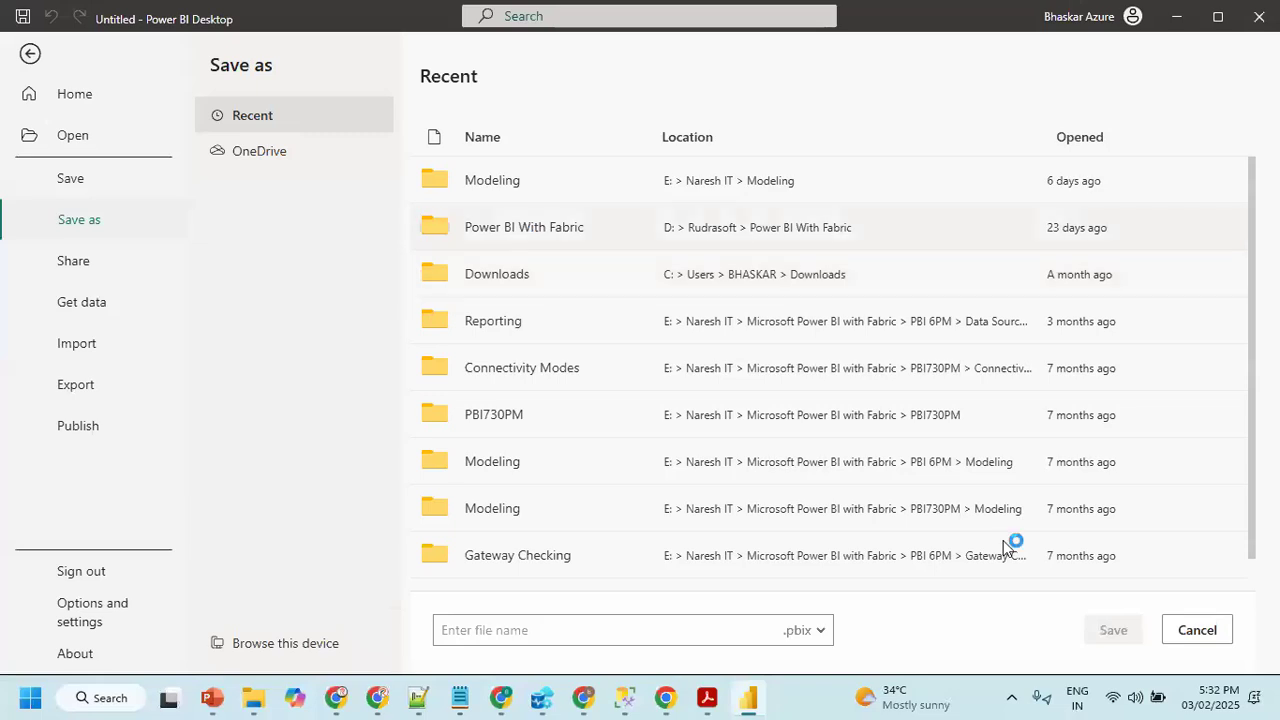
left_click(633, 626)
type("Project")
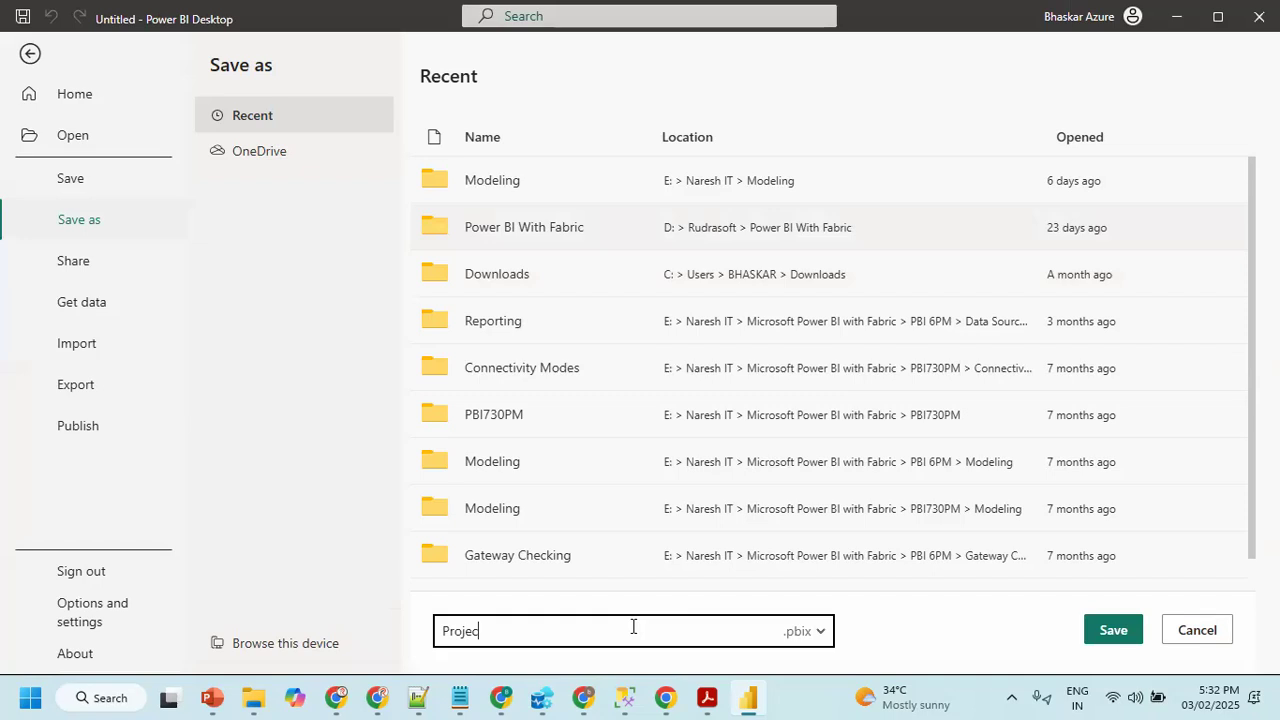
type(" PBI")
left_click(1110, 632)
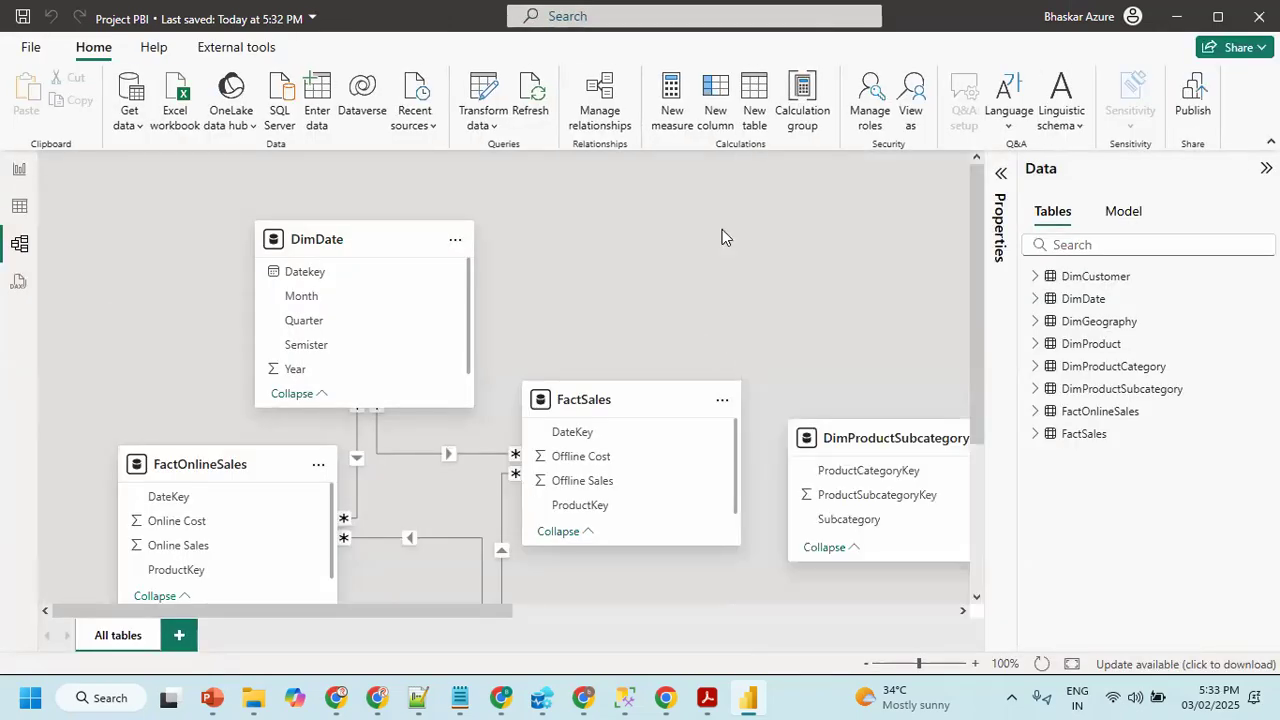
- Delete the relationships linking FactOnlineSales to DimProduct and DimDate in the model view
scroll(497, 440, "down", 2)
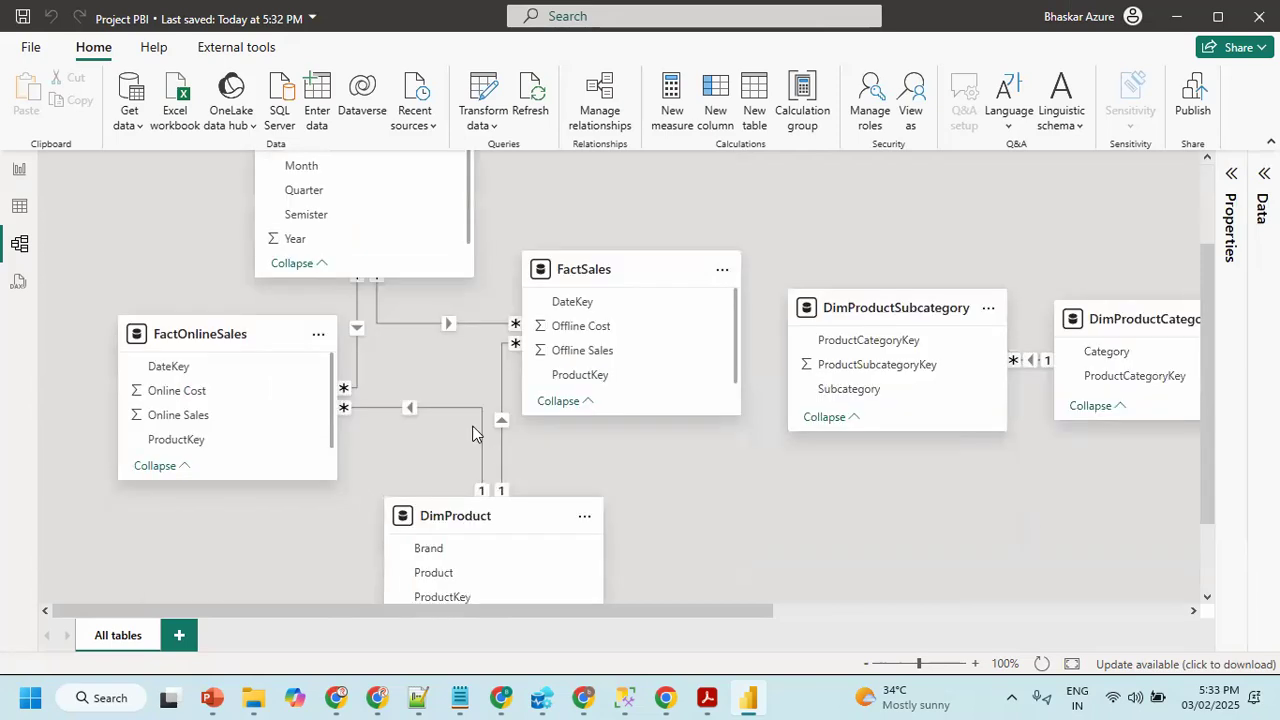
left_click(481, 417)
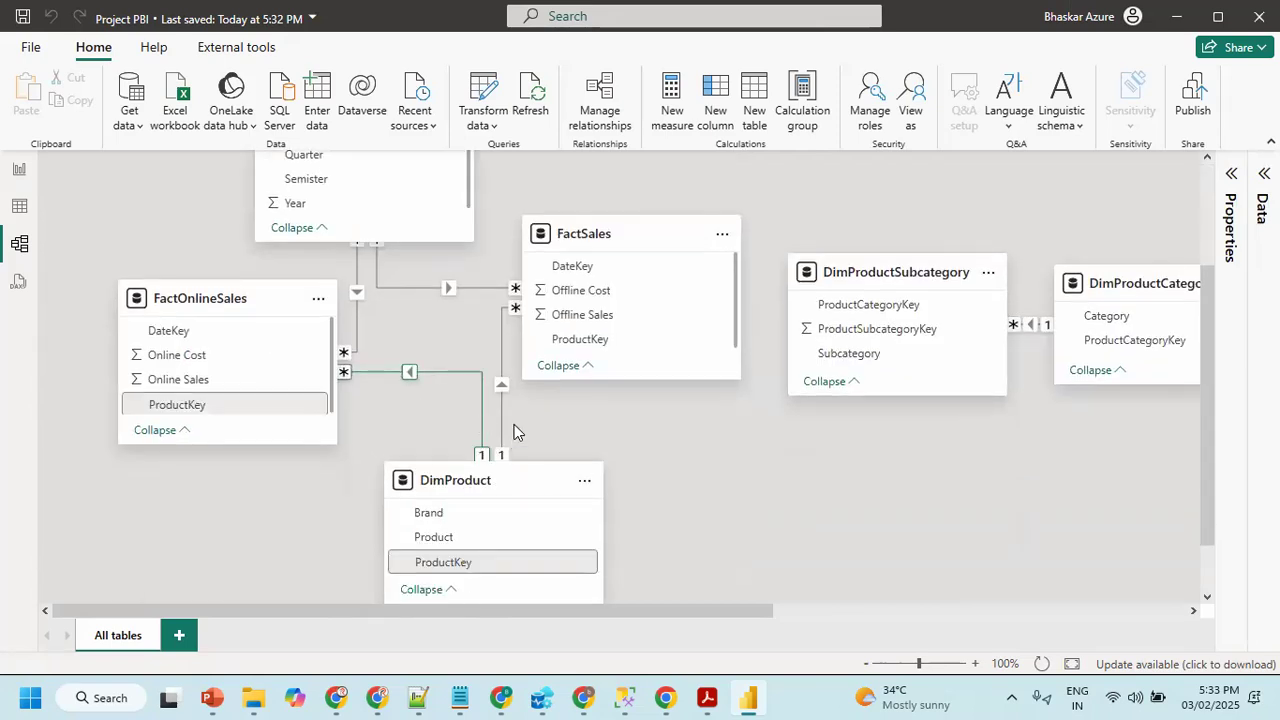
key("Delete")
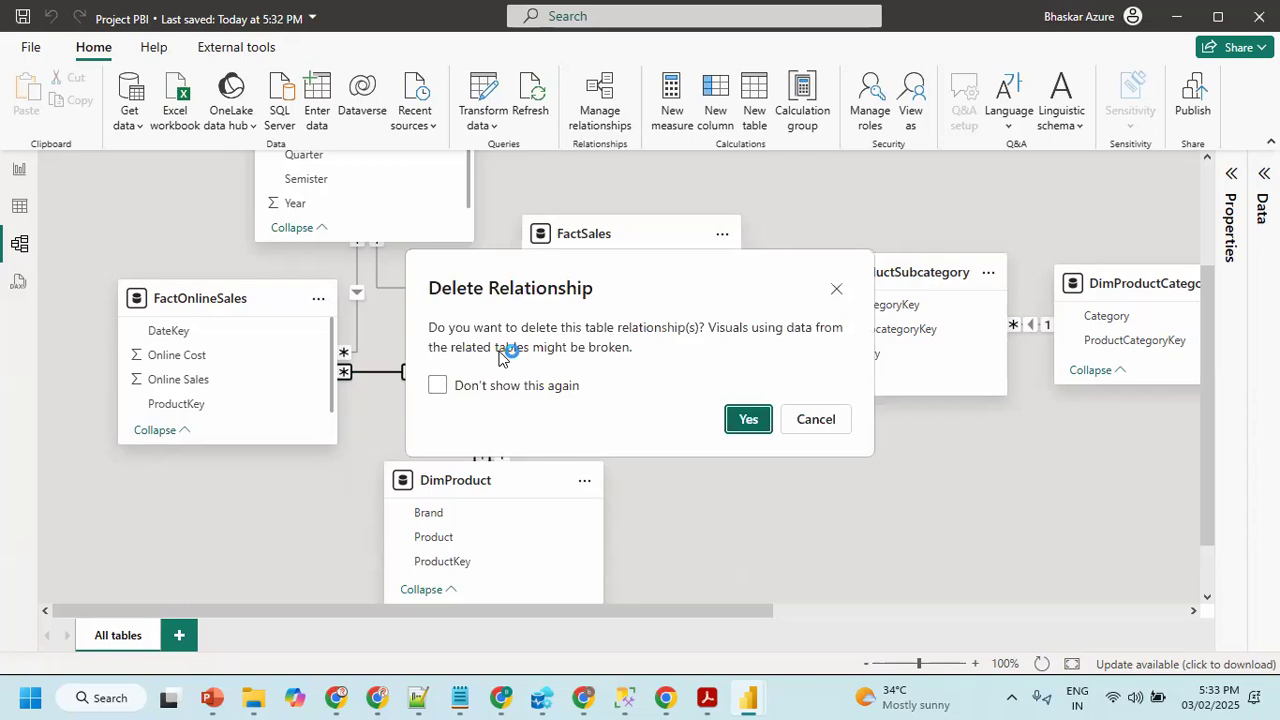
key("Return")
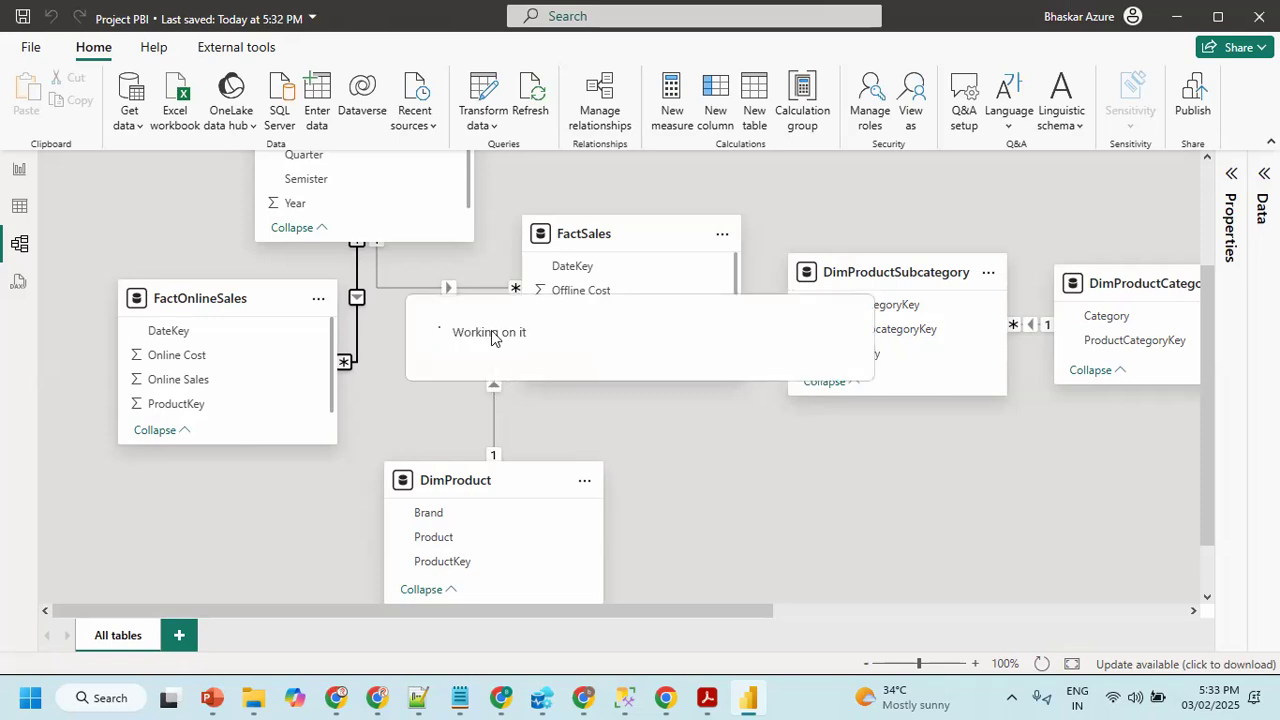
- Delete the relationships linking FactSales to DimDate and DimProduct
left_click(465, 289)
key("Delete")
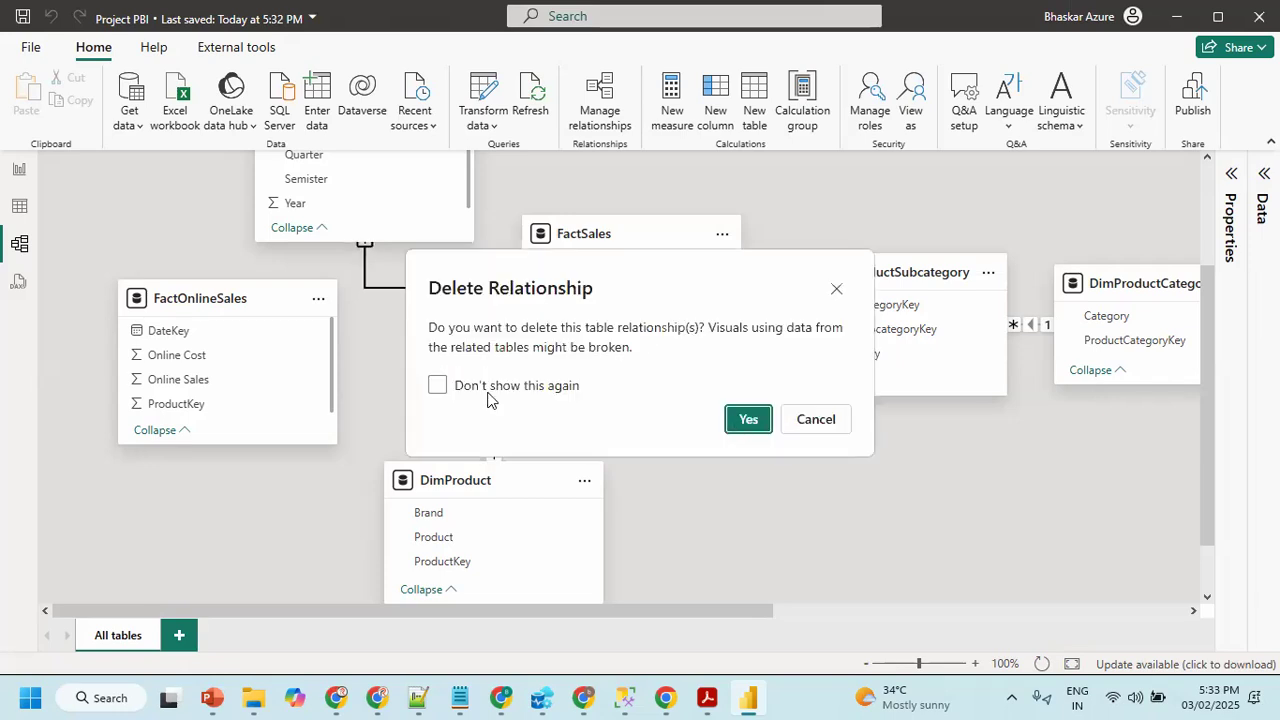
key("Return")
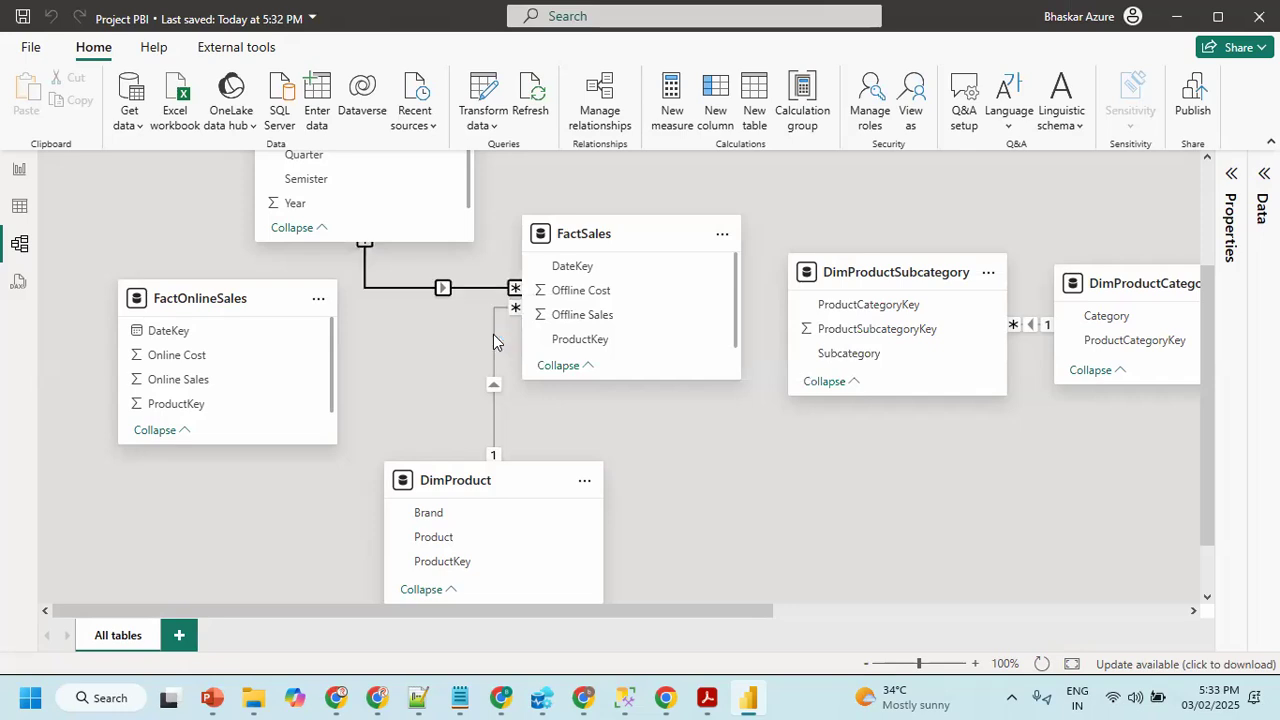
left_click(495, 412)
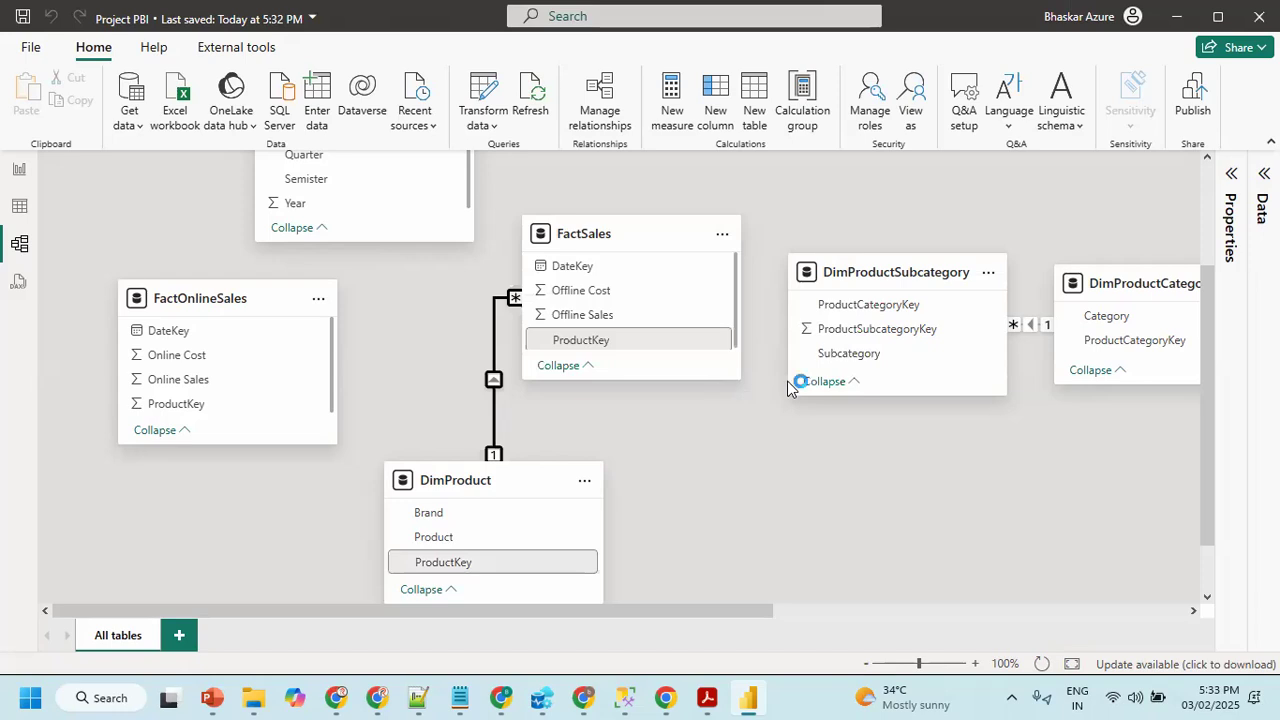
key("Delete")
left_click(855, 418)
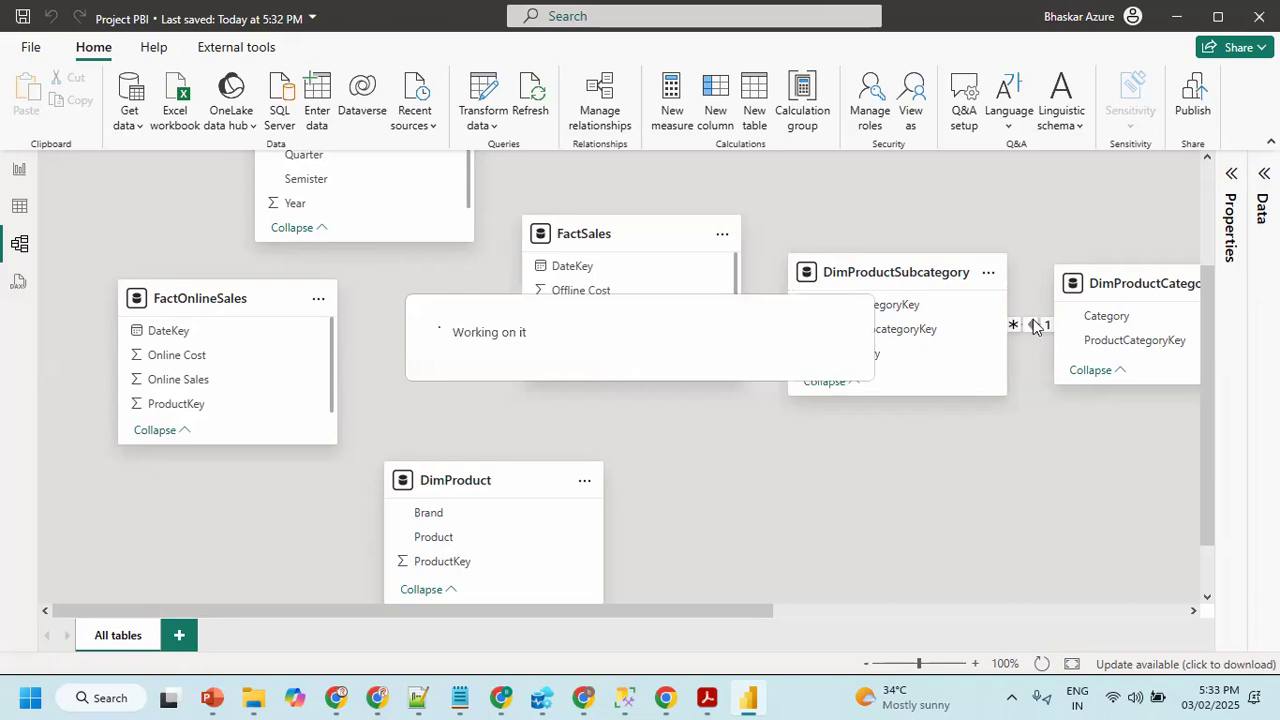
- Delete the relationship between DimProductSubcategory and DimProductCategory, and check the other tables for remaining links
left_click(1035, 332)
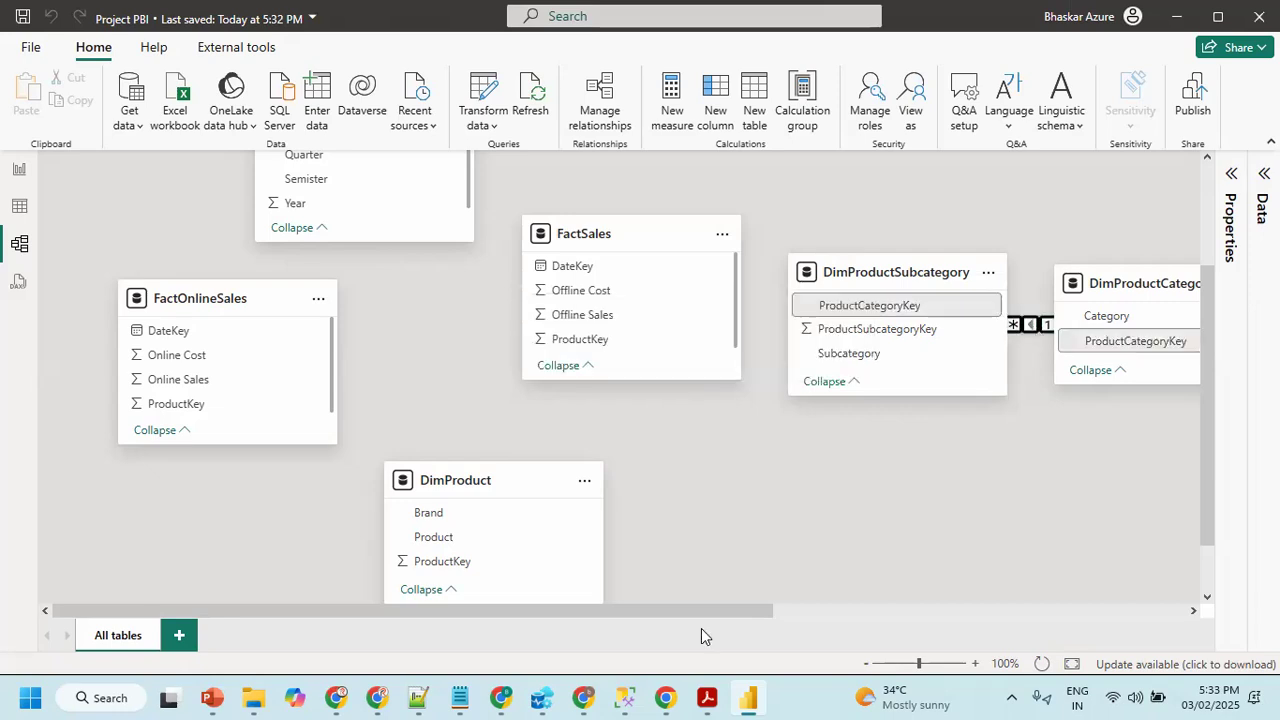
key("Delete")
key("Return")
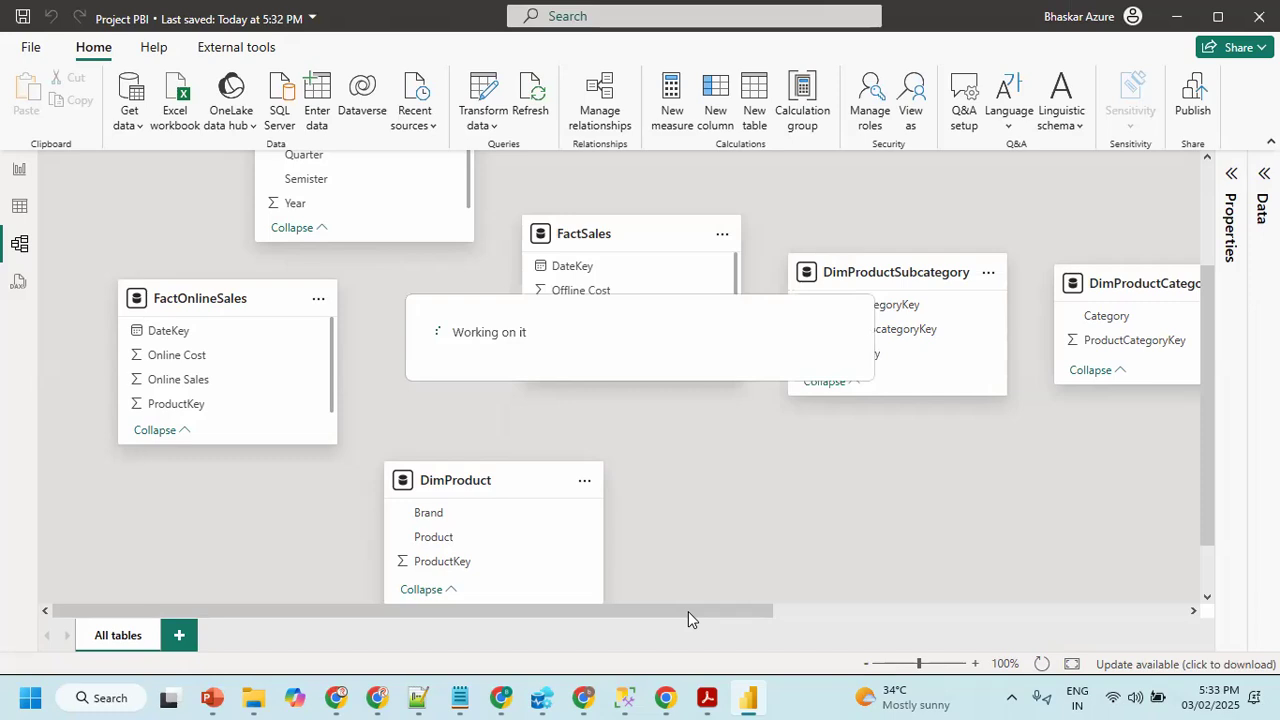
scroll(1096, 589, "right", 5)
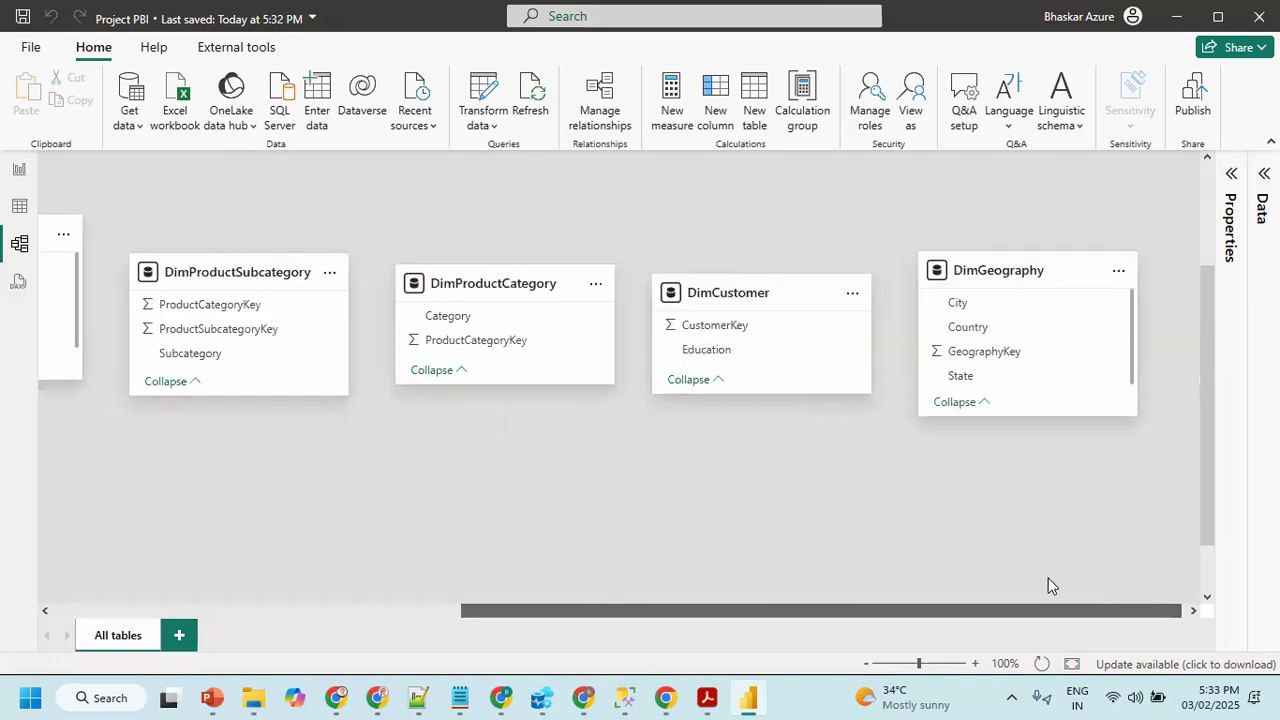
scroll(504, 592, "left", 5)
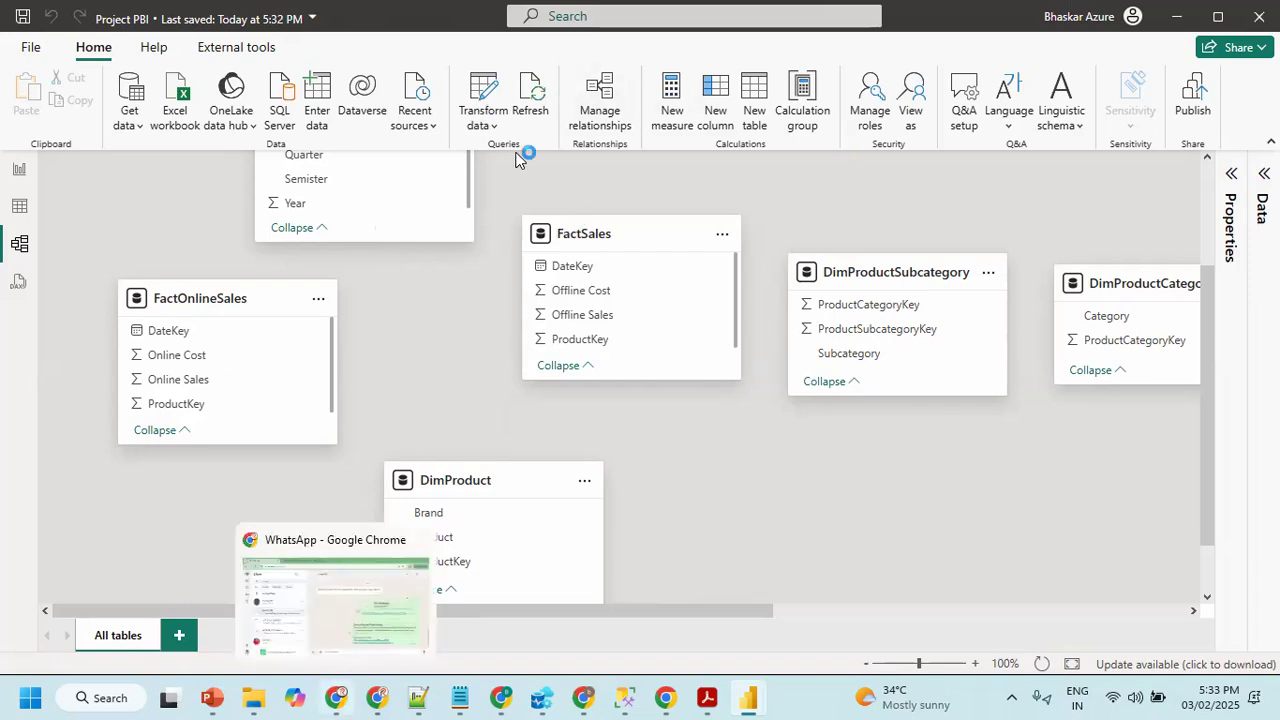
left_click(637, 90)
left_click(320, 92)
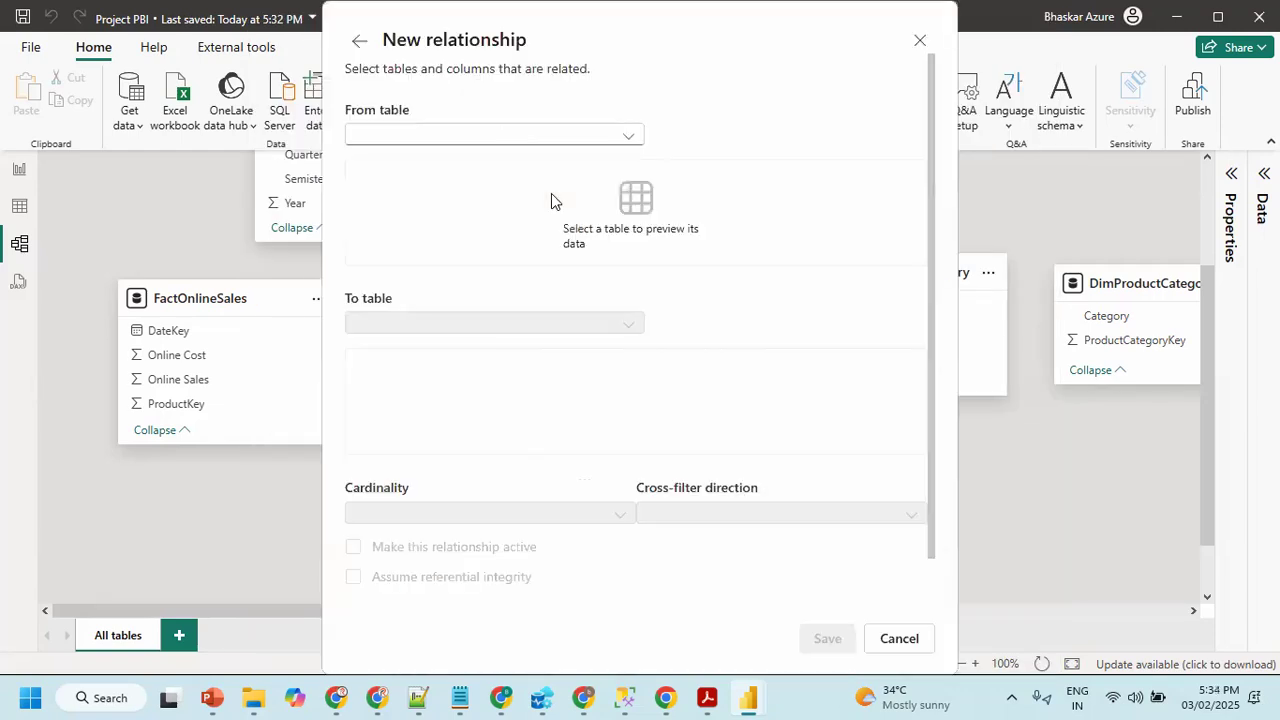
left_click(505, 134)
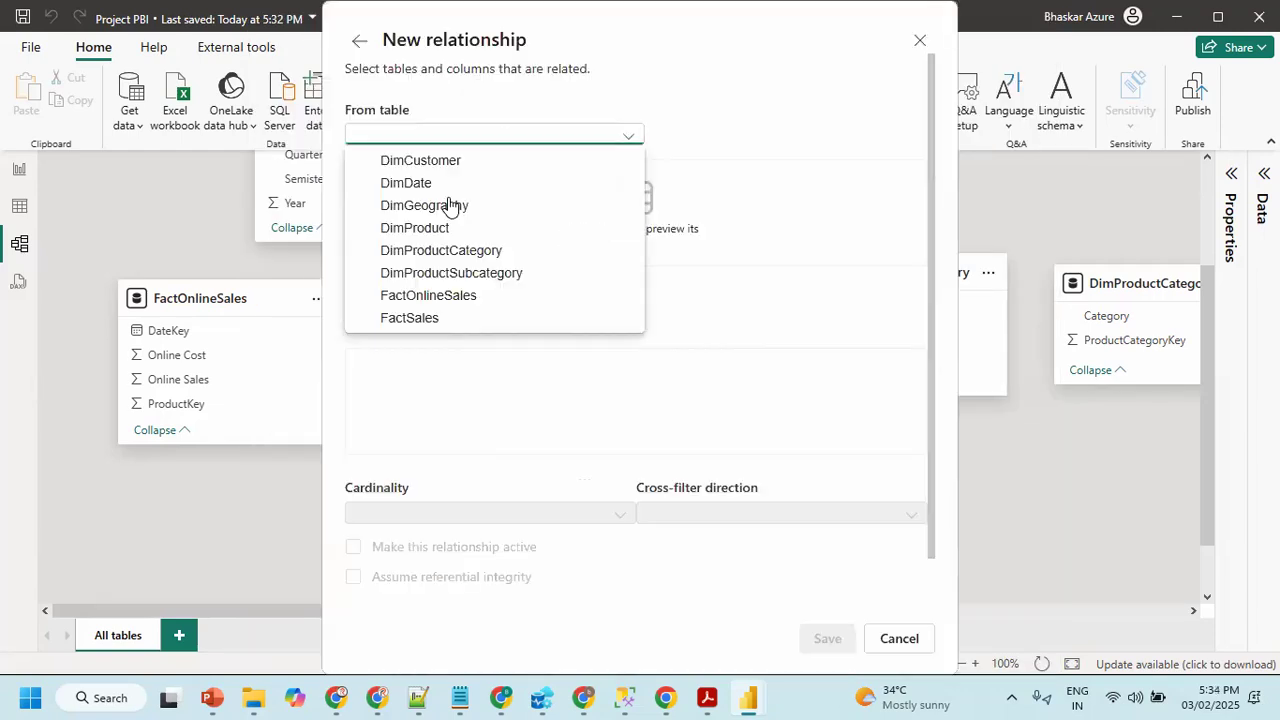
left_click(450, 296)
left_click(407, 318)
left_click(423, 340)
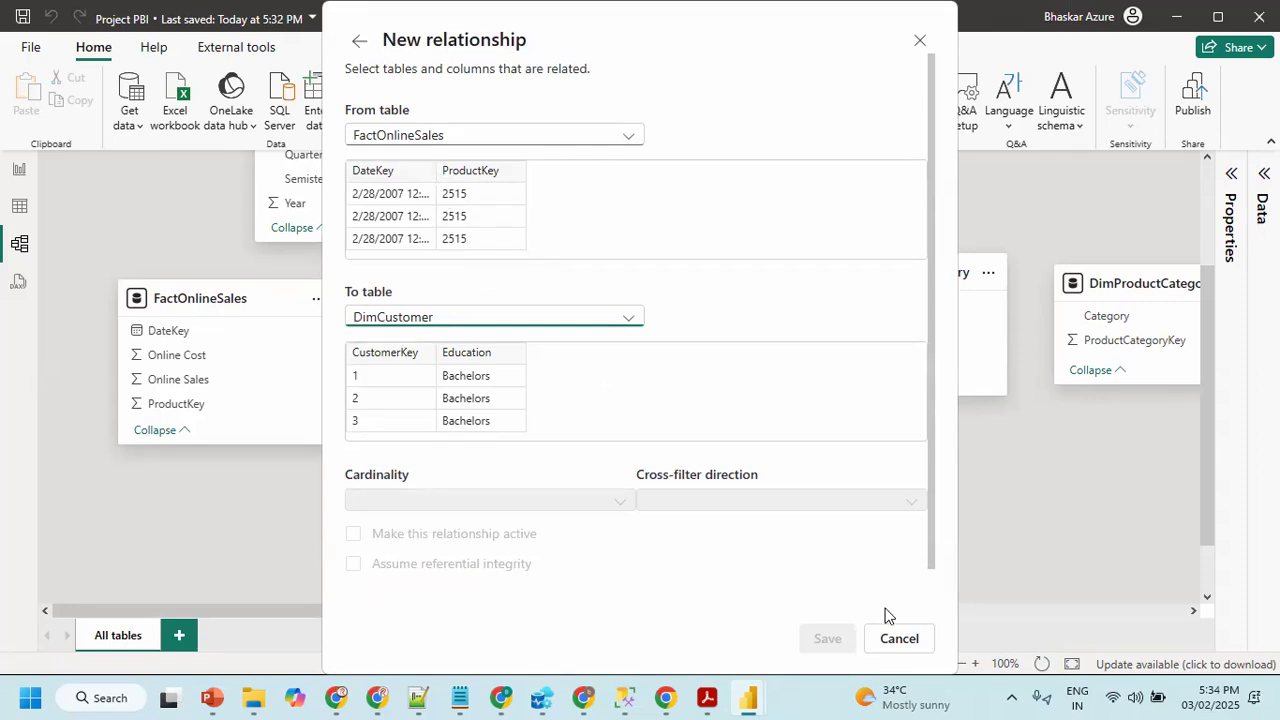
left_click(897, 640)
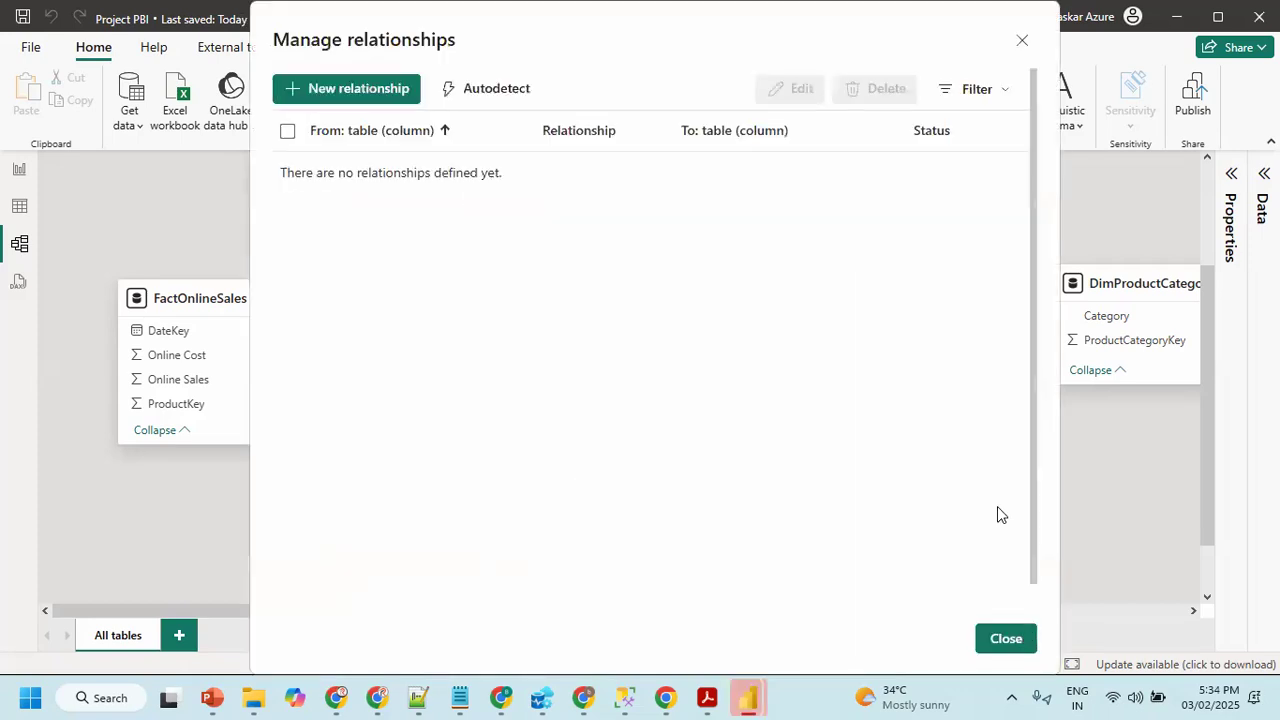
left_click(1004, 637)
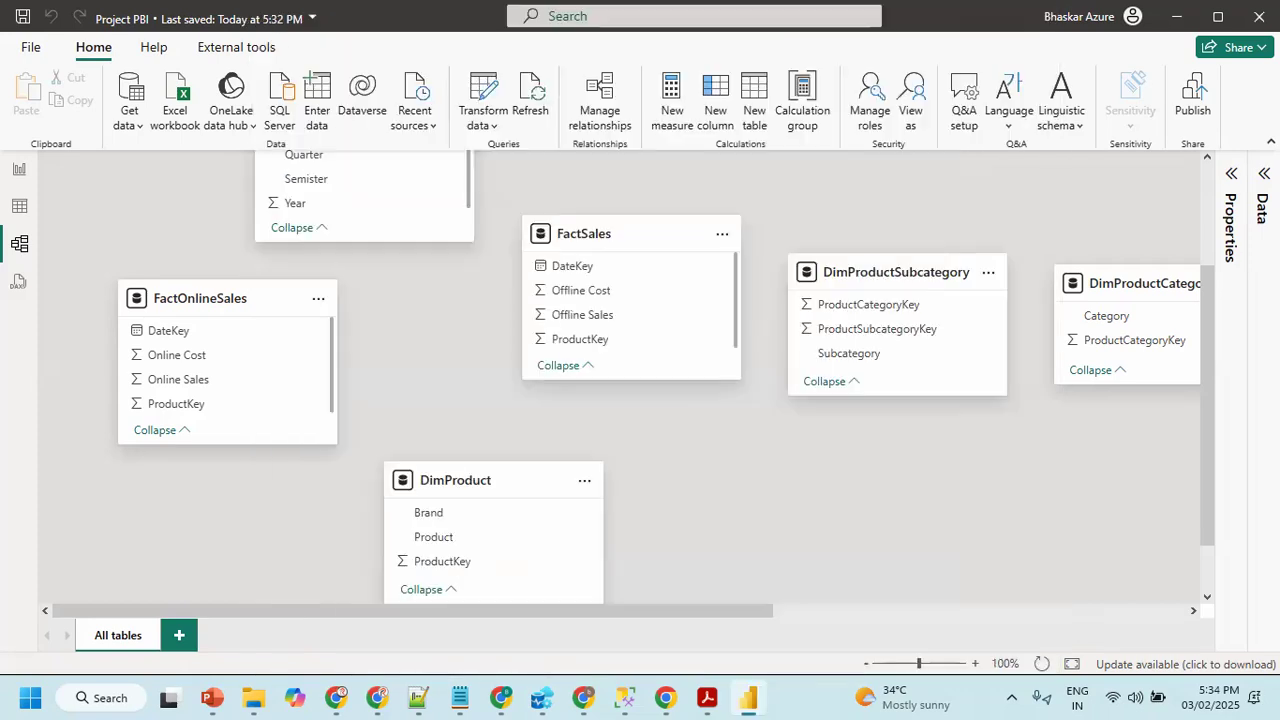
- Edit the FactOnlineSales query so its Removed Other Columns step also keeps CustomerKey, and close and apply the changes
left_click(1262, 207)
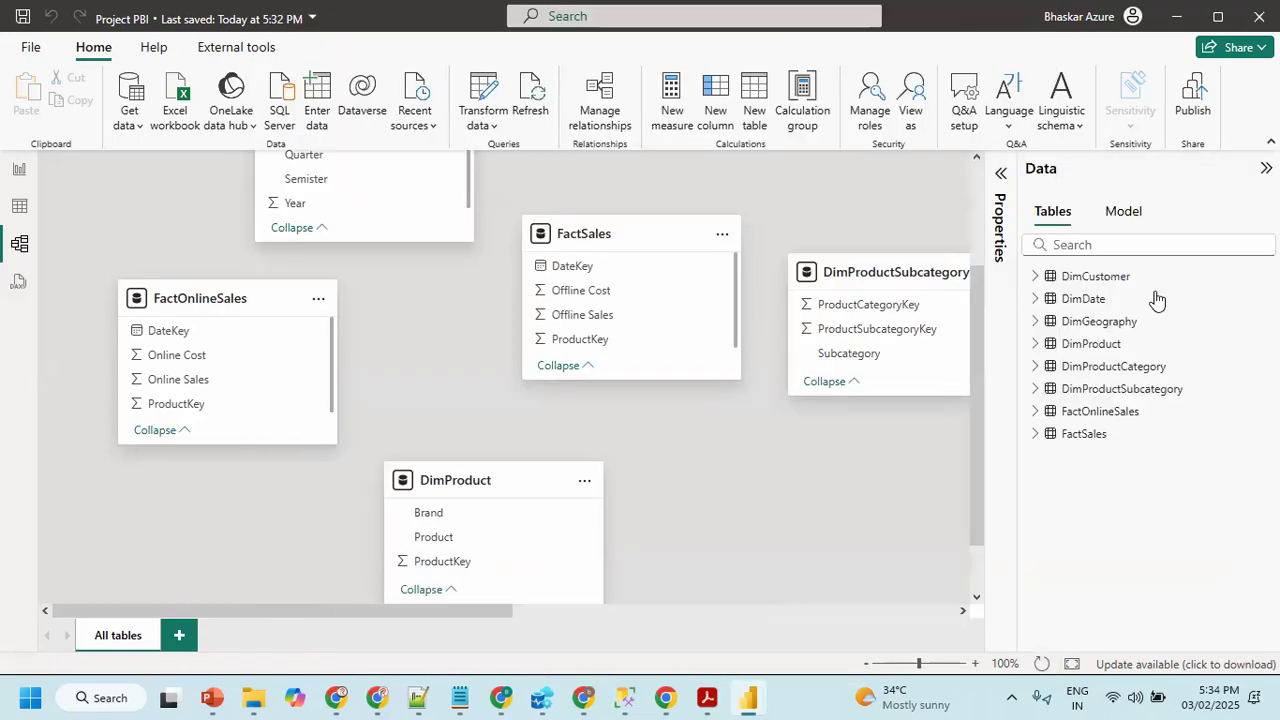
right_click(1097, 418)
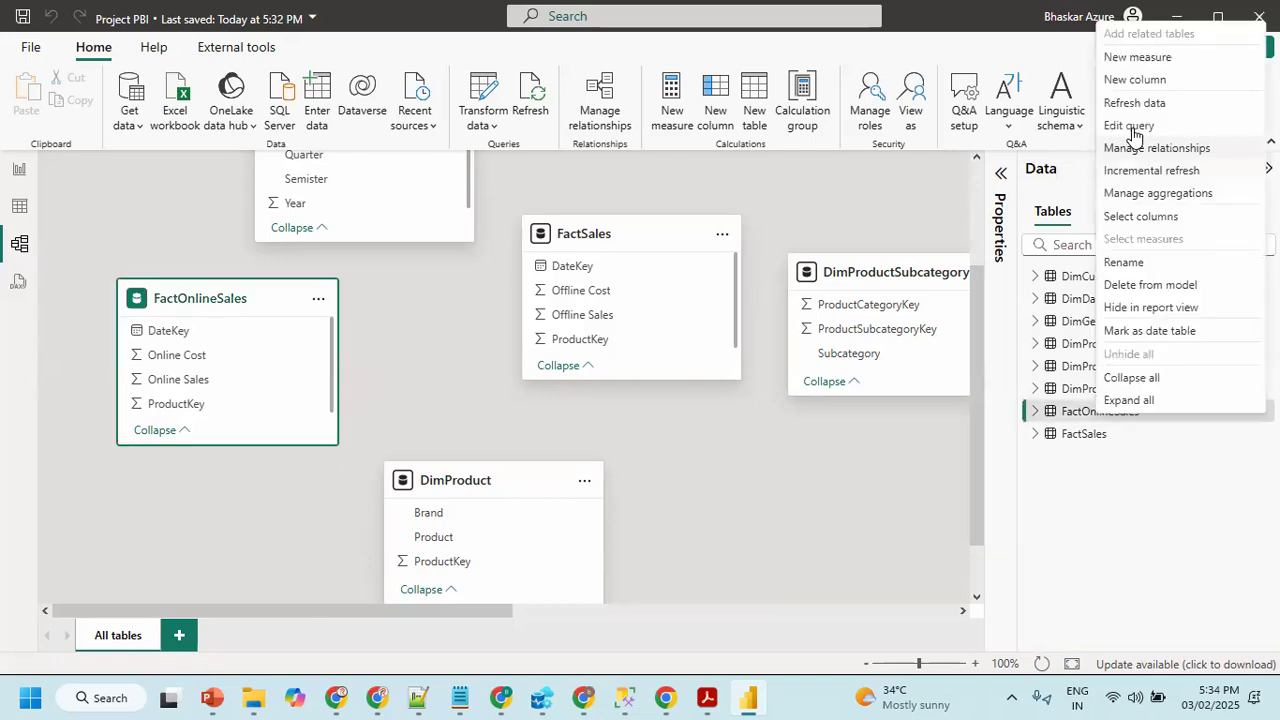
left_click(1128, 125)
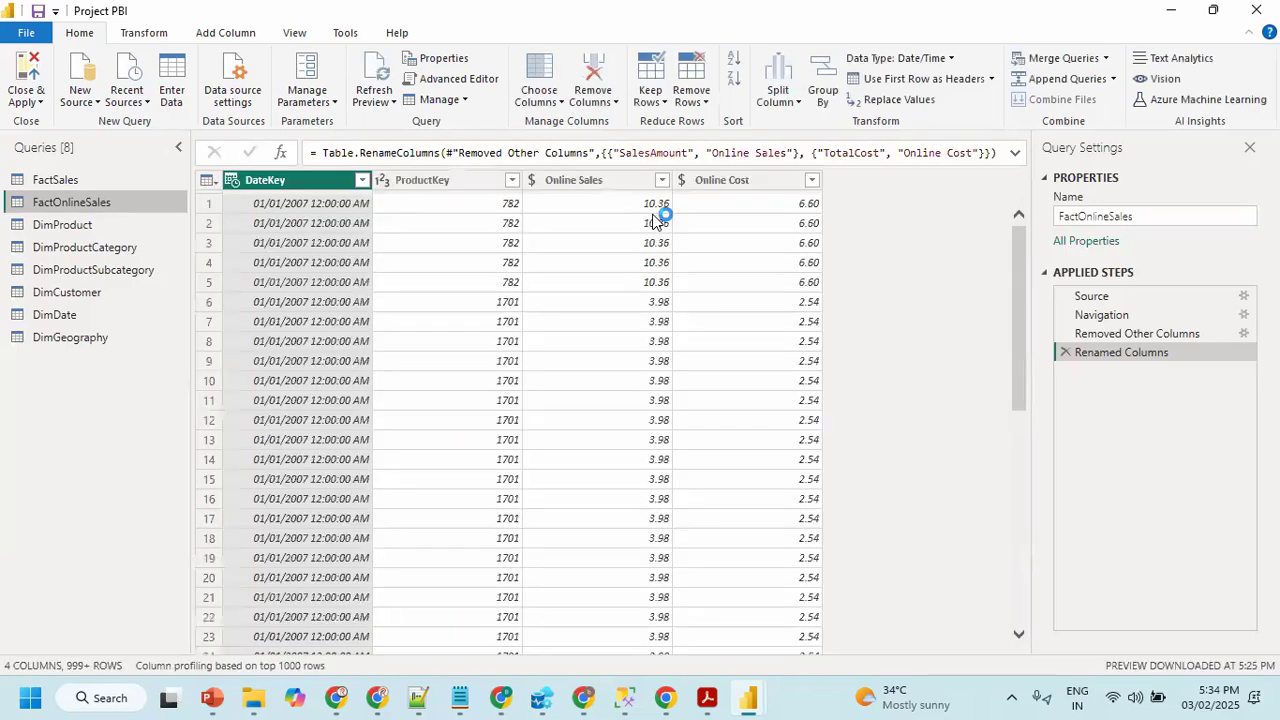
left_click(1095, 336)
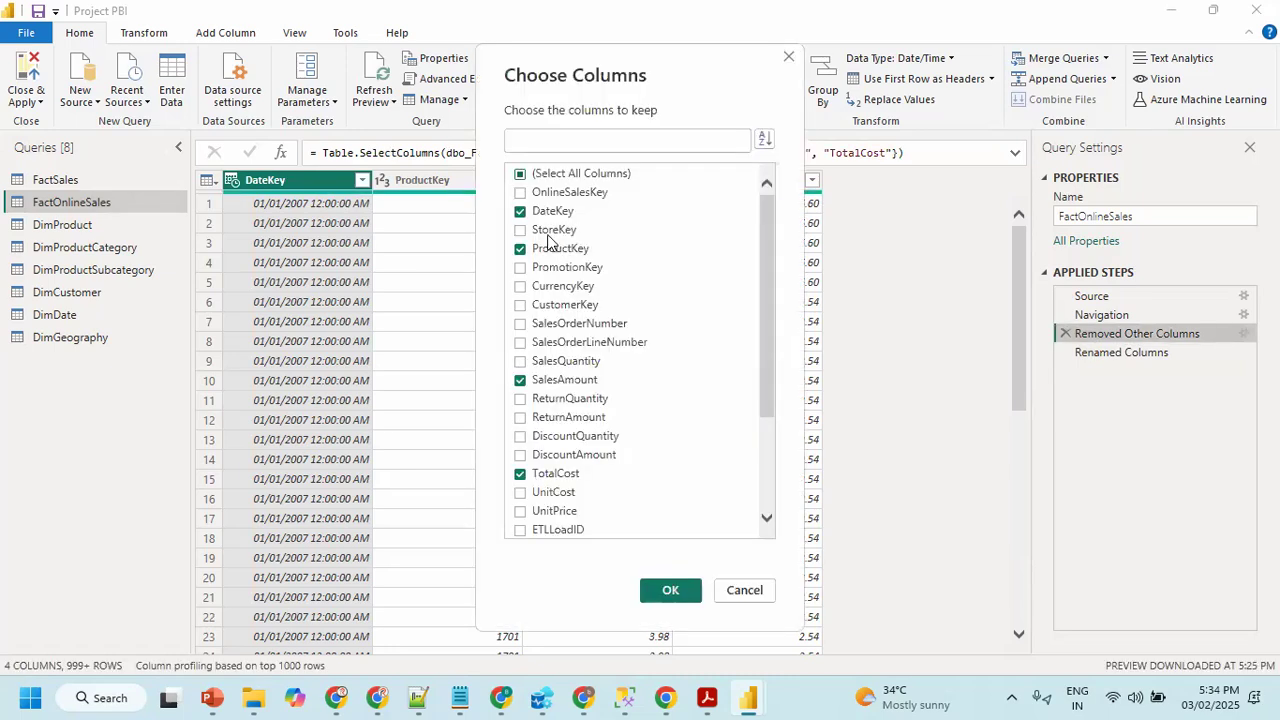
left_click(520, 304)
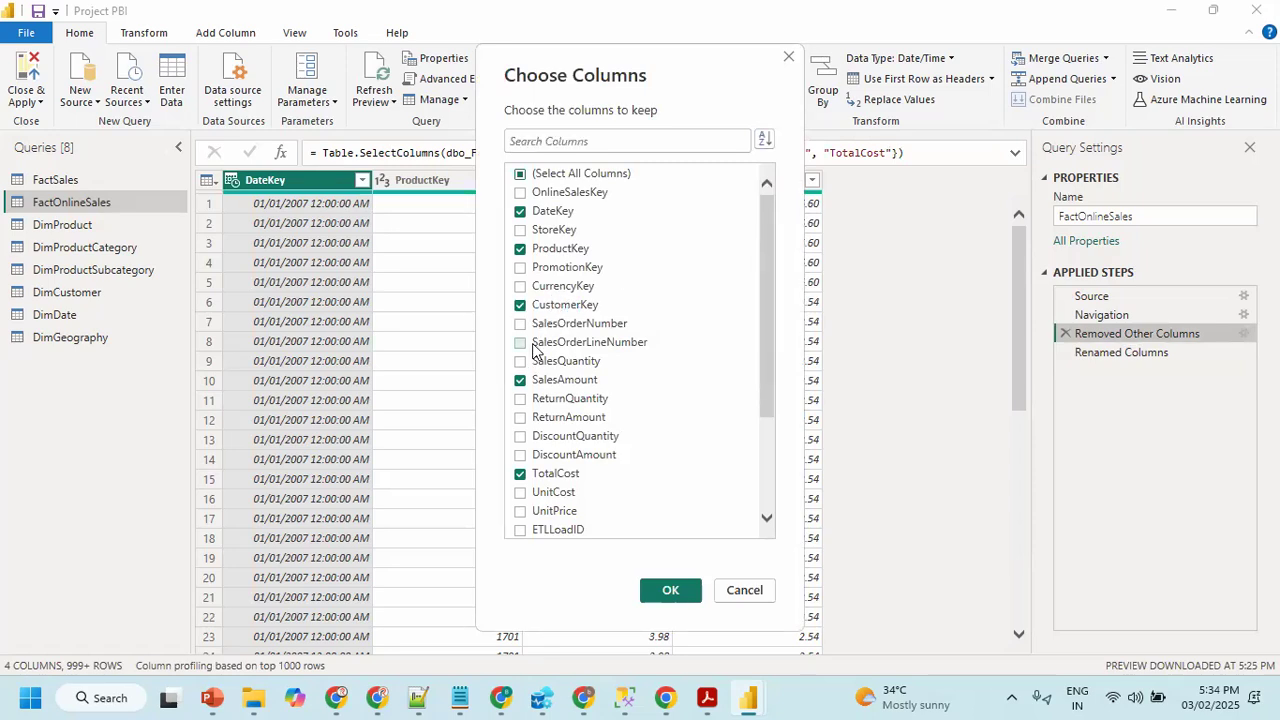
left_click(670, 590)
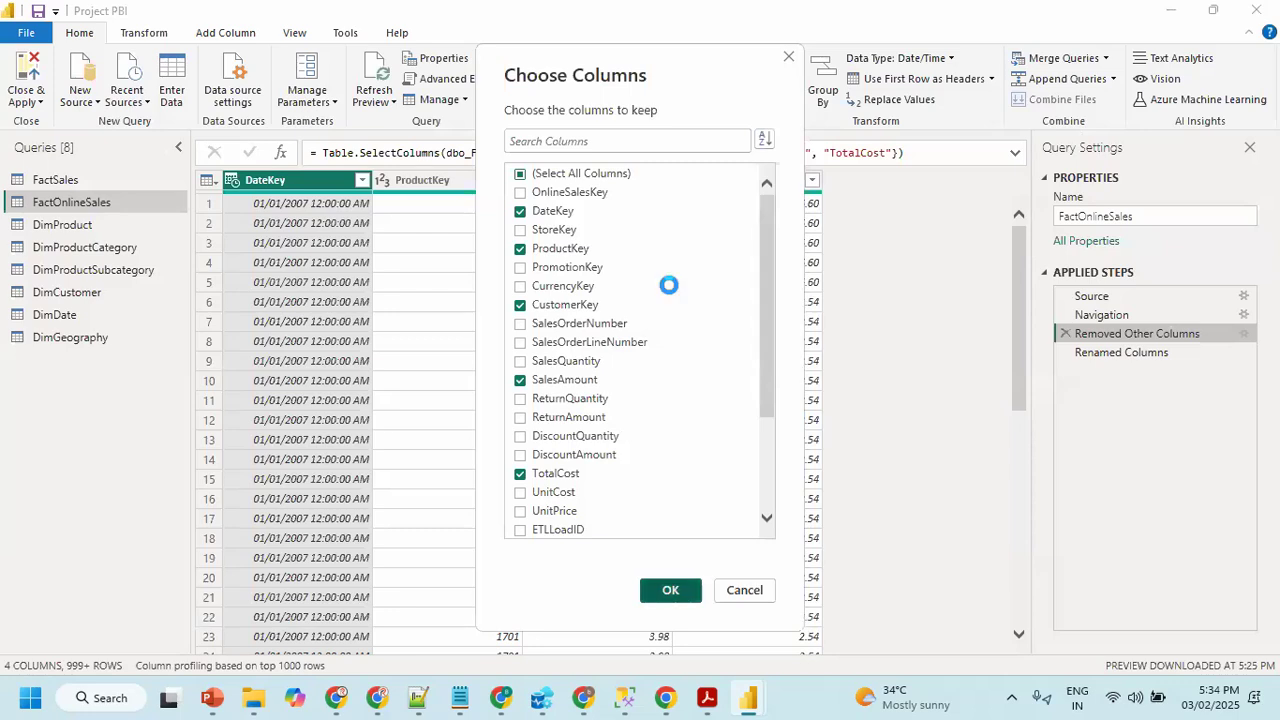
left_click(20, 75)
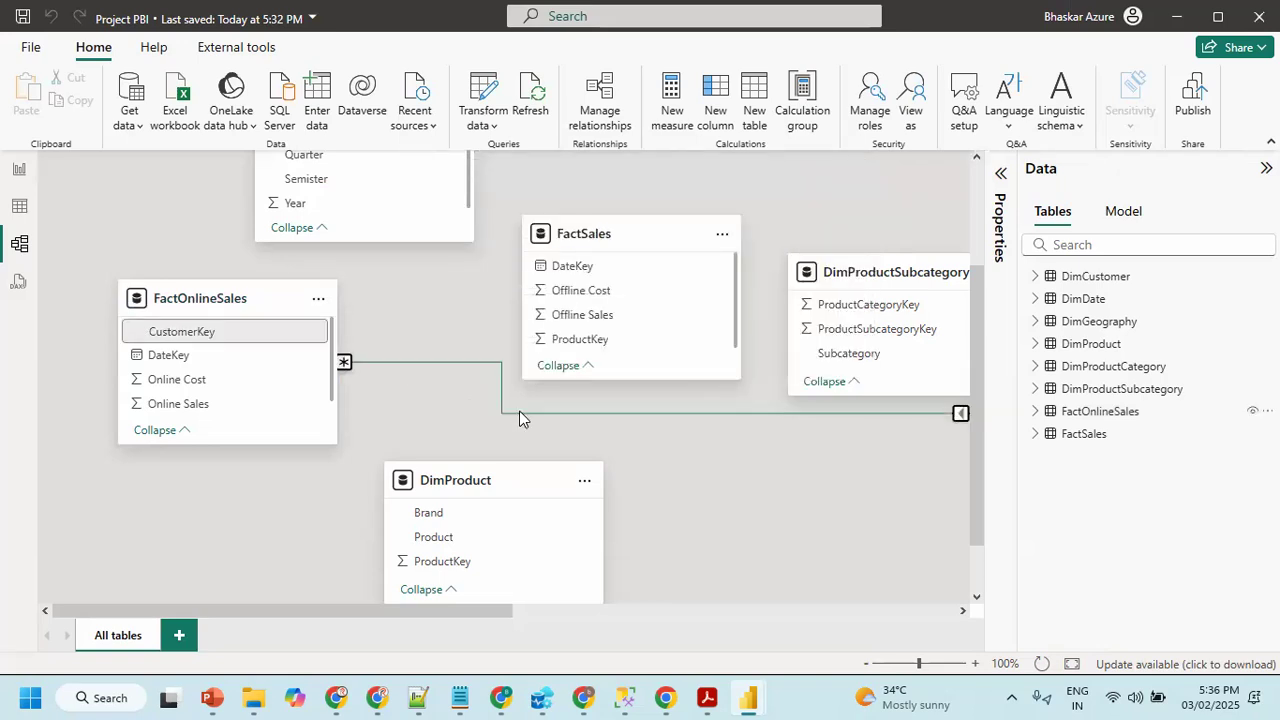
- Examine the CustomerKey relationship between FactOnlineSales and DimCustomer and its settings
scroll(615, 615, "right", 3)
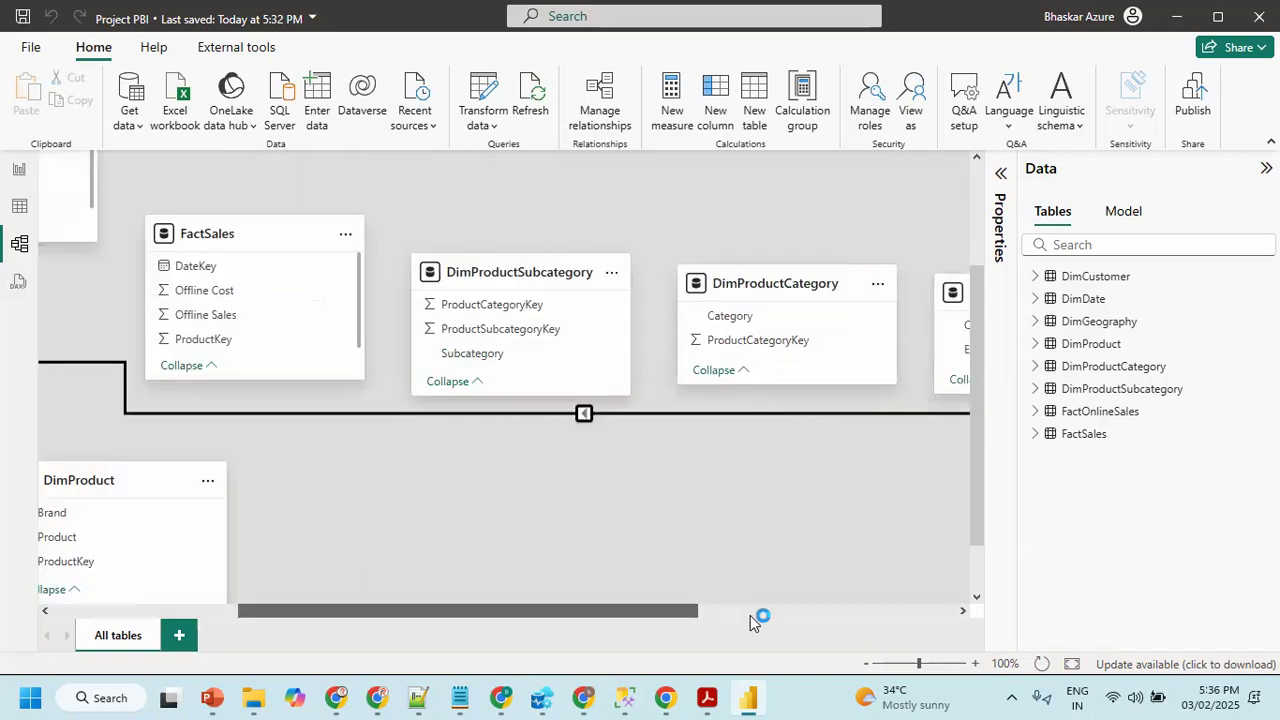
scroll(590, 495, "right", 3)
left_click(465, 413)
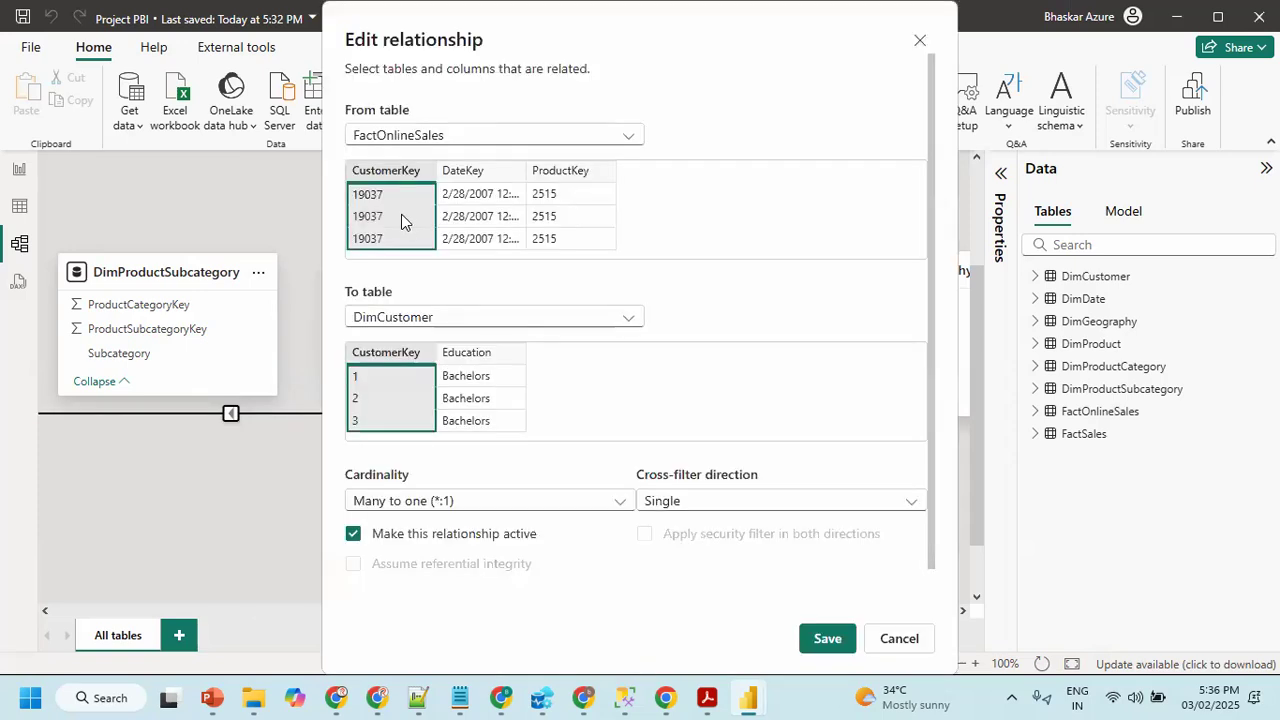
left_click(821, 621)
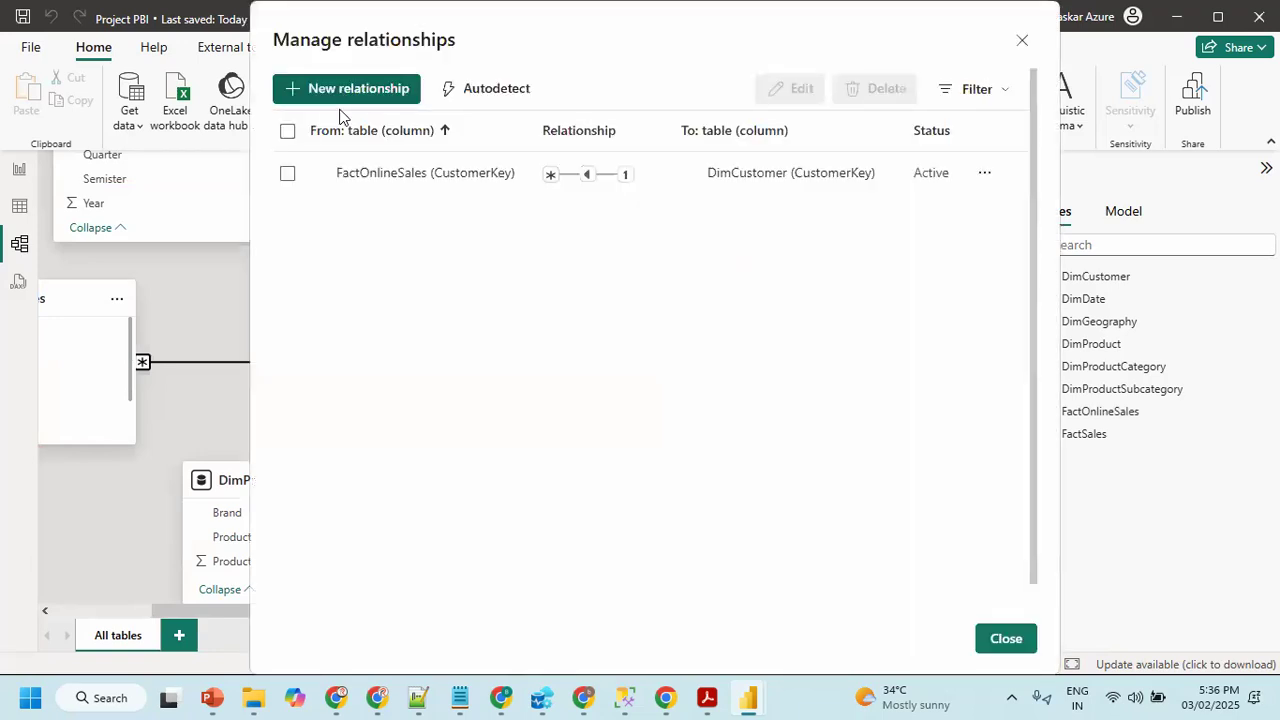
- Create a relationship from FactOnlineSales to DimDate on the DateKey columns
left_click(341, 98)
left_click(489, 137)
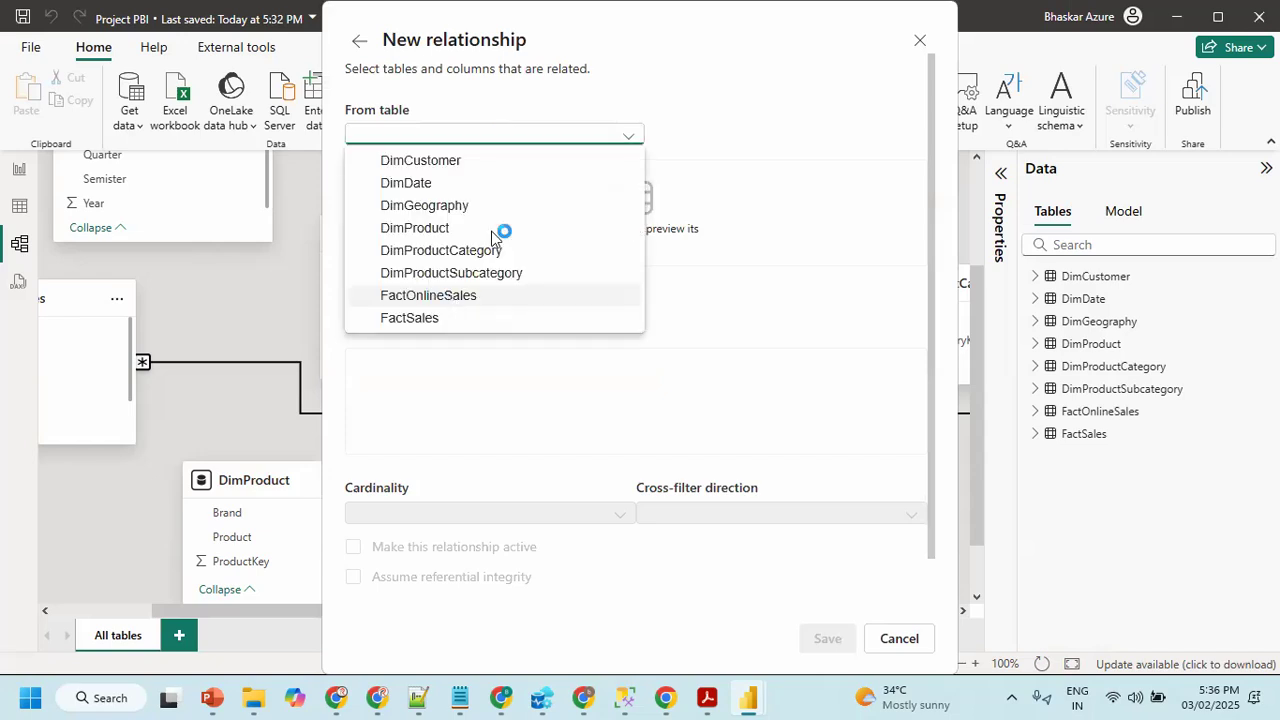
left_click(440, 295)
left_click(425, 318)
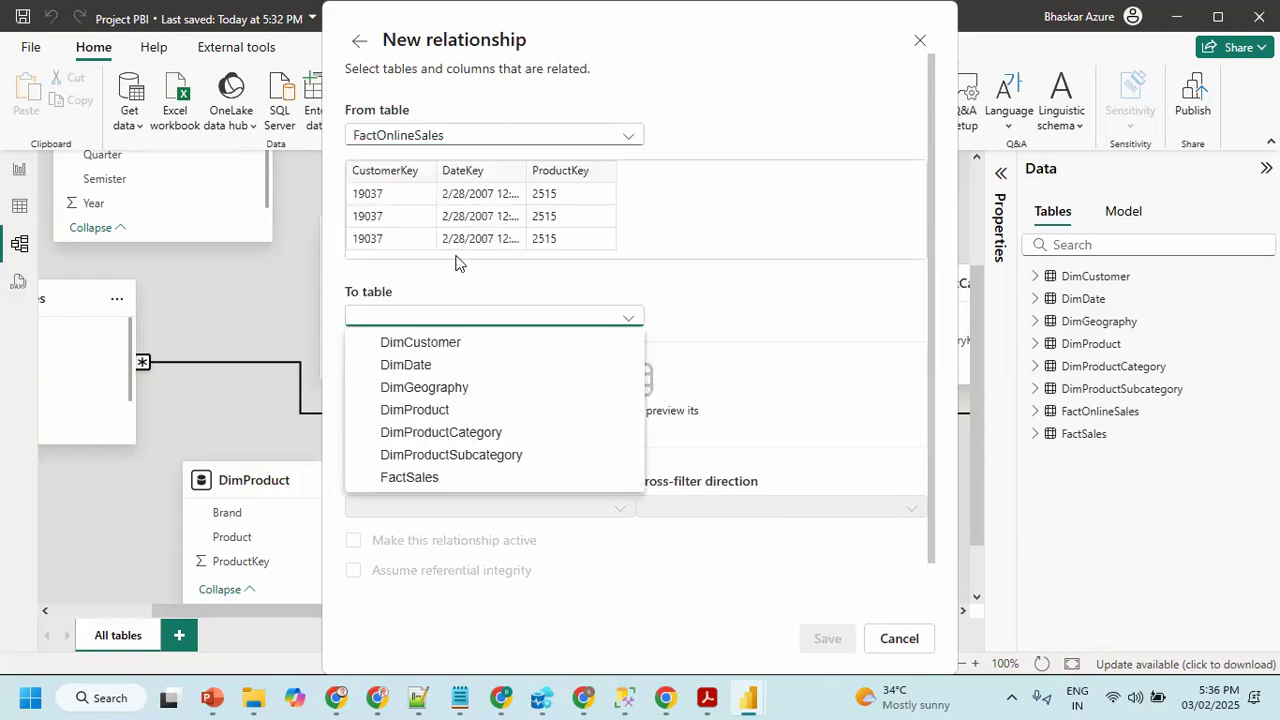
left_click(405, 364)
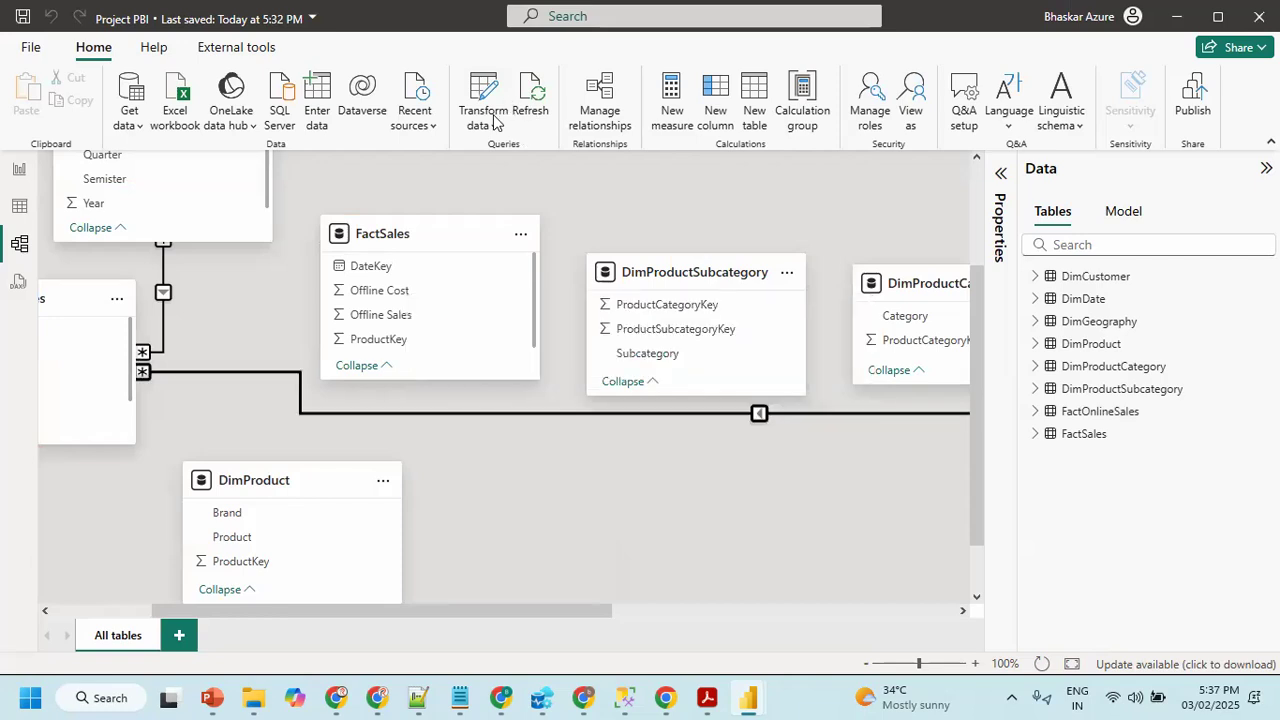
- Create an active many-to-one relationship from FactOnlineSales to DimProduct on ProductKey with single cross-filter direction
left_click(602, 108)
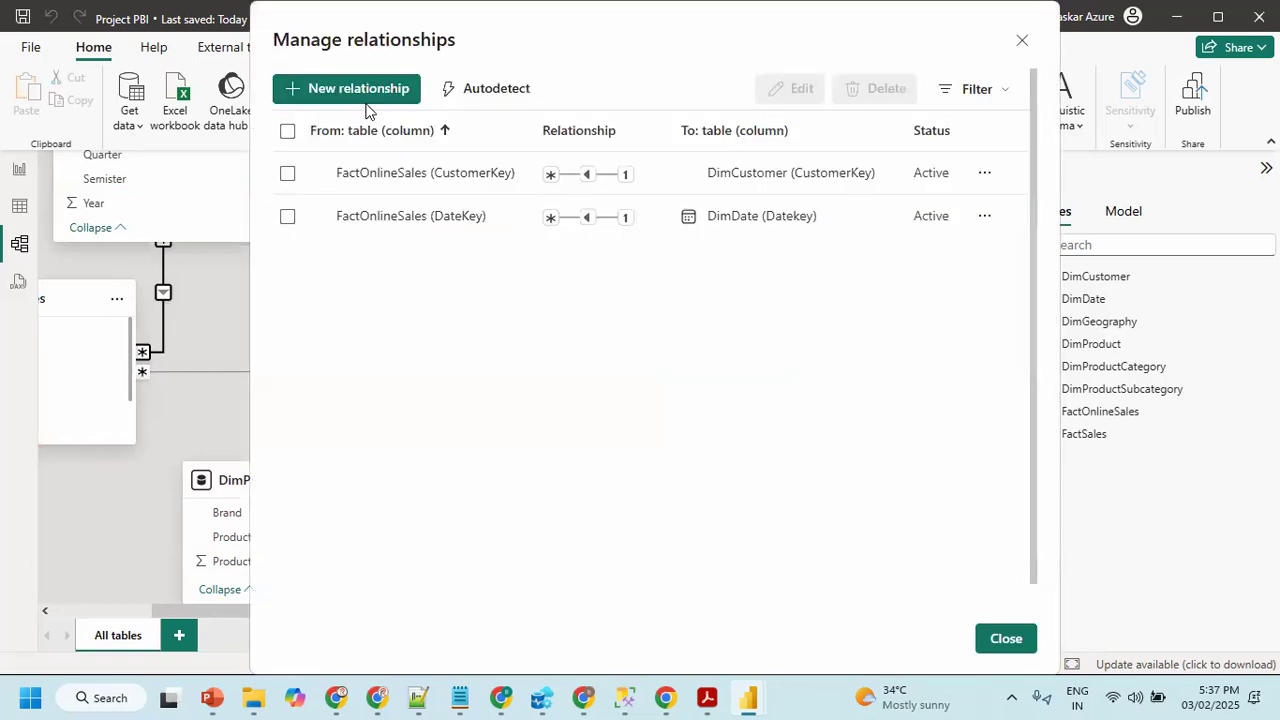
left_click(366, 92)
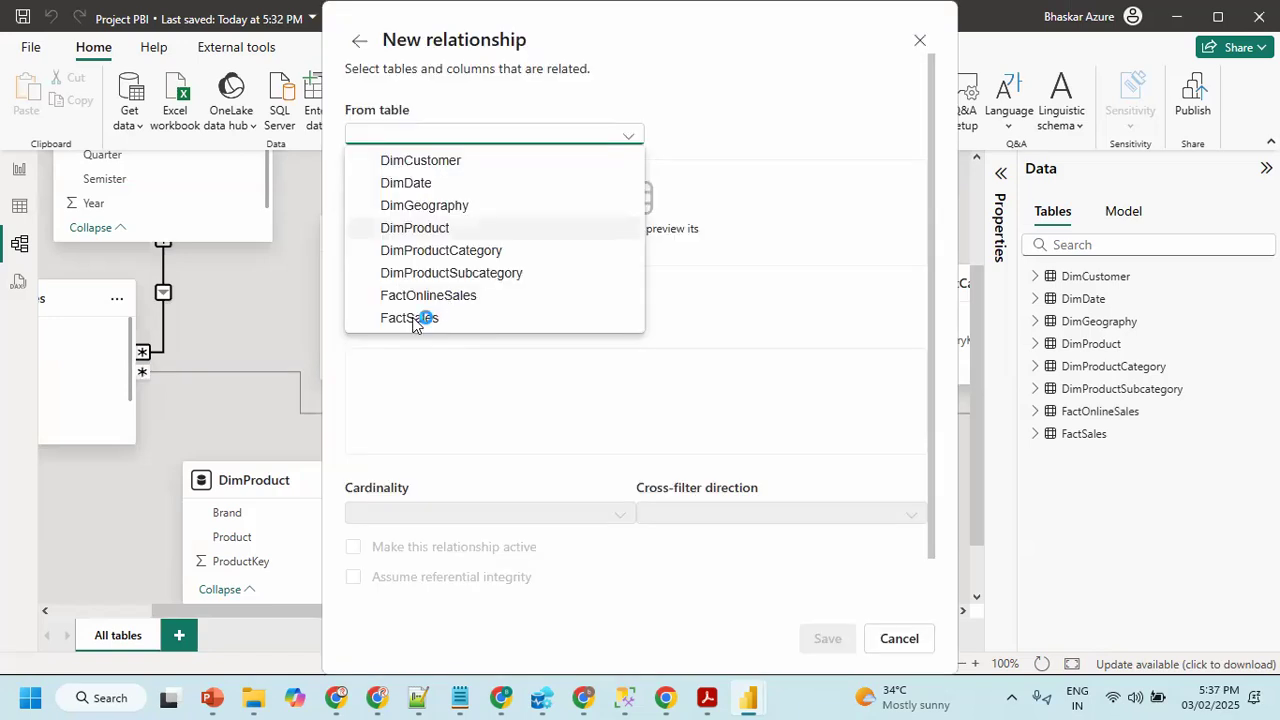
left_click(408, 296)
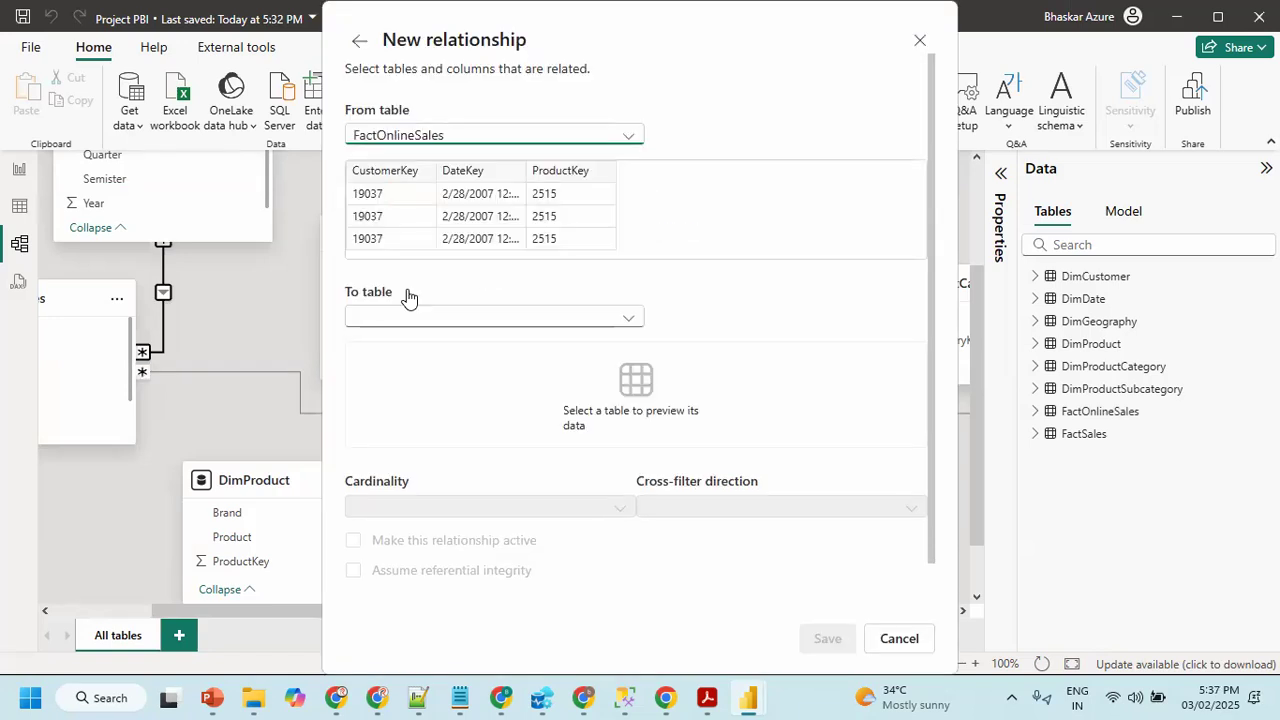
left_click(408, 308)
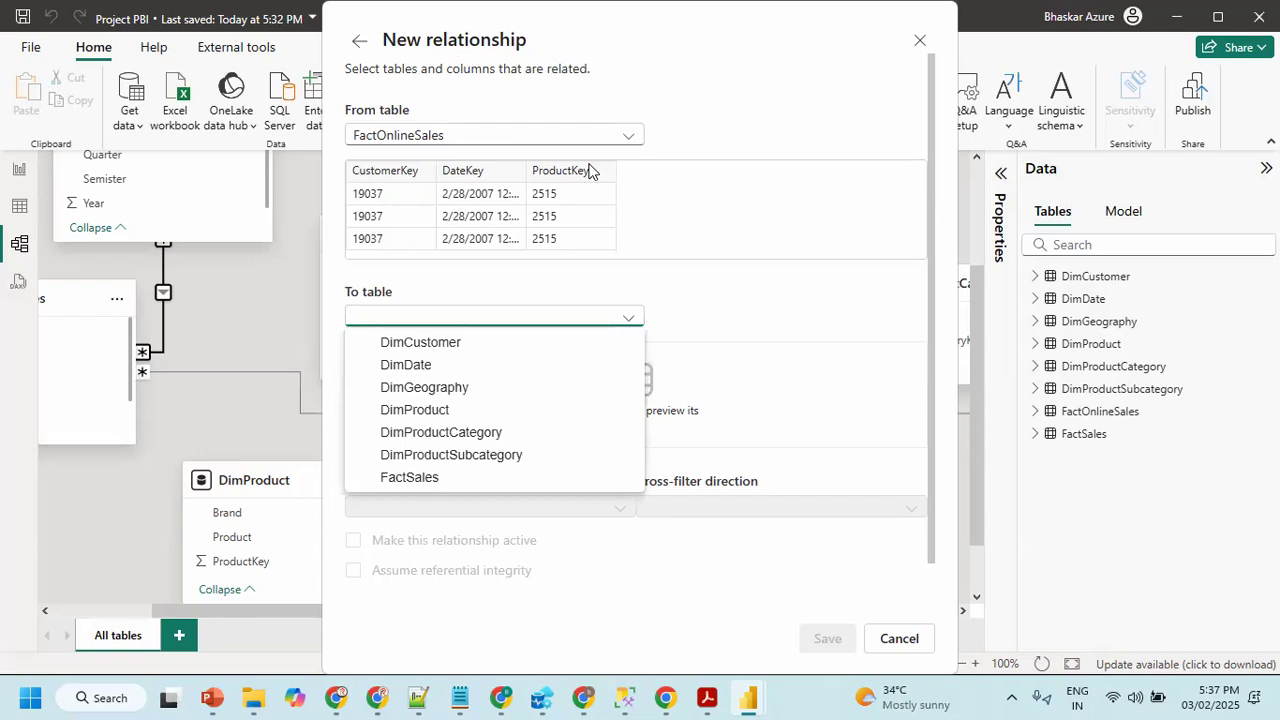
left_click(422, 414)
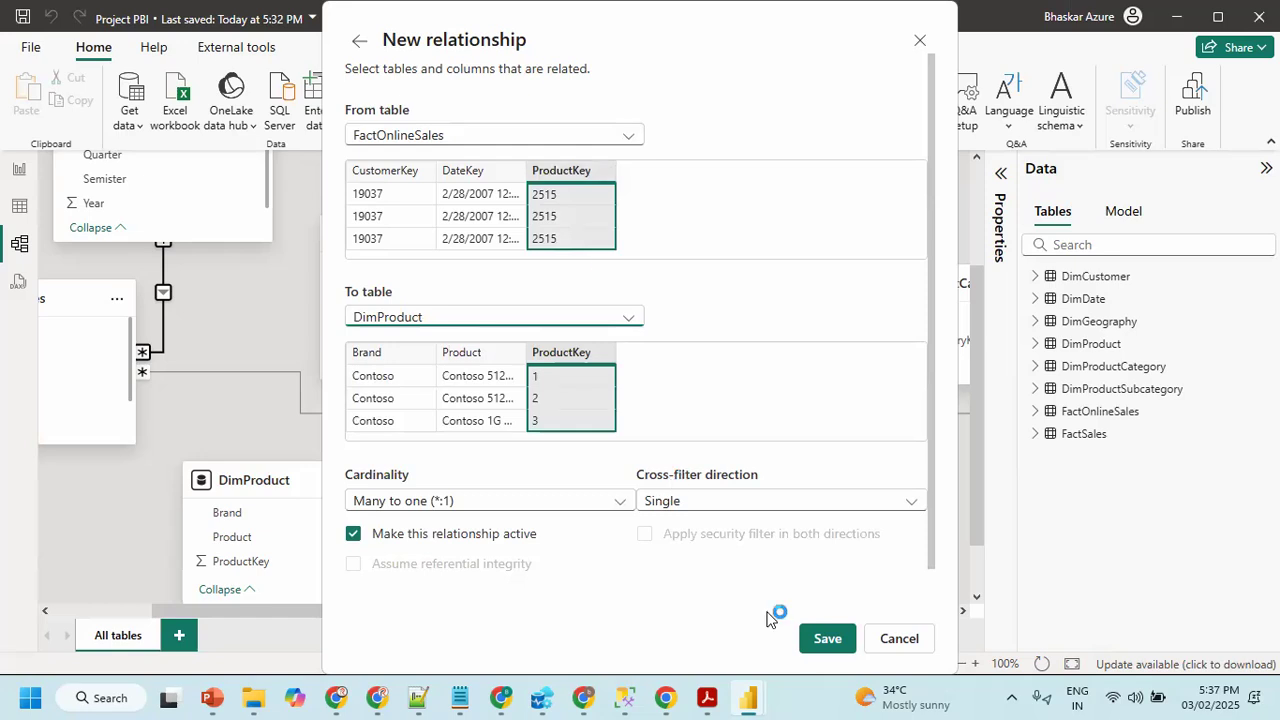
left_click(809, 646)
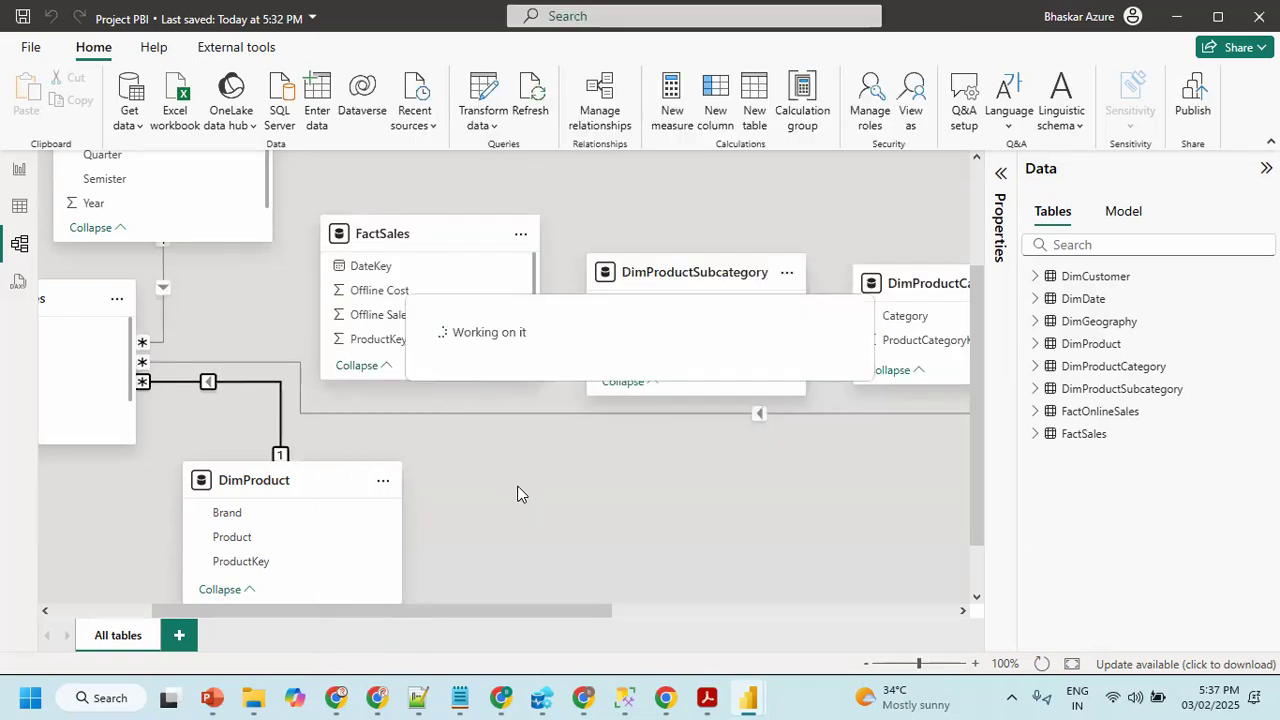
- Create an active many-to-one relationship from FactSales to DimDate on the DateKey columns
left_click(491, 577)
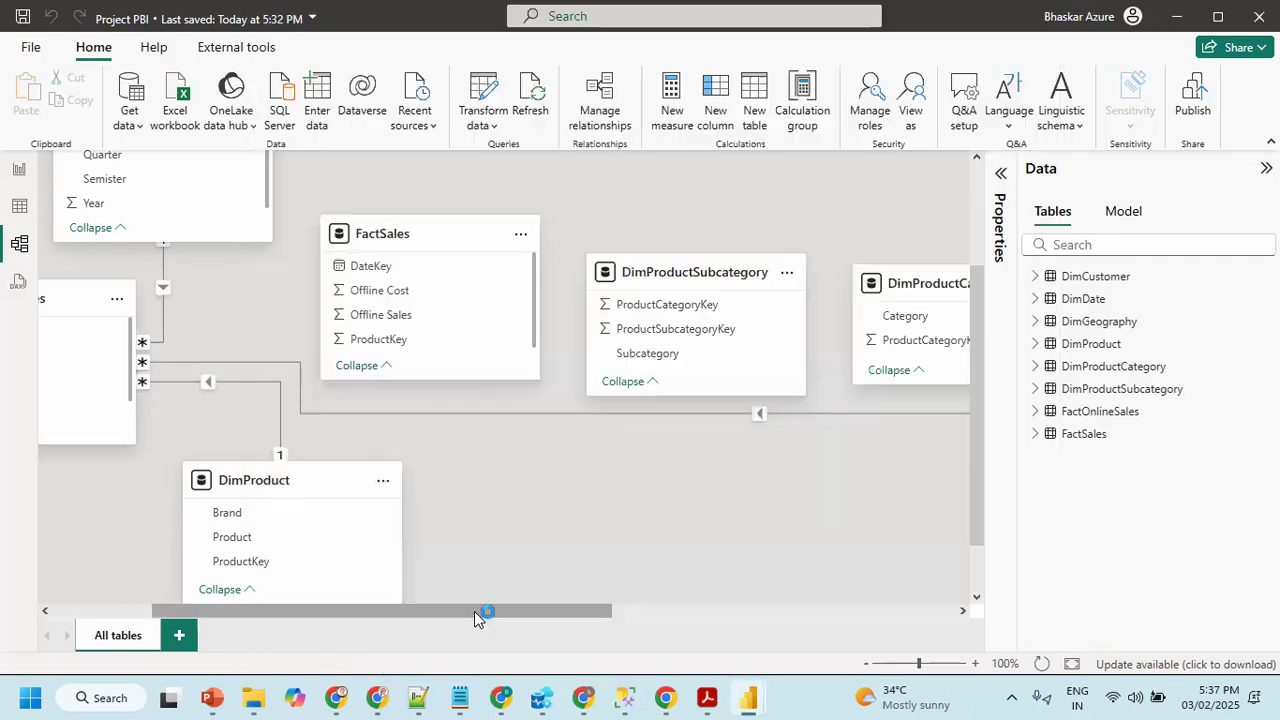
left_click_drag(474, 611, 349, 611)
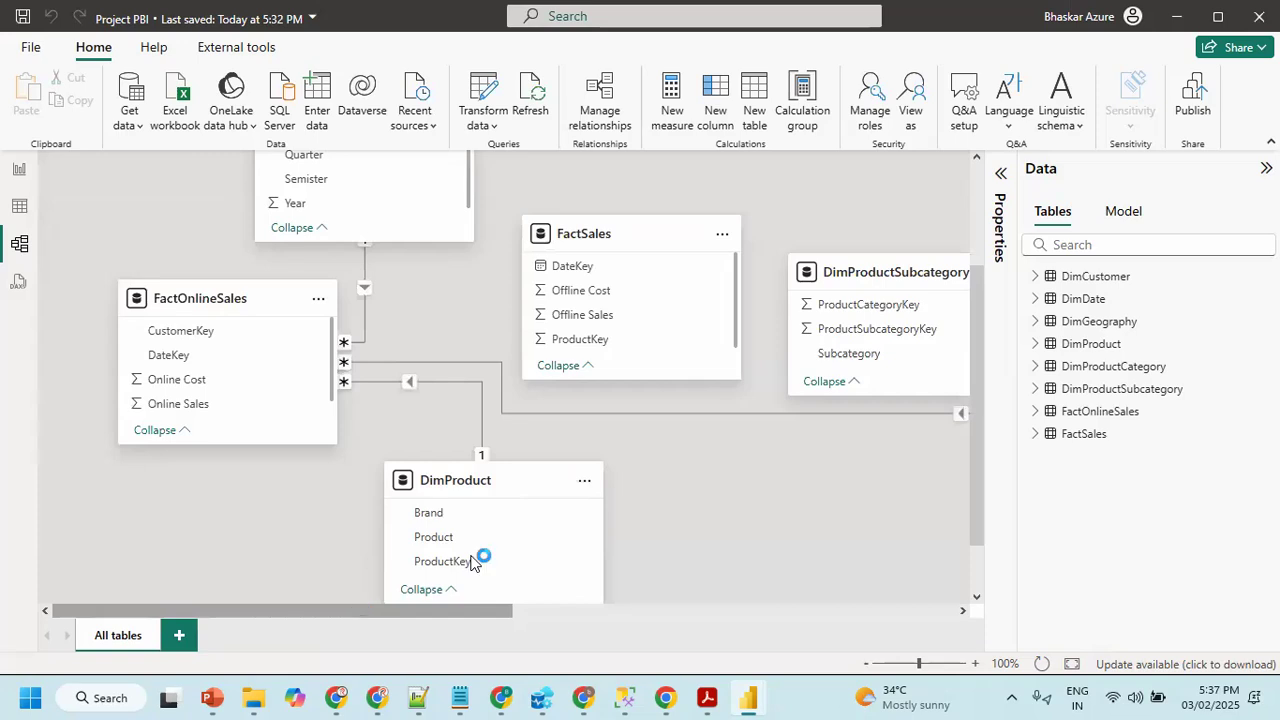
left_click(615, 231)
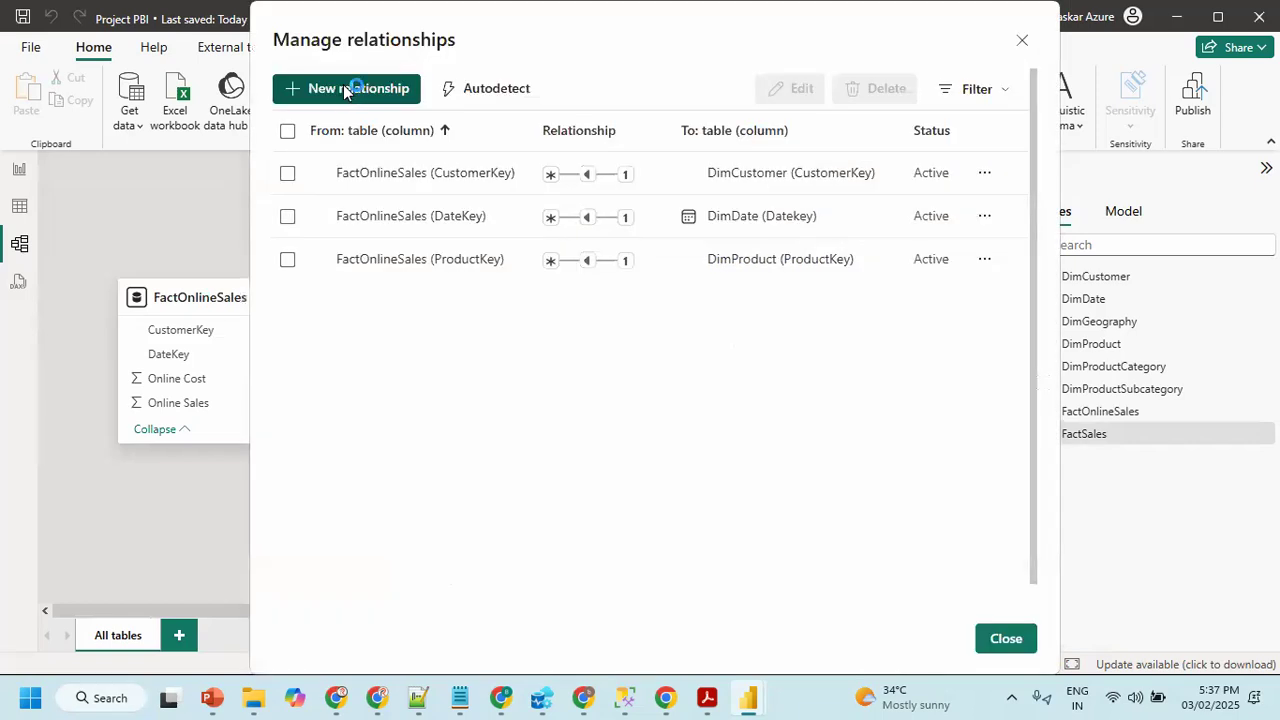
left_click(346, 92)
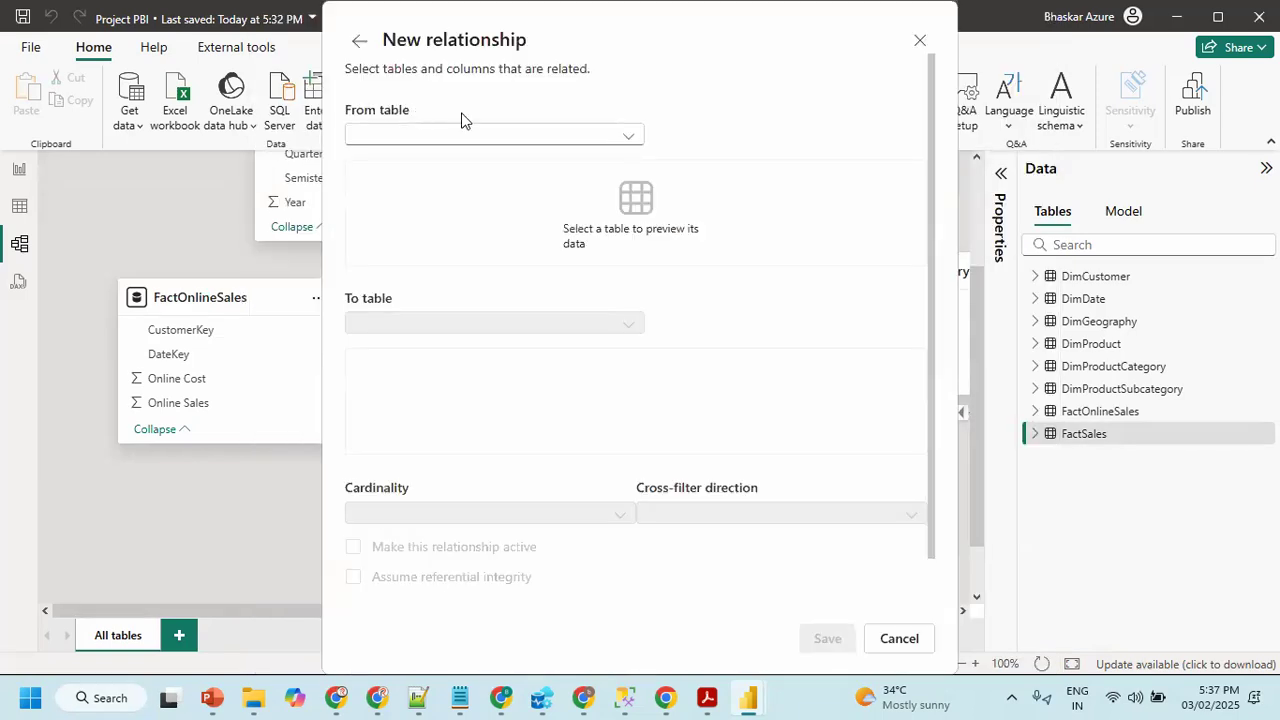
left_click(418, 135)
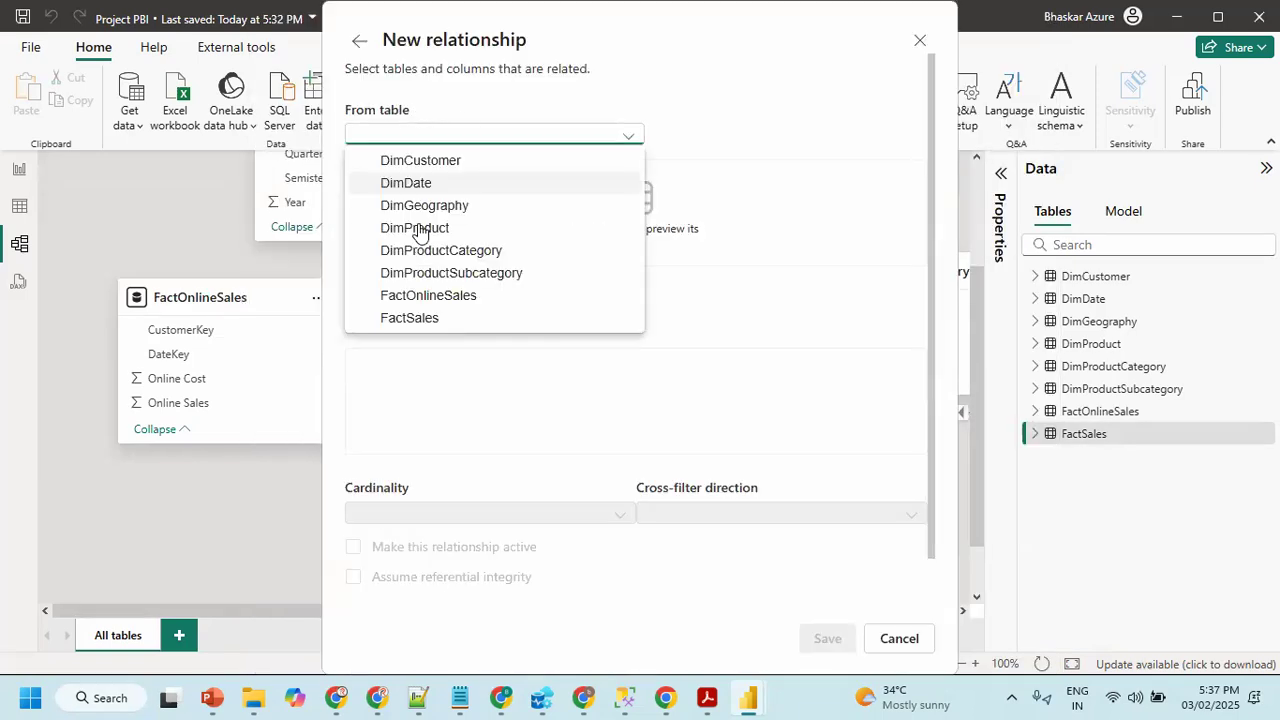
left_click(440, 318)
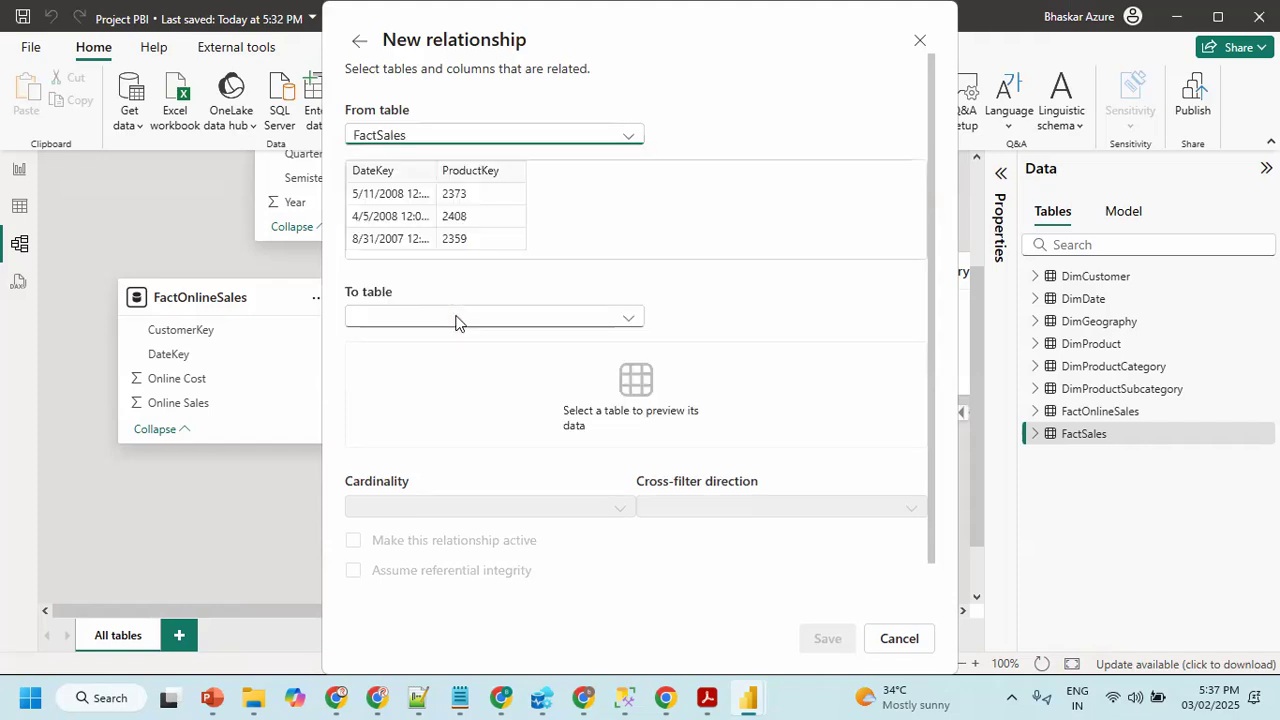
left_click(455, 318)
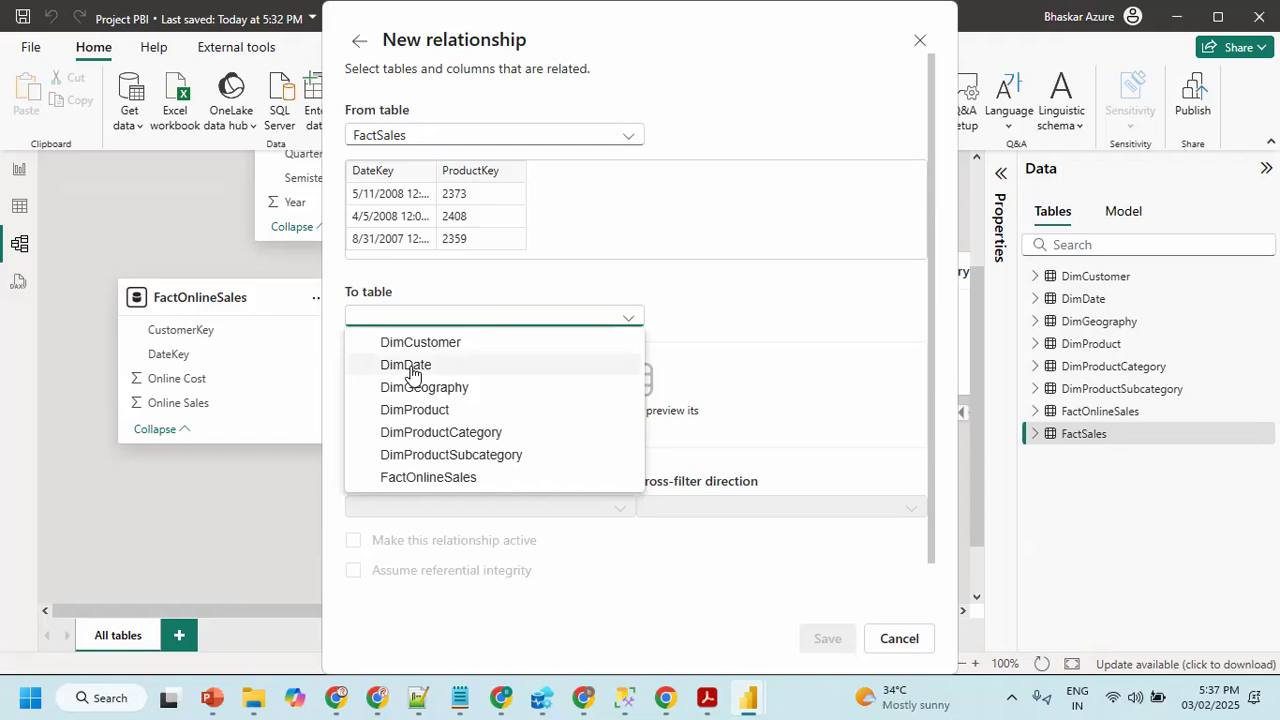
left_click(410, 365)
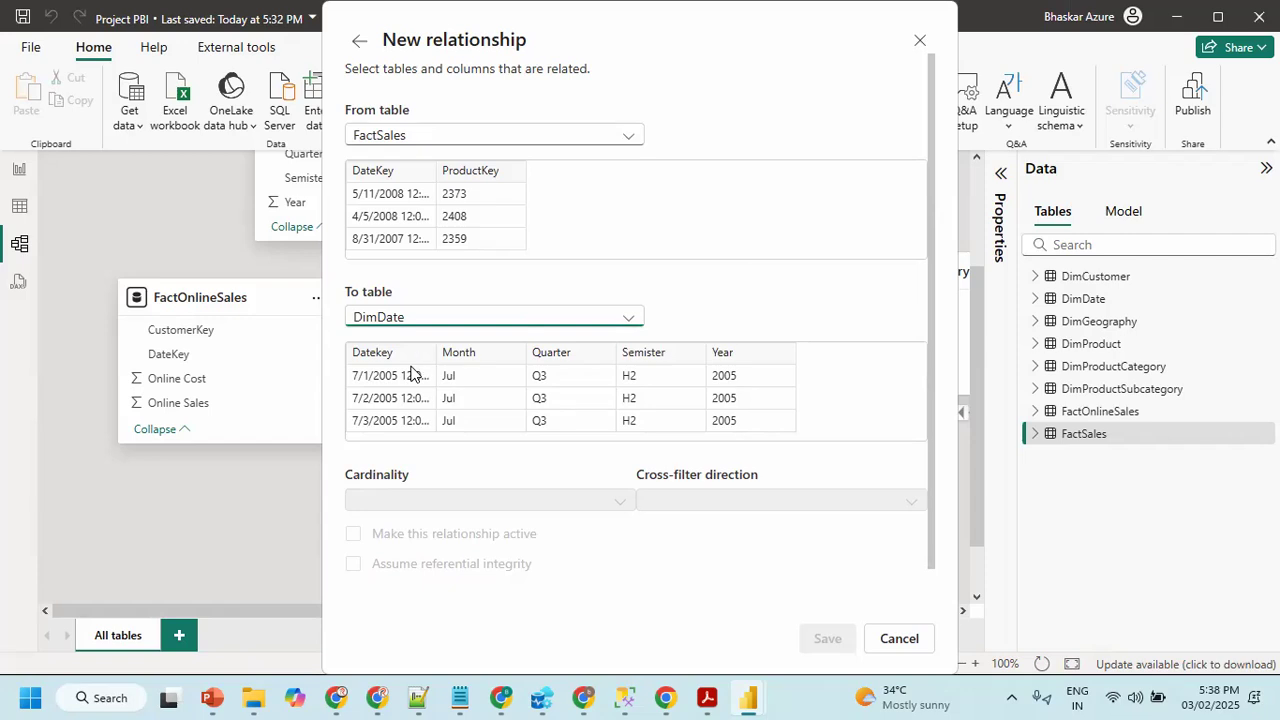
left_click(373, 199)
left_click(388, 360)
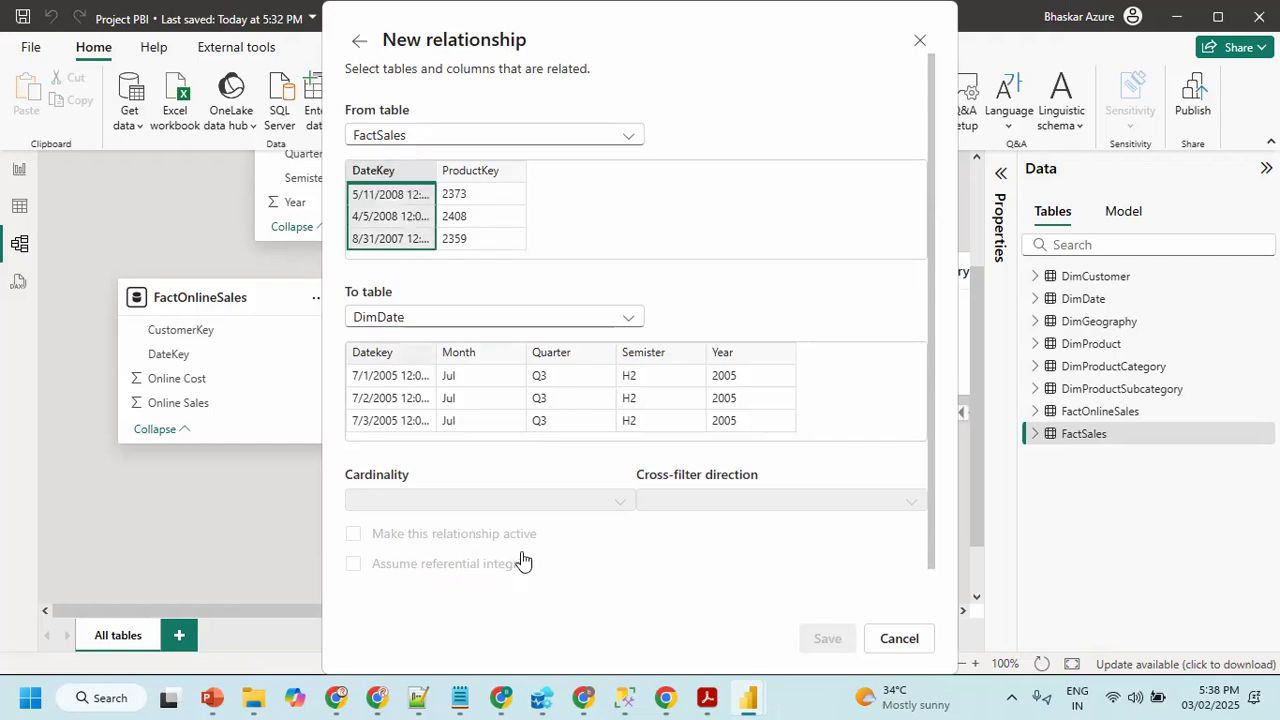
left_click(826, 644)
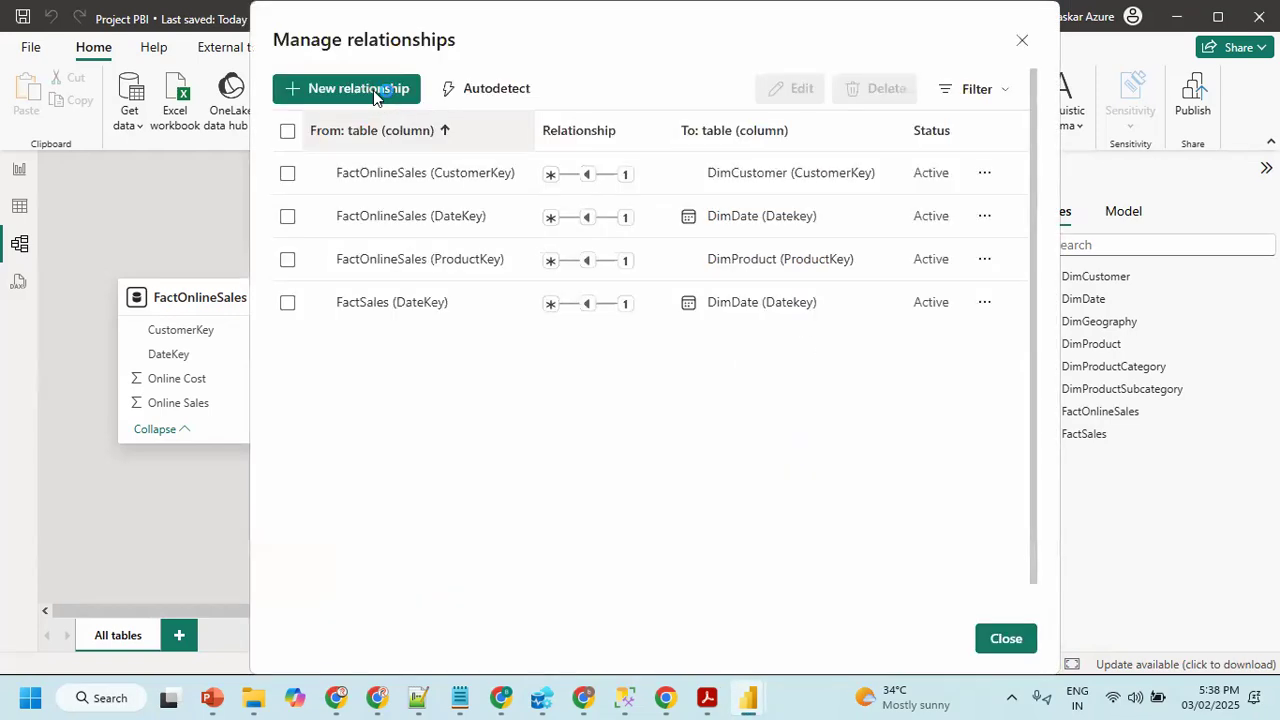
- Create an active many-to-one relationship from FactSales to DimProduct on ProductKey with single cross-filter direction
left_click(373, 90)
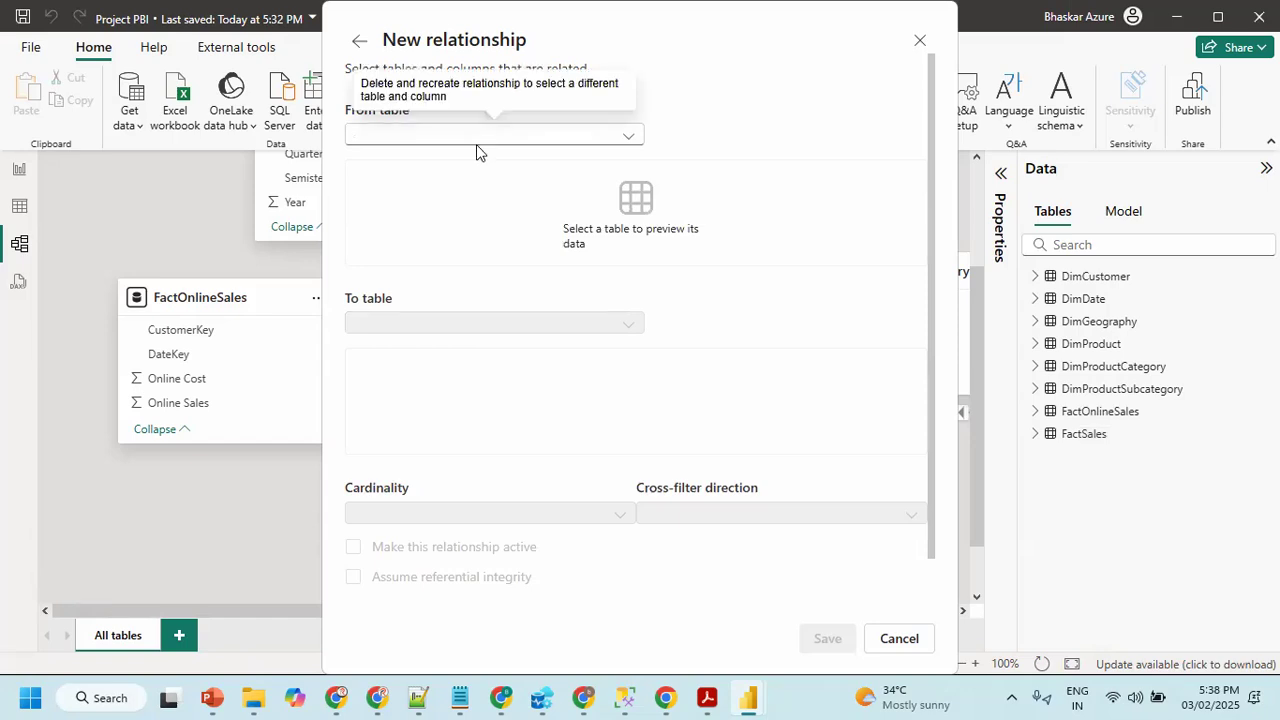
left_click(477, 140)
left_click(424, 318)
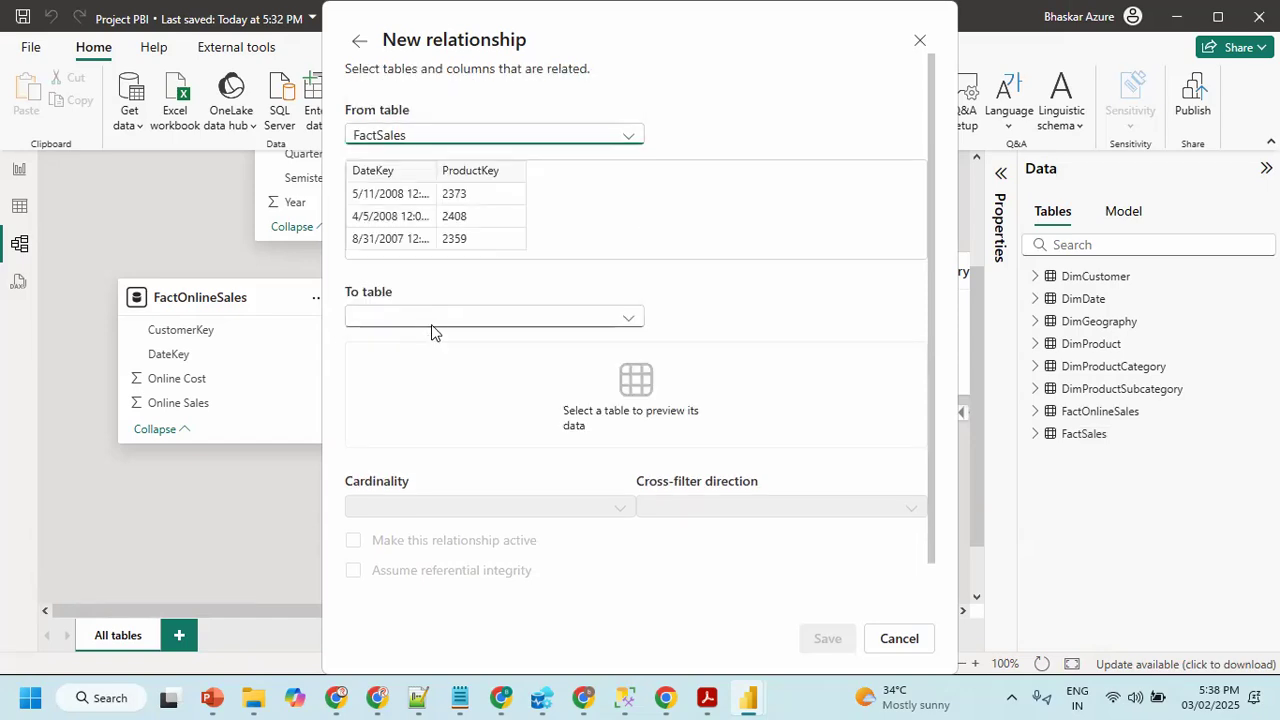
left_click(424, 317)
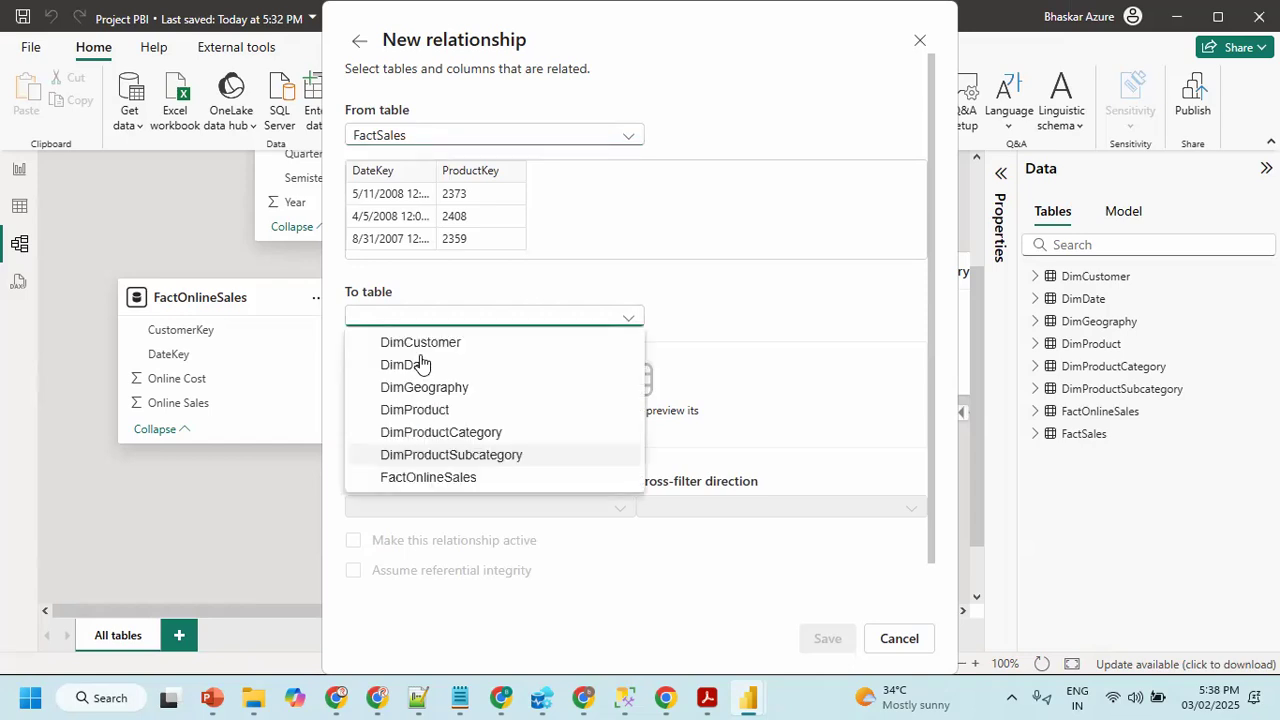
left_click(418, 411)
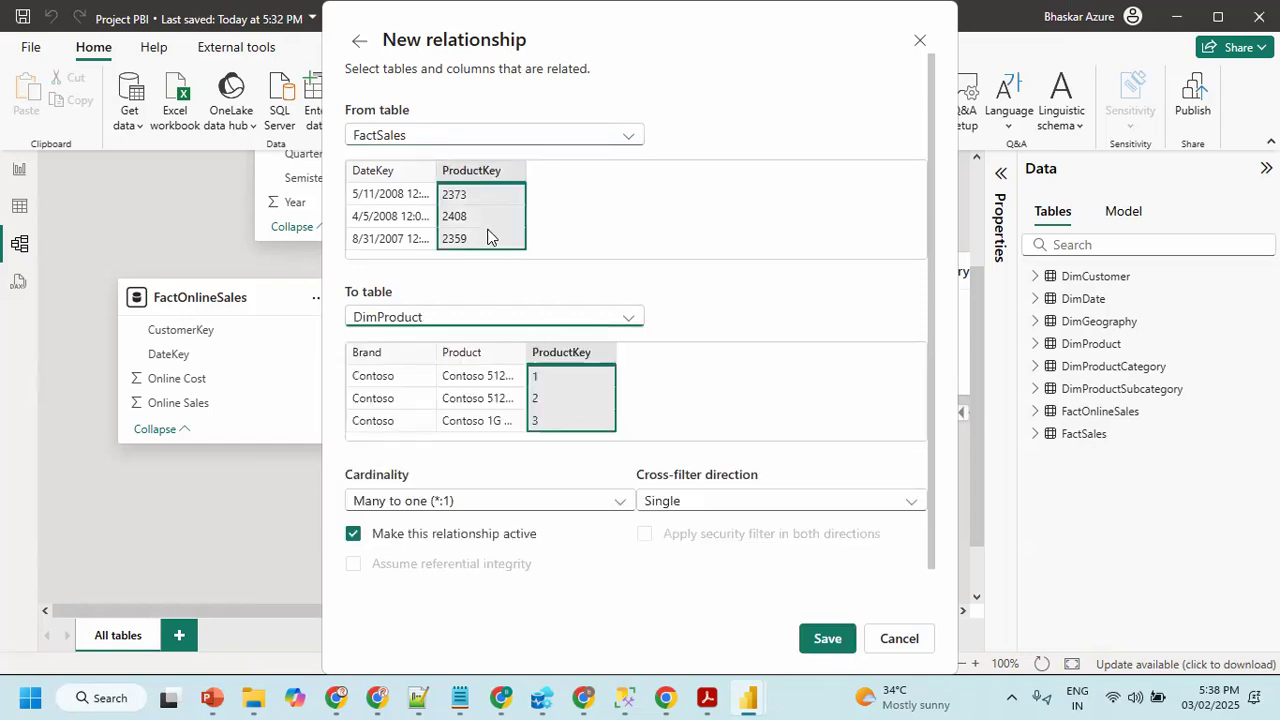
left_click(831, 645)
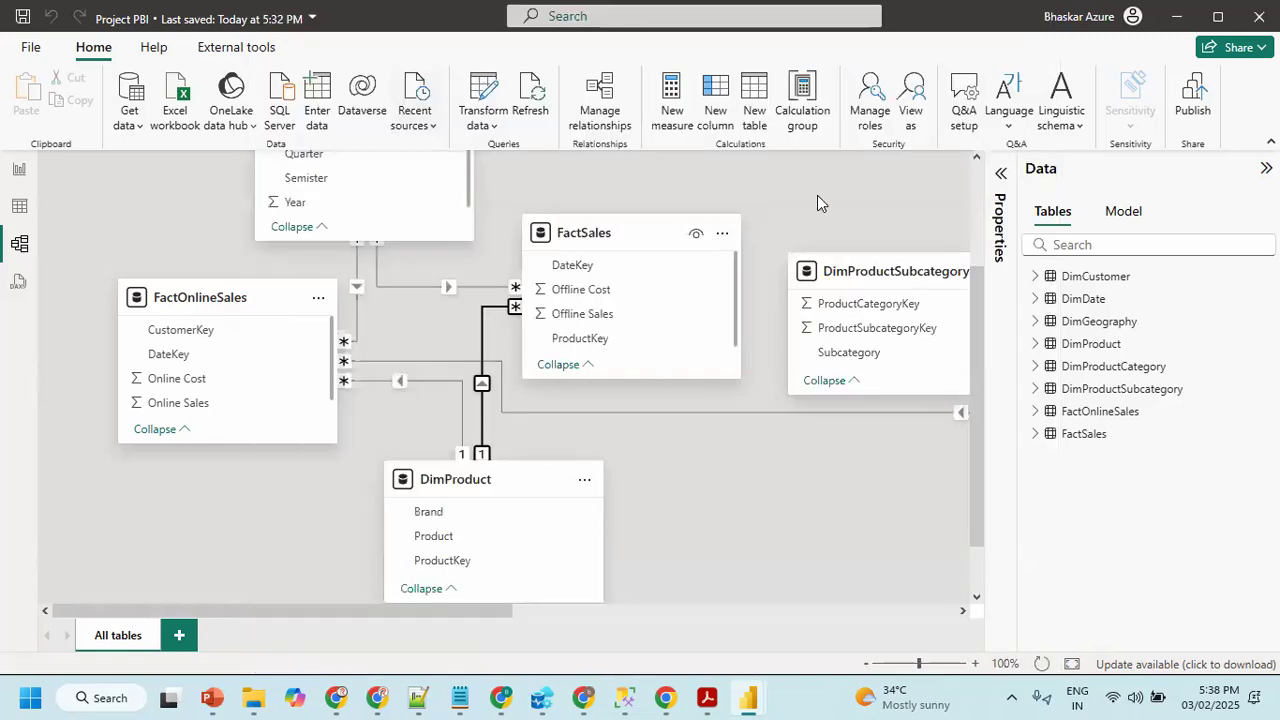
left_click(419, 140)
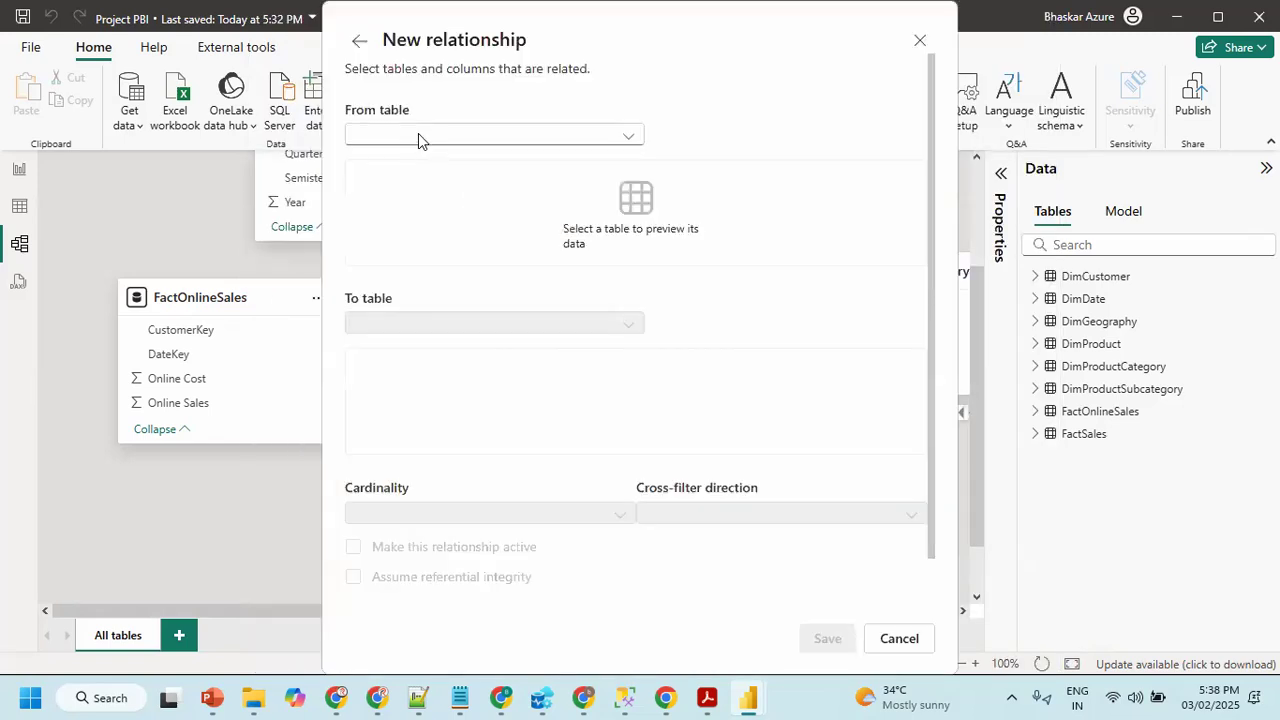
left_click(423, 226)
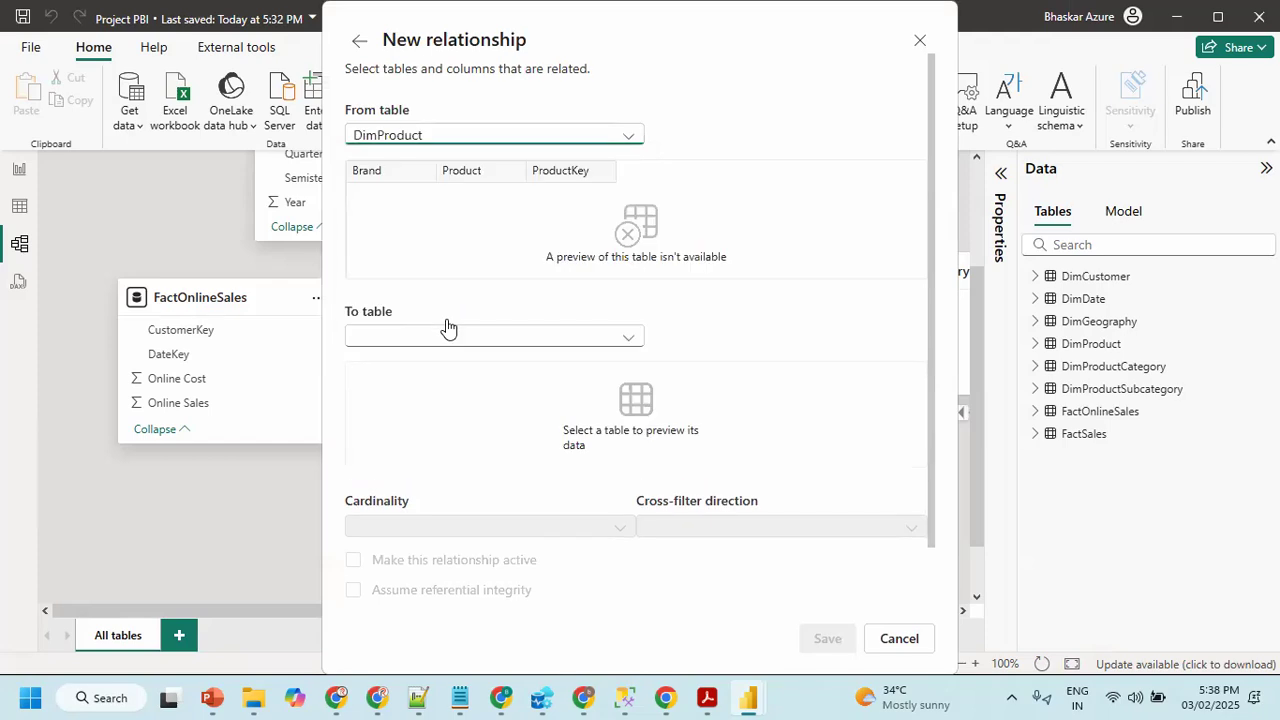
left_click(450, 318)
left_click(449, 434)
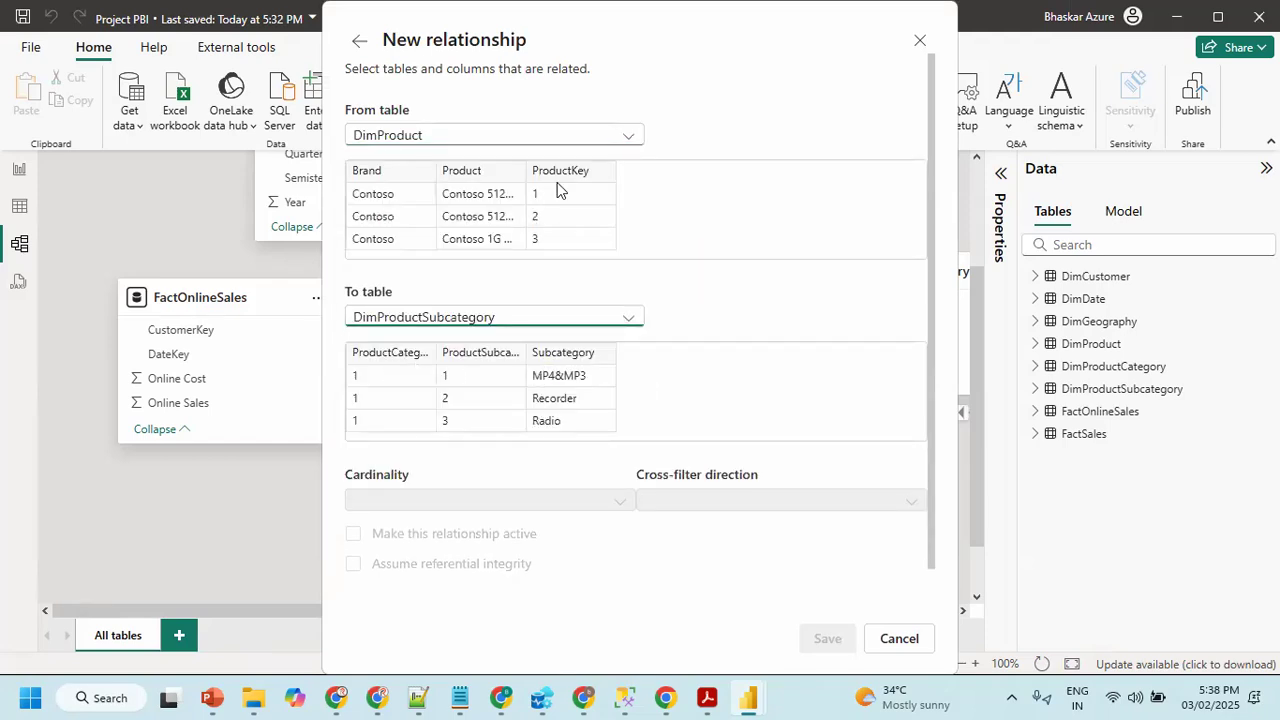
left_click(899, 638)
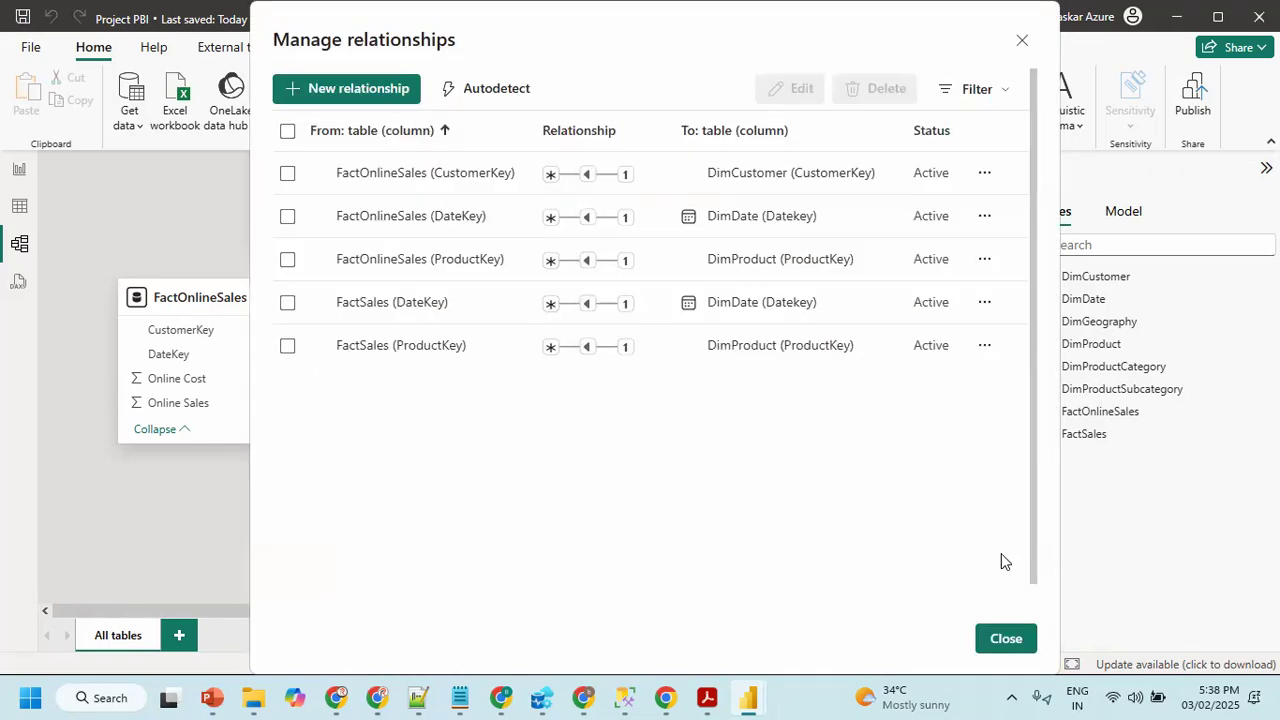
- Close the relationship manager and save the project file
left_click(1006, 642)
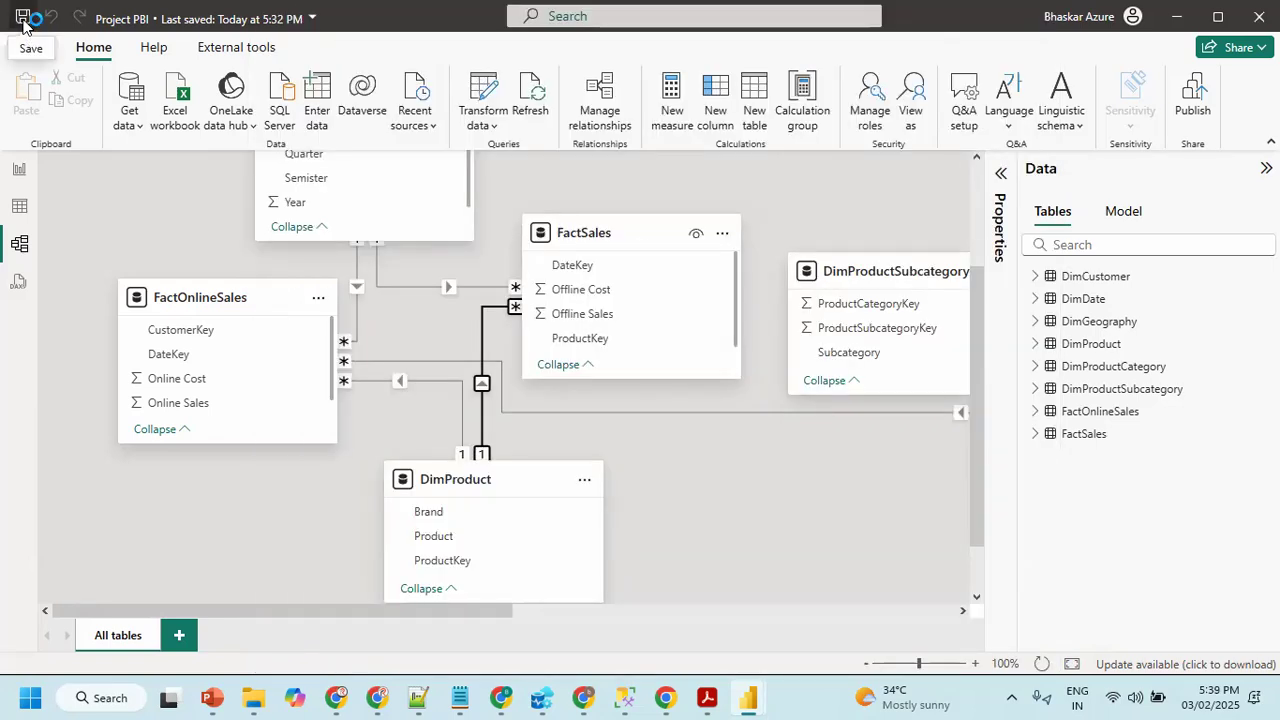
left_click(23, 22)
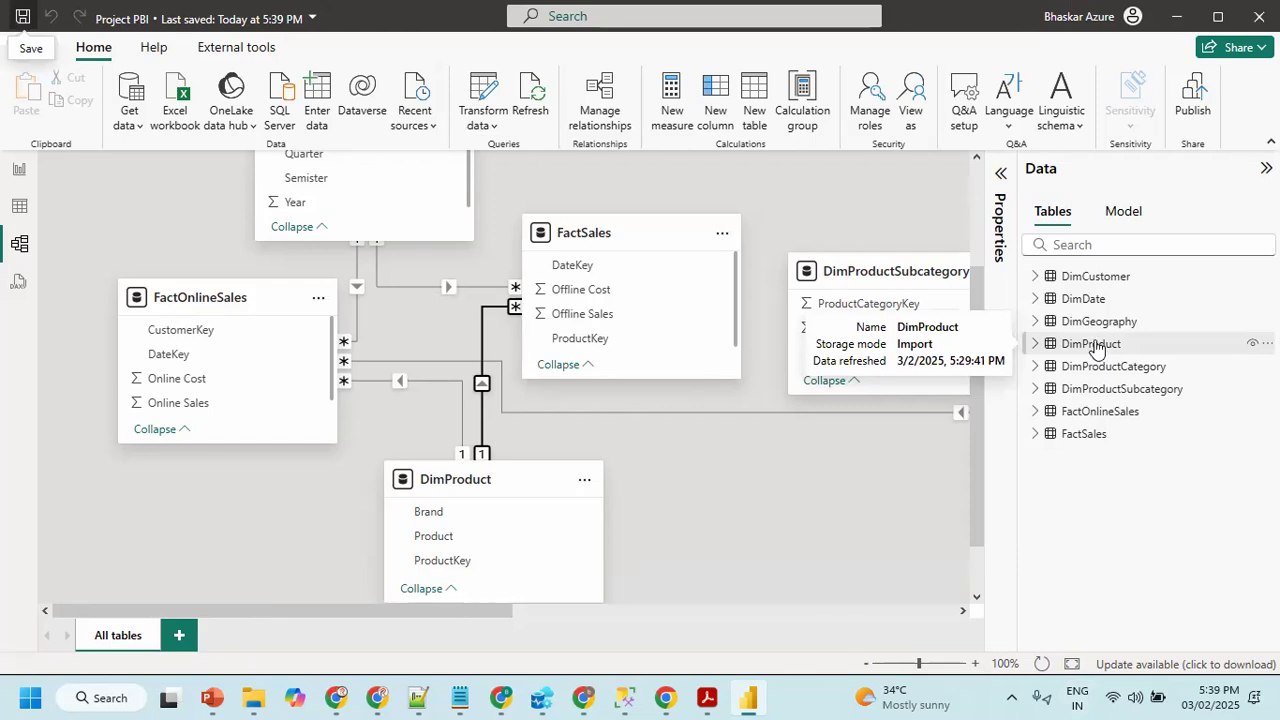
- Edit the DimProduct query so its Removed Other Columns step also keeps ProductSubcategoryKey, and close and apply the changes
right_click(1097, 348)
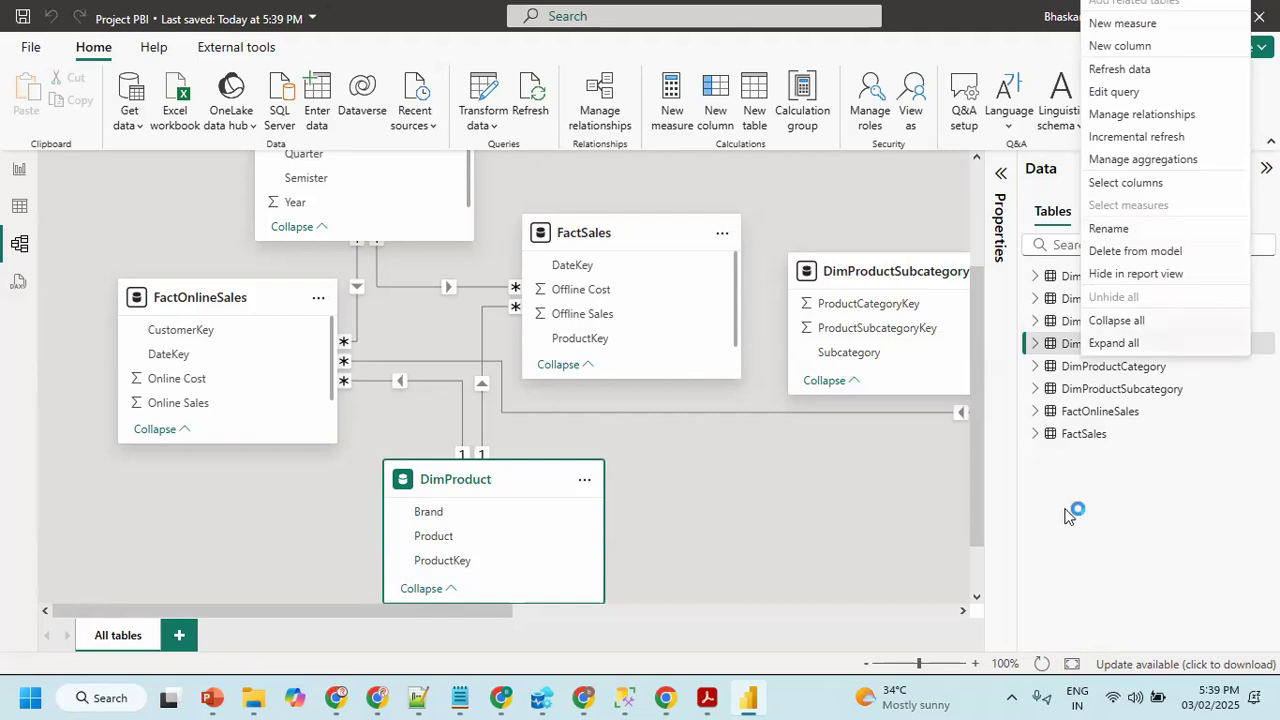
left_click(1076, 352)
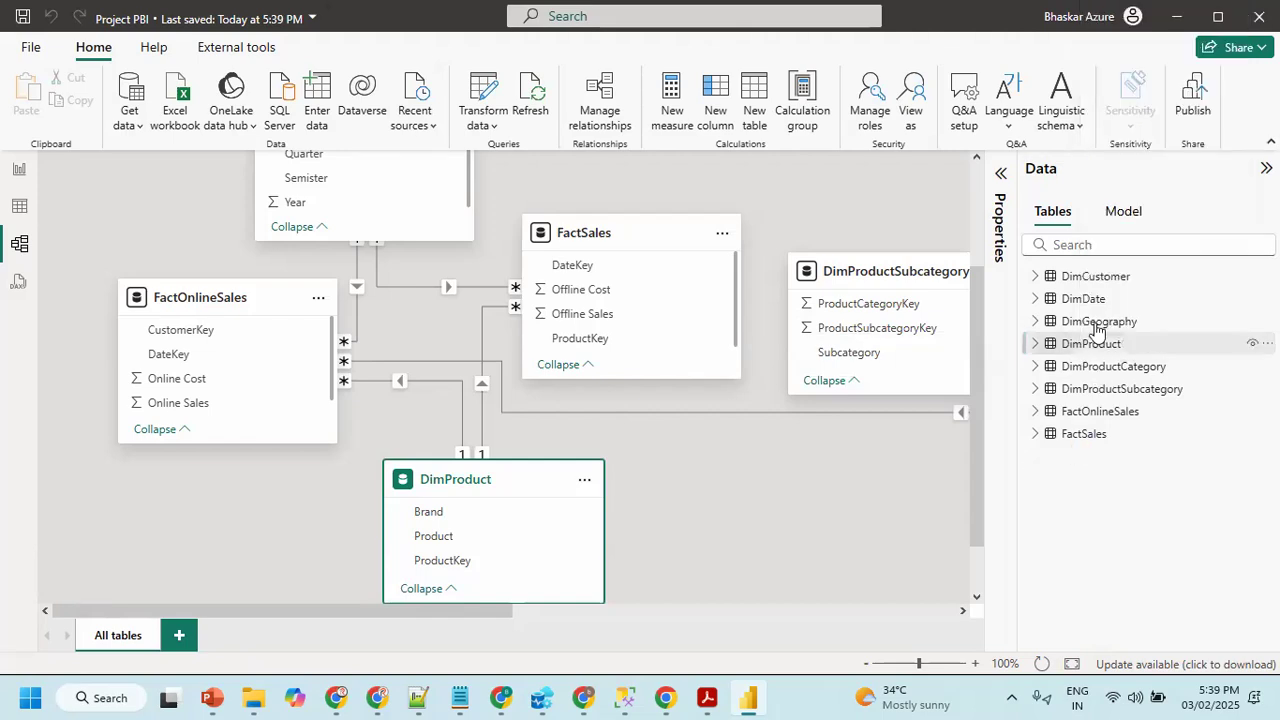
right_click(1097, 338)
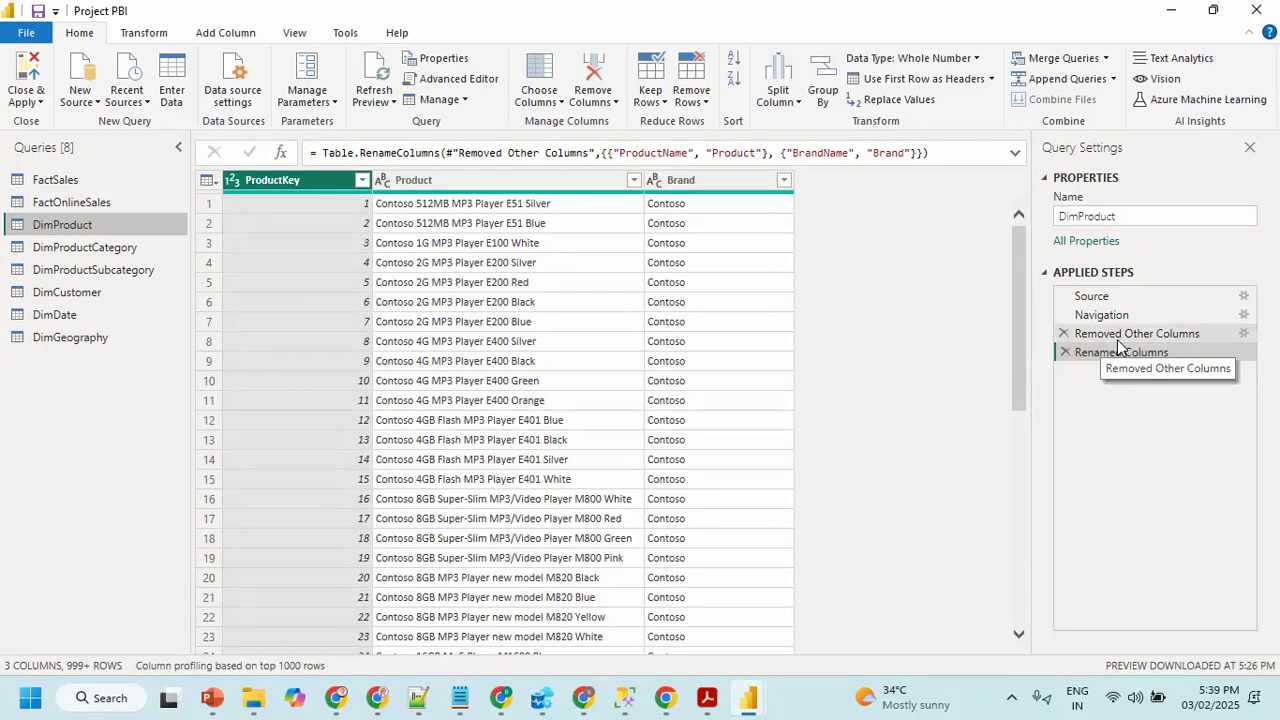
left_click(1117, 340)
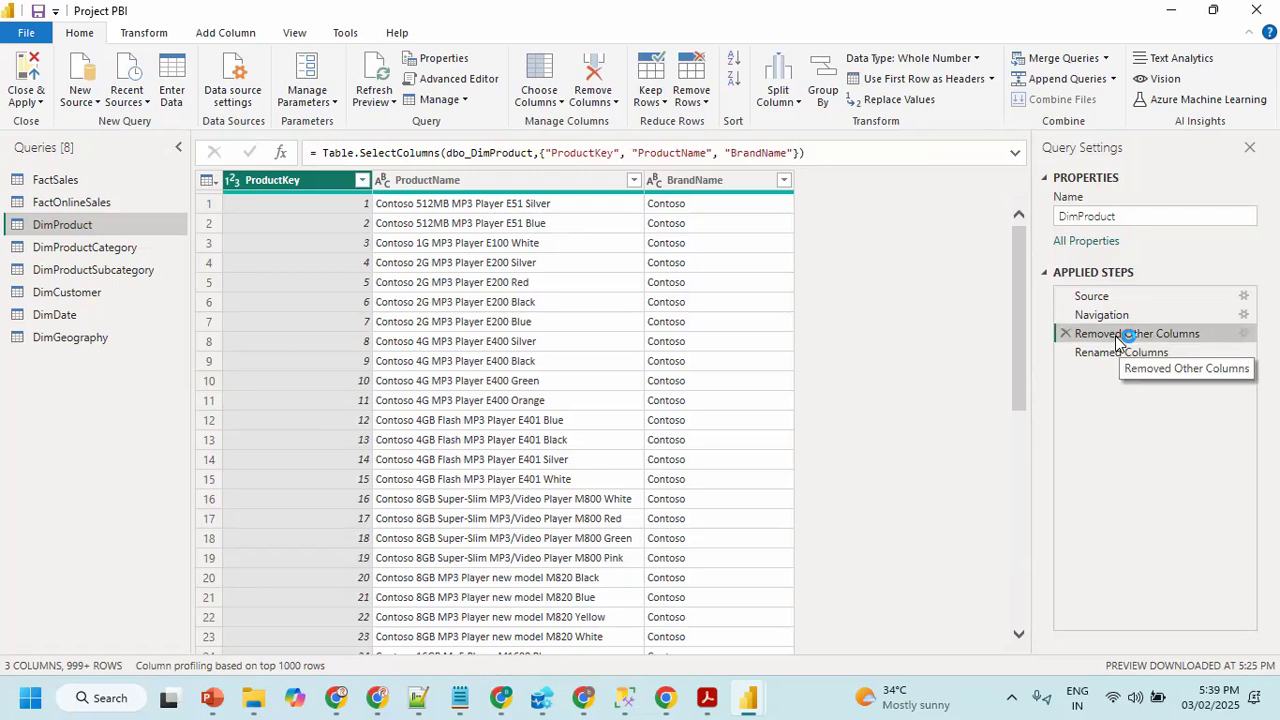
left_click(582, 270)
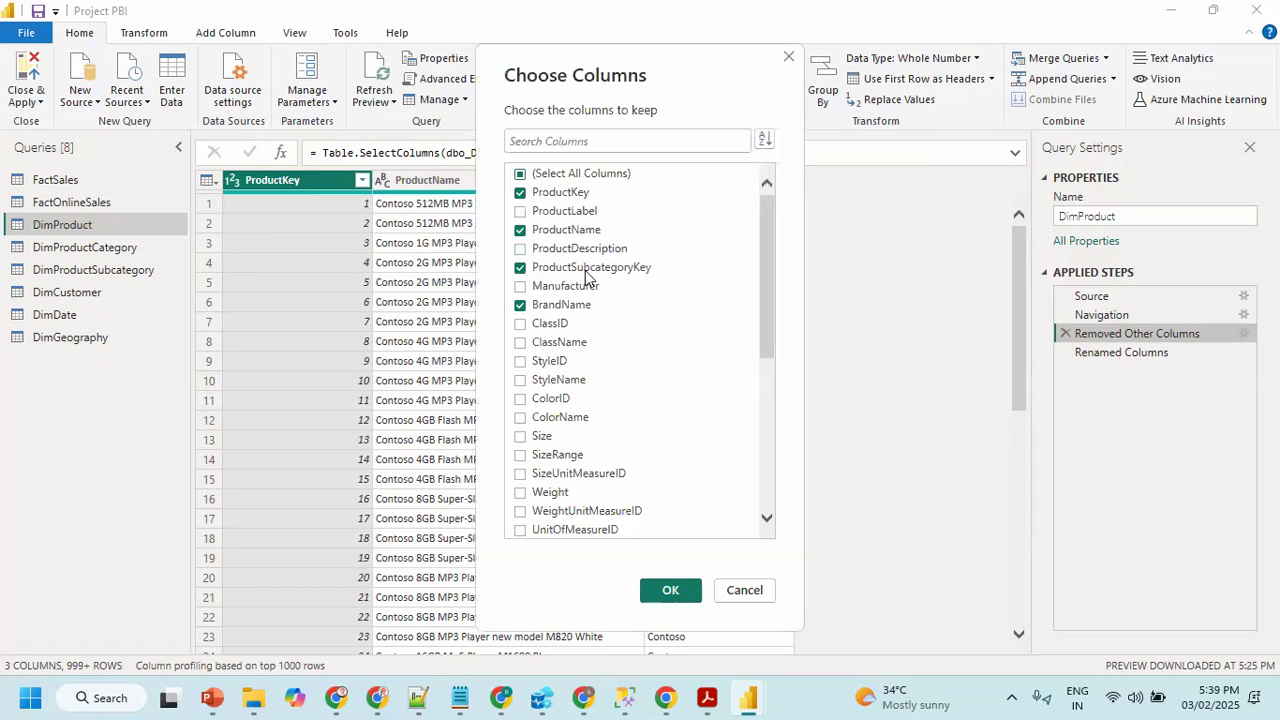
left_click(666, 591)
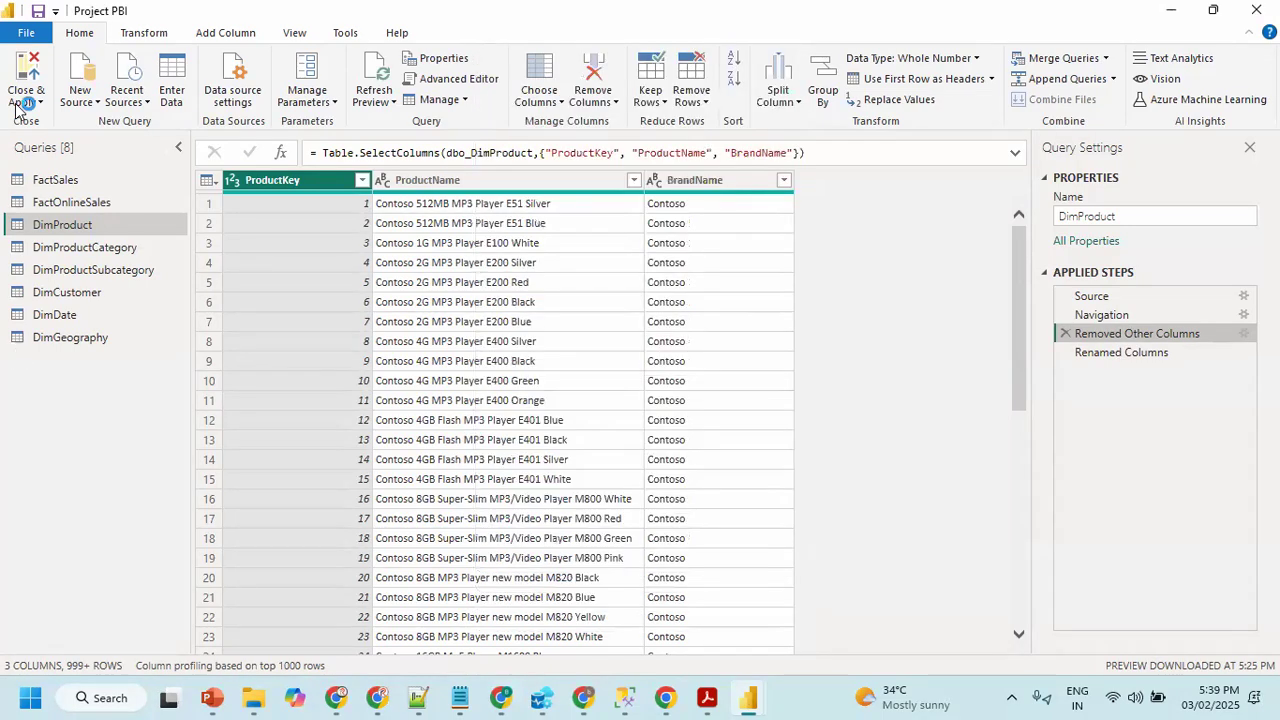
left_click(24, 78)
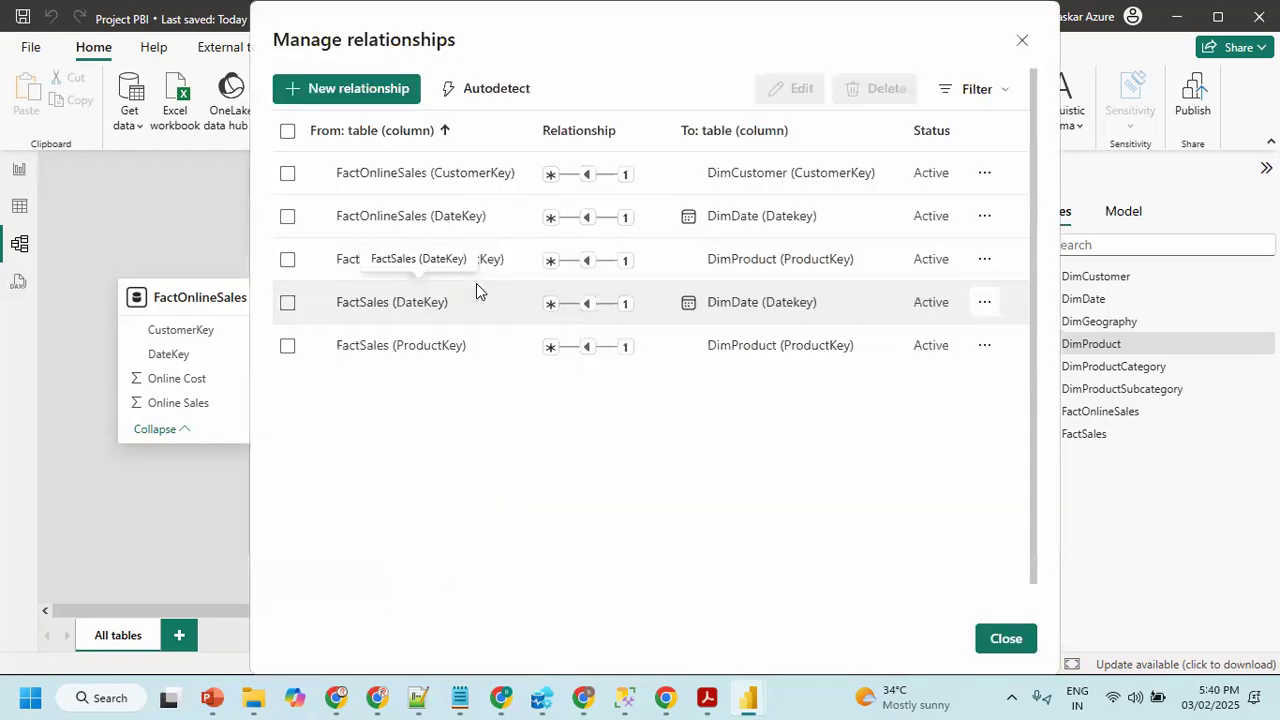
- Create an active many-to-one relationship from DimProduct to DimProductSubcategory on ProductSubcategoryKey with single cross-filter direction
left_click(371, 90)
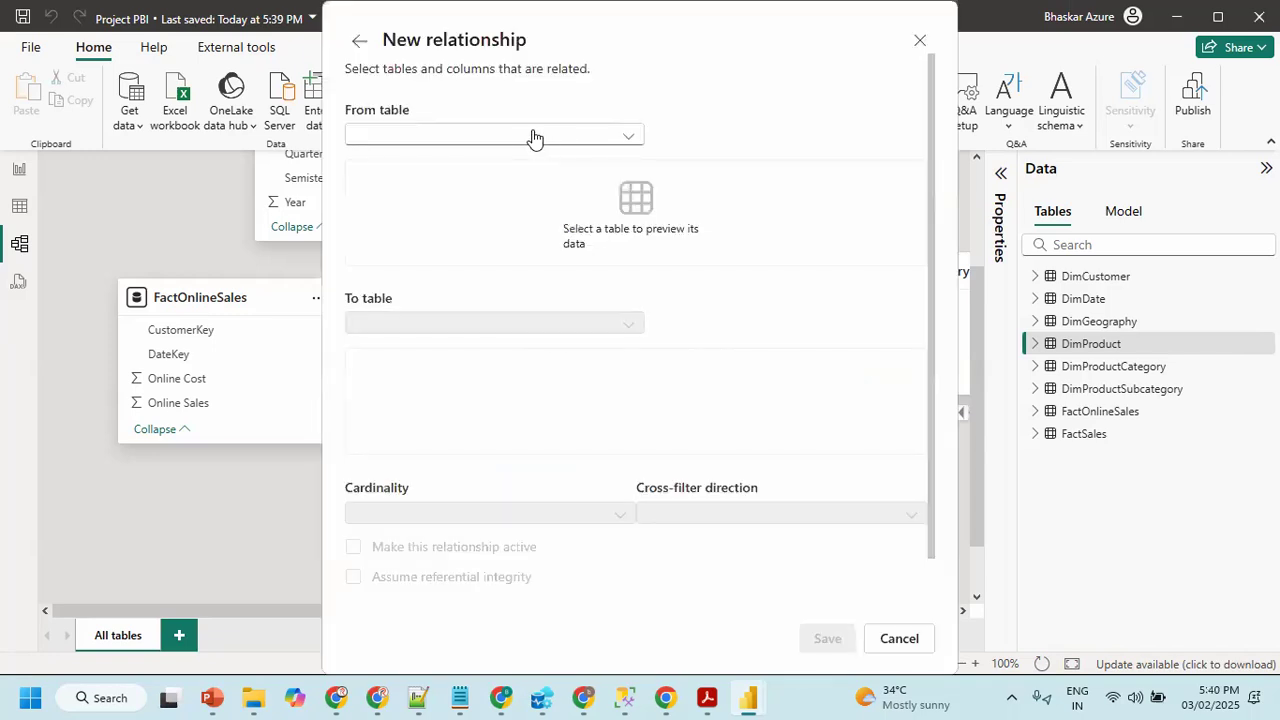
left_click(543, 132)
left_click(441, 228)
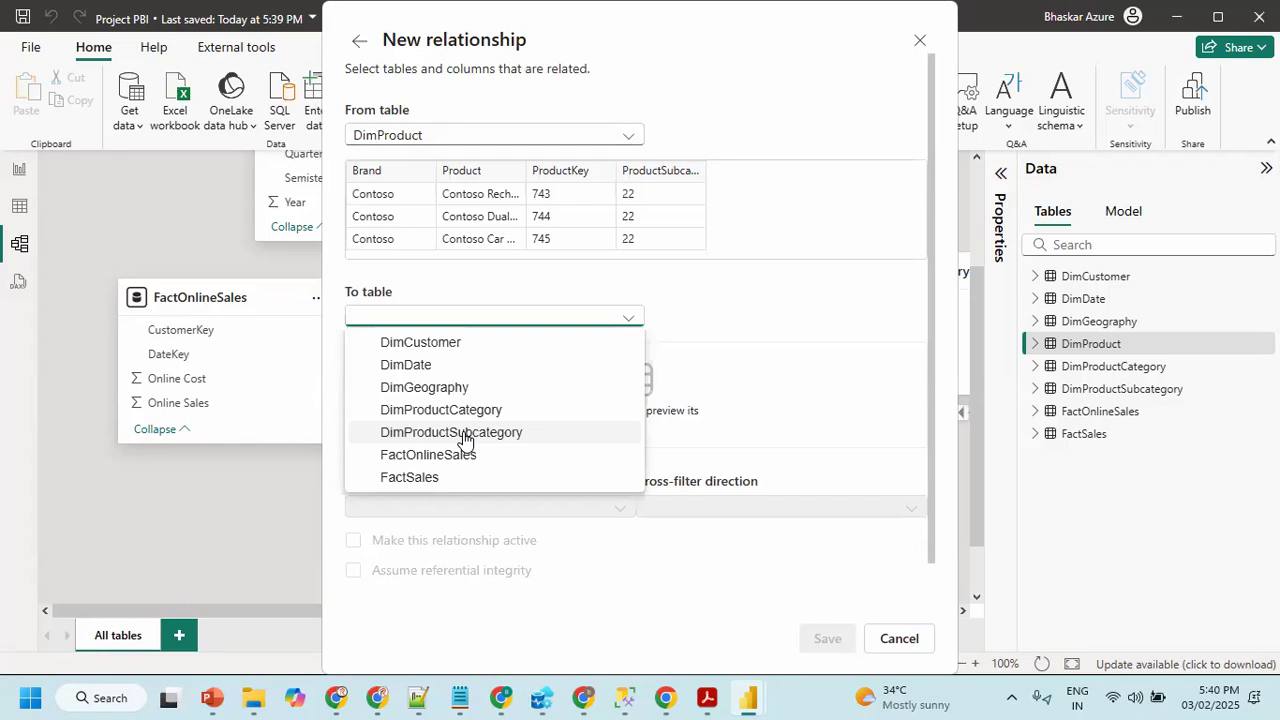
left_click(466, 438)
left_click(700, 179)
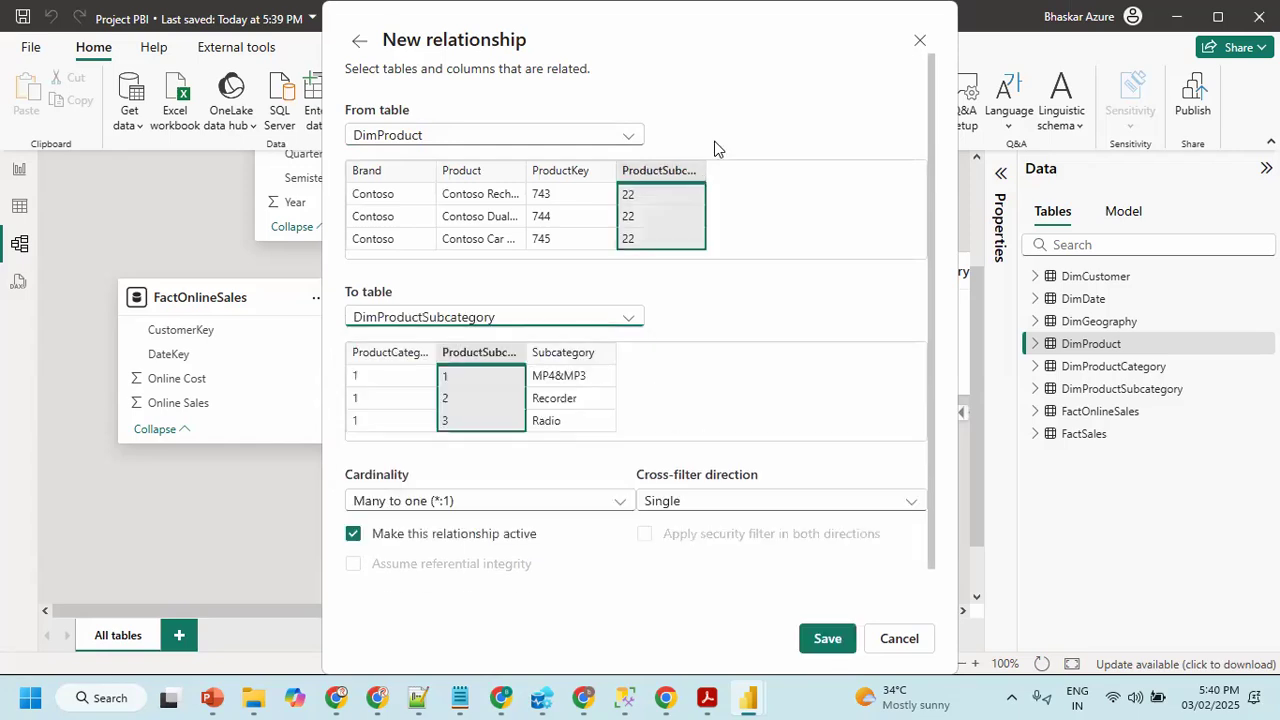
left_click(824, 640)
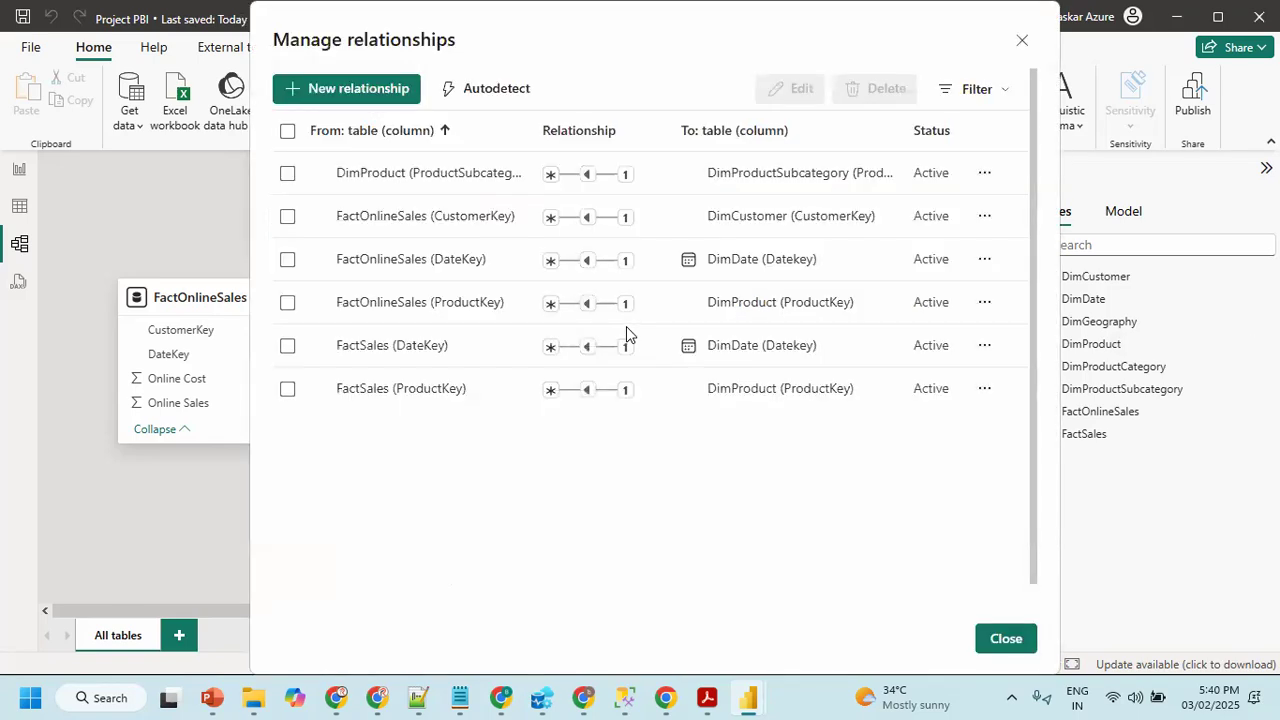
- Create an active many-to-one relationship from DimProductSubcategory to DimProductCategory on ProductCategoryKey with single cross-filter direction, and close the relationship manager
left_click(366, 92)
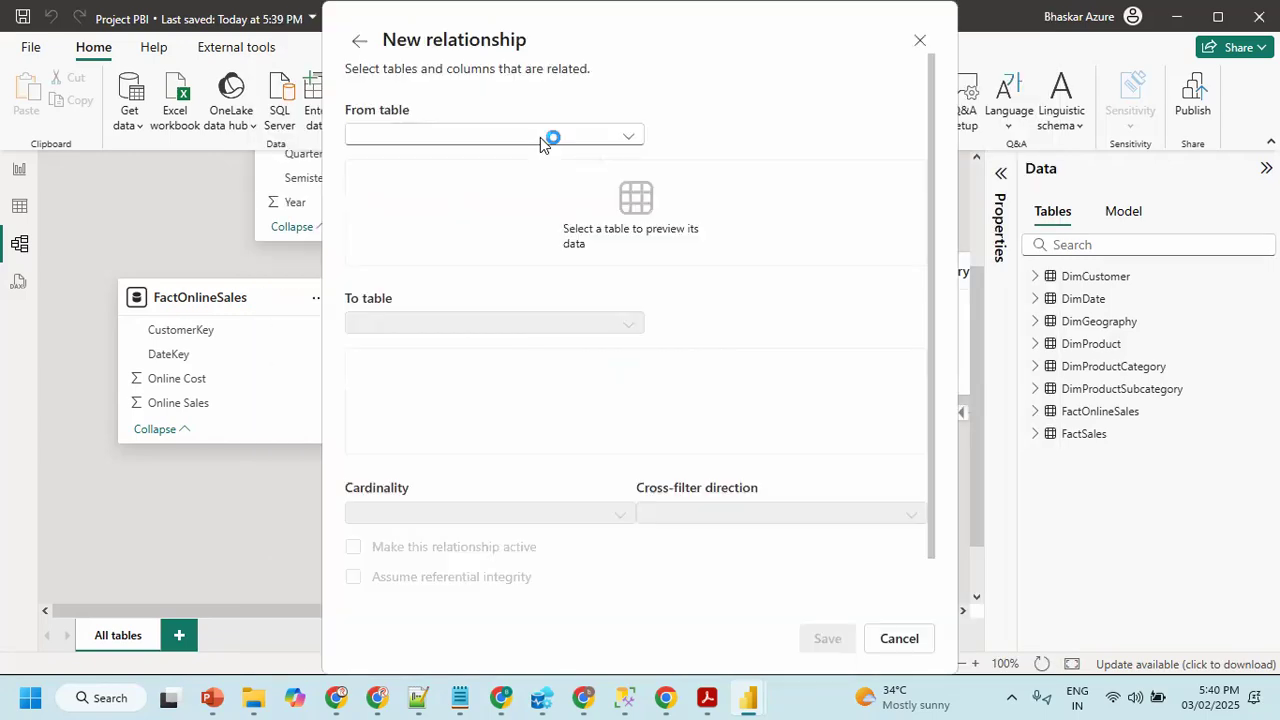
left_click(551, 135)
left_click(480, 273)
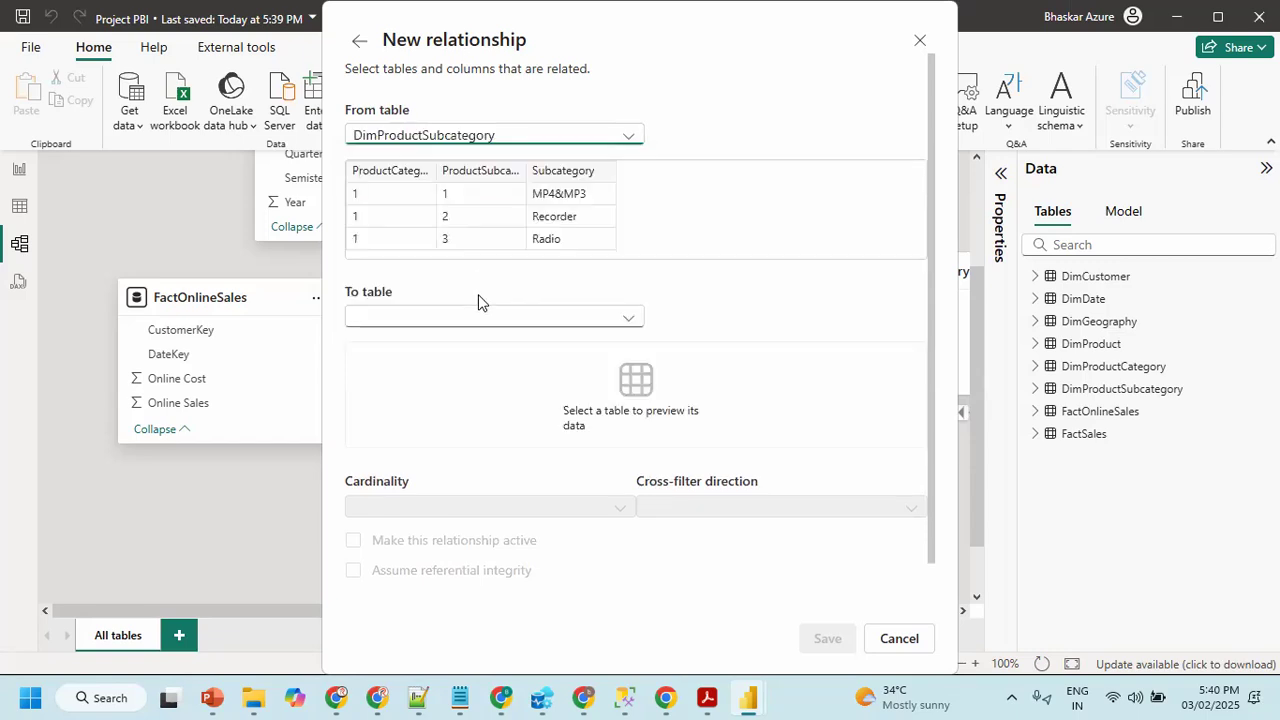
left_click(474, 317)
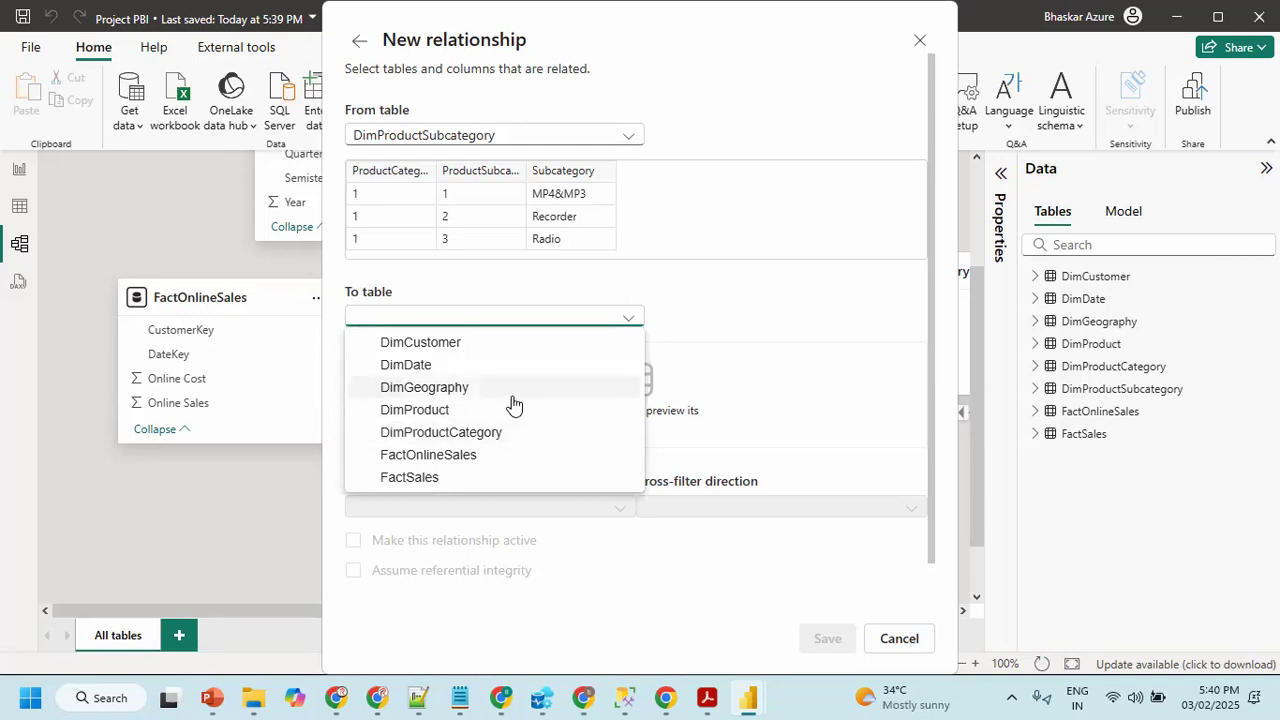
left_click(495, 431)
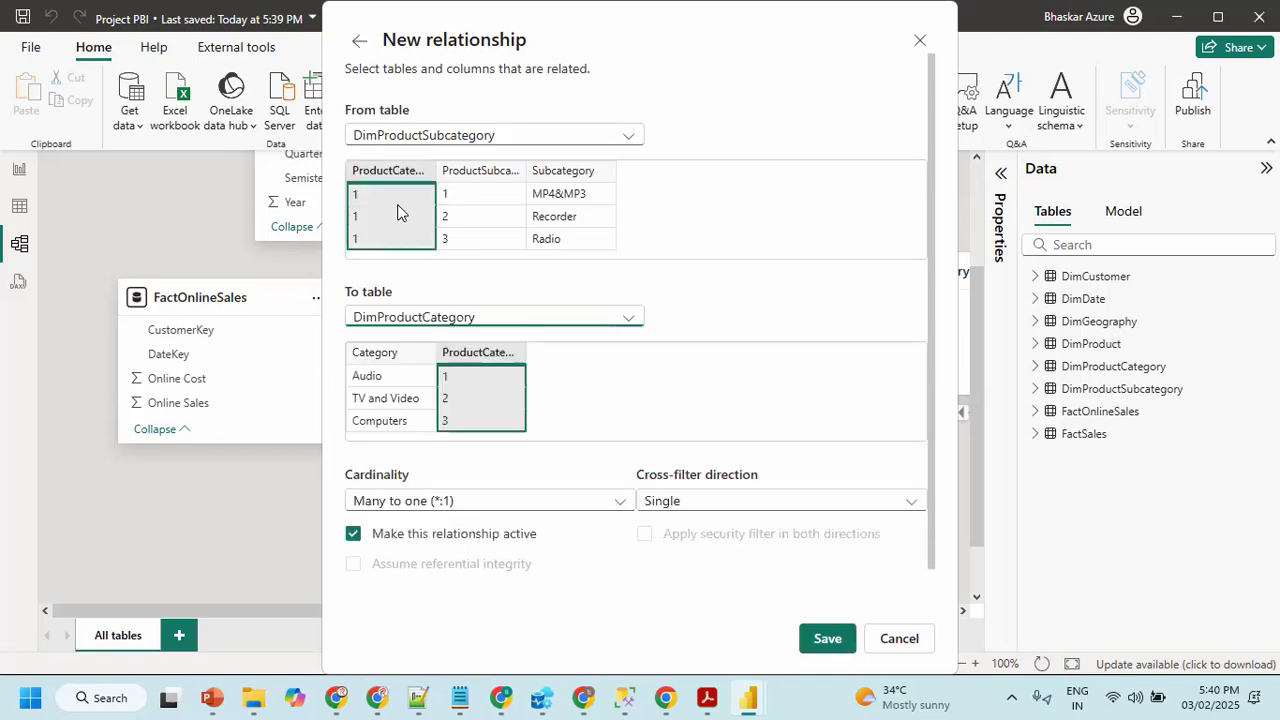
left_click(829, 644)
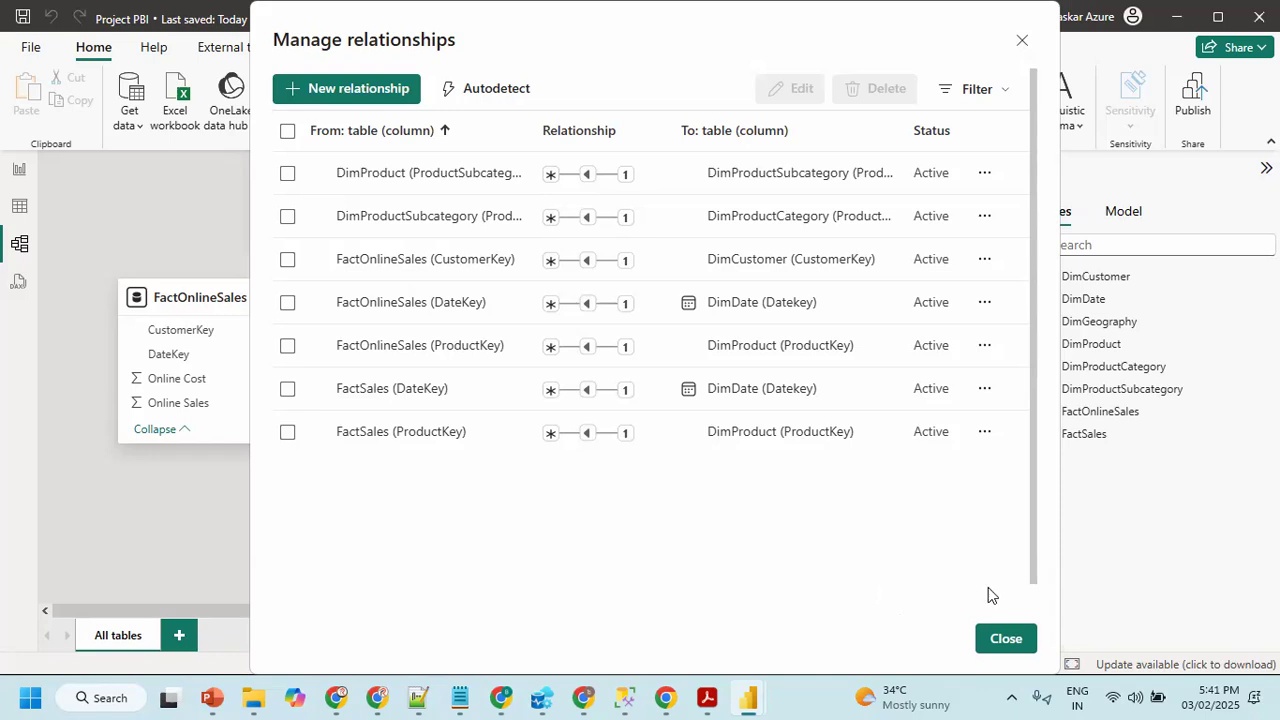
left_click(1003, 645)
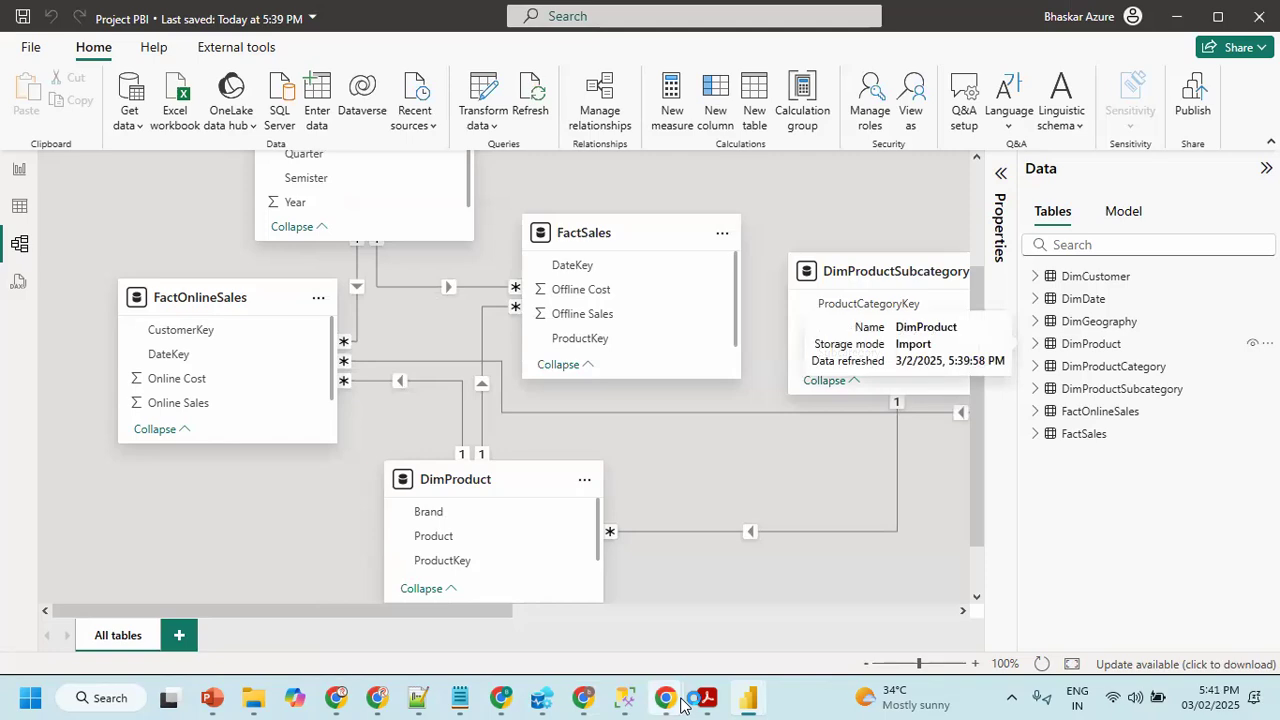
- Collapse the Data pane to review the product category relationship, save the project file and switch to Report view
mouse_move(680, 705)
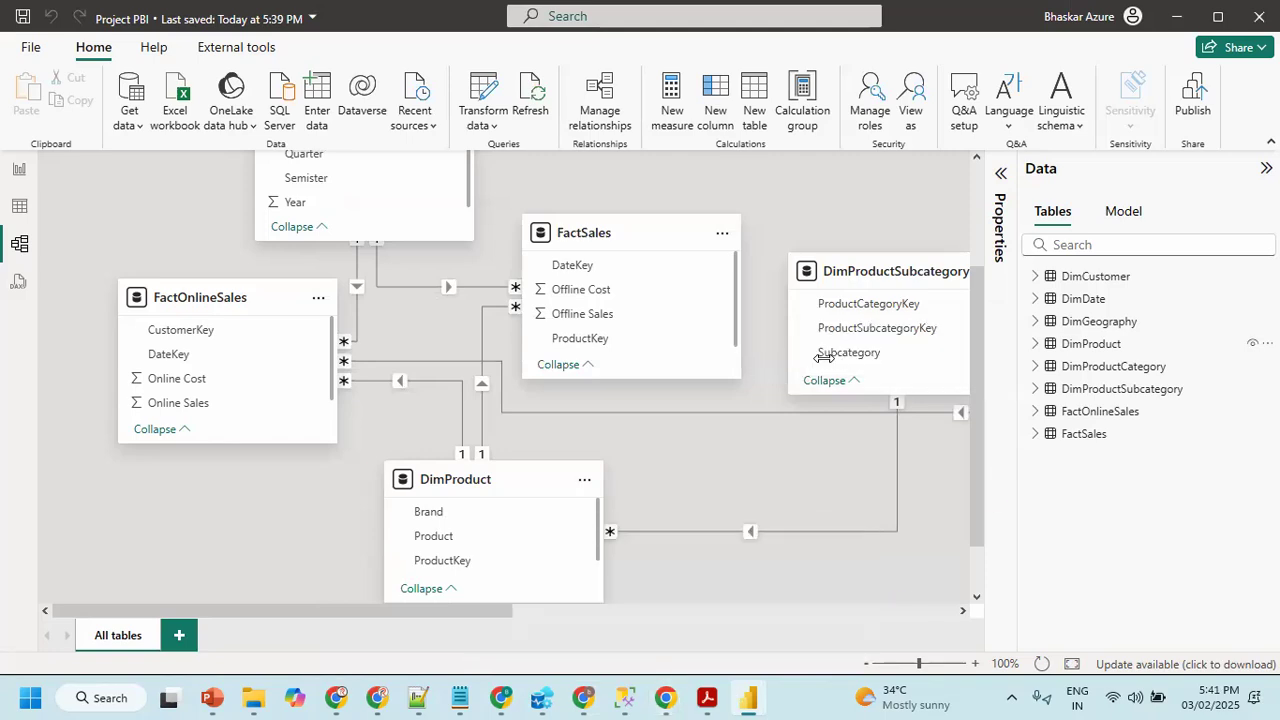
left_click(1266, 168)
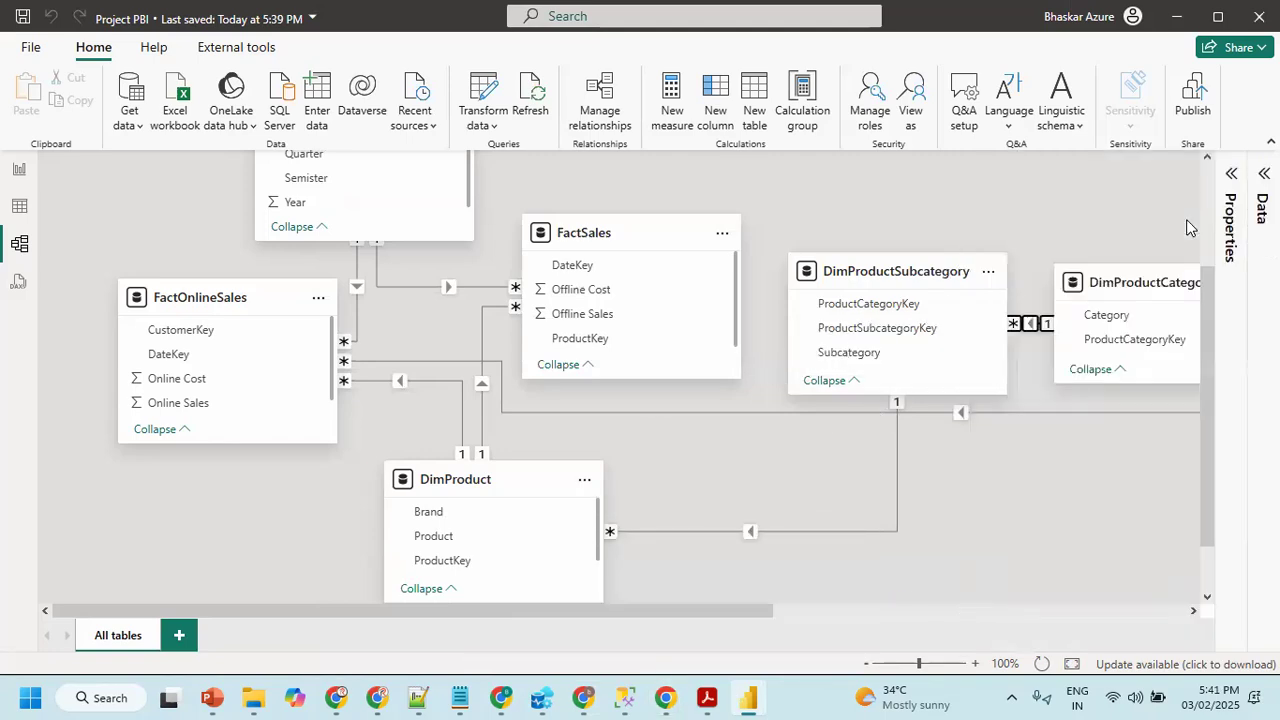
scroll(999, 580, "right", 10)
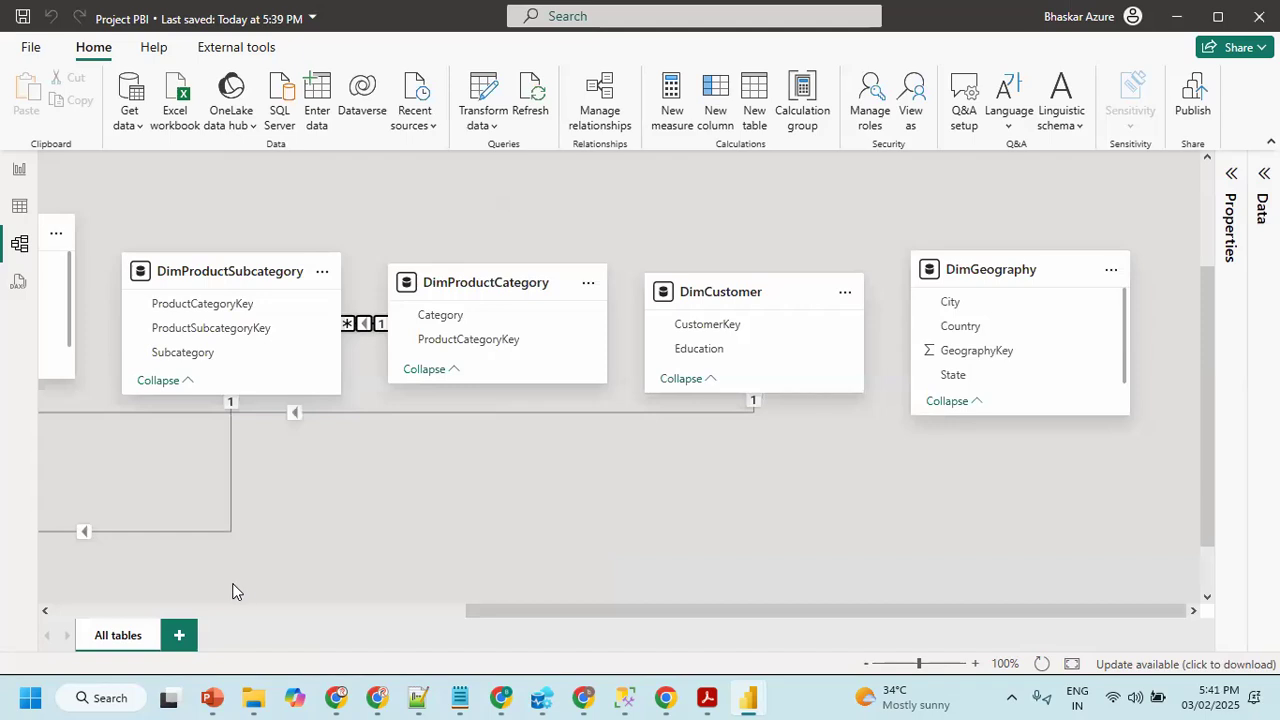
left_click(181, 381)
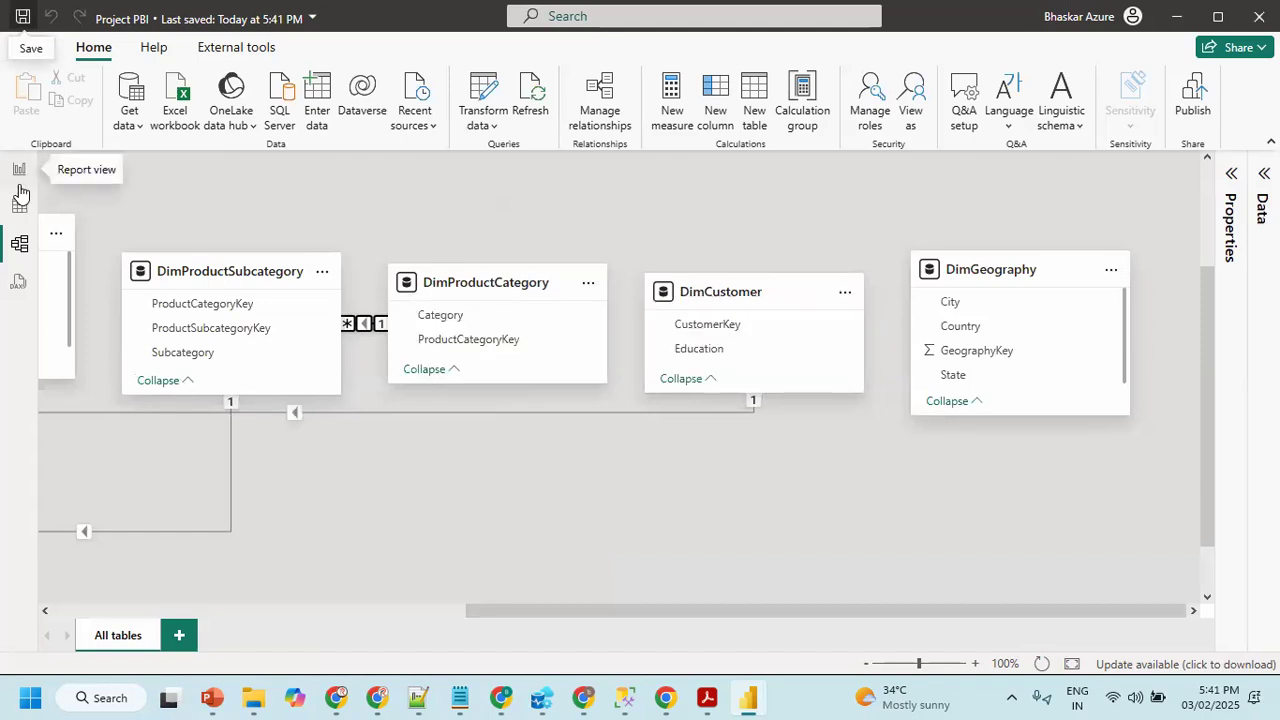
left_click(18, 183)
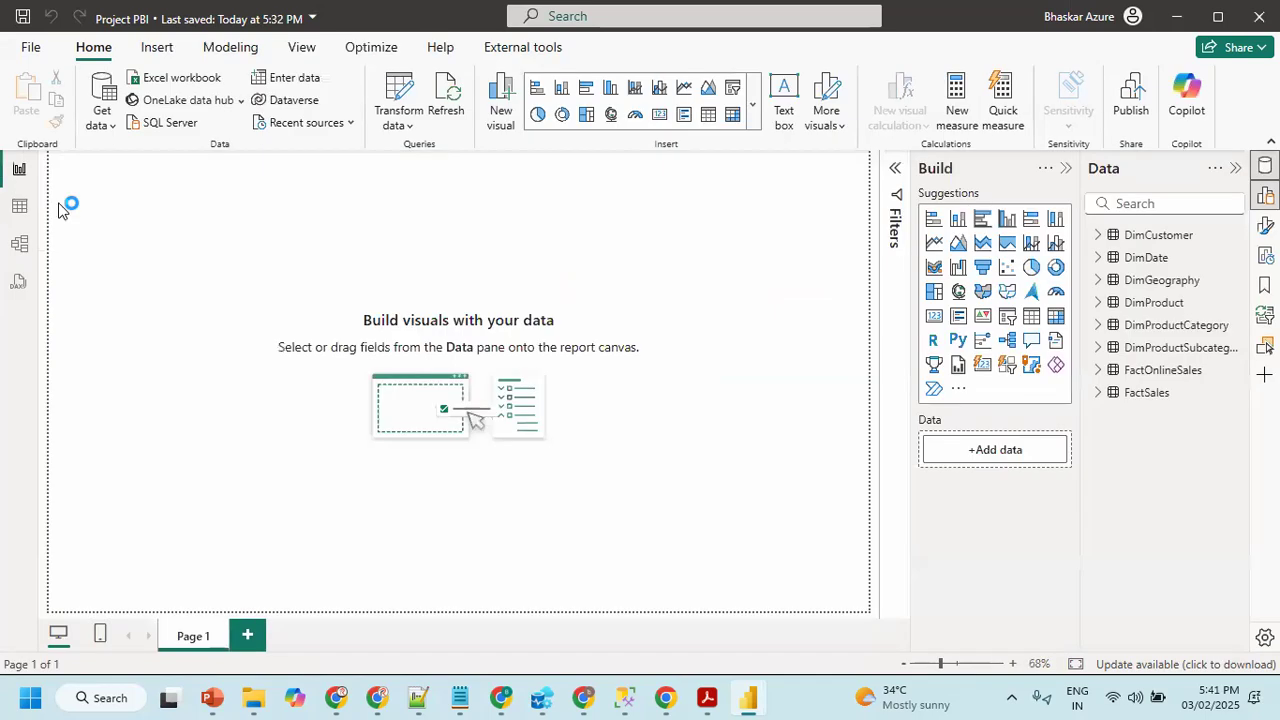
- Create a blank manually entered table named All Measures and load it into the model
left_click(1066, 168)
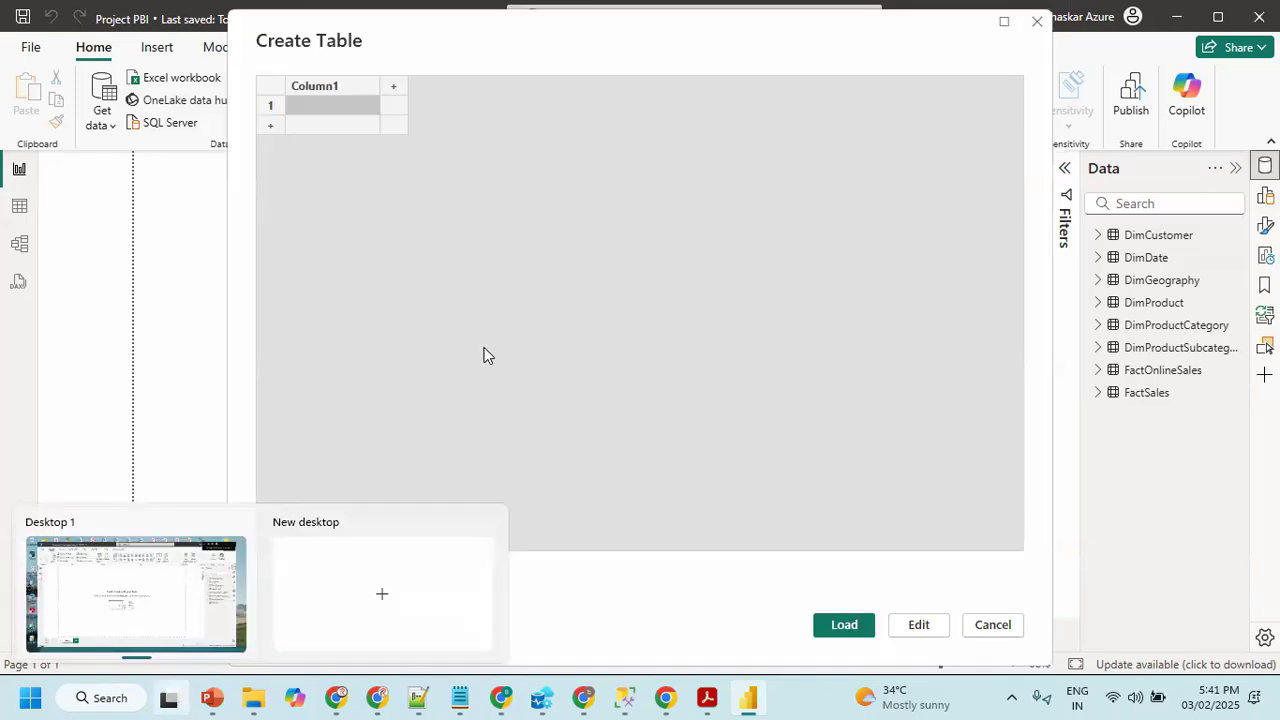
left_click(403, 580)
key("ctrl+a")
type("All")
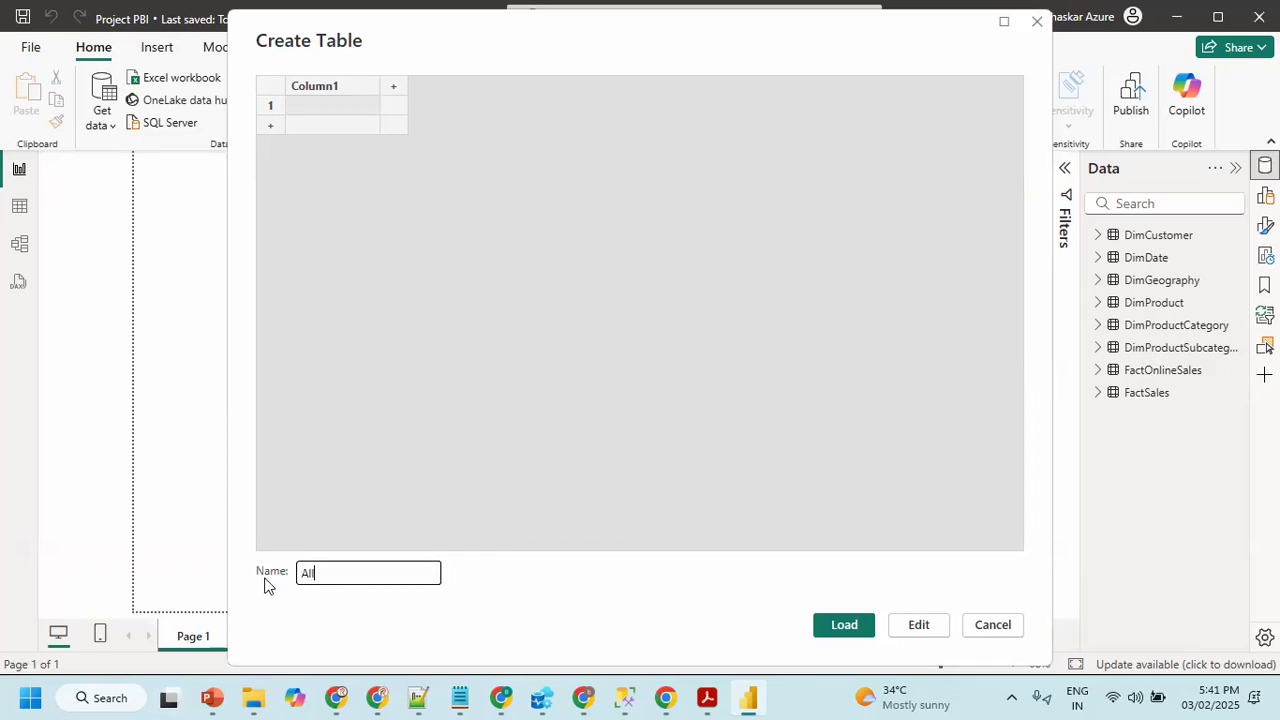
type(" Measures")
left_click(840, 625)
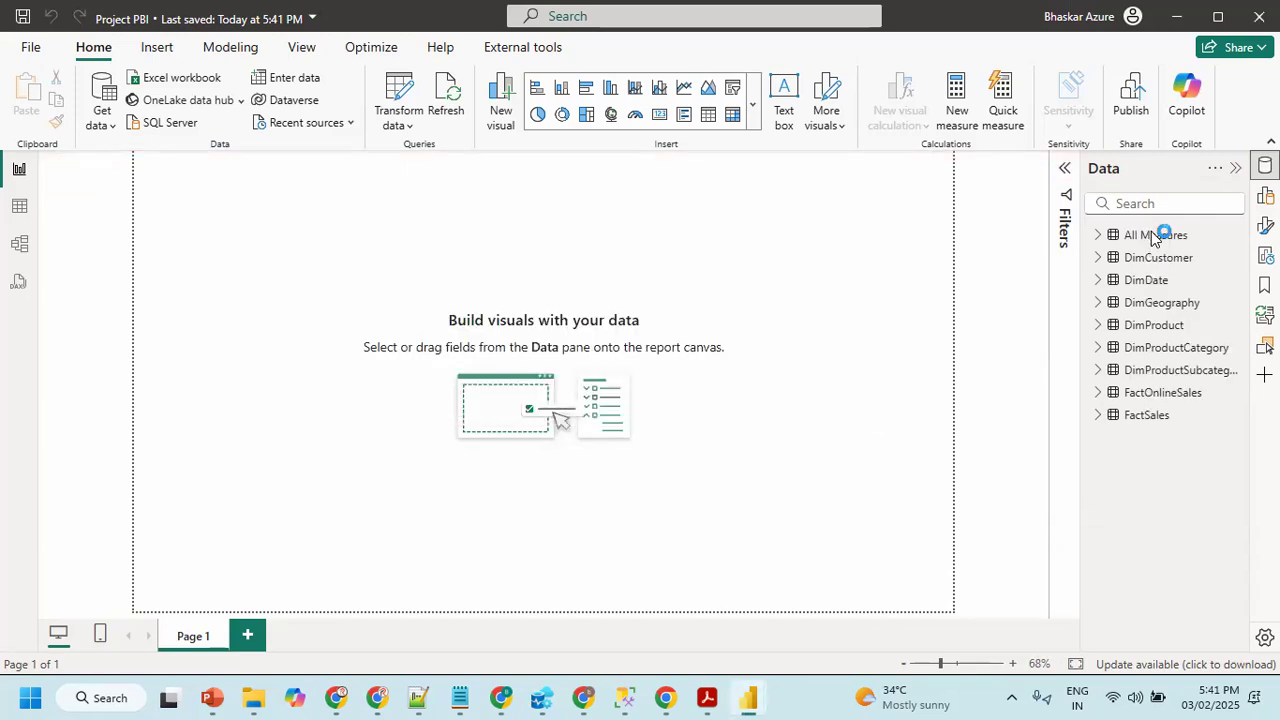
- Add a measure to the All Measures table defined as Offline Sales = SUM(FactSales[Offline Sales])
left_click(1148, 240)
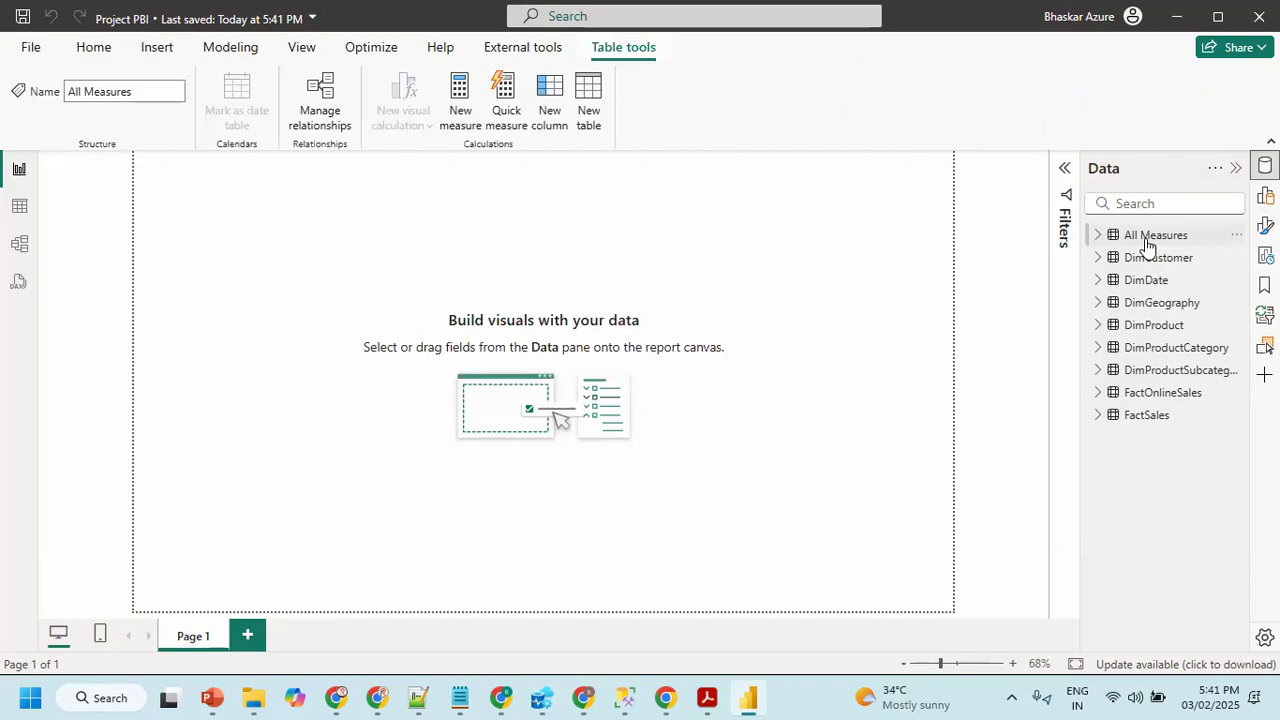
right_click(1145, 238)
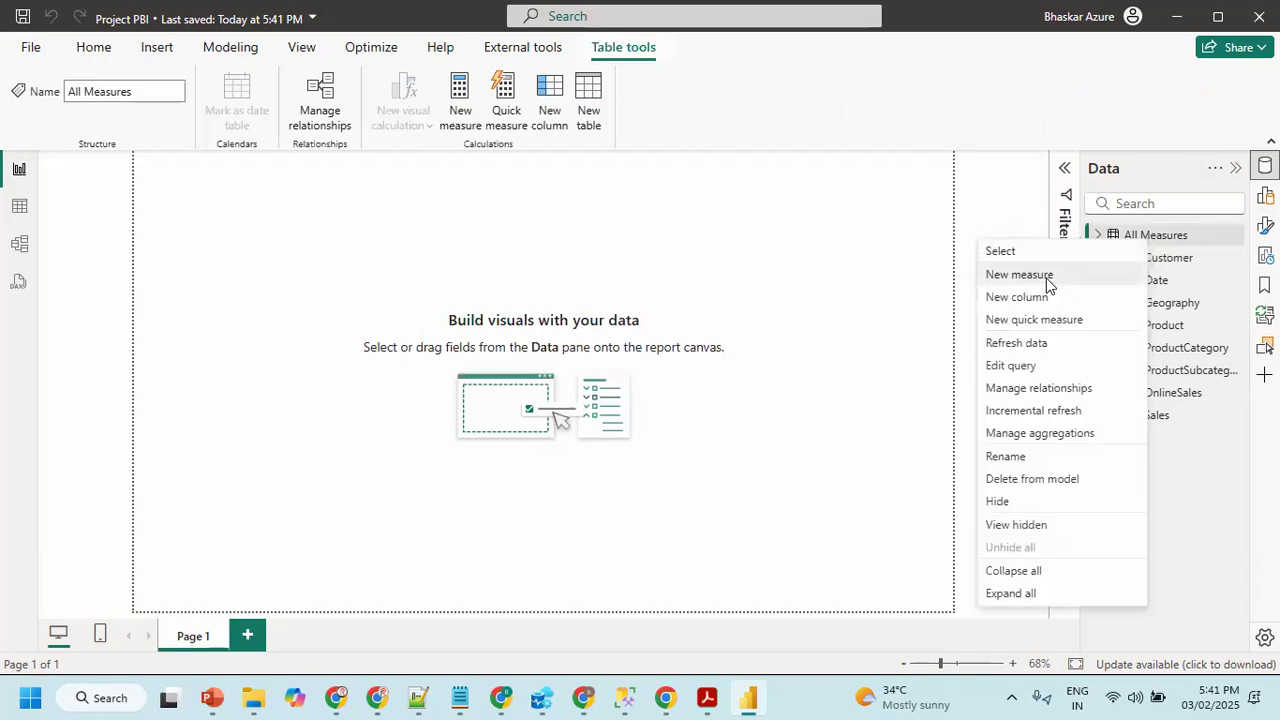
key("Escape")
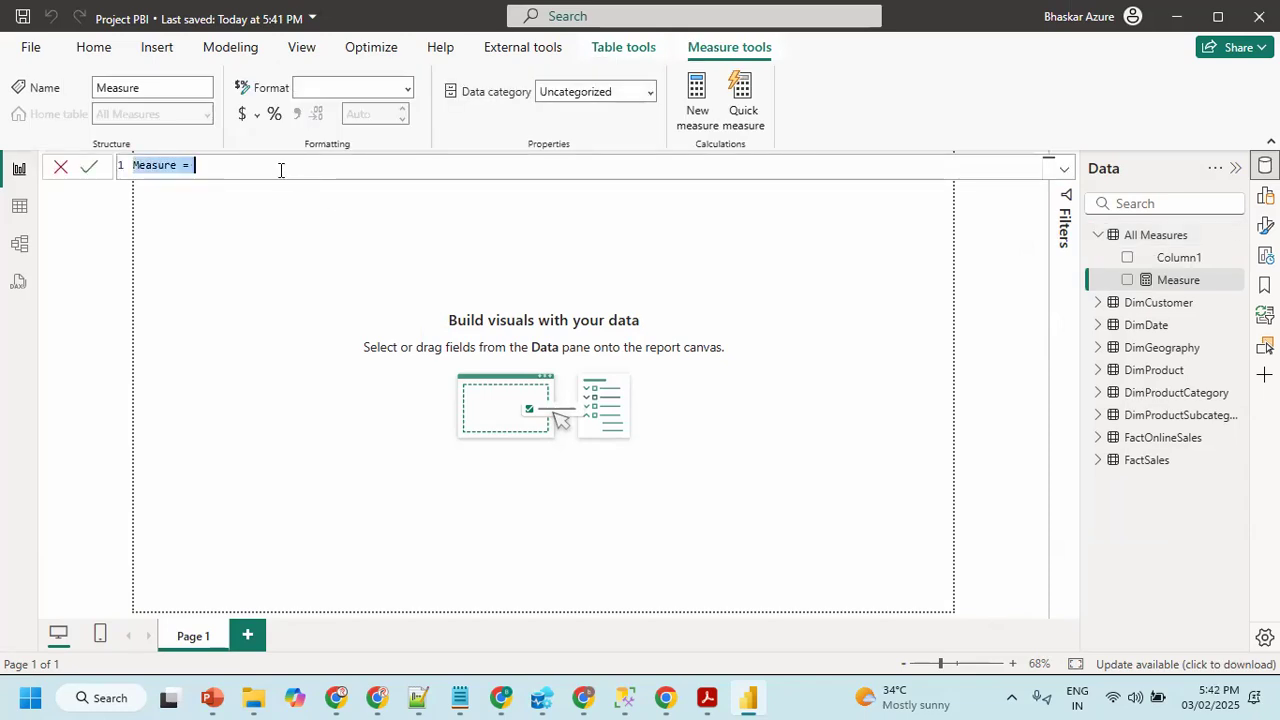
scroll(279, 167, "up", 6)
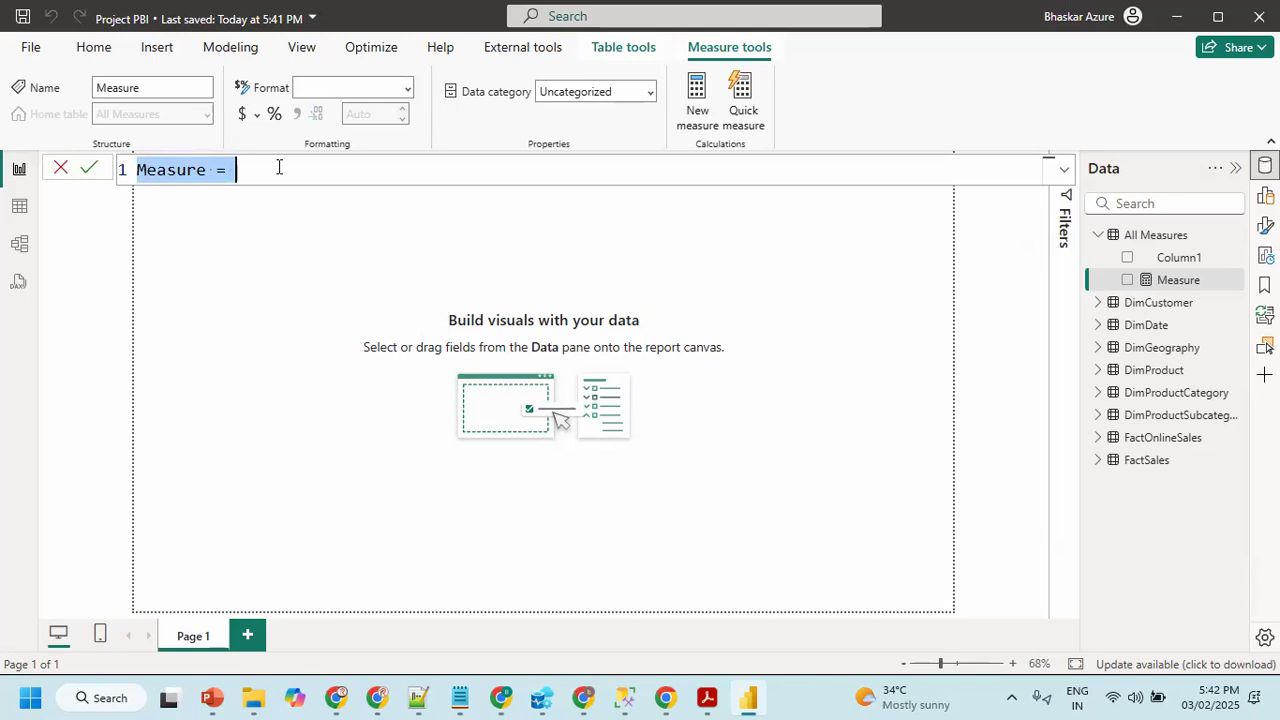
type("O")
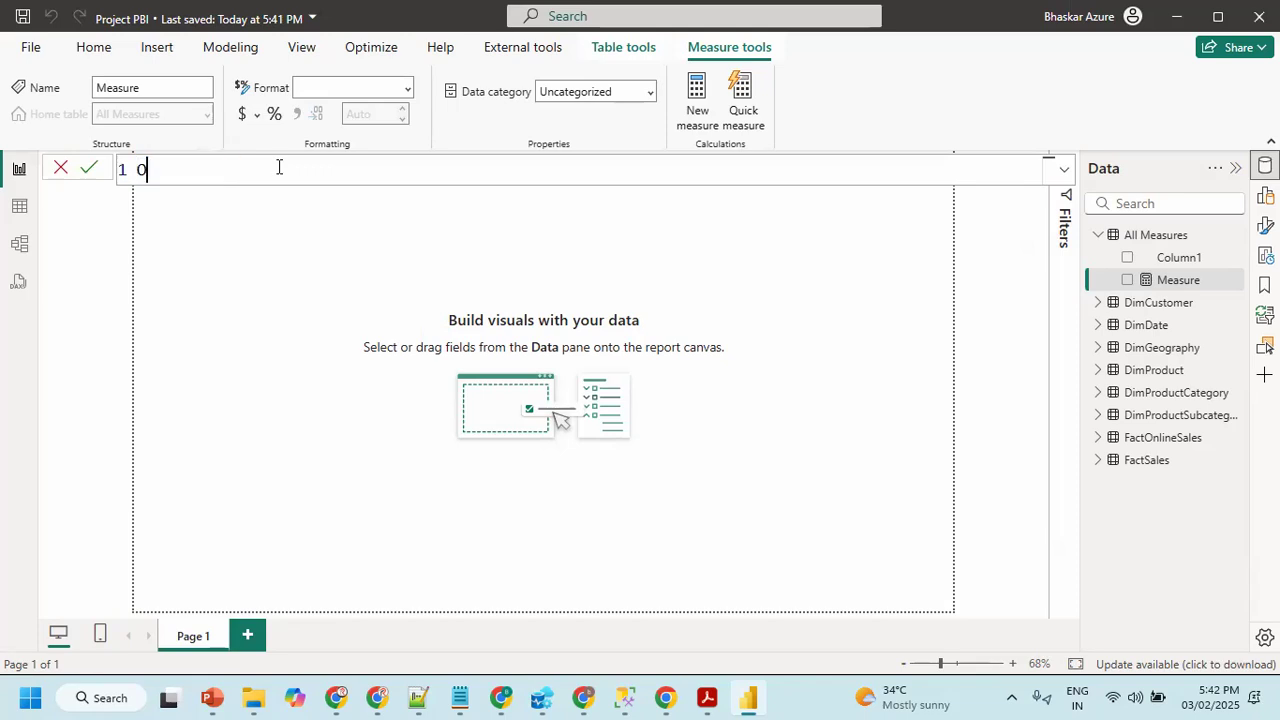
type("ffline Sales = SUM(f")
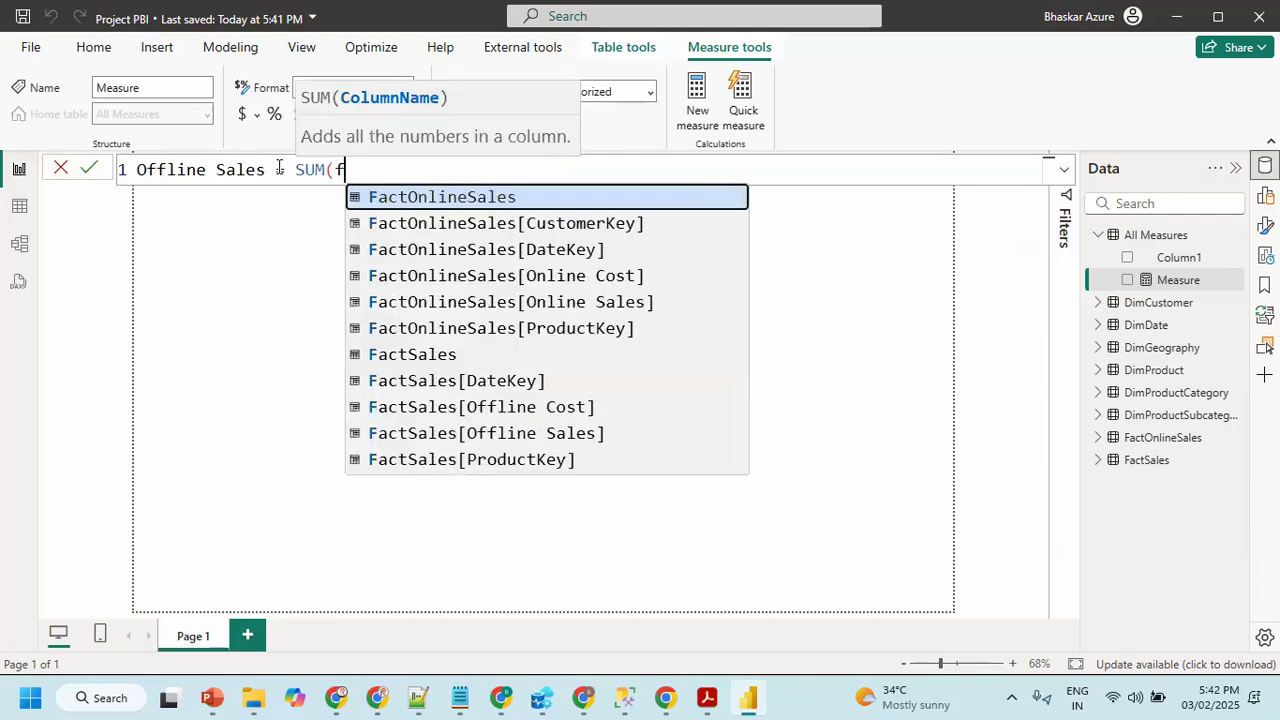
key("BackSpace")
type("off")
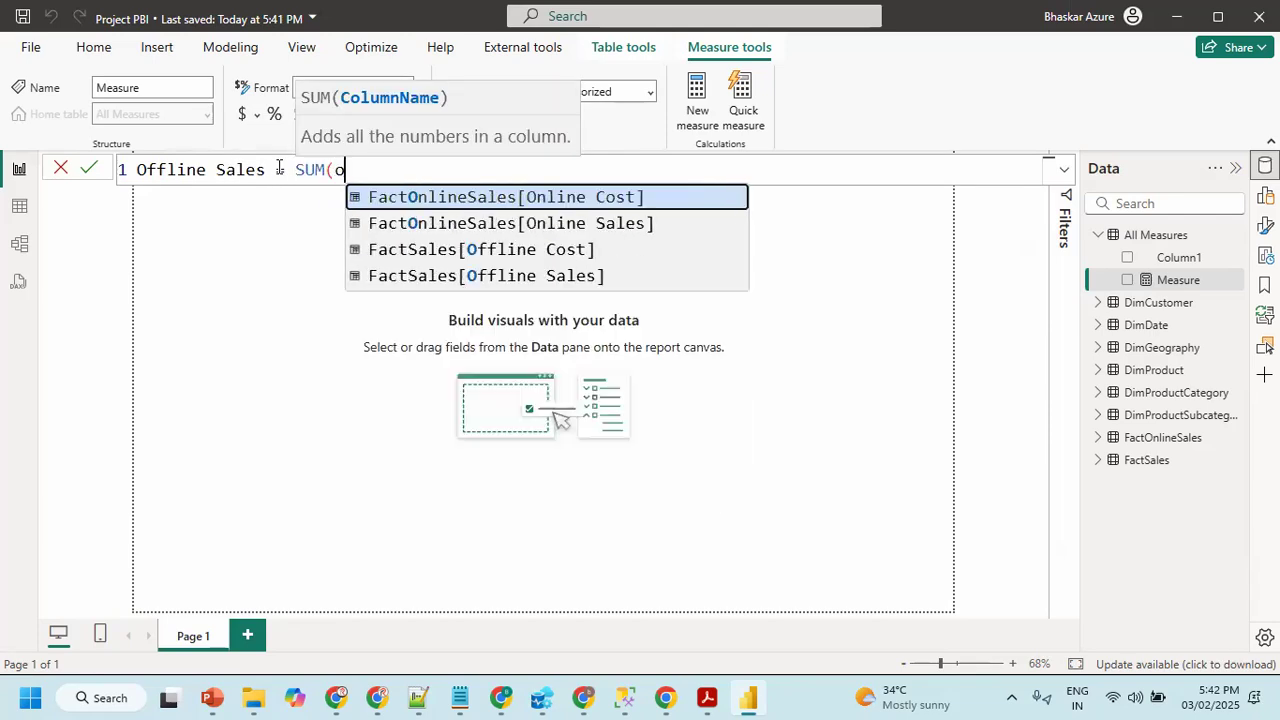
key("Down")
key("Tab")
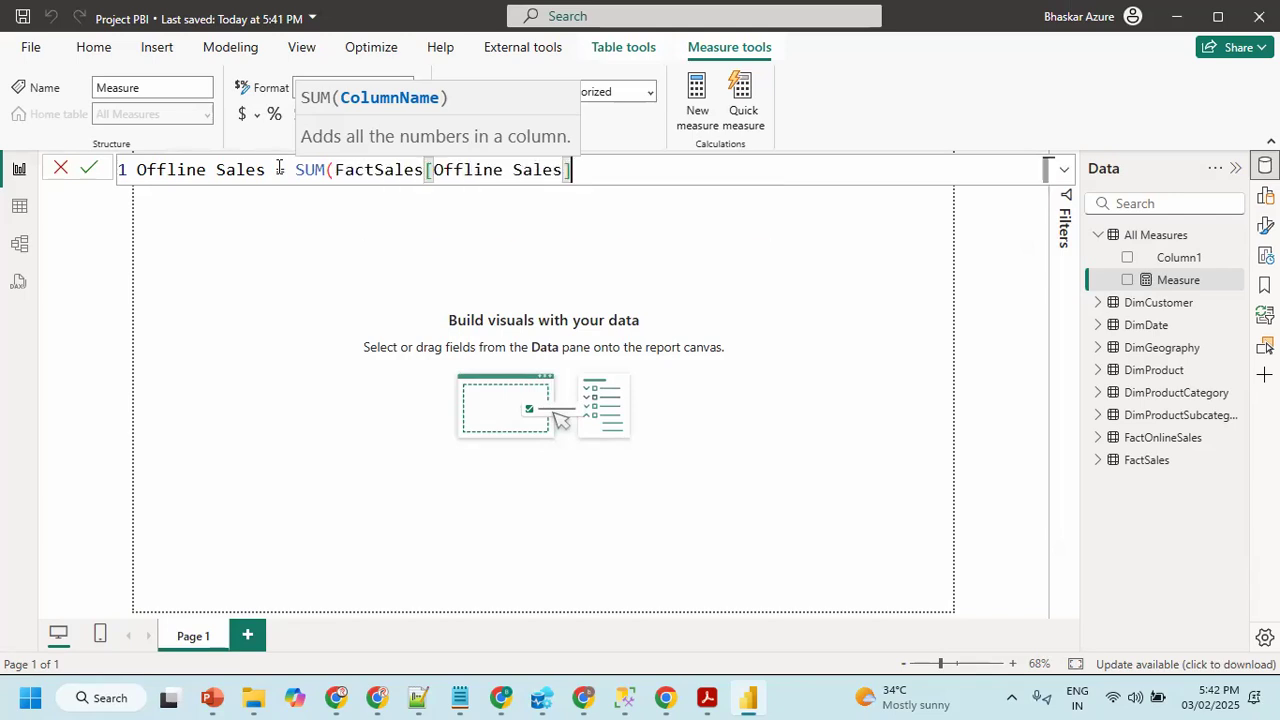
type(")")
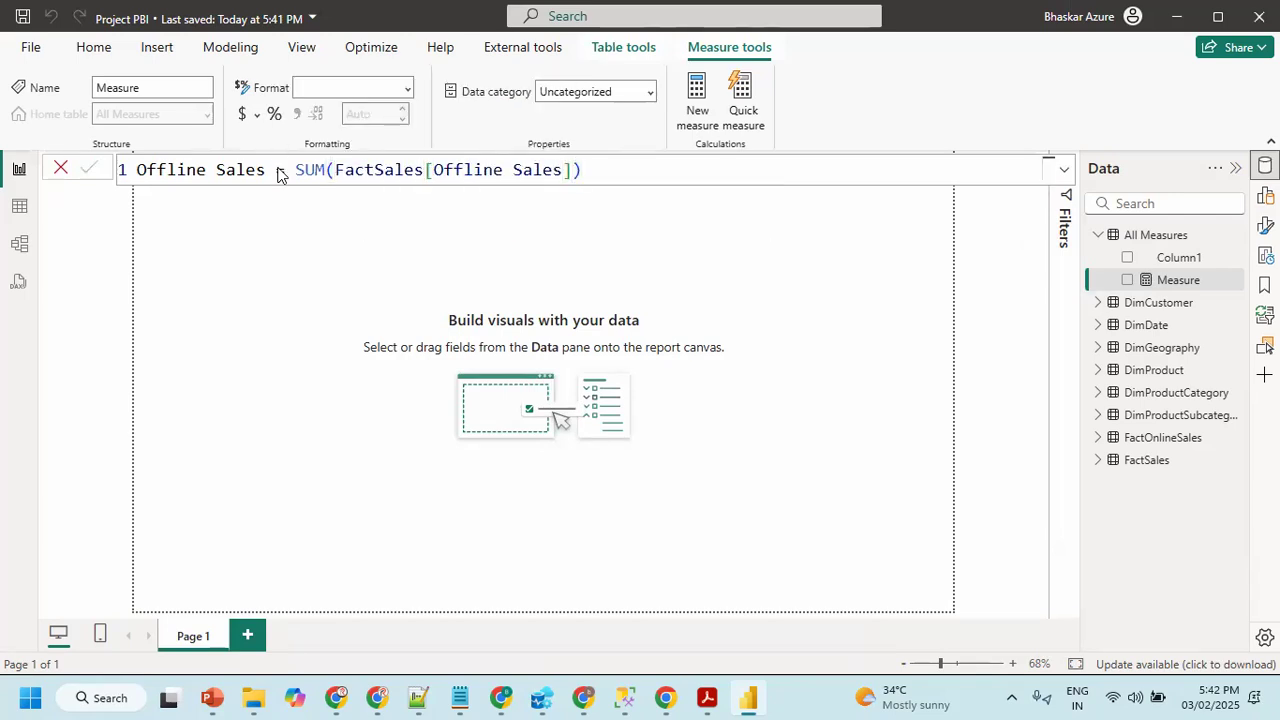
key("Return")
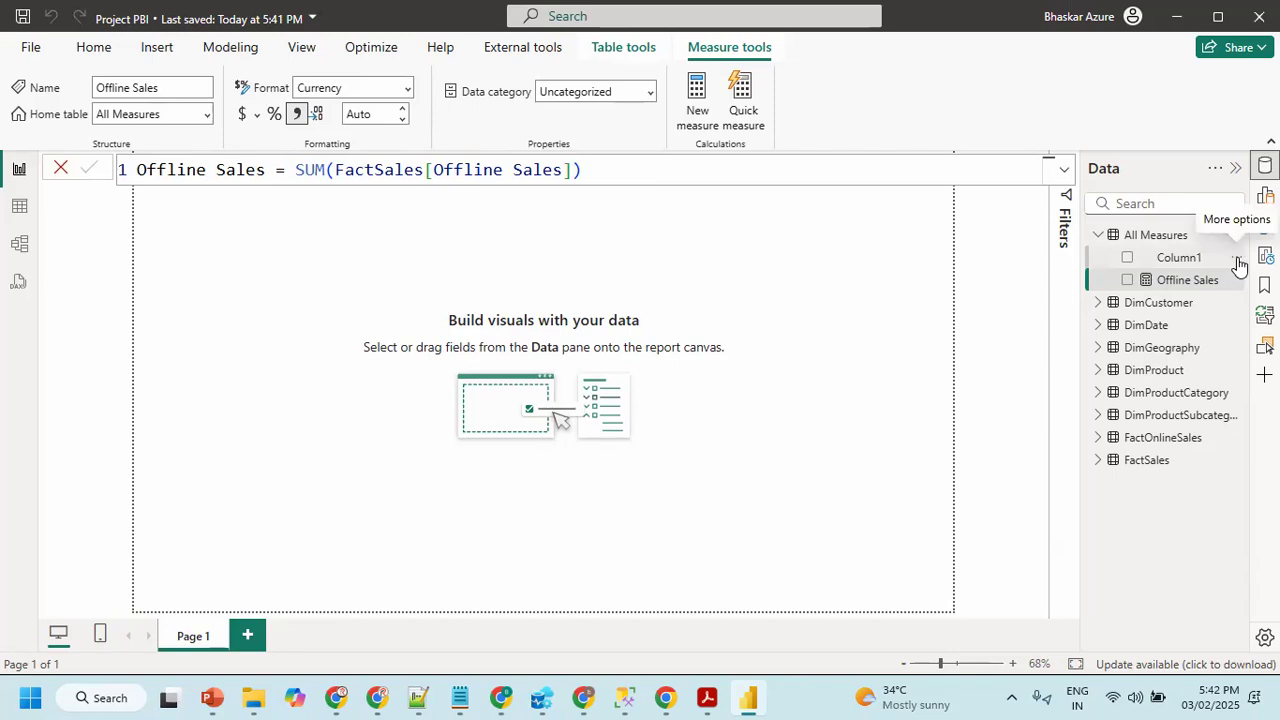
- Hide the placeholder Column1 of the All Measures table
left_click(1238, 261)
left_click(1108, 455)
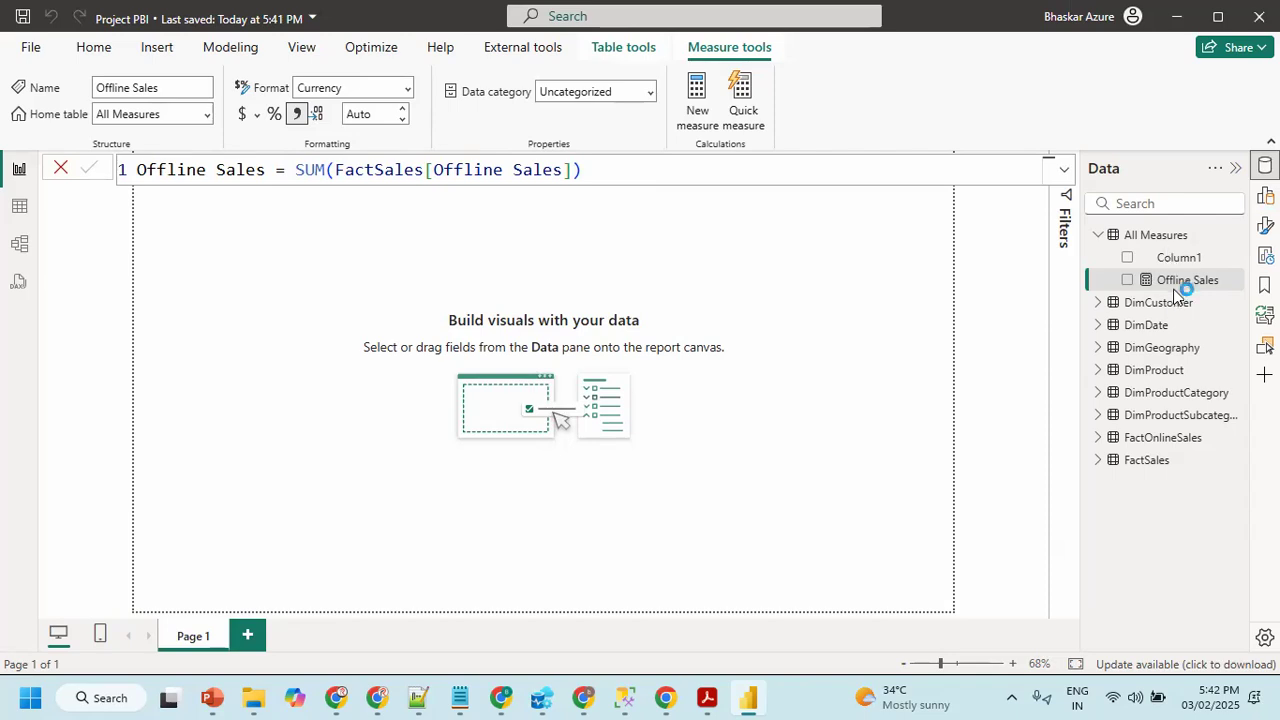
- Add a measure to the All Measures table defined as Offline Cost = SUM(FactSales[Offline Cost])
right_click(1158, 236)
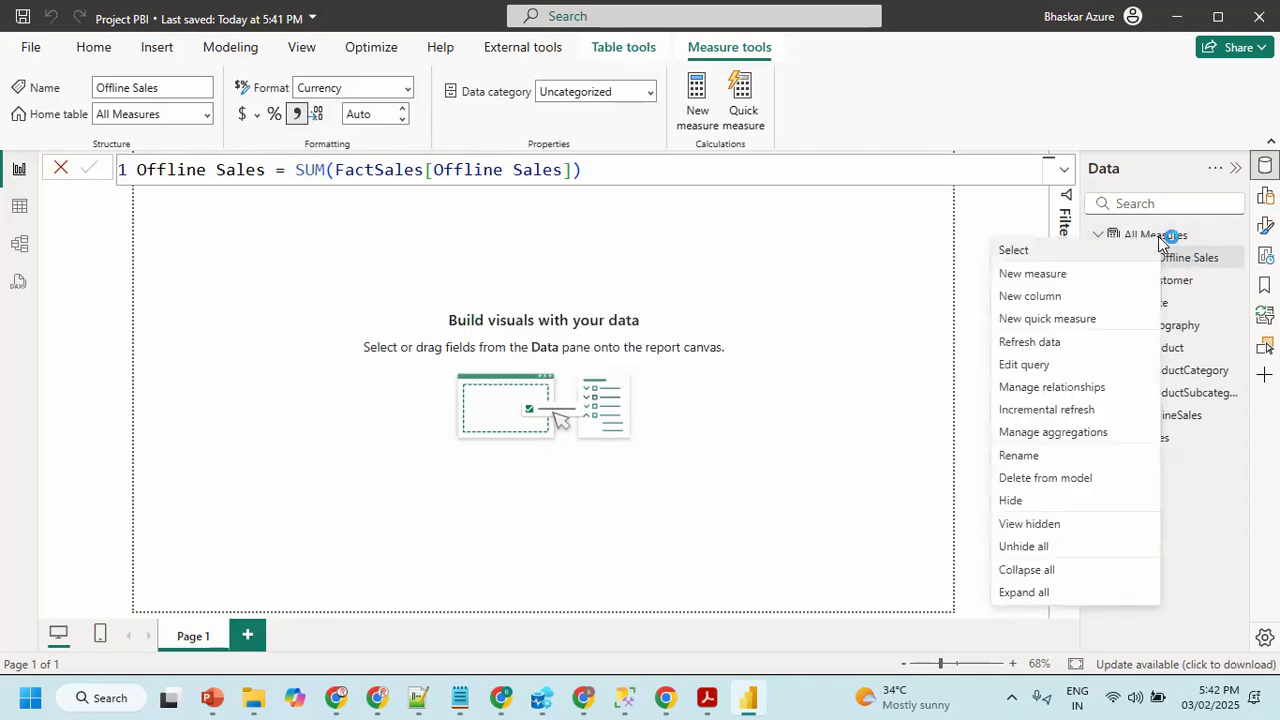
left_click(1035, 274)
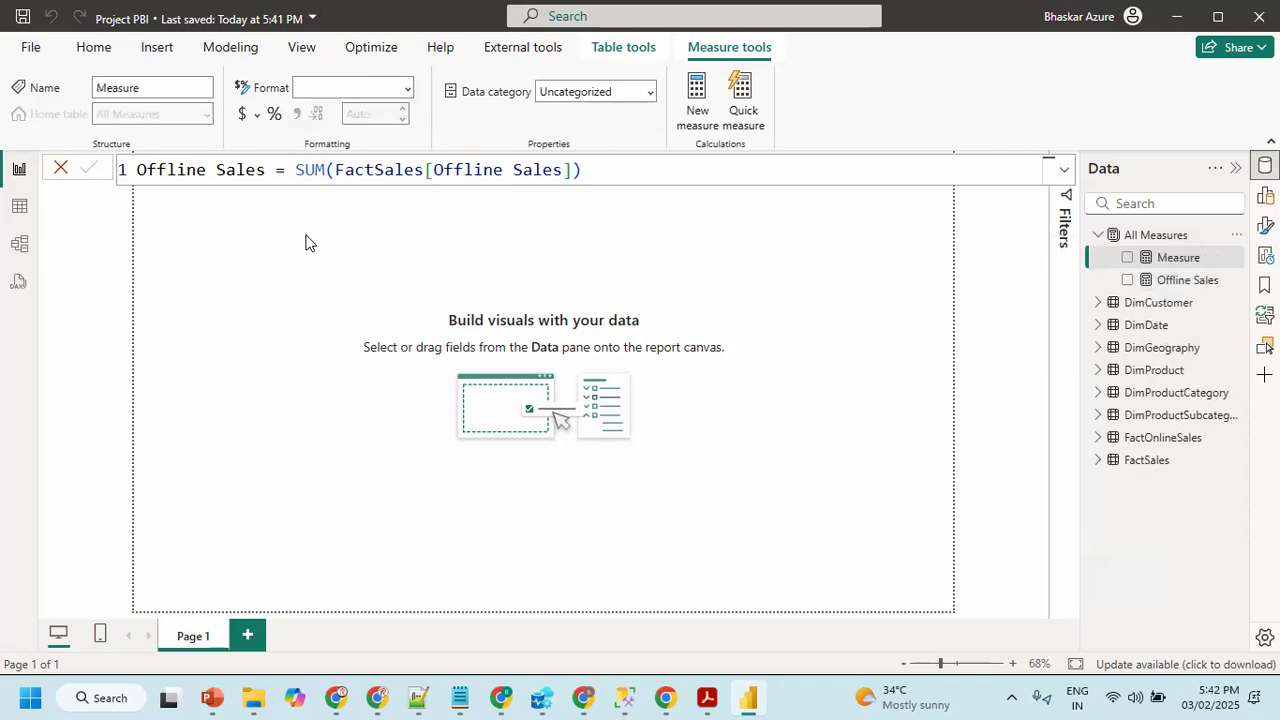
type("Offl")
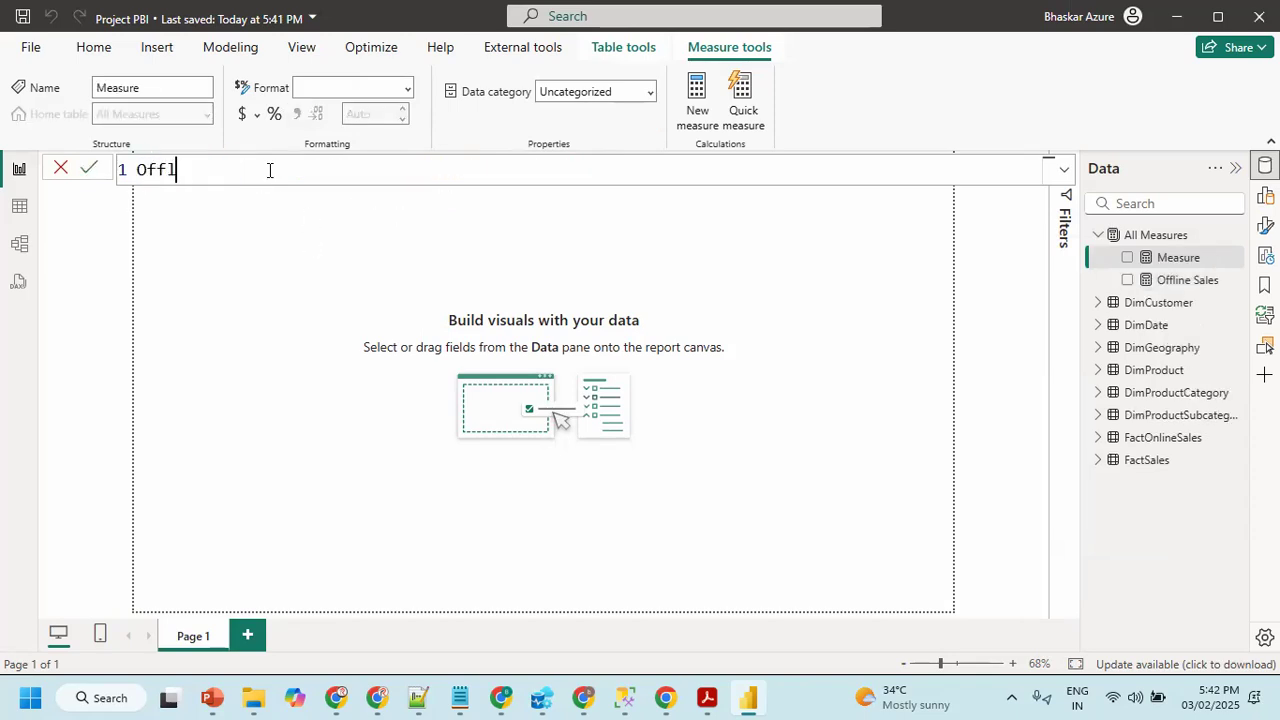
type("ine Cost = sum(off")
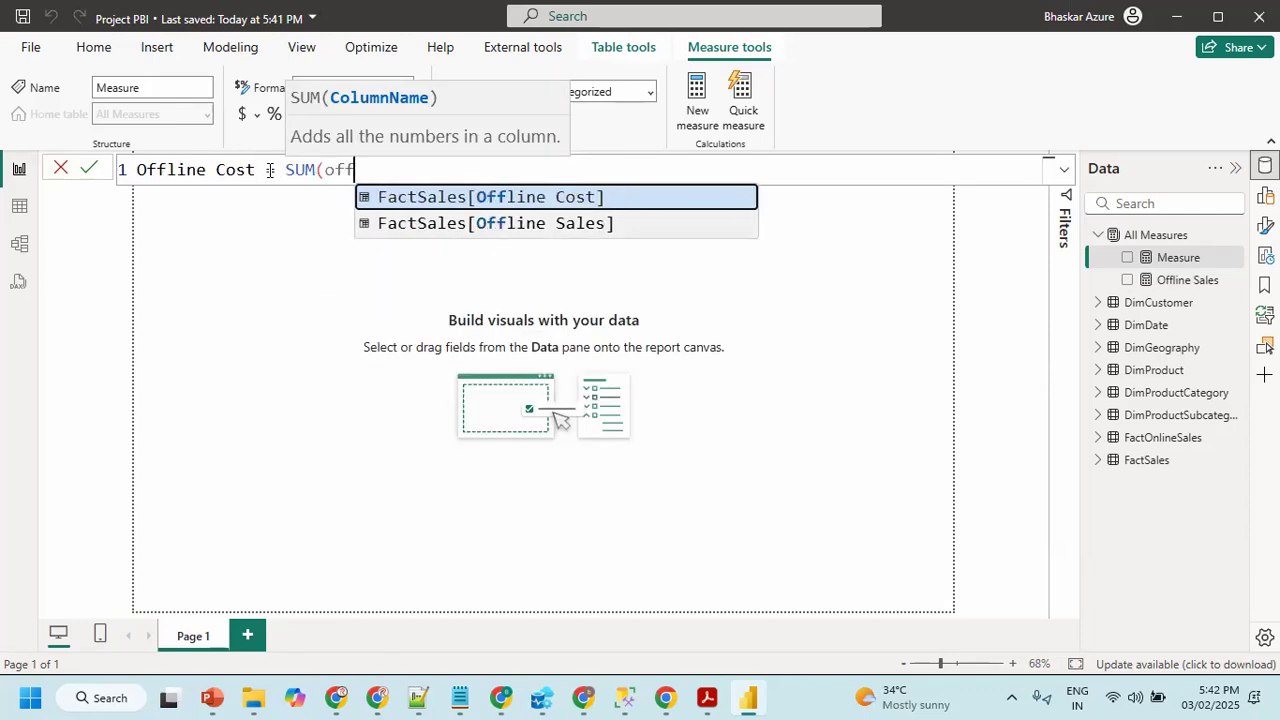
key("Tab")
type(")")
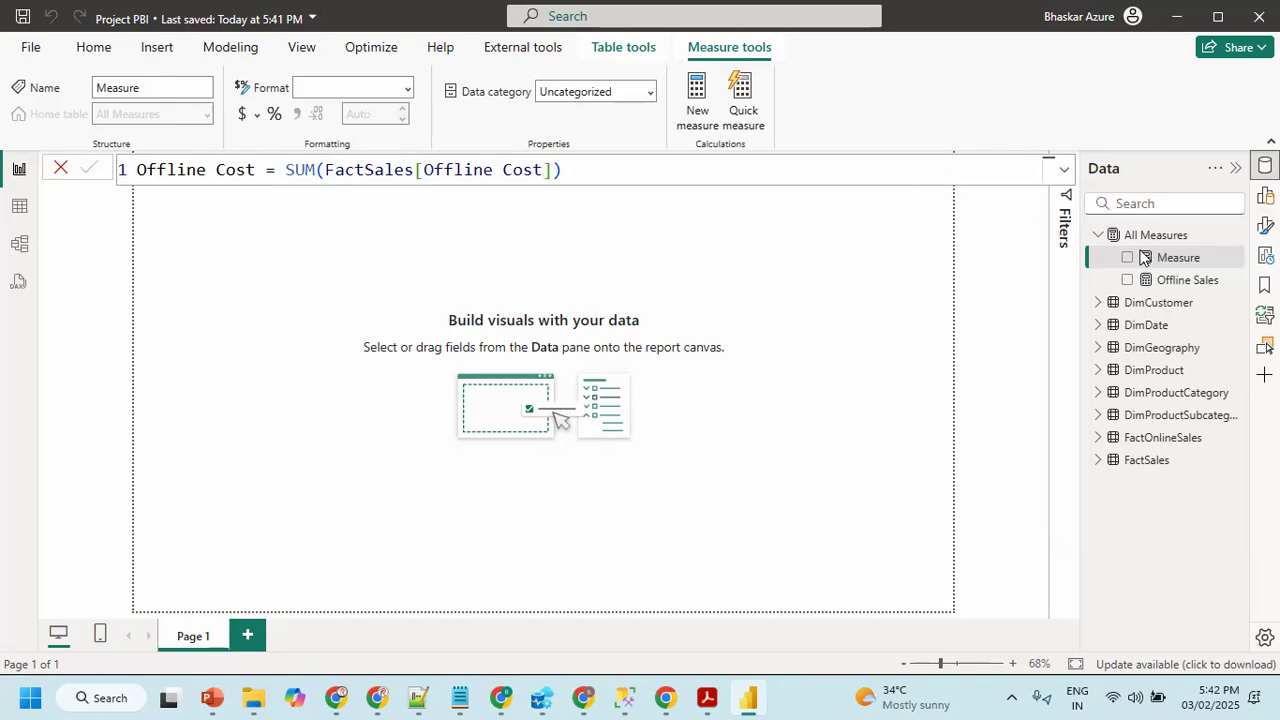
key("Return")
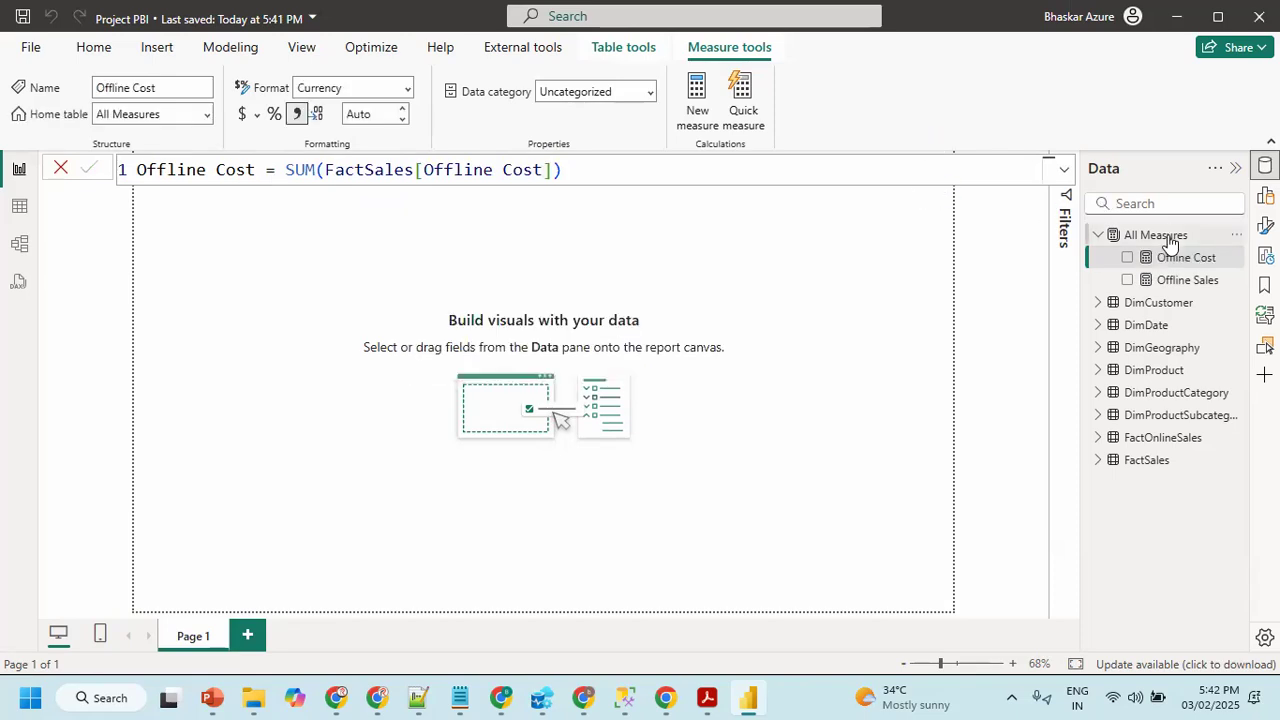
- Add a measure to the All Measures table defined as Online Sales = SUM(FactOnlineSales[Online Sales])
right_click(1157, 239)
left_click(1061, 273)
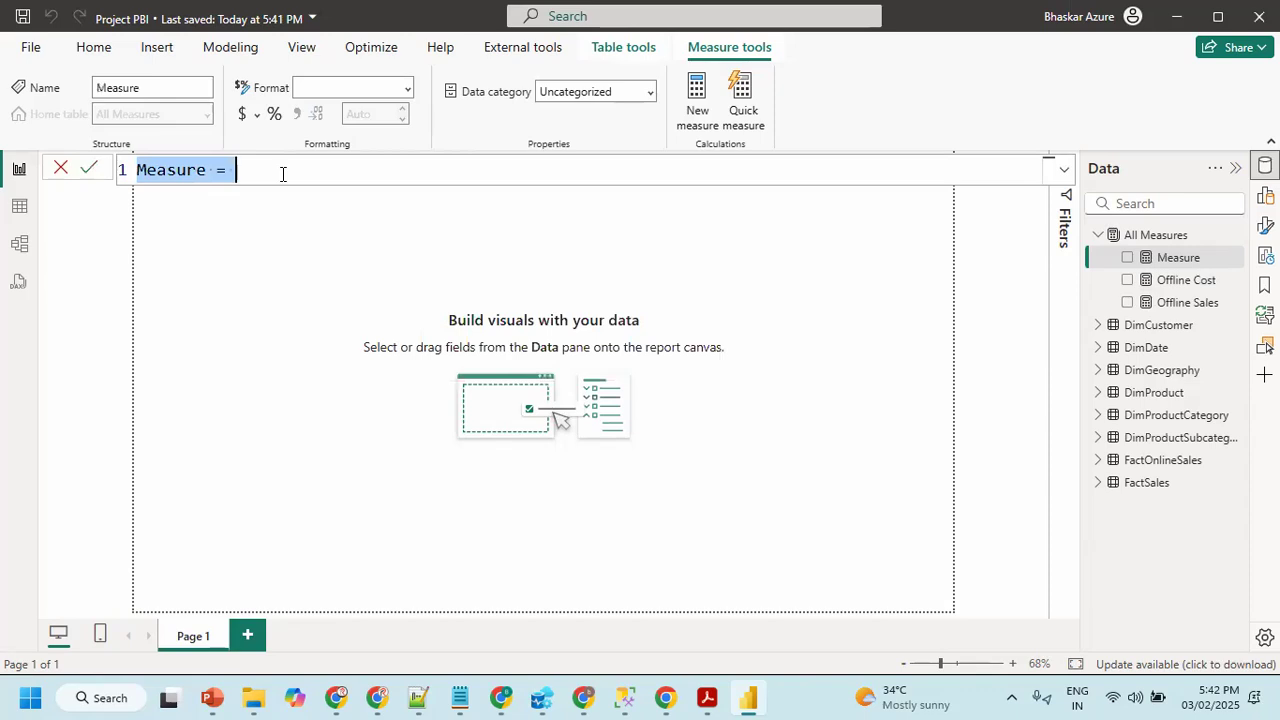
type("Online Sales")
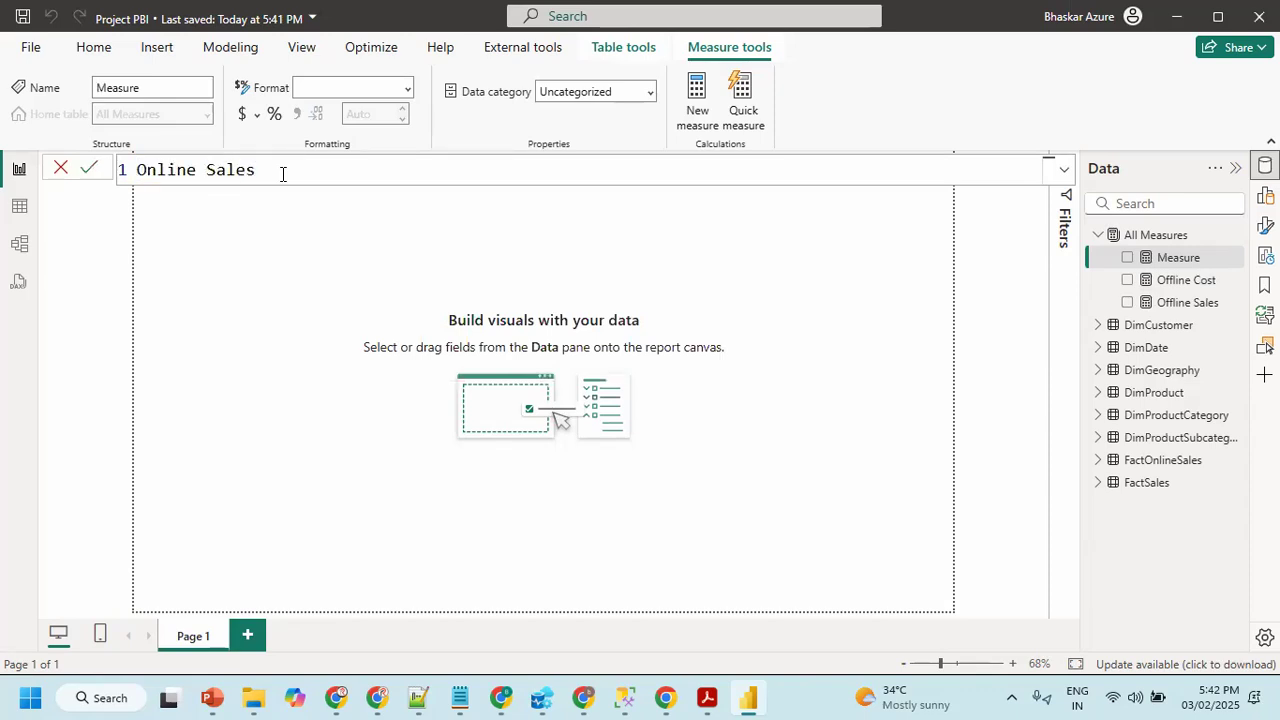
type(" = SUM(")
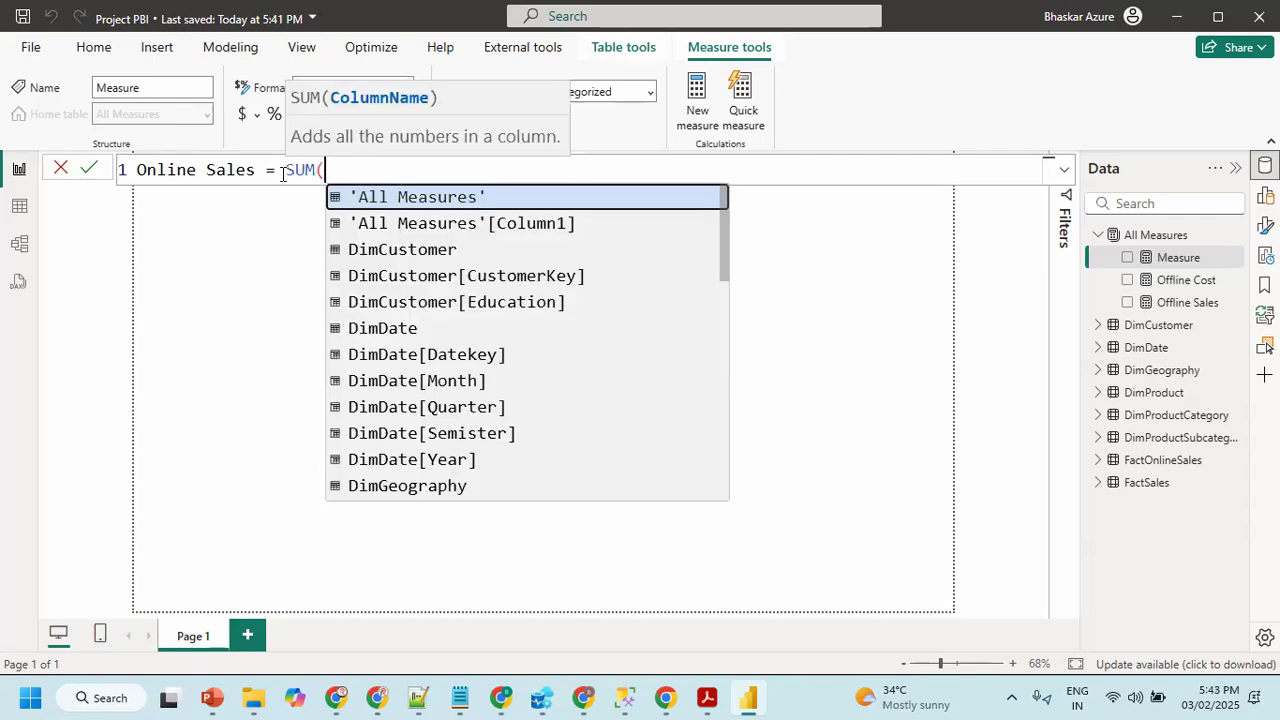
type("onli")
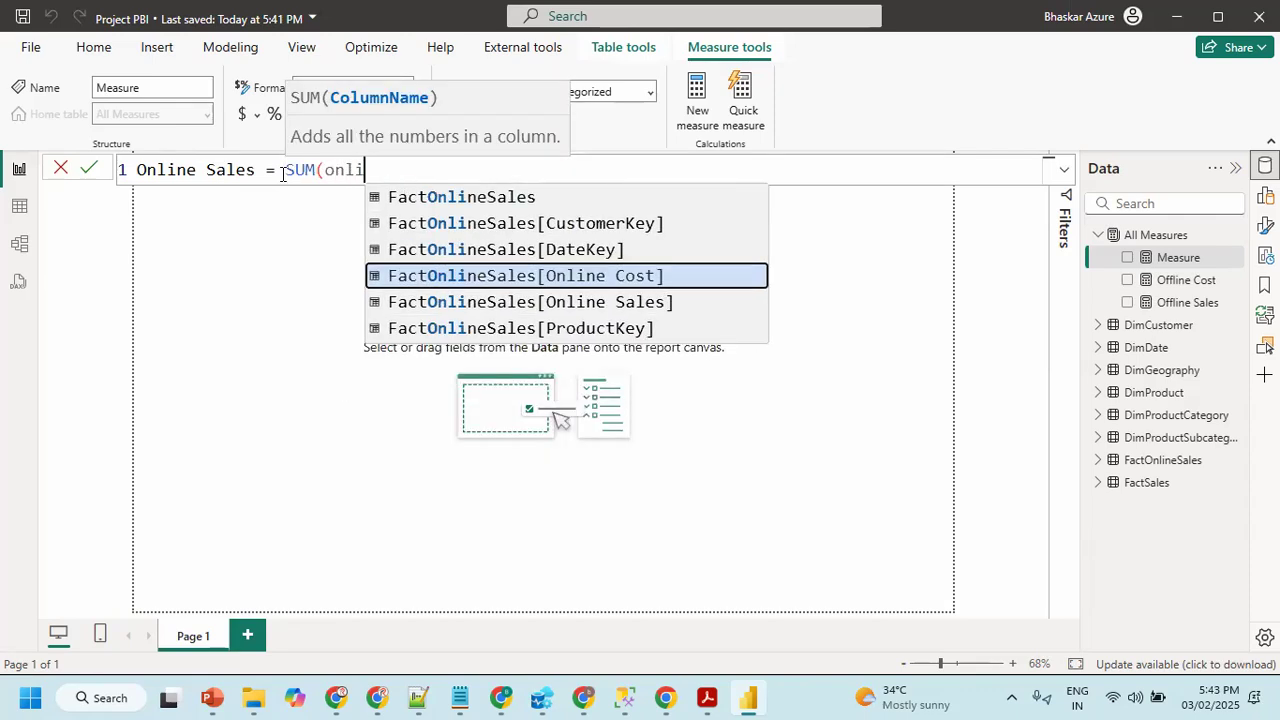
type("ne")
key("Tab")
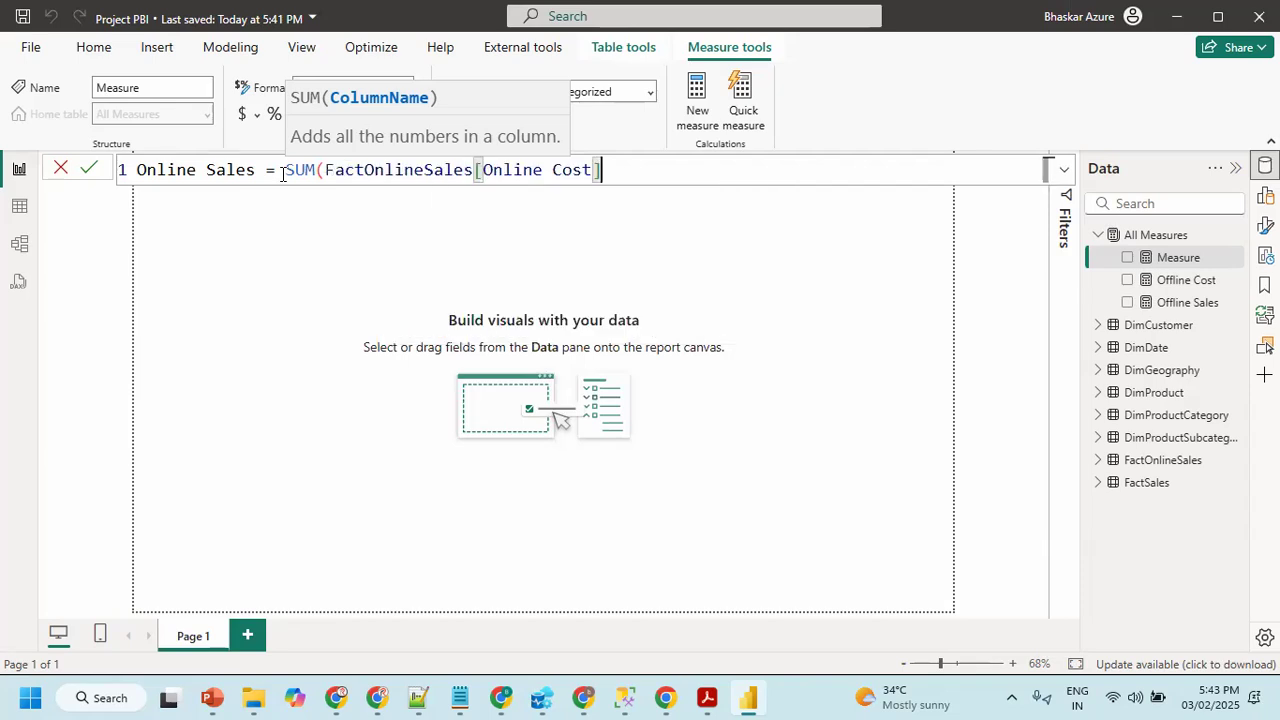
key("BackSpace")
key("BackSpace")
key("BackSpace")
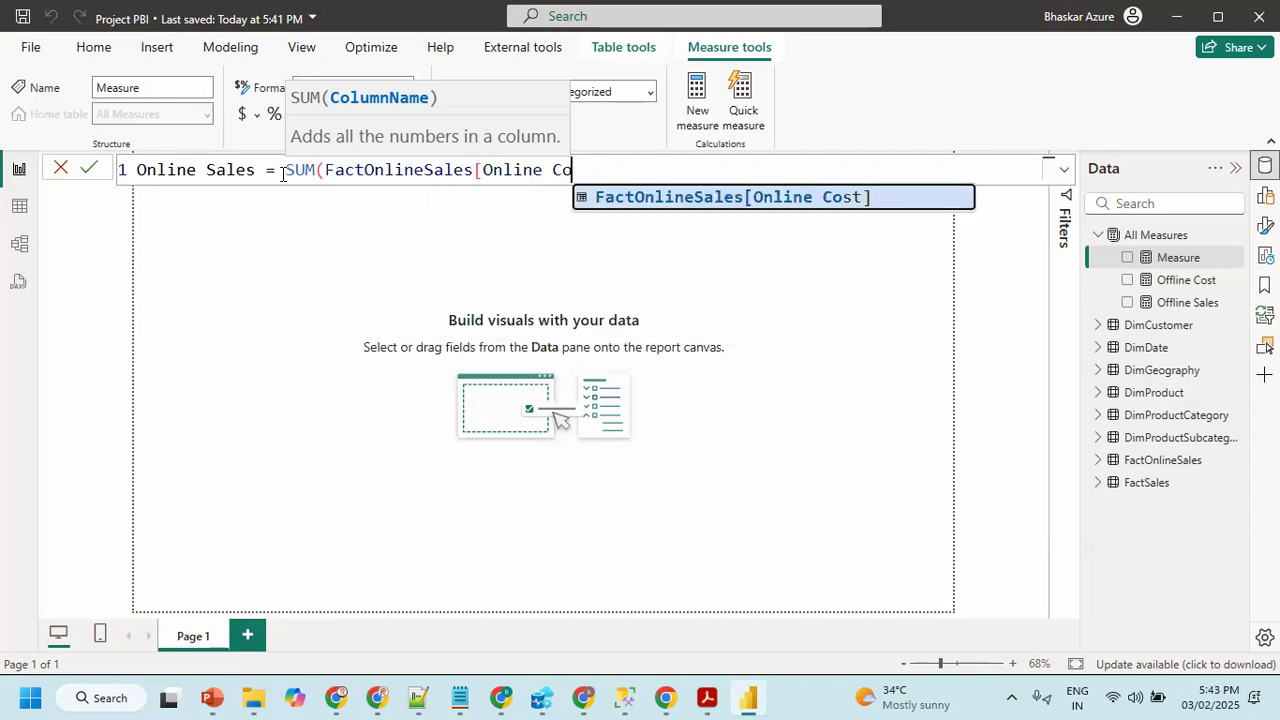
key("BackSpace")
key("BackSpace")
type("Sales])")
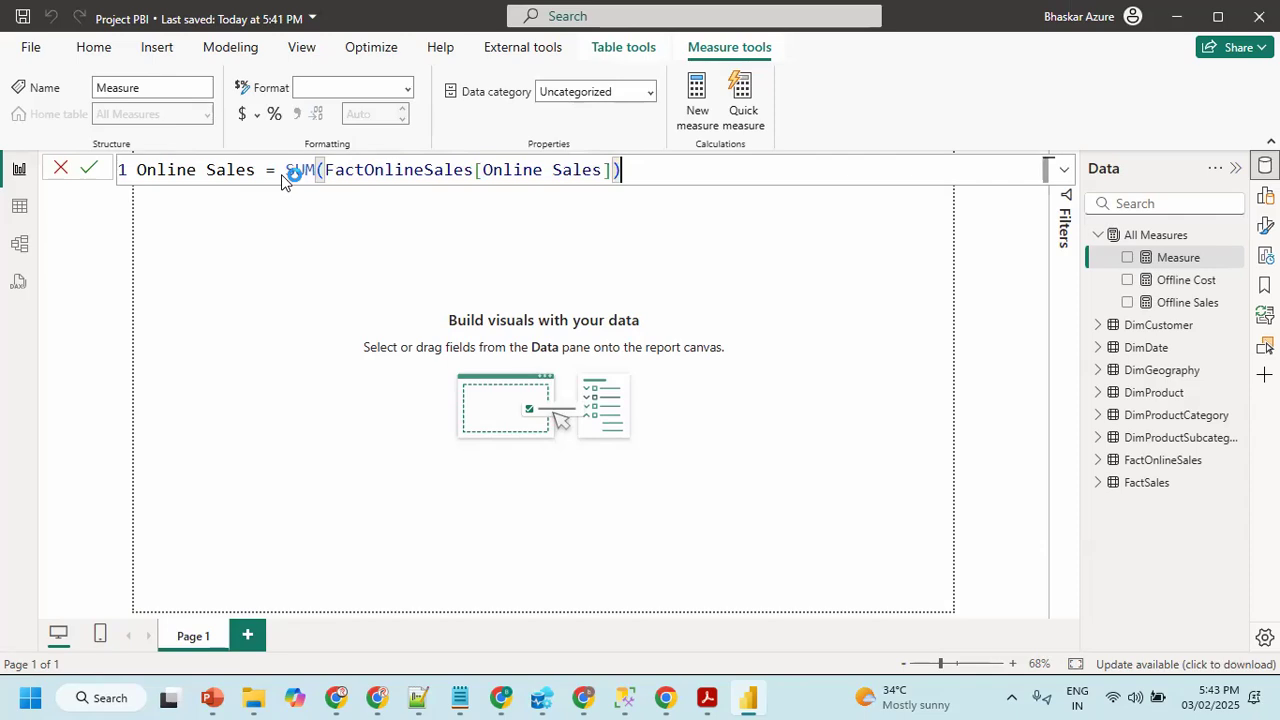
key("Return")
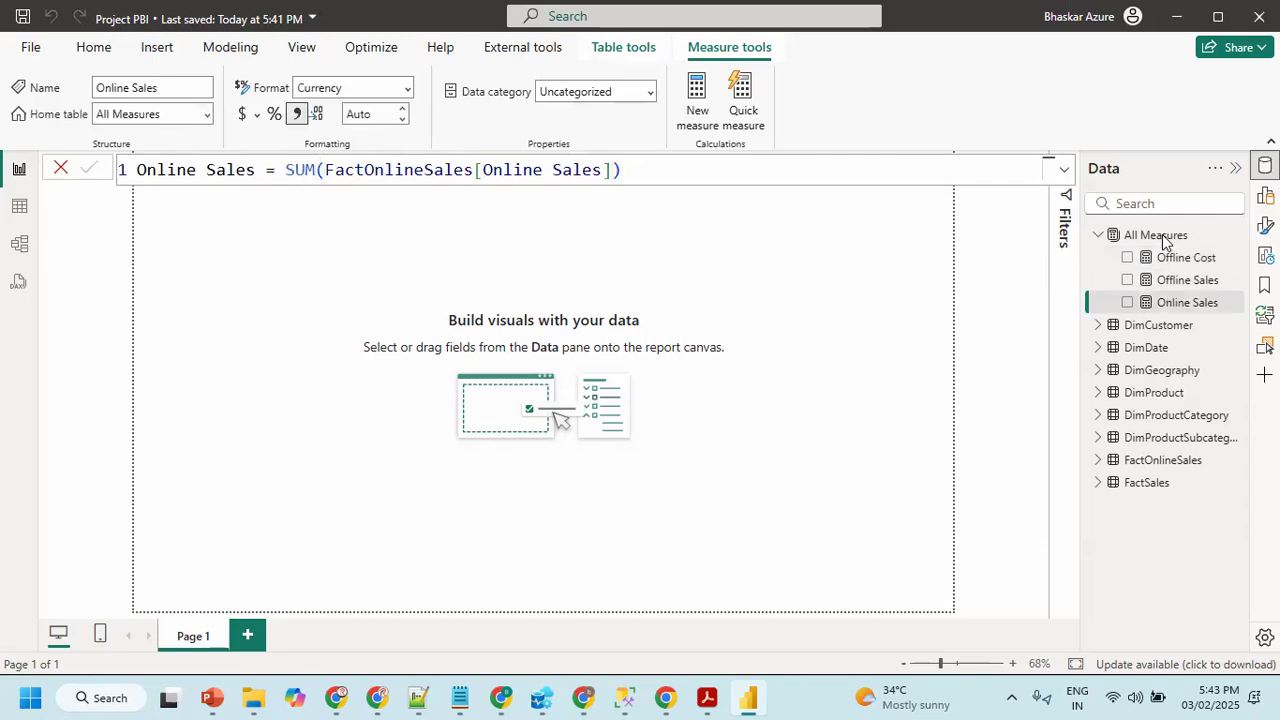
- Add a measure to the All Measures table defined as Online Cost = SUM(FactOnlineSales[Online Cost])
right_click(1160, 238)
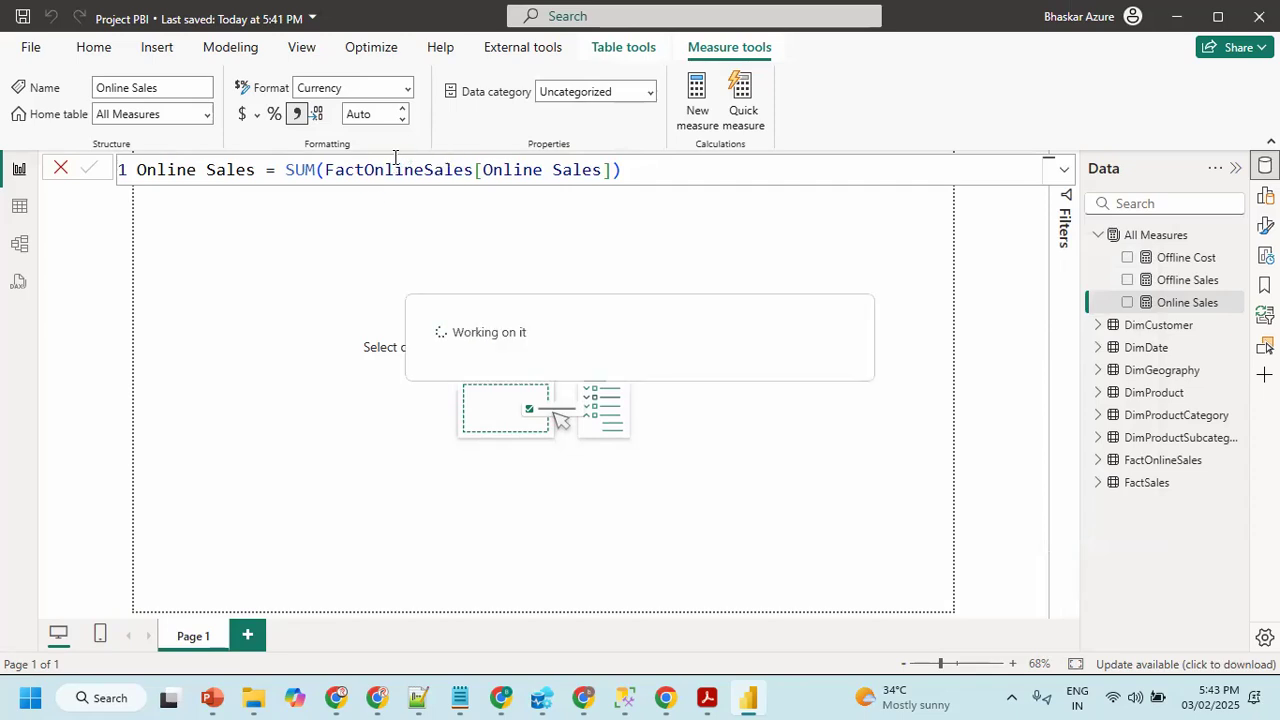
type("Online cost")
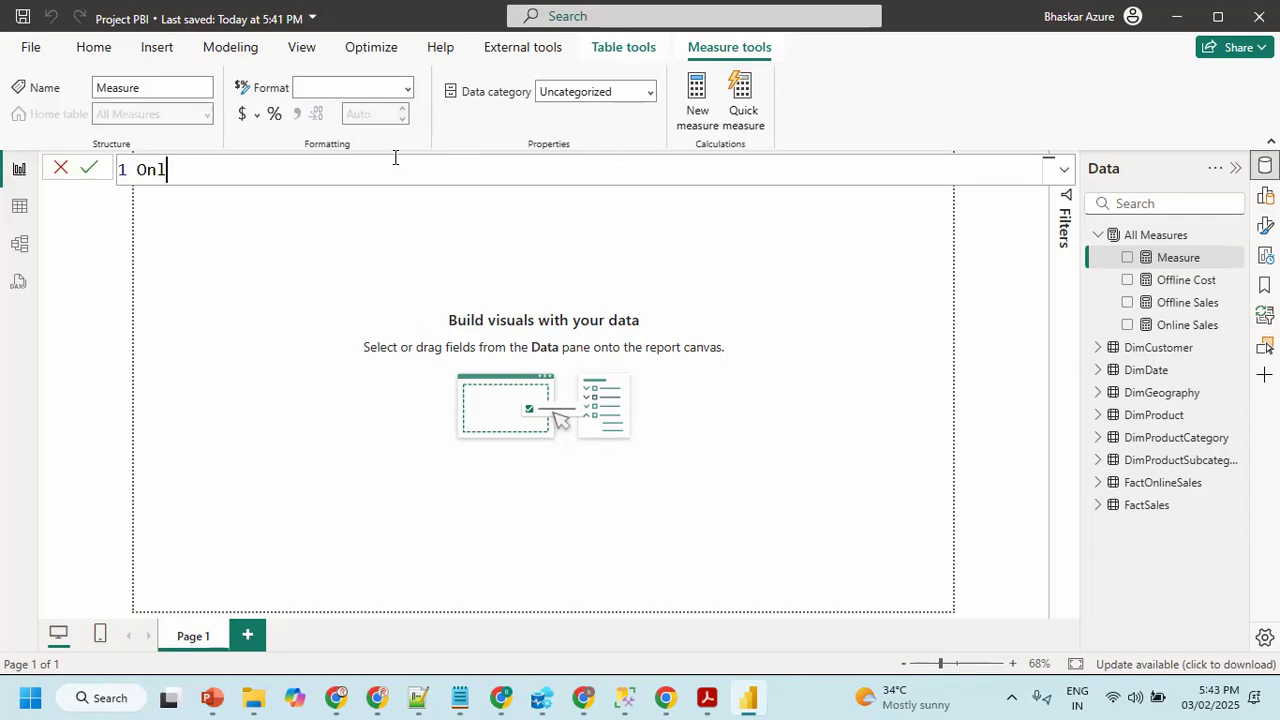
key("BackSpace")
key("BackSpace")
key("BackSpace")
key("BackSpace")
key("BackSpace")
type("Cost = s")
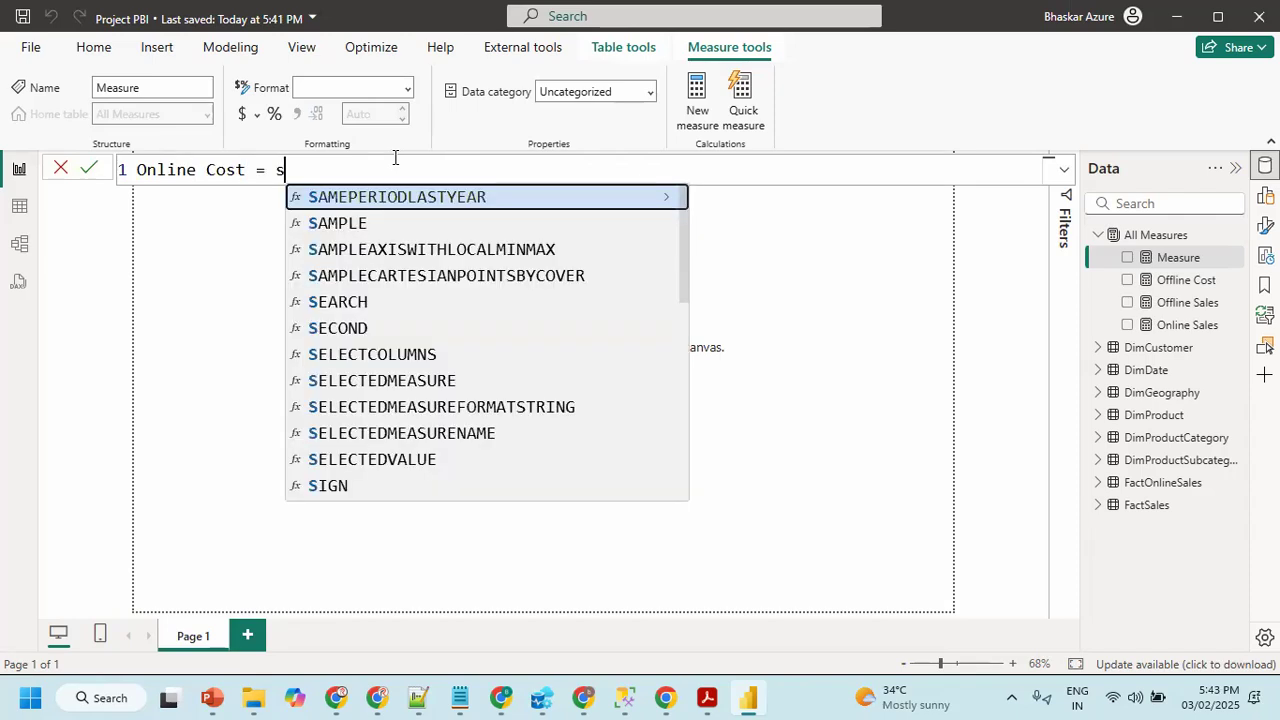
type("um")
key("Tab")
type("onl")
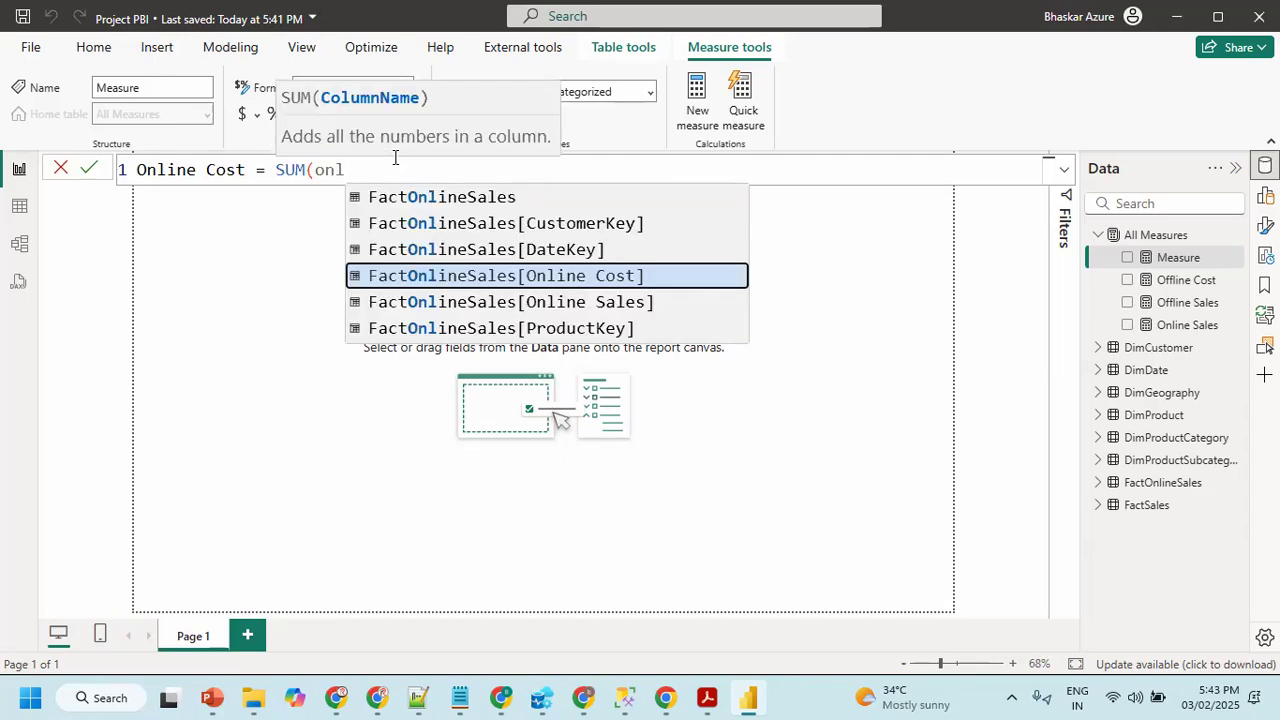
type("ine co")
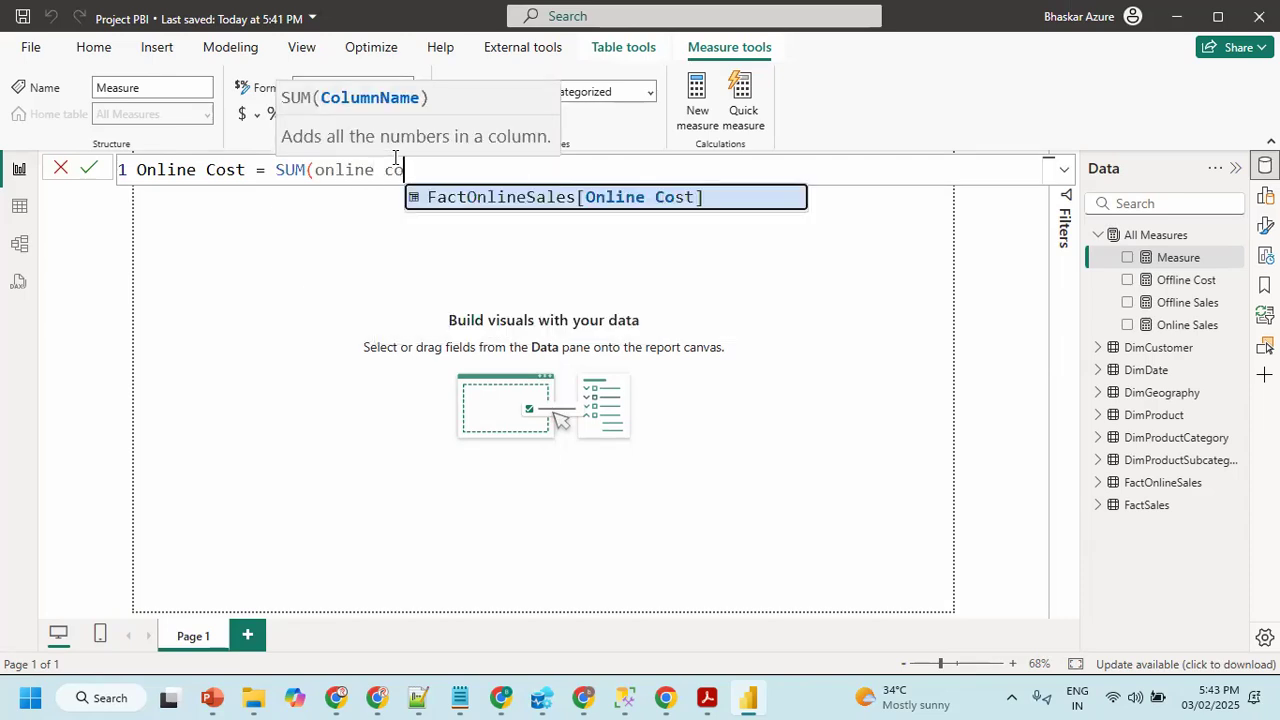
key("Tab")
type(")")
key("Return")
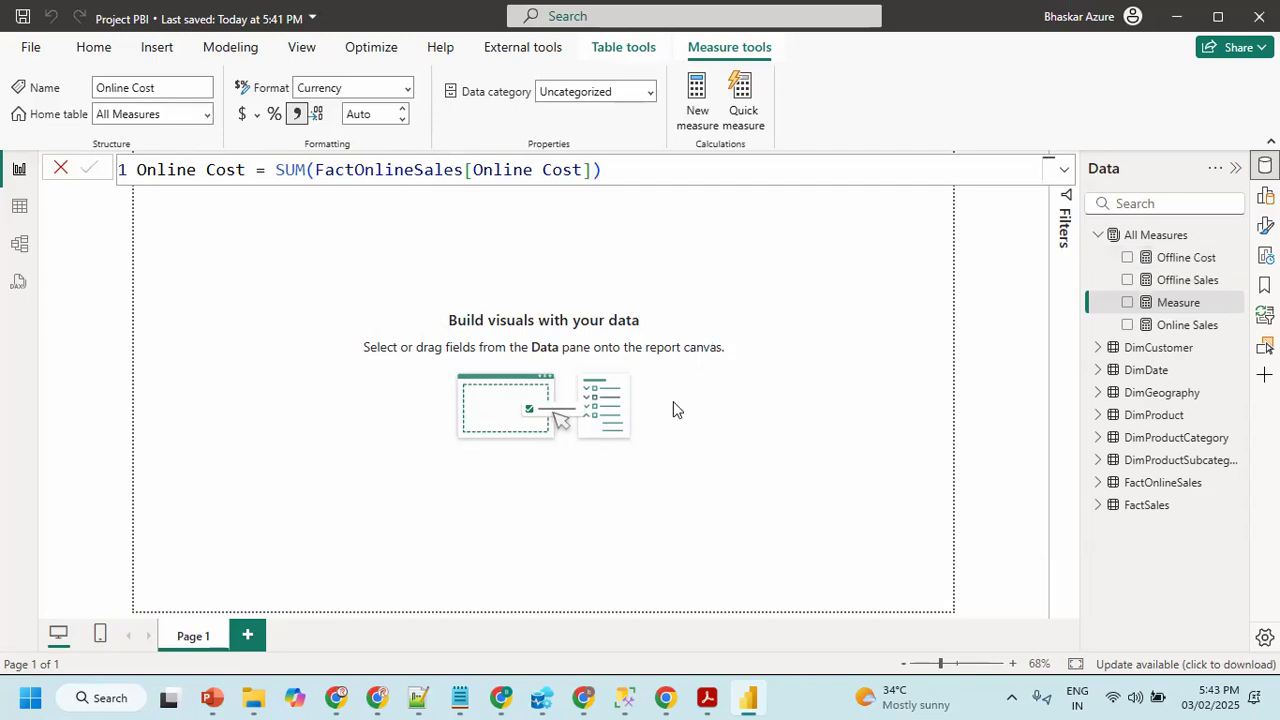
- Consult the card requirements in Project Design.pdf and add a placeholder measure to All Measures defined as Offline & Online Qty = 0
left_click(706, 697)
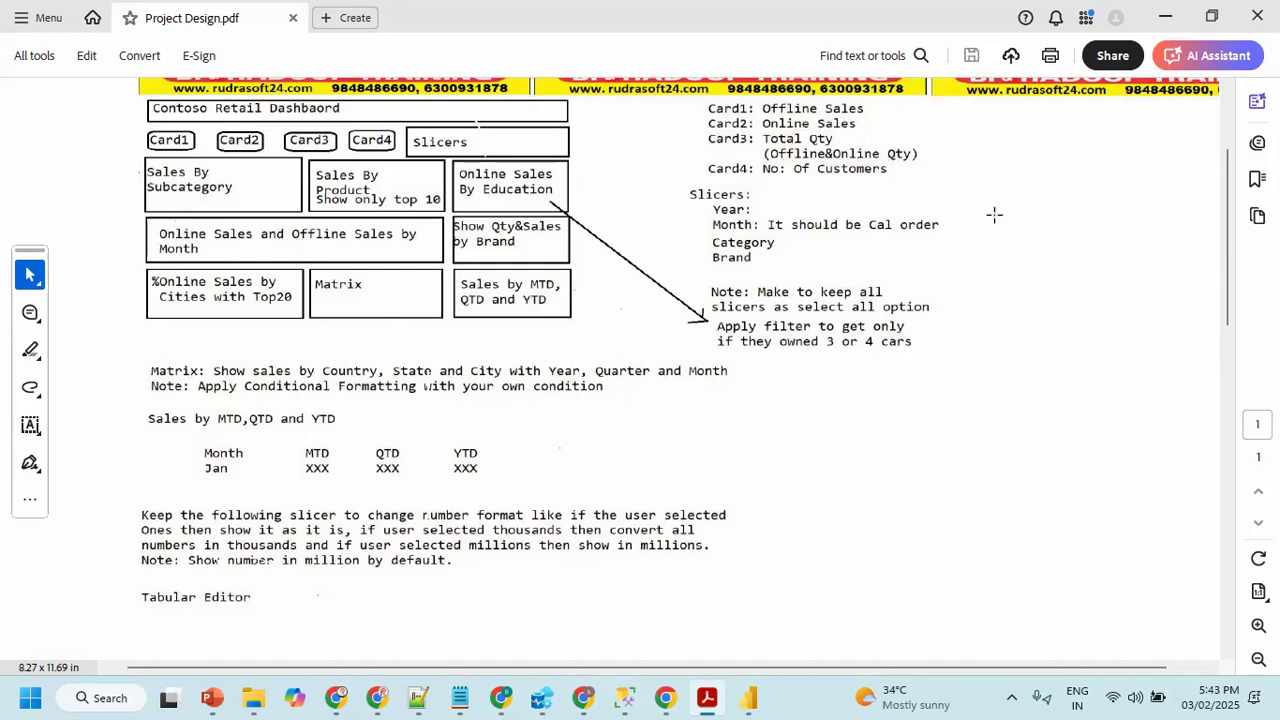
key("alt+Tab")
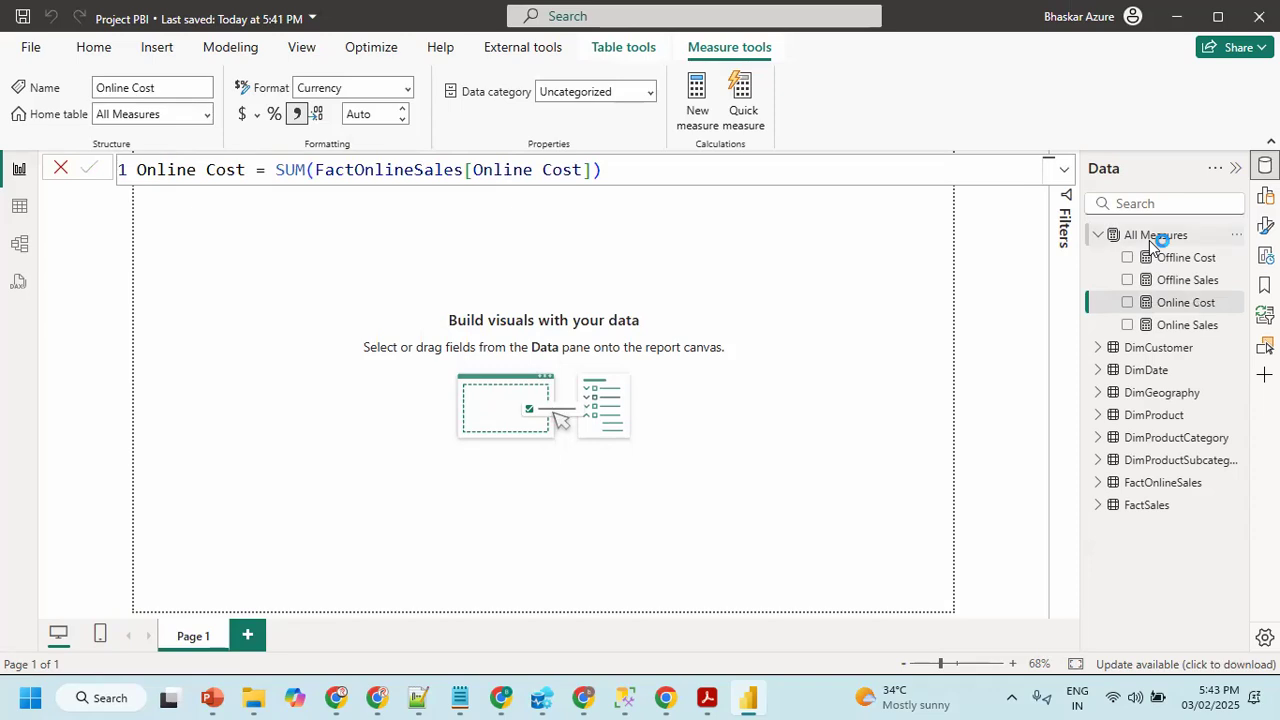
right_click(1149, 240)
left_click(1062, 277)
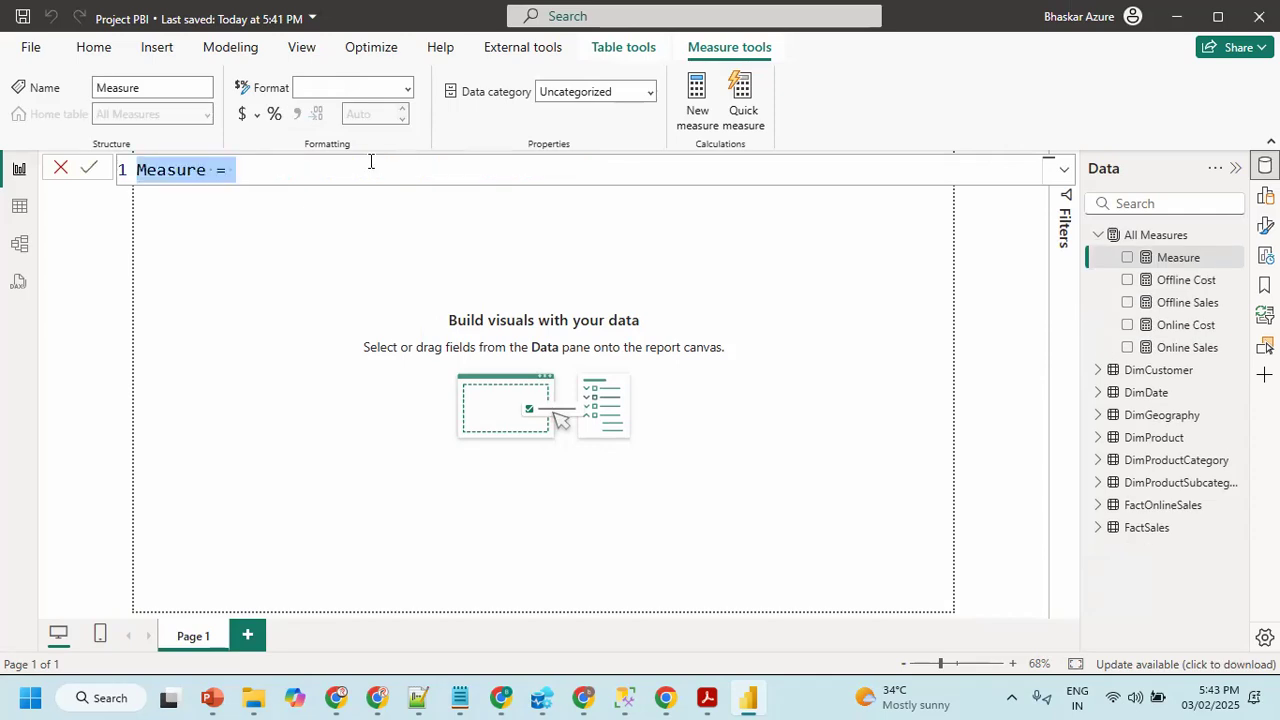
type("Offline & Online Qti")
key("BackSpace")
type("y =")
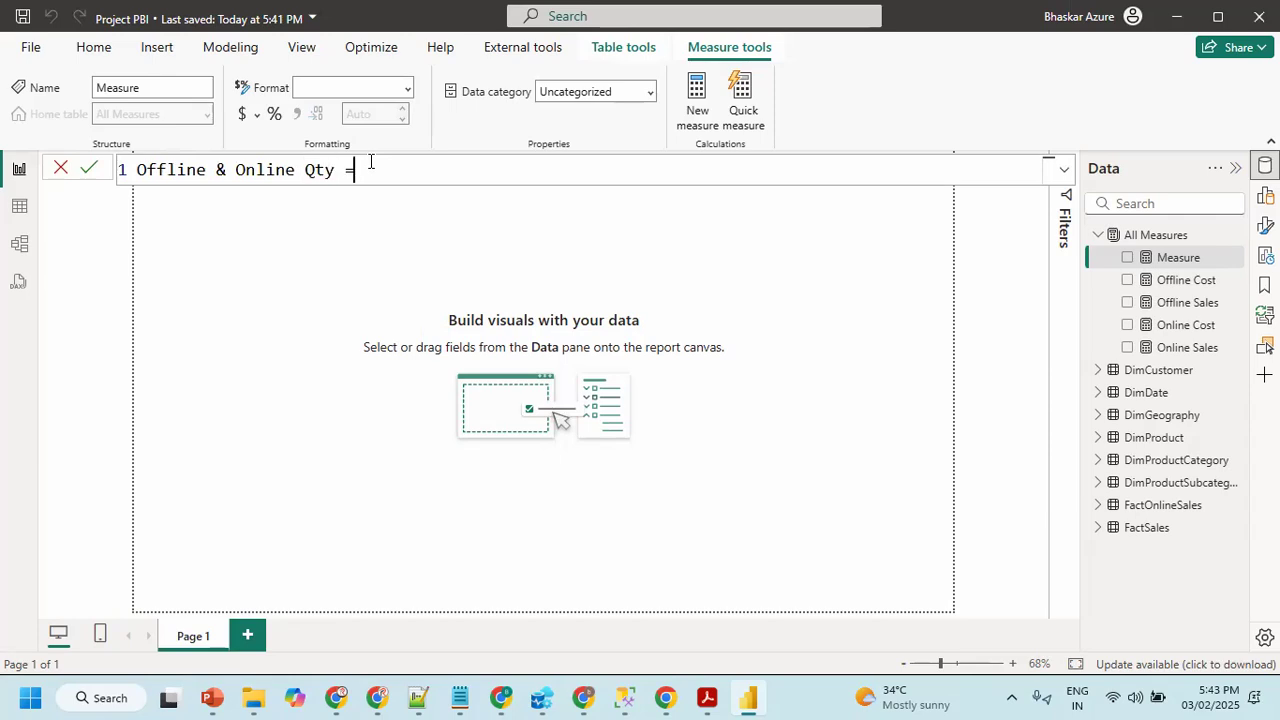
type(" SUM(")
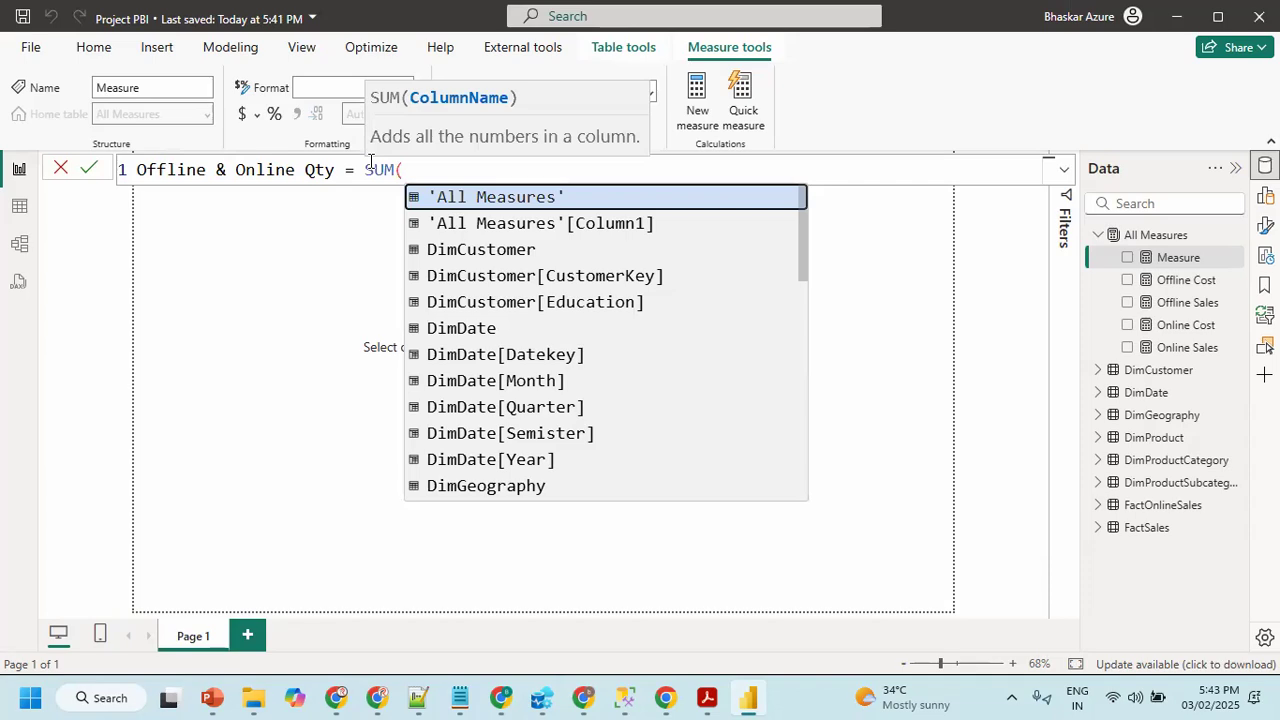
type("o")
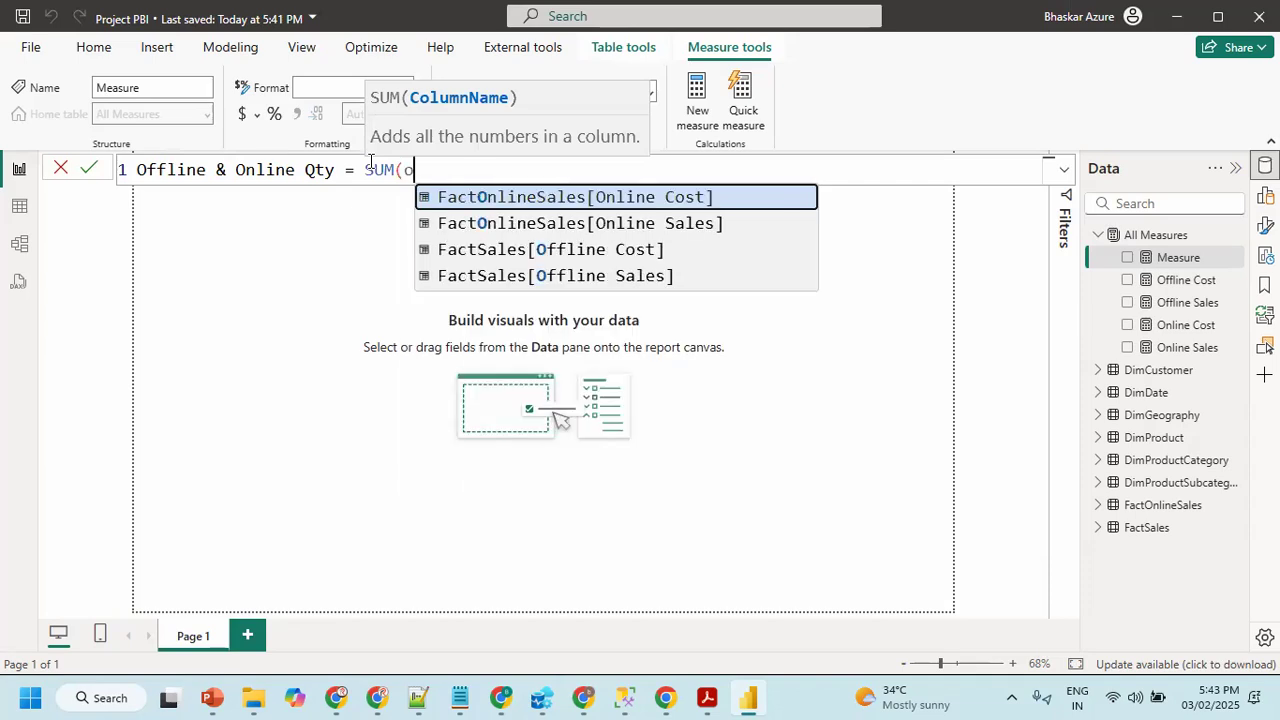
type("ff")
key("BackSpace")
key("BackSpace")
key("BackSpace")
key("BackSpace")
key("BackSpace")
key("BackSpace")
key("BackSpace")
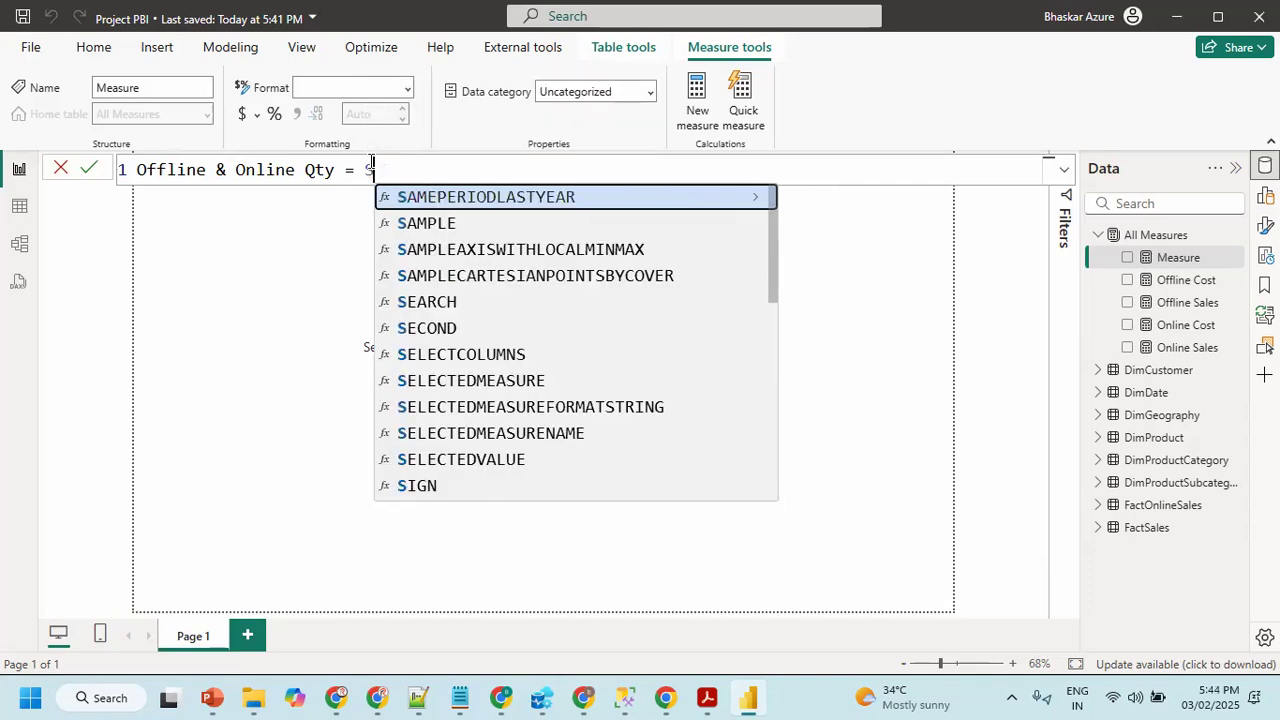
type("0")
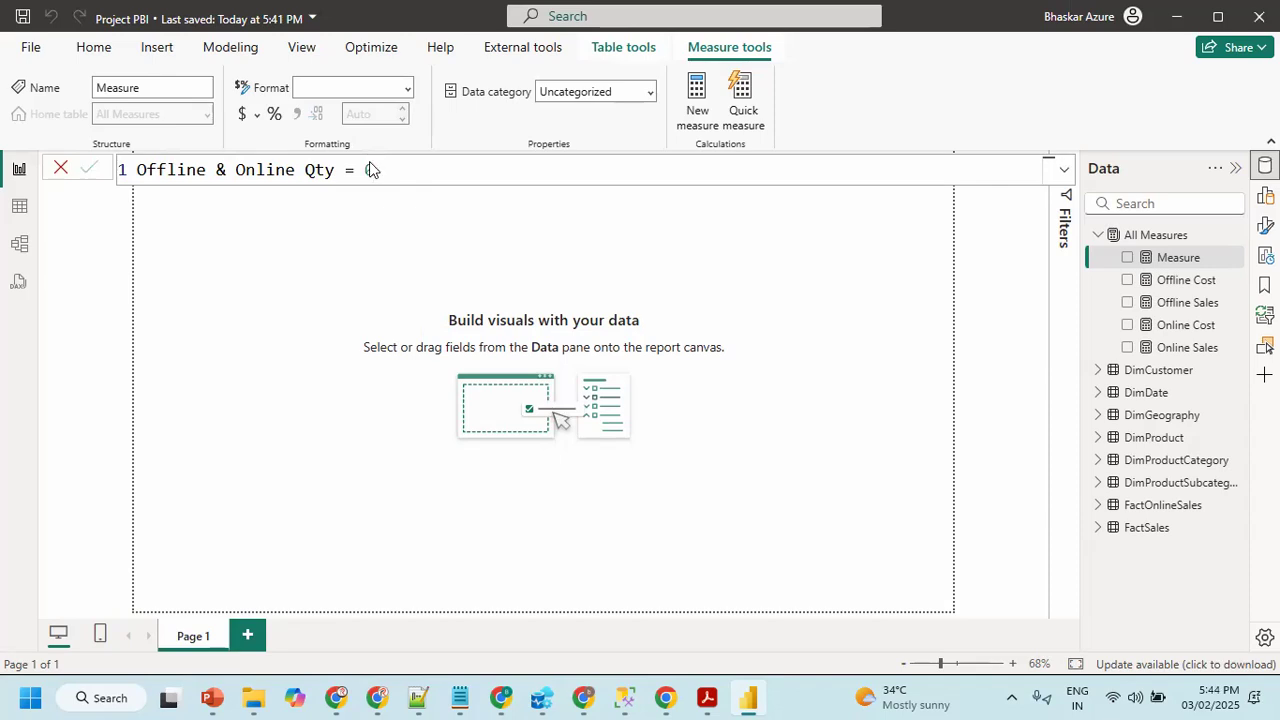
key("Return")
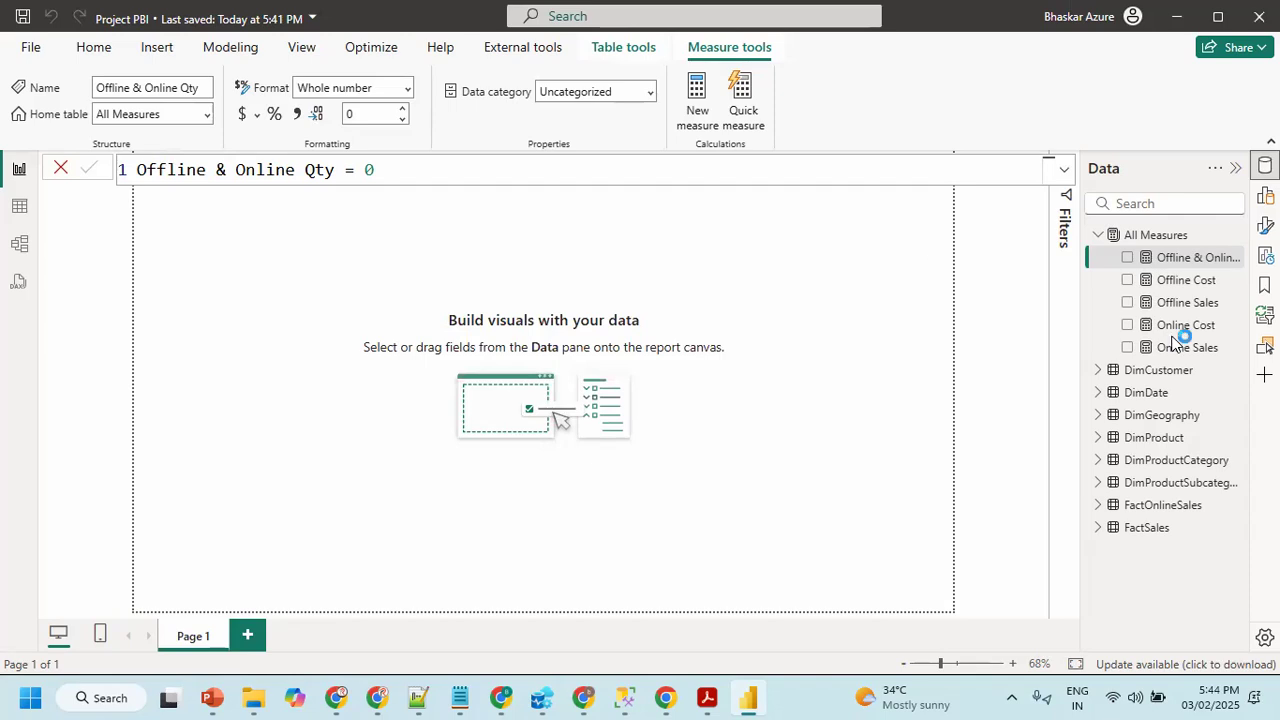
- Edit the FactOnlineSales query's Removed Other Columns step in Power Query to also keep the SalesQuantity column
right_click(1162, 508)
left_click(1024, 247)
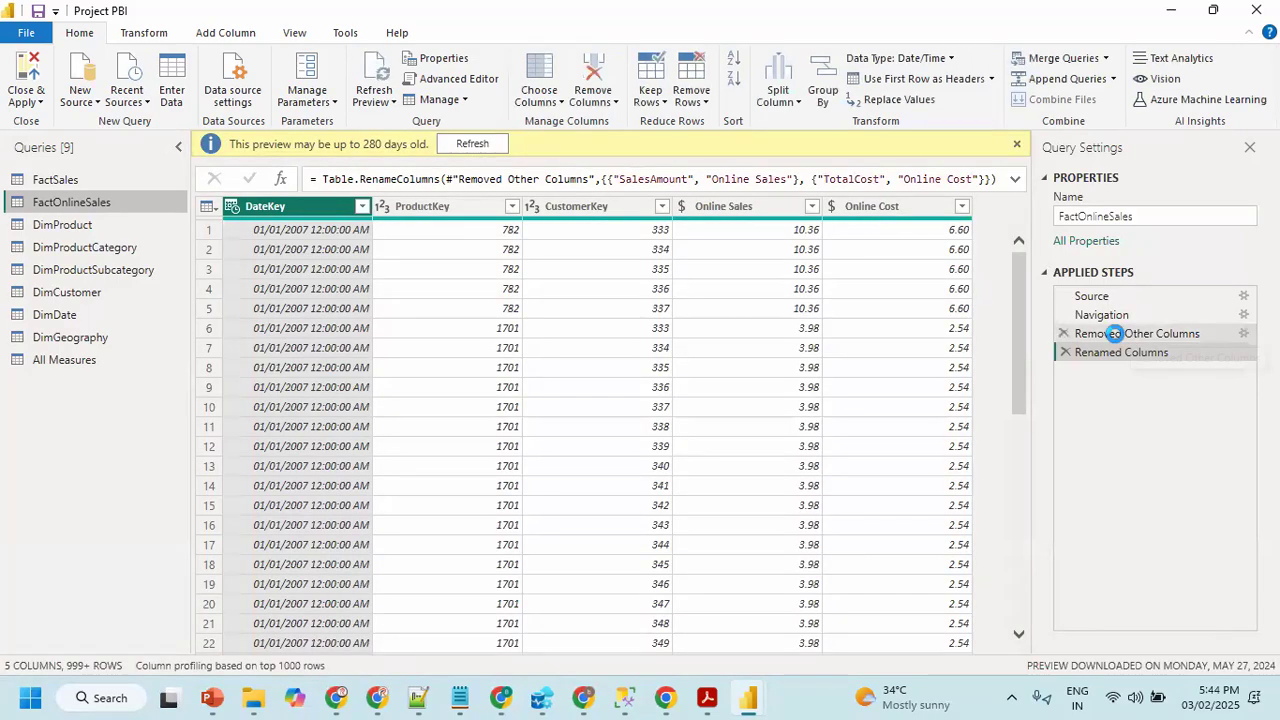
left_click(1113, 333)
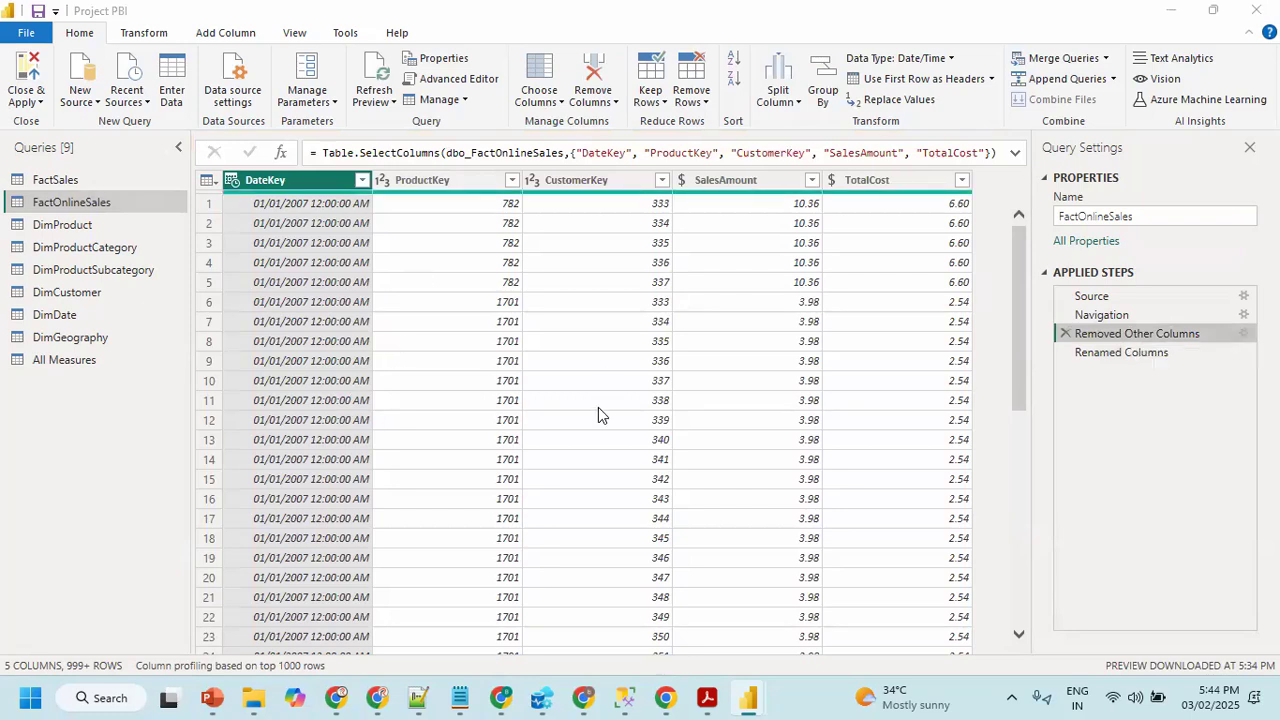
left_click(520, 361)
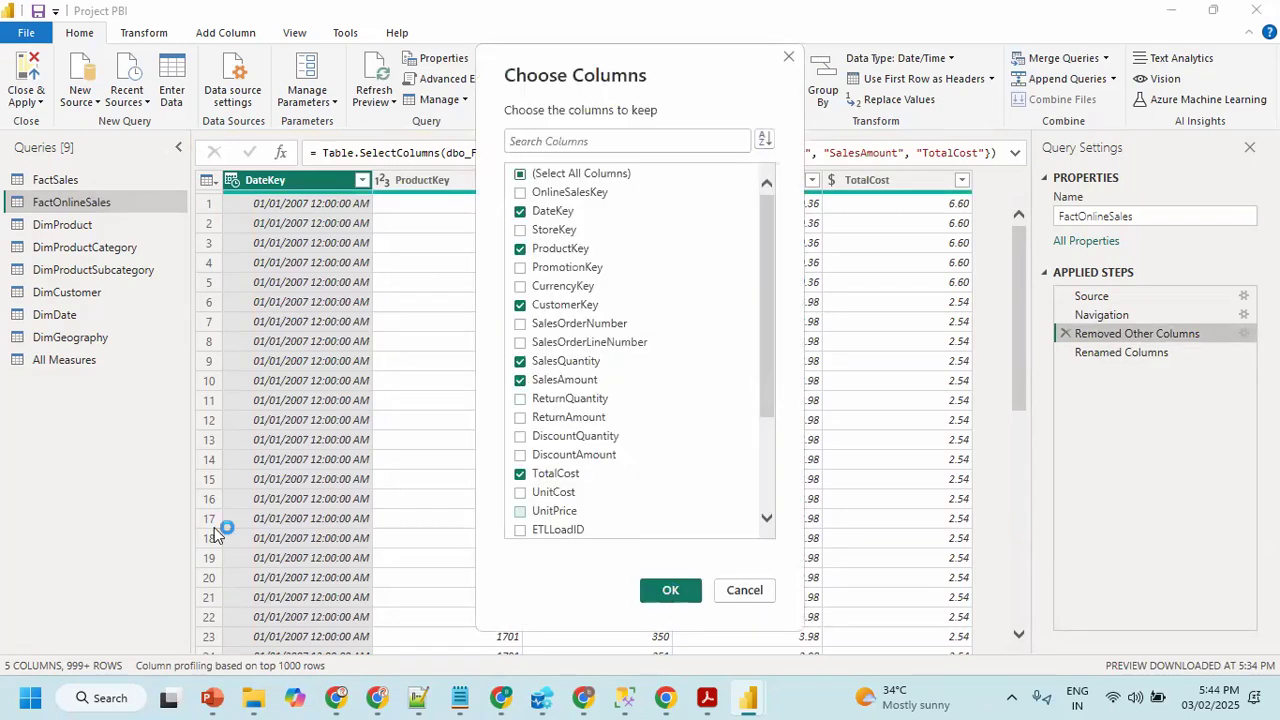
- Keep the SalesQuantity column in the FactSales query's Removed Other Columns step as well, and apply the query changes to the model
left_click(35, 181)
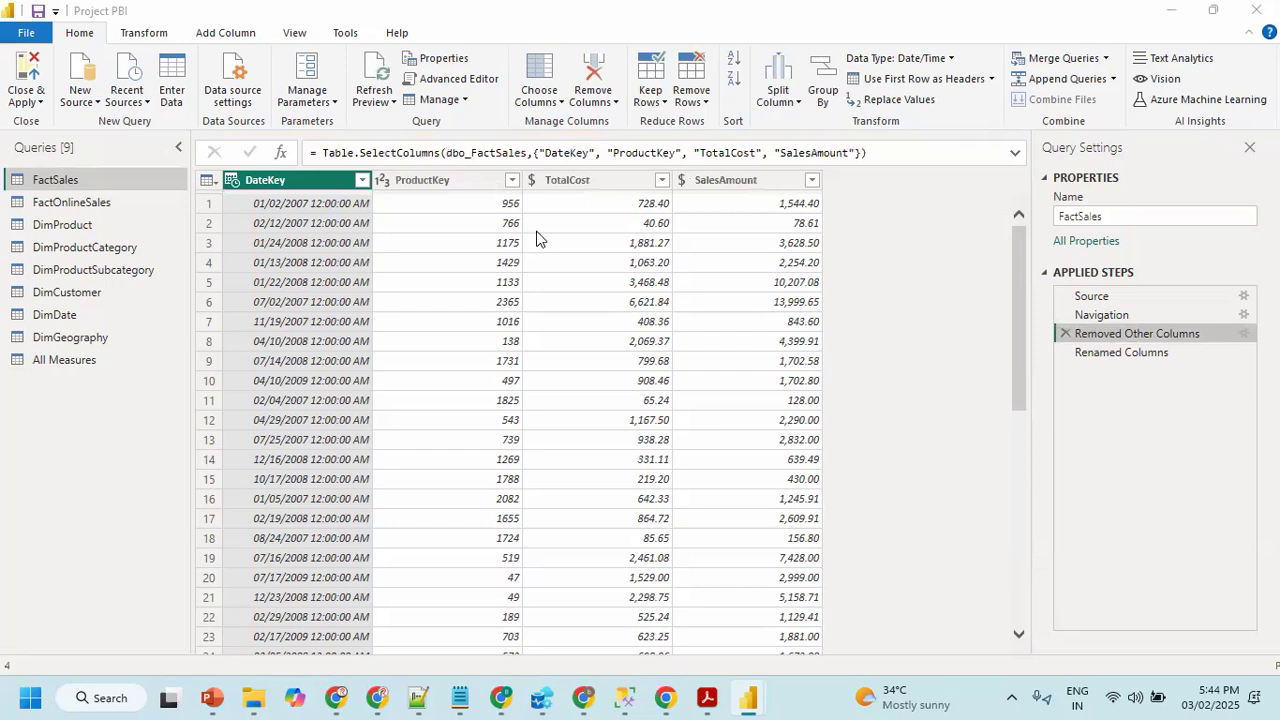
left_click(519, 362)
left_click(668, 591)
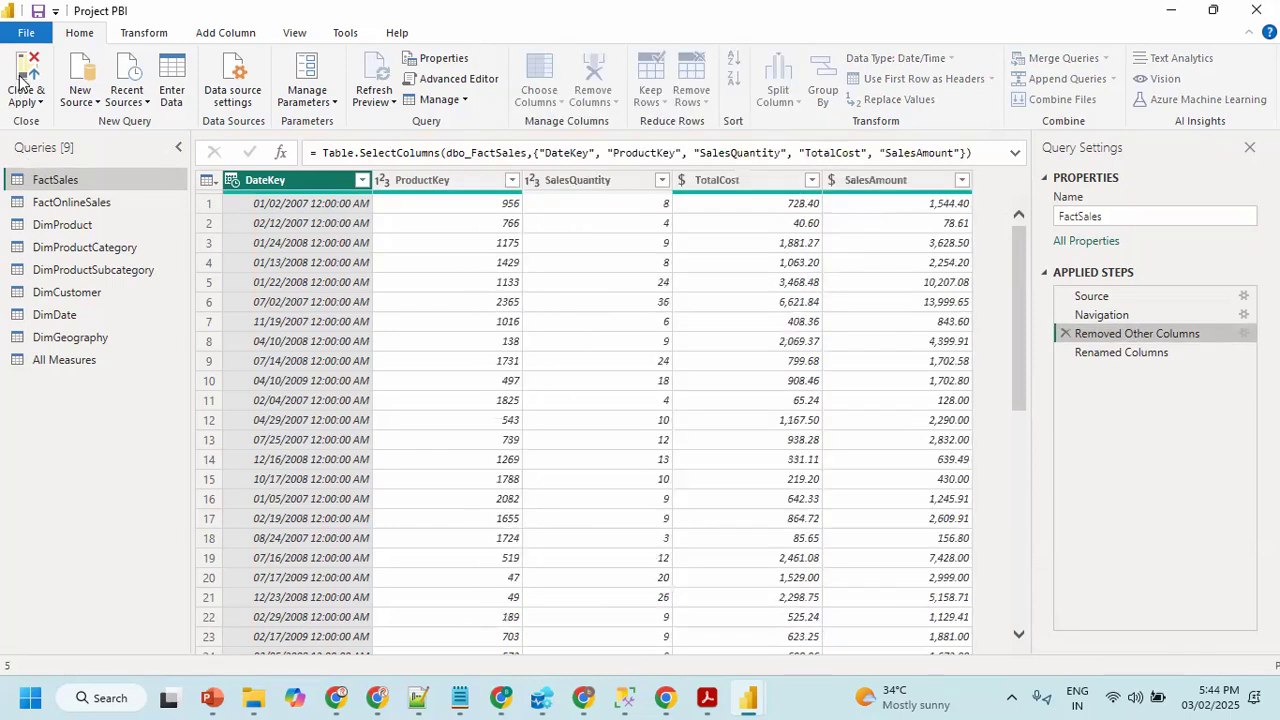
left_click(22, 82)
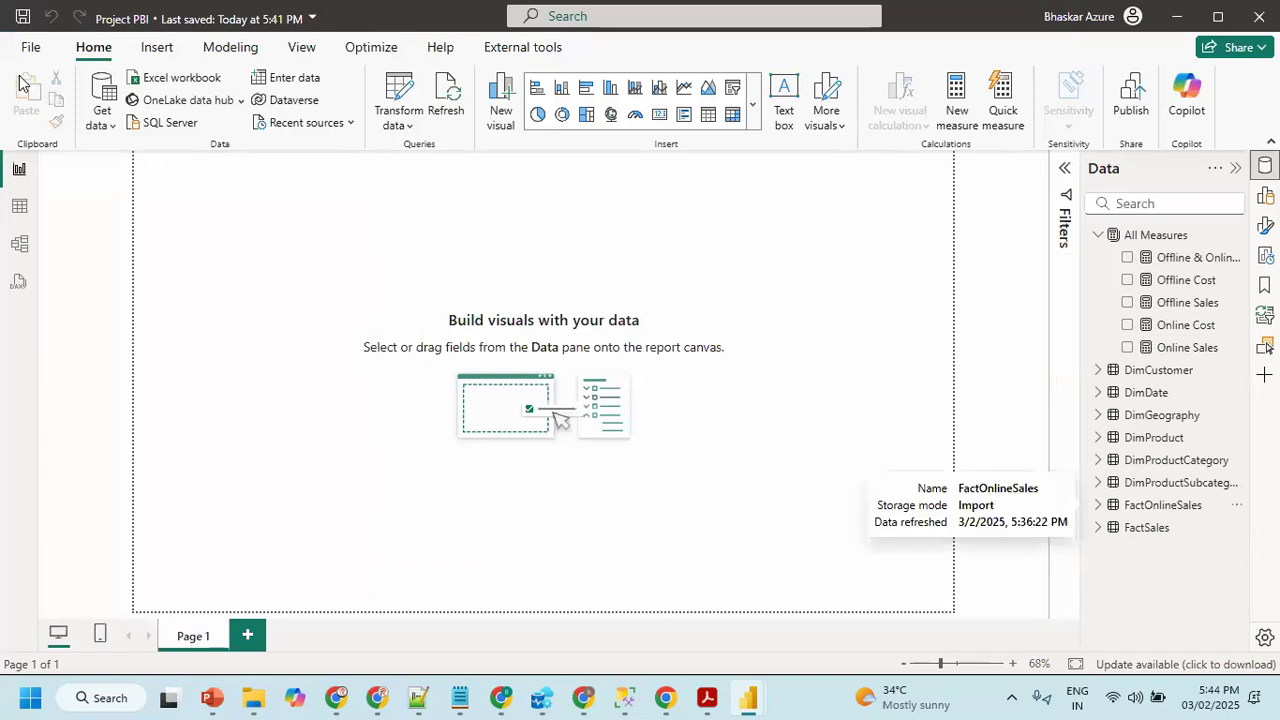
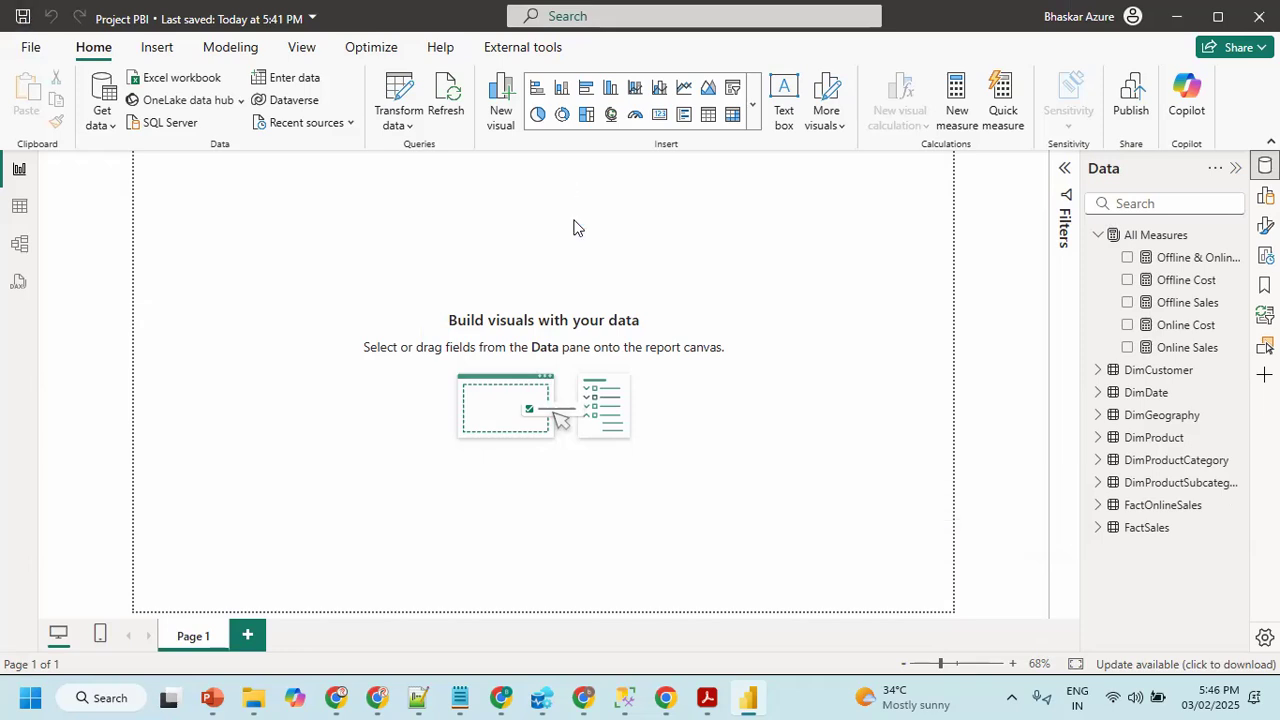
- Replace the placeholder 0 in the Offline & Online Qty measure with SUM(FactOnlineSales[SalesQuantity])
left_click(19, 212)
left_click(1193, 259)
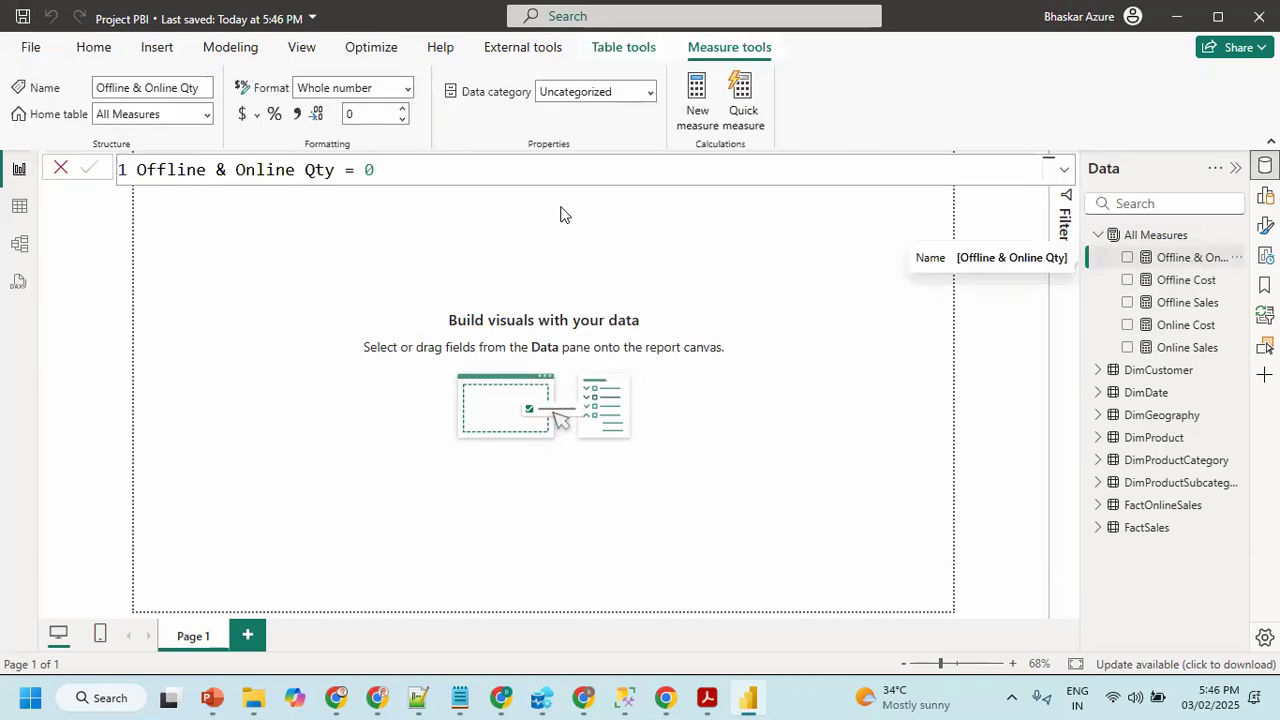
double_click(398, 170)
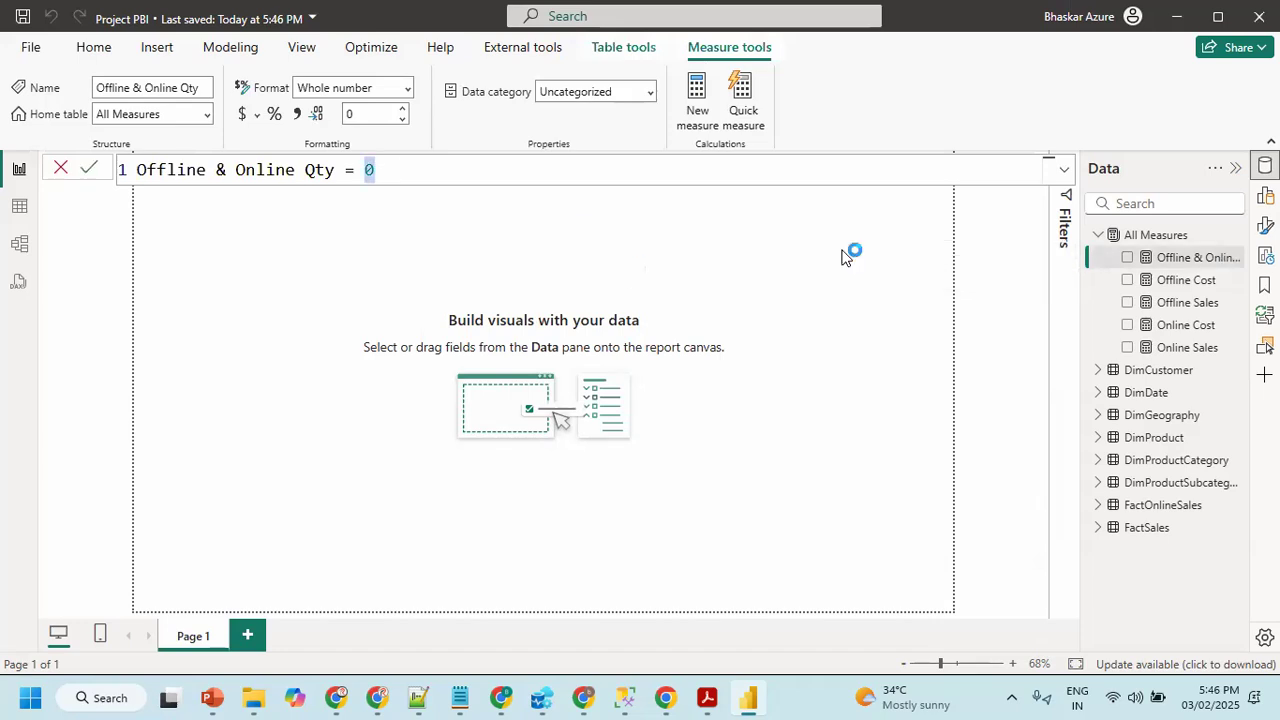
type("sum")
key("Tab")
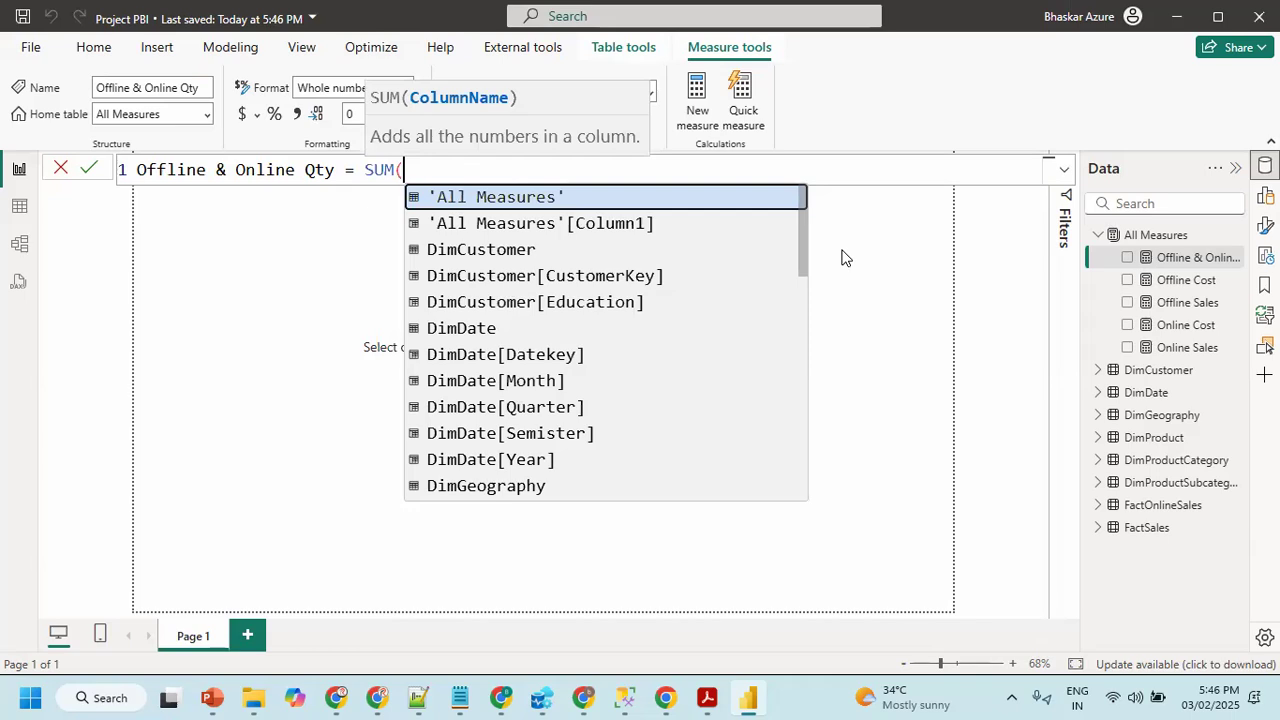
type("sl")
key("BackSpace")
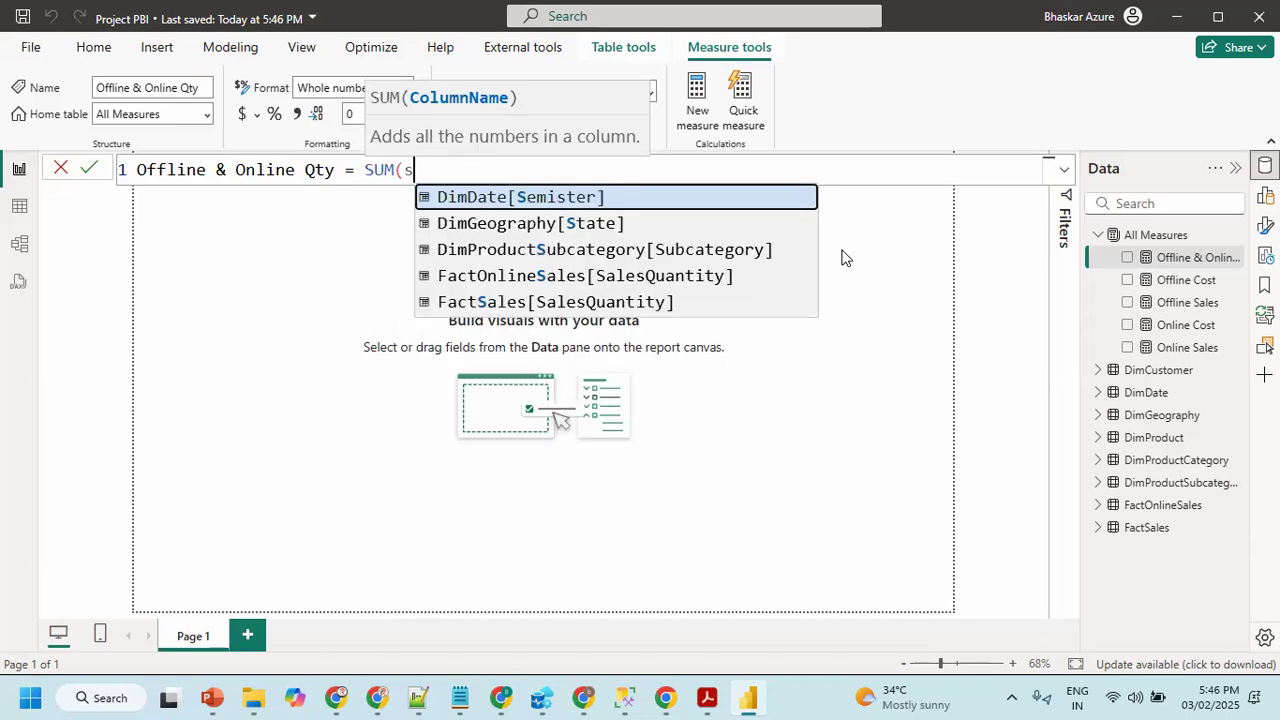
type("ales")
key("Tab")
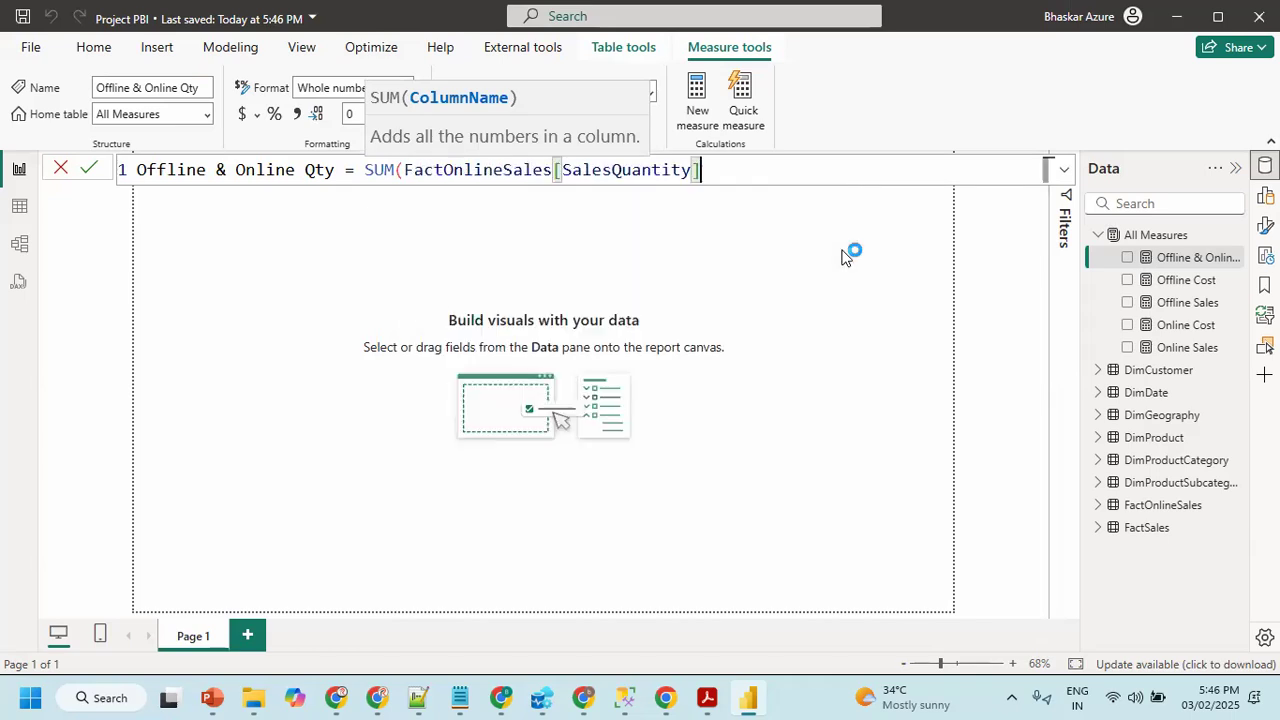
- Append + sum(FactSales[SalesQuantity]) to the Offline & Online Qty formula and commit the measure
type(") + ")
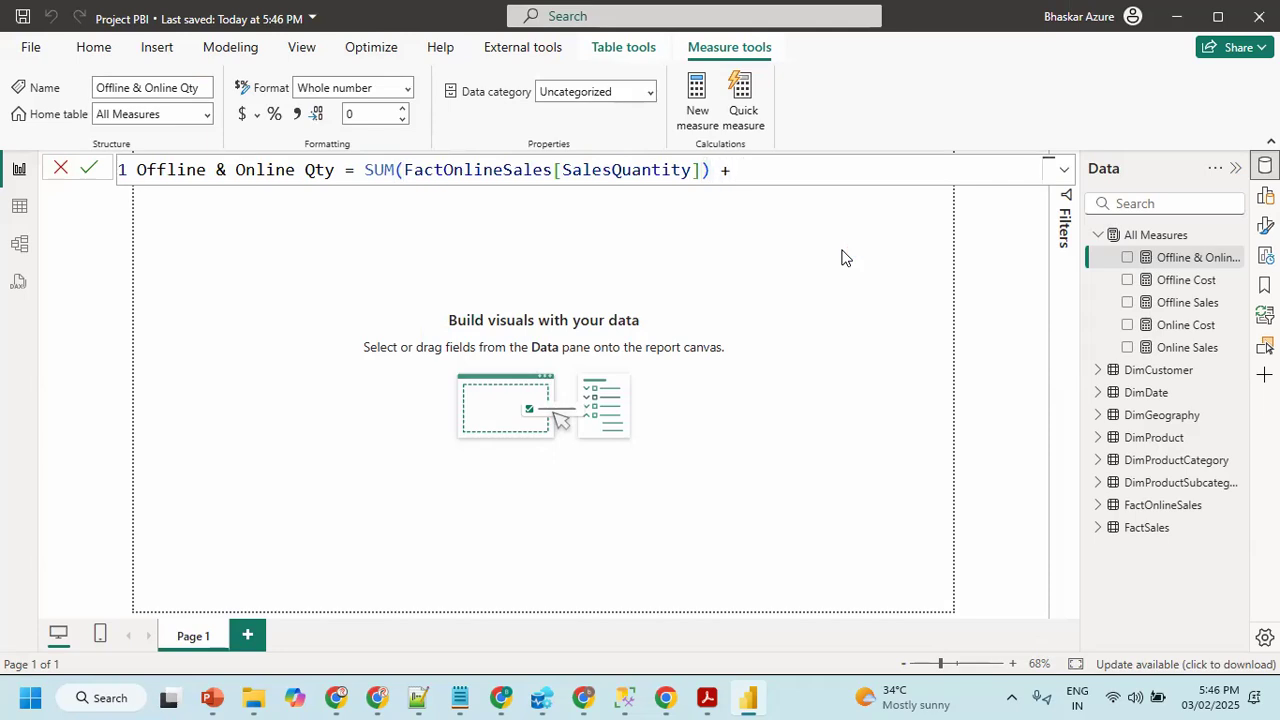
type("sum(")
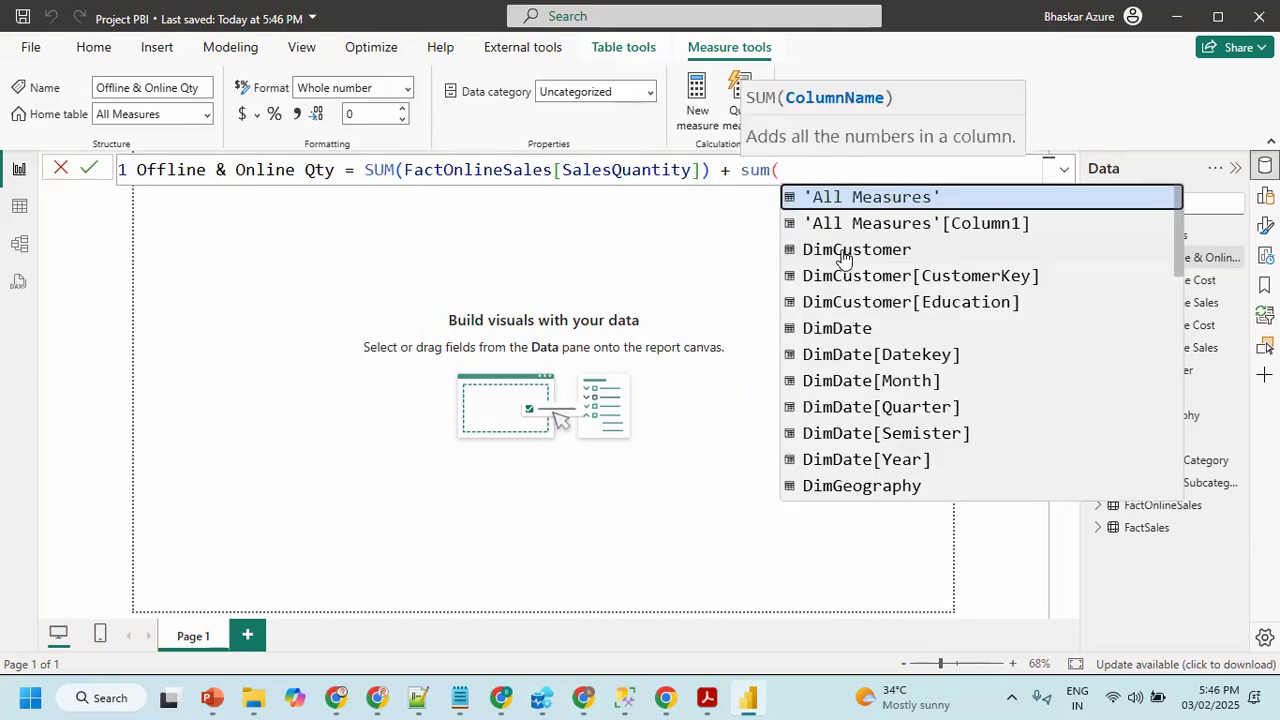
type("sales")
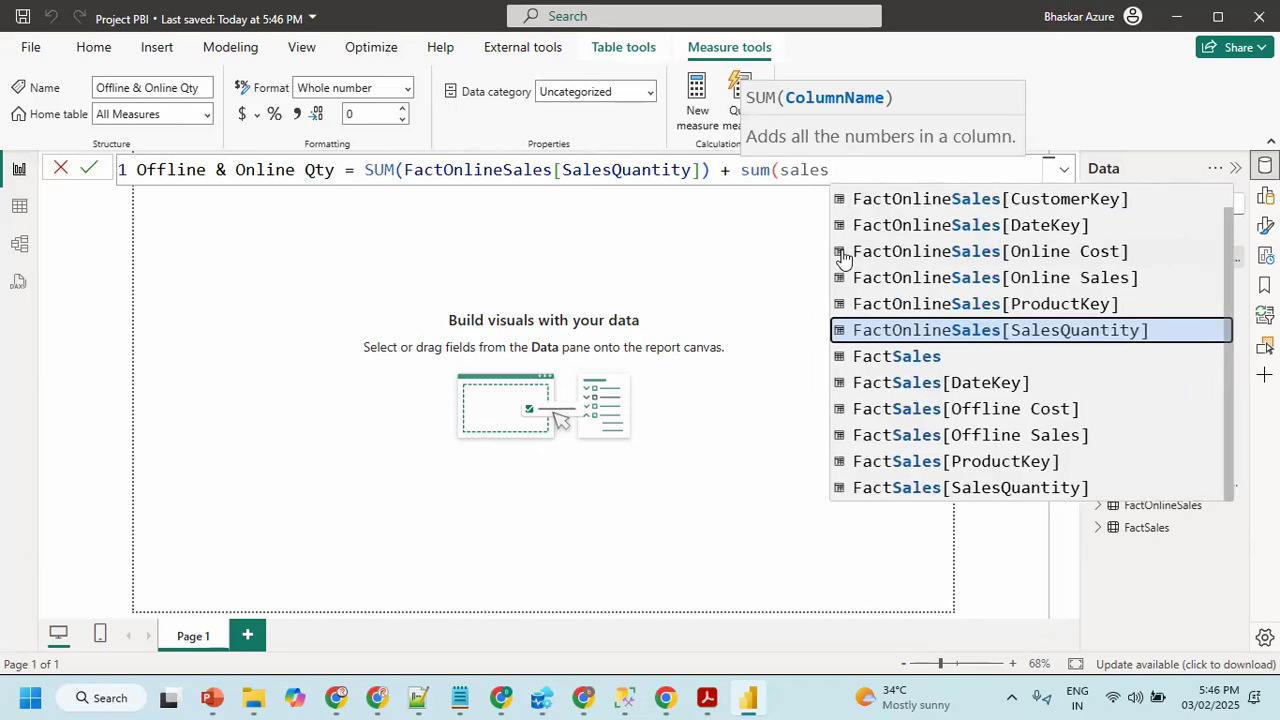
key("Down")
key("Down")
key("Down")
key("Down")
key("Down")
key("Down")
key("Tab")
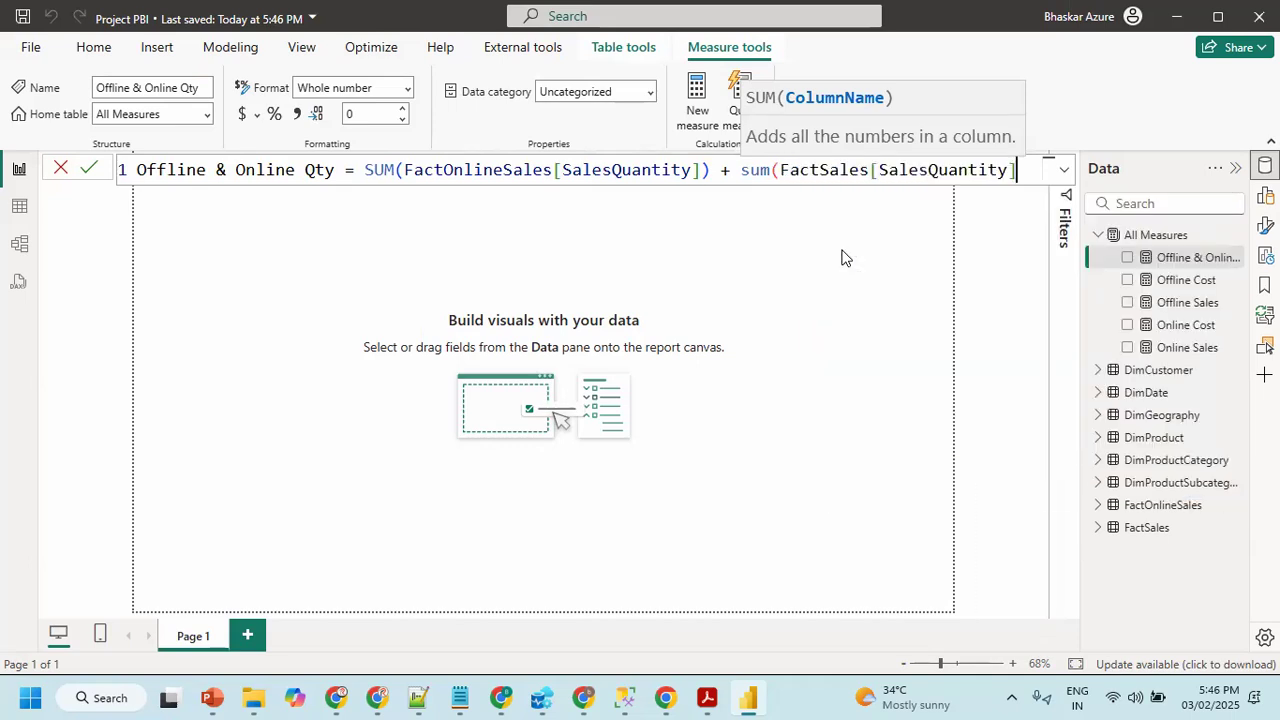
key("Return")
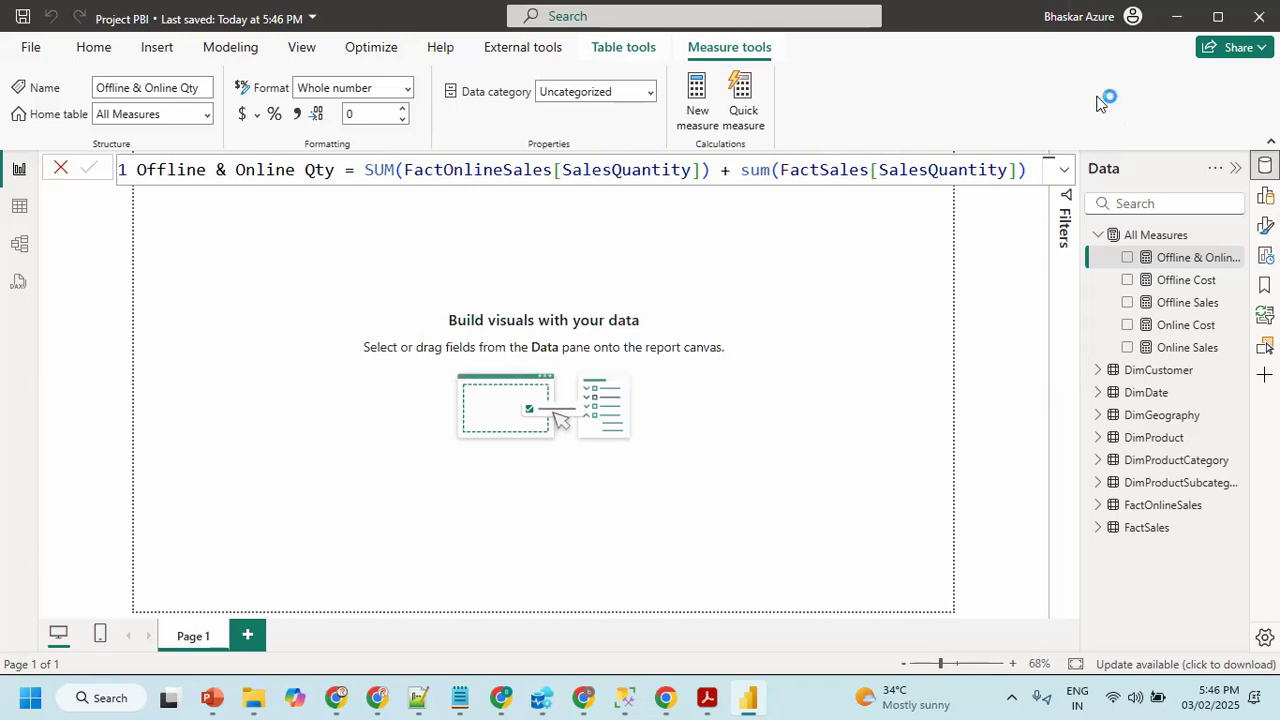
left_click(314, 278)
- Check the layout in Project Design.pdf, then insert a shallow text box at the top of Page 1 reading "Contoso Retail Dashboard"
key("alt+Tab")
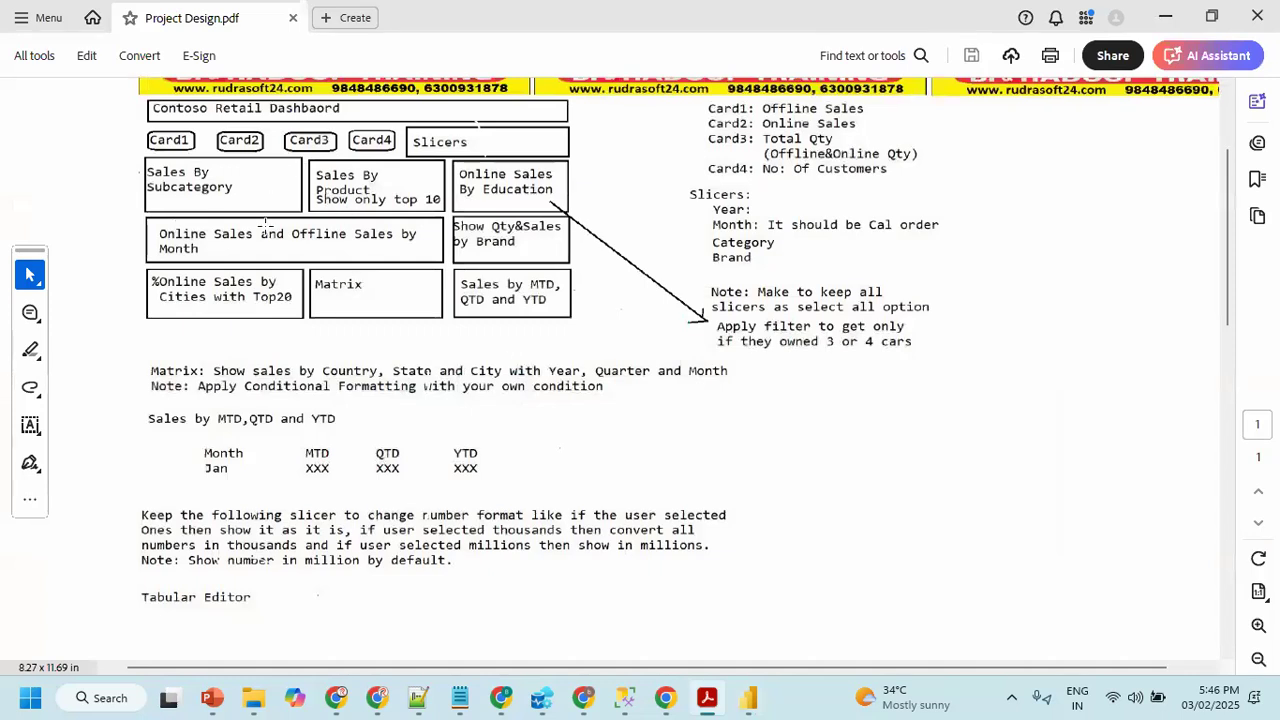
key("alt+Tab")
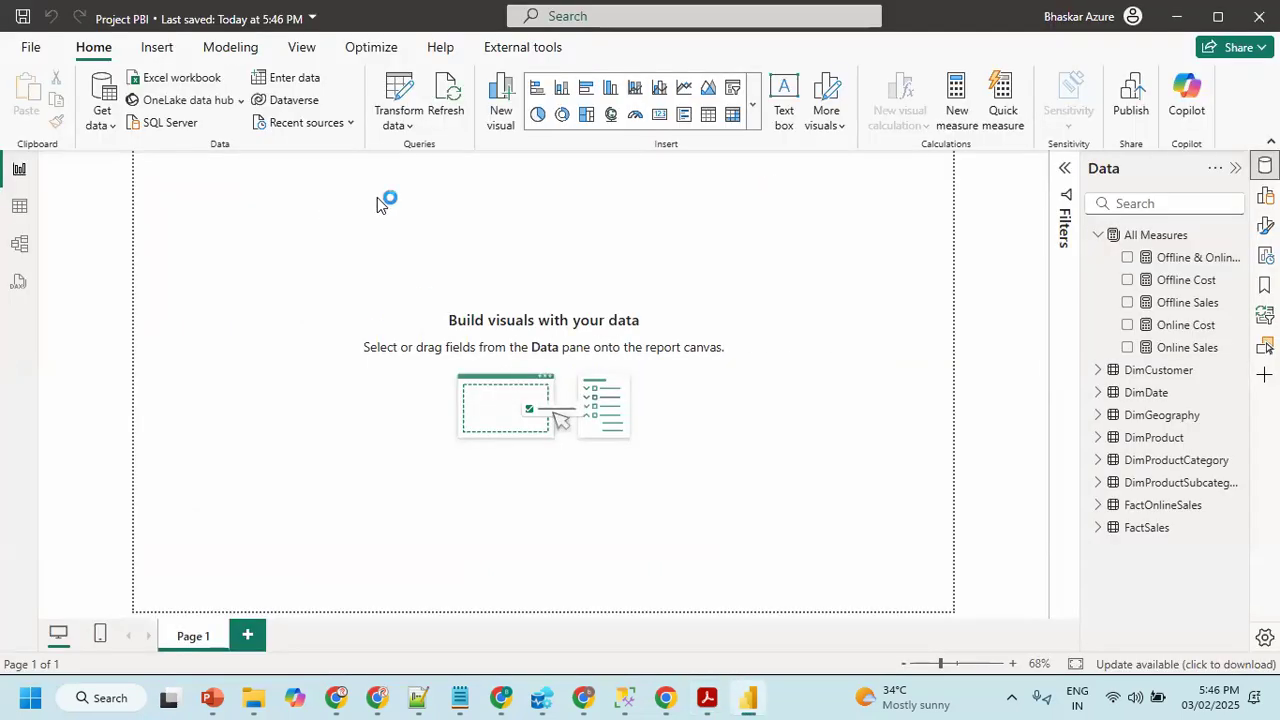
left_click(1236, 168)
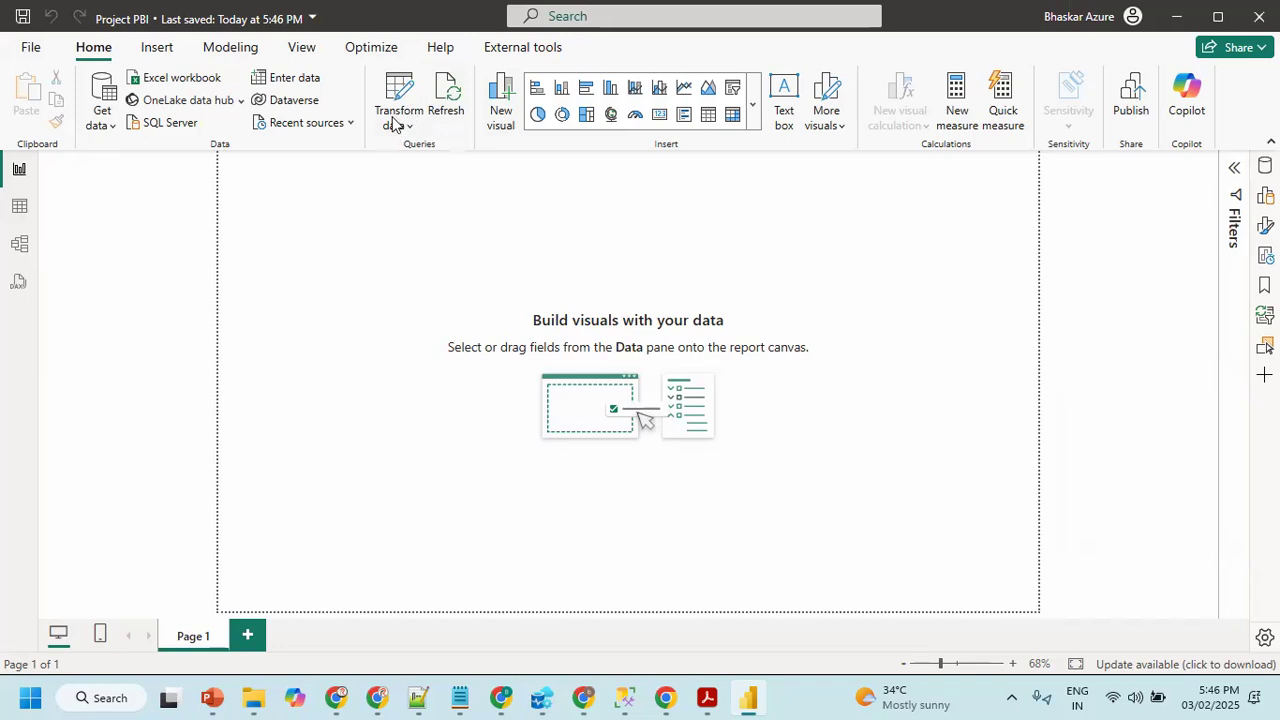
left_click(157, 49)
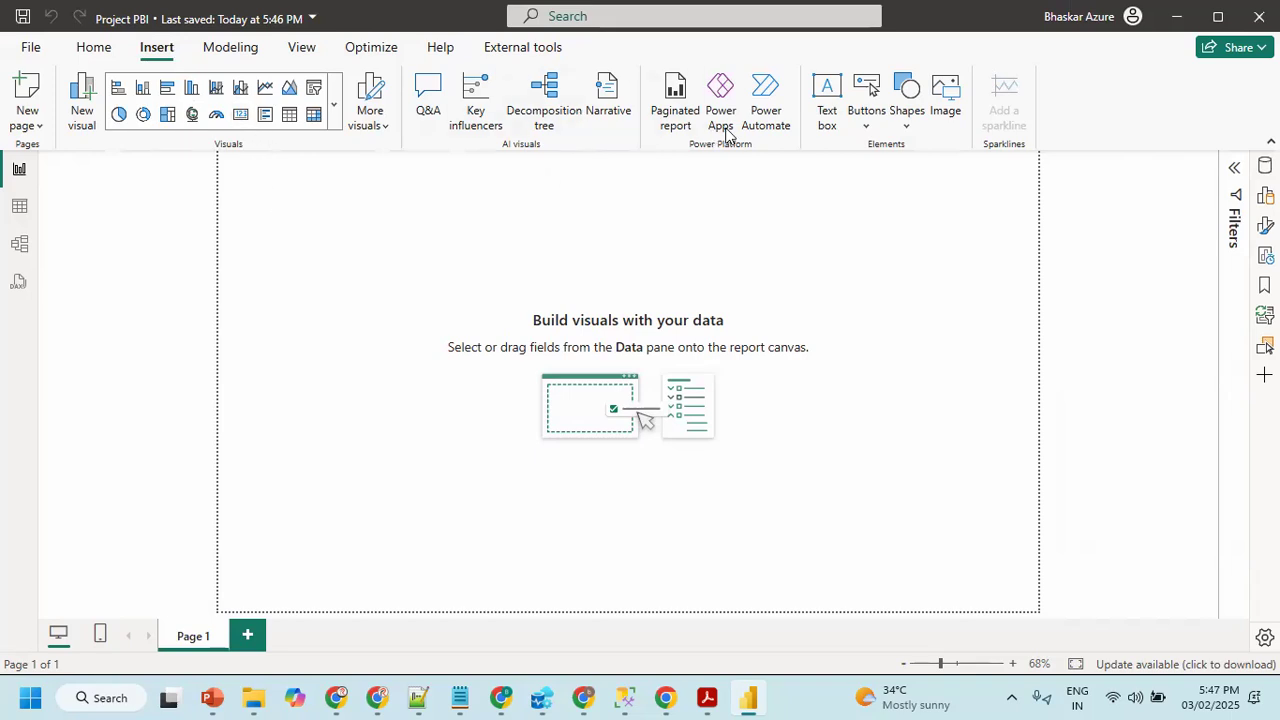
left_click(812, 115)
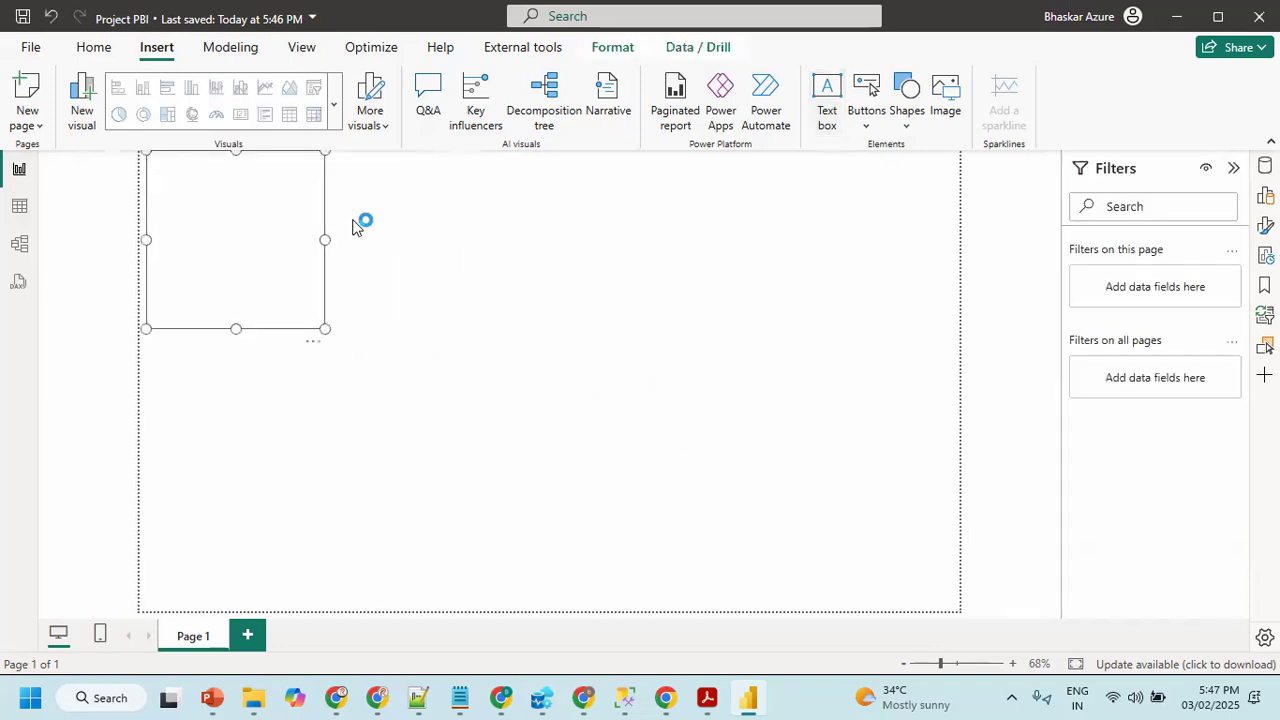
left_click_drag(235, 329, 277, 189)
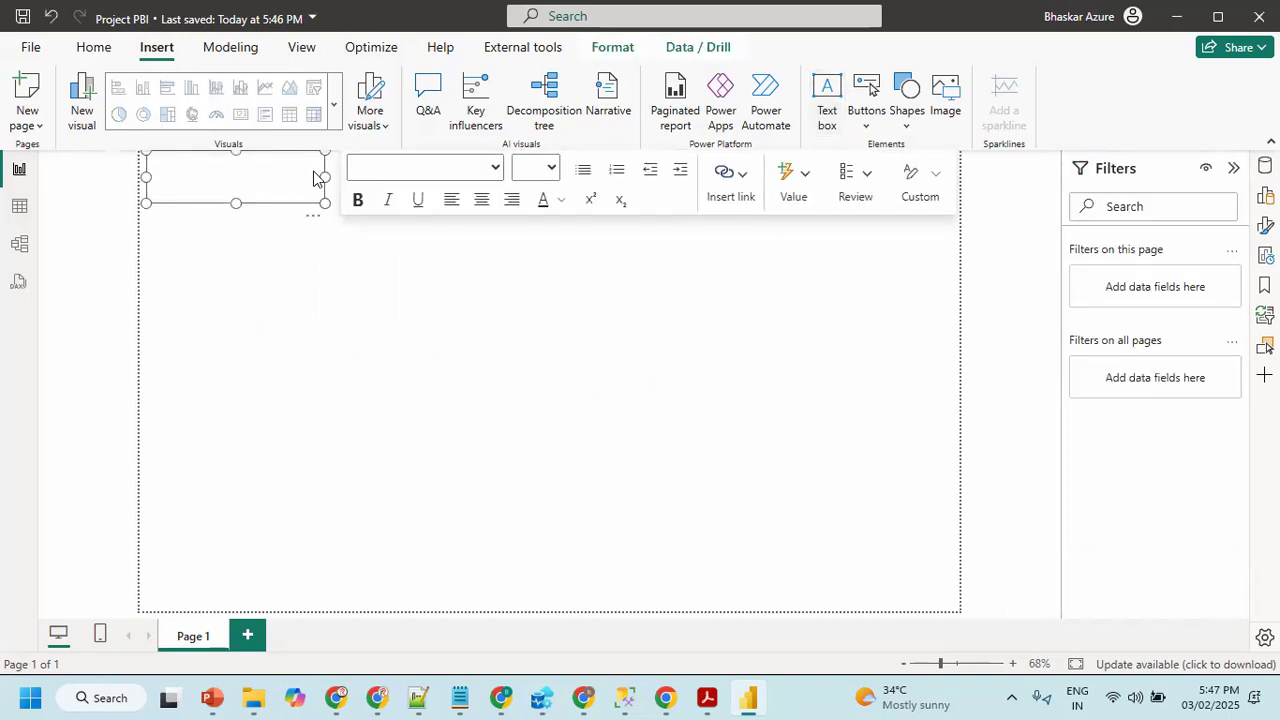
left_click(314, 173)
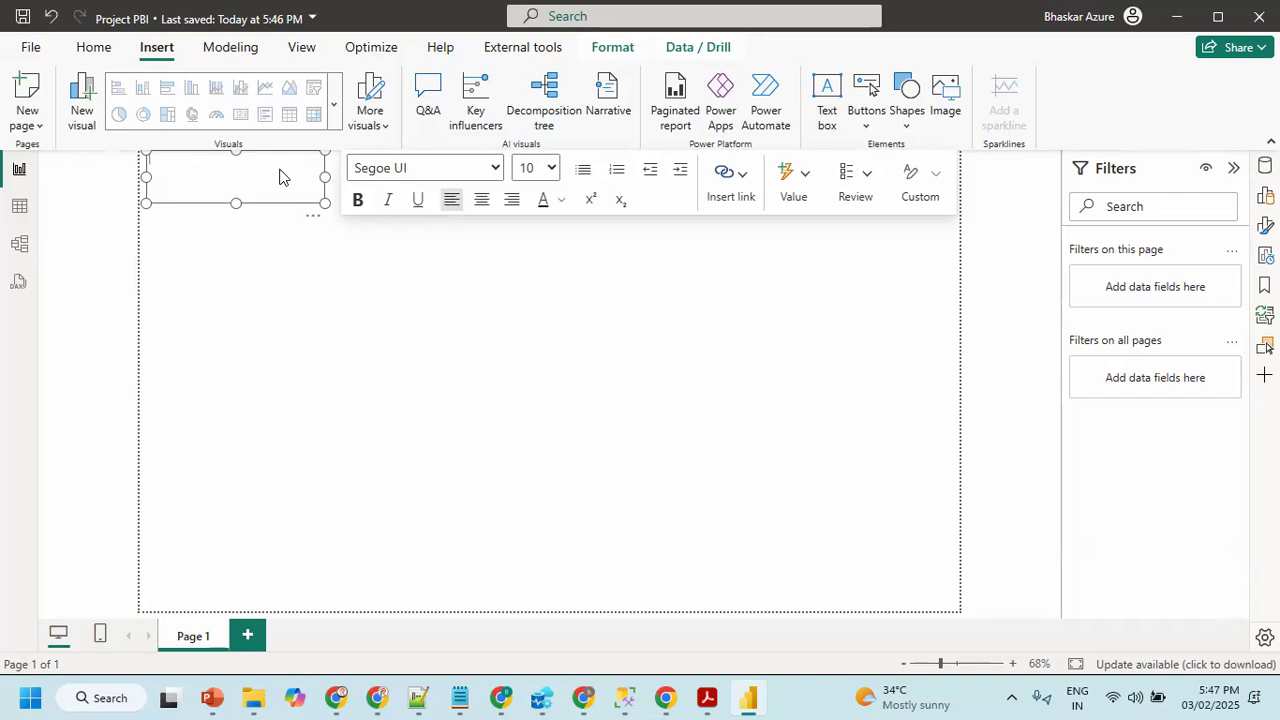
type("Contoso Reta")
- Make the dashboard title bold at font size 28 and widen its text box so the title fits on one line
key("ctrl+a")
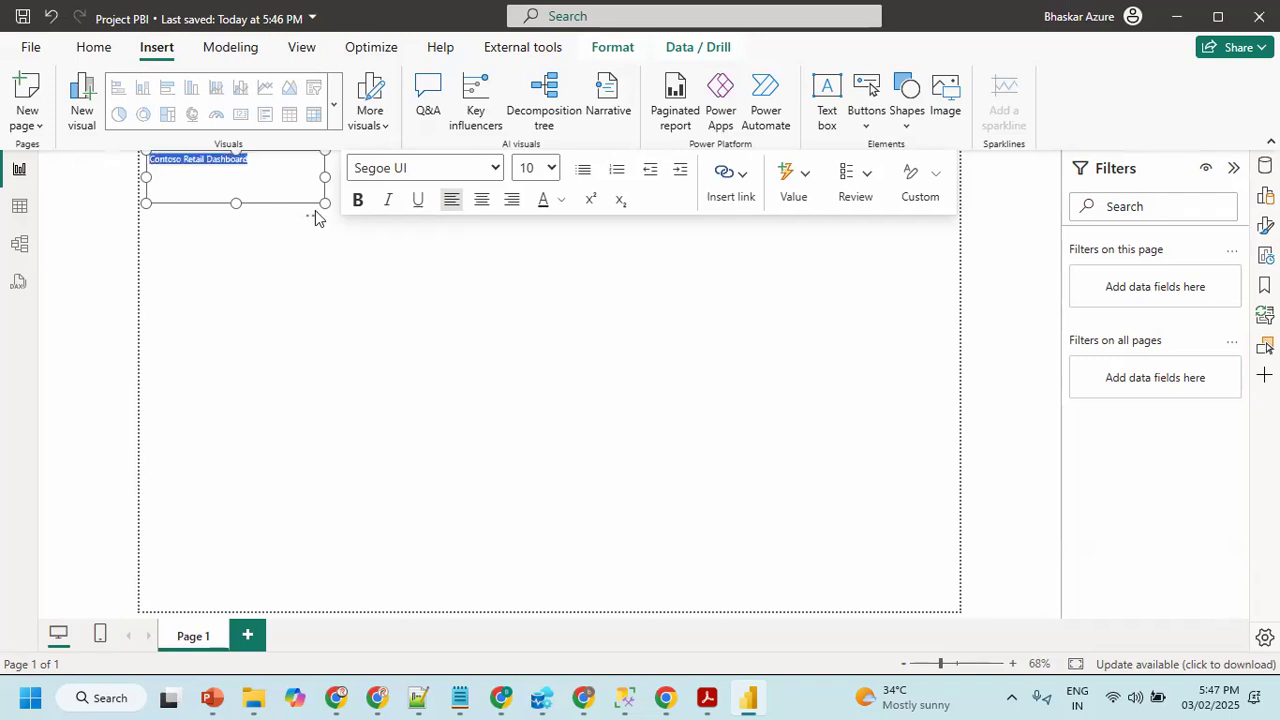
left_click(549, 181)
left_click(540, 426)
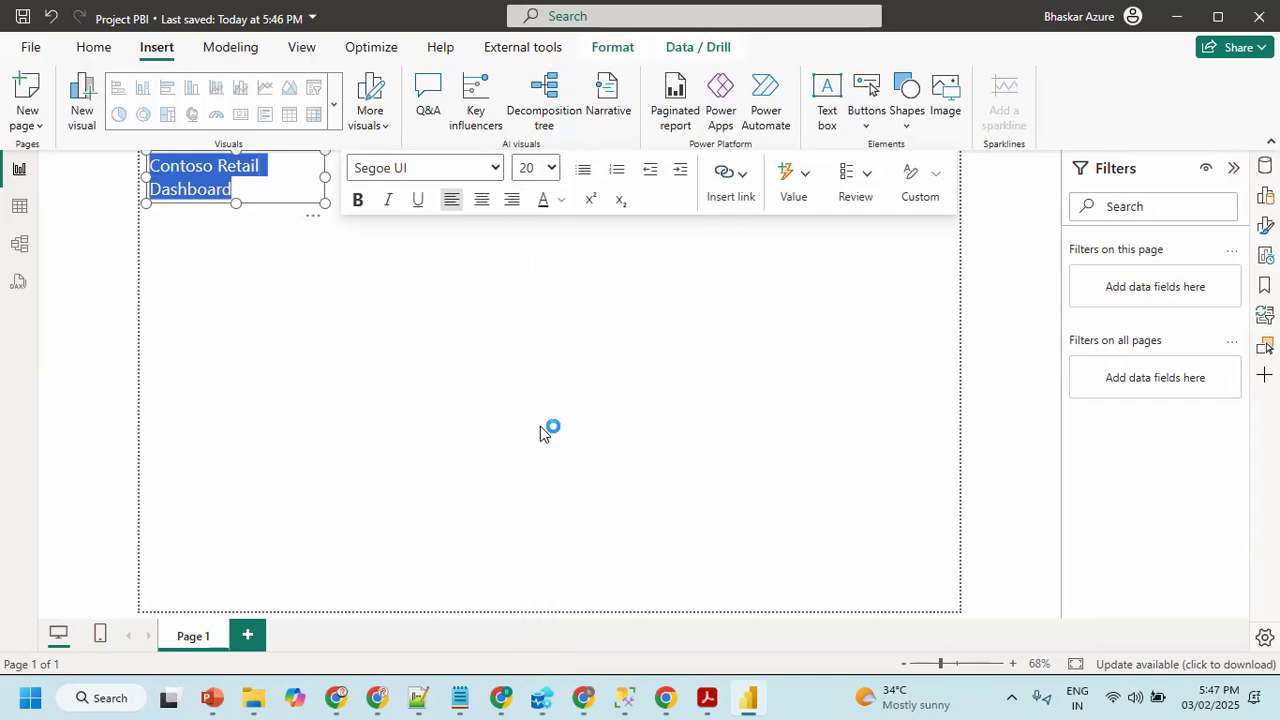
left_click(357, 200)
left_click_drag(326, 177, 441, 177)
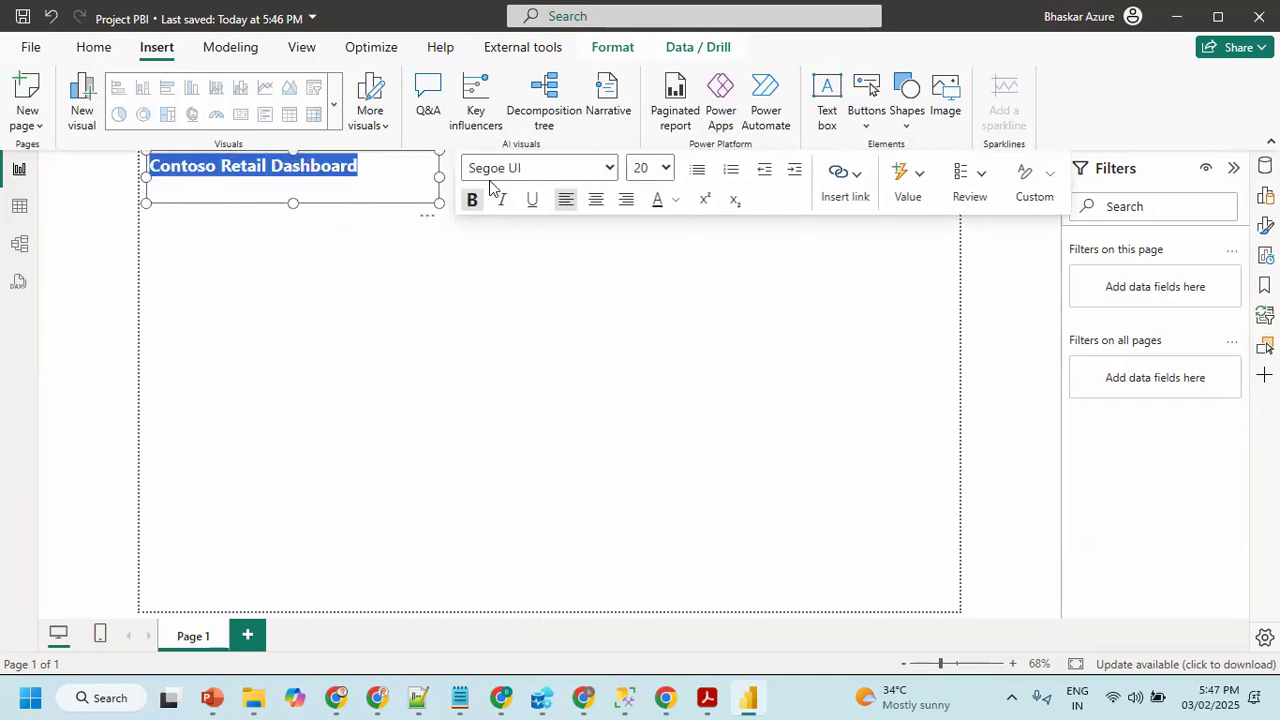
left_click(650, 172)
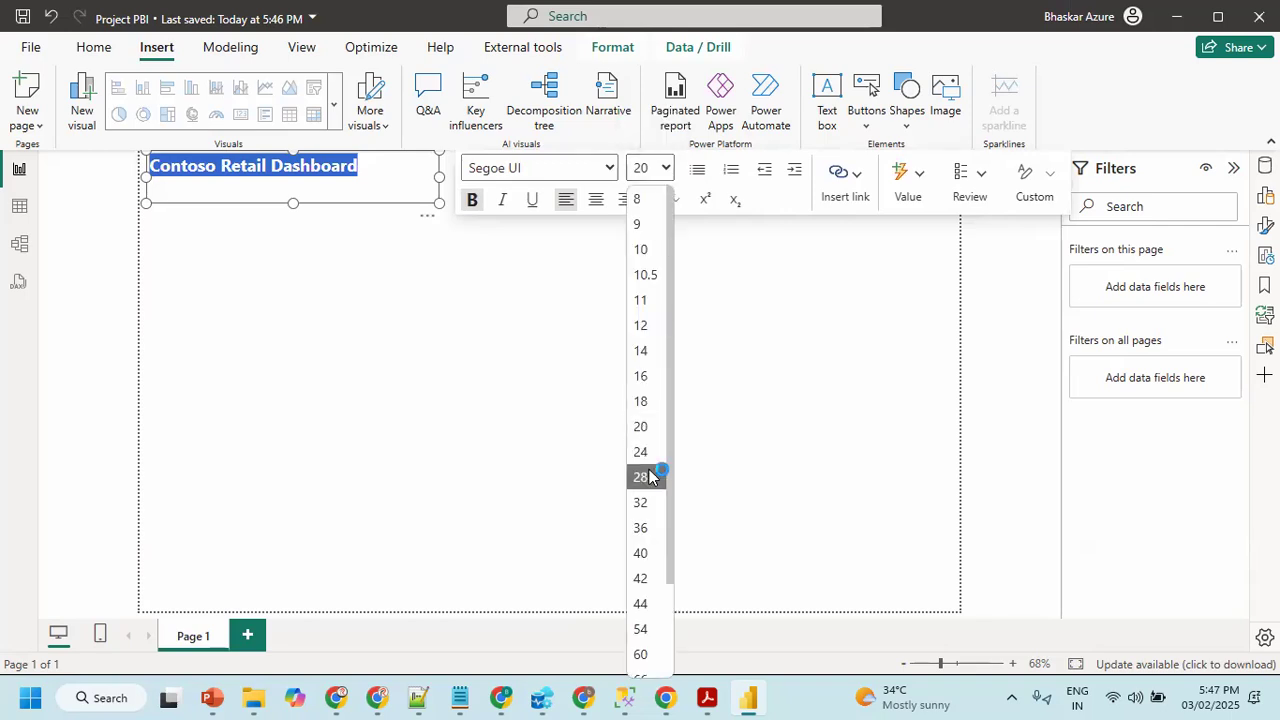
left_click(646, 477)
- Reduce the title text box's height to about 67 and fit its width closely around the title text
left_click_drag(439, 177, 571, 172)
left_click(490, 176)
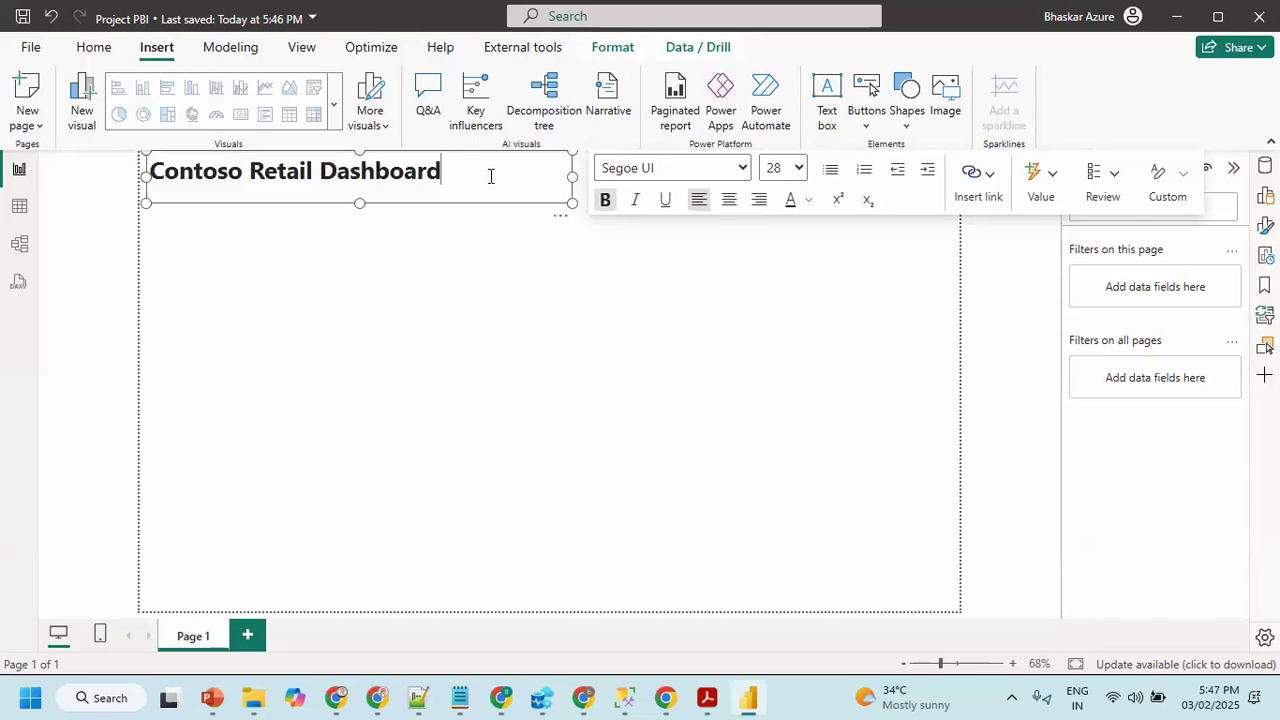
key("ctrl+a")
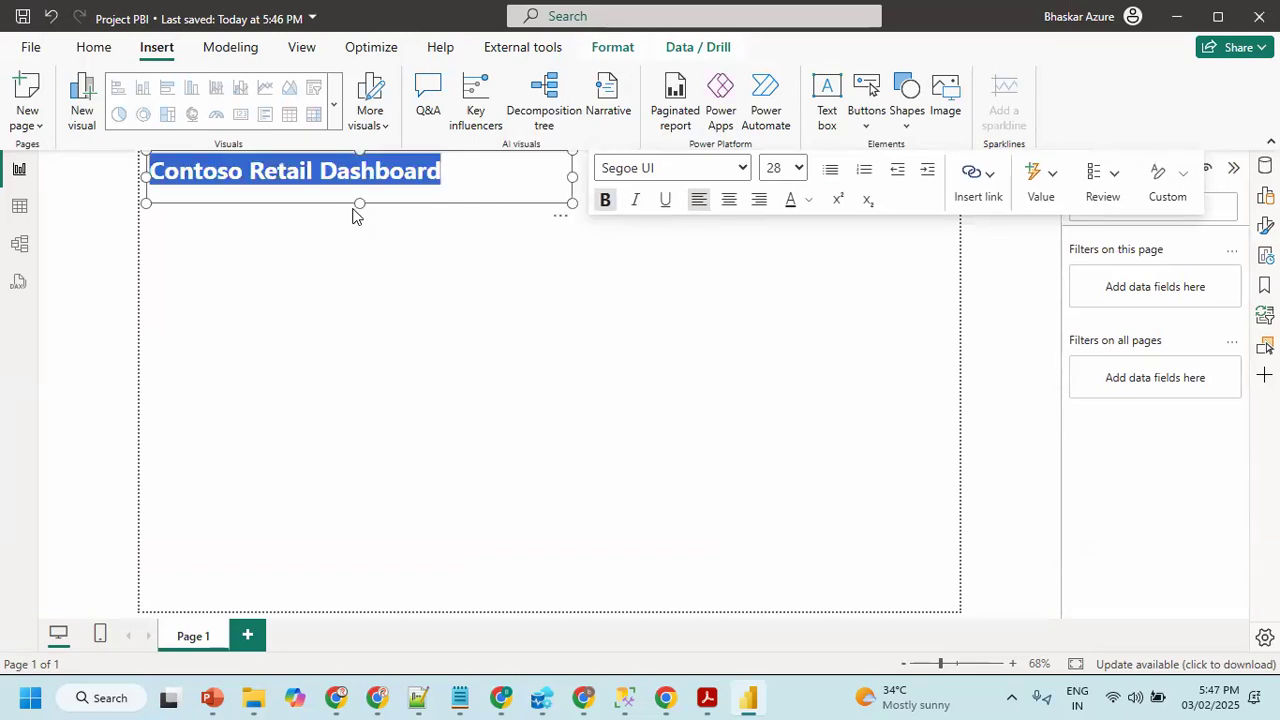
left_click_drag(362, 190, 360, 192)
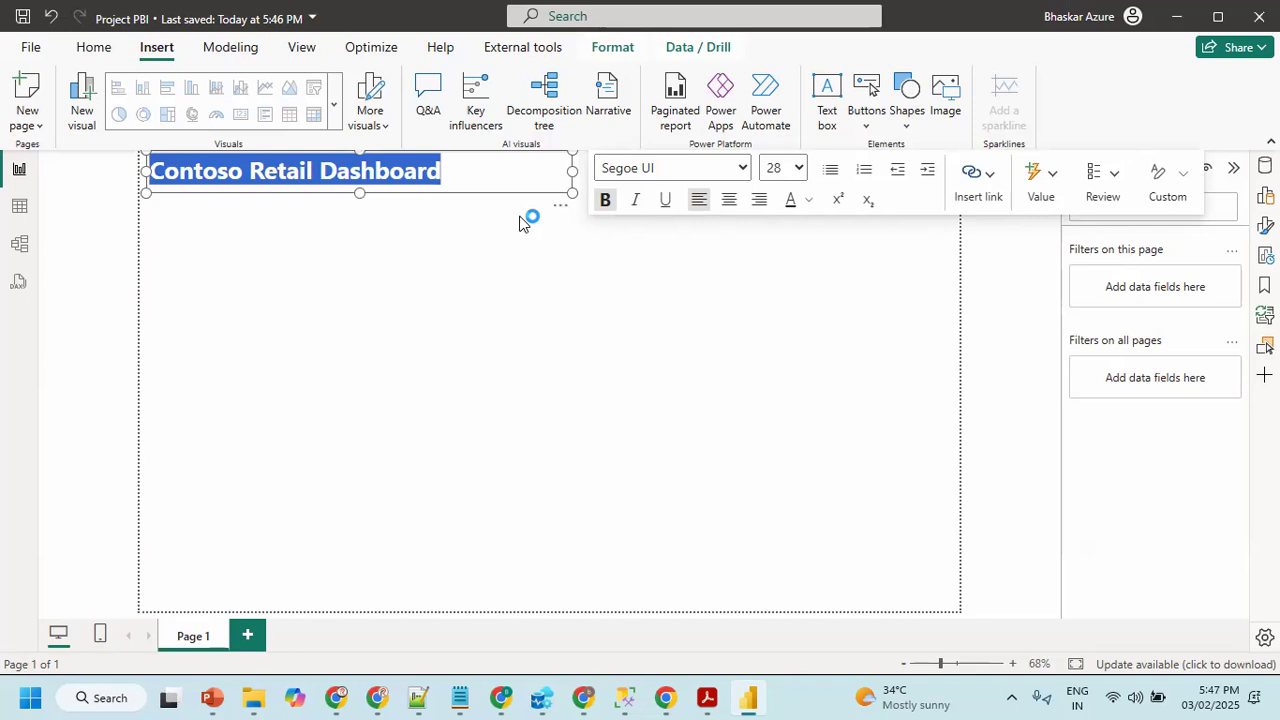
left_click(571, 251)
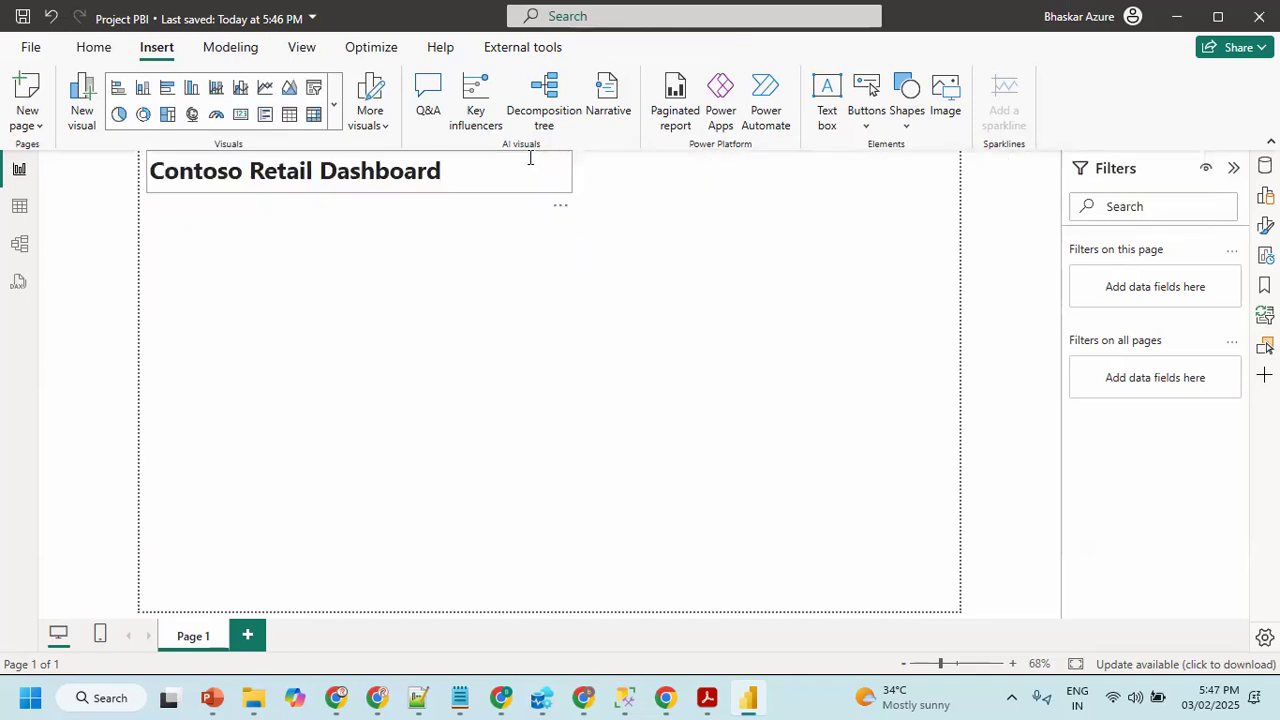
left_click(570, 163)
left_click_drag(570, 163, 452, 174)
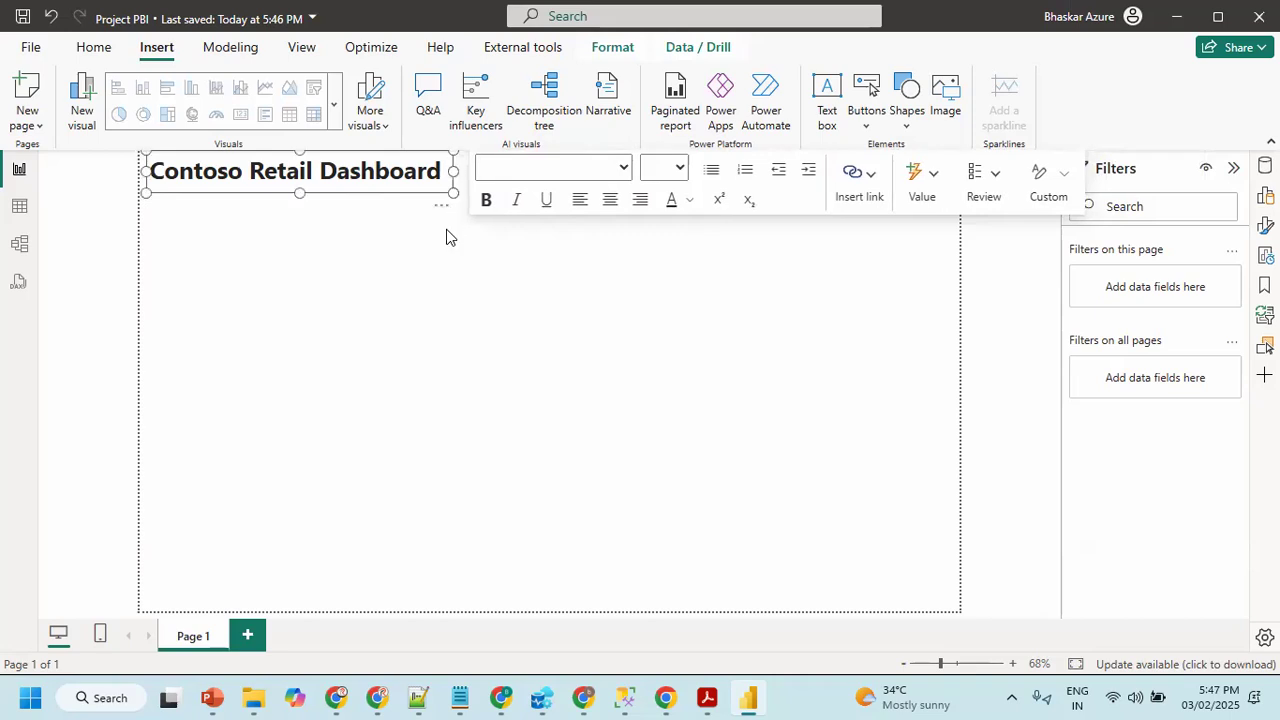
left_click(447, 236)
- Consult the title's placement in Project Design.pdf and stretch the title text box across the page to a width of about 1248
key("alt+Tab")
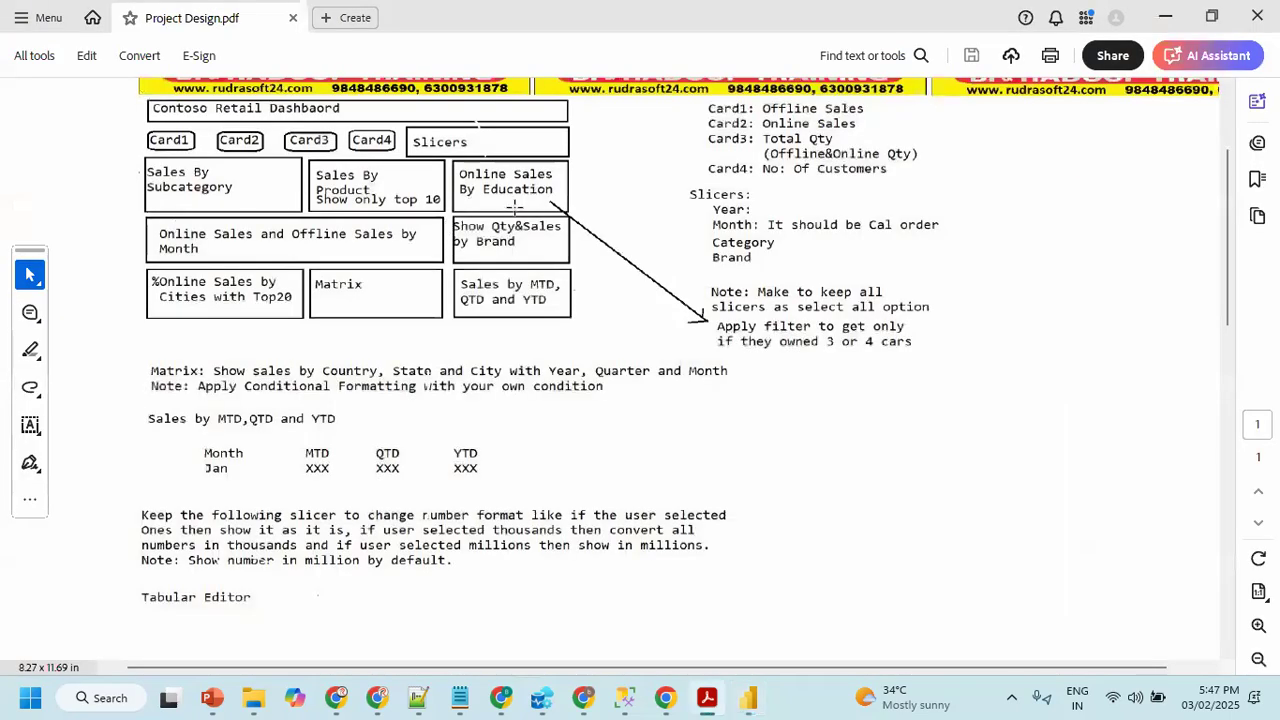
key("alt+Tab")
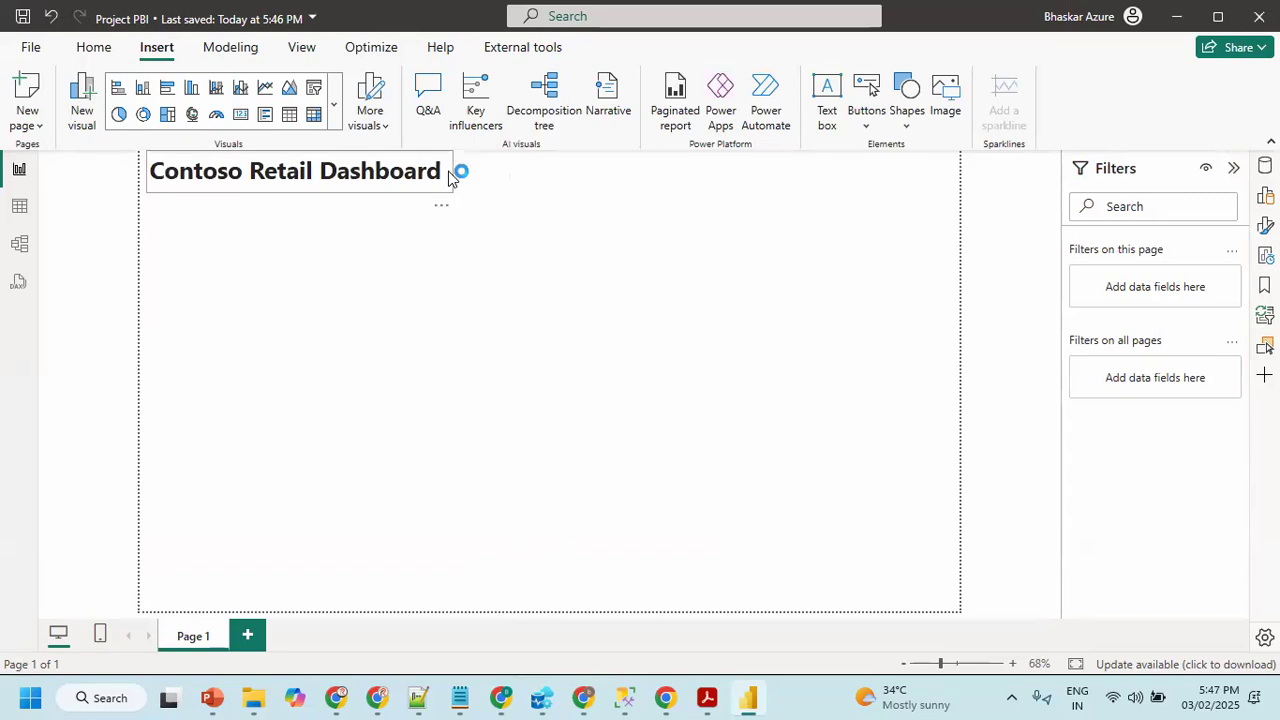
left_click(452, 172)
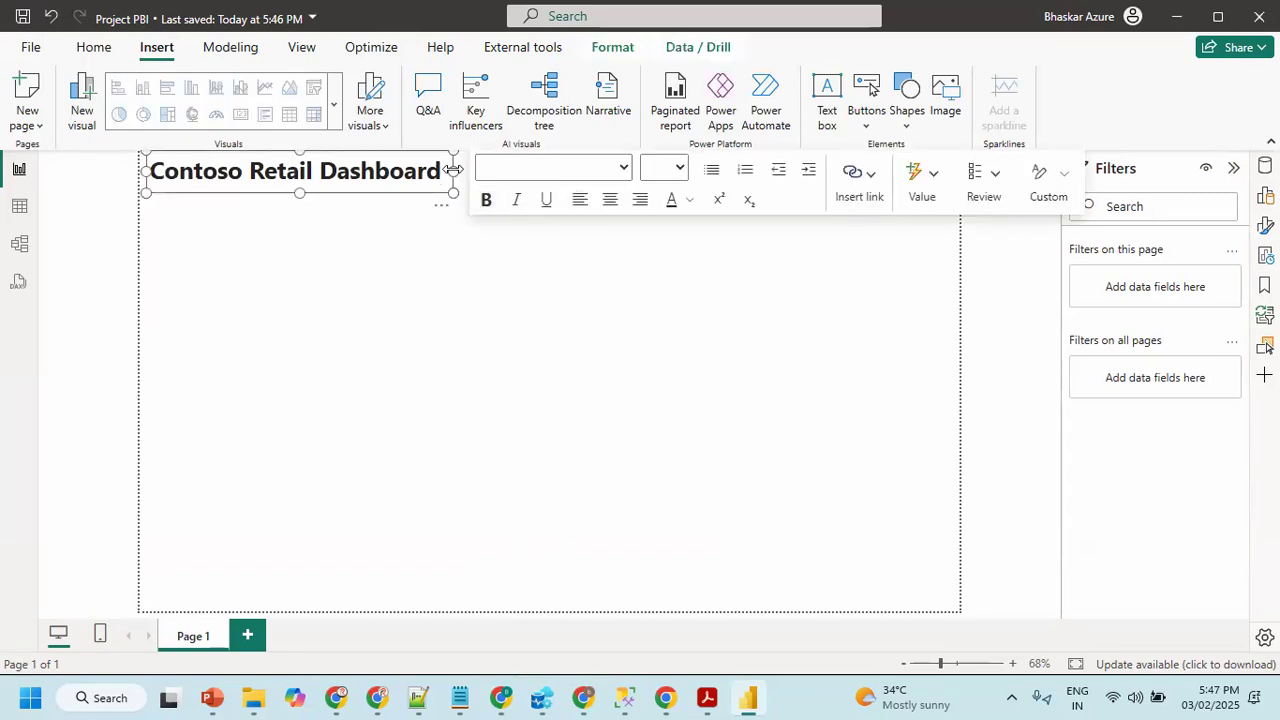
left_click_drag(855, 188, 947, 190)
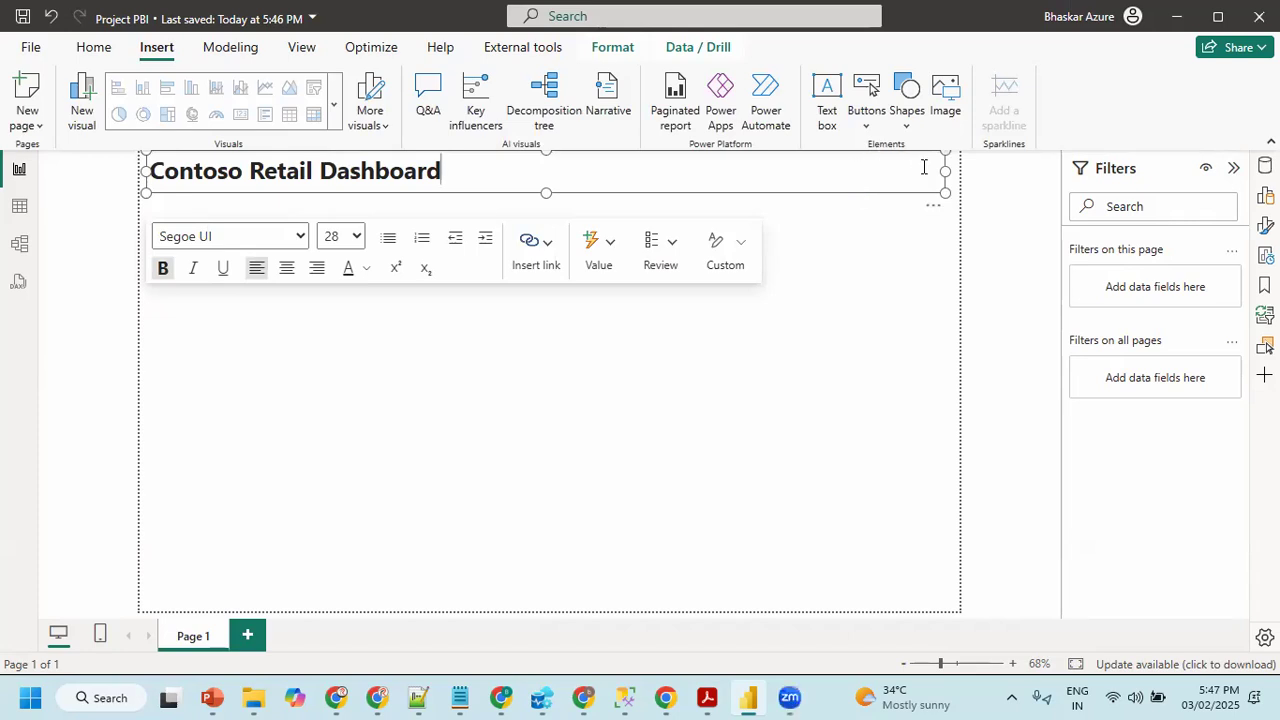
left_click(934, 207)
left_click_drag(935, 214, 936, 217)
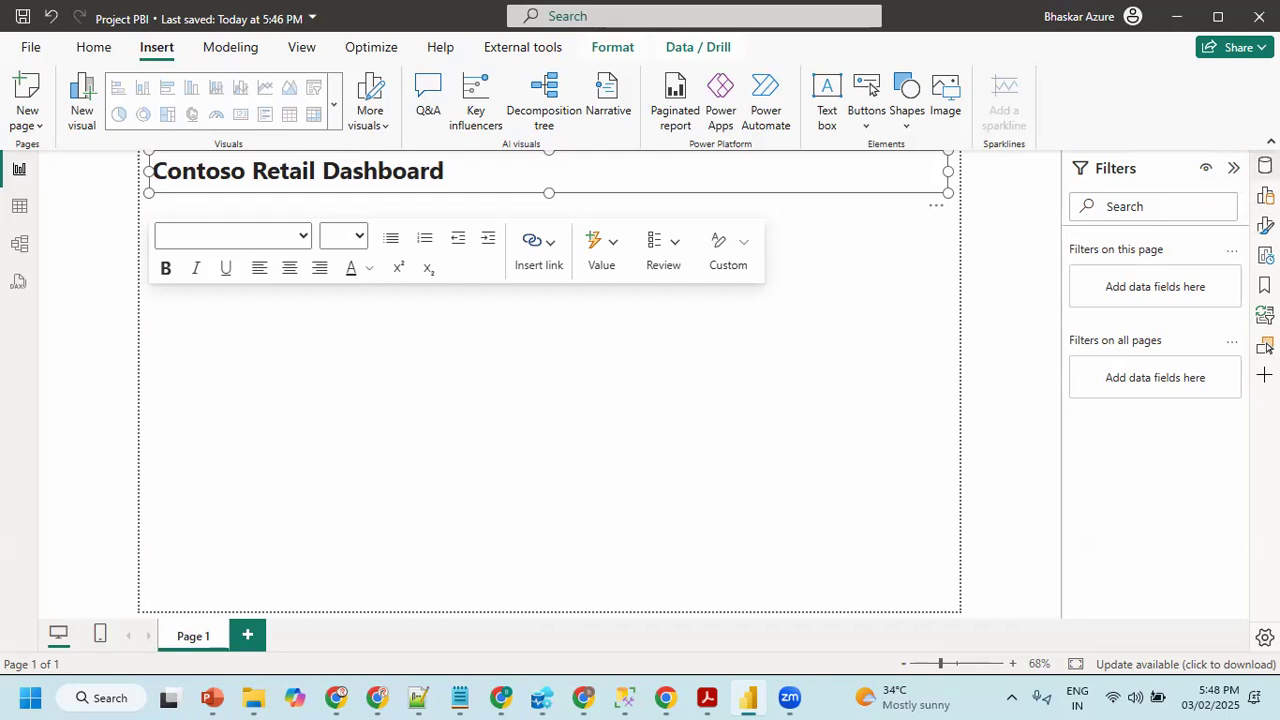
- Set the title text box's vertical position to 10 in its size and position formatting
left_click(1265, 225)
left_click(1165, 242)
left_click(1138, 285)
left_click(1132, 284)
left_click(1105, 240)
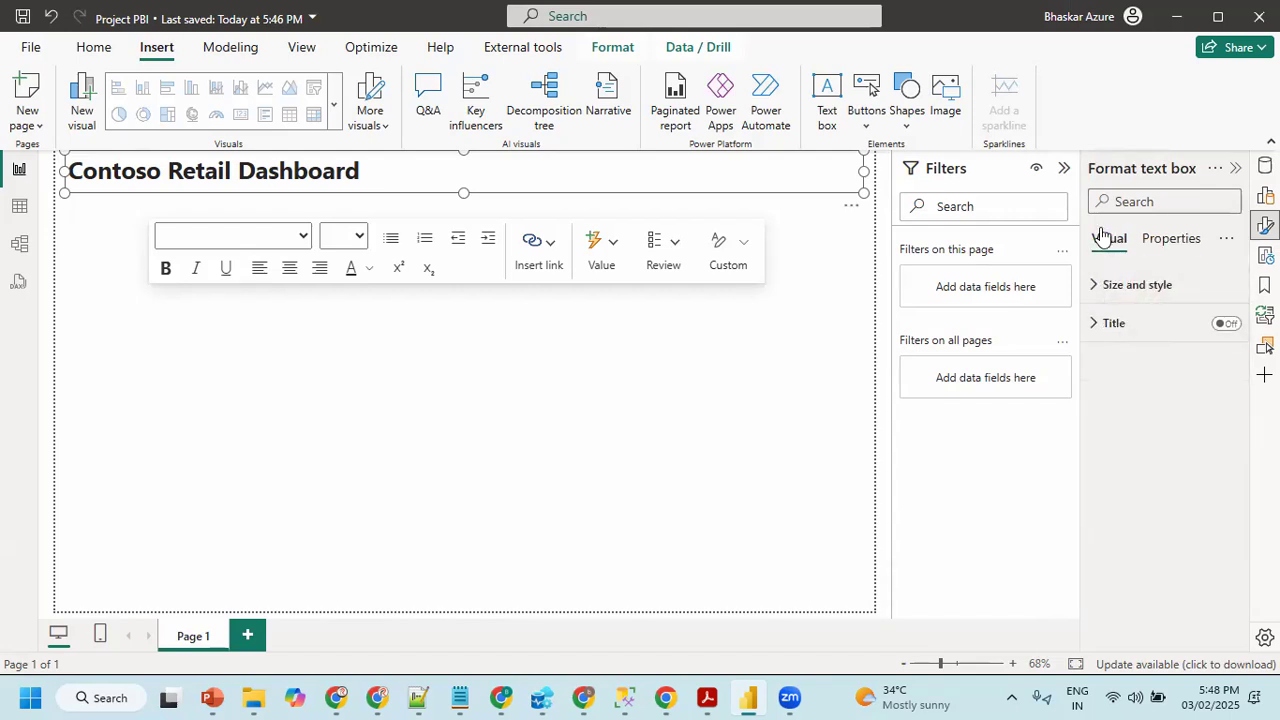
left_click(1150, 286)
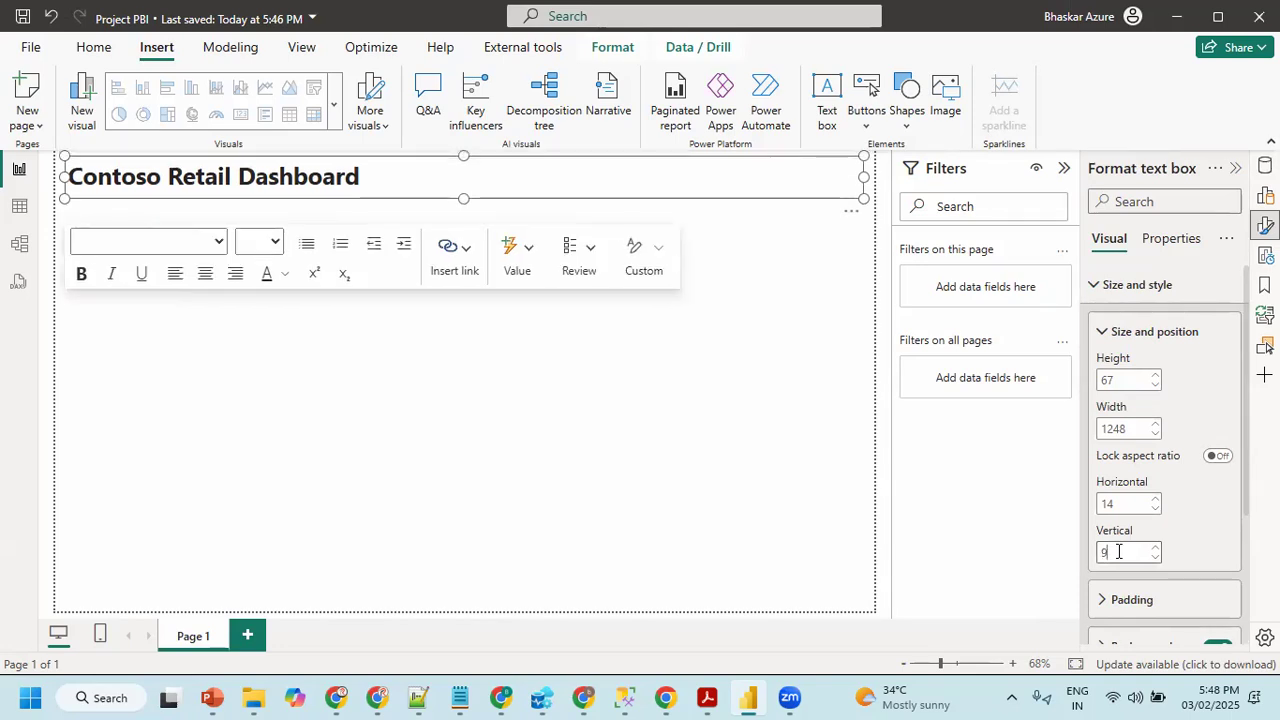
type("0")
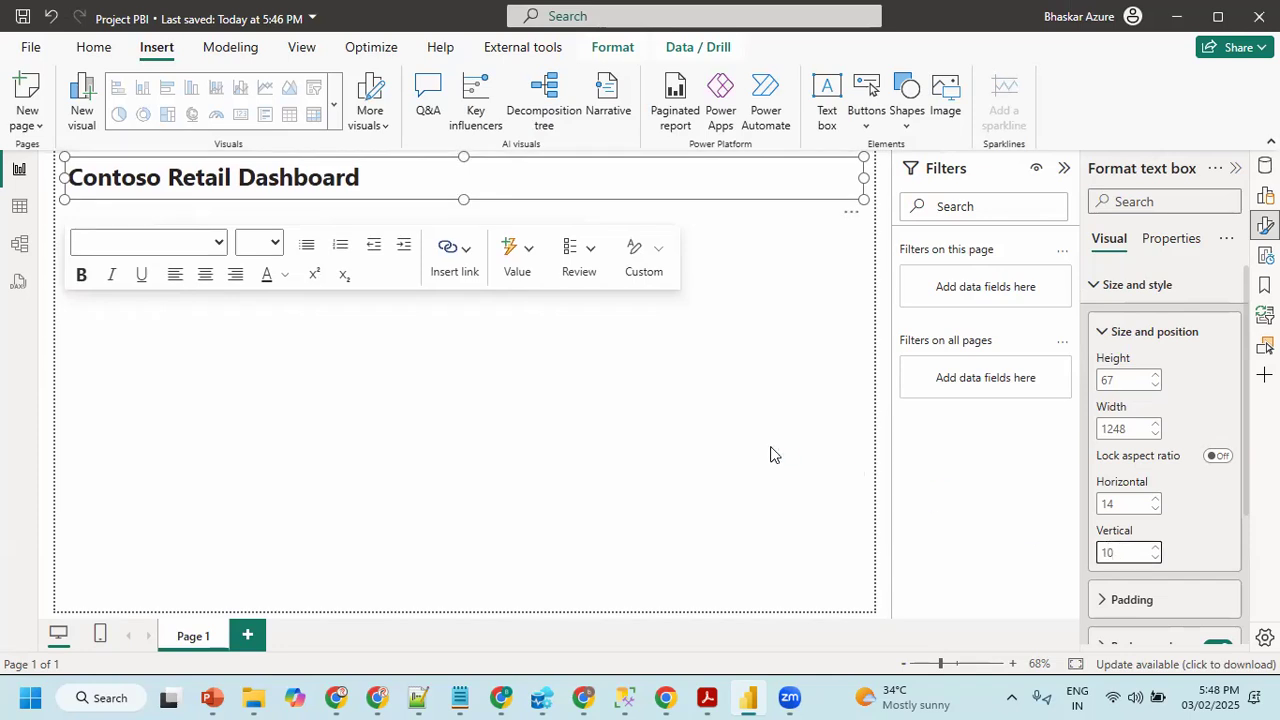
left_click(640, 218)
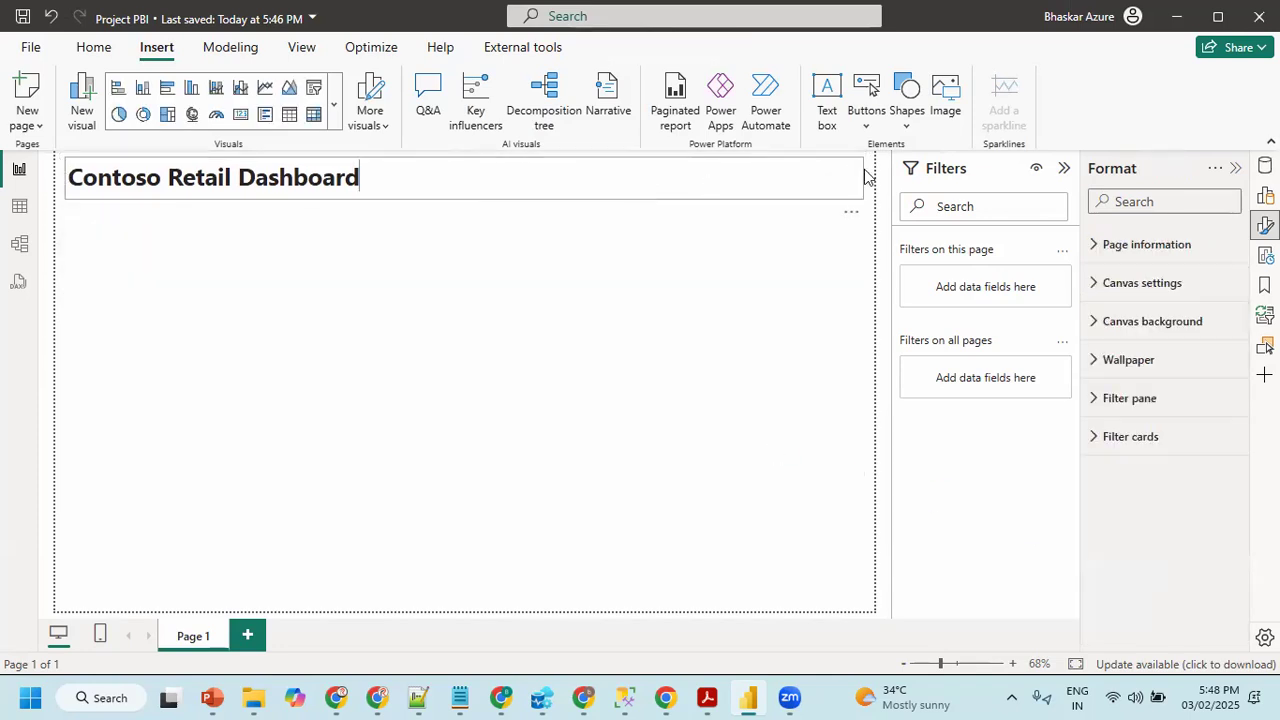
- Give the title text box a light pink background with about 72% transparency
left_click(860, 174)
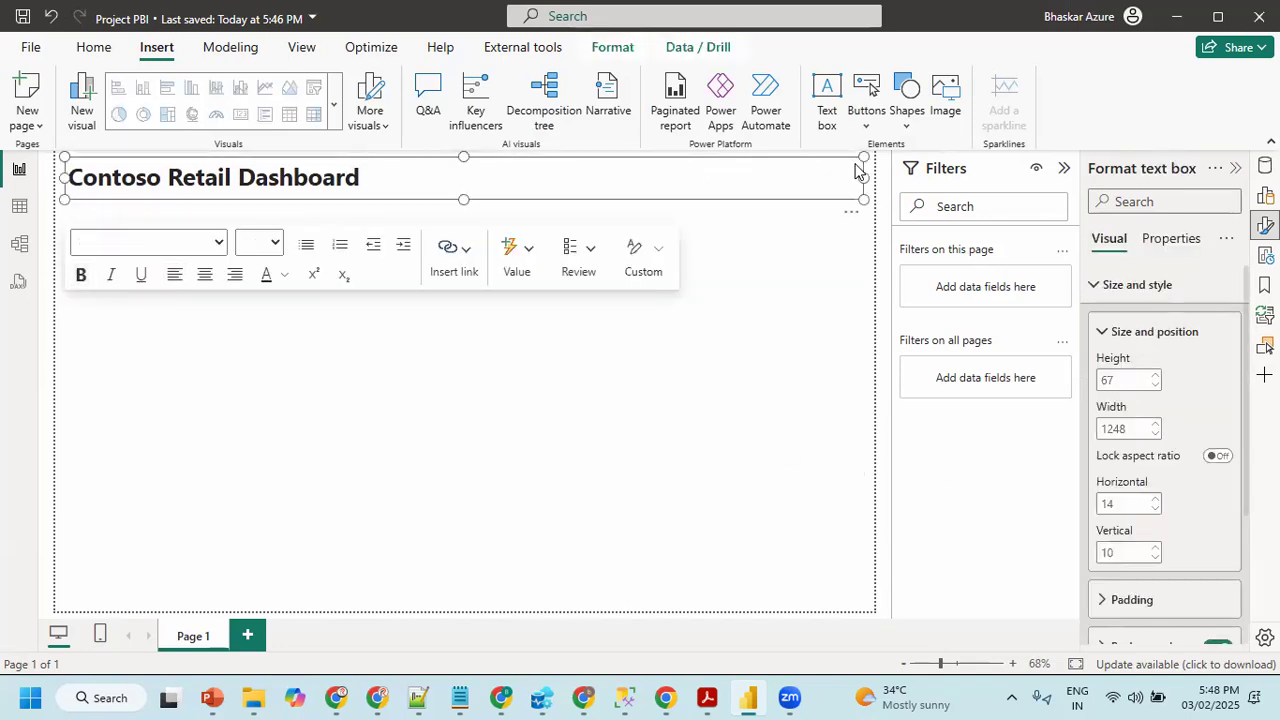
left_click(1118, 338)
left_click(1112, 428)
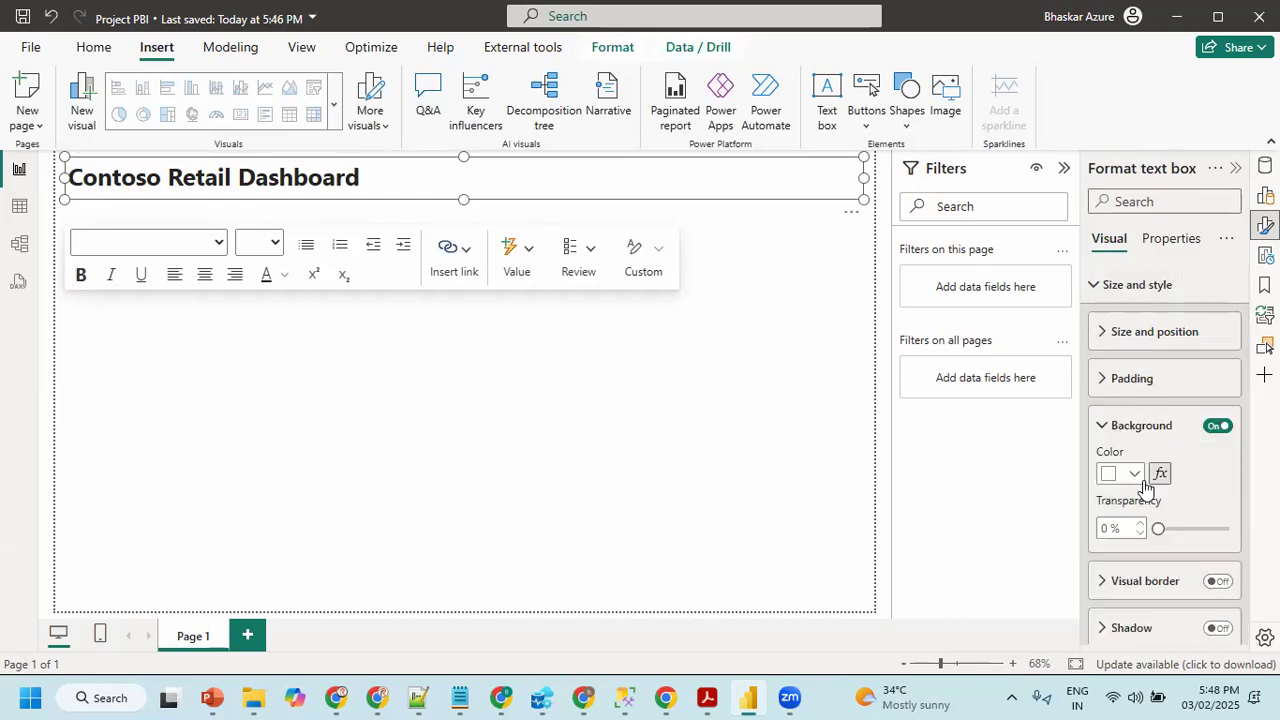
left_click(1131, 474)
left_click(1242, 219)
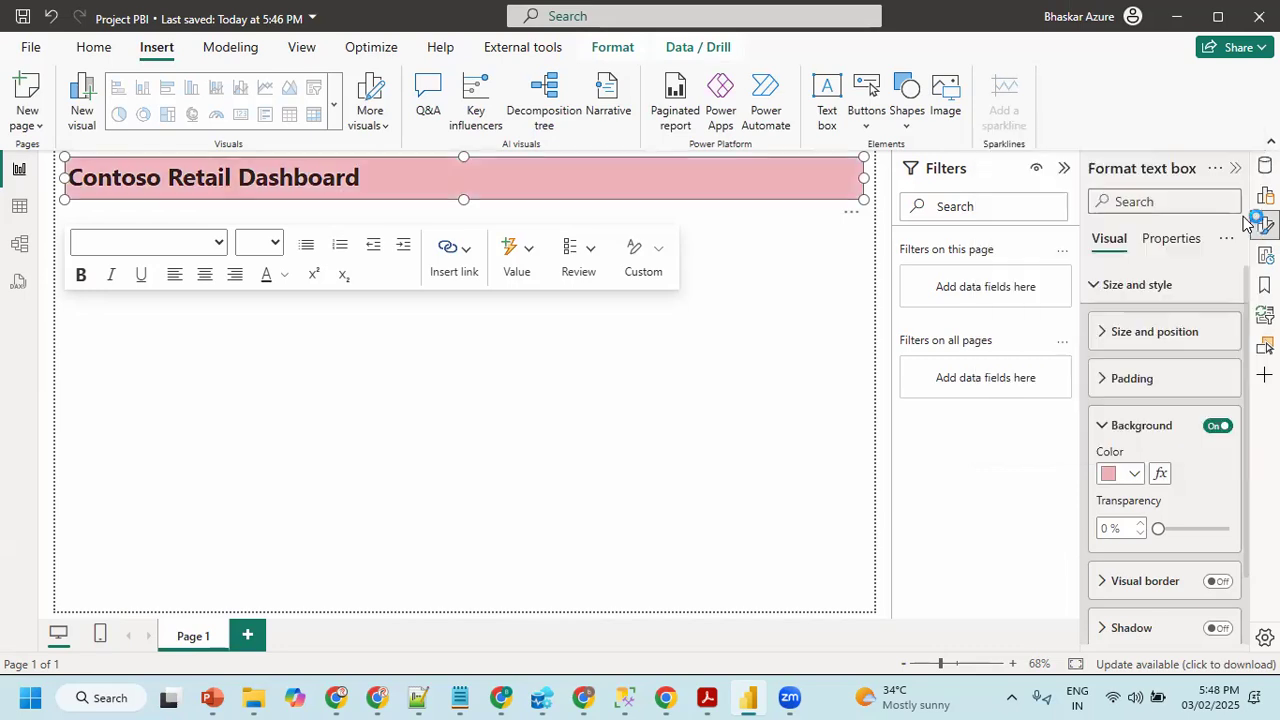
left_click_drag(1158, 528, 1209, 530)
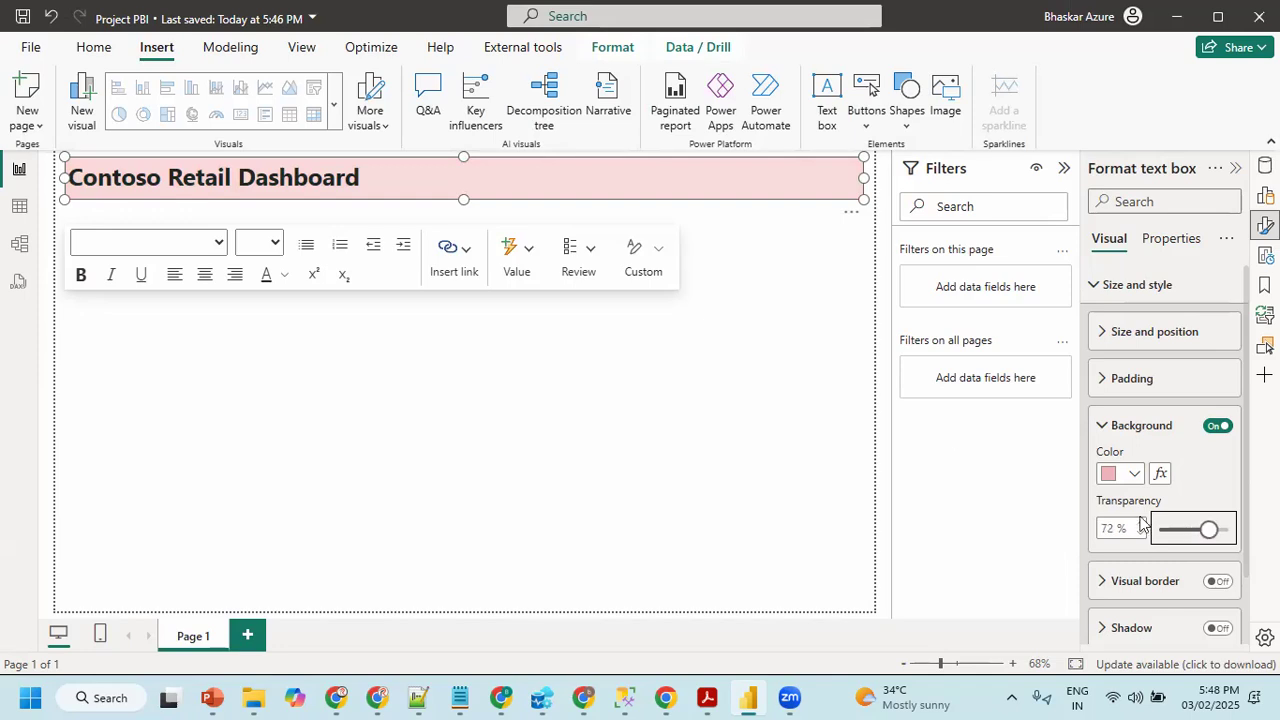
left_click(775, 297)
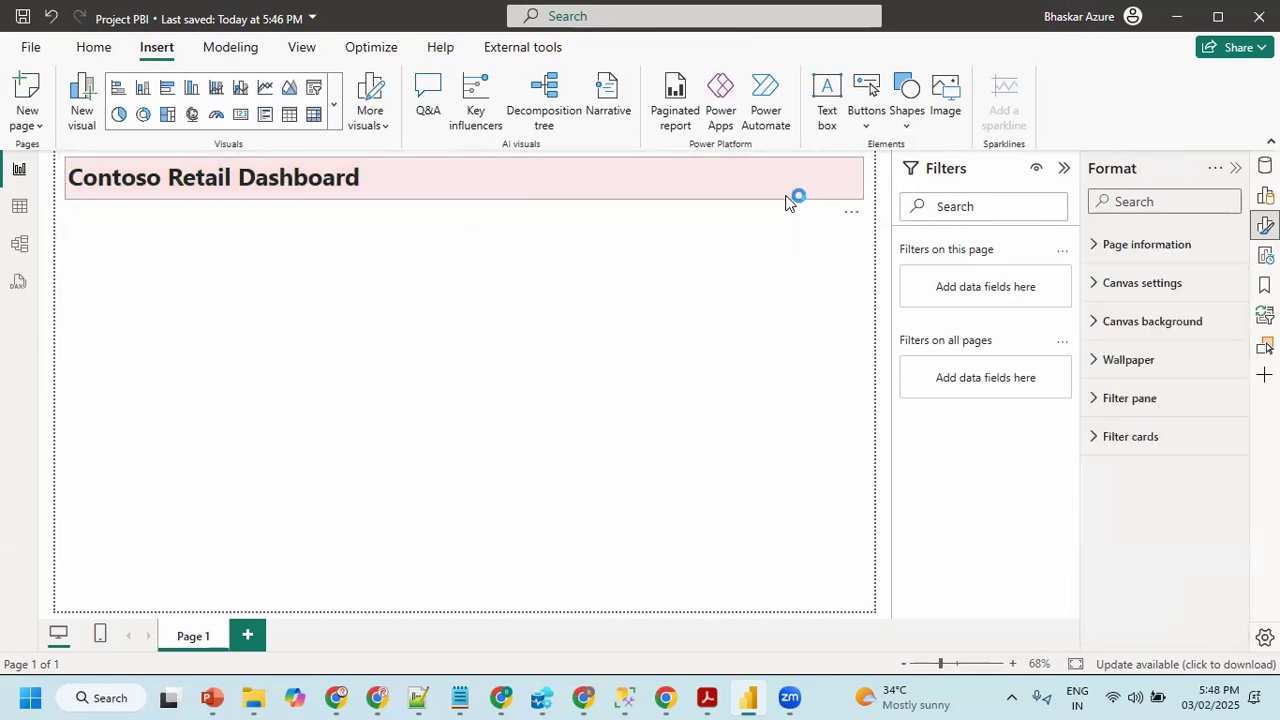
- Consult the card list in Project Design.pdf and insert an empty card visual below the dashboard title
key("alt+Tab")
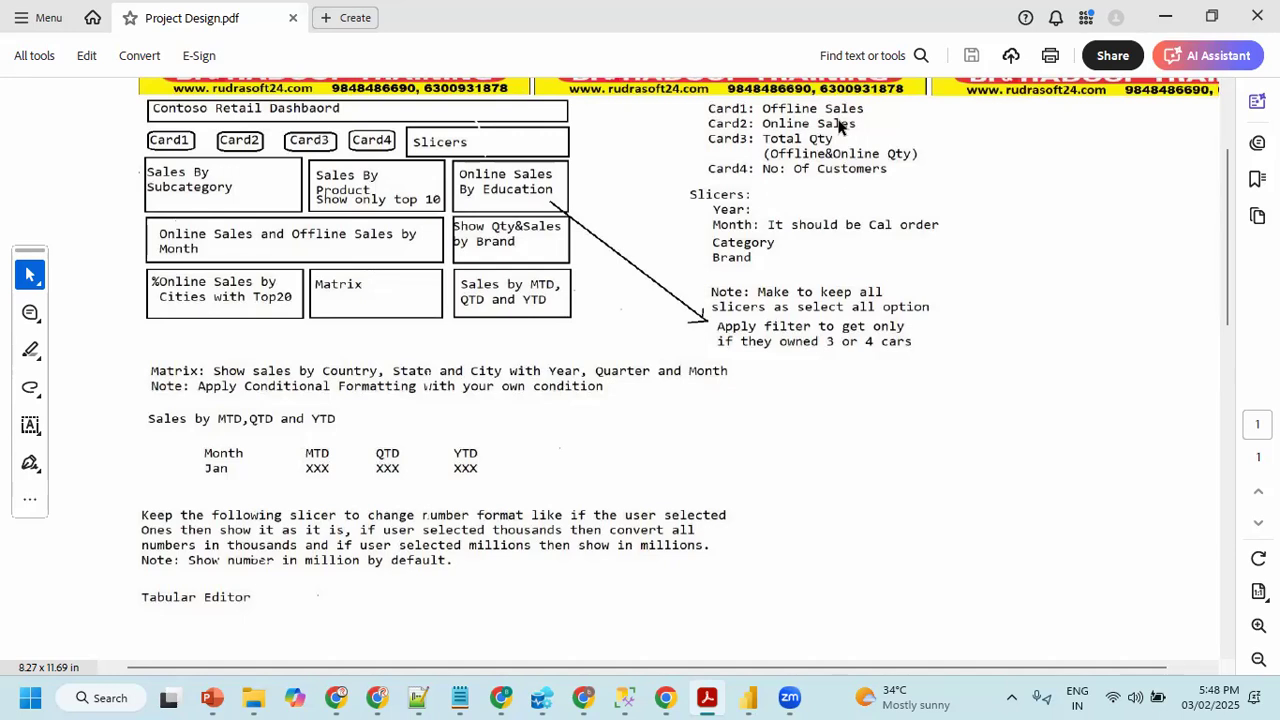
key("alt+Tab")
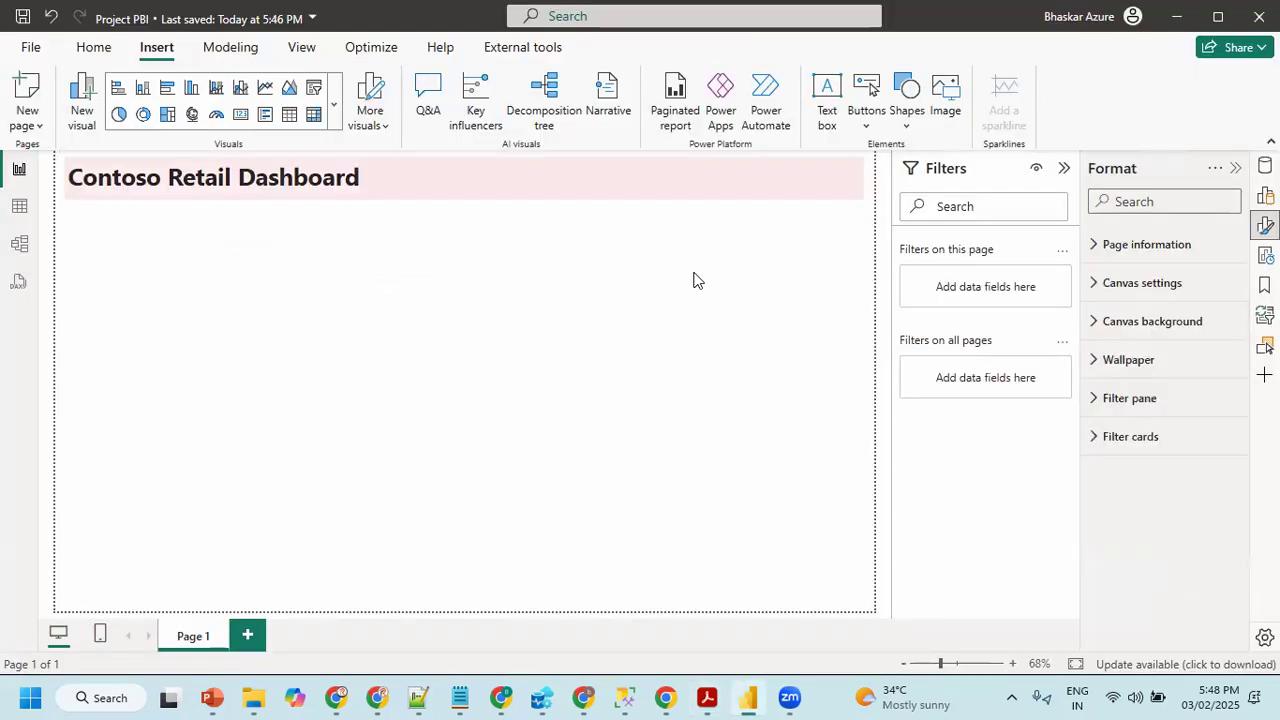
left_click(1066, 178)
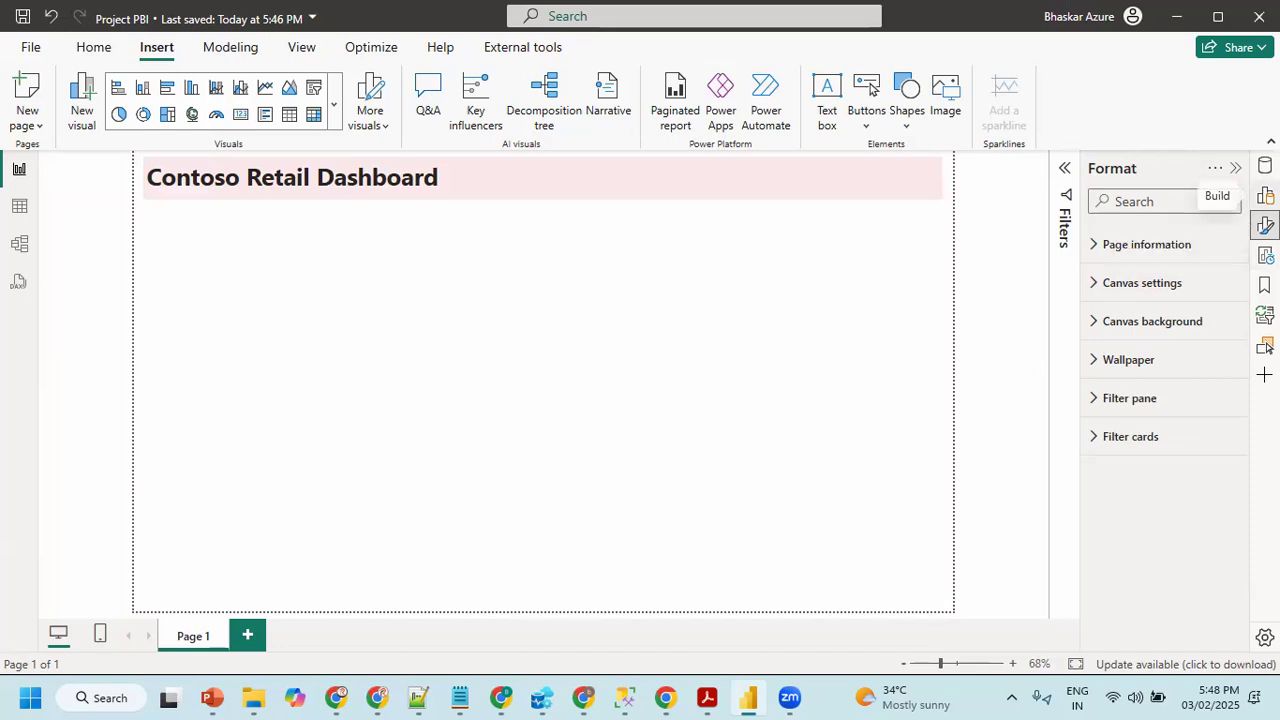
left_click(1265, 196)
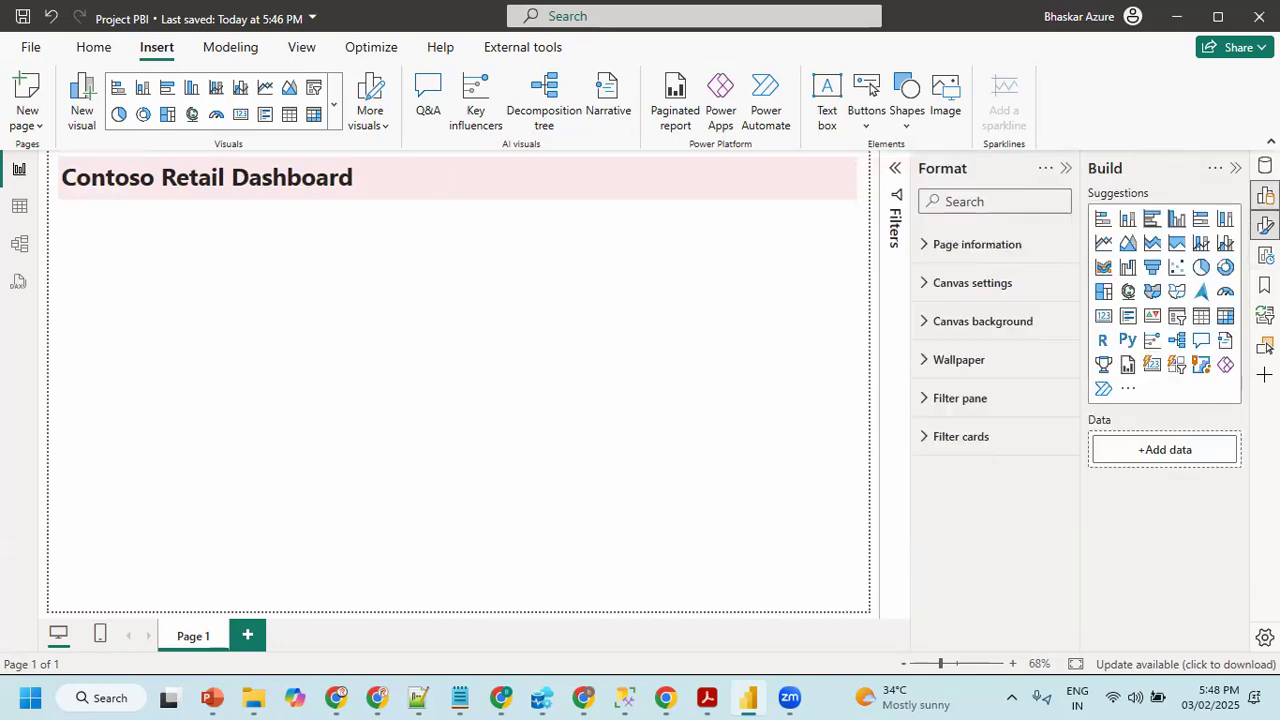
left_click(1066, 170)
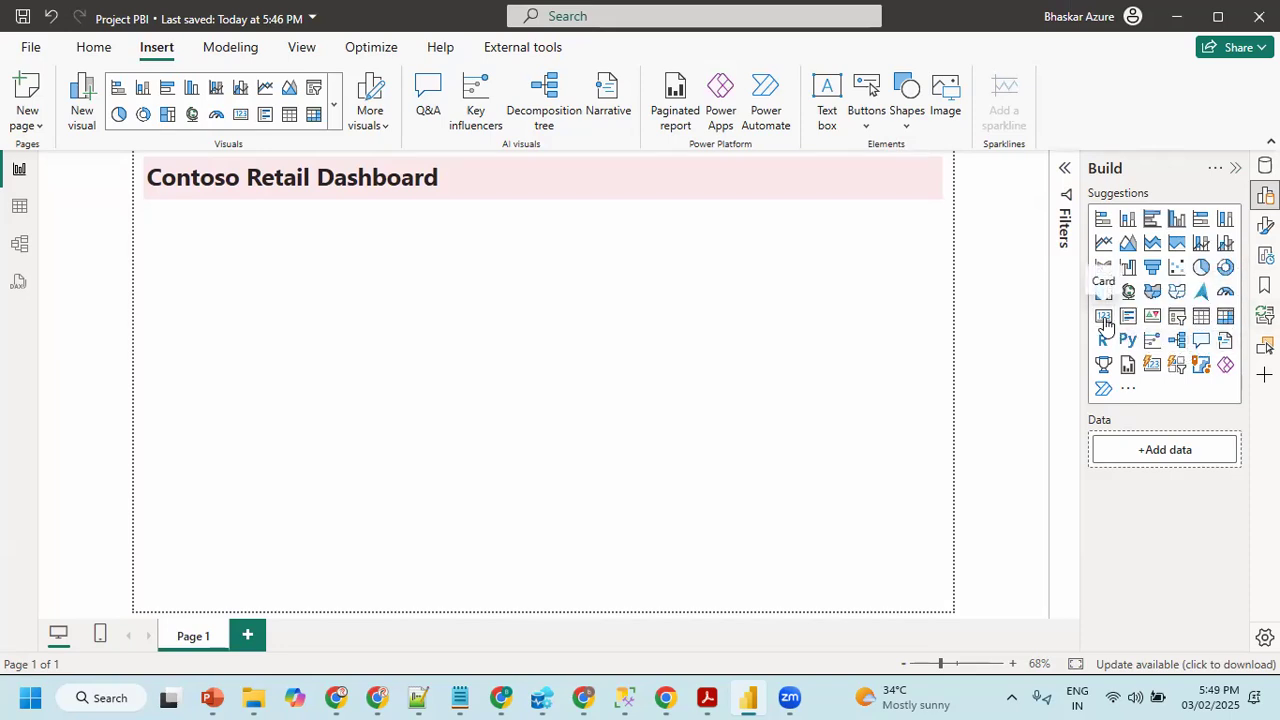
left_click_drag(293, 276, 293, 276)
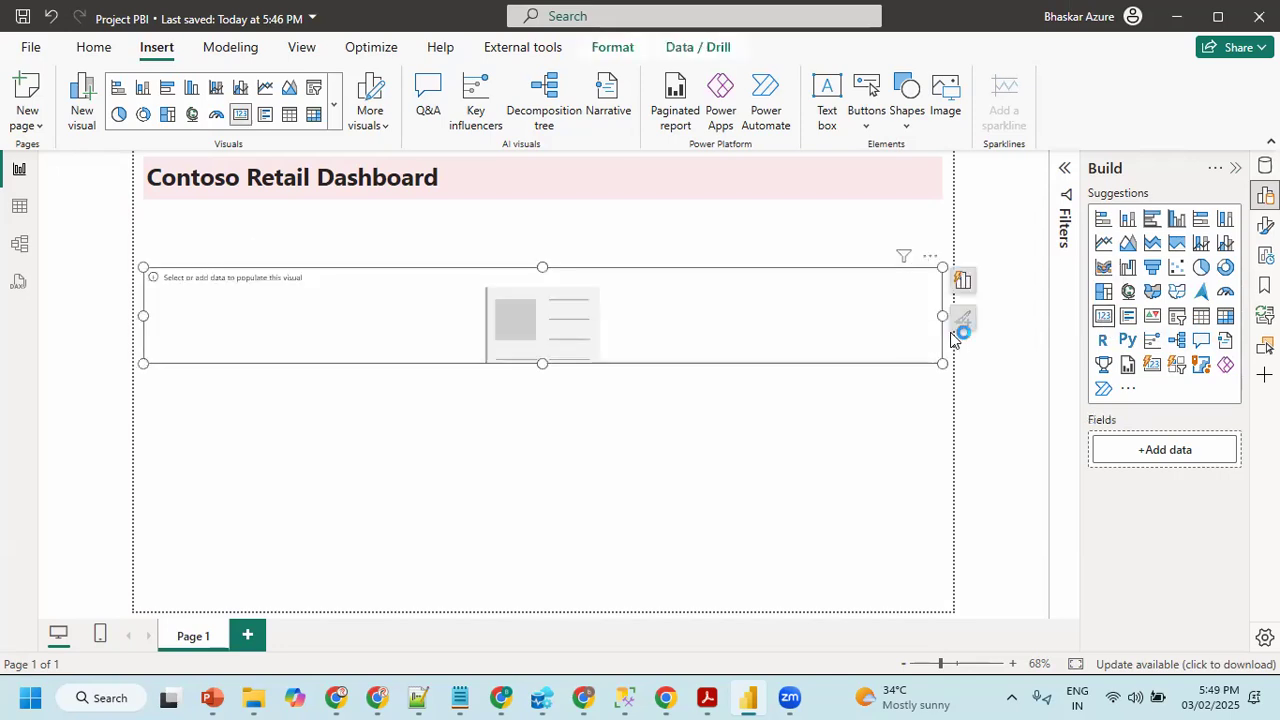
- Show the Offline Sales measure in the card and shrink the card to about 238 wide by 98 high
left_click(1265, 166)
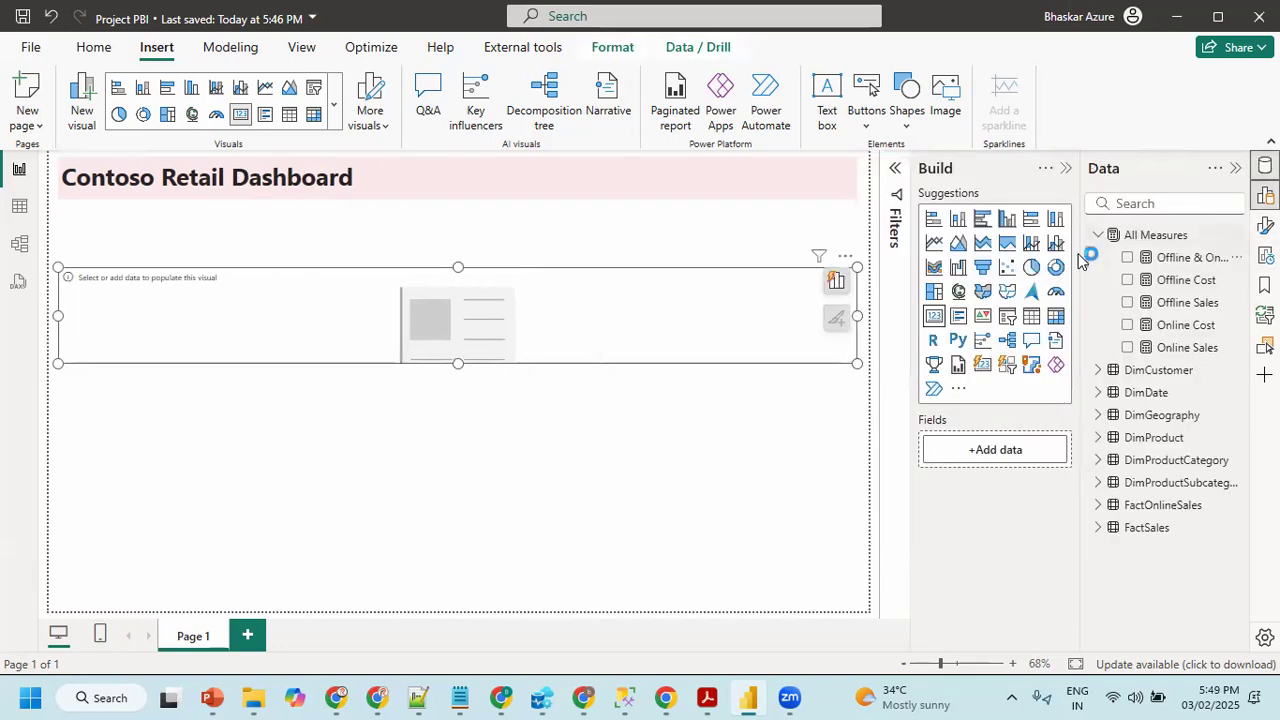
left_click(1128, 303)
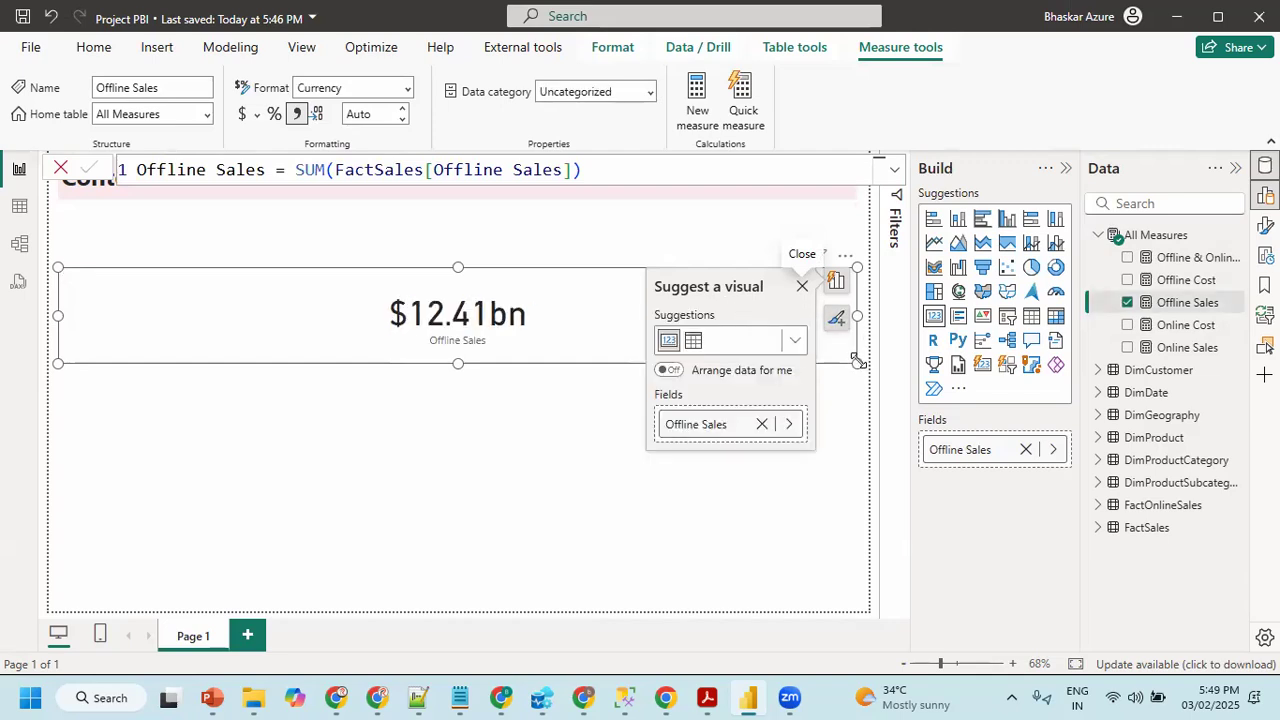
left_click_drag(850, 365, 212, 327)
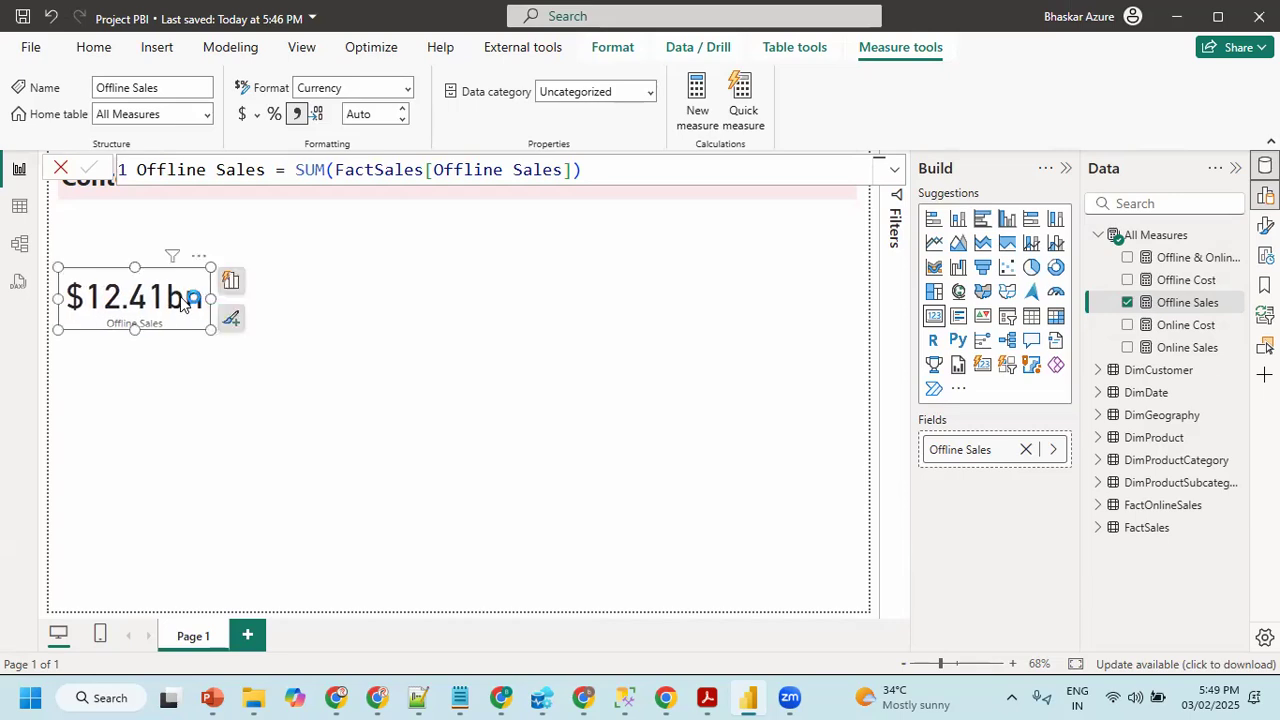
- Set the font size of the Offline Sales card's callout value to 34
left_click(1066, 168)
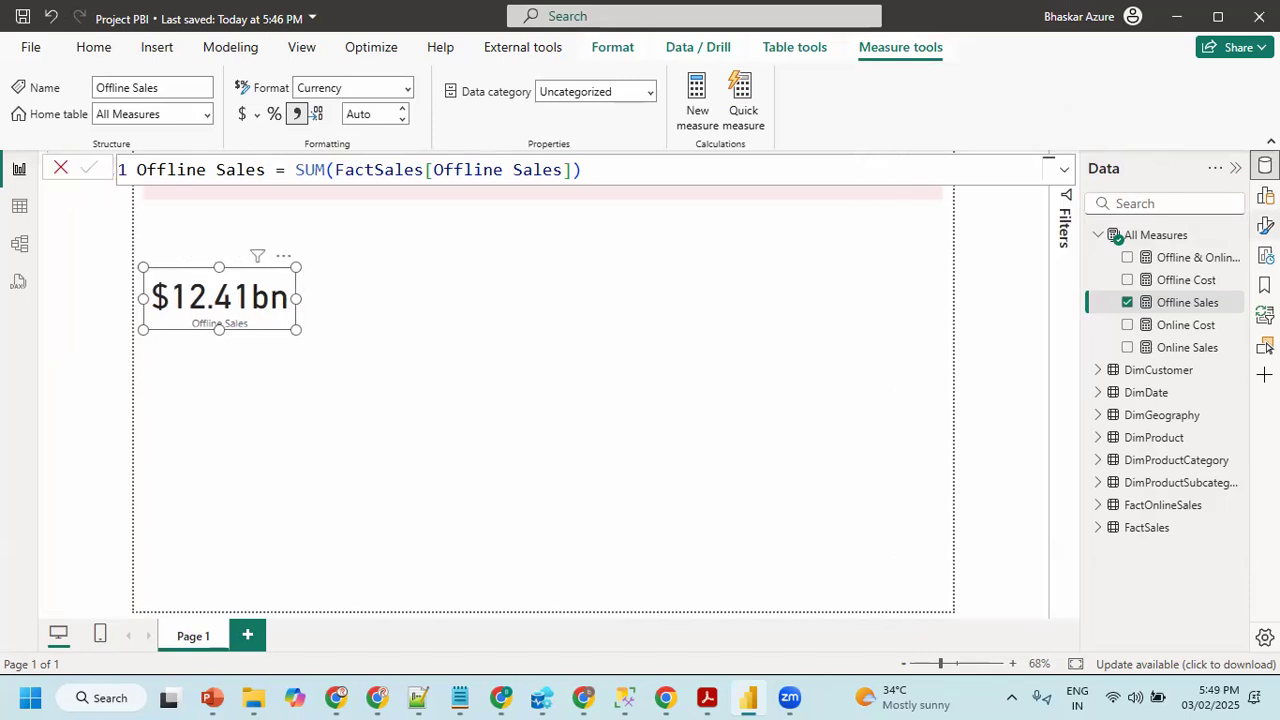
left_click(1265, 225)
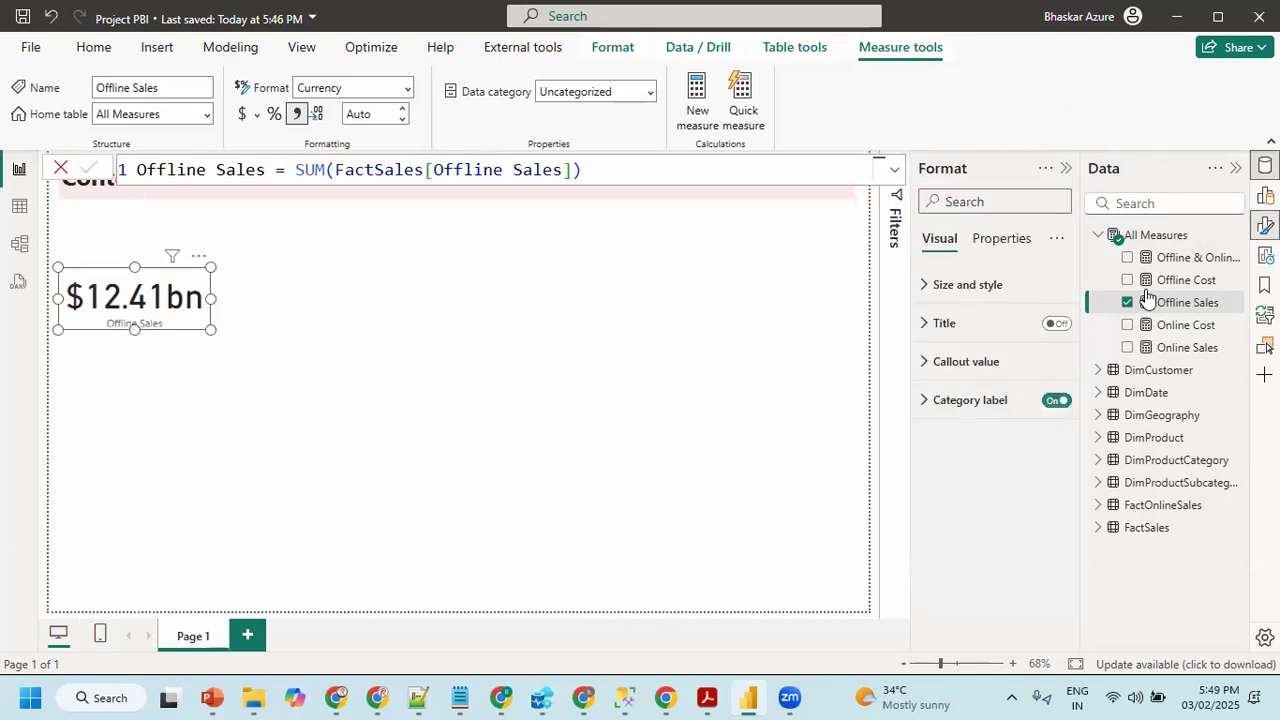
left_click(944, 286)
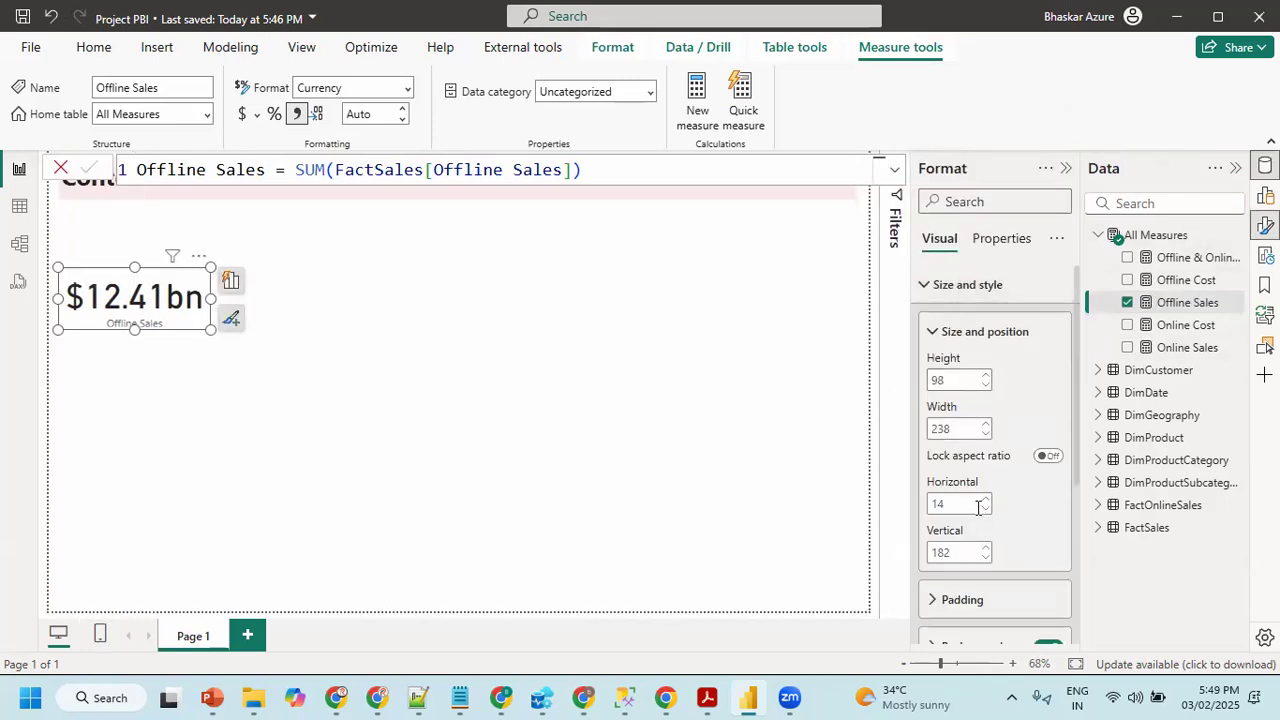
left_click(963, 340)
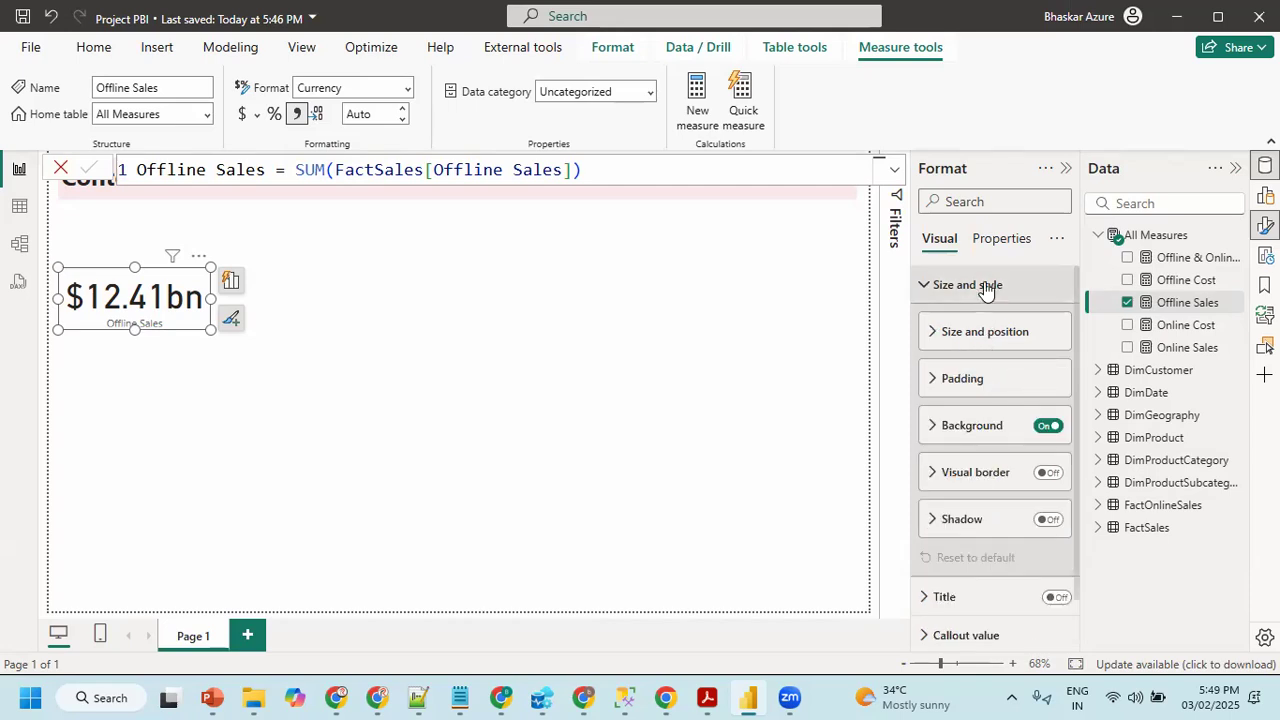
scroll(988, 505, "down", 1)
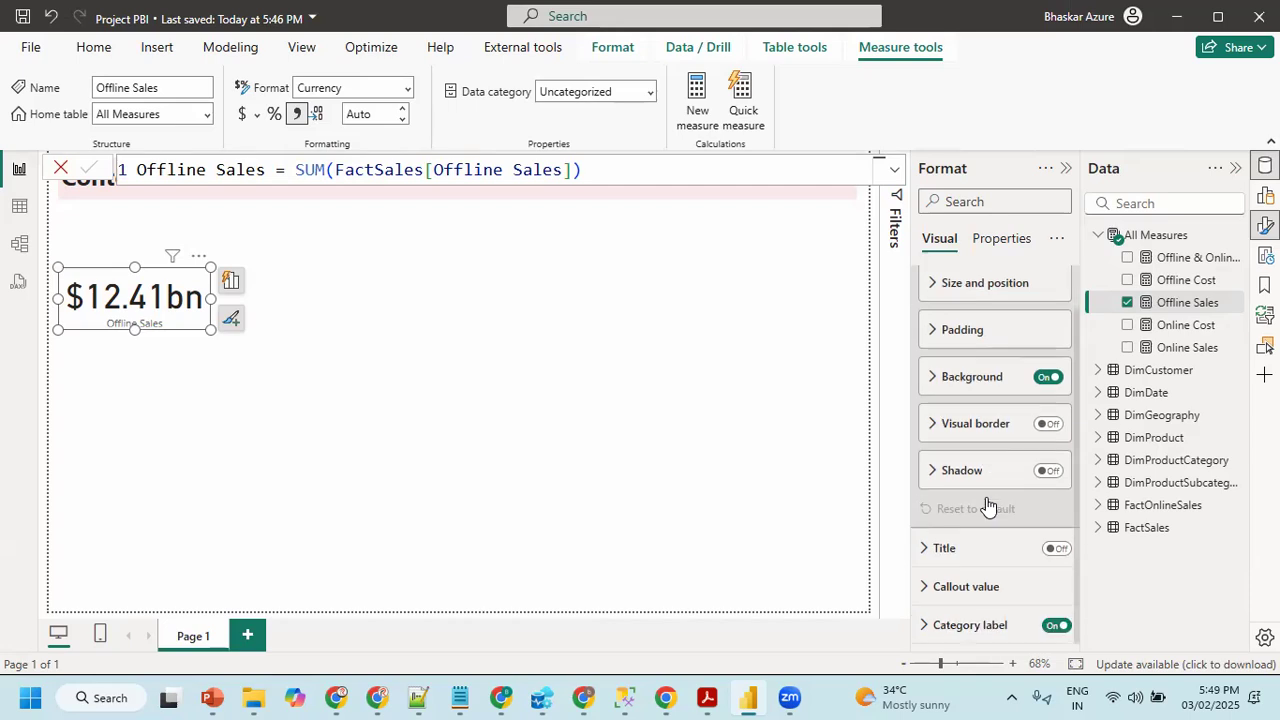
left_click(958, 548)
left_click(958, 548)
left_click(978, 588)
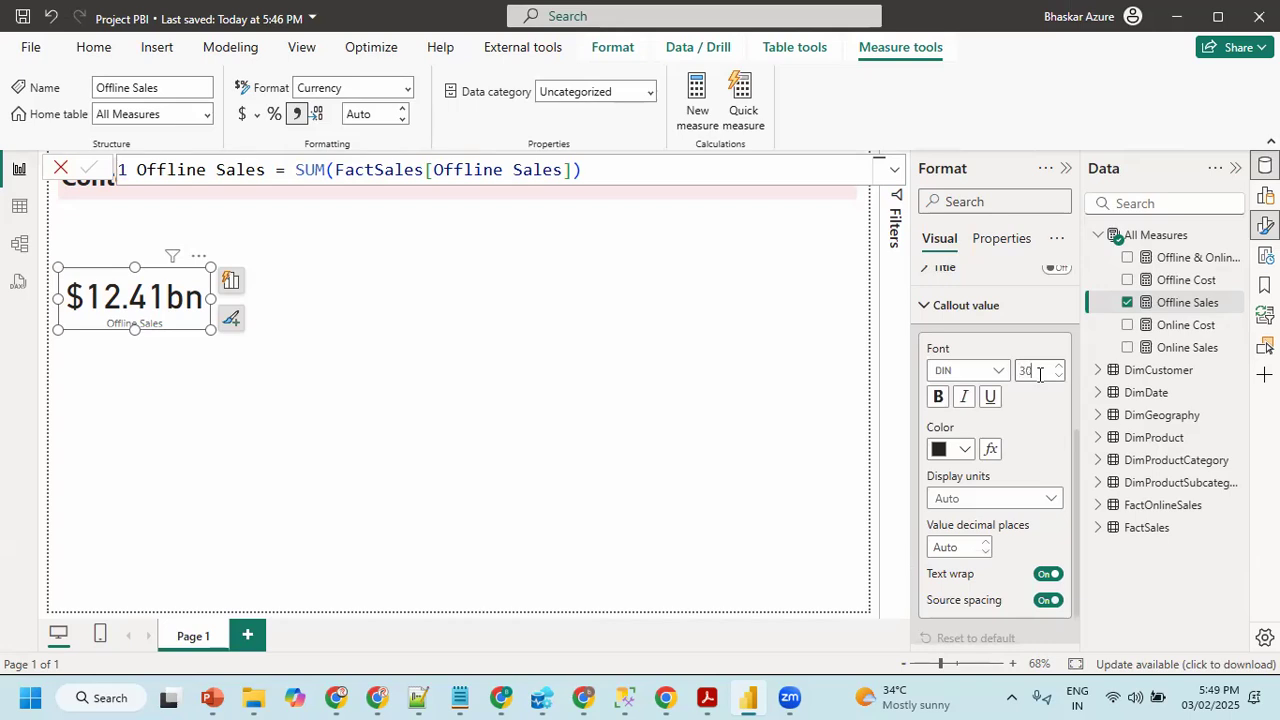
key("Return")
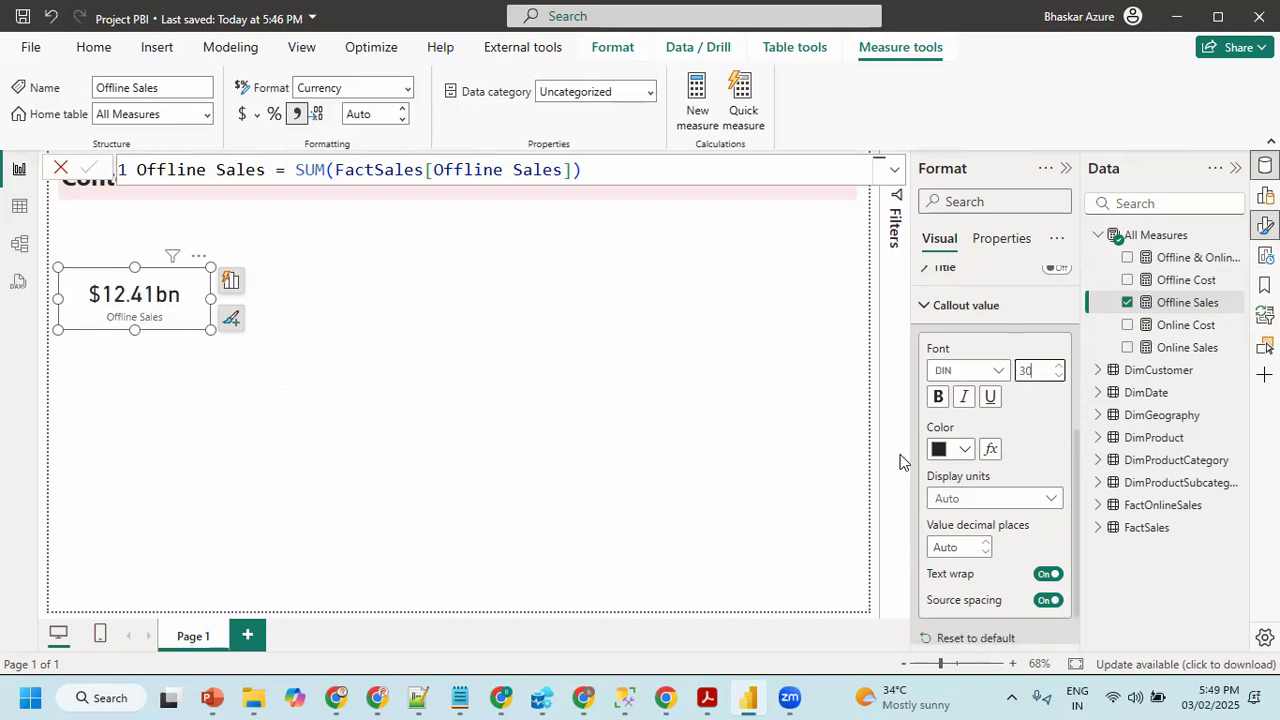
left_click(1060, 366)
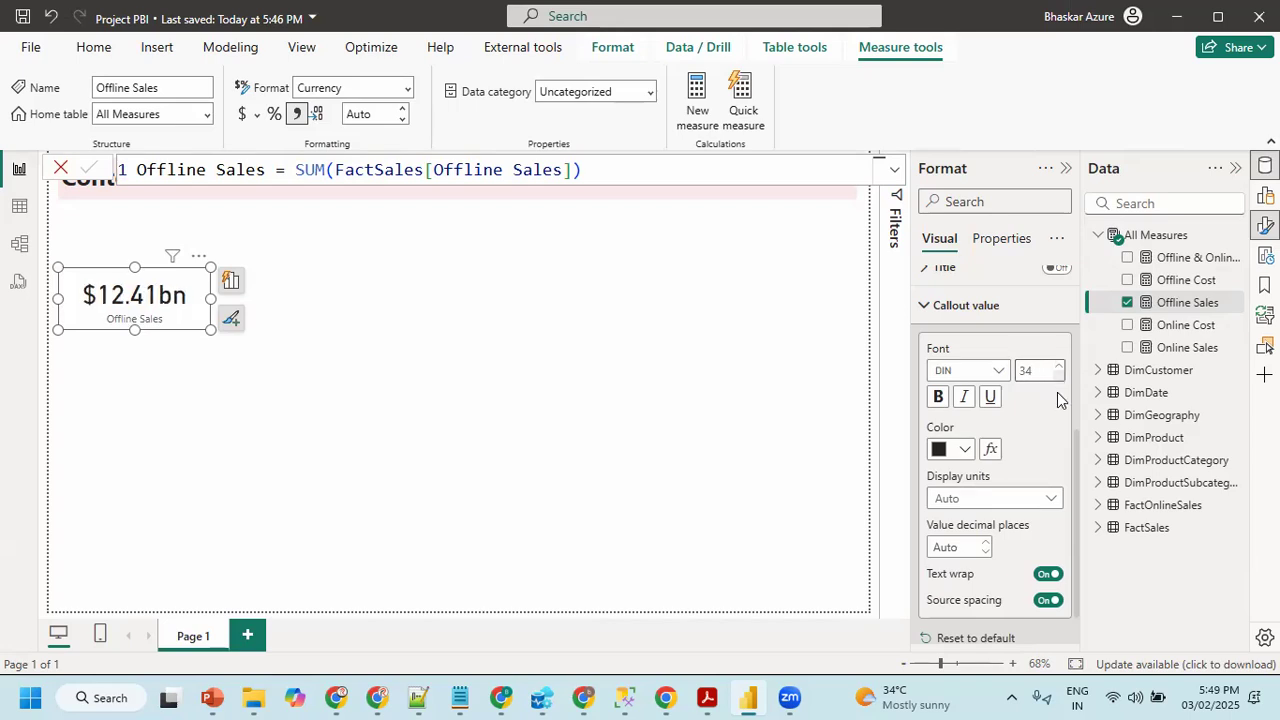
- Review the callout value's display unit options, keep Auto, and set its decimal places to 1
scroll(1042, 407, "down", 1)
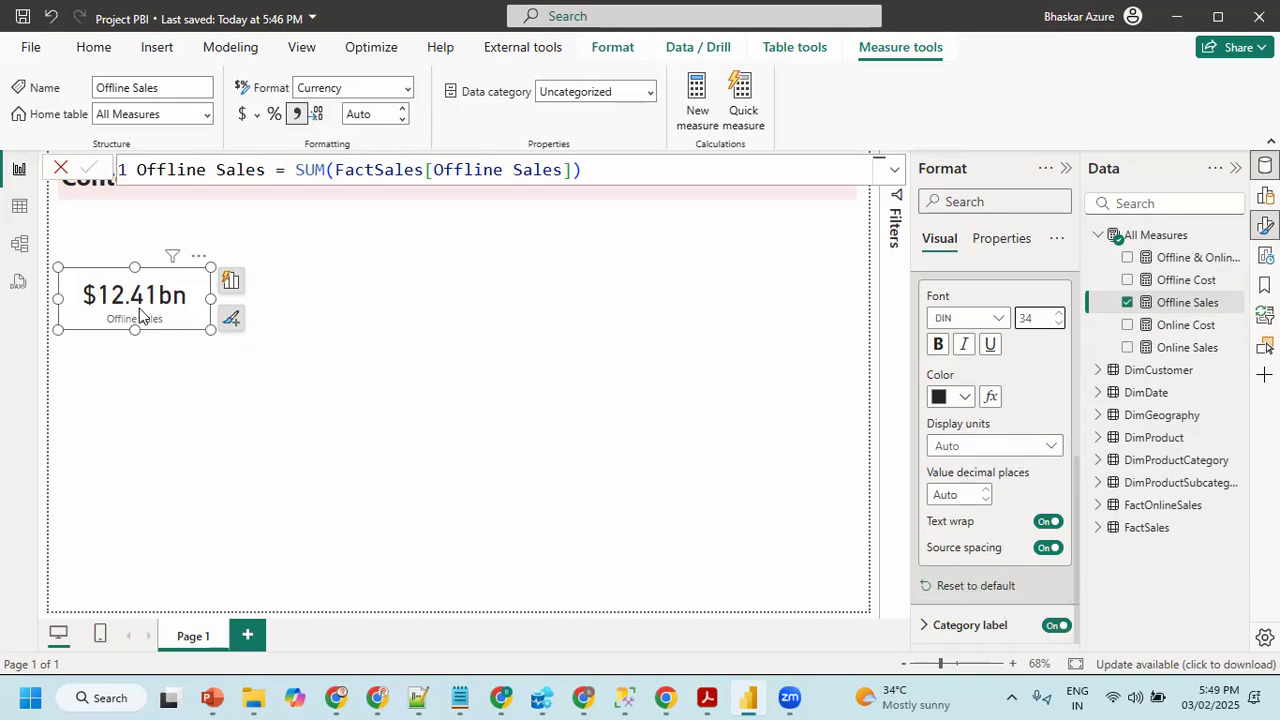
left_click(985, 446)
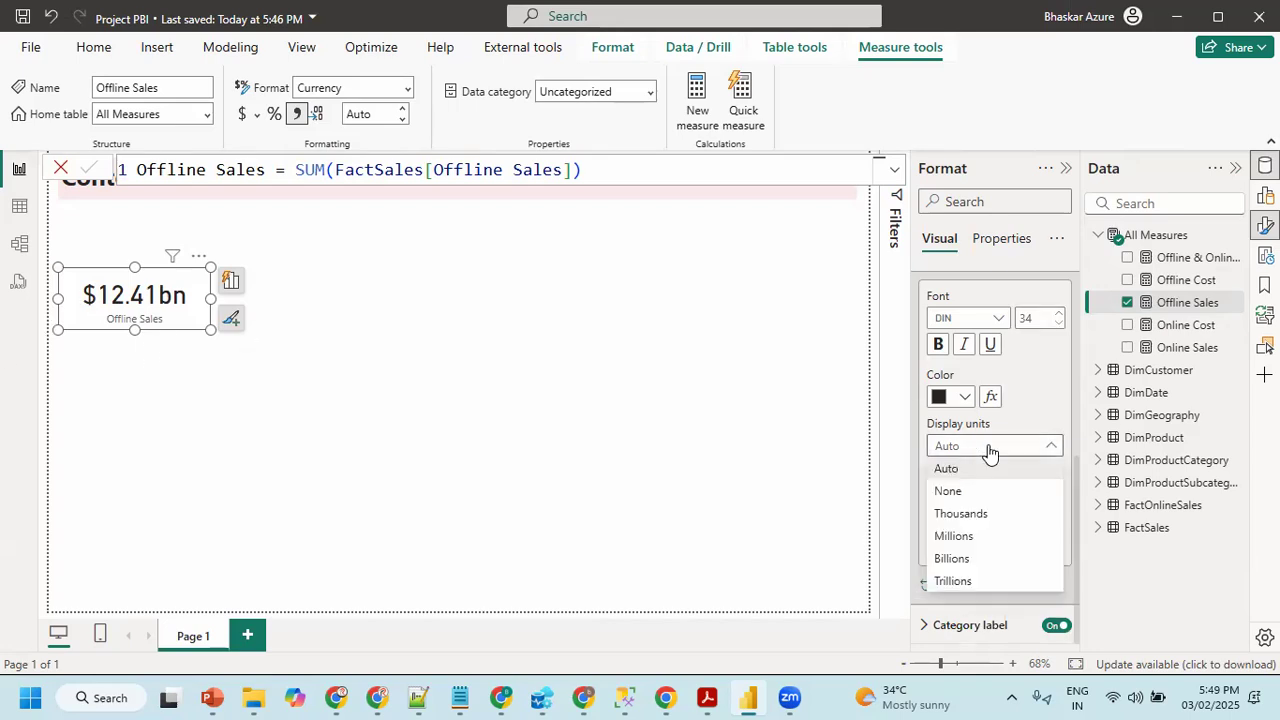
left_click(986, 446)
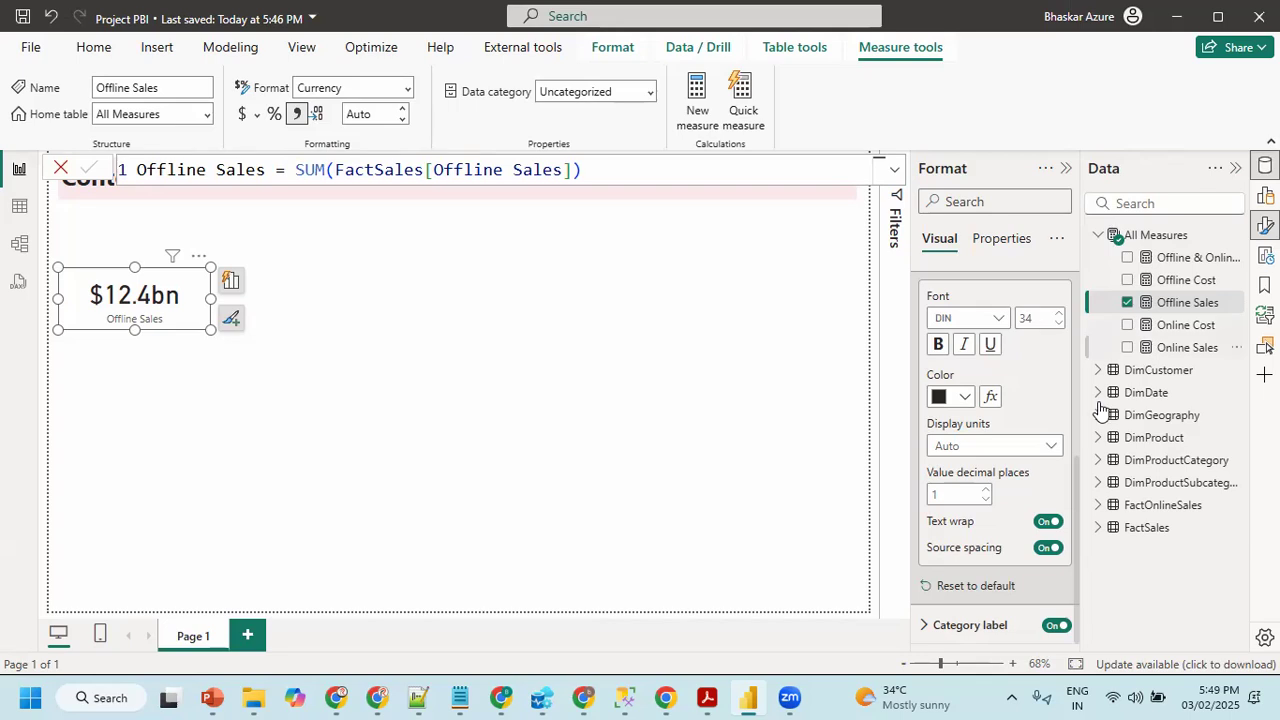
scroll(1012, 508, "up", 5)
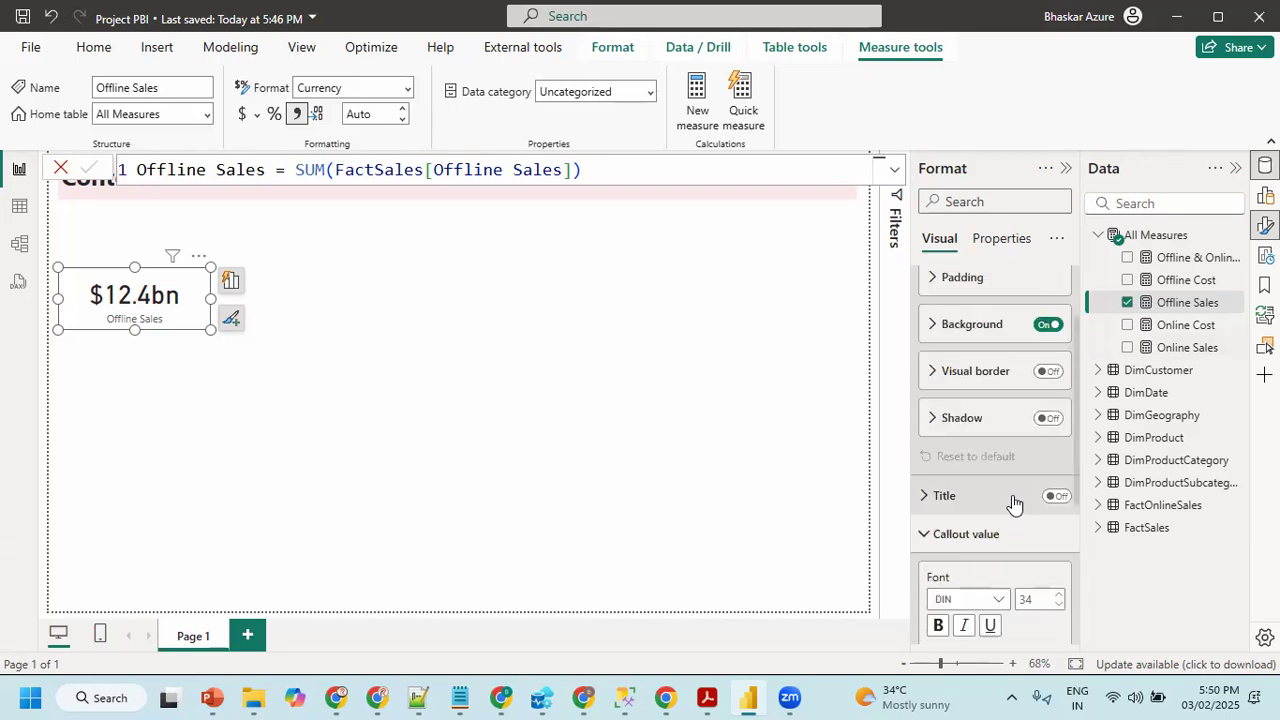
left_click(948, 534)
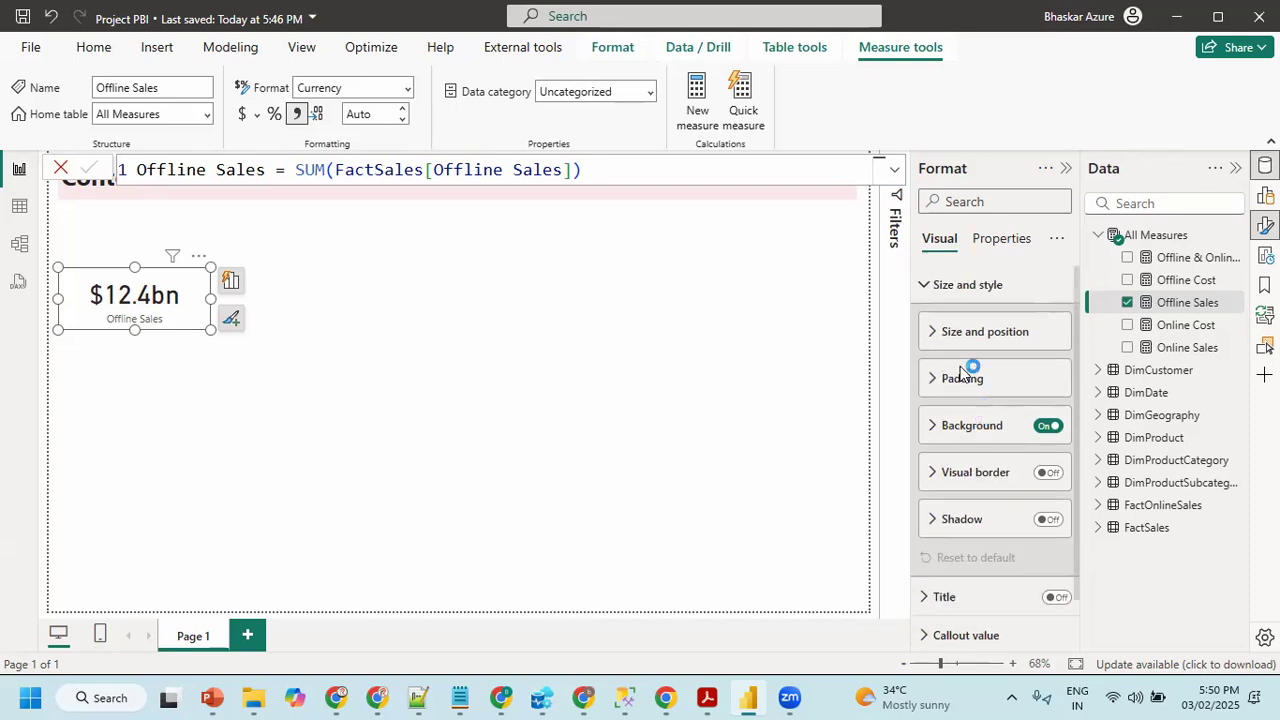
- Try hiding the Offline Sales card's category label and restore it
left_click(925, 285)
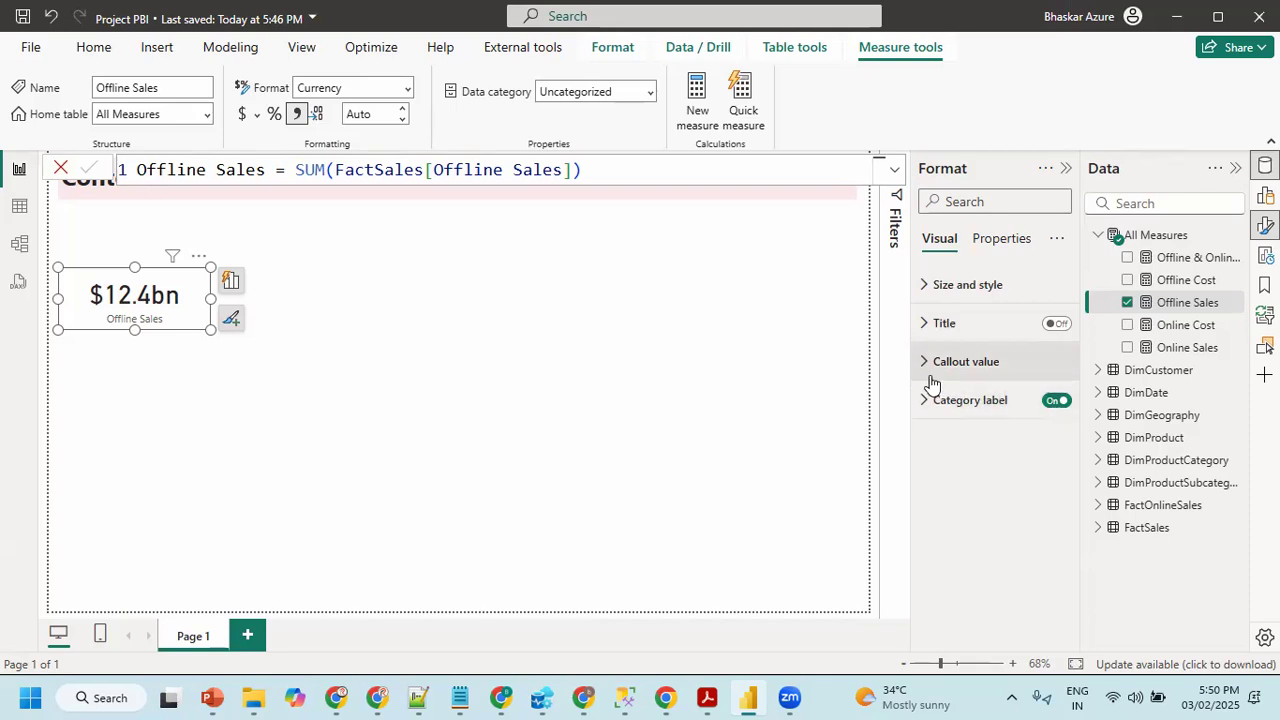
left_click(1055, 403)
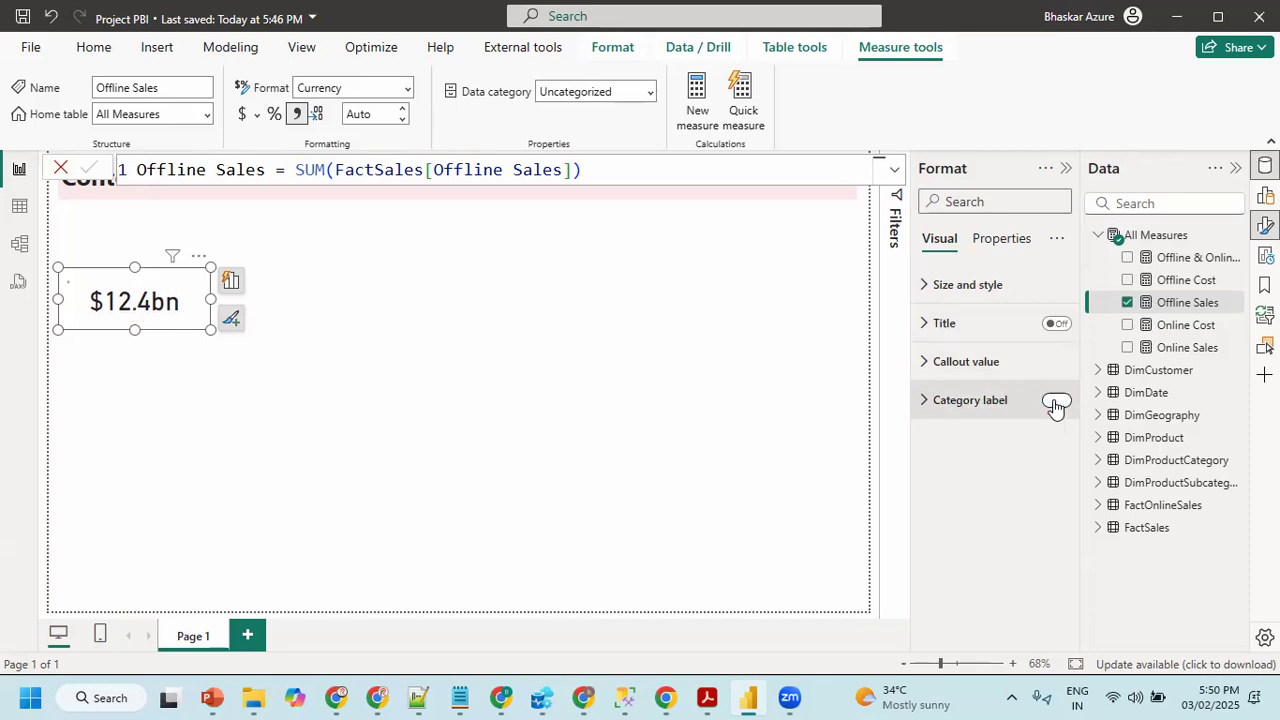
left_click(1055, 403)
left_click(1001, 240)
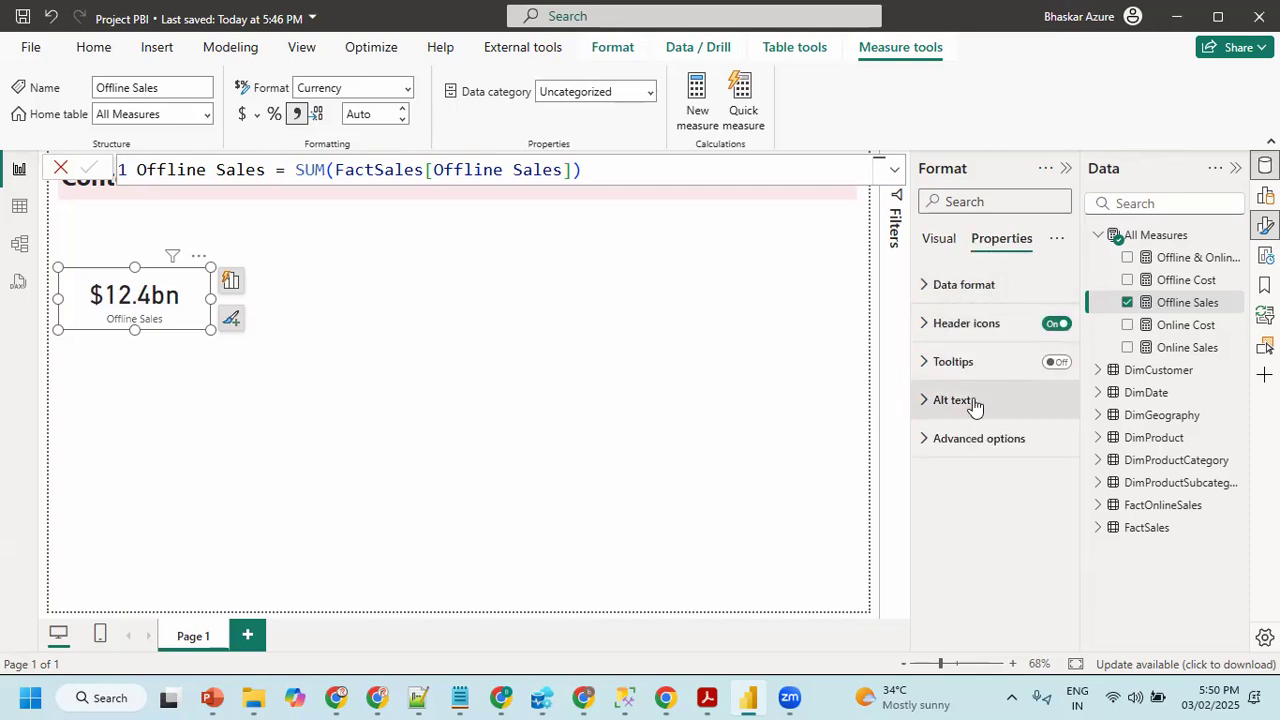
left_click(962, 288)
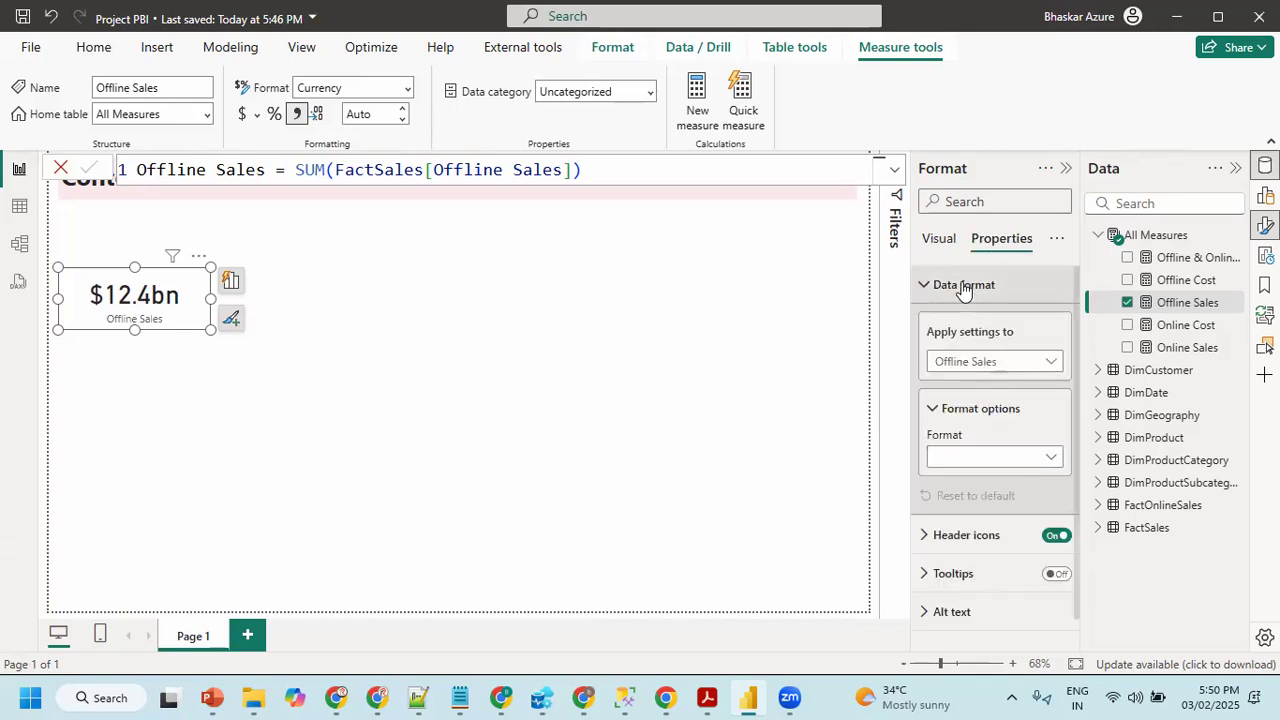
left_click(962, 286)
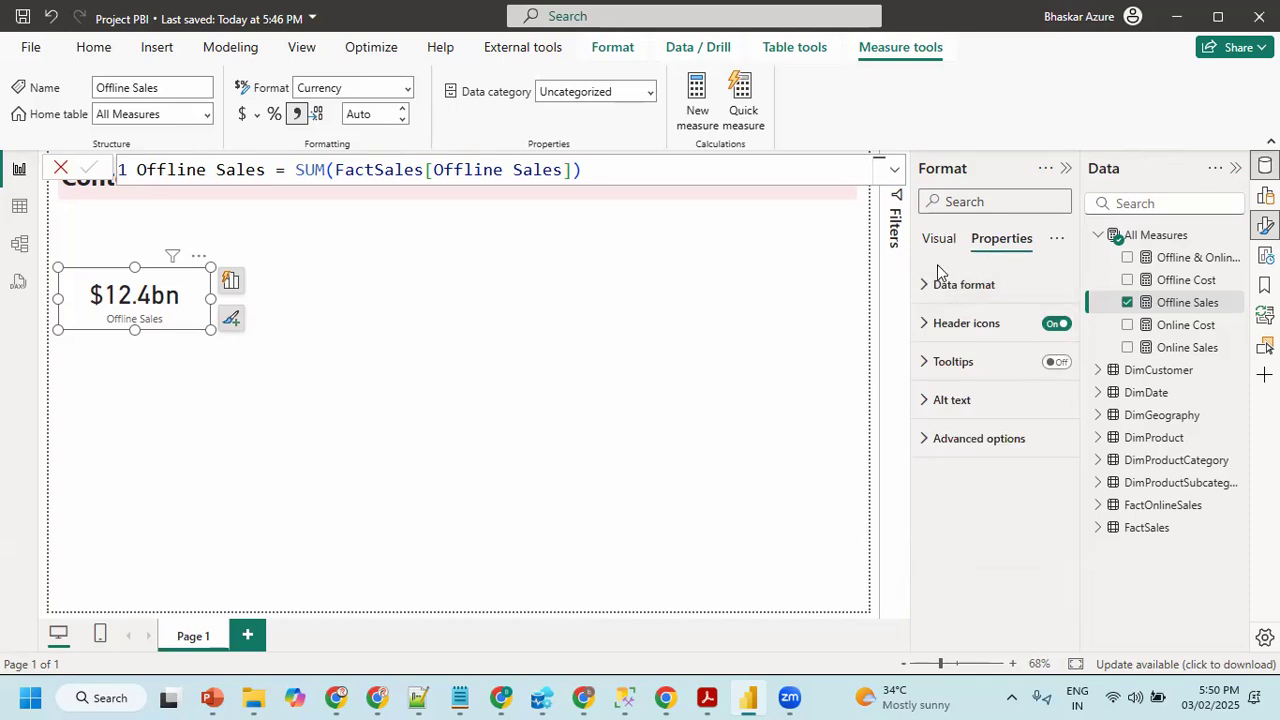
left_click(939, 239)
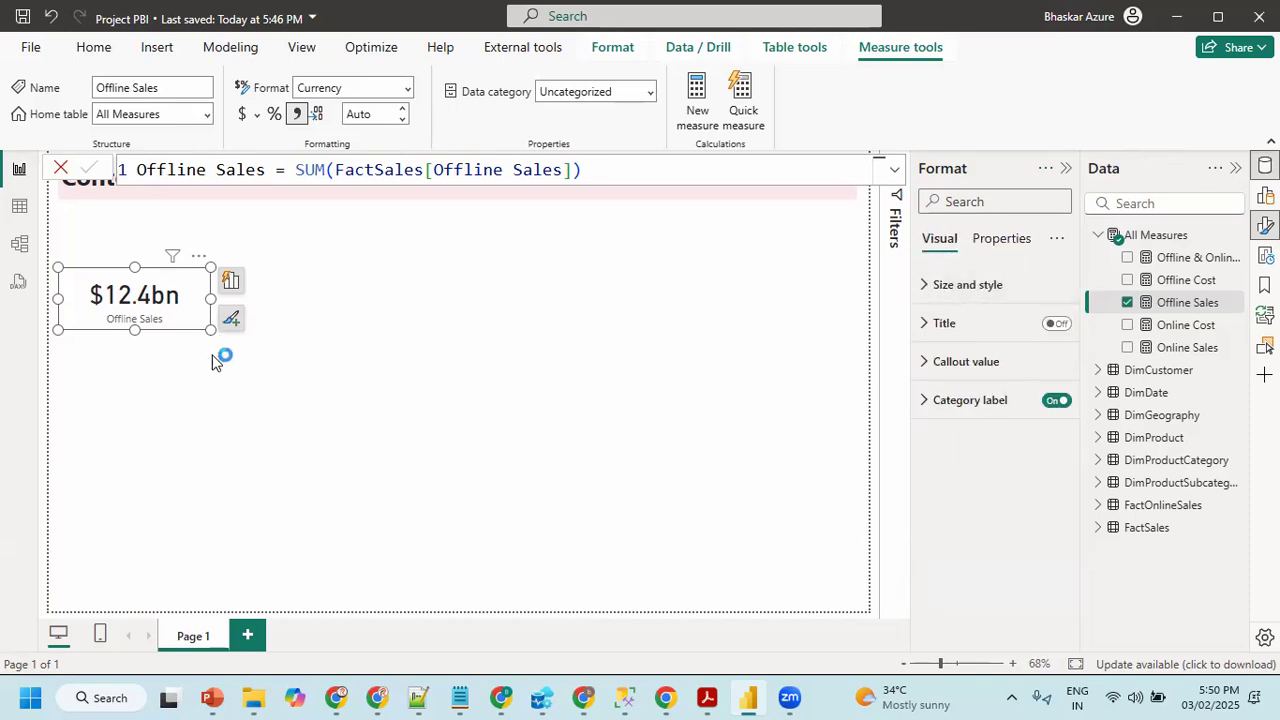
- Give the Offline Sales card a light blue background with 47% transparency and narrow the card to fit closely around its value
left_click(965, 195)
type("back")
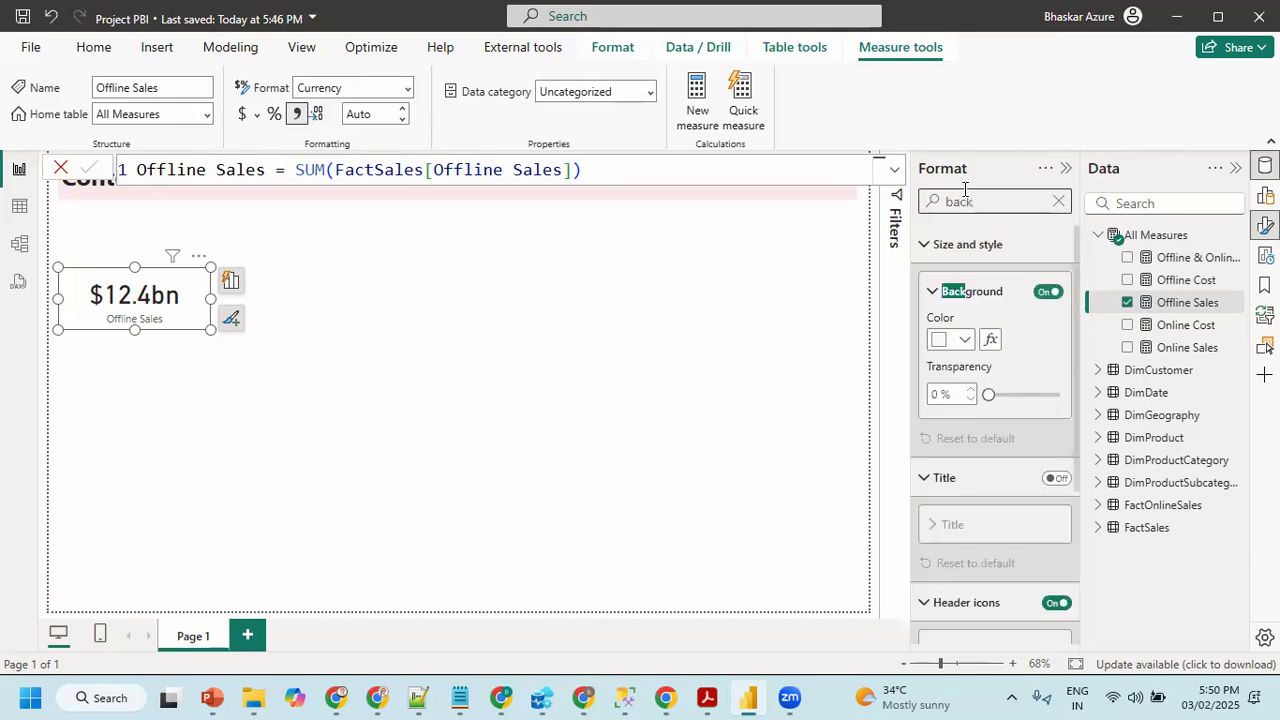
left_click(958, 342)
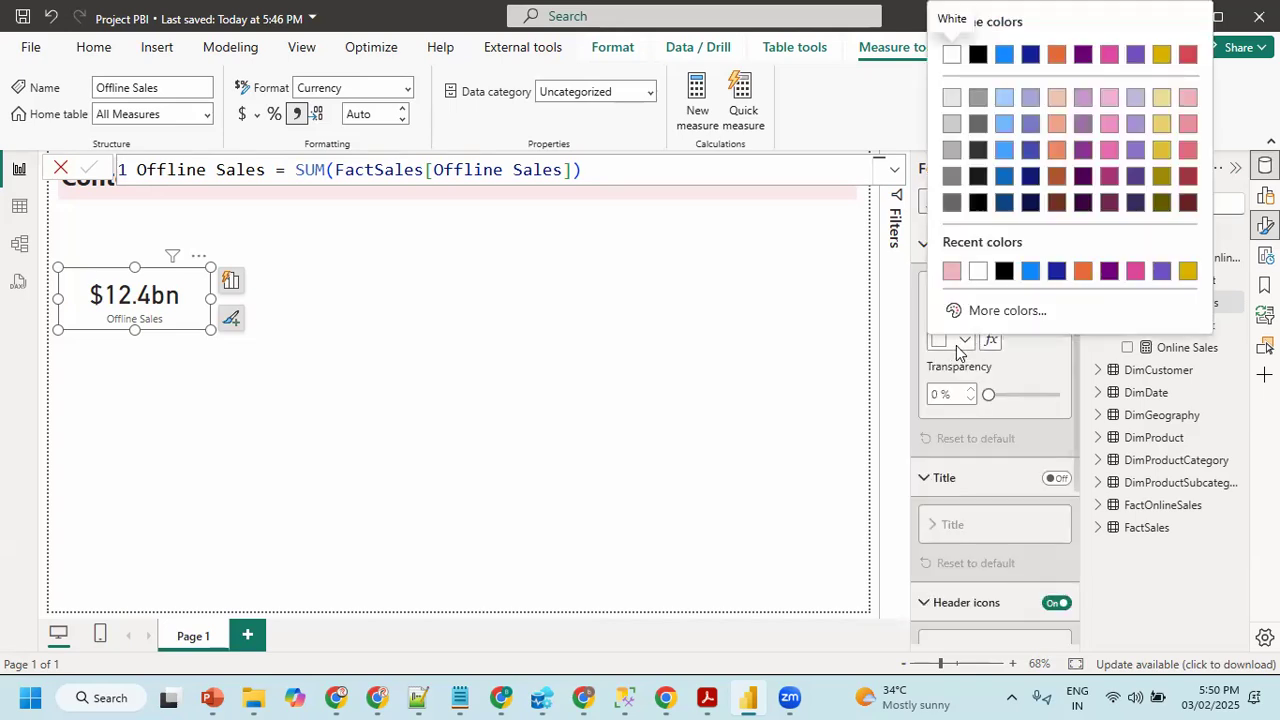
left_click(1004, 96)
left_click_drag(989, 396, 1021, 395)
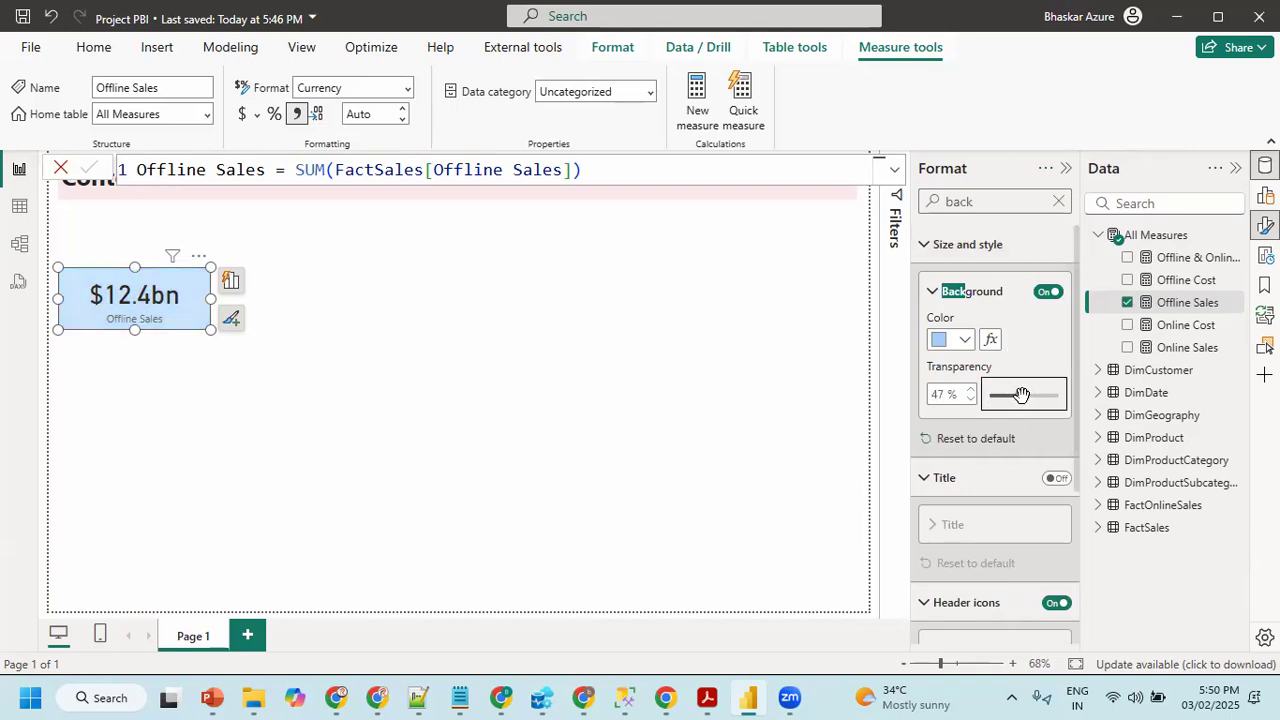
left_click_drag(209, 297, 178, 300)
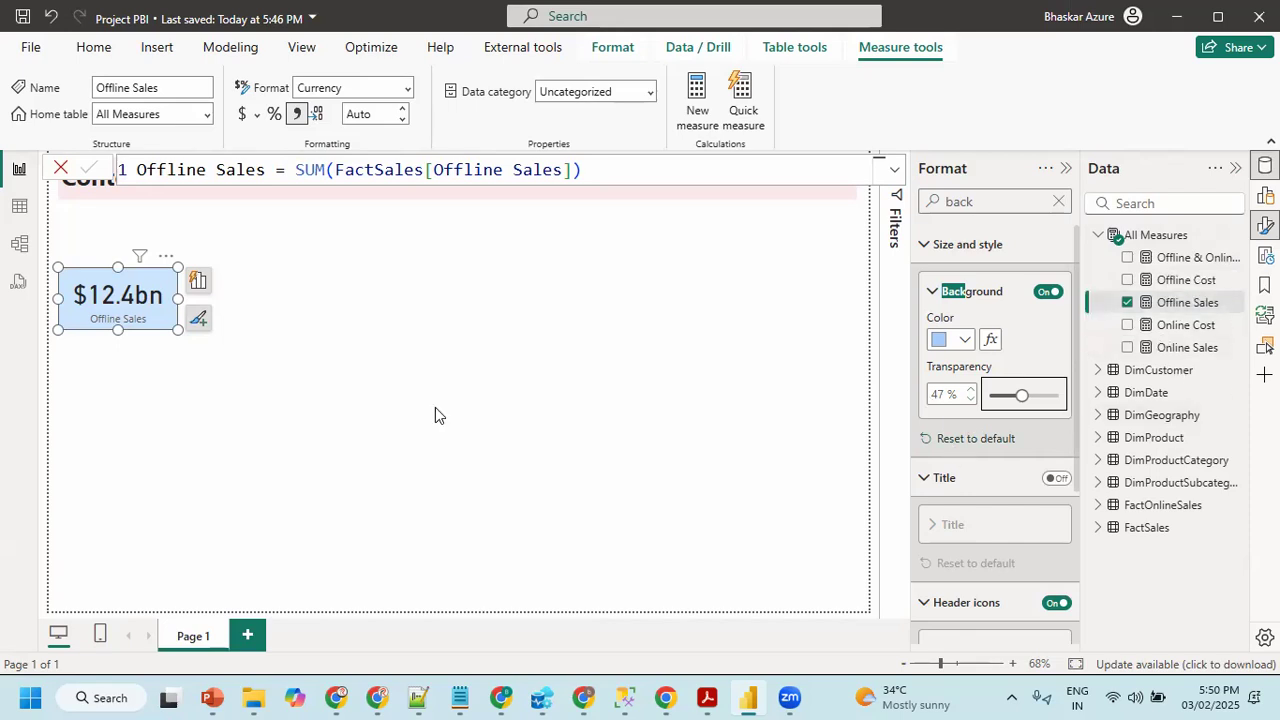
- Turn on the Offline Sales card's visual border and move the card up directly beneath the dashboard title
left_click(932, 291)
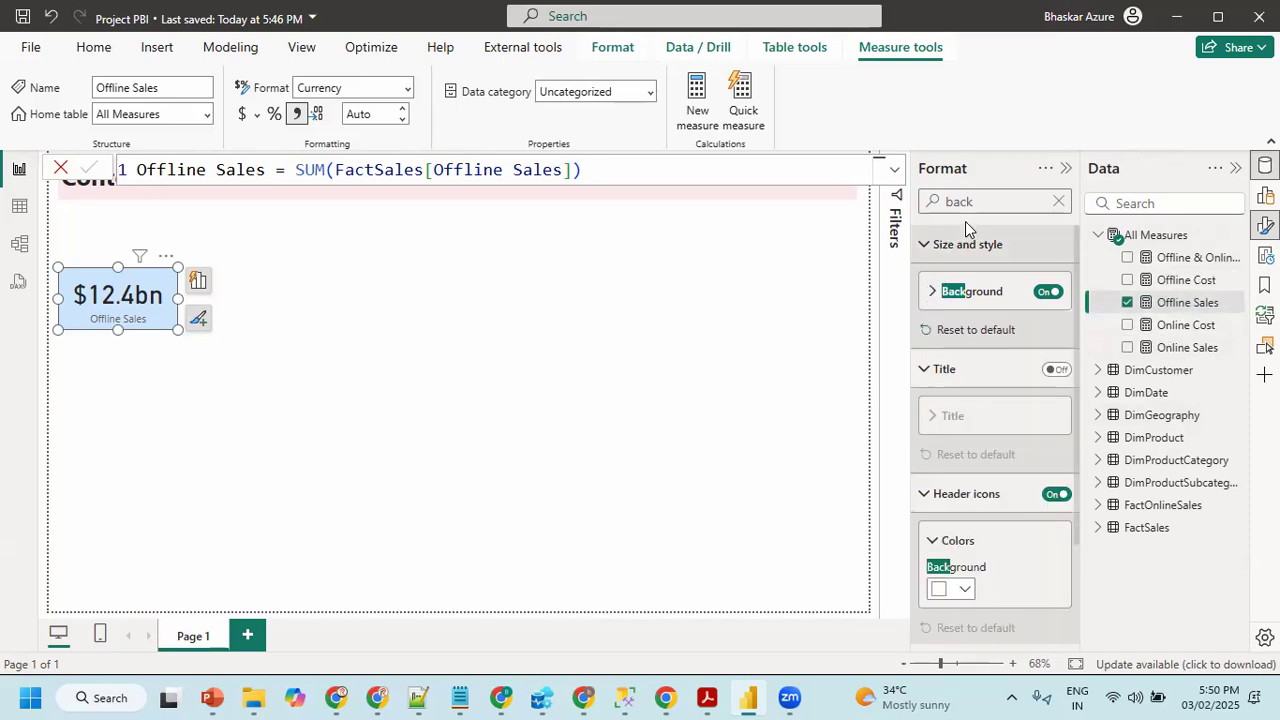
type("bor")
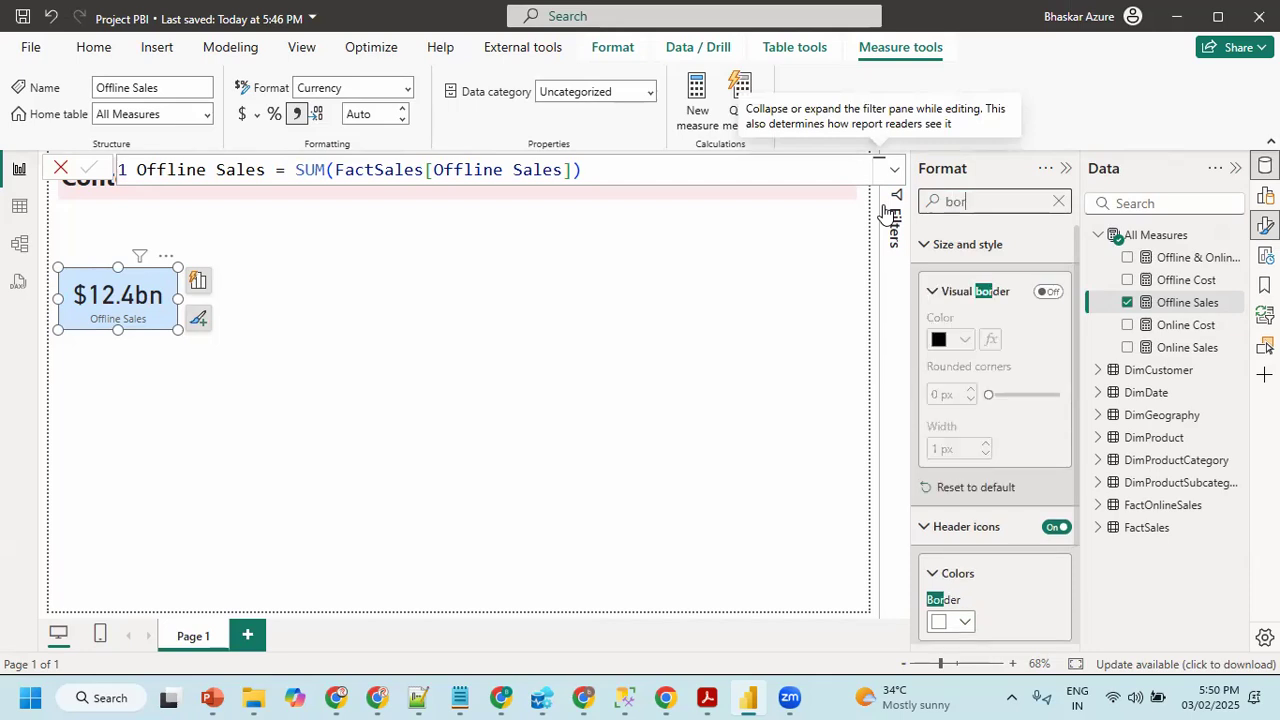
left_click(1045, 293)
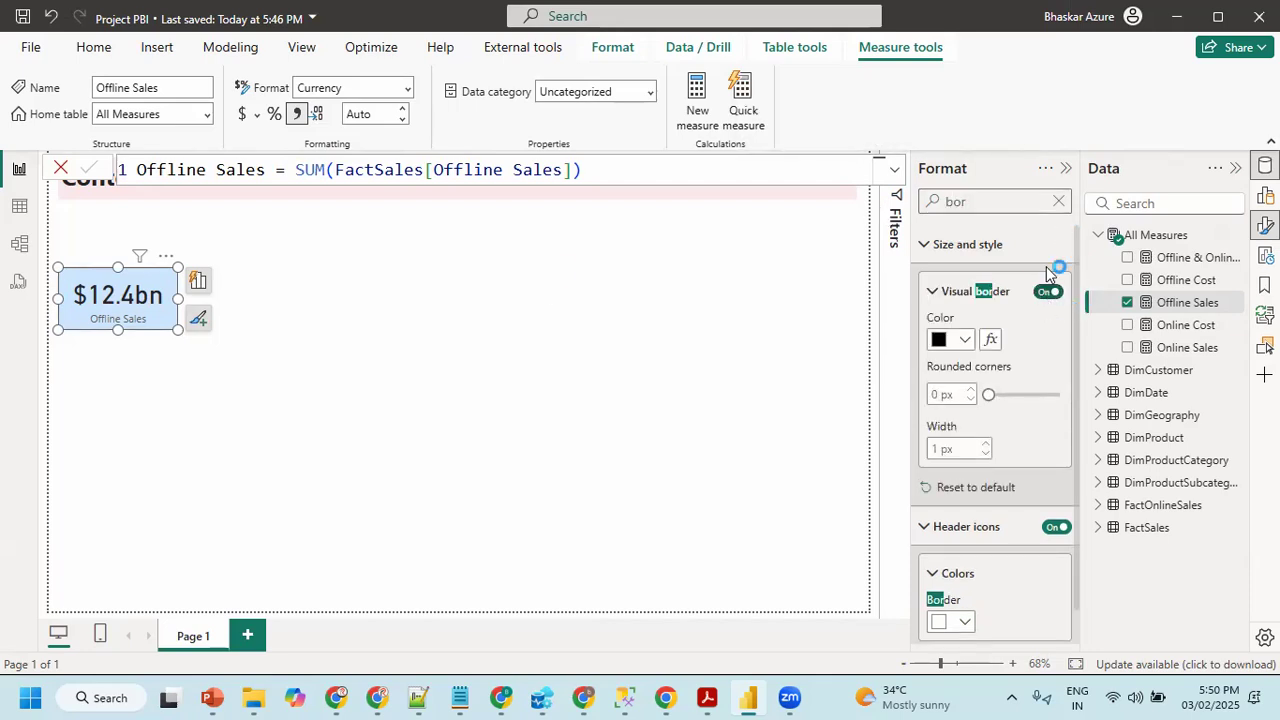
left_click(538, 278)
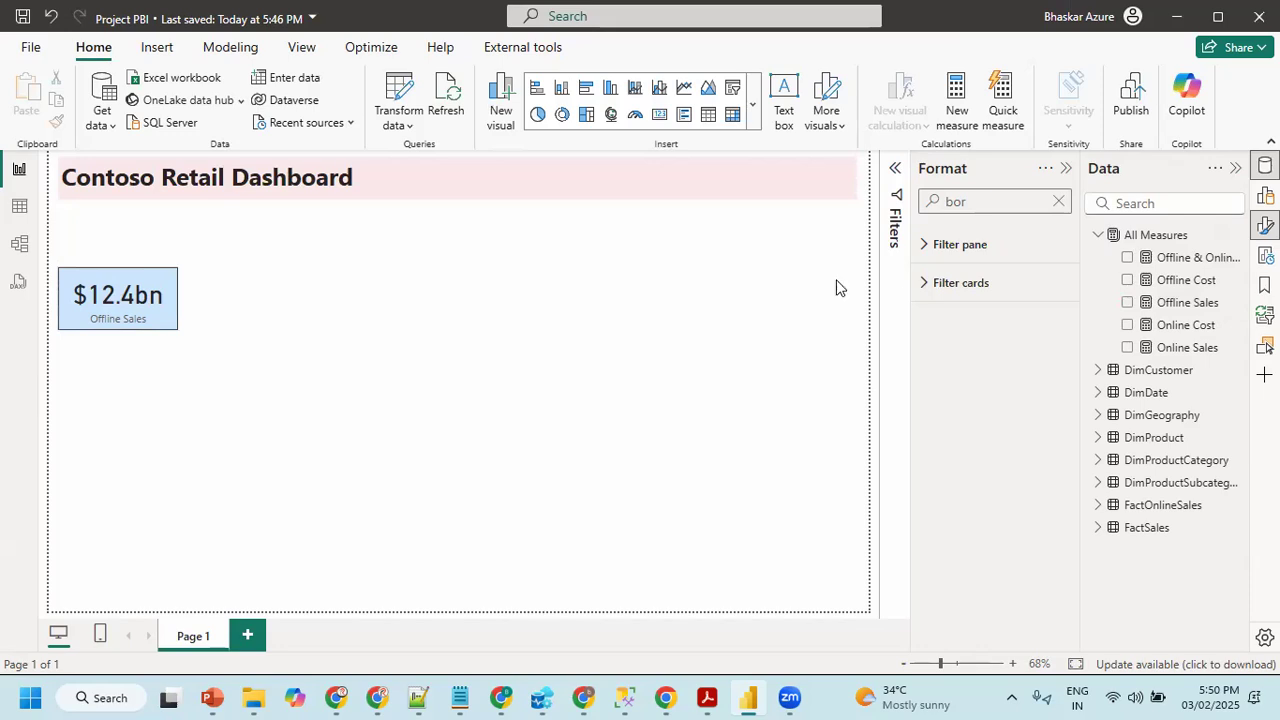
left_click(1066, 168)
left_click_drag(228, 298, 225, 242)
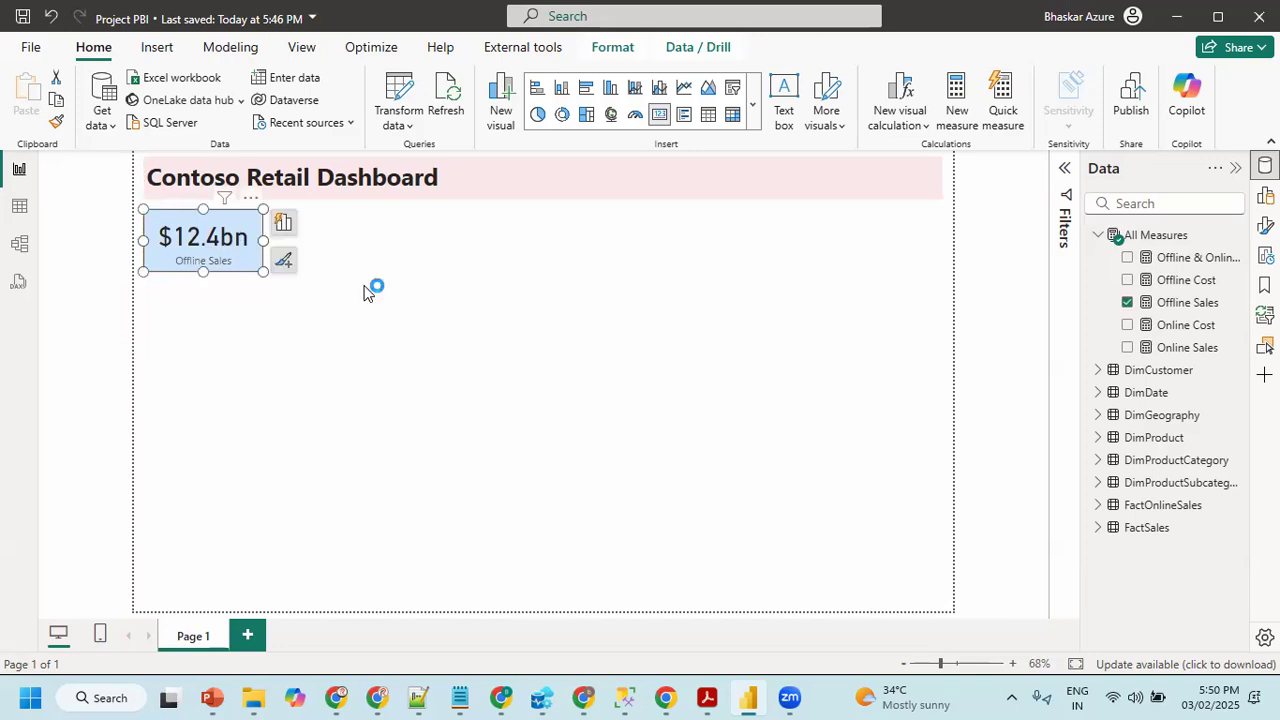
- Check the card requirements in the Project Design PDF in Adobe Acrobat, then return to the Power BI report
key("alt+Tab")
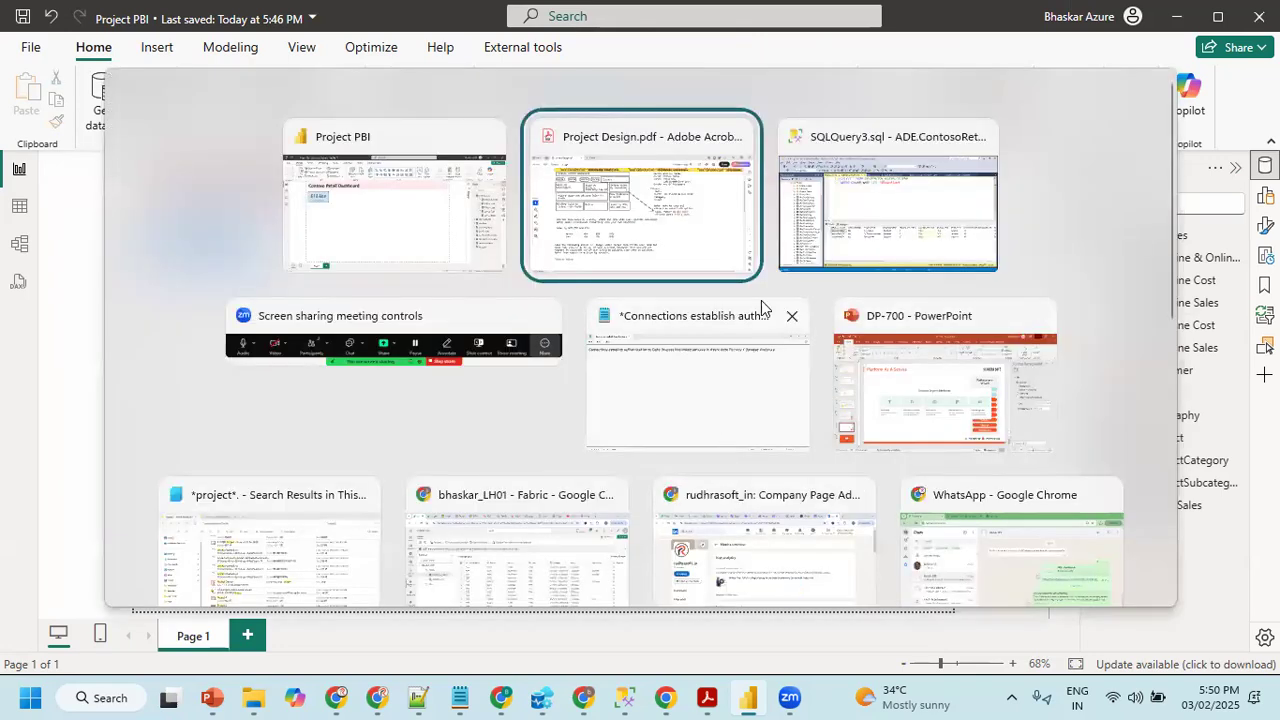
key("Escape")
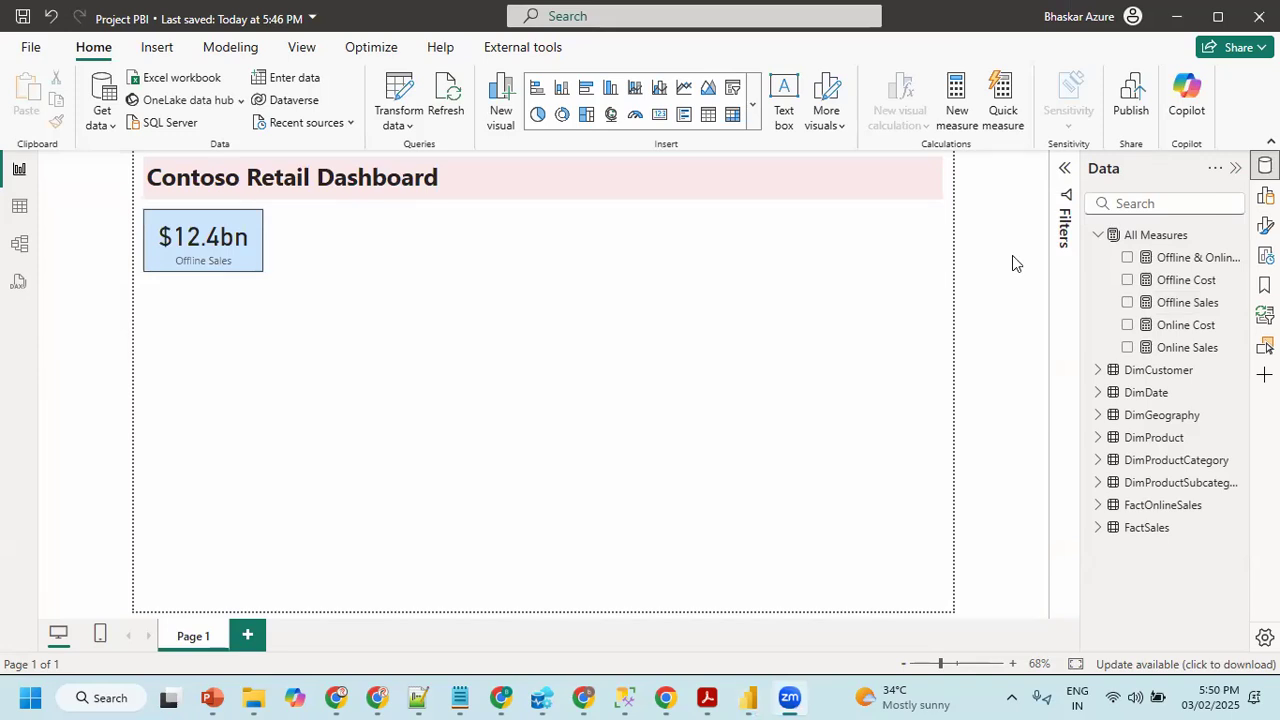
left_click(711, 697)
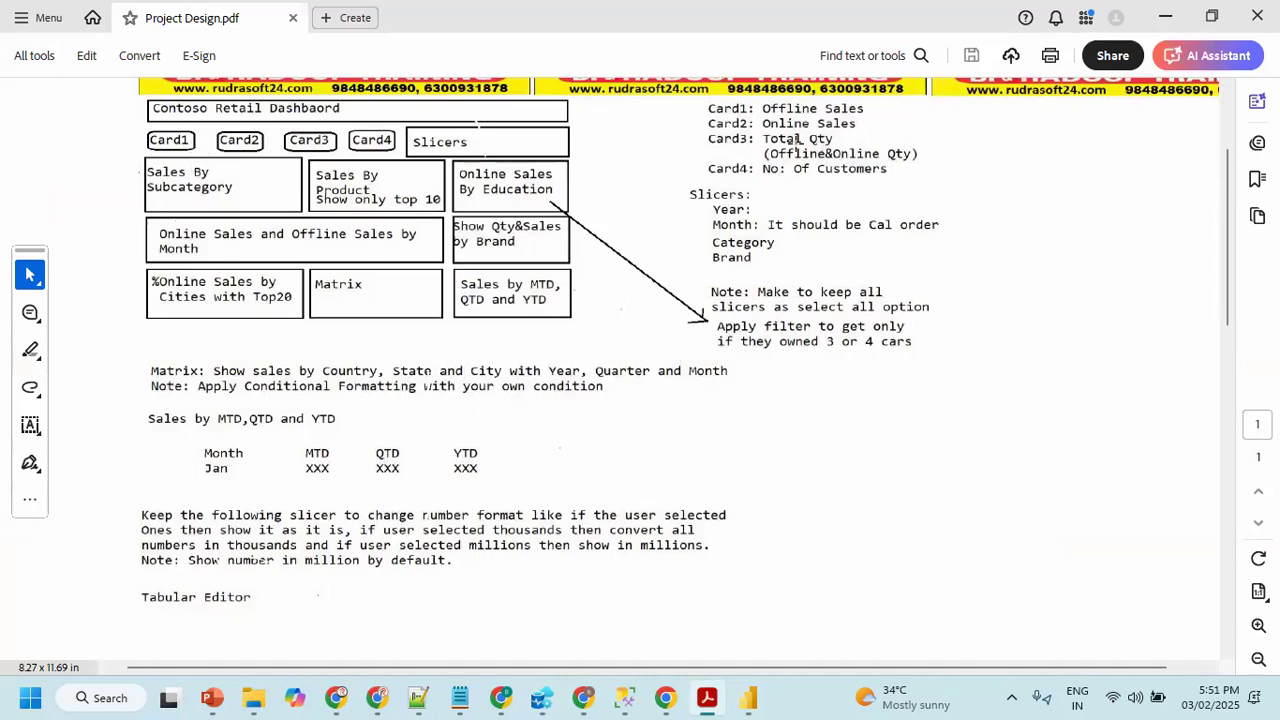
key("alt+Tab")
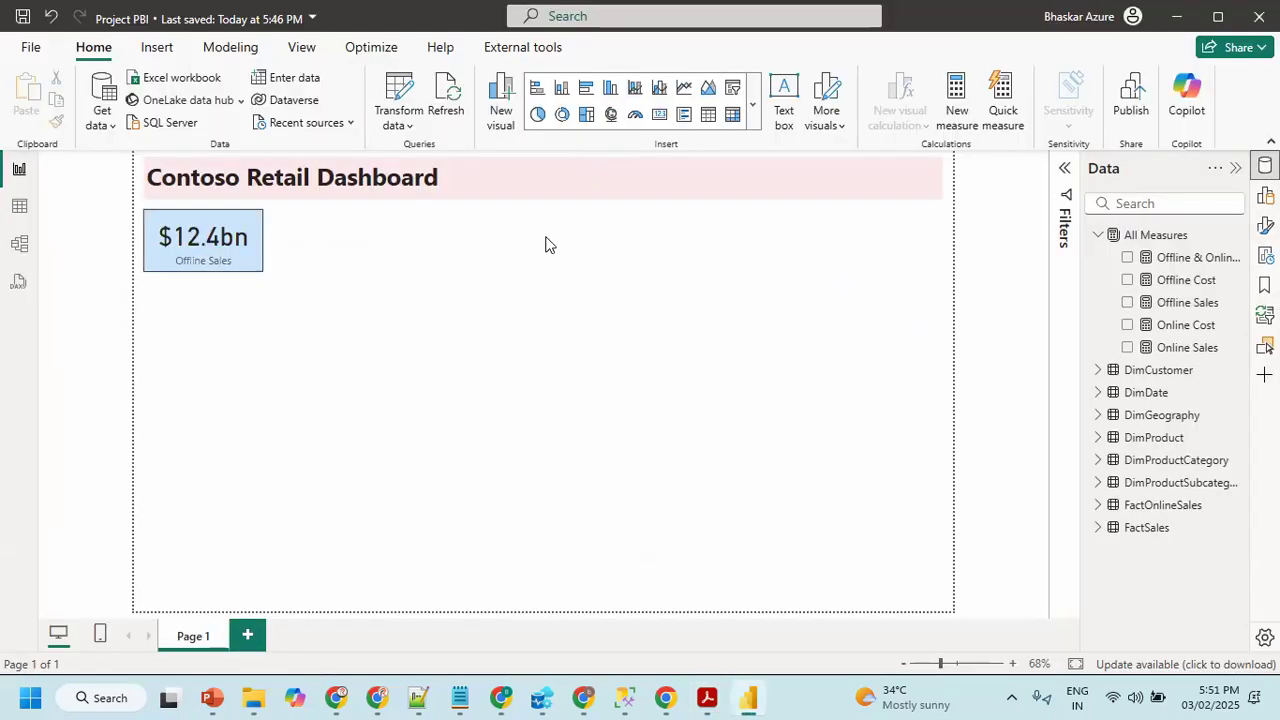
- Duplicate the Offline Sales card and place the copy directly beside the original under the dashboard title
left_click(232, 226)
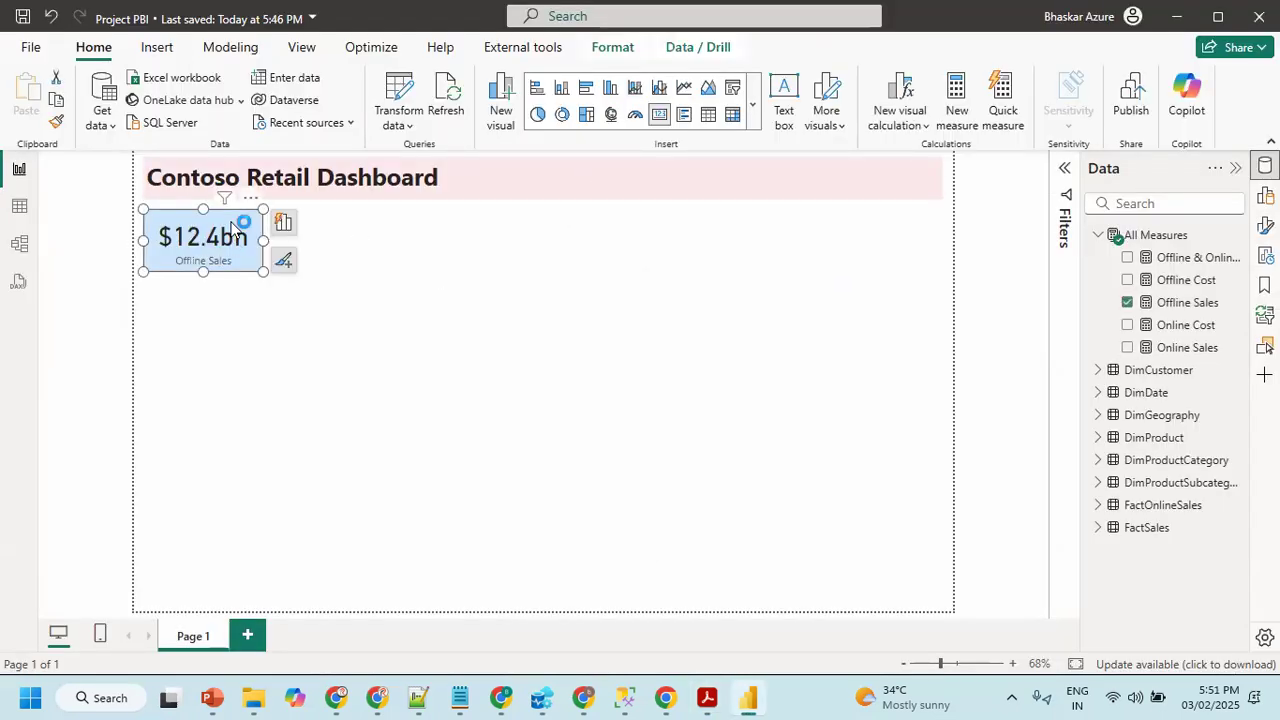
left_click(445, 281)
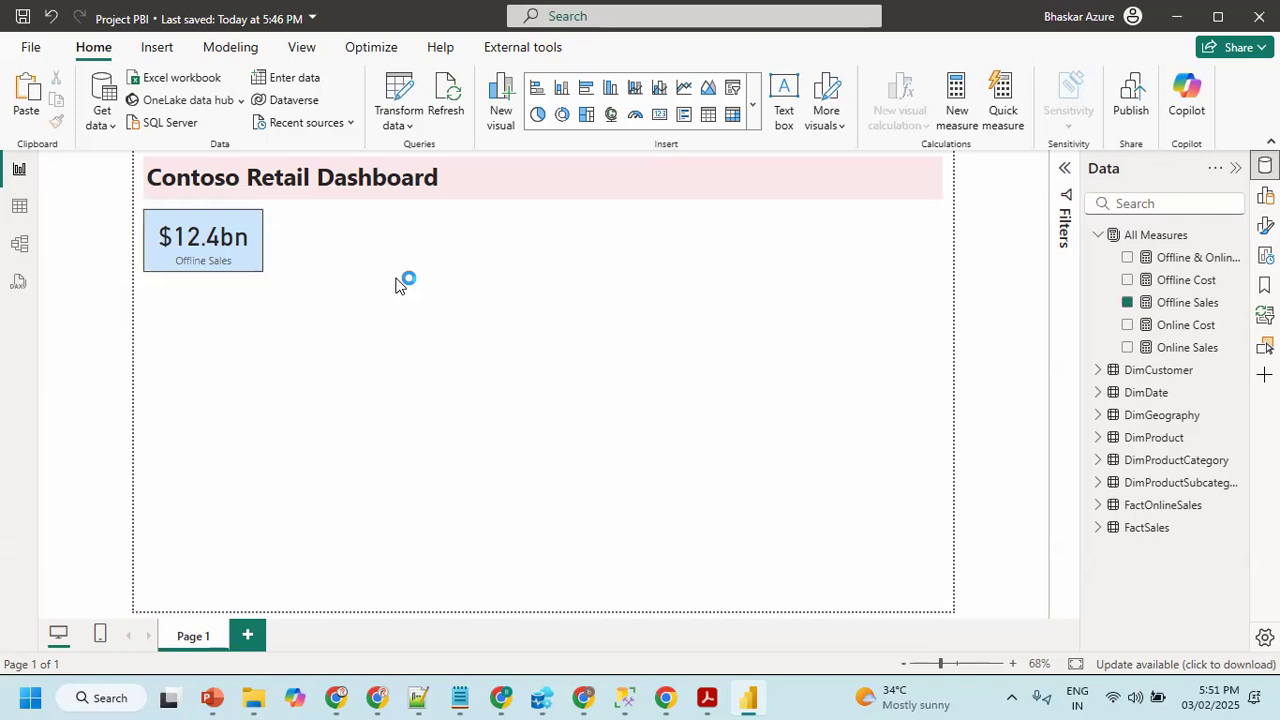
key("ctrl+v")
left_click_drag(200, 238, 333, 232)
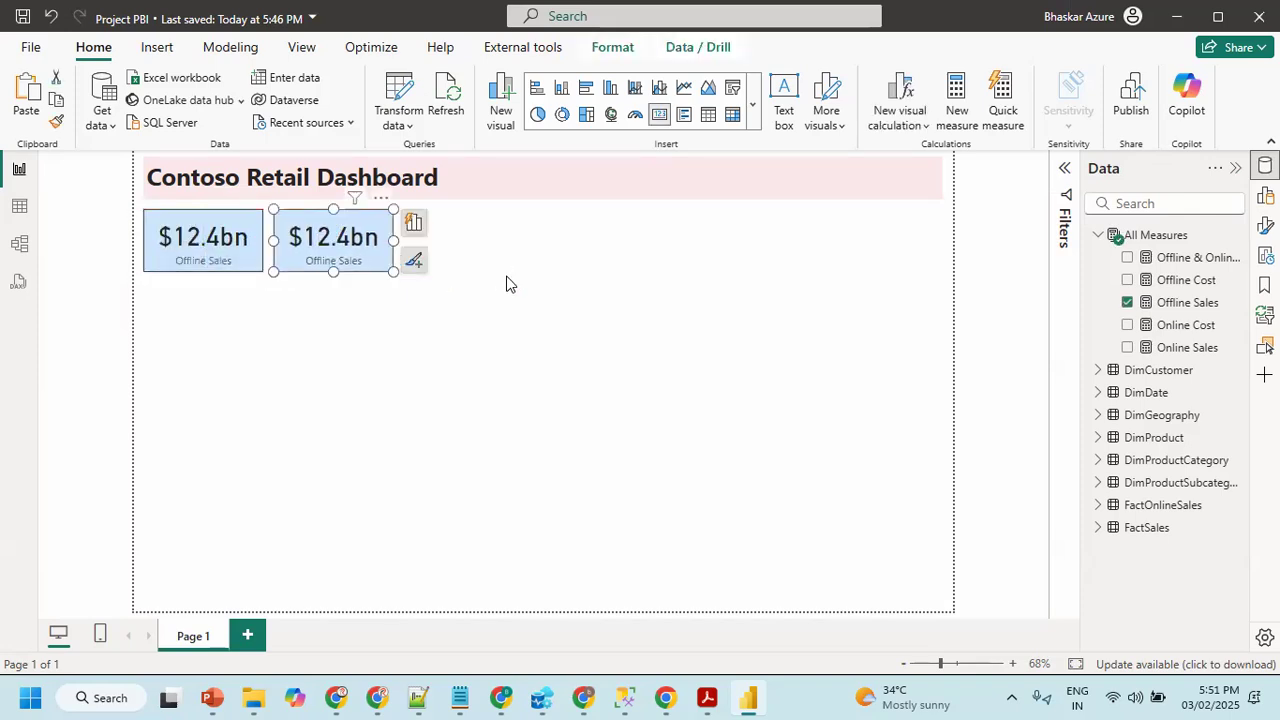
left_click(505, 283)
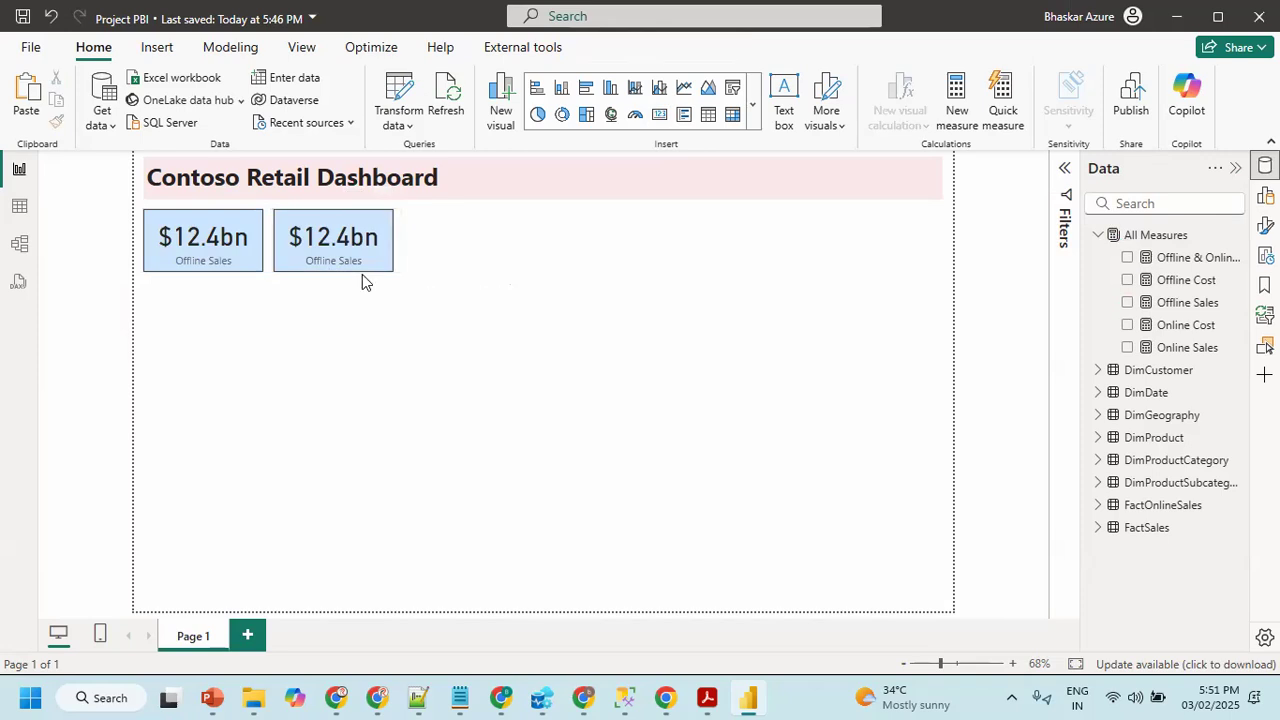
- Add two more copies of the Offline Sales card and align them to form an evenly spaced row of four
left_click(214, 255)
key("ctrl+v")
left_click_drag(410, 235, 476, 235)
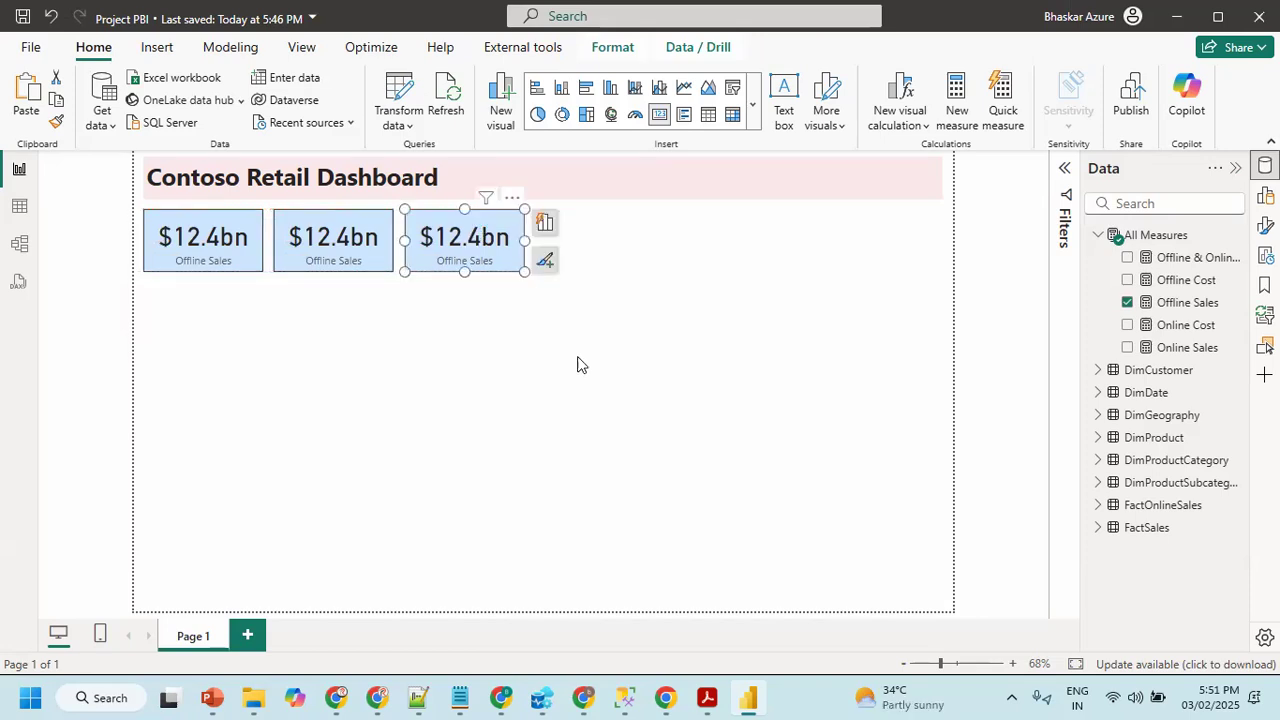
left_click(577, 364)
key("ctrl+v")
left_click_drag(268, 247, 601, 246)
left_click(599, 242)
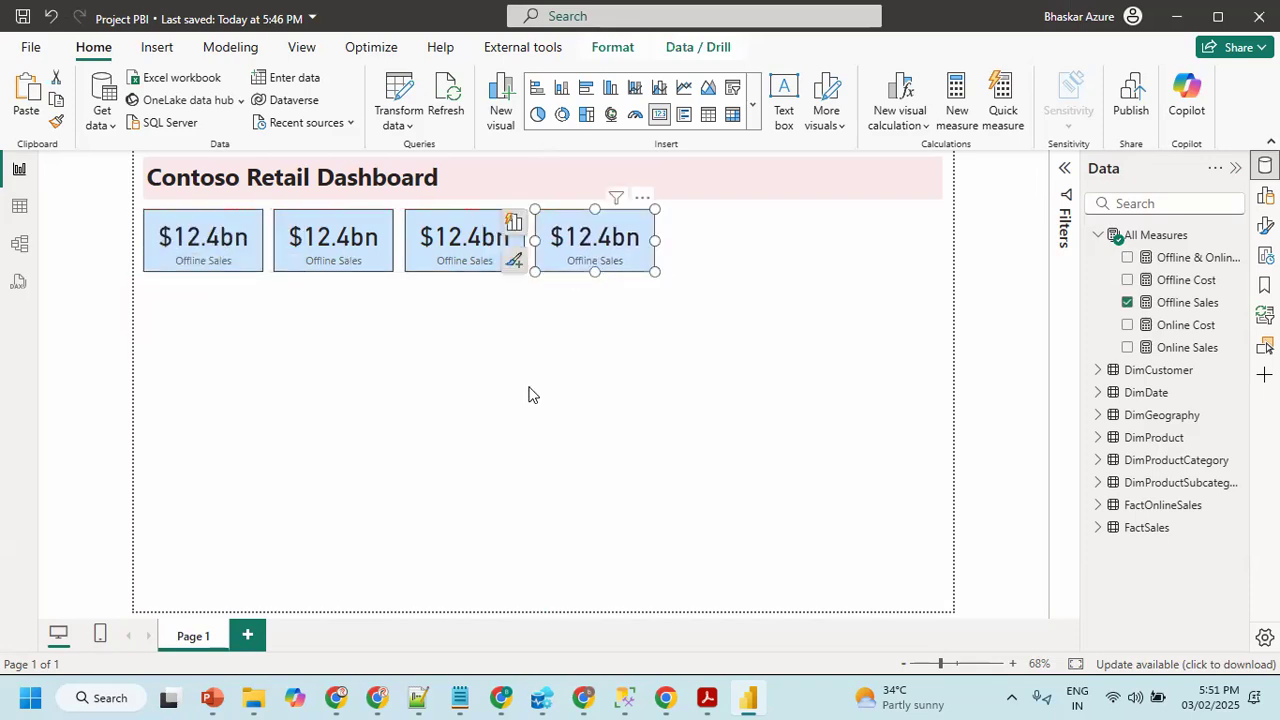
left_click(527, 388)
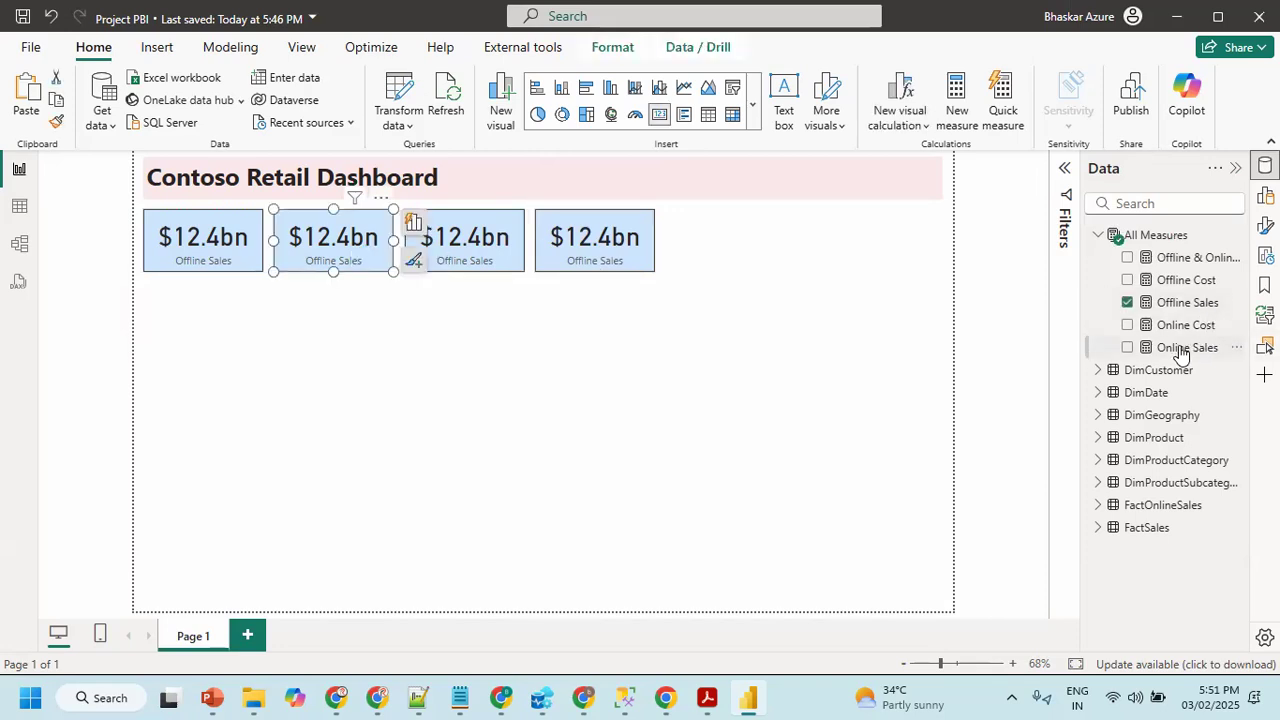
- Replace the Offline Sales field of the second card with the Online Sales measure
left_click(1066, 171)
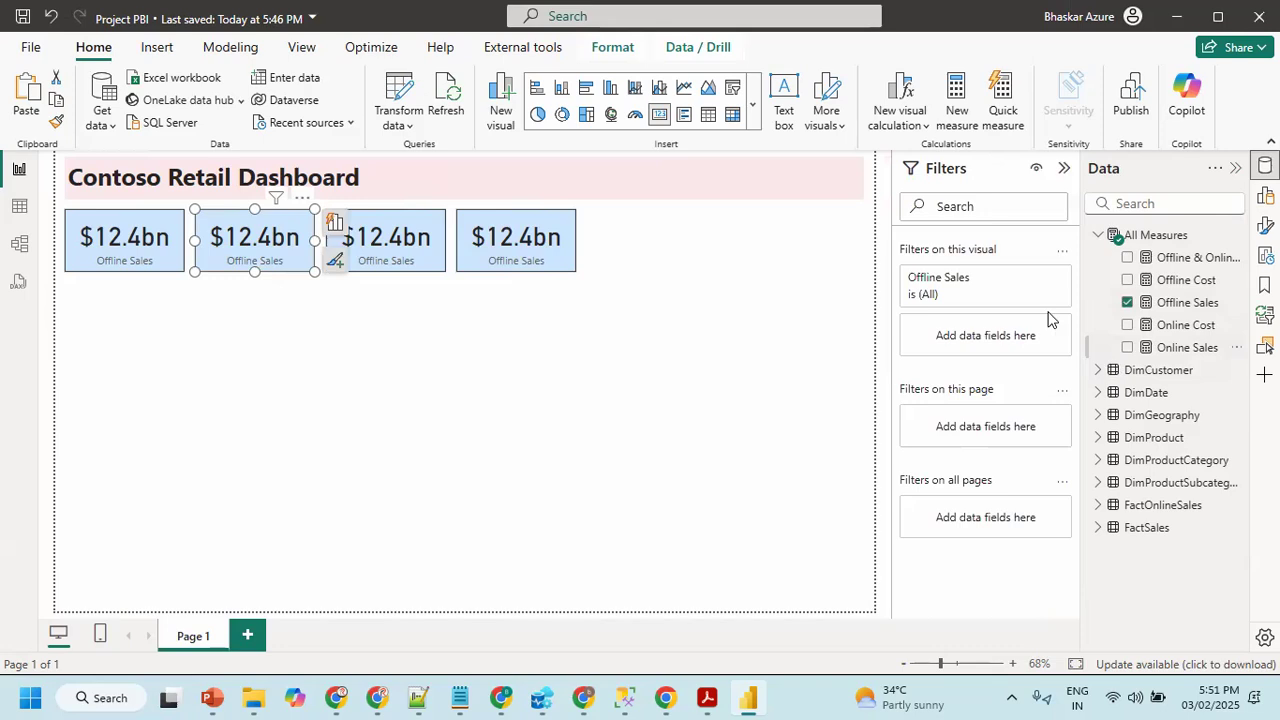
left_click(1069, 171)
left_click(1265, 196)
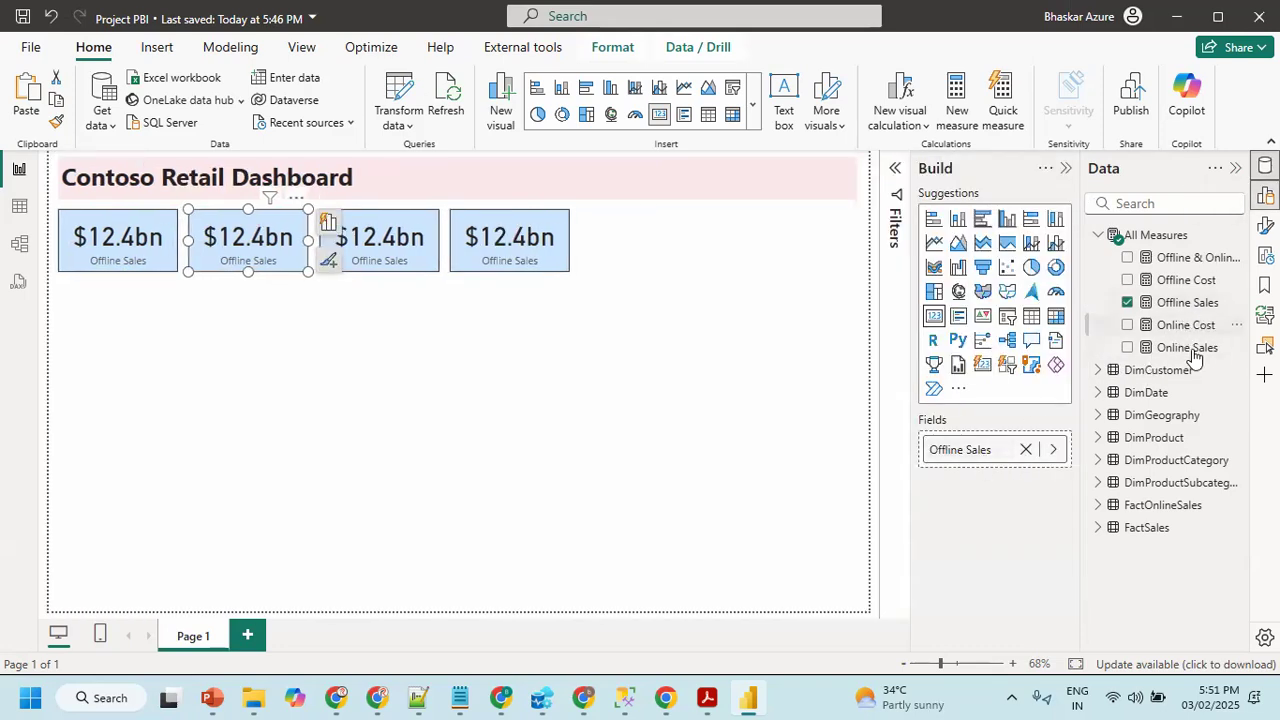
left_click_drag(1190, 348, 1045, 454)
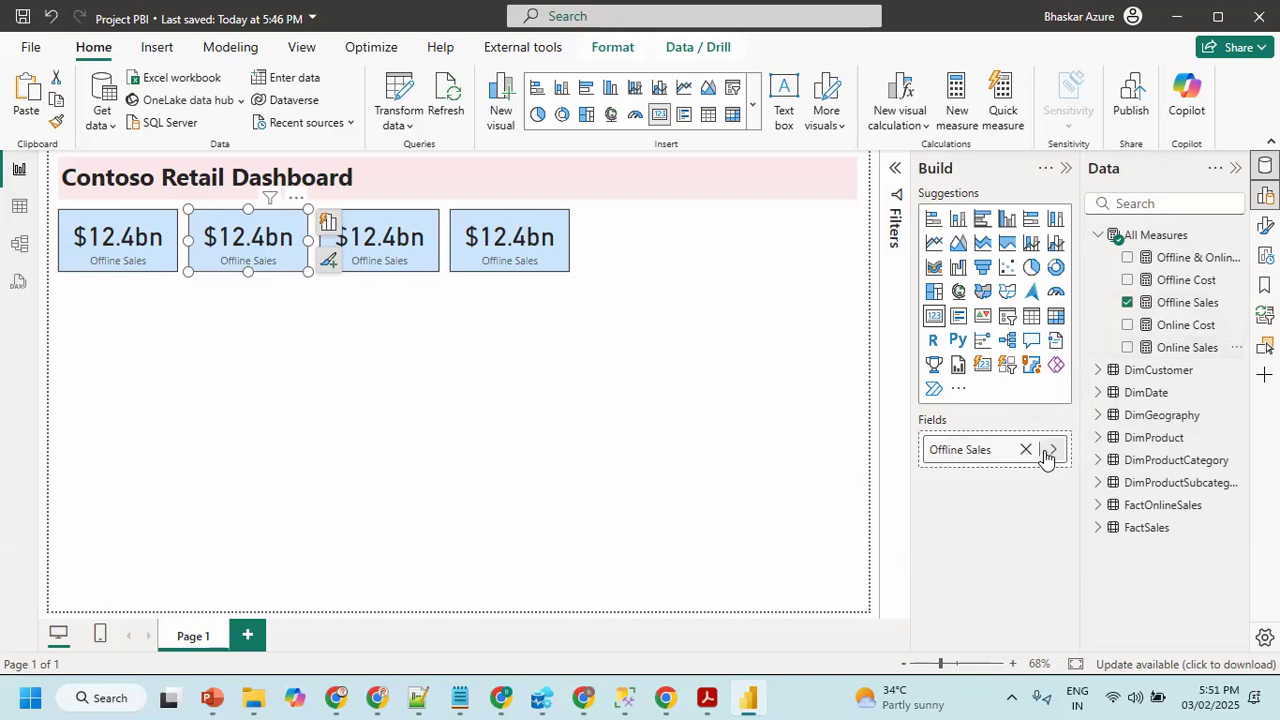
left_click(1026, 450)
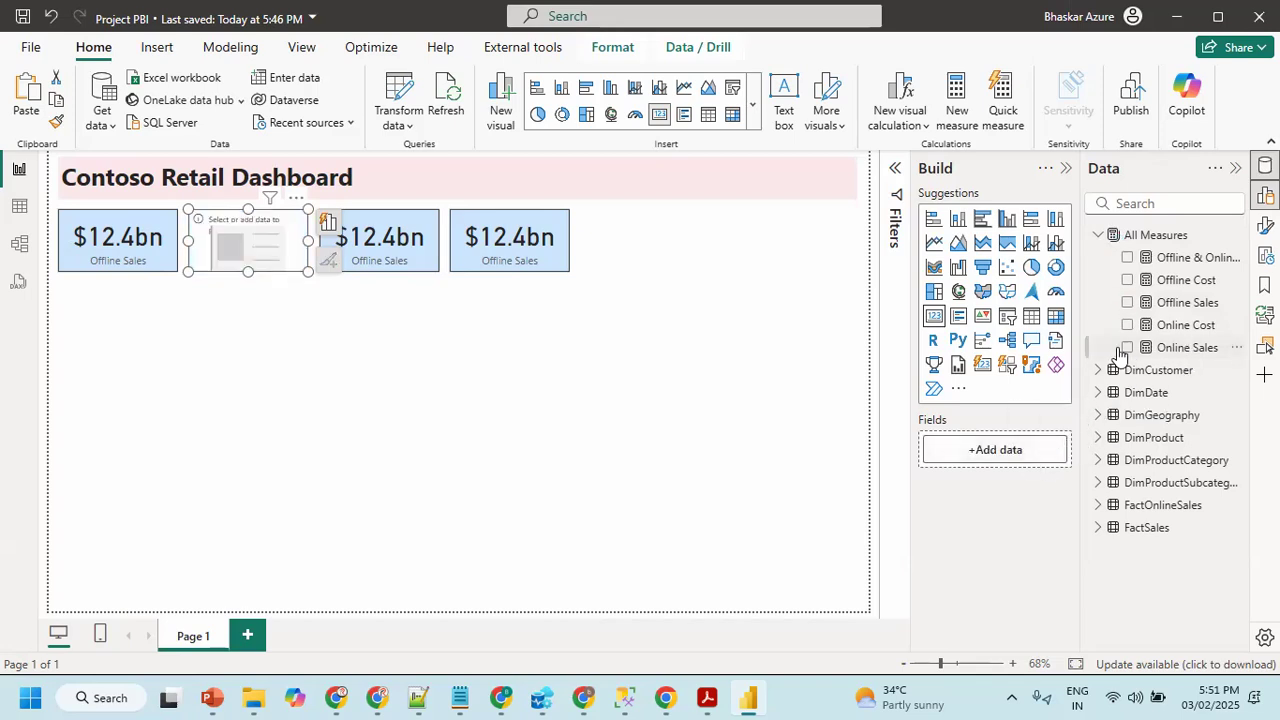
left_click(1128, 349)
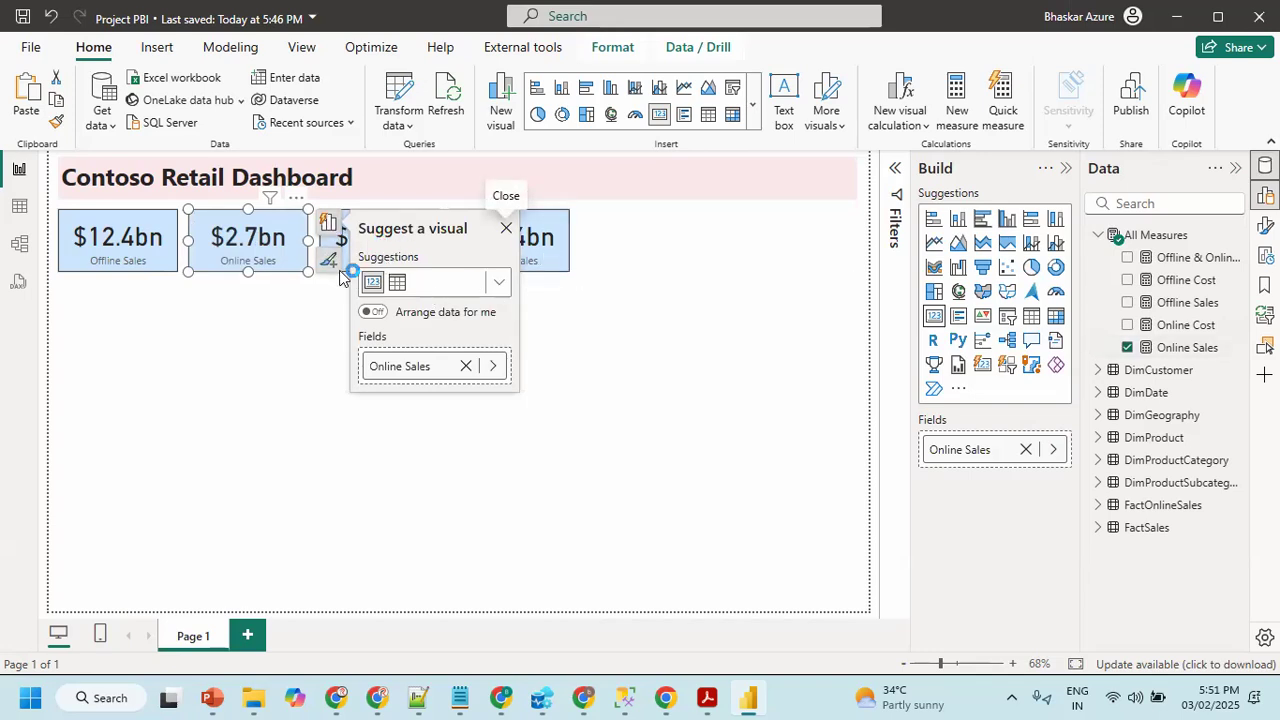
left_click(714, 251)
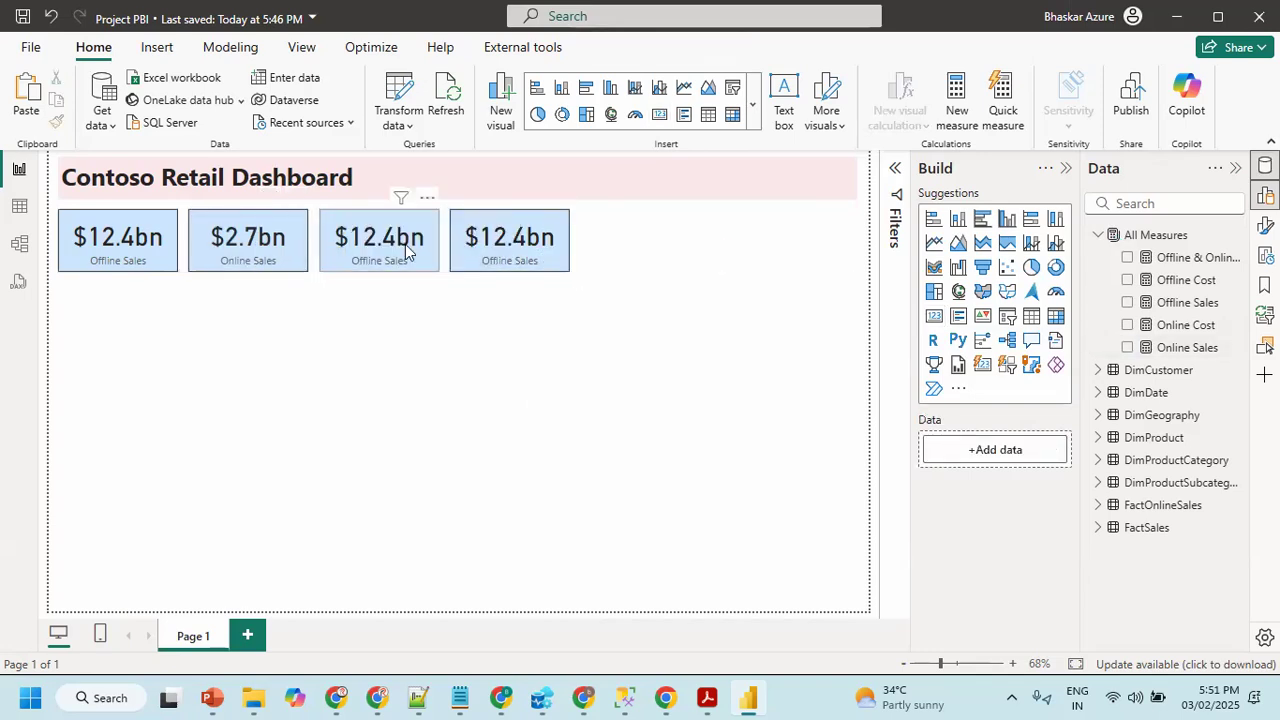
- Check the third card's requirement in the Project Design PDF and rename the Offline & Online Qty measure to Total Qty
key("alt+Tab")
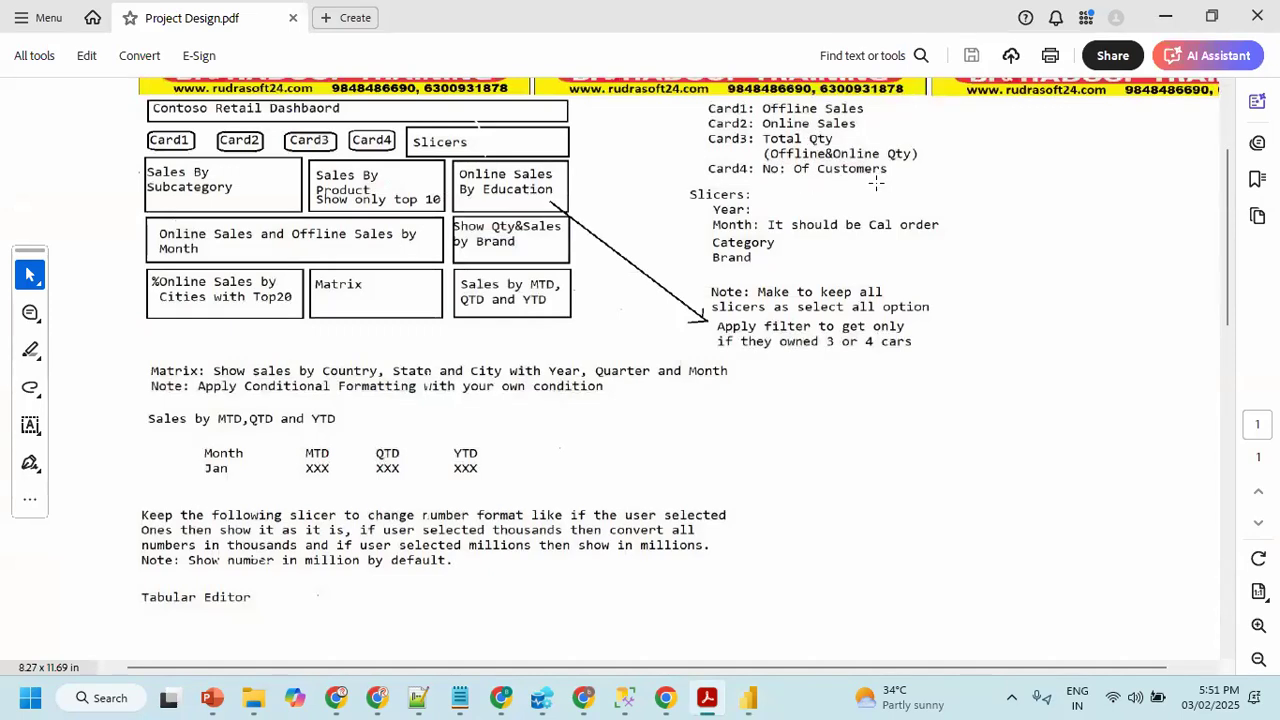
key("alt+Tab")
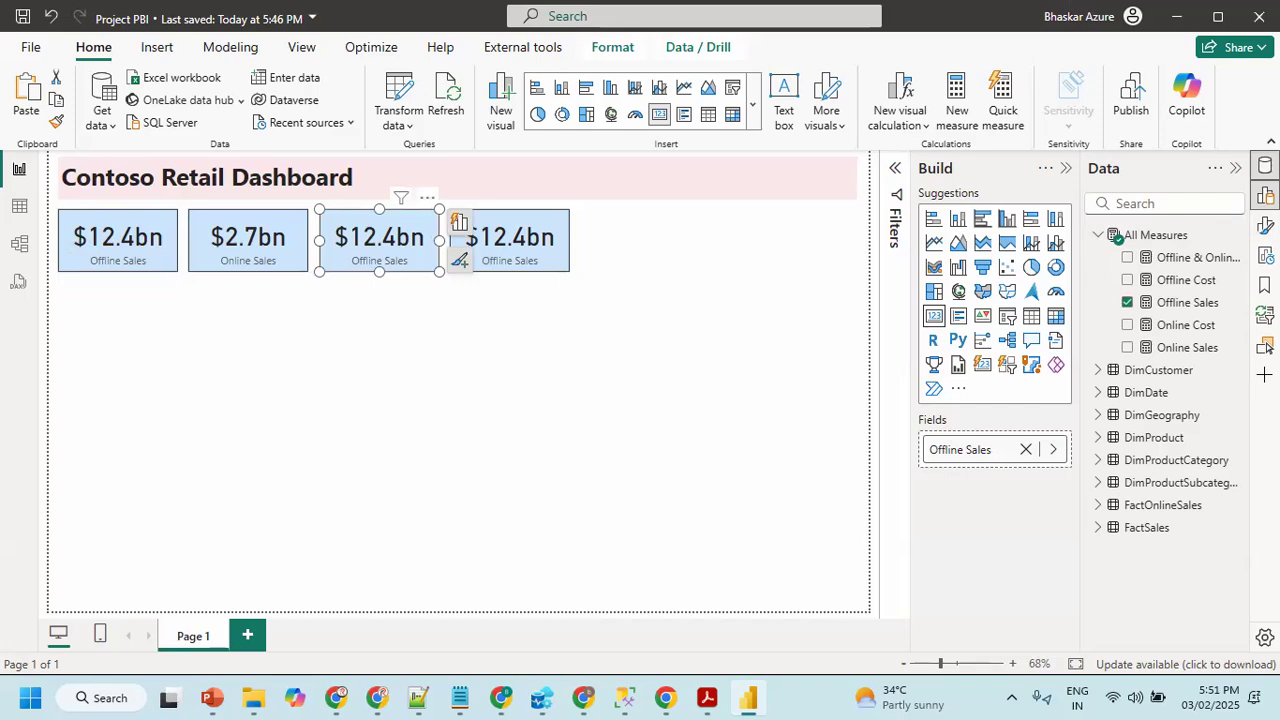
left_click(1184, 260)
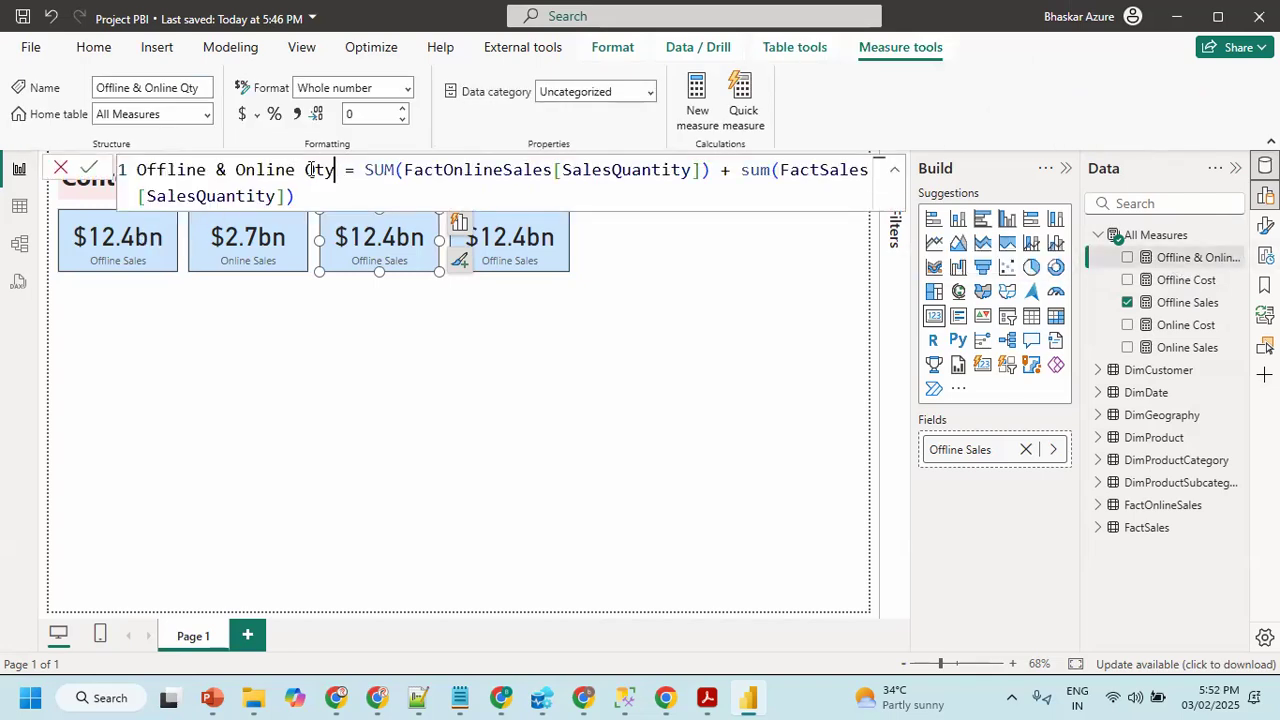
left_click_drag(336, 170, 62, 172)
type("Total Qty")
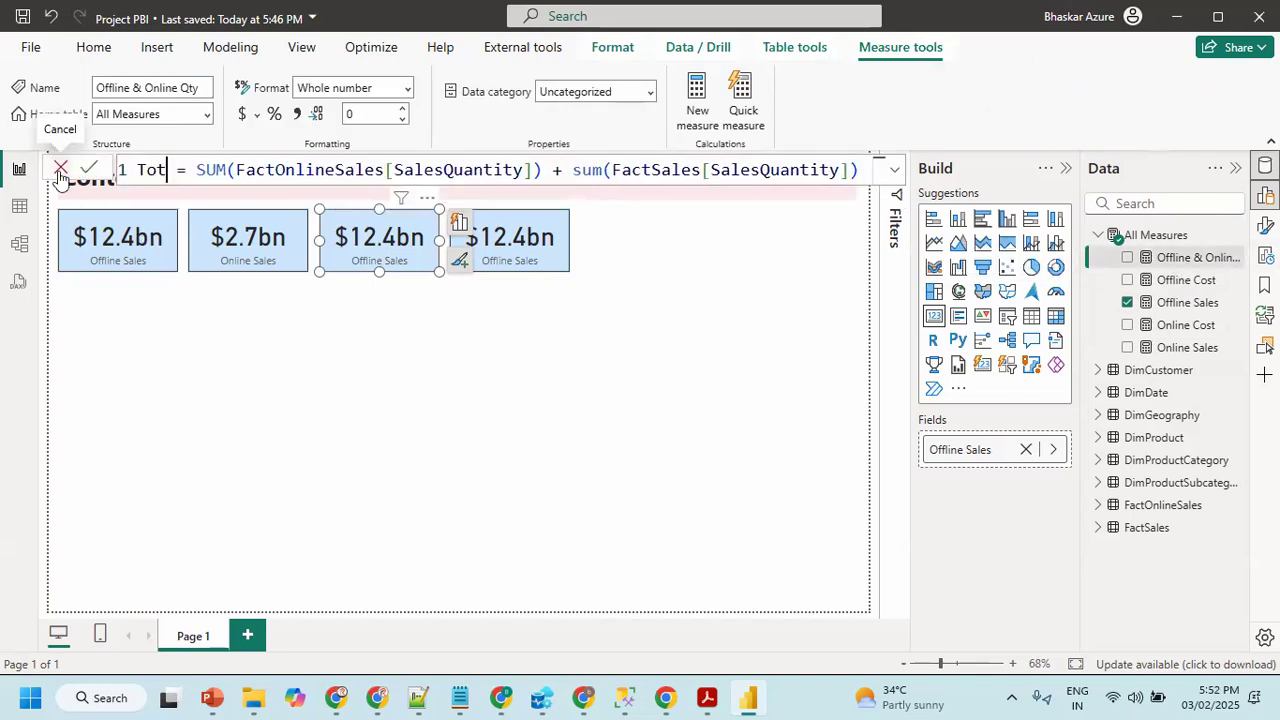
key("Return")
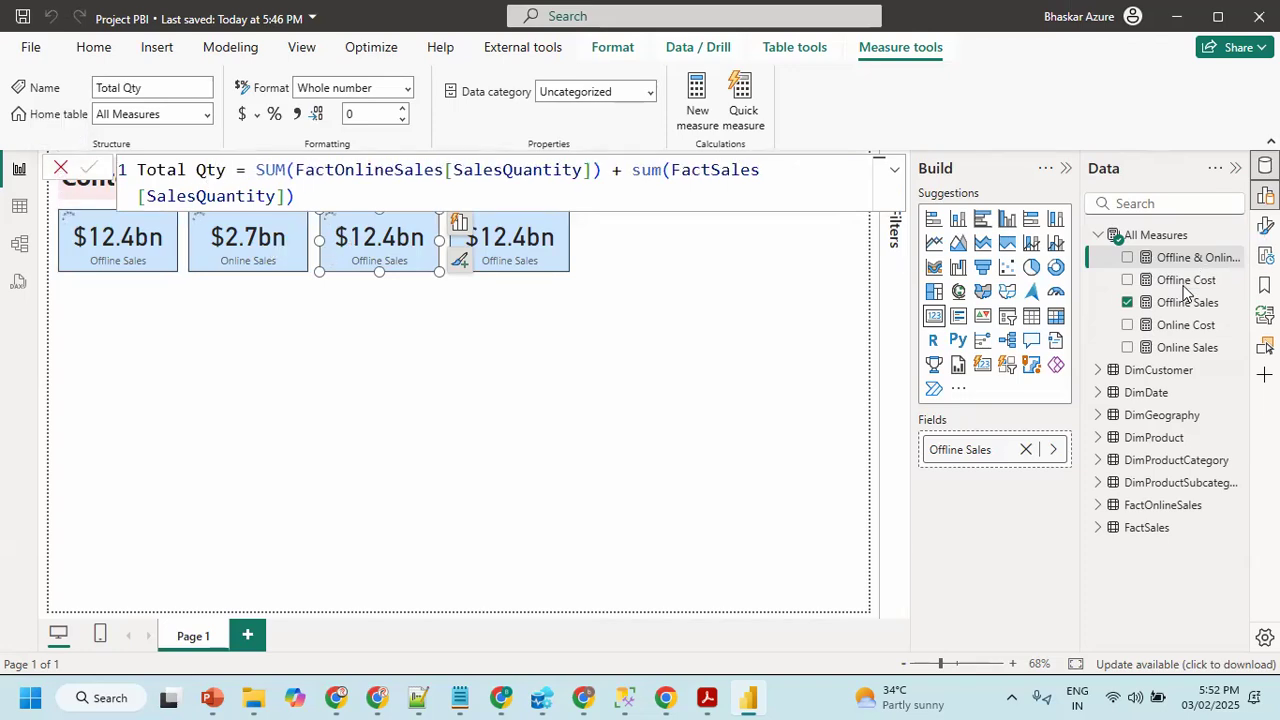
- Replace the Offline Sales field of the third card with the Total Qty measure
left_click(1026, 449)
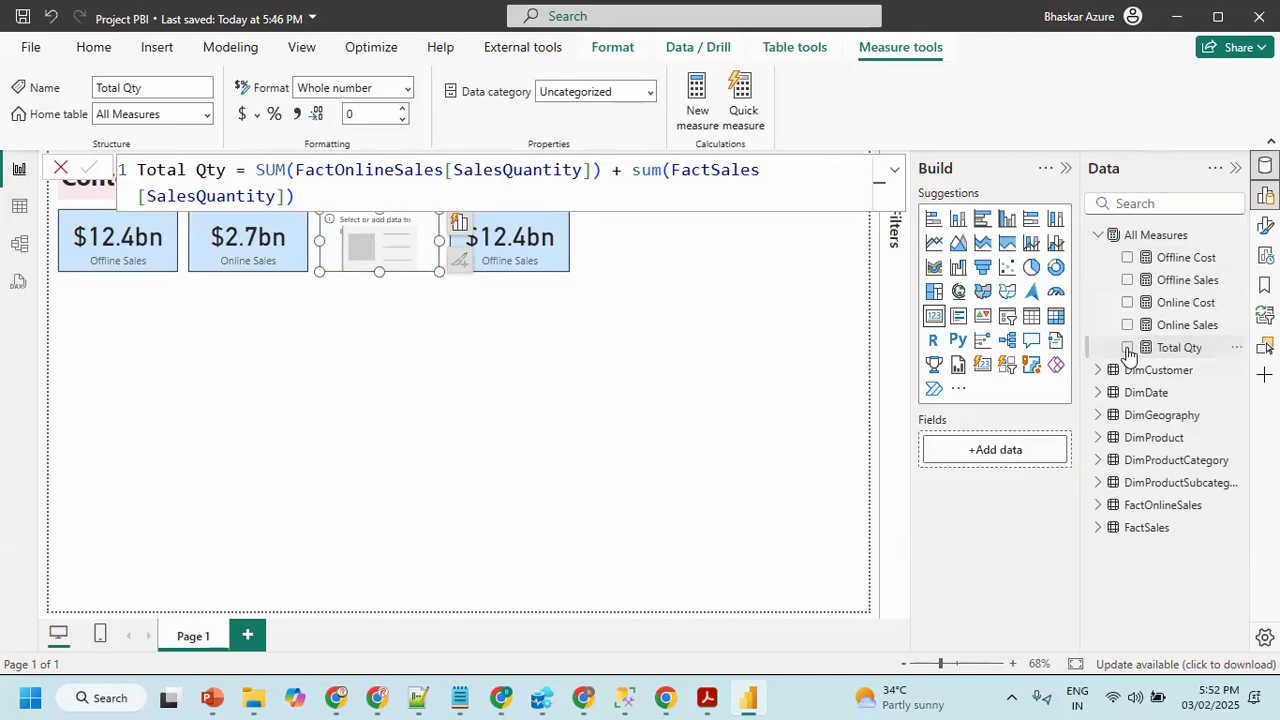
left_click(1127, 348)
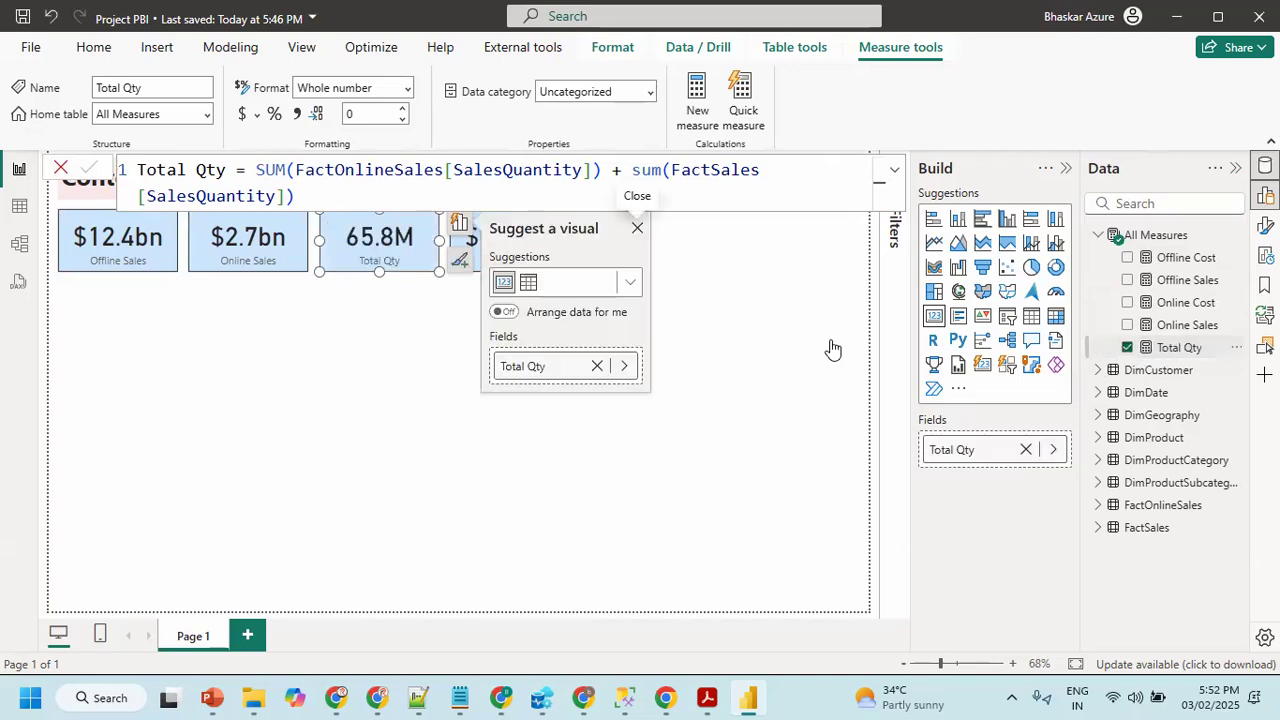
left_click(637, 228)
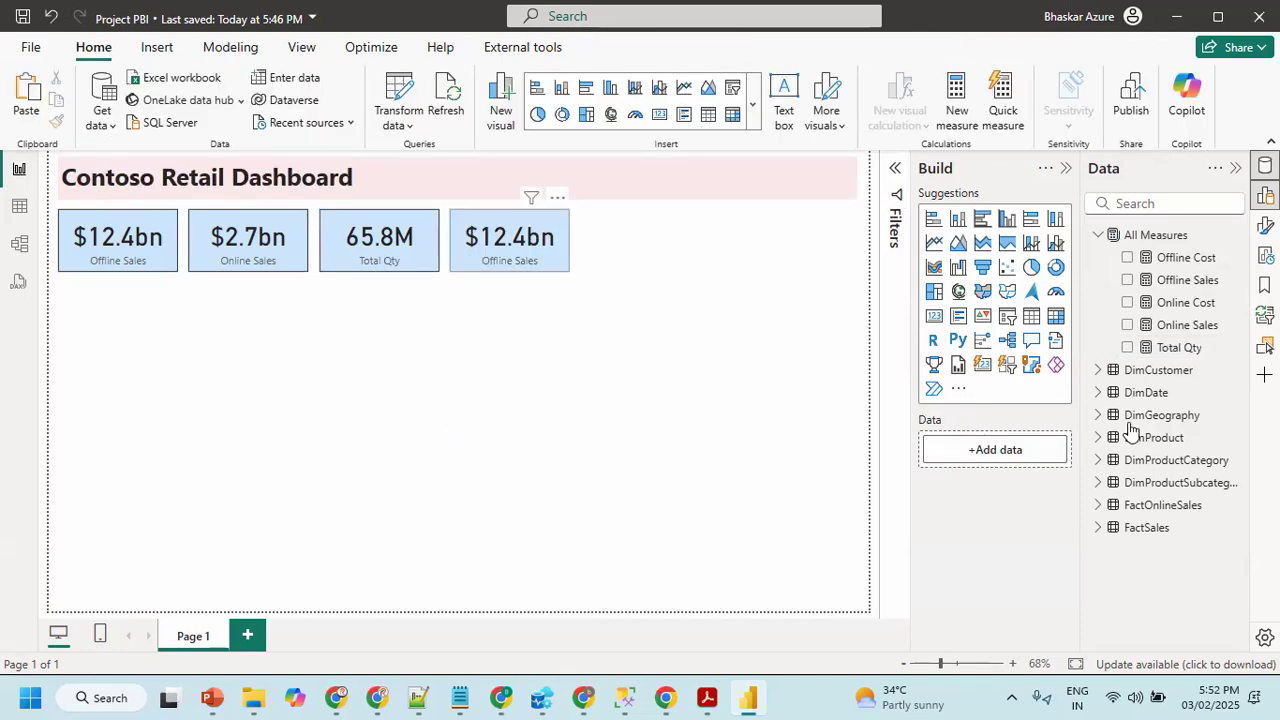
- Create a new measure in the All Measures table and name it # Customers
right_click(1159, 240)
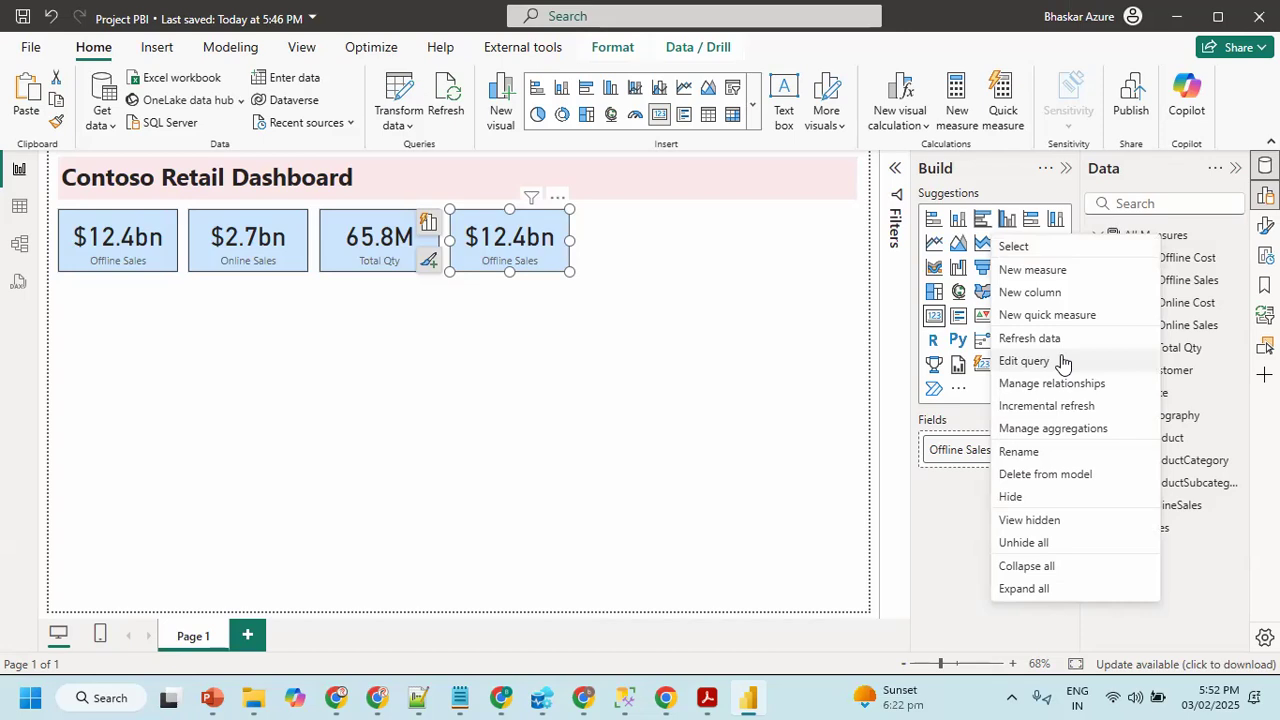
key("Escape")
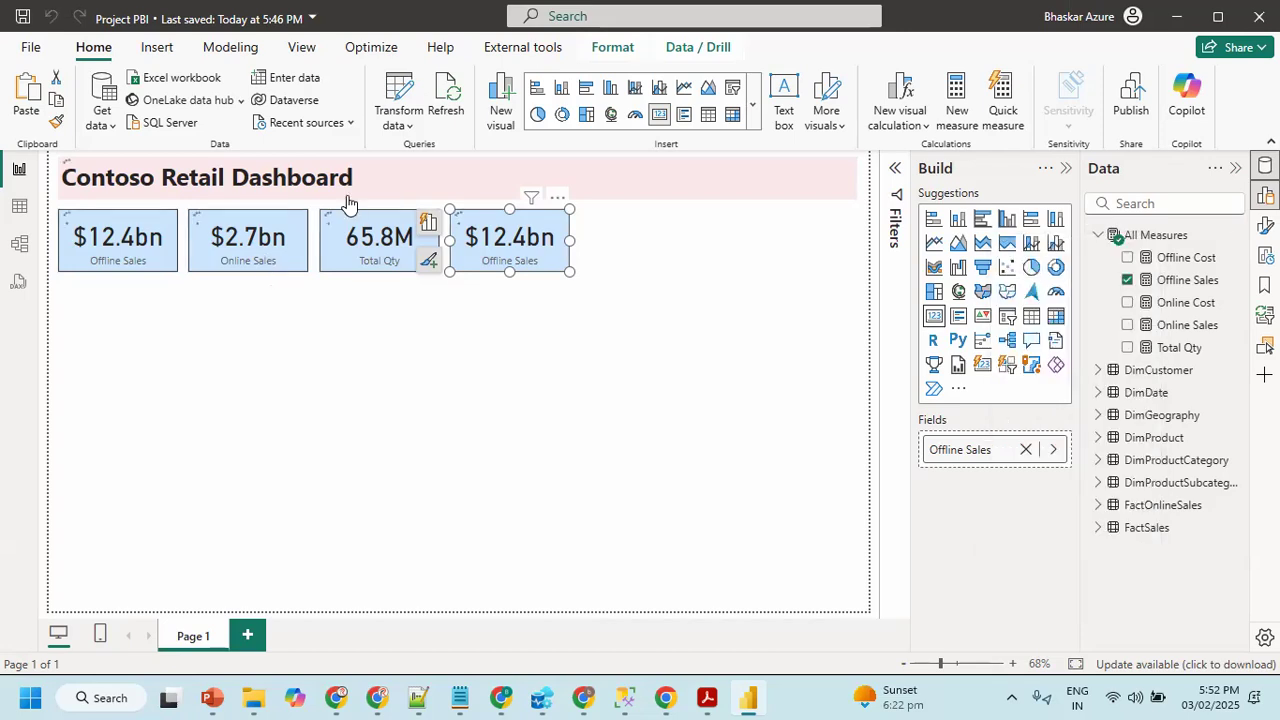
type("No")
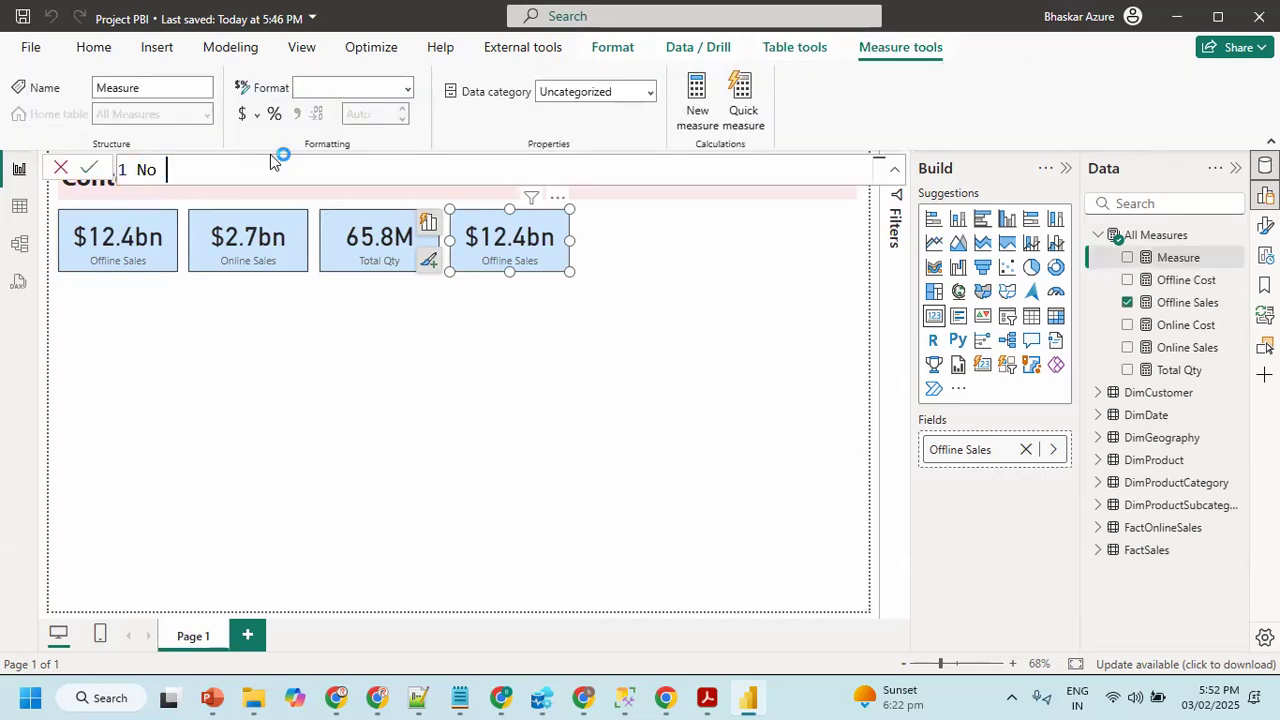
key("BackSpace")
key("BackSpace")
key("BackSpace")
key("BackSpace")
key("BackSpace")
key("BackSpace")
key("BackSpace")
key("BackSpace")
type("@")
type(" Customers =")
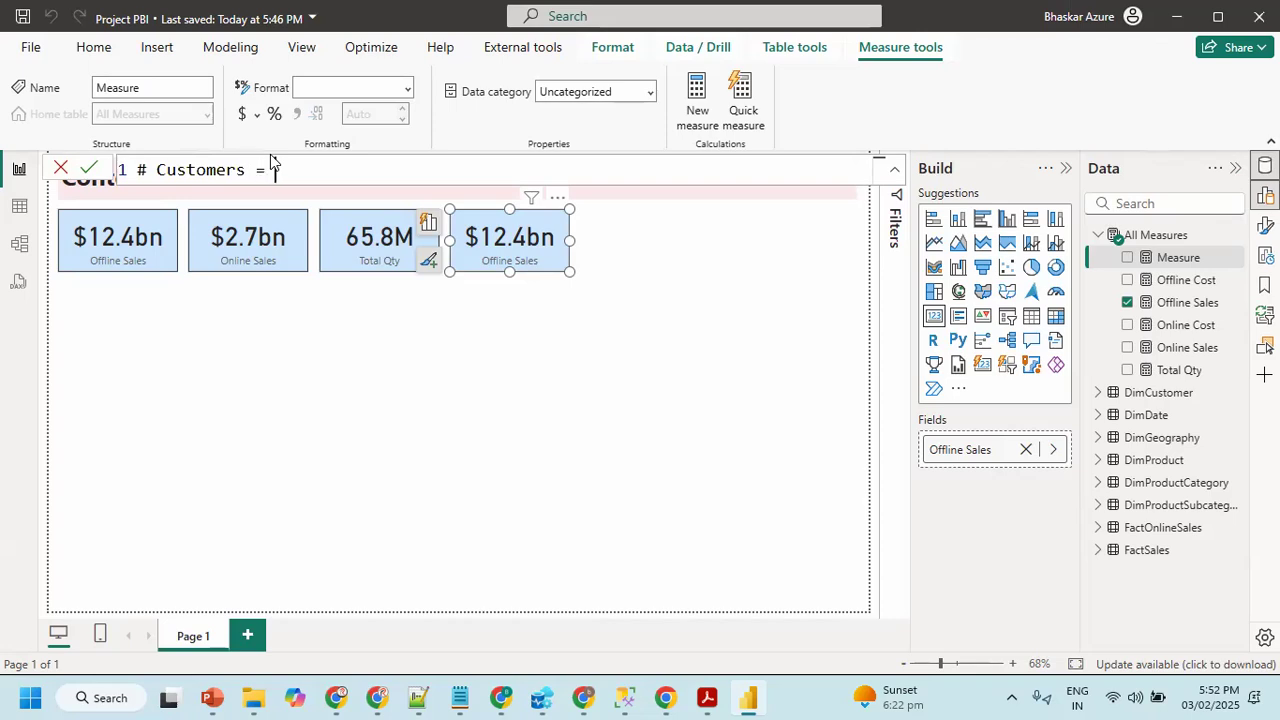
- Define the # Customers measure as COUNT(DimCustomer[CustomerKey]) and commit the formula
type(" sum")
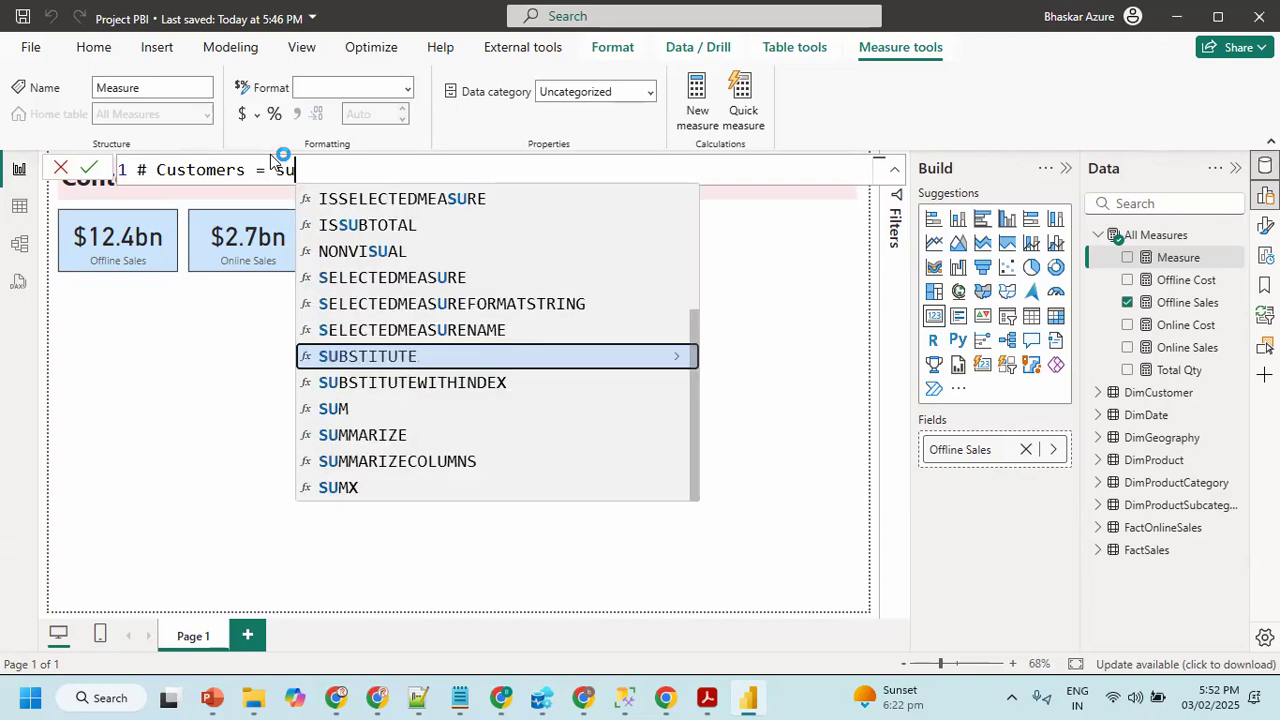
key("BackSpace")
key("BackSpace")
key("BackSpace")
type("coun")
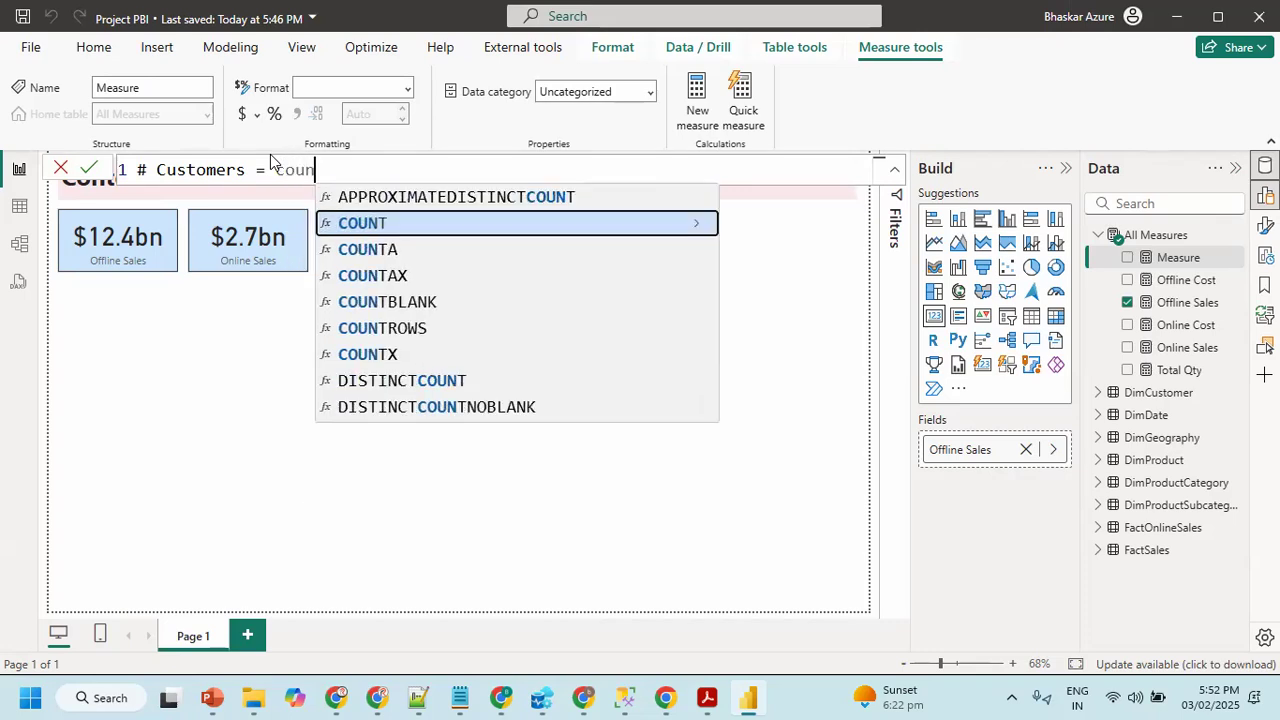
key("Tab")
type("customer")
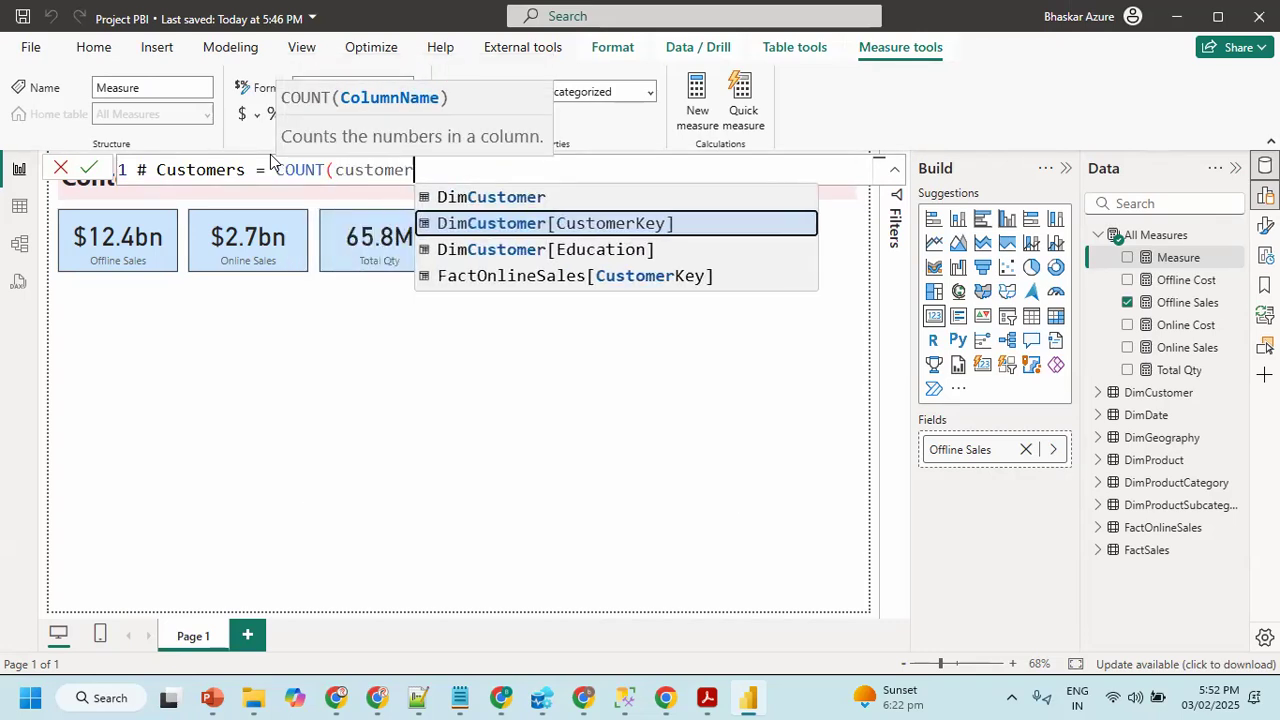
key("Tab")
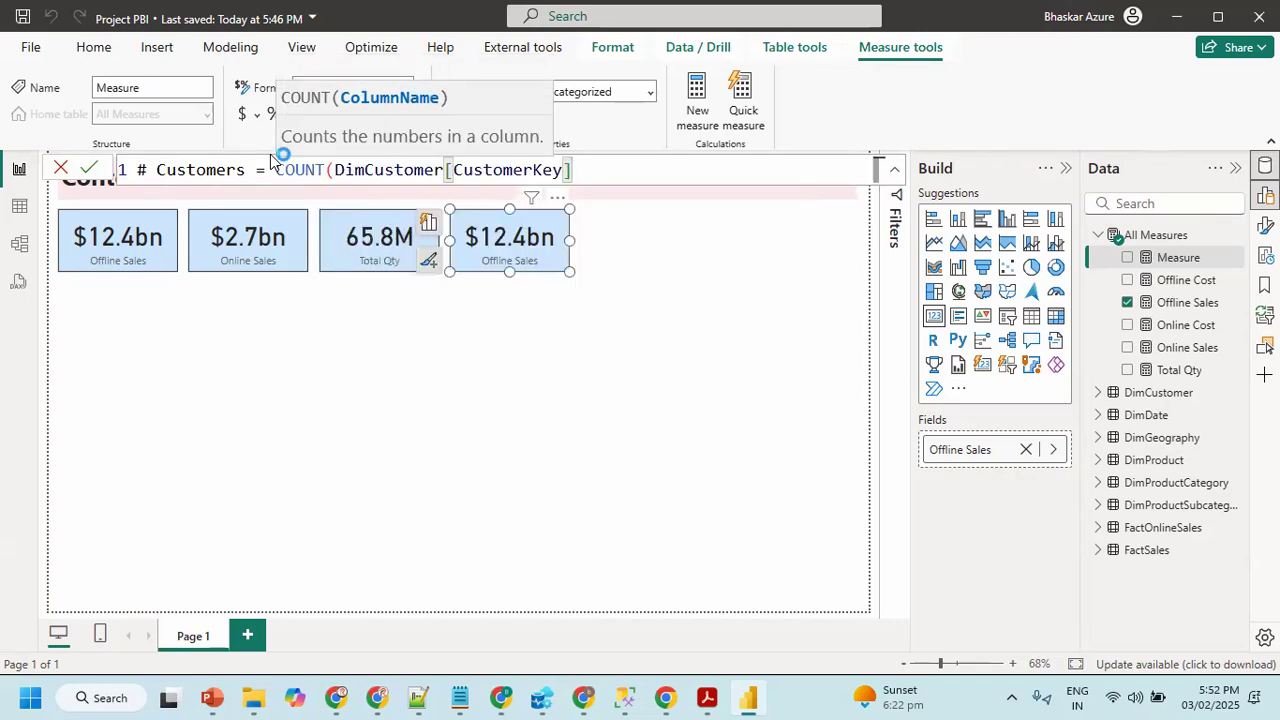
key("Escape")
type(")")
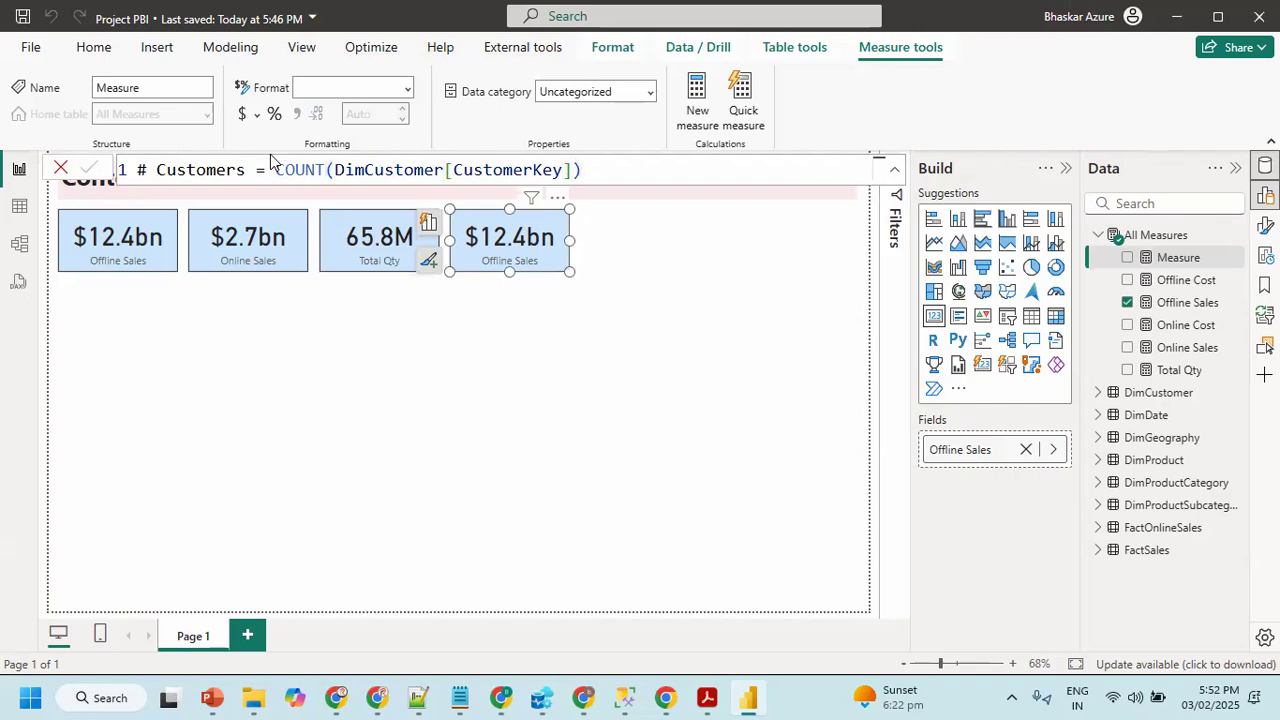
key("Return")
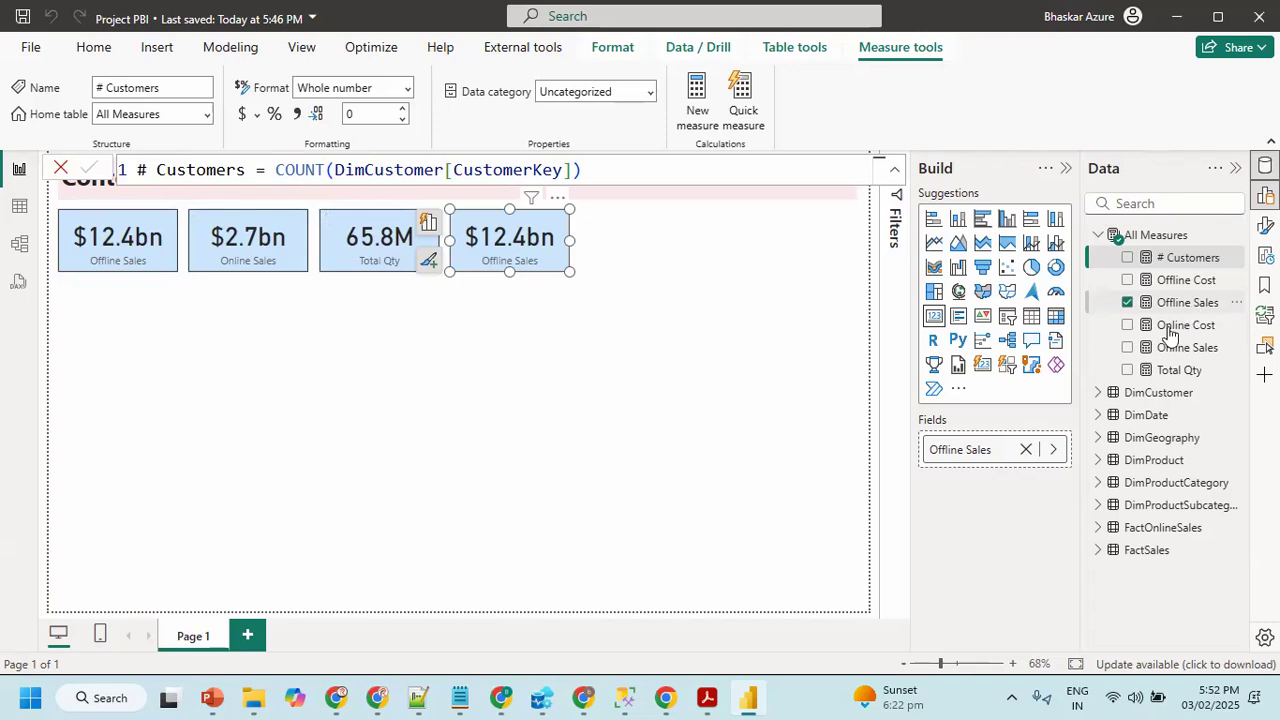
- Replace the Offline Sales field of the fourth card with the # Customers measure
left_click(1025, 449)
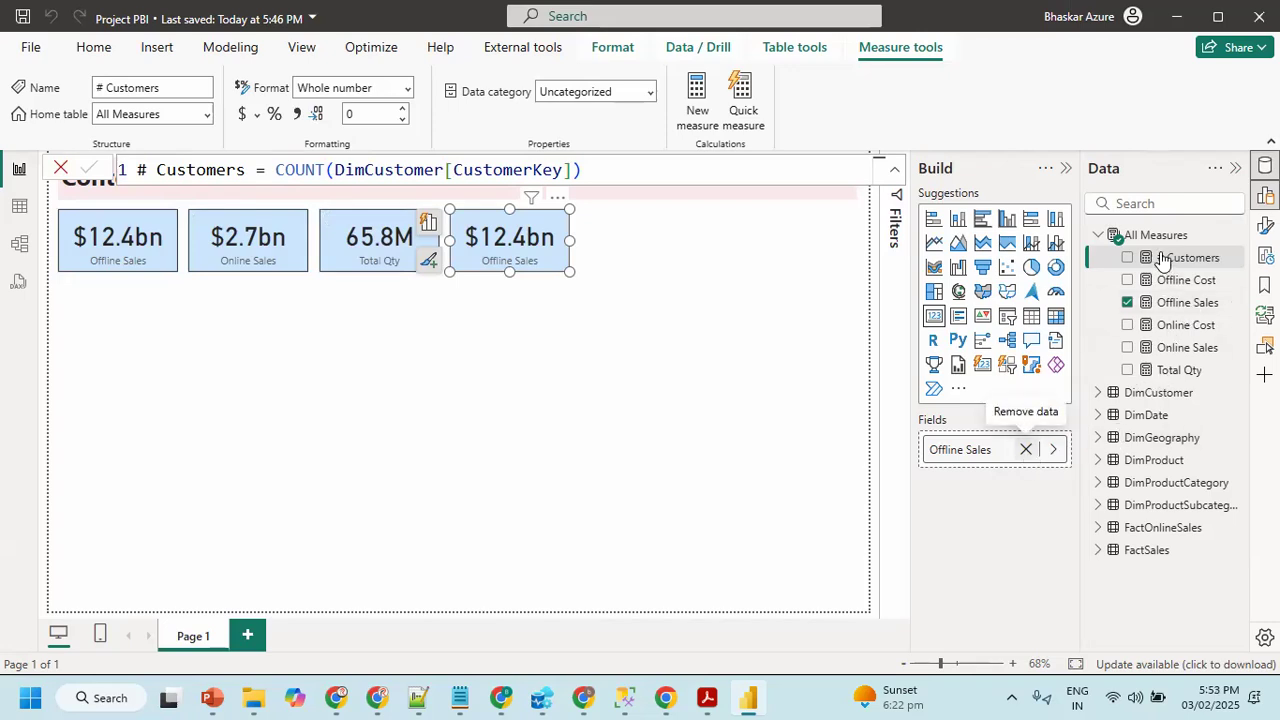
left_click(1129, 259)
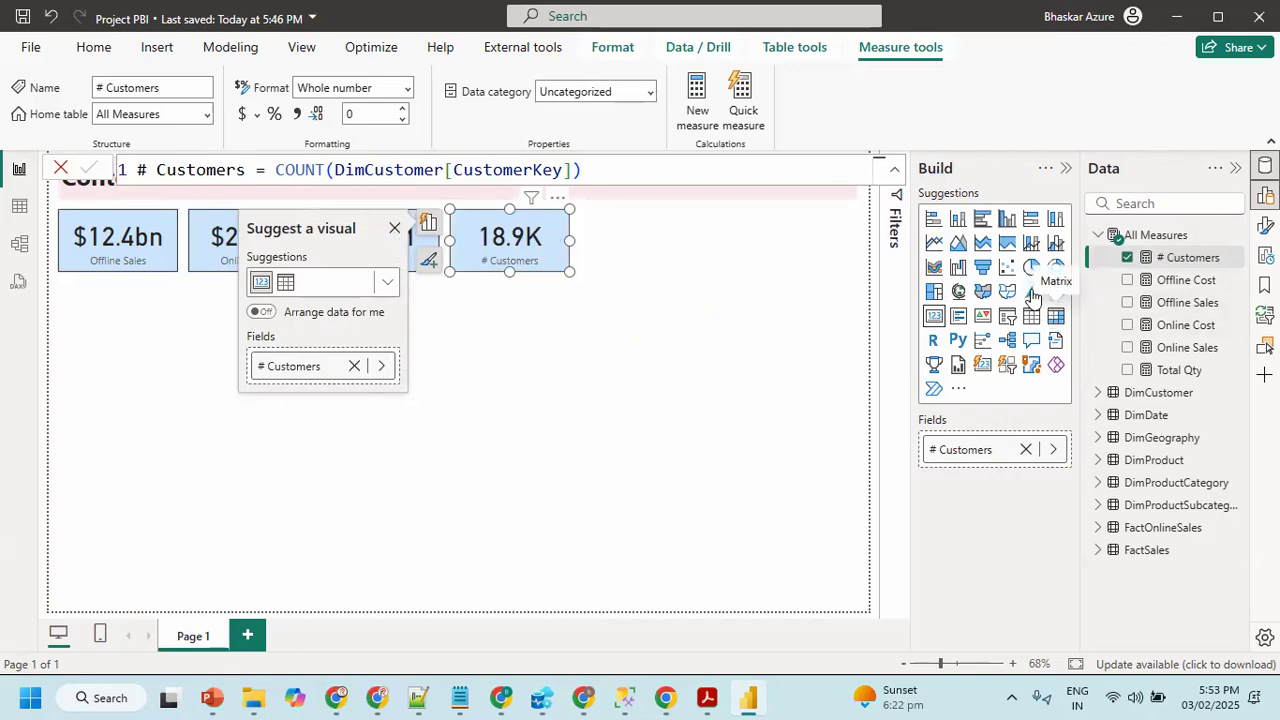
left_click(1066, 168)
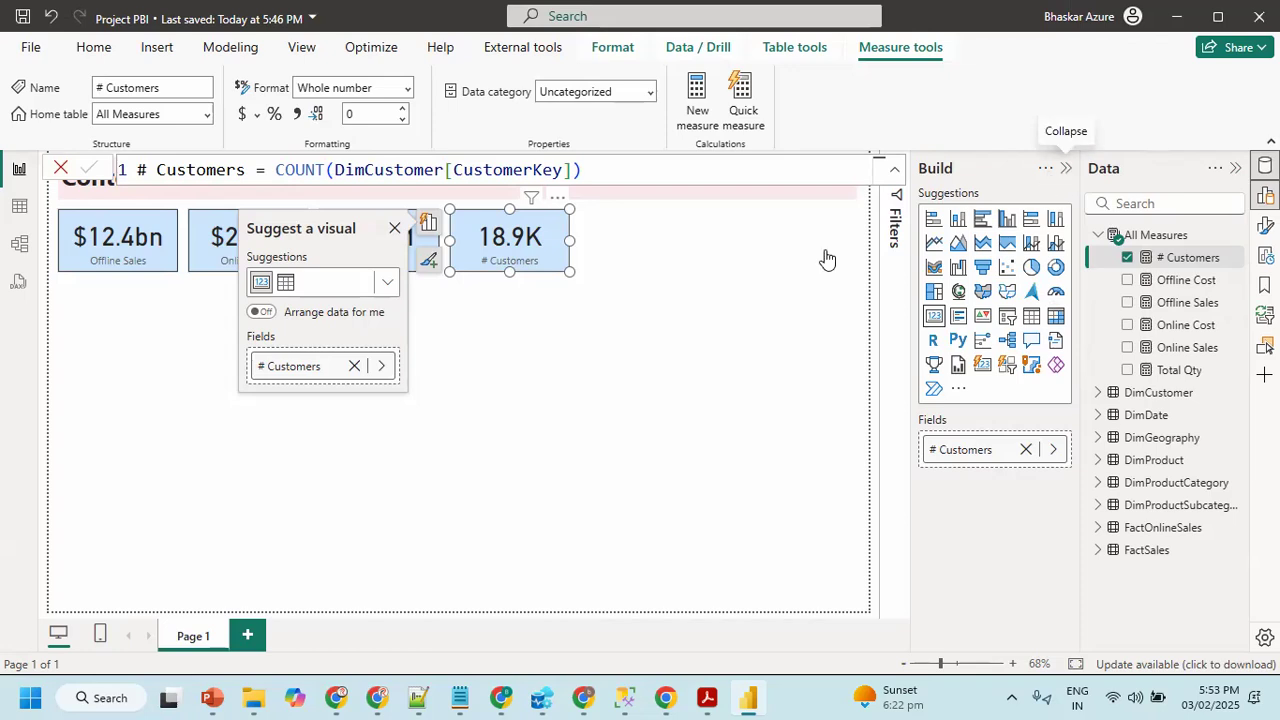
left_click(714, 355)
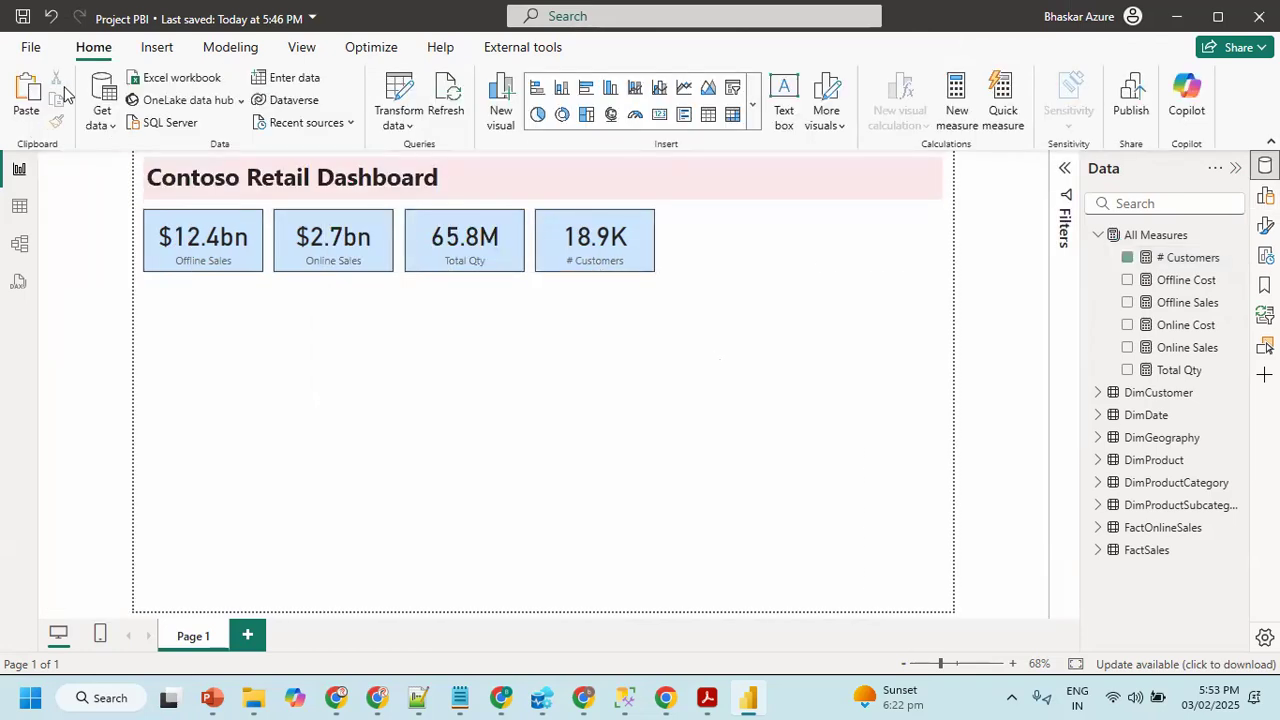
- Check the slicer requirements in the Project Design PDF against the space left beside the cards in the report
left_click(705, 697)
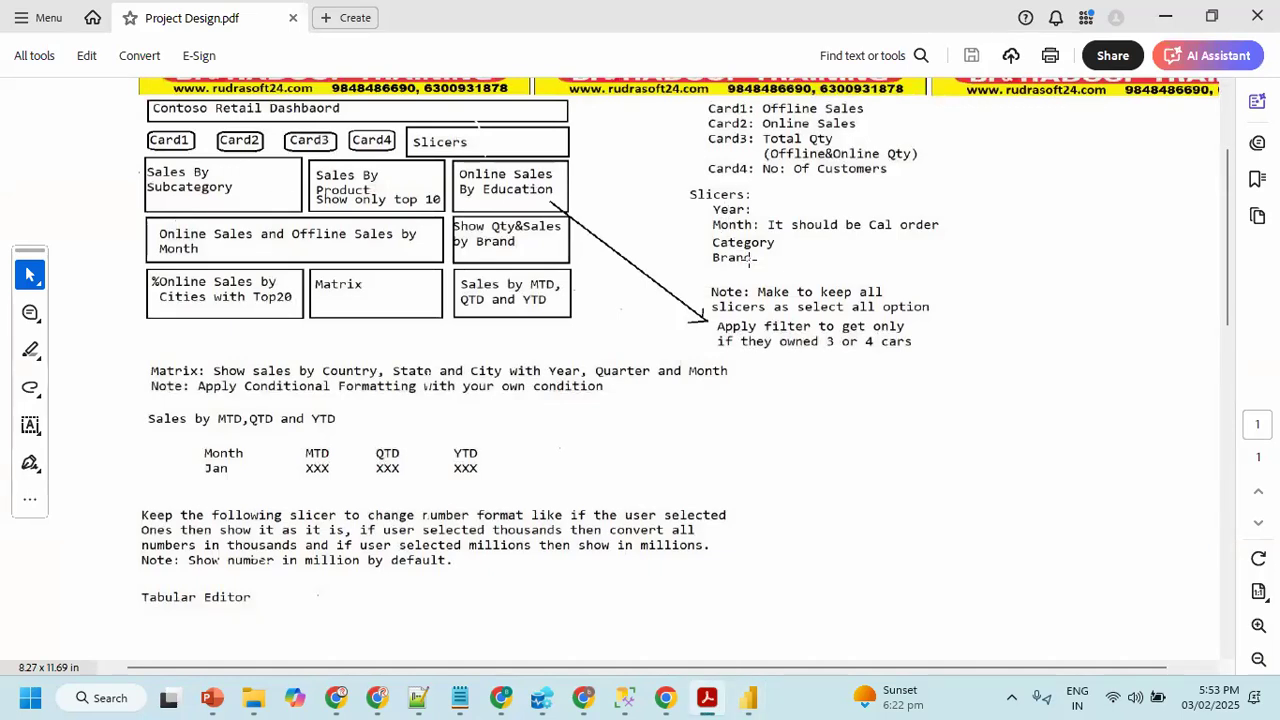
left_click(750, 697)
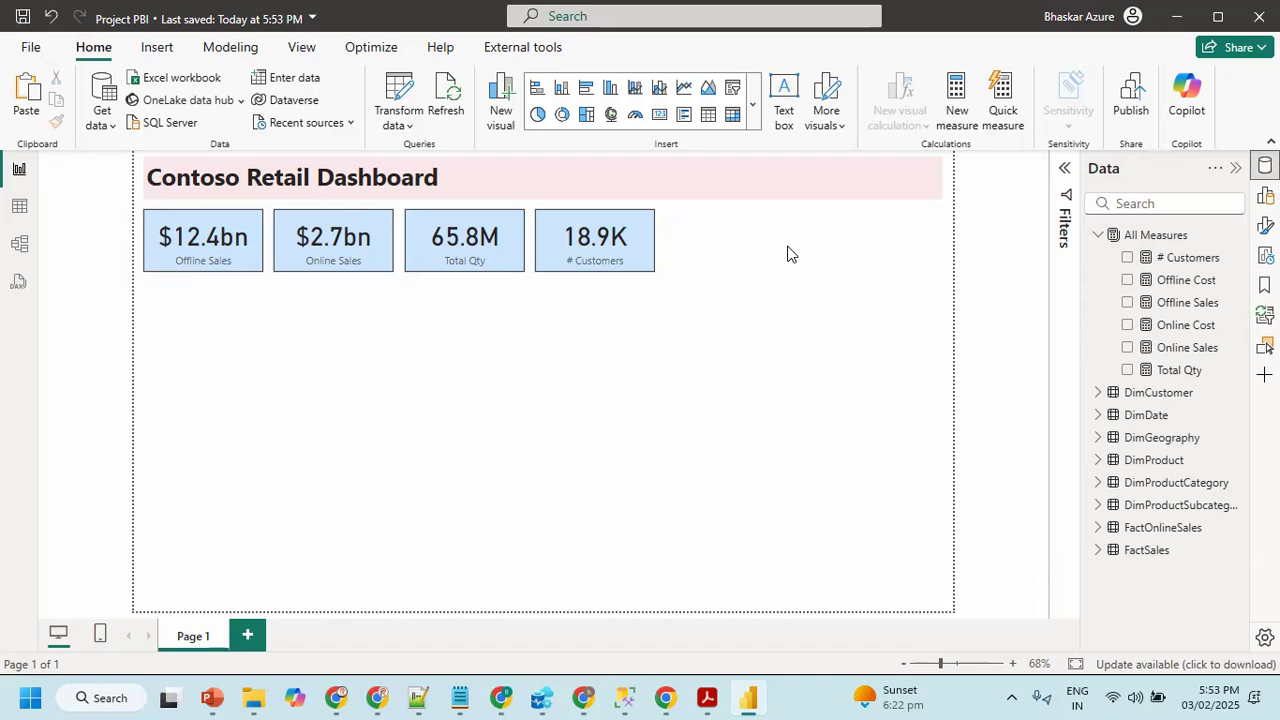
key("alt+Tab")
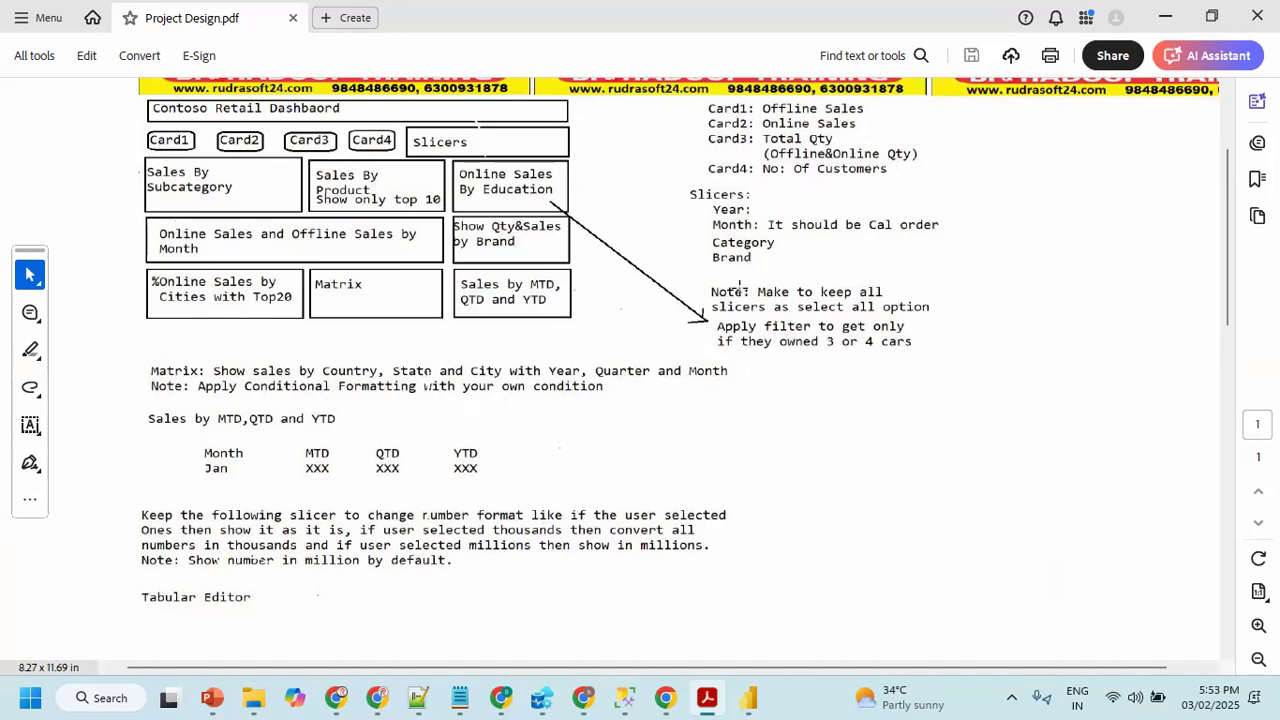
key("alt+Tab")
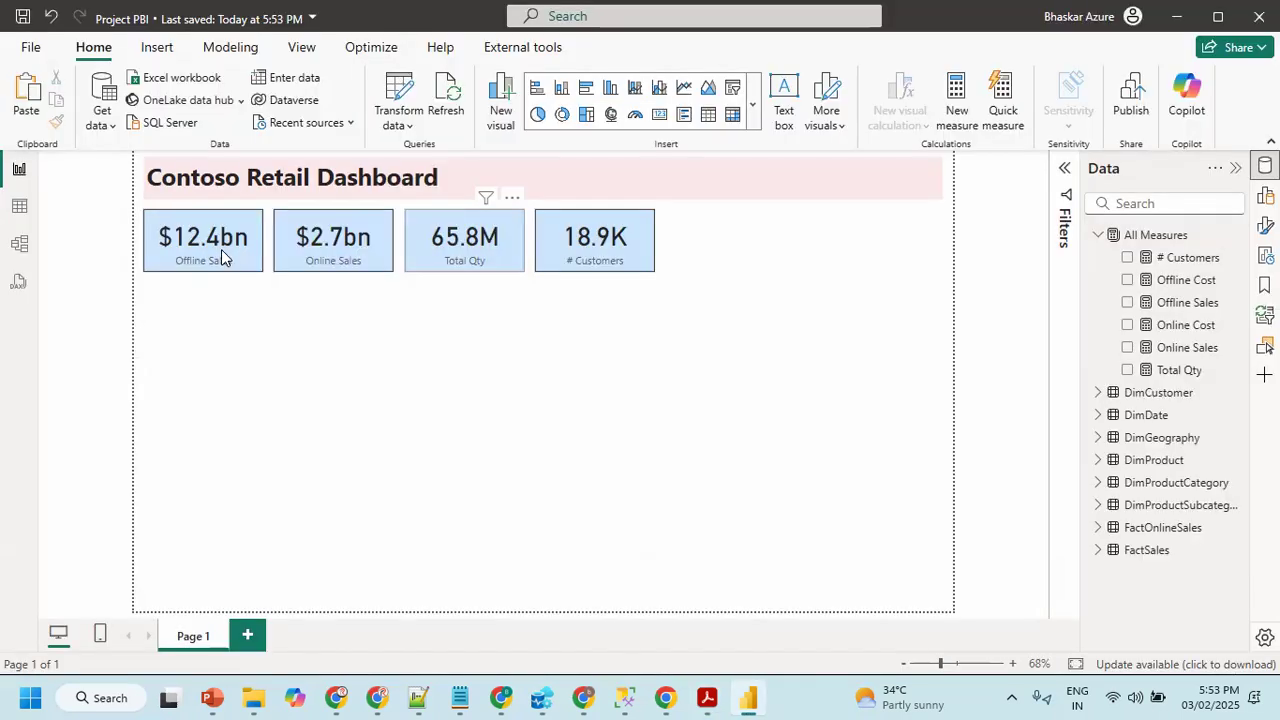
- Narrow the Offline Sales card to a width of 155 and copy that width value
left_click(252, 245)
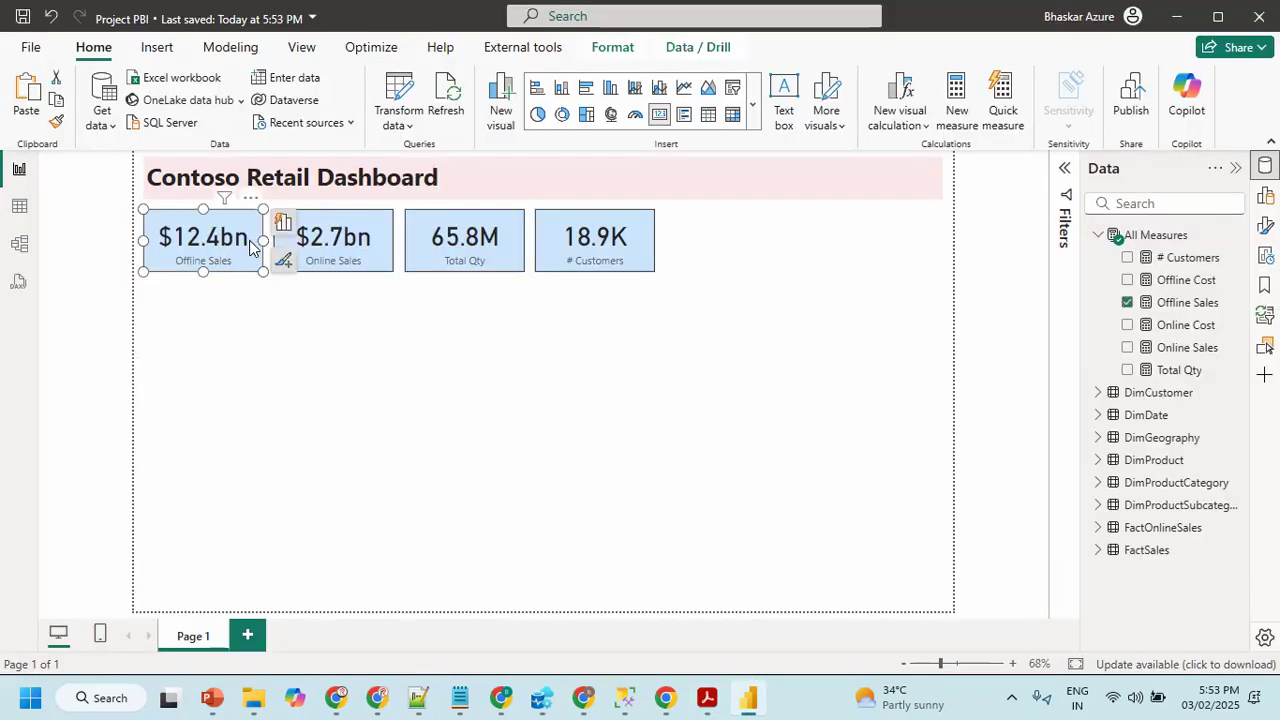
left_click_drag(263, 240, 240, 240)
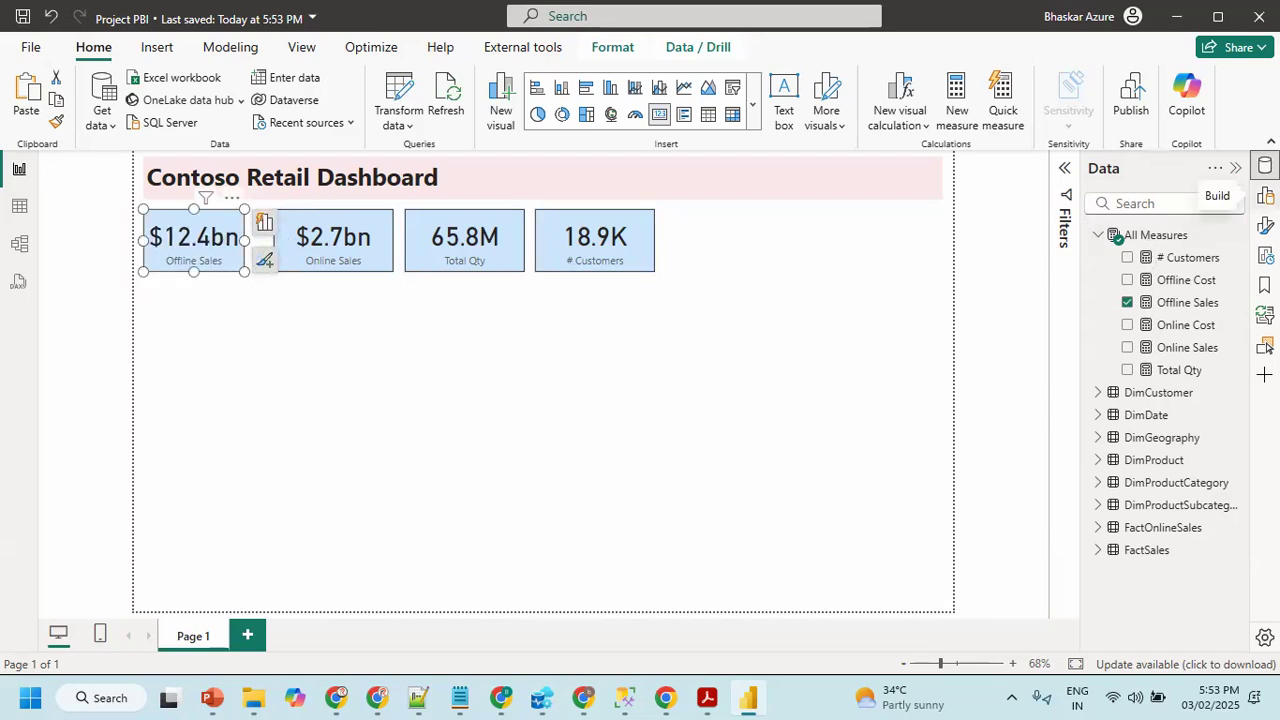
left_click(1265, 225)
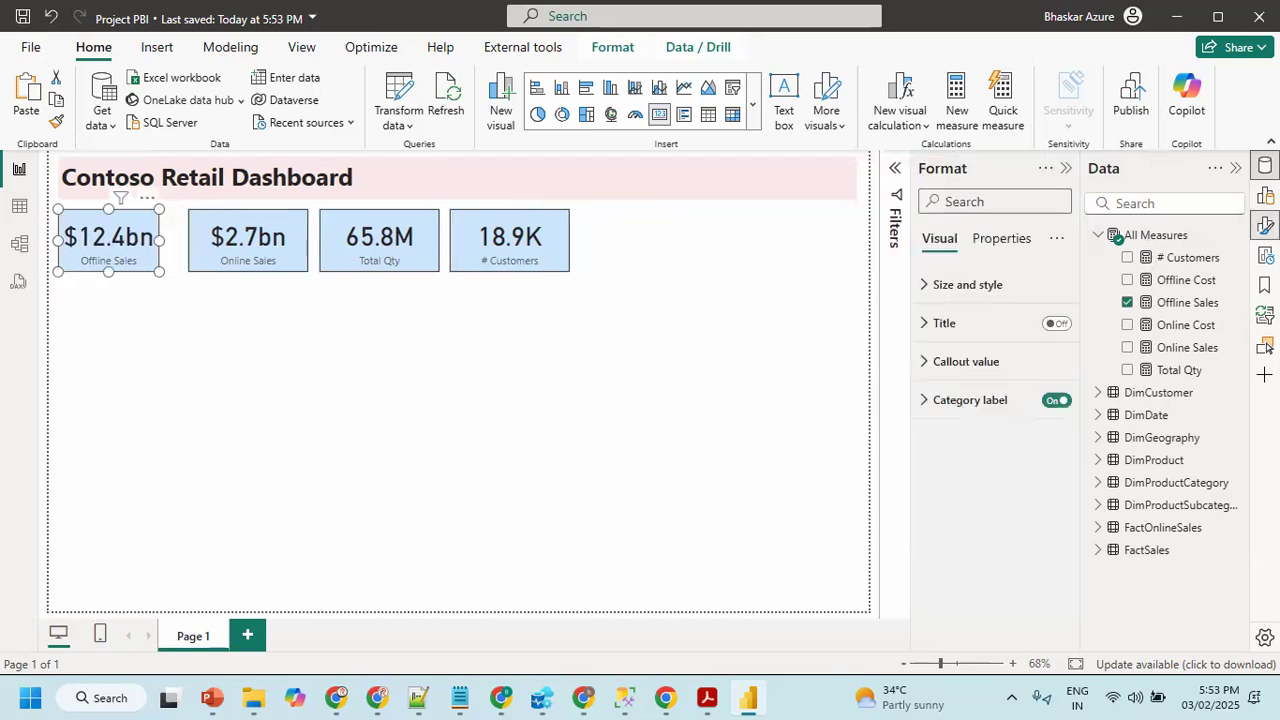
left_click(1000, 238)
left_click(942, 238)
left_click(968, 200)
type("wid")
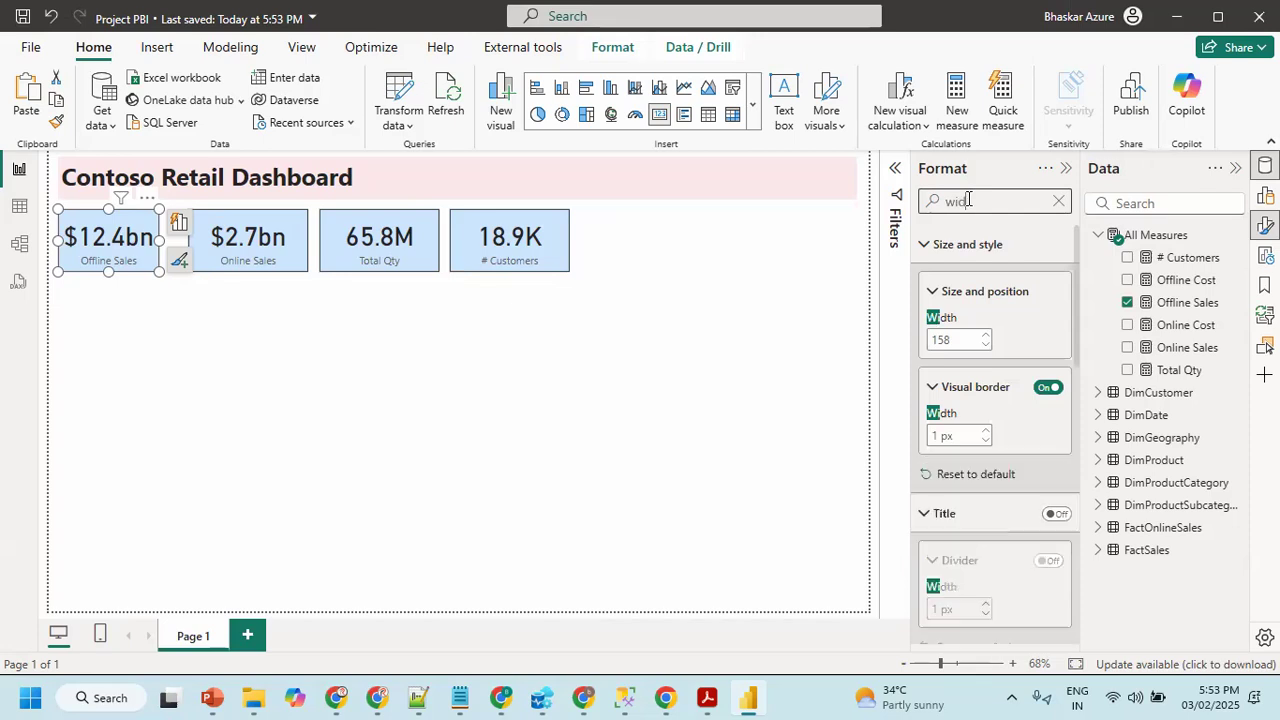
left_click(986, 346)
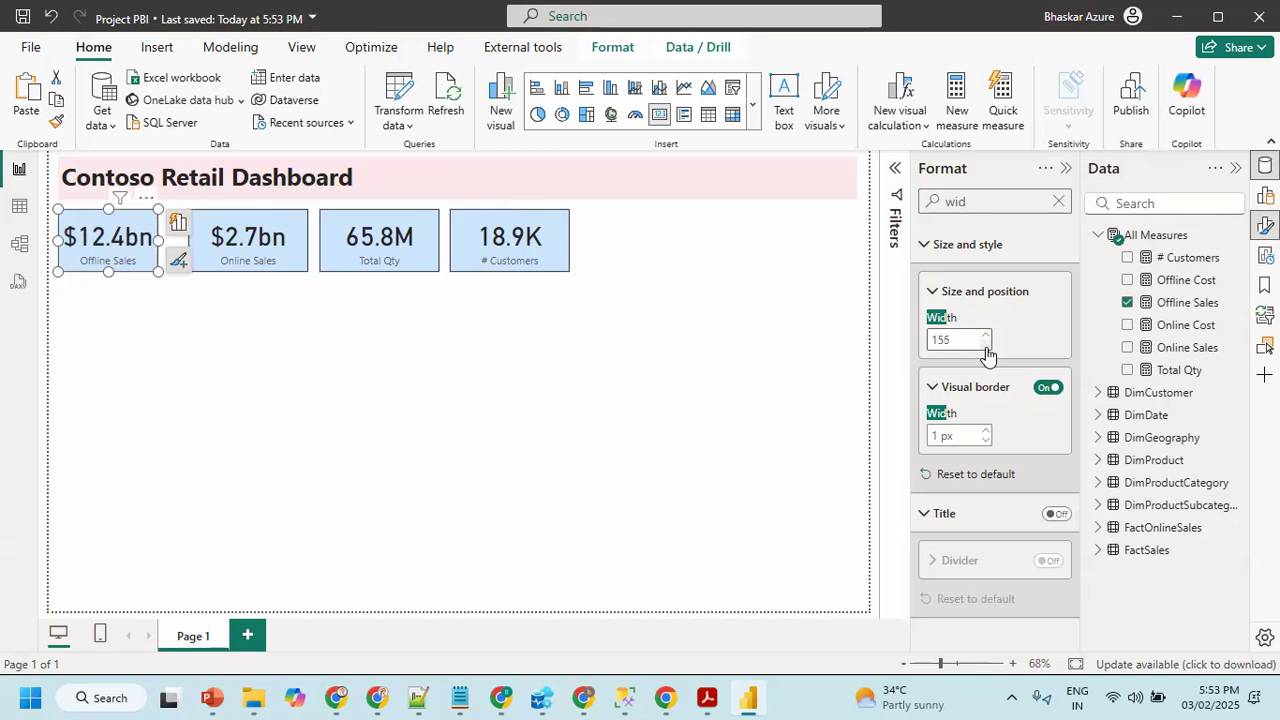
double_click(945, 340)
key("ctrl+c")
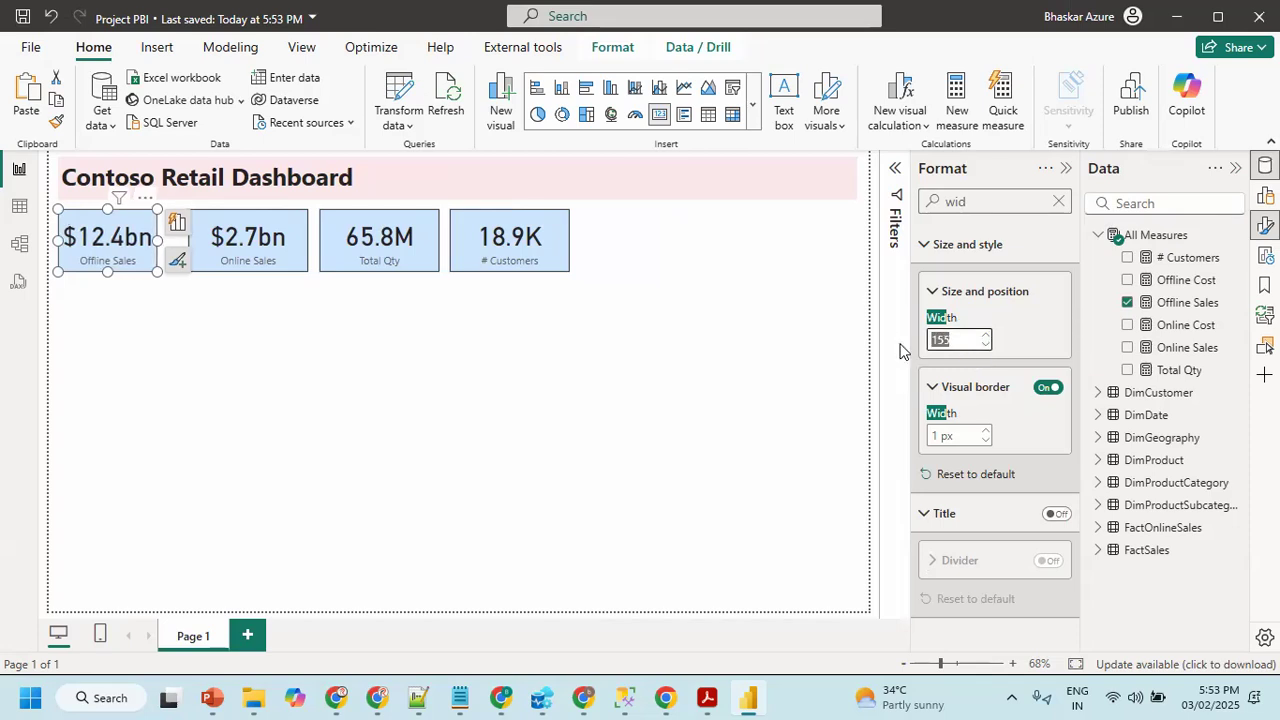
- Set the width of the Online Sales, Total Qty and # Customers cards to 155 as well
left_click(262, 233)
double_click(947, 339)
key("ctrl+v")
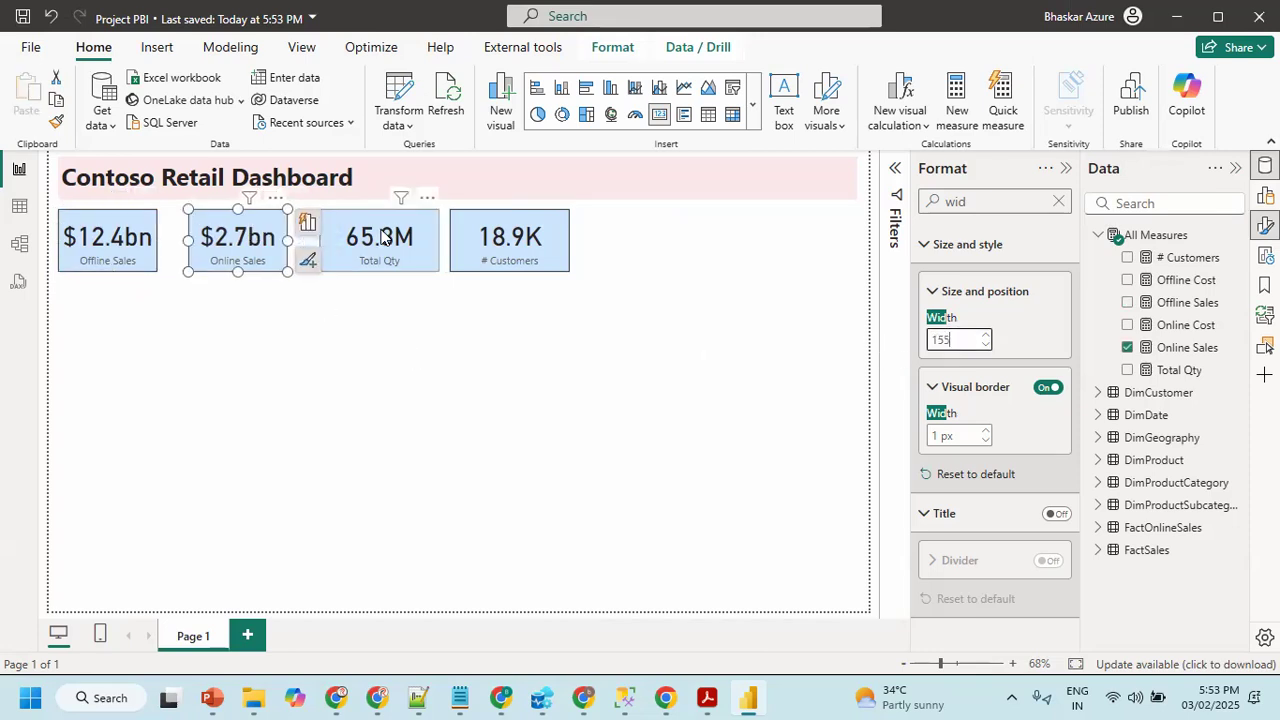
left_click(385, 237)
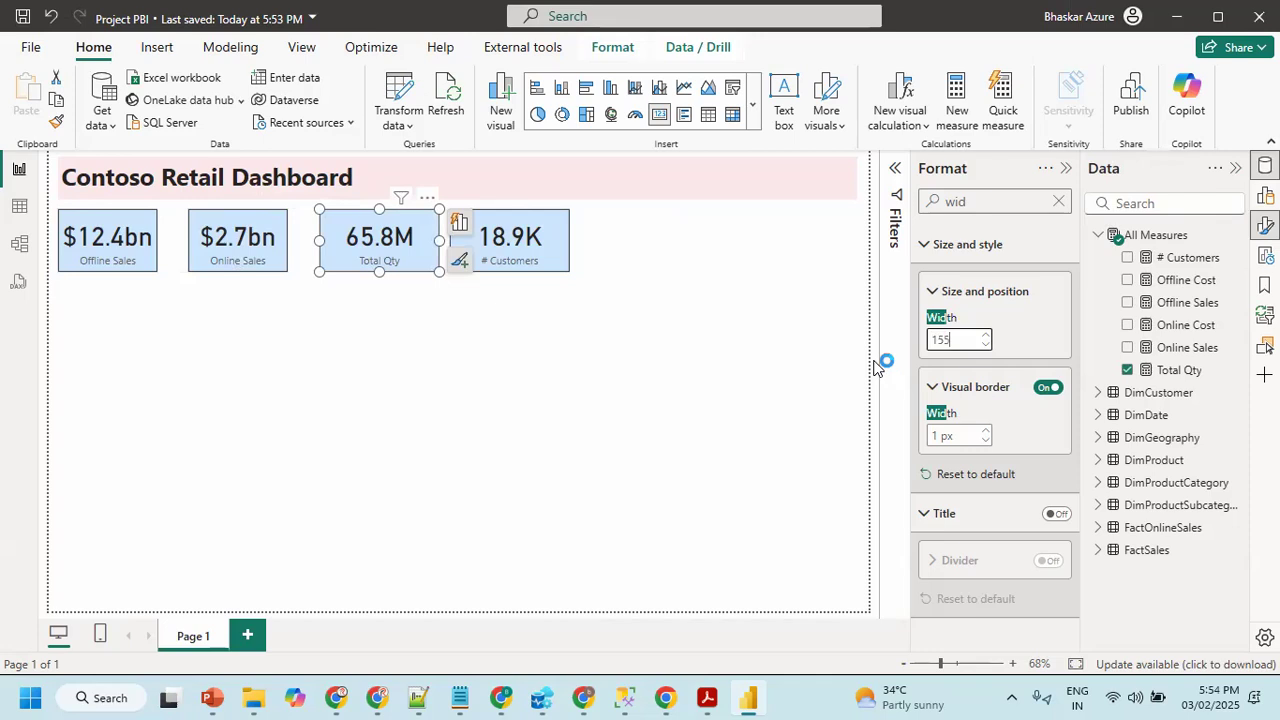
left_click(530, 240)
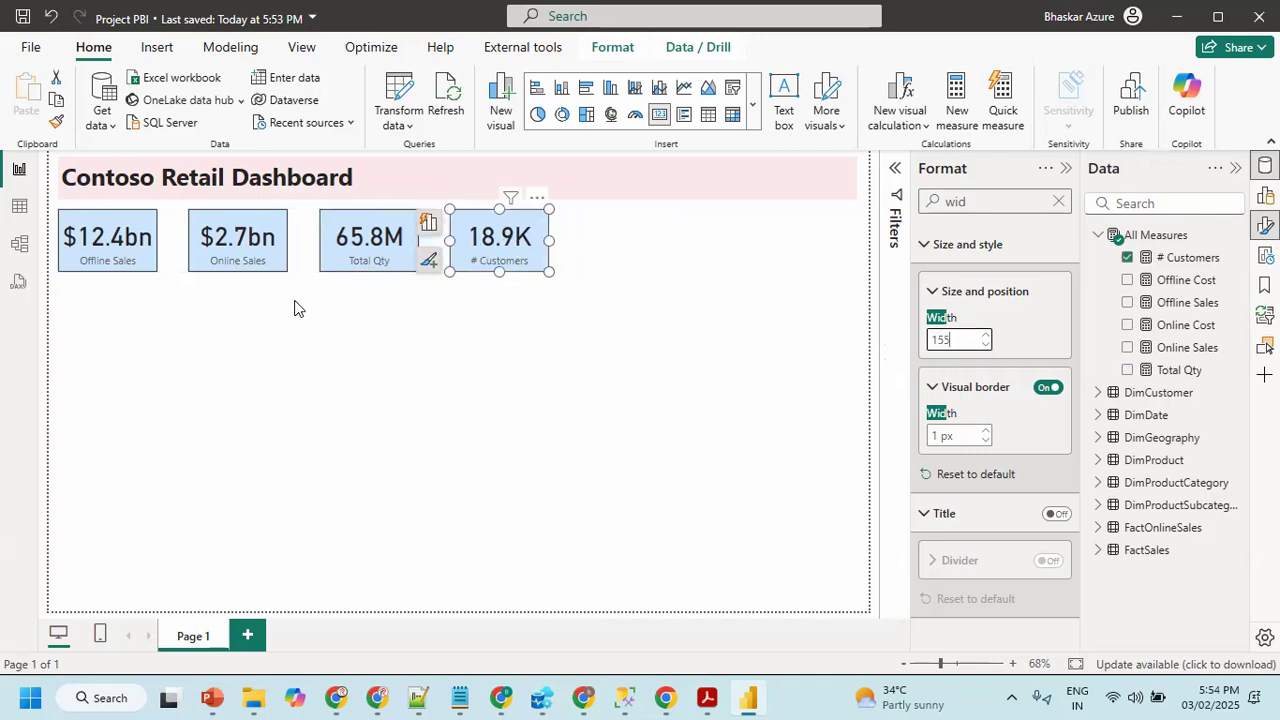
- Move the Online Sales, Total Qty and # Customers cards closer together so the four cards form a compact row
left_click_drag(224, 238, 200, 237)
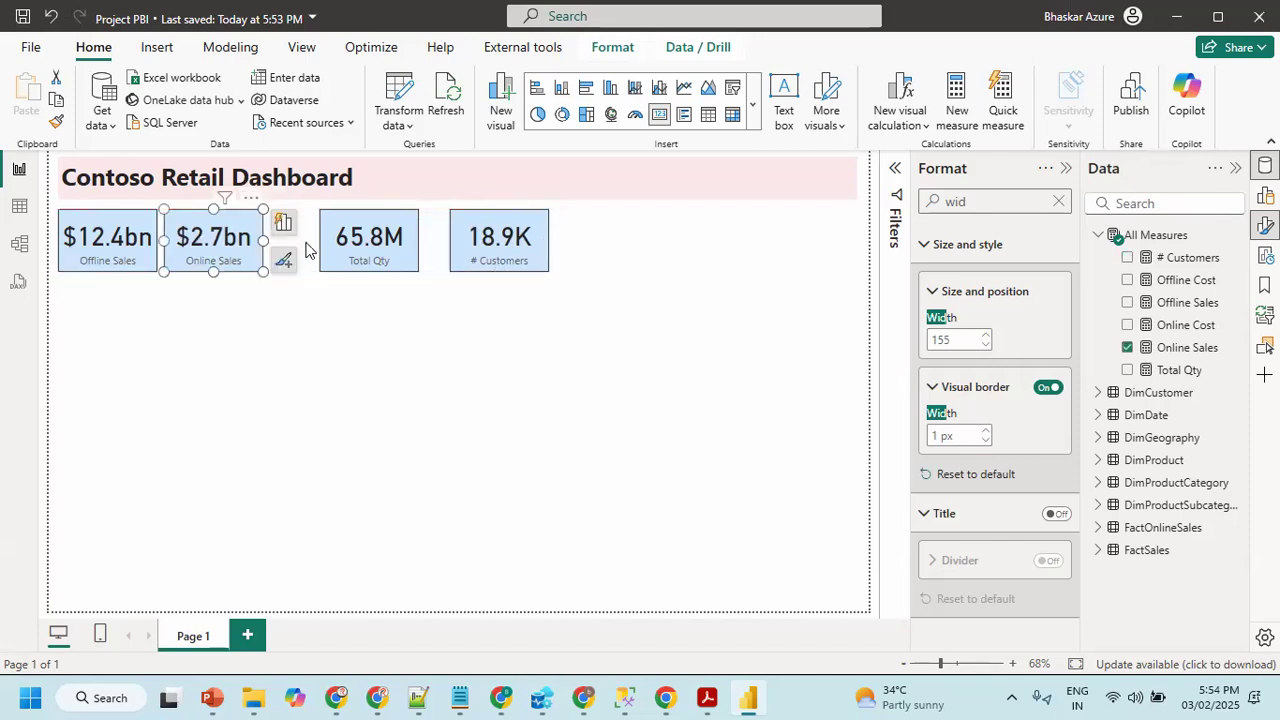
left_click_drag(352, 246, 303, 245)
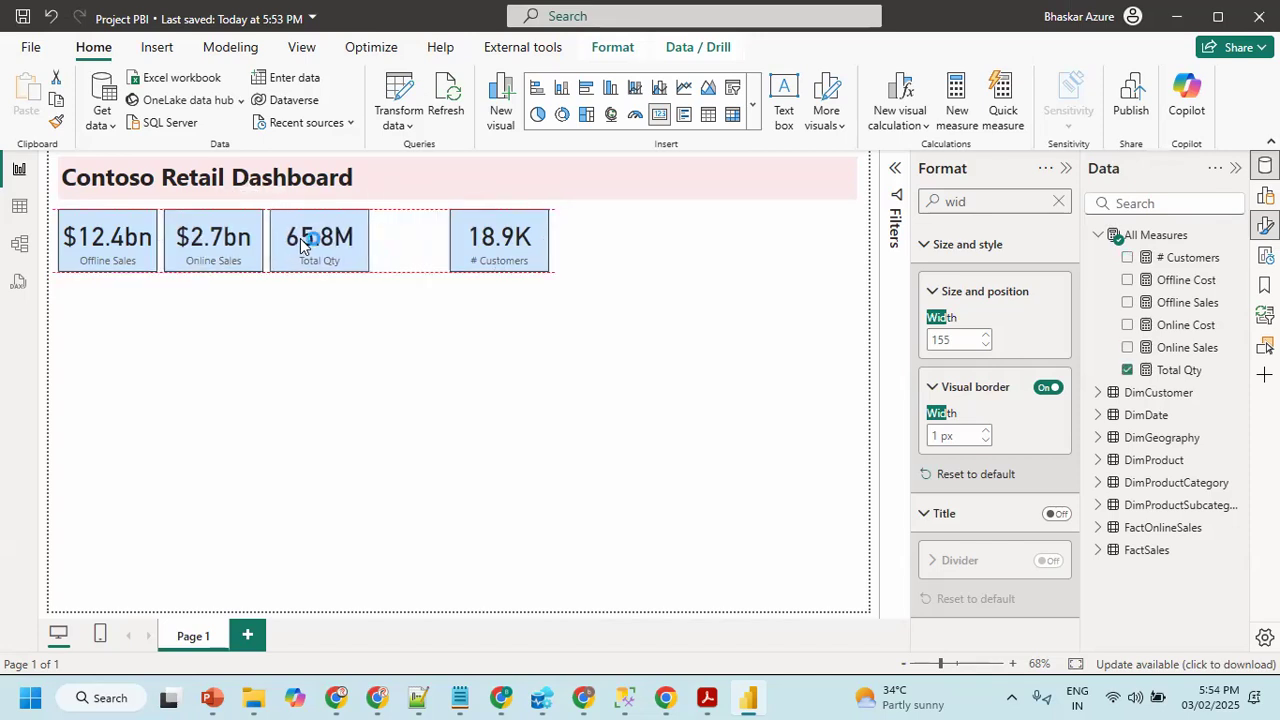
left_click_drag(491, 237, 422, 245)
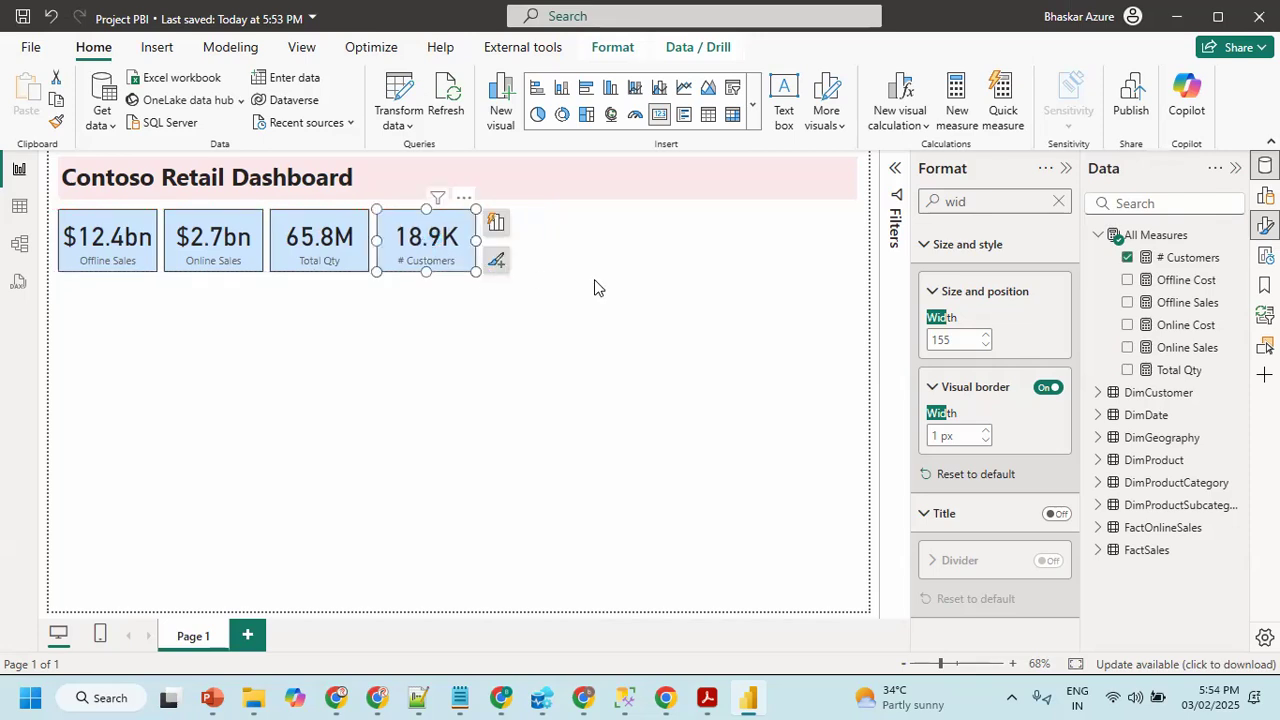
left_click(594, 288)
left_click(452, 244)
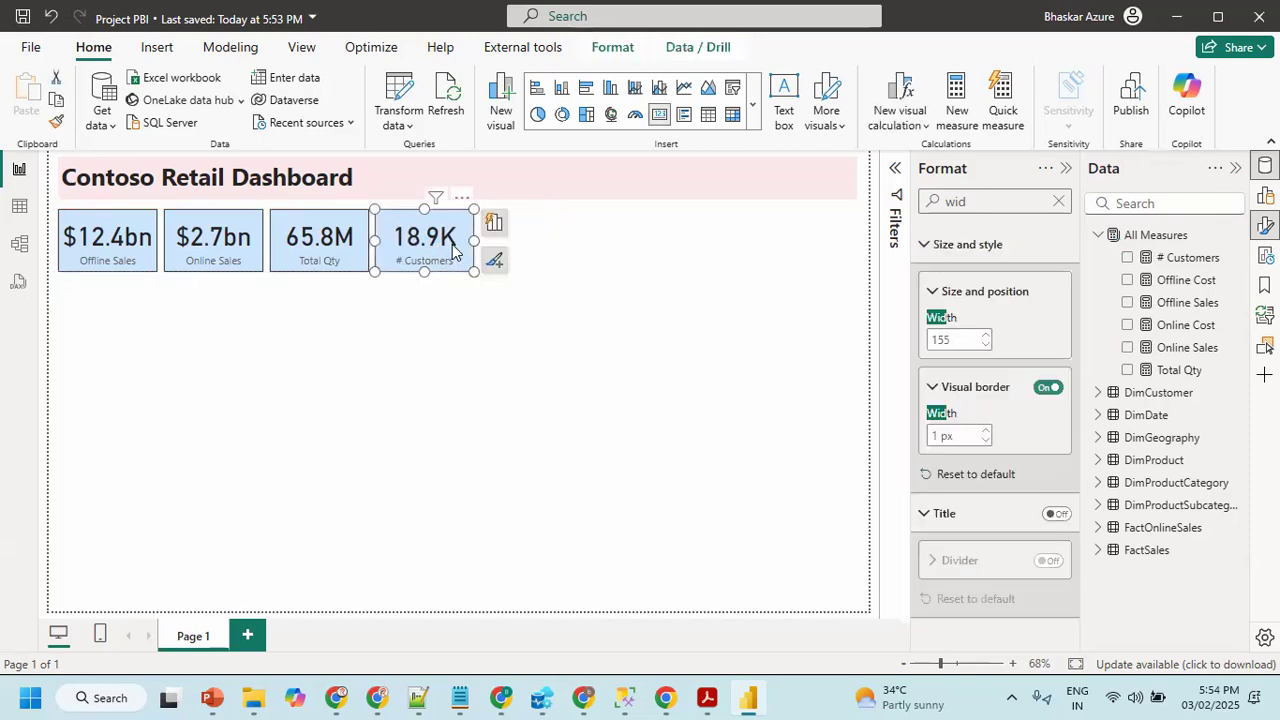
left_click(551, 362)
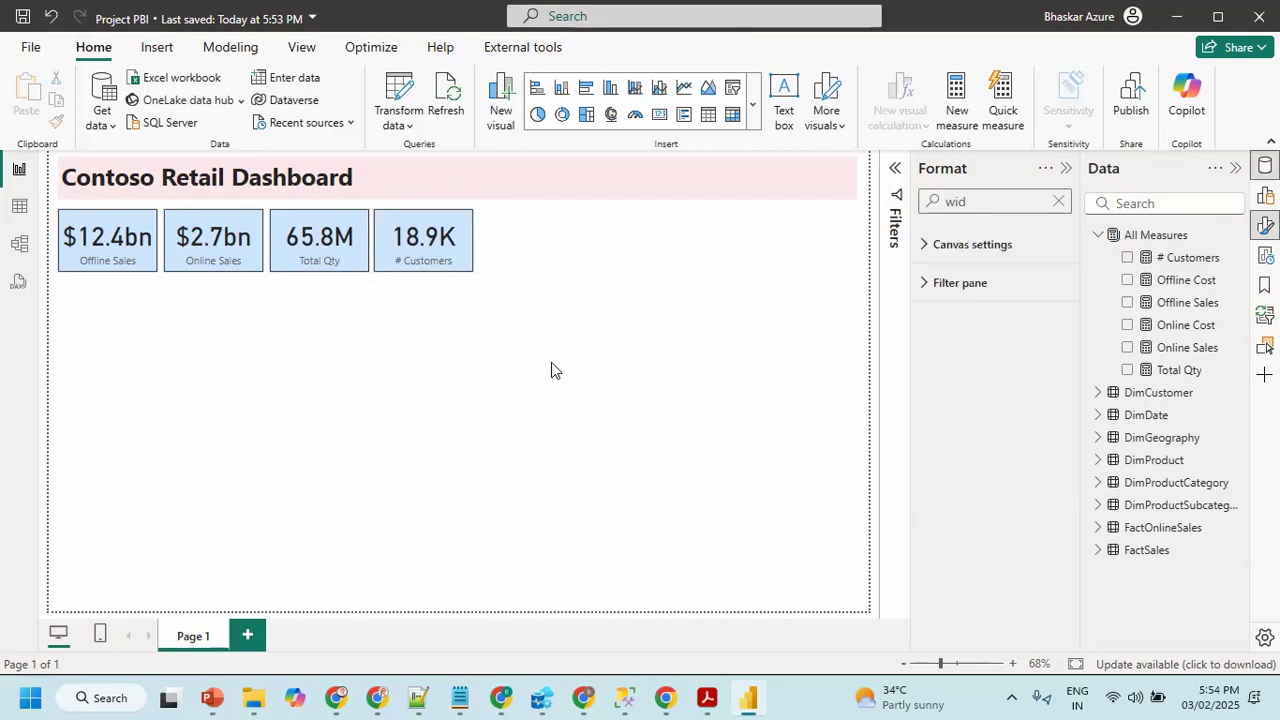
- Check the required slicers in the Project Design PDF and insert a slicer beside the # Customers card, reduced to the cards' height
key("alt+Tab")
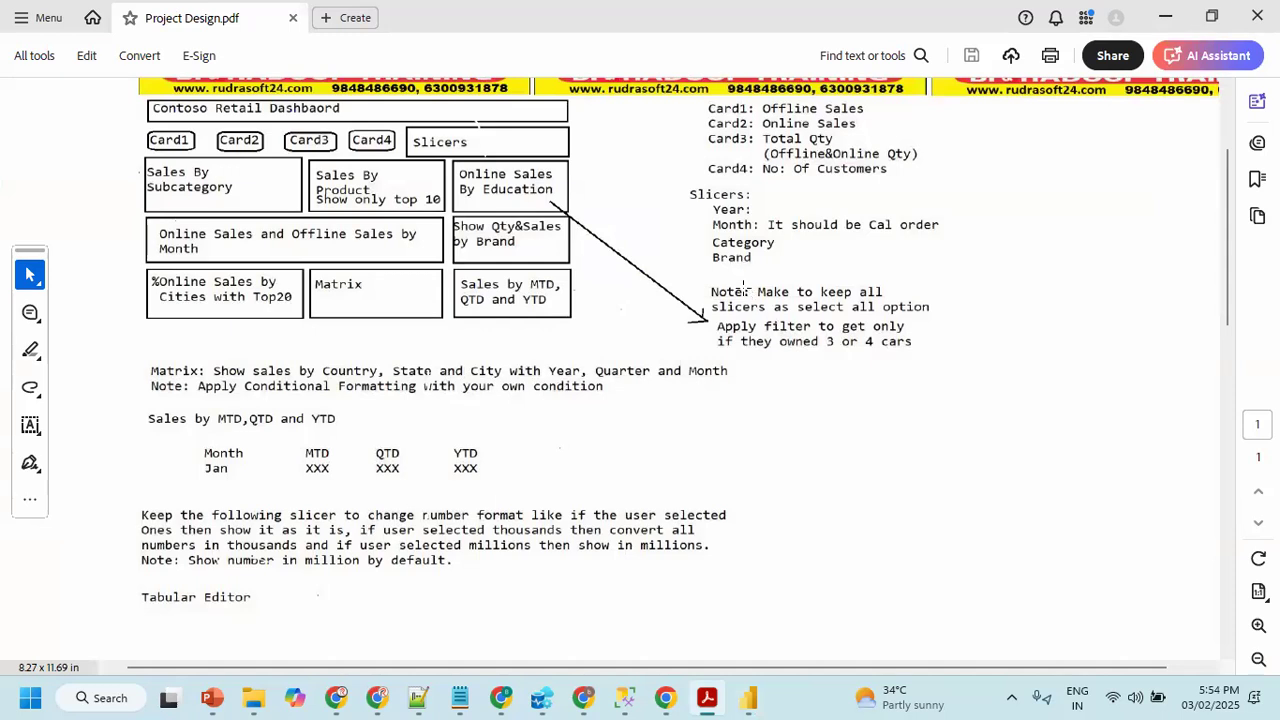
key("alt+Tab")
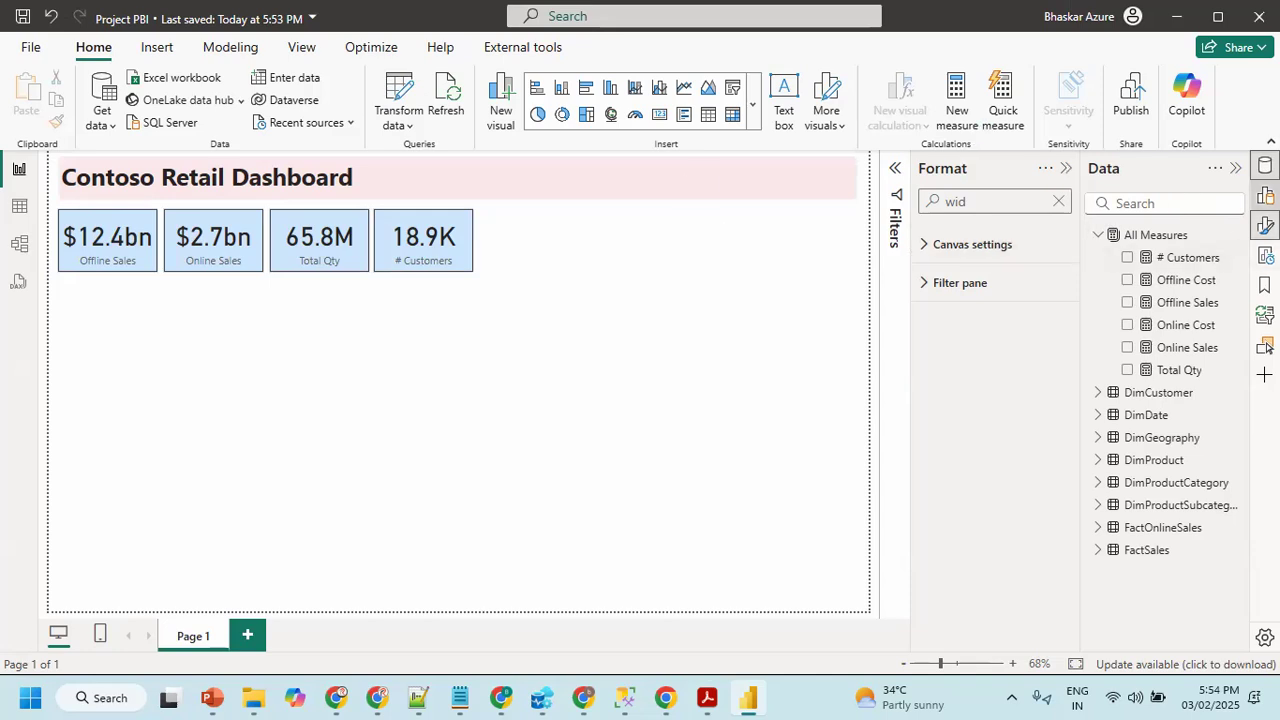
left_click(1265, 195)
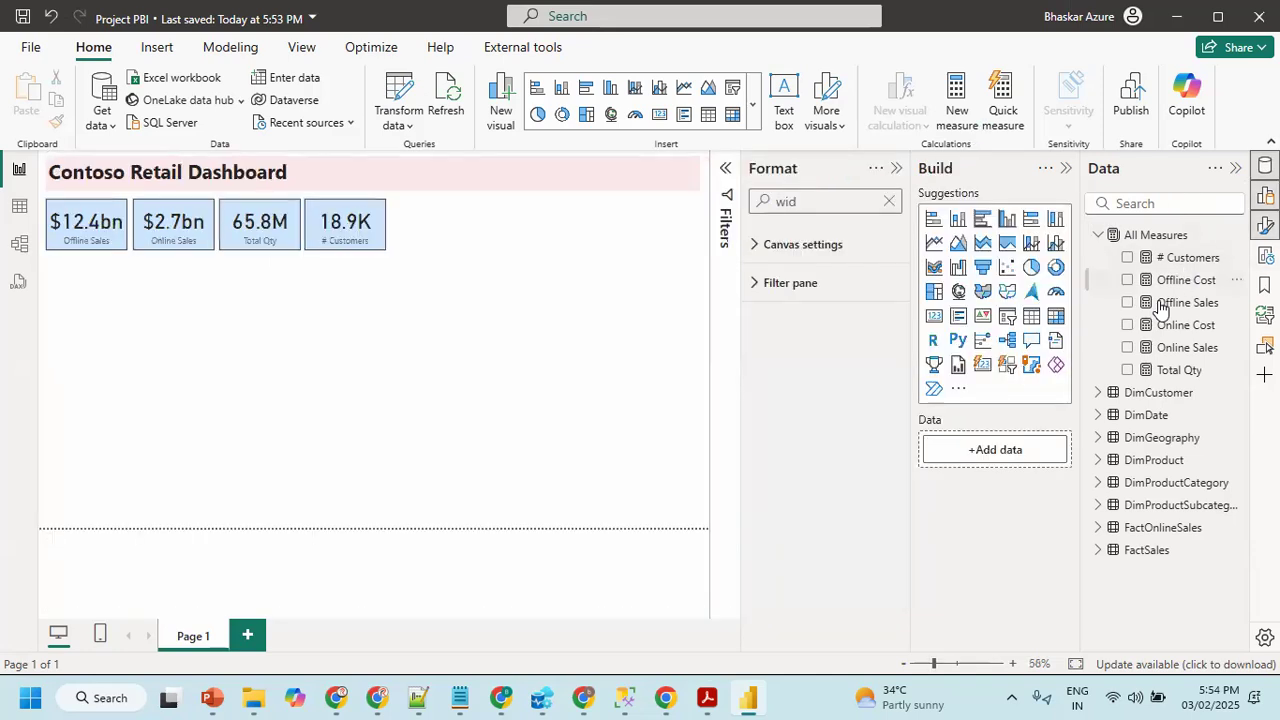
left_click(1007, 320)
left_click_drag(100, 322, 444, 221)
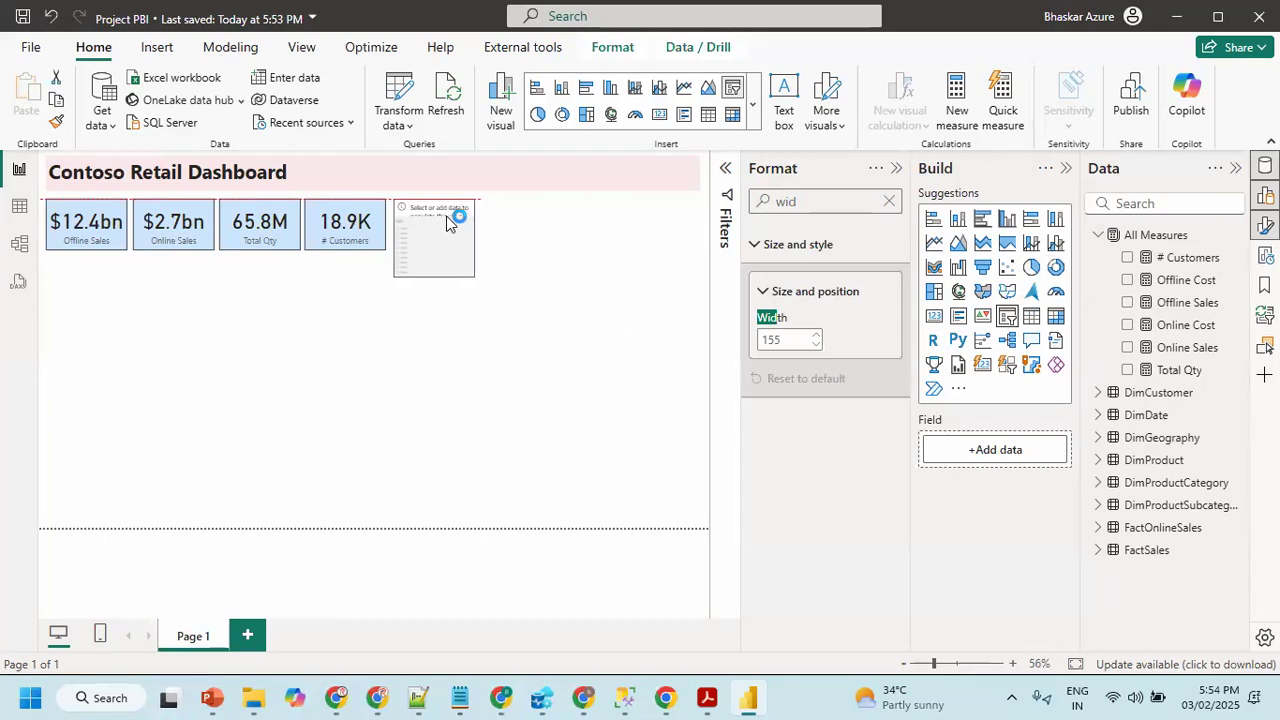
left_click_drag(432, 272, 435, 253)
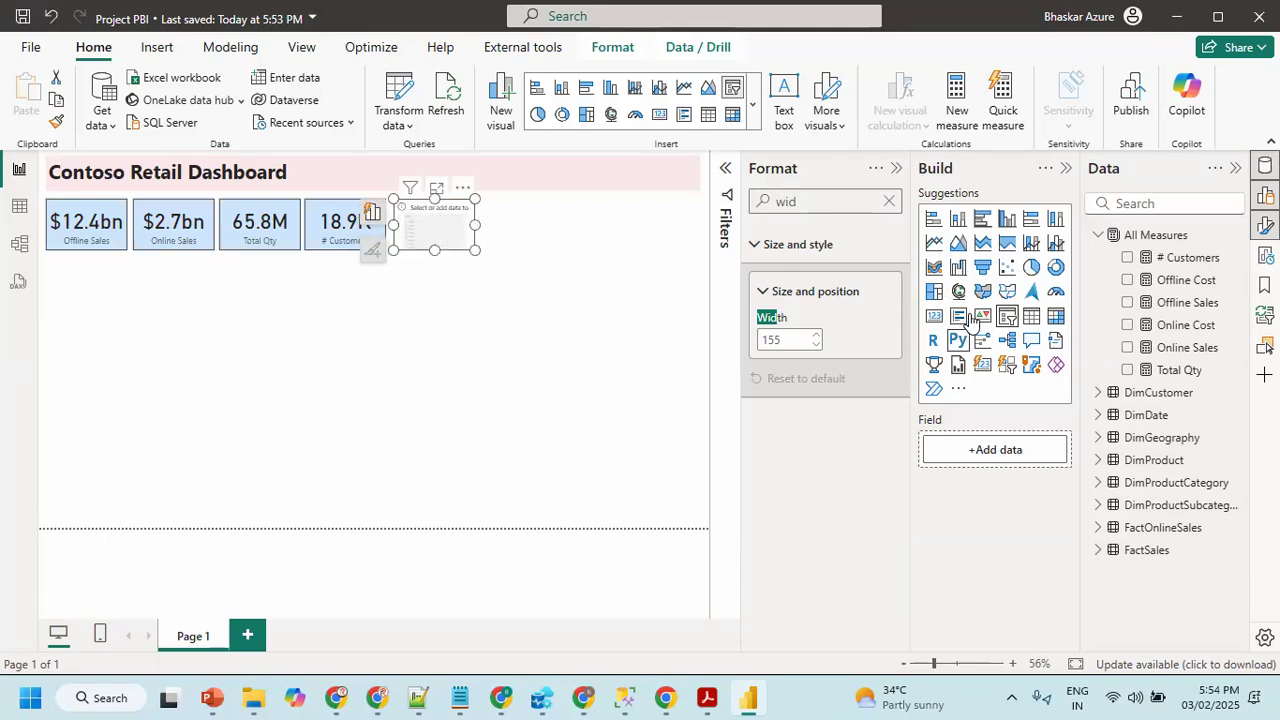
- Assign the Year field of the DimDate table to the new slicer
left_click(1098, 415)
left_click_drag(1167, 524, 1018, 450)
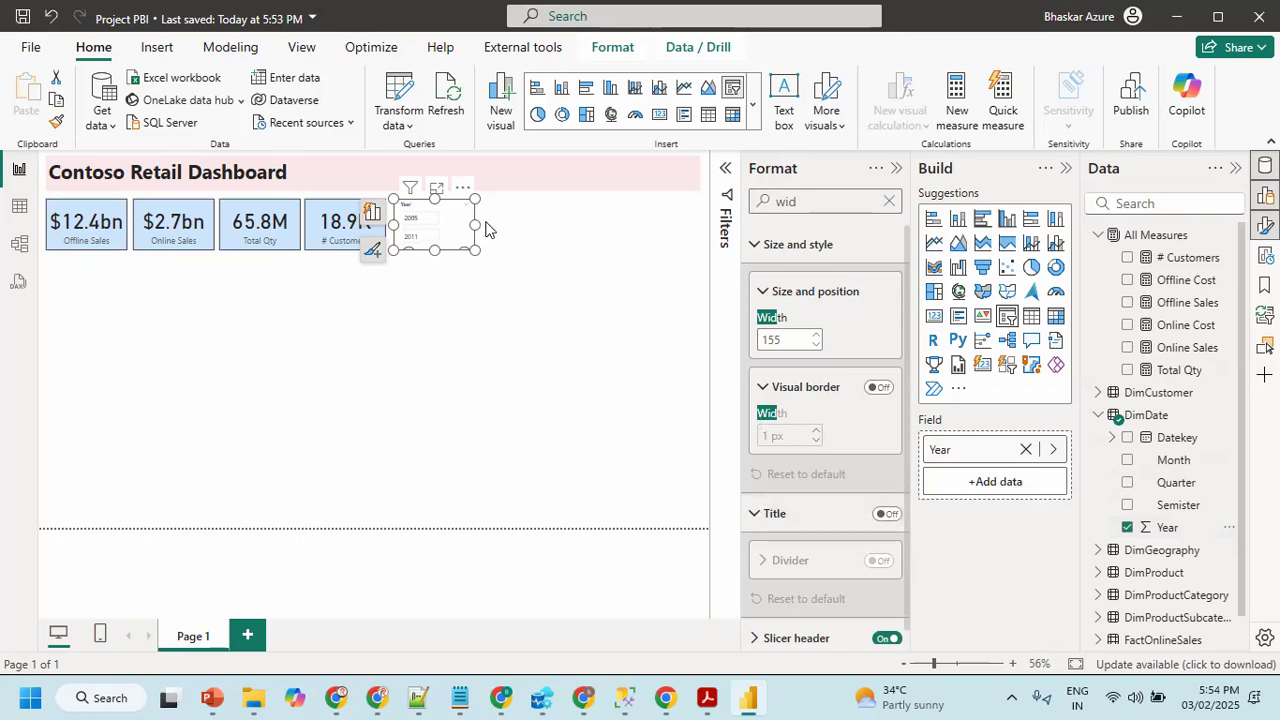
left_click(896, 168)
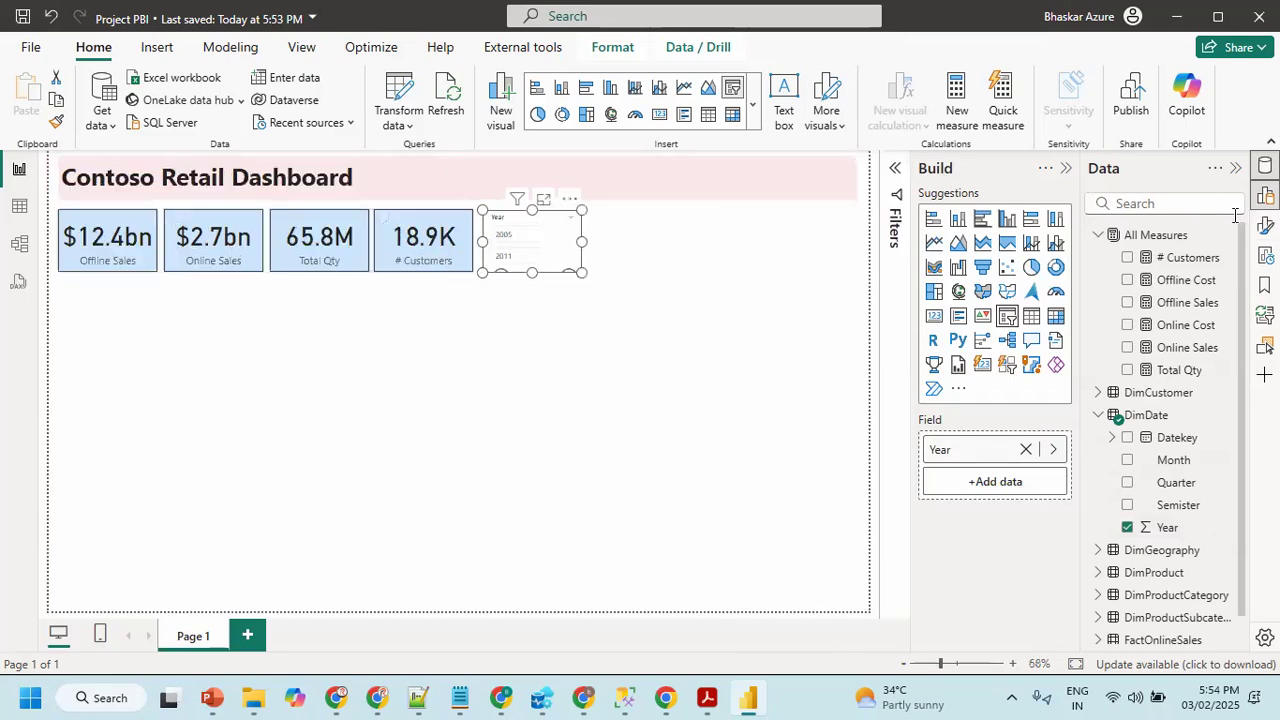
- Set the Year slicer's style to Dropdown and its values' font size to 14
left_click(1265, 225)
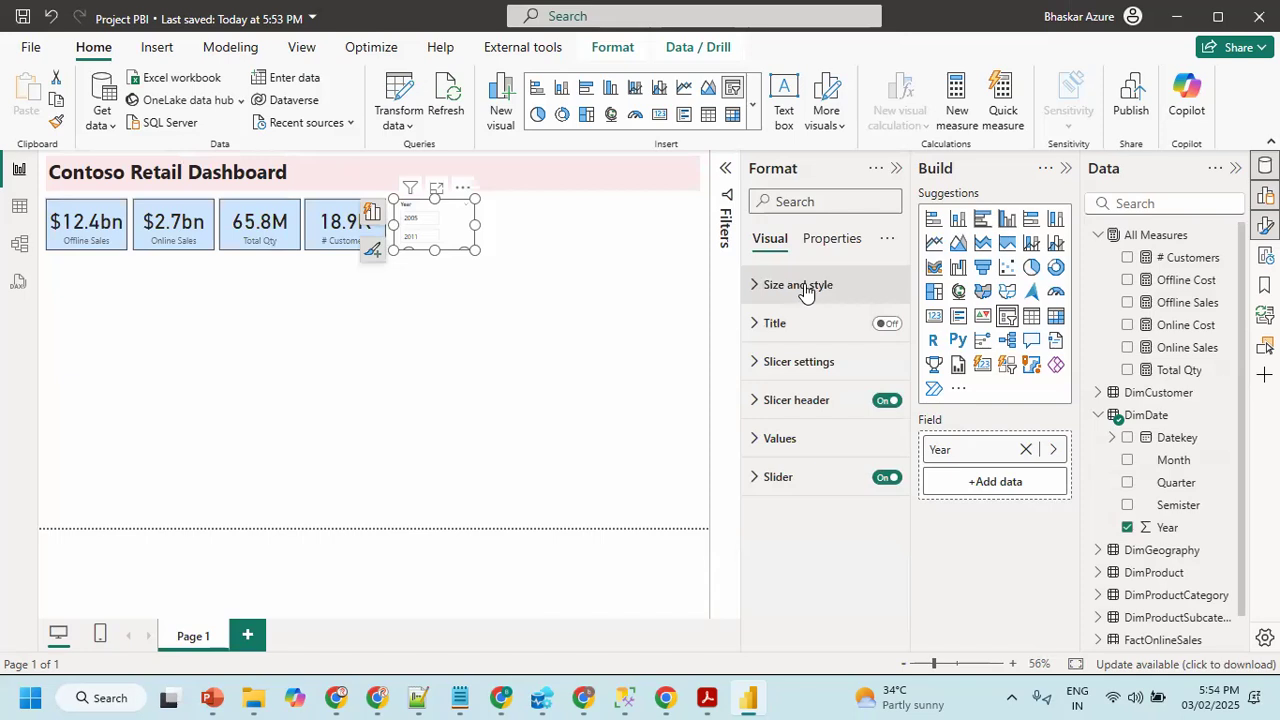
left_click(786, 290)
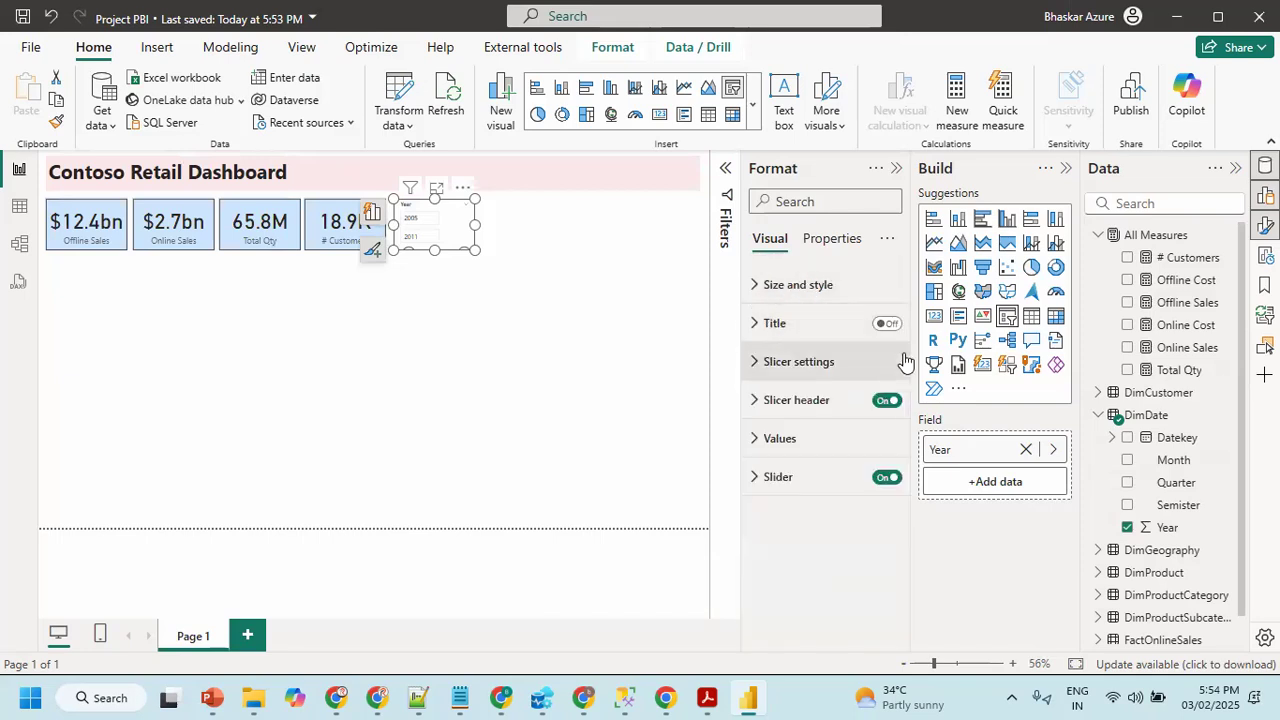
left_click(820, 362)
left_click(805, 462)
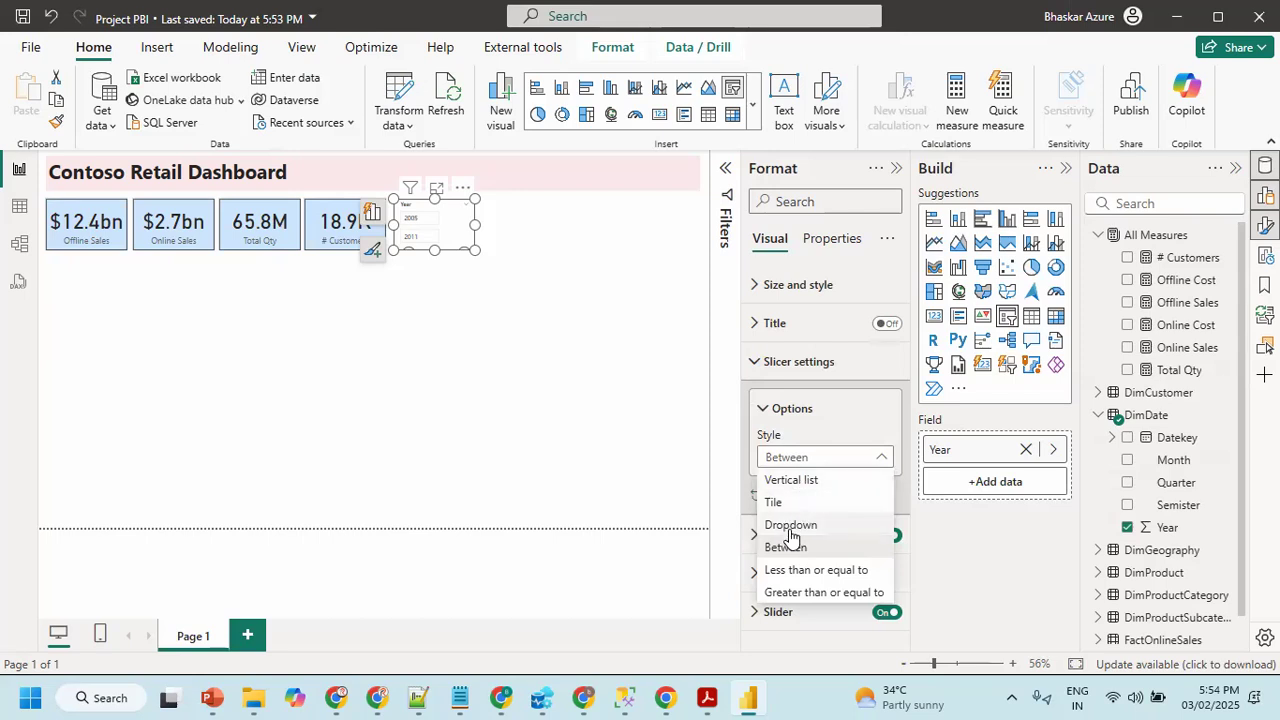
left_click(790, 527)
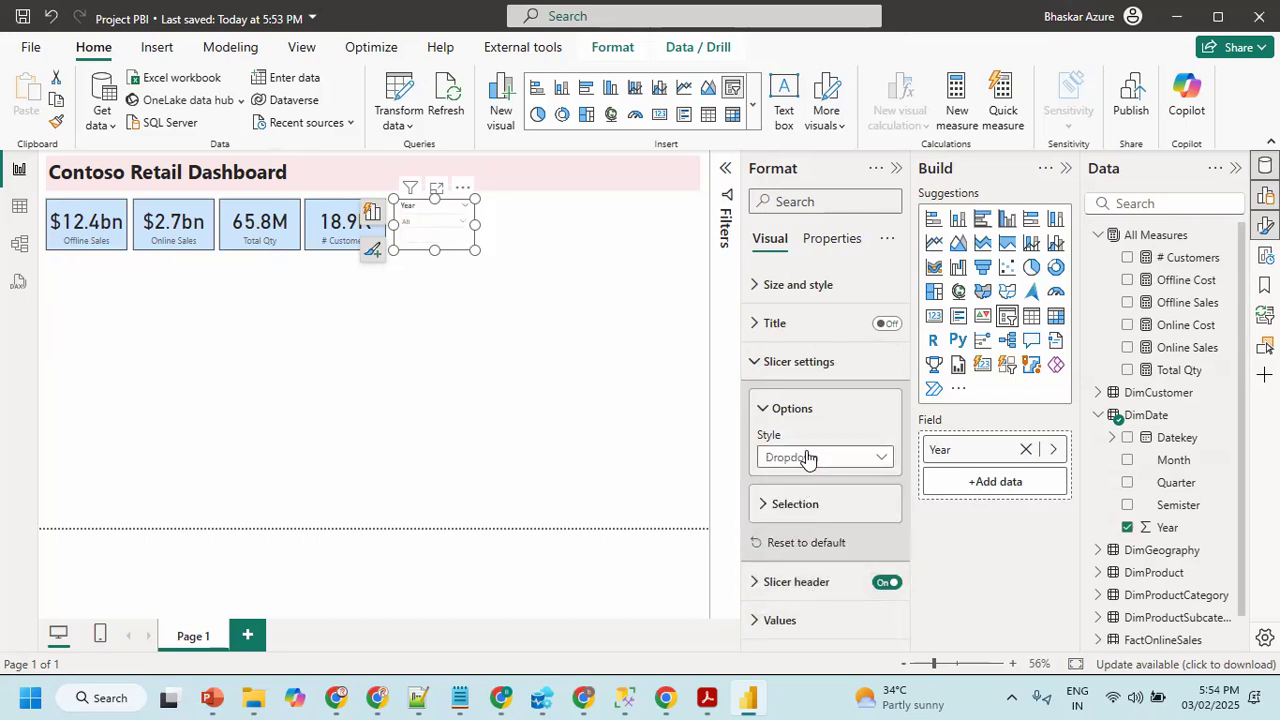
left_click(782, 620)
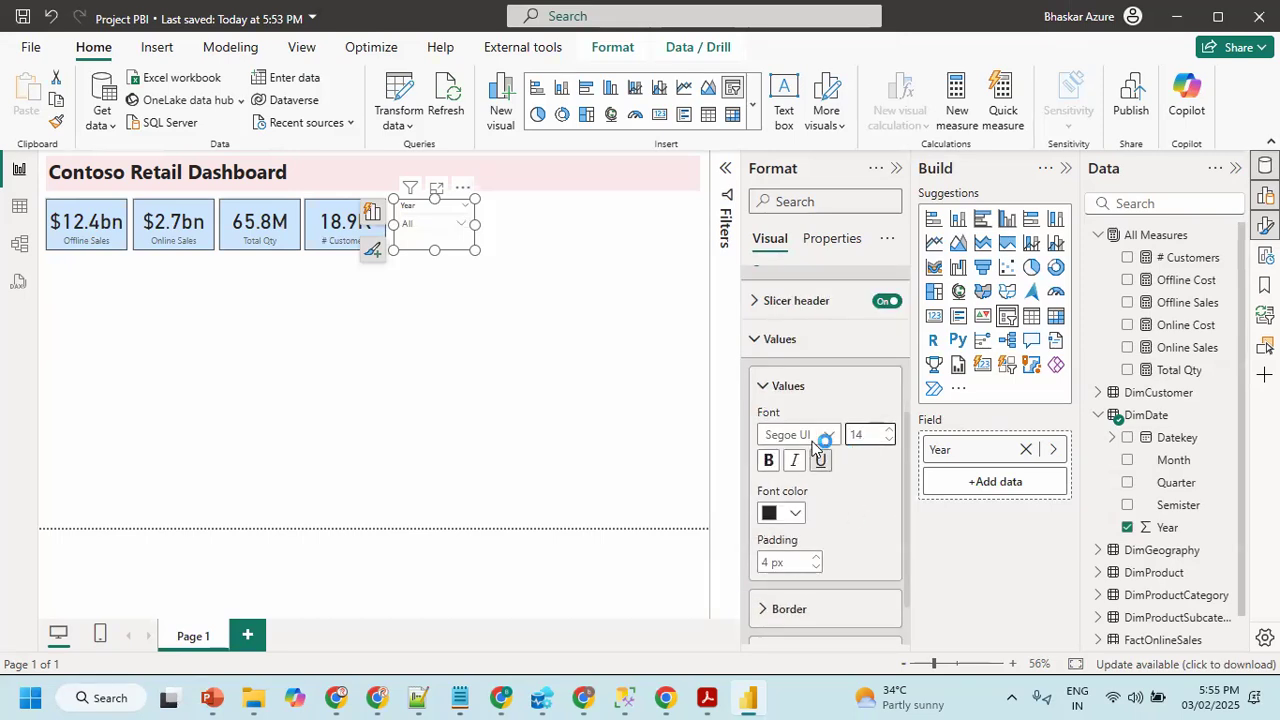
left_click(780, 390)
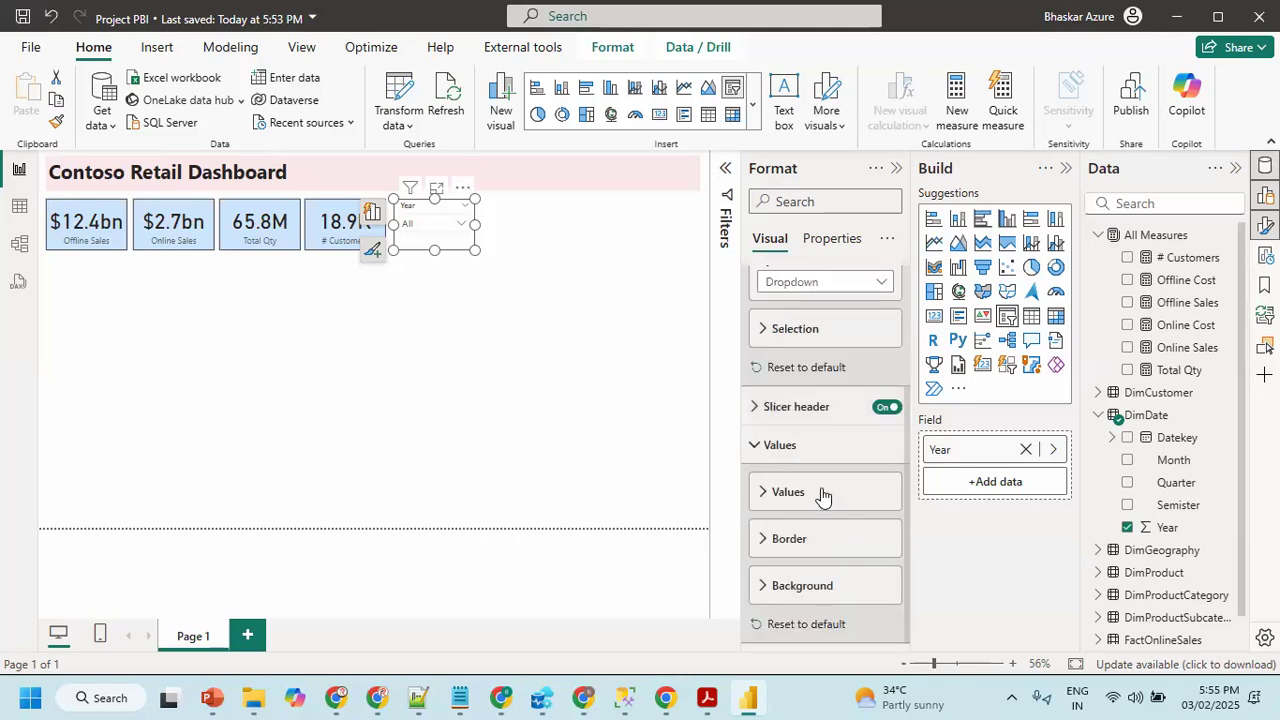
- Set the Year slicer's header text size to 16 and give the header a light blue background
left_click(796, 406)
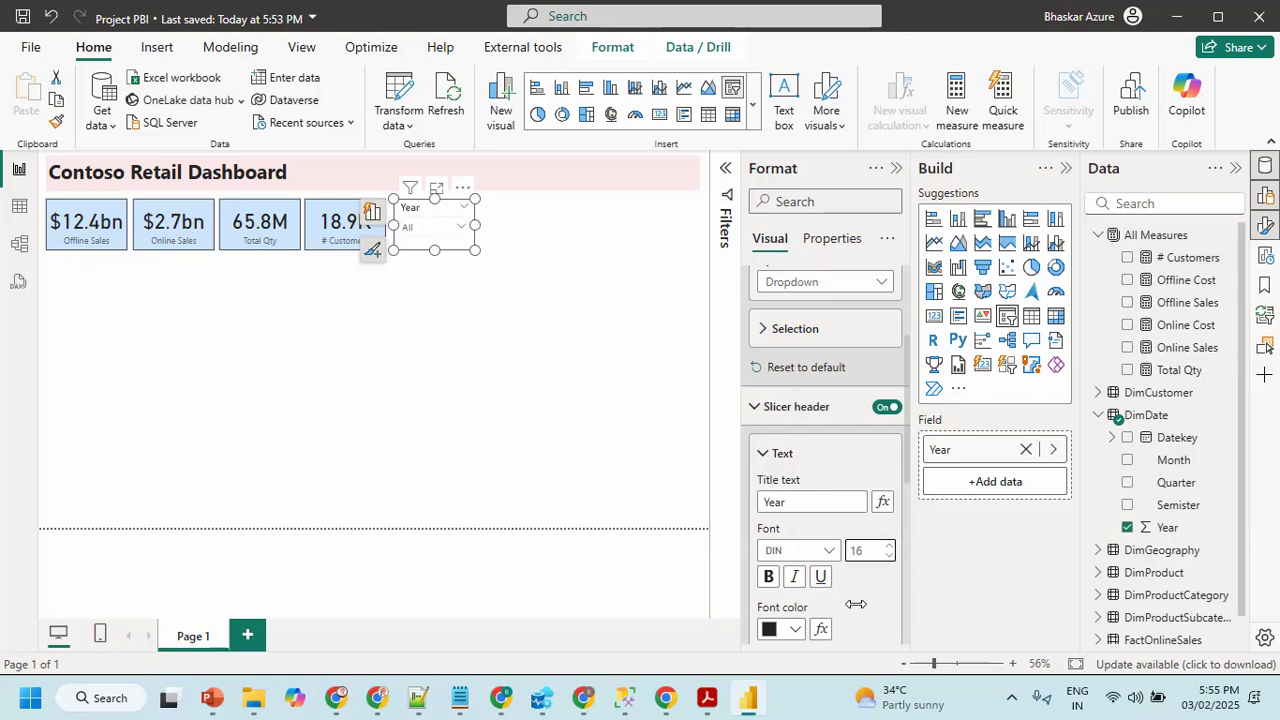
scroll(860, 540, "down", 3)
left_click(849, 537)
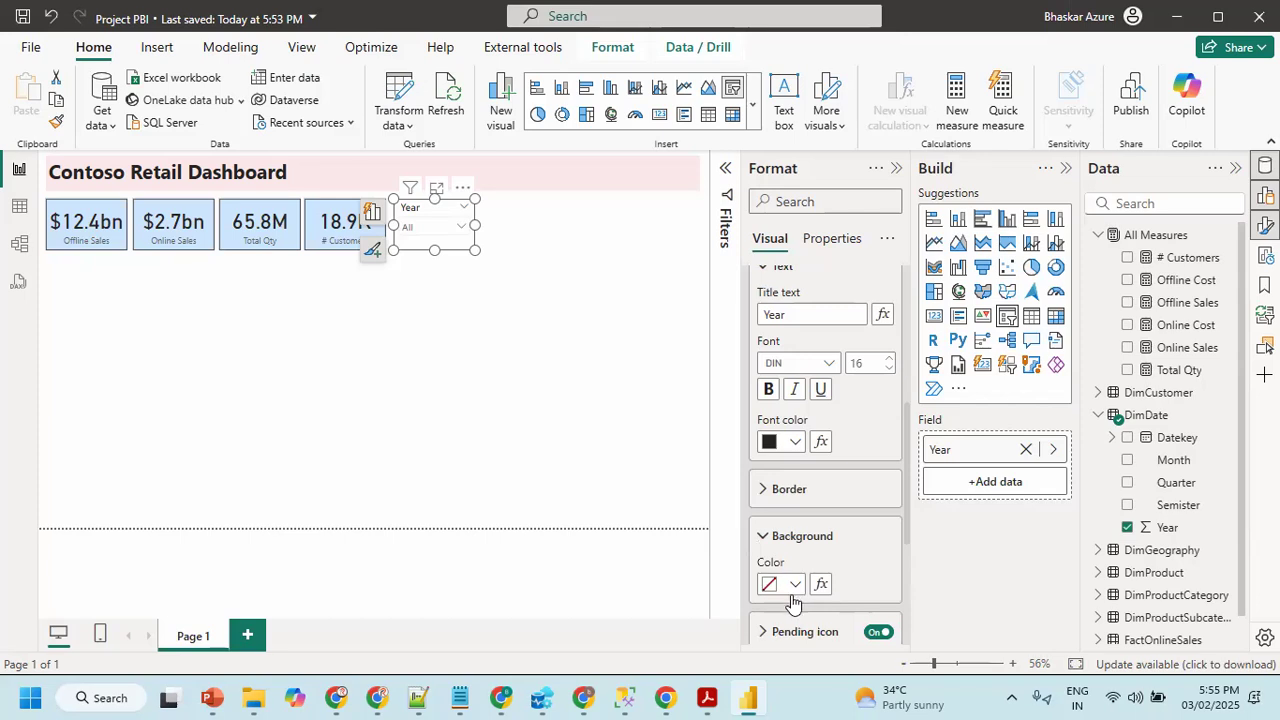
left_click(795, 586)
left_click(834, 332)
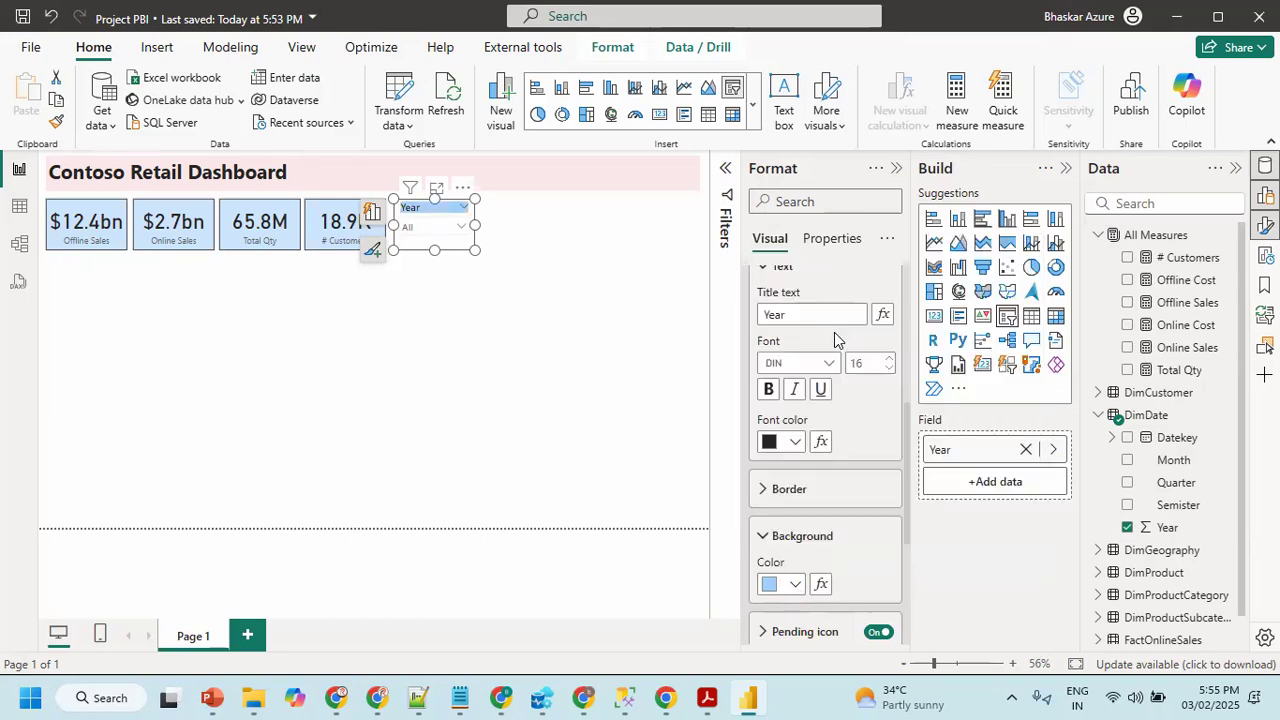
scroll(853, 560, "down", 3)
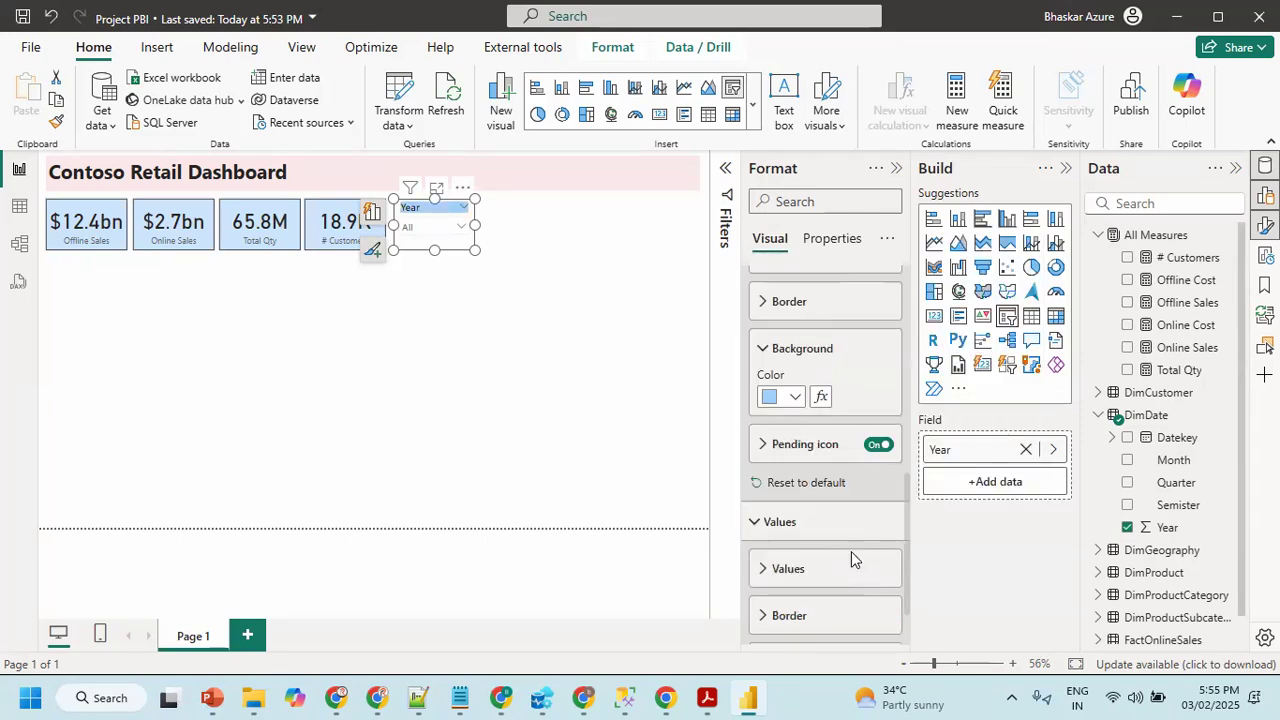
left_click(553, 244)
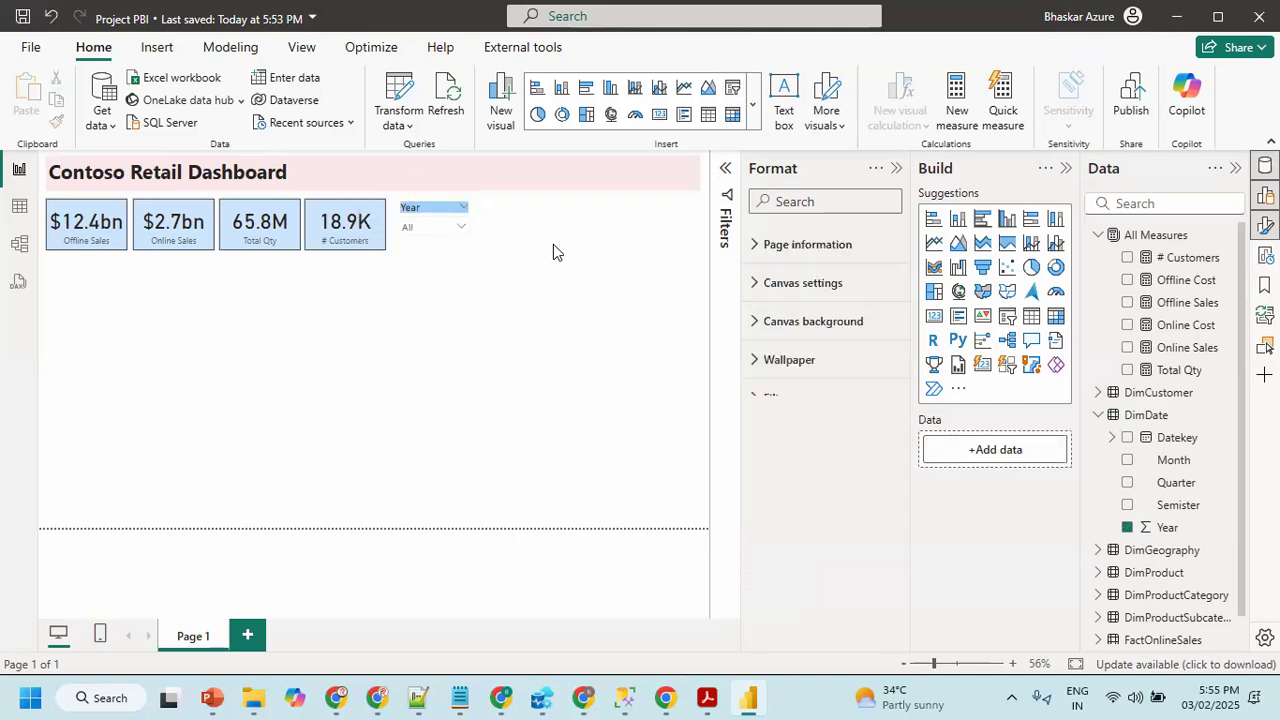
- Turn on the Year slicer's visual border and check its list of years
left_click(400, 217)
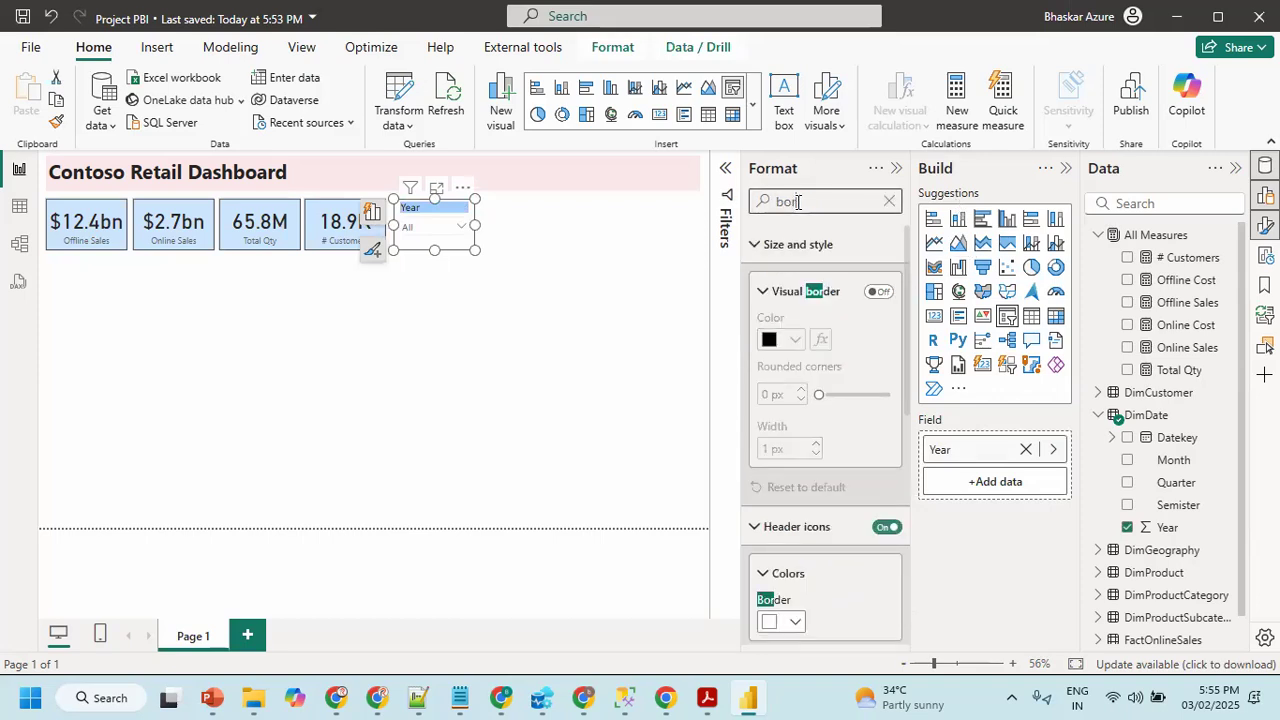
left_click(878, 295)
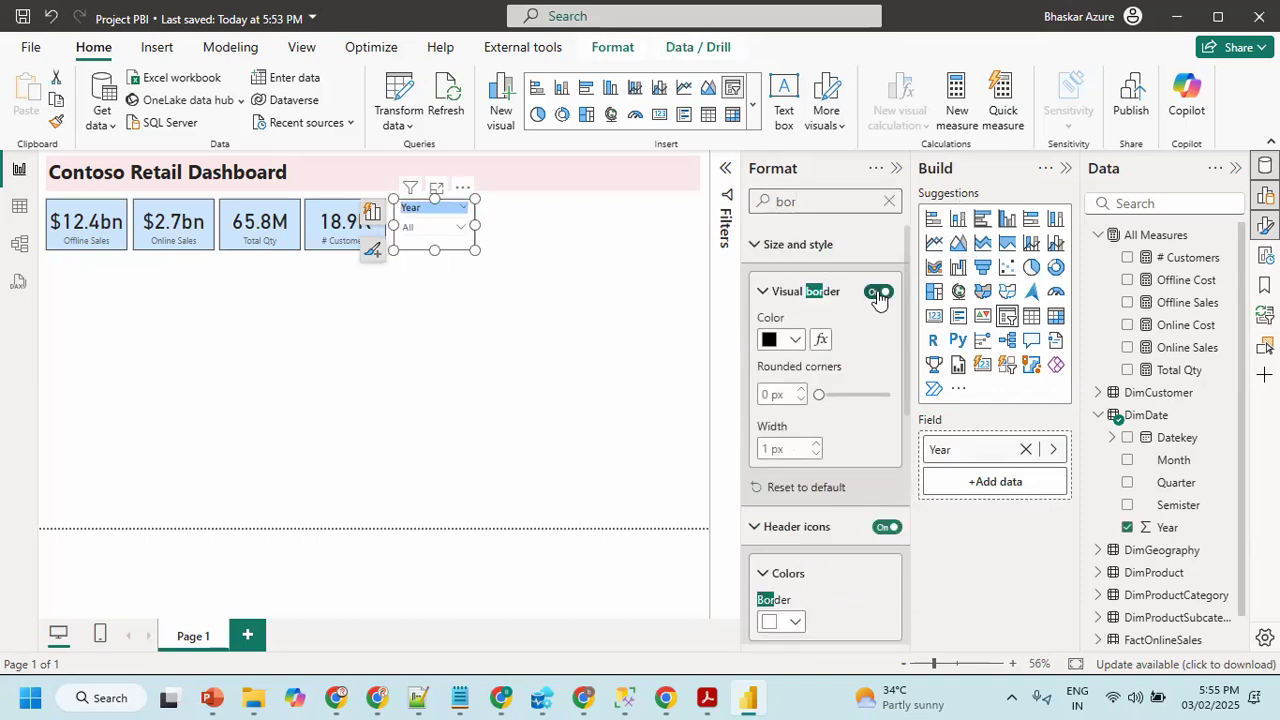
left_click(539, 300)
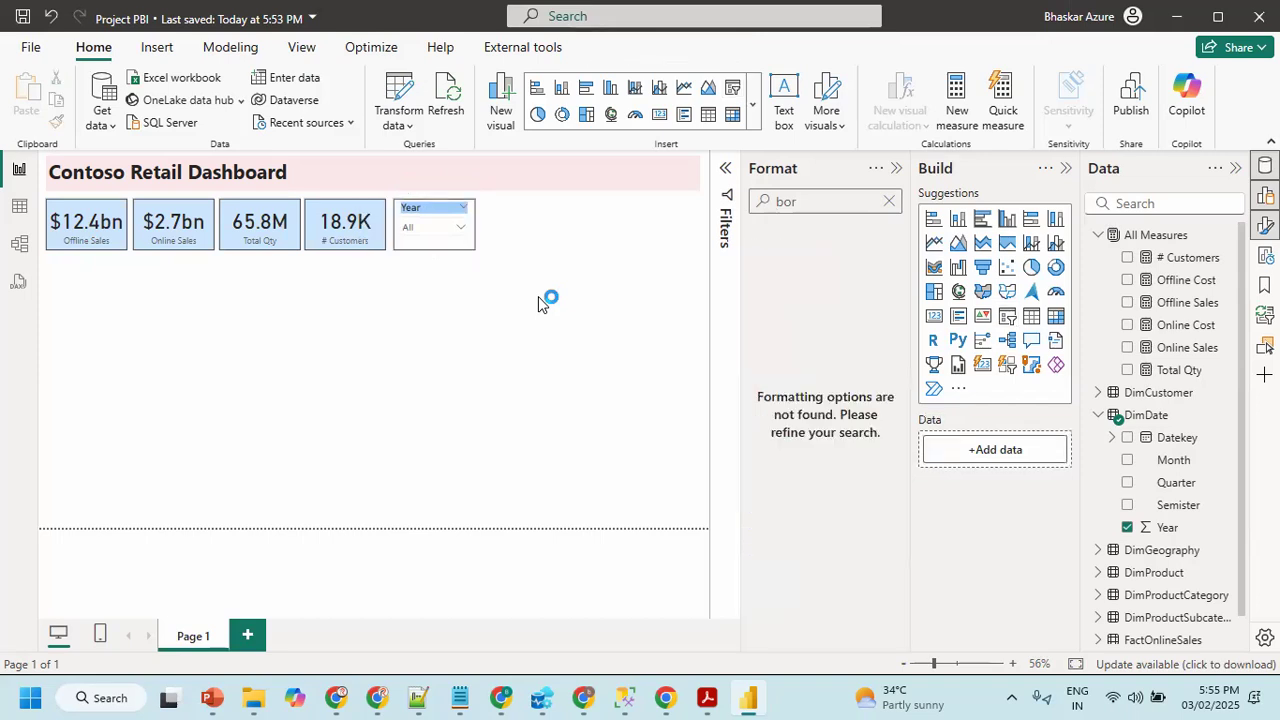
left_click(435, 234)
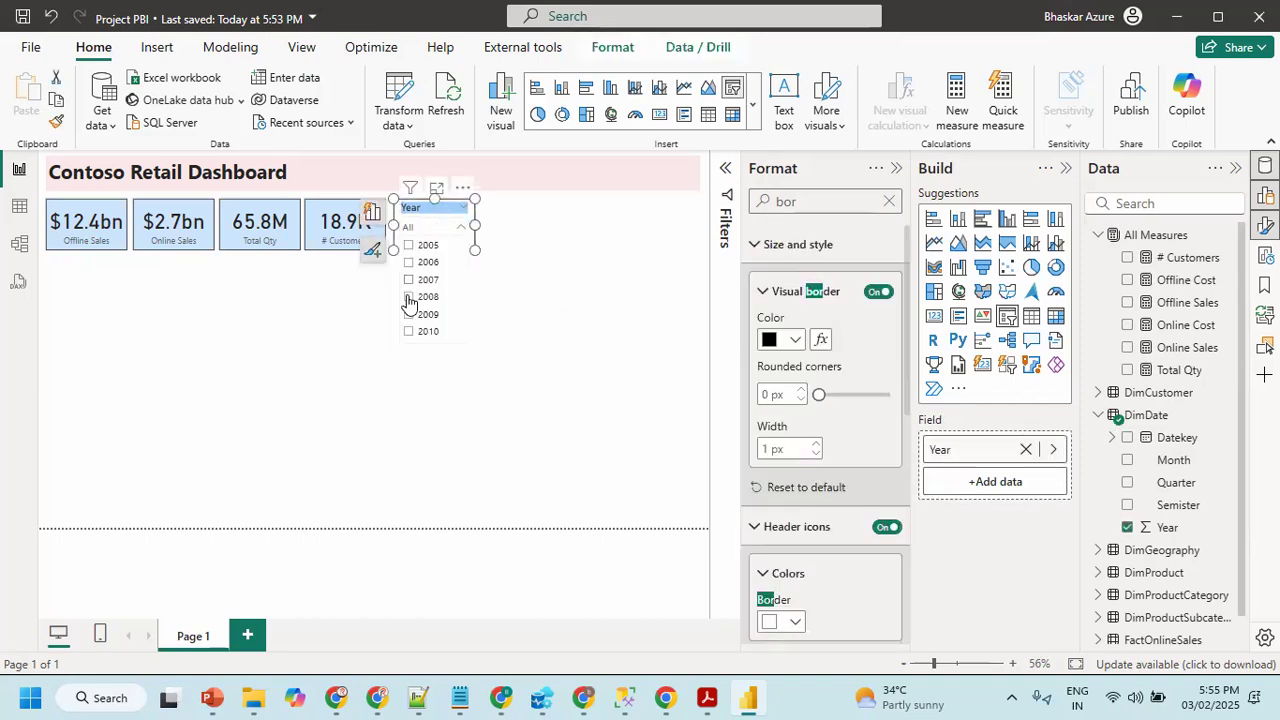
left_click(583, 279)
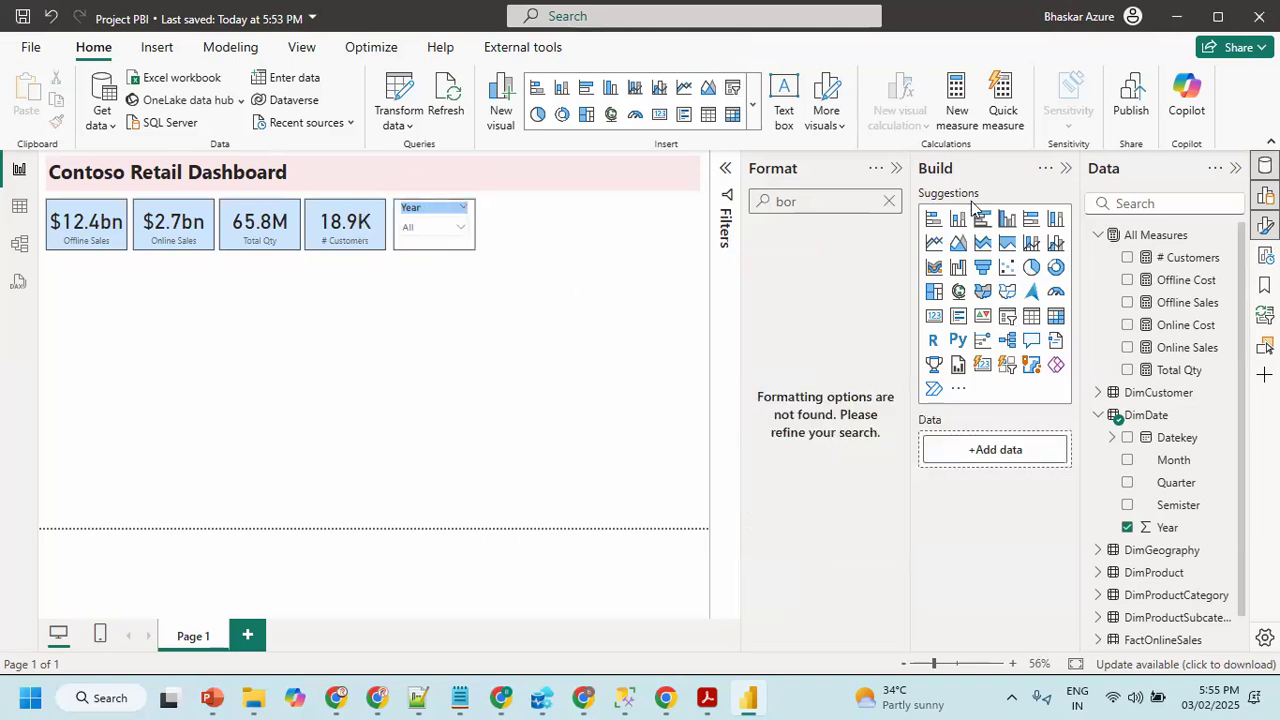
- Close the Format pane and move the Year slicer closer to the # Customers card
left_click(897, 172)
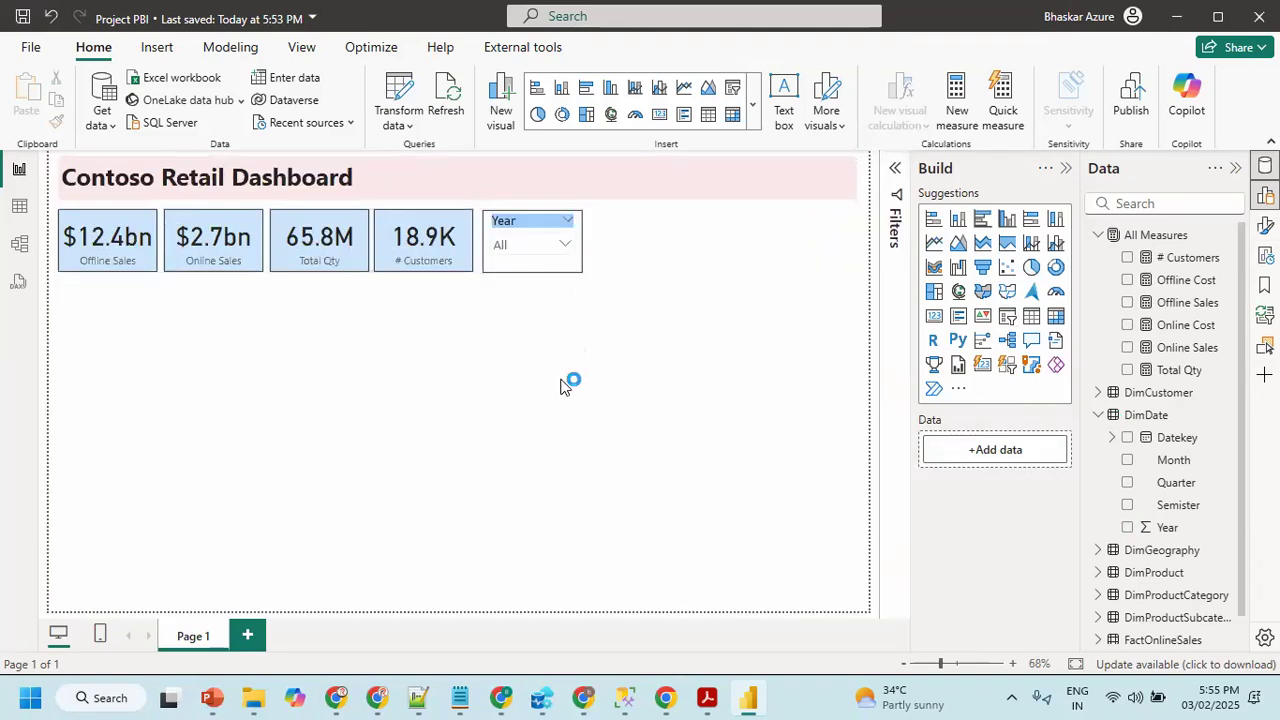
left_click(527, 232)
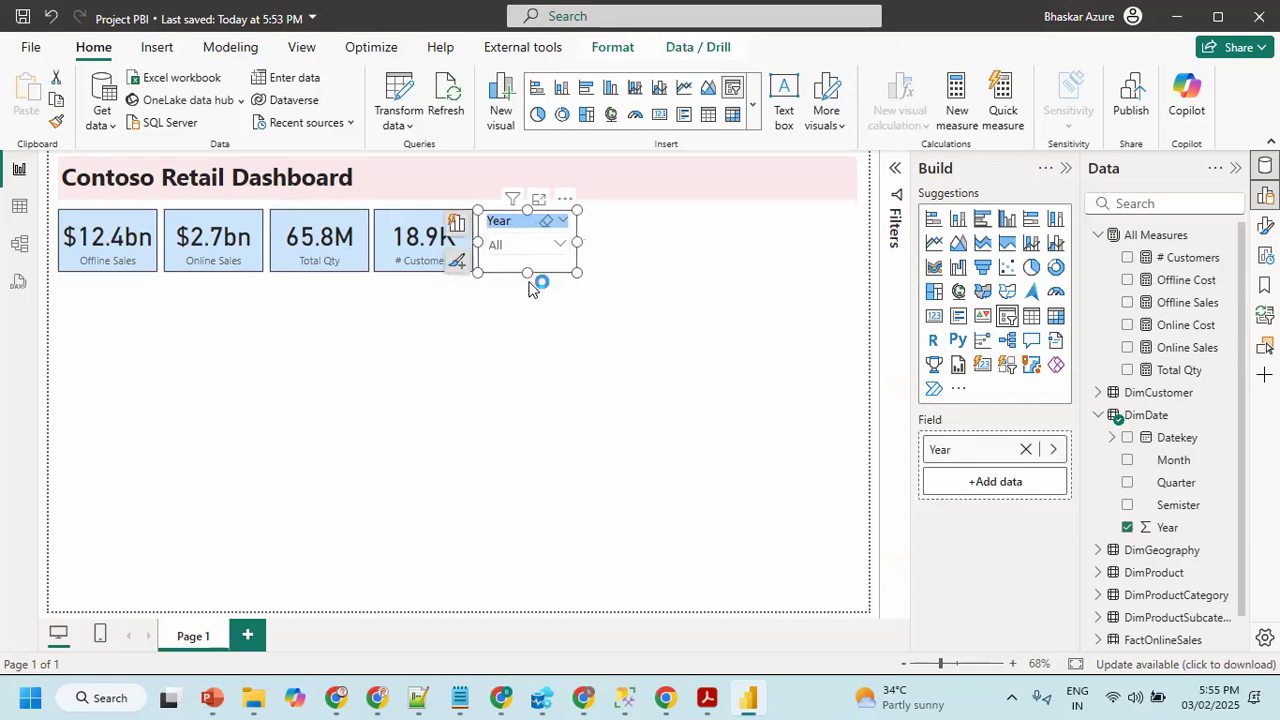
left_click(537, 330)
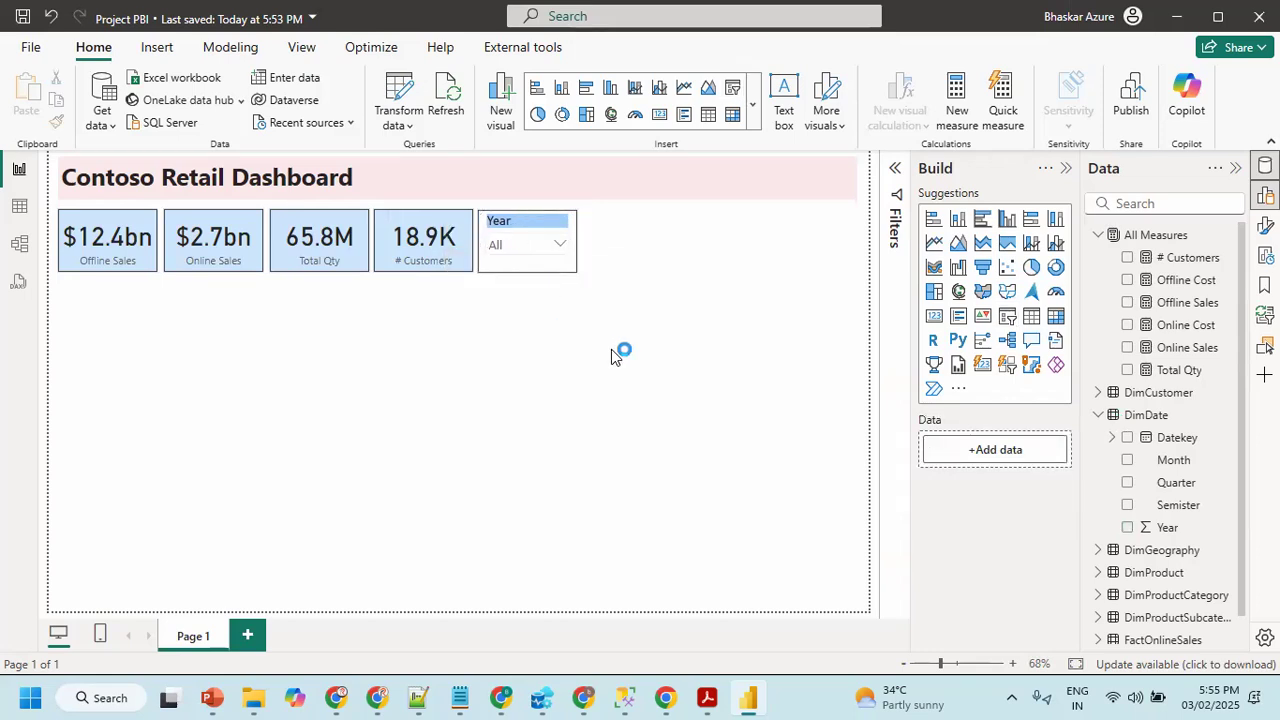
- Check the required slicers in the Project Design PDF and duplicate the Year slicer on the report page
key("alt+Tab")
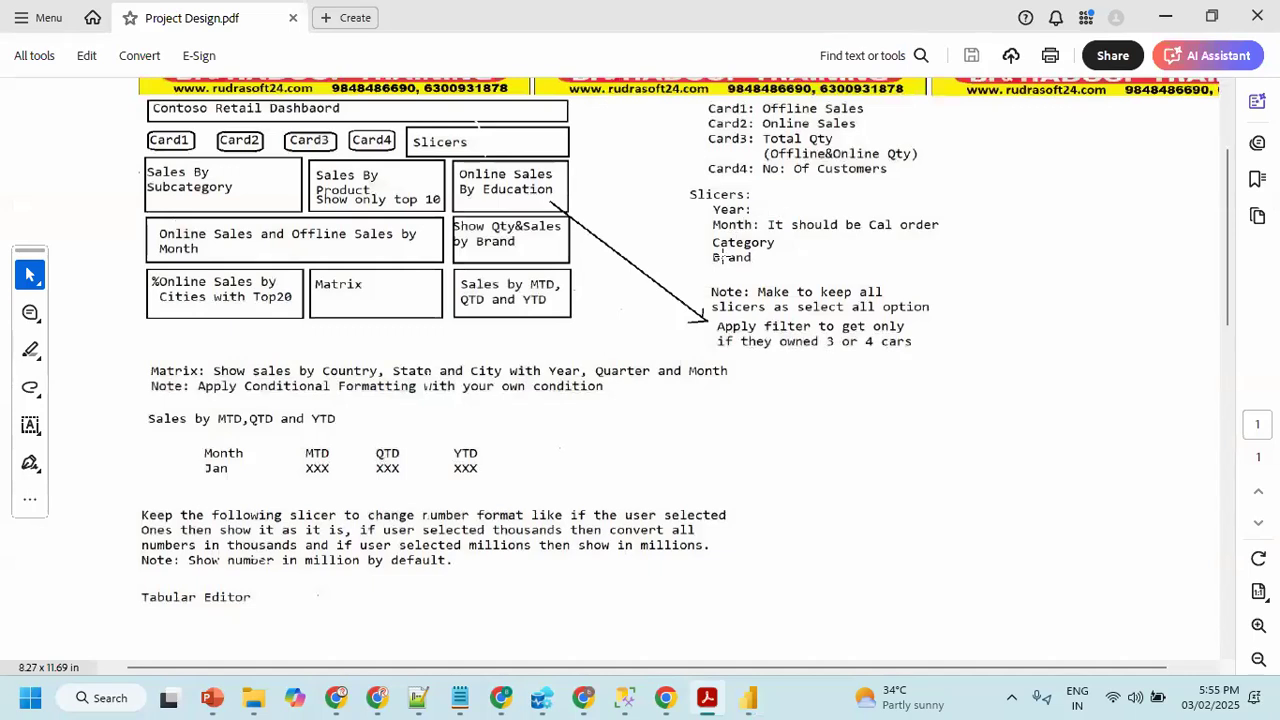
key("alt+Tab")
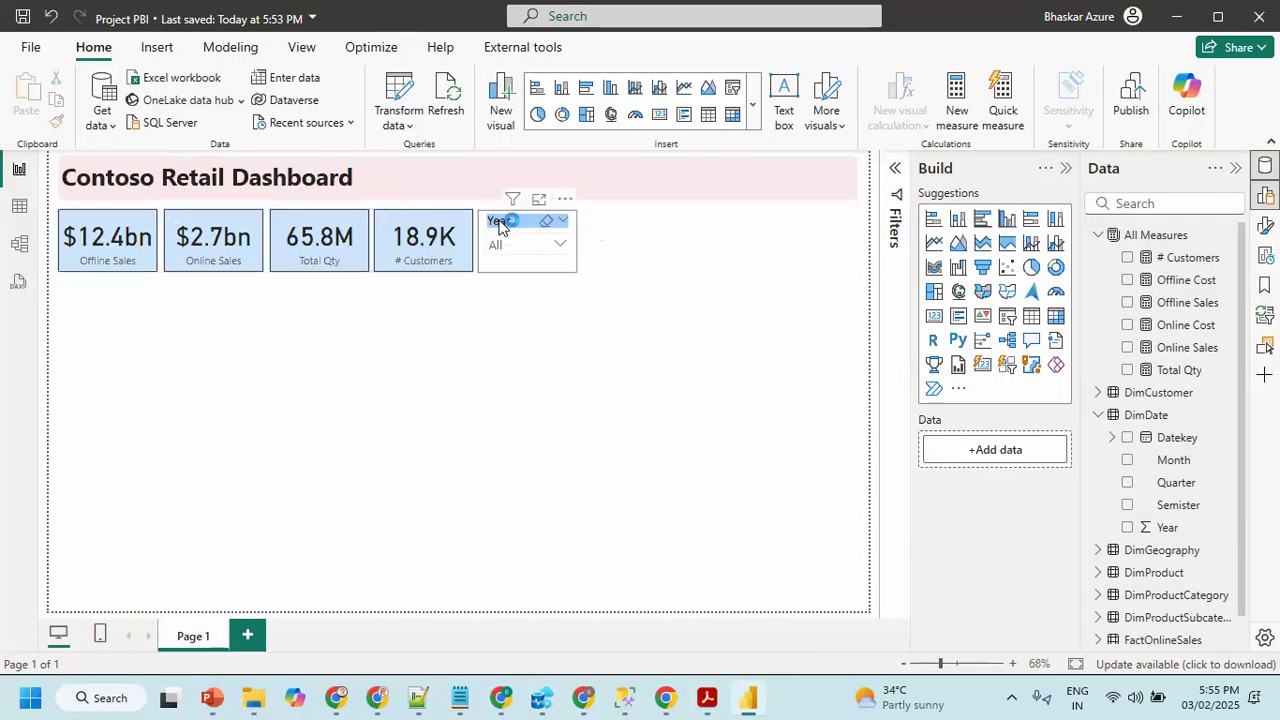
left_click(503, 228)
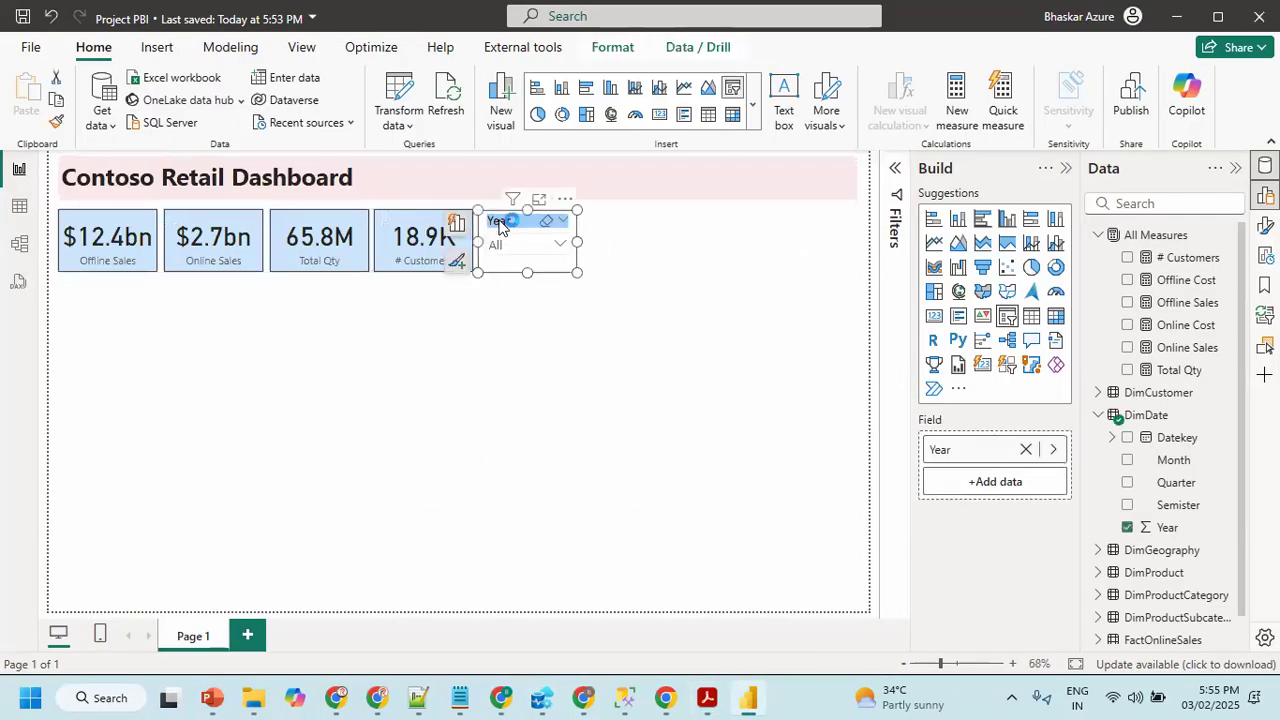
left_click(517, 379)
key("ctrl+v")
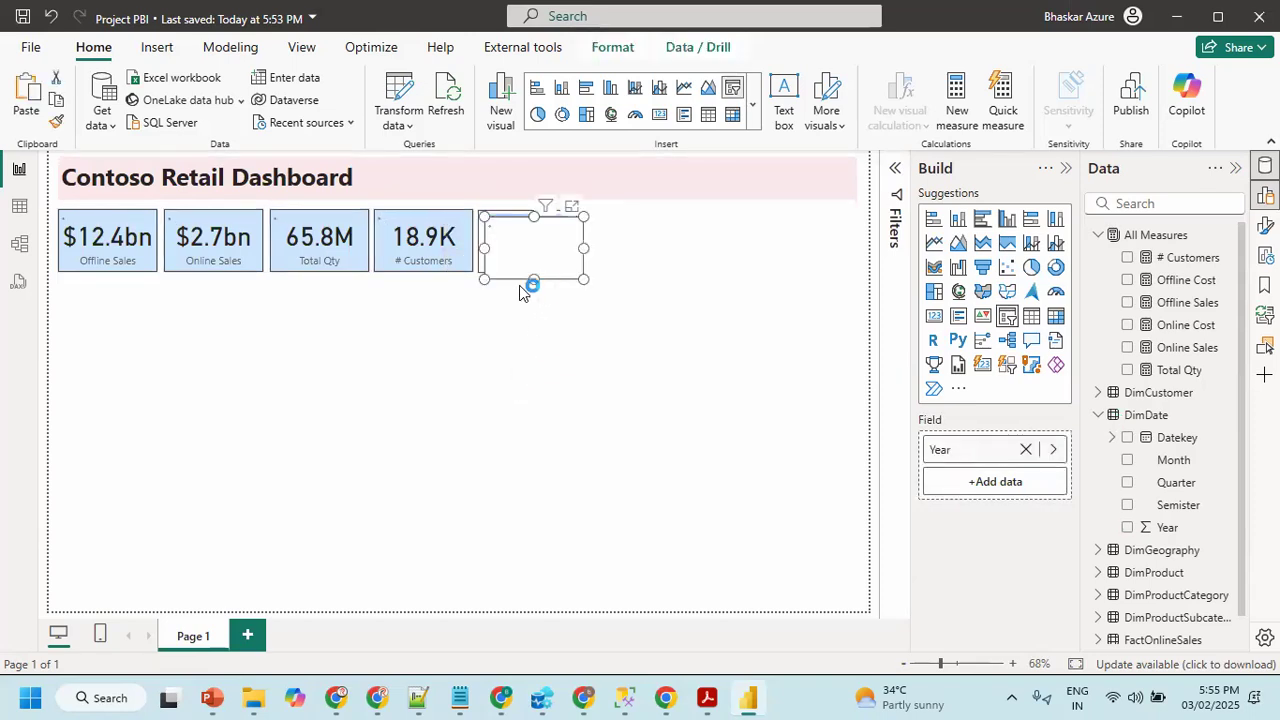
- Place the duplicated slicer beside the original Year slicer, aligned with the row and separated by a small gap
left_click_drag(503, 232, 602, 228)
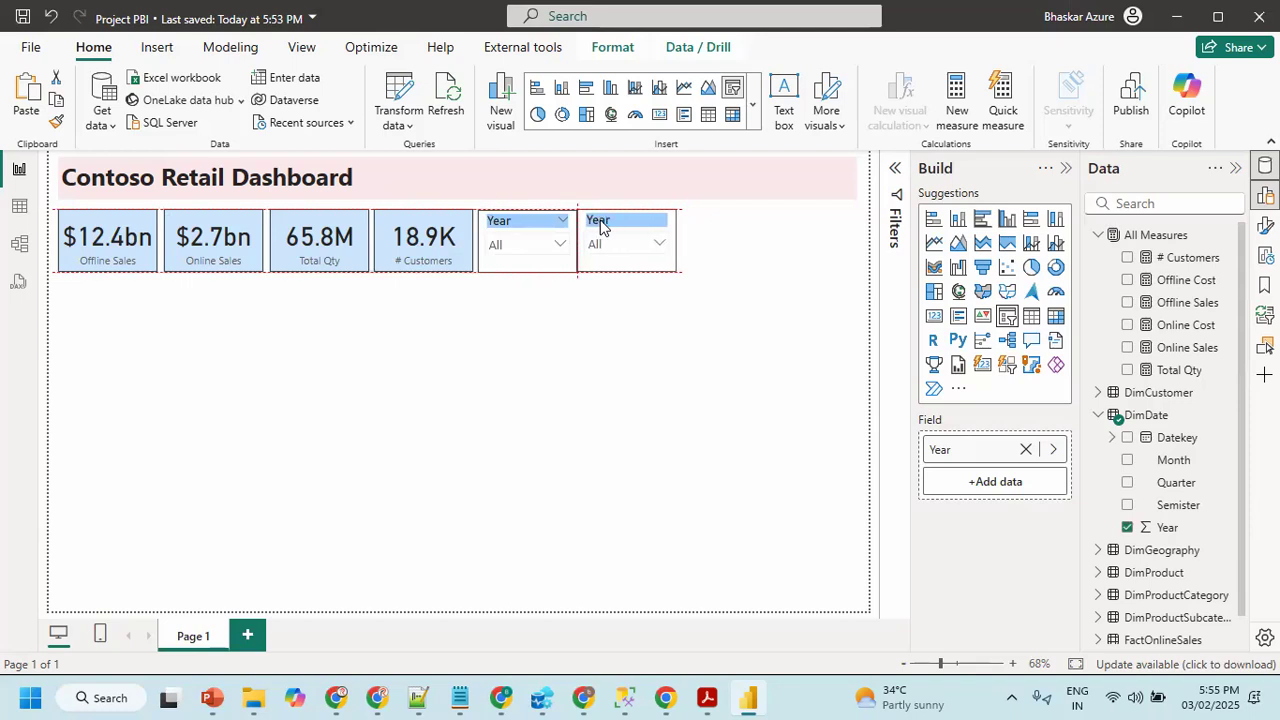
key("Right")
key("Right")
key("Right")
key("Right")
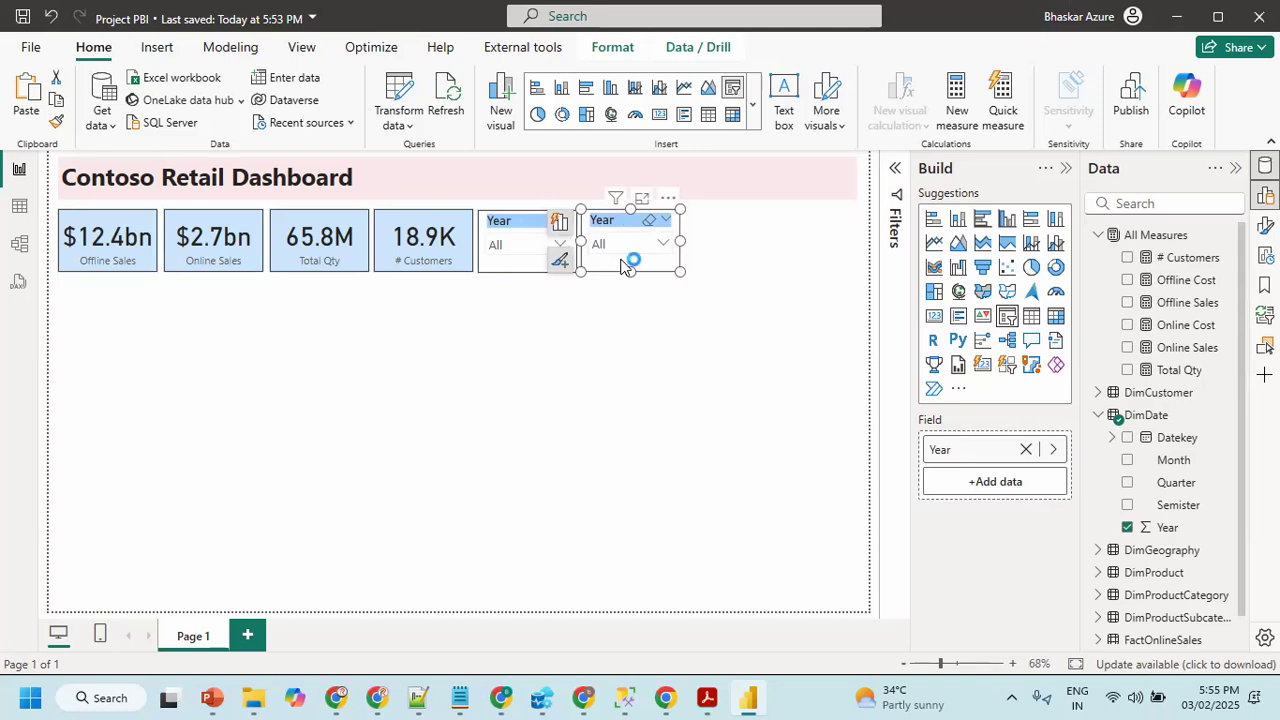
left_click(697, 308)
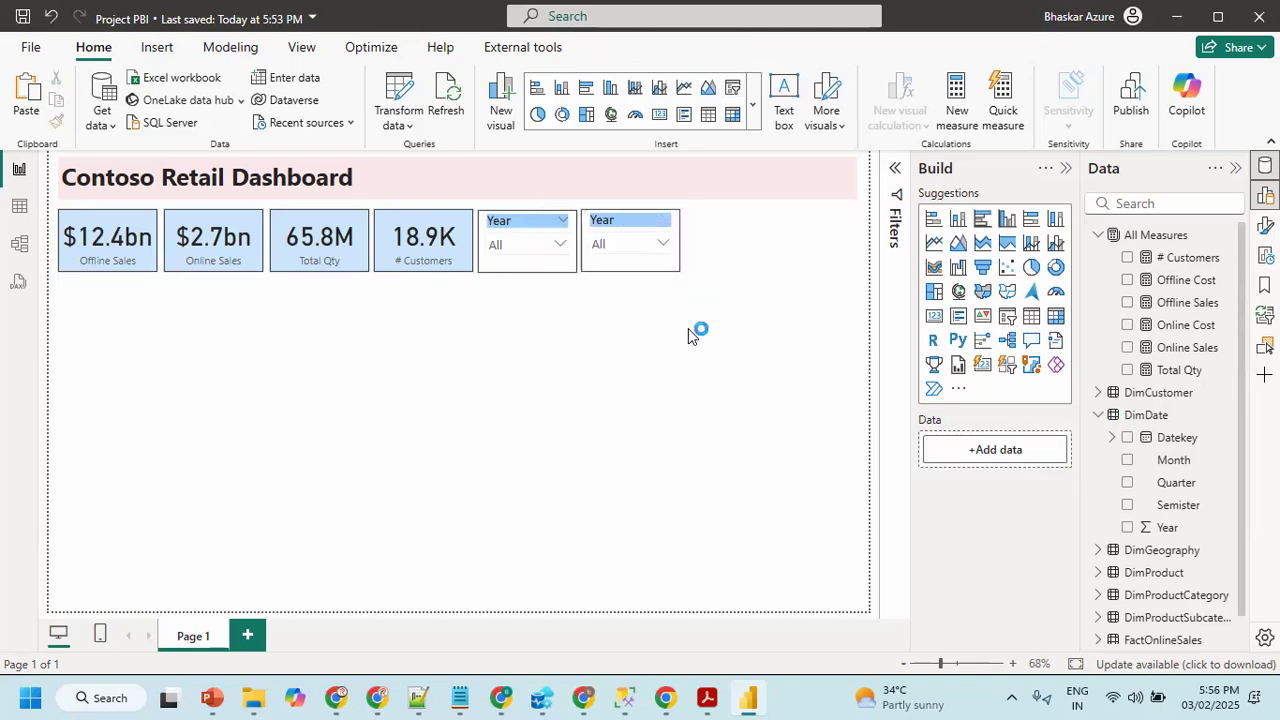
- Paste two more copies of the Year slicer and place them after the second slicer at the end of the row
key("ctrl+v")
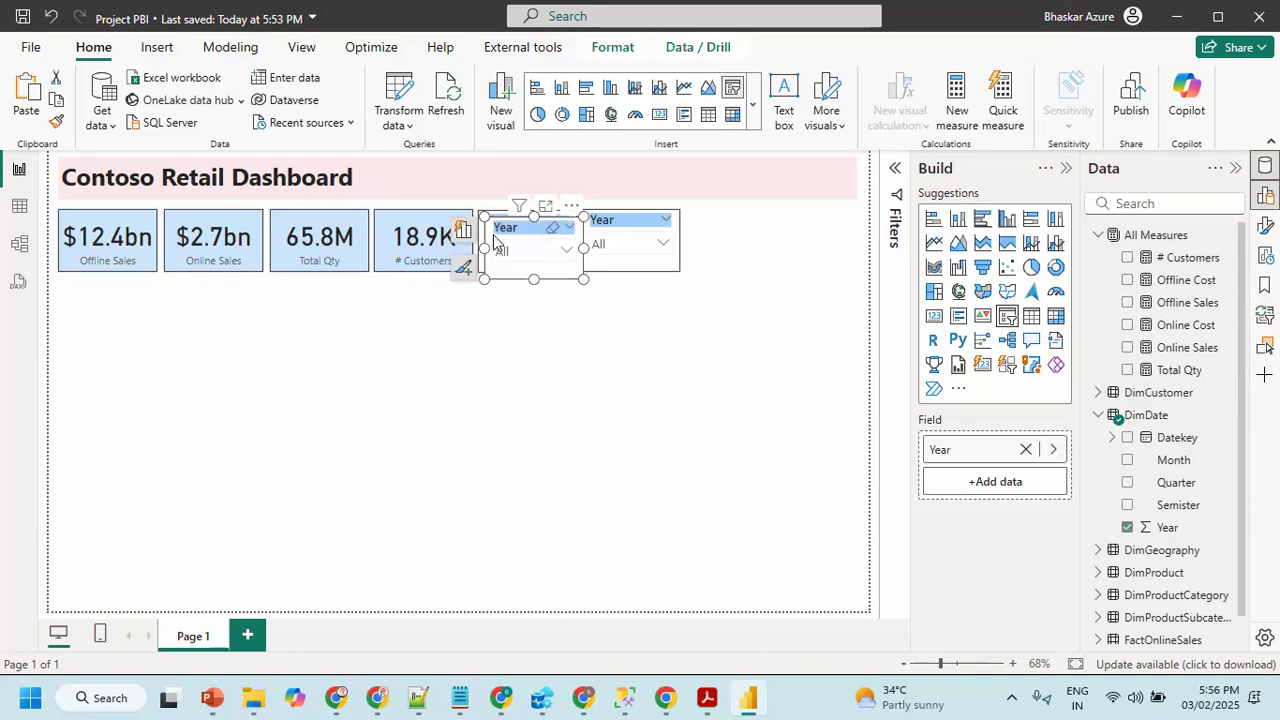
left_click_drag(497, 230, 701, 222)
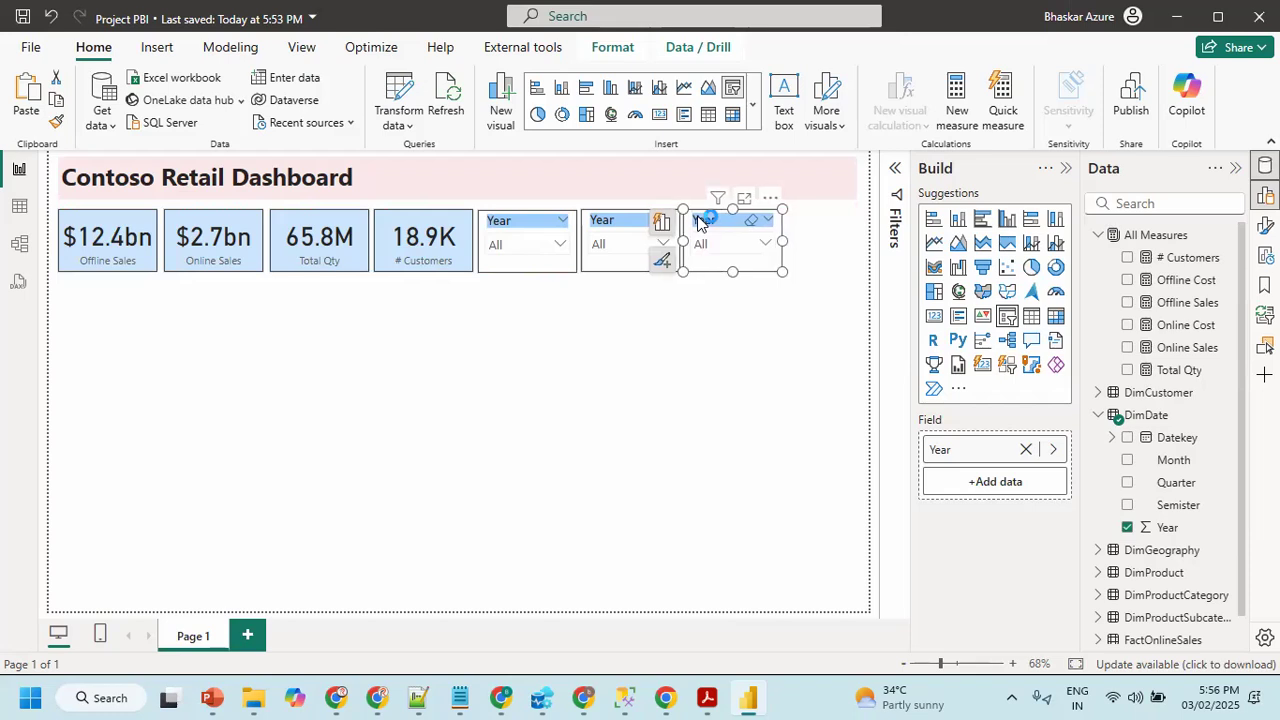
left_click(713, 324)
left_click_drag(512, 226, 825, 228)
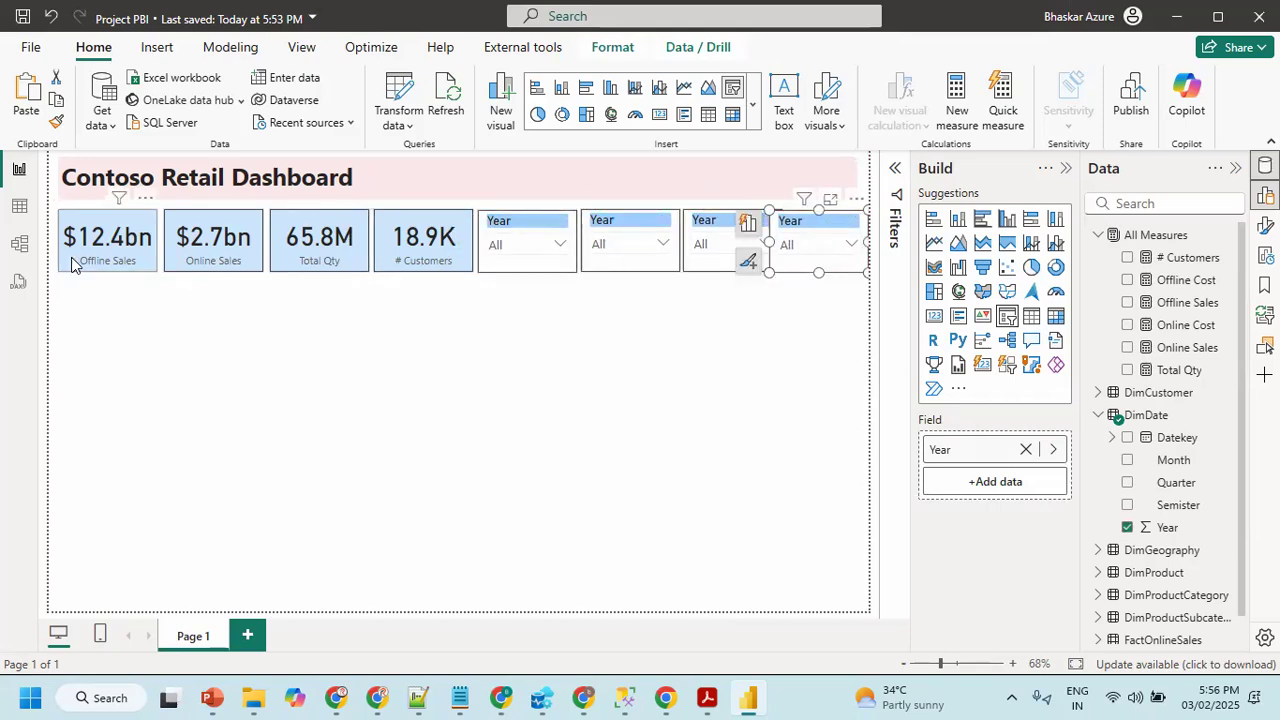
- Set the Offline Sales card's callout value font size to 30
left_click(85, 228)
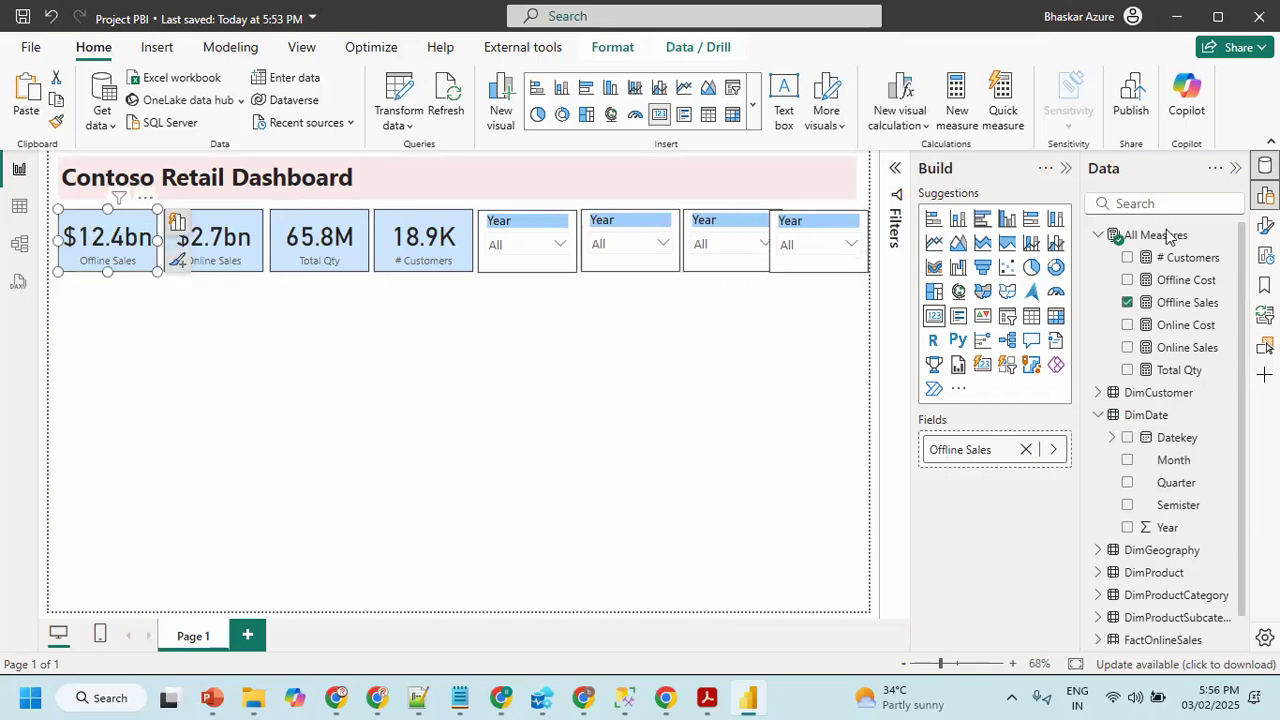
left_click(1264, 225)
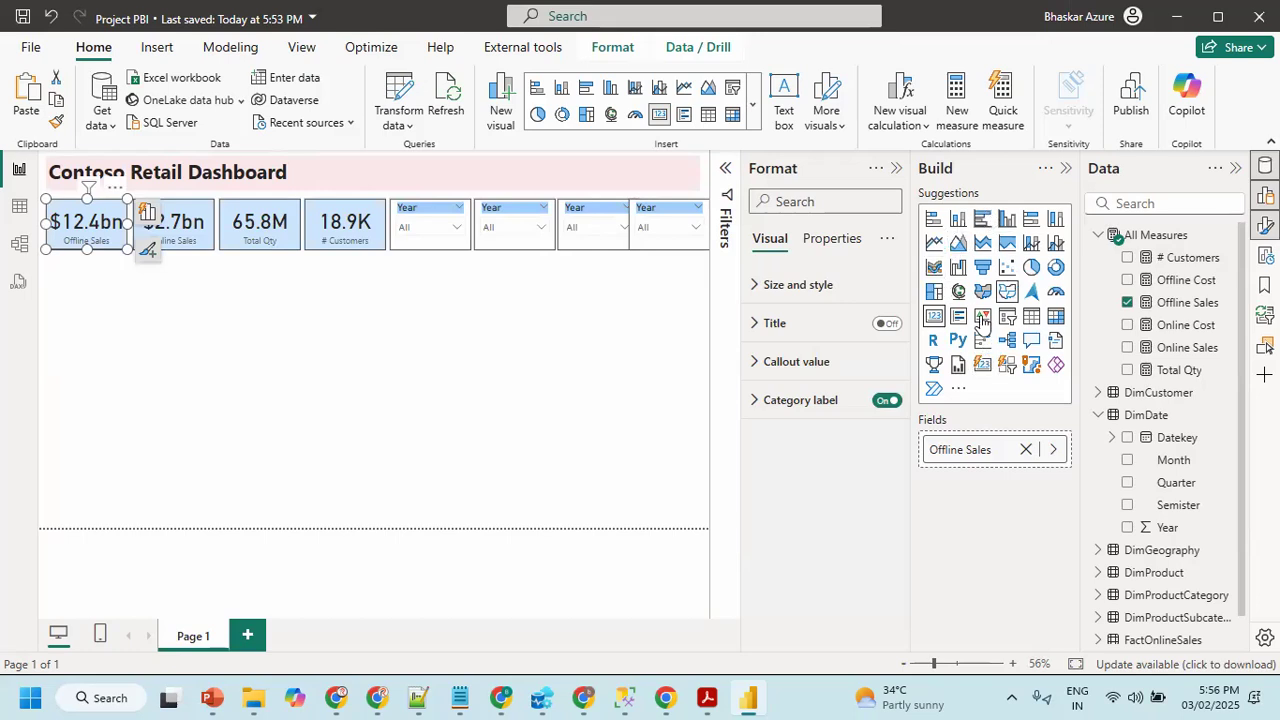
left_click(858, 240)
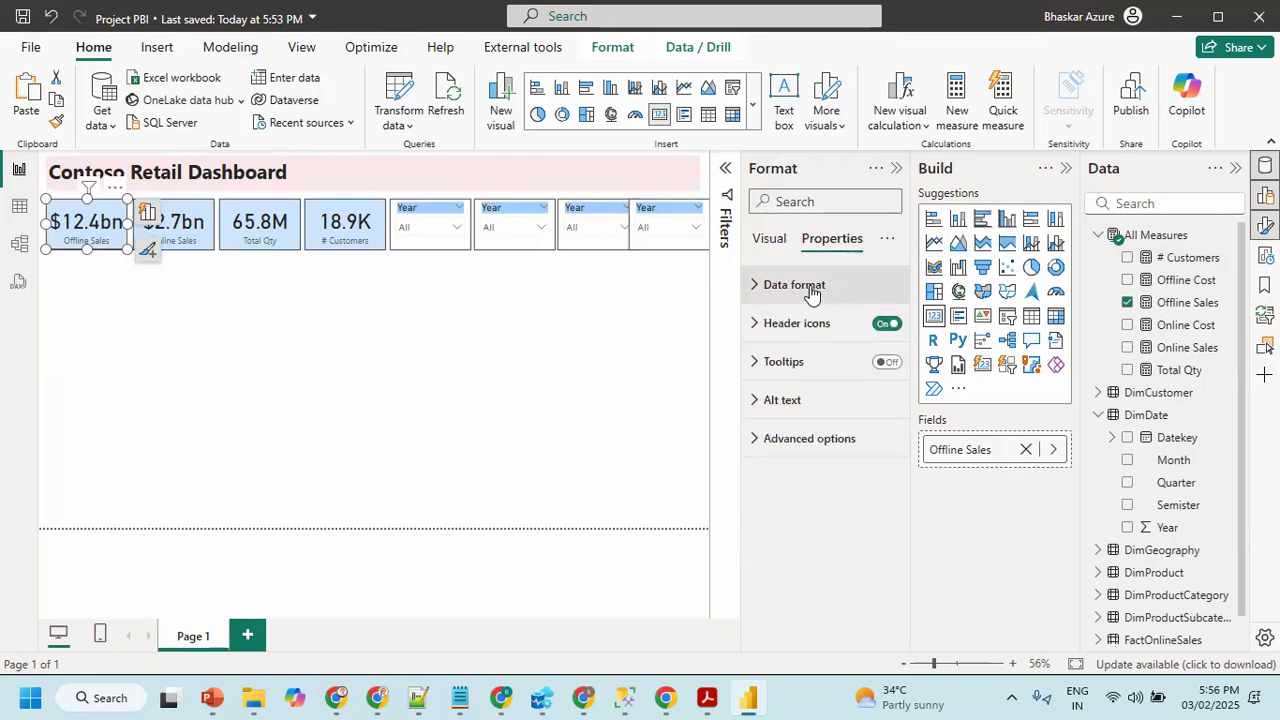
left_click(768, 240)
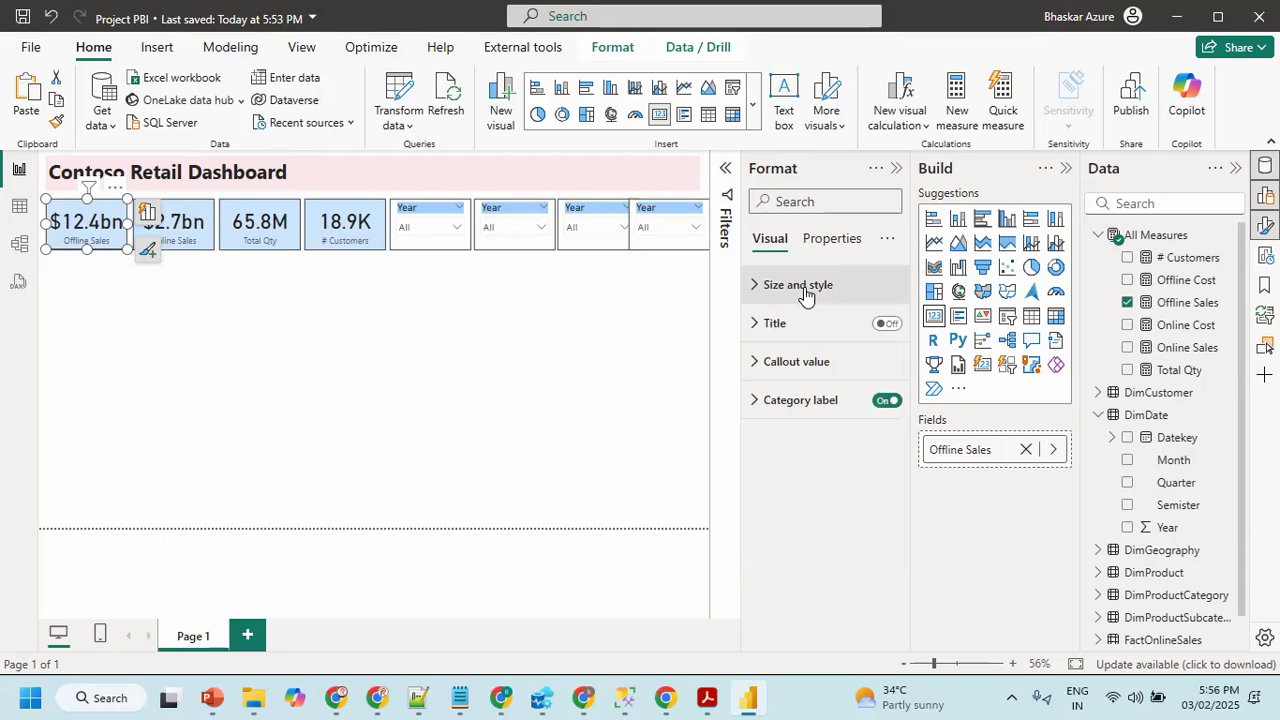
left_click(800, 362)
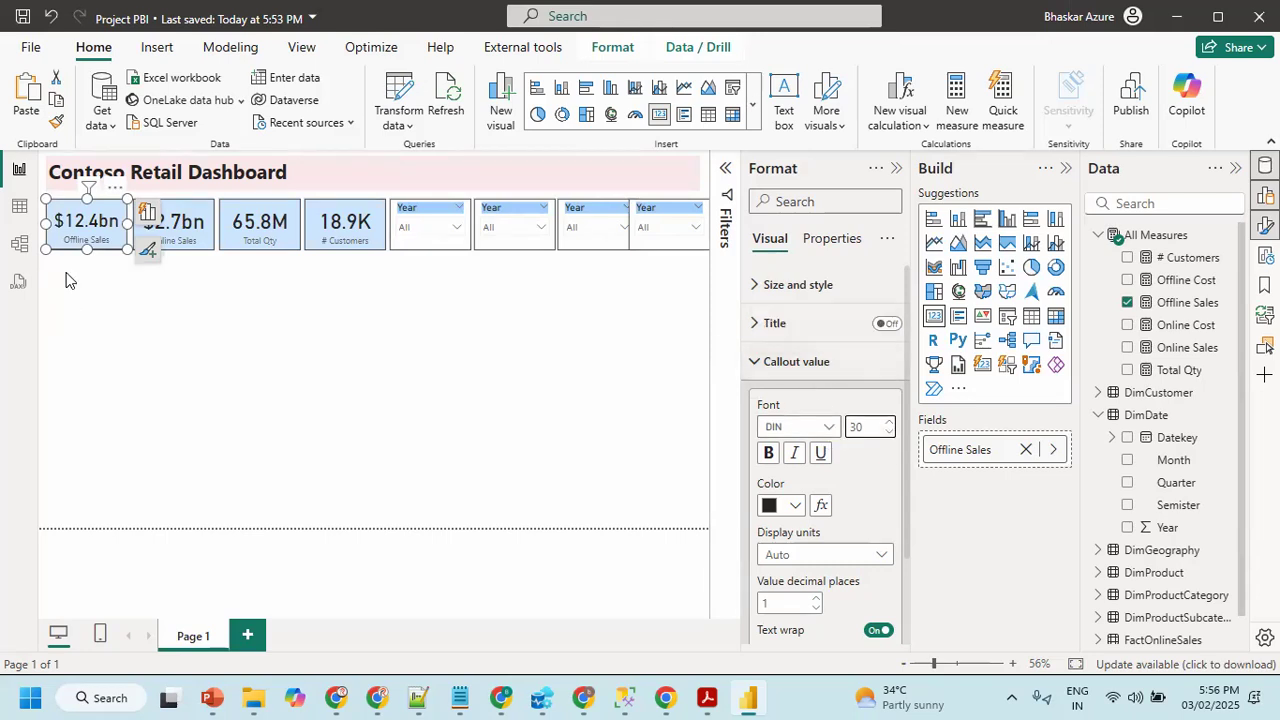
left_click(797, 361)
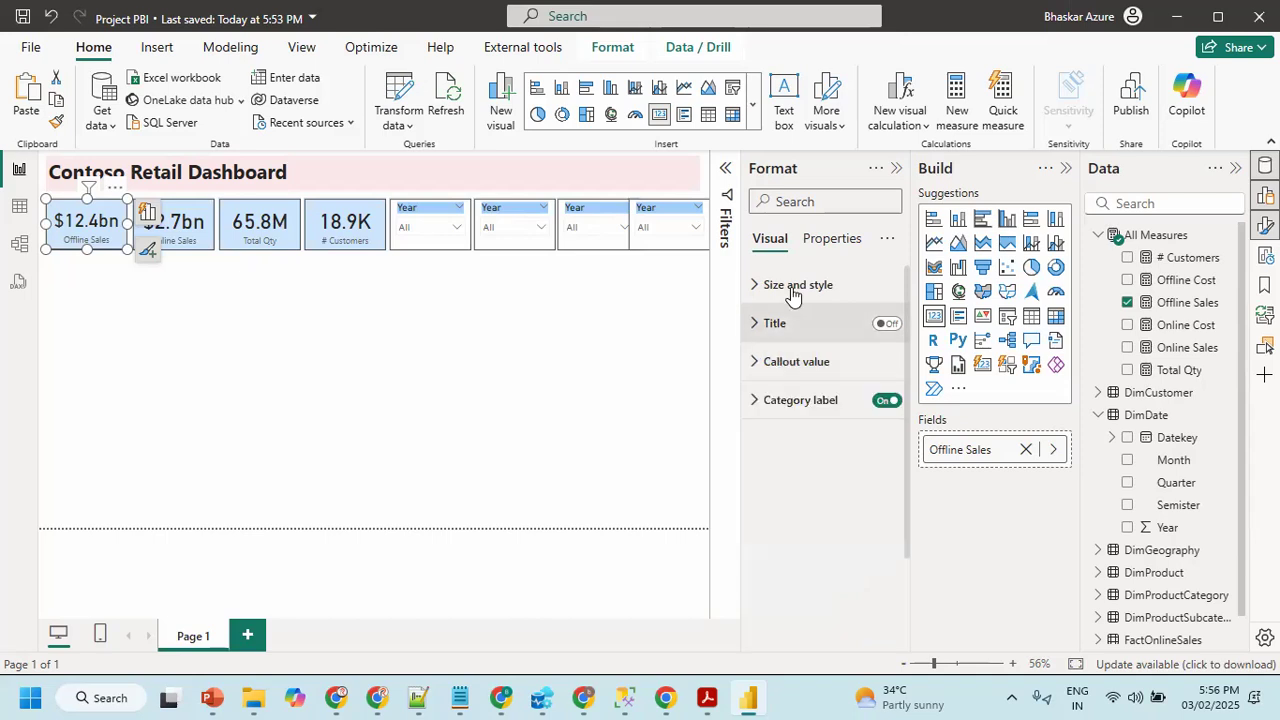
- Find the width setting of the Offline Sales card and reduce the width to 145
left_click(797, 203)
type("wd")
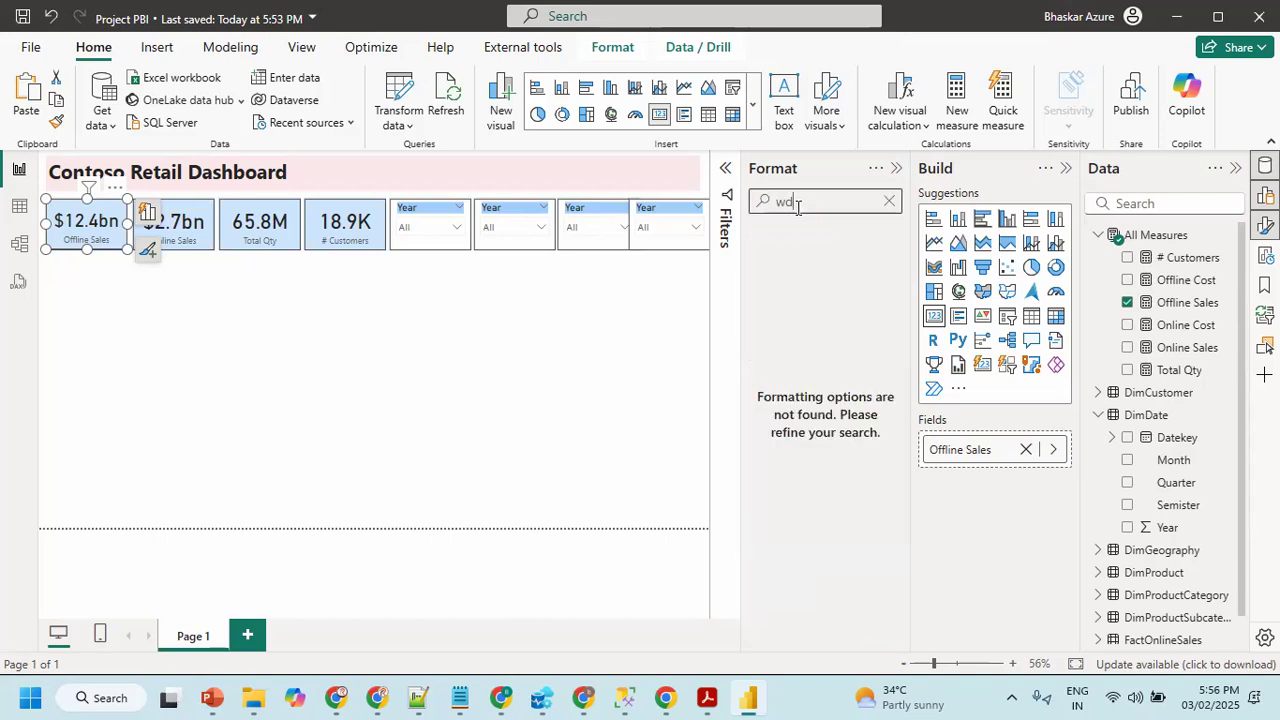
type("d")
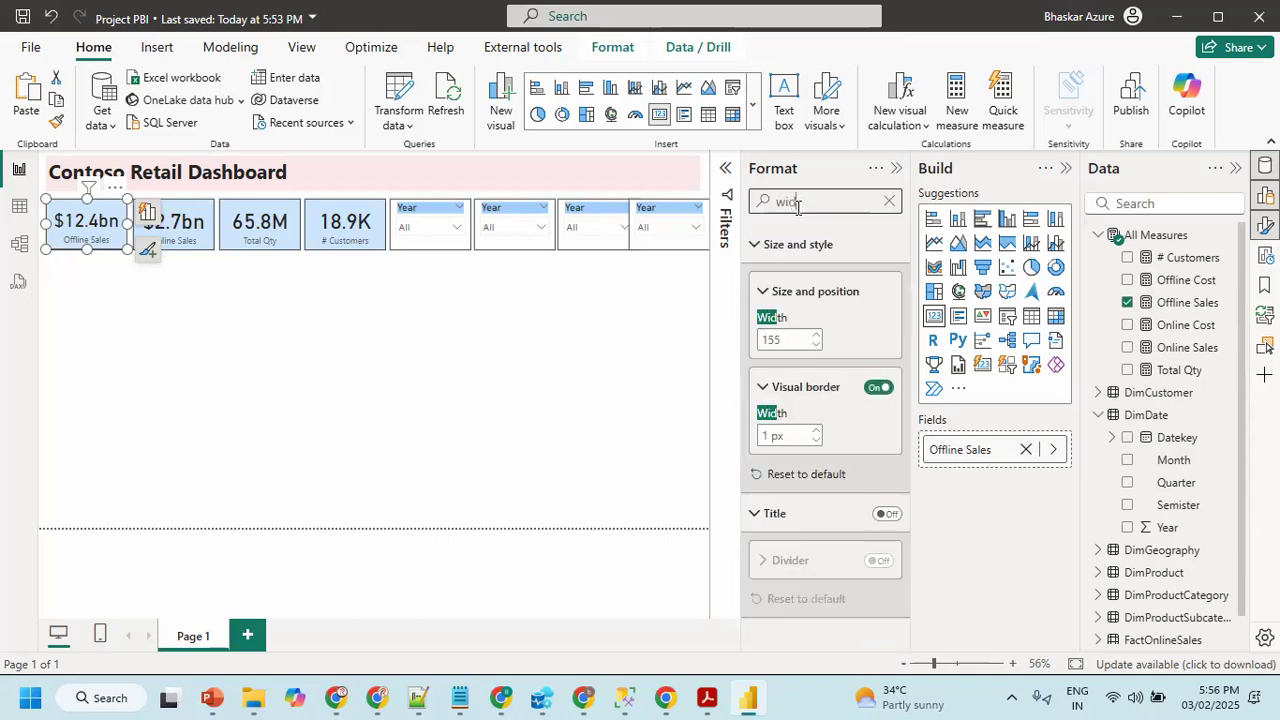
double_click(783, 341)
key("Down")
key("Down")
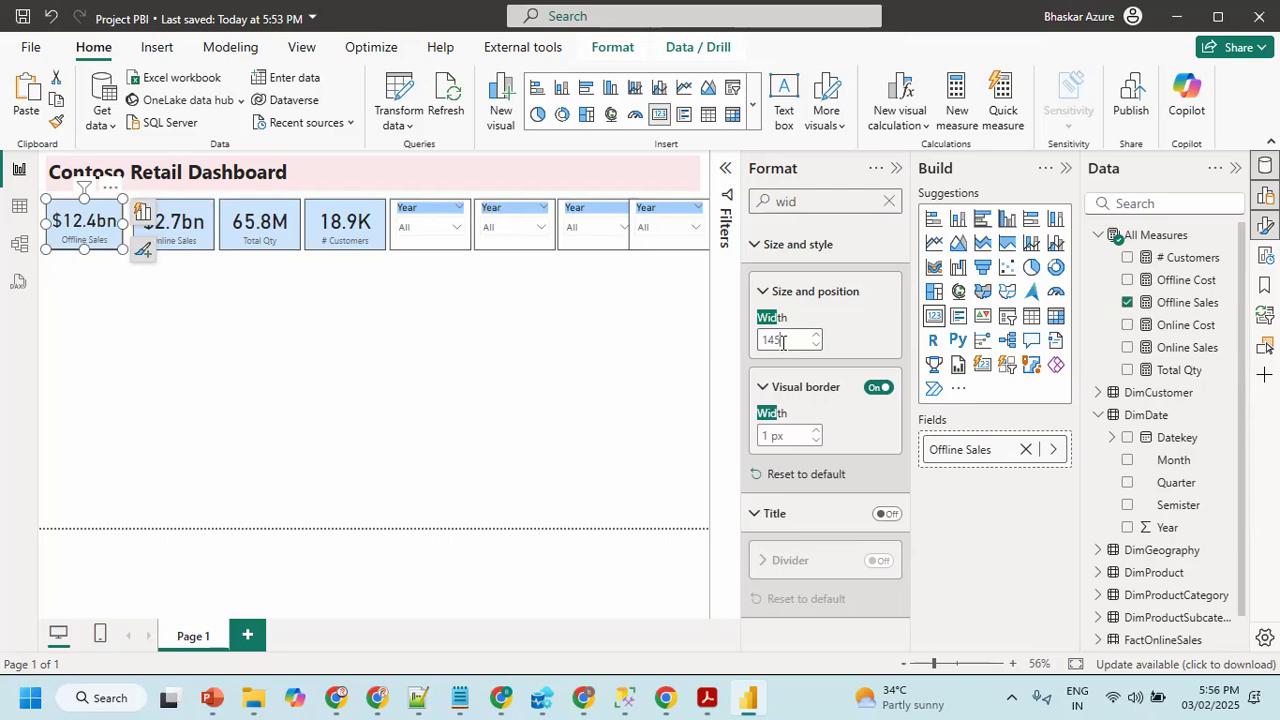
left_click_drag(786, 342, 712, 348)
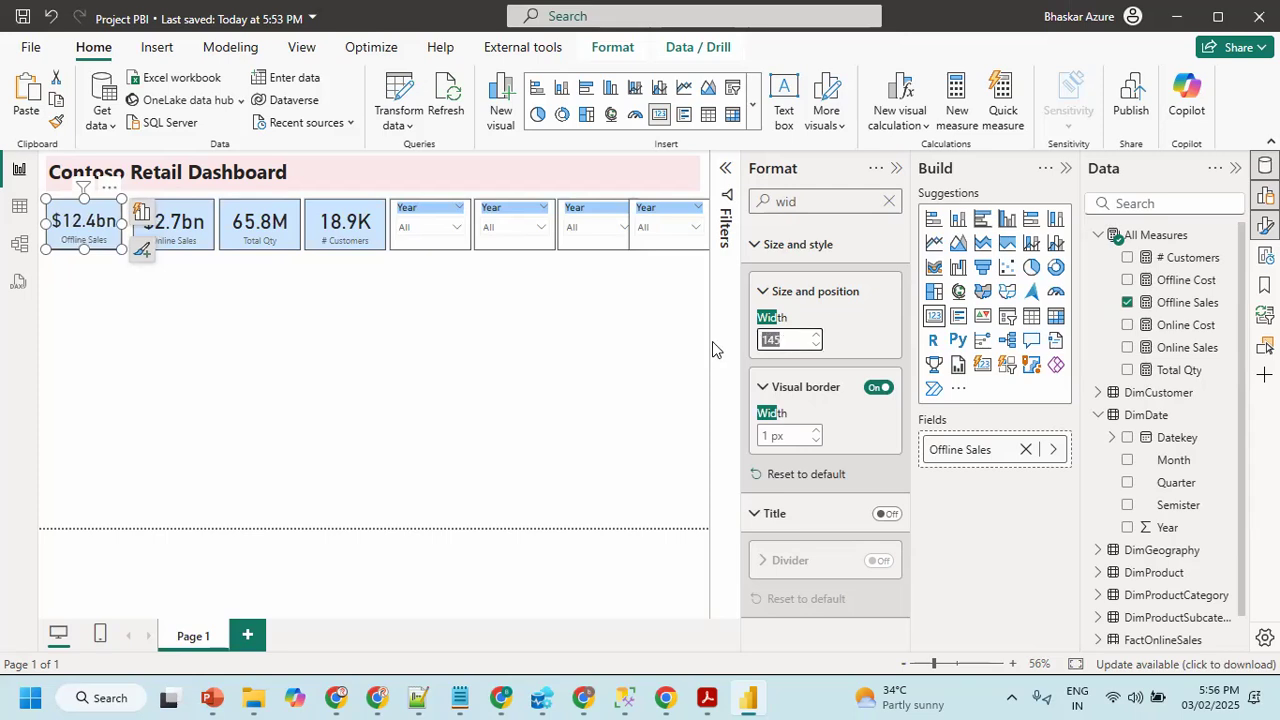
- Set the Online Sales card's width to 145
left_click(167, 225)
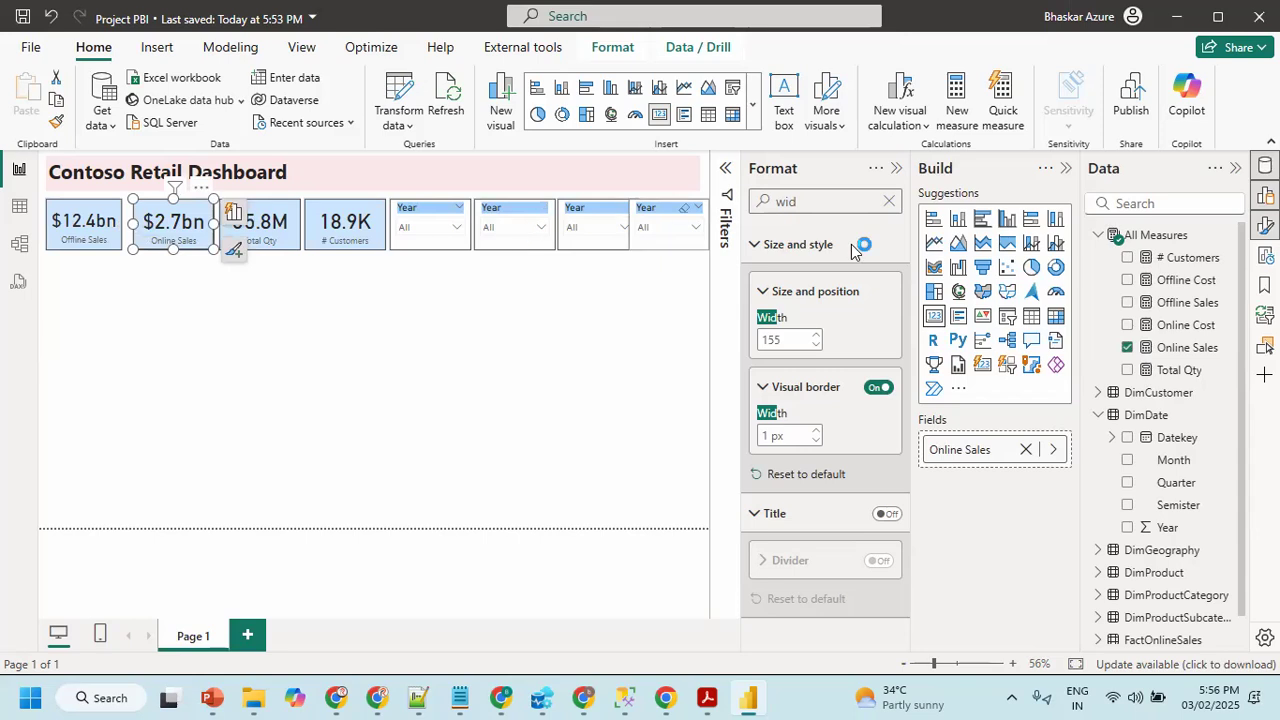
left_click_drag(790, 341, 729, 340)
type("145")
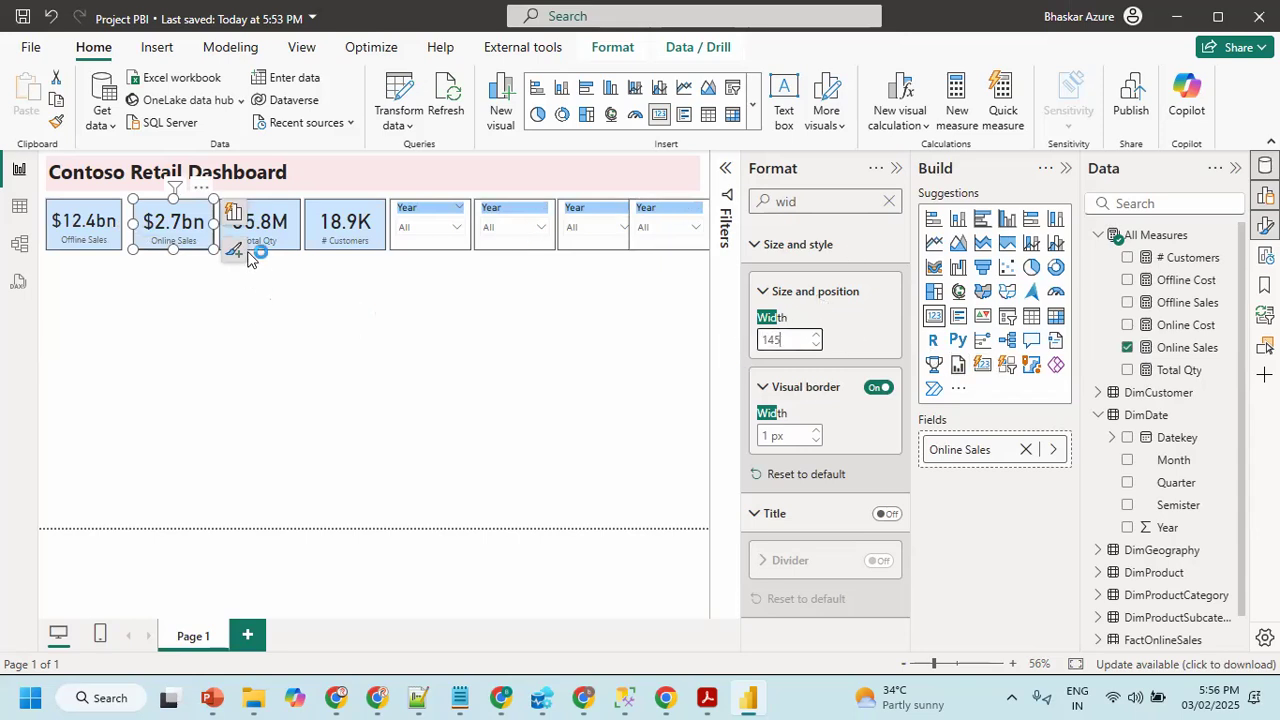
- Set the width of the Total Qty card and the # Customers card to 145
left_click(275, 232)
left_click_drag(792, 341, 730, 341)
type("145")
left_click(345, 228)
type("145")
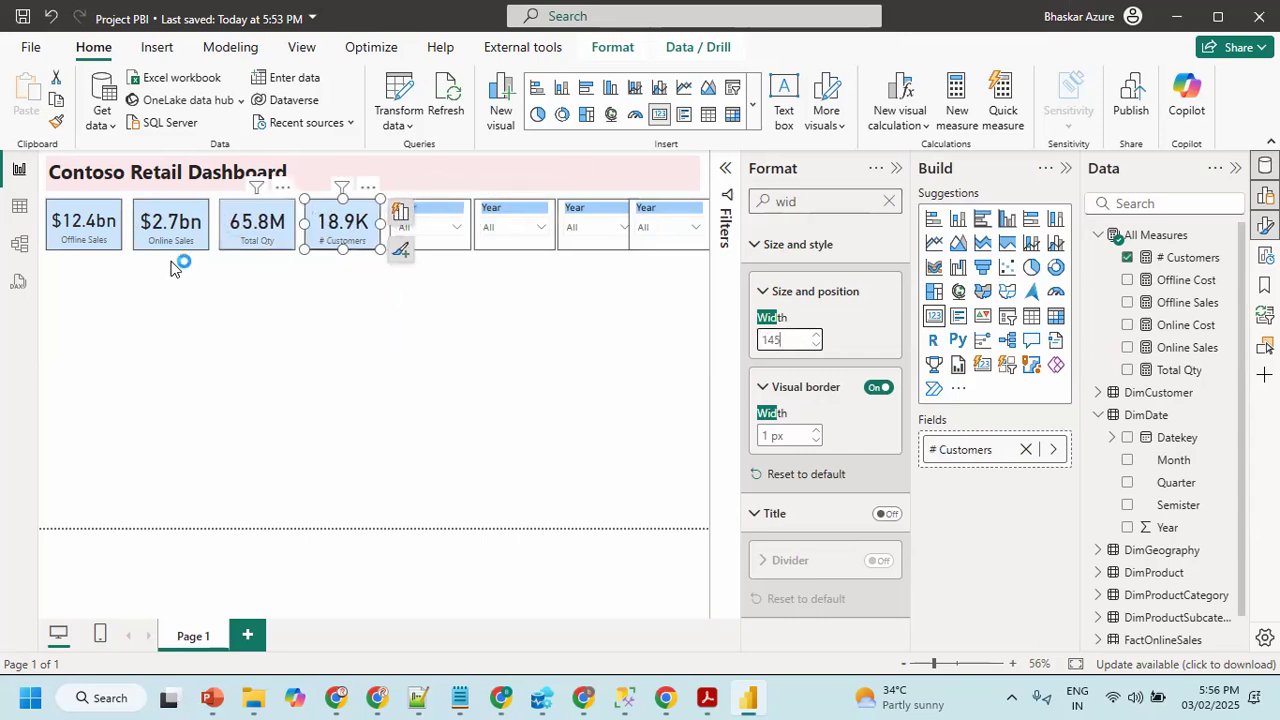
- Copy the Offline Sales card's formatting to the Online Sales, Total Qty and # Customers cards with Format Painter
left_click(99, 230)
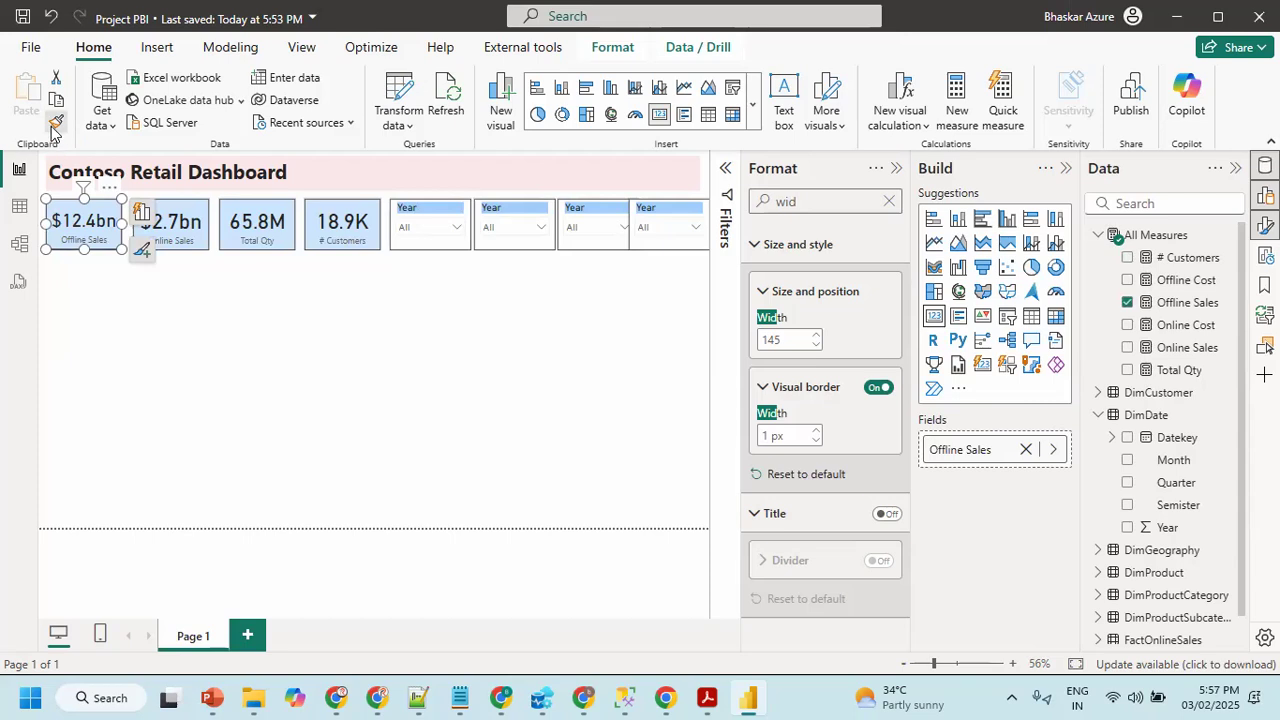
left_click(196, 226)
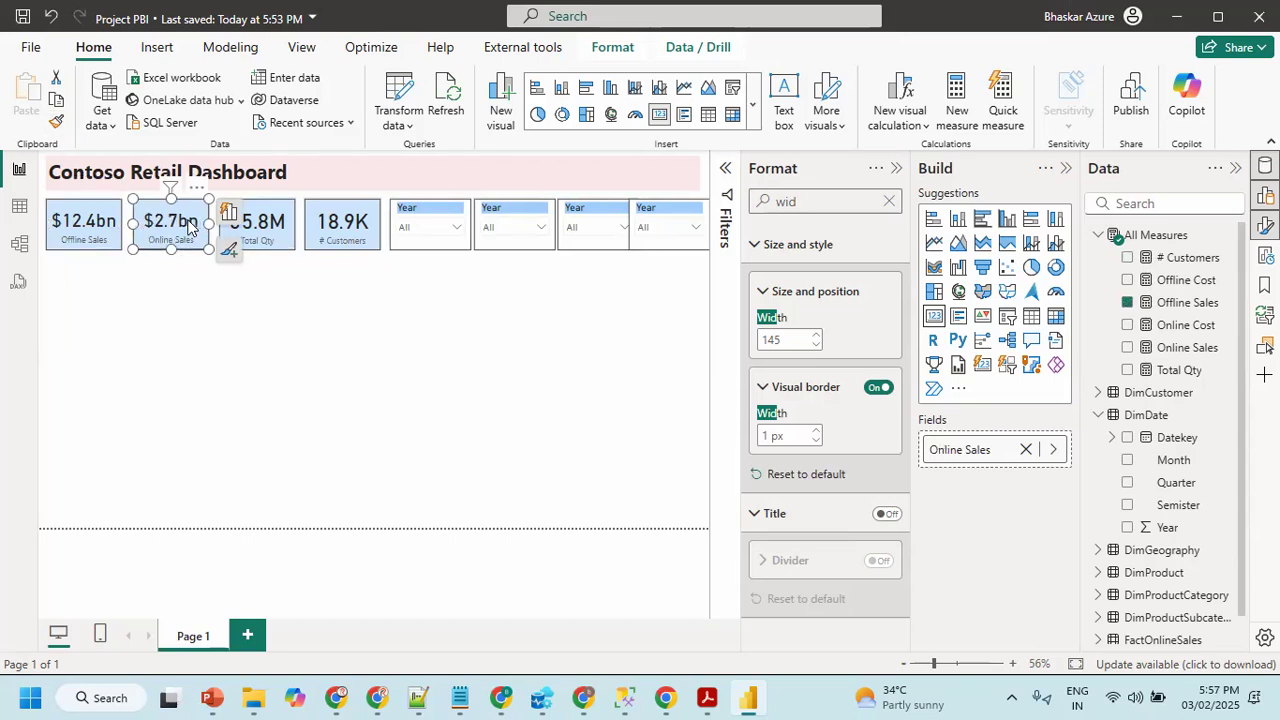
left_click(262, 226)
left_click(58, 122)
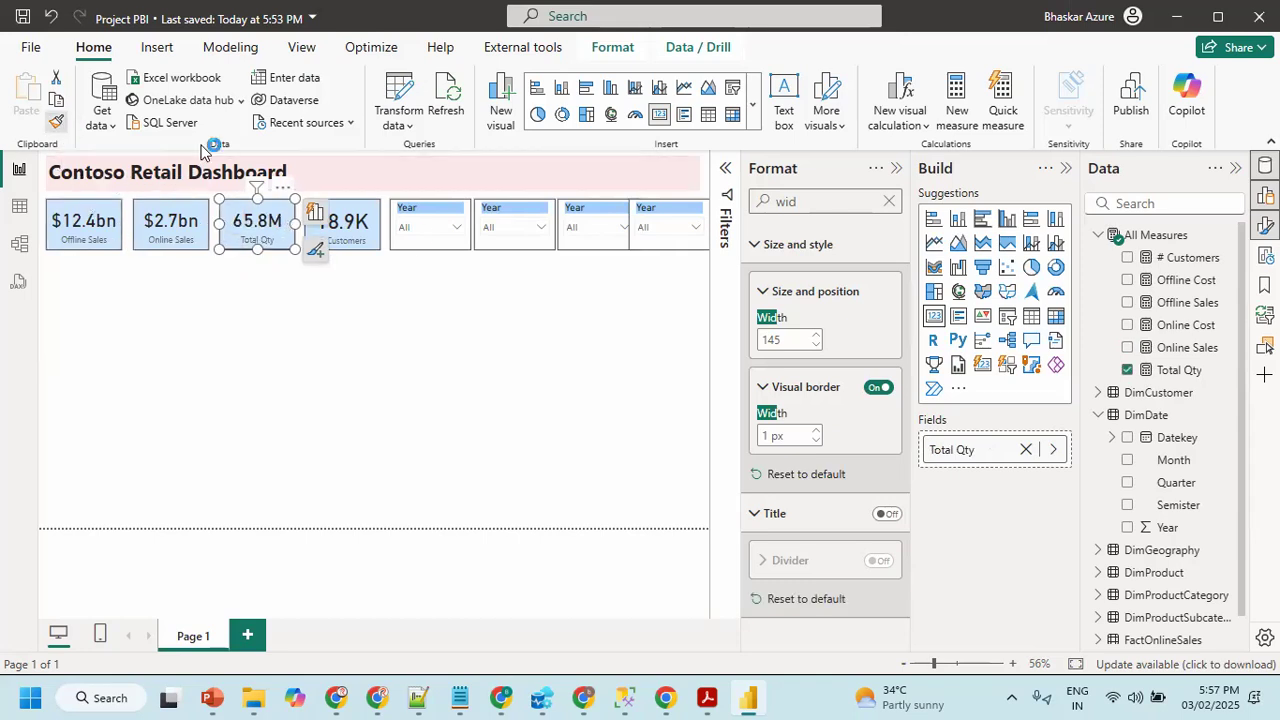
left_click(360, 230)
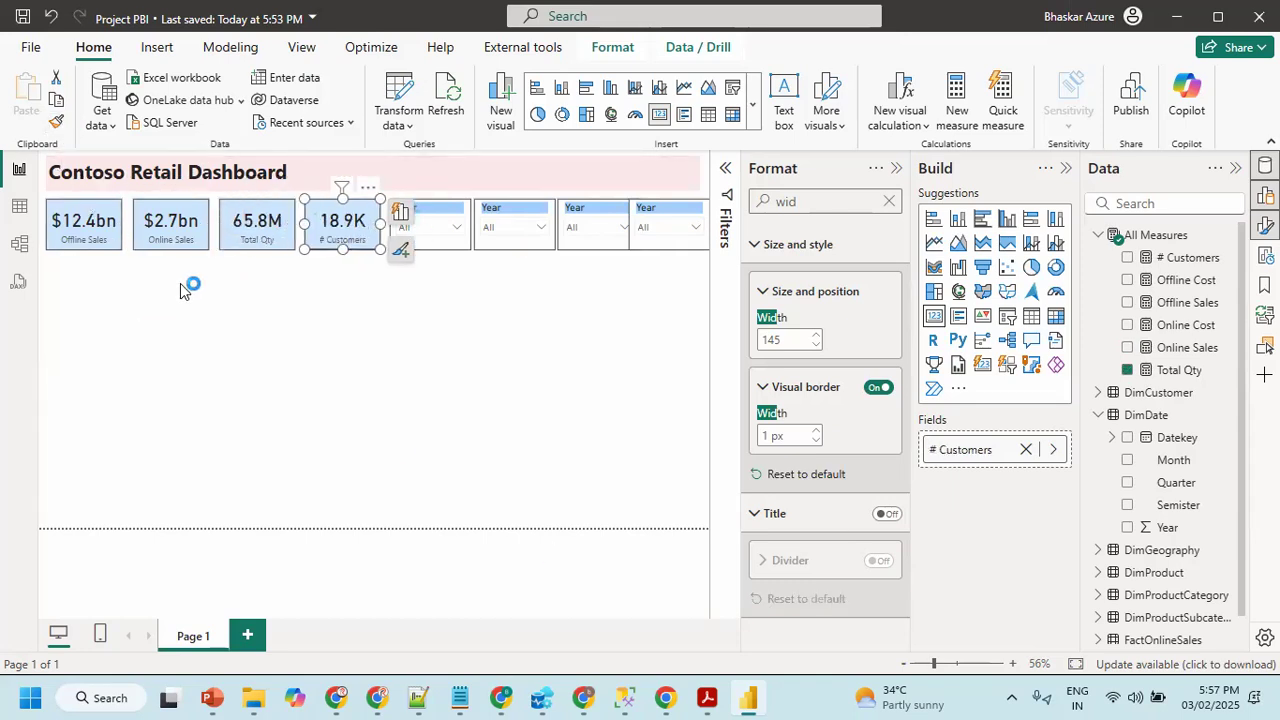
- Nudge the Online Sales card left so only a narrow gap separates it from the Offline Sales card
left_click(167, 228)
key("Left")
key("Left")
key("Left")
key("Left")
key("Left")
key("Left")
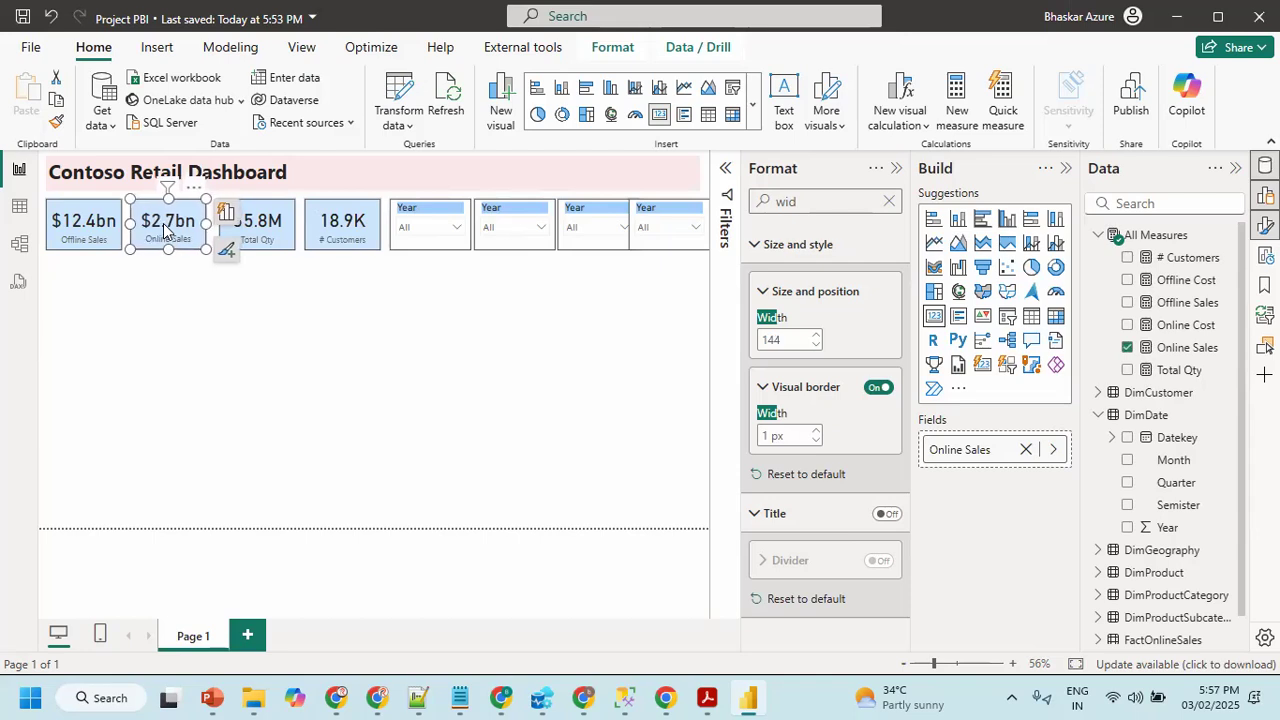
- Nudge the Total Qty card left to sit closely beside the Online Sales card
left_click(272, 219)
key("Left")
key("Left")
key("Left")
key("Left")
key("Left")
key("Left")
key("Left")
key("Left")
key("Left")
key("Left")
key("Left")
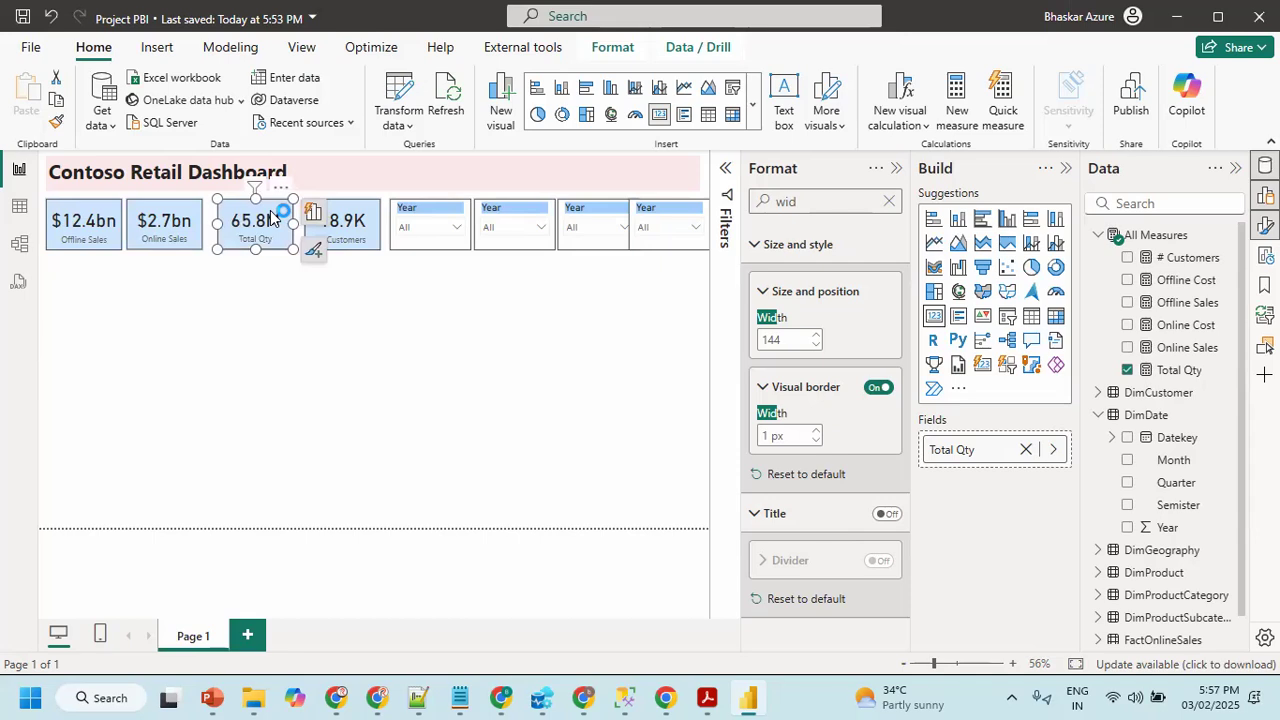
key("Left")
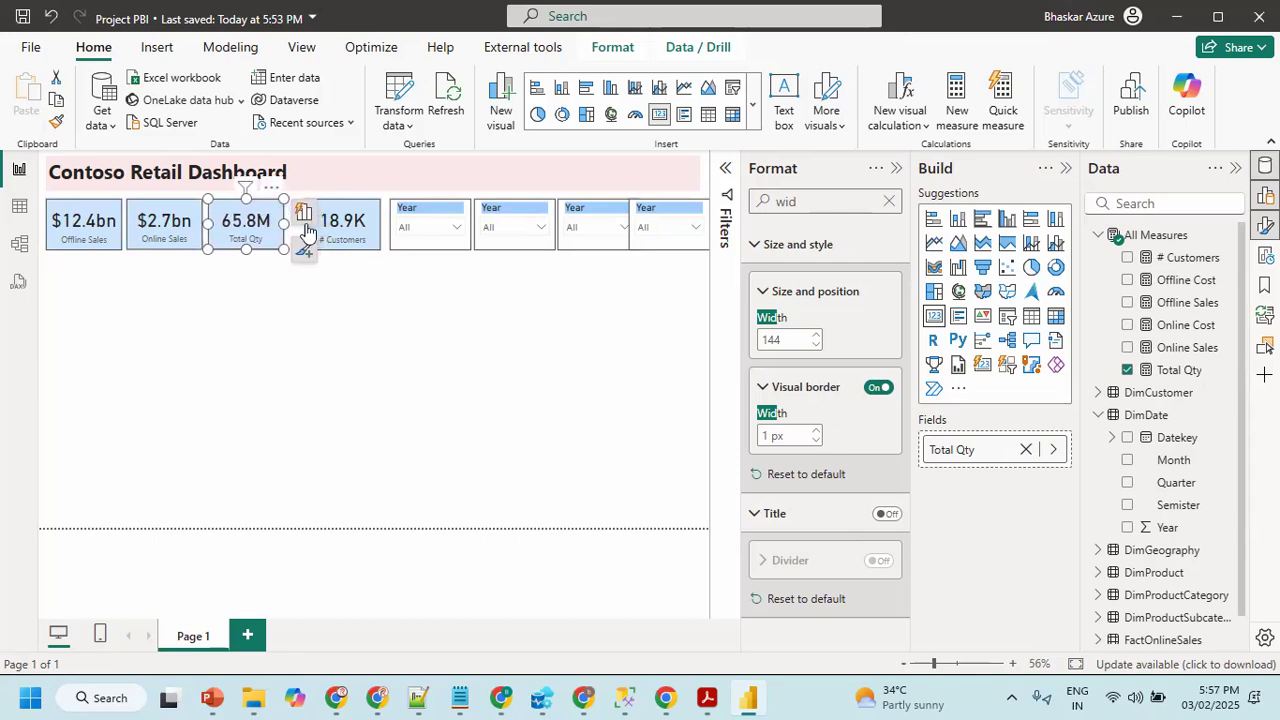
- Nudge the # Customers card left to the same narrow gap beside the Total Qty card
left_click(340, 213)
key("Left")
key("Left")
key("Left")
key("Left")
key("Left")
key("Left")
key("Left")
key("Left")
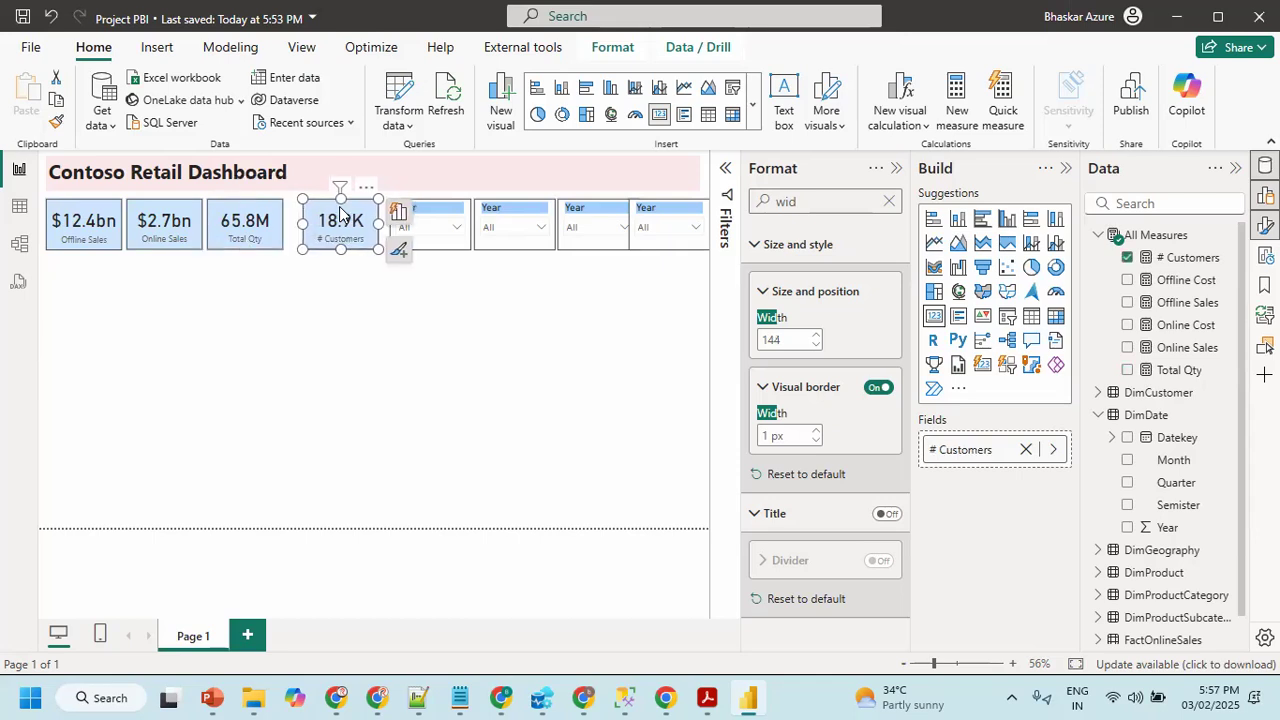
key("Left")
key("Left")
key("Left")
key("Left")
key("Left")
key("Left")
key("Left")
key("Left")
key("Left")
key("Left")
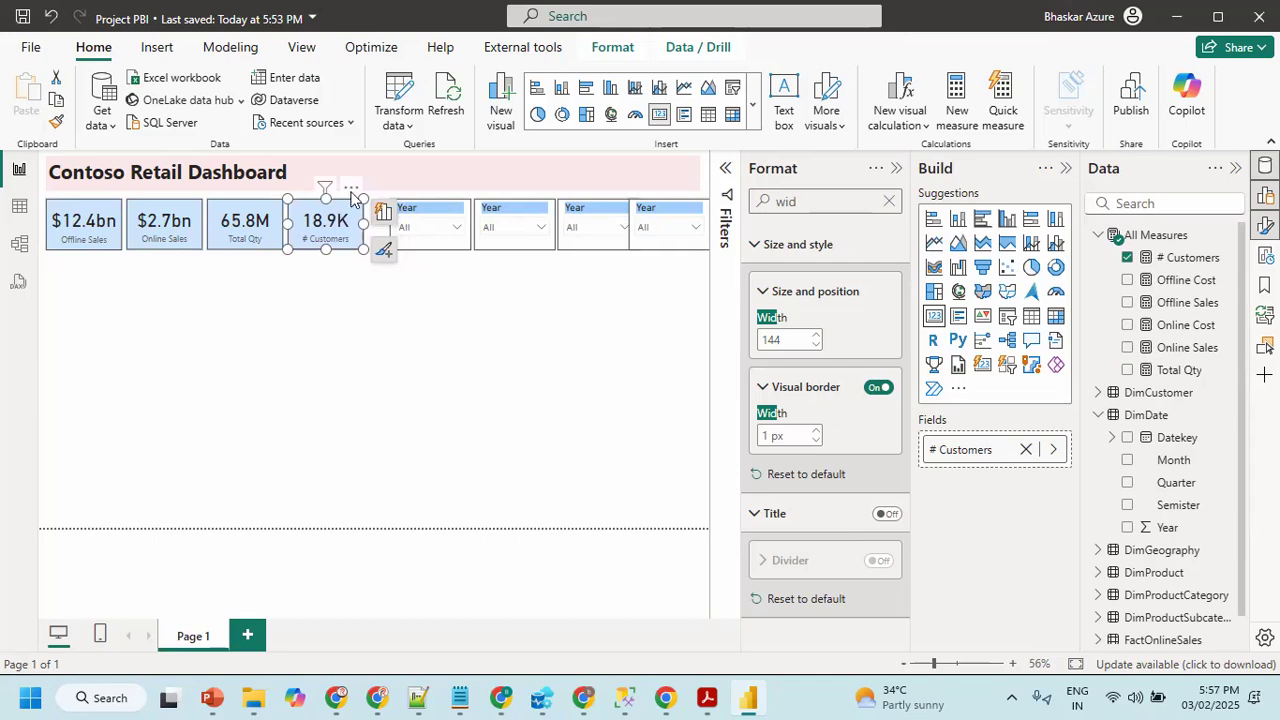
key("Escape")
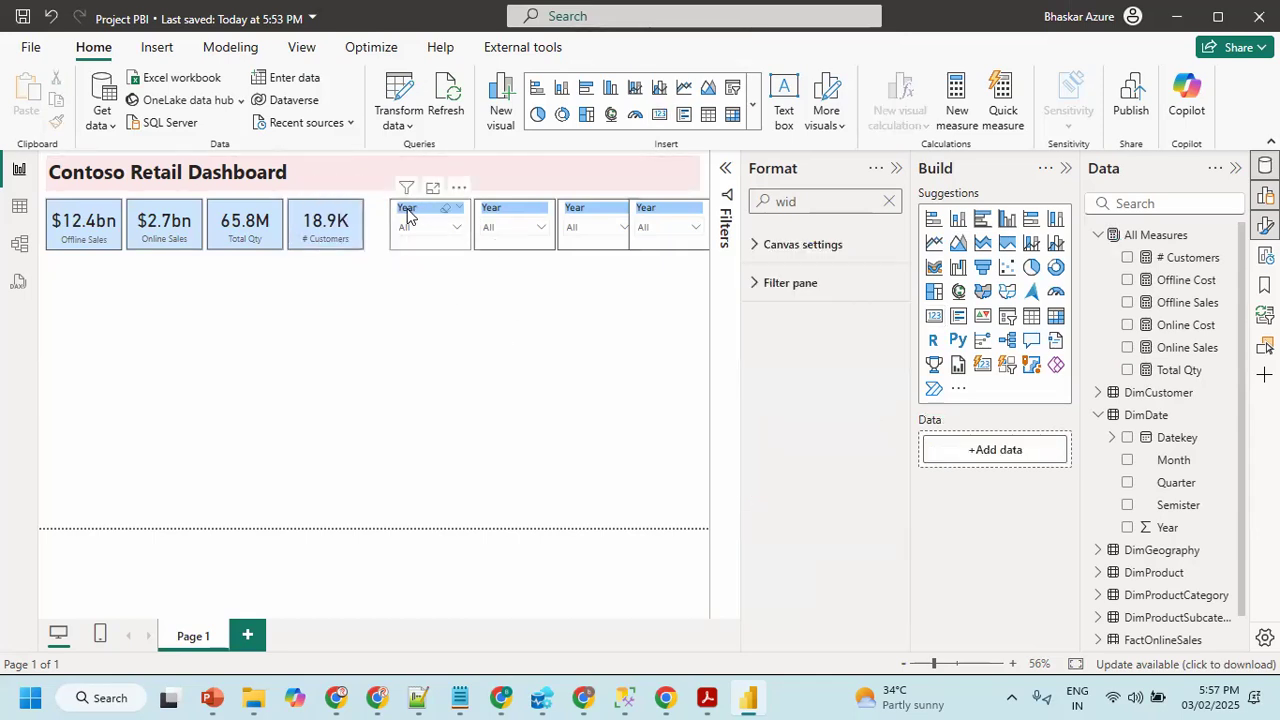
- Nudge the first Year slicer left until it sits just beside the # Customers card
left_click(406, 213)
key("Left")
key("Left")
key("Left")
key("Left")
key("Left")
key("Left")
key("Left")
key("Left")
key("Left")
key("Left")
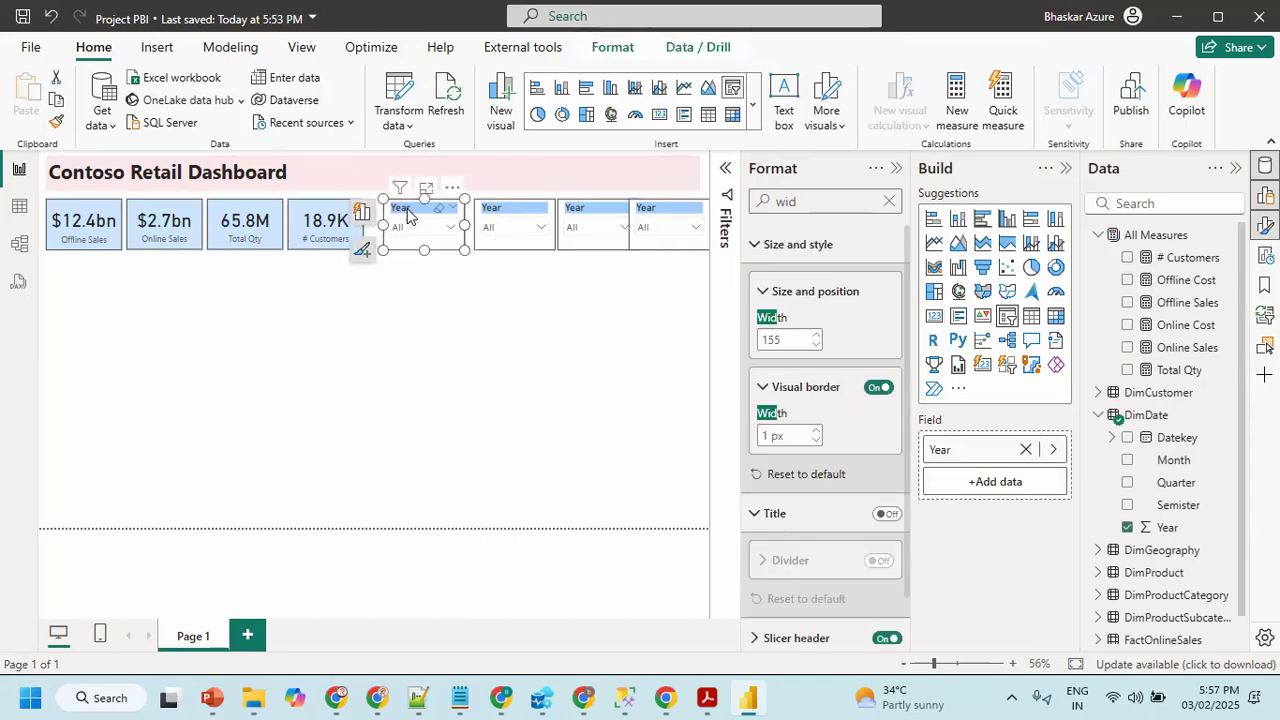
key("Left")
key("Left")
key("Left")
key("Left")
key("Left")
key("Left")
key("Left")
key("Left")
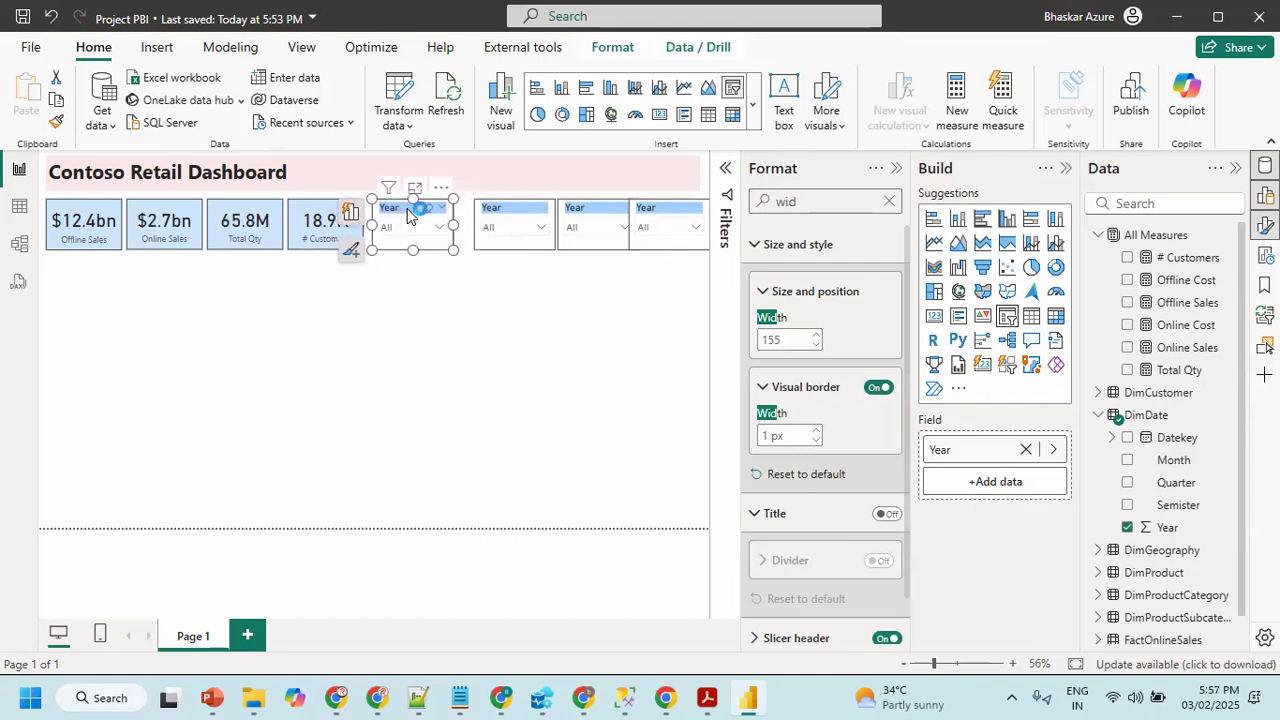
- Nudge the second Year slicer left to sit closely beside the first slicer
left_click(510, 218)
key("Left")
key("Left")
key("Left")
key("Left")
key("Left")
key("Left")
key("Left")
key("Left")
key("Left")
key("Left")
key("Left")
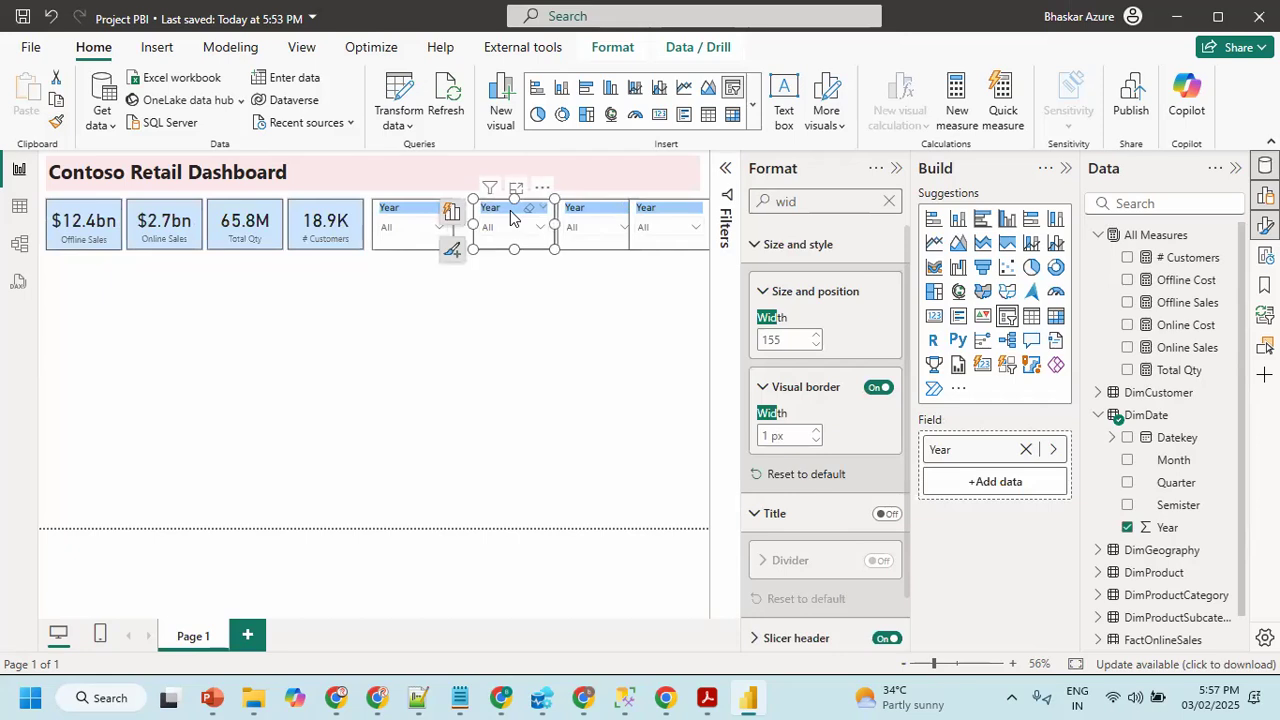
key("Left")
key("Left")
key("Left")
key("Left")
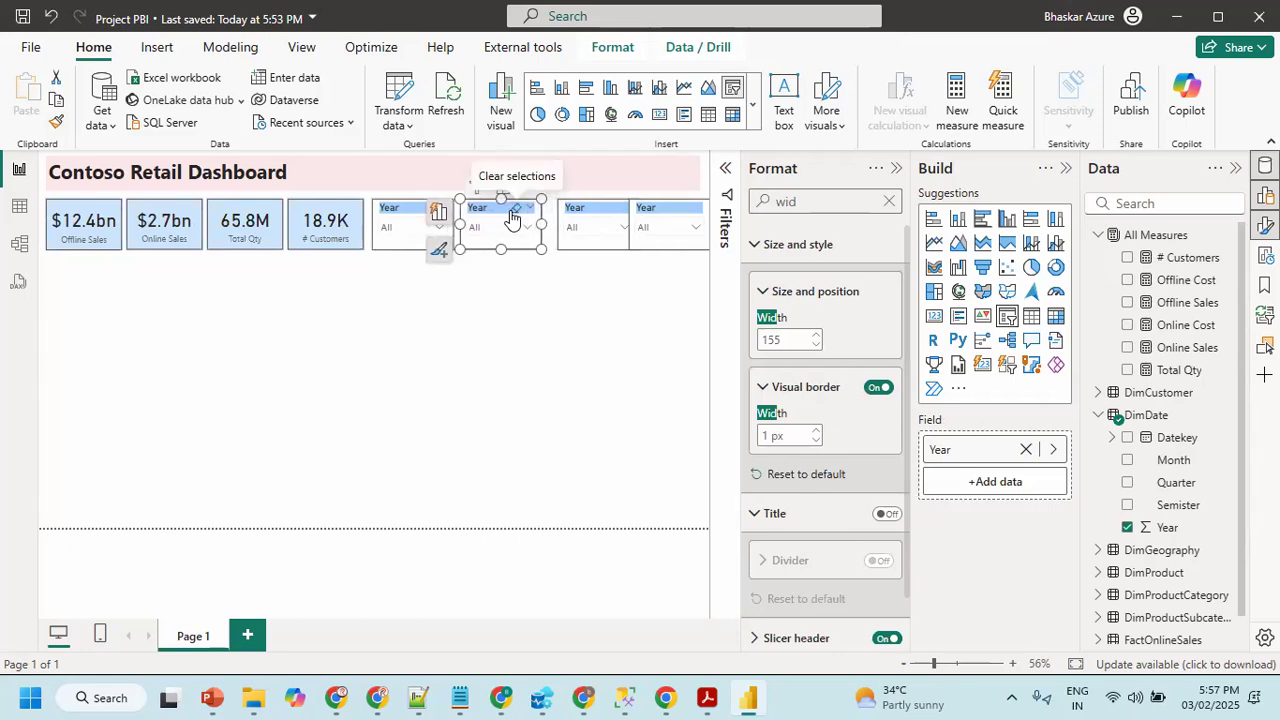
- Nudge the third Year slicer left to close the gap to the second slicer and clear the fourth
left_click(576, 211)
key("Left")
key("Left")
key("Left")
key("Left")
key("Left")
key("Left")
key("Left")
key("Left")
key("Left")
key("Left")
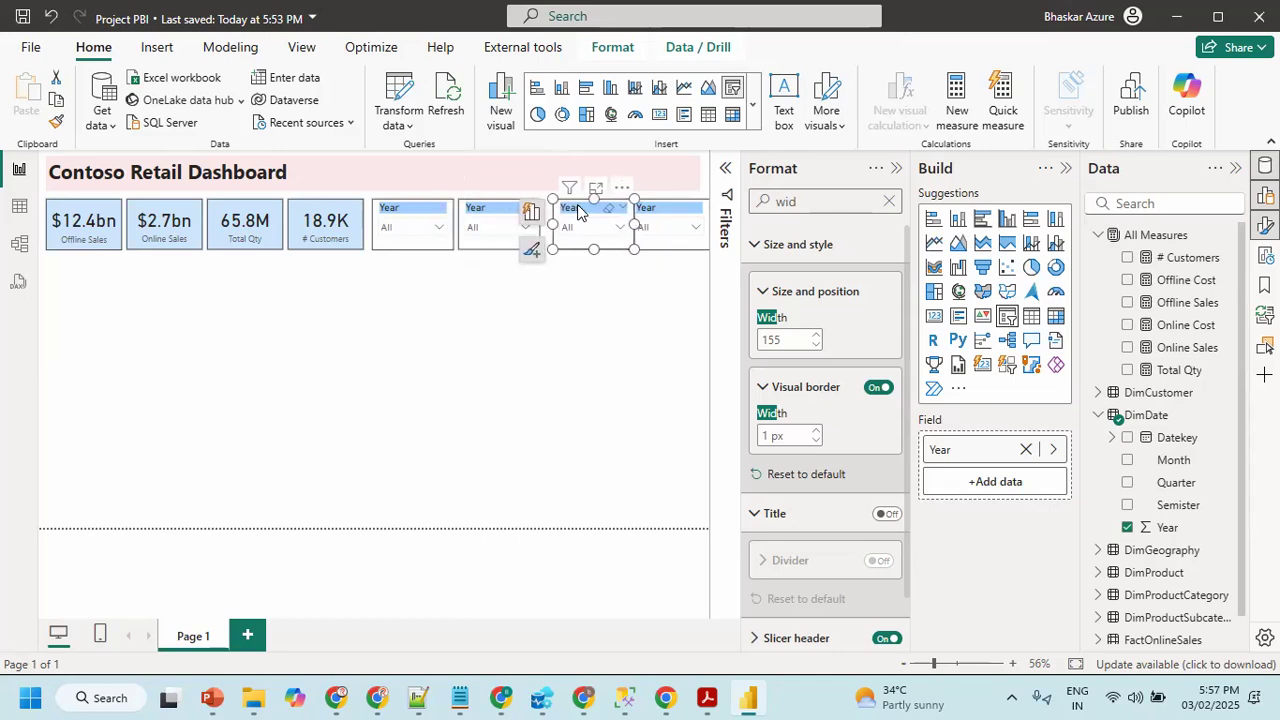
key("Left")
key("Left")
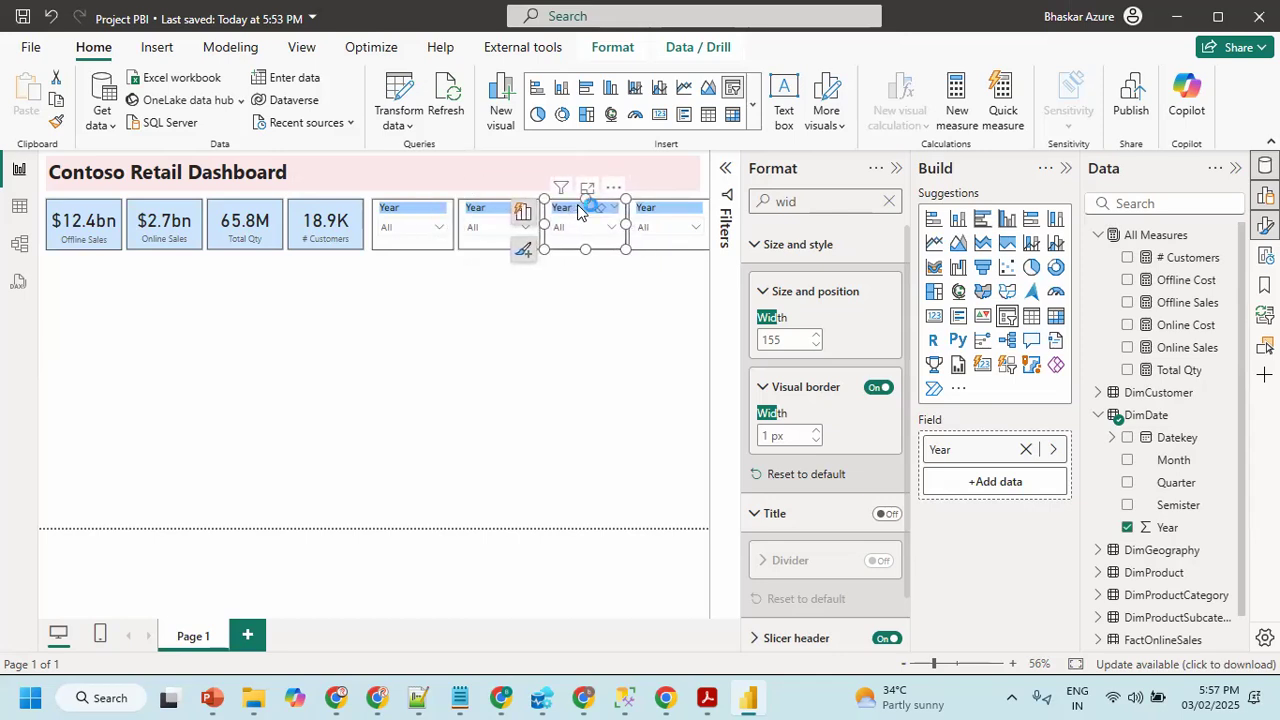
- Shift all four slicers slightly further left so they are evenly spaced and the last one fits on the page
left_click(646, 218)
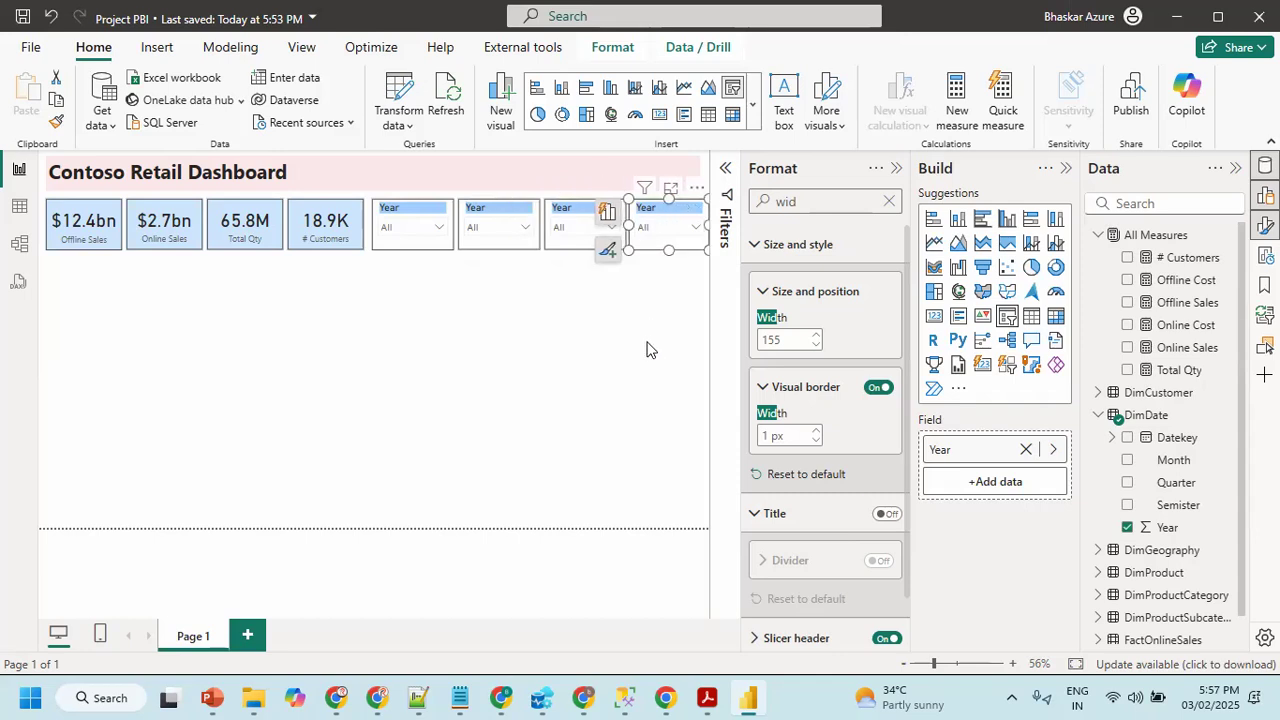
left_click(411, 216)
key("Left")
key("Left")
key("Left")
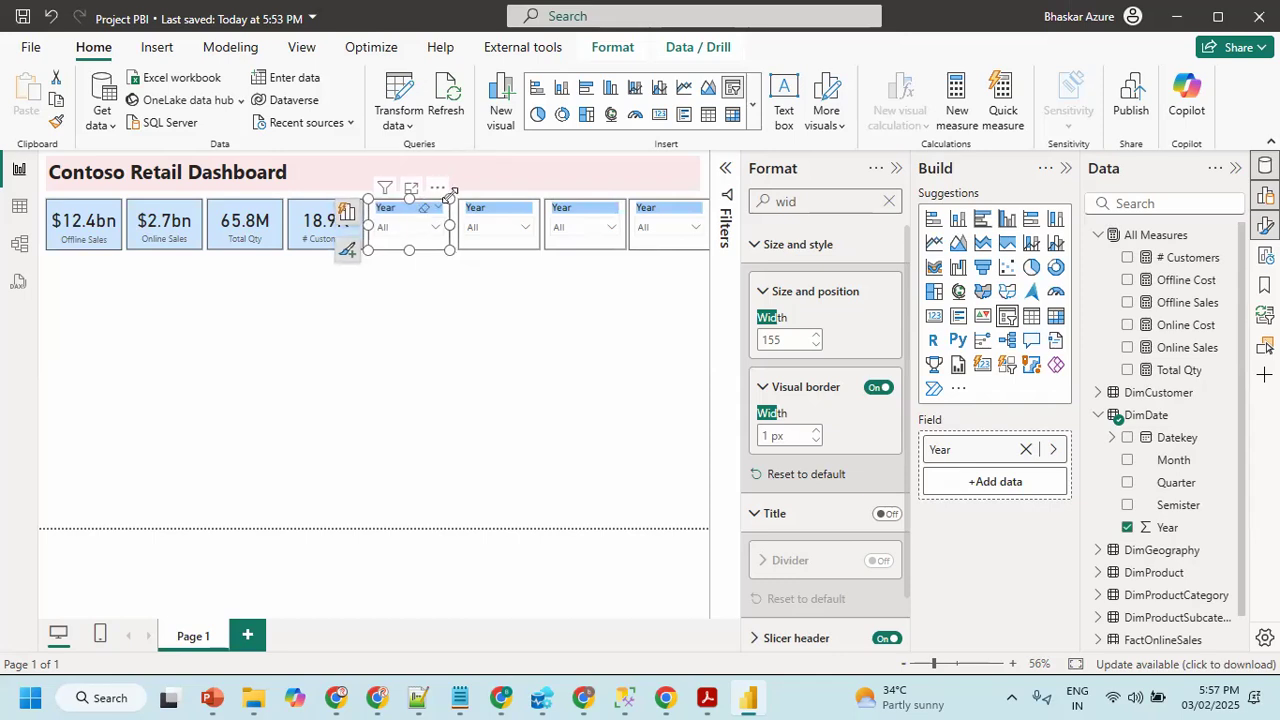
left_click(466, 211)
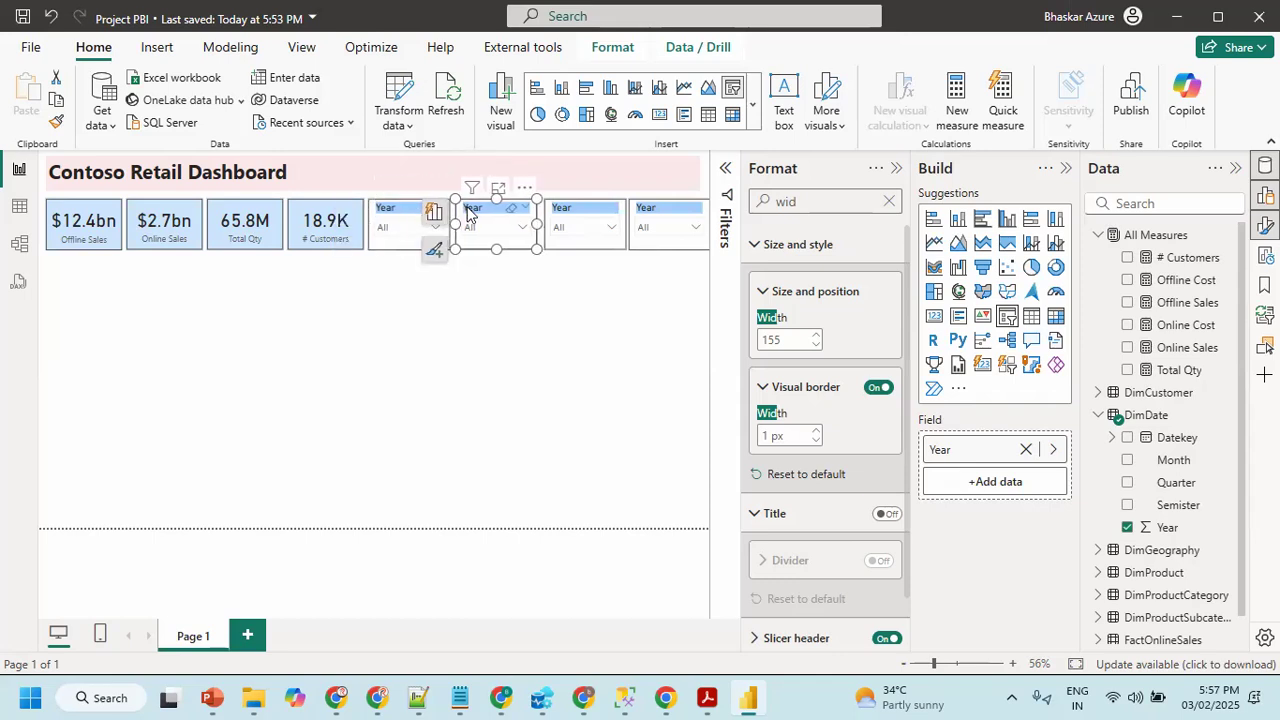
left_click(560, 213)
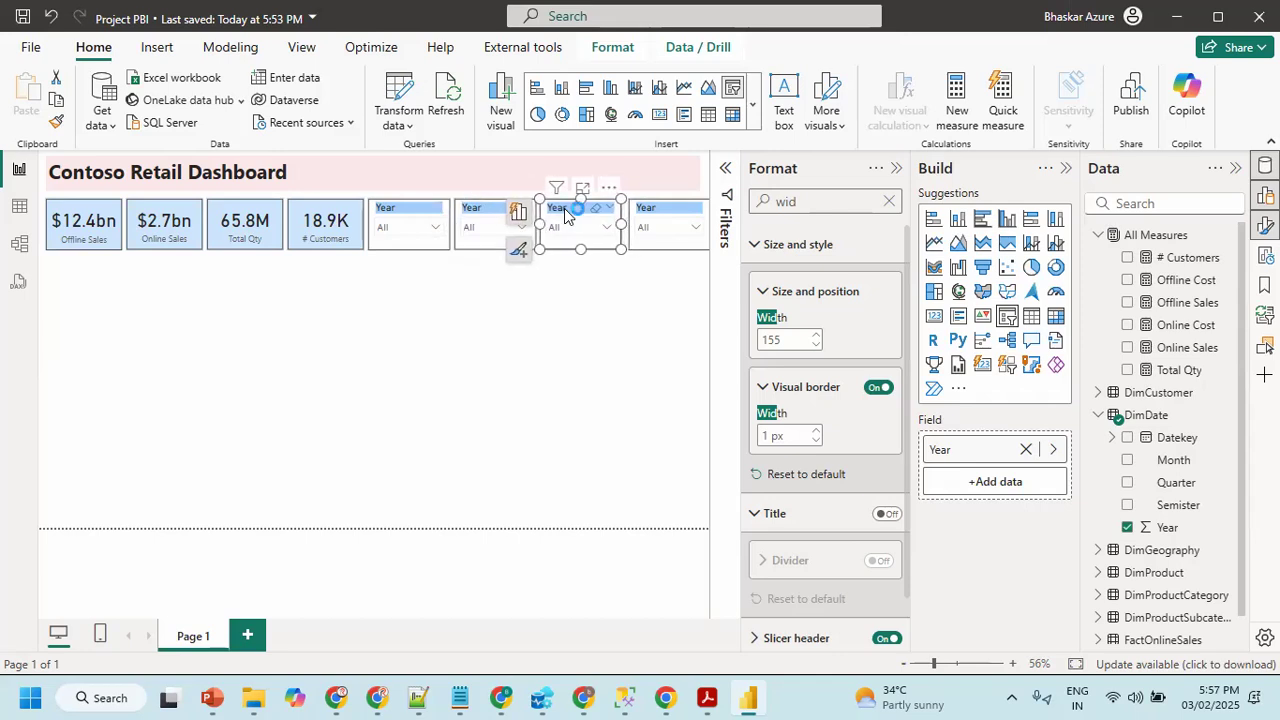
left_click(660, 212)
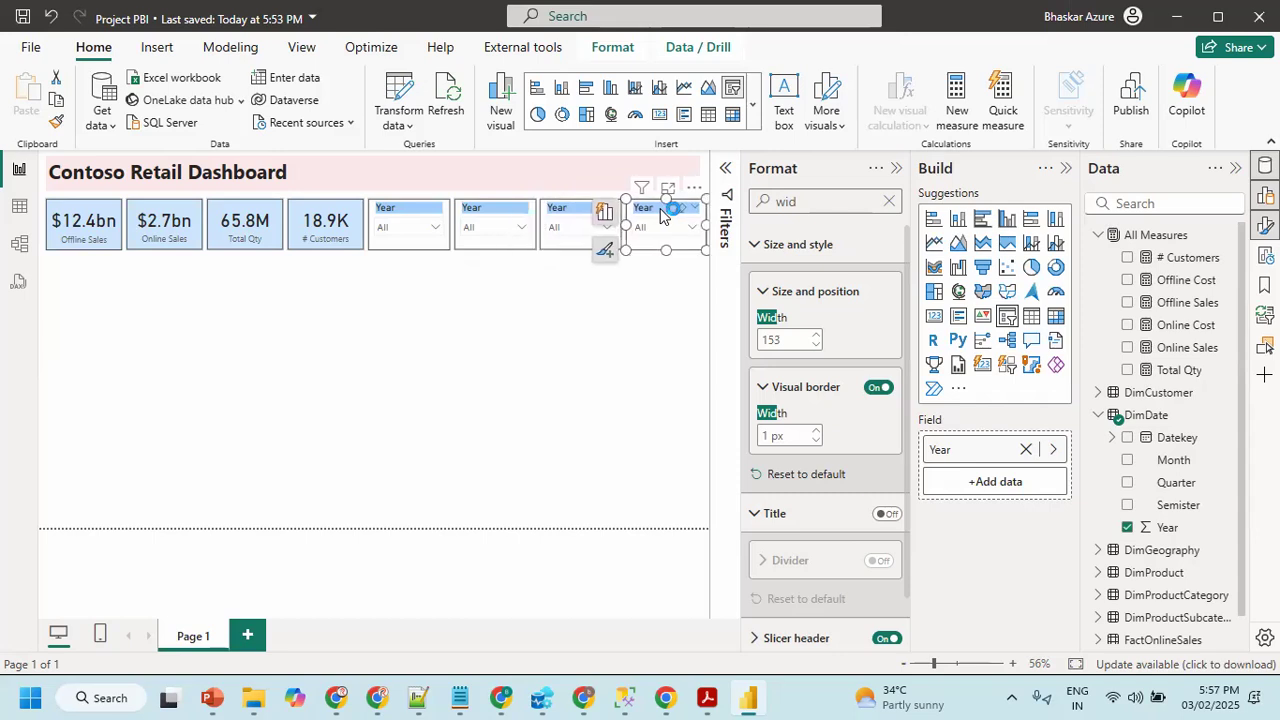
left_click(536, 332)
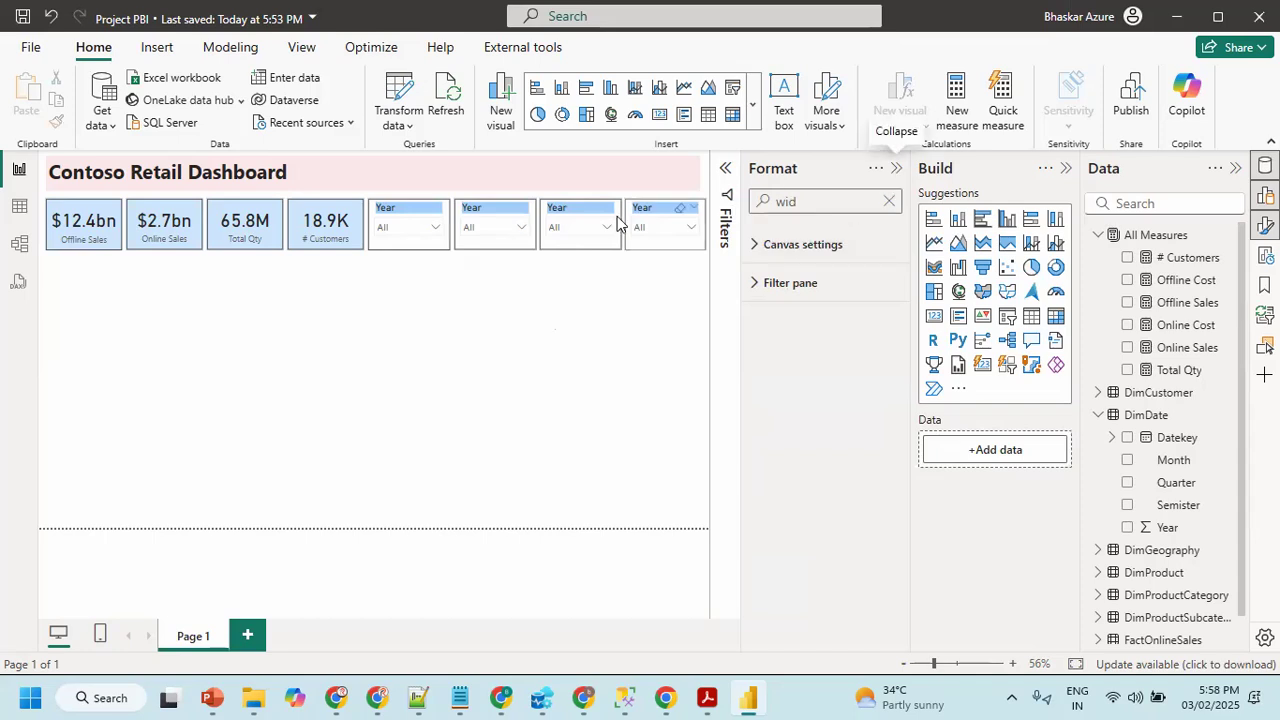
- Check the required slicers in the project design PDF and replace the second slicer's Year field with Month from DimDate
key("alt+Tab")
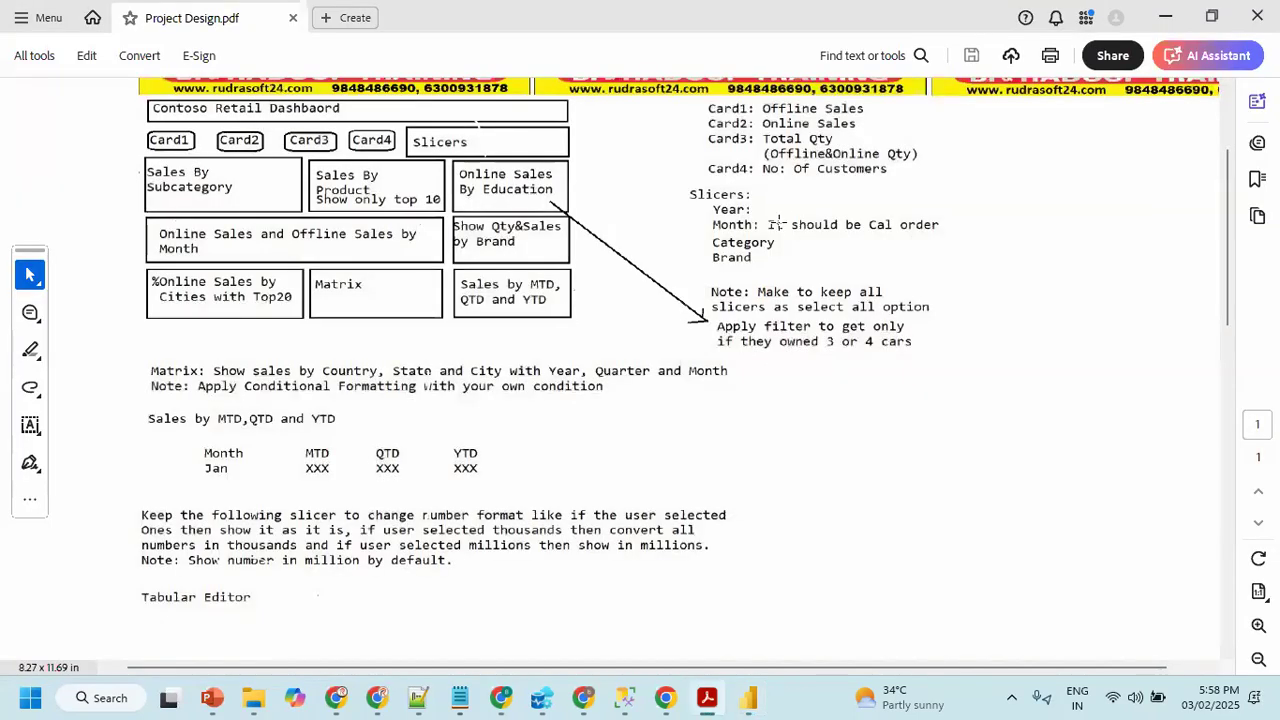
key("alt+Tab")
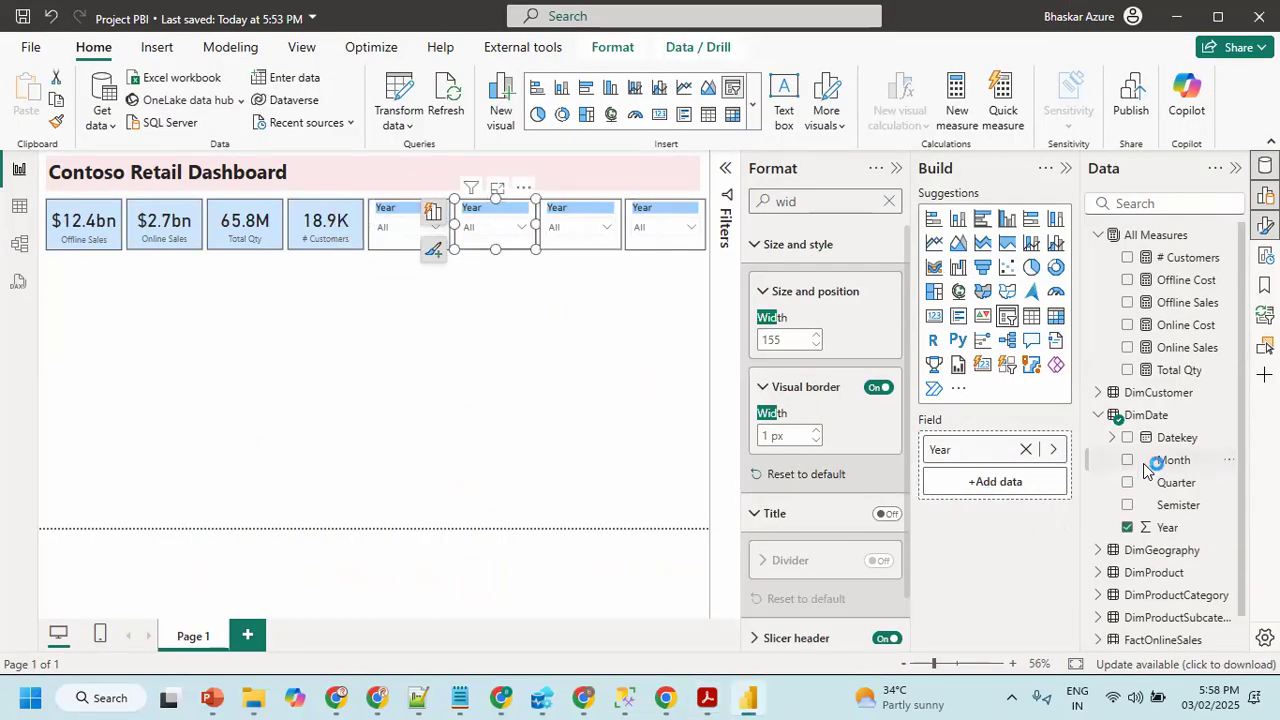
left_click(1025, 449)
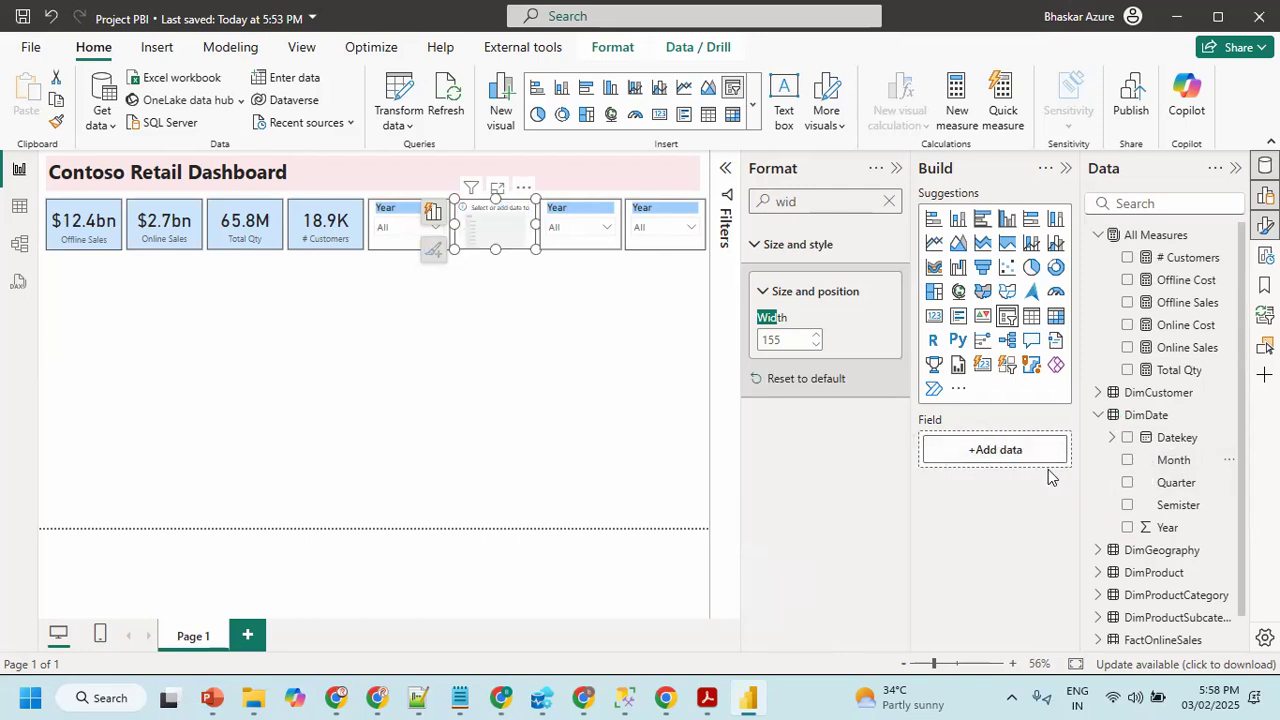
left_click(1127, 460)
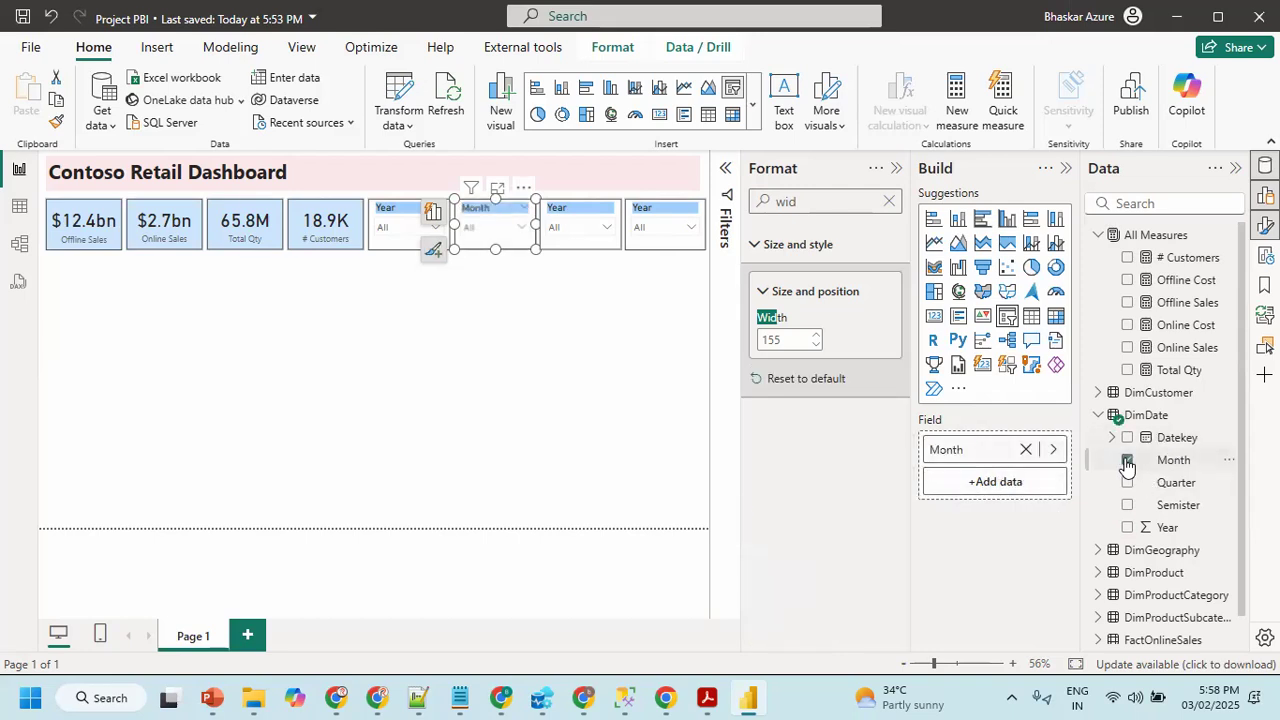
- Replace the third slicer's Year field with Category from DimProductCategory, checking the project design PDF for the required field
left_click(560, 208)
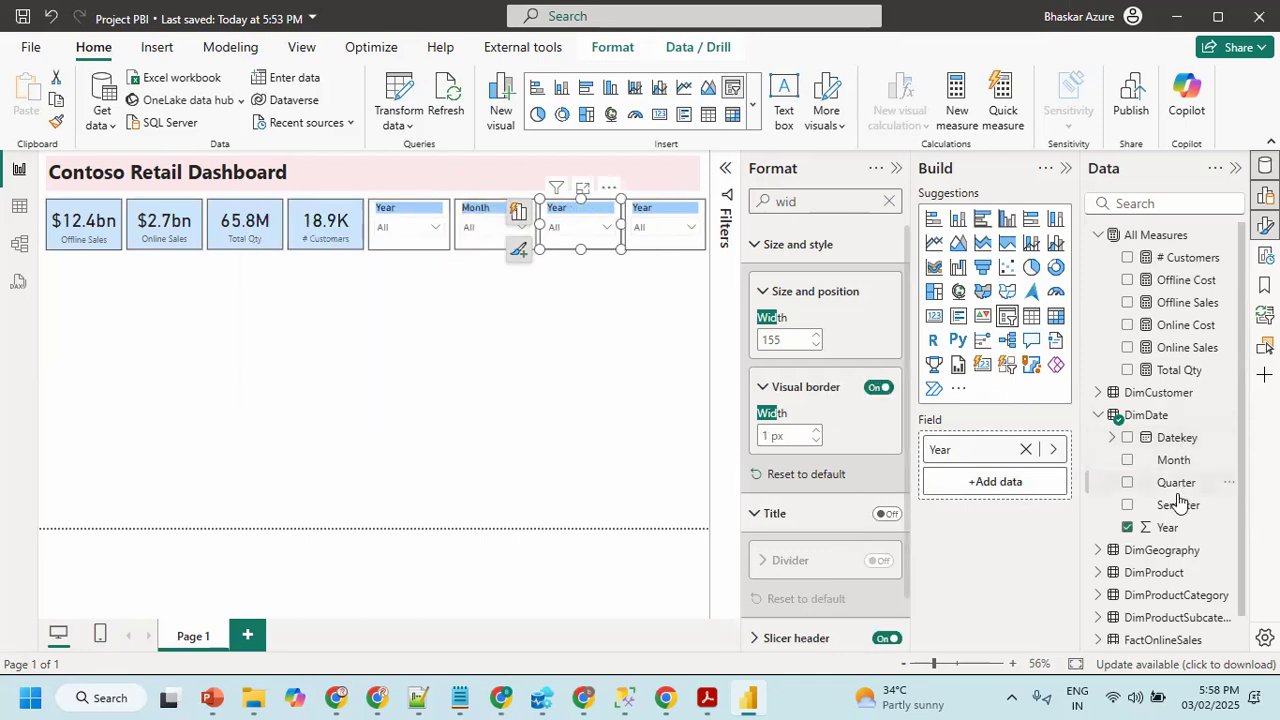
key("alt+Tab")
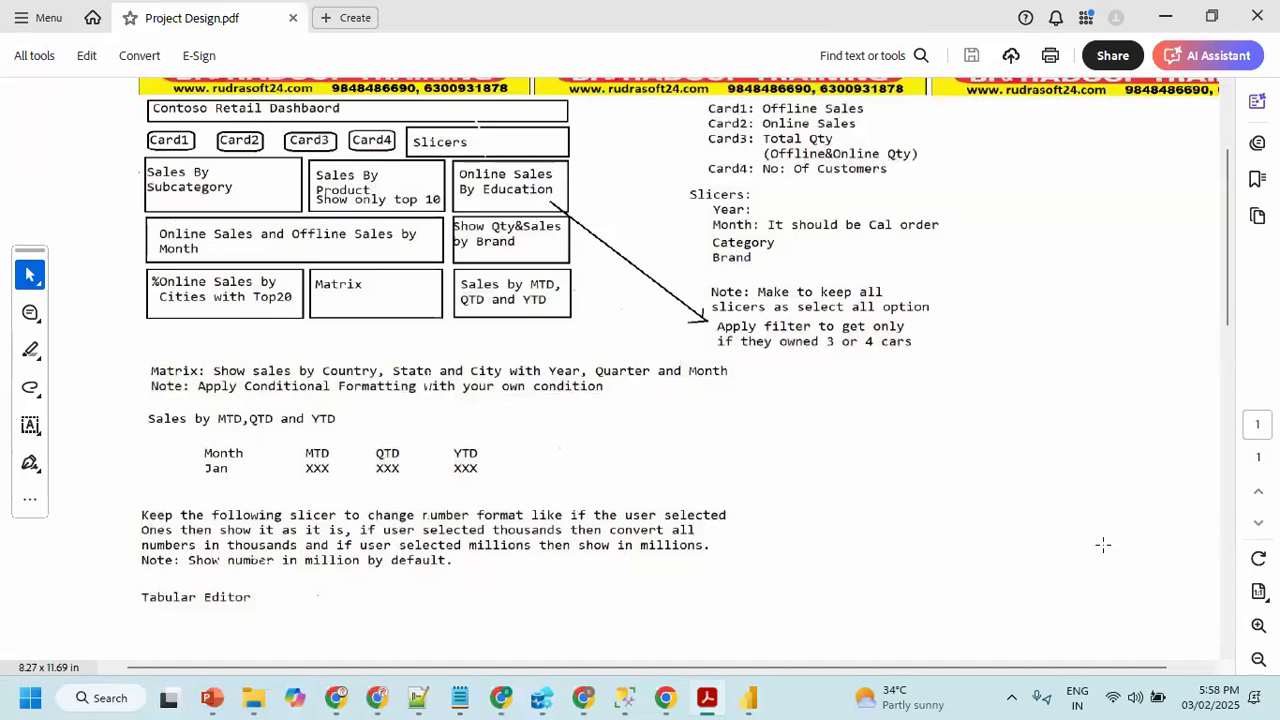
key("alt+Tab")
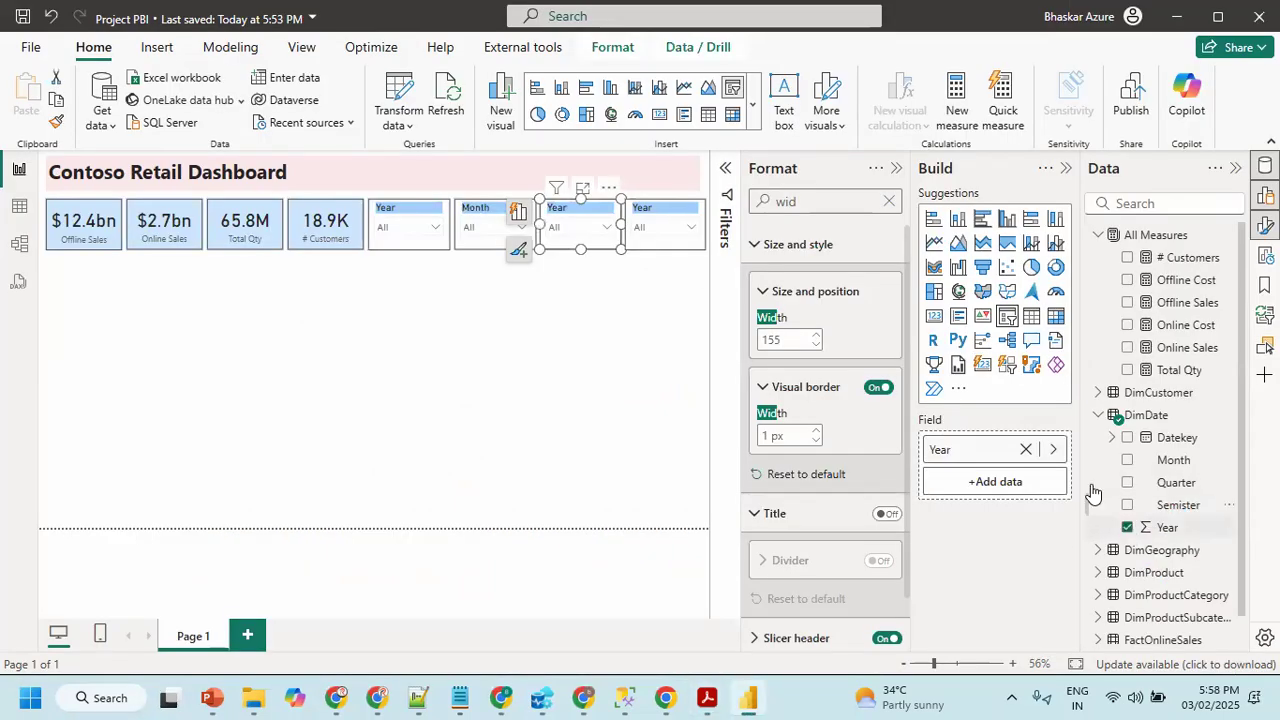
left_click(1127, 528)
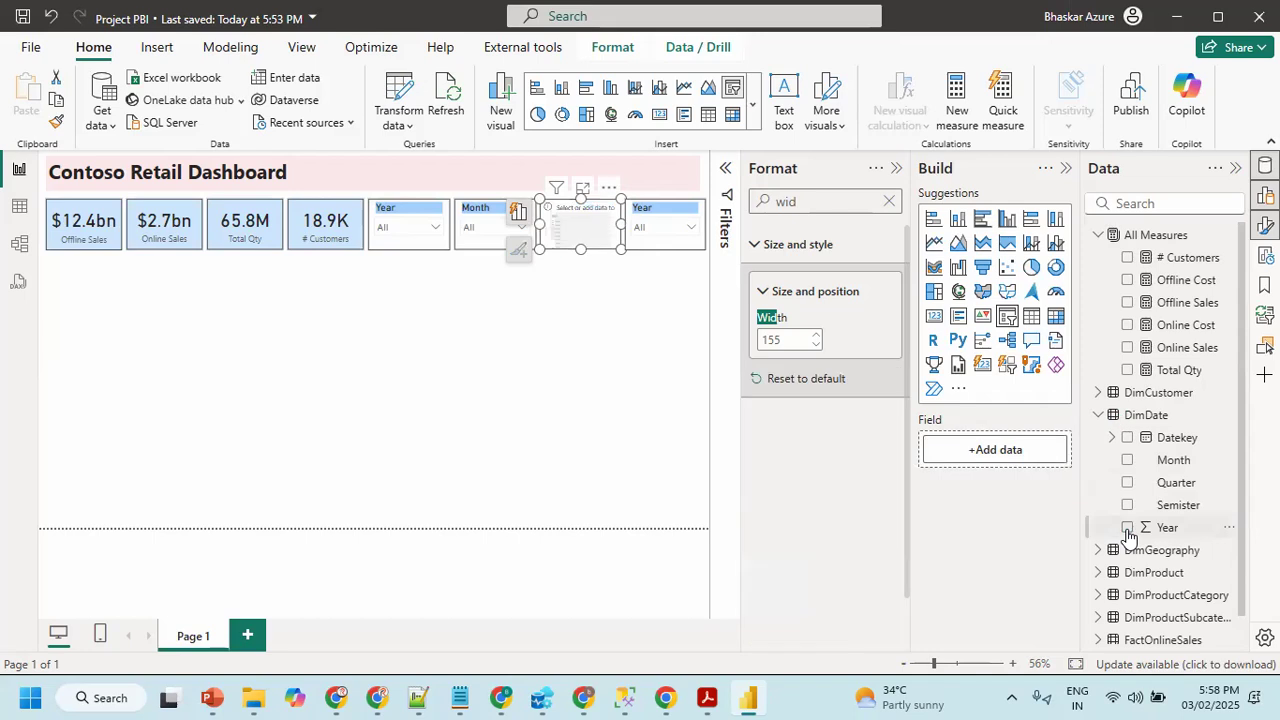
left_click(1160, 593)
scroll(1172, 520, "down", 1)
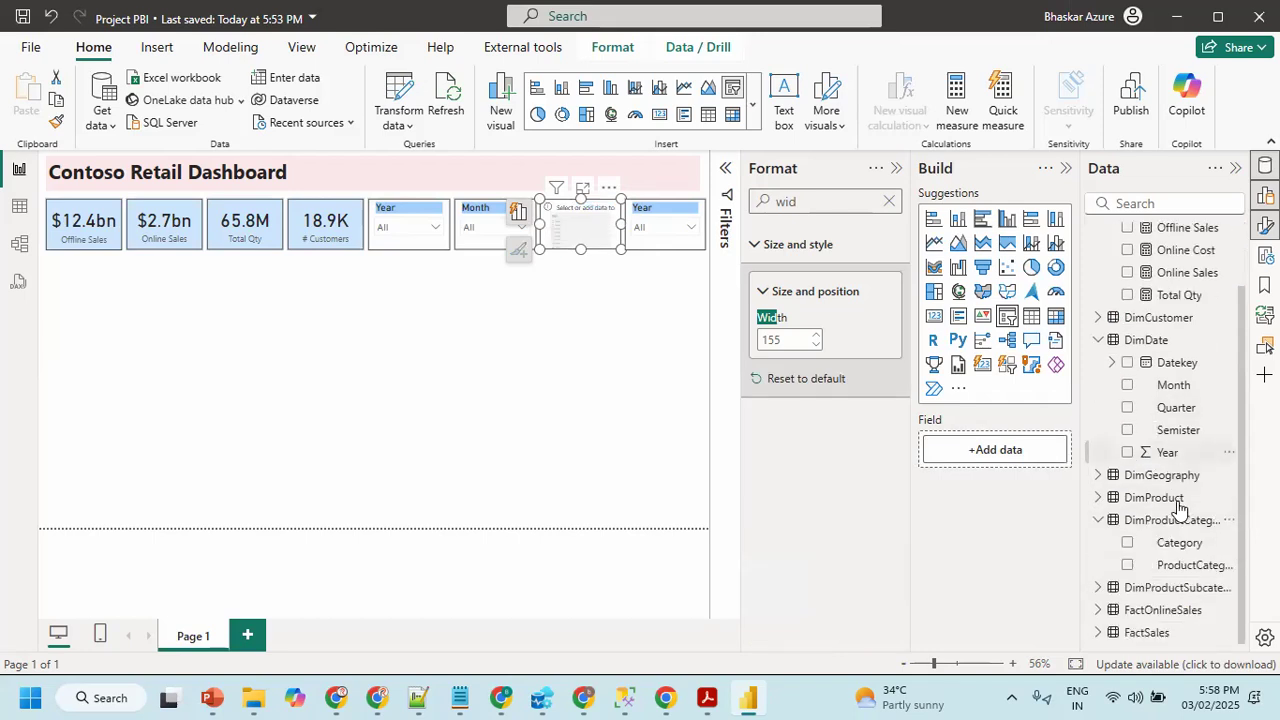
left_click(1127, 543)
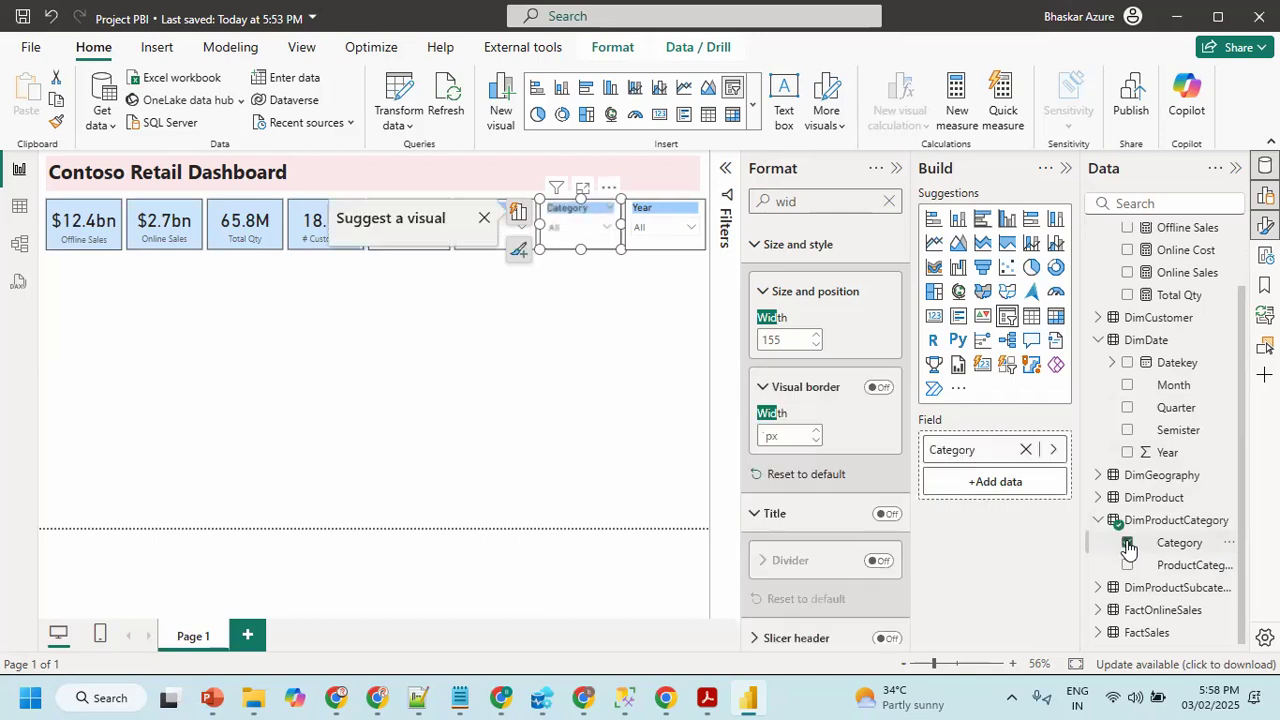
- Replace the fourth slicer's Year field with Brand from DimProduct and collapse the visual settings to give the page more room
left_click(646, 218)
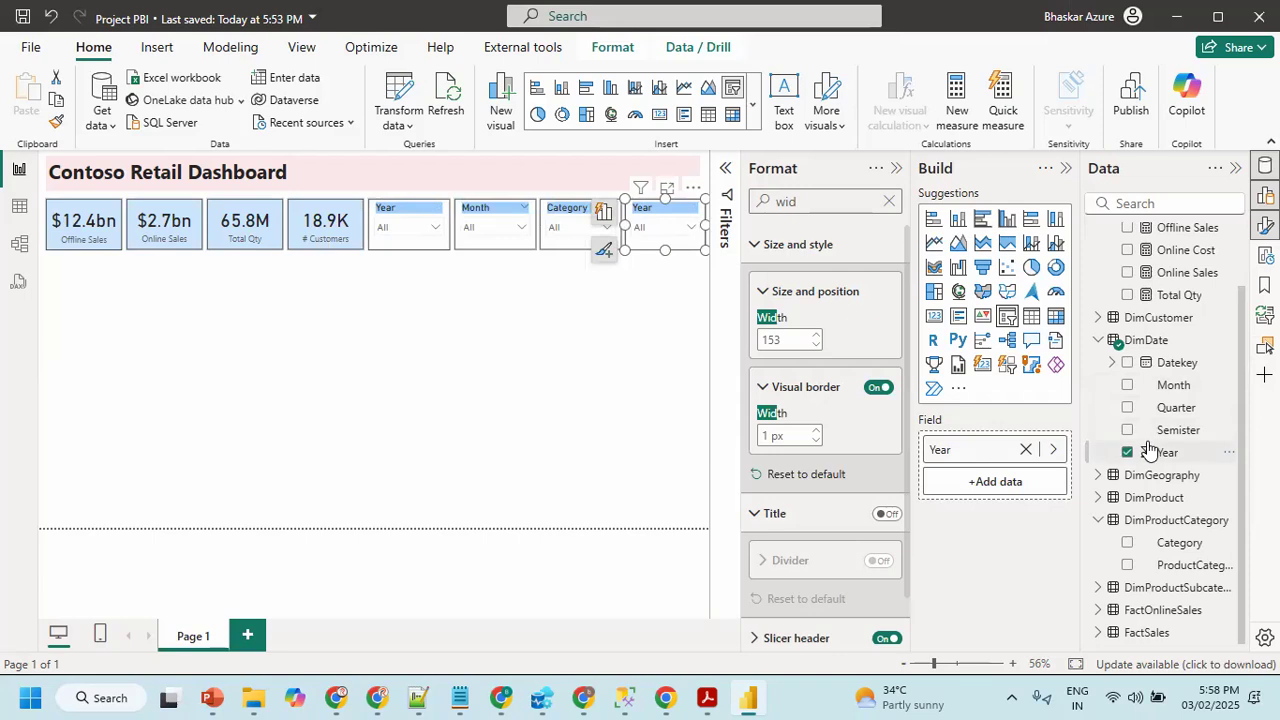
scroll(1117, 446, "up", 2)
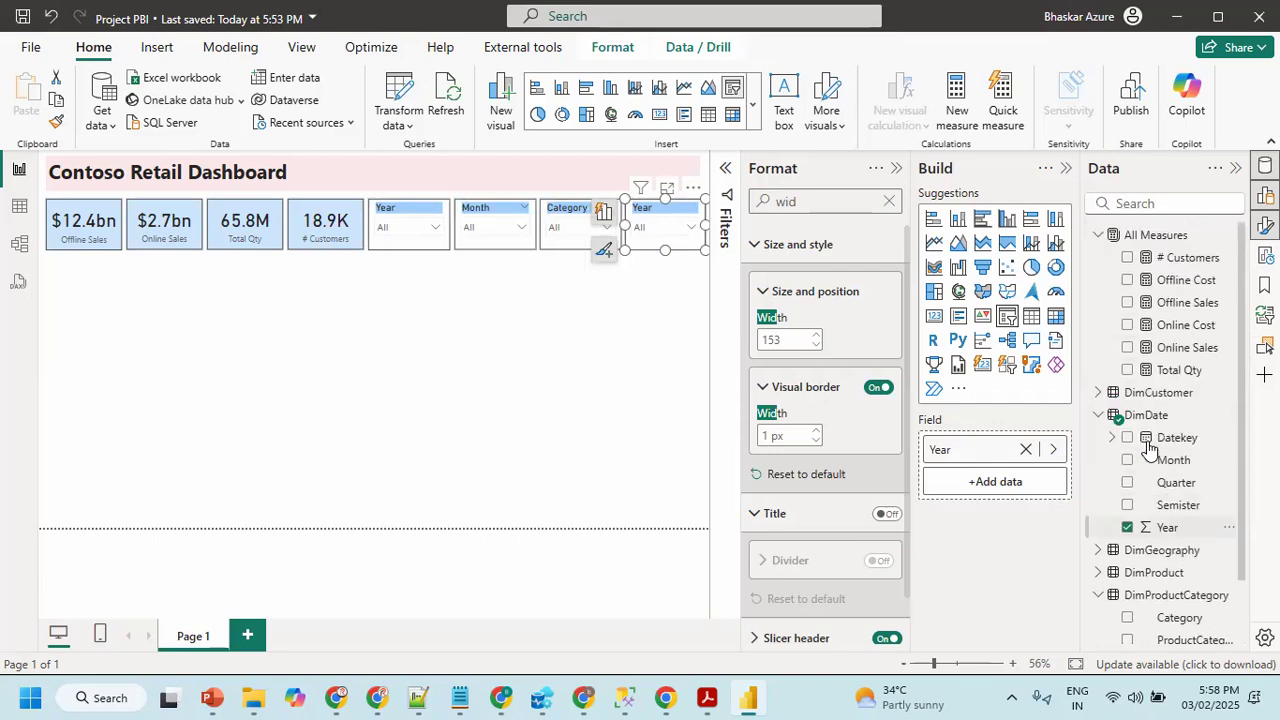
left_click(1098, 414)
left_click(1098, 460)
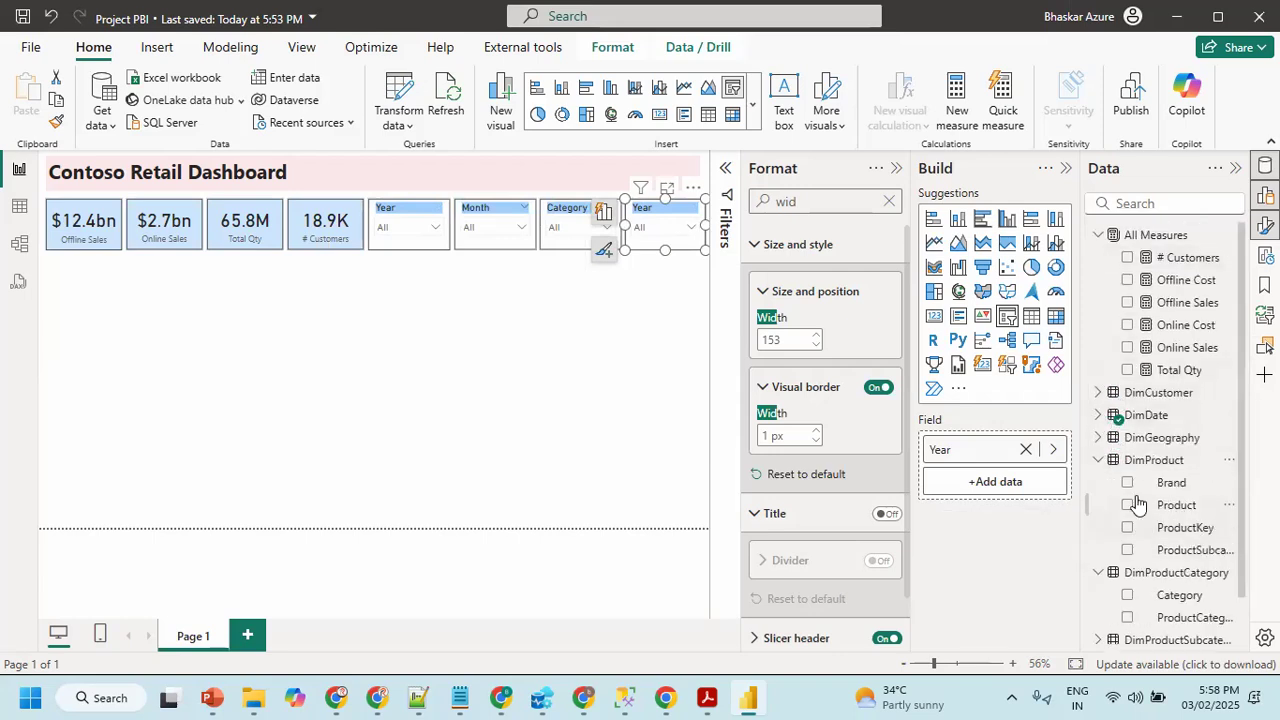
left_click(1127, 483)
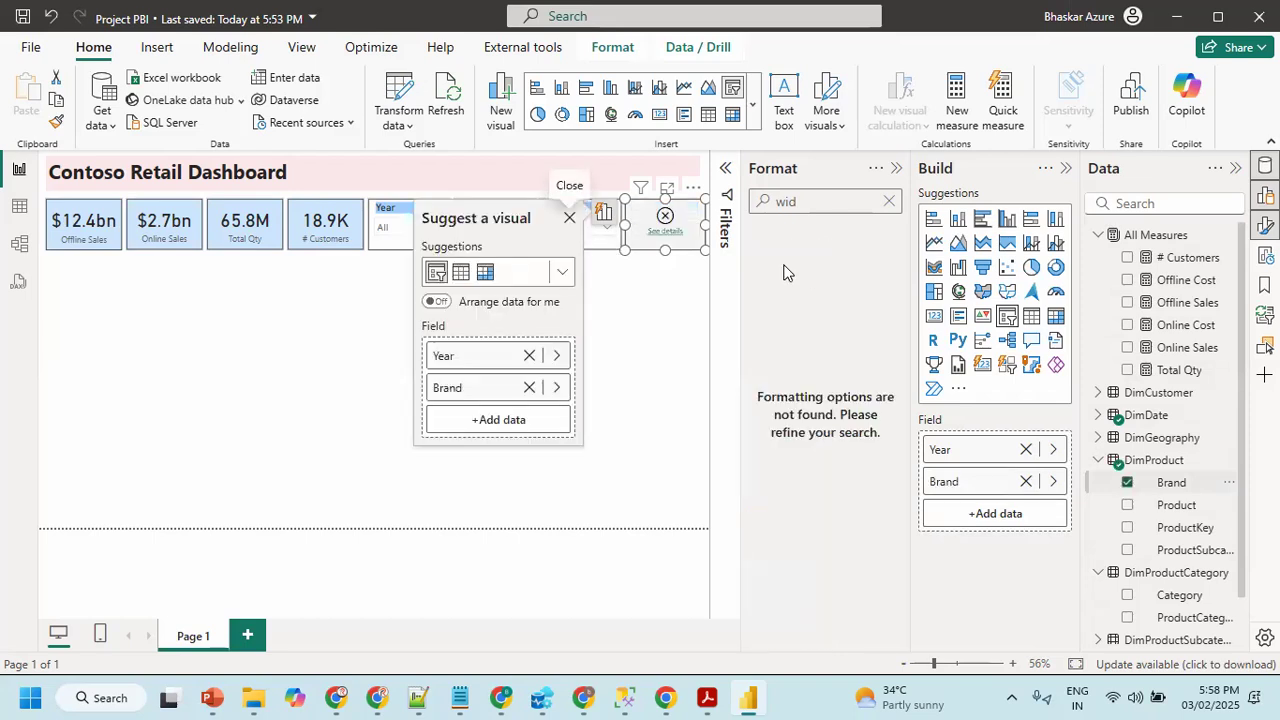
left_click(1025, 449)
left_click(691, 317)
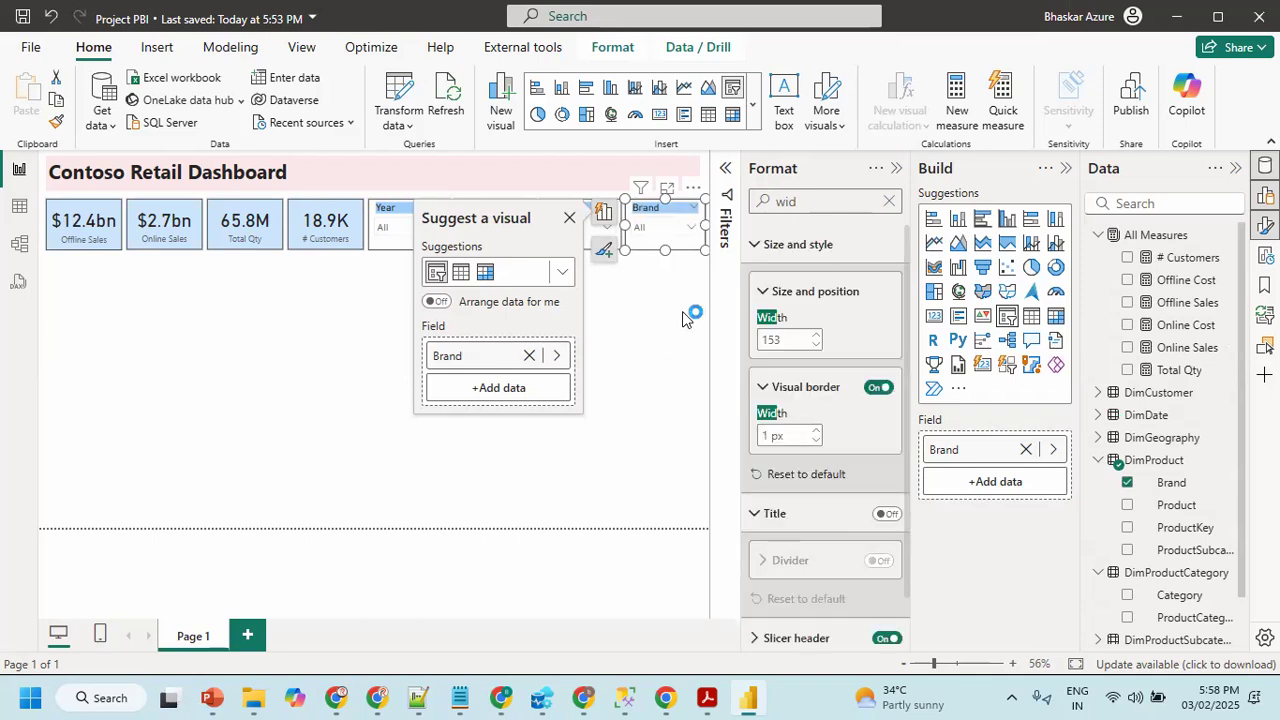
left_click(893, 175)
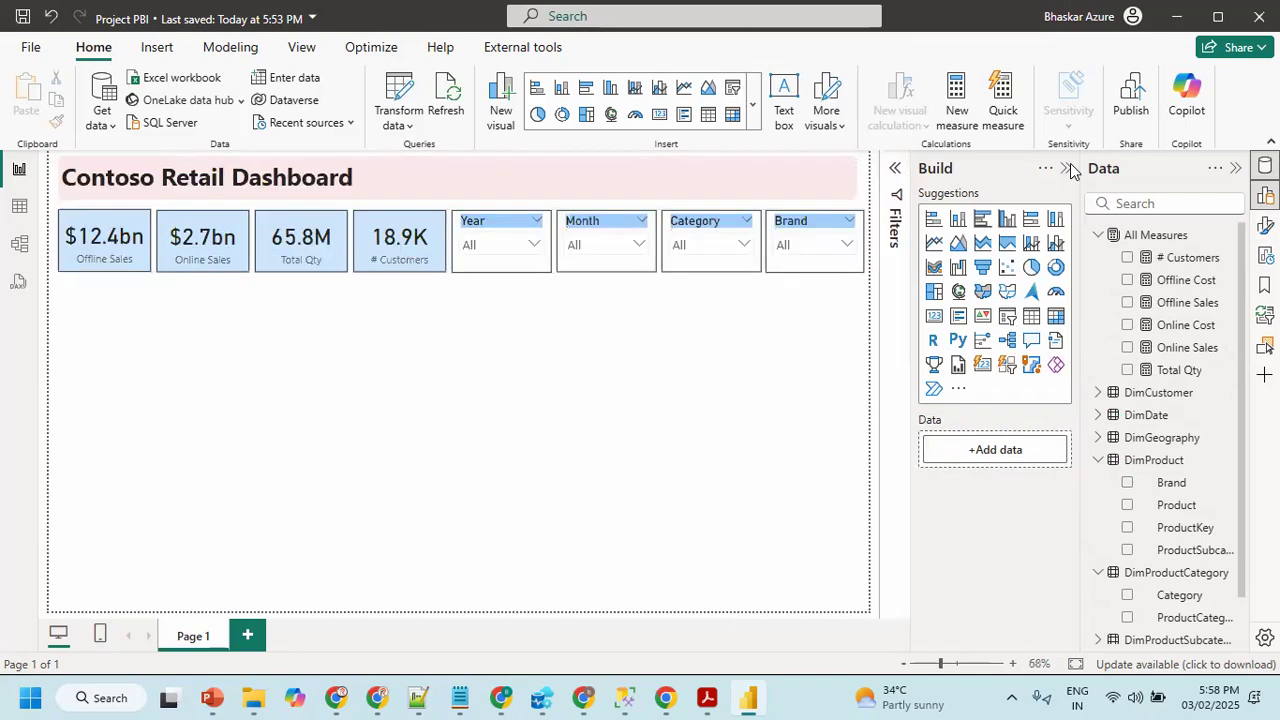
left_click(1066, 172)
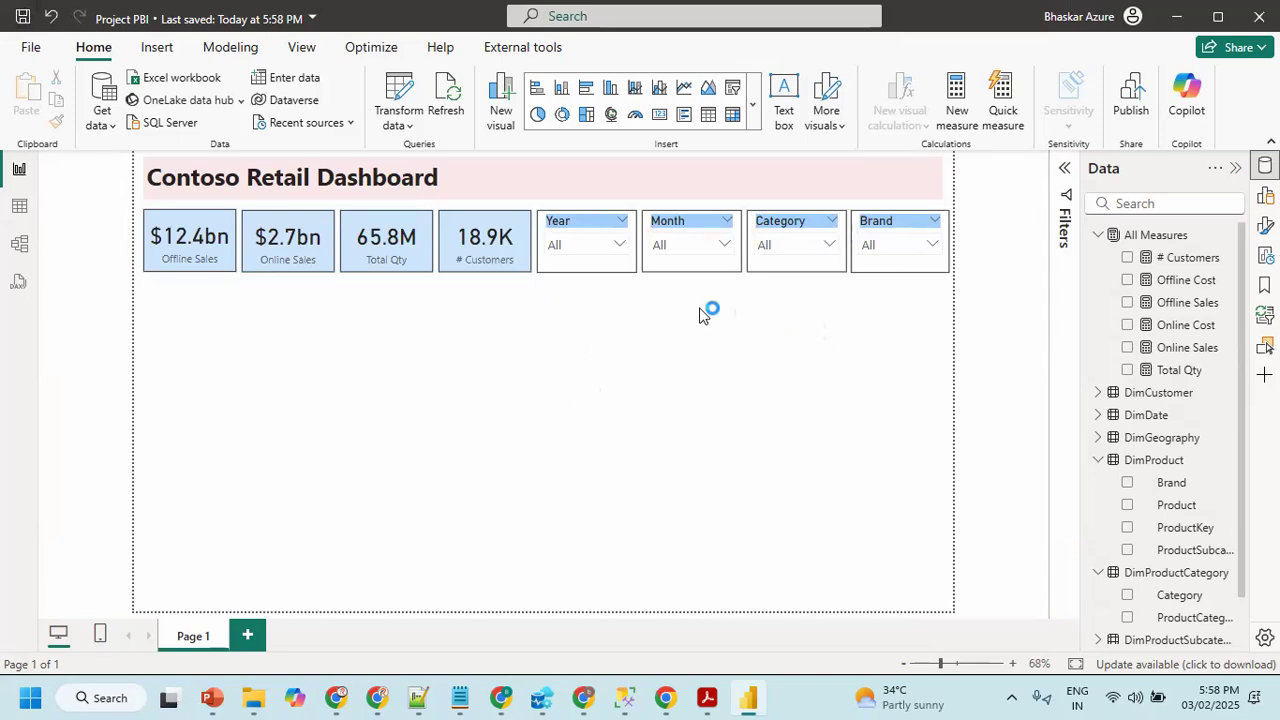
- Check the layout in the project design PDF and insert a clustered column chart below the first two cards, aligned with their outer edges
key("alt+Tab")
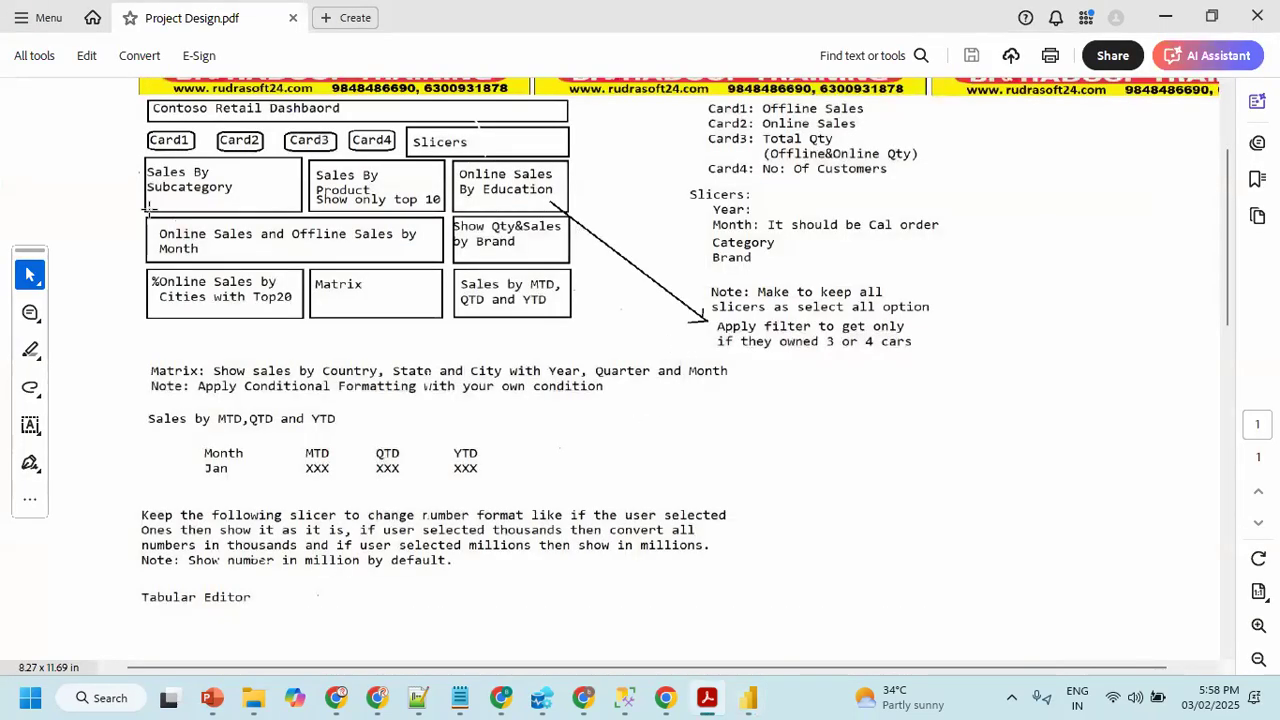
key("alt+Tab")
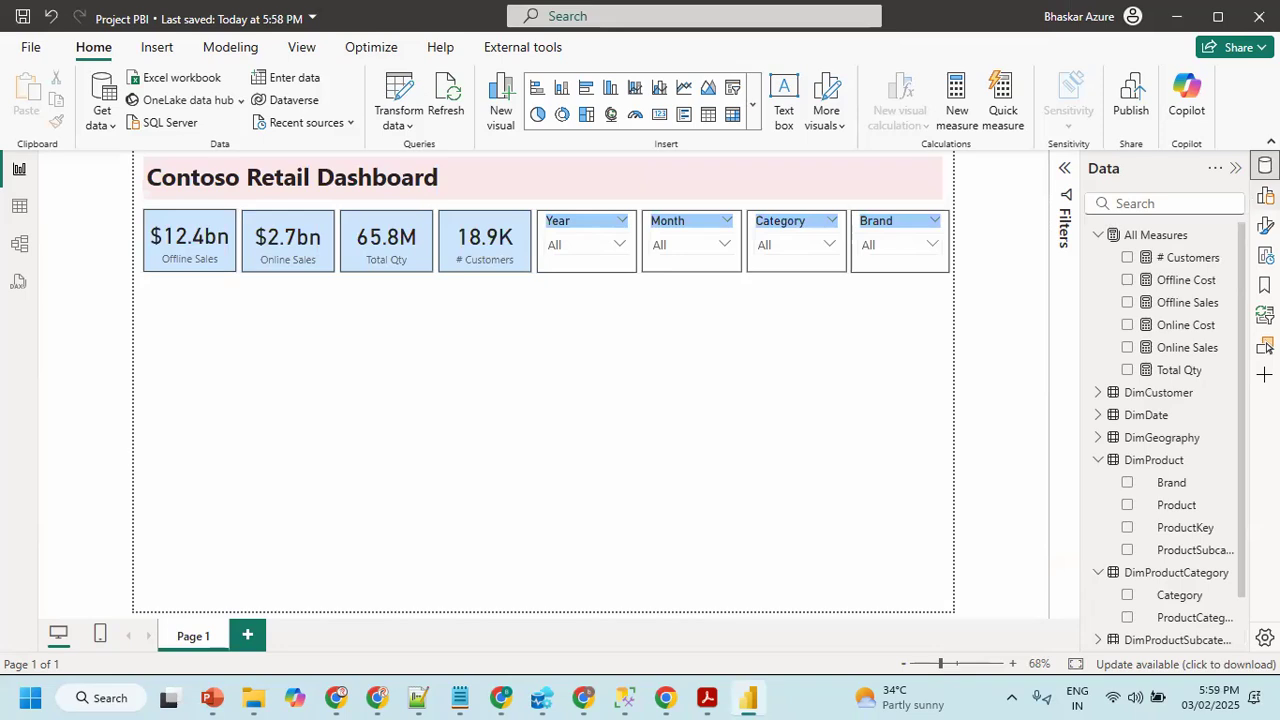
left_click(1265, 196)
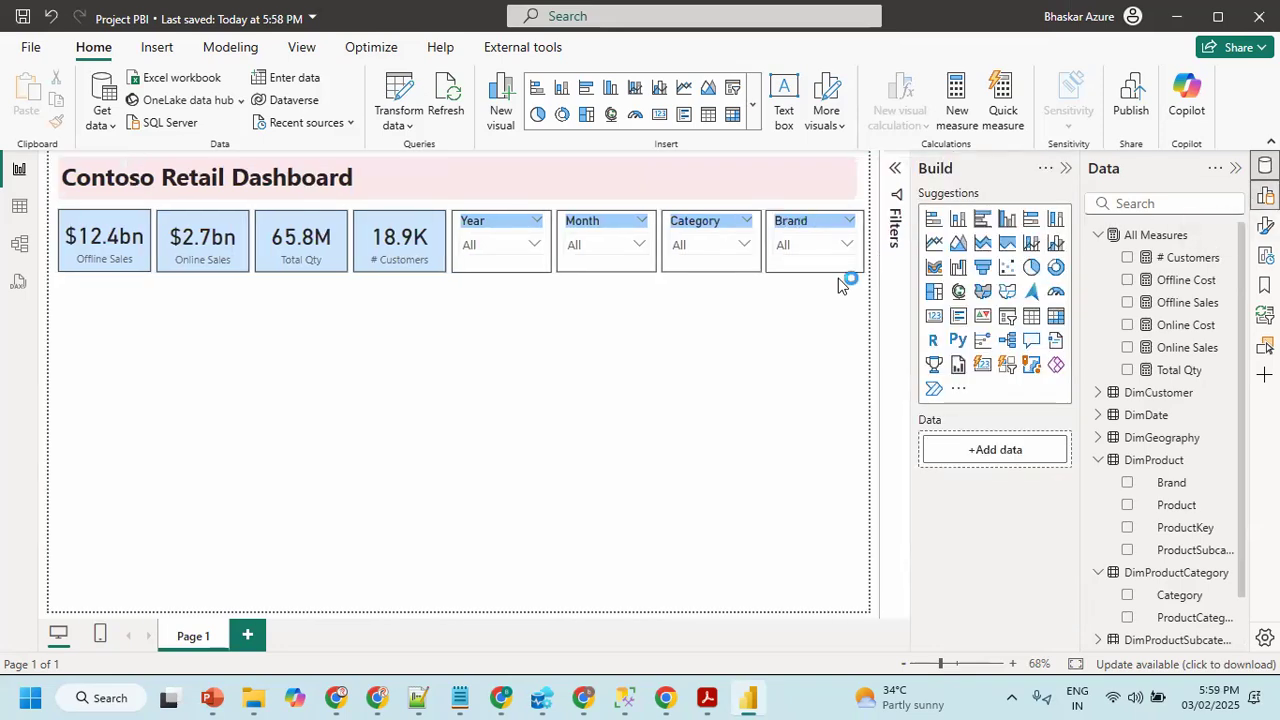
key("alt+Tab")
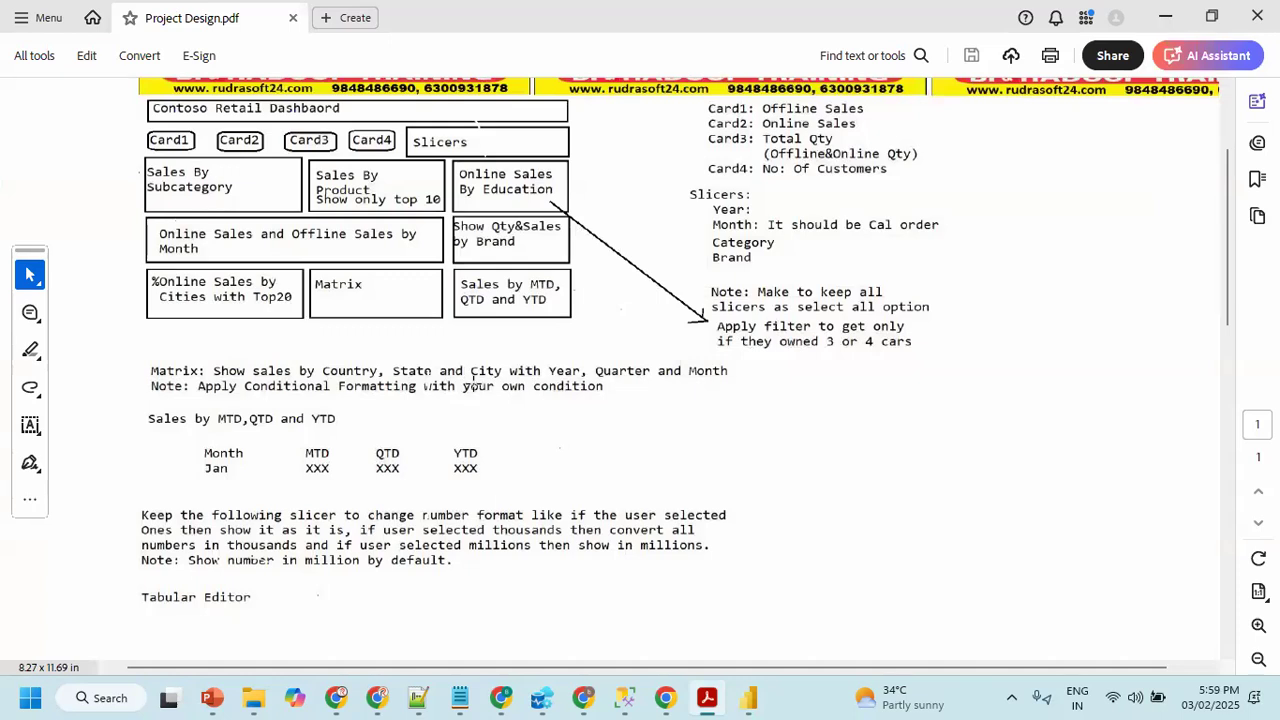
key("alt+Tab")
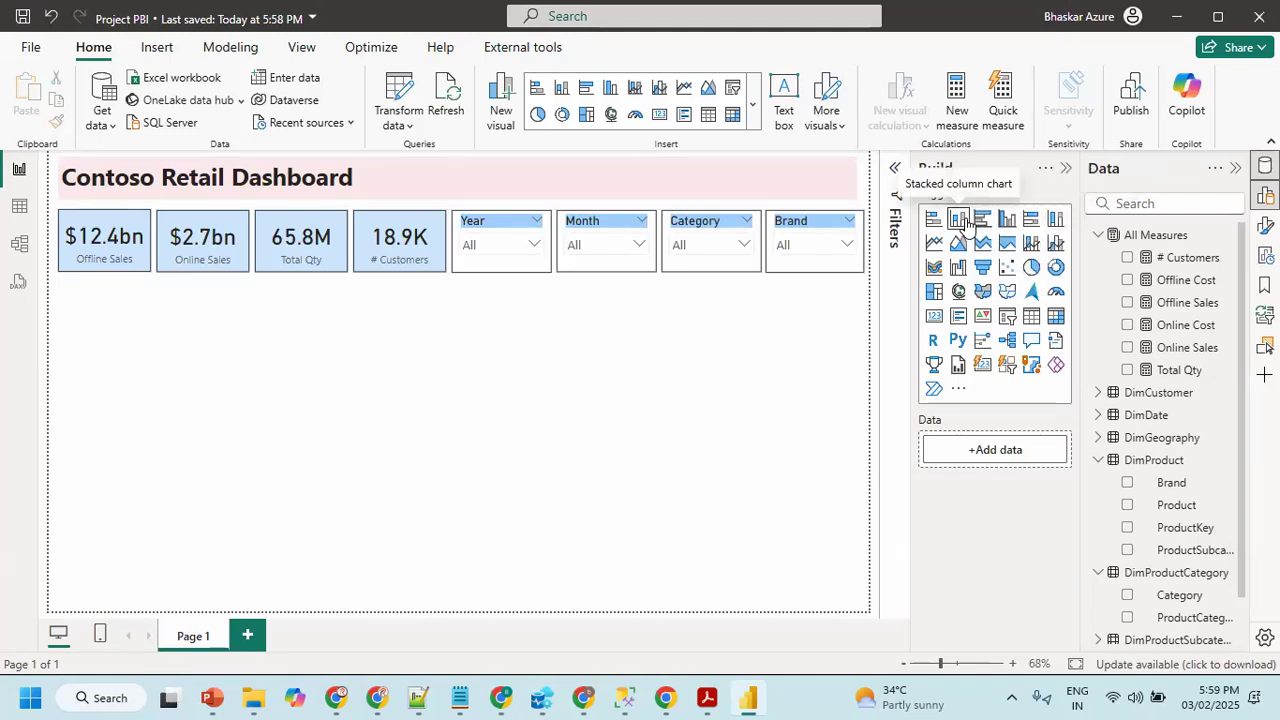
left_click(1005, 220)
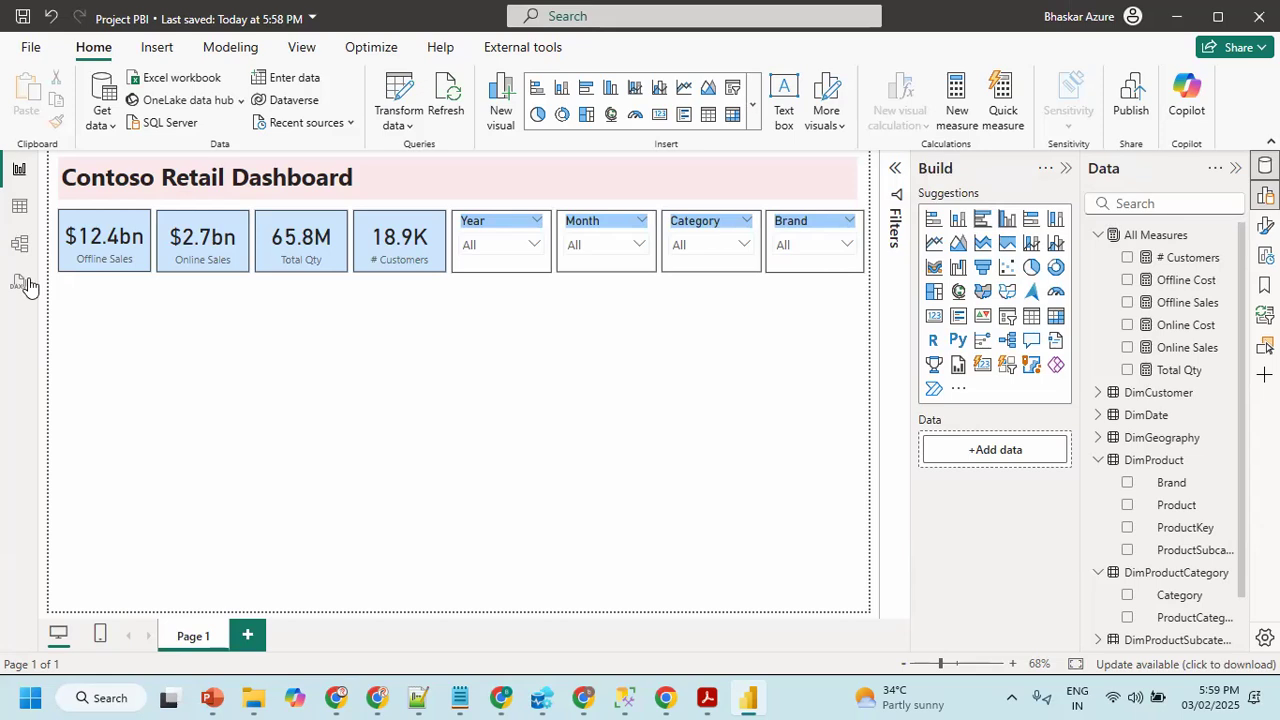
left_click_drag(126, 354, 127, 308)
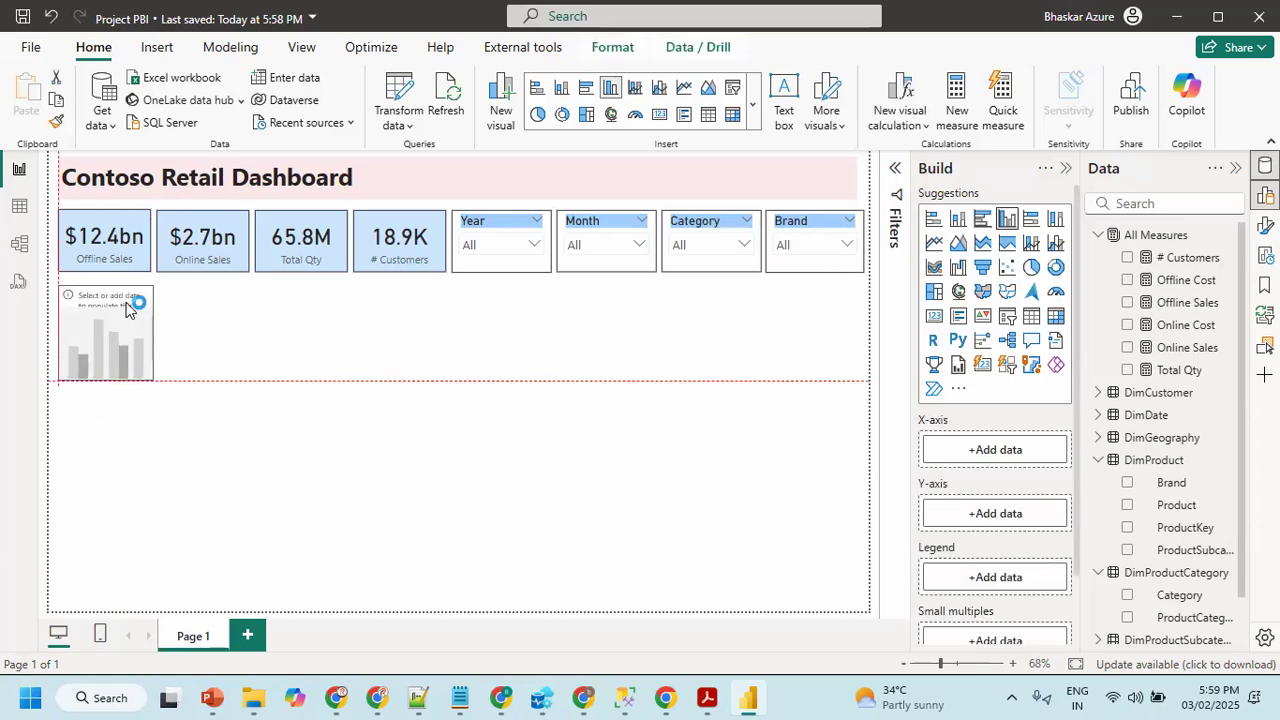
left_click_drag(159, 385, 250, 411)
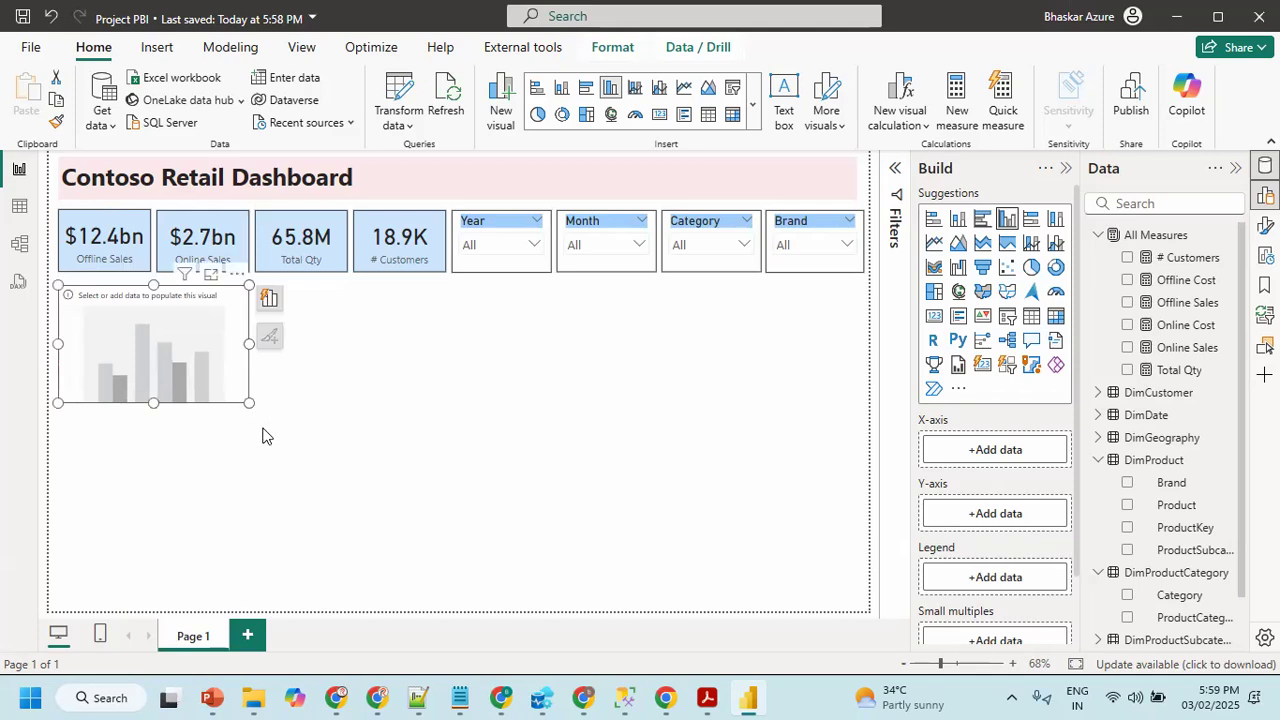
- Check the project design PDF, add the Offline Sales measure to the column chart's Y-axis and rename it Sales
key("alt+Tab")
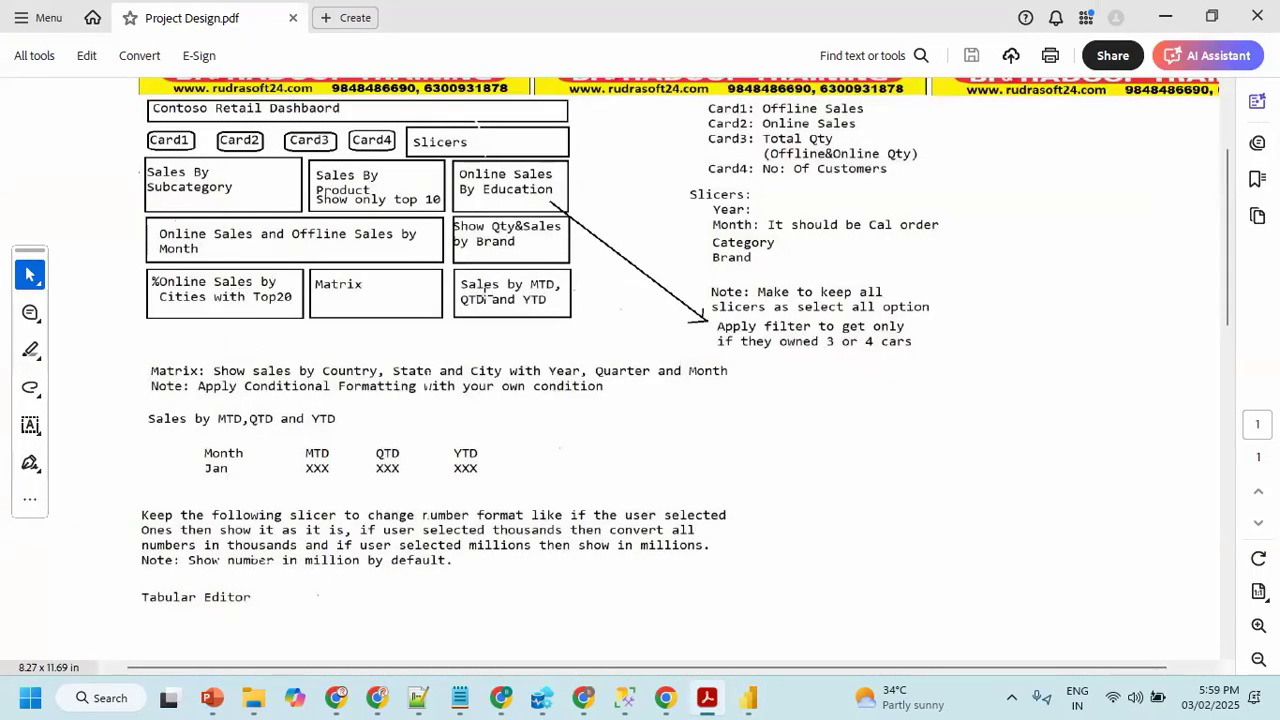
key("alt+Tab")
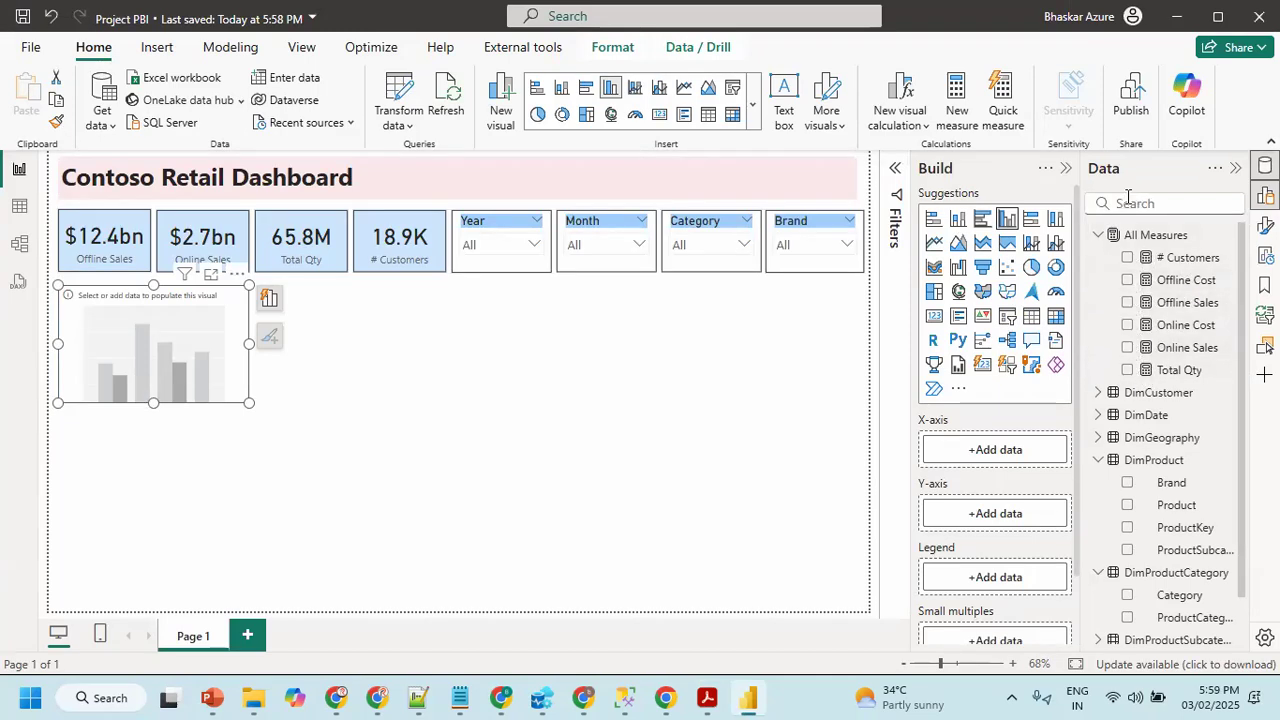
left_click(1127, 302)
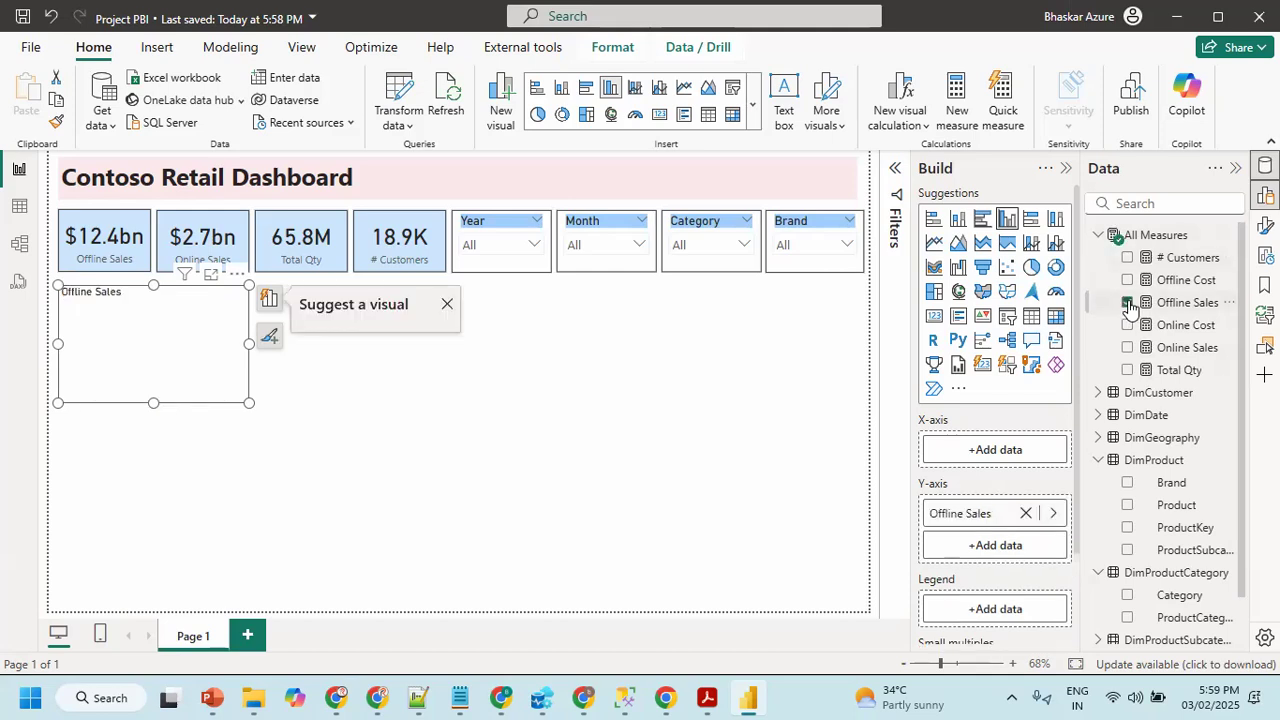
double_click(972, 513)
type("S")
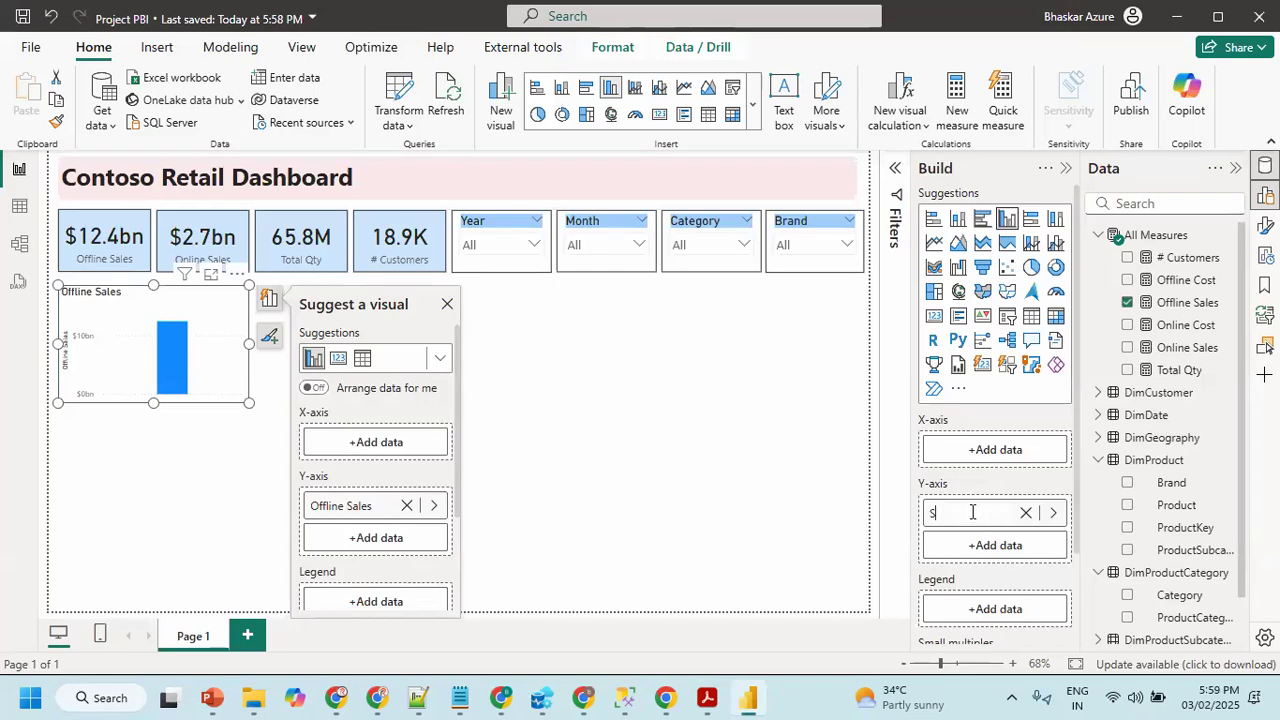
type("ales")
- Add the Subcategory field from DimProductSubcategory to the Sales chart's X-axis, as the project design PDF requires
key("alt+Tab")
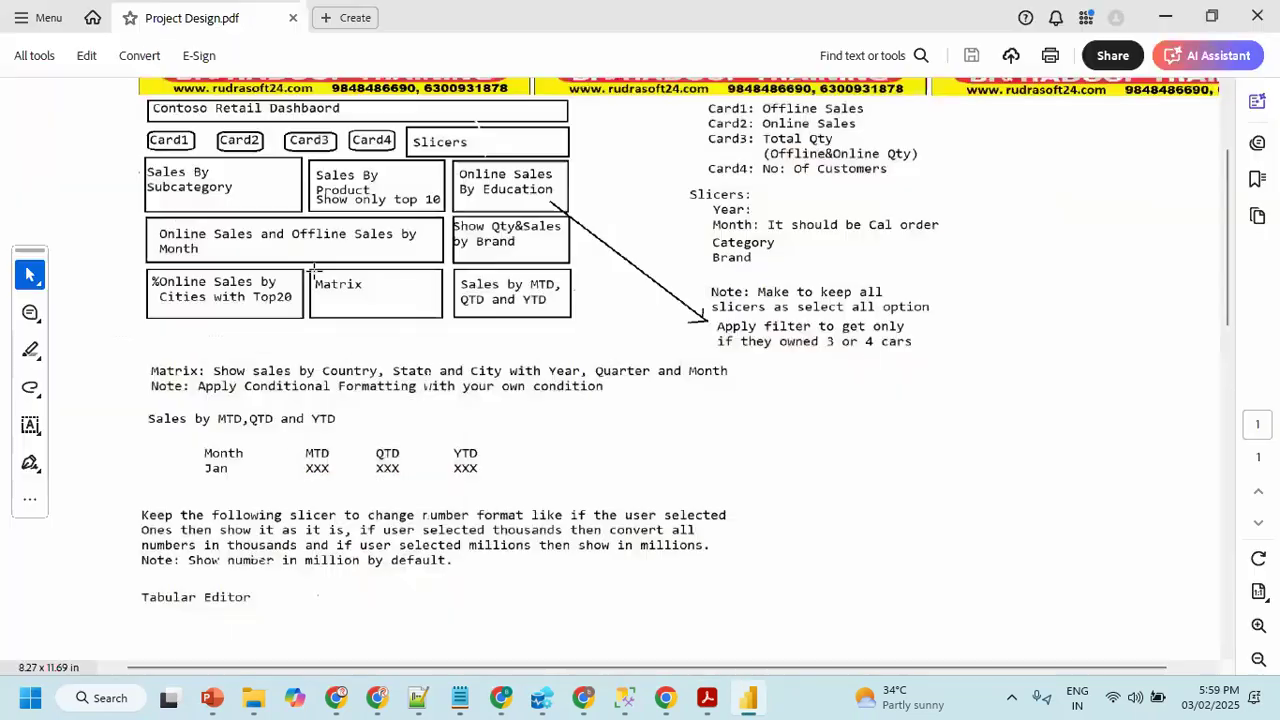
key("alt+Tab")
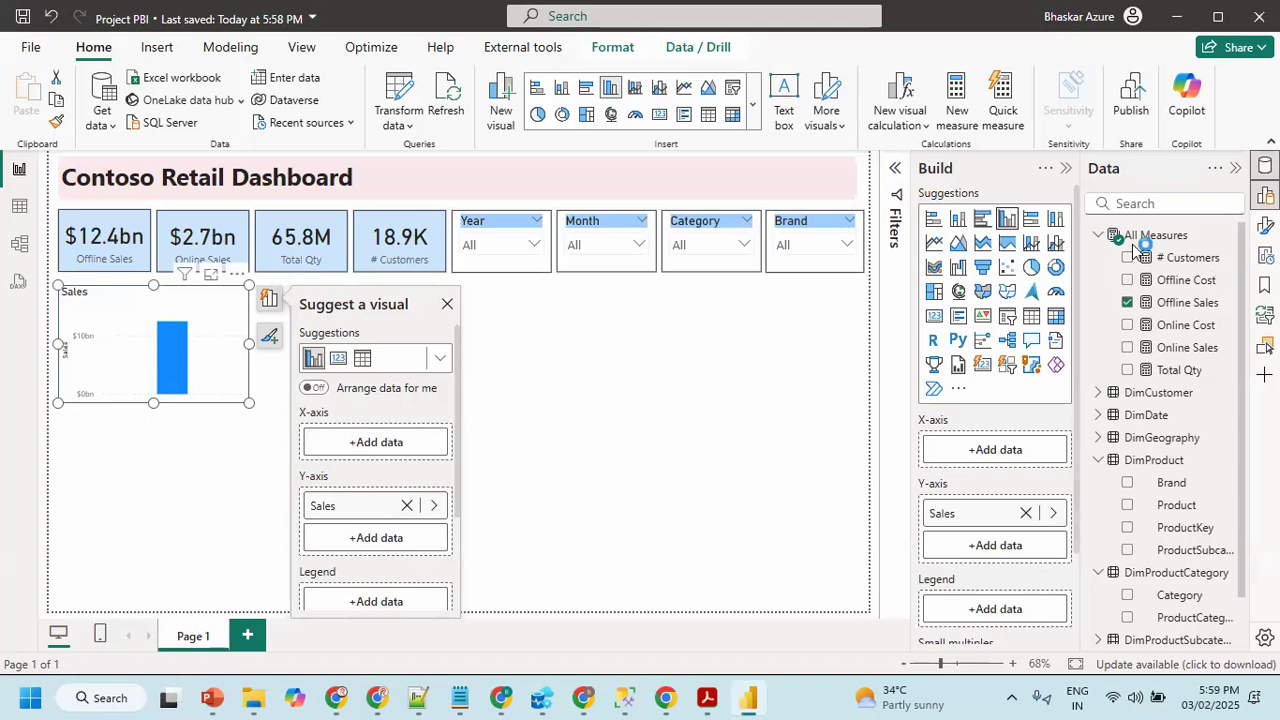
left_click(1100, 462)
left_click(1100, 240)
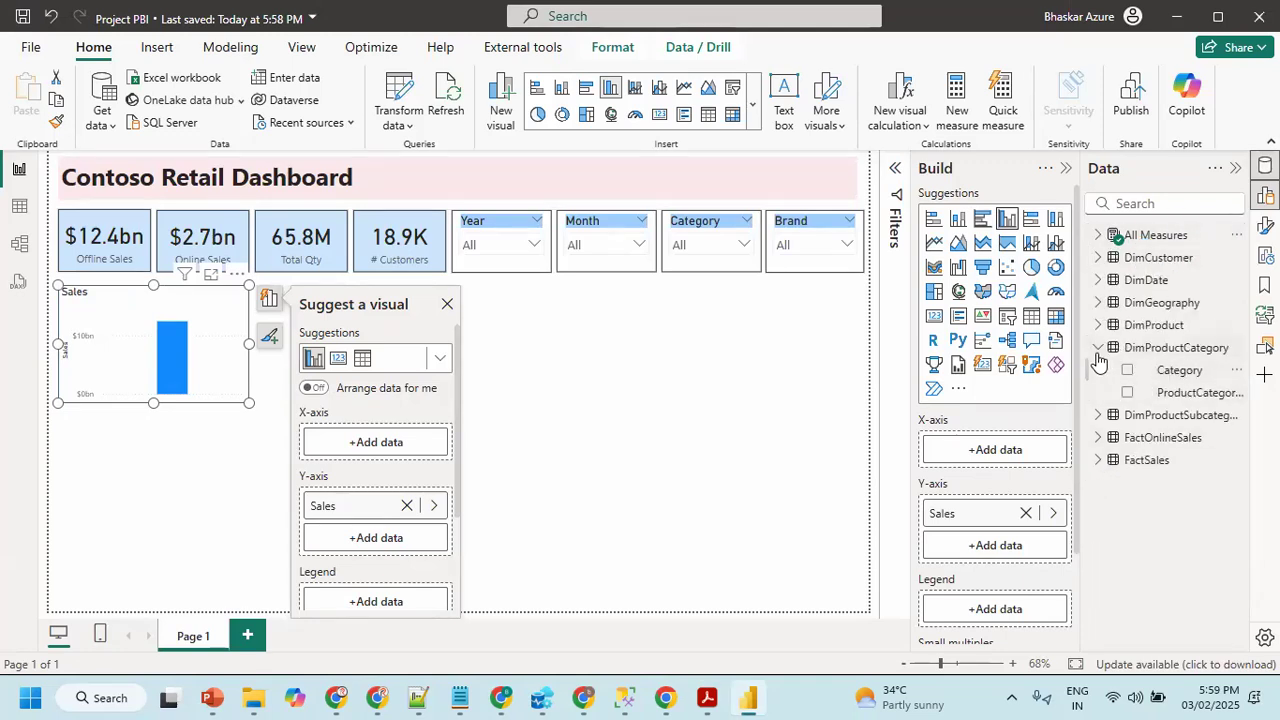
left_click(1100, 347)
left_click(1098, 370)
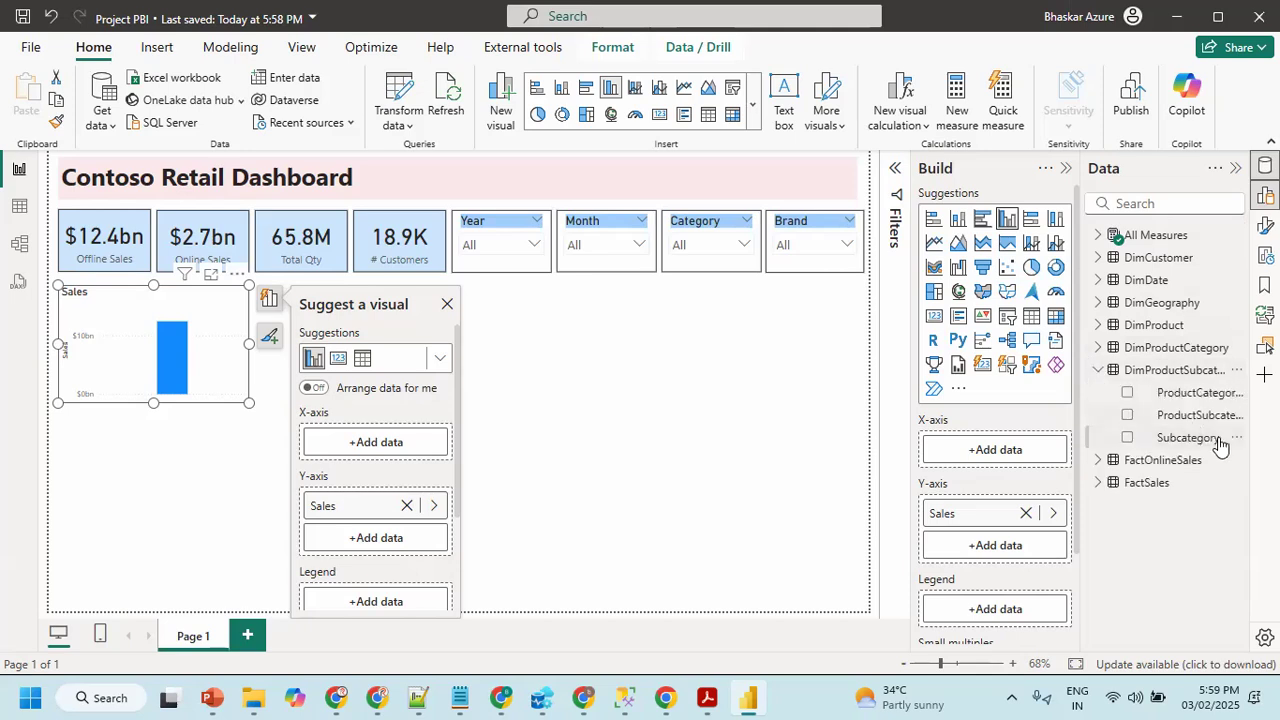
left_click(1128, 439)
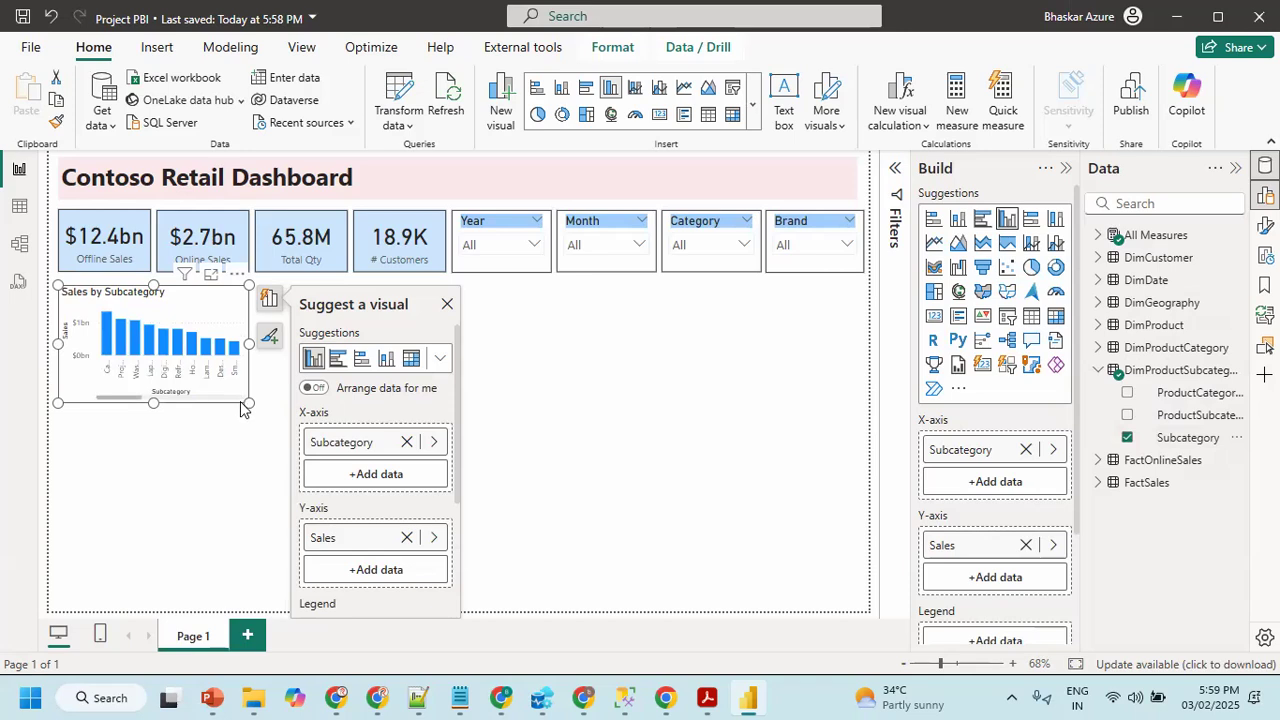
- Resize the Sales by Subcategory chart to end near the middle of the third card, per the design PDF, and change it to a stacked bar chart
left_click_drag(244, 397, 445, 401)
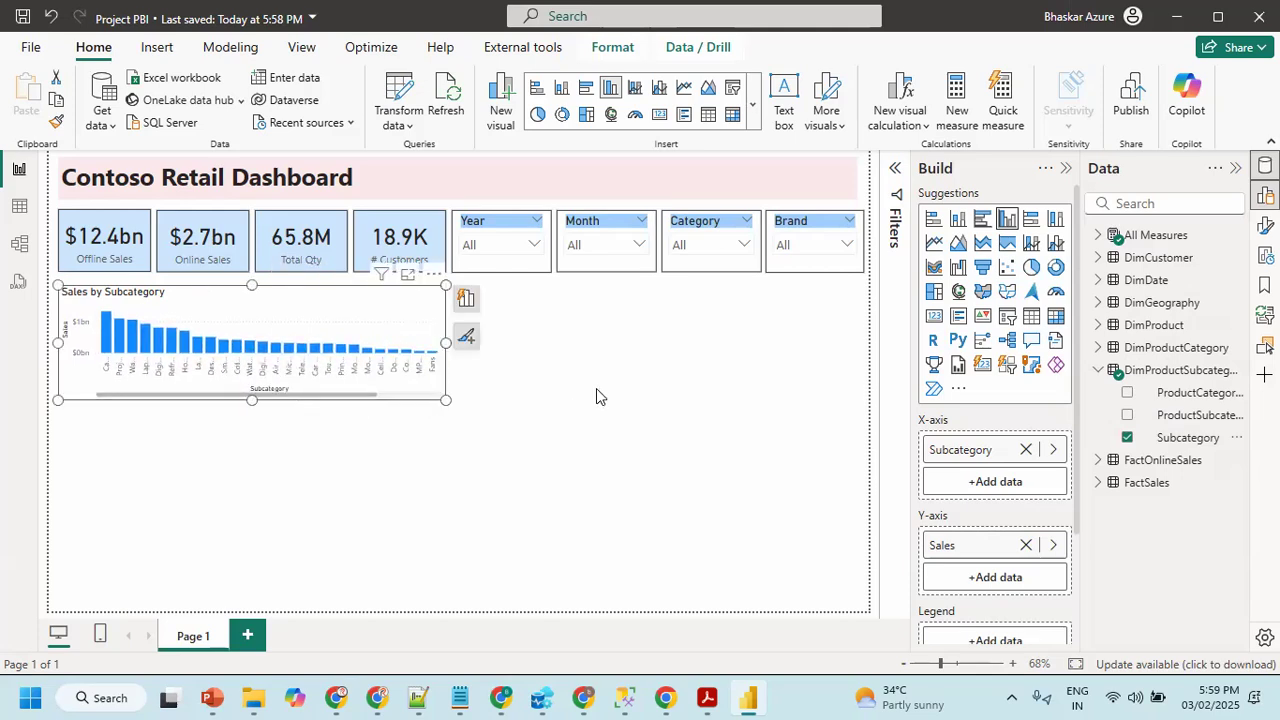
key("alt+Tab")
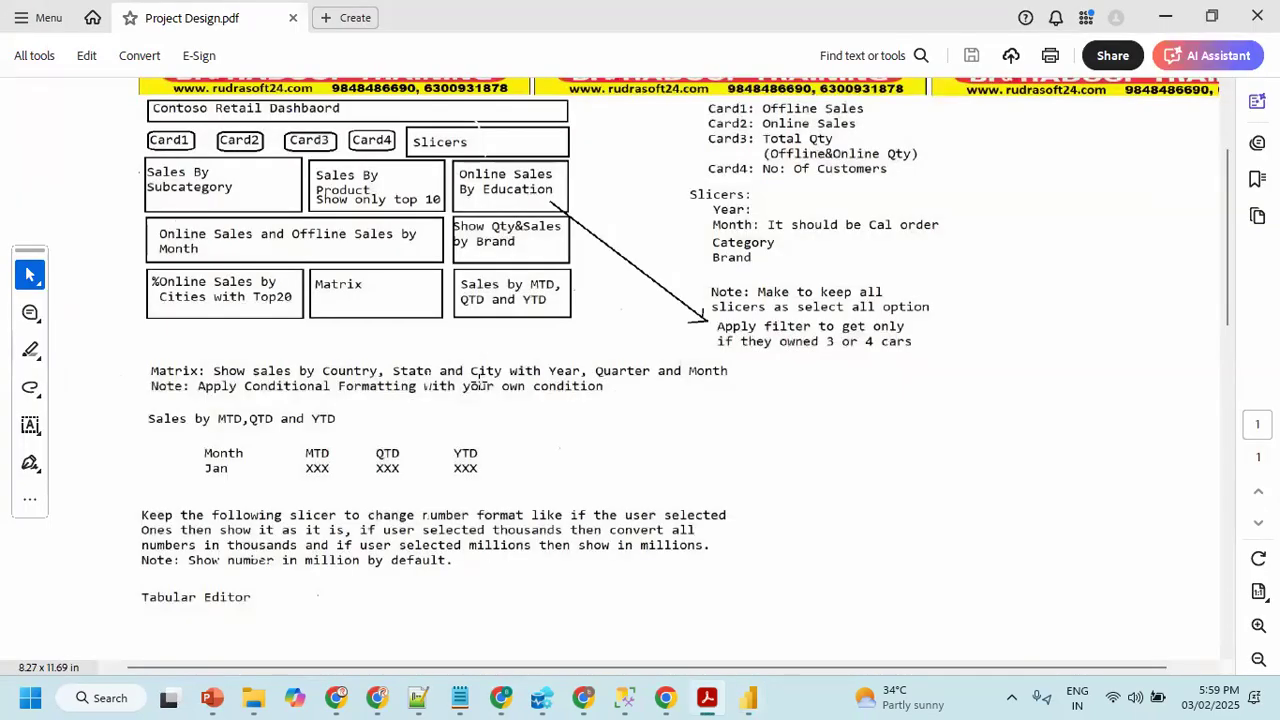
key("alt+Tab")
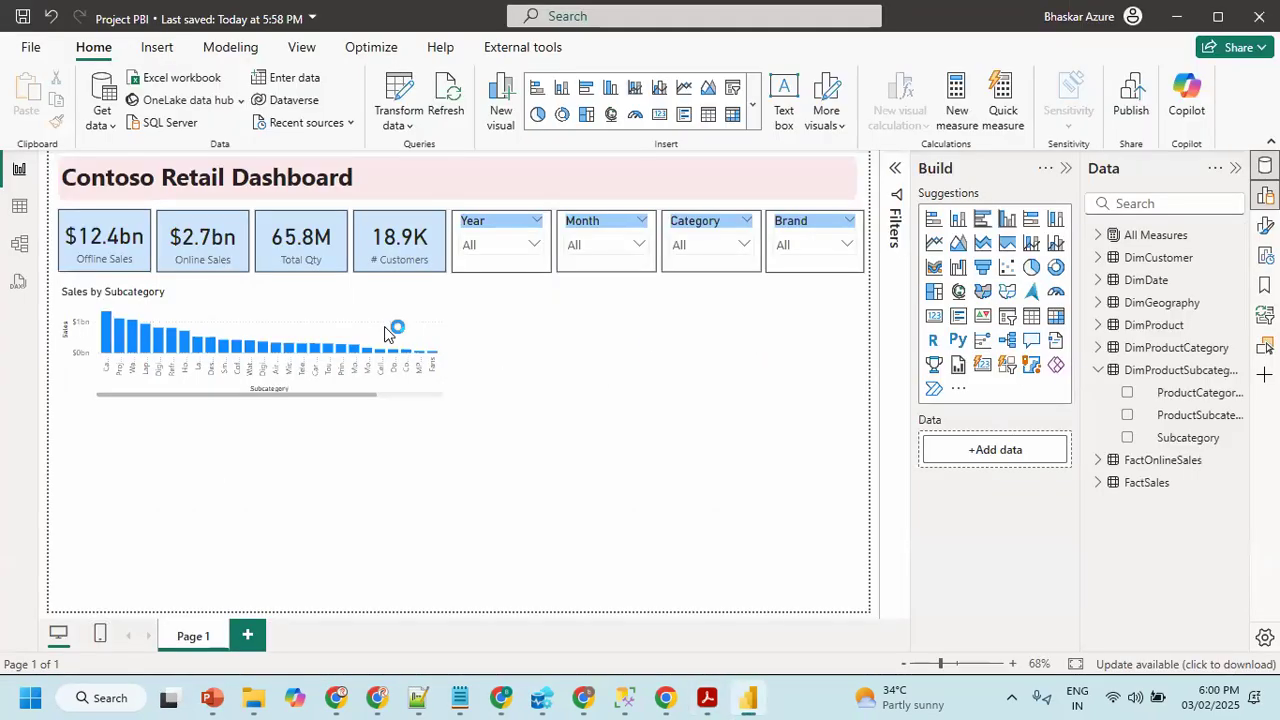
left_click(443, 352)
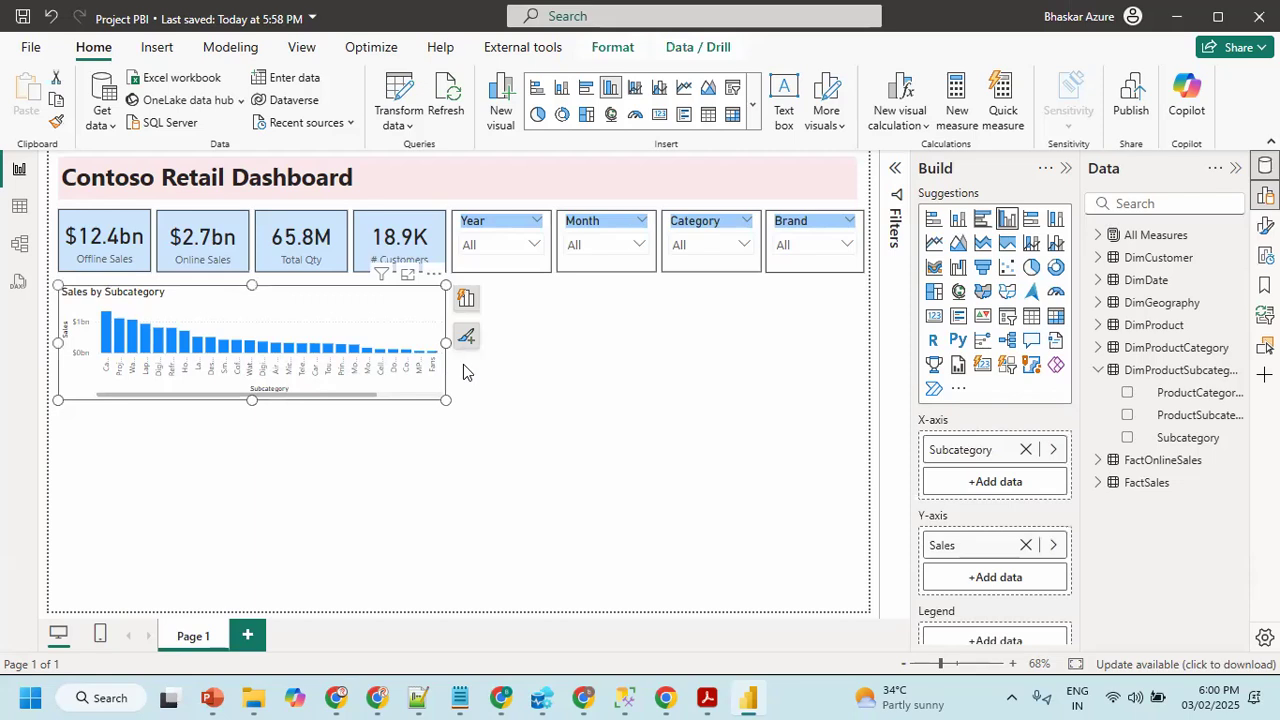
key("alt+Tab")
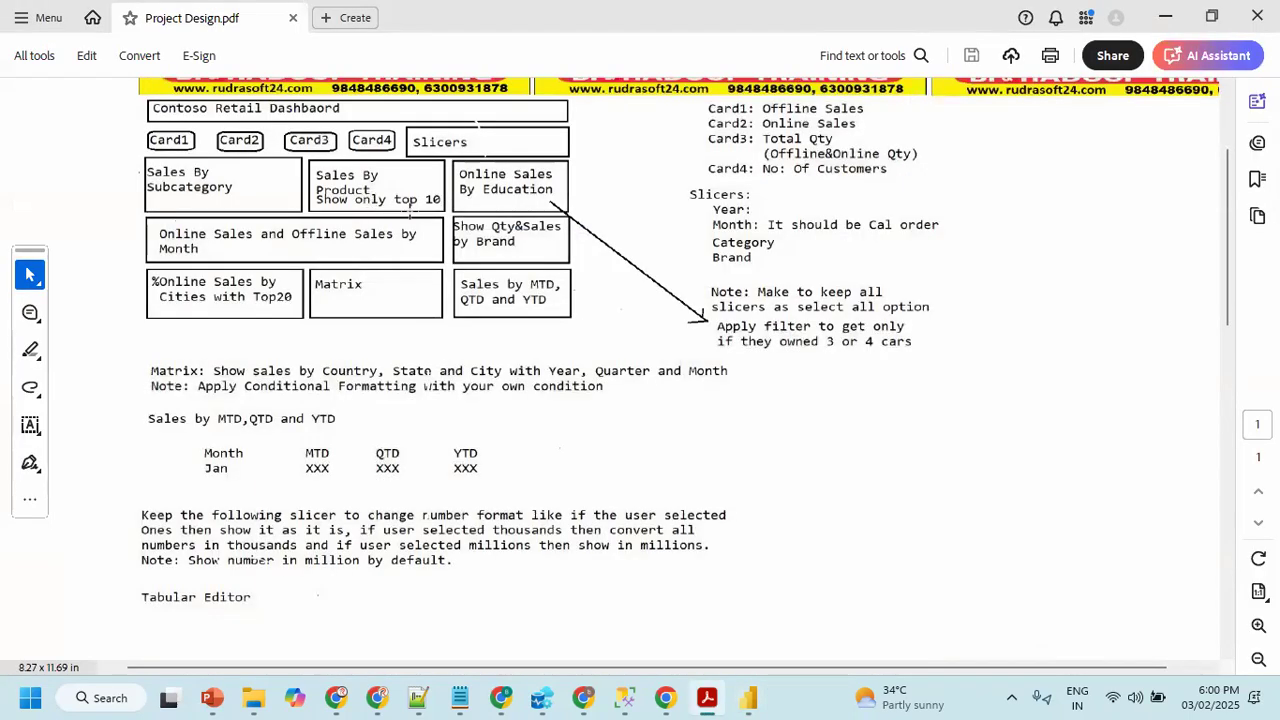
key("alt+Tab")
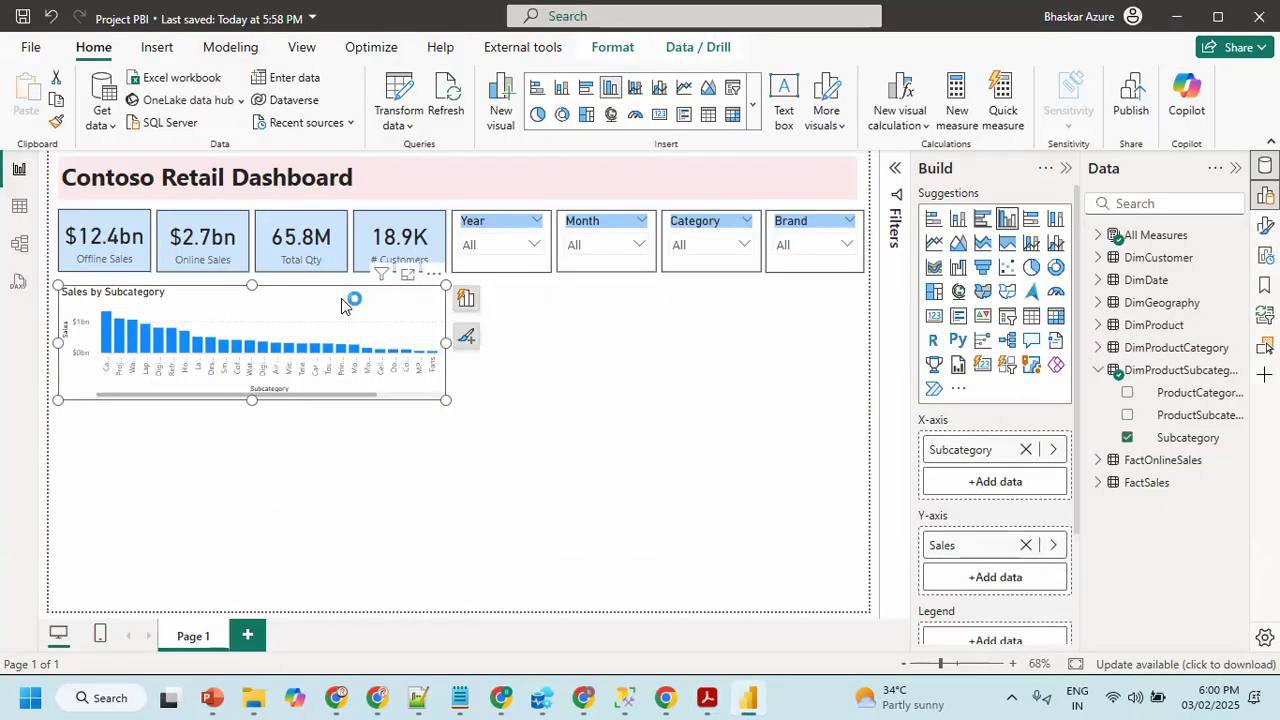
left_click_drag(322, 350, 311, 346)
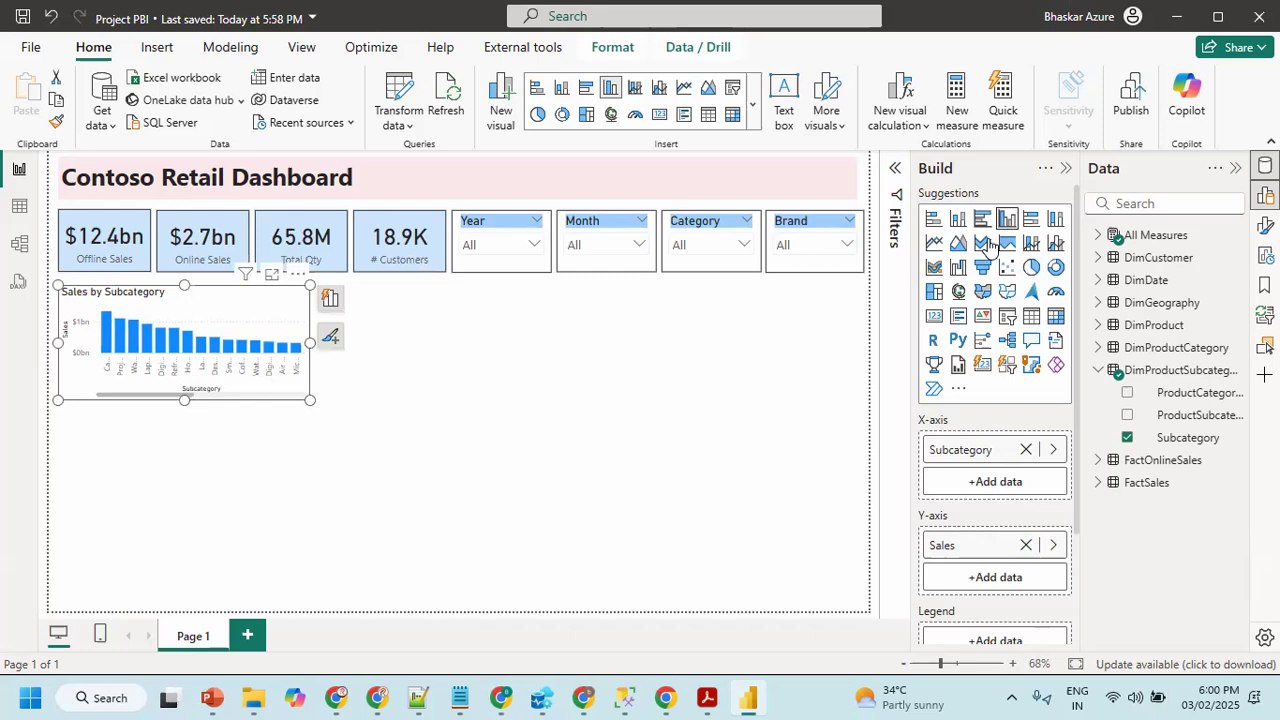
left_click(933, 220)
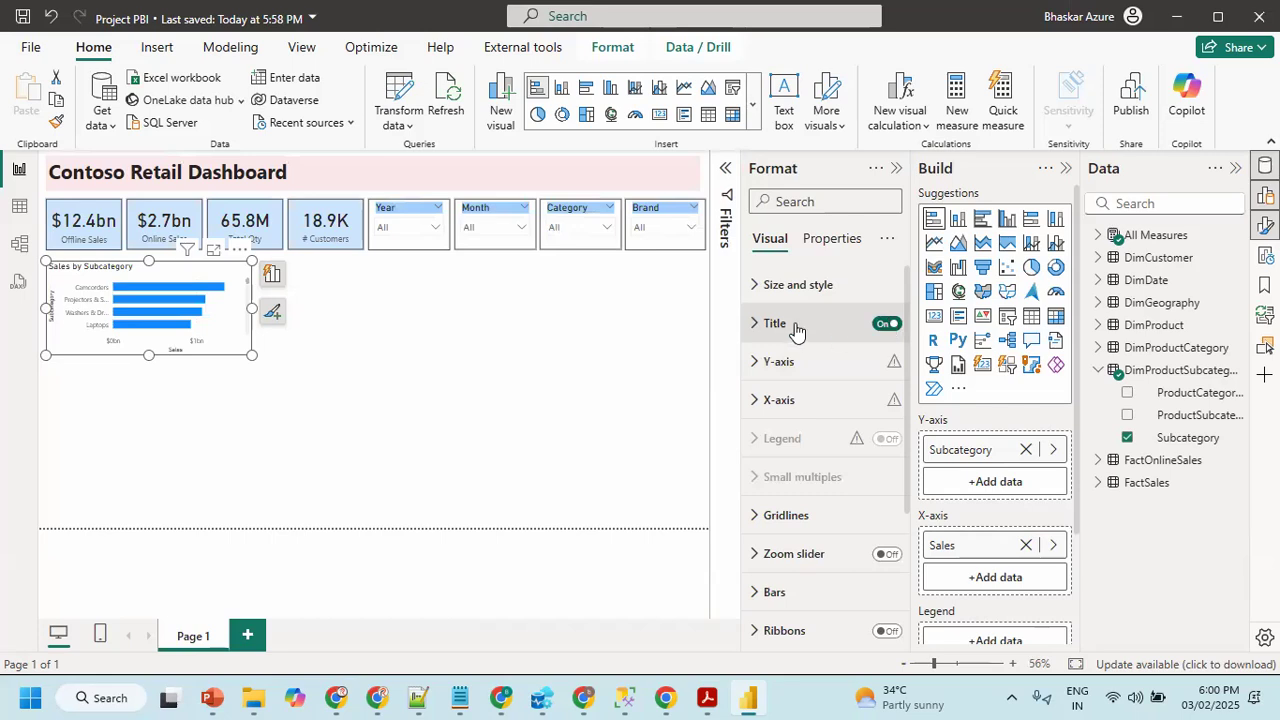
- Turn off the Y-axis and X-axis titles of the Sales by Subcategory bar chart
left_click(806, 364)
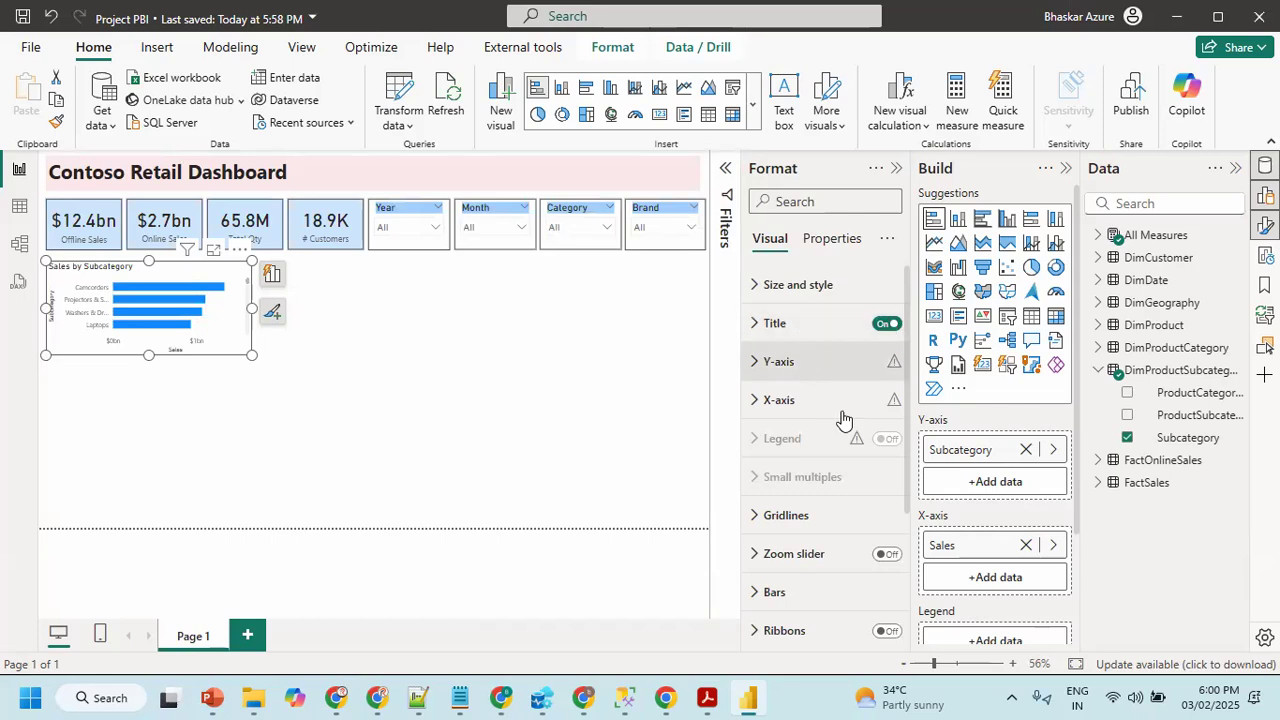
left_click(802, 408)
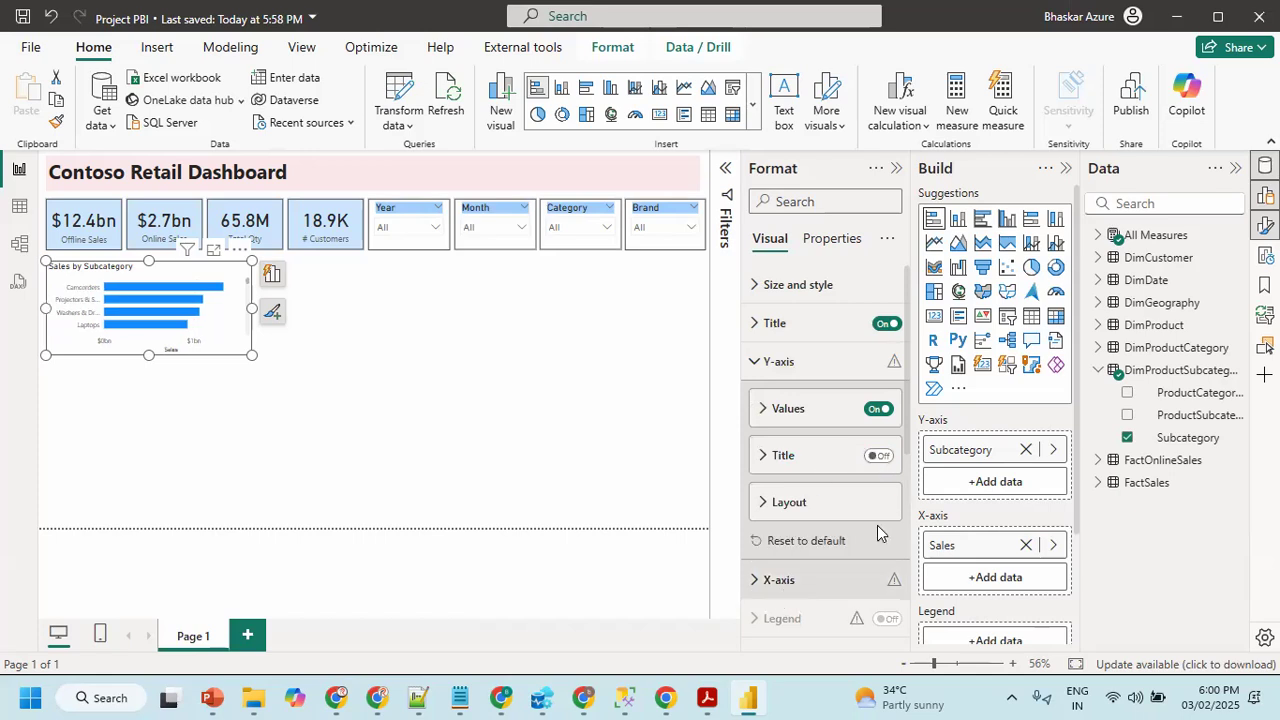
left_click(866, 562)
left_click(878, 590)
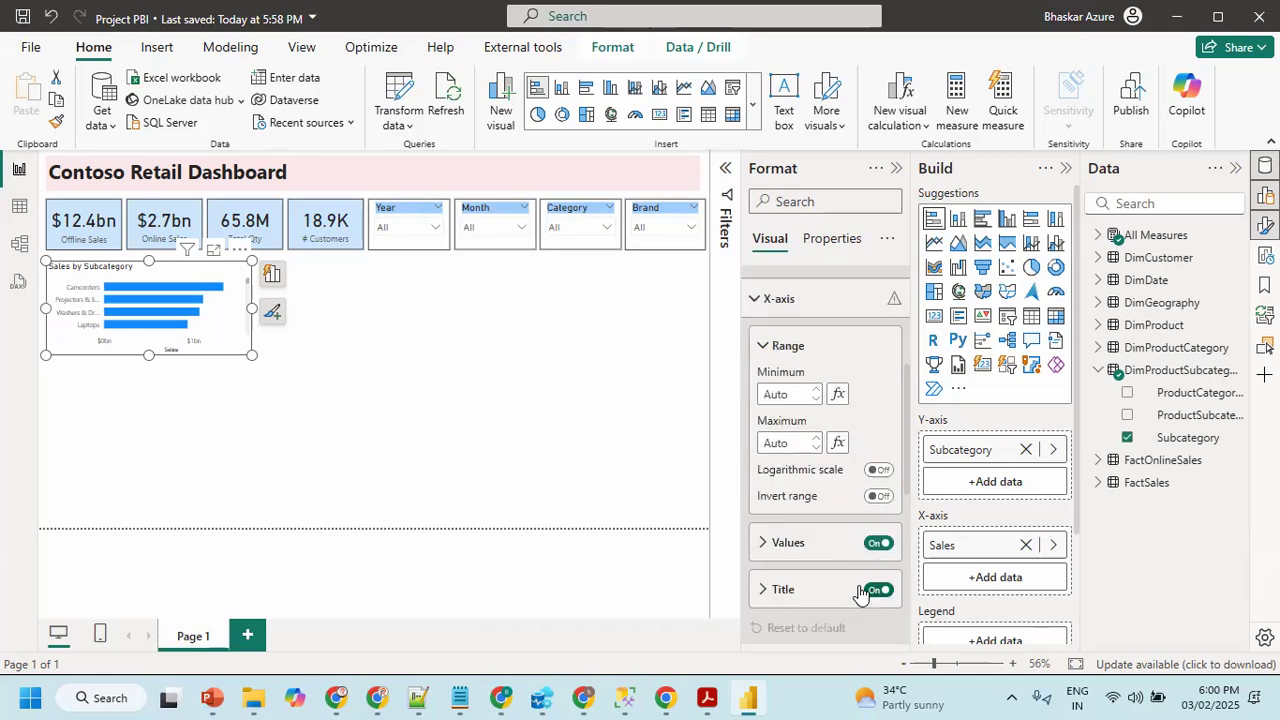
- Give the Sales by Subcategory chart's title a light blue background and make its text bold
scroll(755, 408, "up", 1)
left_click(756, 398)
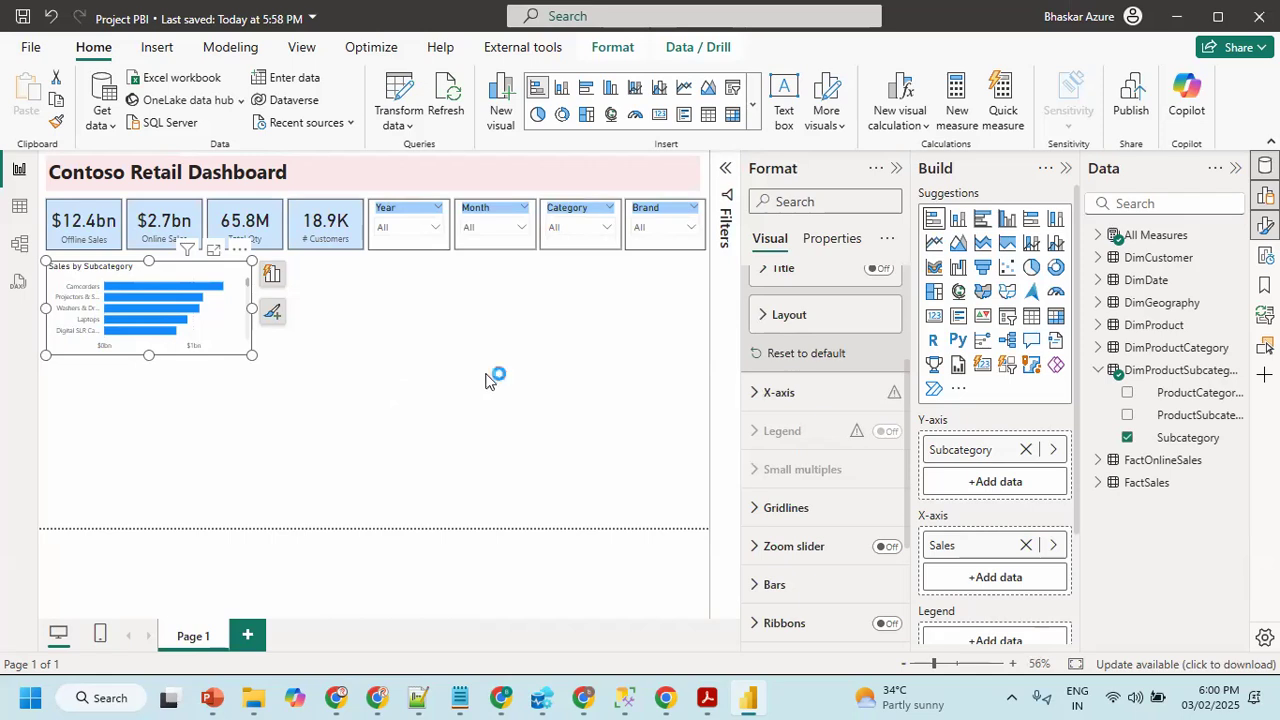
scroll(775, 380, "up", 1)
left_click(757, 364)
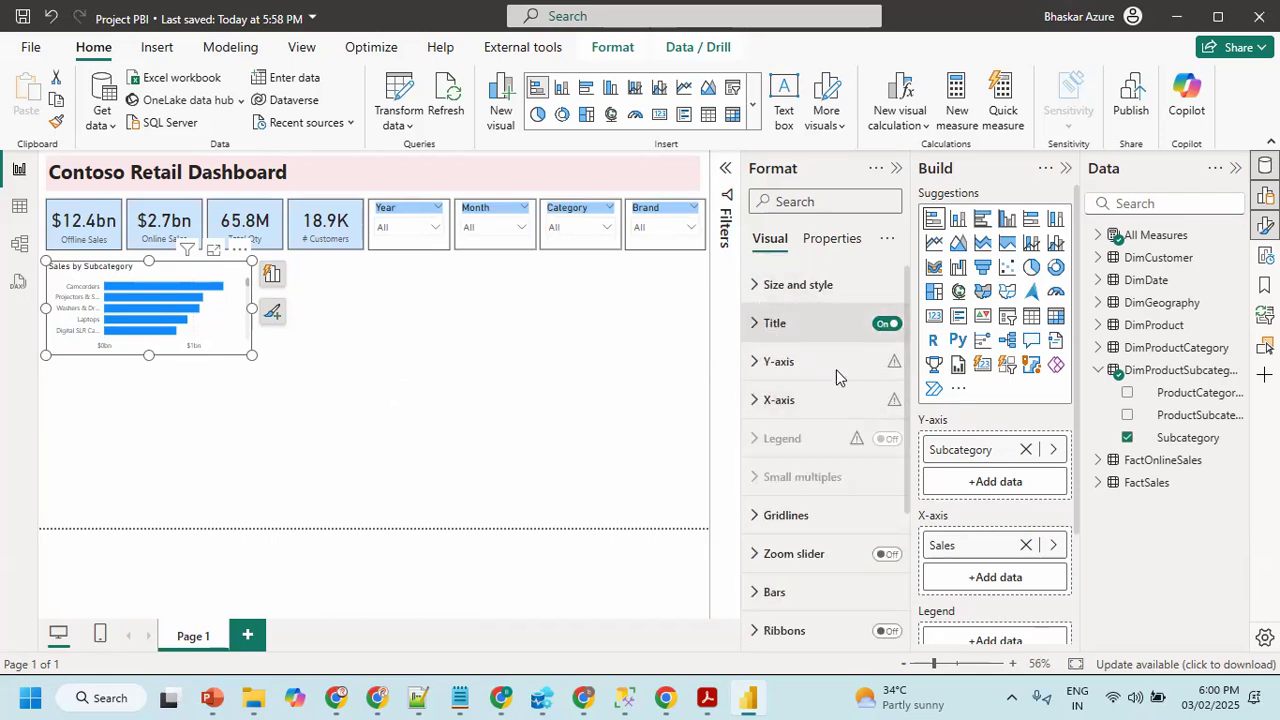
left_click(830, 323)
scroll(833, 513, "down", 2)
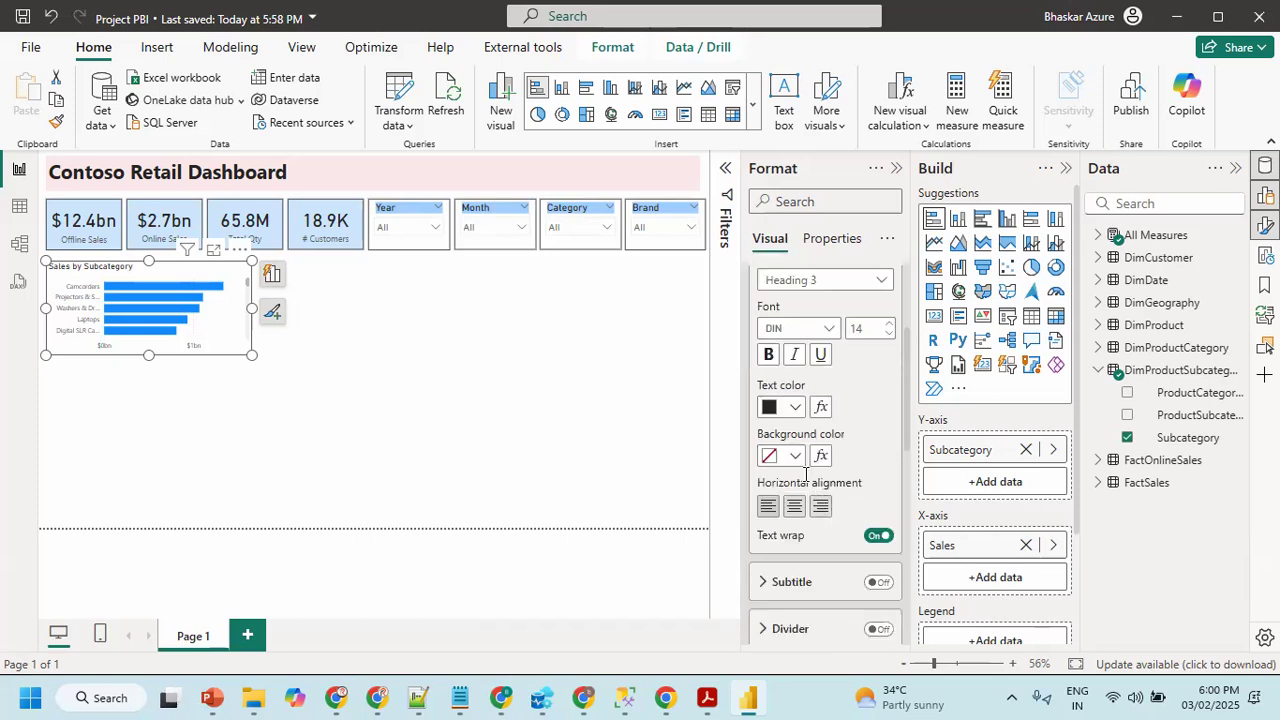
left_click(790, 456)
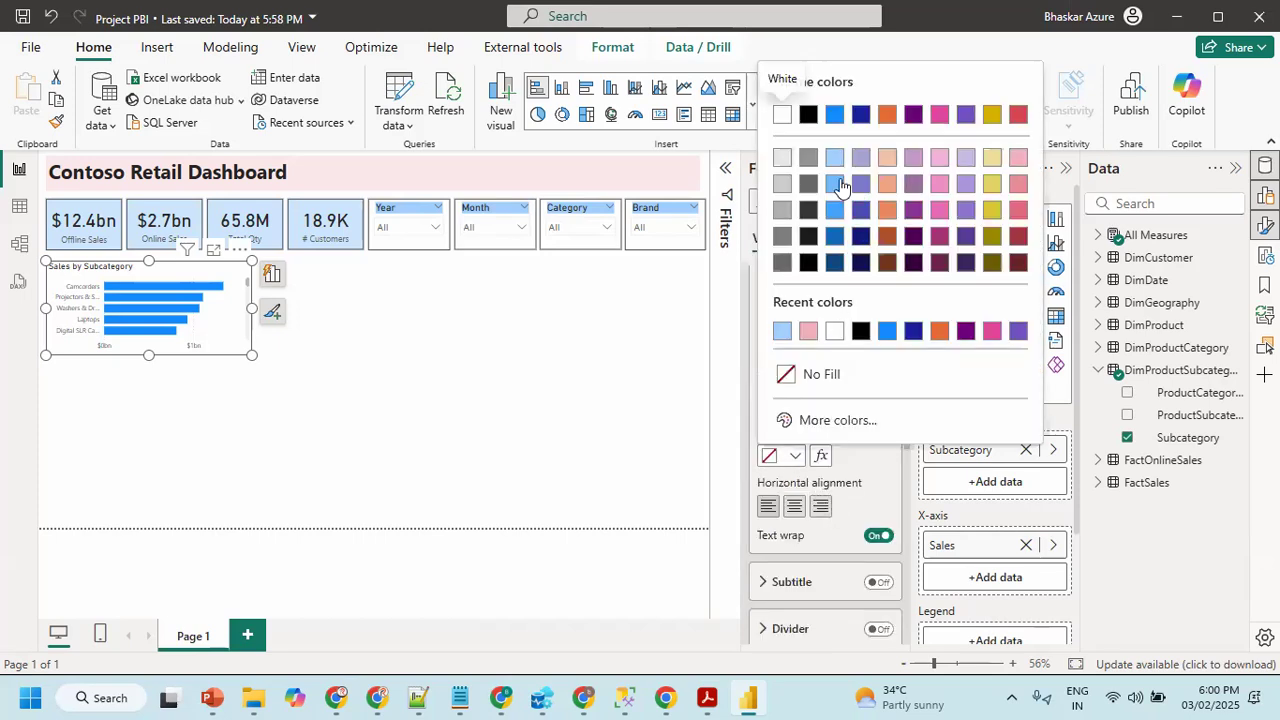
left_click(782, 333)
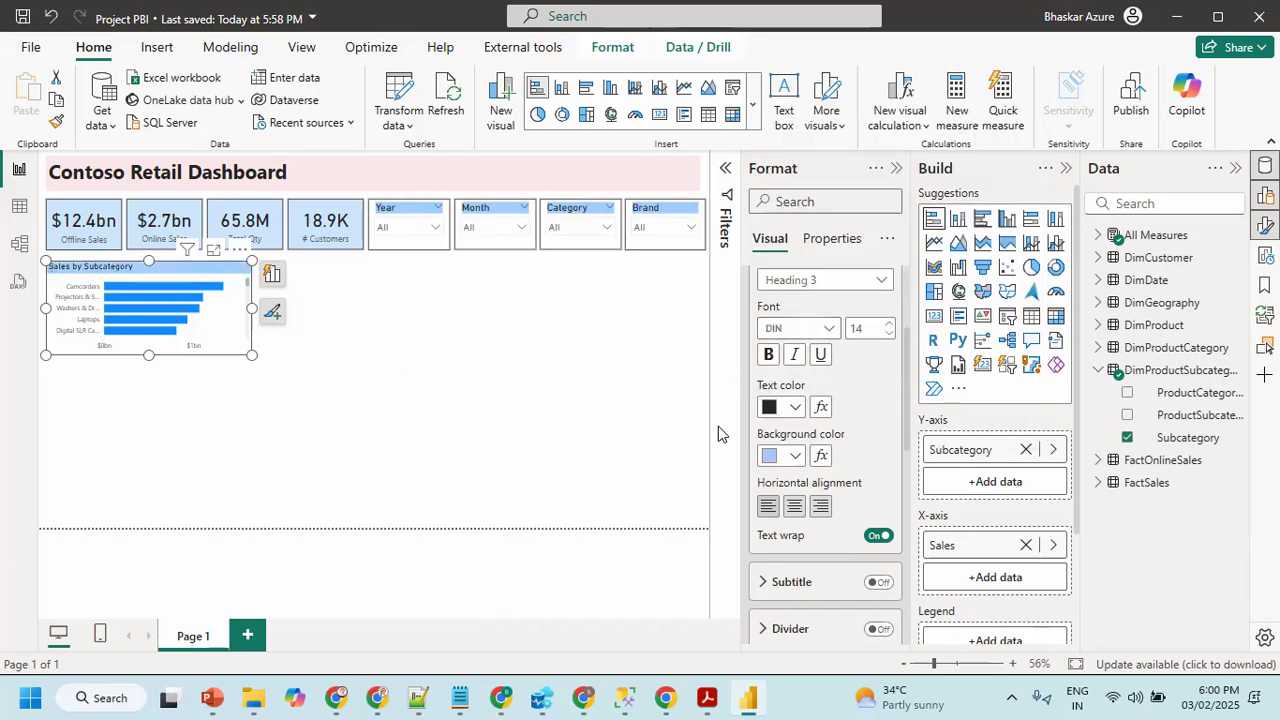
left_click(768, 354)
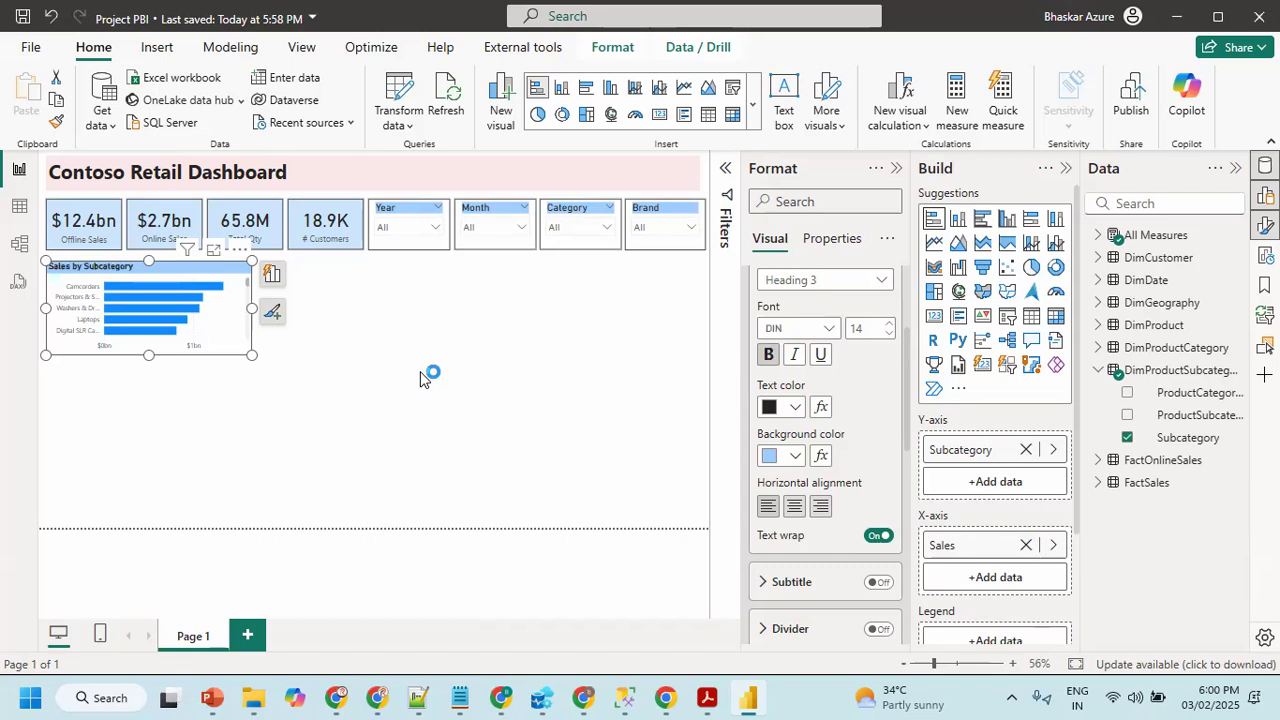
left_click(420, 371)
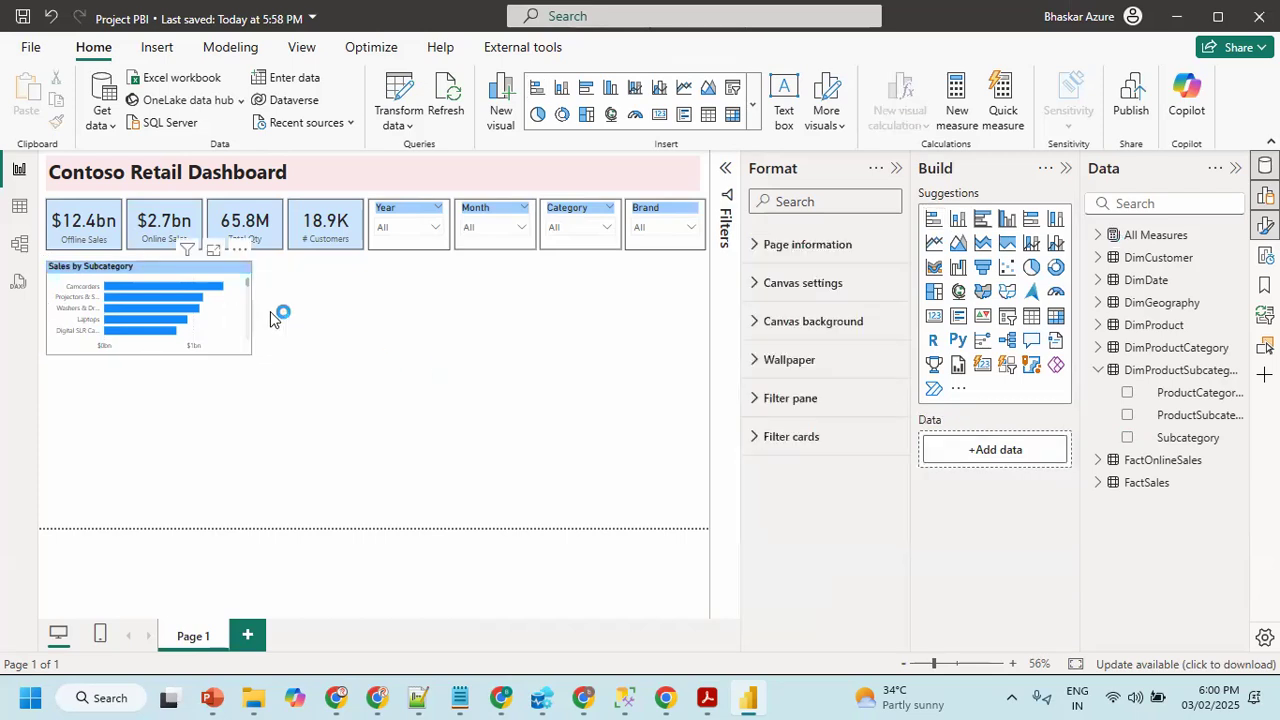
- Turn on the visual border of the Sales by Subcategory chart and close the Format and Build panes
left_click(797, 196)
type("bor")
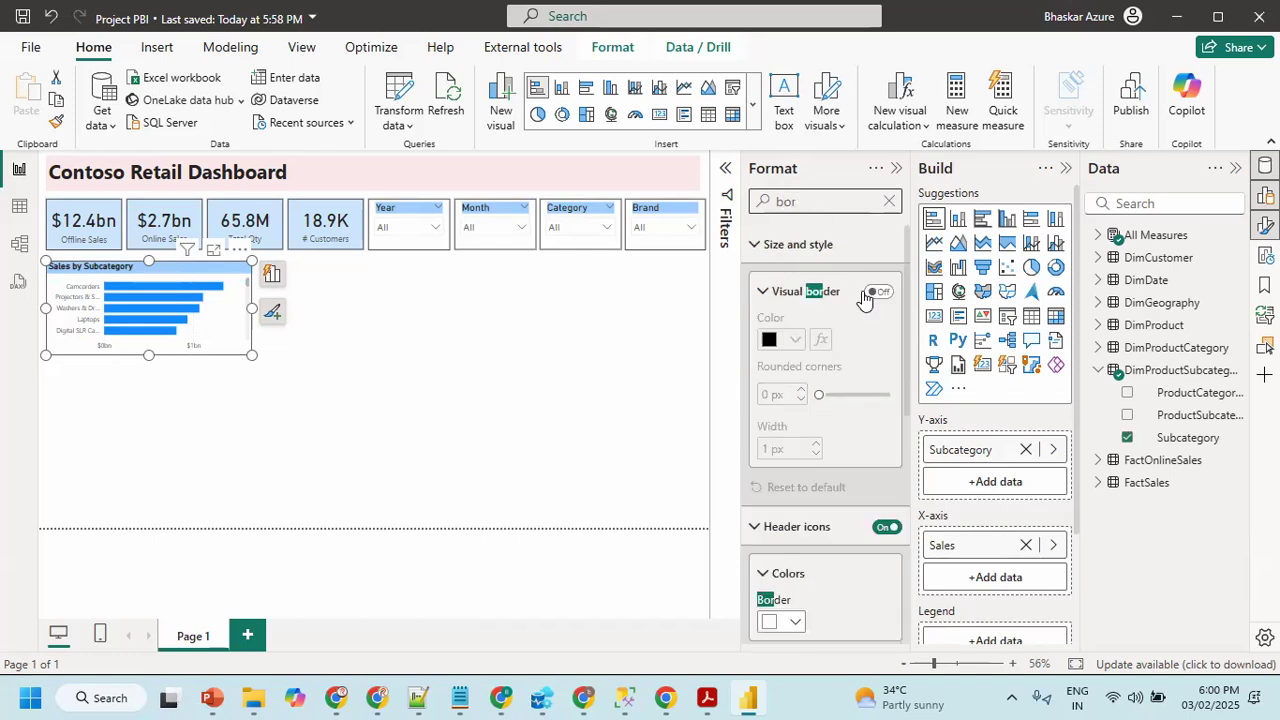
left_click(878, 292)
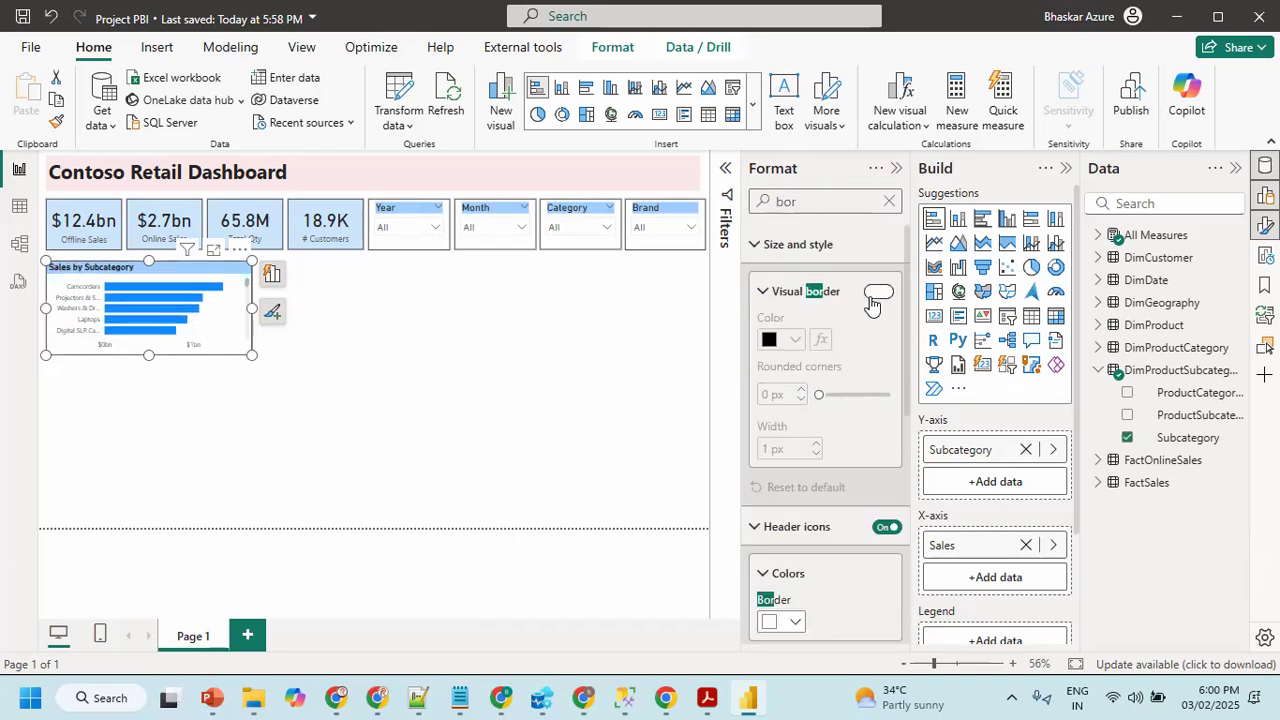
left_click(448, 388)
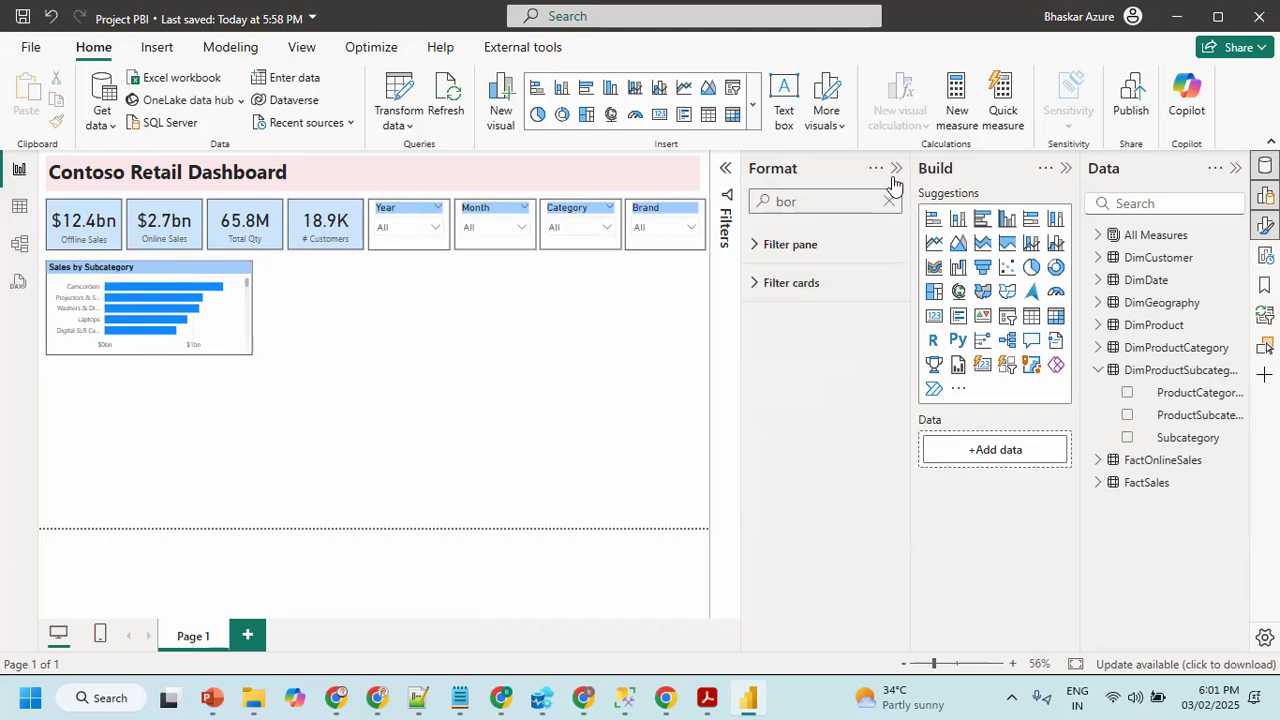
left_click(896, 168)
left_click(1066, 170)
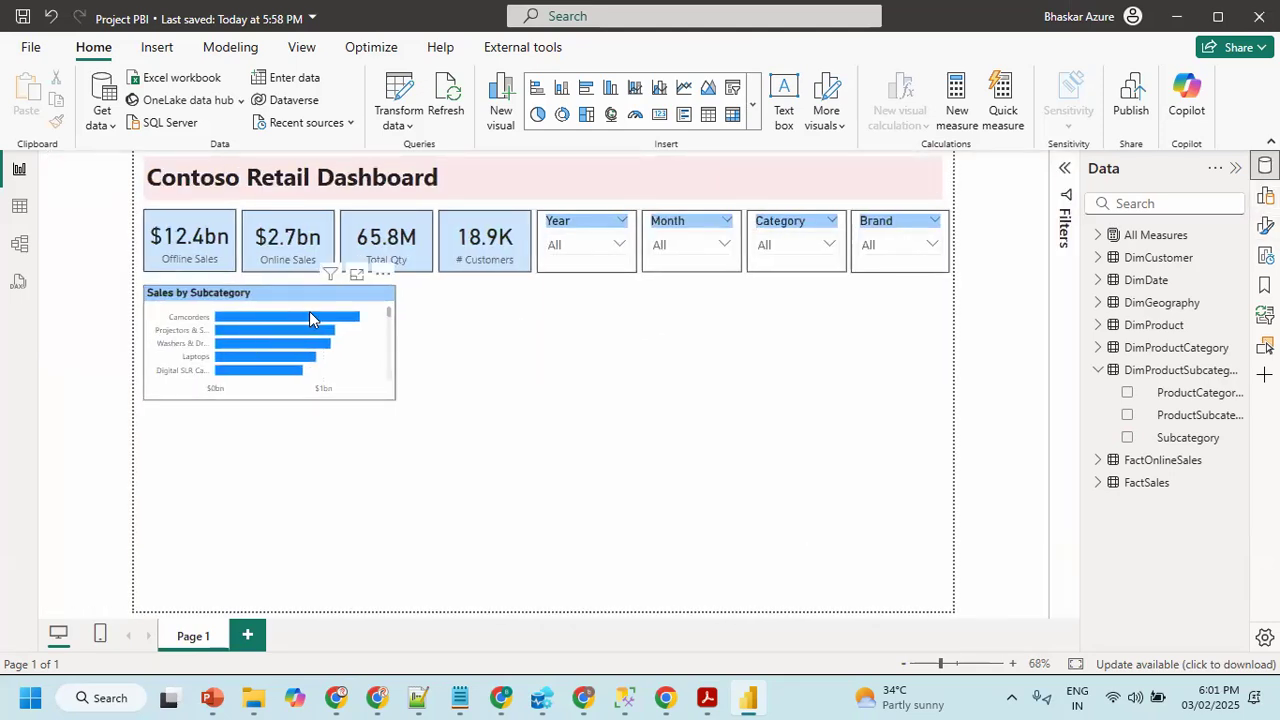
- Nudge the Sales by Subcategory chart up so it sits just below the row of cards
left_click(328, 292)
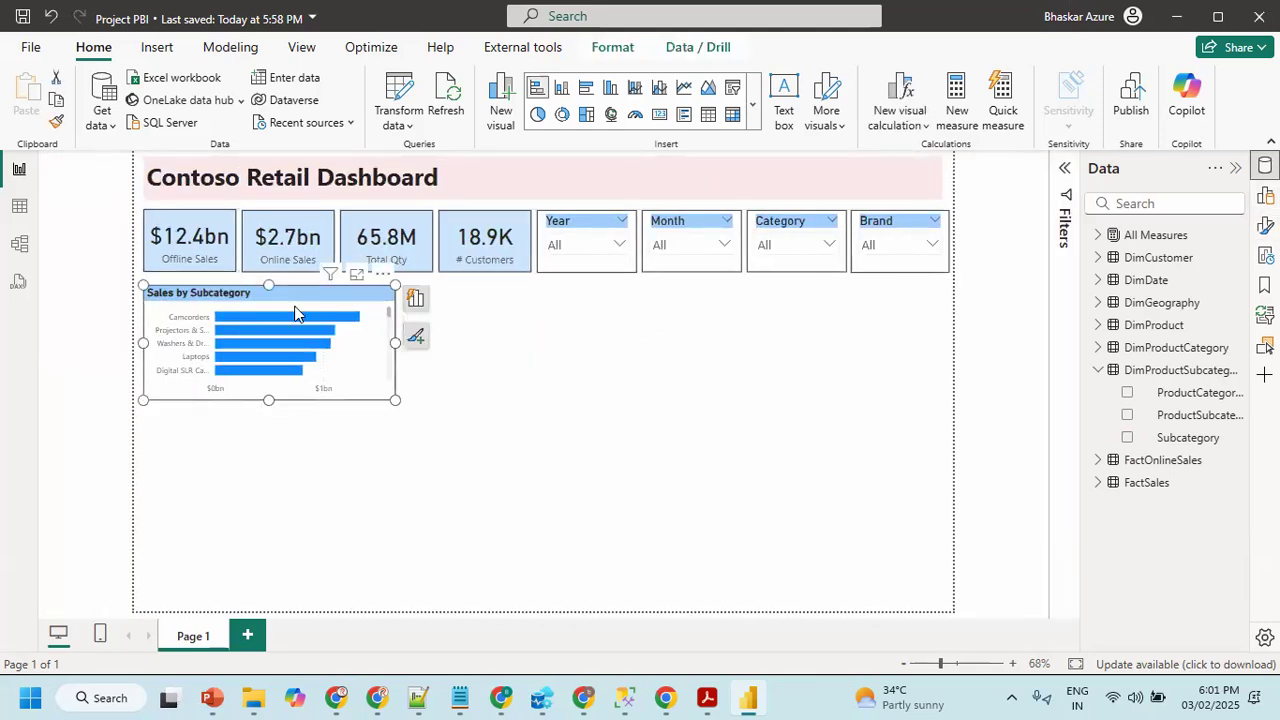
key("Up")
key("Up")
key("Up")
key("Up")
key("Up")
key("Up")
key("Up")
key("Up")
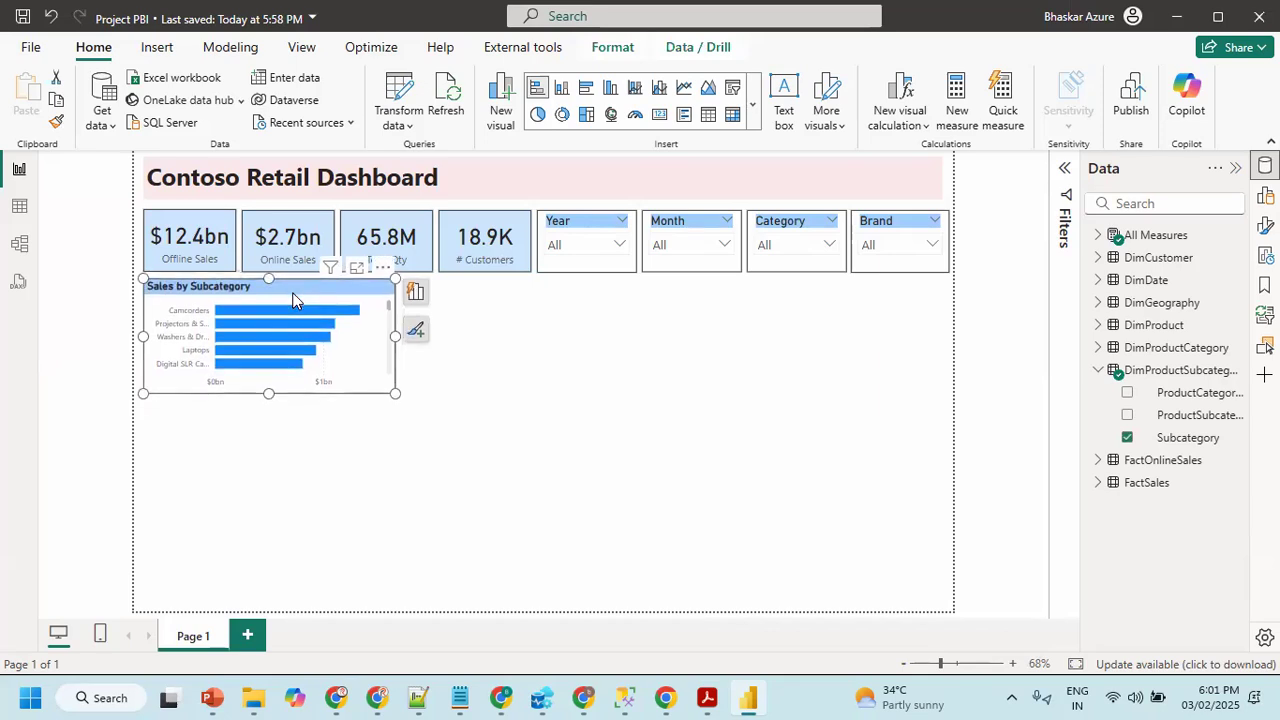
key("Down")
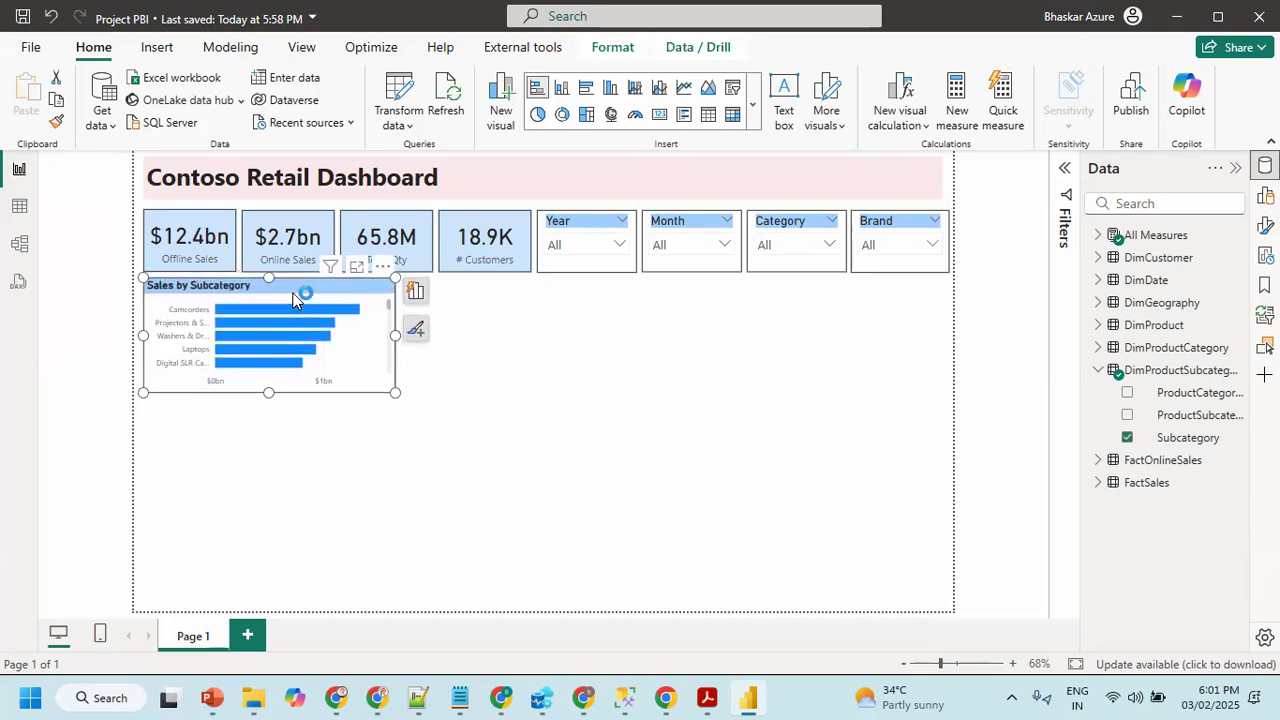
left_click(622, 385)
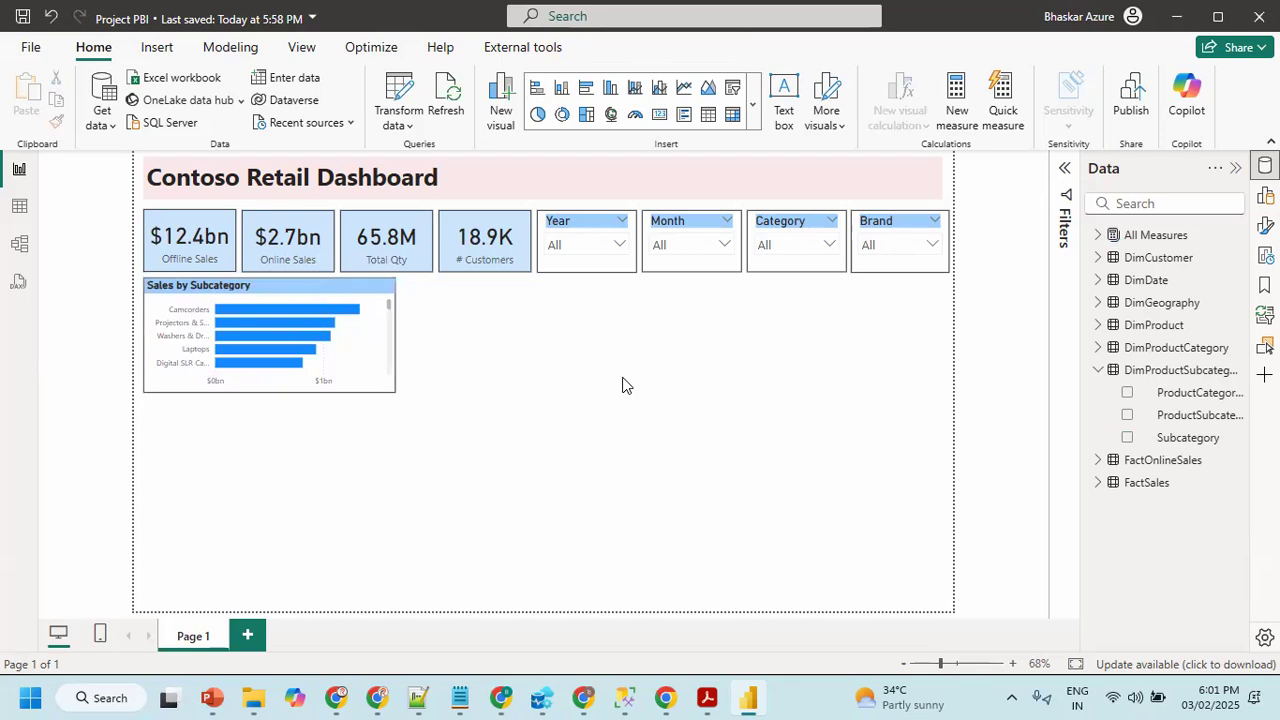
- Check the project design PDF, duplicate the Sales by Subcategory chart and place the copy beside the original with a small gap
key("alt+Tab")
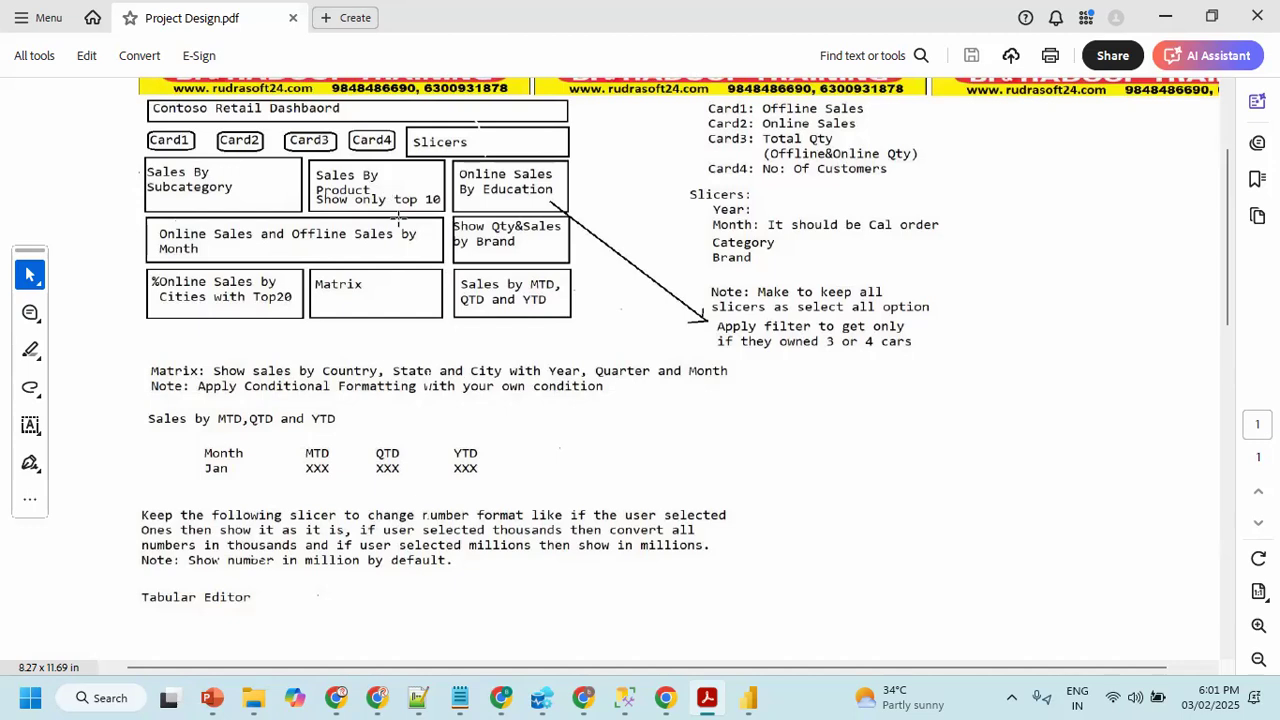
key("alt+Tab")
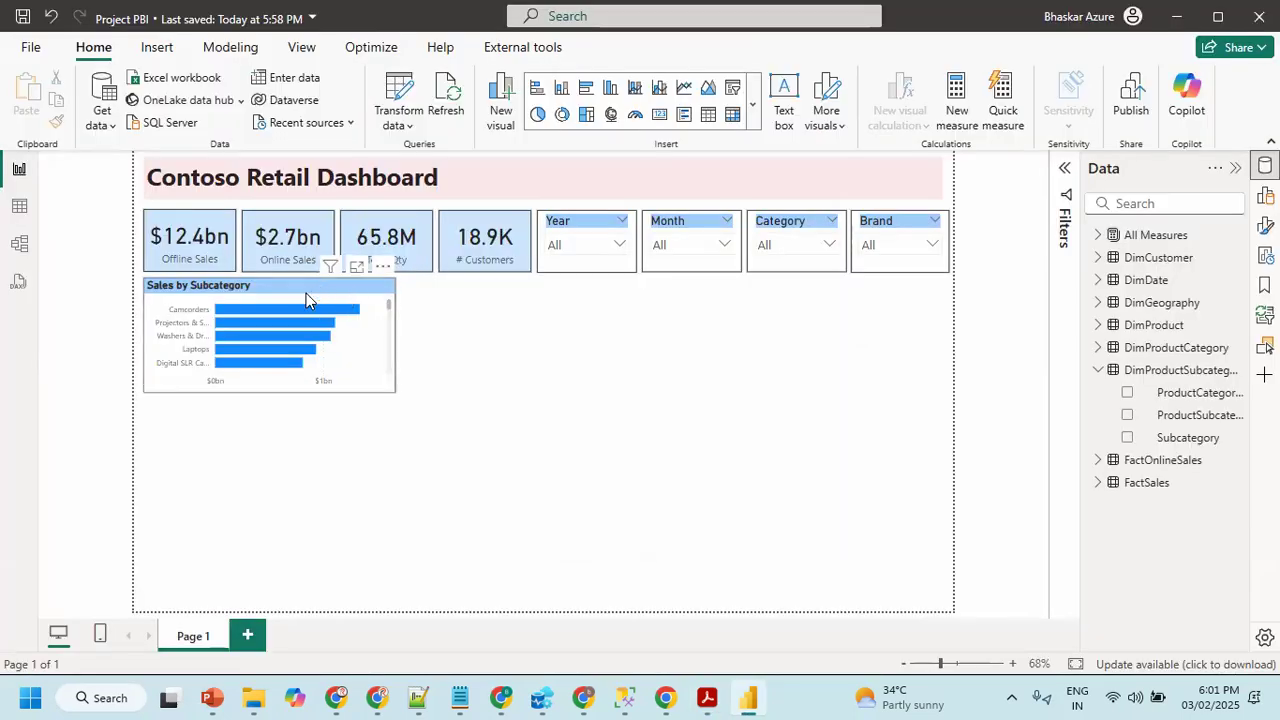
left_click(306, 293)
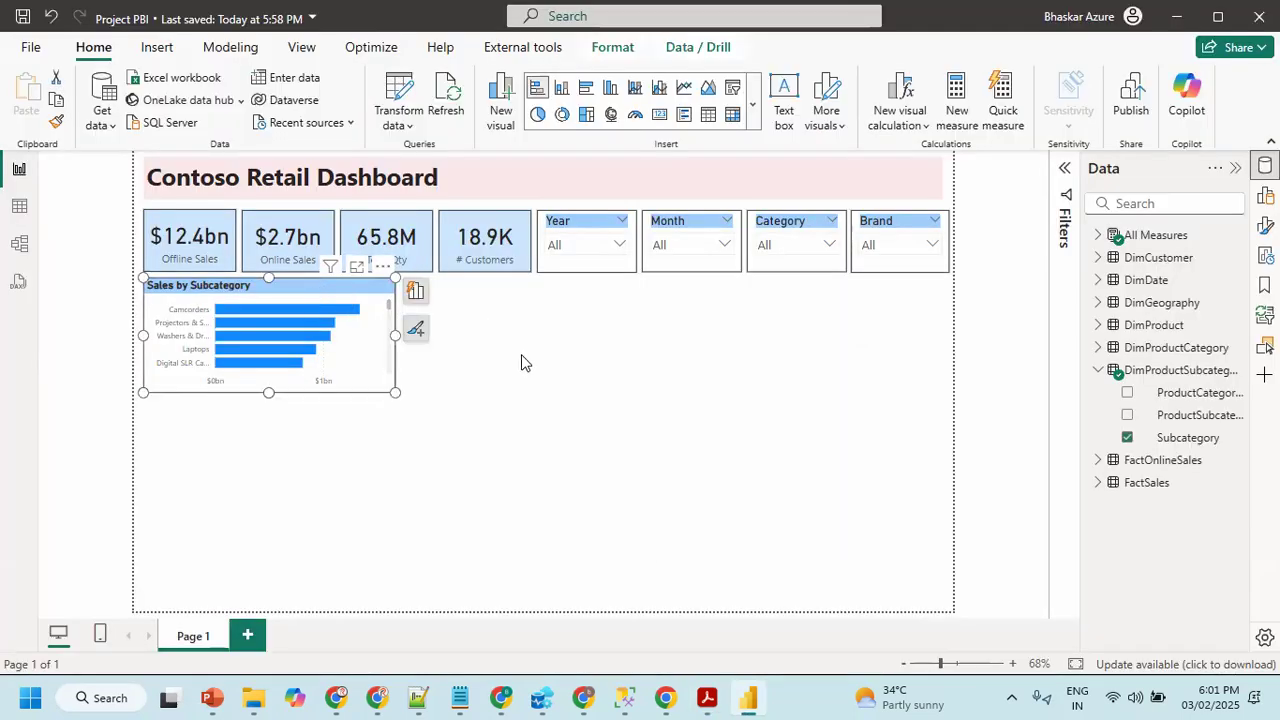
left_click(521, 363)
key("ctrl+v")
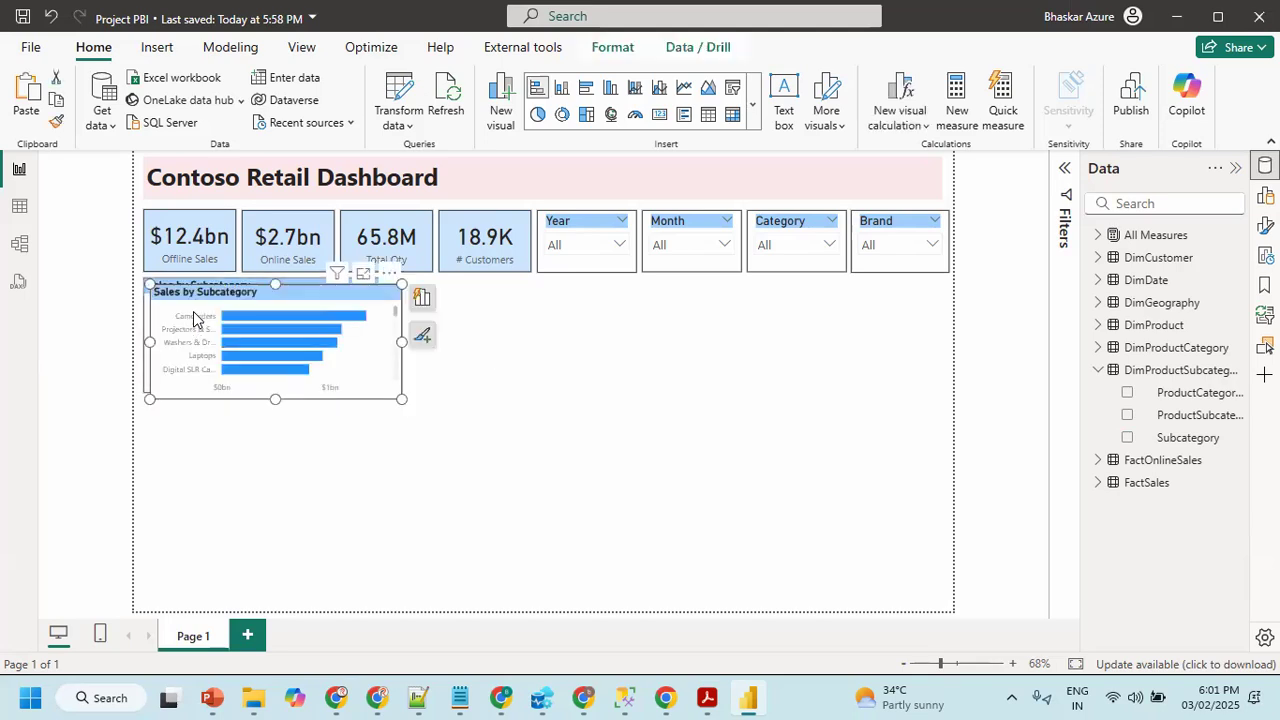
left_click_drag(176, 300, 432, 298)
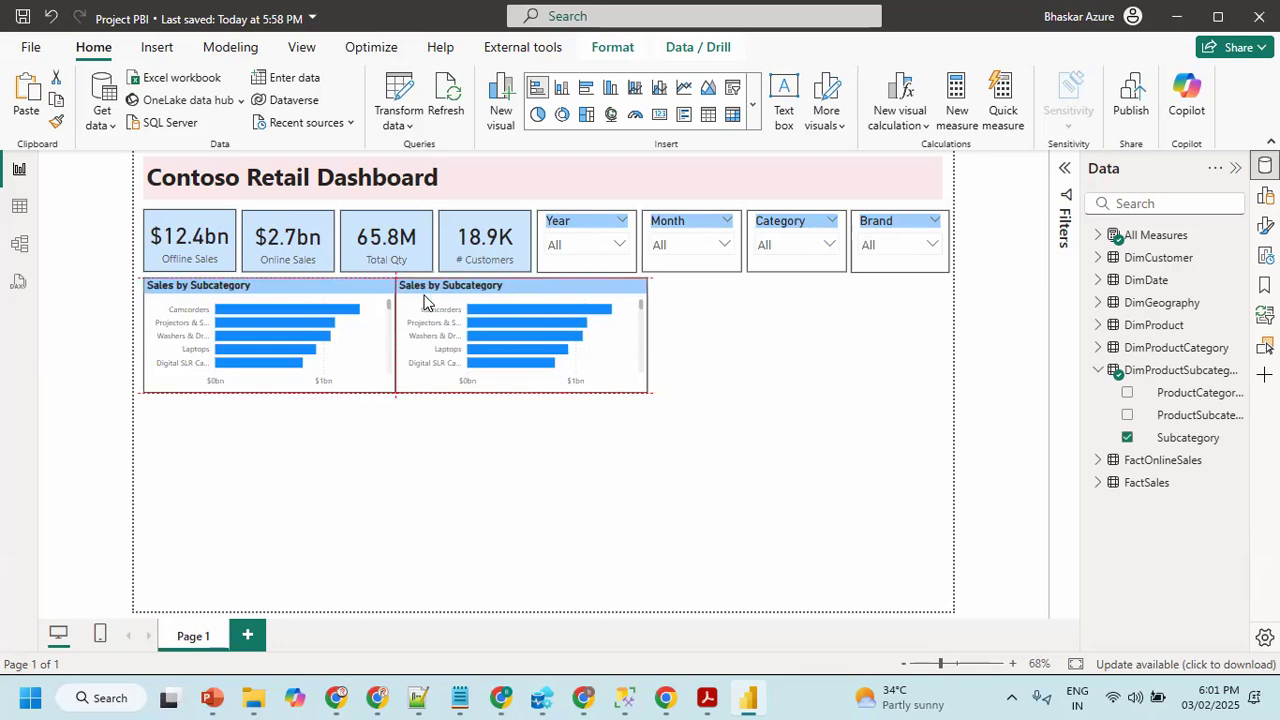
left_click(430, 300)
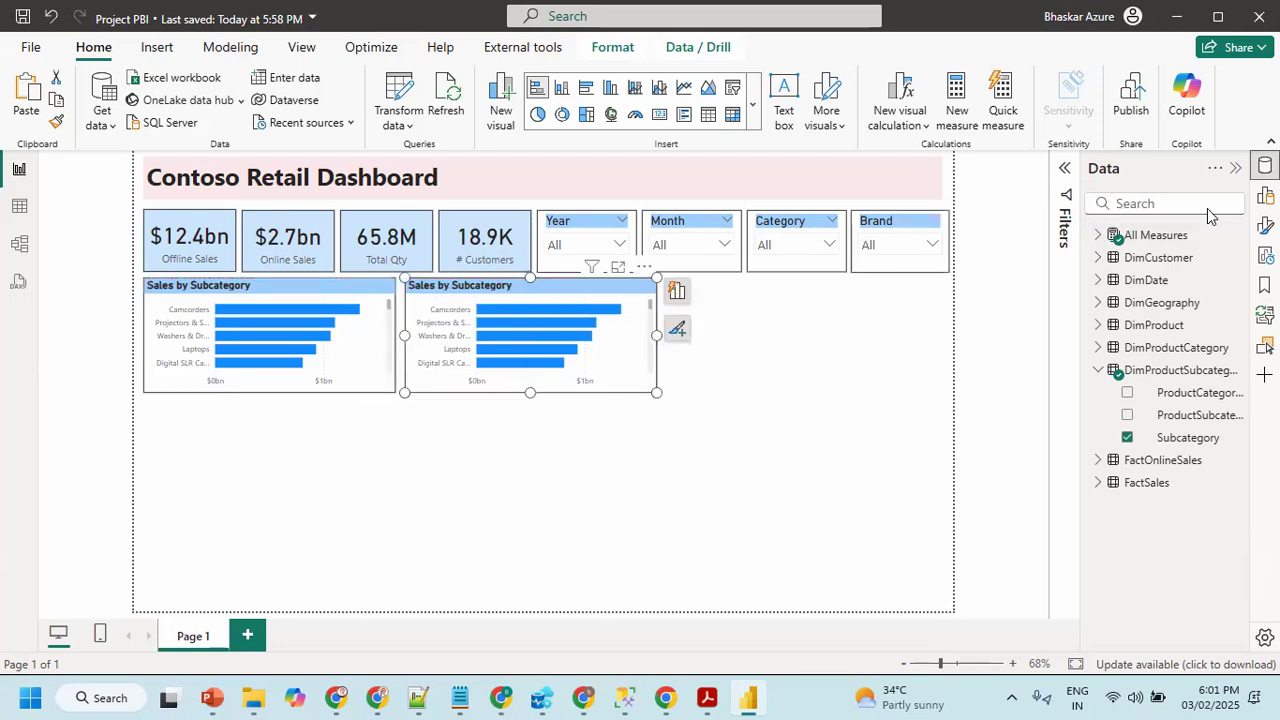
- Change the copied chart to a clustered column chart and replace Subcategory on its X-axis with Product from DimProduct
left_click(1265, 195)
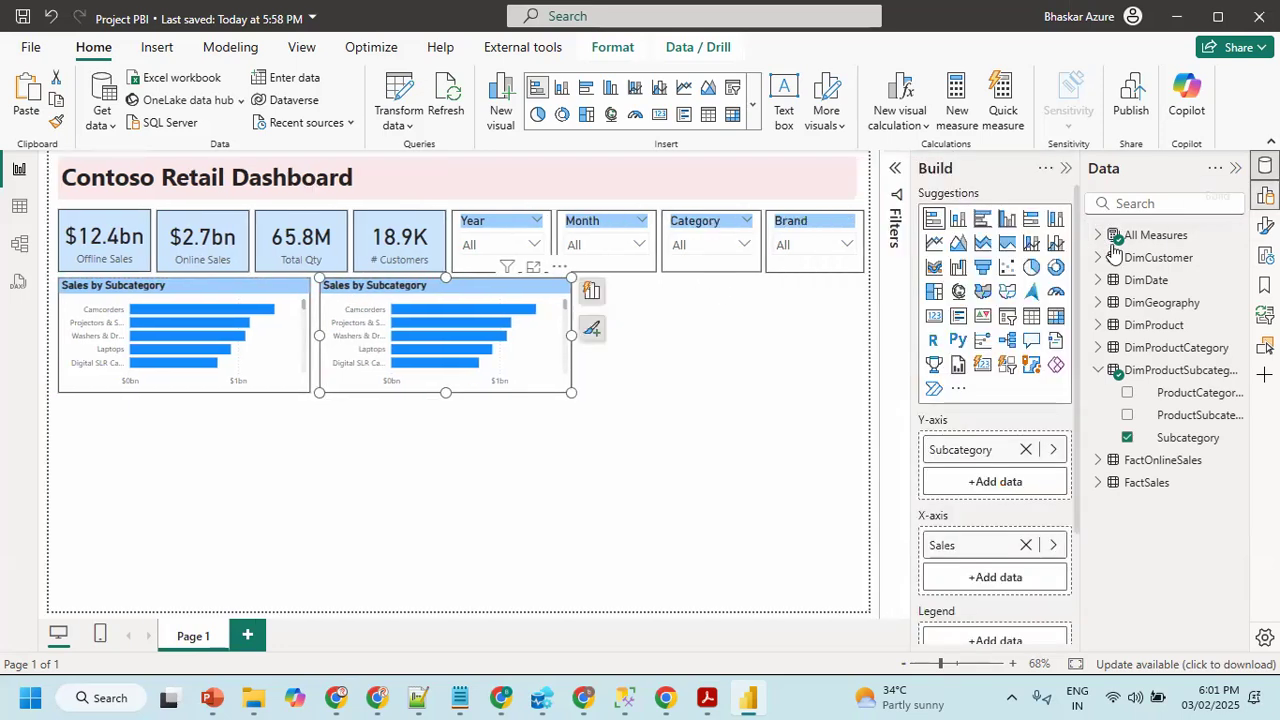
left_click(1006, 220)
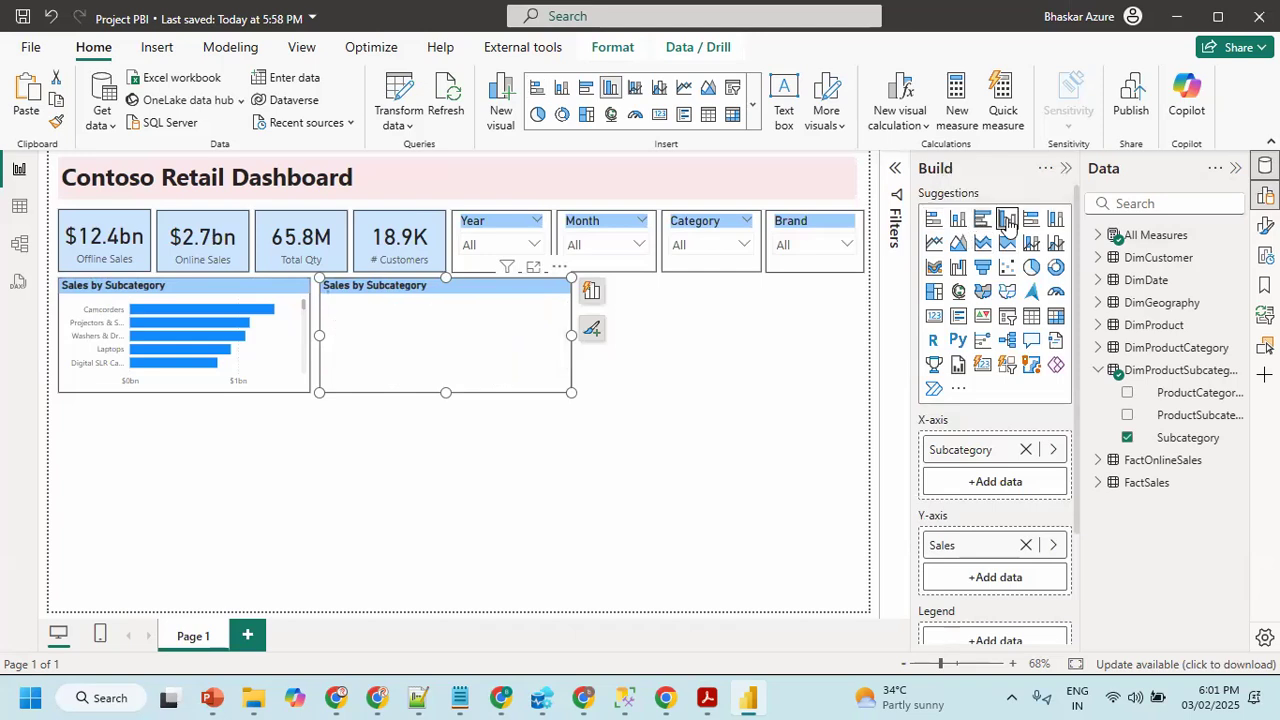
left_click(1025, 449)
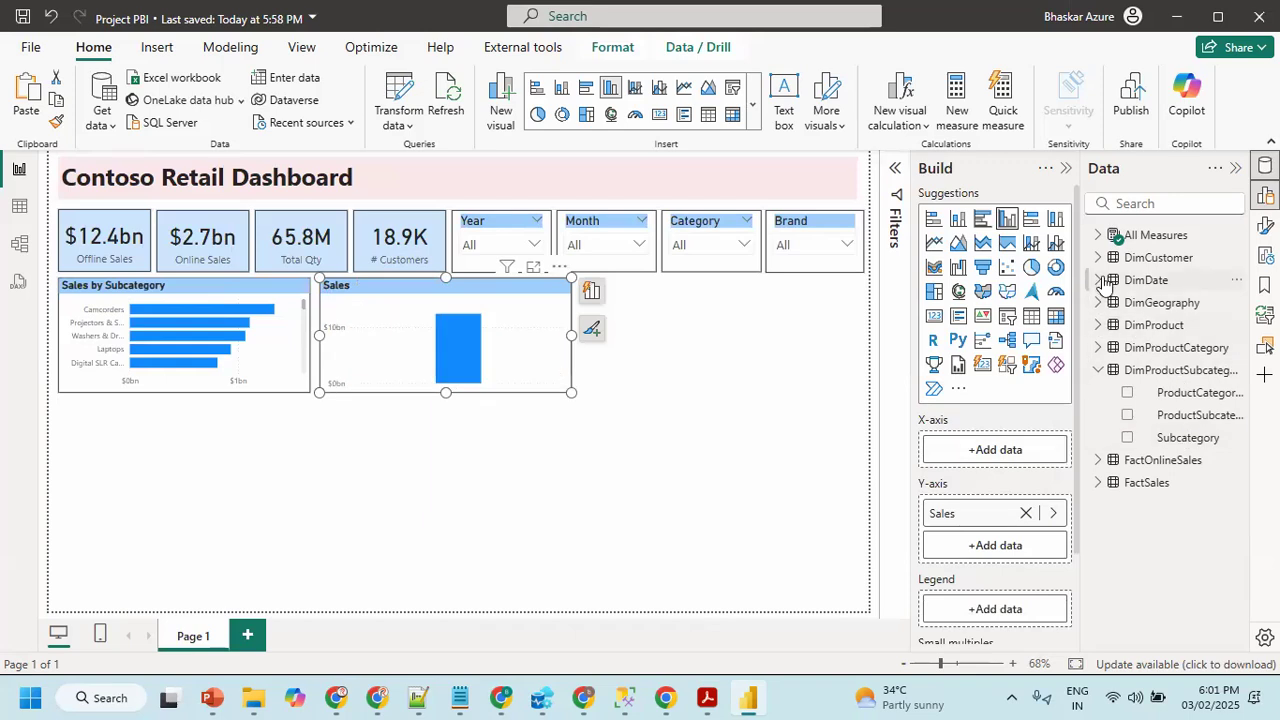
left_click(1099, 325)
left_click_drag(1191, 376, 1040, 457)
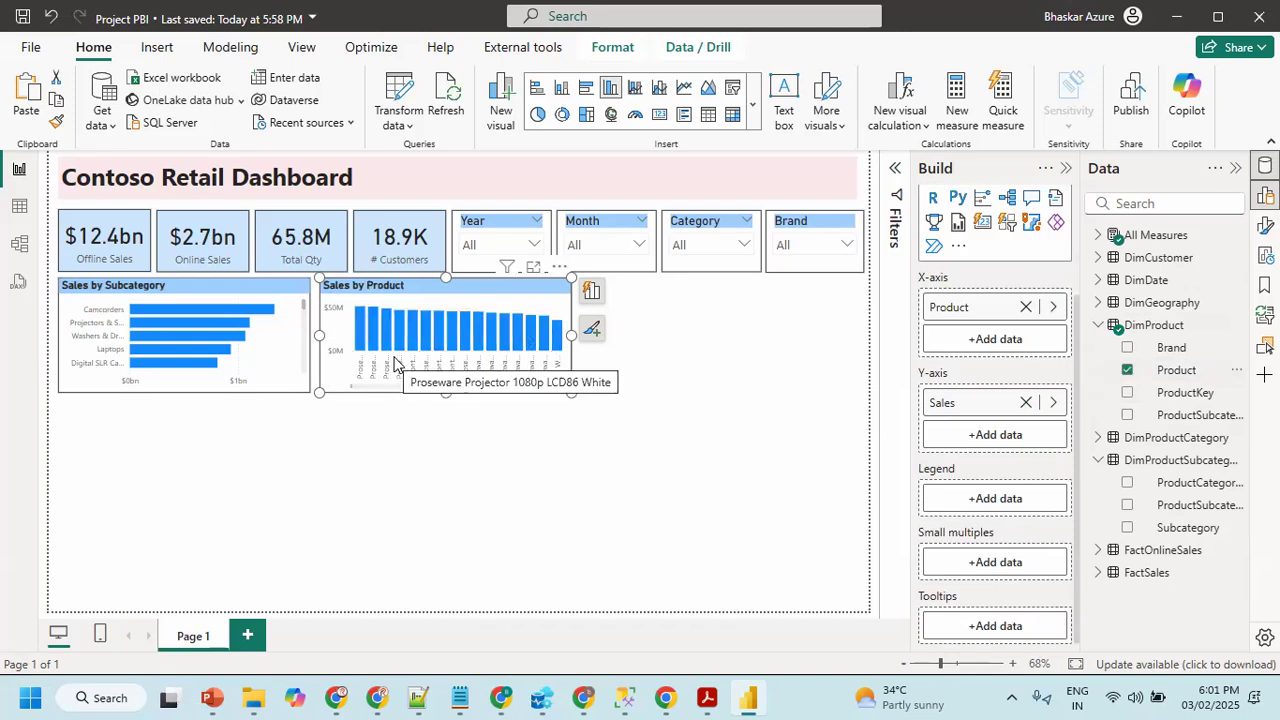
- Try Sales by Subcategory as a clustered column chart, and return both it and Sales by Product to stacked bar charts
left_click(210, 294)
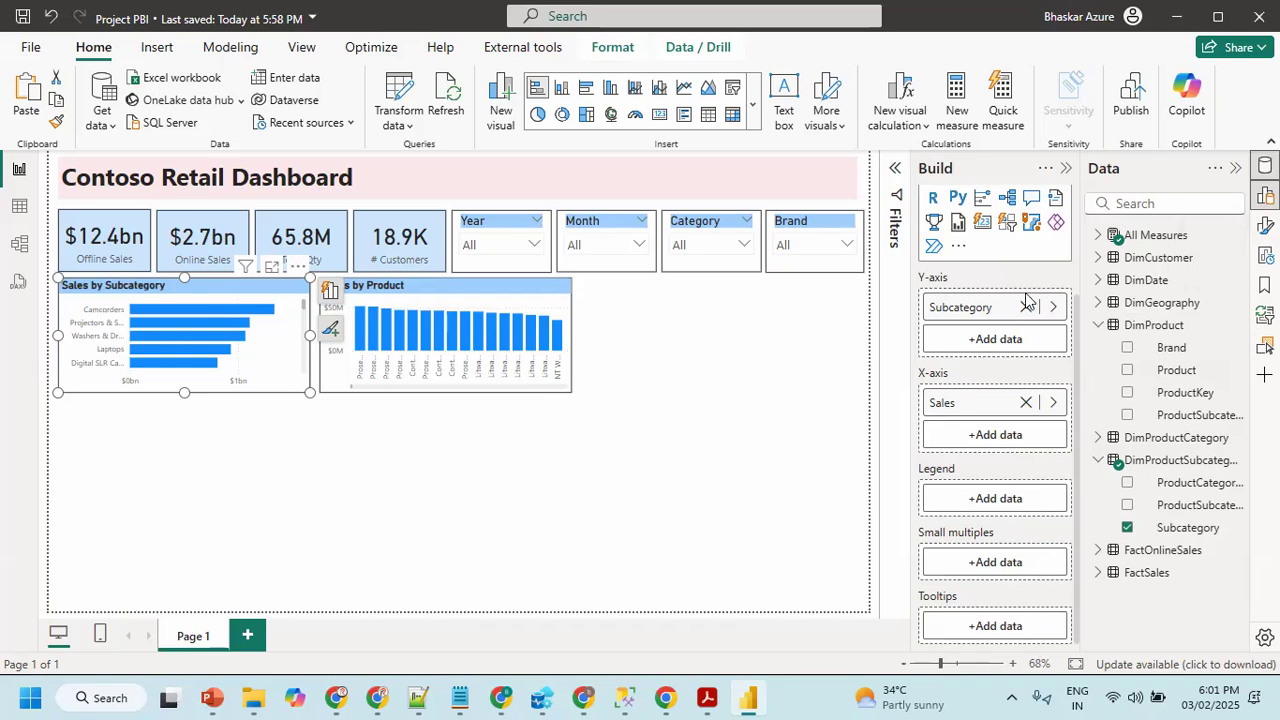
scroll(1027, 298, "up", 3)
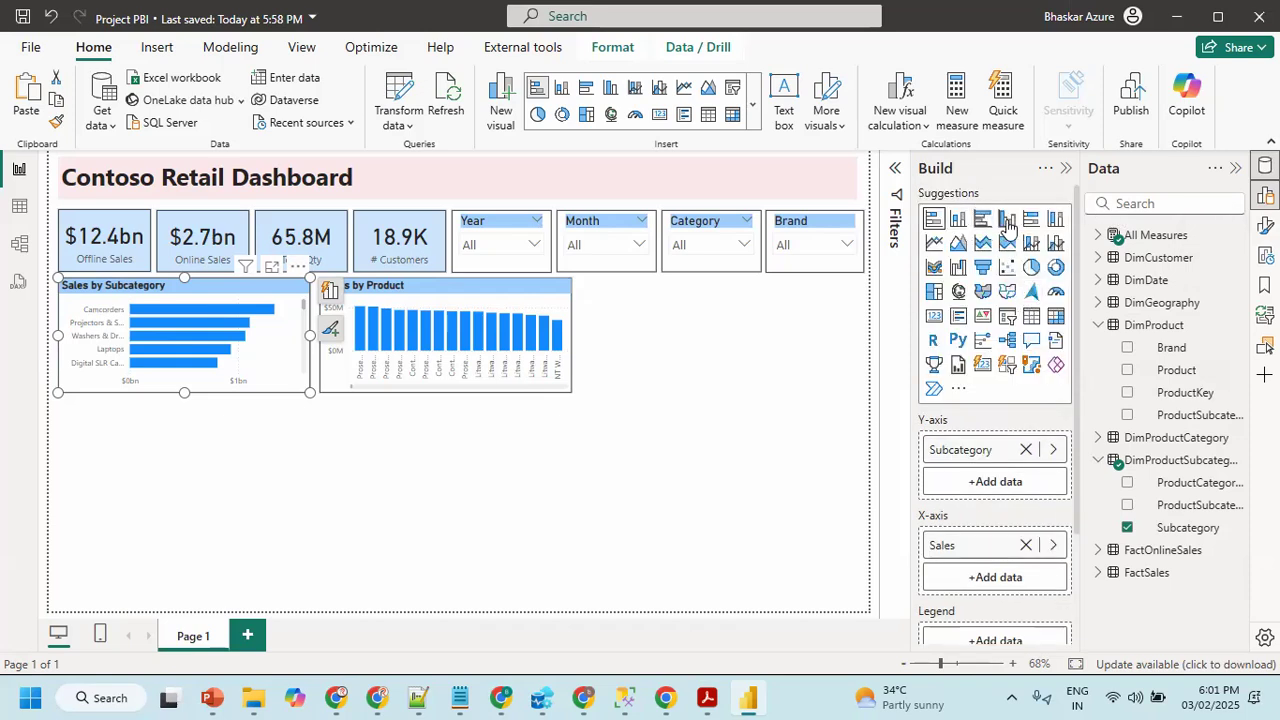
left_click(1007, 221)
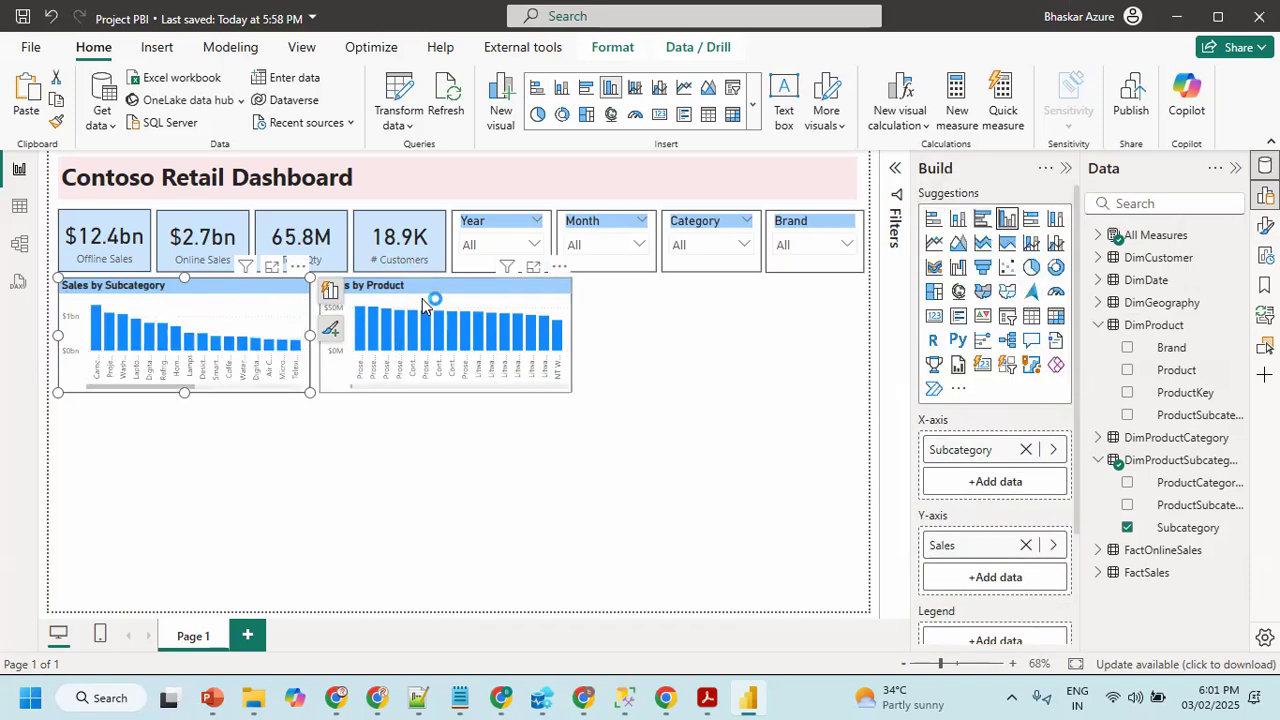
left_click(933, 218)
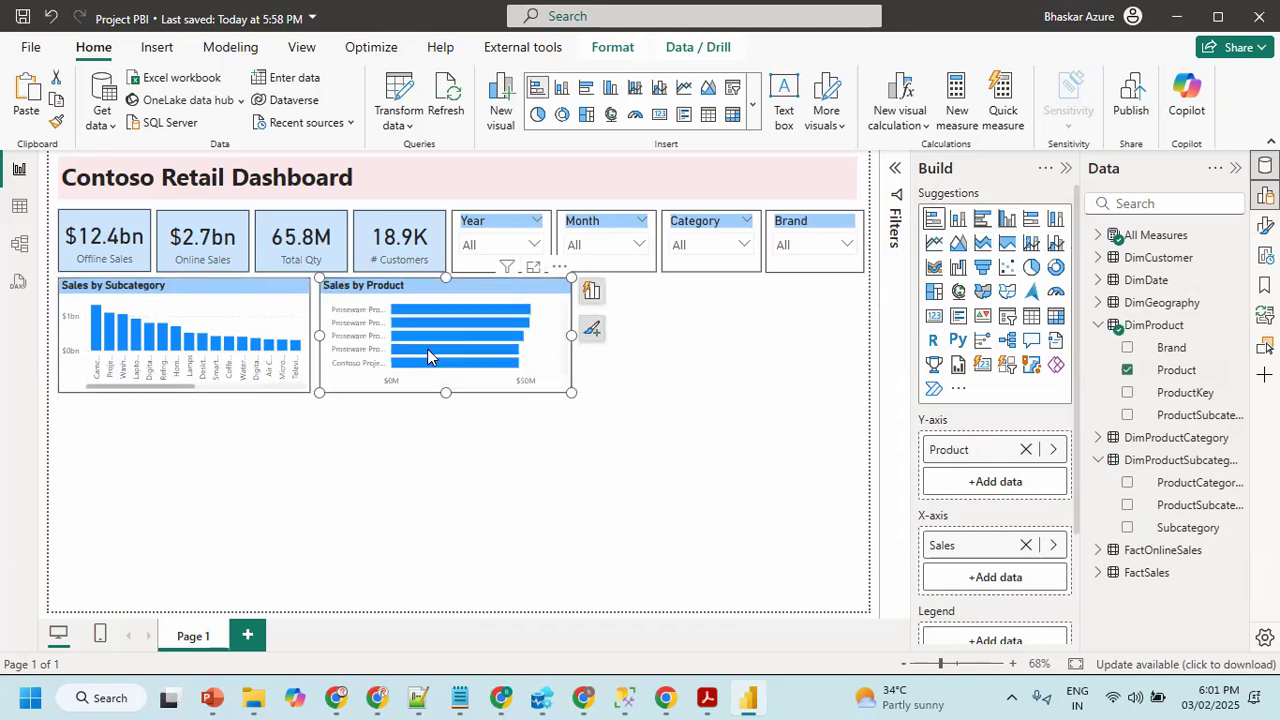
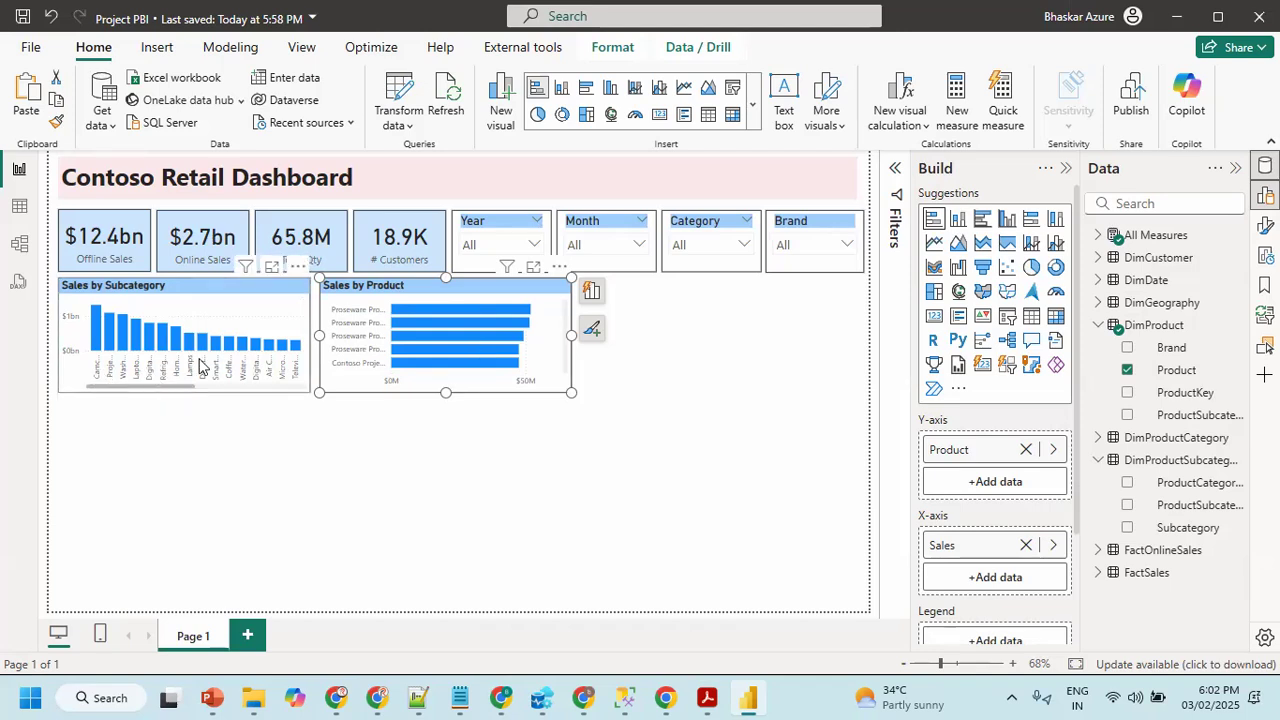
left_click(933, 222)
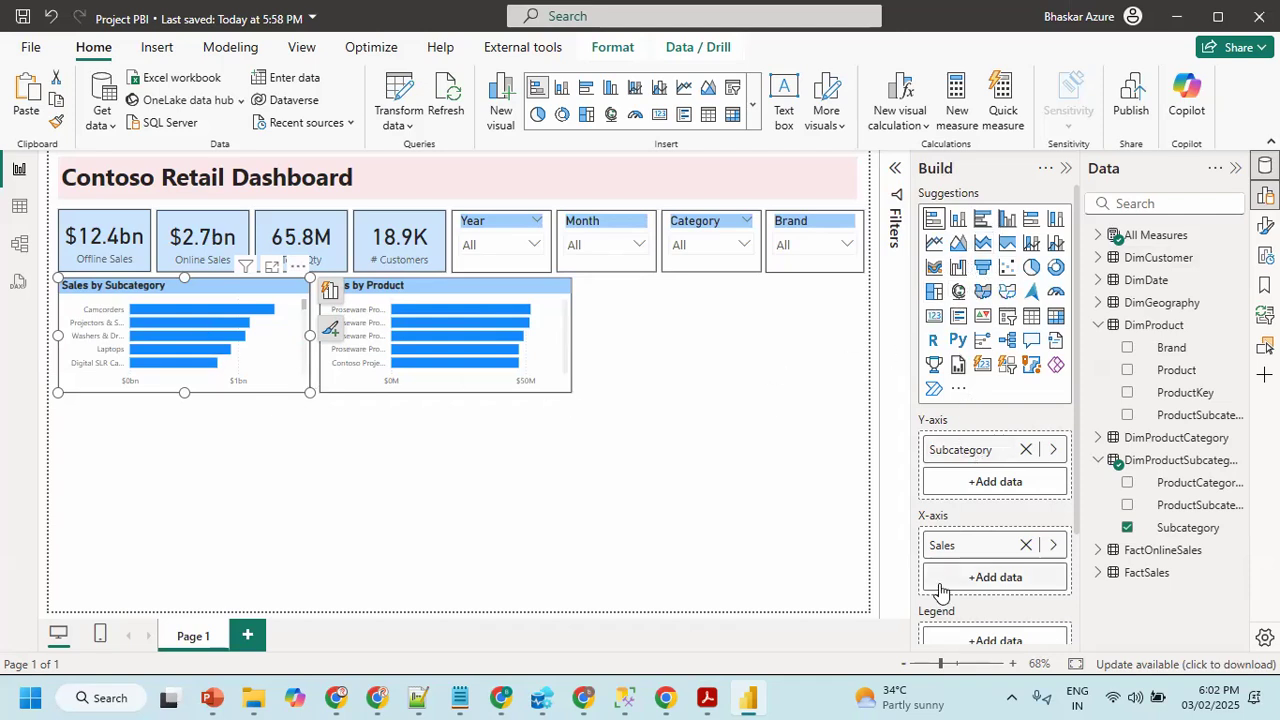
- Set the maximum width of the Y-axis labels to 50% for both the Sales by Subcategory and Sales by Product charts
left_click(1265, 225)
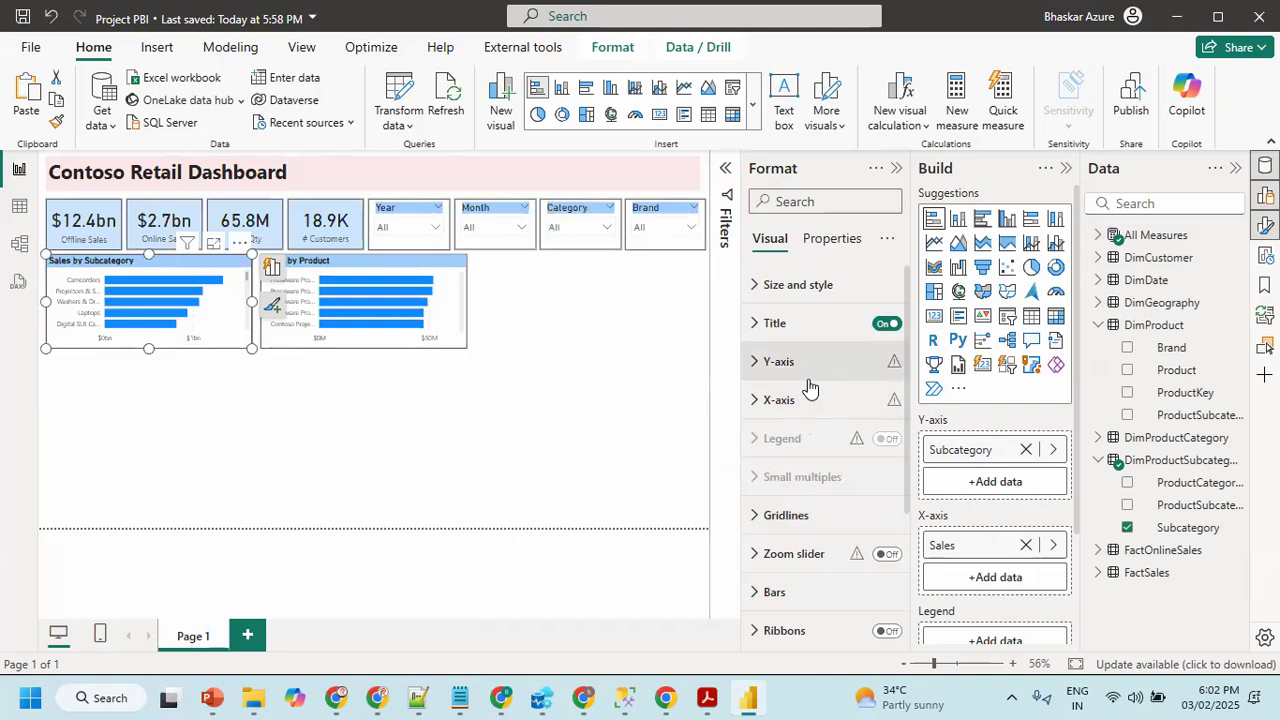
left_click(777, 362)
scroll(820, 425, "down", 3)
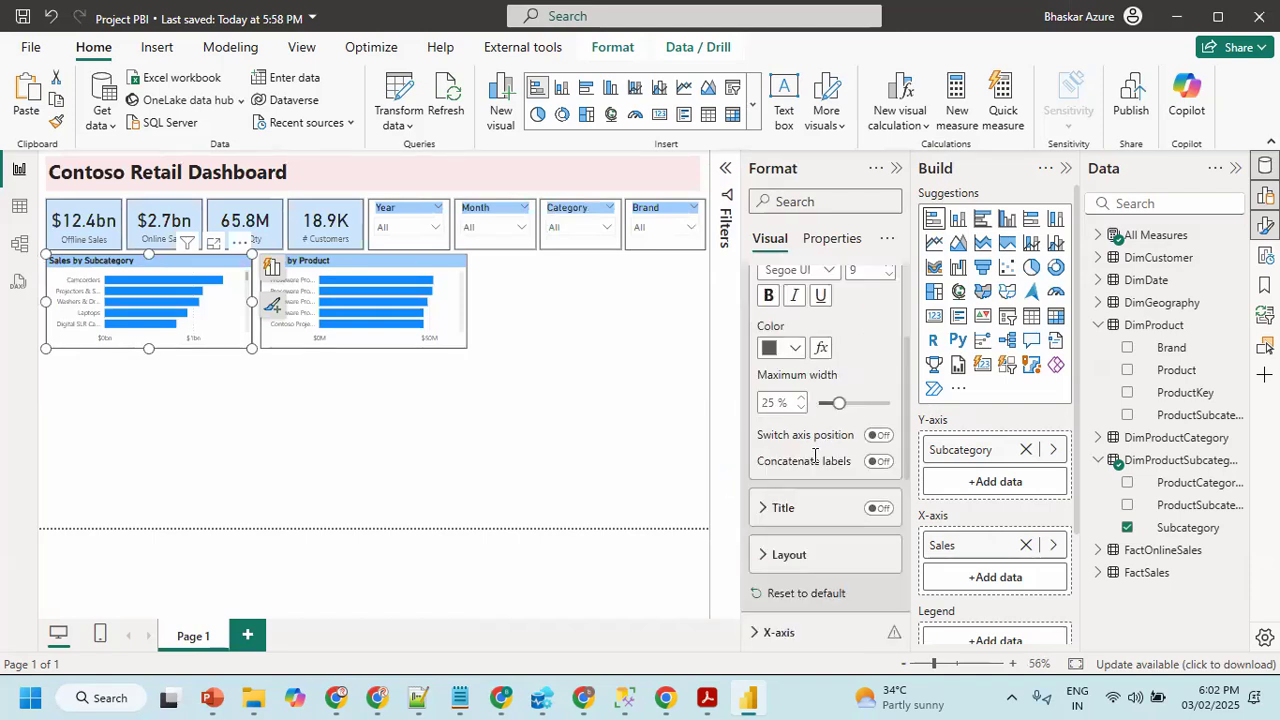
left_click_drag(833, 401, 910, 410)
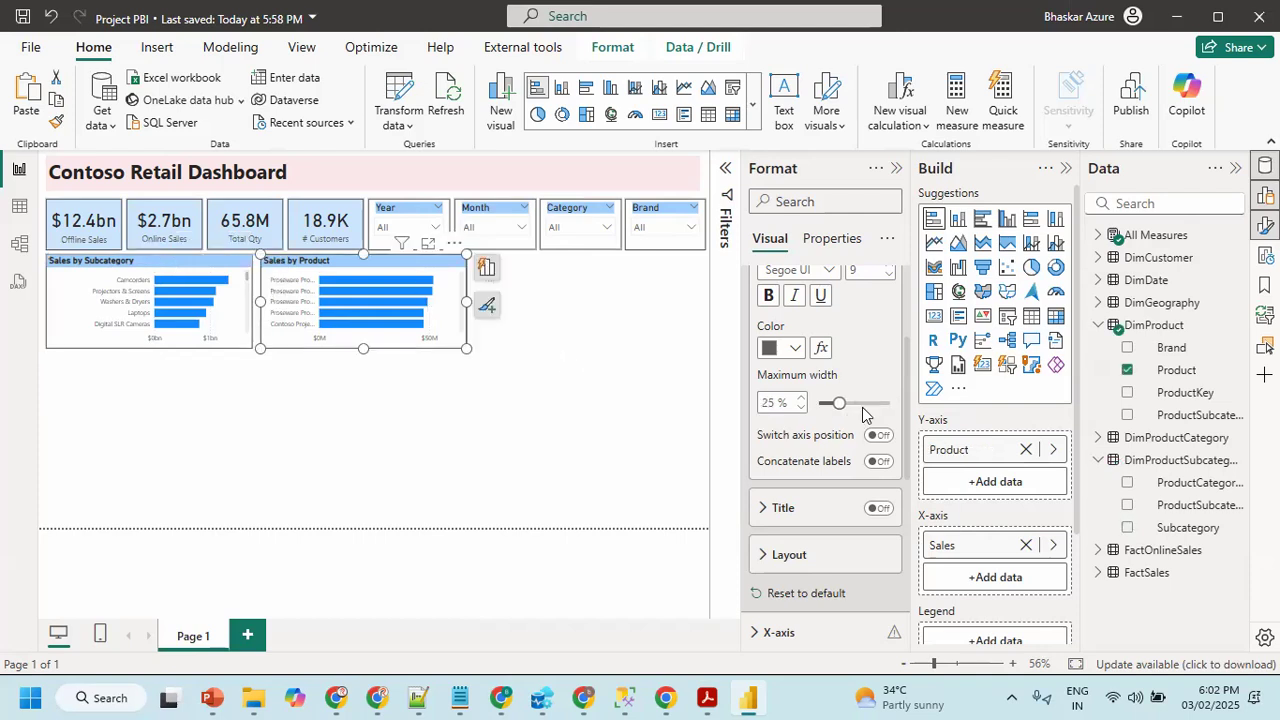
left_click_drag(837, 400, 908, 410)
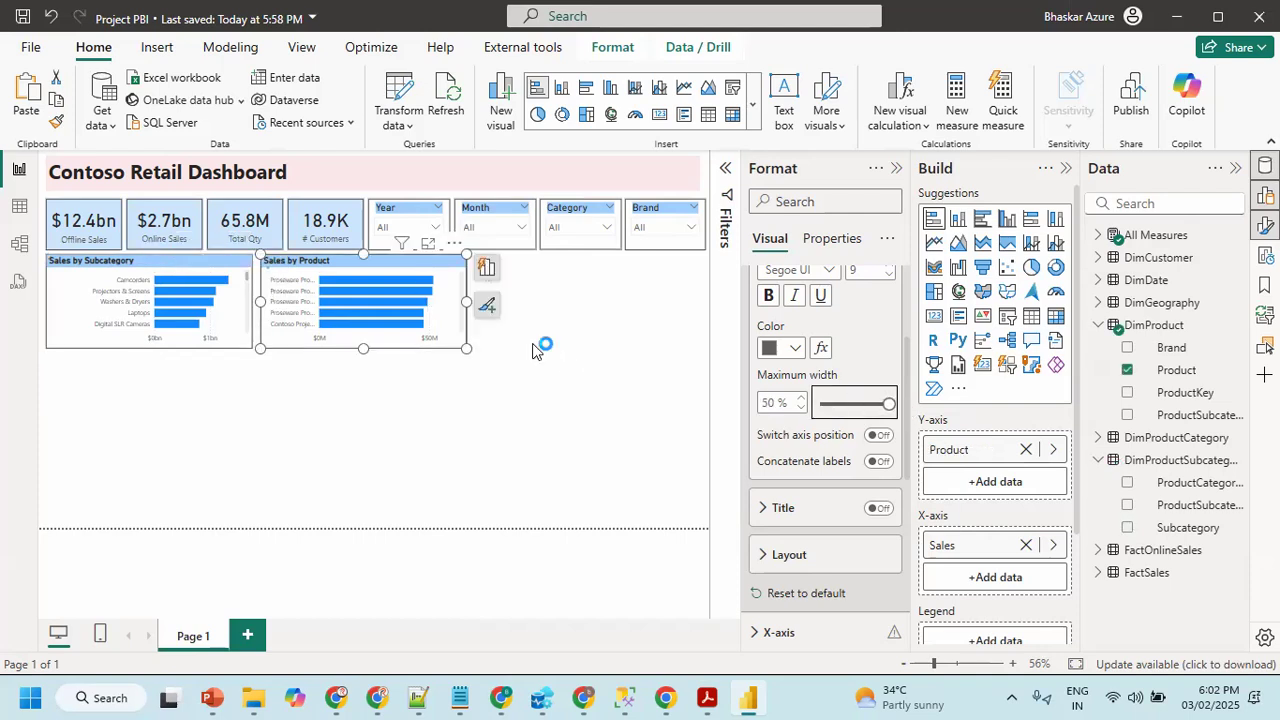
- Check the project design PDF, duplicate the Sales by Product chart and place the copy at the far end of the chart row
left_click(347, 375)
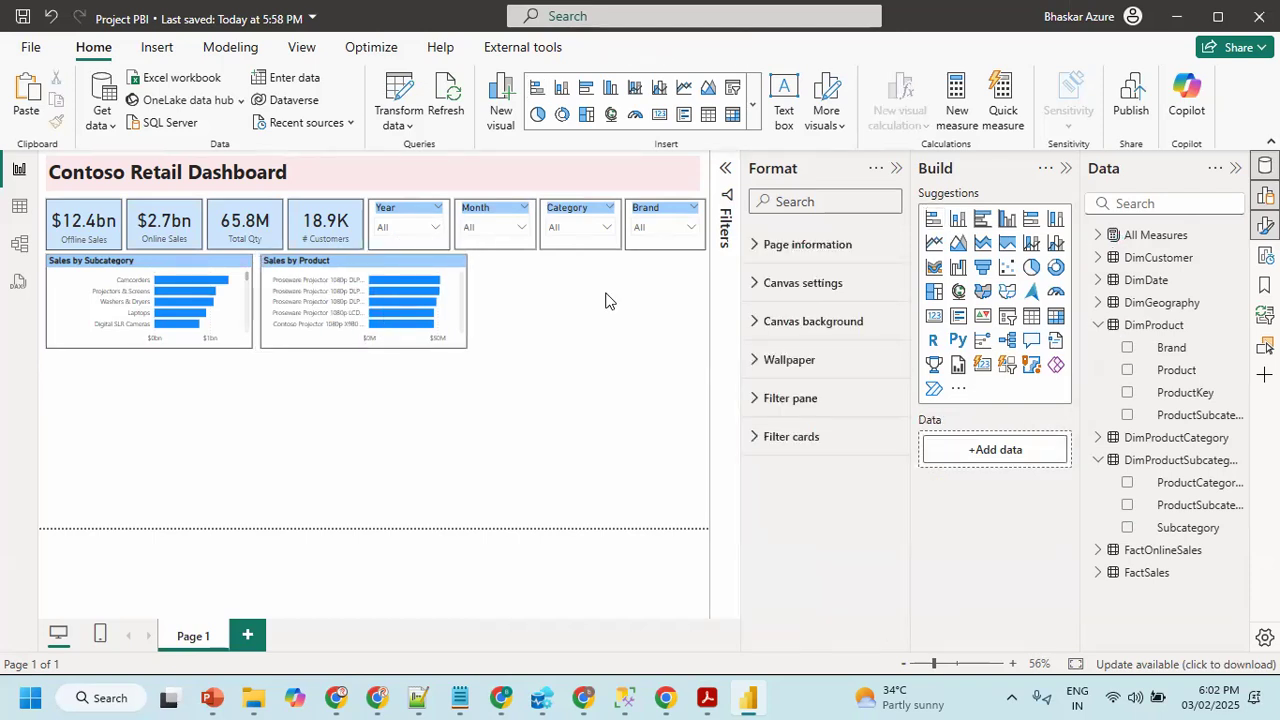
key("alt+Tab")
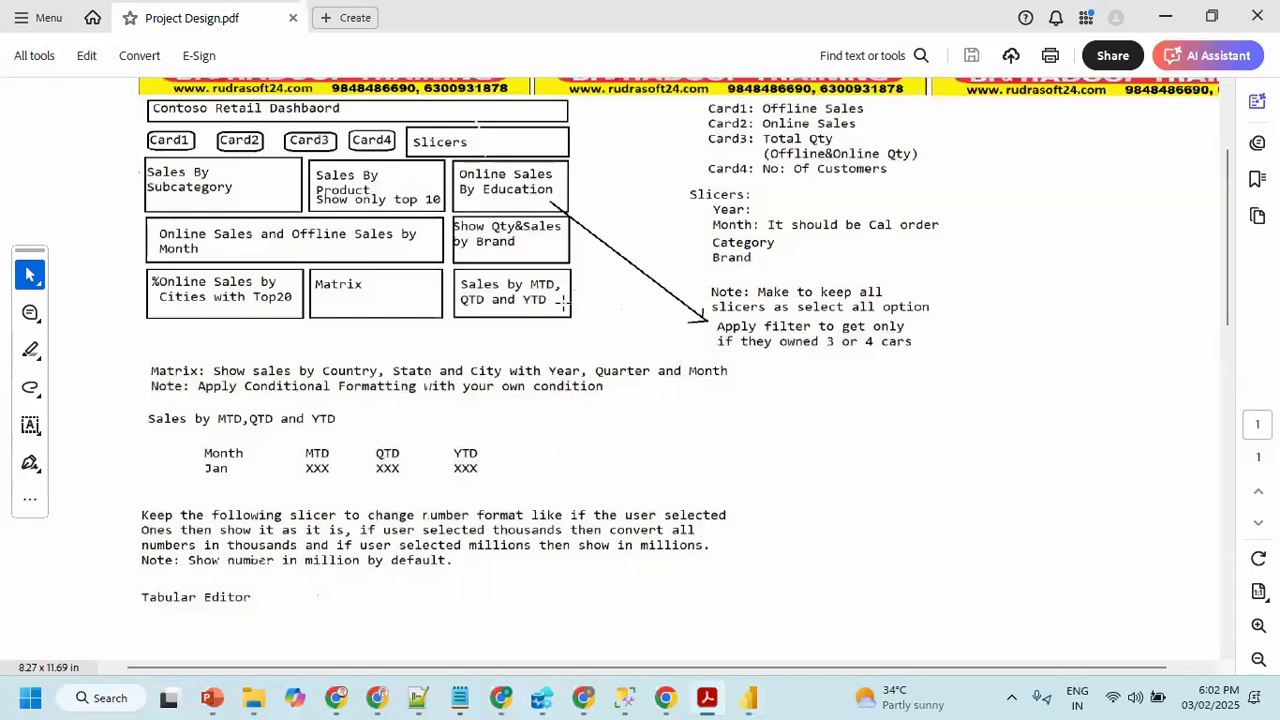
key("alt+Tab")
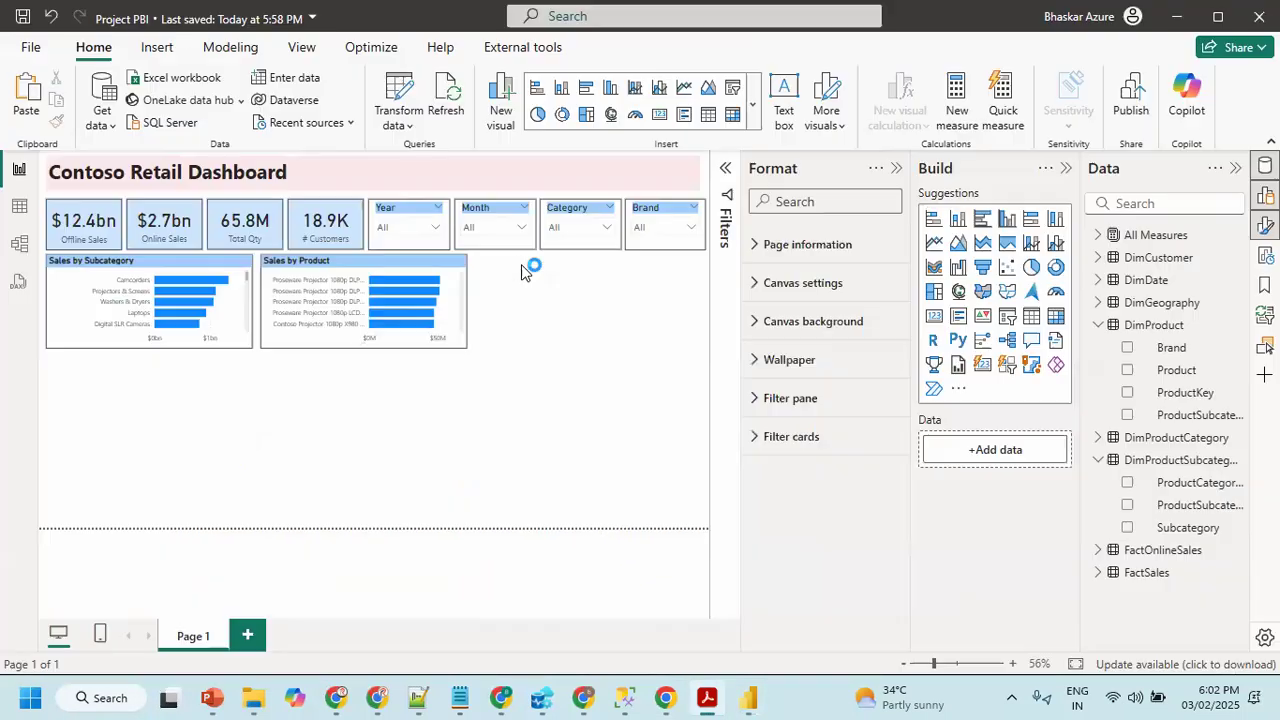
left_click(307, 274)
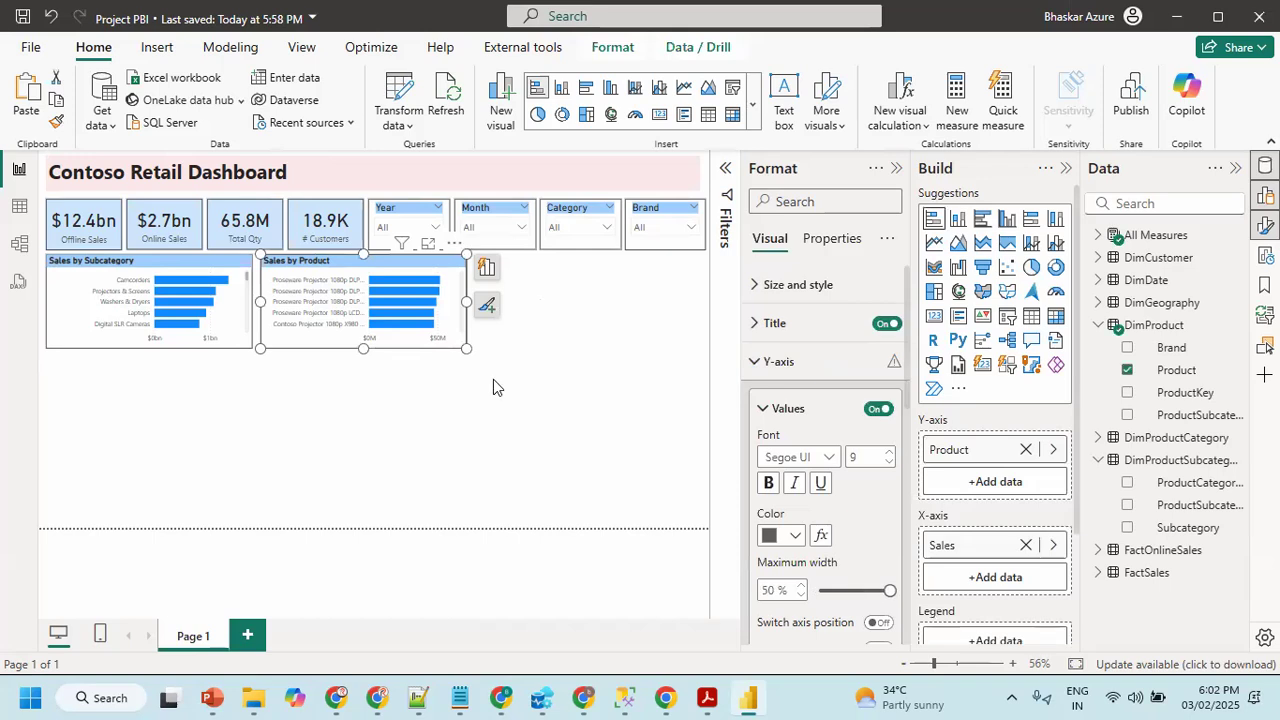
left_click(606, 409)
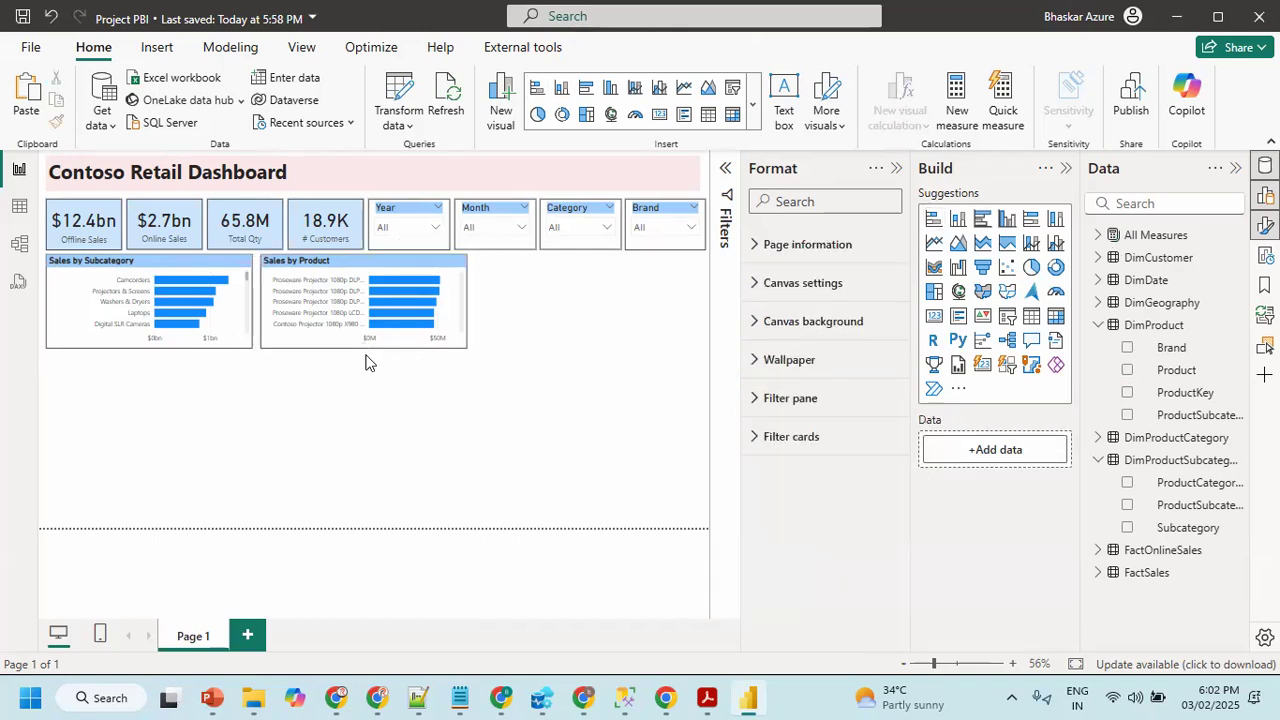
left_click(310, 316)
key("ctrl+c")
key("ctrl+v")
left_click_drag(284, 280, 505, 271)
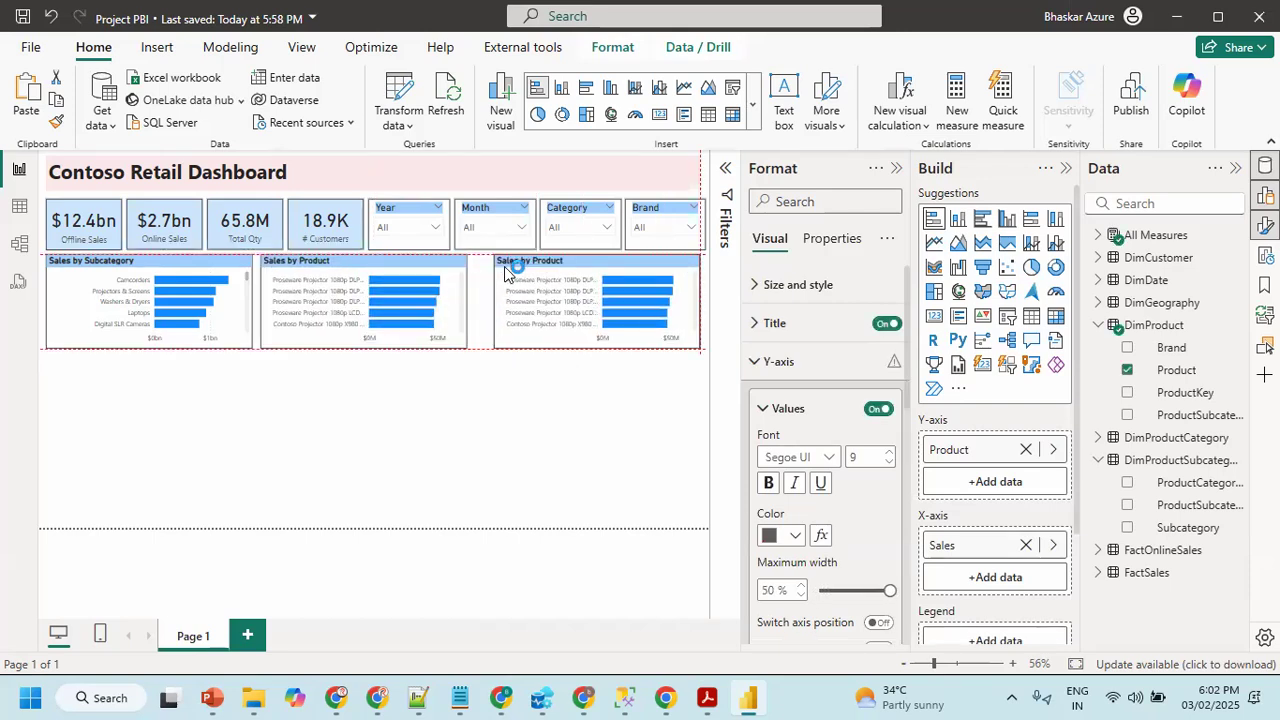
- Change the copied chart to a clustered column chart and remove Product and Sales from its axes, checking the project design PDF
left_click(1010, 220)
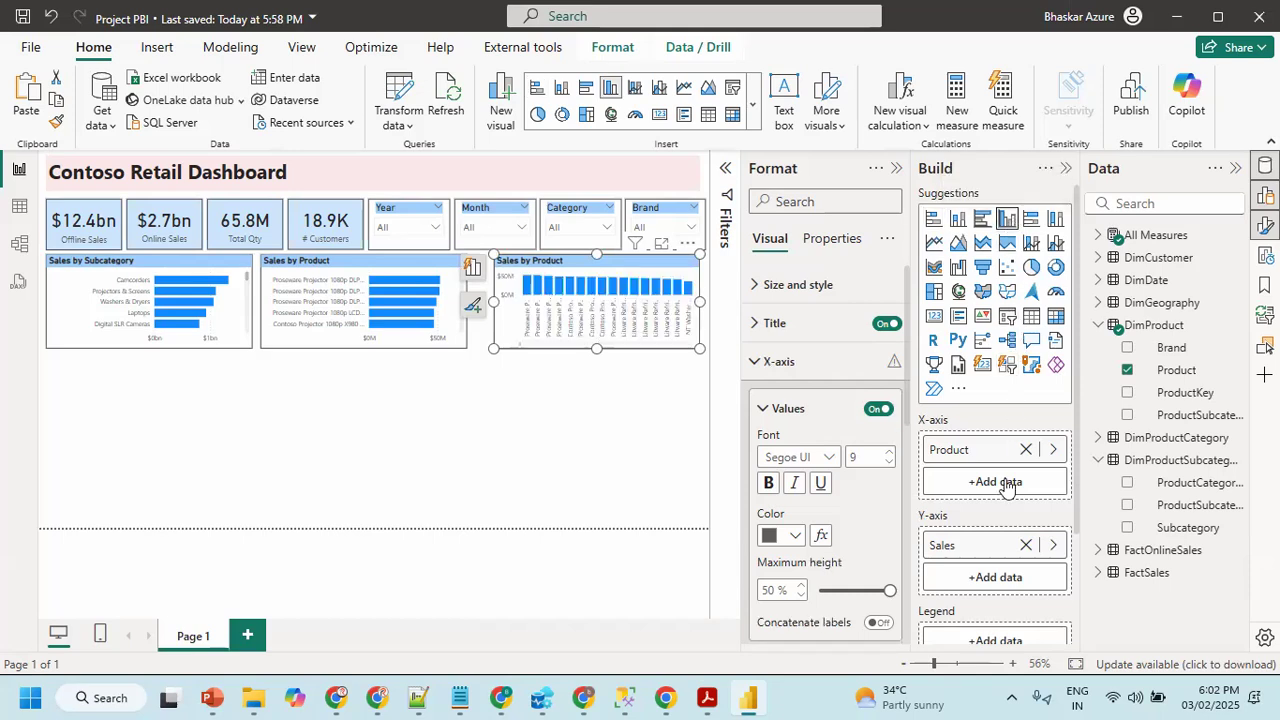
left_click(1025, 450)
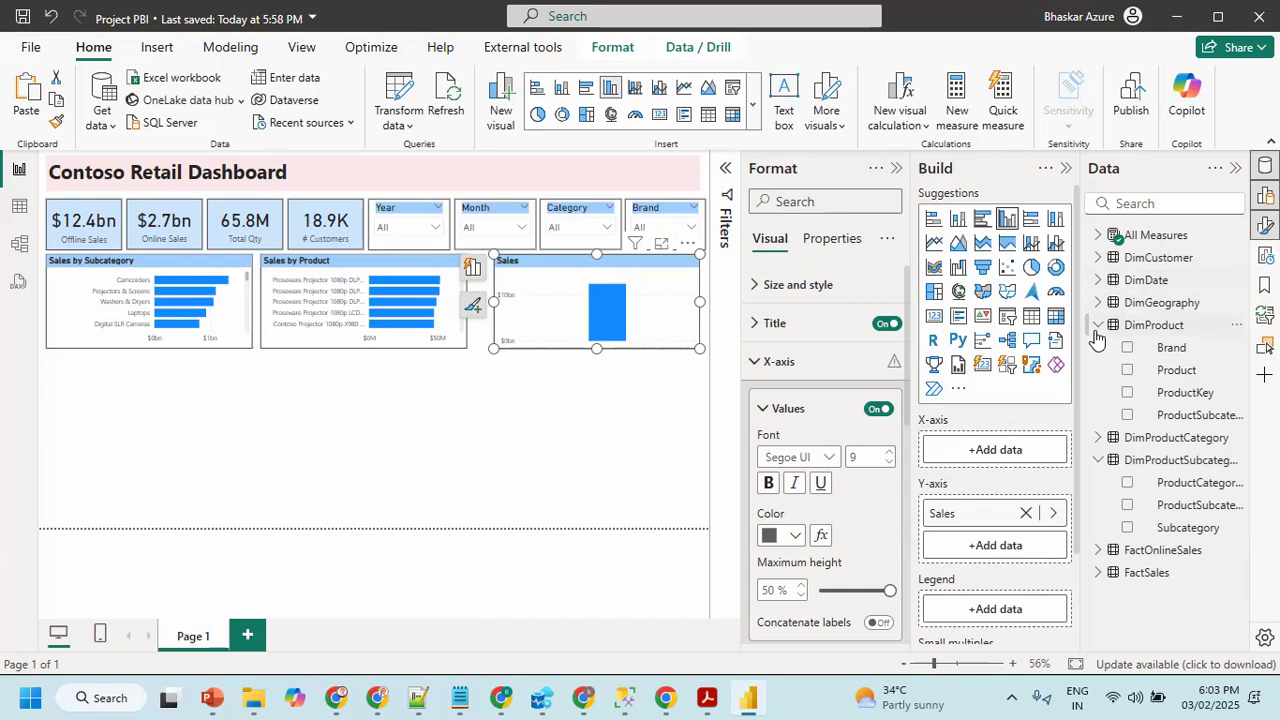
key("alt+Tab")
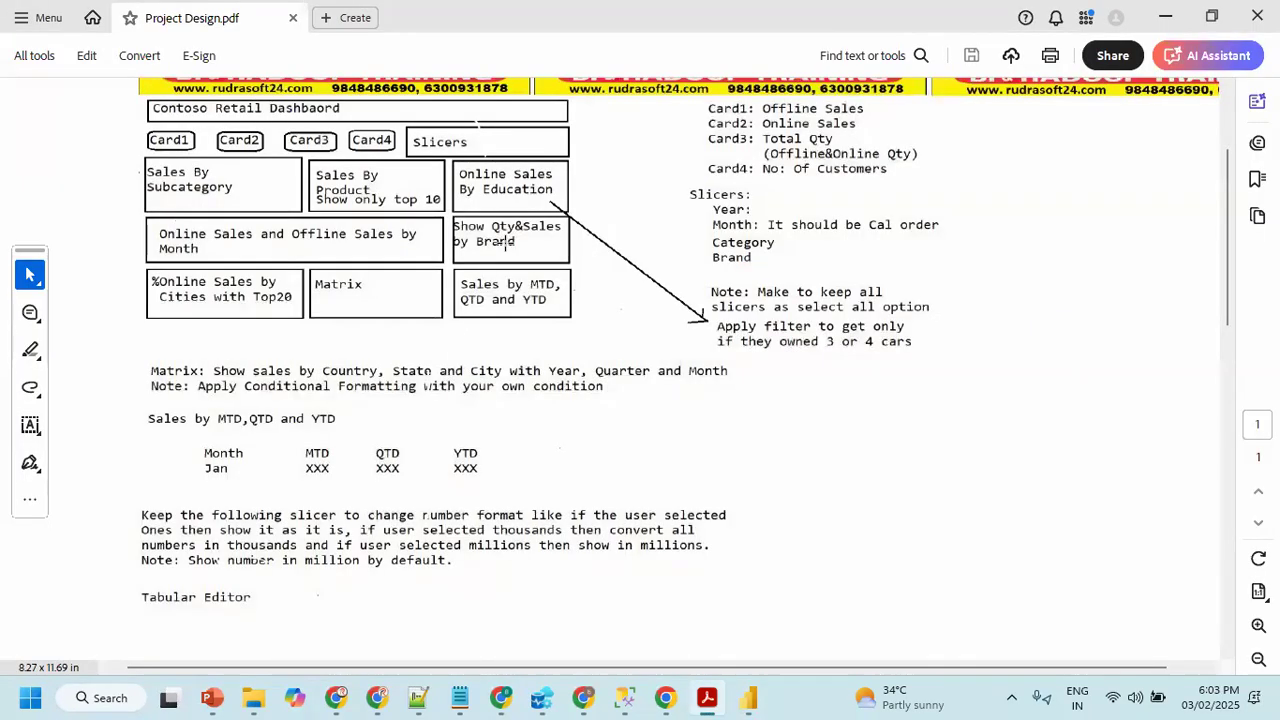
key("alt+Tab")
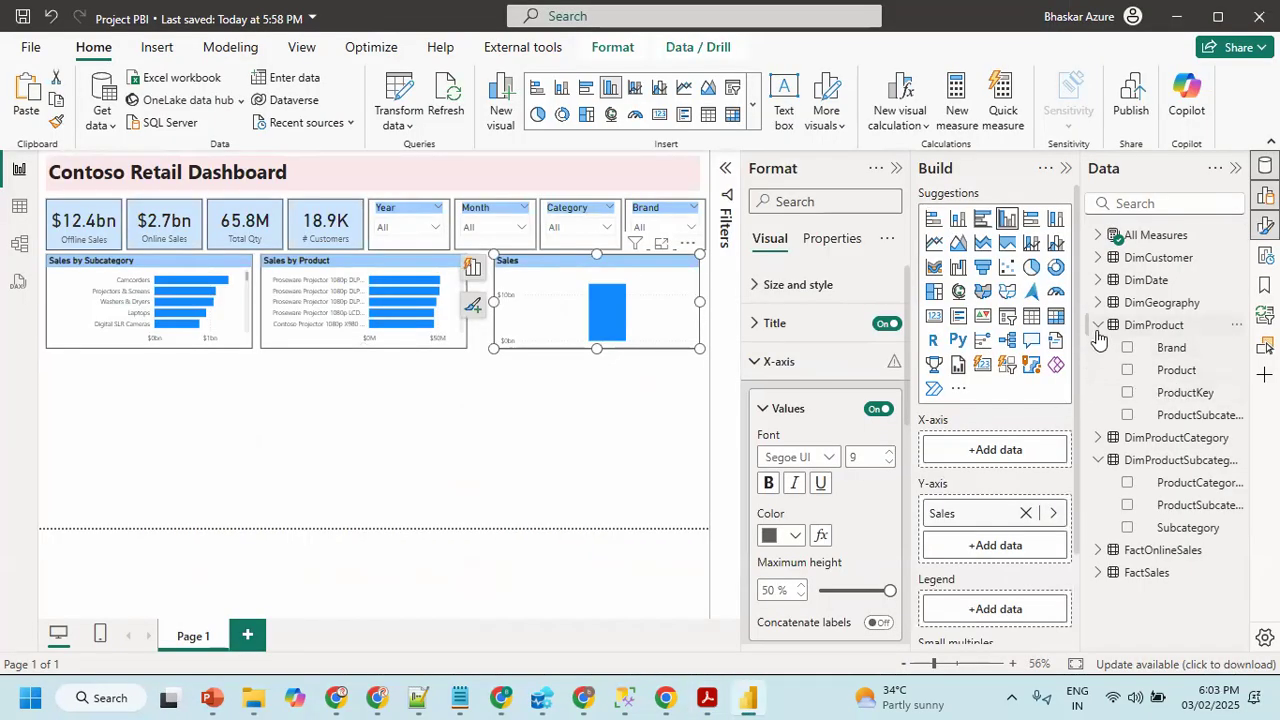
left_click(1097, 328)
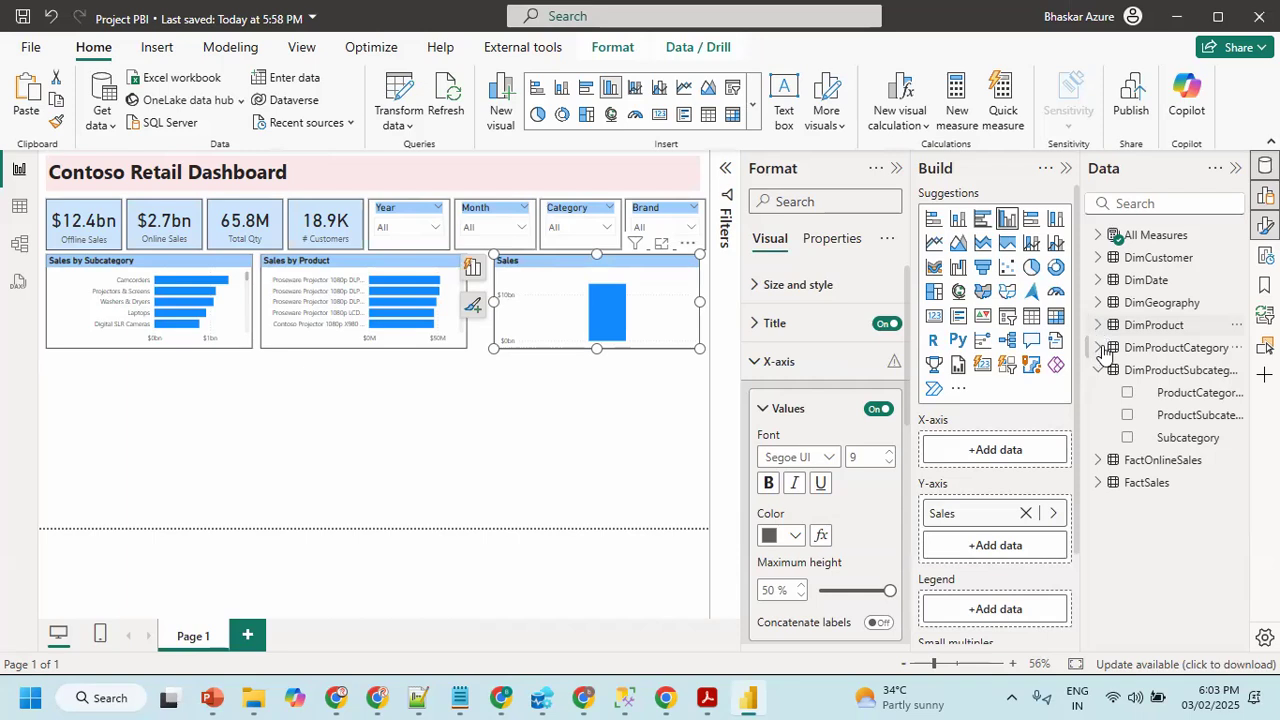
left_click(1026, 513)
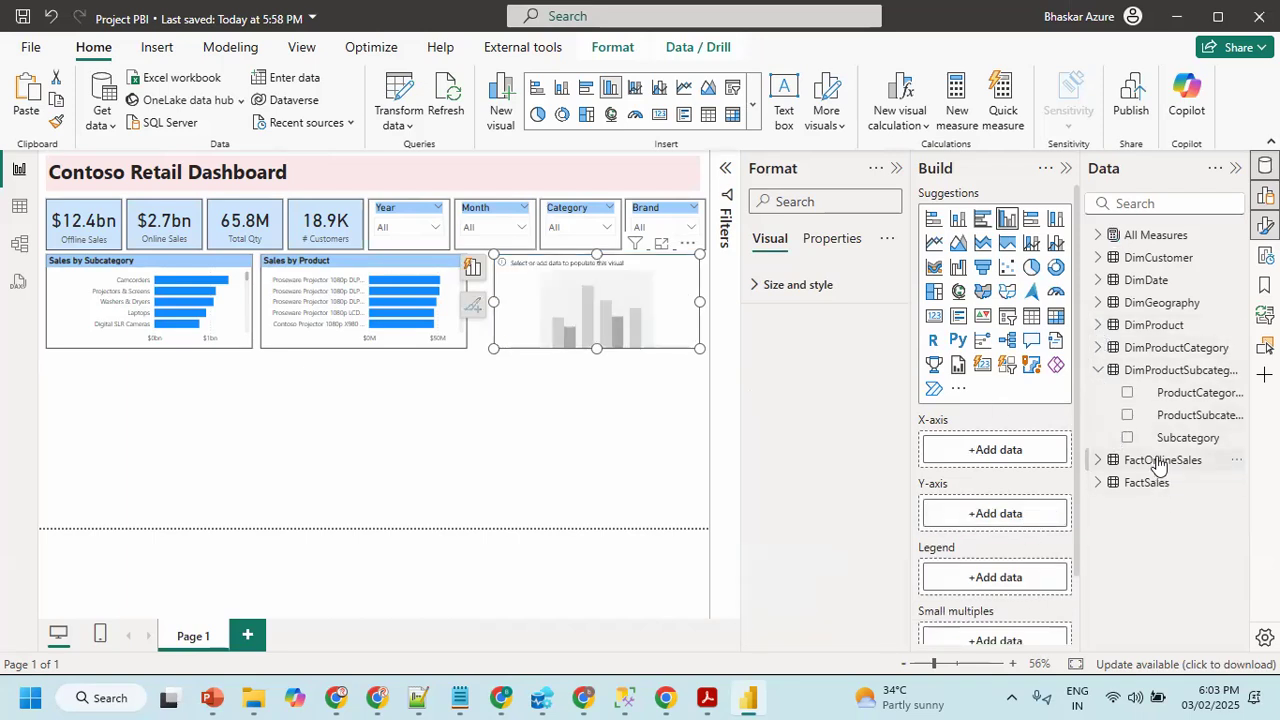
- Put Education from DimCustomer on the empty column chart's X-axis and the Online Sales measure on its Y-axis
left_click(1098, 258)
left_click_drag(1181, 302, 1010, 460)
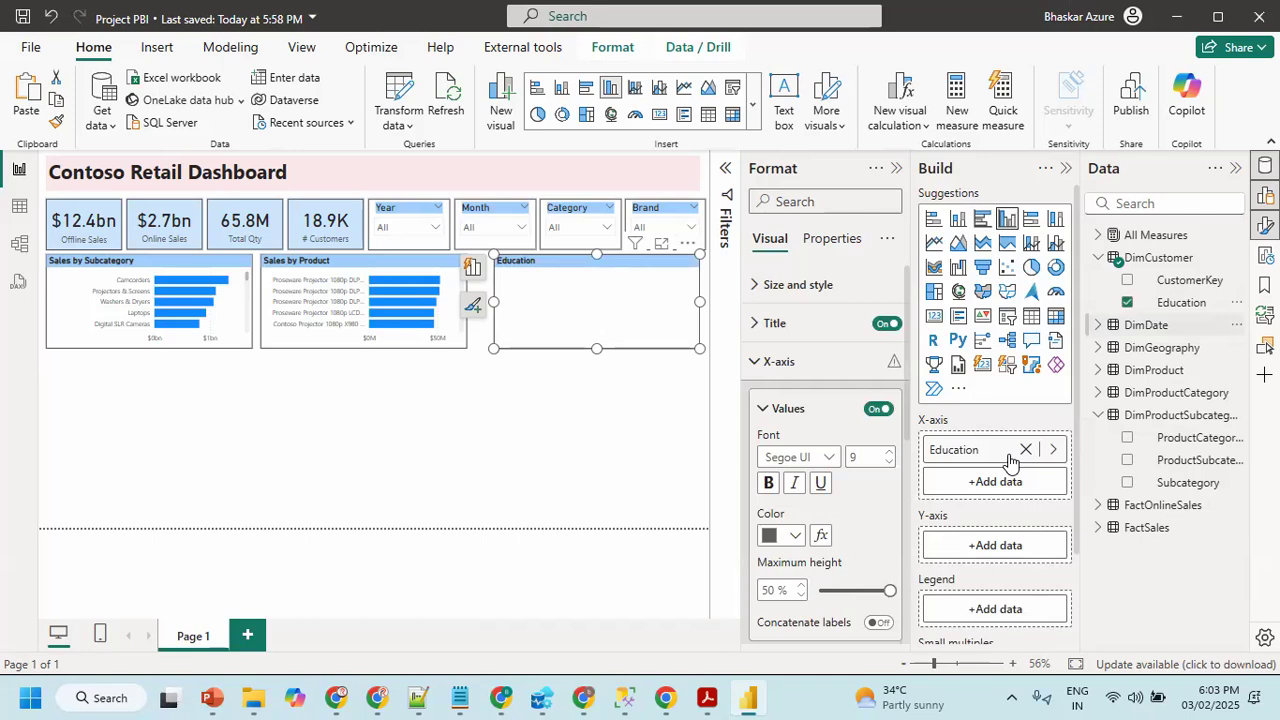
left_click(1098, 235)
left_click_drag(1168, 350, 997, 548)
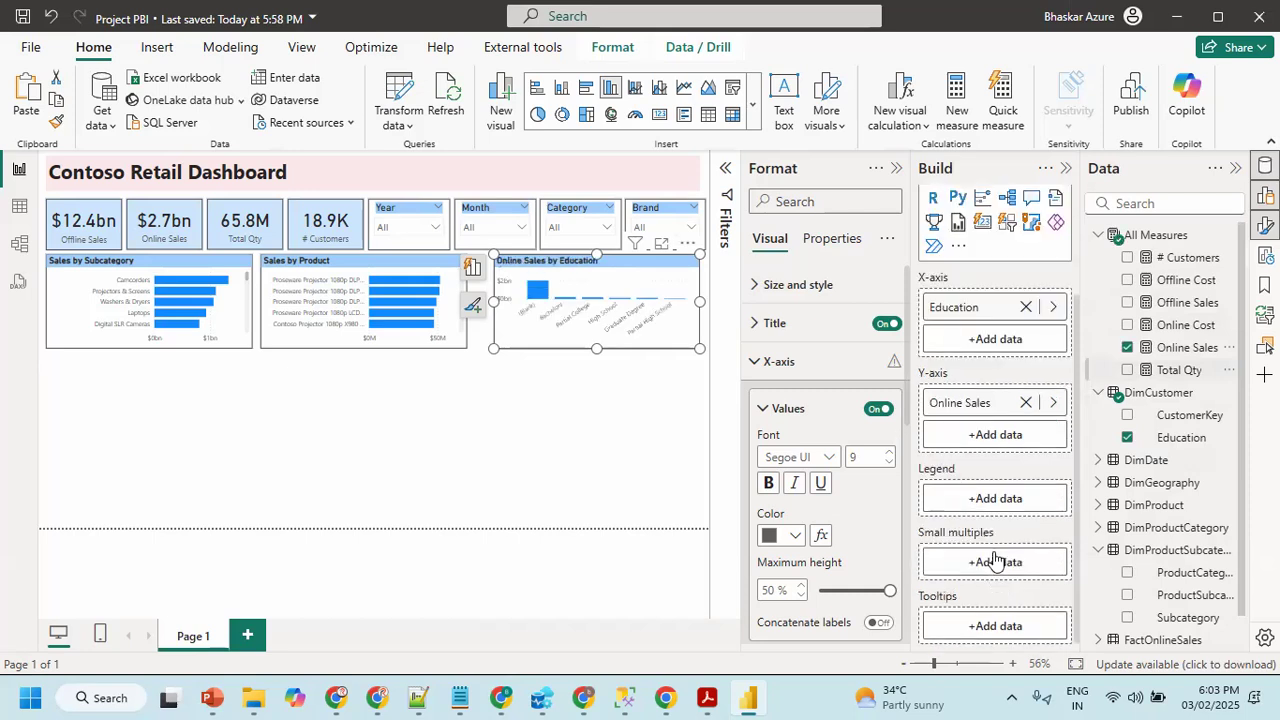
left_click(987, 561)
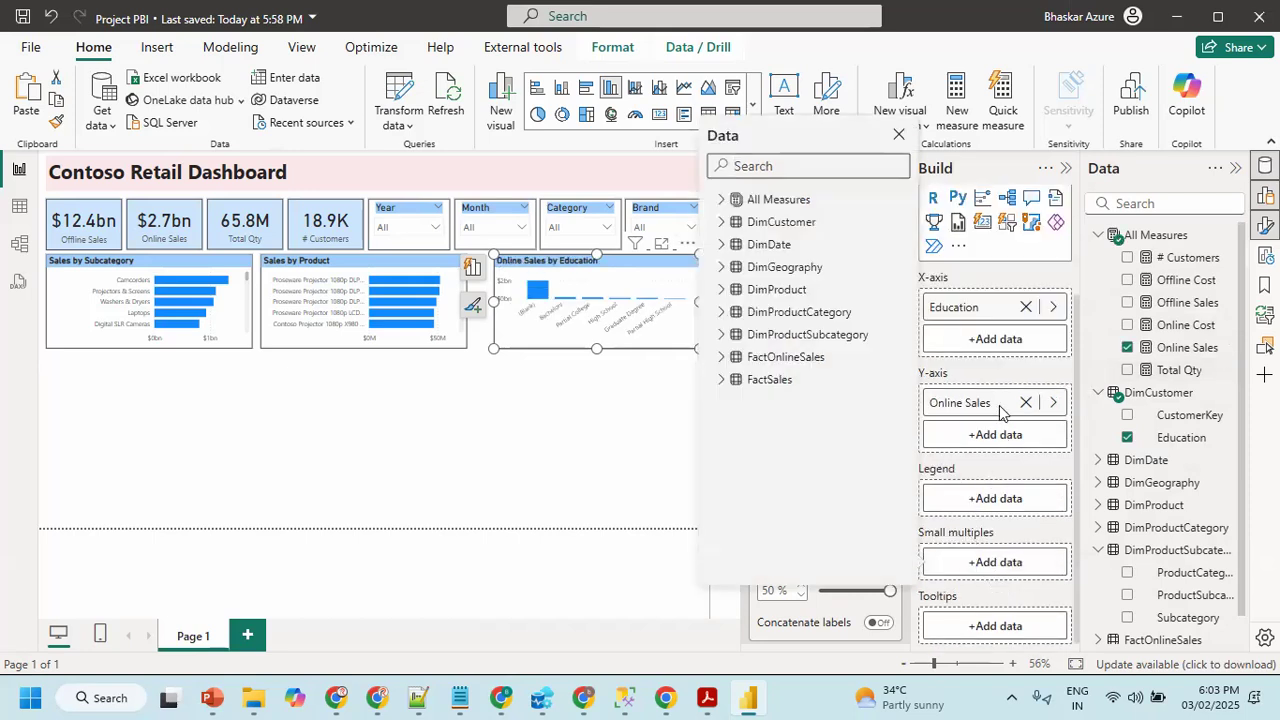
double_click(969, 404)
double_click(969, 403)
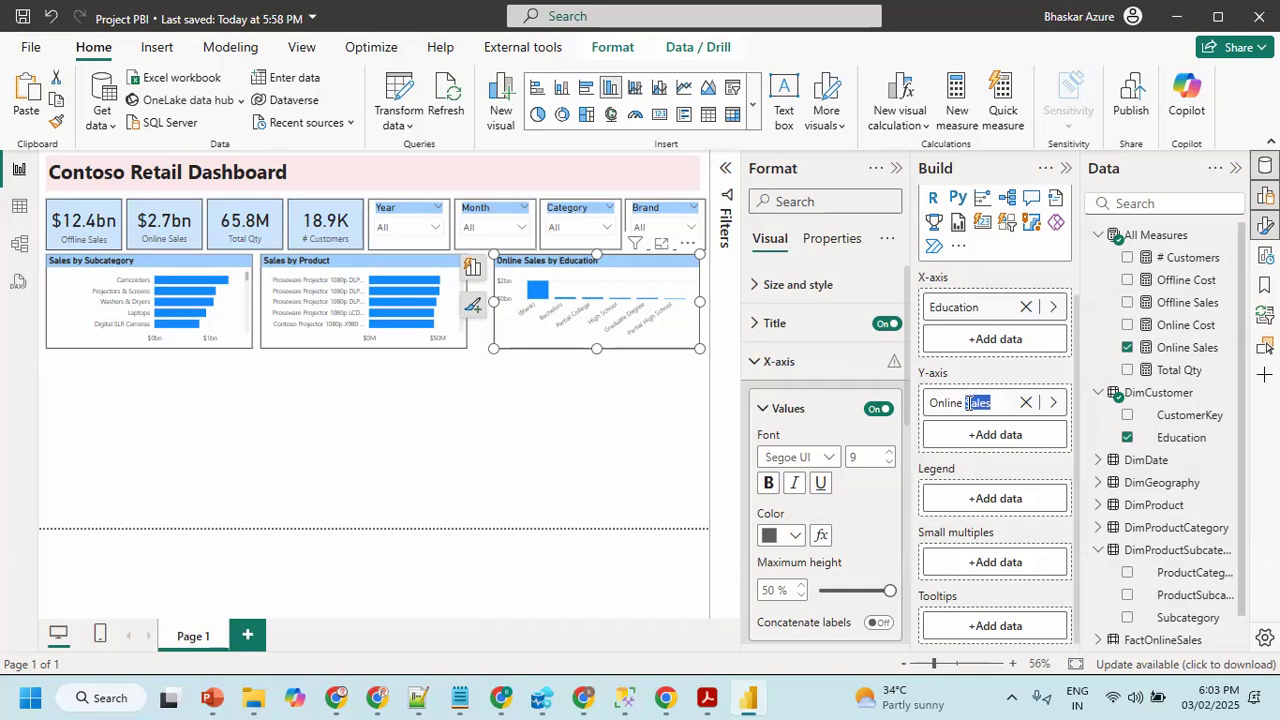
triple_click(969, 403)
left_click(601, 358)
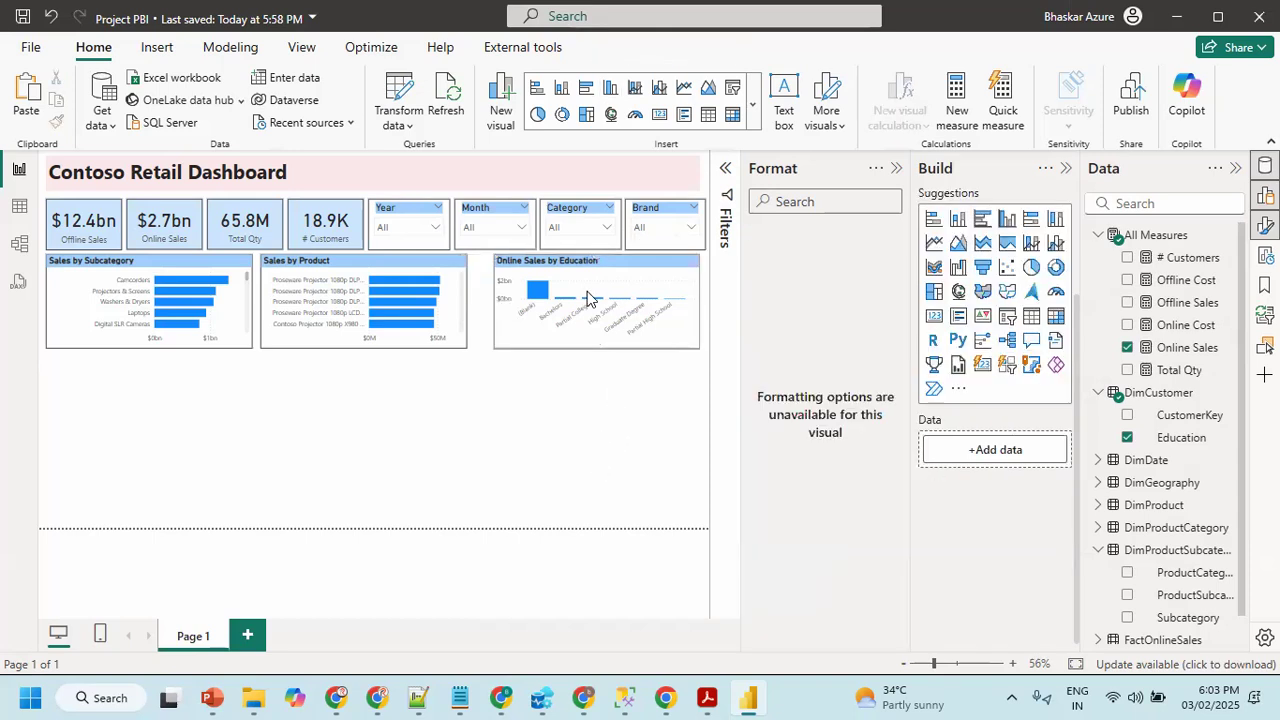
- Exclude the (Blank) value of Education from the Online Sales by Education chart with a visual-level filter
left_click(590, 272)
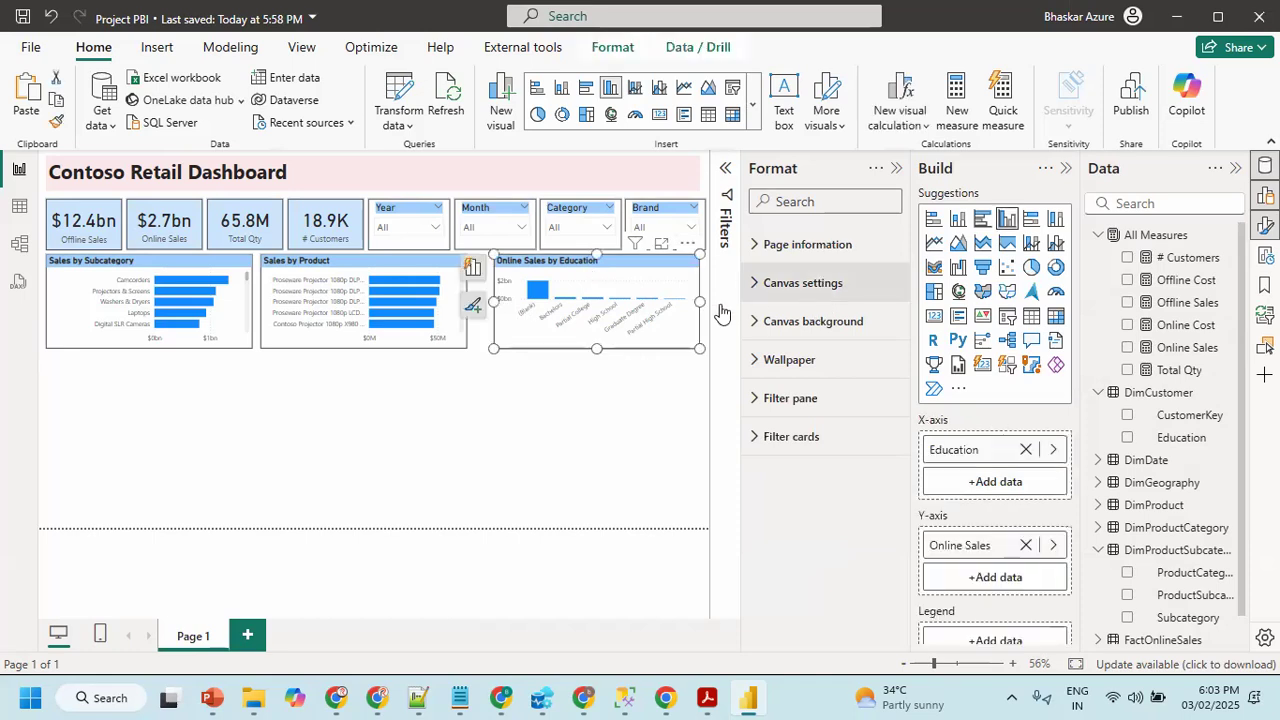
left_click(785, 363)
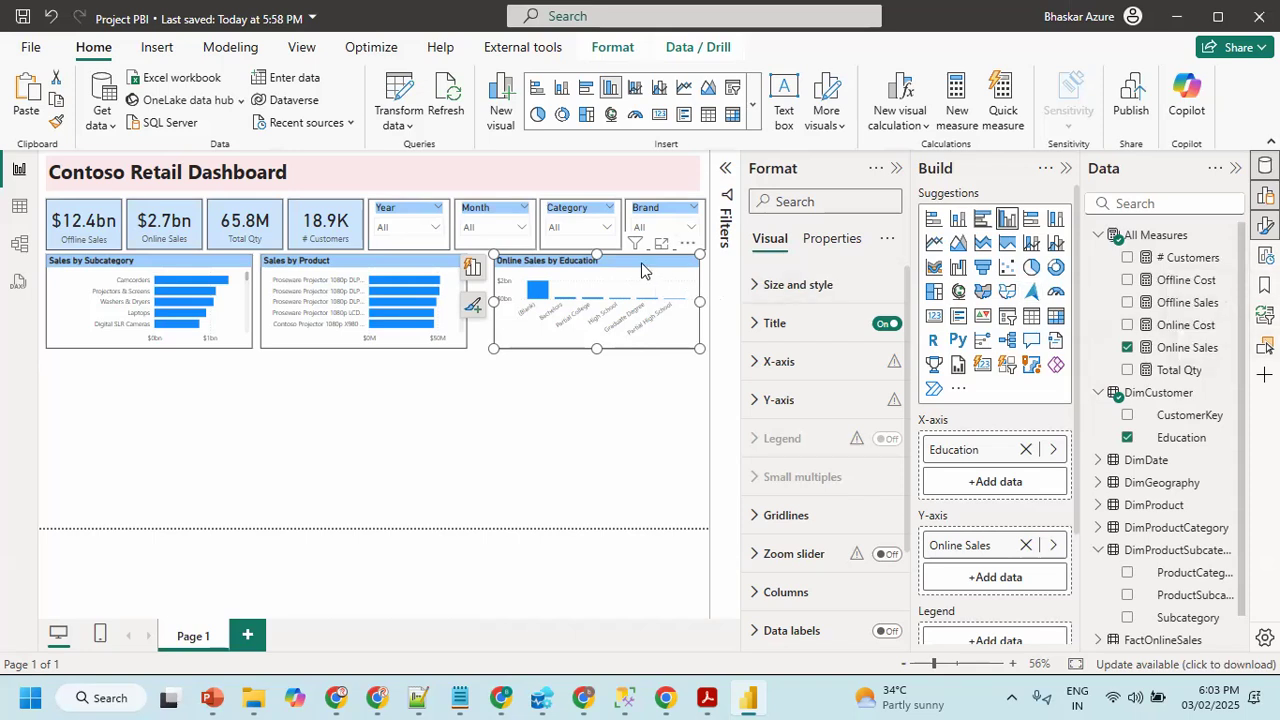
left_click(896, 168)
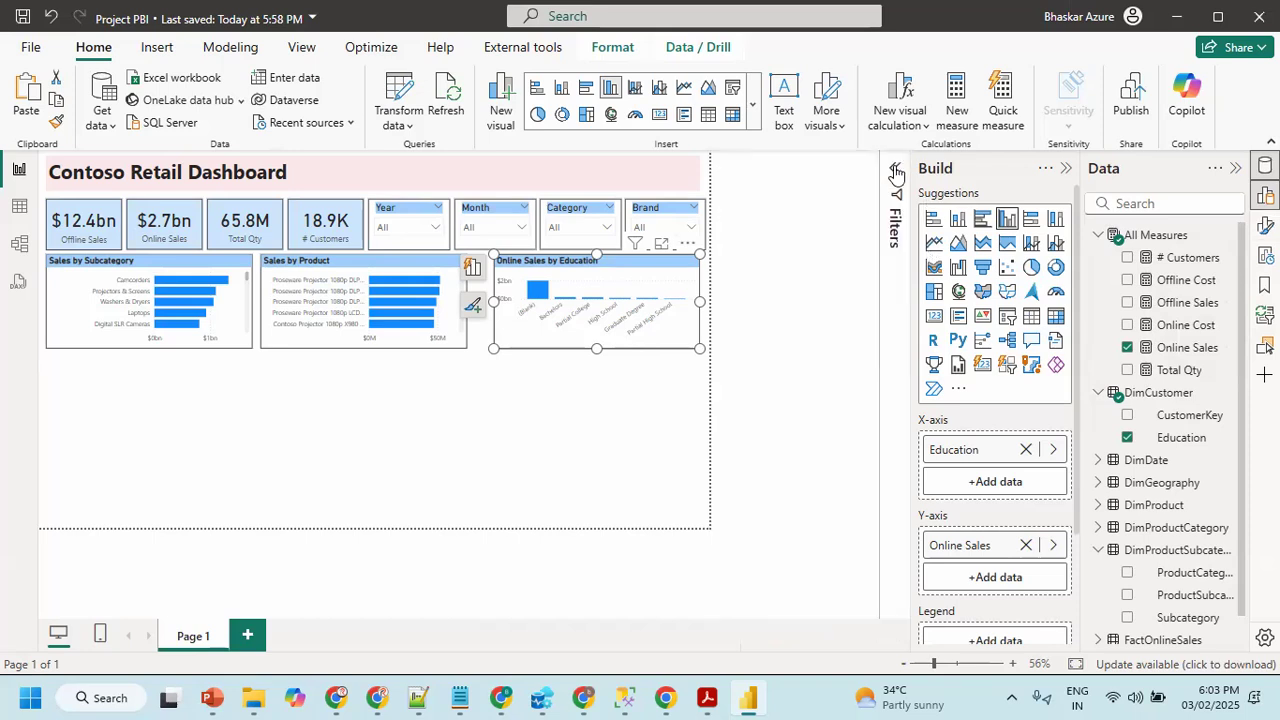
left_click(1065, 170)
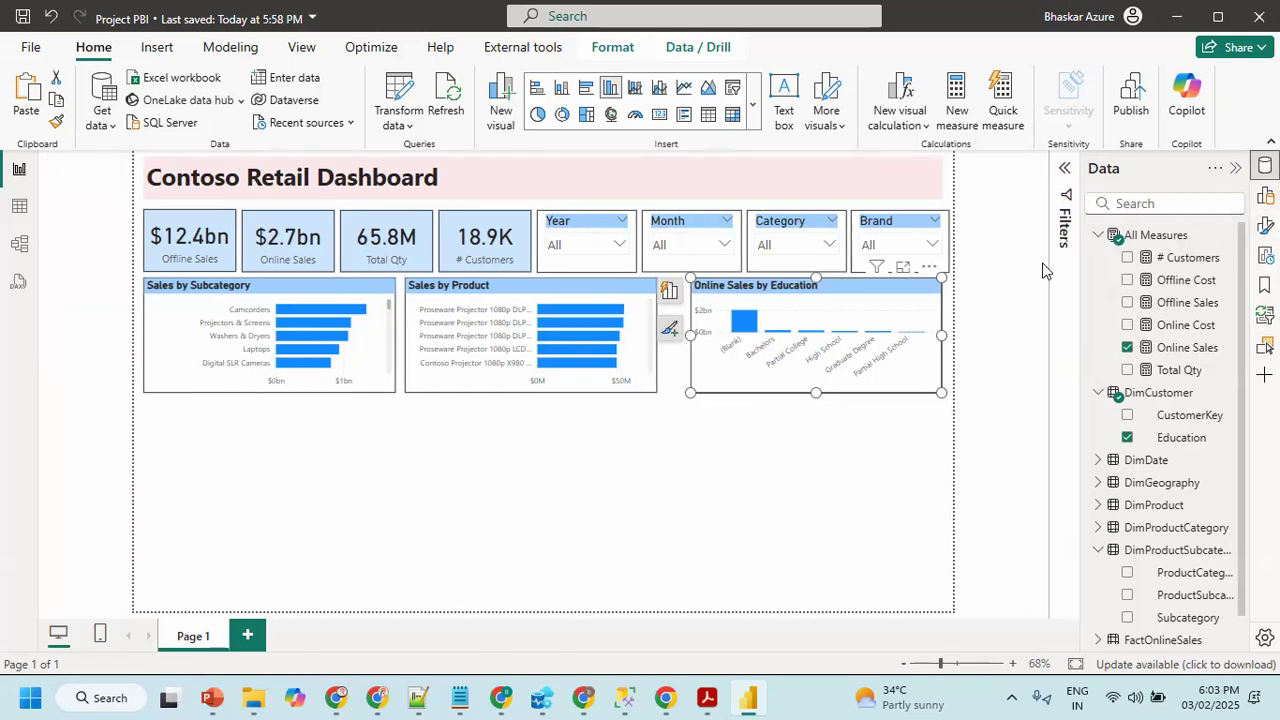
left_click(1065, 175)
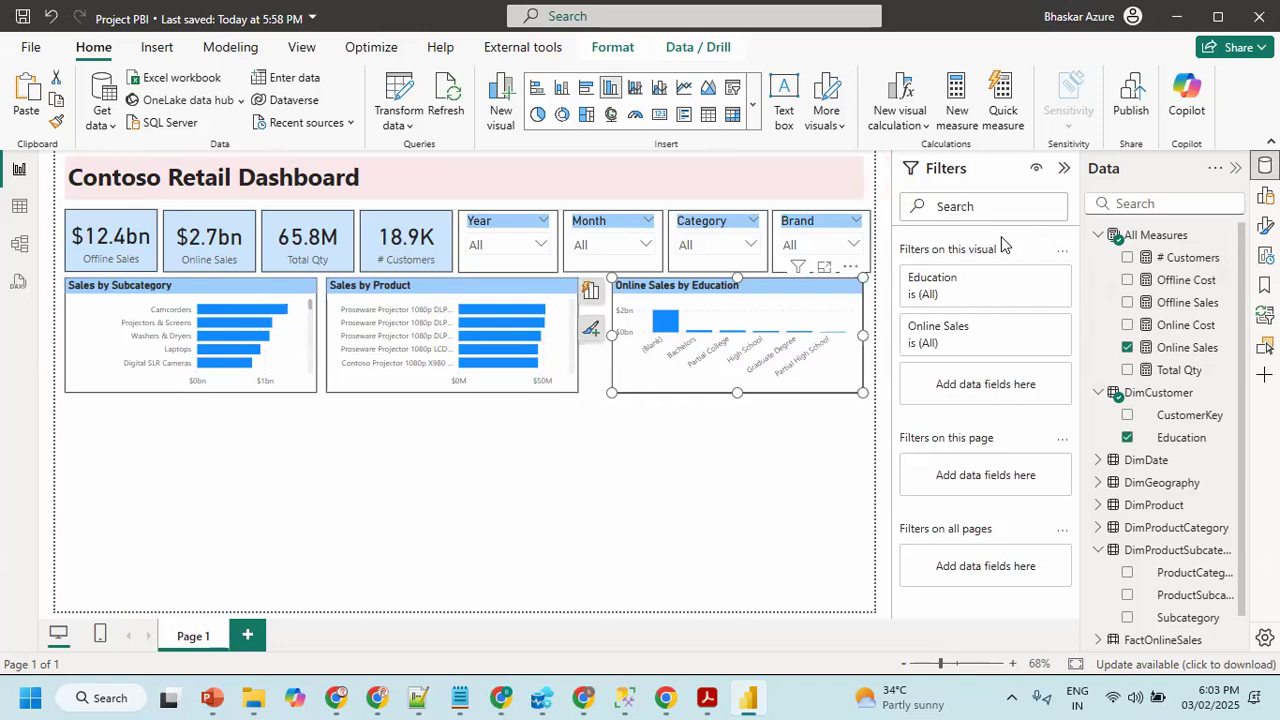
left_click(1033, 280)
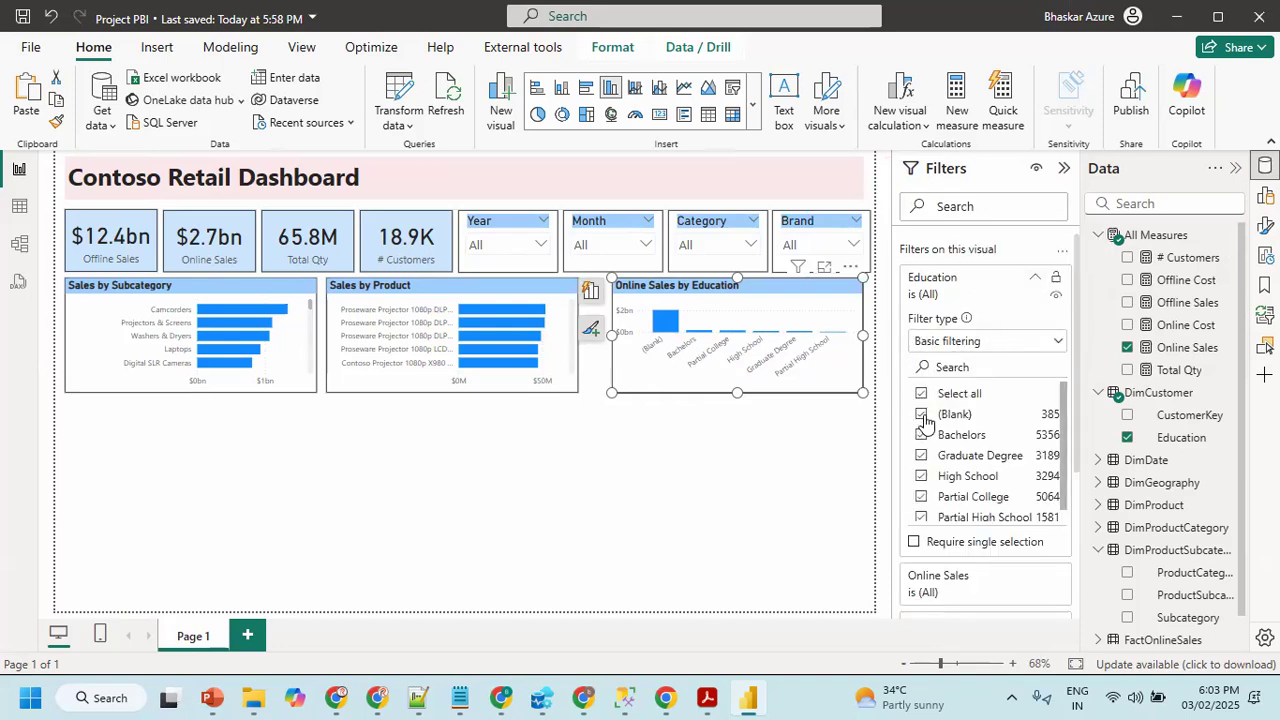
left_click(922, 415)
left_click(1035, 277)
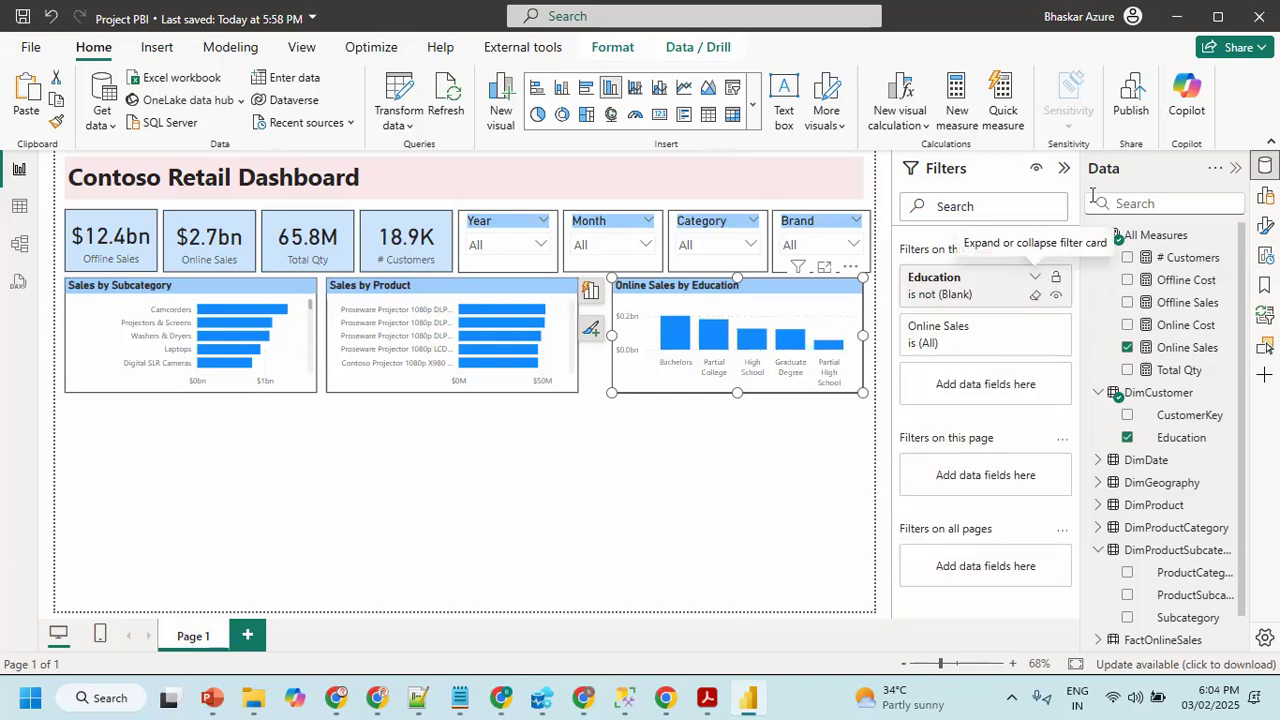
left_click(1064, 168)
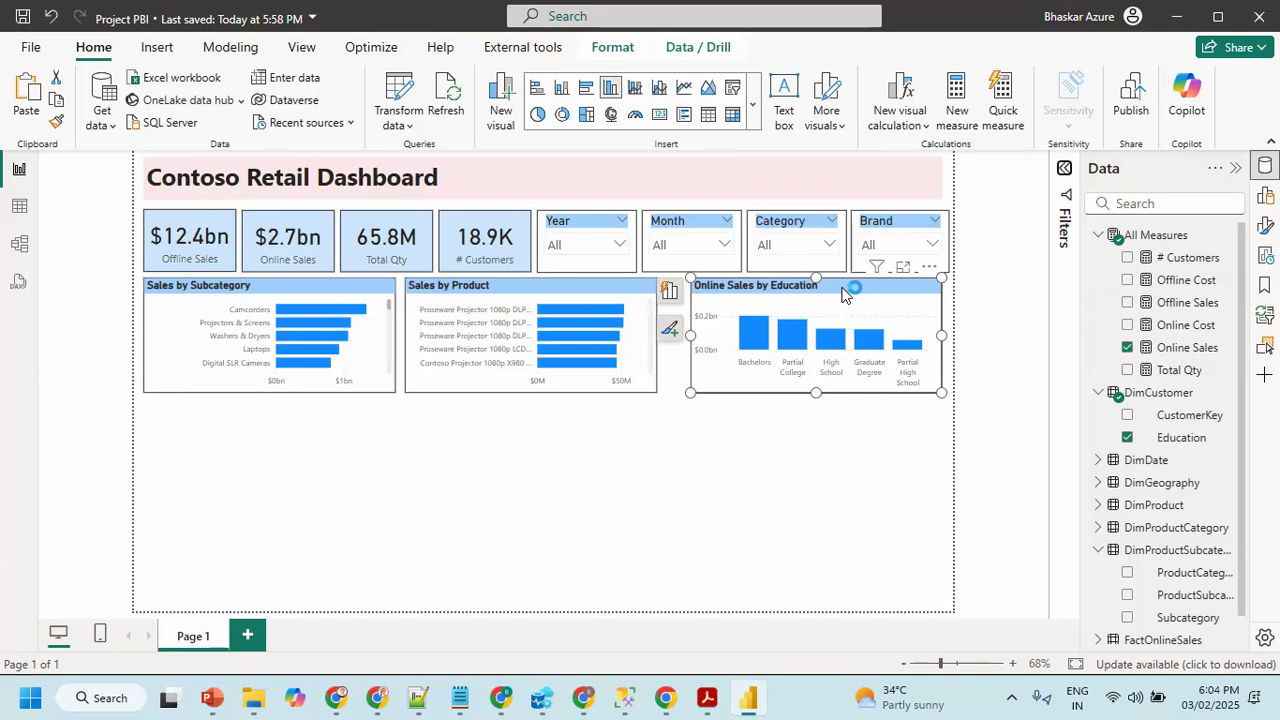
- Align the Online Sales by Education chart with the Brand slicer's outer edge and narrow it to start at the Category slicer's edge
left_click(885, 448)
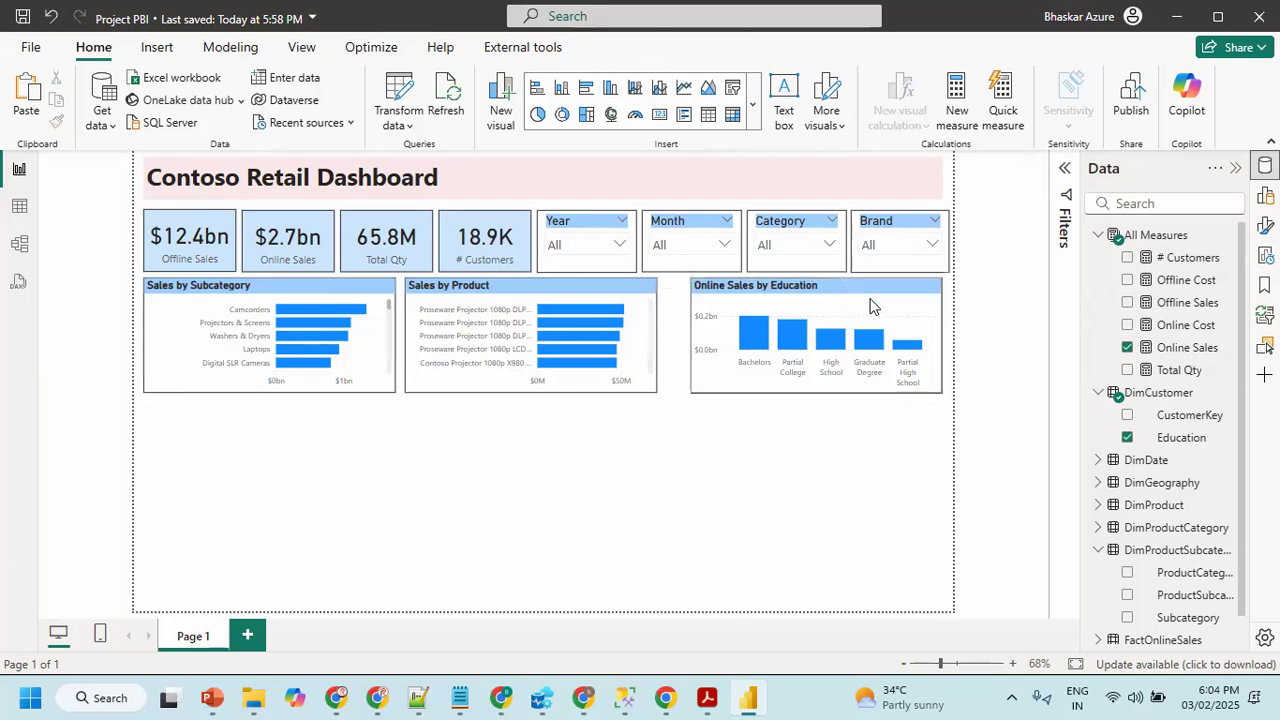
left_click(872, 292)
left_click_drag(877, 291, 880, 288)
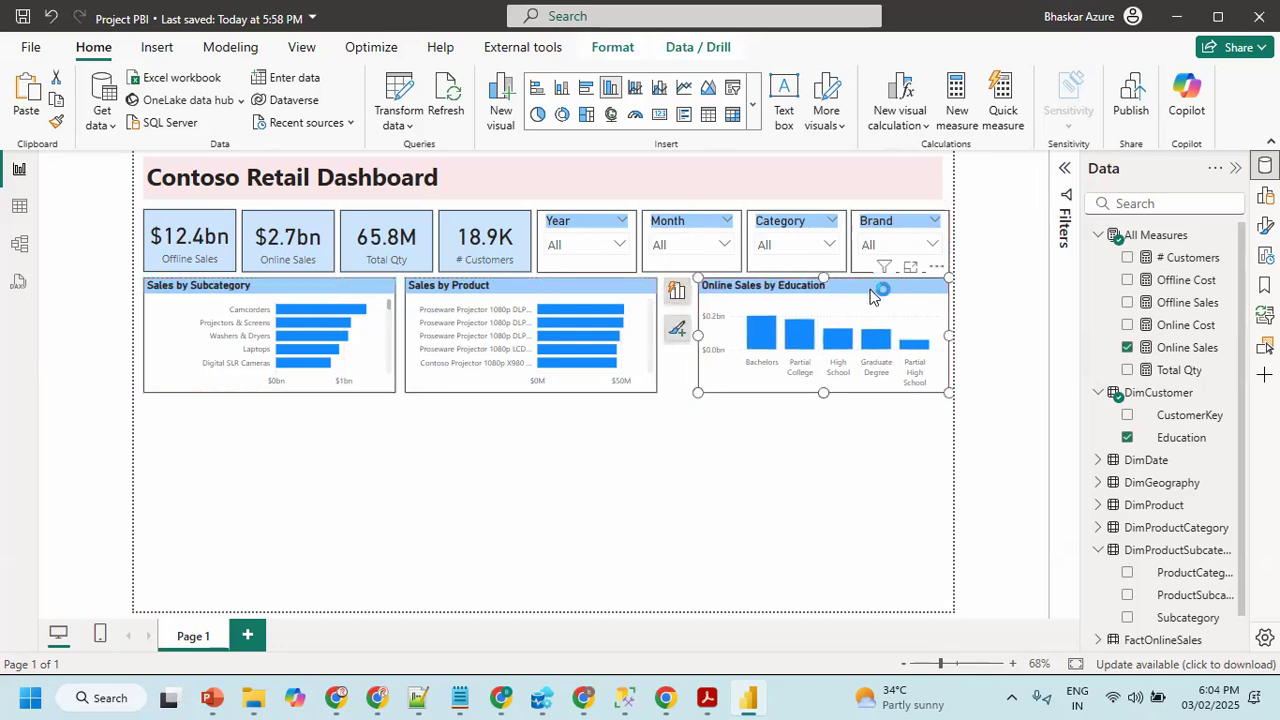
left_click(800, 492)
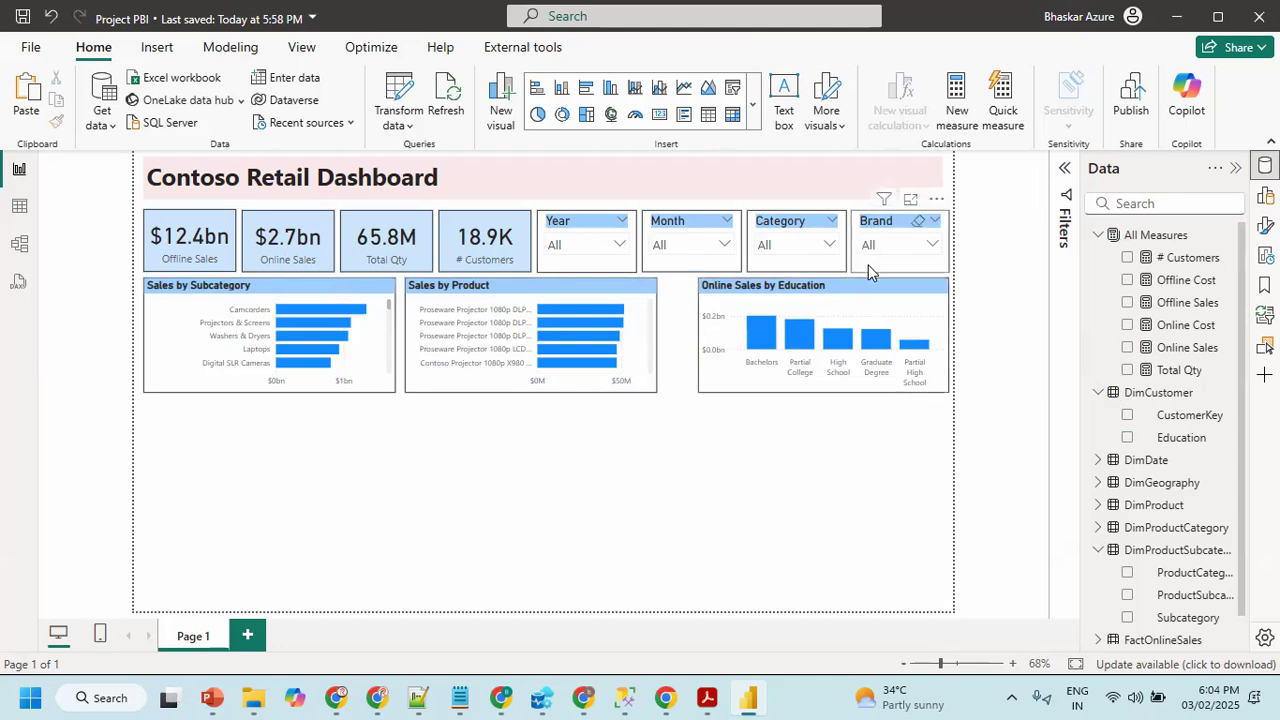
left_click(604, 296)
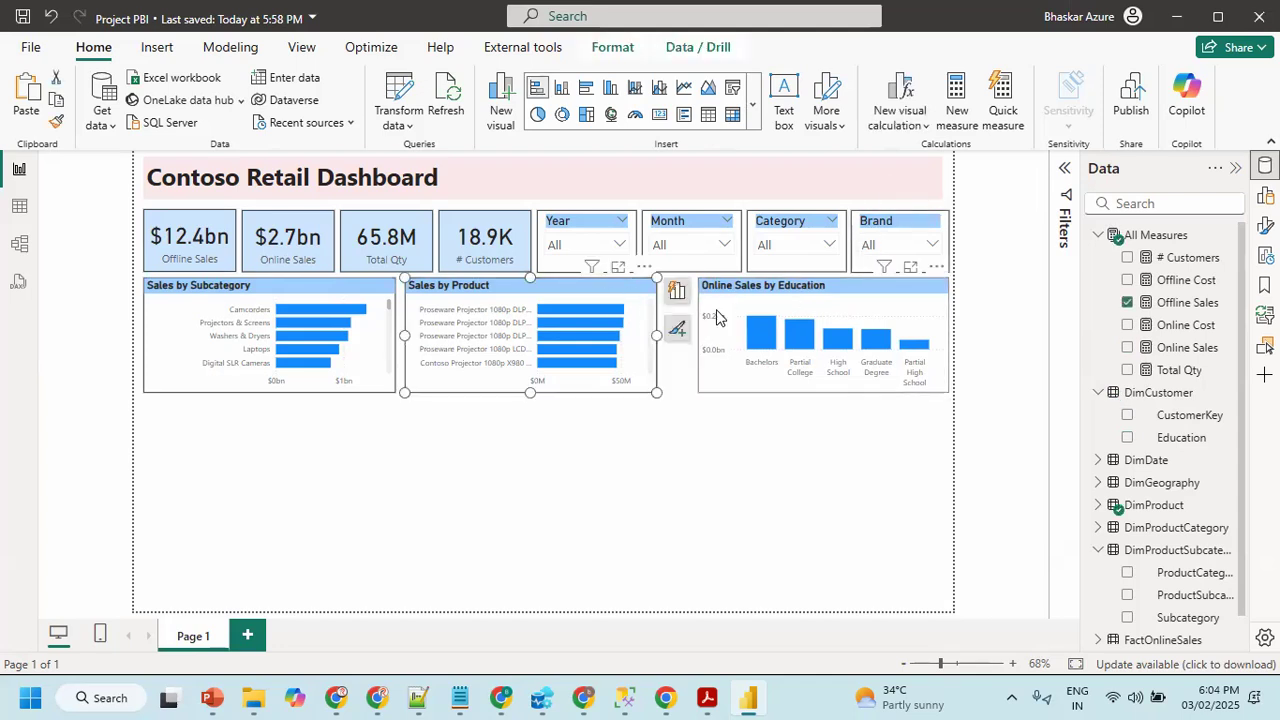
left_click(715, 336)
left_click_drag(698, 336, 740, 343)
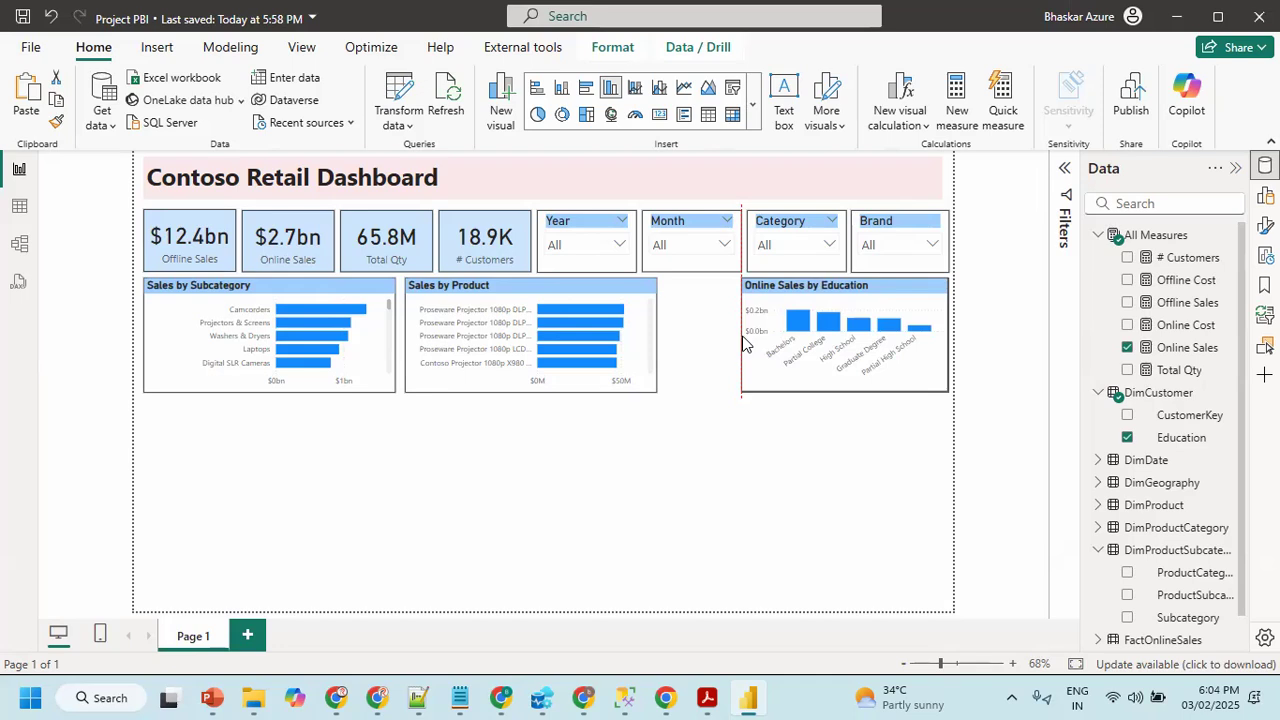
left_click_drag(745, 343, 749, 343)
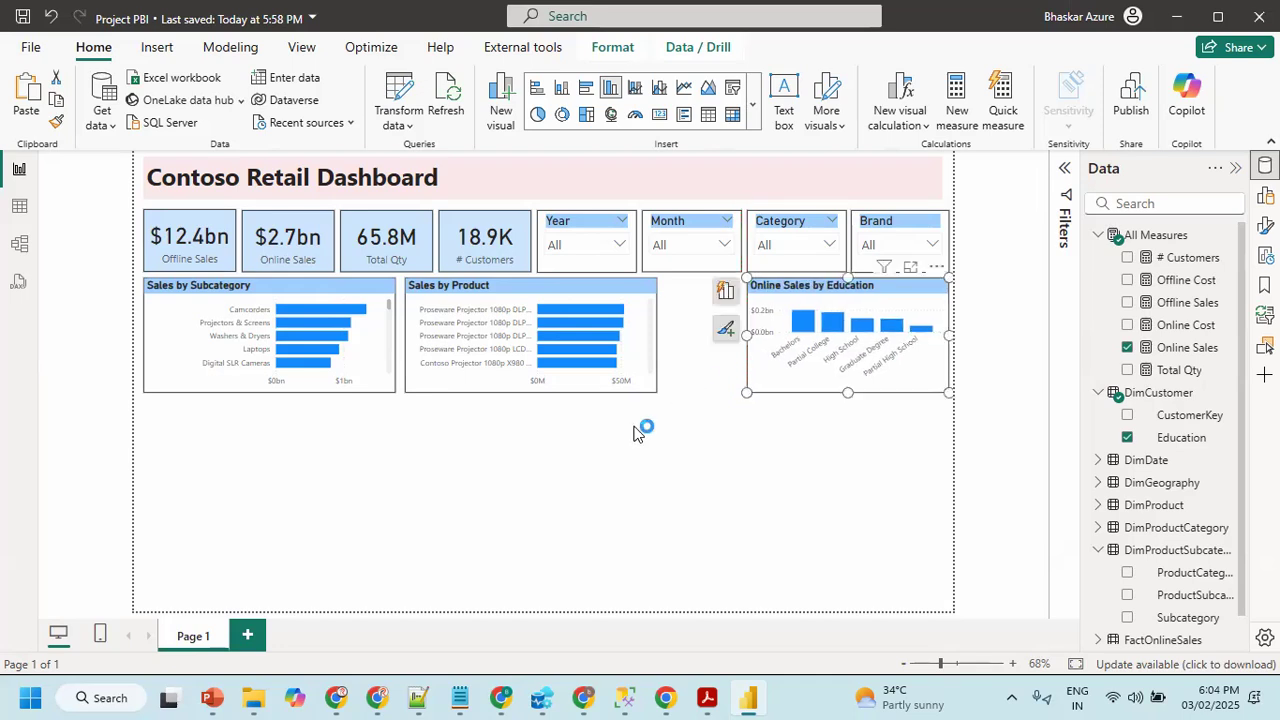
left_click(661, 458)
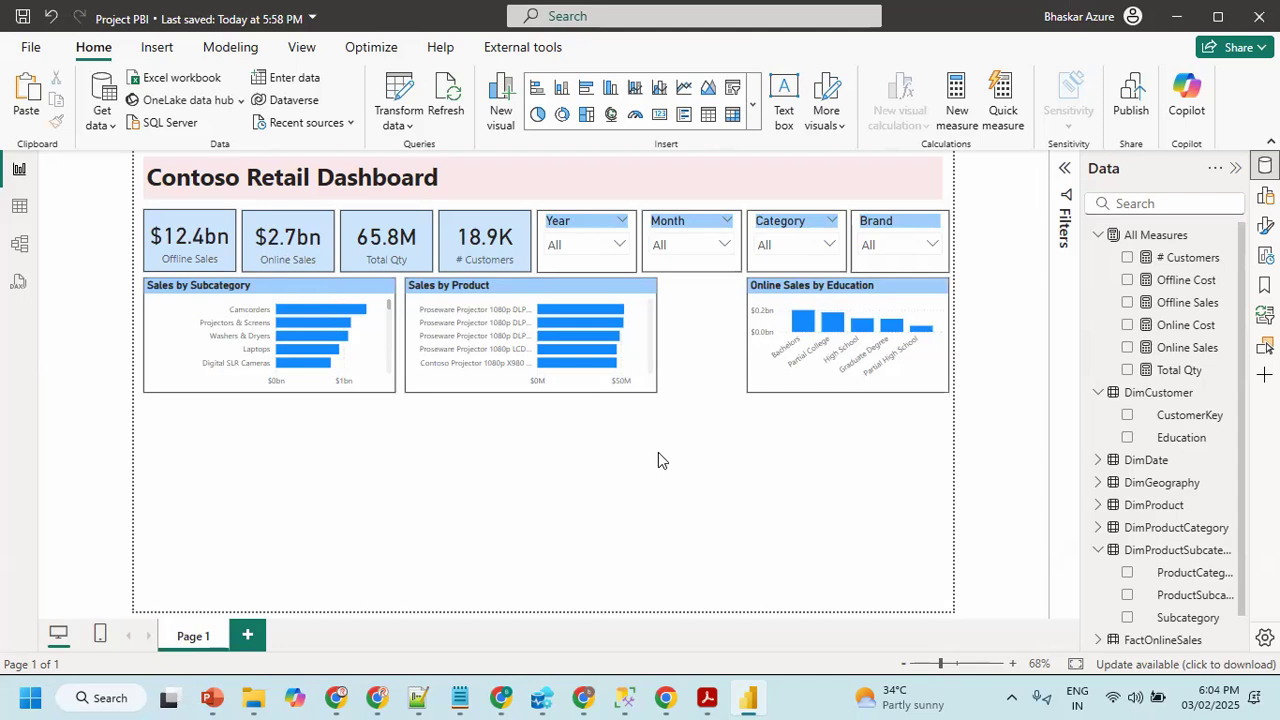
- Move the Sales by Product chart next to Online Sales by Education and widen it slightly towards Sales by Subcategory
left_click_drag(579, 283, 662, 289)
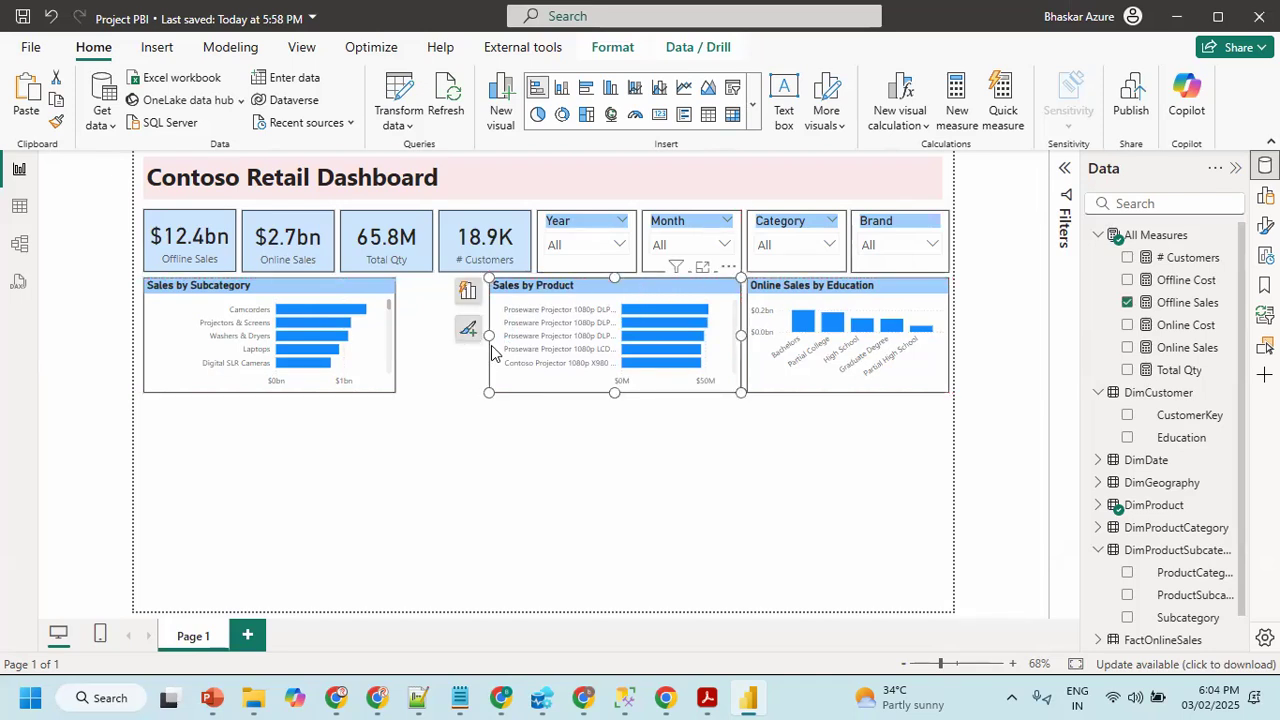
left_click_drag(489, 342, 484, 336)
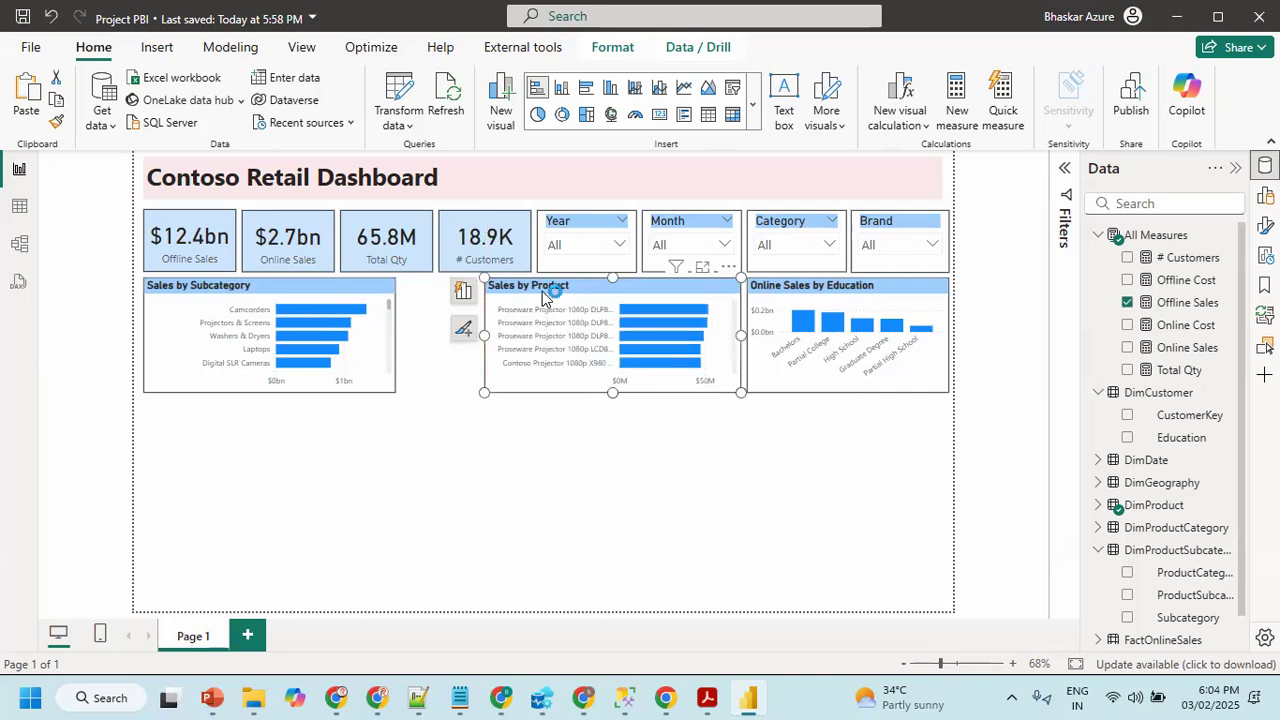
left_click(574, 465)
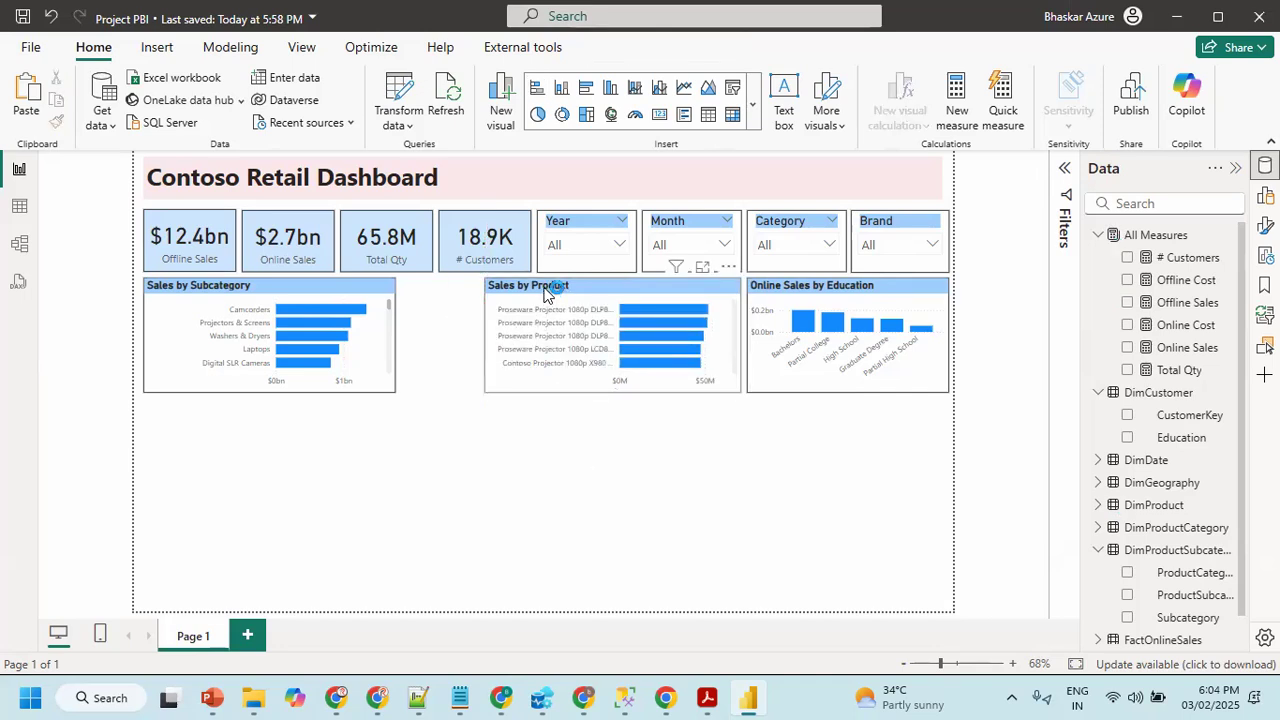
- Limit the Sales by Product chart to the top 10 products by Offline Sales with a visual-level Top N filter and inspect it enlarged
left_click(546, 290)
left_click(1065, 220)
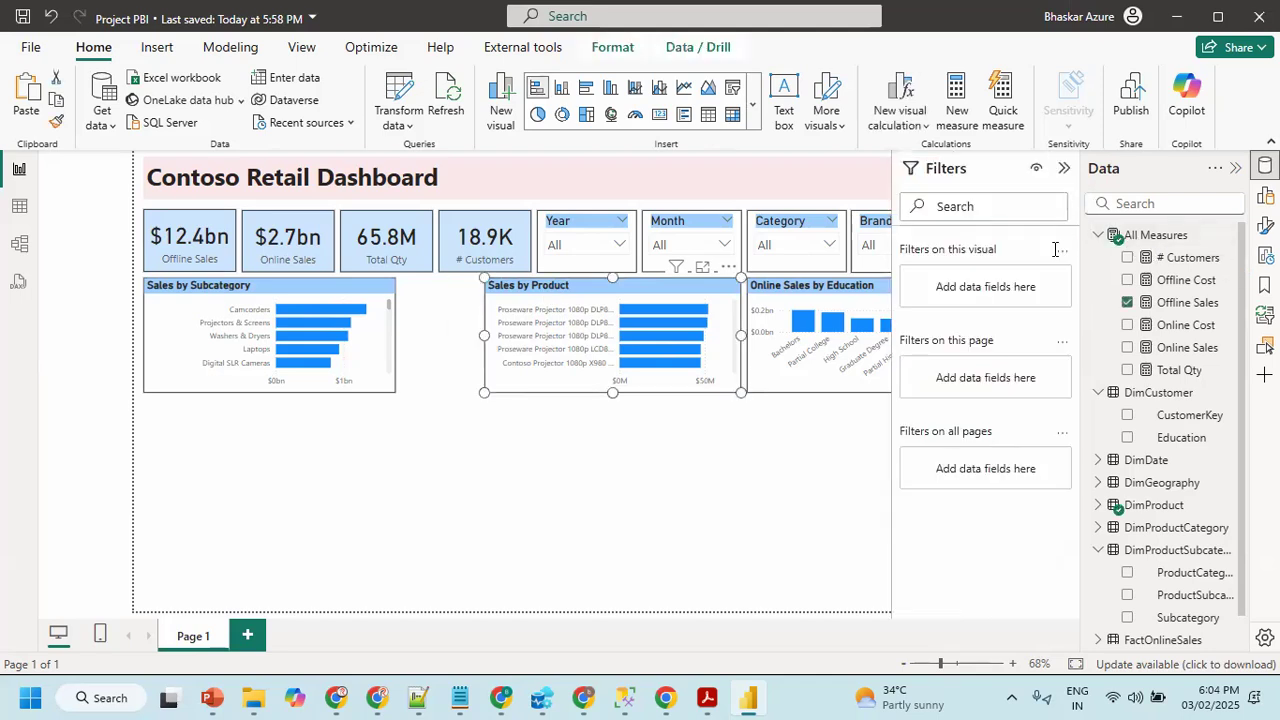
left_click(1032, 281)
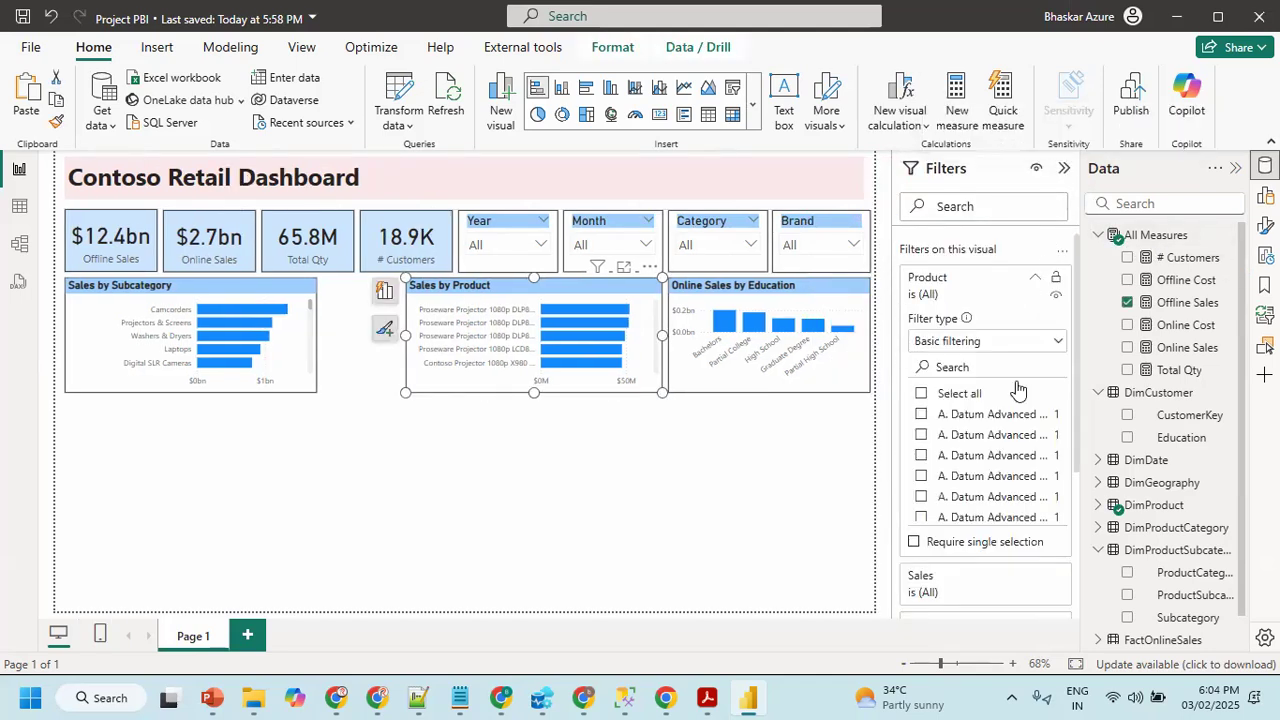
left_click(1055, 343)
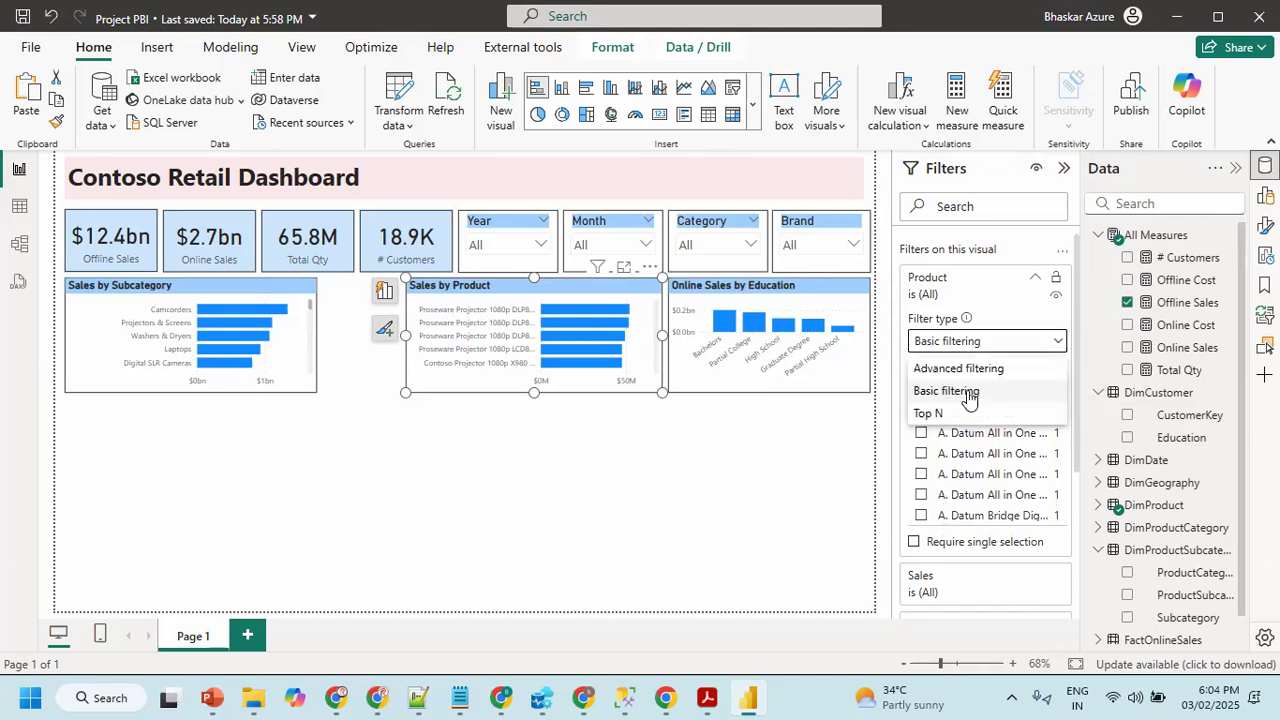
left_click(937, 413)
left_click(1010, 390)
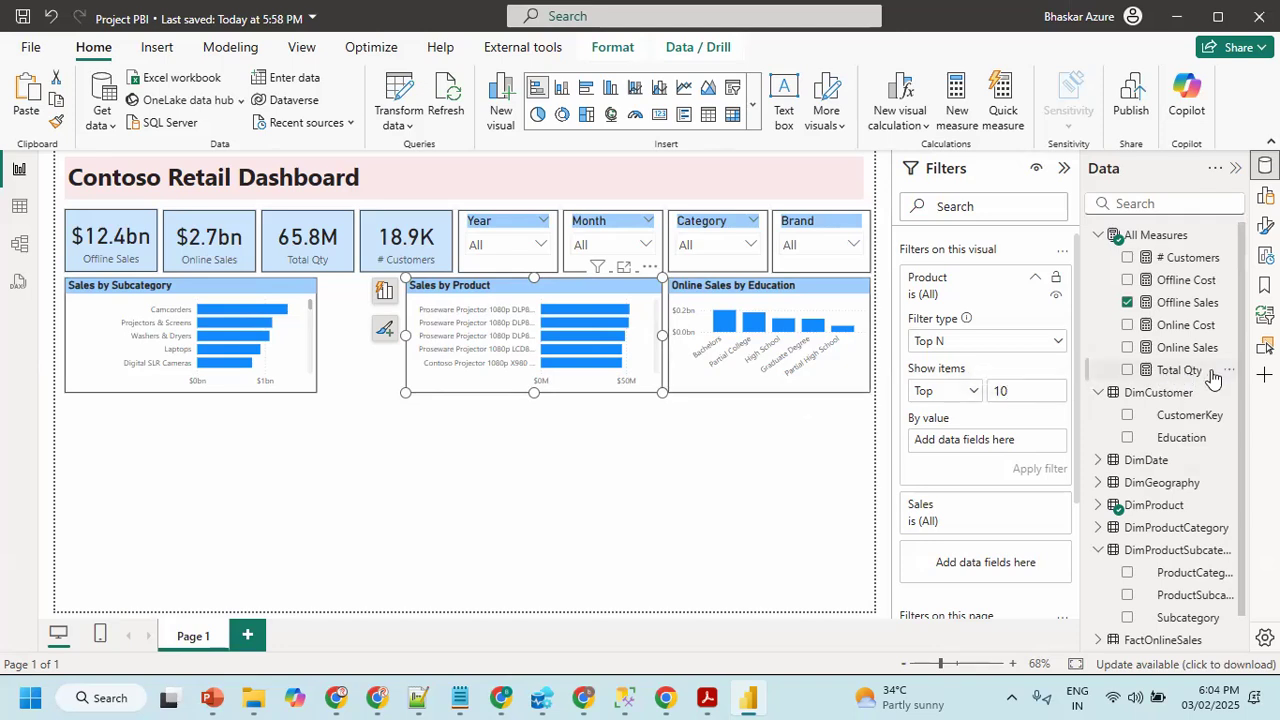
left_click_drag(1187, 316, 1004, 447)
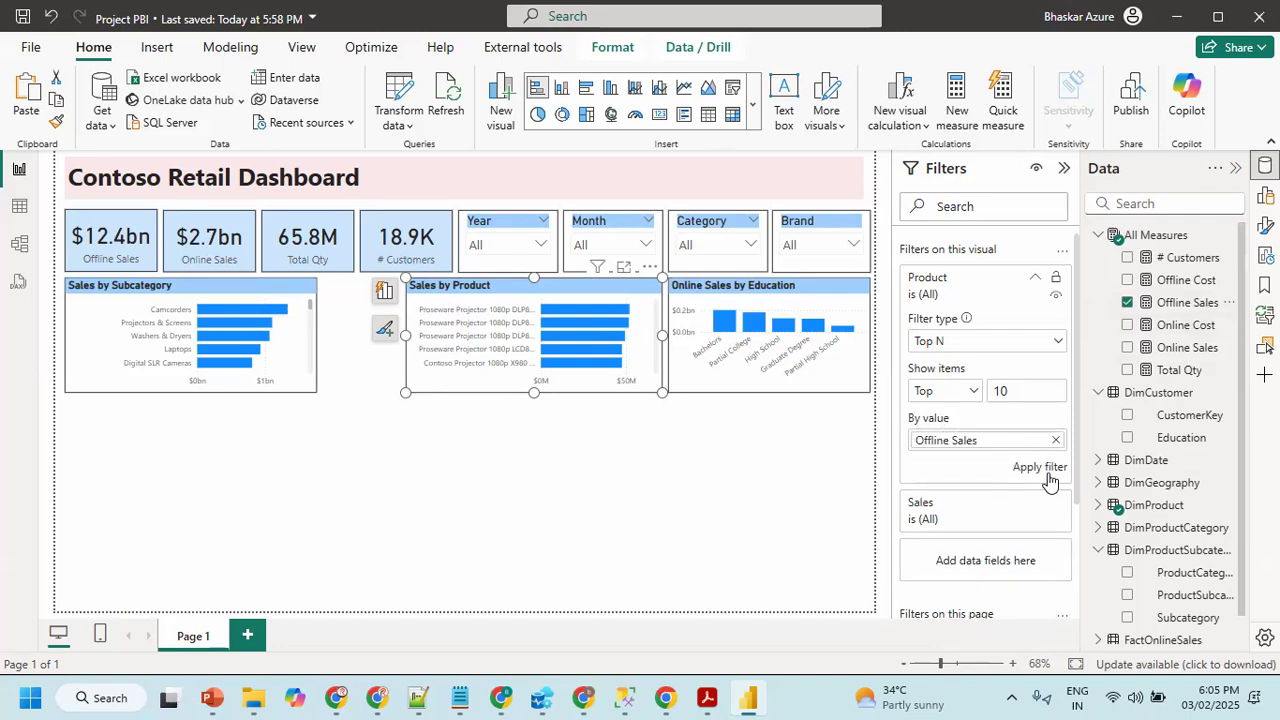
left_click(1037, 467)
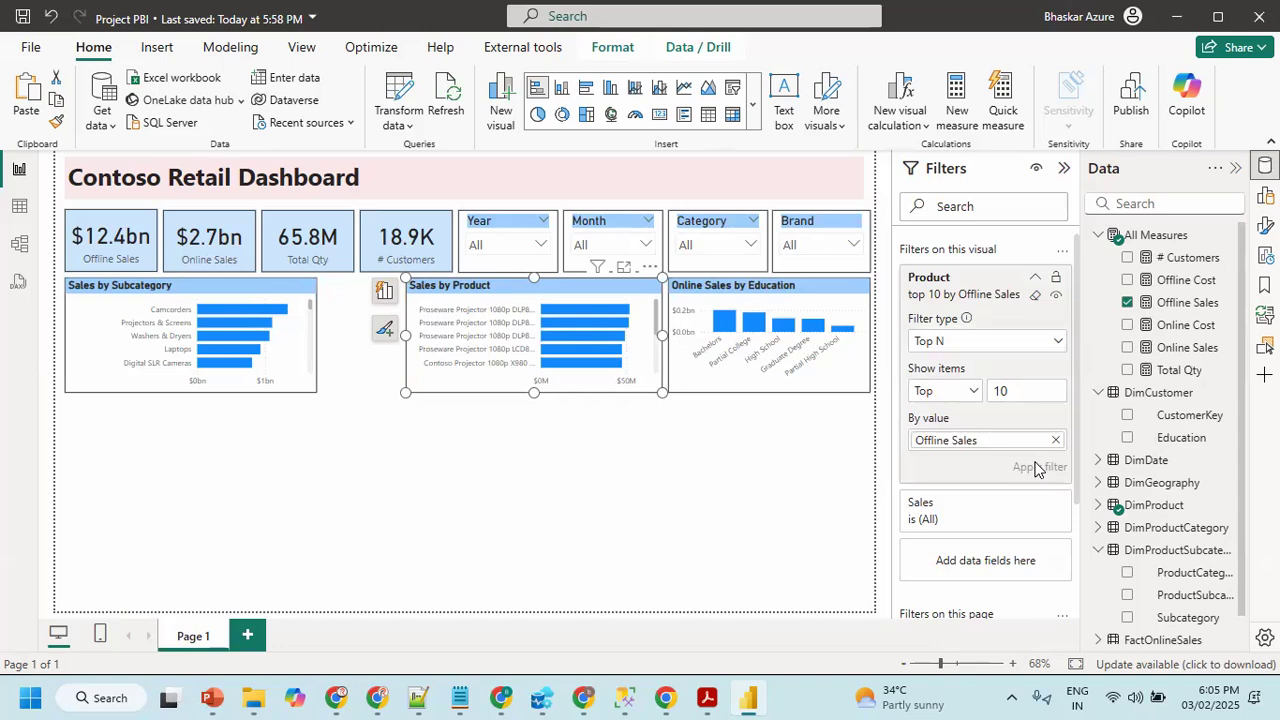
left_click(628, 272)
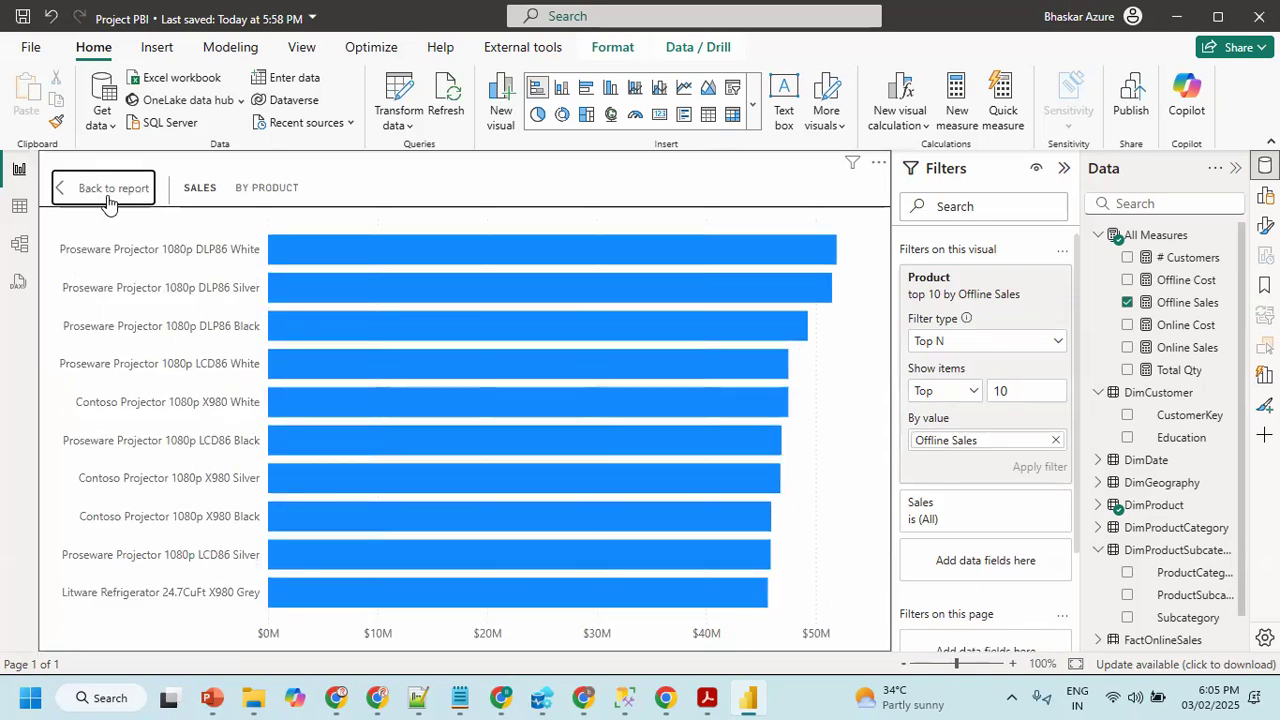
key("Escape")
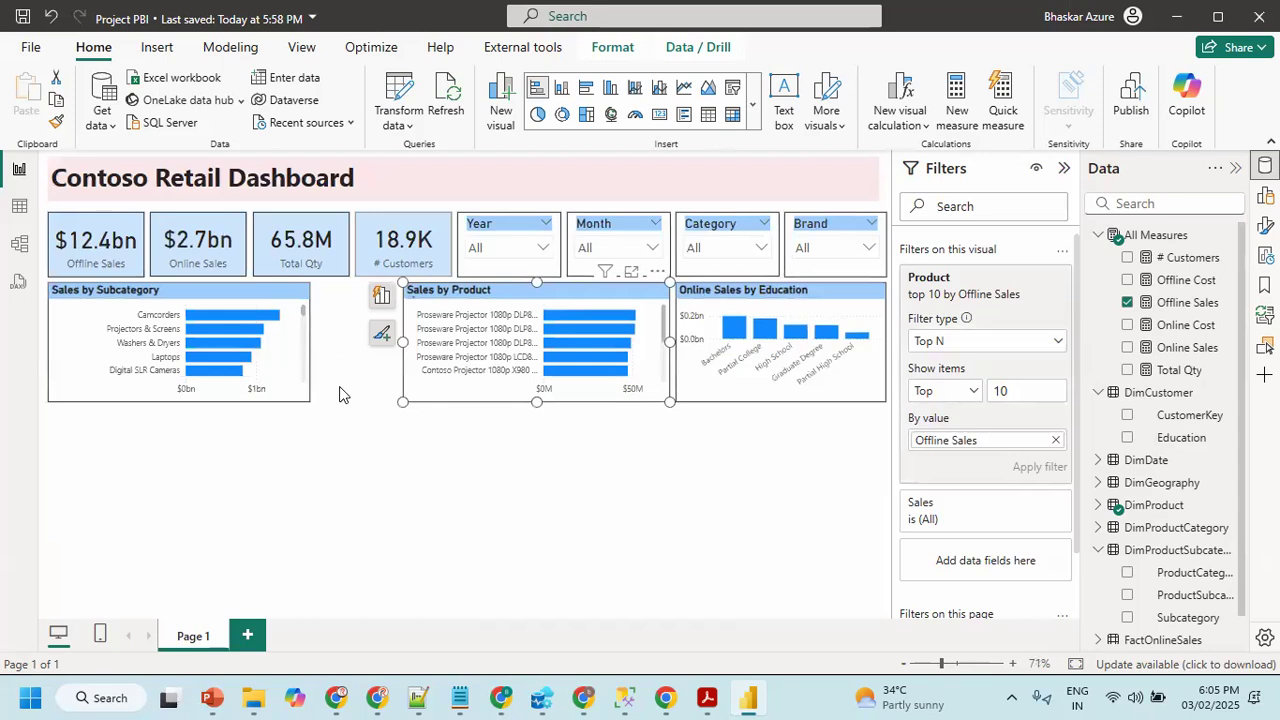
- Widen the Sales by Subcategory and Sales by Product charts towards each other to close the gap, and consult the project design PDF
left_click(287, 286)
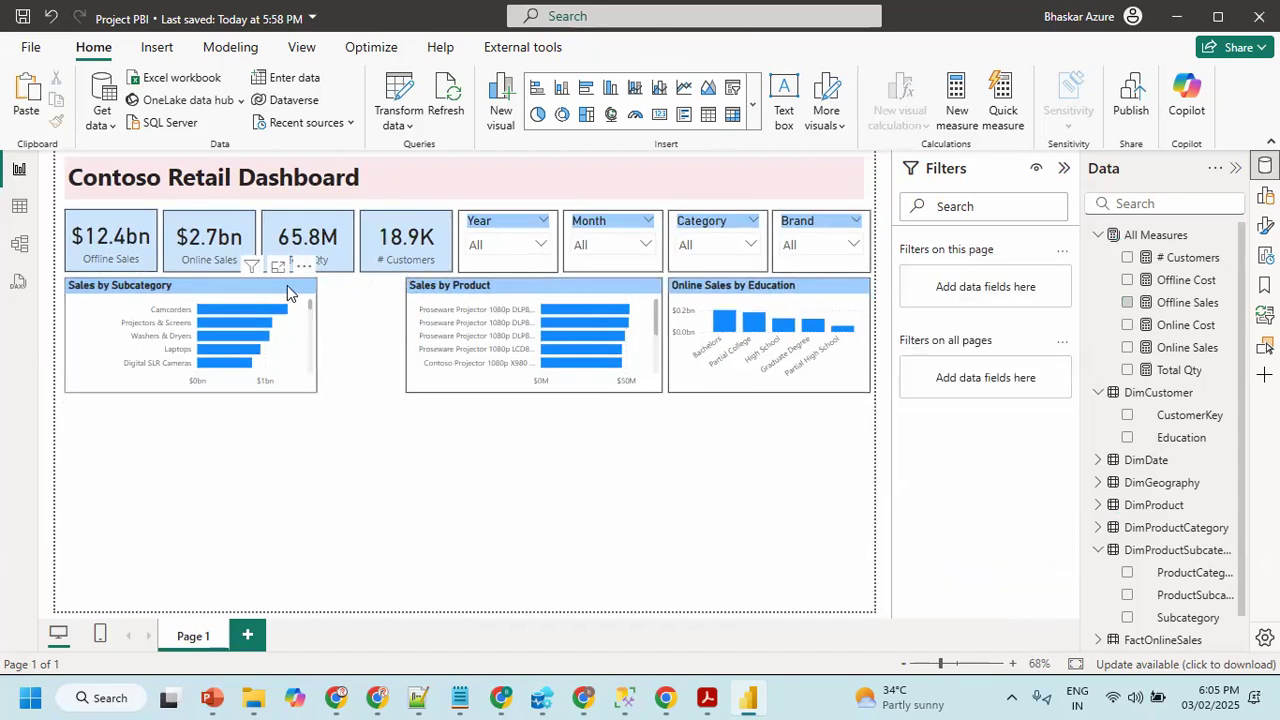
left_click_drag(317, 335, 361, 342)
left_click(430, 308)
left_click(375, 481)
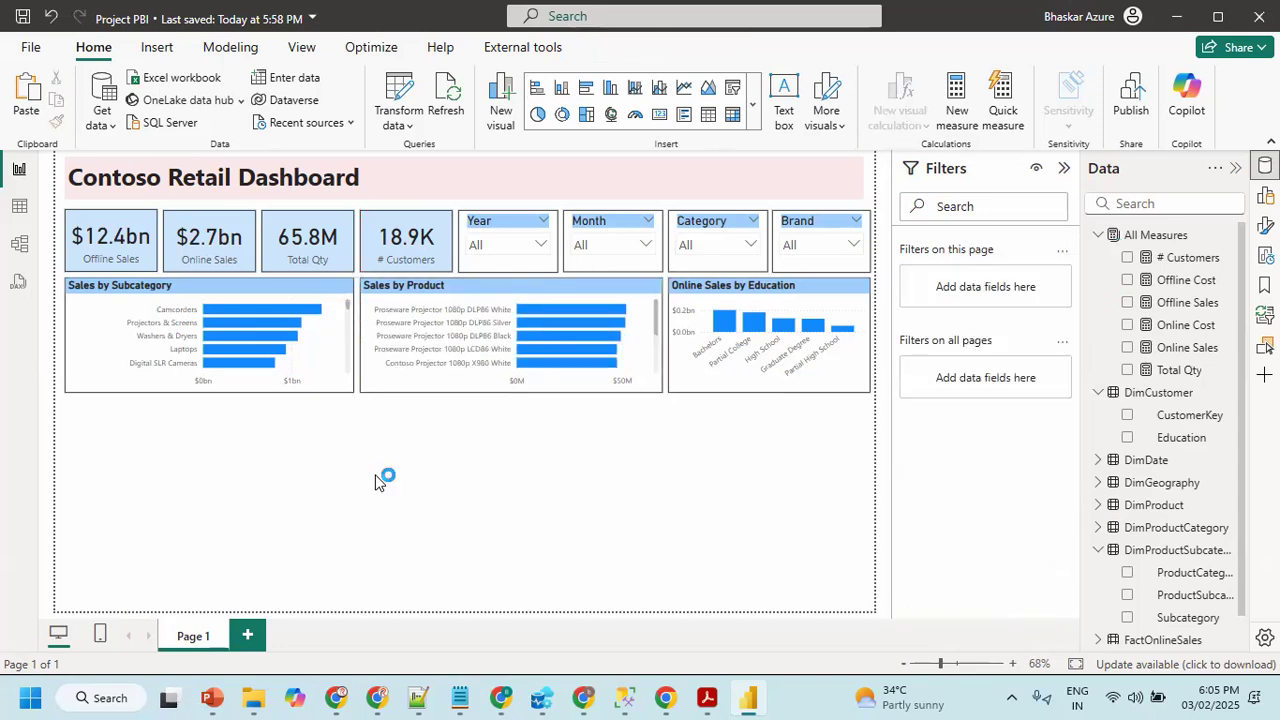
left_click(707, 697)
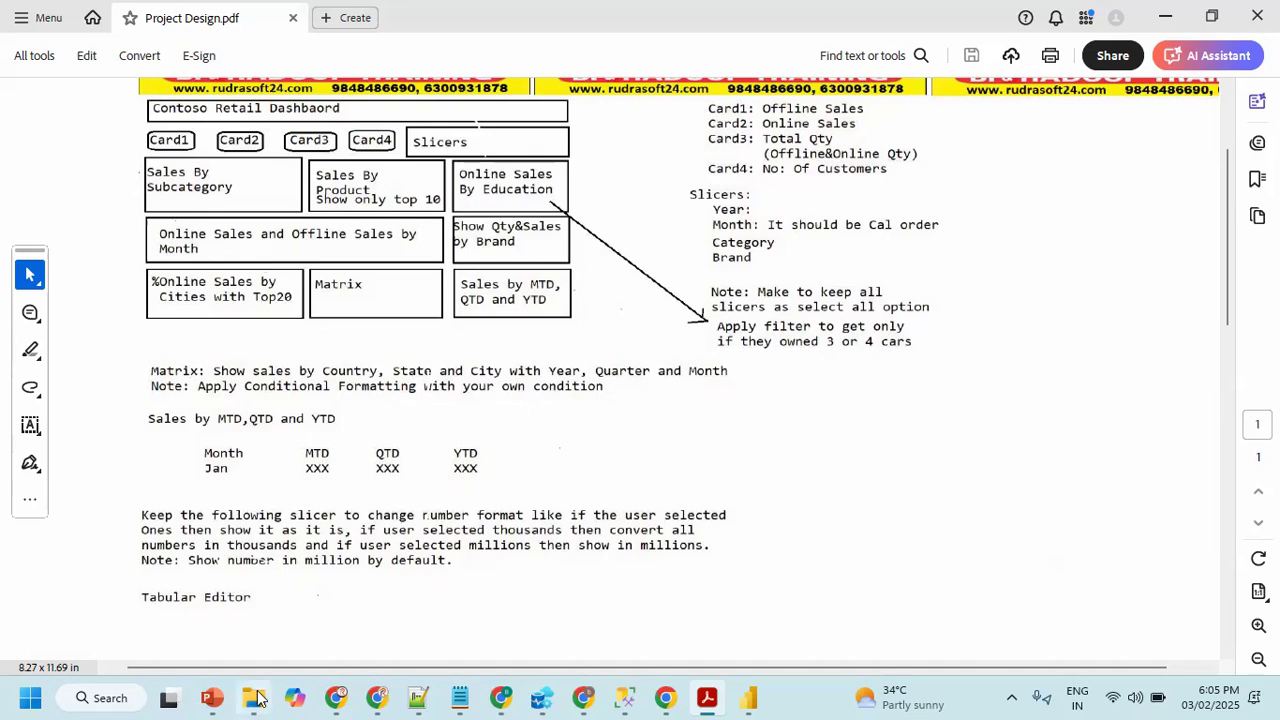
key("alt+Tab")
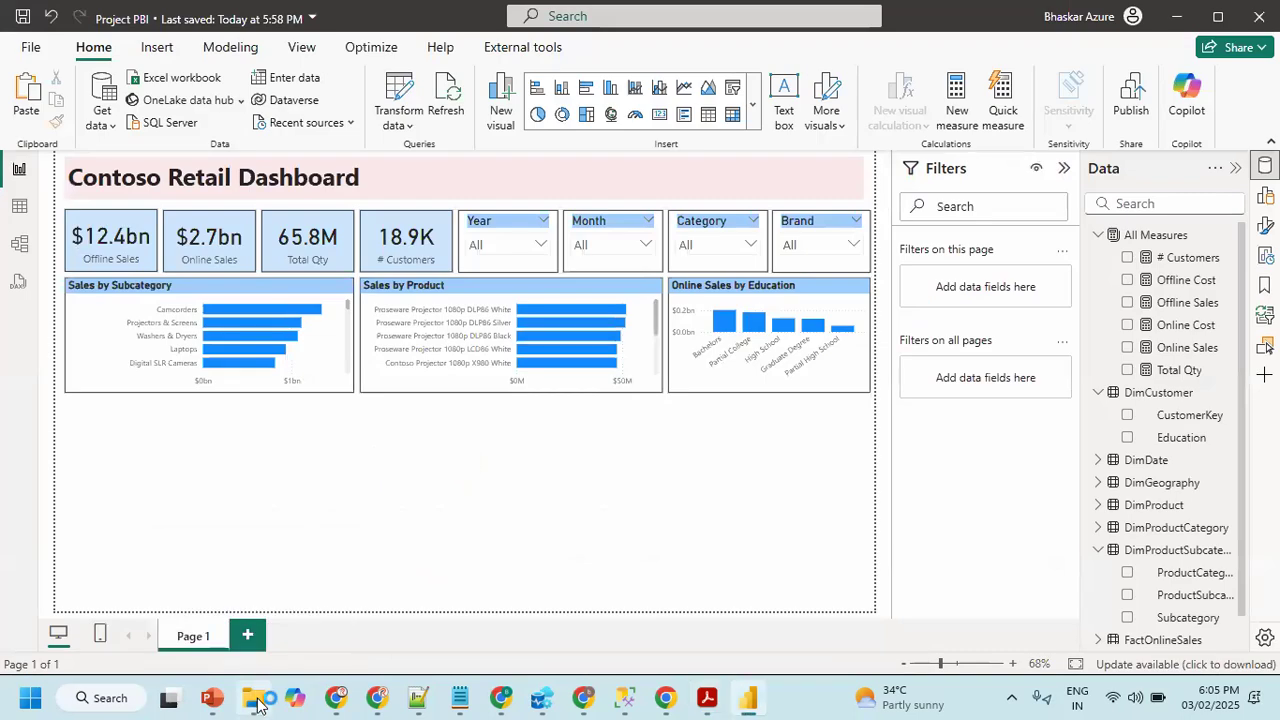
- Try nudging the Subcategory, Product and Education charts up together towards the cards and slicers, and undo the nudge
left_click(193, 290)
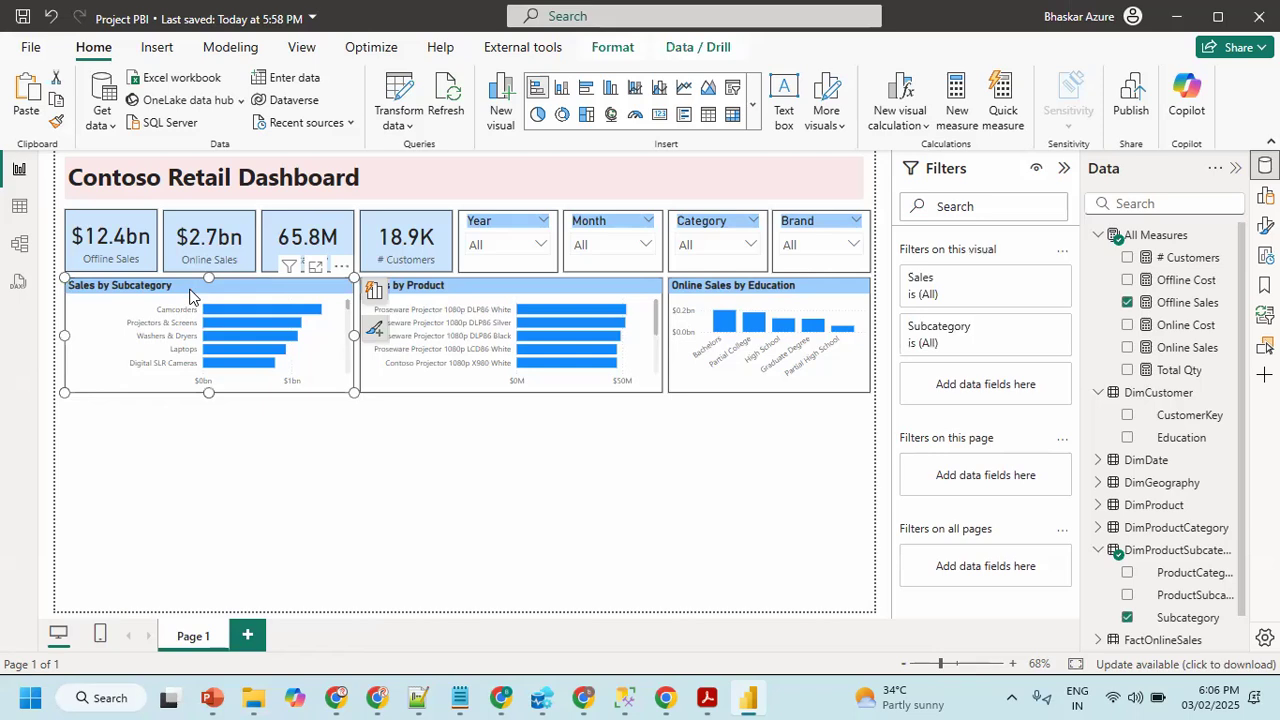
left_click(401, 290, "ctrl")
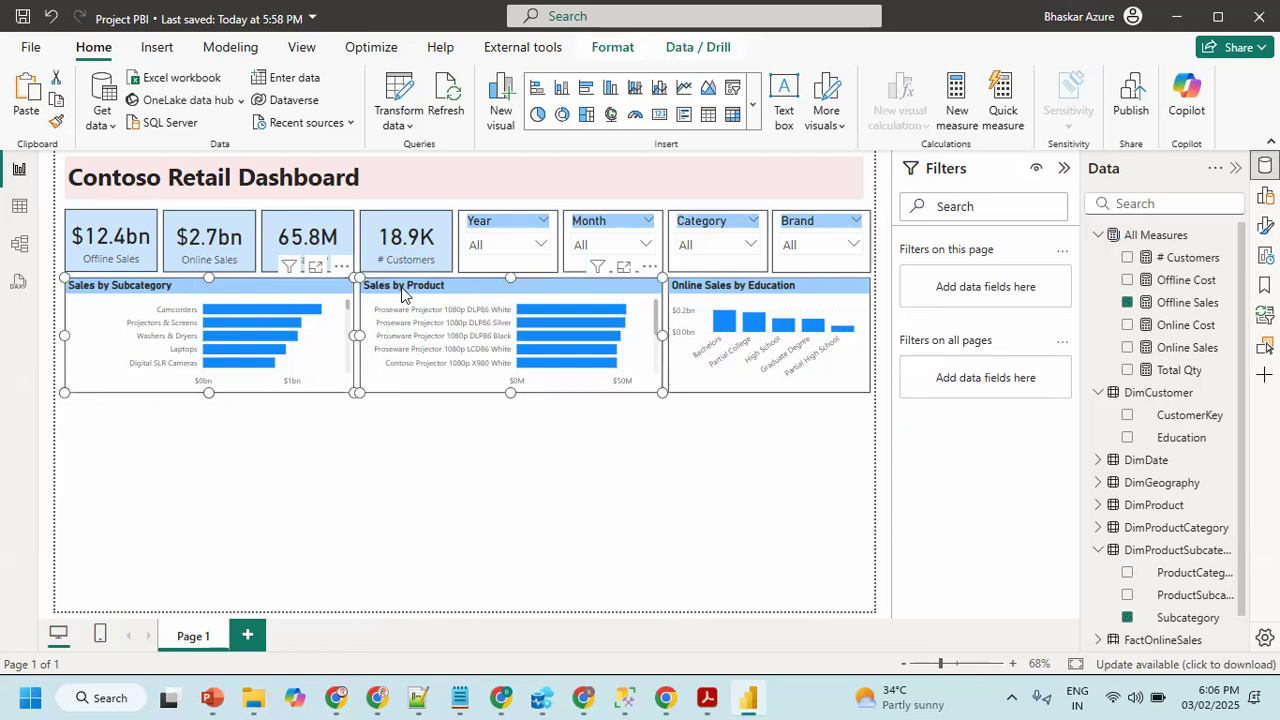
left_click(706, 295, "ctrl")
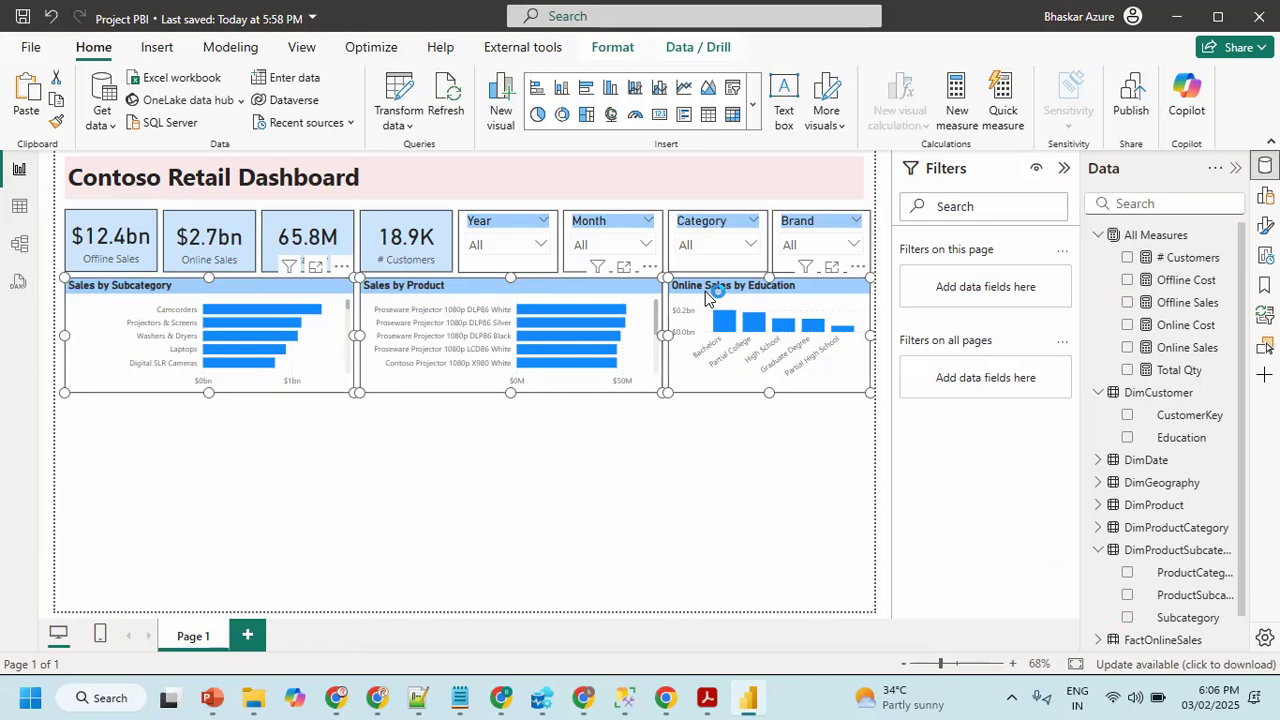
key("Up")
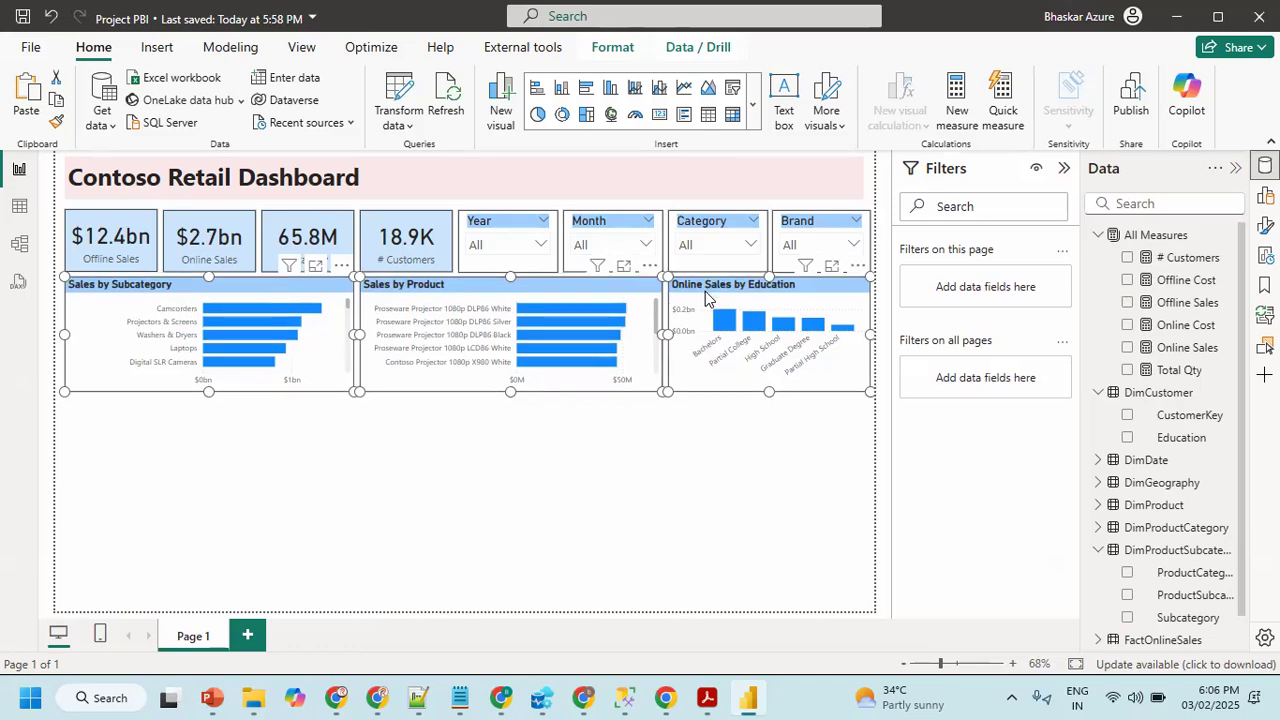
key("Up")
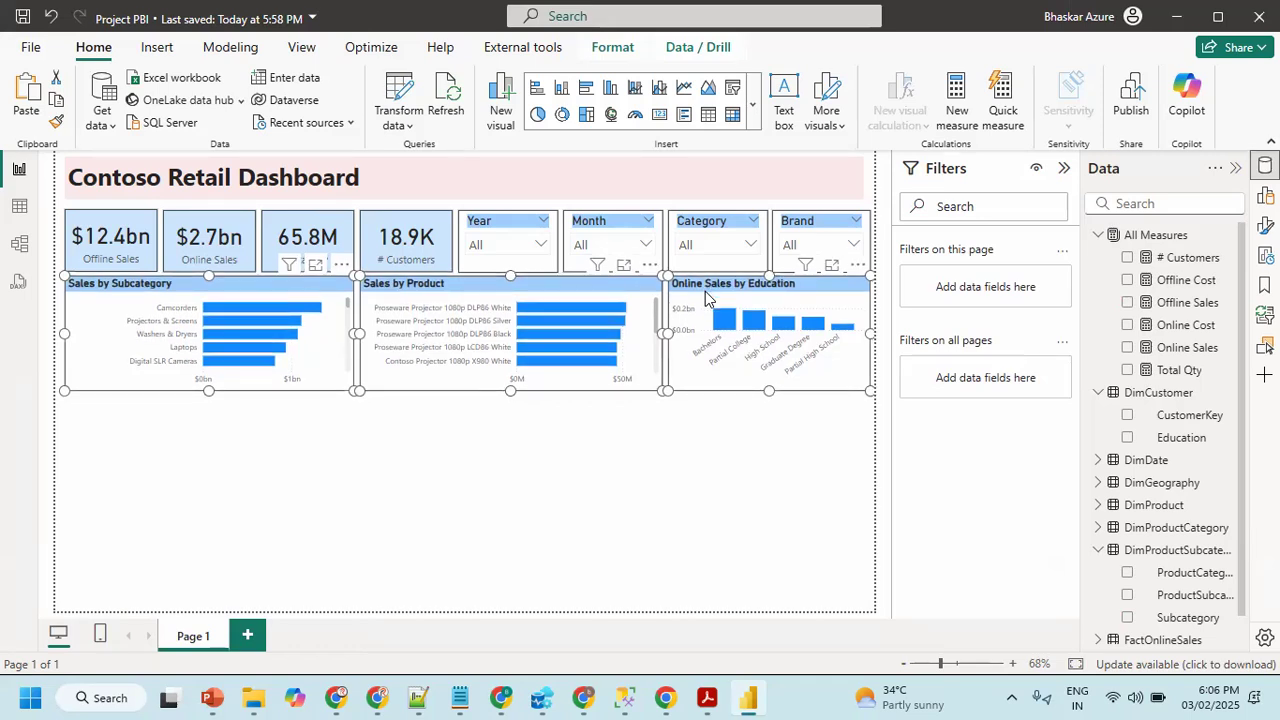
left_click(663, 455)
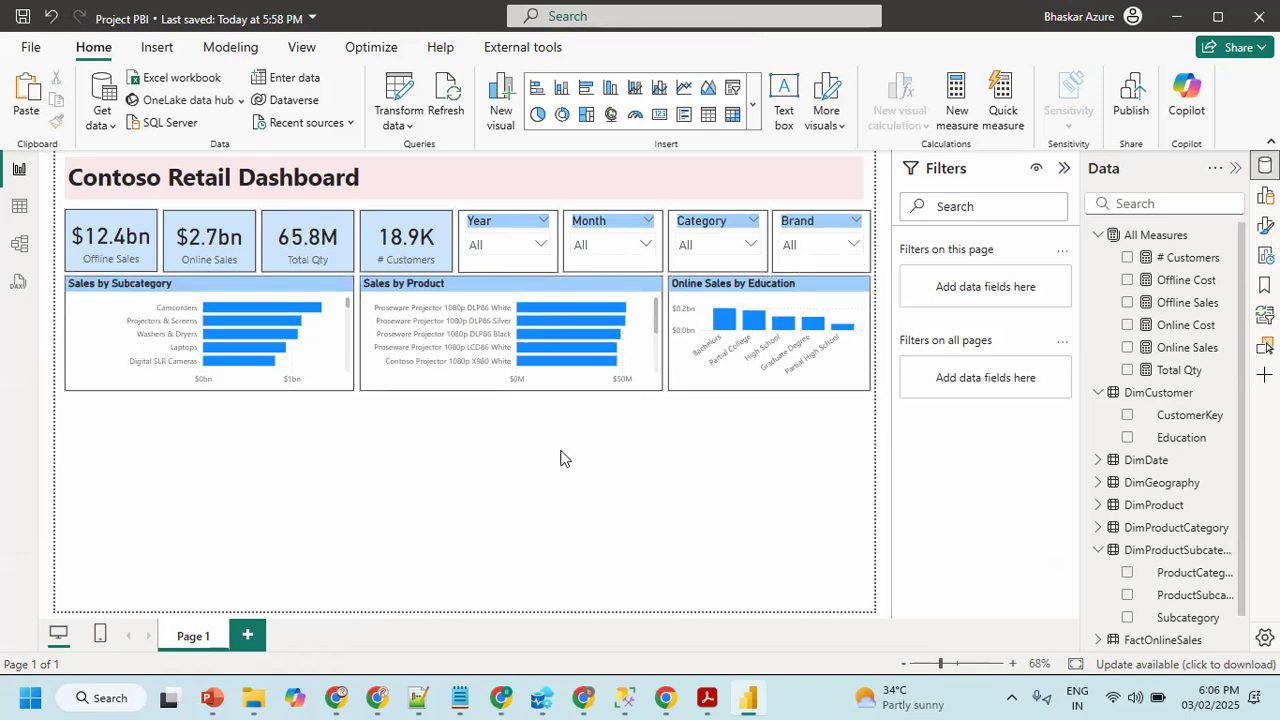
key("ctrl+z")
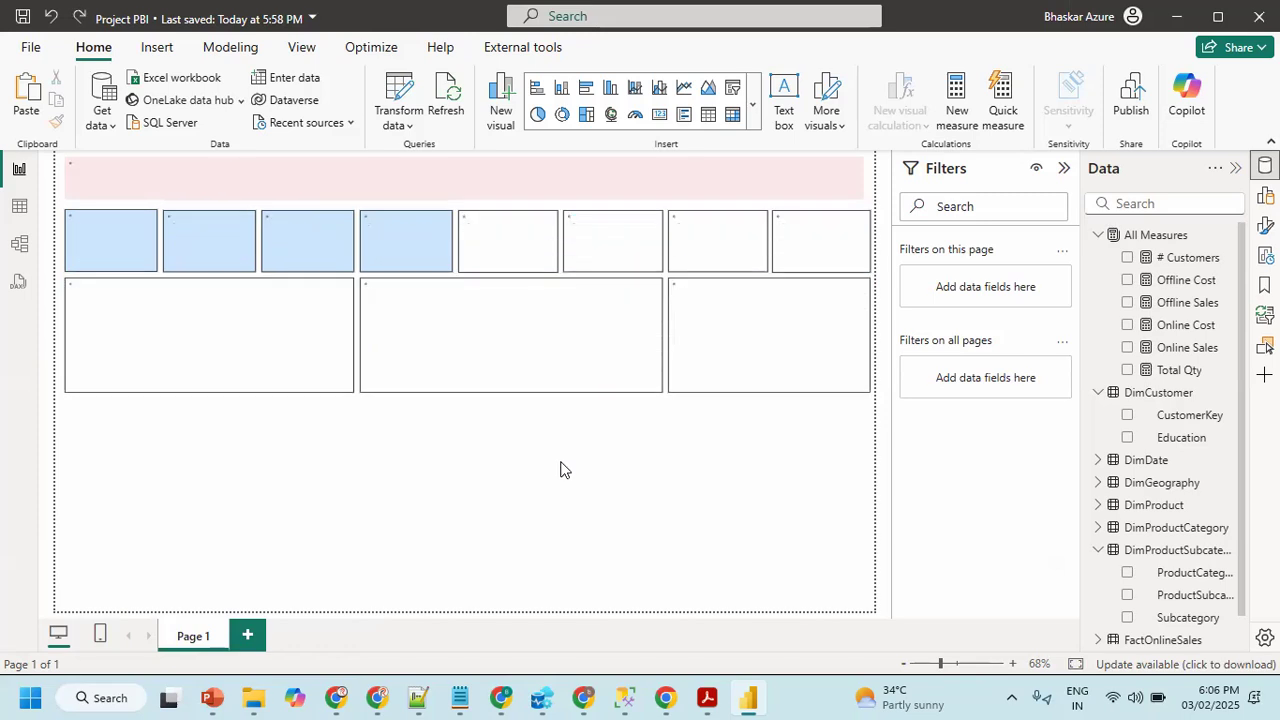
left_click(563, 469)
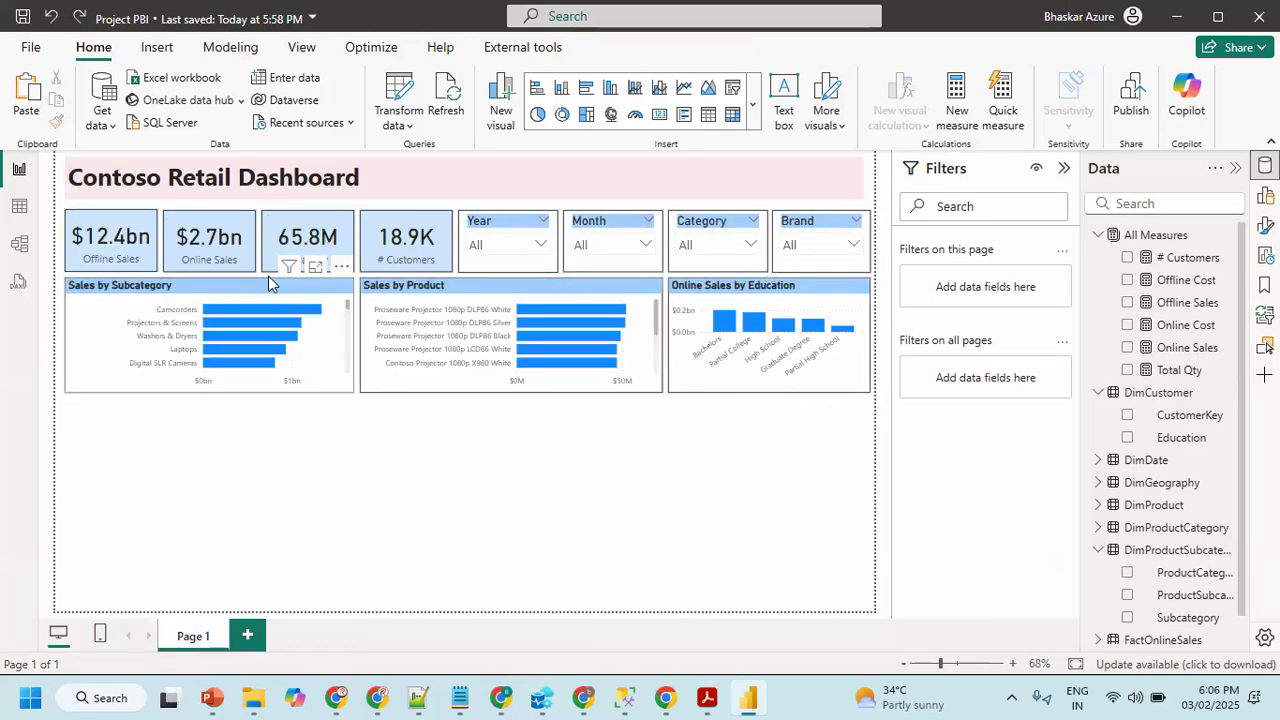
- Duplicate the Sales by Subcategory chart and place the copy directly beneath the original with a small gap
left_click(268, 281)
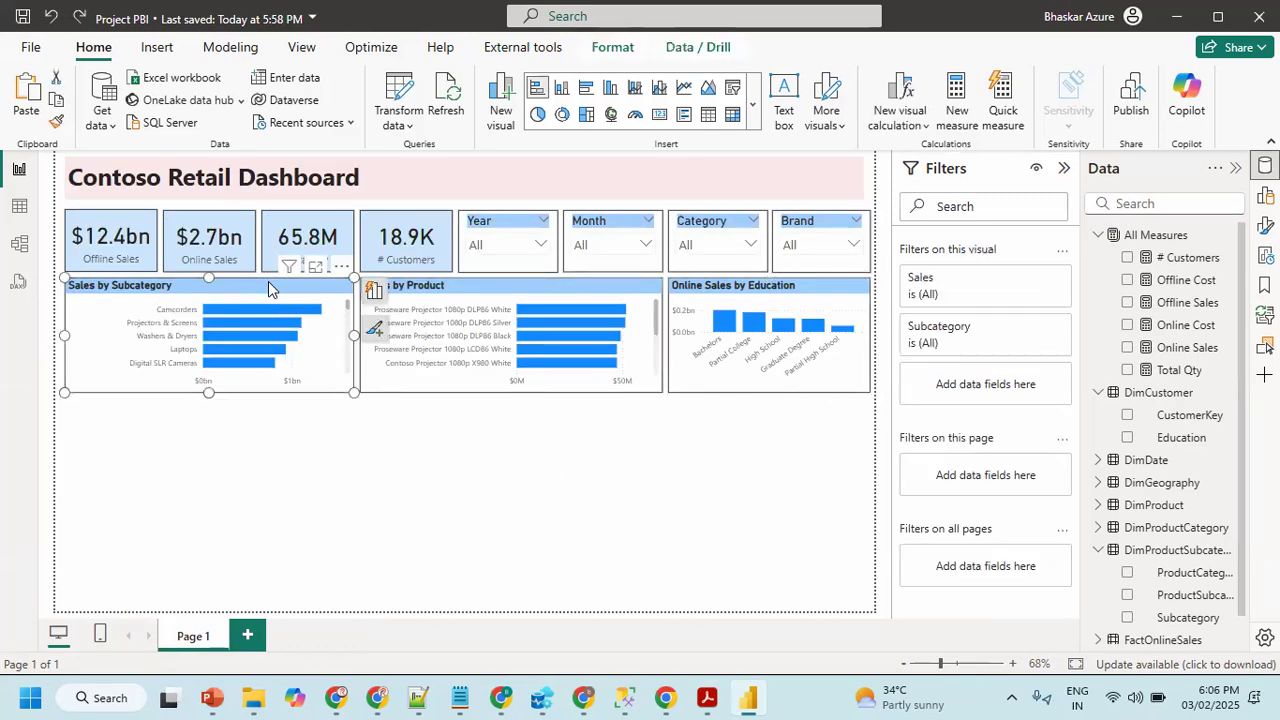
left_click(282, 461)
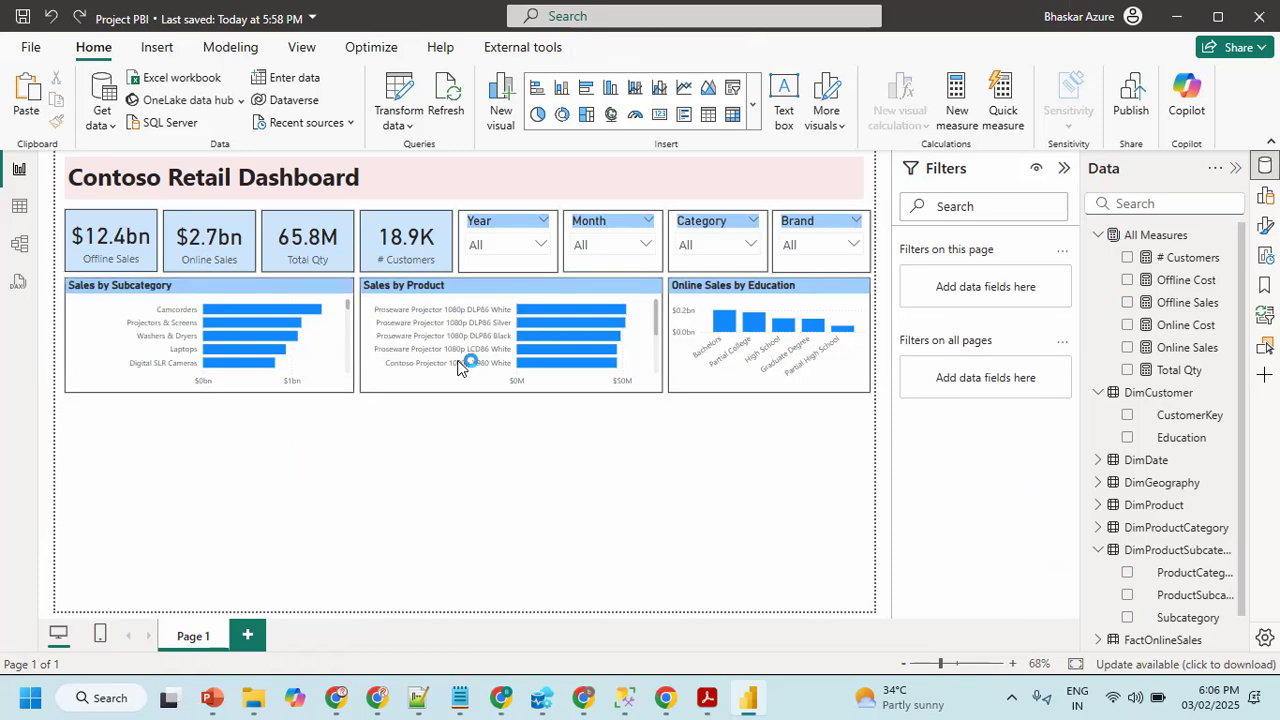
key("ctrl+v")
left_click_drag(241, 296, 233, 422)
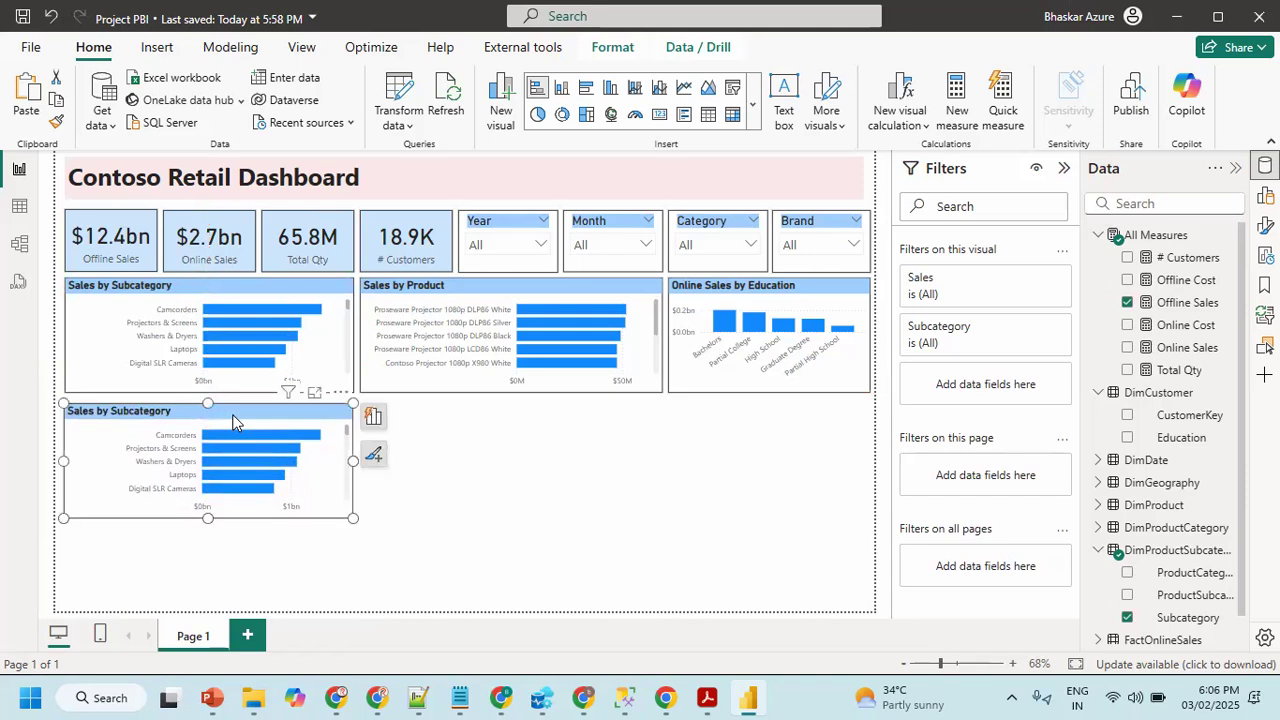
key("Up")
key("Up")
key("Up")
key("Up")
key("Up")
key("Up")
key("Up")
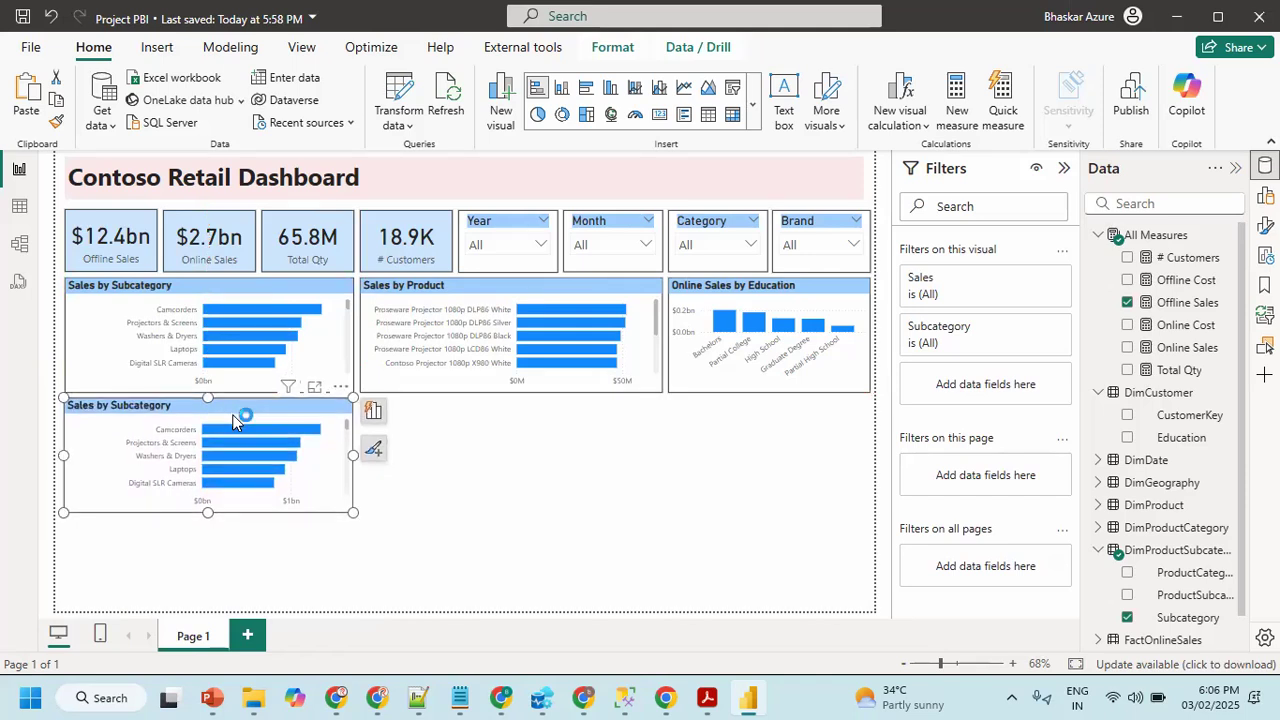
left_click(473, 474)
- Consult the project design PDF, and replace Sales on the duplicated chart's X-axis with the Offline Sales and Online Sales measures
key("alt+Tab")
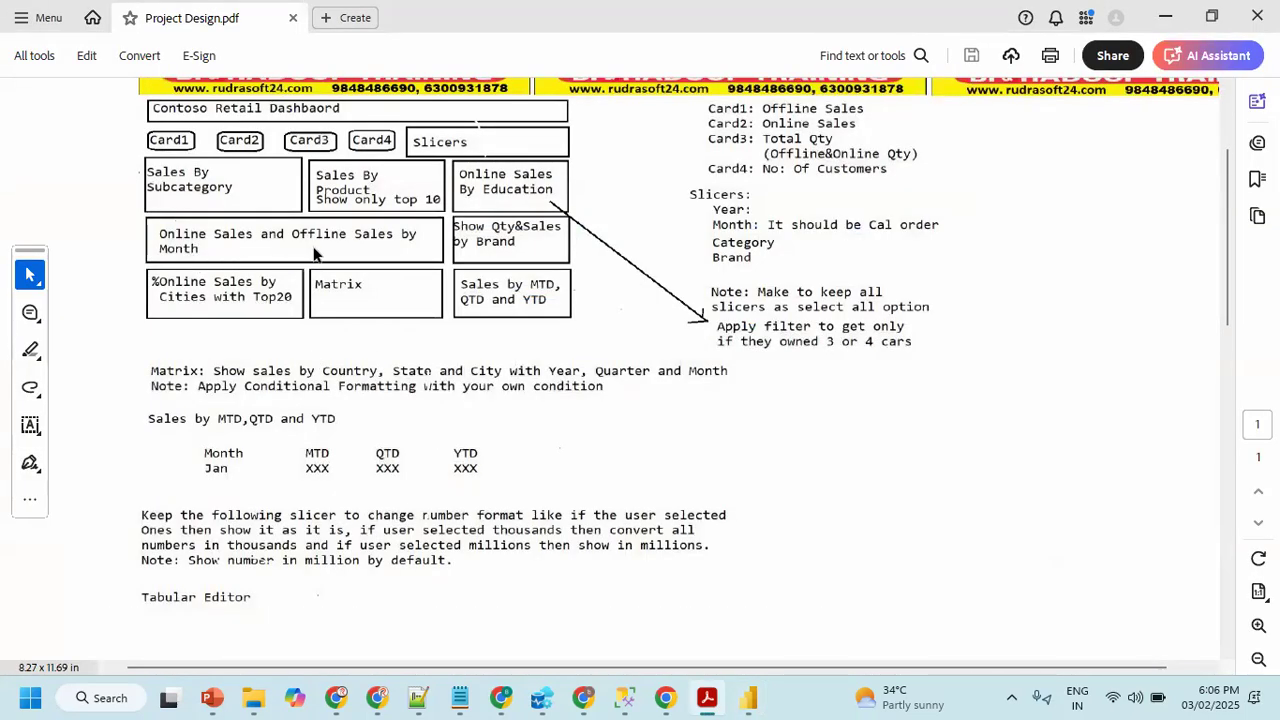
key("alt+Tab")
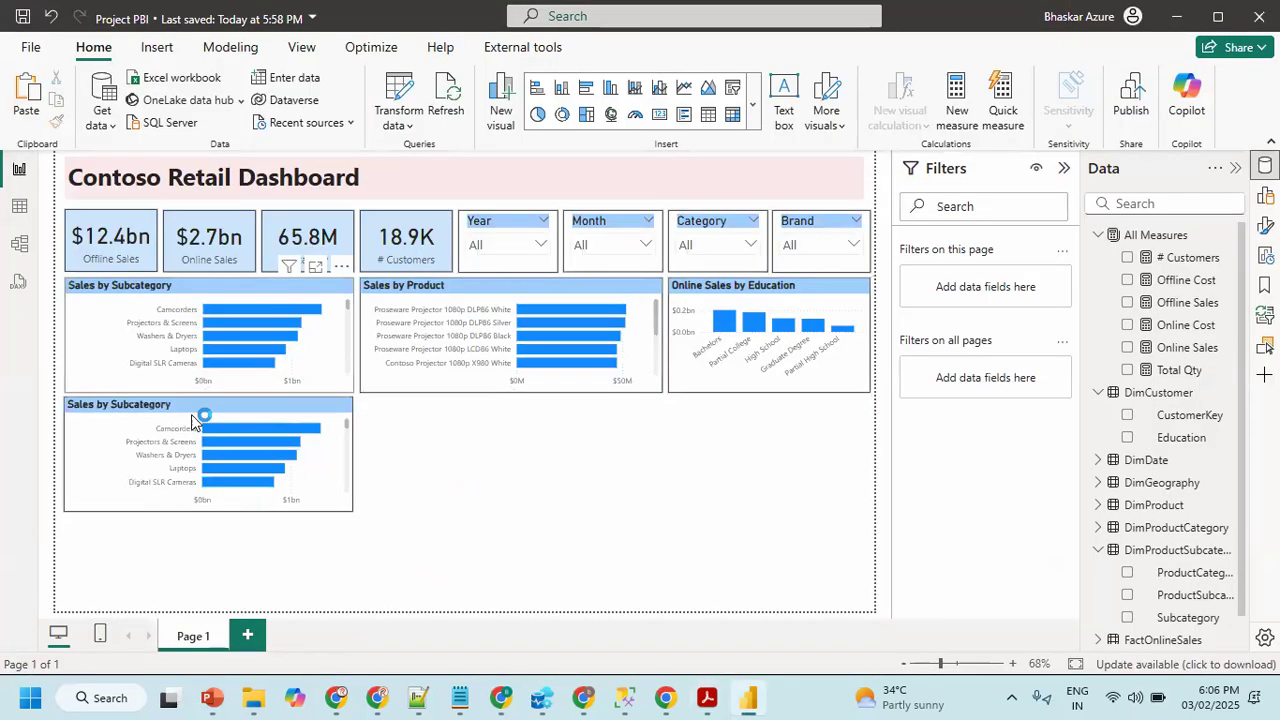
left_click(186, 414)
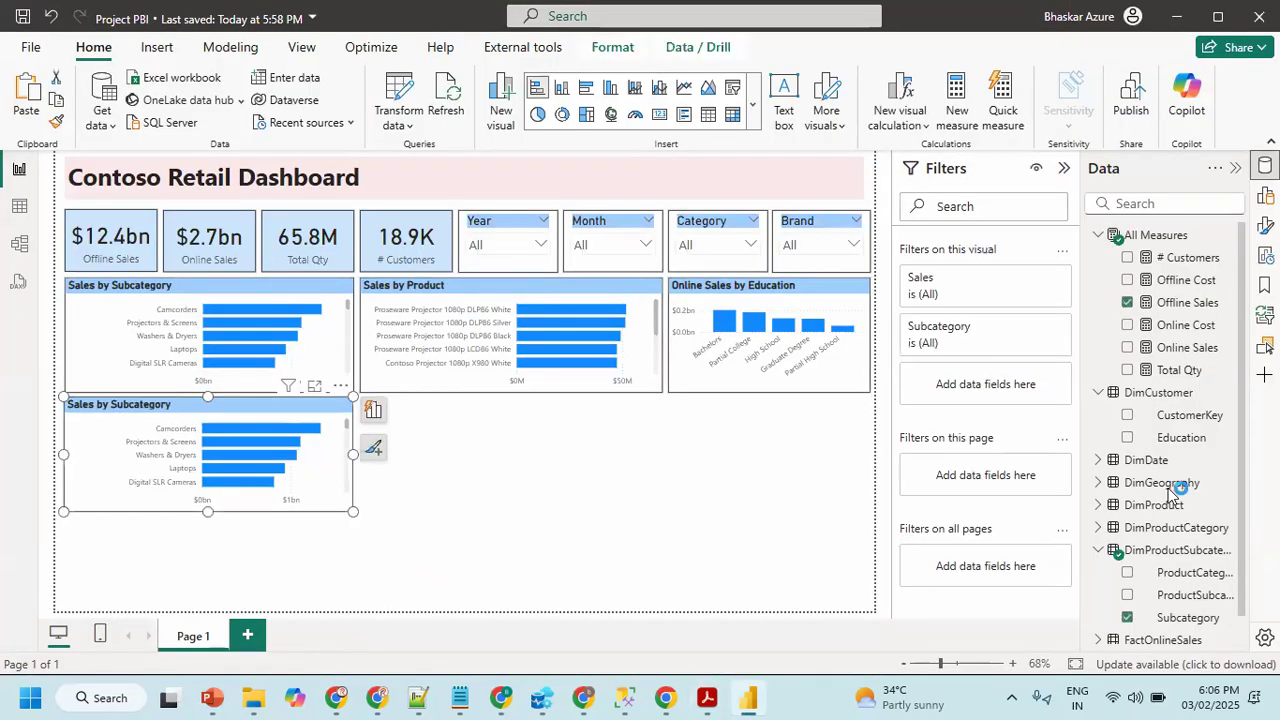
left_click(1064, 168)
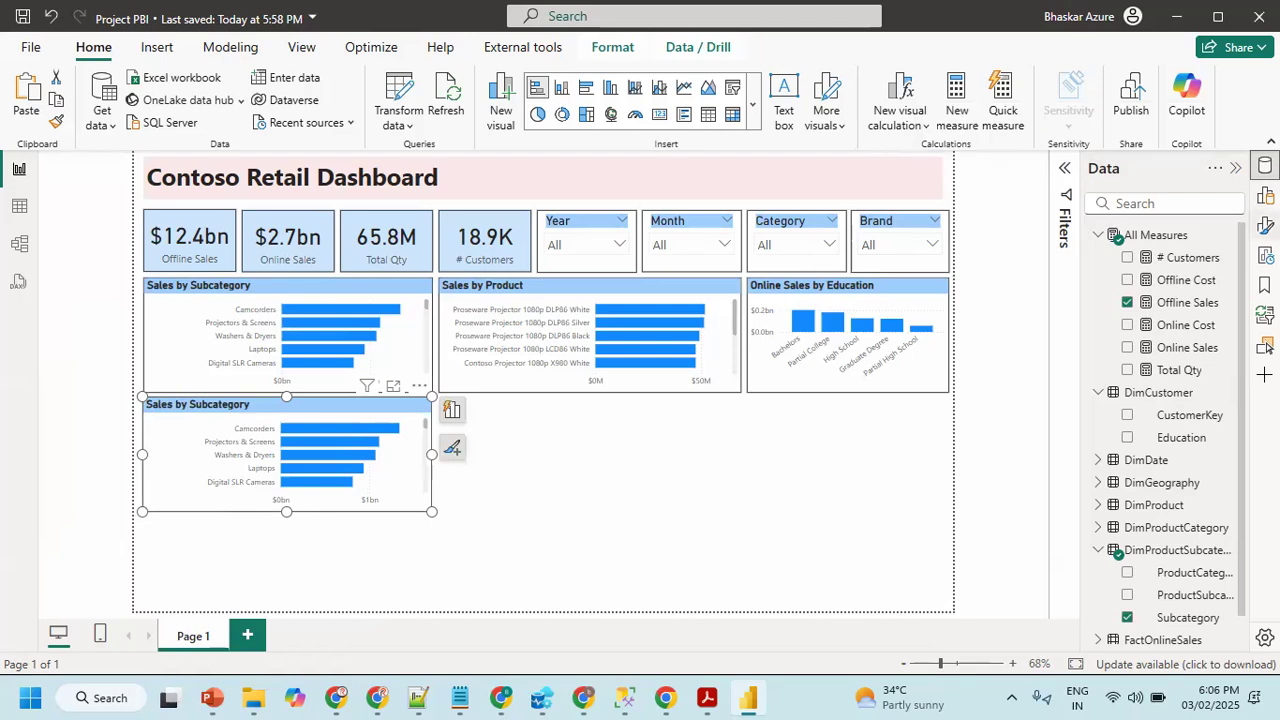
left_click(1265, 225)
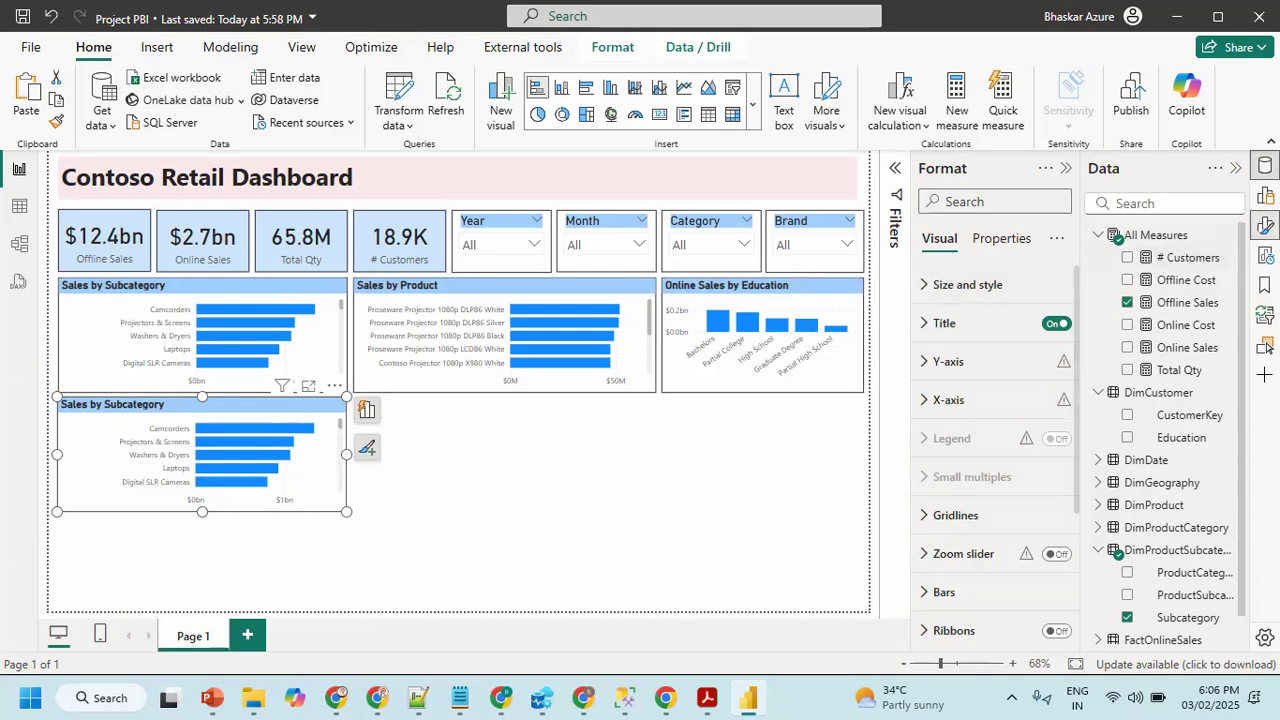
left_click(1265, 225)
left_click(1265, 195)
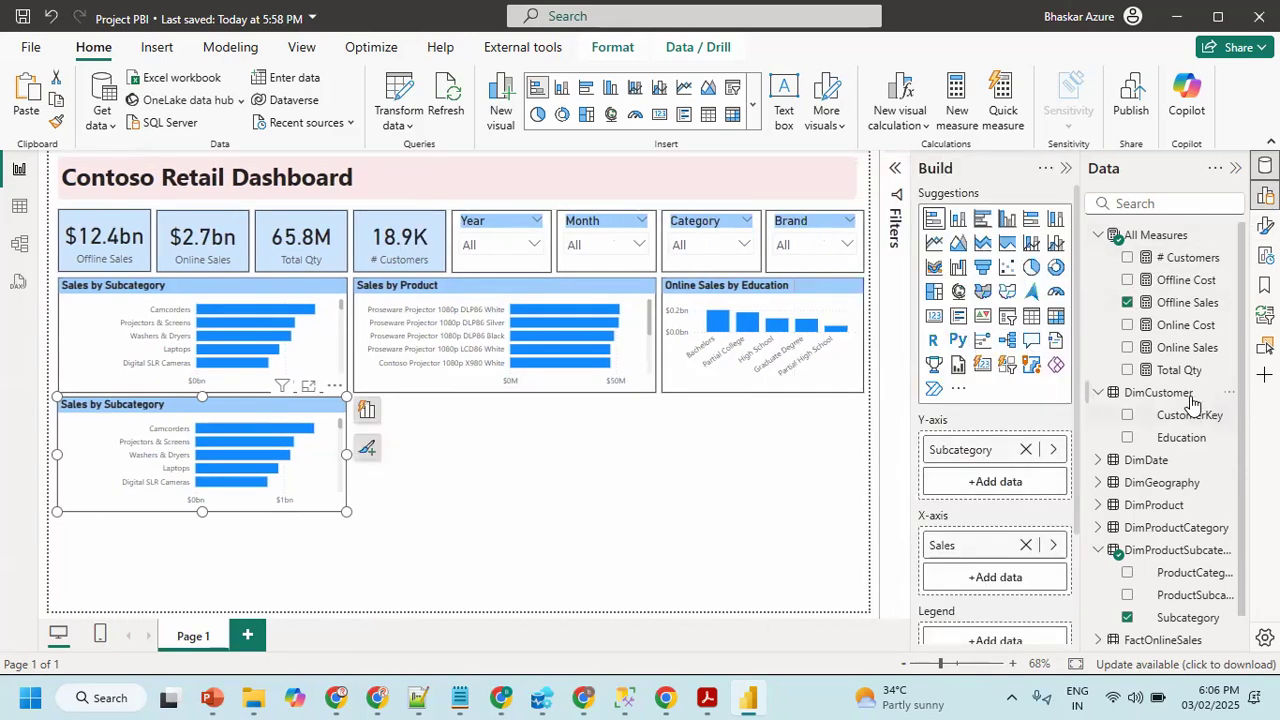
scroll(945, 548, "down", 2)
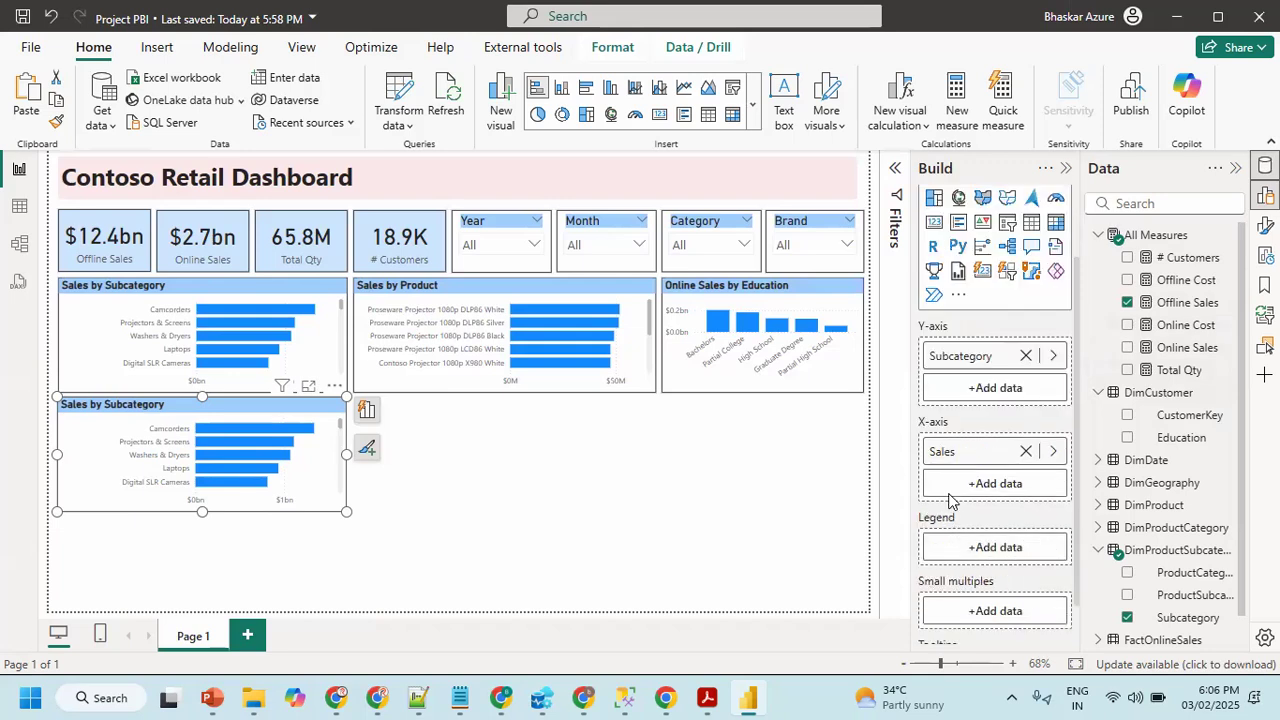
left_click(1052, 451)
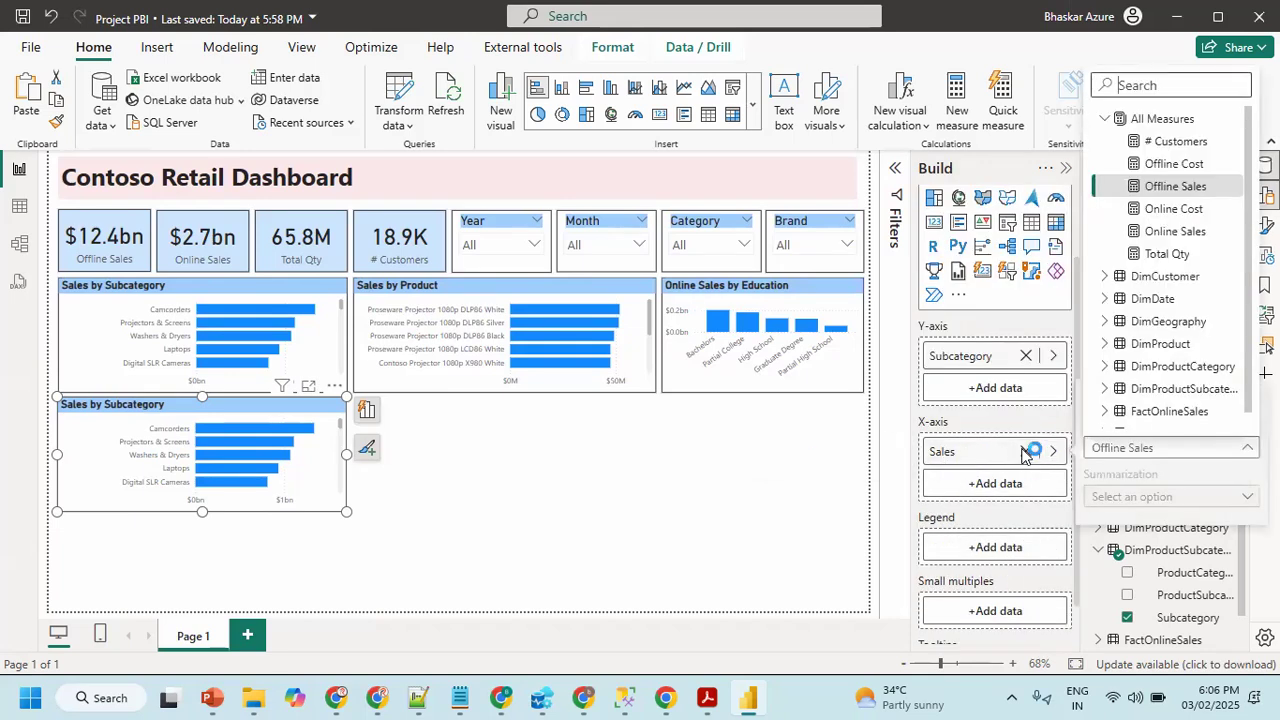
left_click(1025, 456)
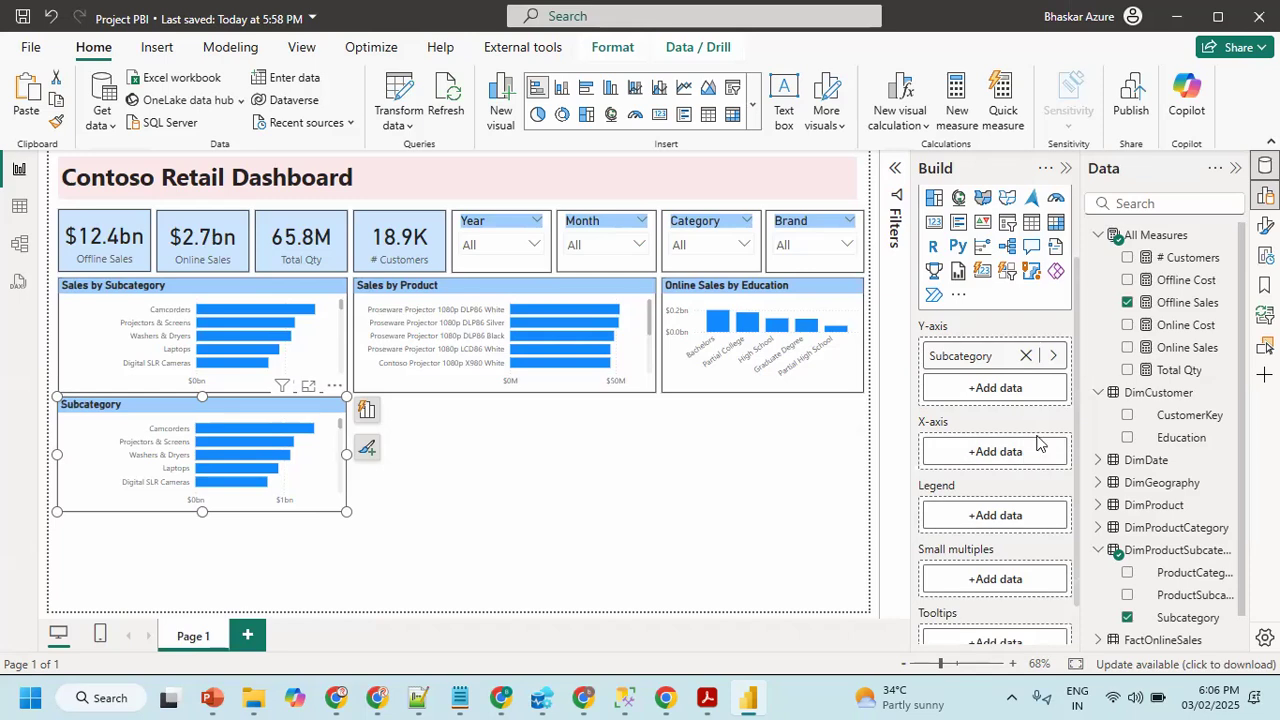
left_click_drag(1176, 313, 1045, 452)
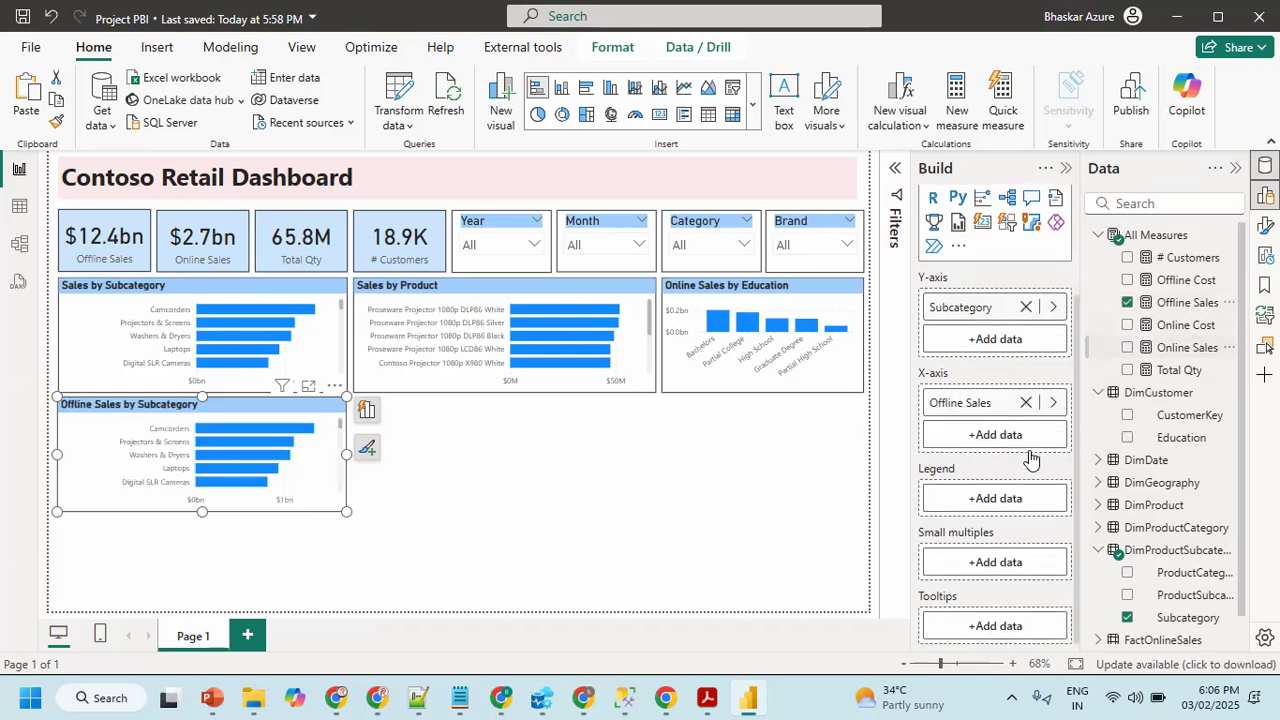
left_click_drag(1182, 355, 1051, 429)
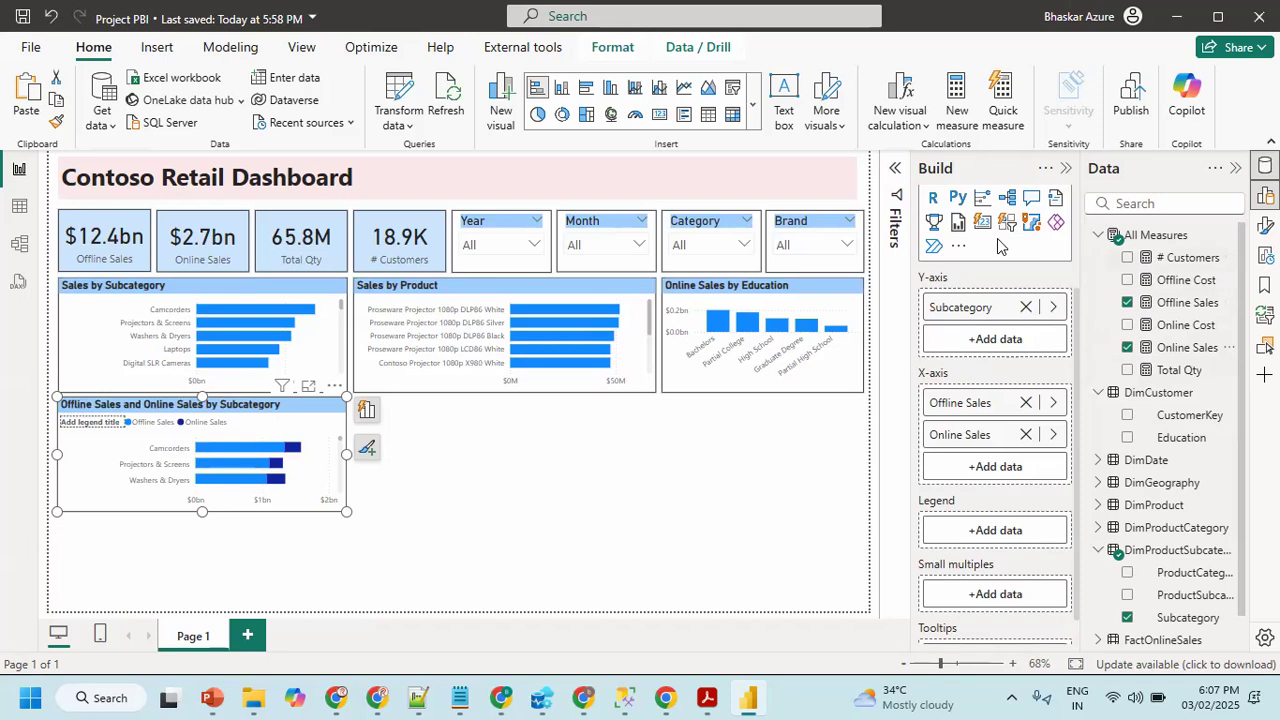
- Convert the duplicated chart to a line chart and replace Subcategory with Month from DimDate on its X-axis
scroll(1002, 248, "up", 2)
left_click(934, 244)
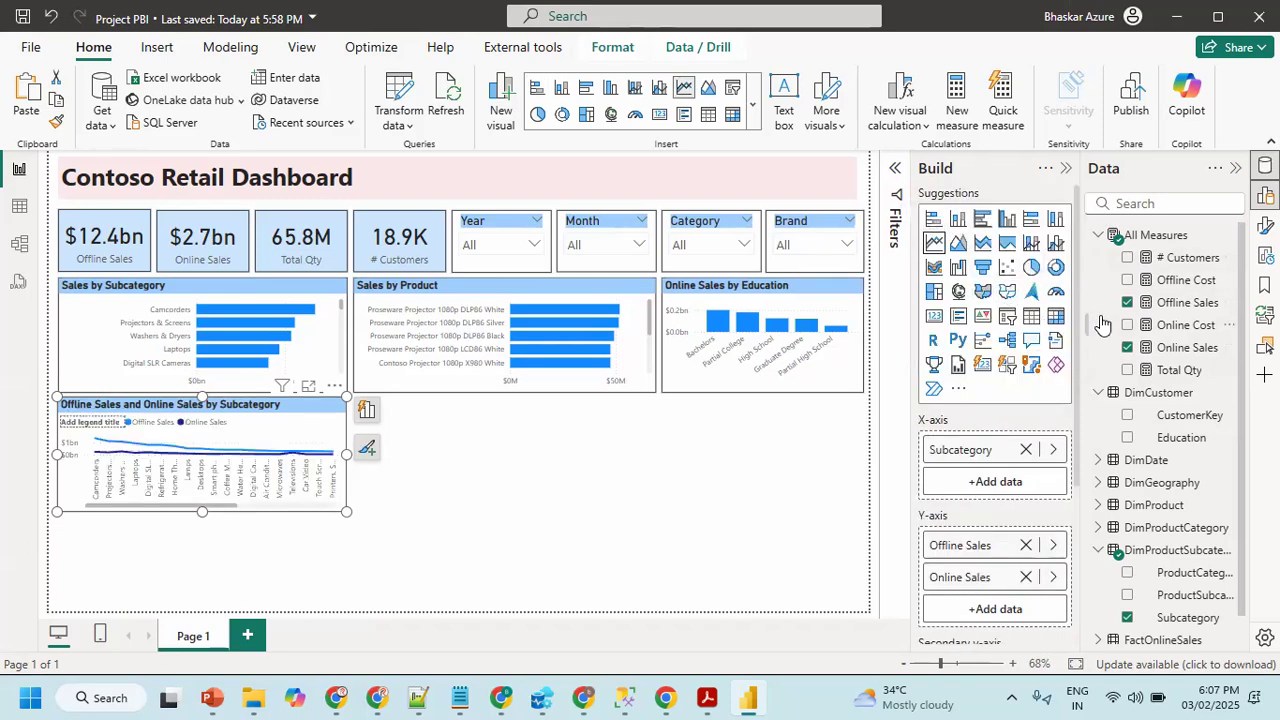
left_click(1098, 240)
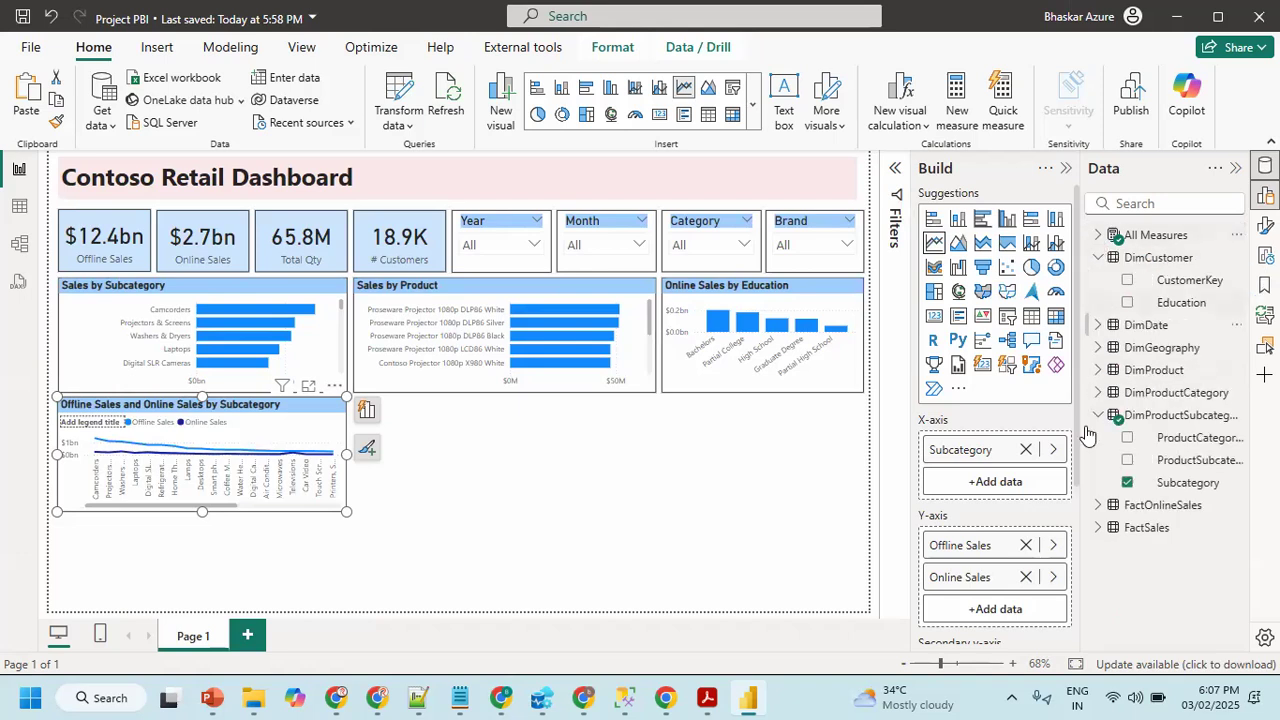
left_click(1025, 451)
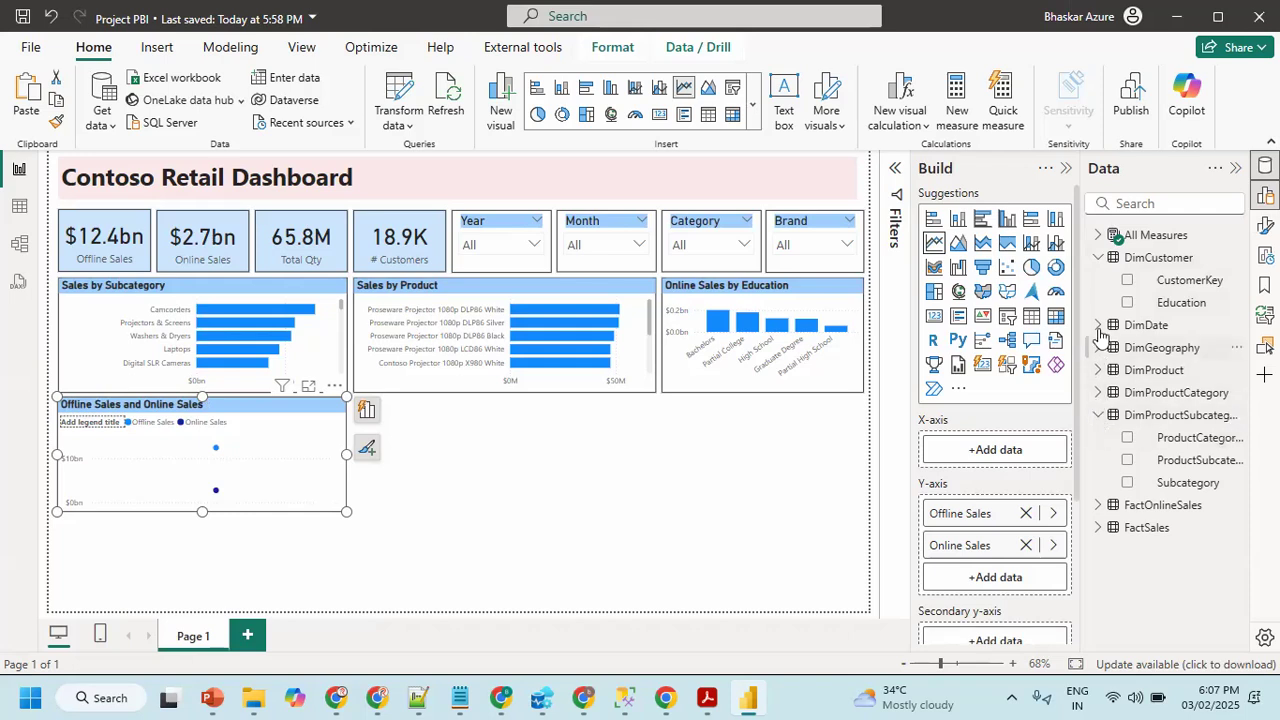
left_click(1098, 325)
left_click_drag(1174, 376, 1021, 454)
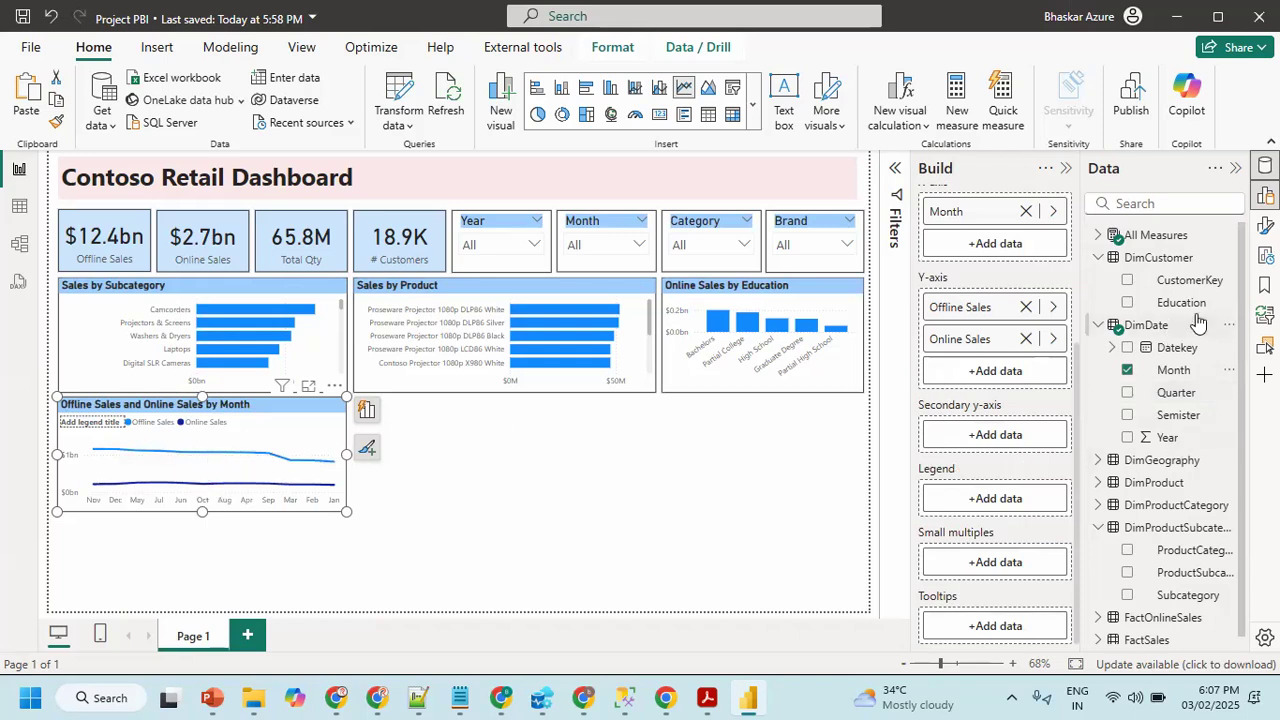
- Add a calculated column to the DimDate table with the formula MonthNbr = MONTH(DimDate[Datekey])
left_click(19, 206)
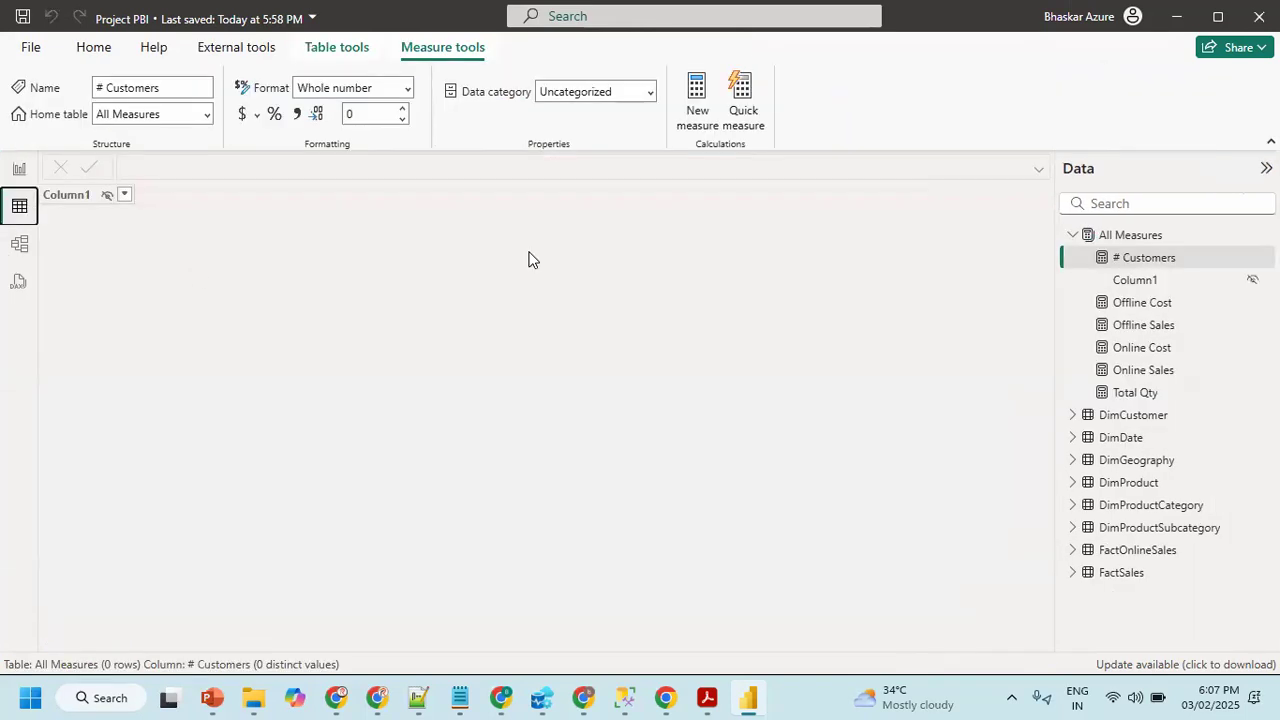
left_click(1115, 437)
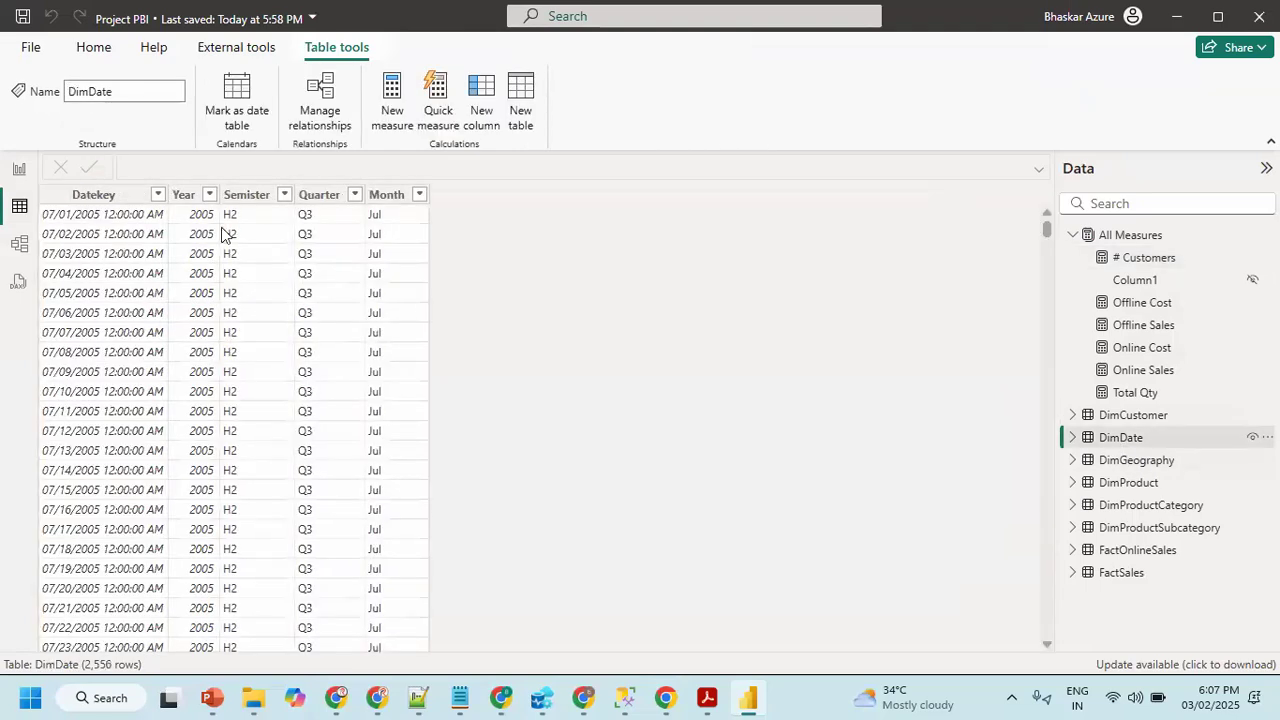
left_click(246, 196)
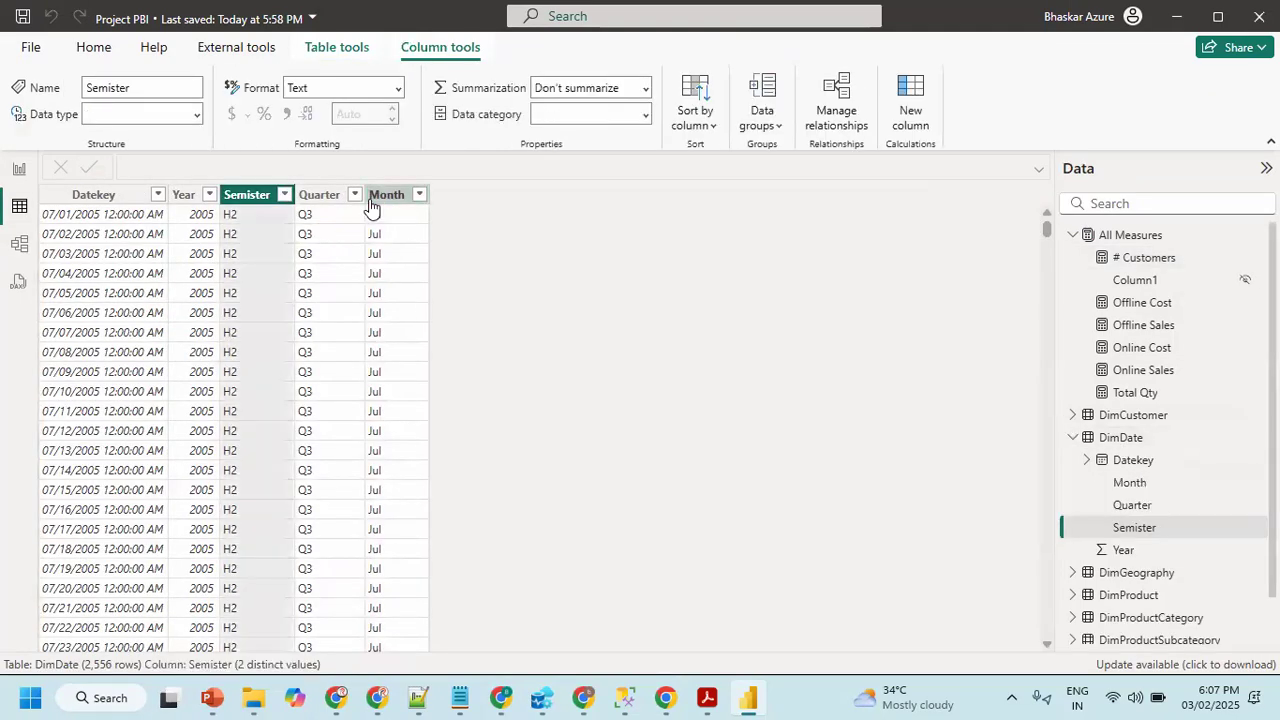
left_click(385, 196)
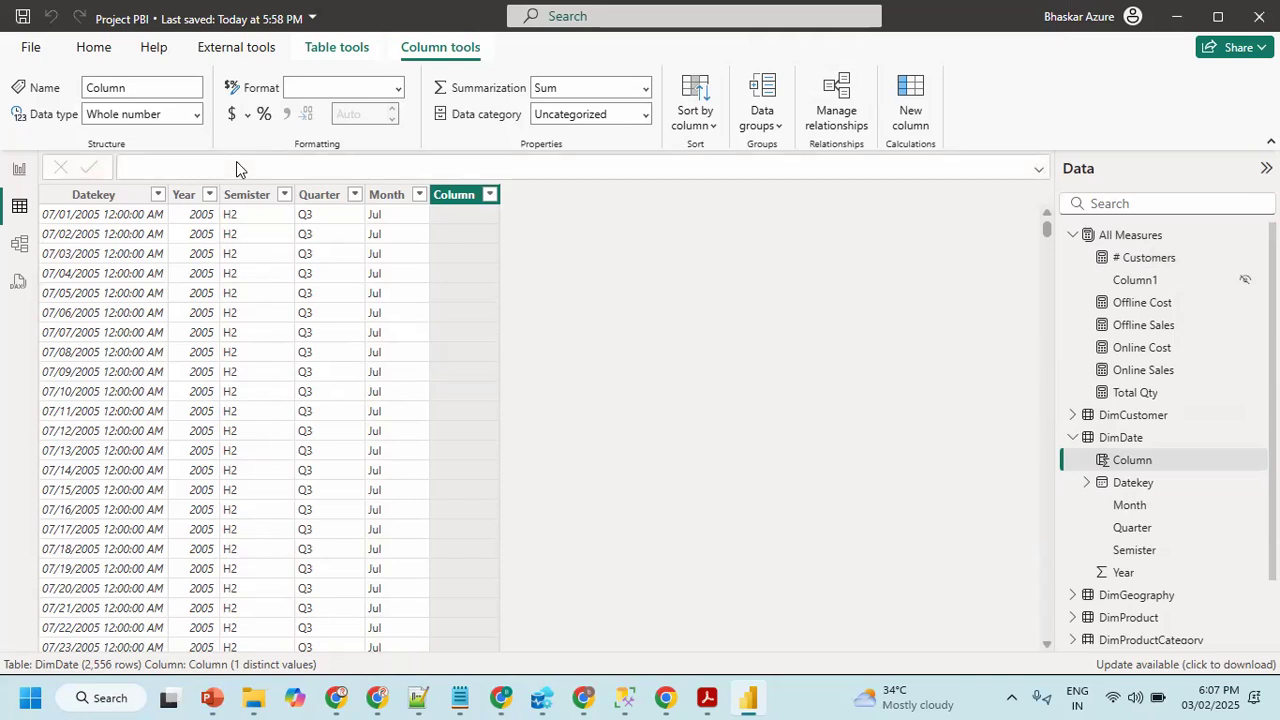
type("MonthNbr=")
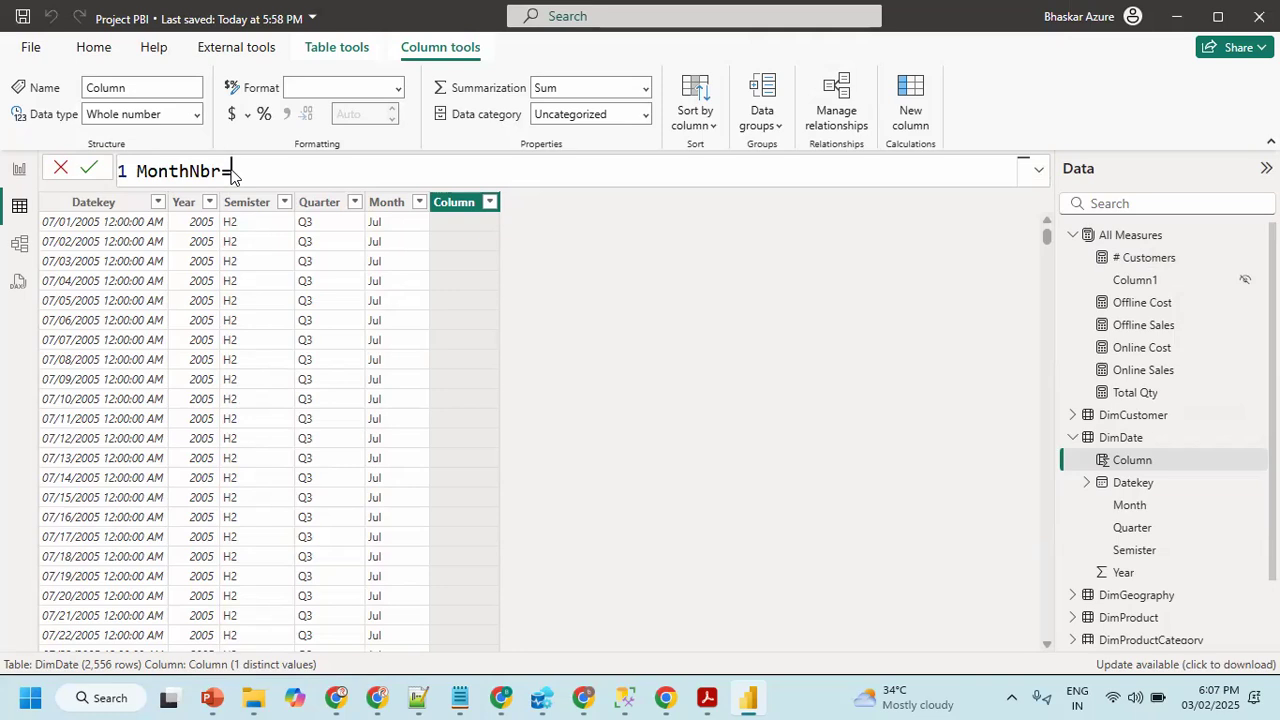
type("mont")
key("Tab")
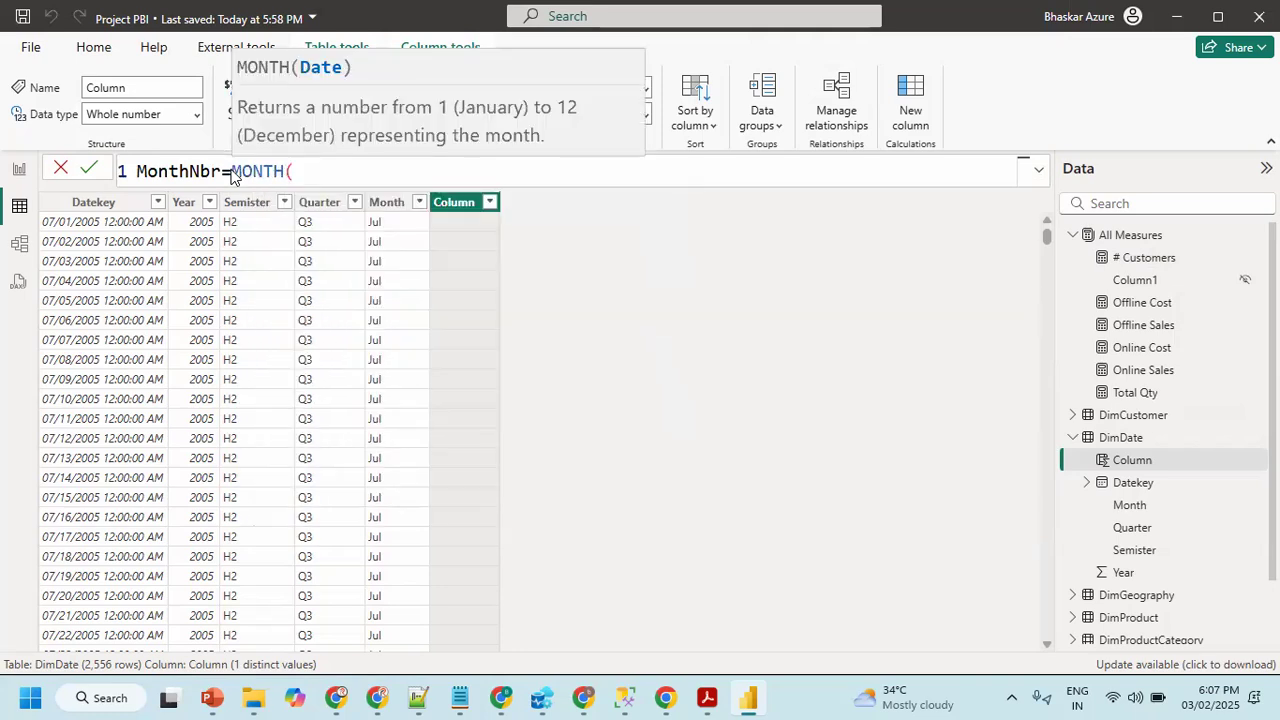
type("di")
key("BackSpace")
type("dat")
key("BackSpace")
key("BackSpace")
type("atek")
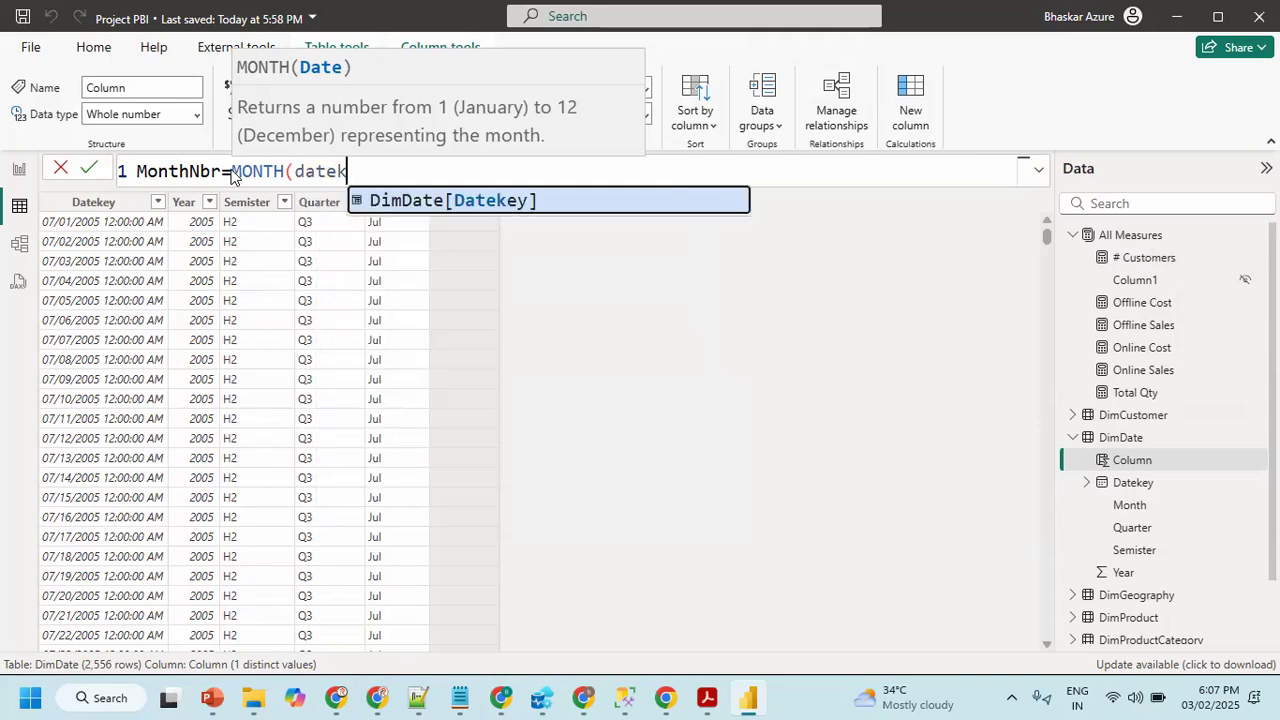
key("Tab")
type(")")
key("Return")
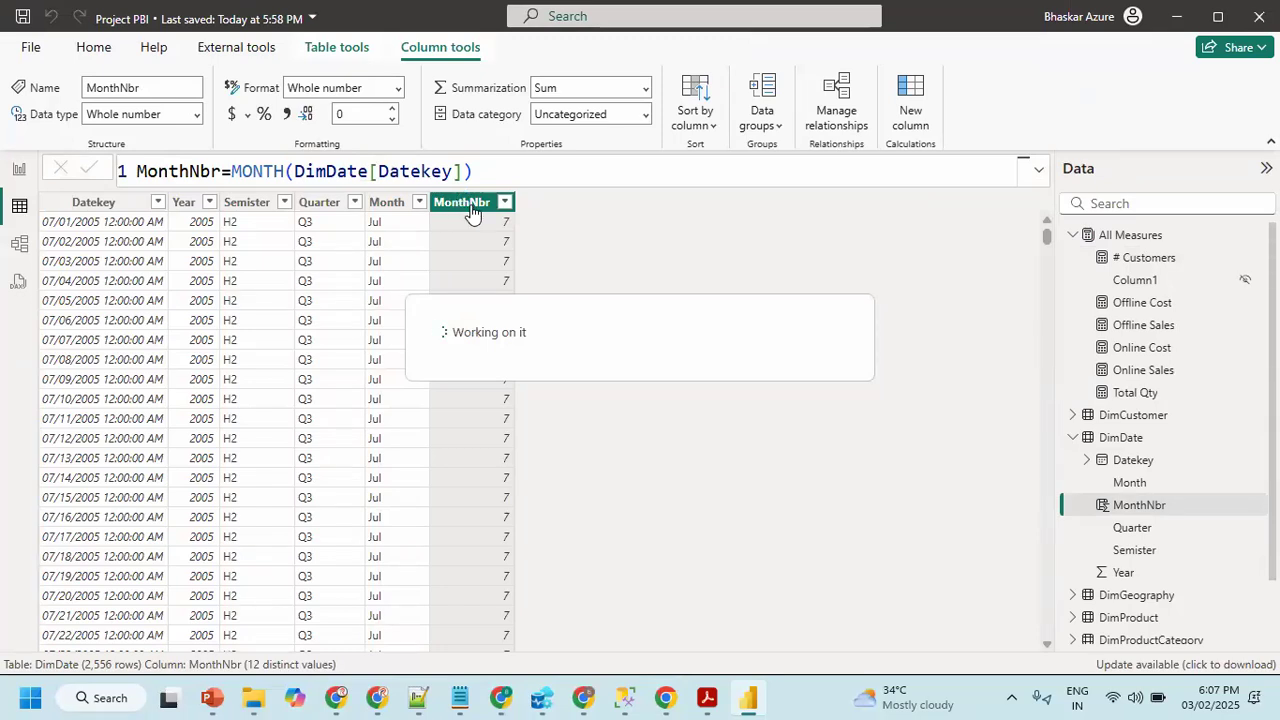
- Hide the MonthNbr column in report view, and sort the Month column by MonthNbr
right_click(465, 213)
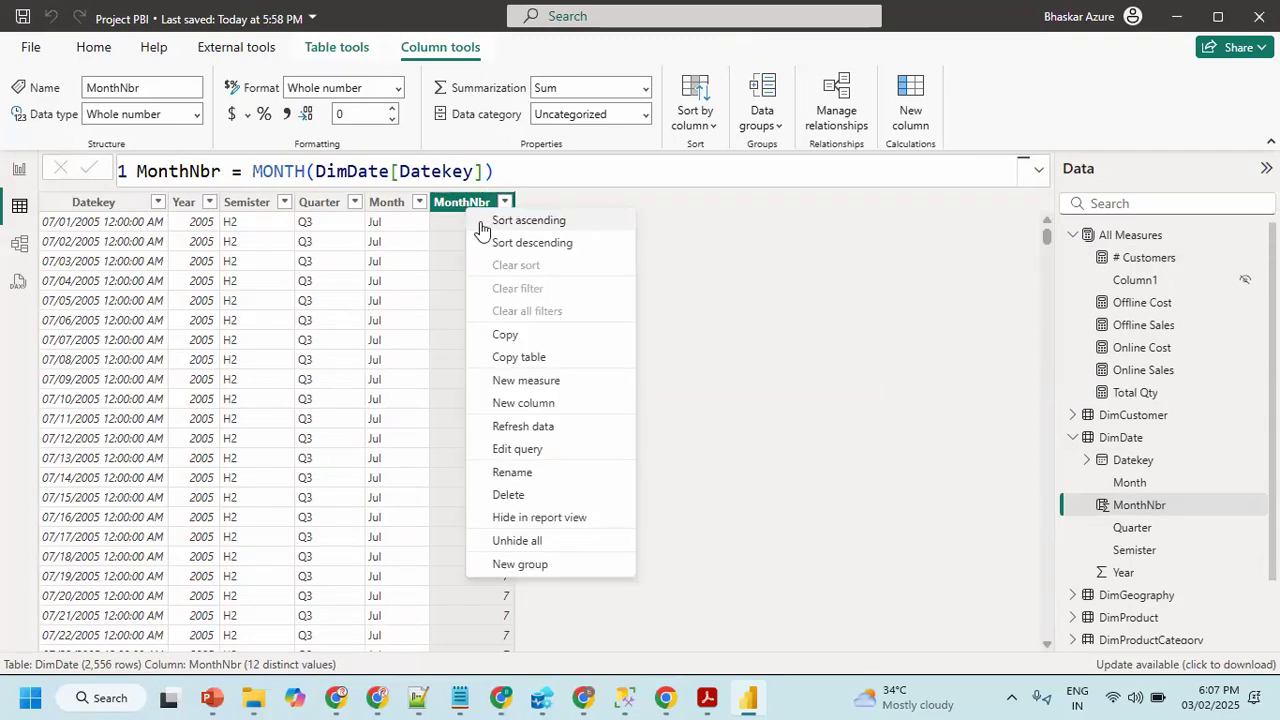
left_click(530, 517)
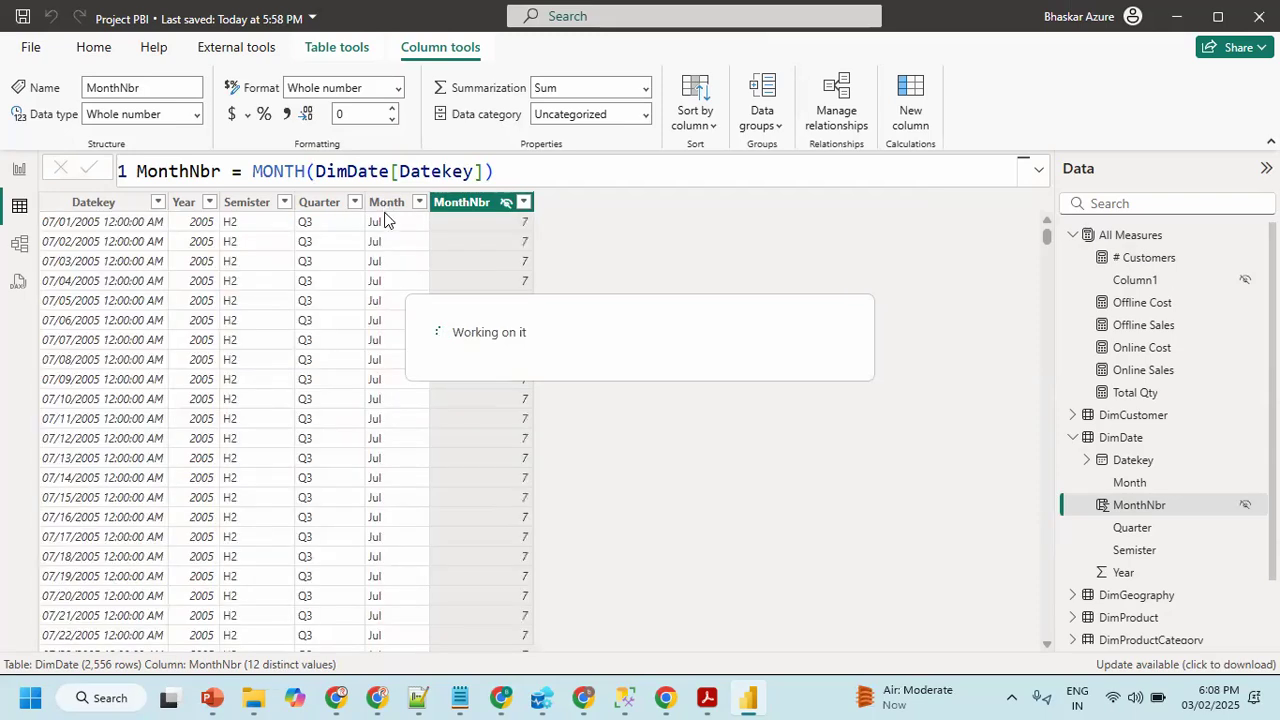
left_click(384, 204)
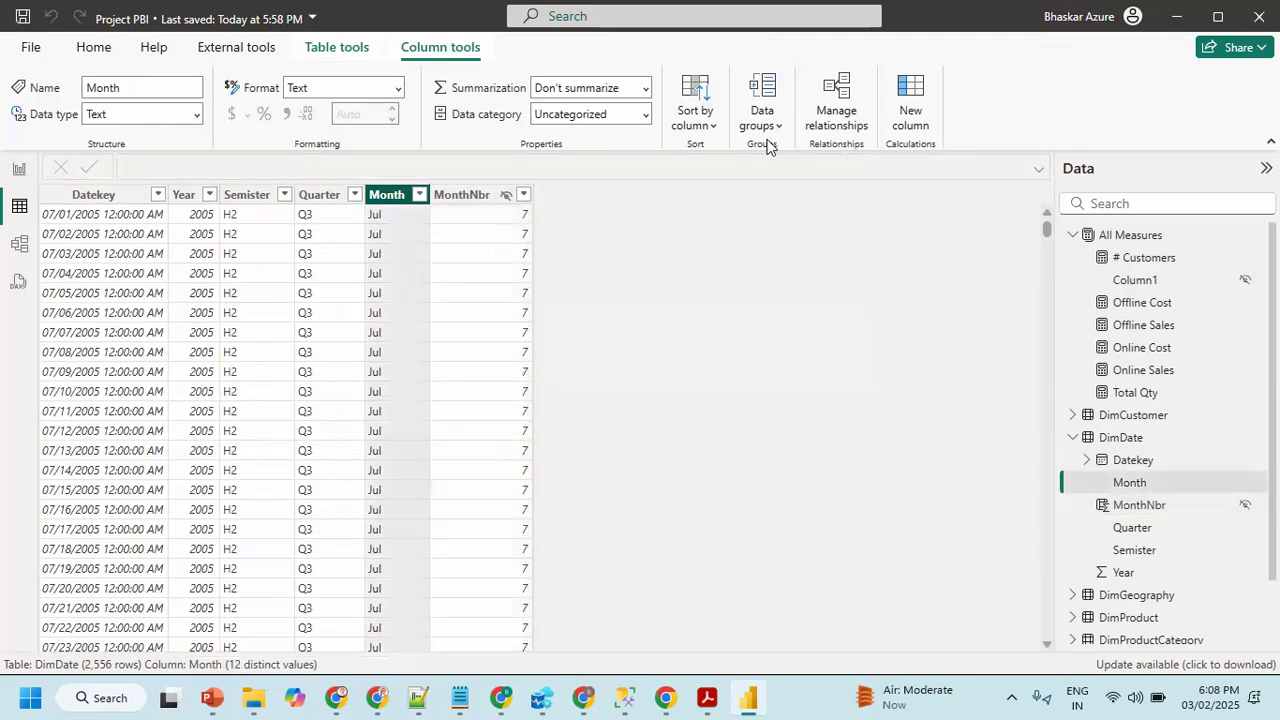
left_click(708, 125)
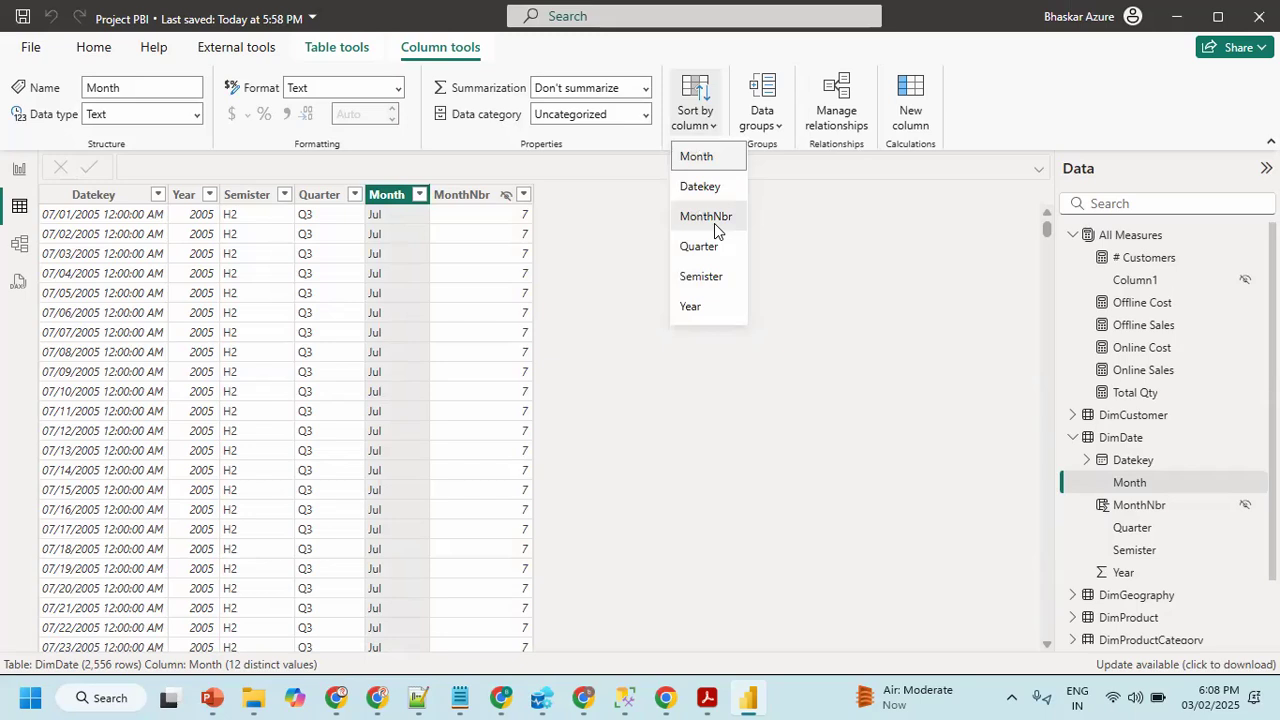
left_click(714, 223)
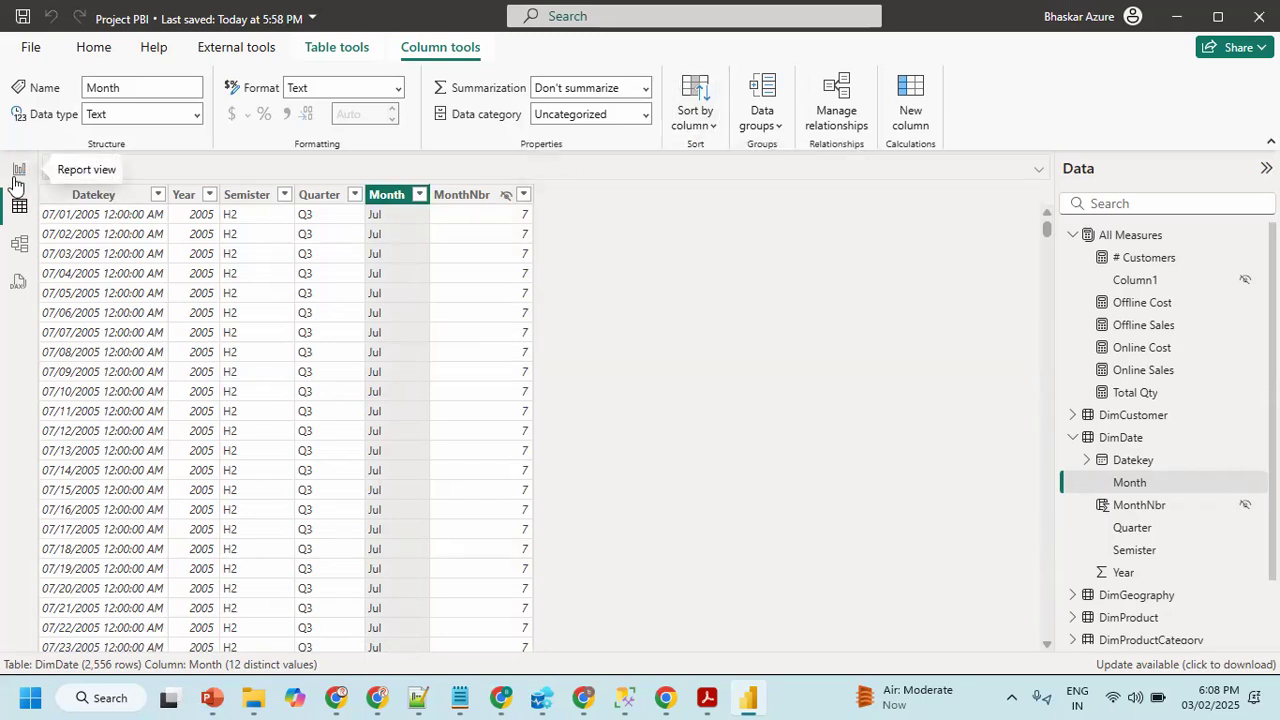
- Return to the report and sort the Offline Sales and Online Sales by Month chart's axis by Month, ascending
left_click(16, 176)
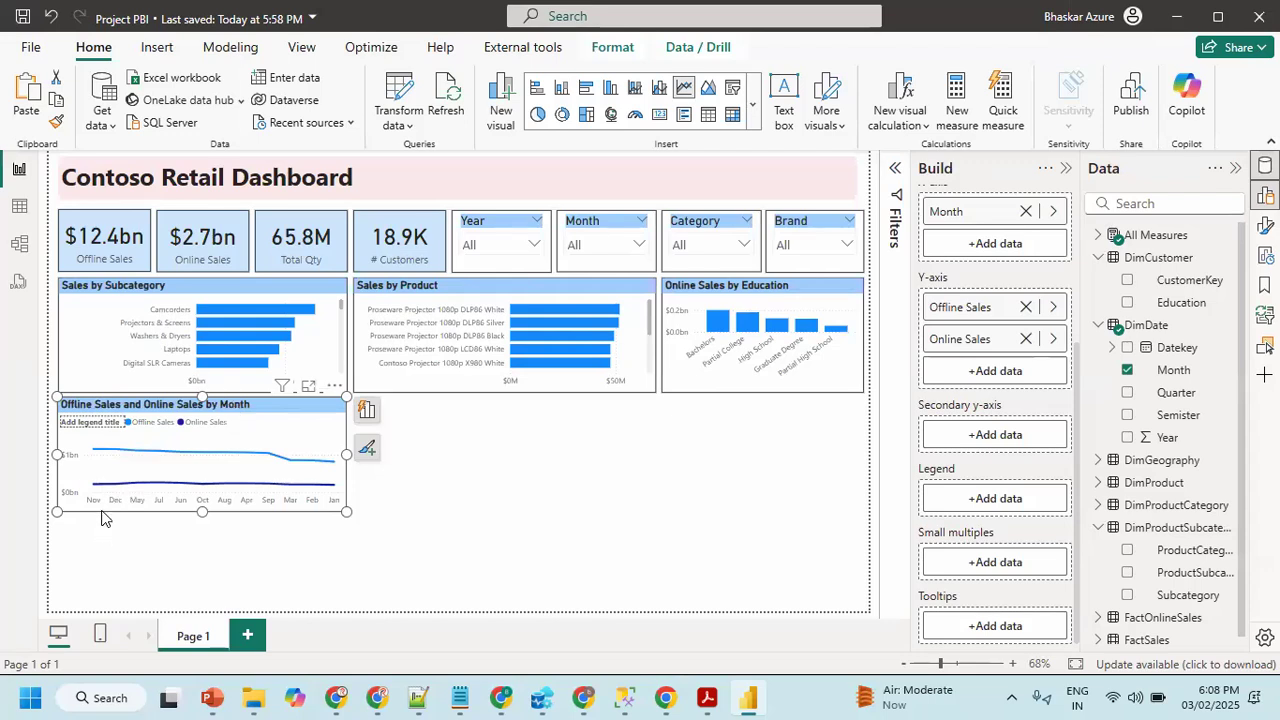
left_click(334, 386)
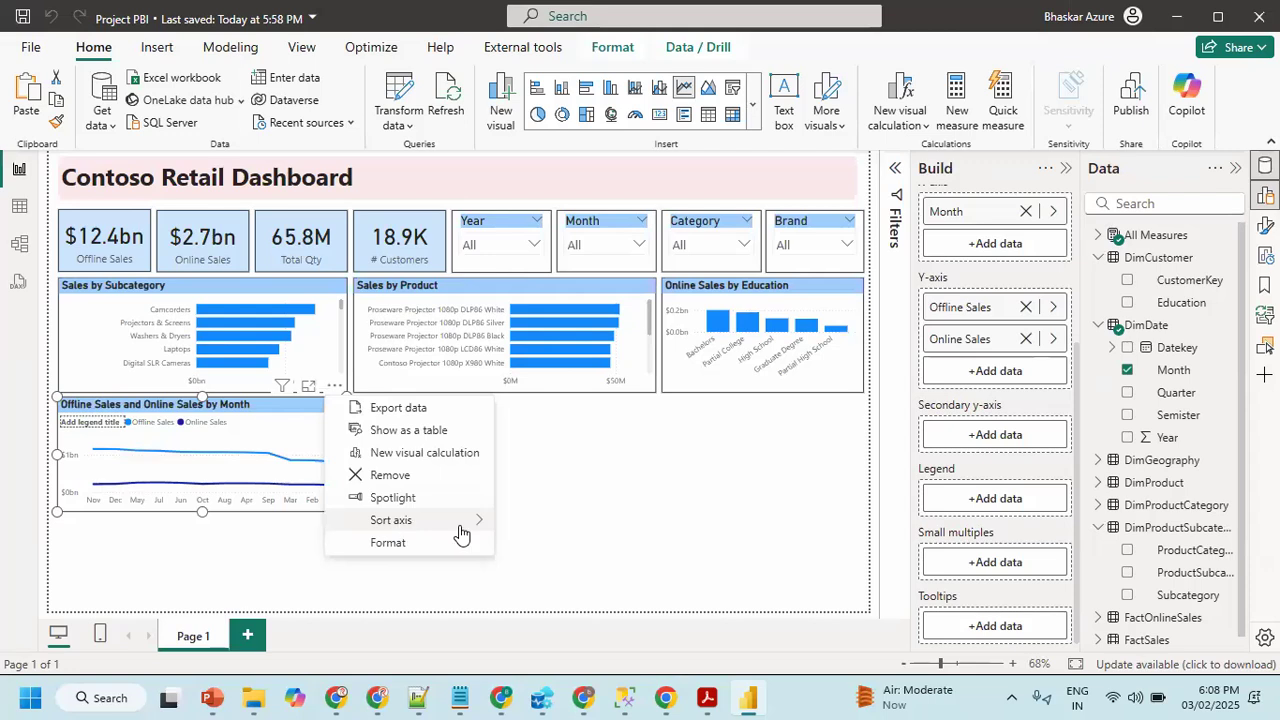
mouse_move(462, 528)
left_click(552, 522)
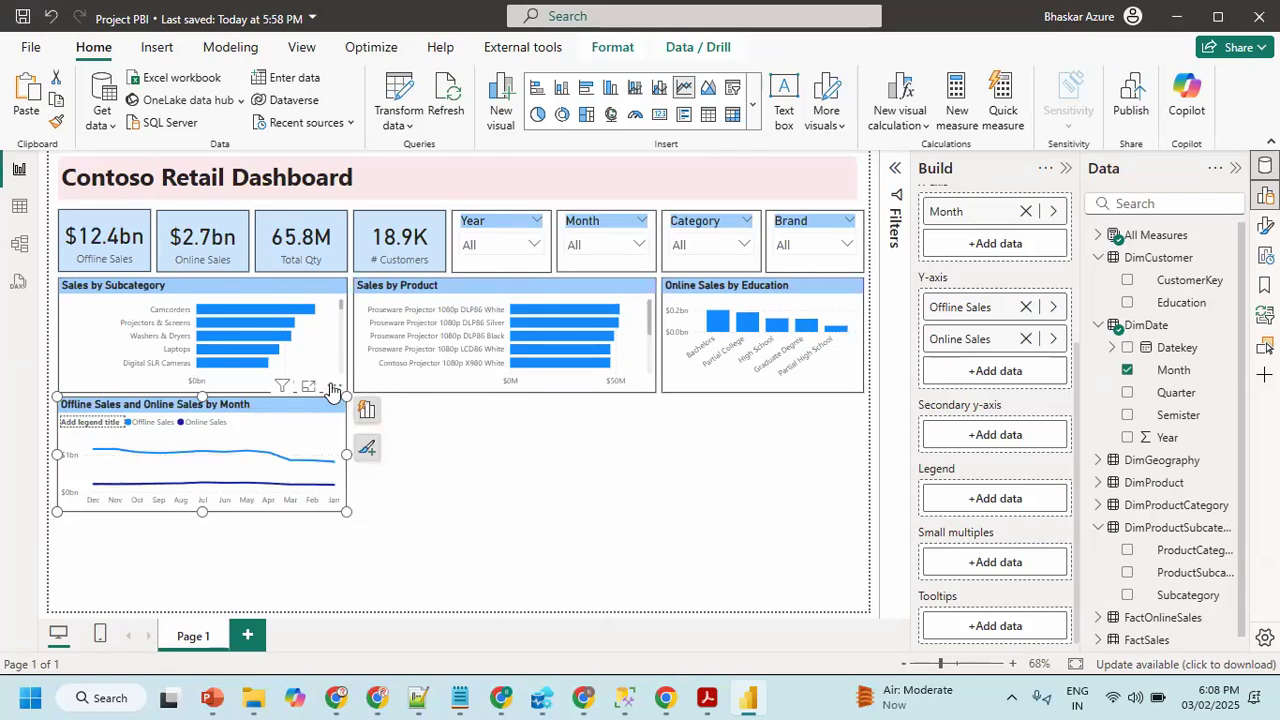
left_click(333, 387)
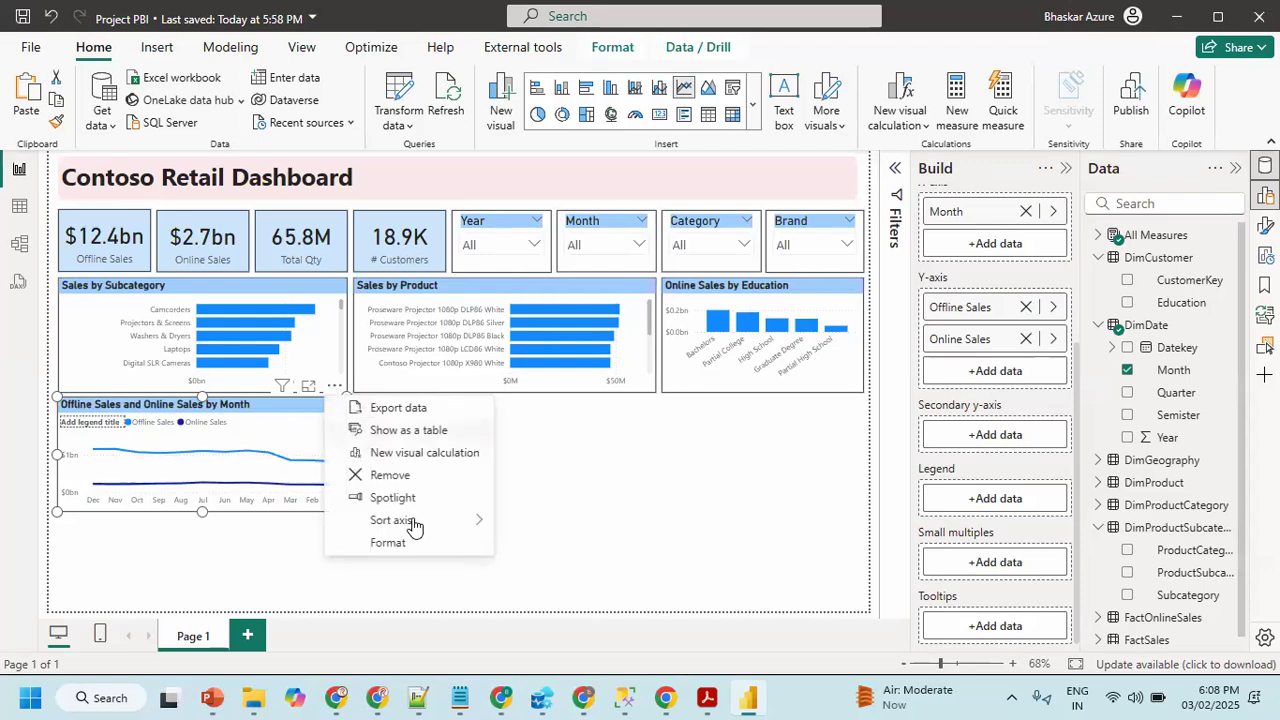
mouse_move(414, 524)
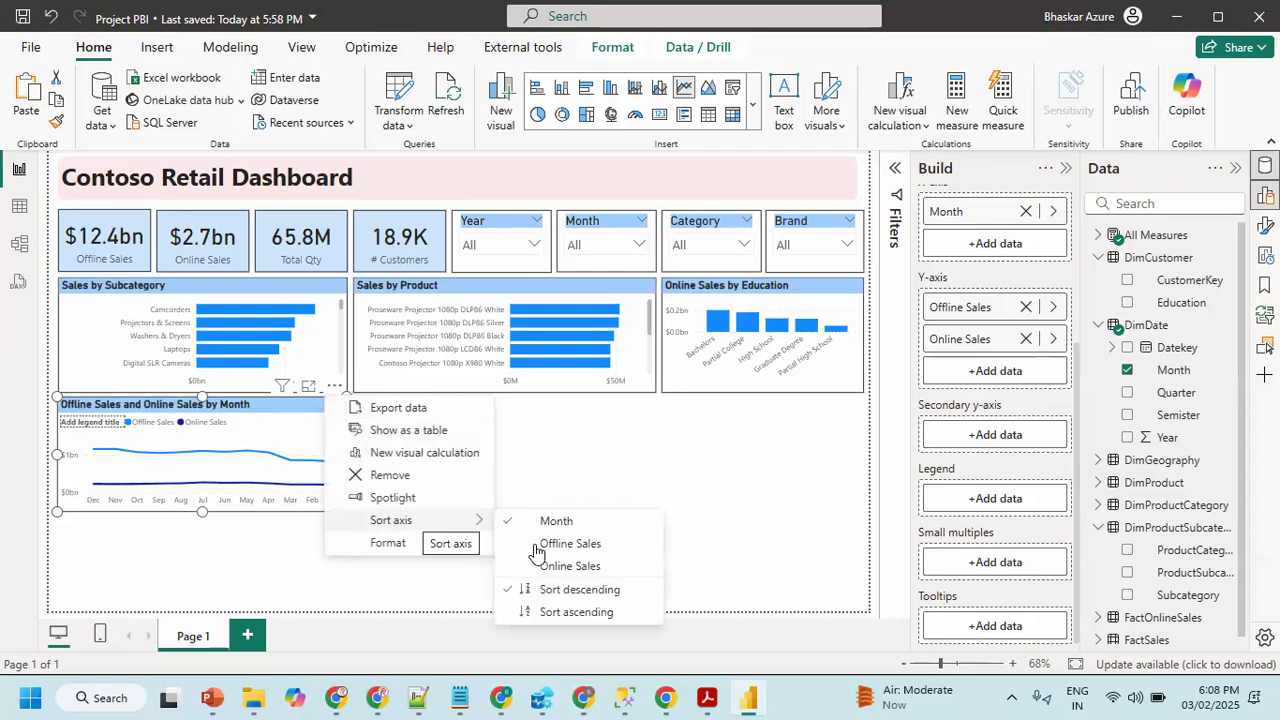
left_click(565, 613)
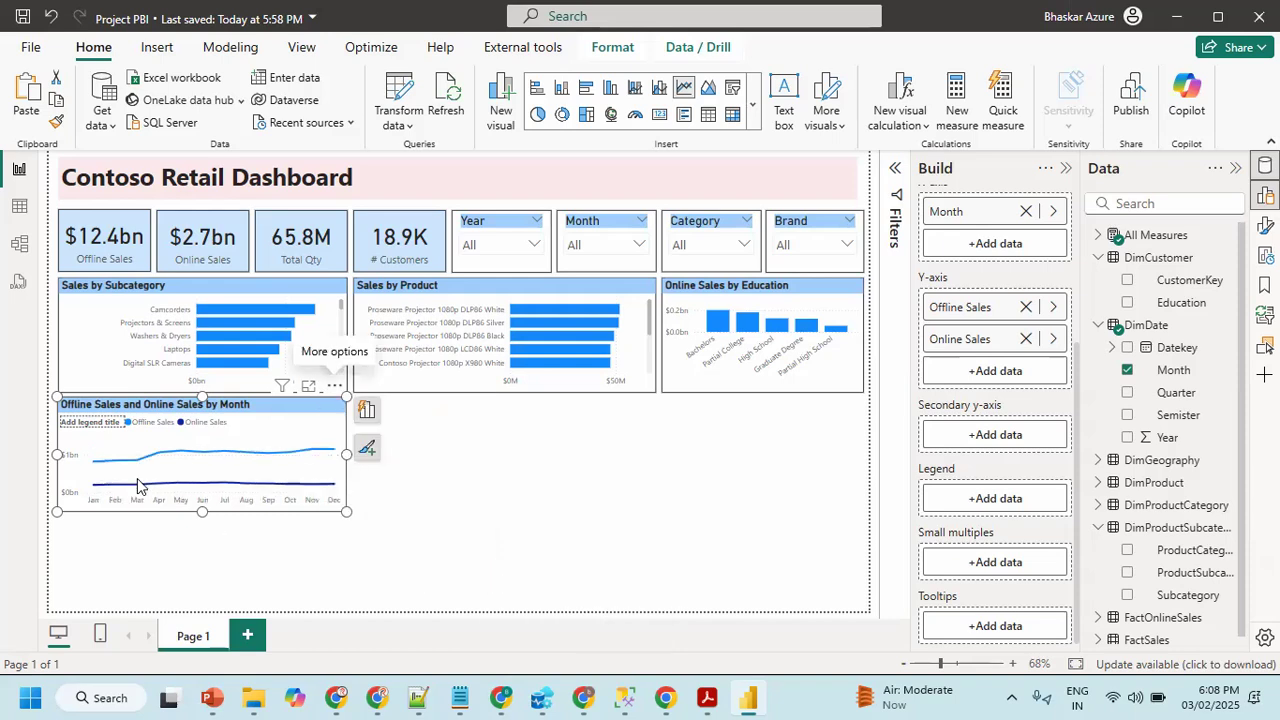
- Turn off the legend title of the Offline Sales and Online Sales by Month chart, keeping the legend on
mouse_move(203, 490)
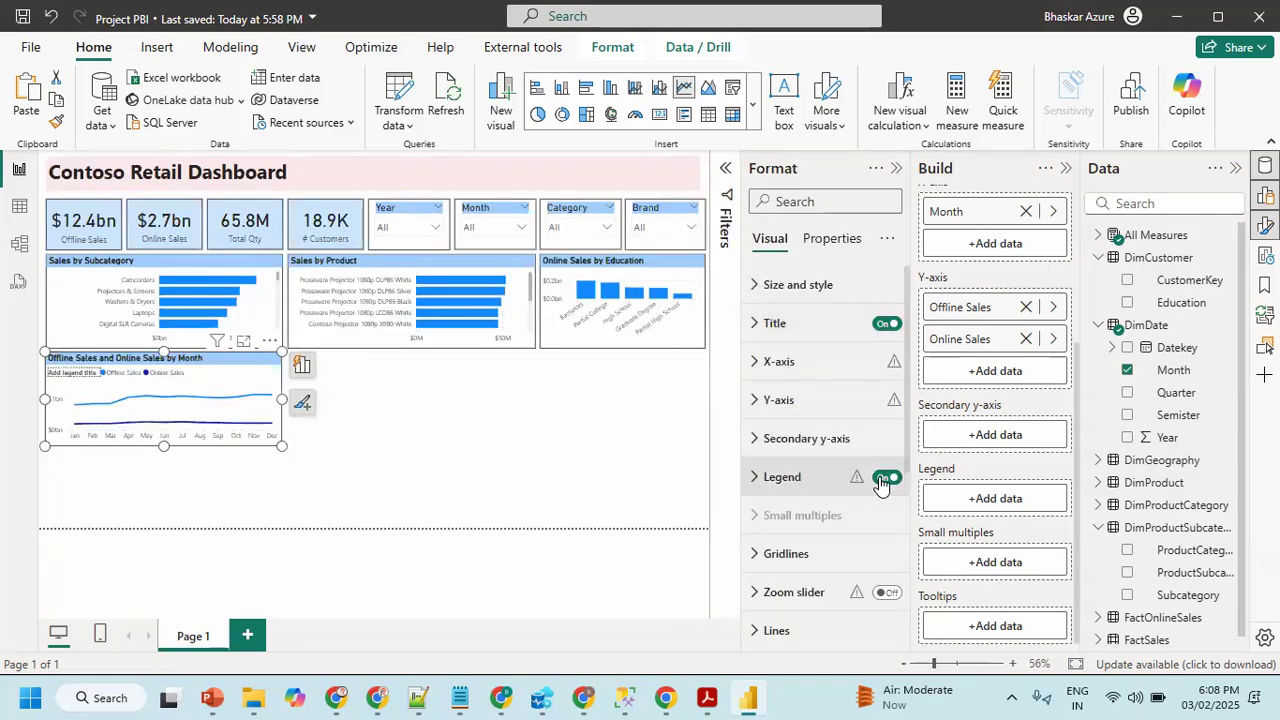
left_click(881, 486)
left_click(881, 486)
left_click(757, 489)
left_click(820, 526)
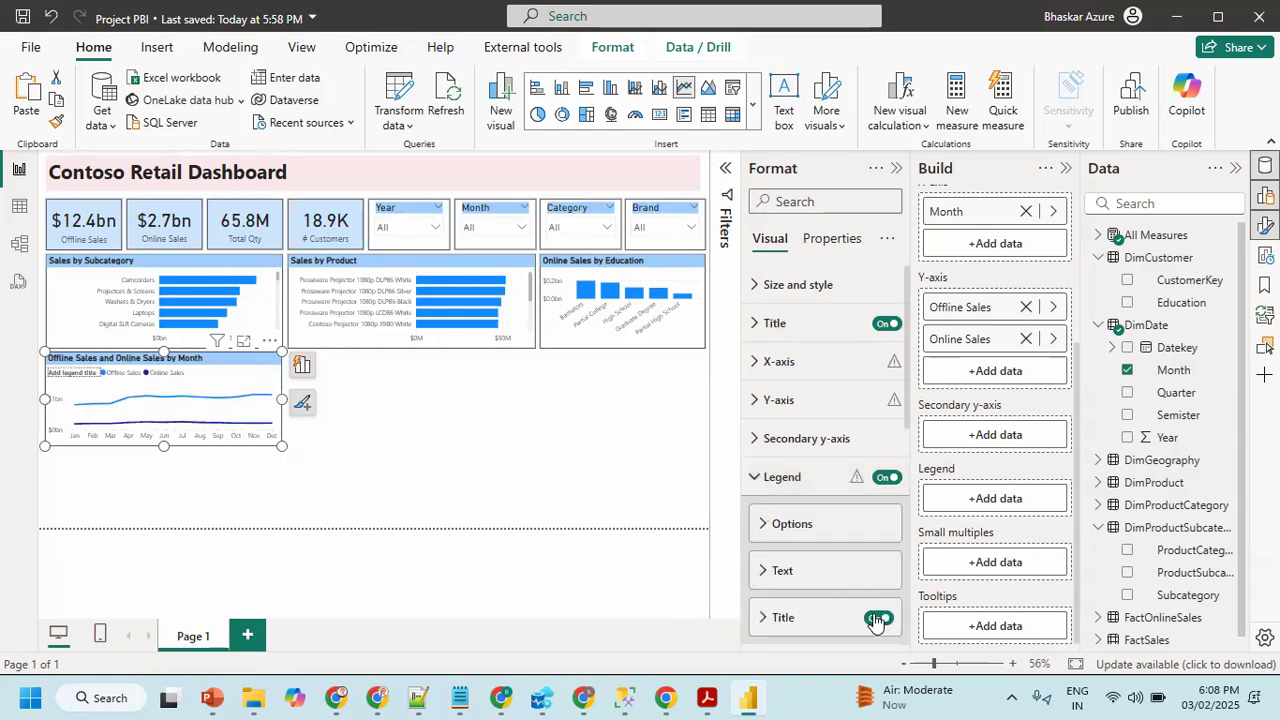
left_click(877, 619)
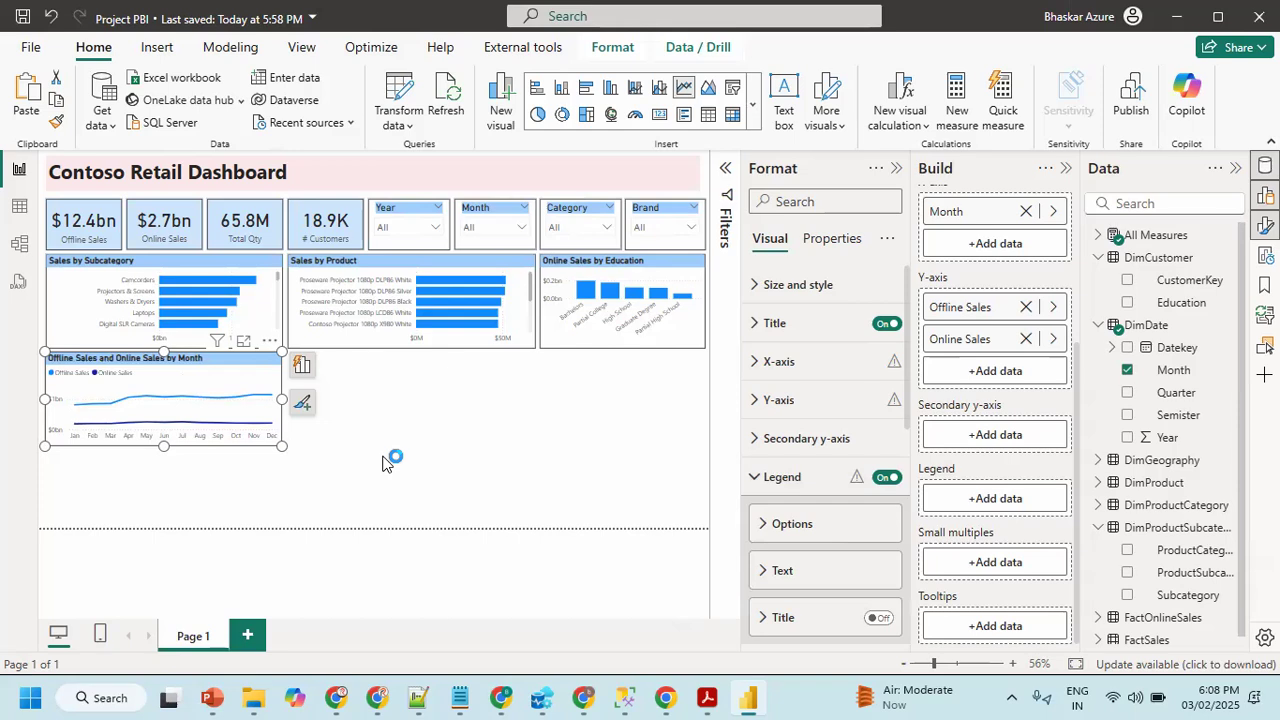
left_click(489, 484)
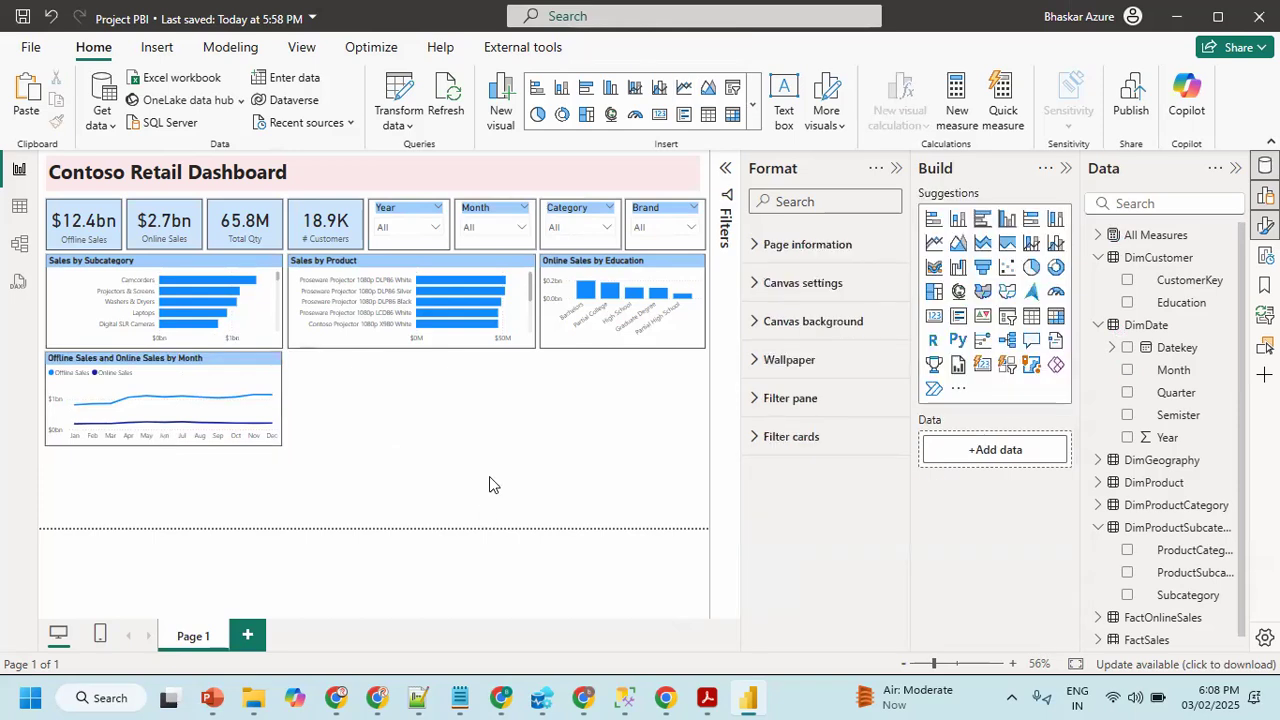
- Consult the project design PDF, and widen the Offline Sales and Online Sales by Month chart to end at the middle of the Sales by Product chart
left_click(705, 697)
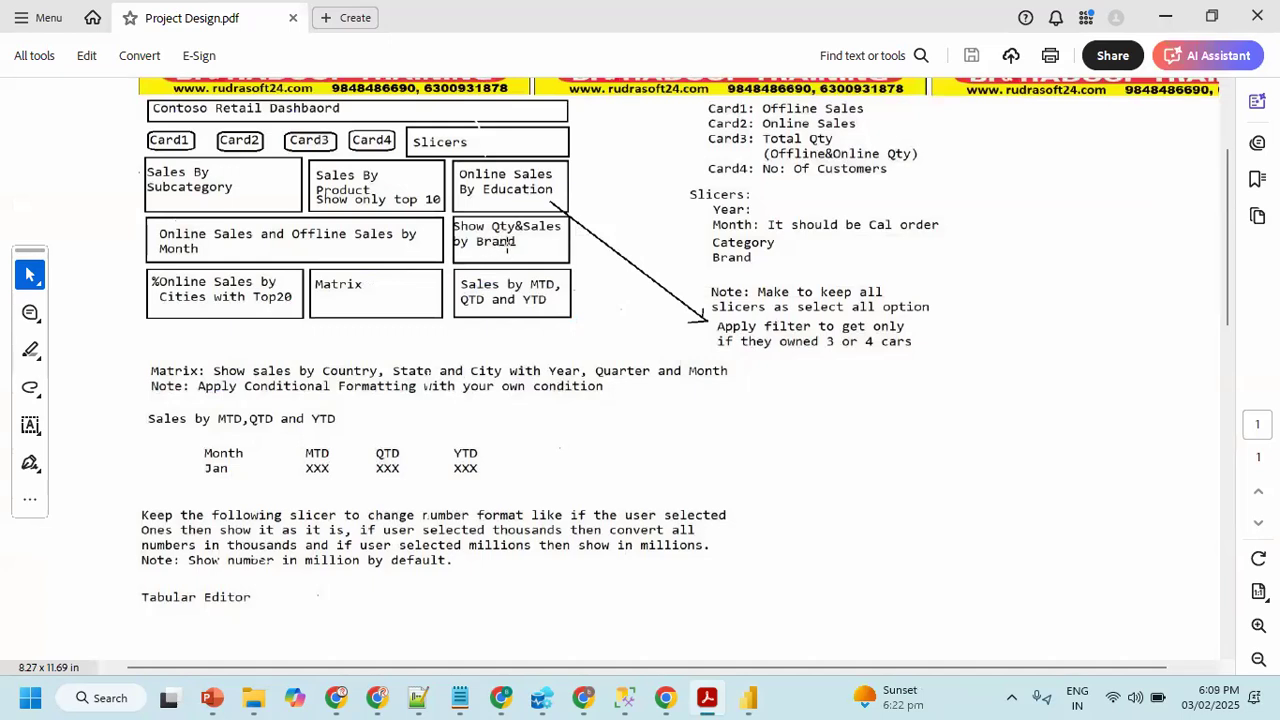
key("alt+Tab")
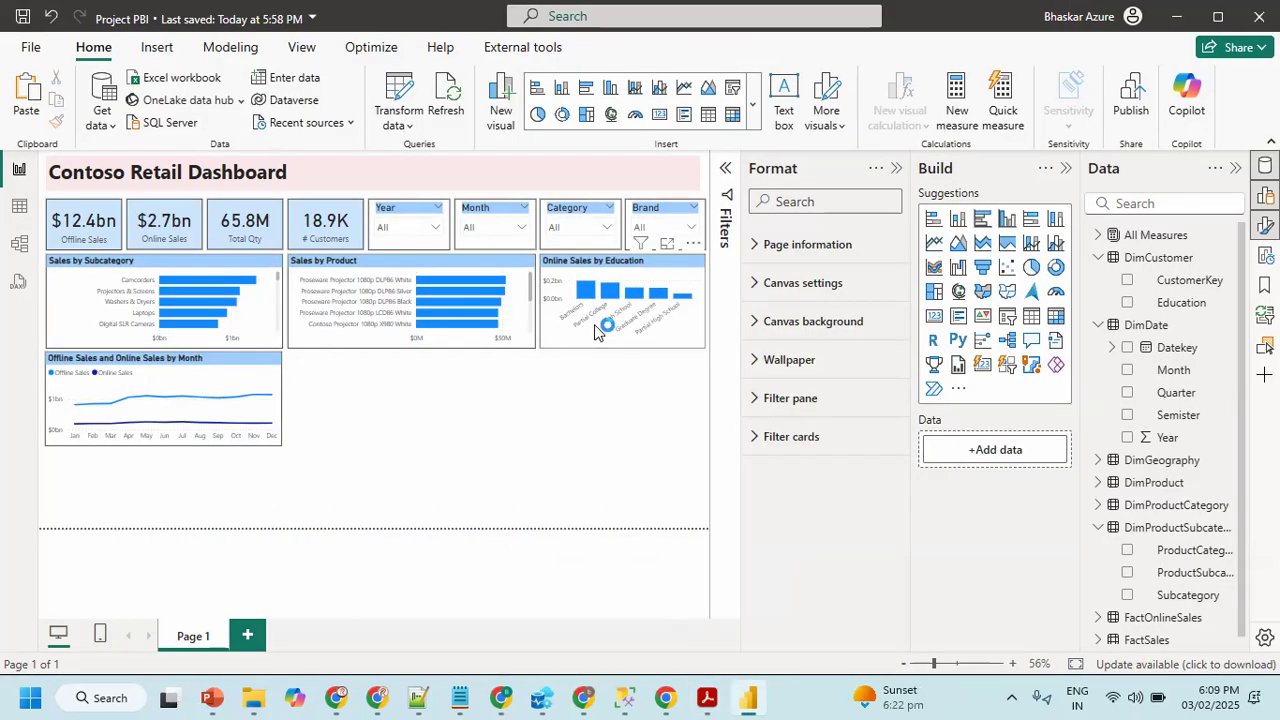
left_click(280, 390)
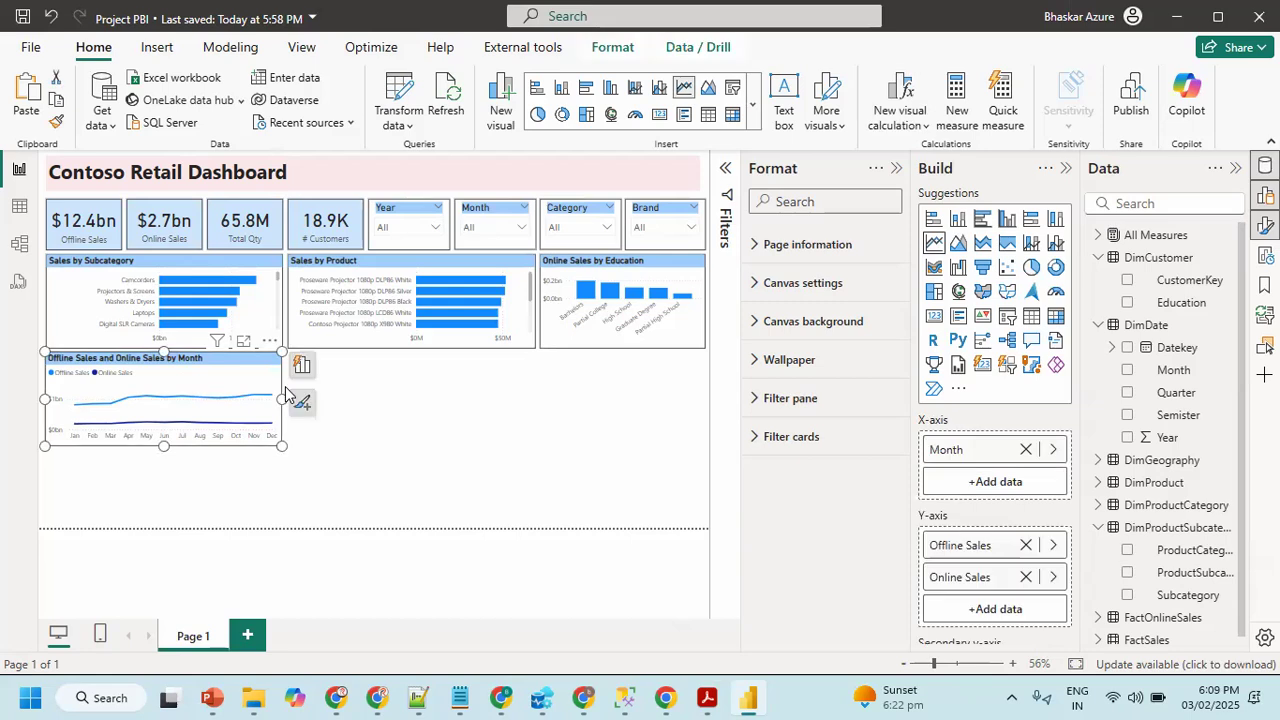
left_click_drag(282, 398, 531, 412)
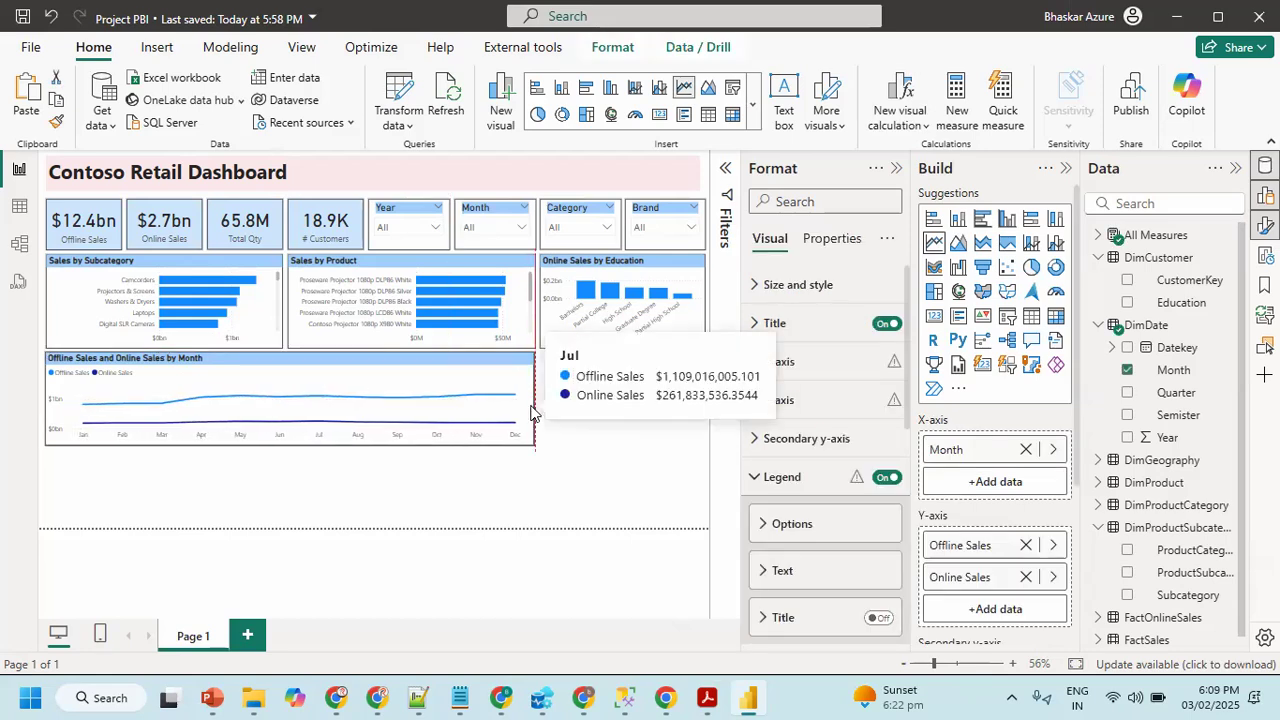
left_click(504, 491)
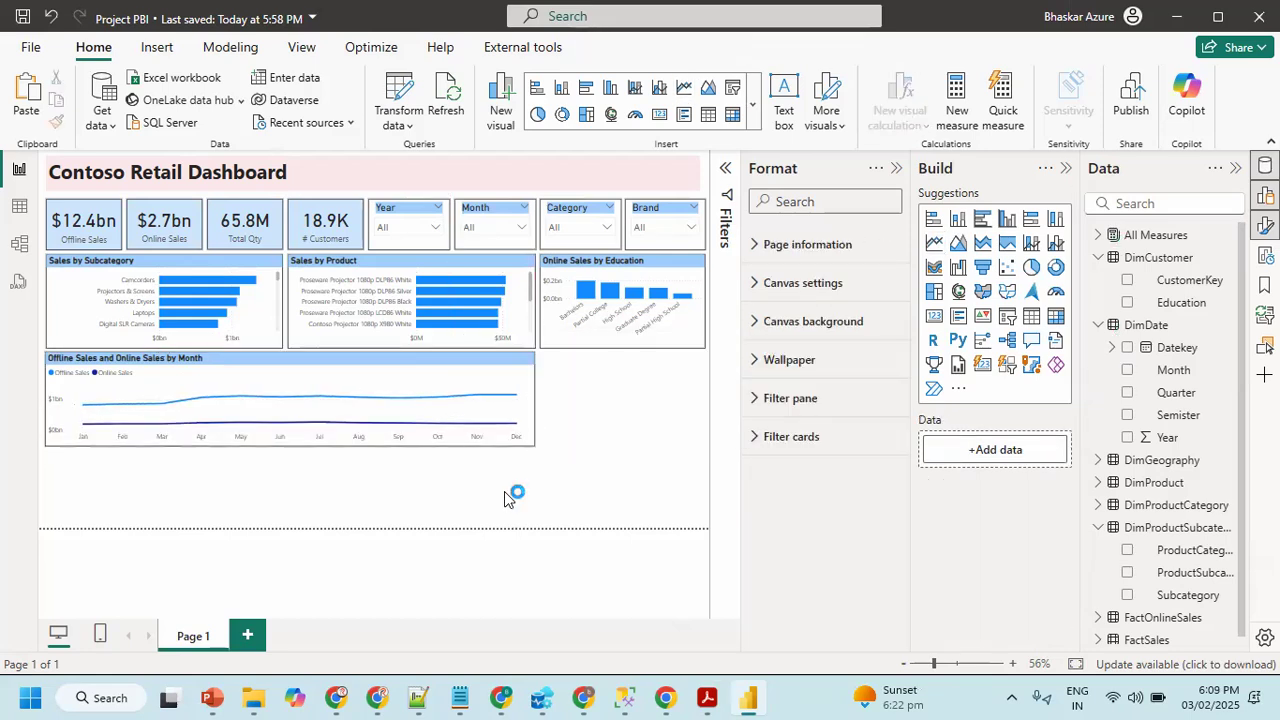
left_click_drag(546, 400, 410, 396)
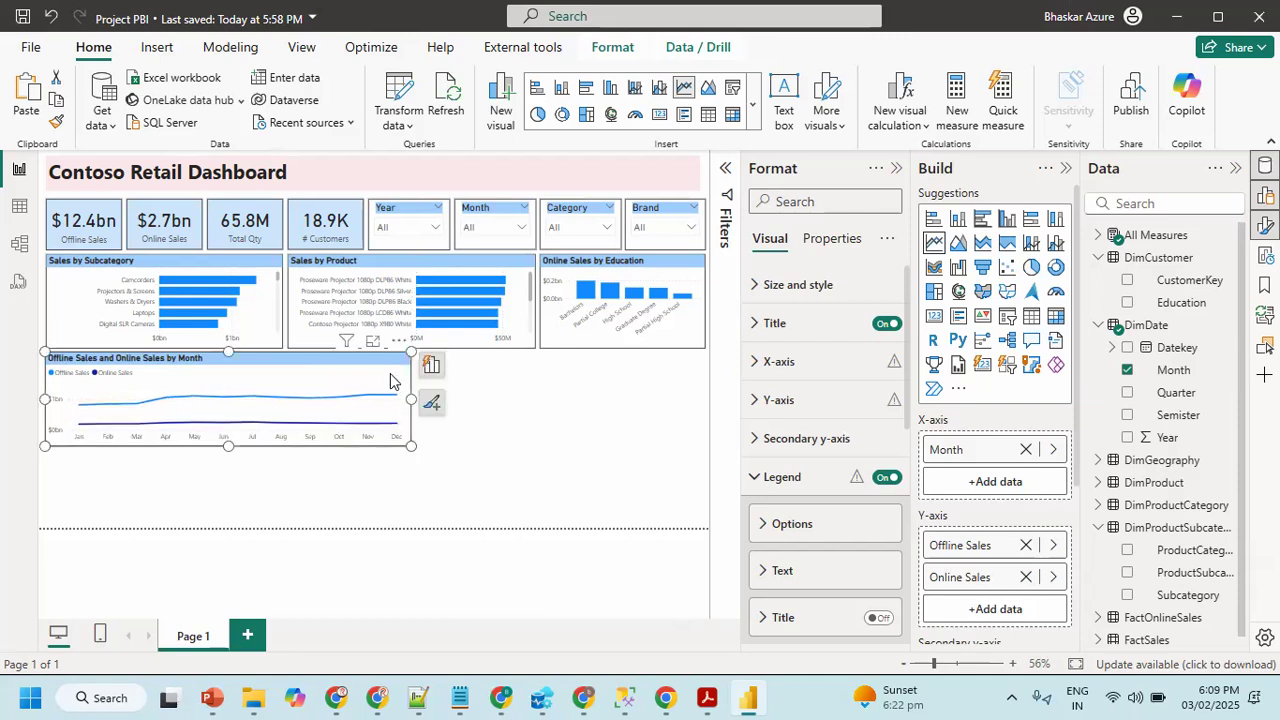
- Consult the project design PDF, and place a copy of the Online Sales by Education chart beside the monthly line chart, widened to the page's right margin
left_click(341, 265)
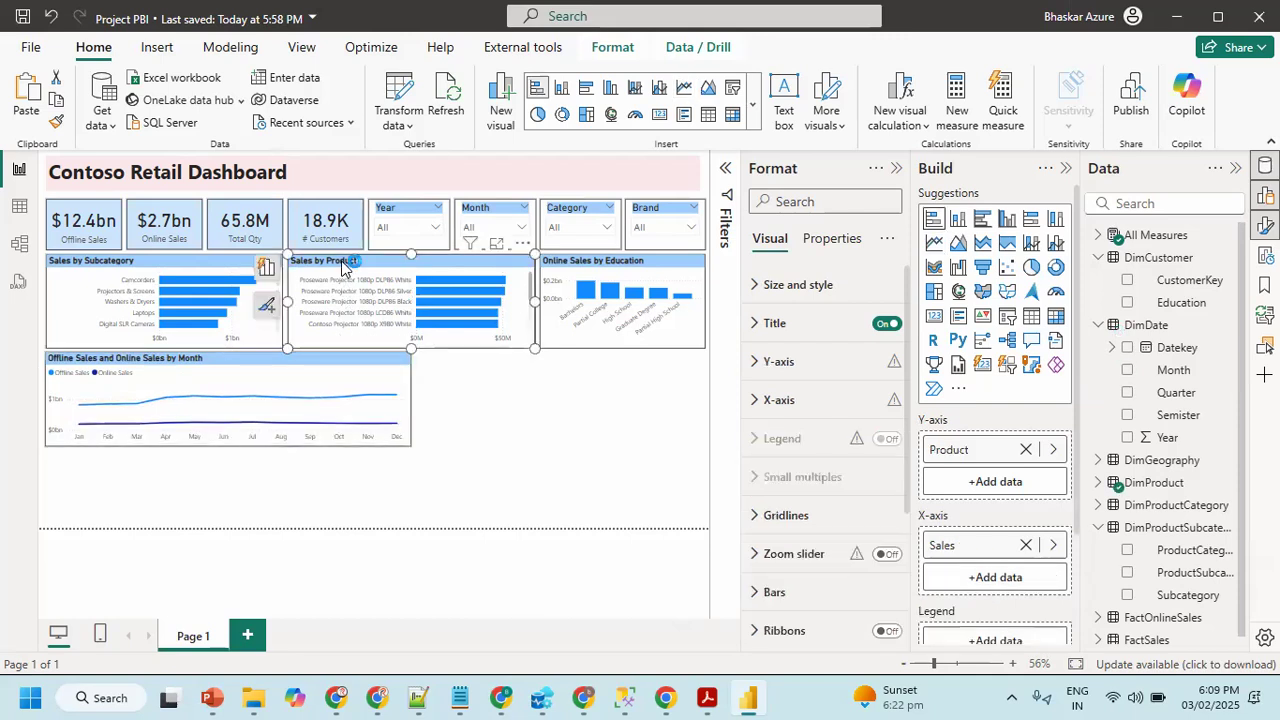
left_click(543, 341)
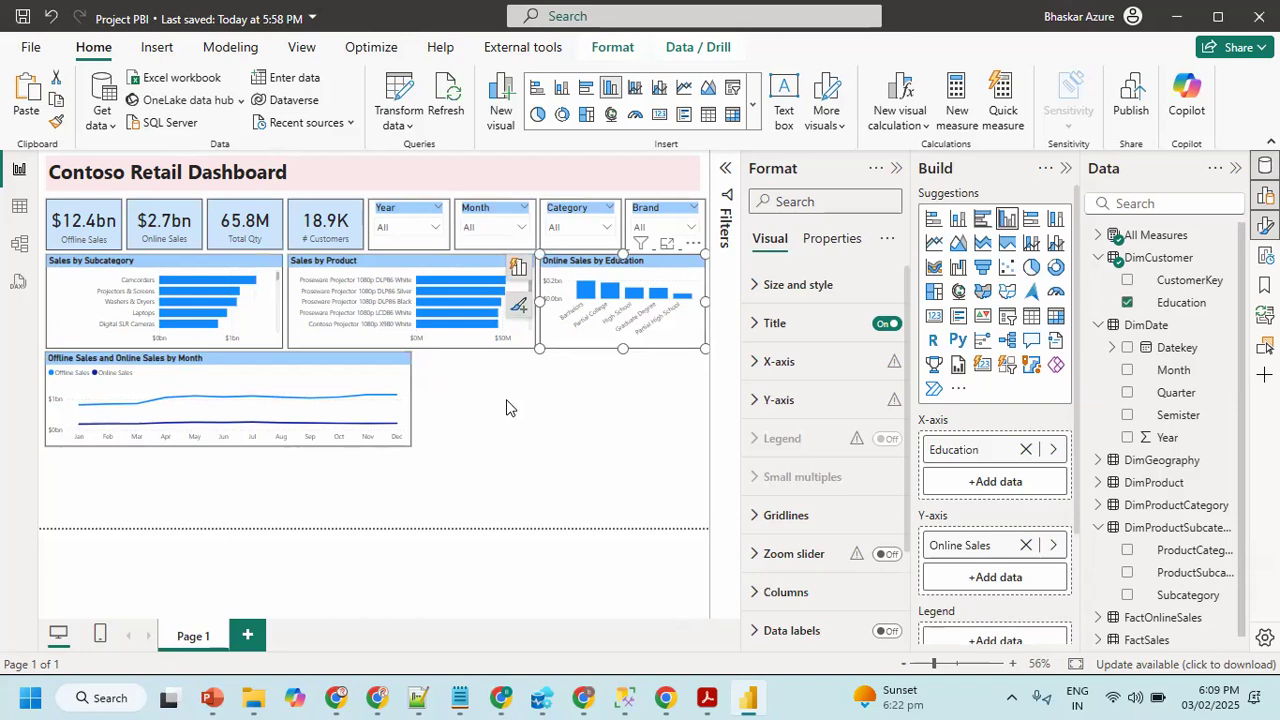
key("alt+Tab")
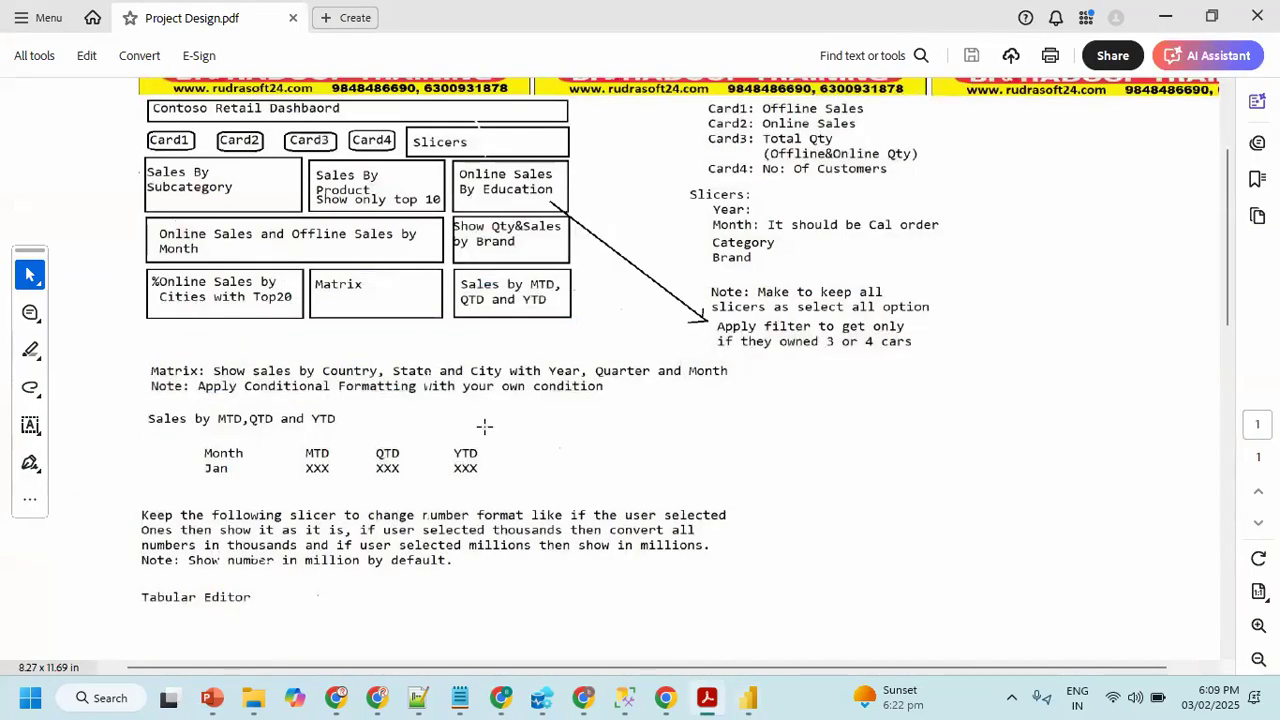
key("alt+Tab")
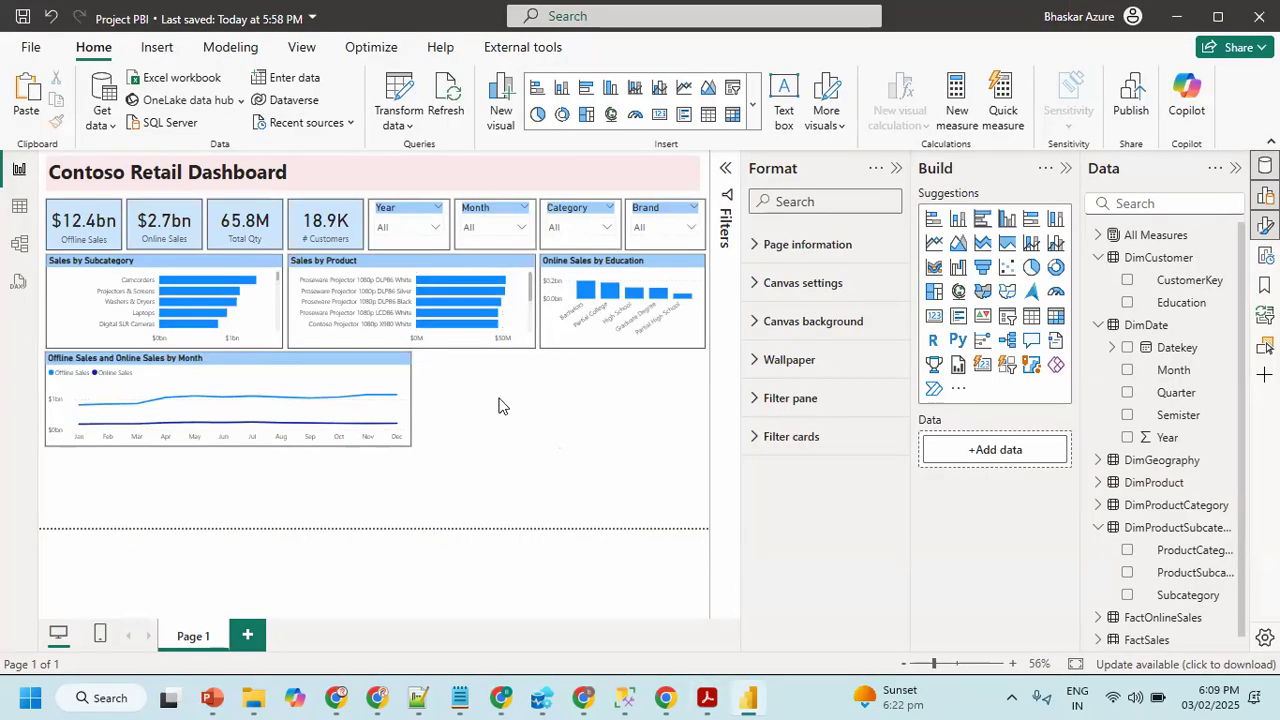
left_click(546, 342)
left_click_drag(562, 279, 450, 366)
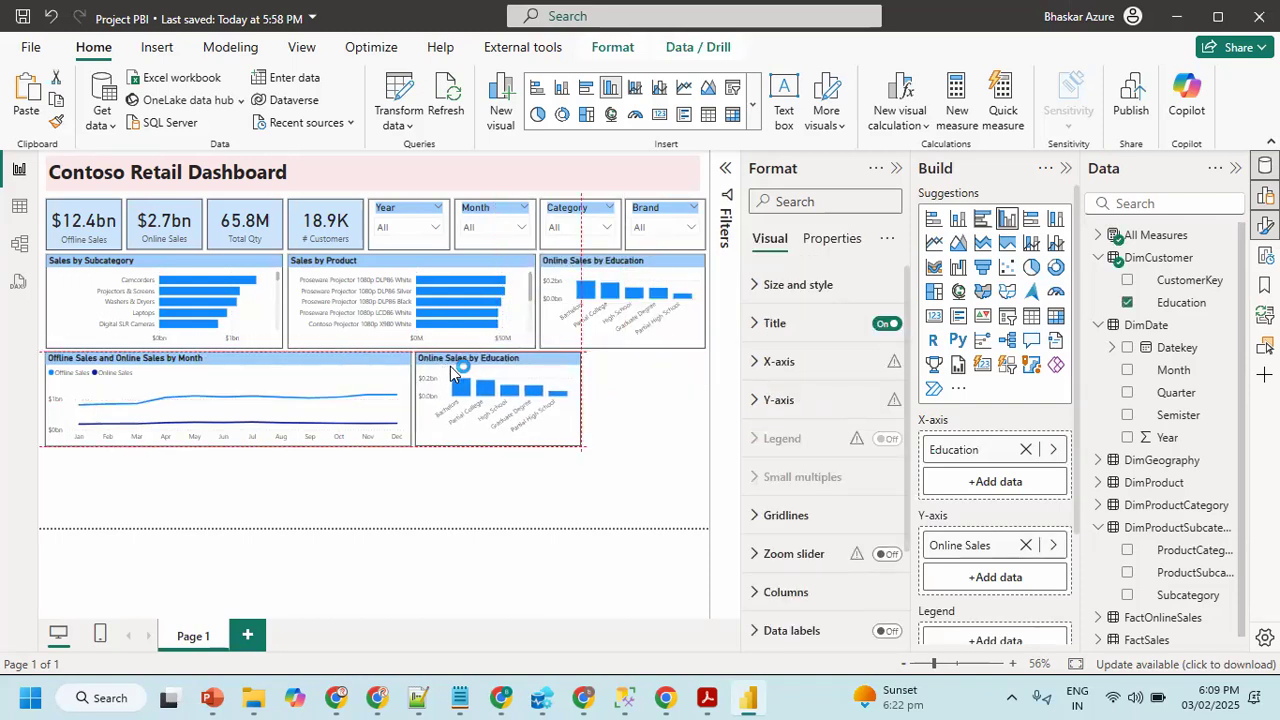
left_click_drag(578, 396, 706, 417)
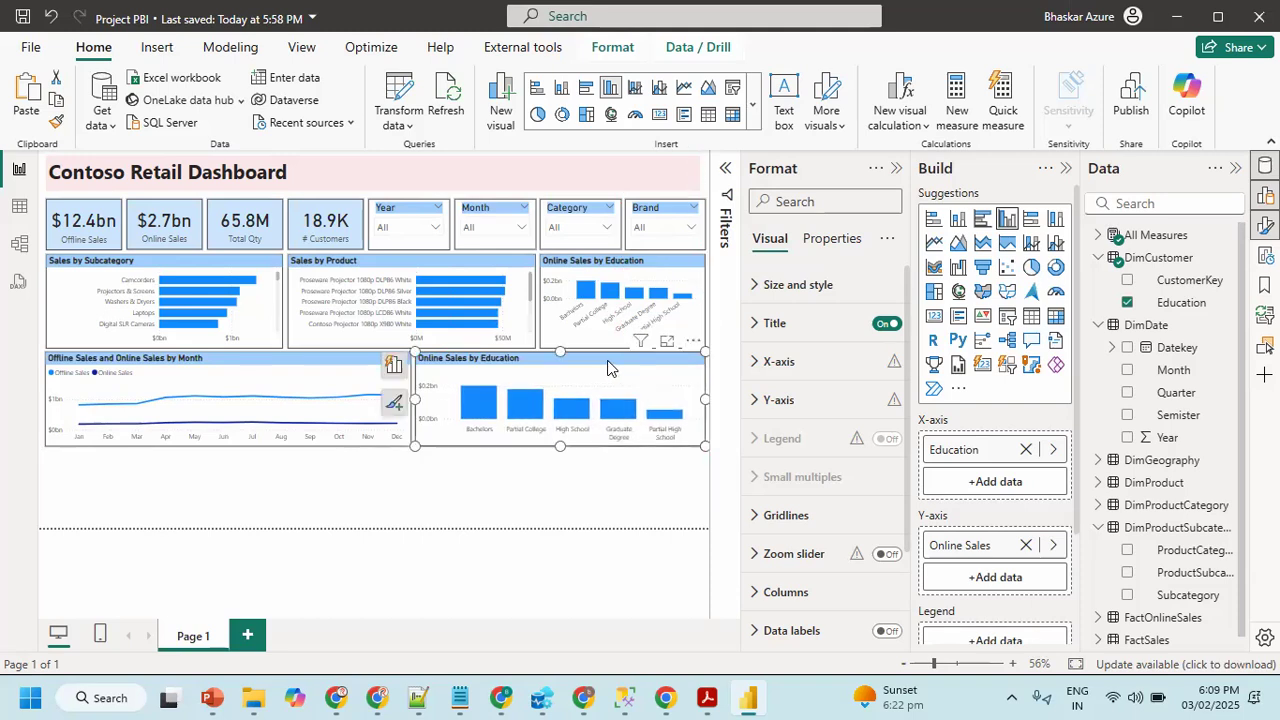
- Replace Online Sales with the Offline Sales measure as the copied chart's y-axis value
left_click(1025, 546)
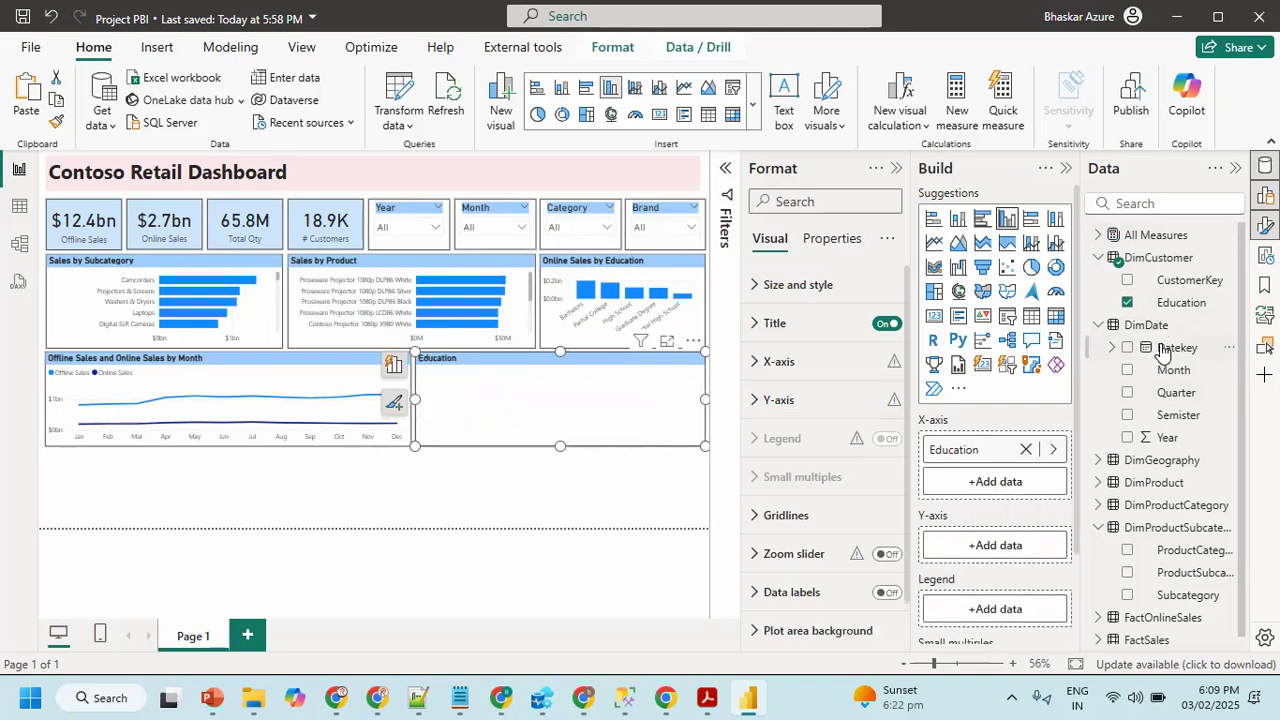
left_click(1099, 236)
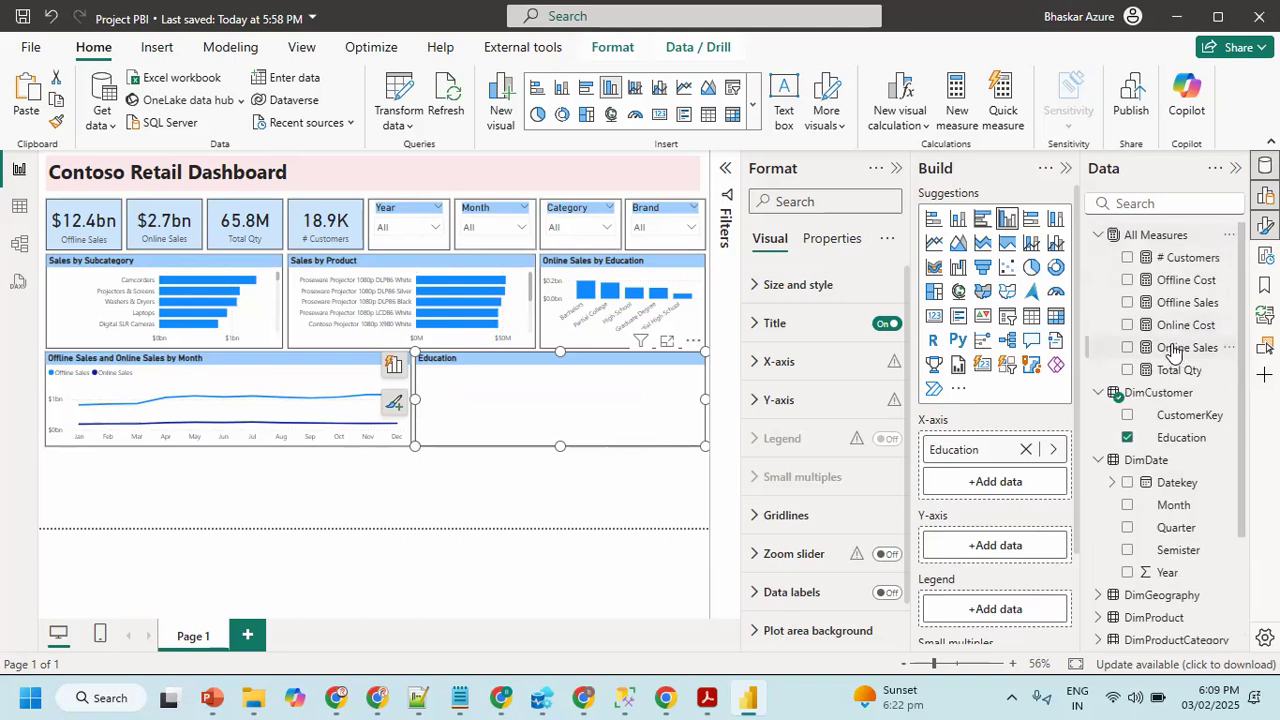
left_click(1127, 347)
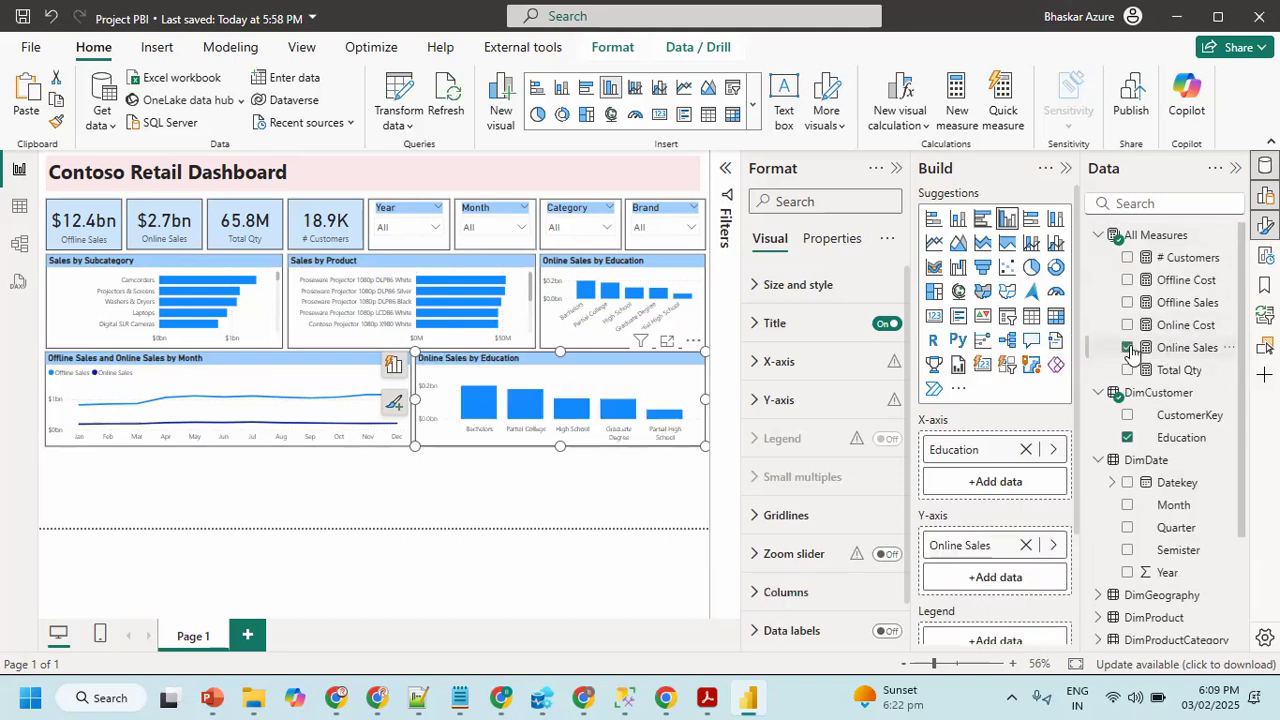
left_click(1025, 545)
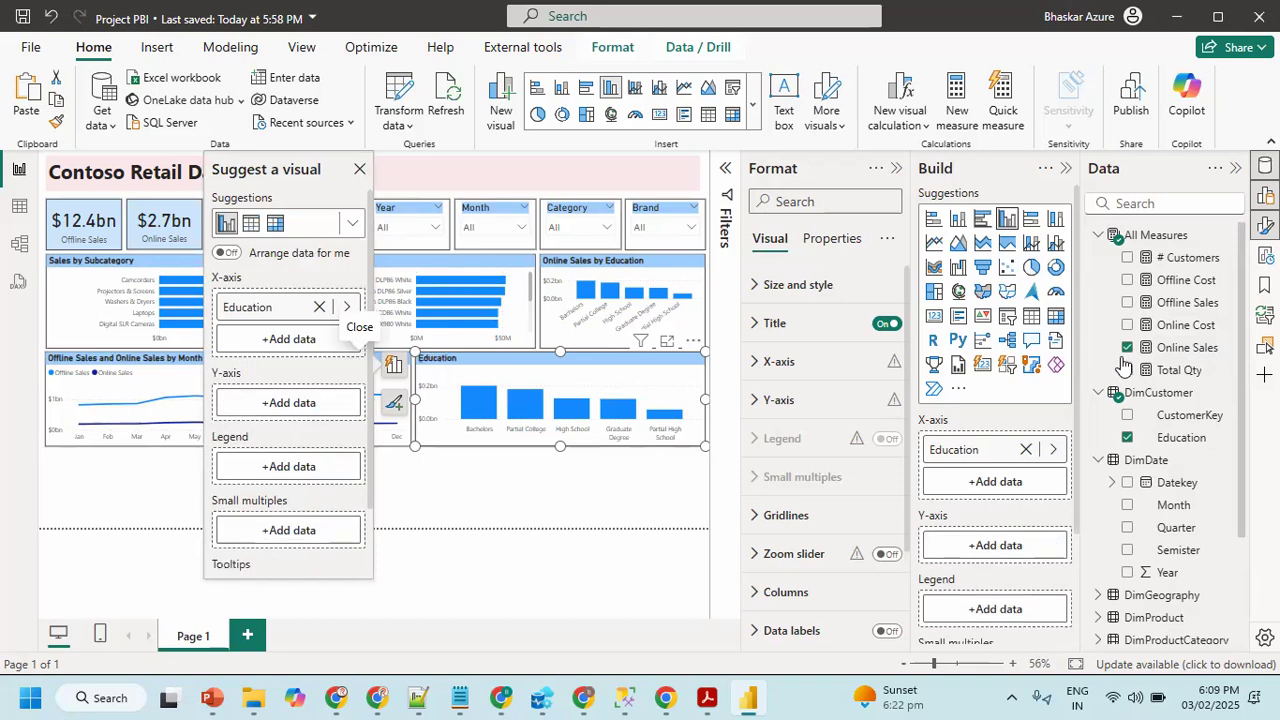
left_click(1129, 303)
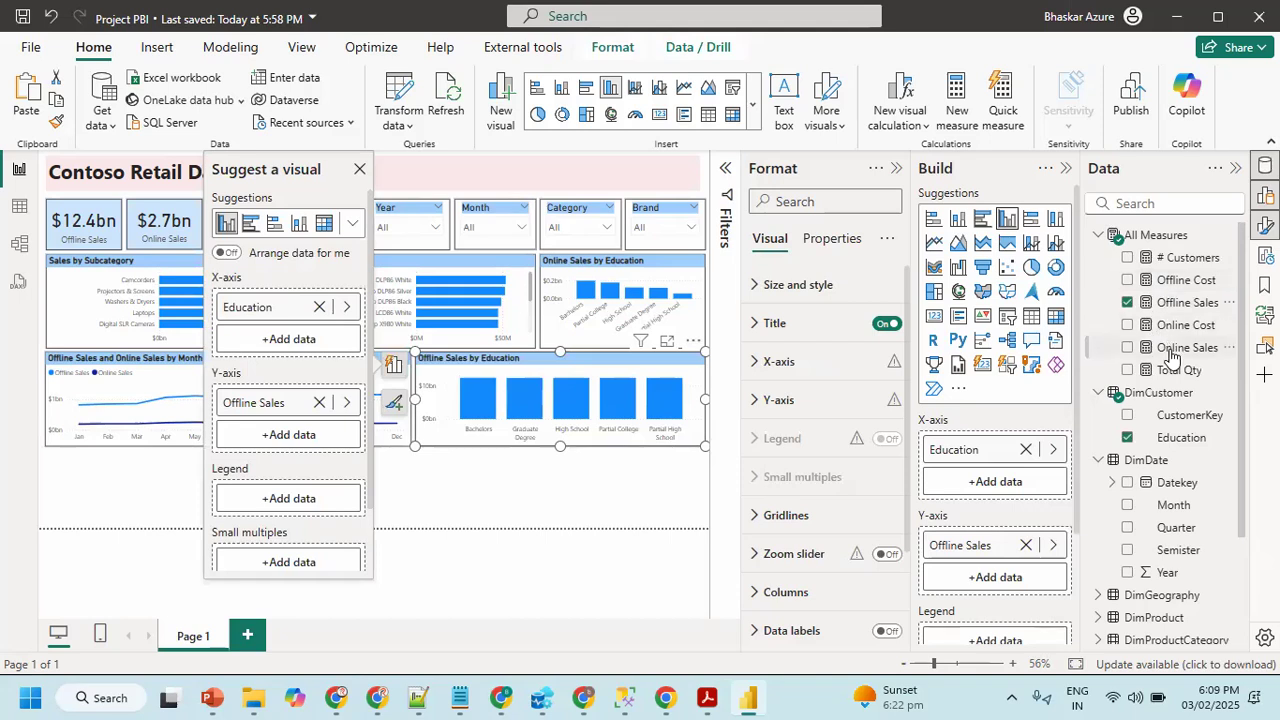
- Create a measure in the All Measures table: Offline Qty = SUM(FactSales[SalesQuantity])
right_click(1166, 237)
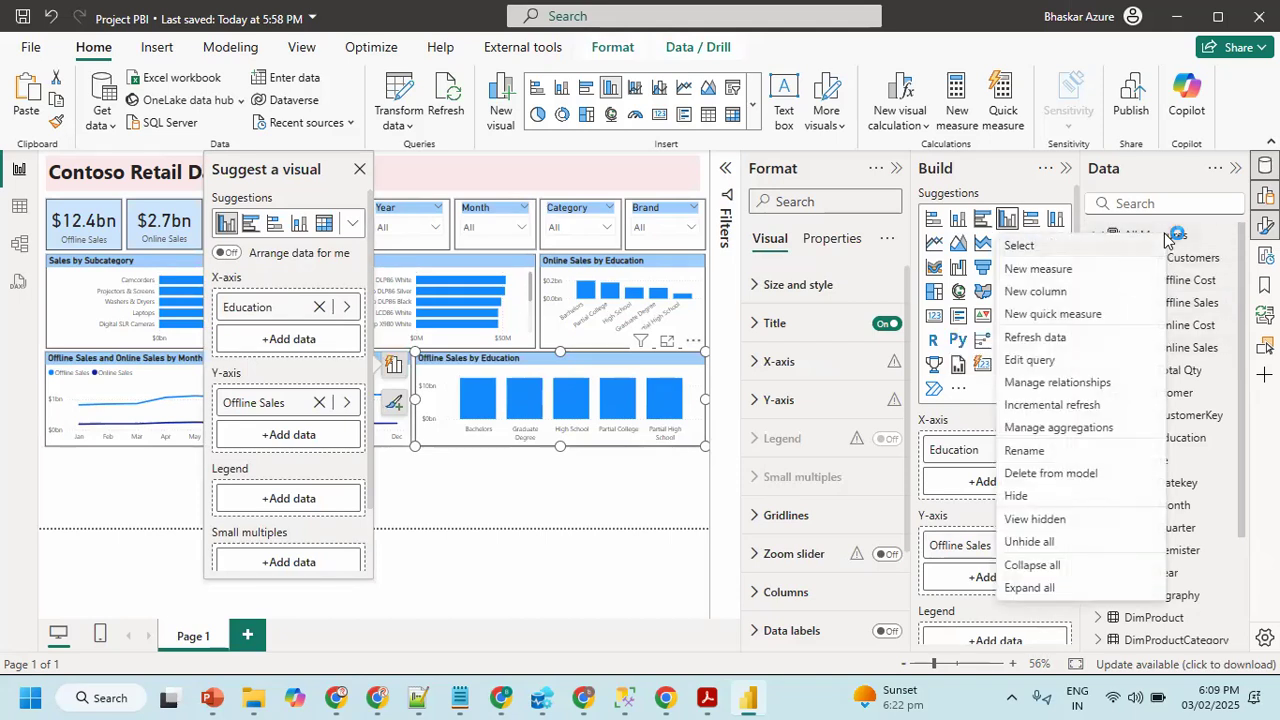
left_click(1053, 274)
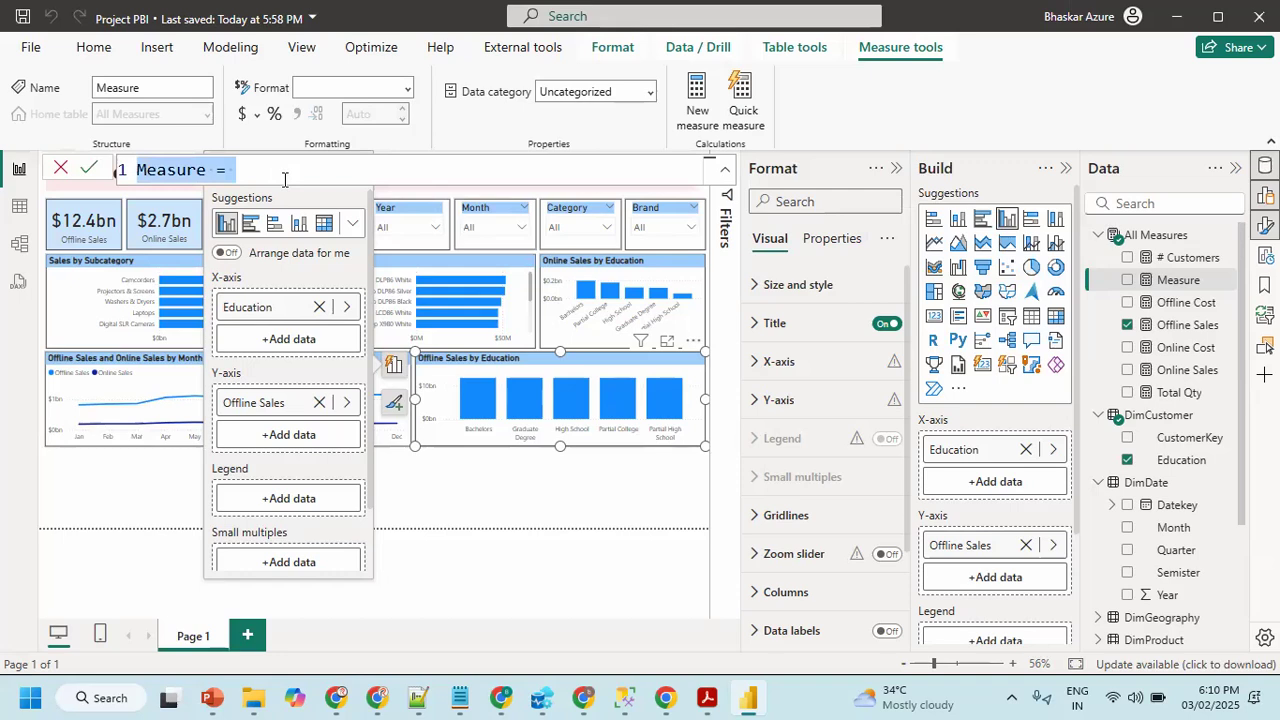
type("Offline Qty = SUM(")
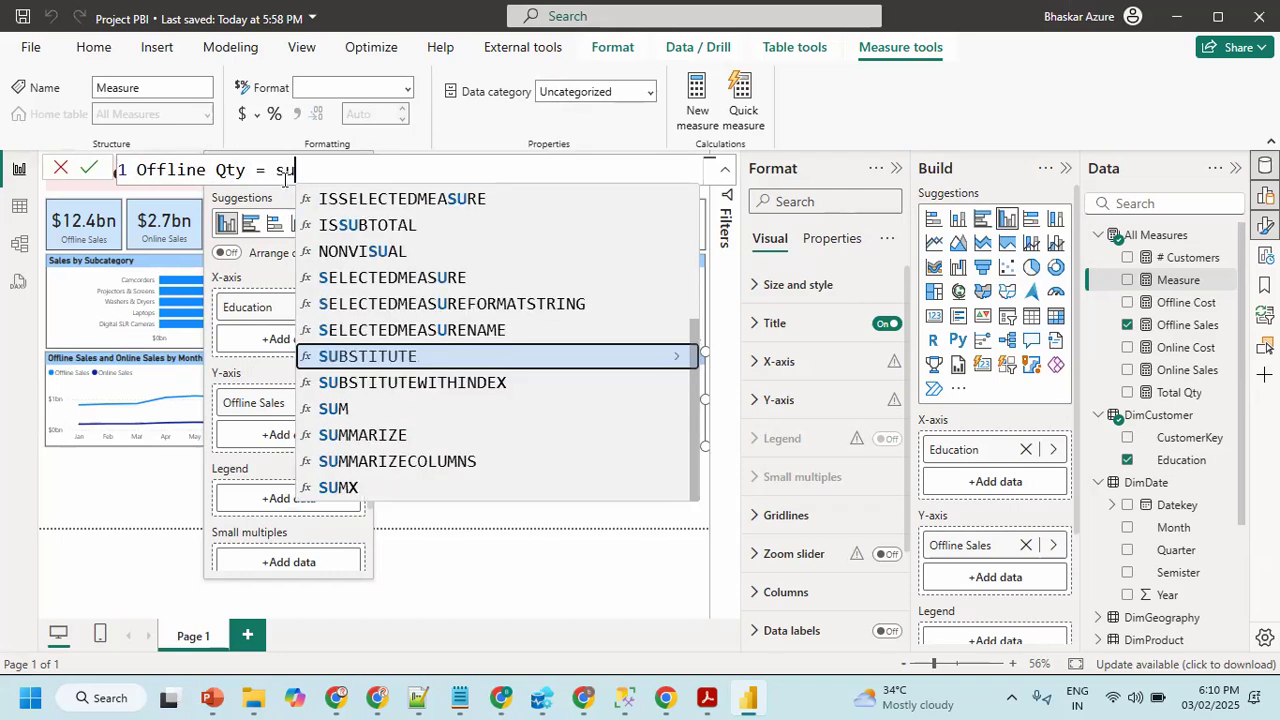
type("f")
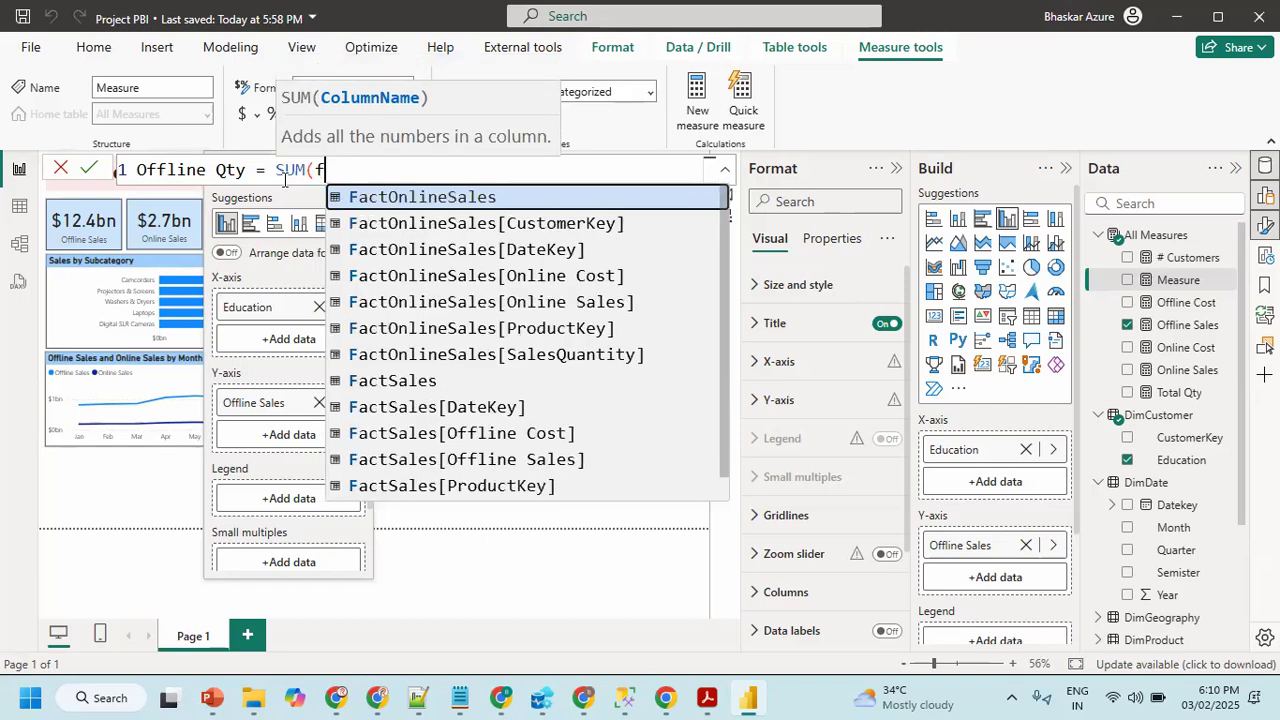
type("actsals")
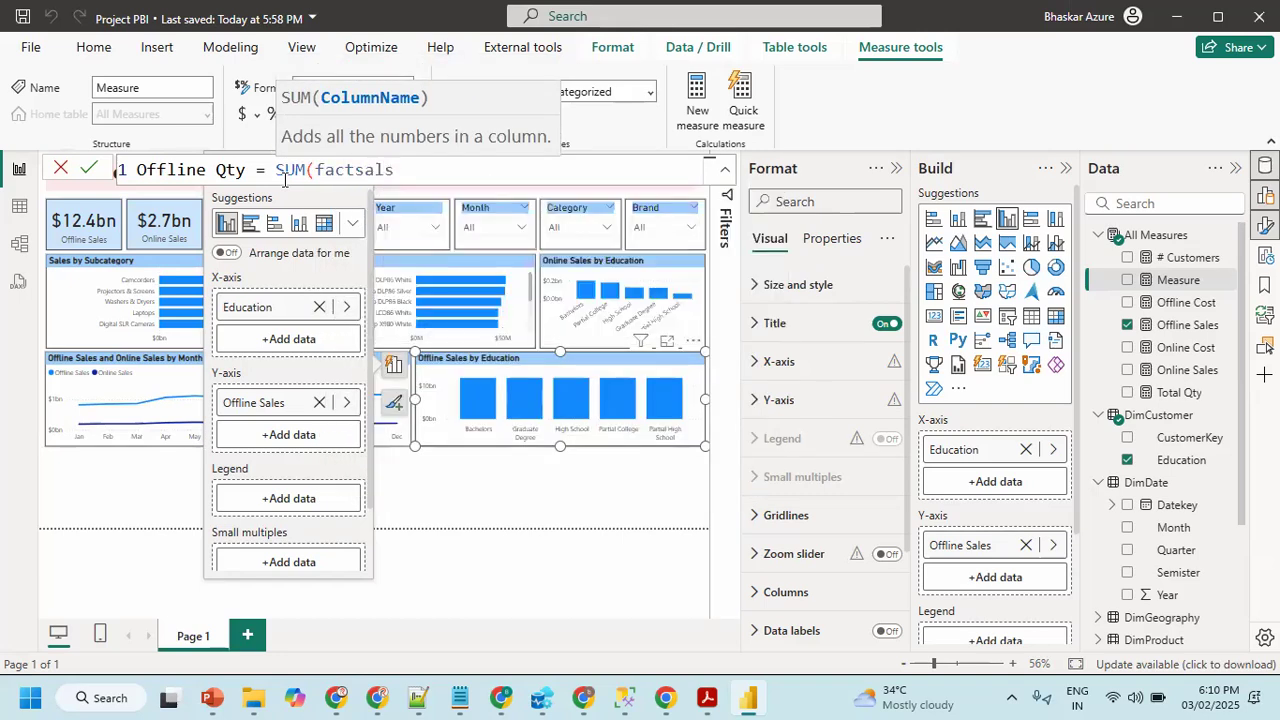
key("BackSpace")
key("Tab")
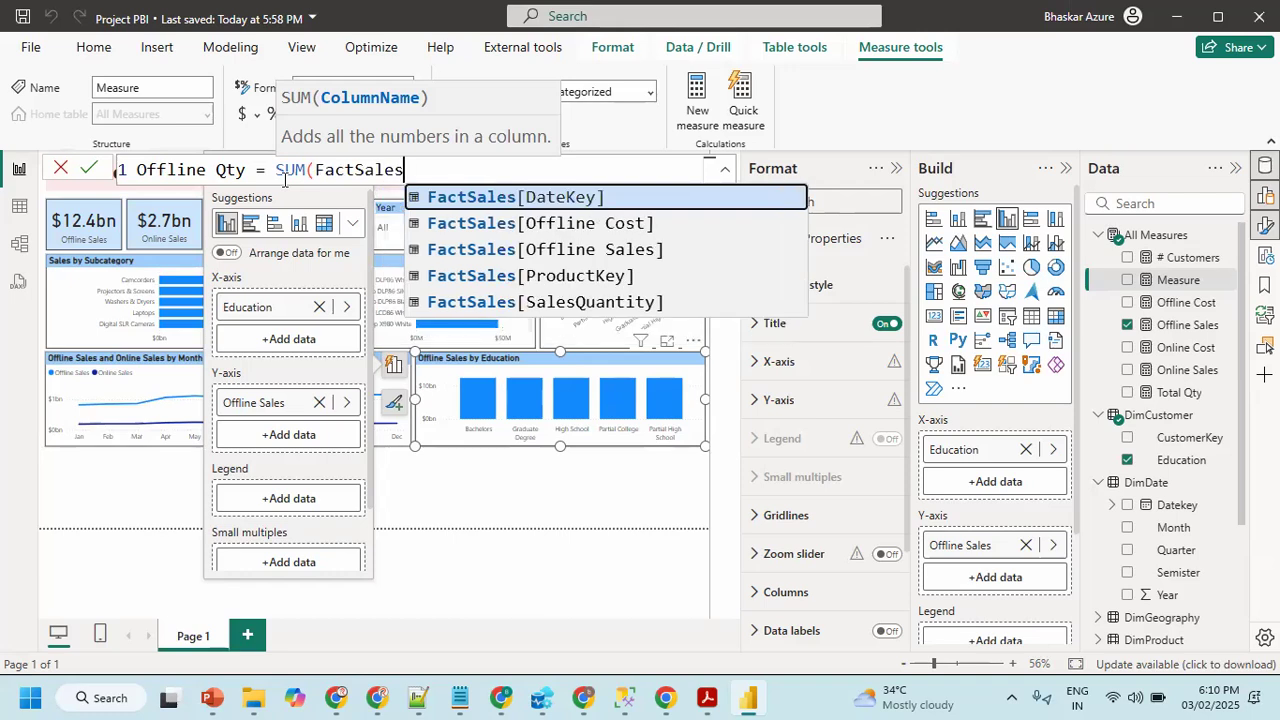
type("[sal")
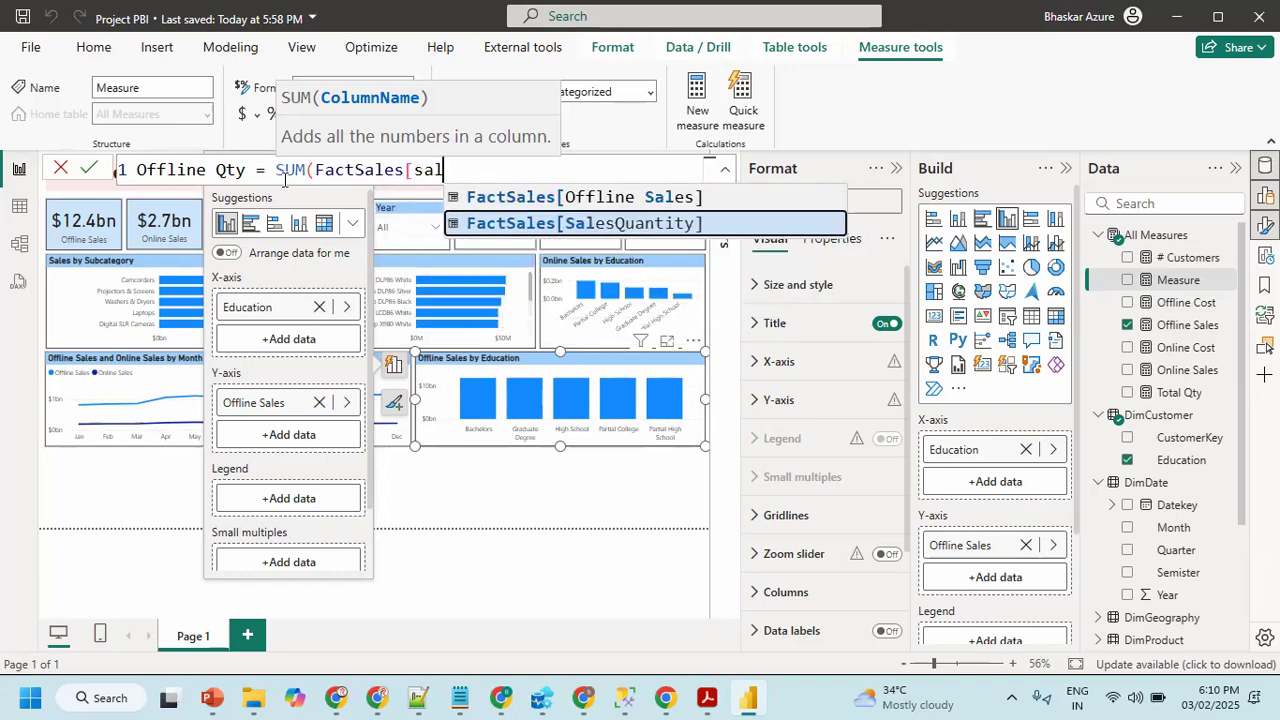
key("Tab")
type(")")
key("Return")
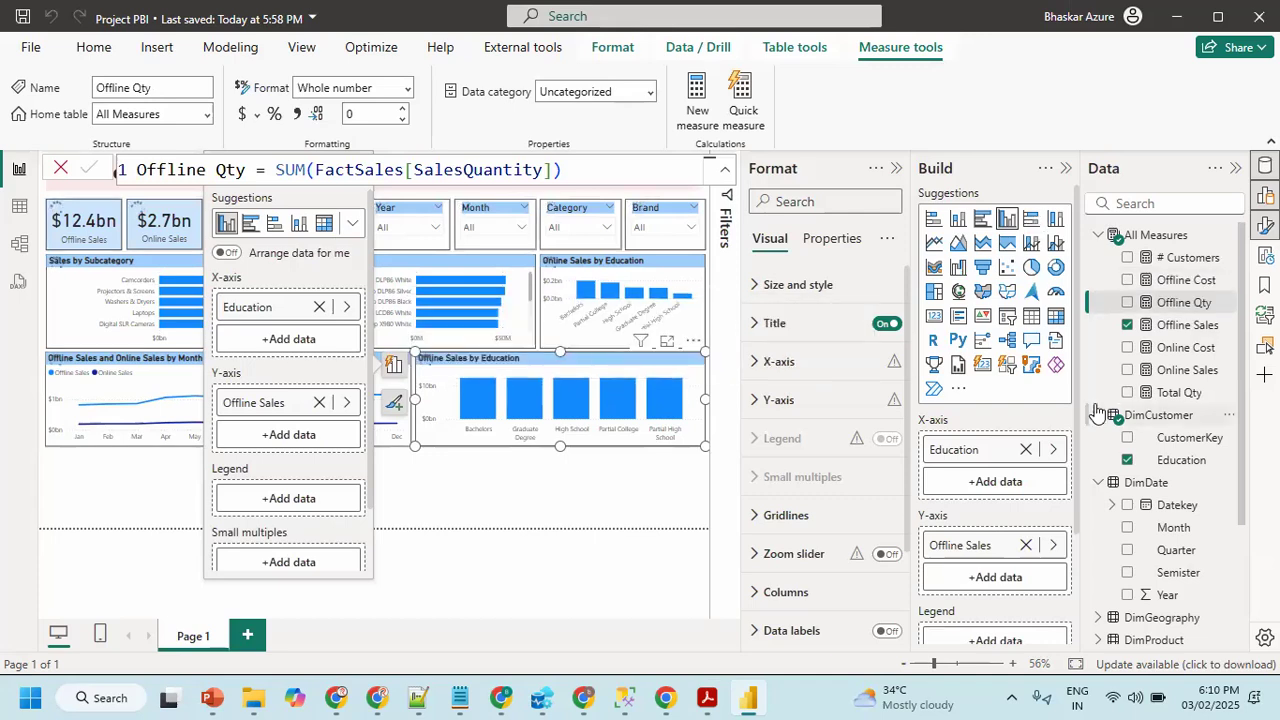
- Add Offline Qty to the copied chart, convert it to a line and stacked column chart, and plot Offline Qty on the line y-axis
left_click_drag(1178, 305, 1024, 583)
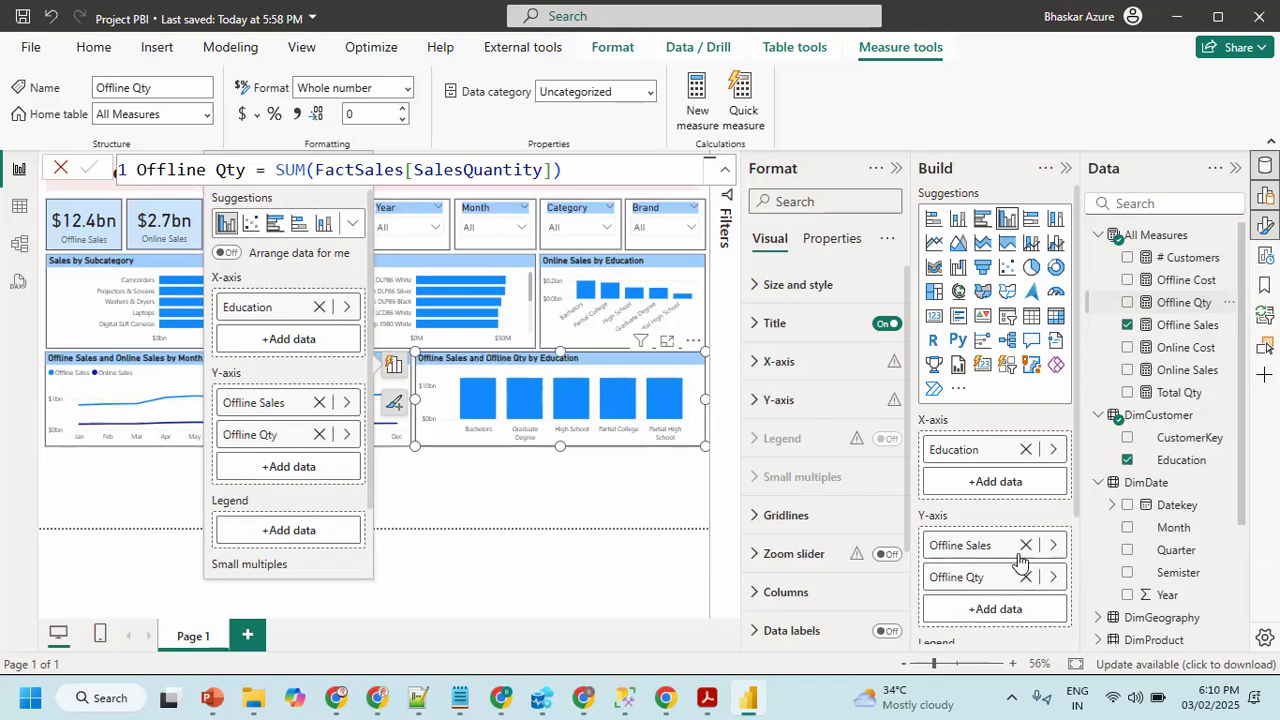
left_click(841, 449)
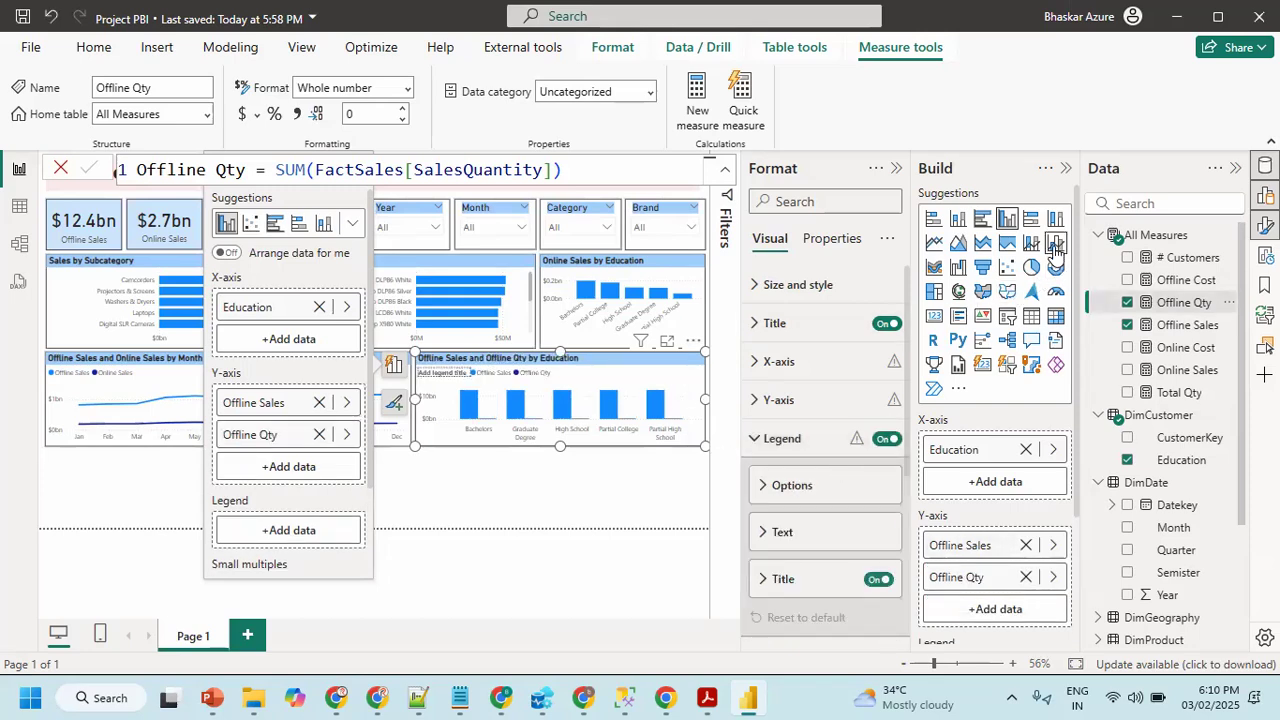
left_click(1031, 245)
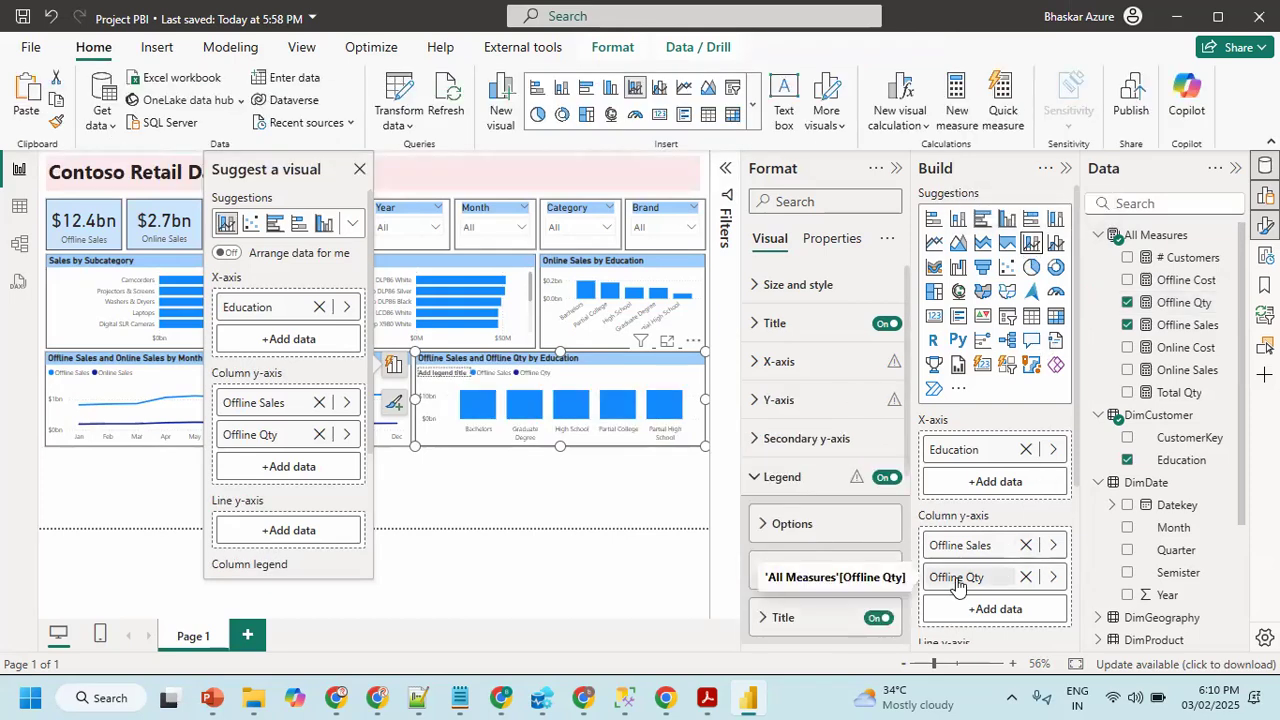
scroll(957, 585, "down", 3)
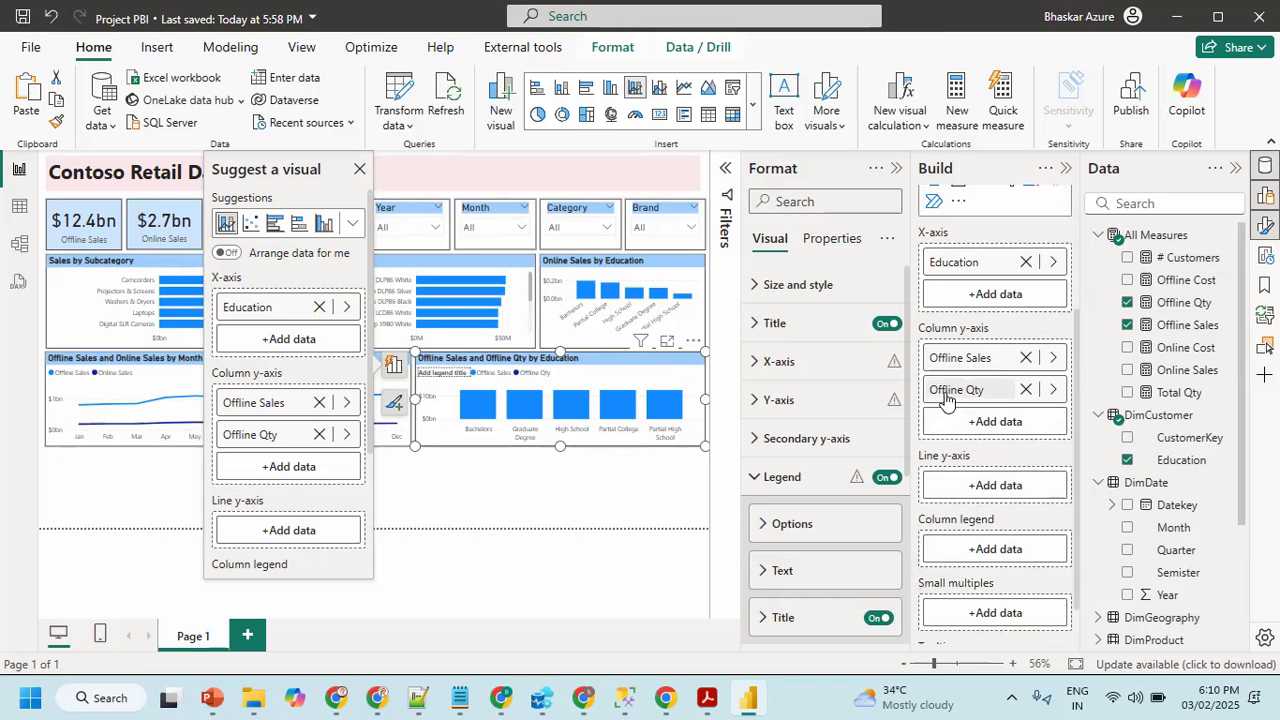
left_click_drag(945, 398, 970, 489)
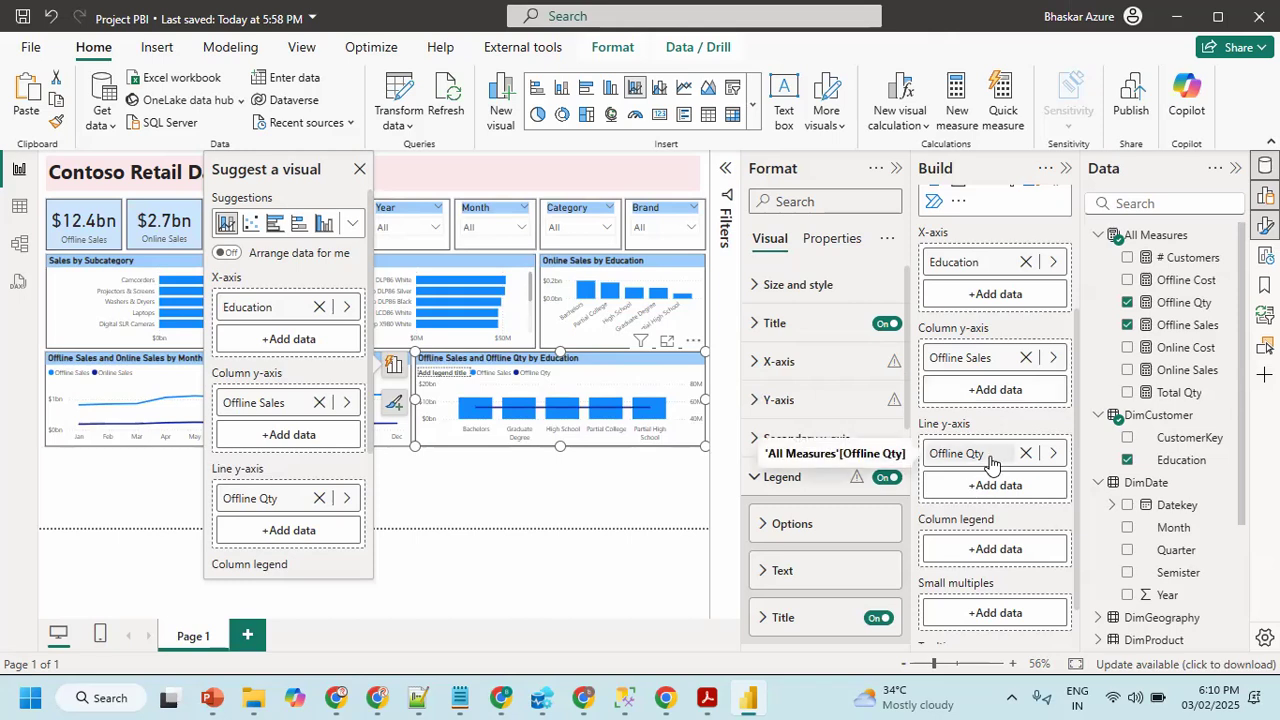
- Check the project design PDF, and replace Education with Brand from DimProduct as the combo chart's x-axis
key("alt+Tab")
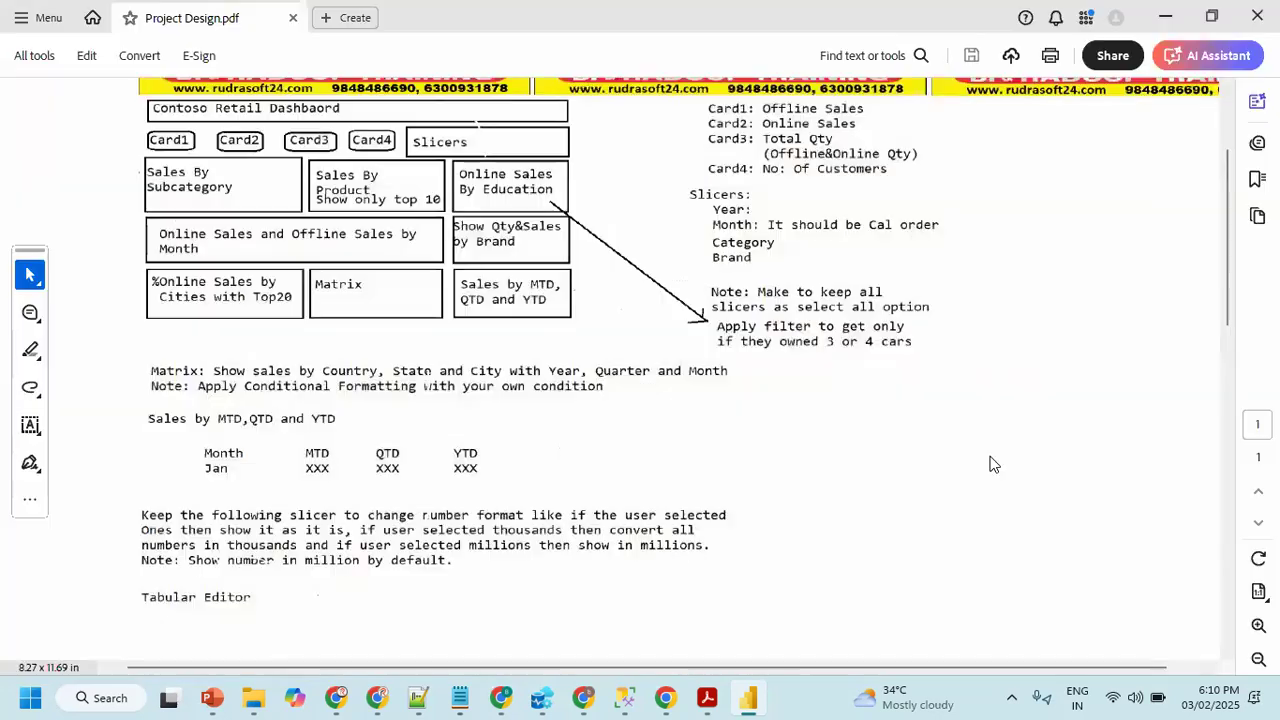
key("alt+Tab")
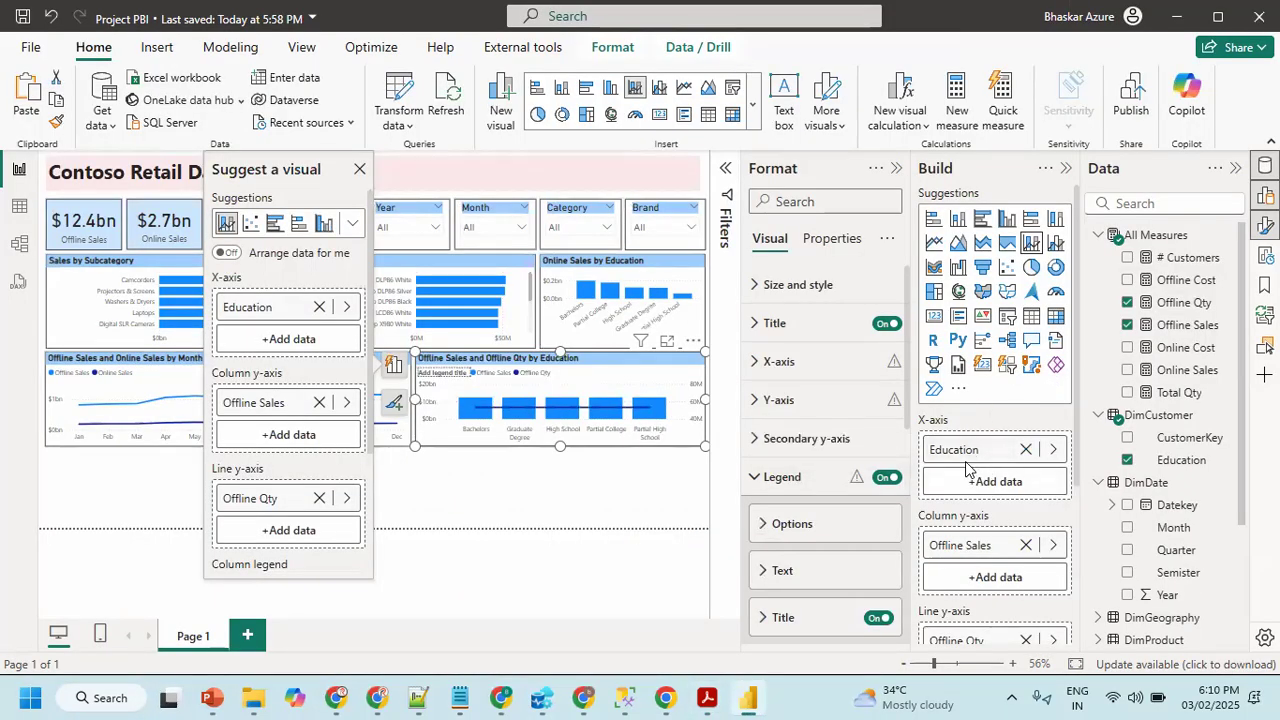
left_click(1025, 449)
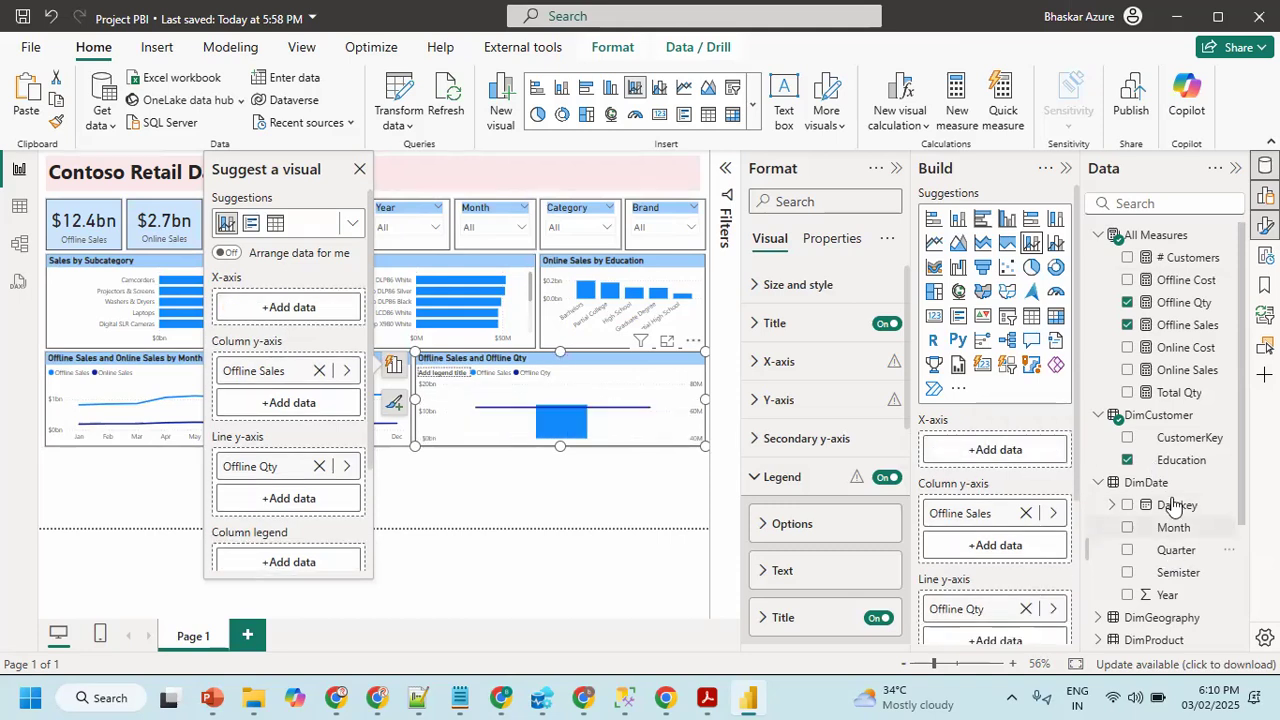
scroll(1160, 527, "down", 3)
left_click(1097, 475)
left_click_drag(1172, 497, 1020, 455)
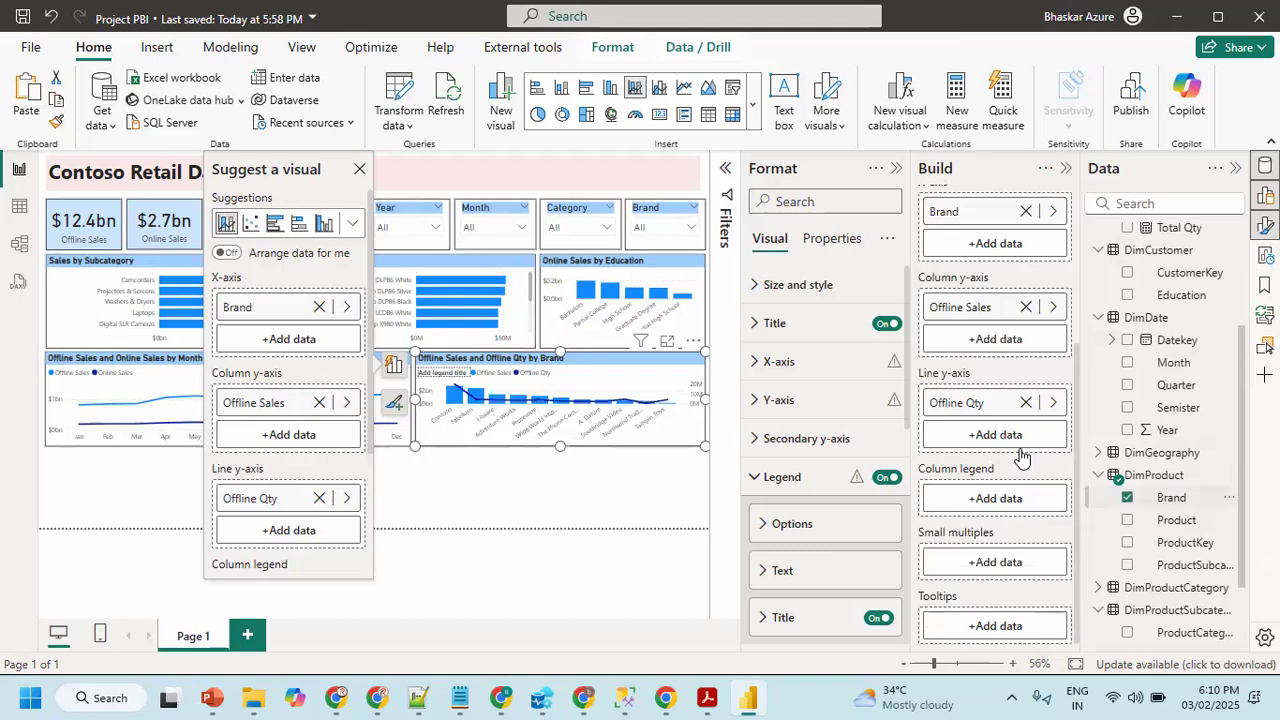
- Turn off the legend title of the Offline Sales and Offline Qty by Brand chart, and inspect the chart in focus mode
left_click(900, 167)
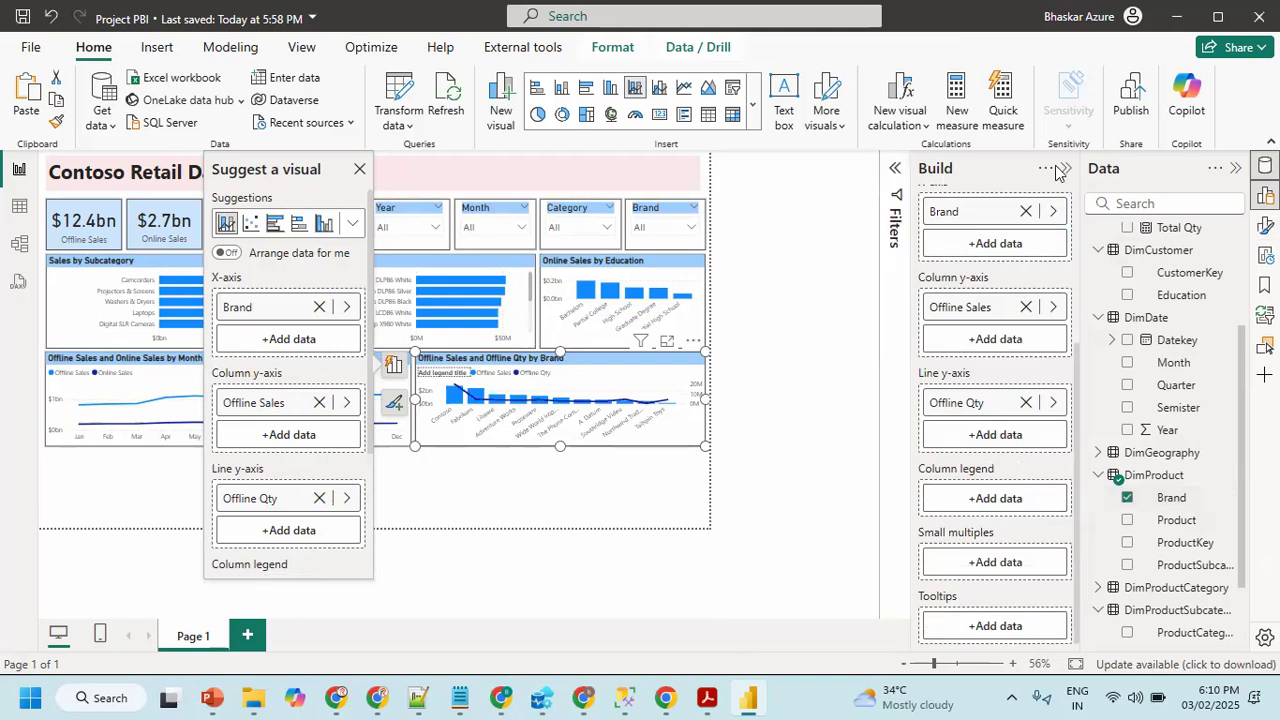
left_click(1066, 168)
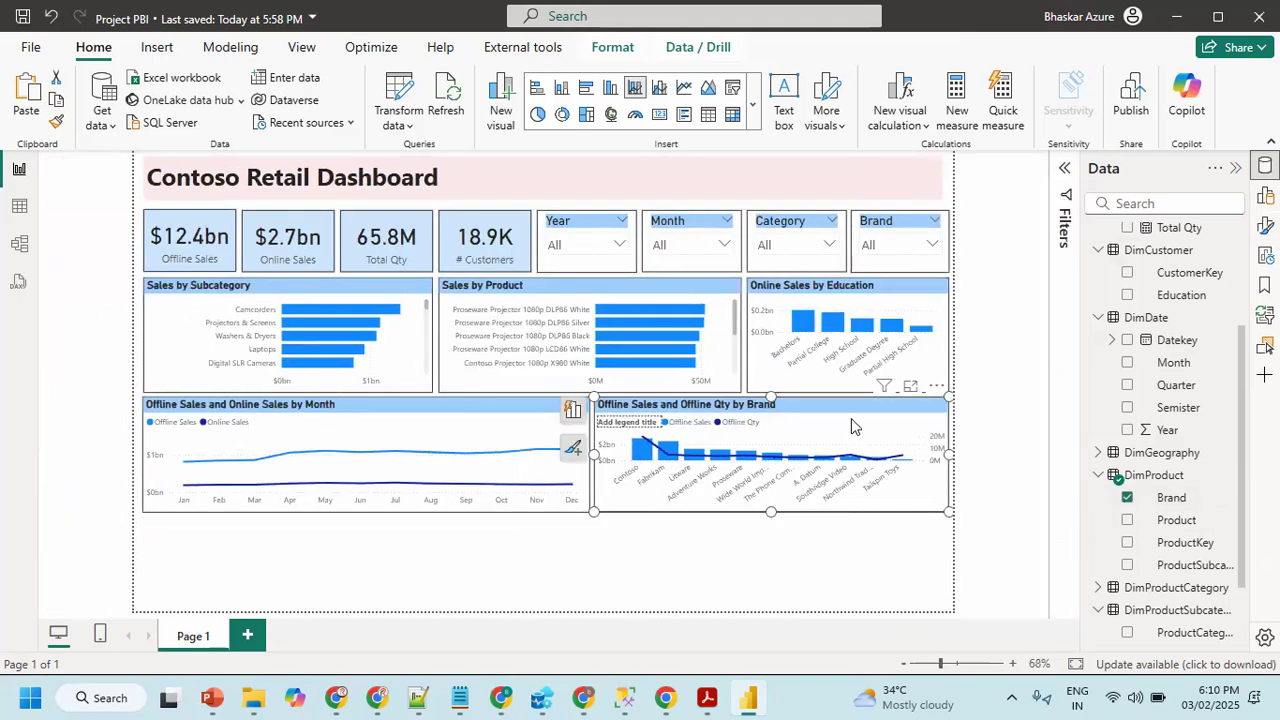
left_click(1264, 224)
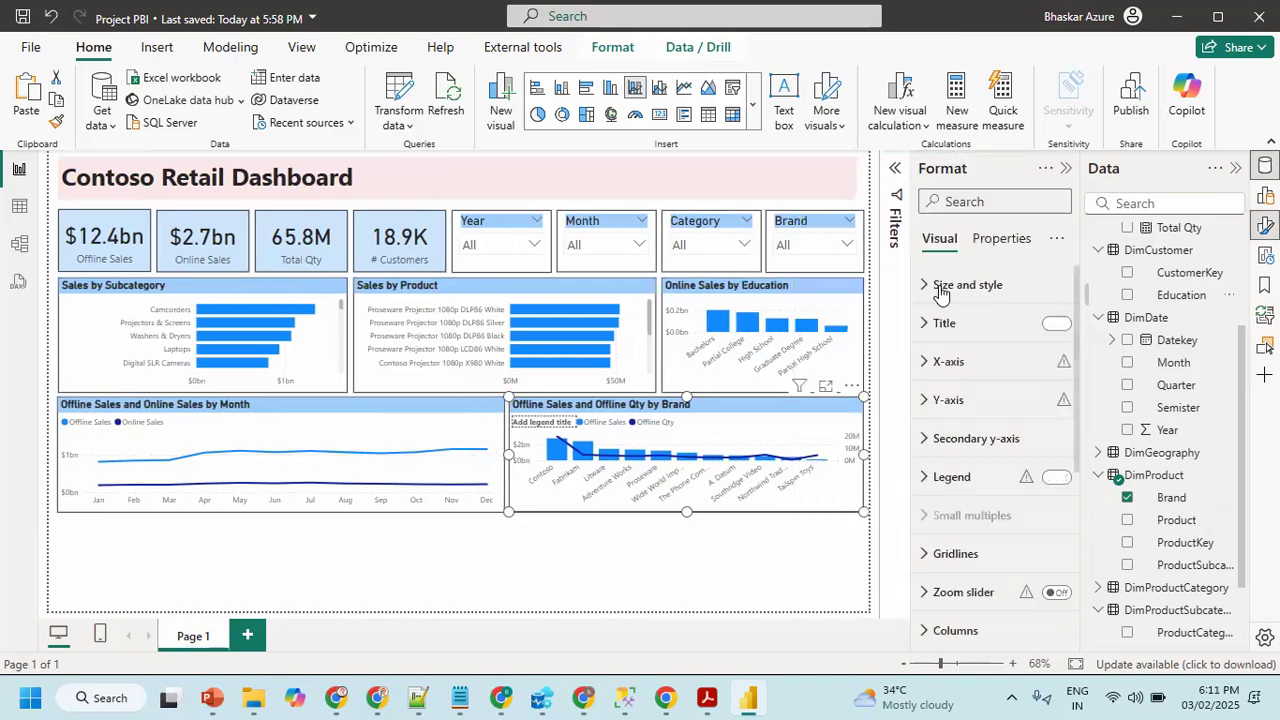
left_click(969, 474)
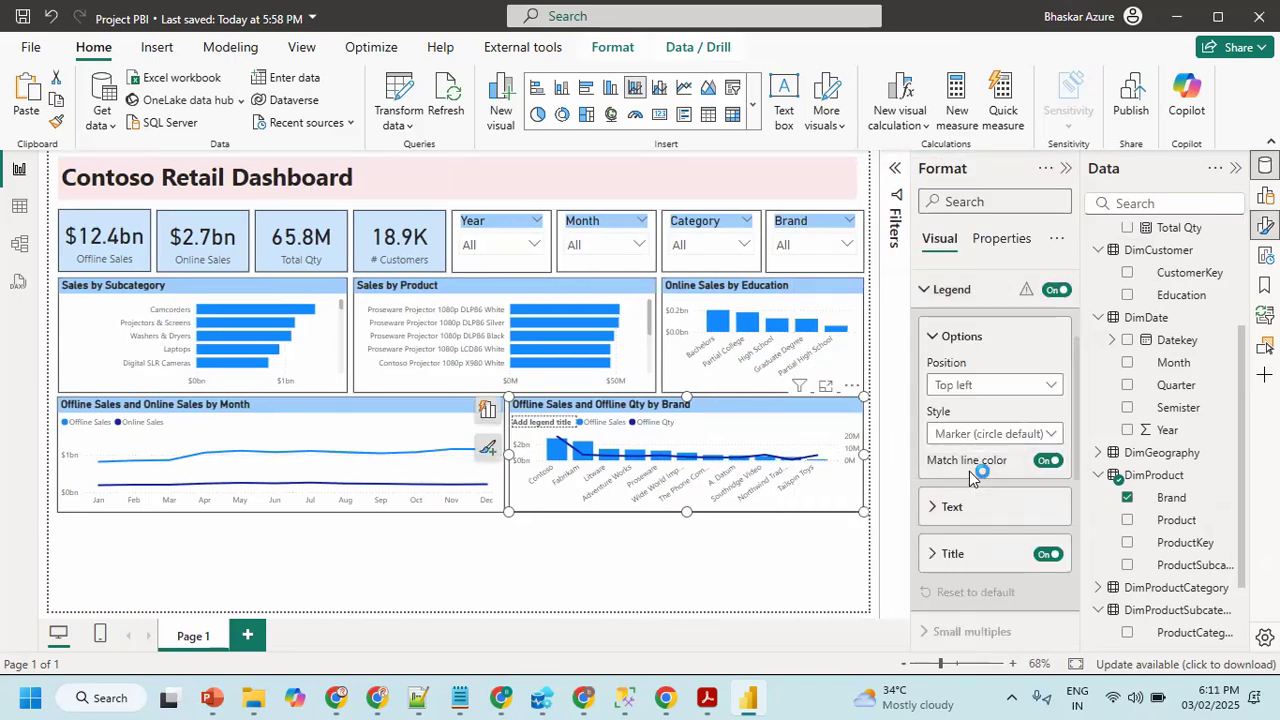
left_click(1047, 553)
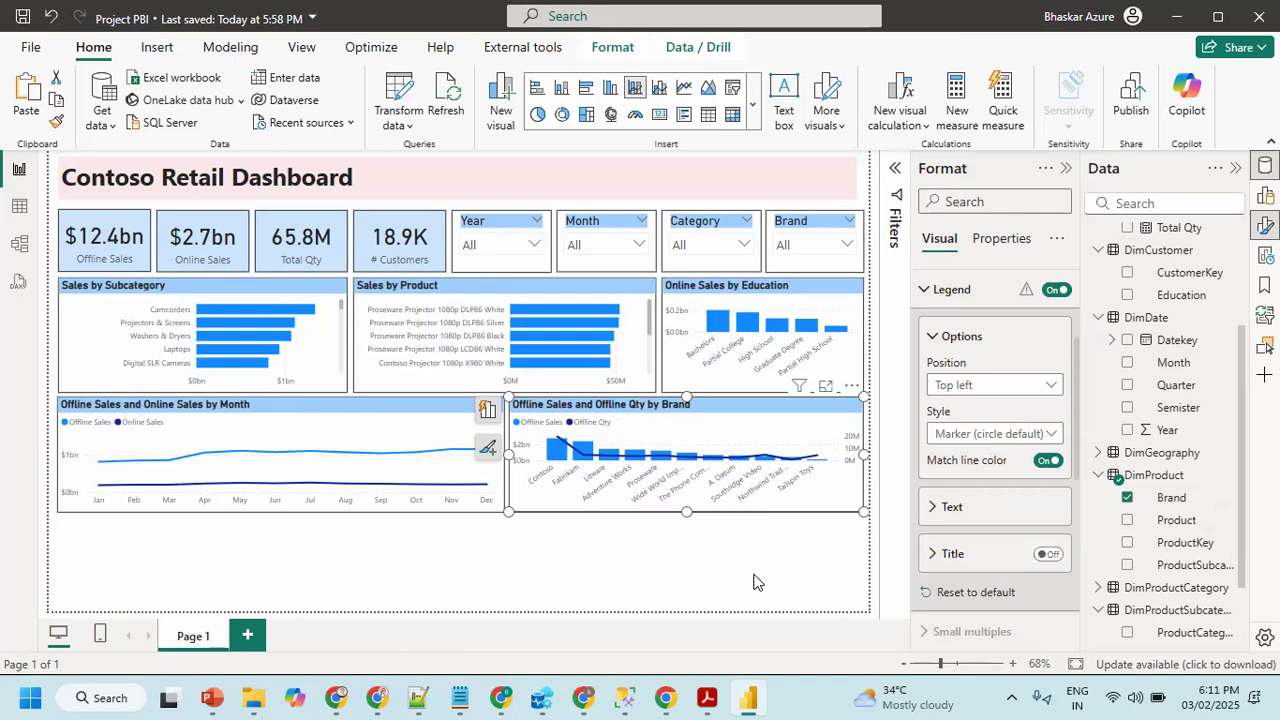
left_click(823, 388)
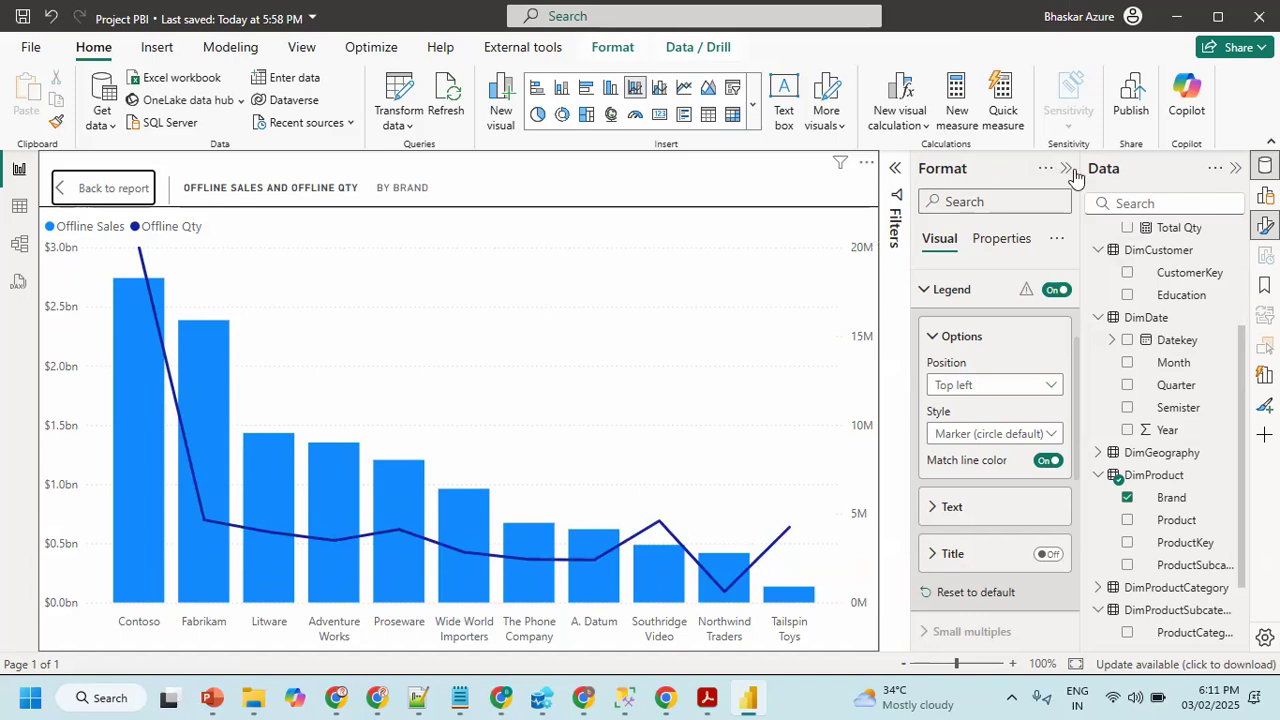
left_click(104, 188)
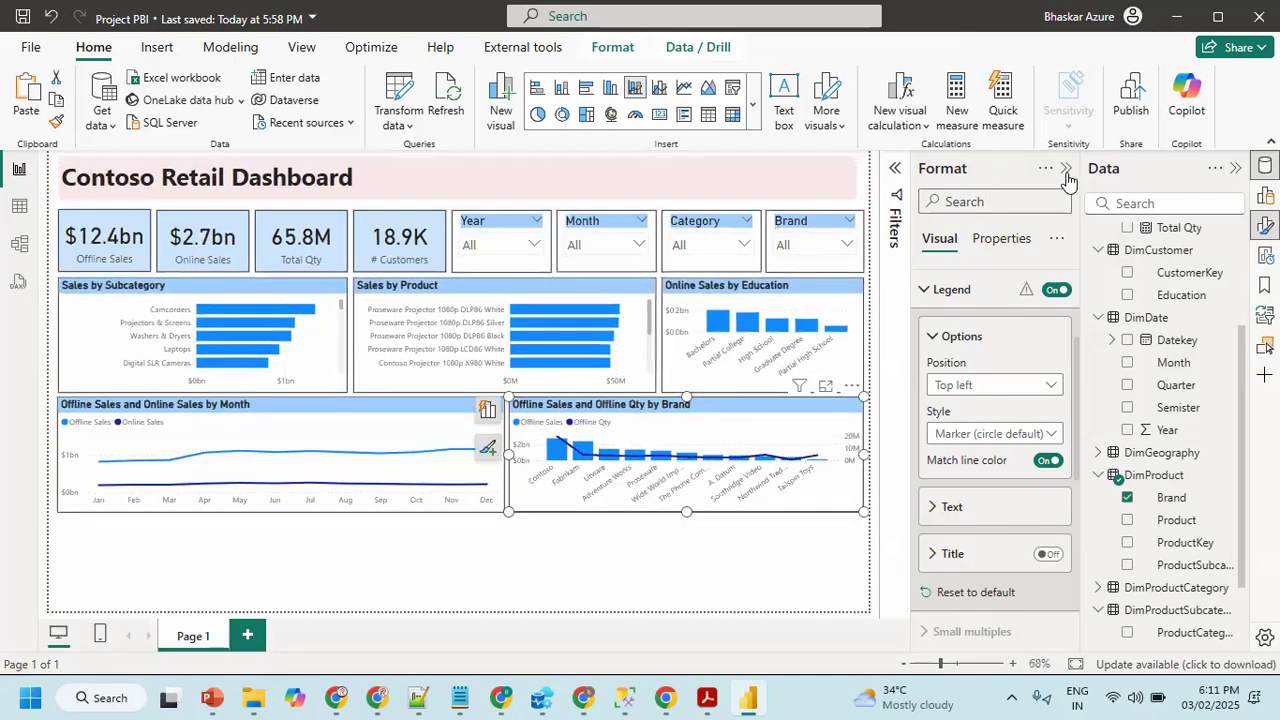
- Close the formatting options, then check the project design PDF for the next visual and save the report
left_click(1066, 168)
left_click(763, 546)
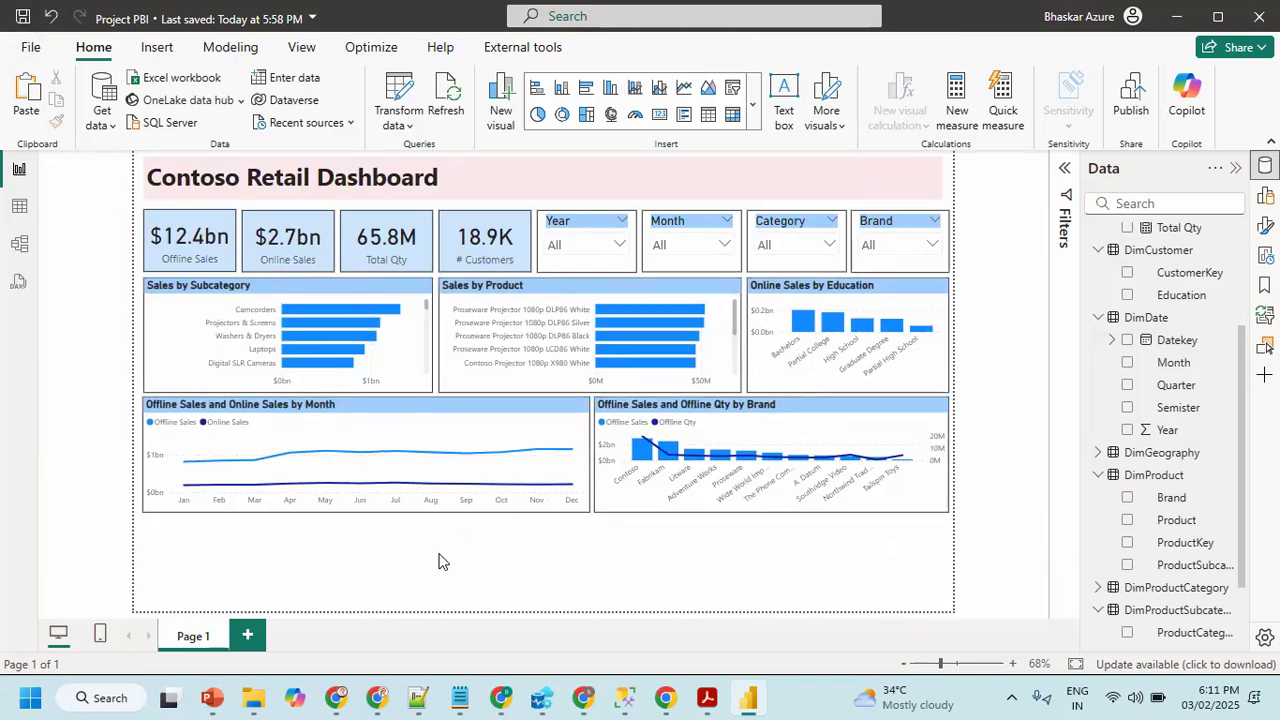
key("alt+Tab")
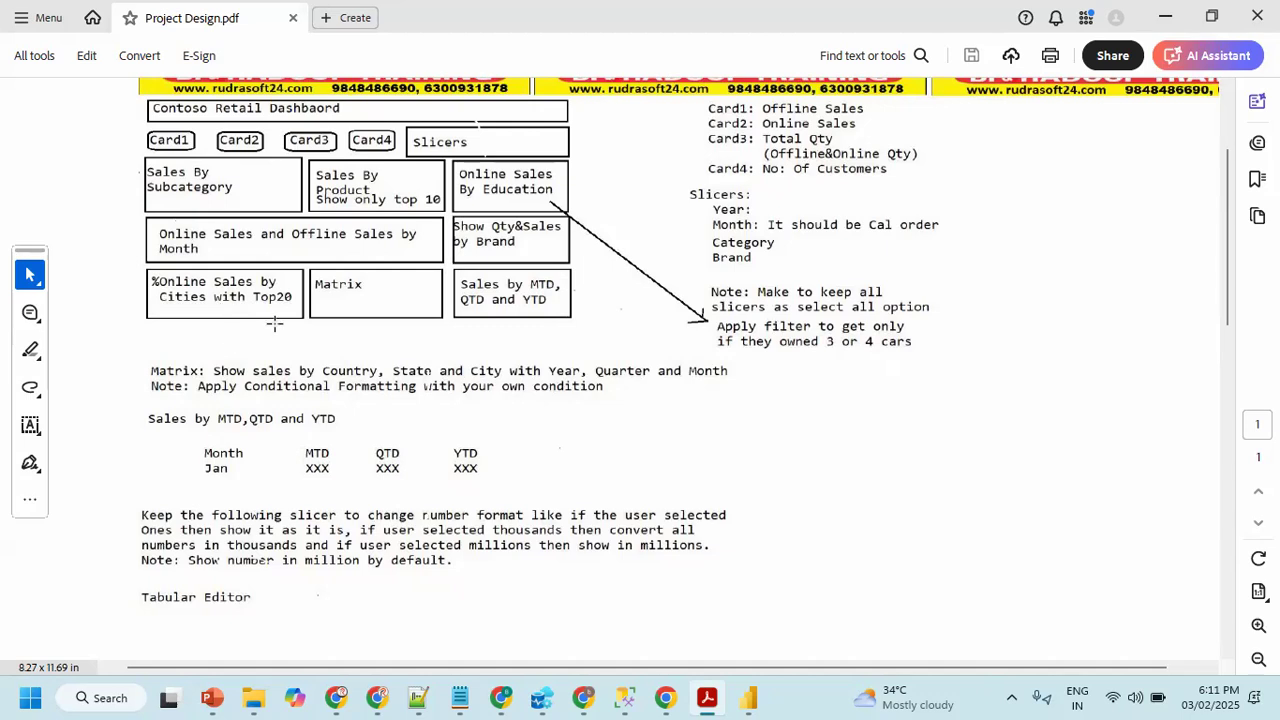
key("alt+Tab")
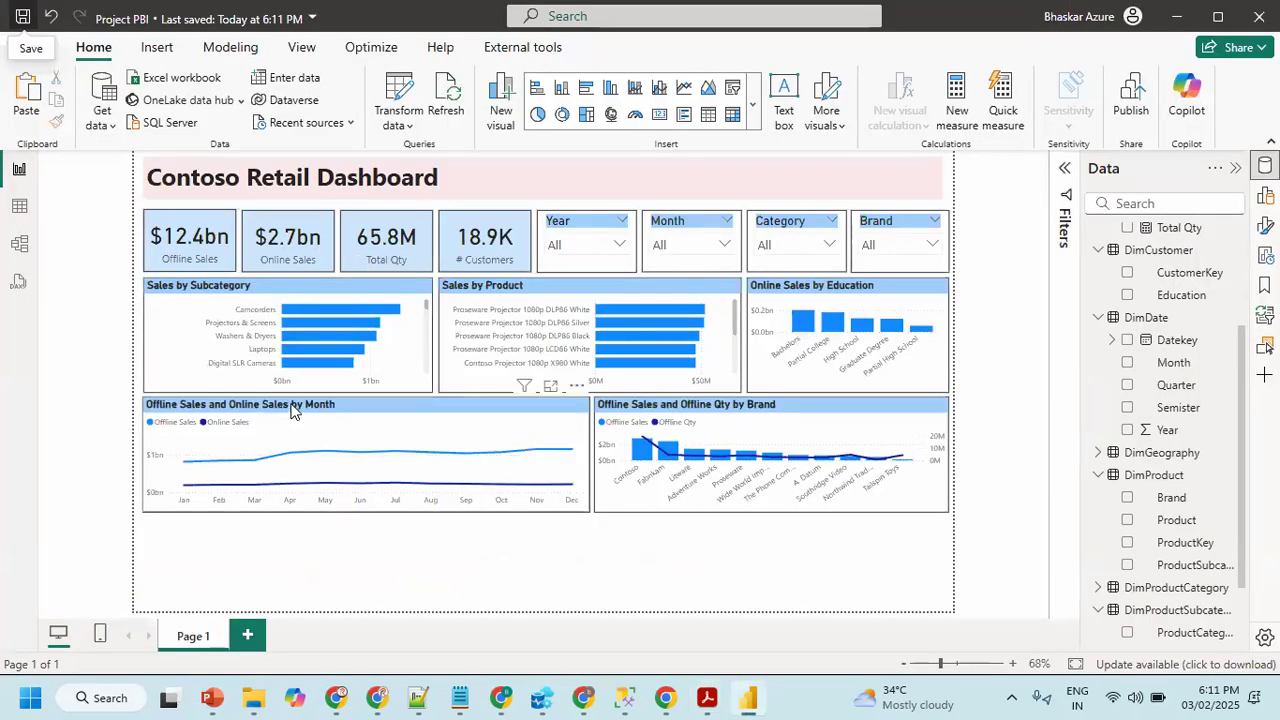
- Duplicate the Online Sales by Education chart, place the copy below the monthly sales chart, and widen it to match that chart
left_click(836, 291)
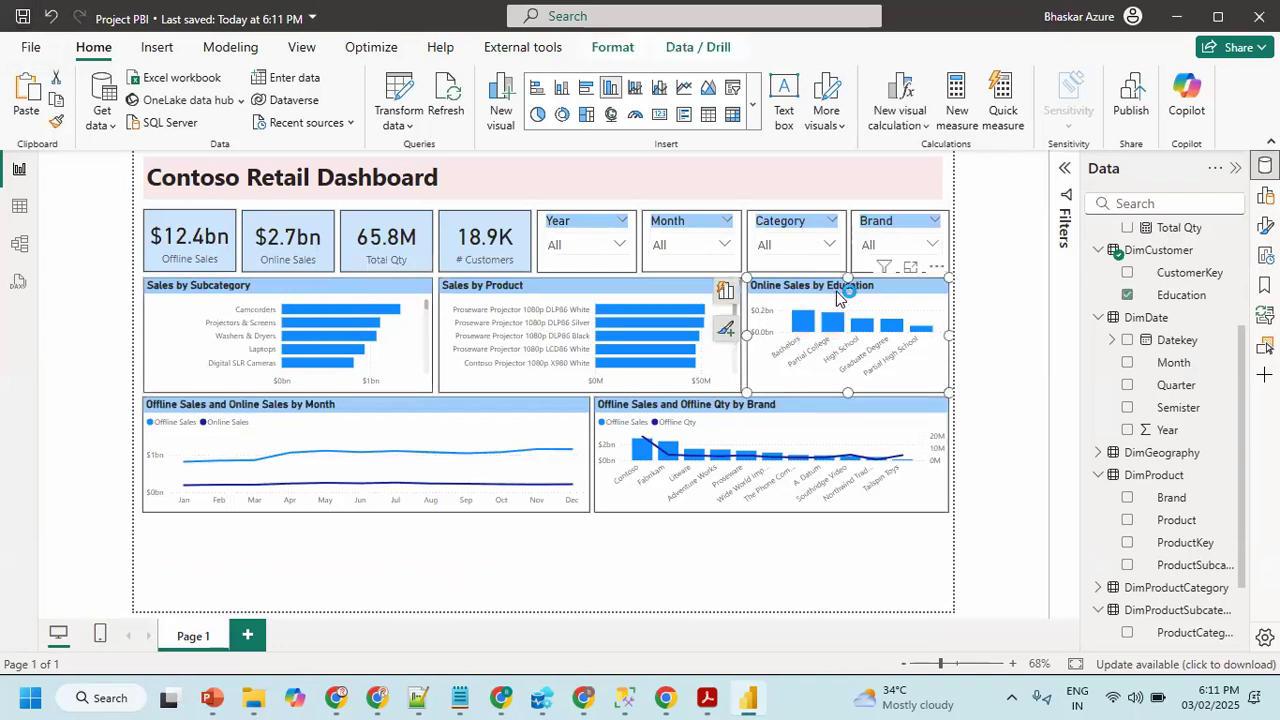
left_click(405, 583)
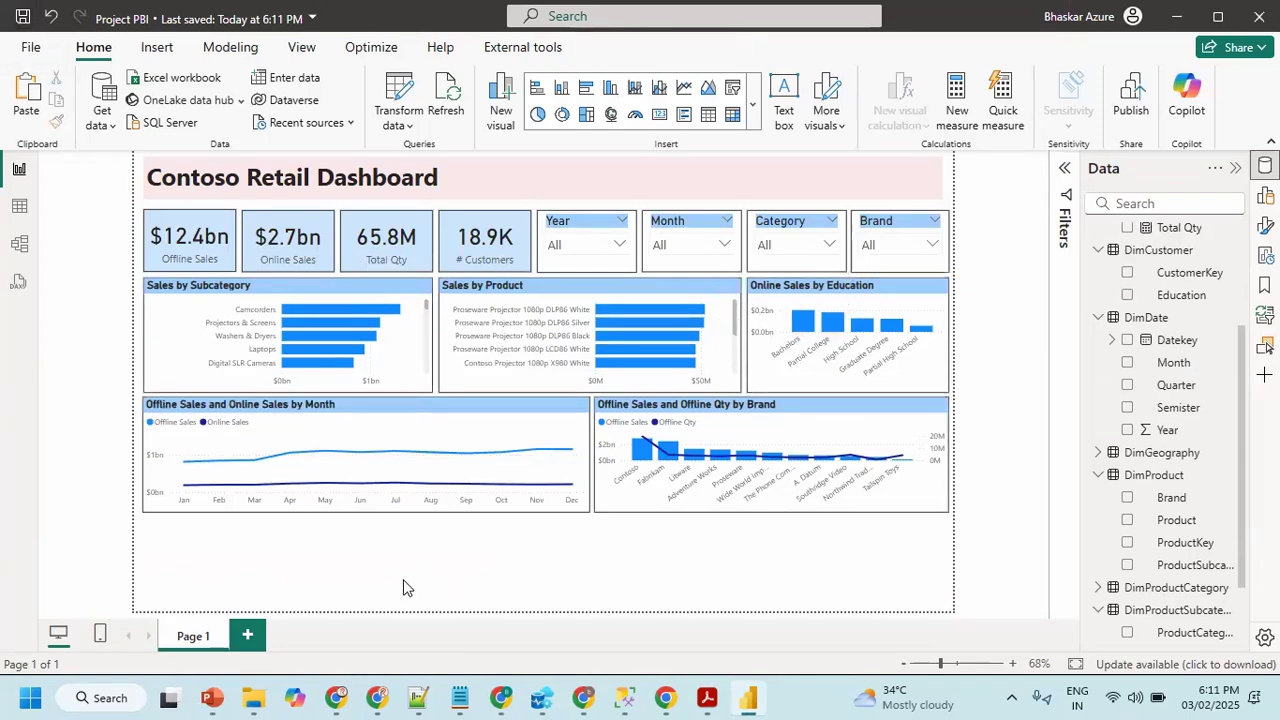
left_click(833, 300)
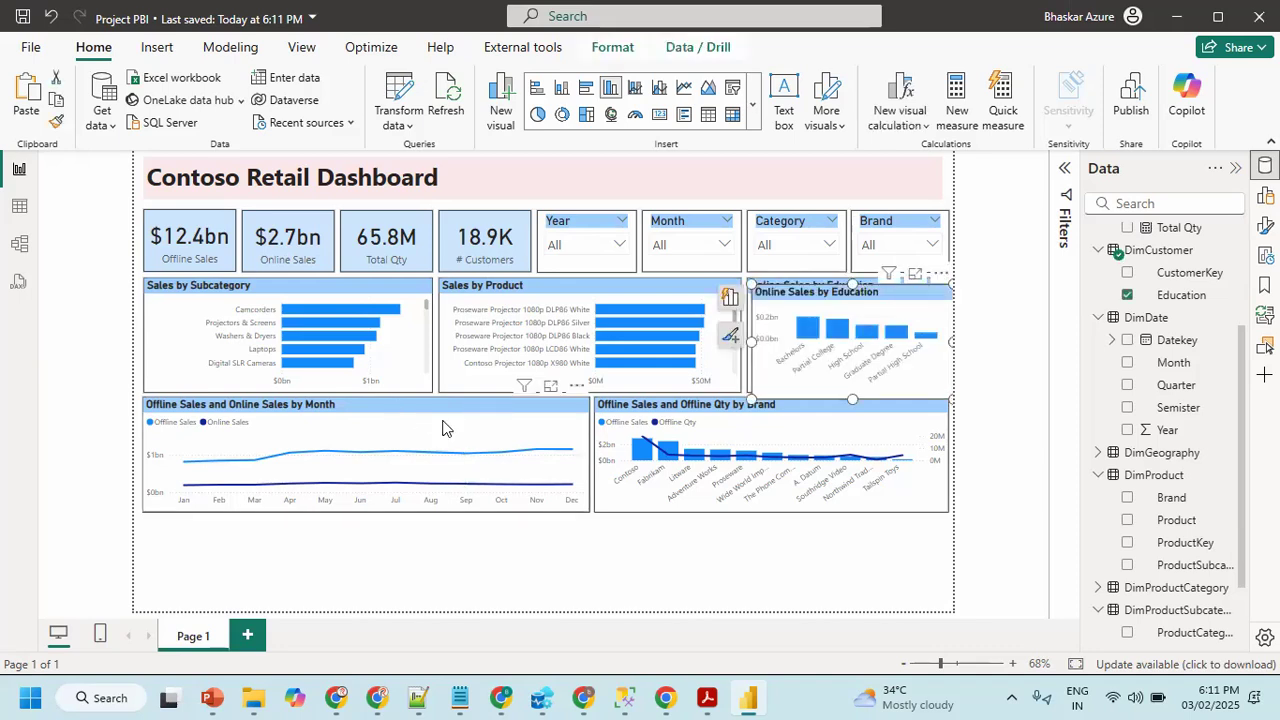
left_click_drag(847, 300, 242, 516)
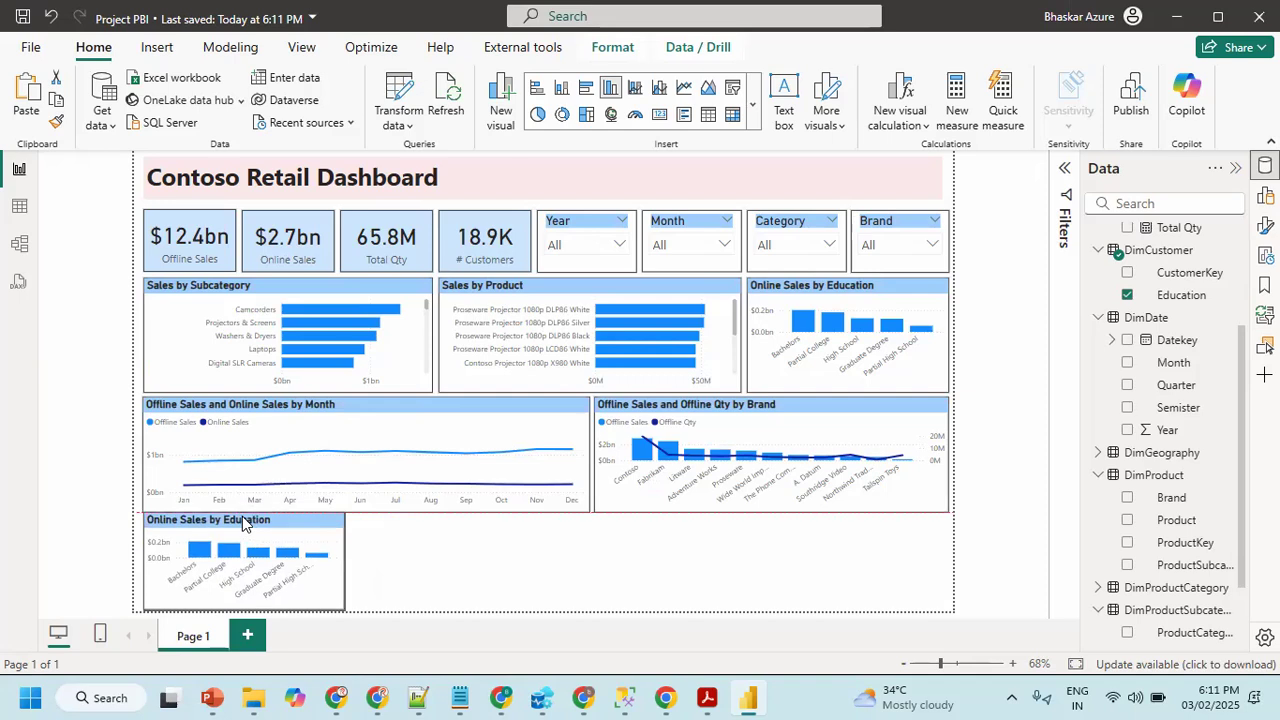
left_click_drag(346, 562, 586, 575)
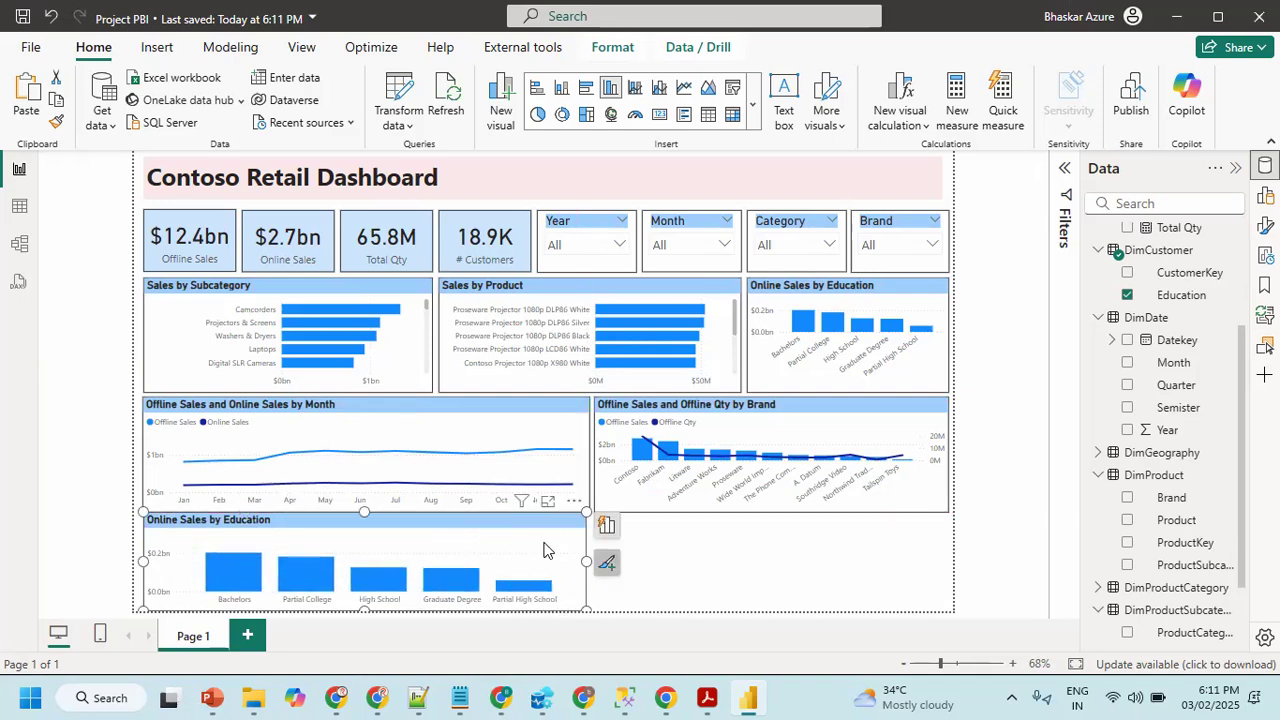
- Check the %Online Sales by Cities requirement in the project design PDF and start a new measure in the All Measures table
key("alt+Tab")
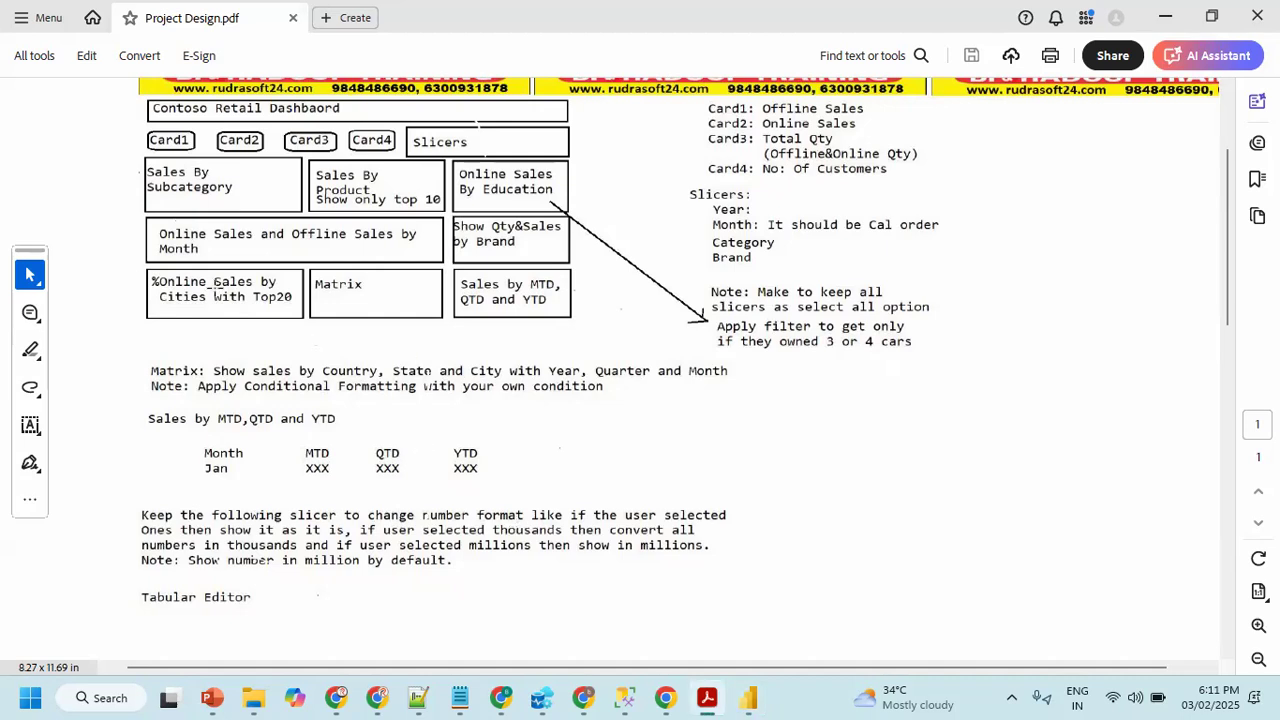
key("alt+Tab")
scroll(1160, 330, "up", 3)
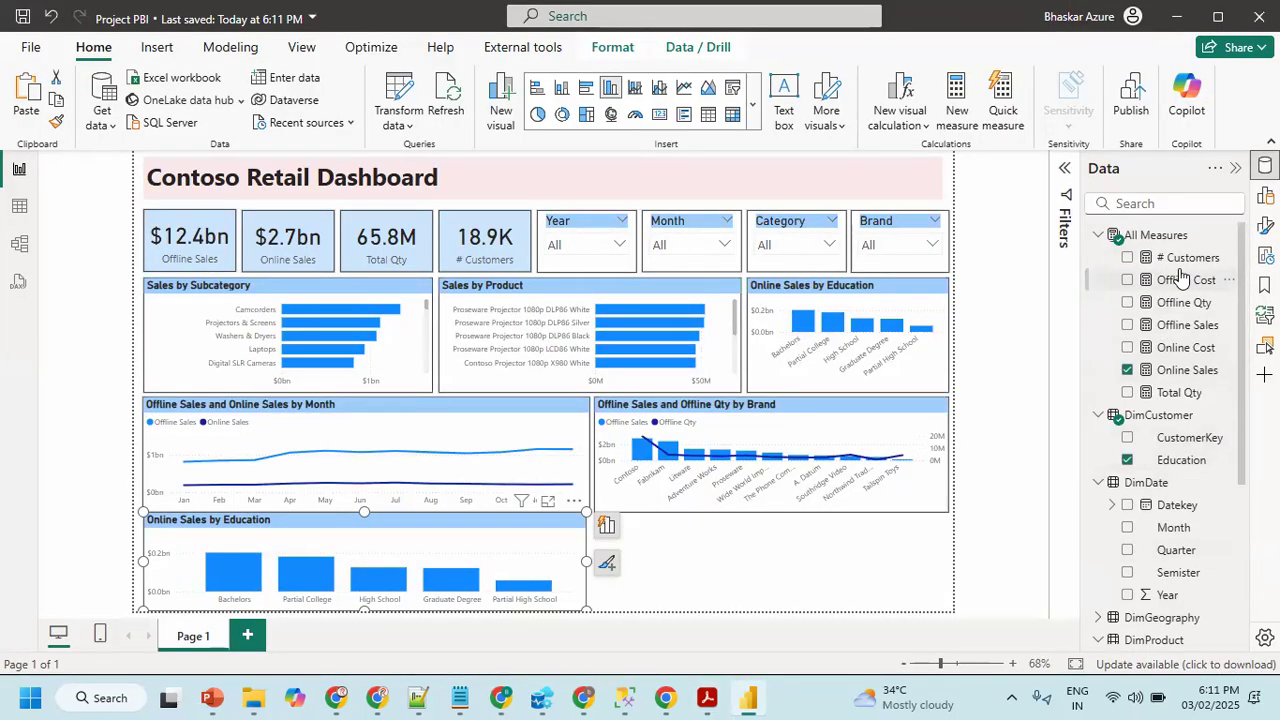
right_click(1150, 237)
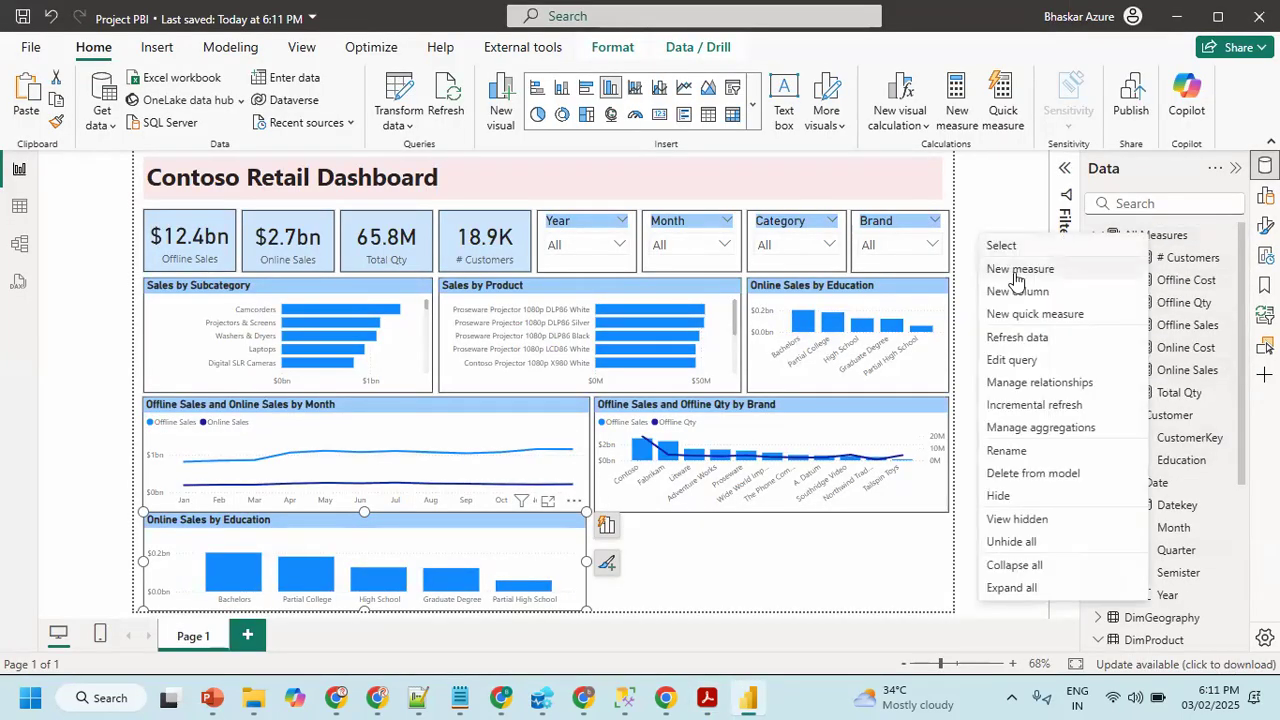
- Create a new measure in the All Measures table and name it %Online Sales
key("Escape")
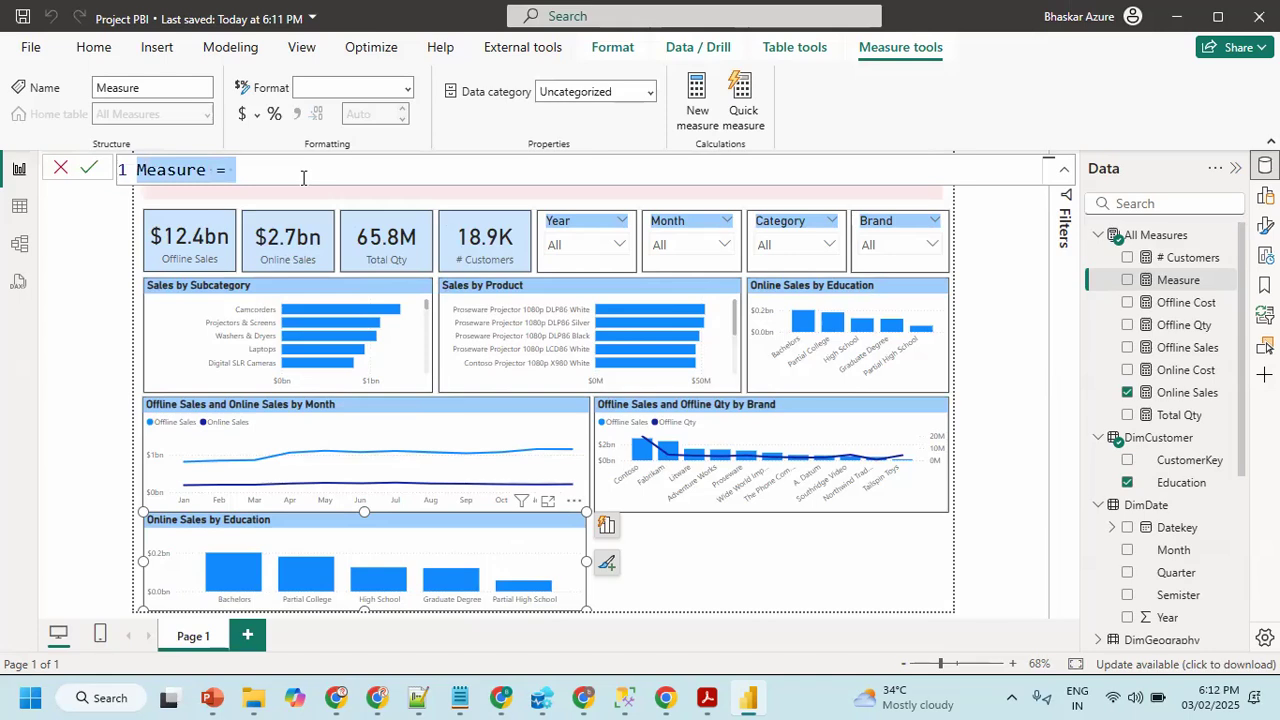
type("%Onli")
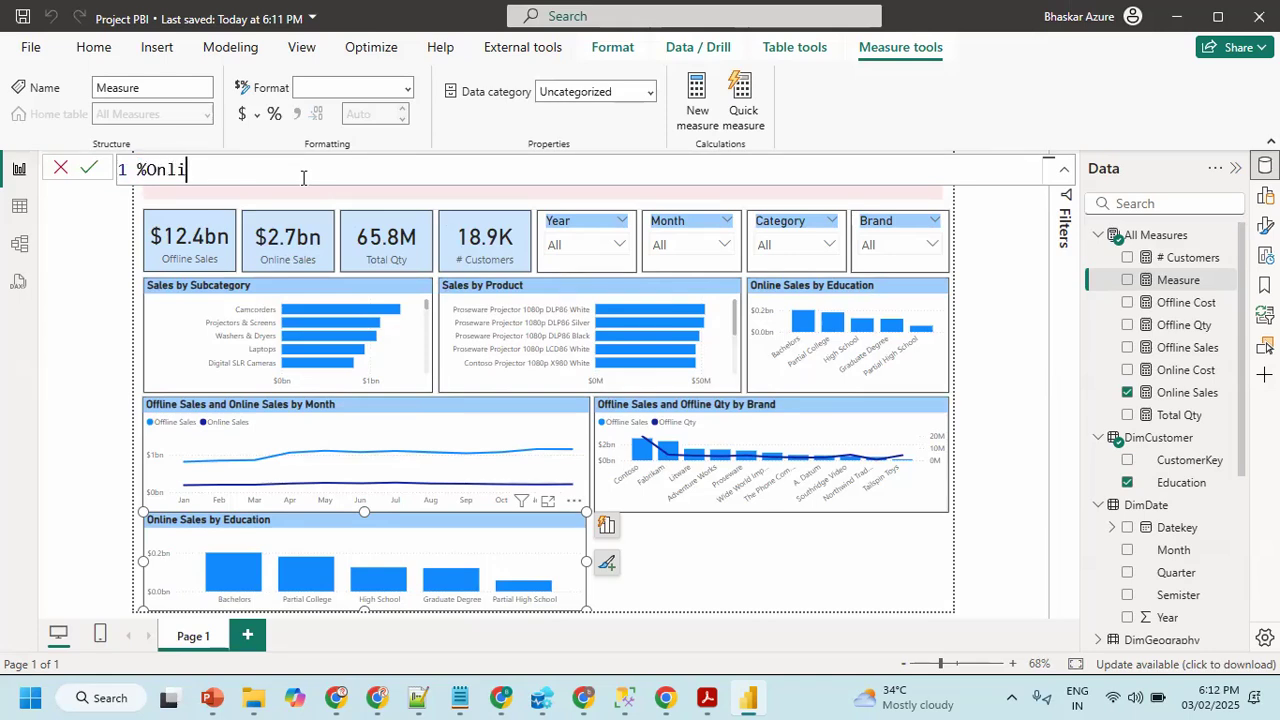
type("ne Sales=")
key("shift+Return")
- Declare the variable _TotalSales in the measure formula as a CALCULATE of [Online Sales], ready for a filter argument
type("VAR")
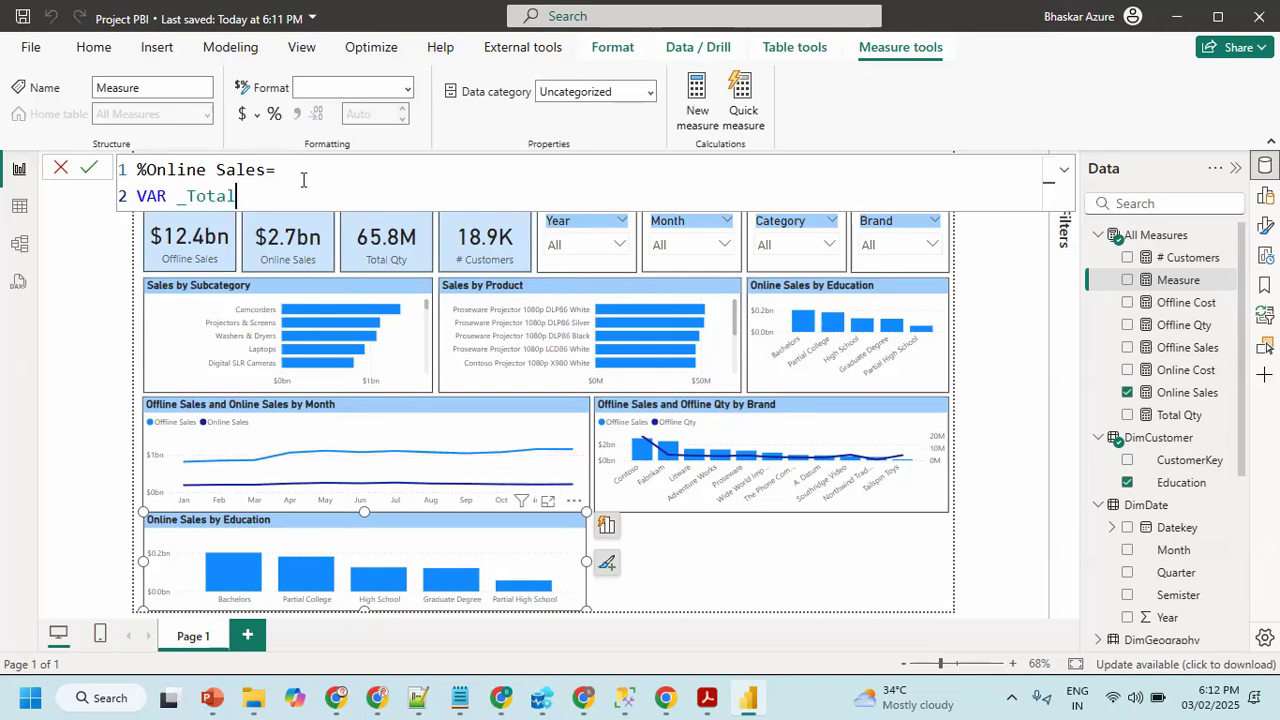
type("_TotalSales=ca")
key("Tab")
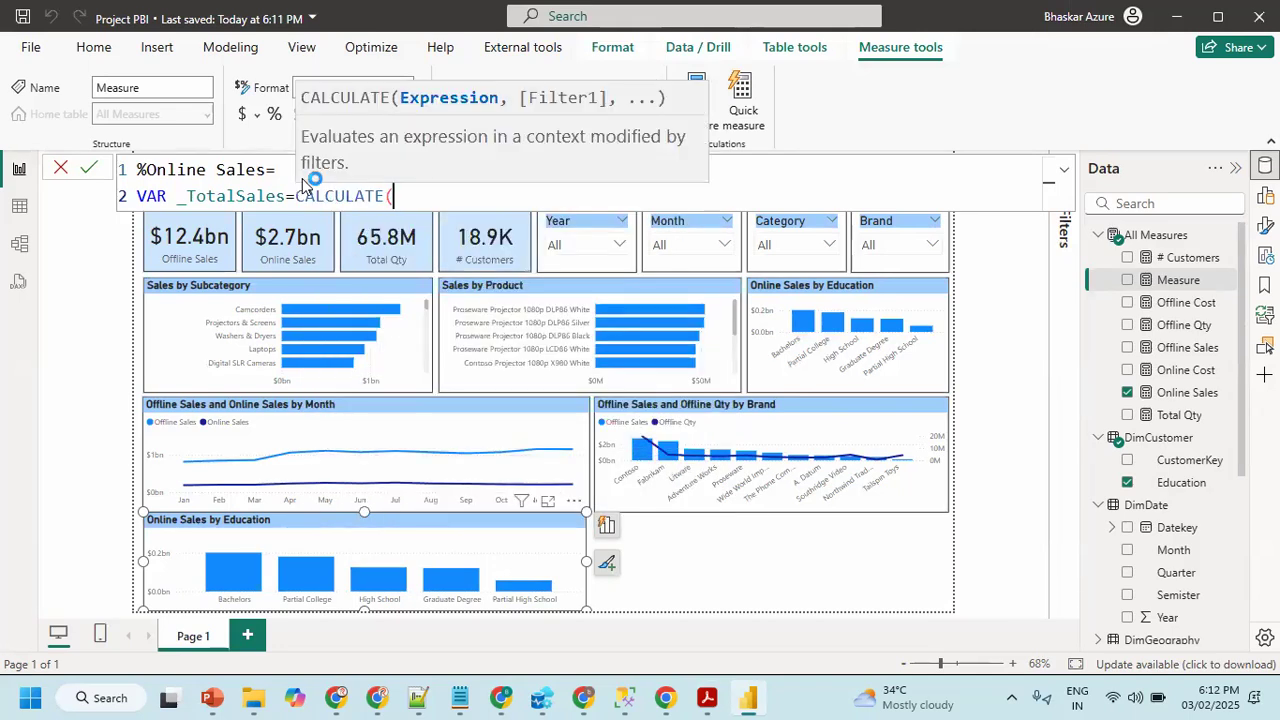
type("[")
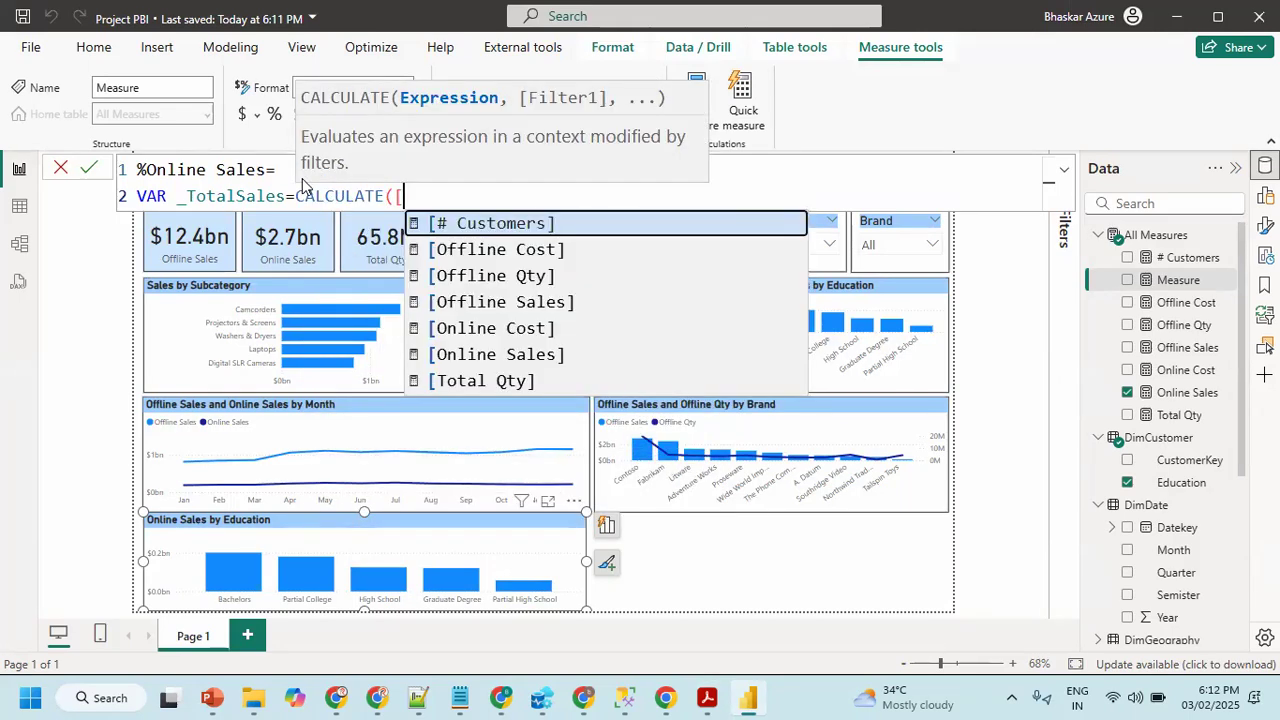
type("onl")
key("Down")
key("Tab")
type(", ")
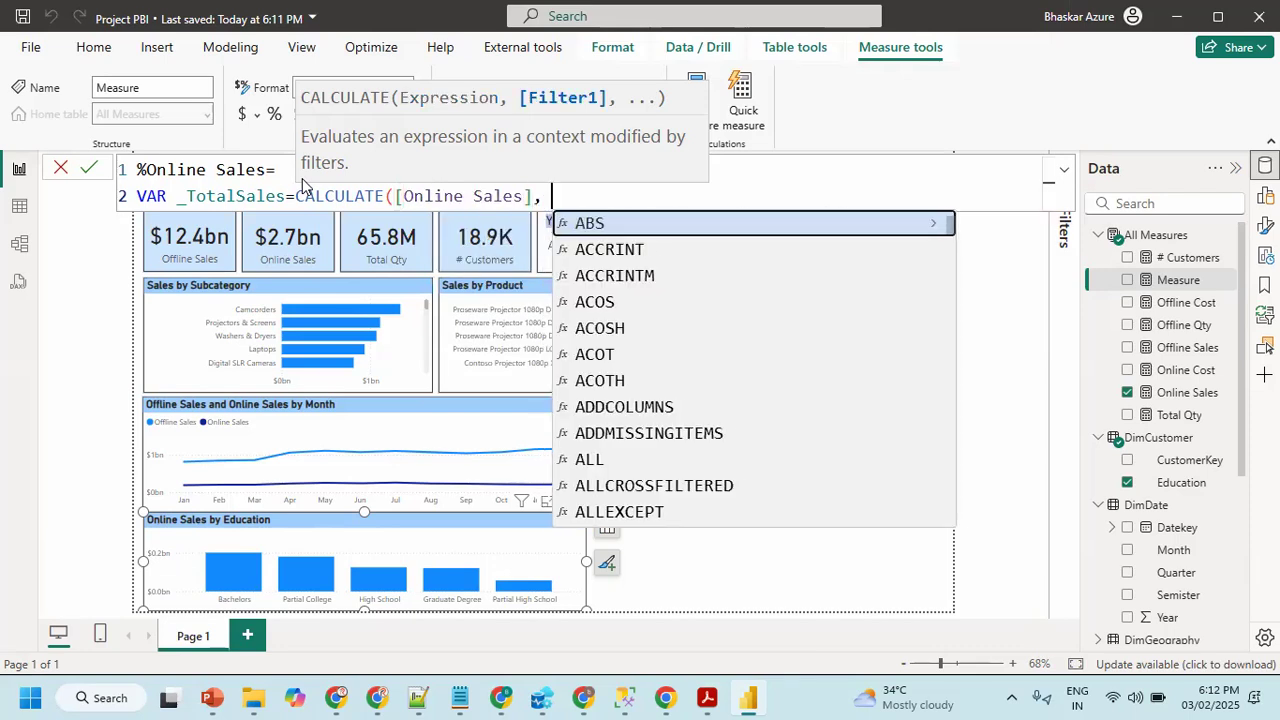
type("all")
key("Tab")
key("BackSpace")
key("BackSpace")
key("BackSpace")
key("BackSpace")
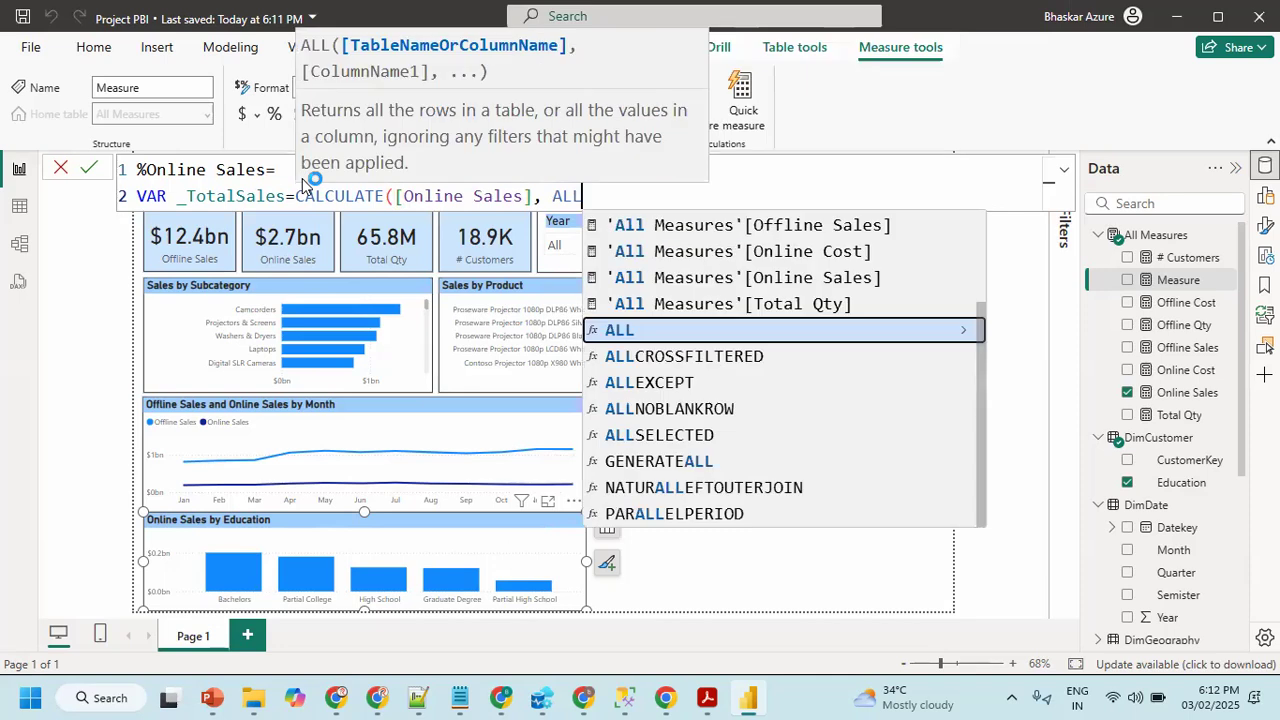
- Complete the CALCULATE expression with REMOVEFILTERS(FactOnlineSales) as its filter argument and start a new formula line
type("rem")
key("Tab")
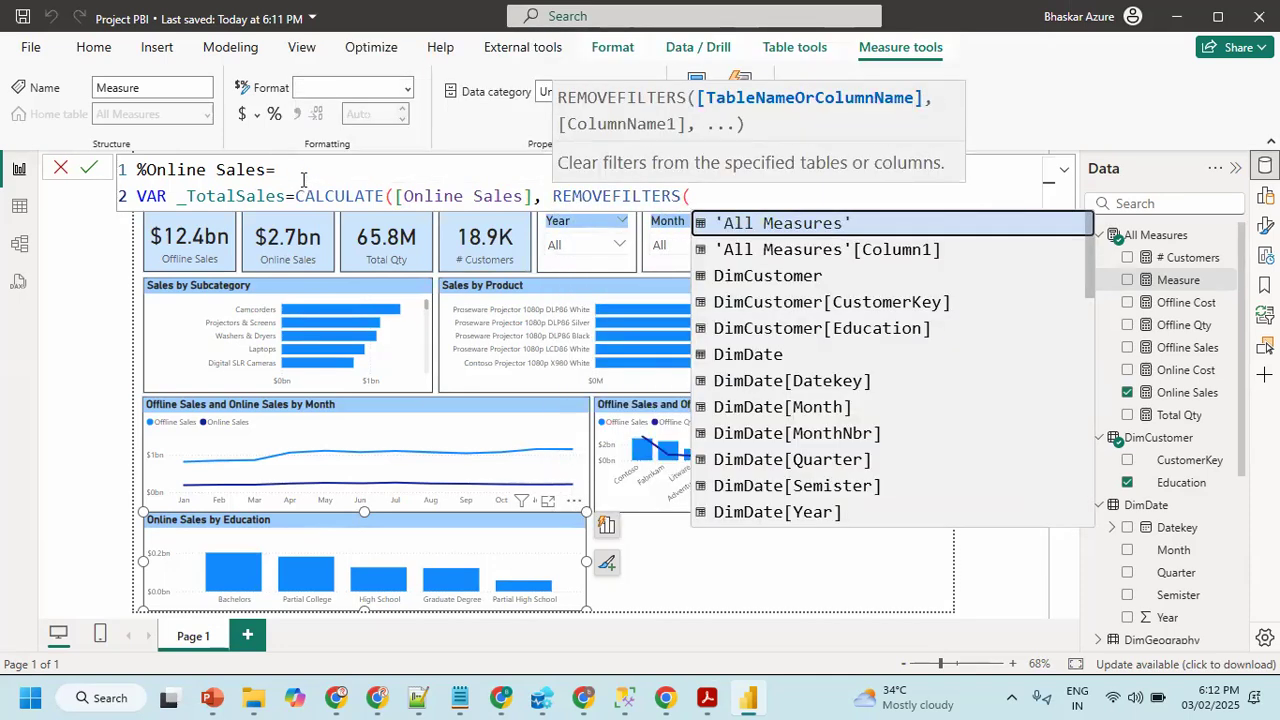
type("fact")
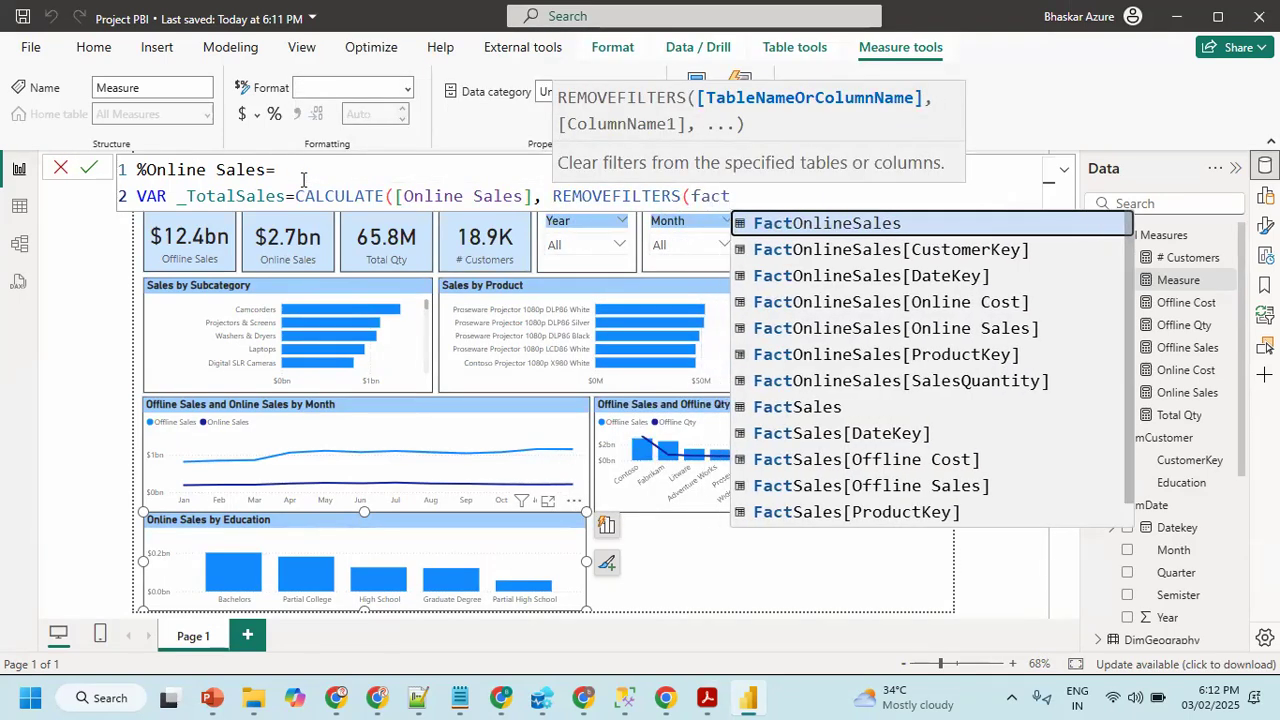
type("onl")
key("Tab")
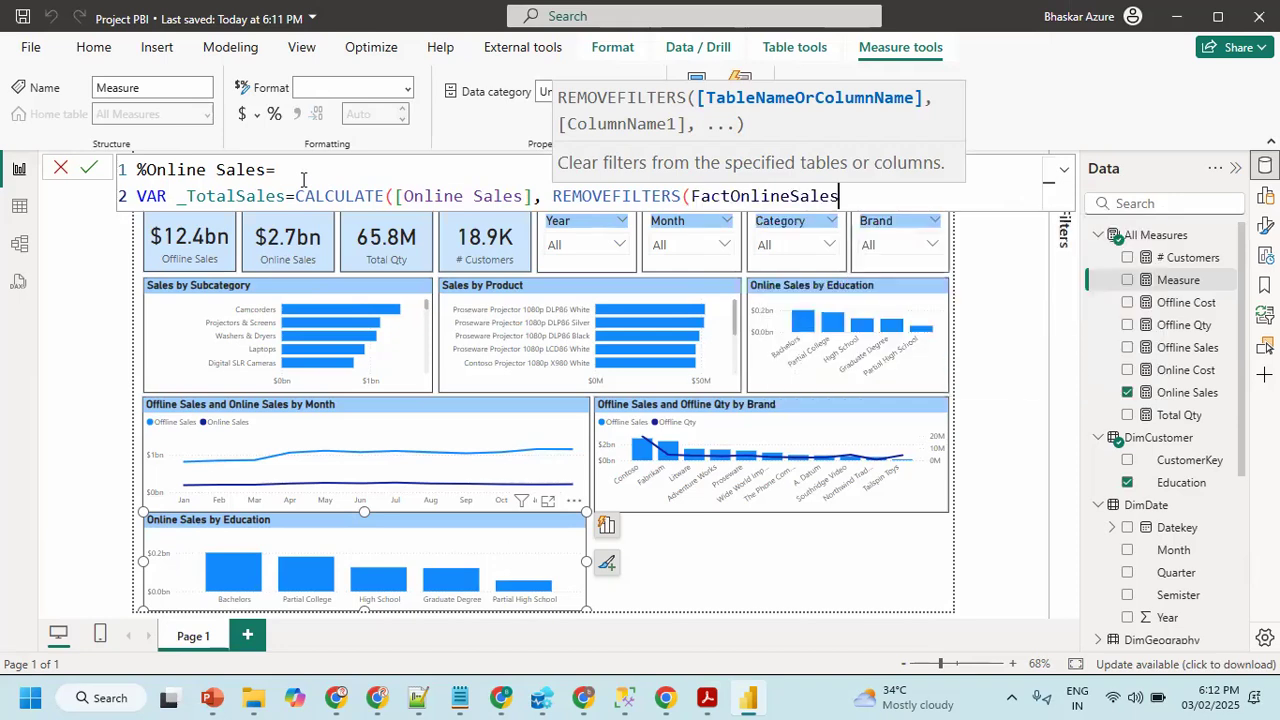
type("))")
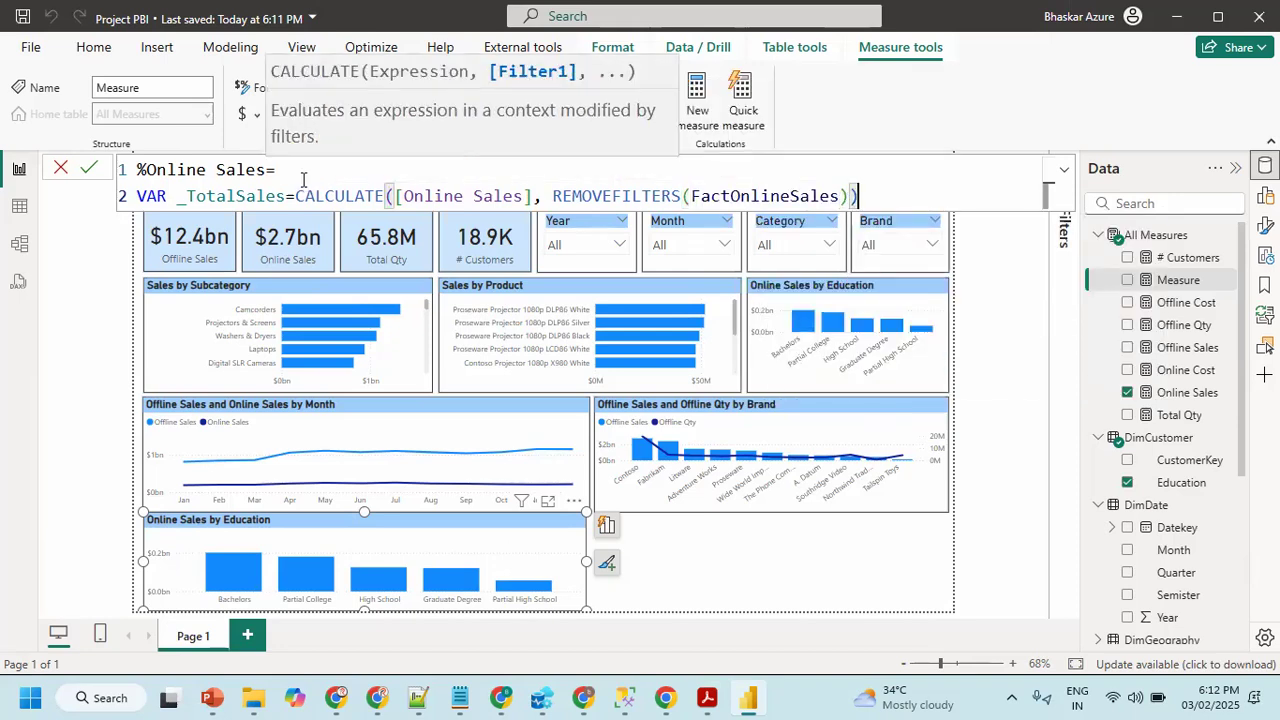
key("shift+Return")
type("VAR _")
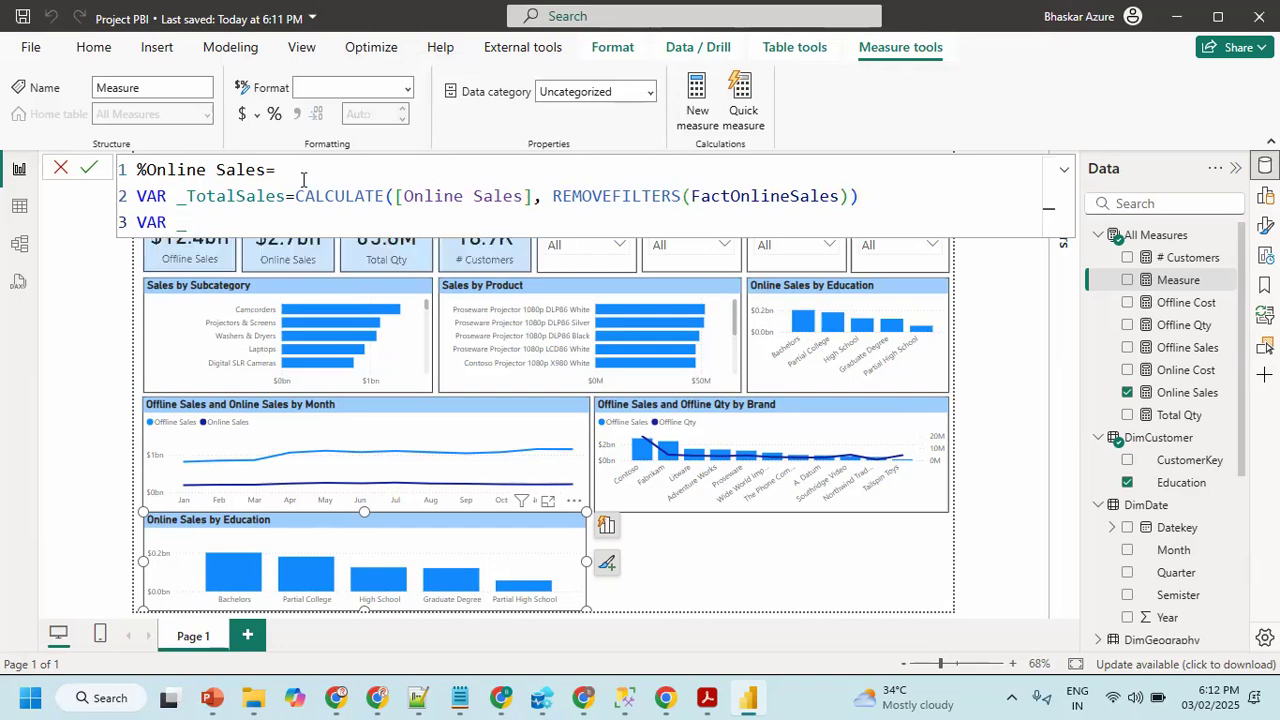
key("BackSpace")
key("BackSpace")
key("BackSpace")
key("BackSpace")
- Add a RETURN line below the _TotalSales variable in the measure formula
type("r")
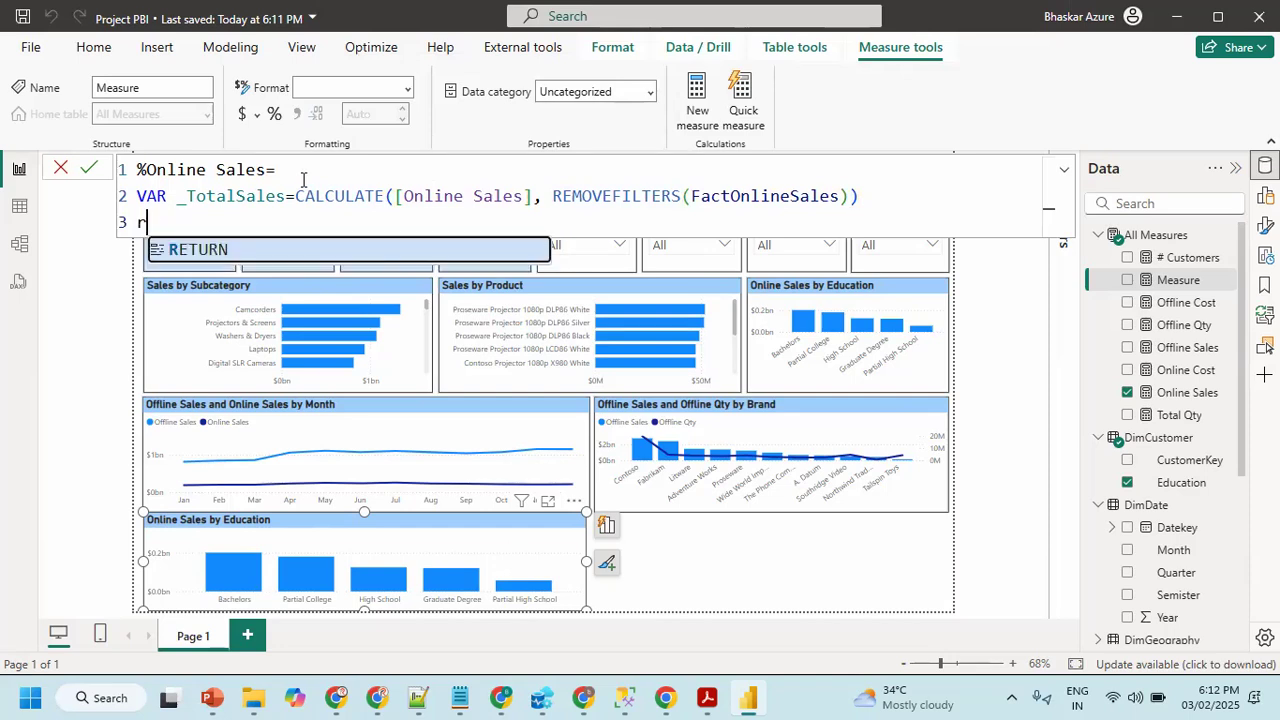
type("eturn")
key("Tab")
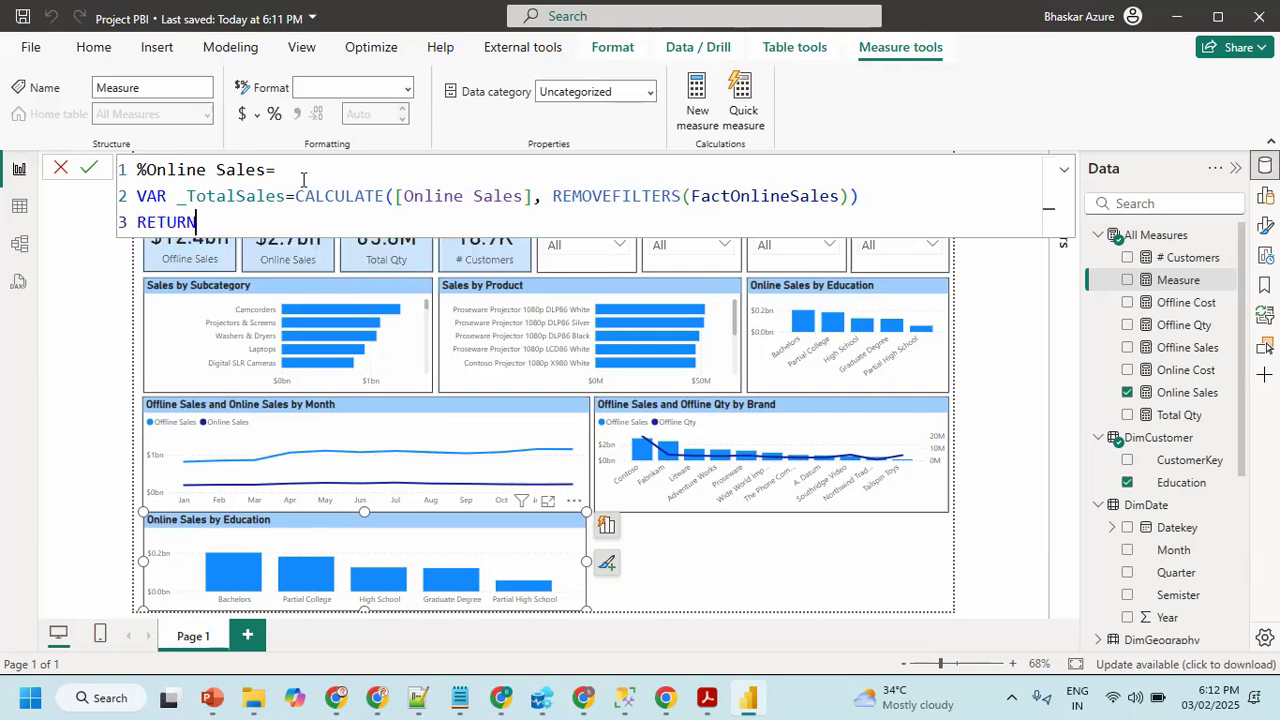
key("Return")
- Write the returned expression of the measure as DIVIDE([Online Sales], _TotalSales)
type("div")
key("Tab")
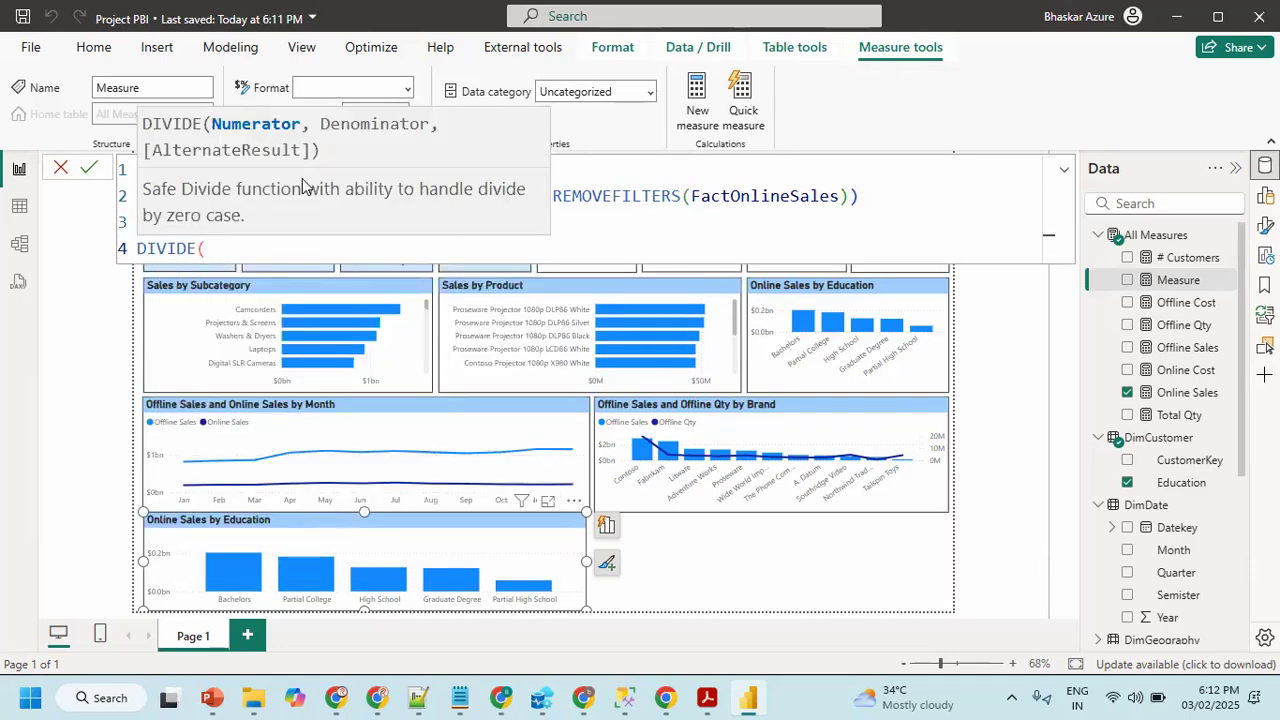
type("[")
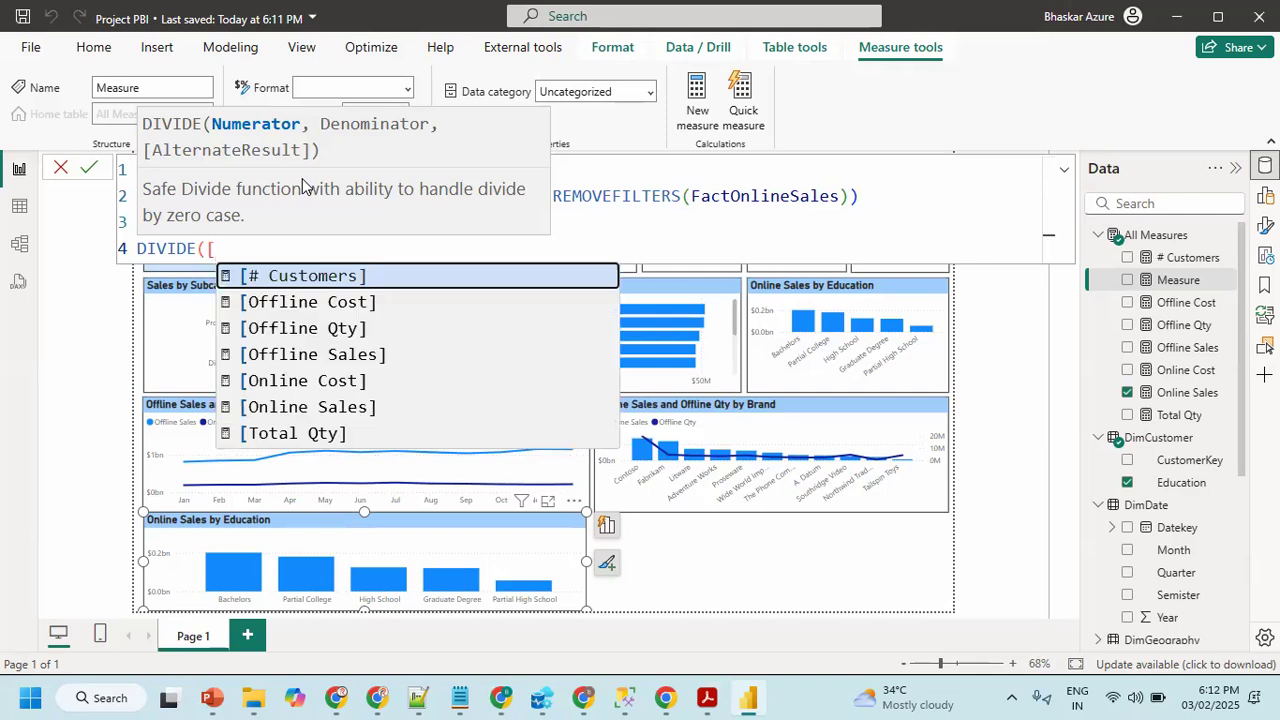
type("onlin")
key("Down")
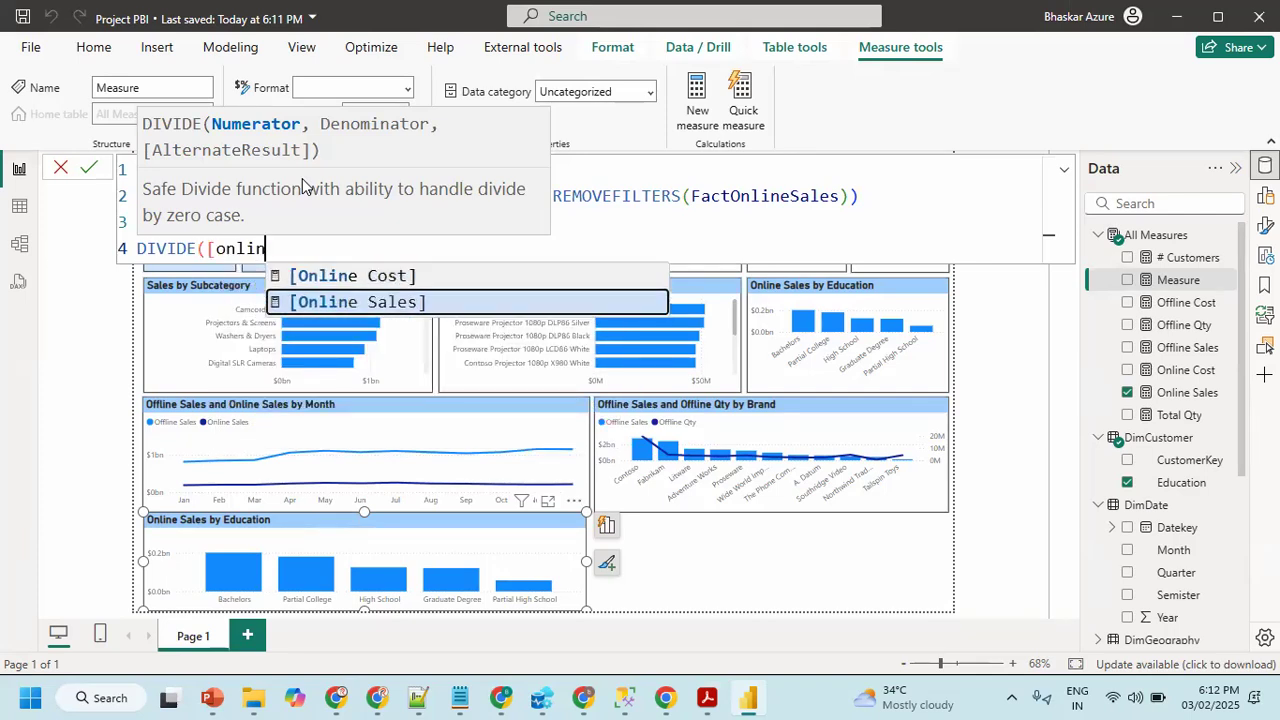
key("Tab")
type(", _all")
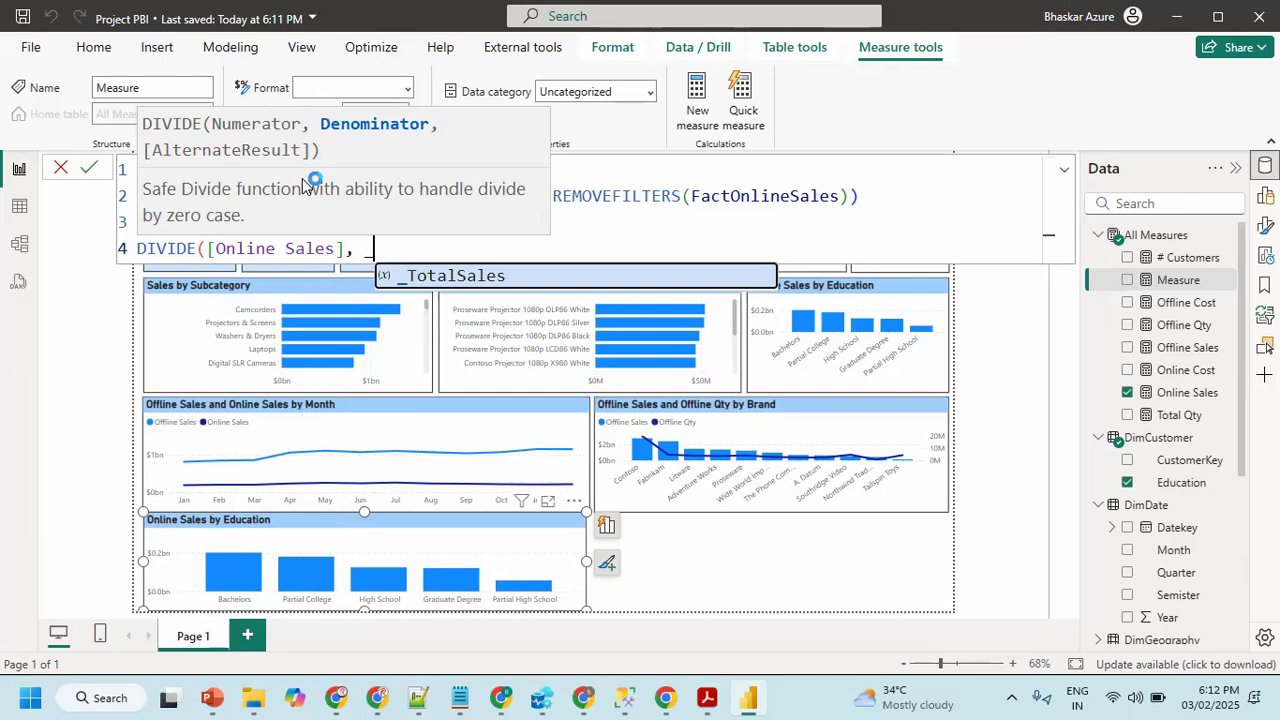
key("BackSpace")
key("BackSpace")
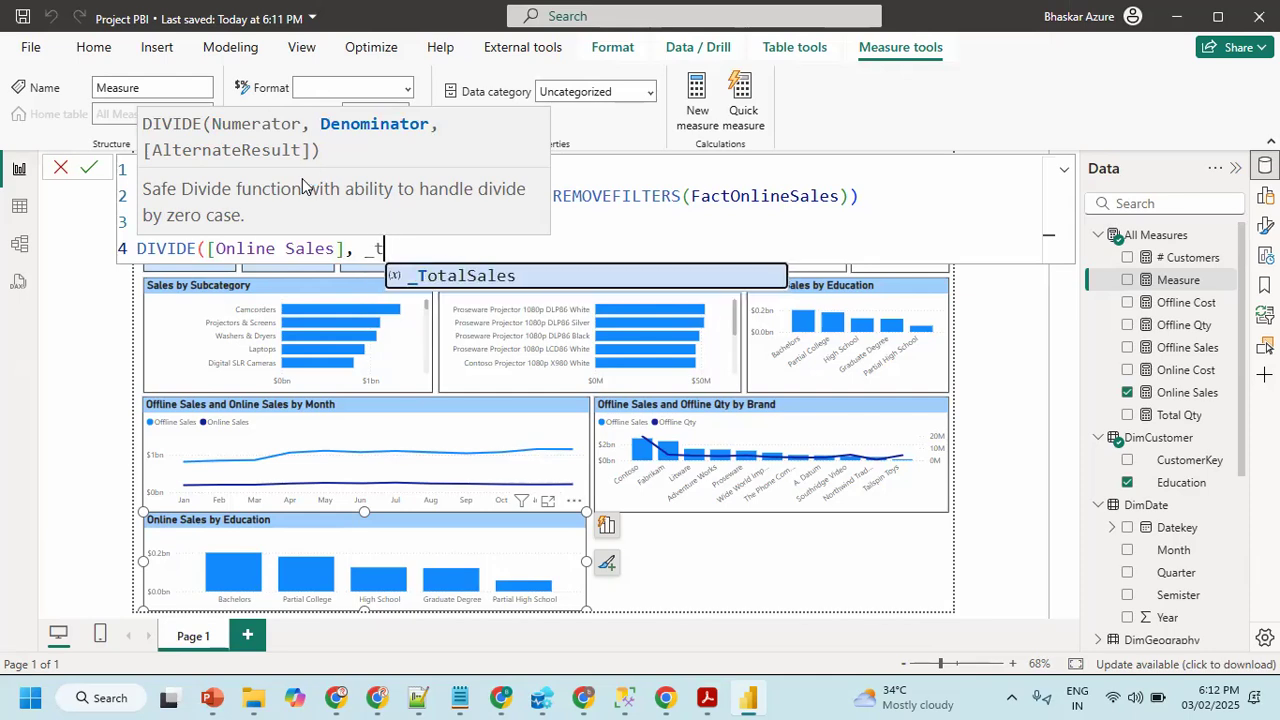
key("Tab")
type(")")
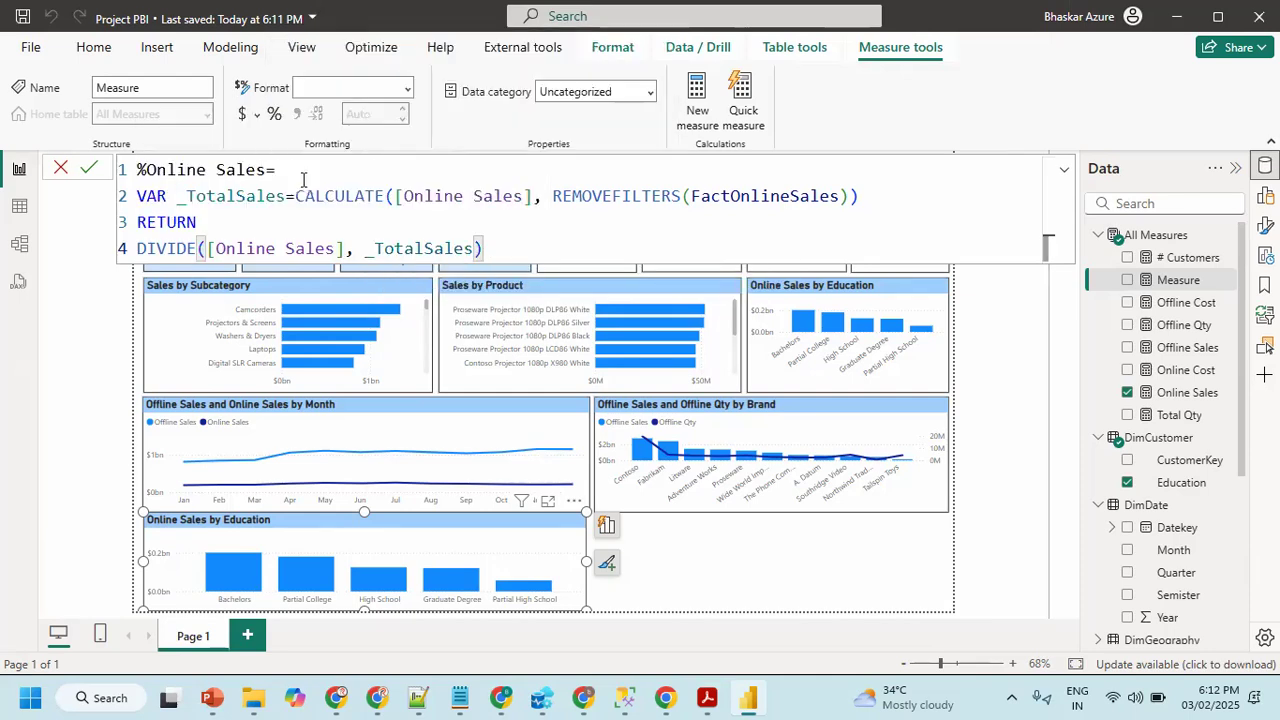
- Commit the %Online Sales measure and format it as a percentage
key("Return")
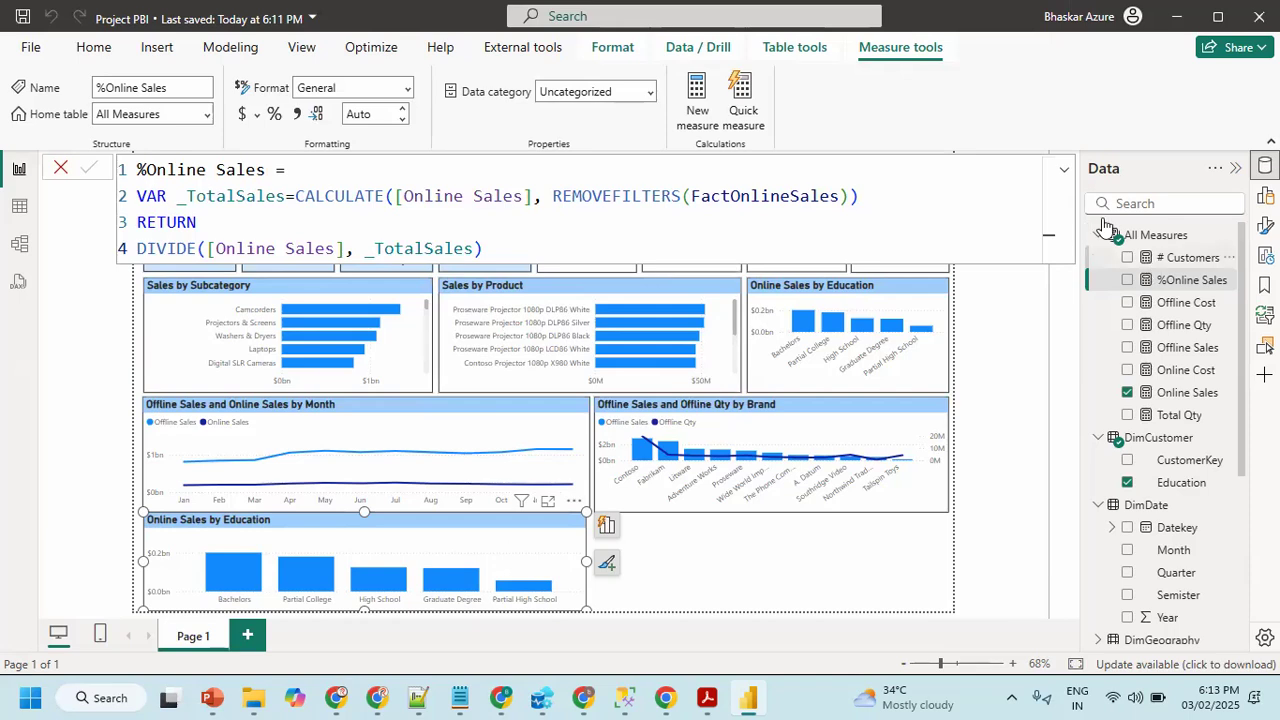
left_click(273, 115)
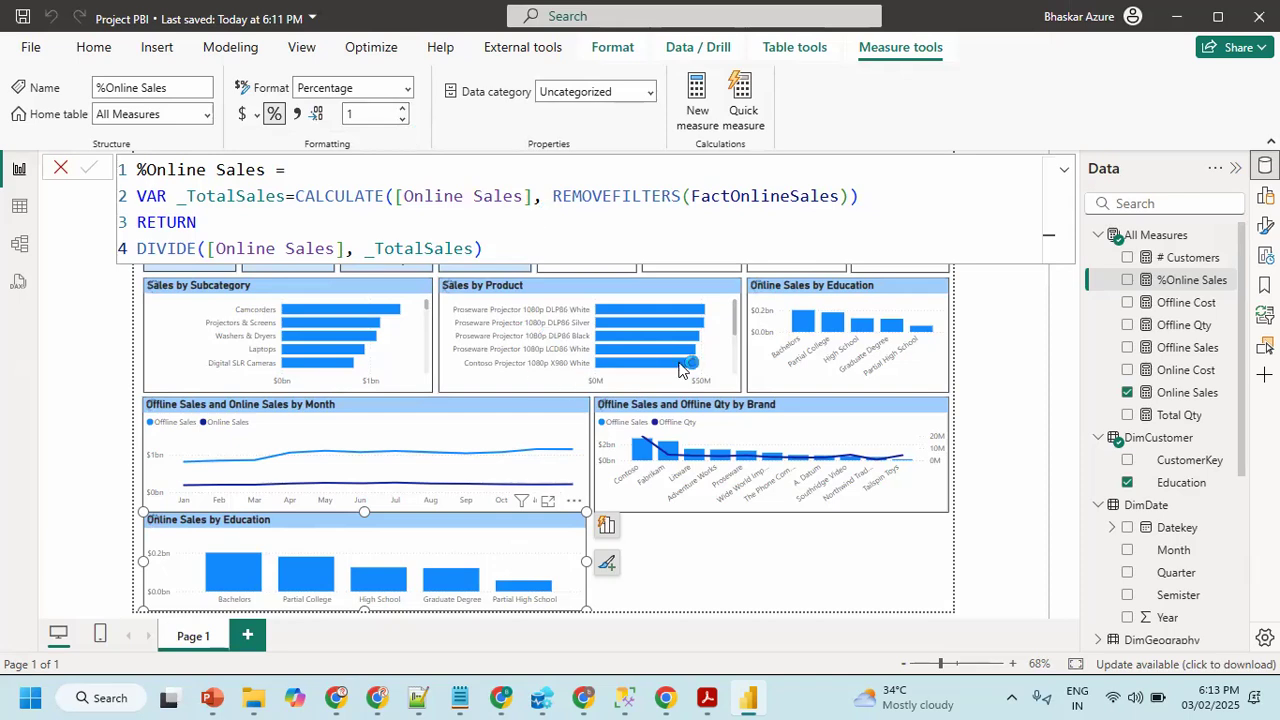
- Check the chart requirement in Project Design.pdf and replace Online Sales with %Online Sales on the lower Online Sales by Education chart's Y-axis
key("alt+Tab")
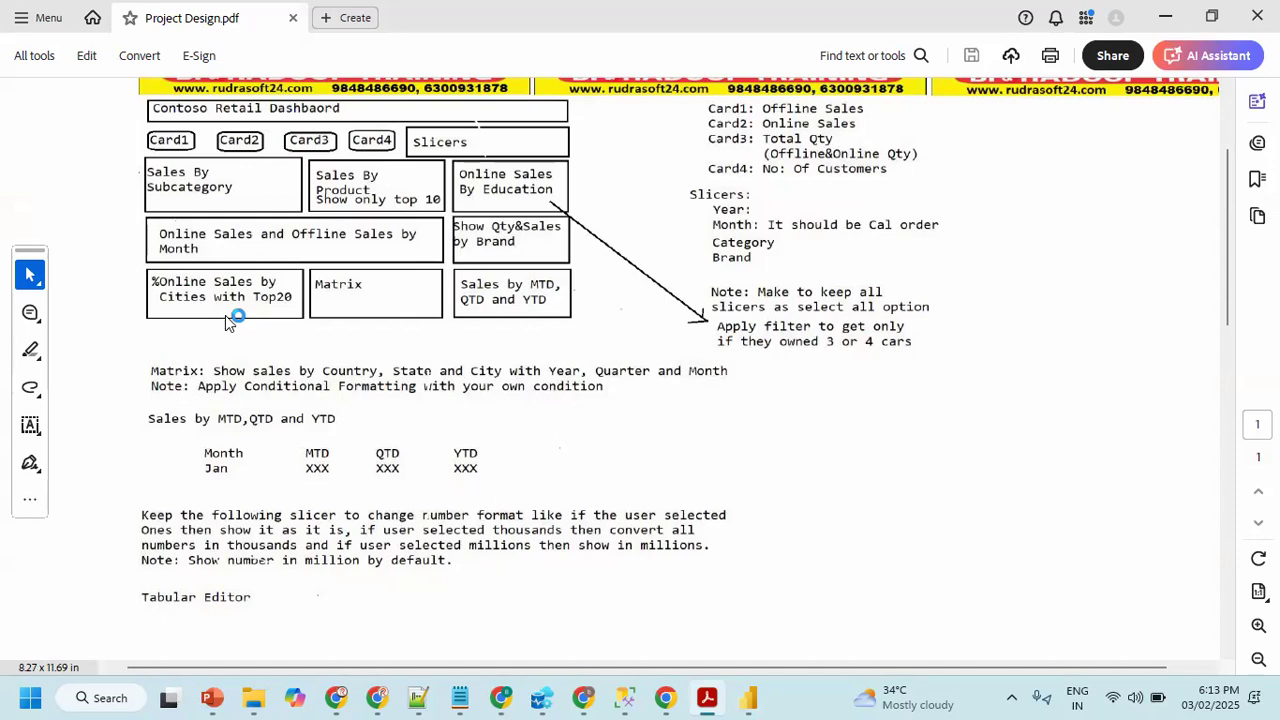
key("alt+Tab")
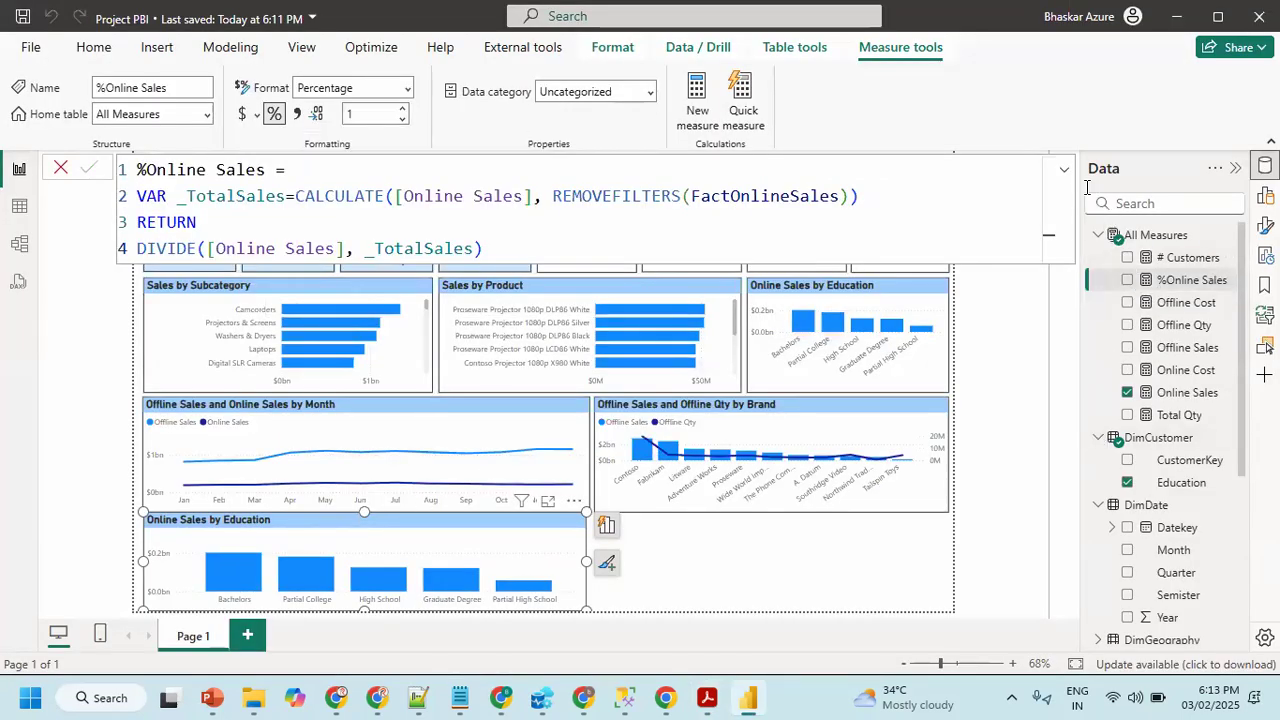
left_click(1265, 196)
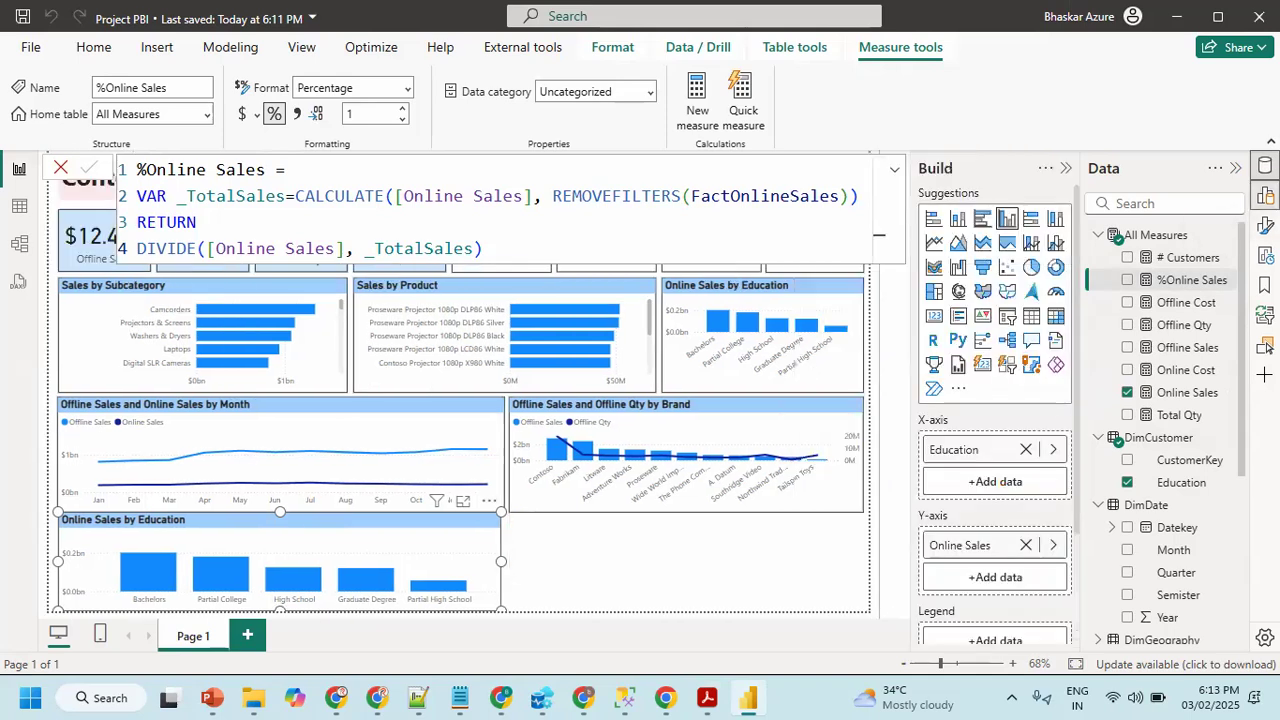
left_click(1025, 545)
left_click(1127, 280)
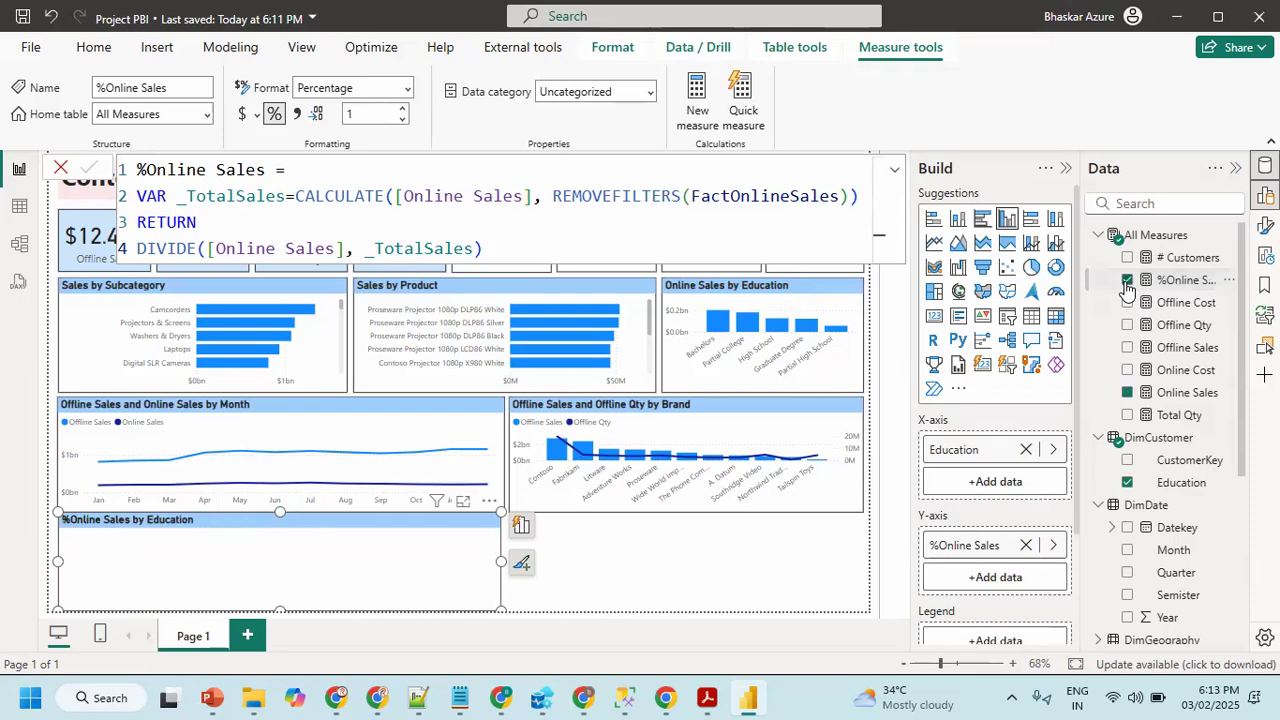
- Replace Education with City from the DimGeography table on the %Online Sales chart's X-axis
left_click(1025, 450)
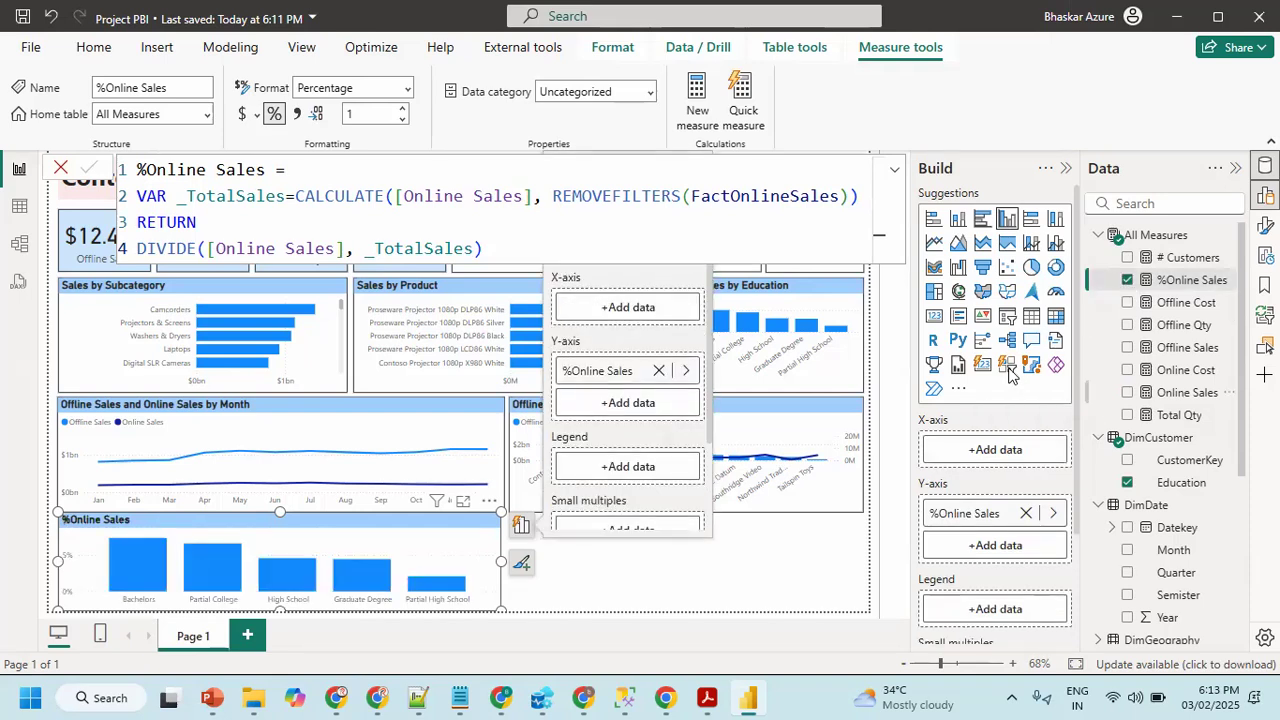
scroll(1170, 432, "down", 5)
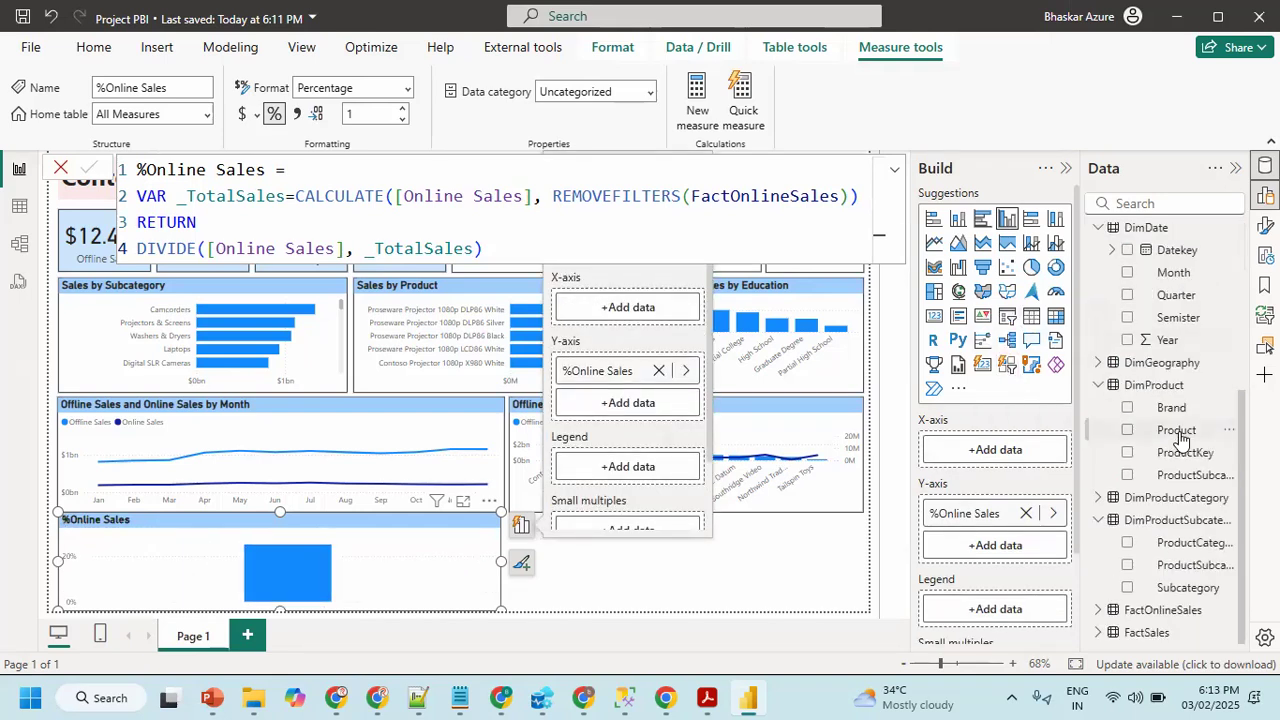
left_click(1098, 362)
left_click_drag(1166, 386, 1020, 450)
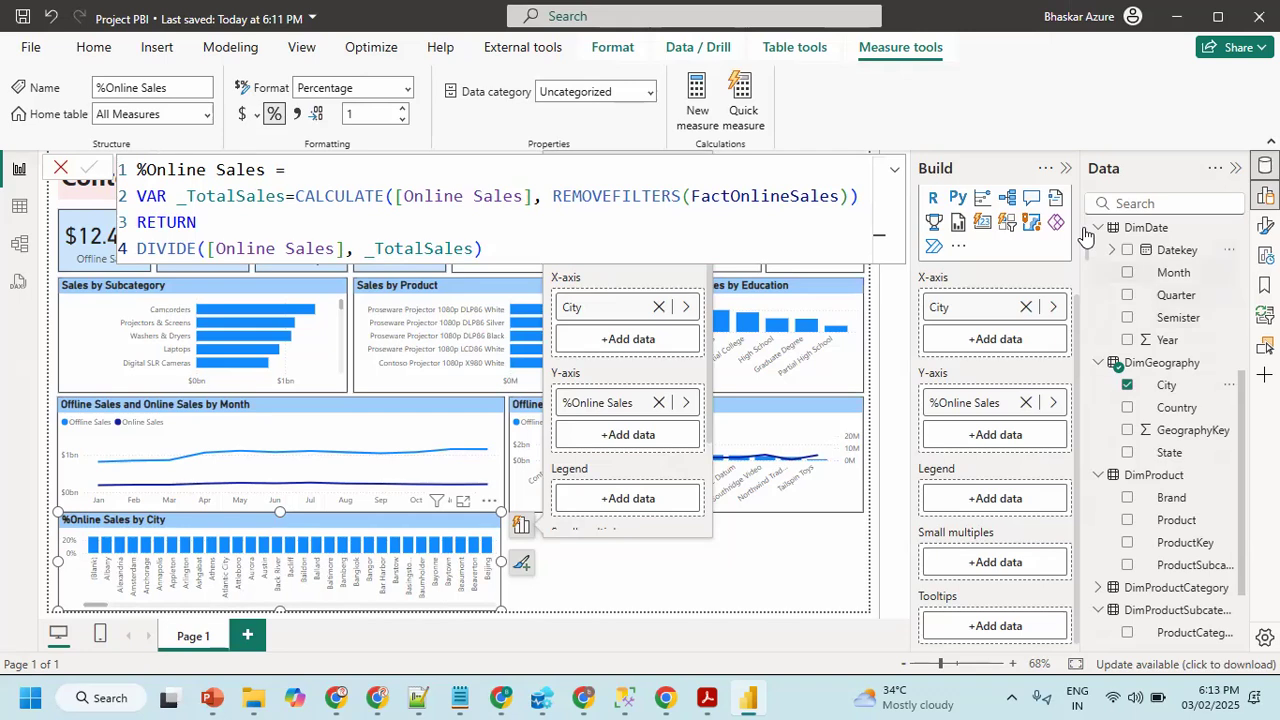
- Remove the leftover Education filter from the %Online Sales by City chart
left_click(1066, 170)
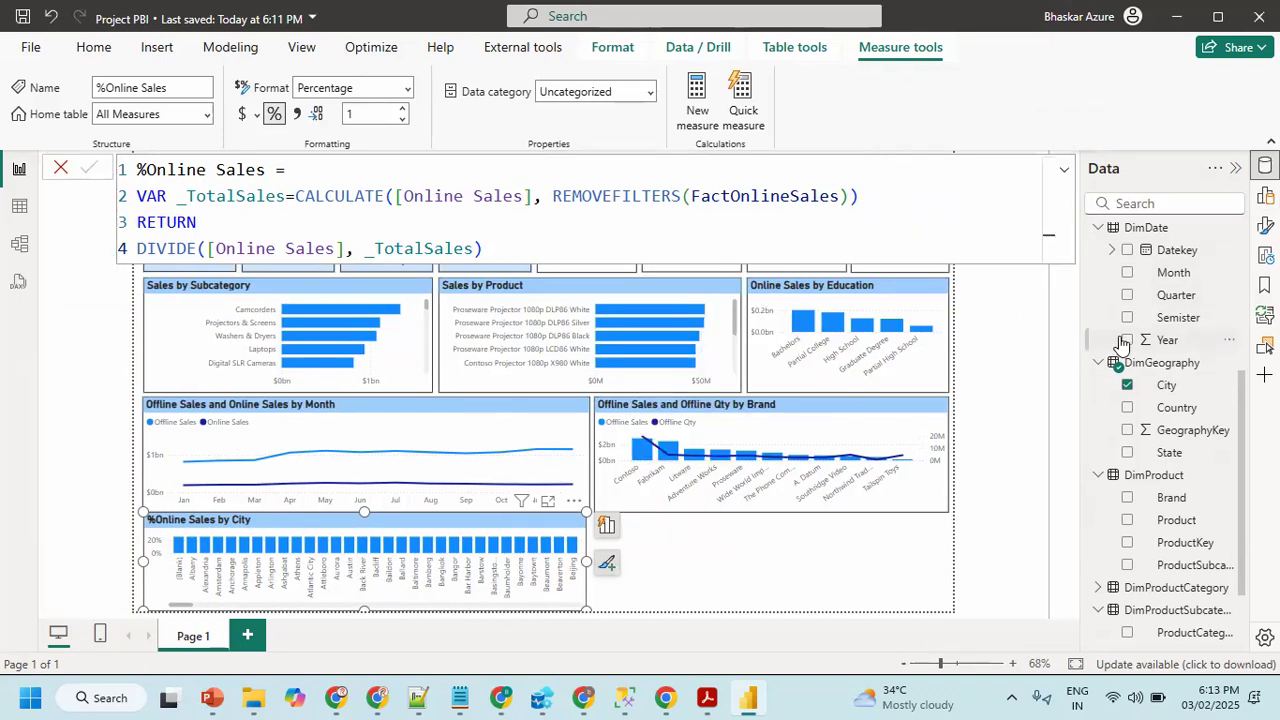
left_click(1160, 340)
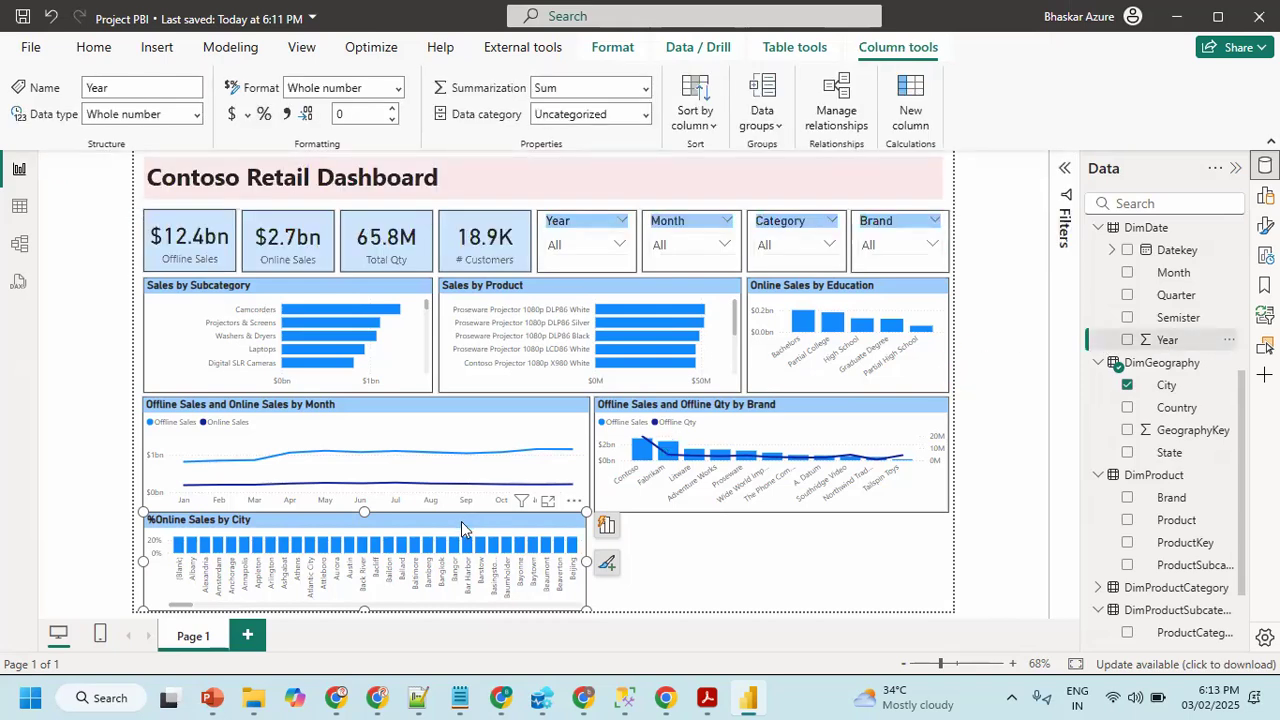
left_click(1066, 172)
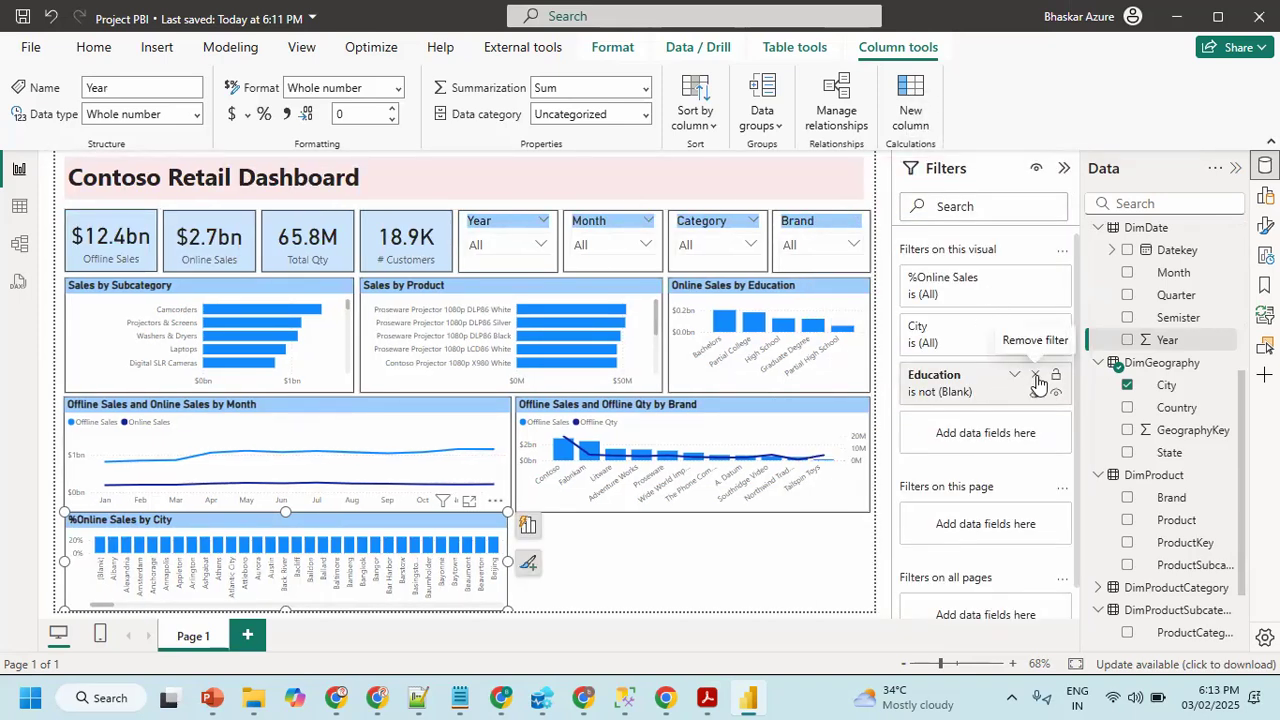
left_click(1036, 378)
- Set the City filter on the %Online Sales by City chart to Top N, showing the top 20 items
left_click(1035, 332)
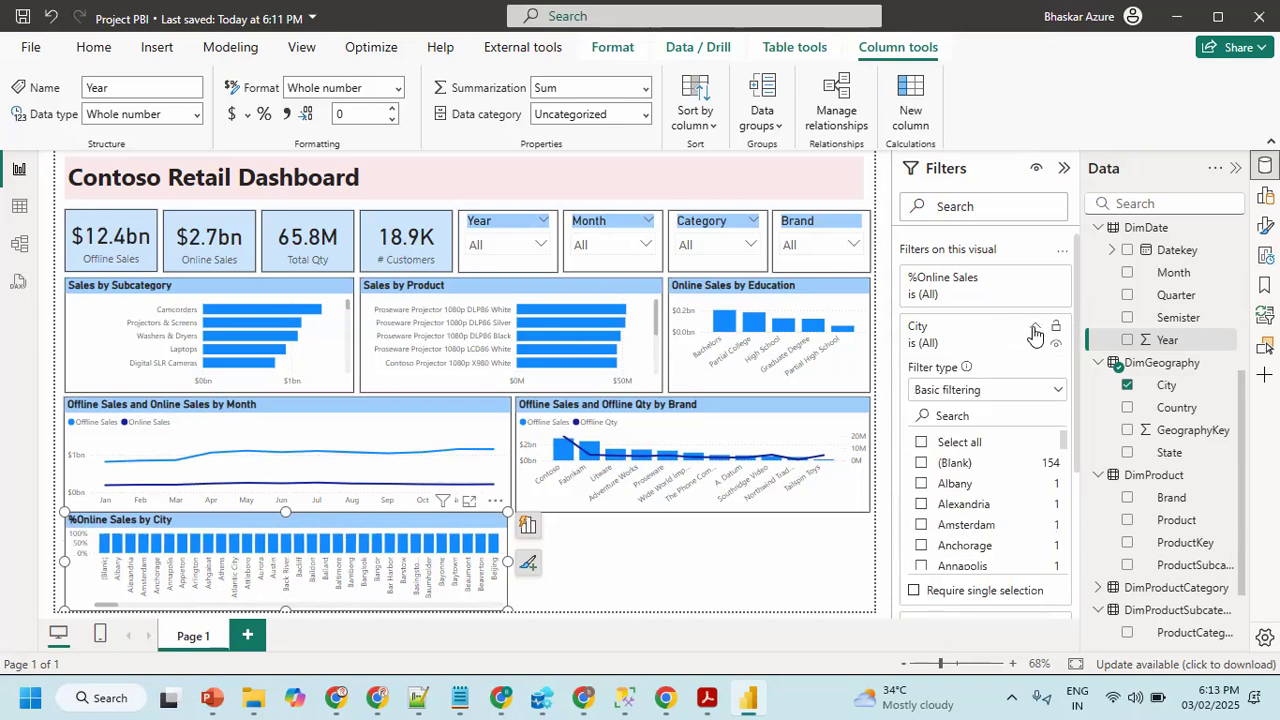
left_click(957, 392)
left_click(938, 460)
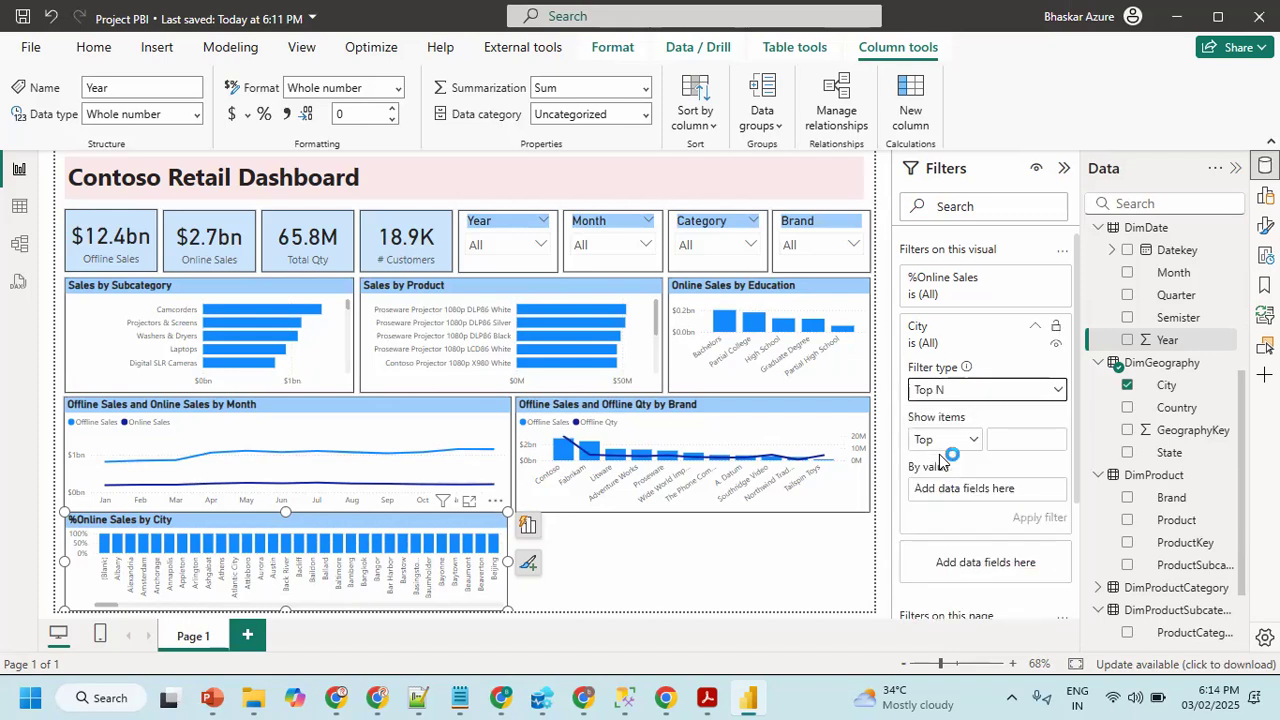
left_click(998, 444)
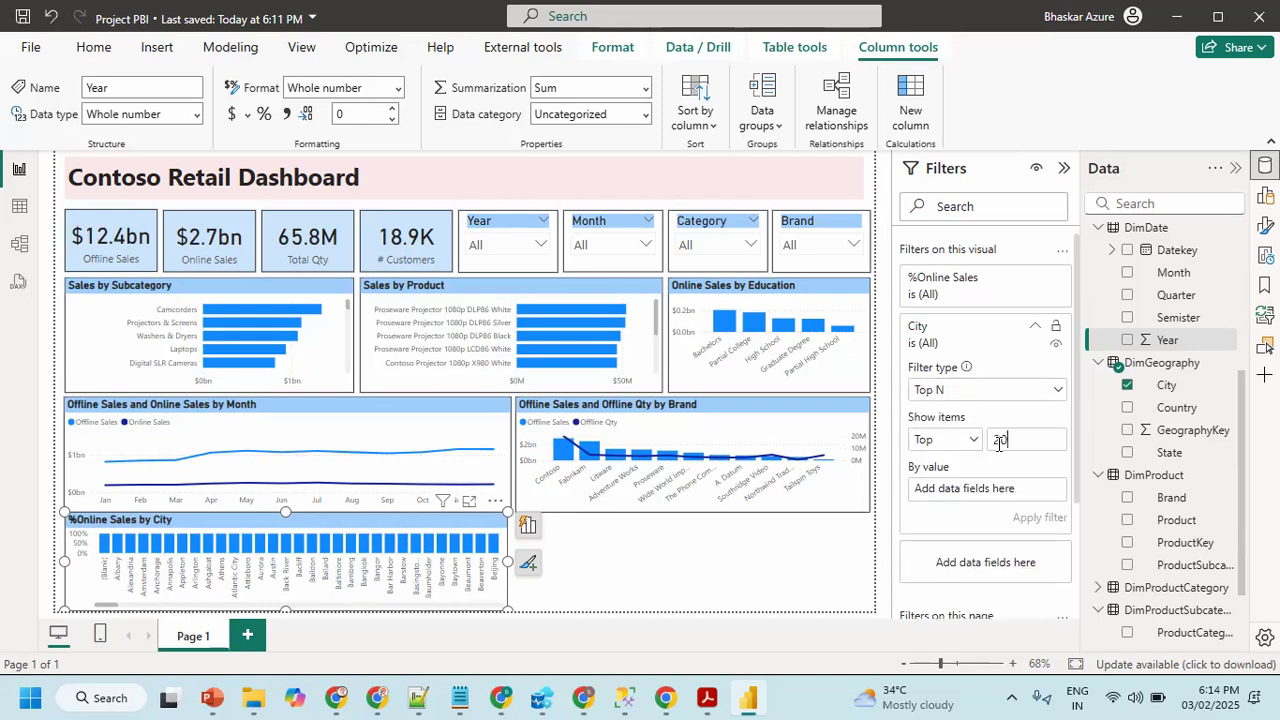
type("20")
- Rank the Top N City filter by the %Online Sales measure from All Measures, apply it and collapse the filters
left_click(1265, 195)
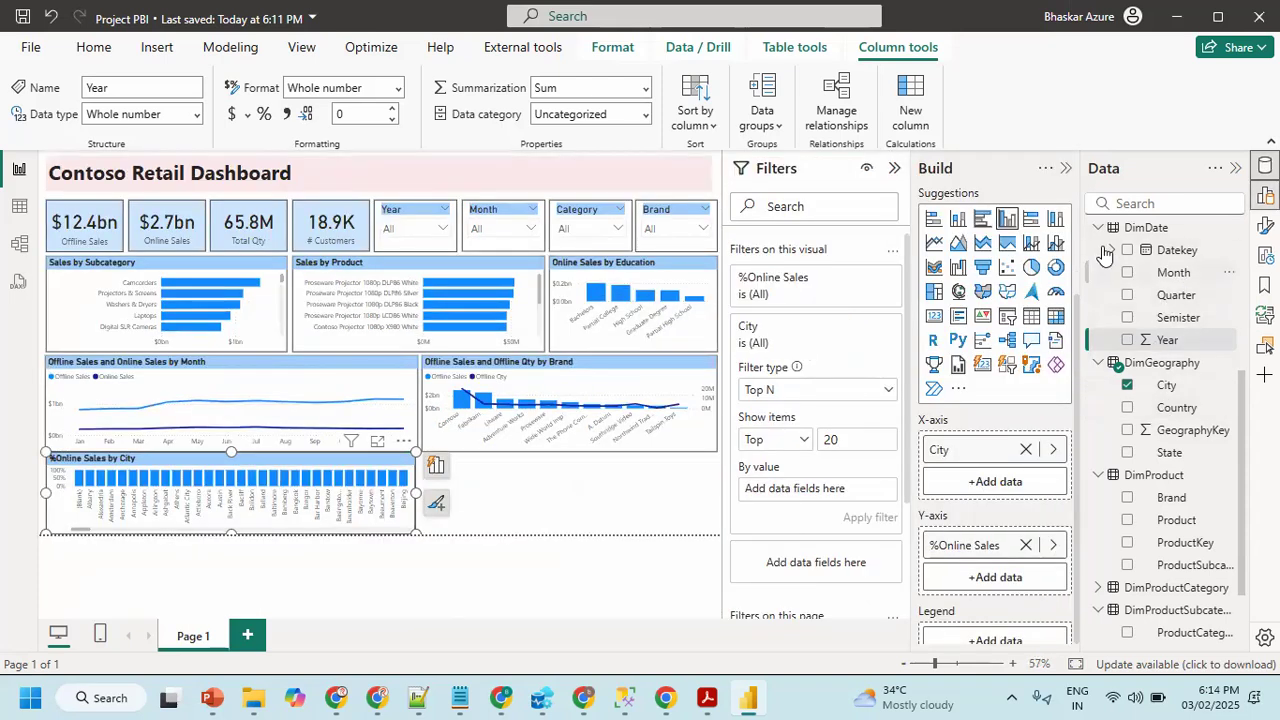
left_click(1100, 235)
scroll(1165, 314, "up", 3)
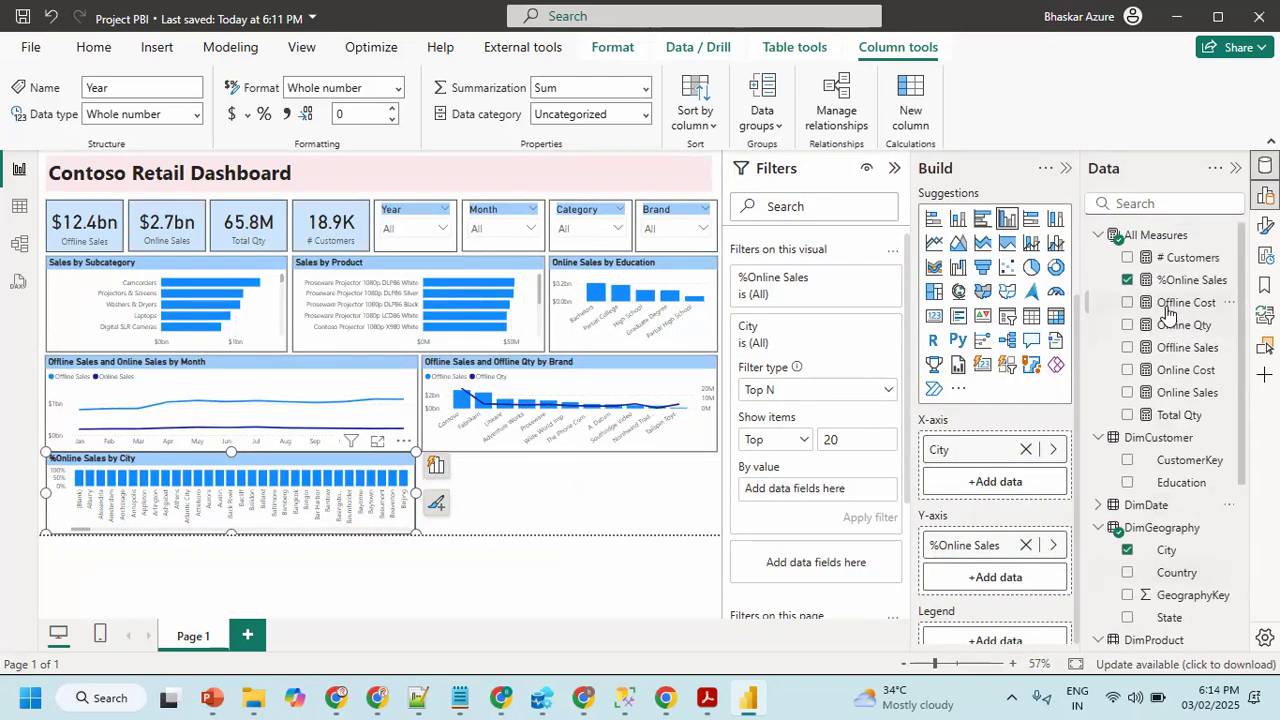
left_click_drag(1180, 281, 825, 497)
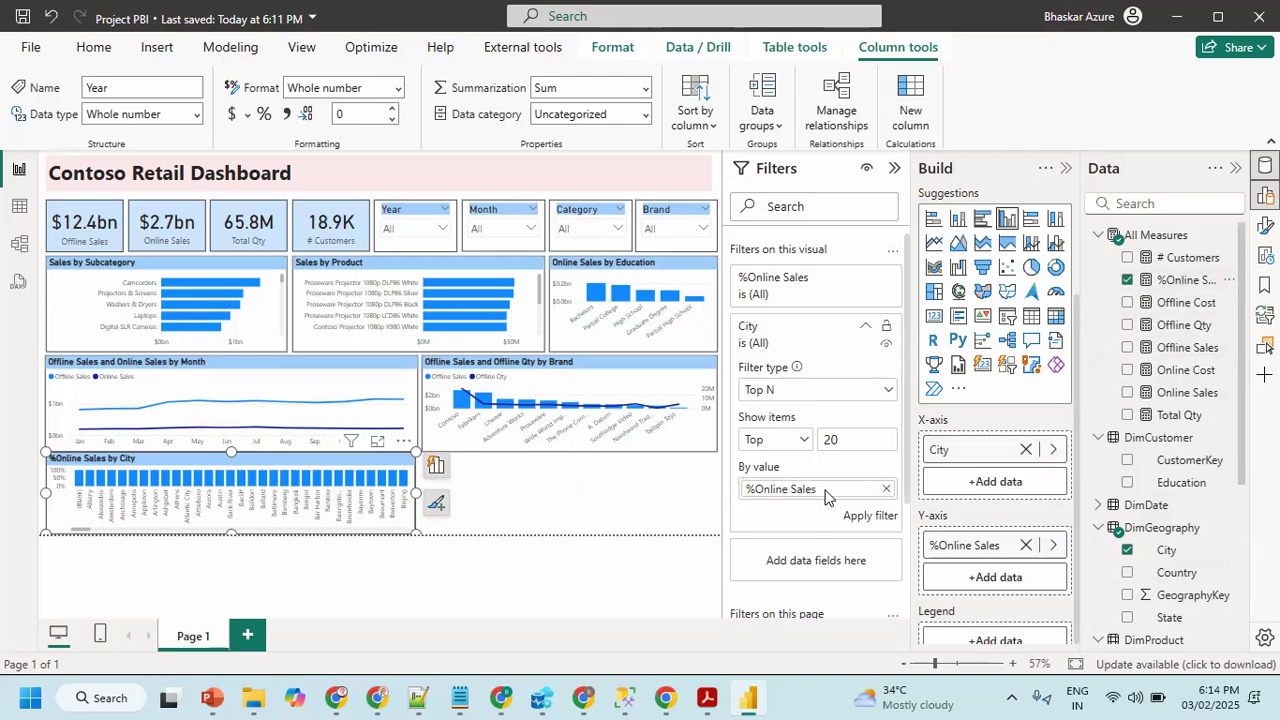
left_click(868, 516)
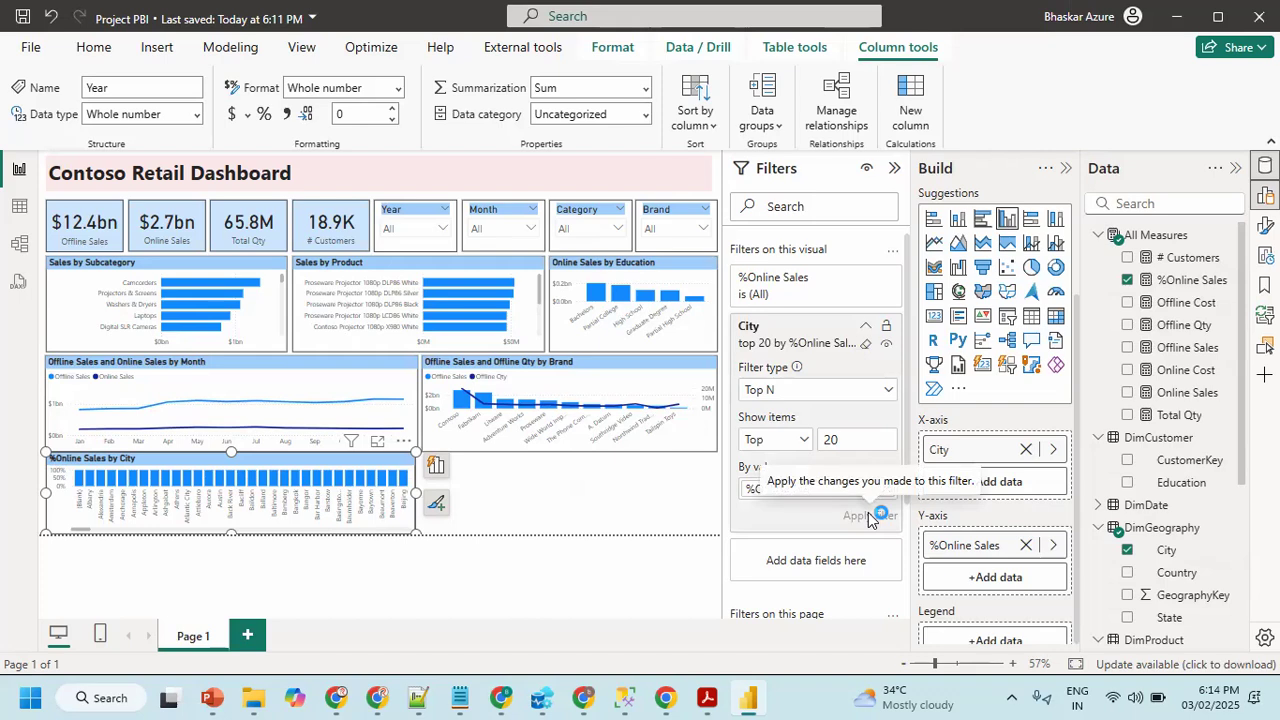
left_click(896, 172)
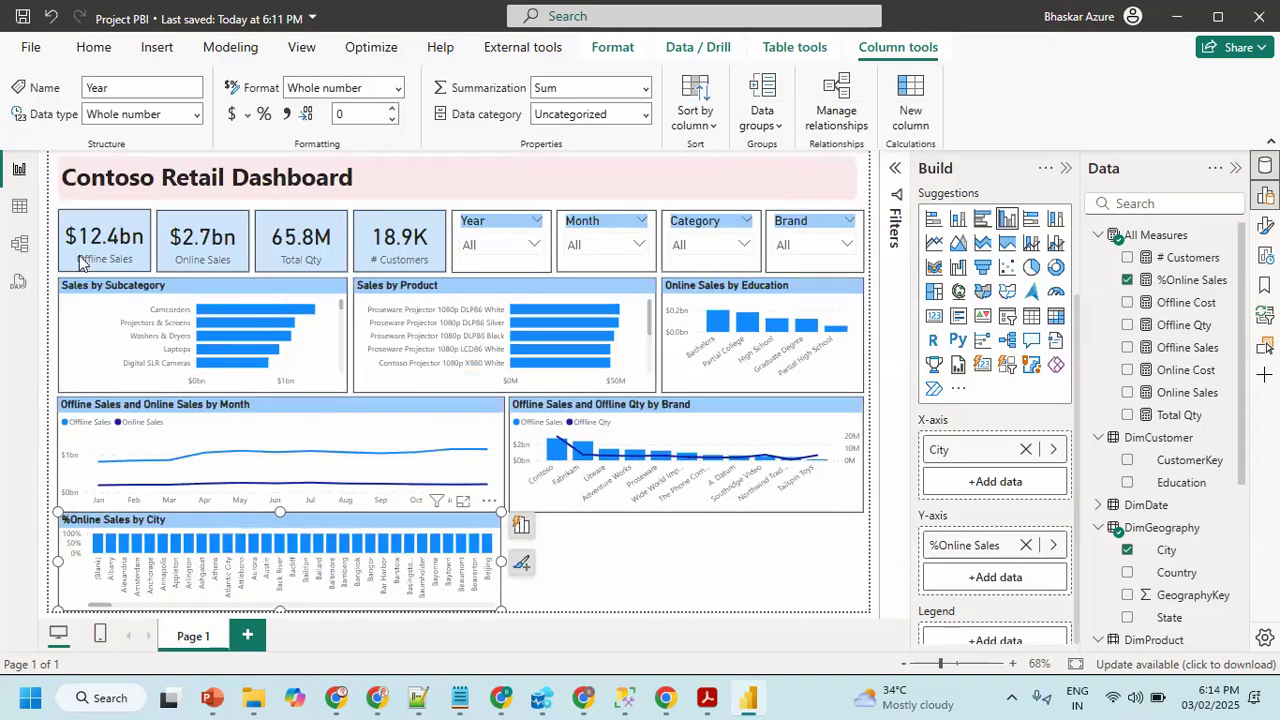
- Save the report and open the FactOnlineSales table's query for editing in Power Query from the model view
left_click(55, 155)
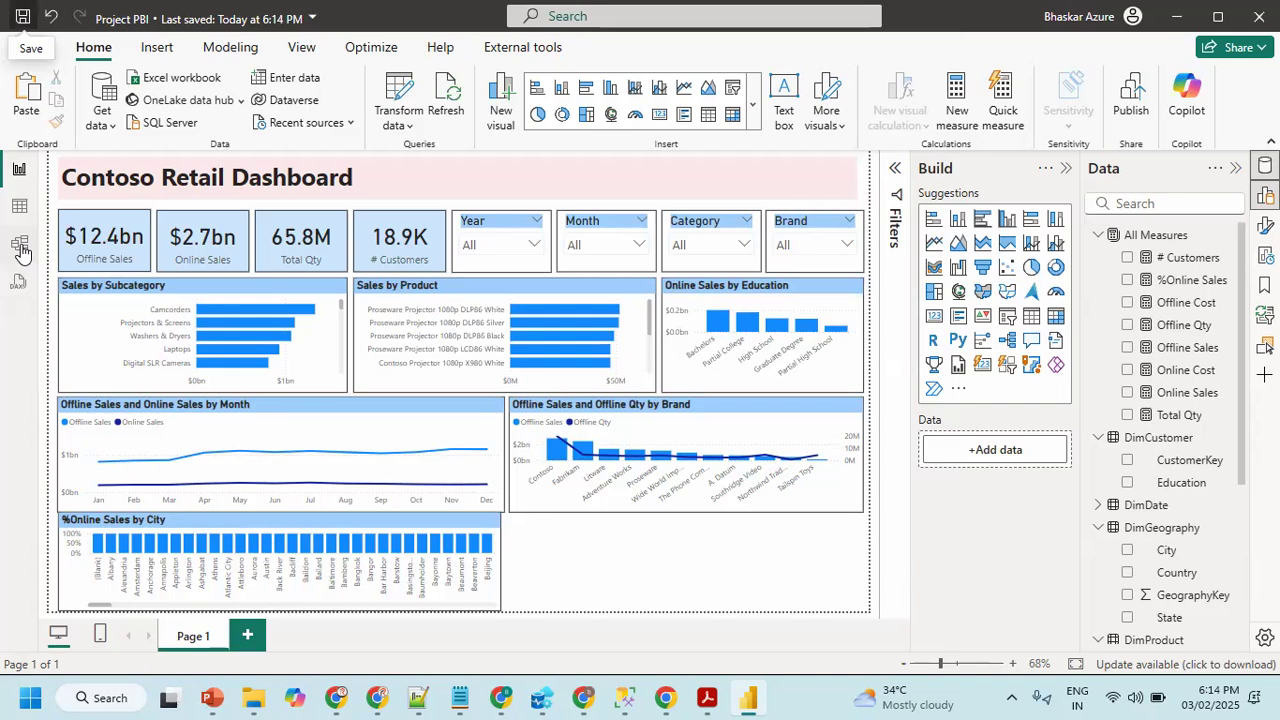
left_click(20, 246)
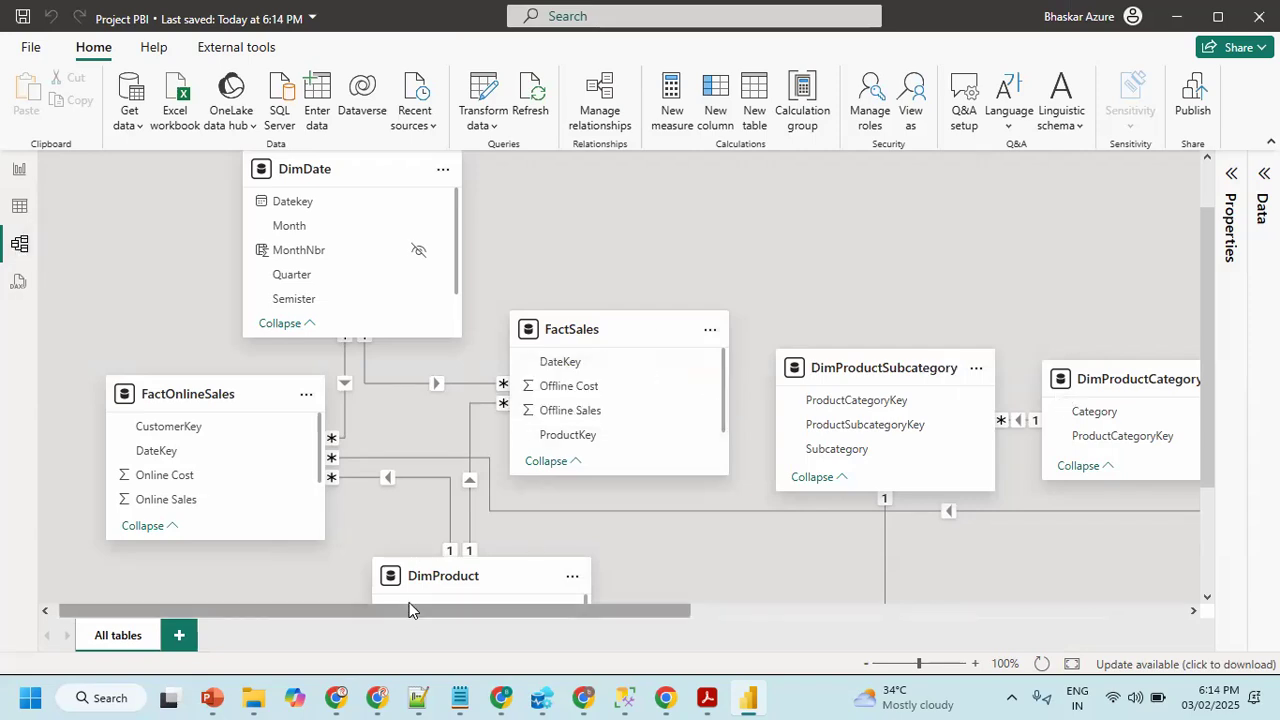
right_click(194, 398)
left_click(227, 134)
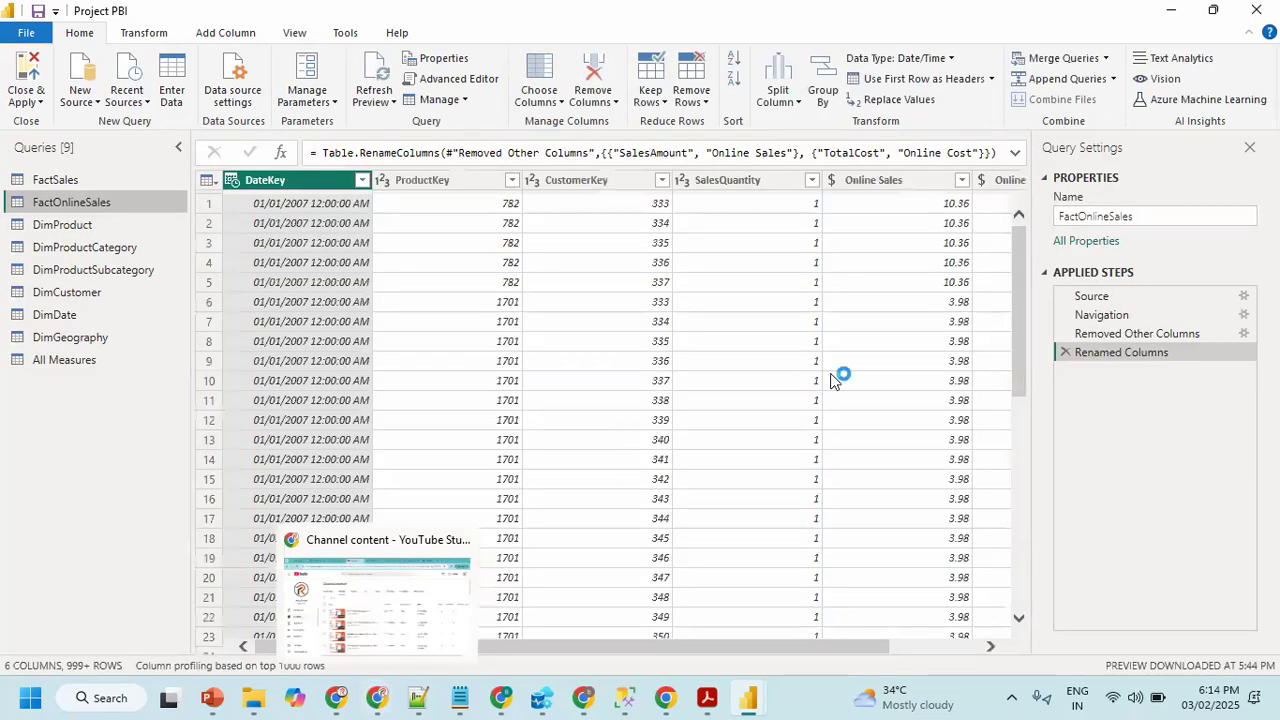
- Review which source columns the Removed Other Columns step keeps in the FactOnlineSales query
mouse_move(583, 649)
left_mouse_down()
mouse_move(632, 654)
mouse_move(582, 653)
left_mouse_up()
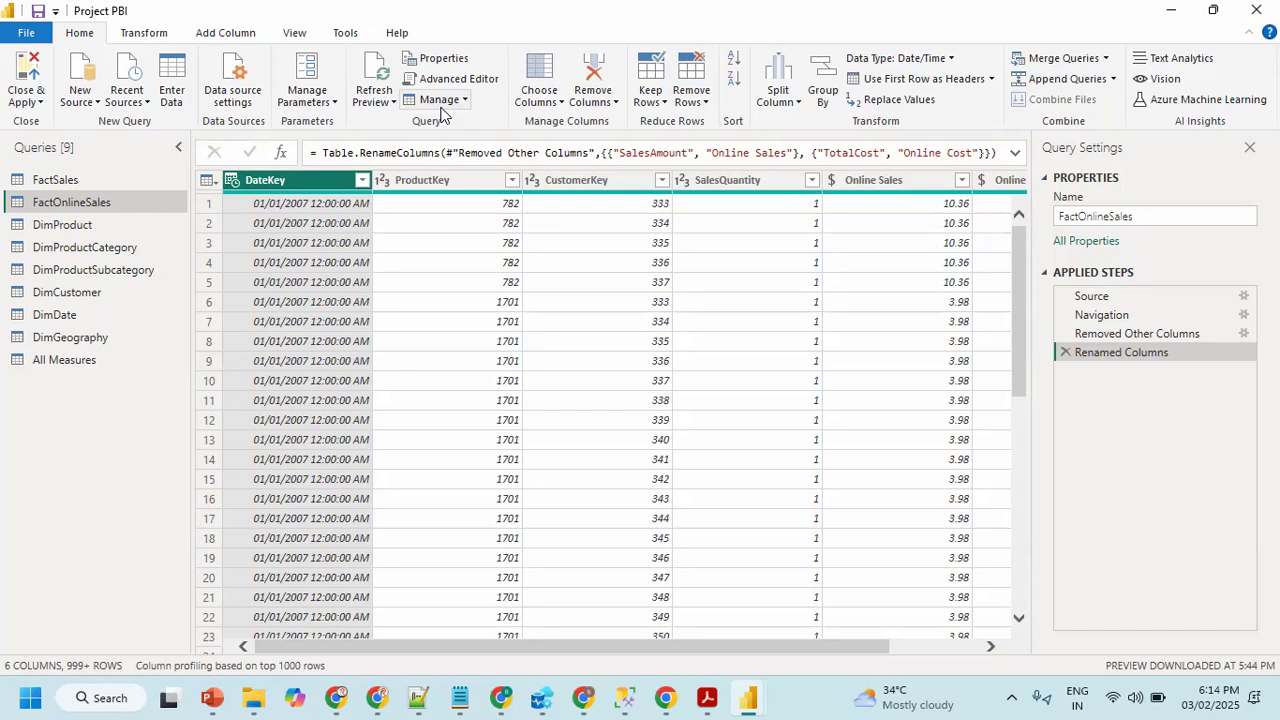
left_click_drag(1100, 347, 1103, 334)
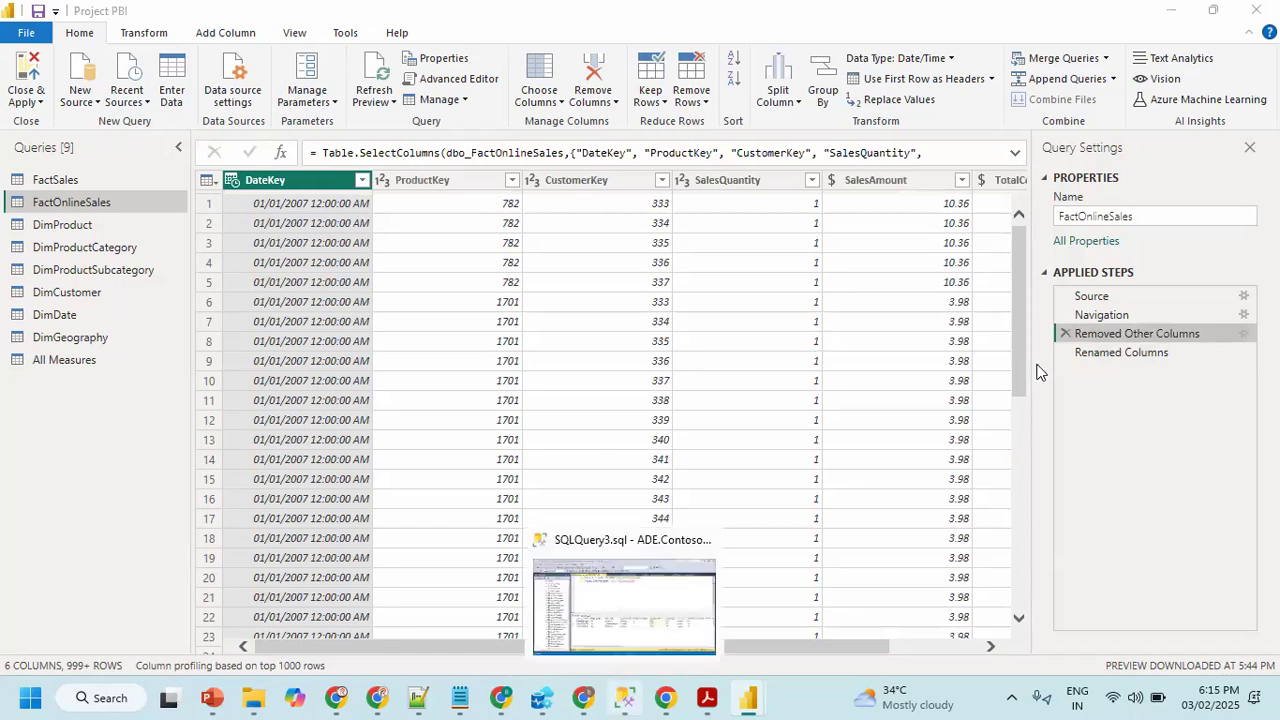
double_click(1088, 338)
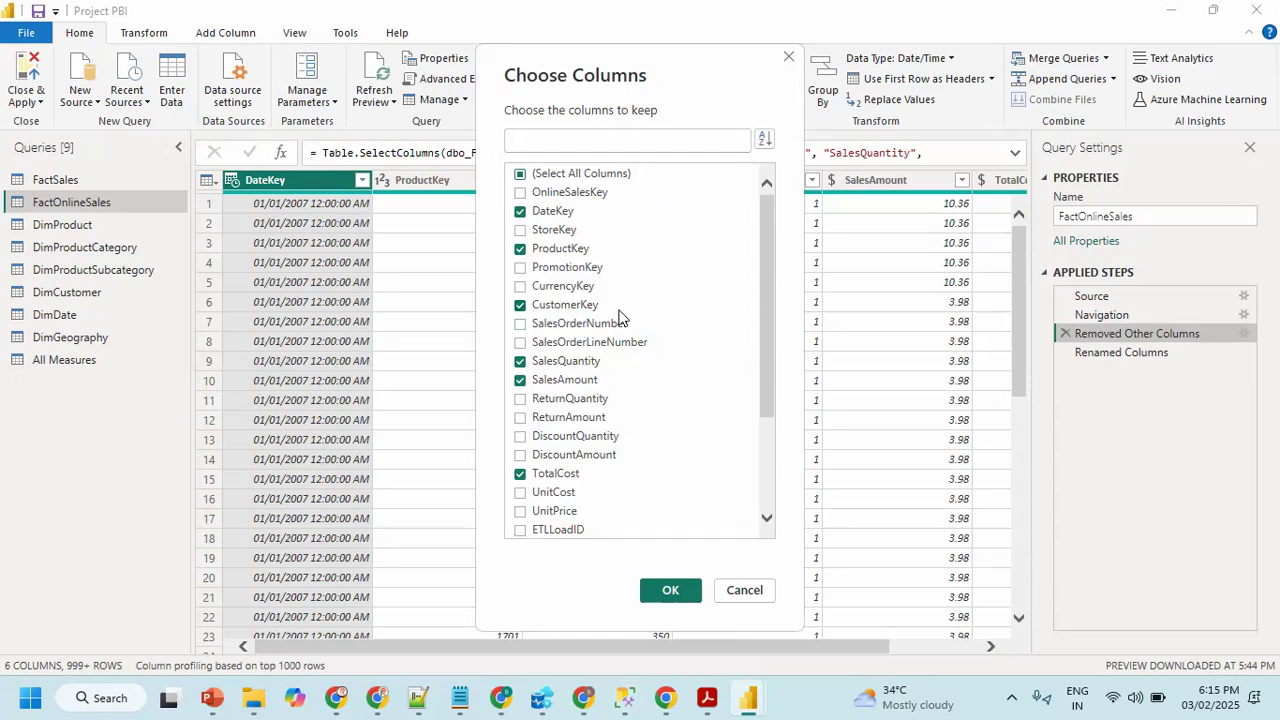
scroll(690, 464, "down", 2)
scroll(690, 456, "up", 2)
scroll(690, 456, "down", 3)
left_click(668, 589)
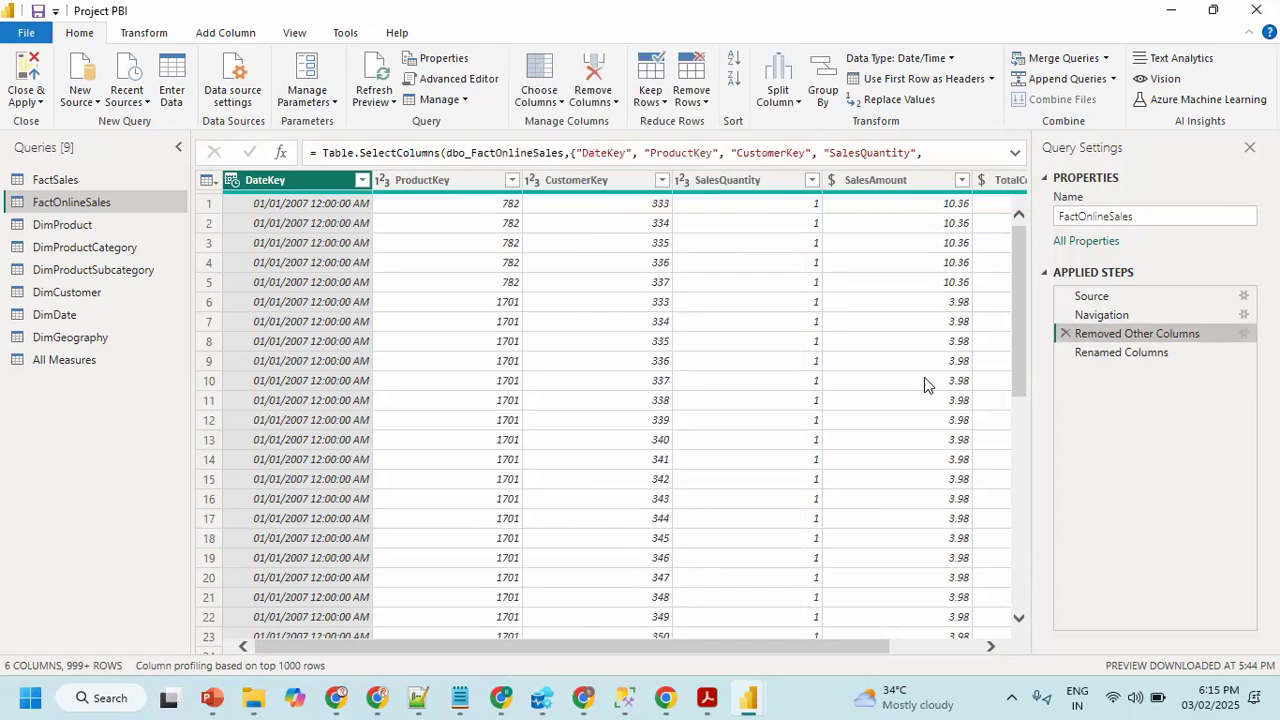
- Add GeographyKey to the columns kept in the DimCustomer query and apply the query changes to the model
left_click(75, 296)
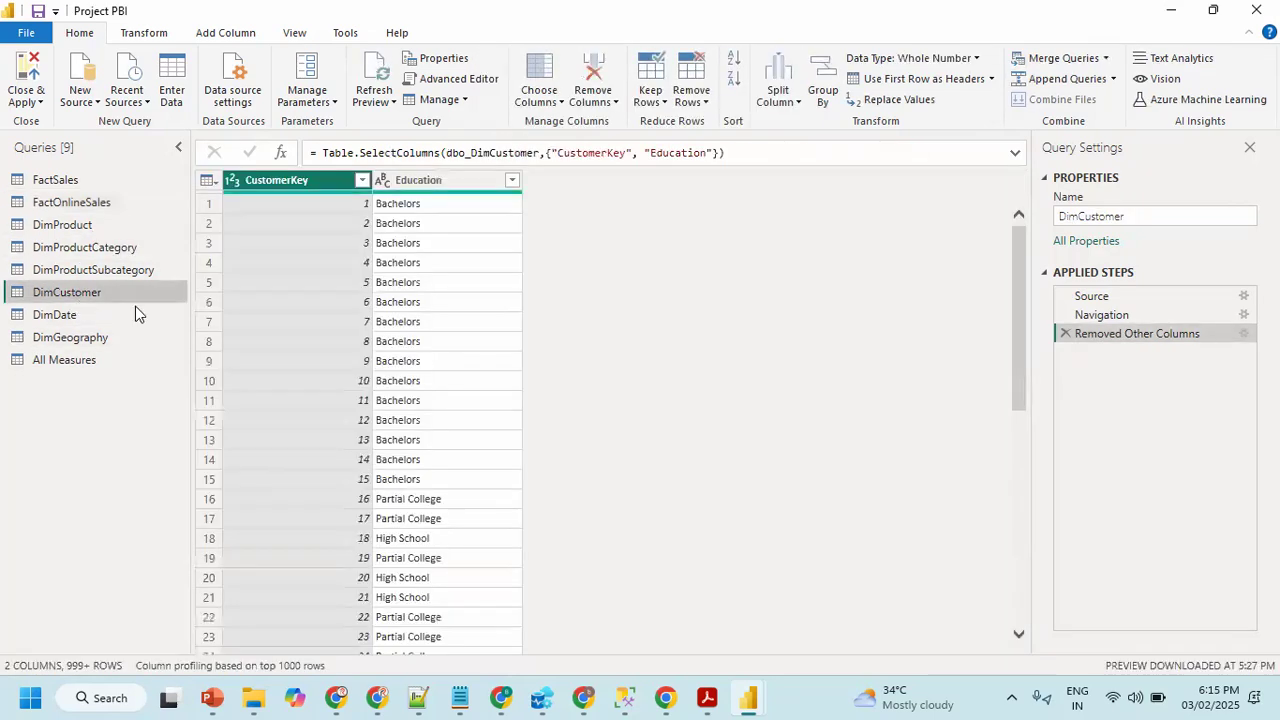
left_click(1100, 316)
left_click(1103, 336)
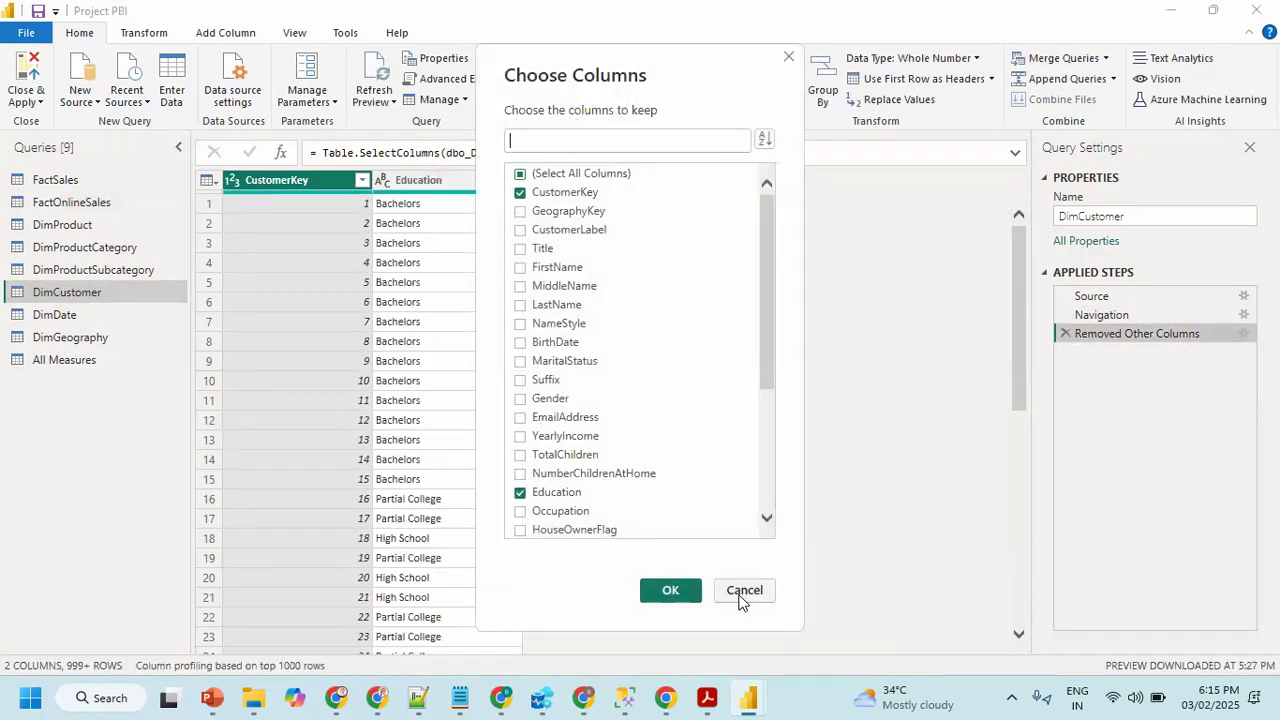
left_click(743, 590)
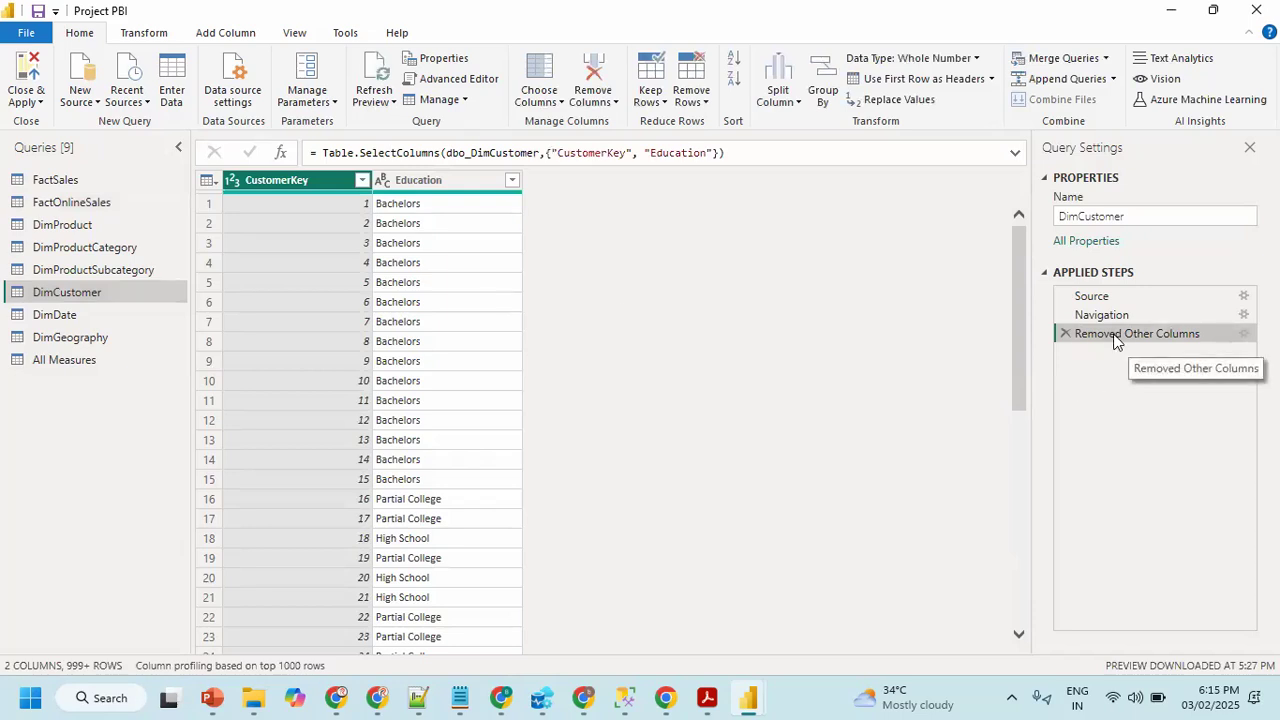
left_click(520, 211)
left_click(670, 590)
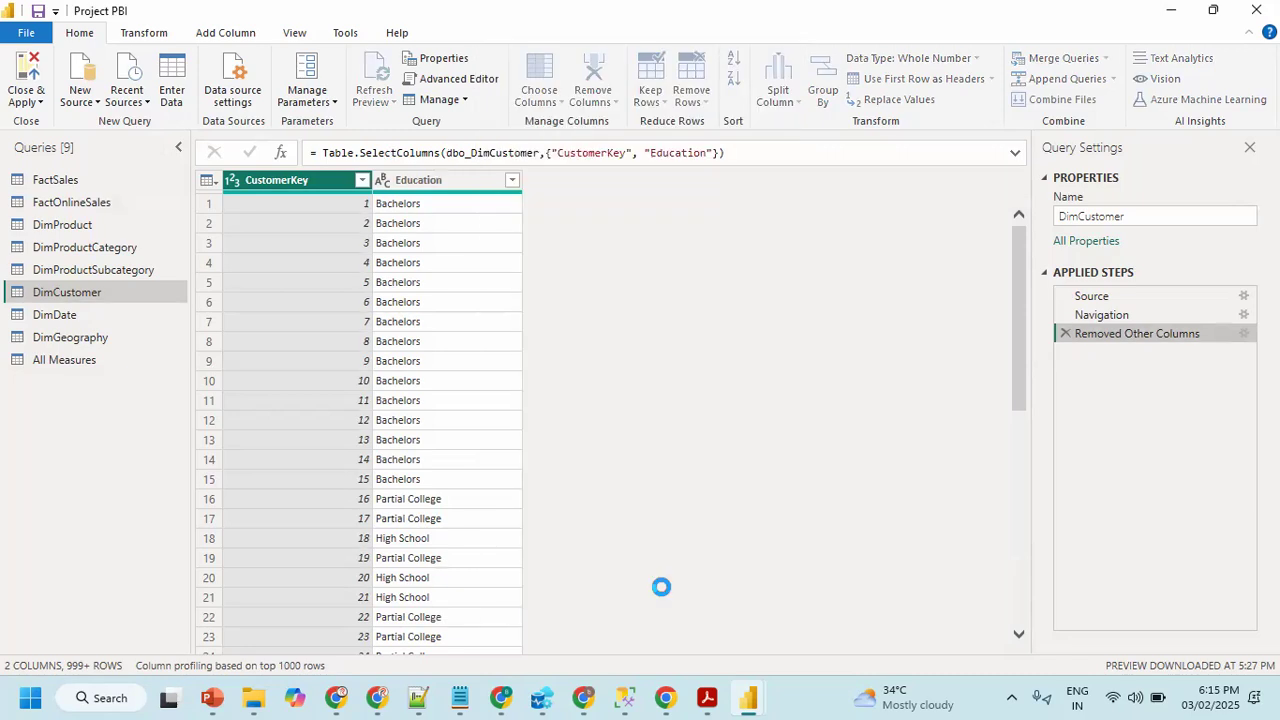
left_click(26, 78)
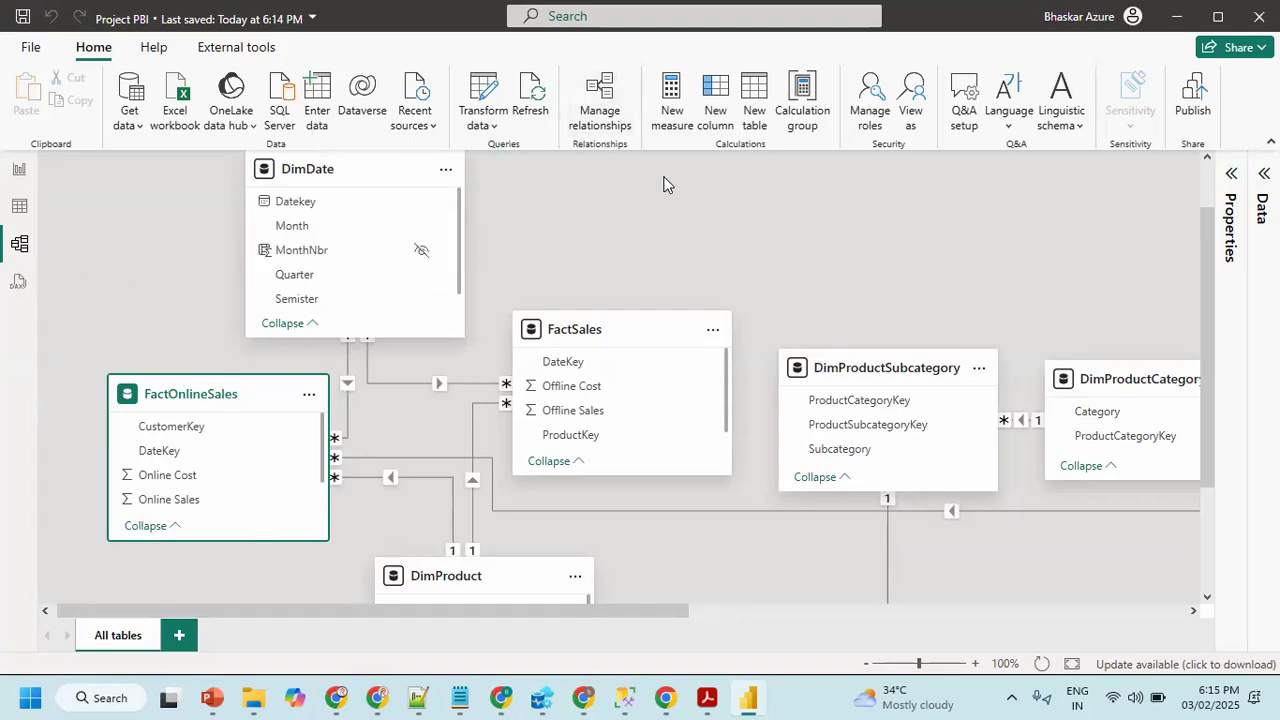
- Create an active many-to-one relationship from DimCustomer to DimGeography on GeographyKey with single cross-filter direction
left_click(600, 105)
left_click(363, 89)
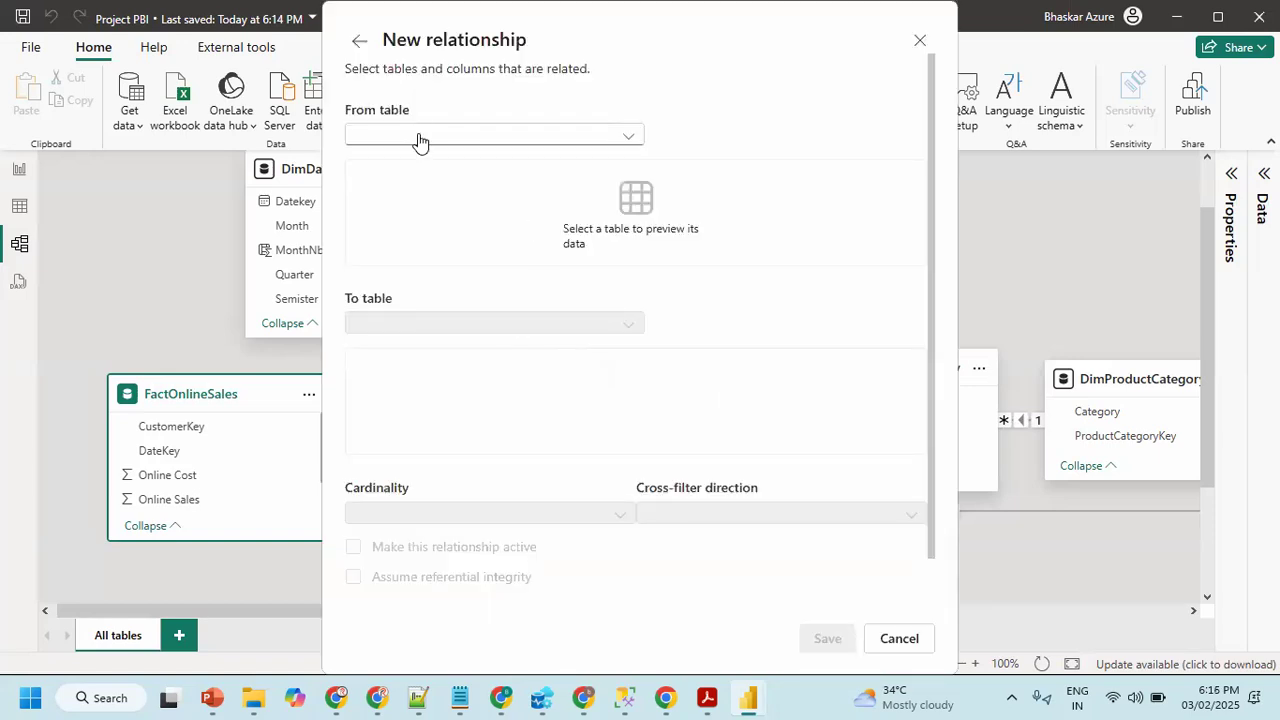
left_click(417, 135)
left_click(420, 184)
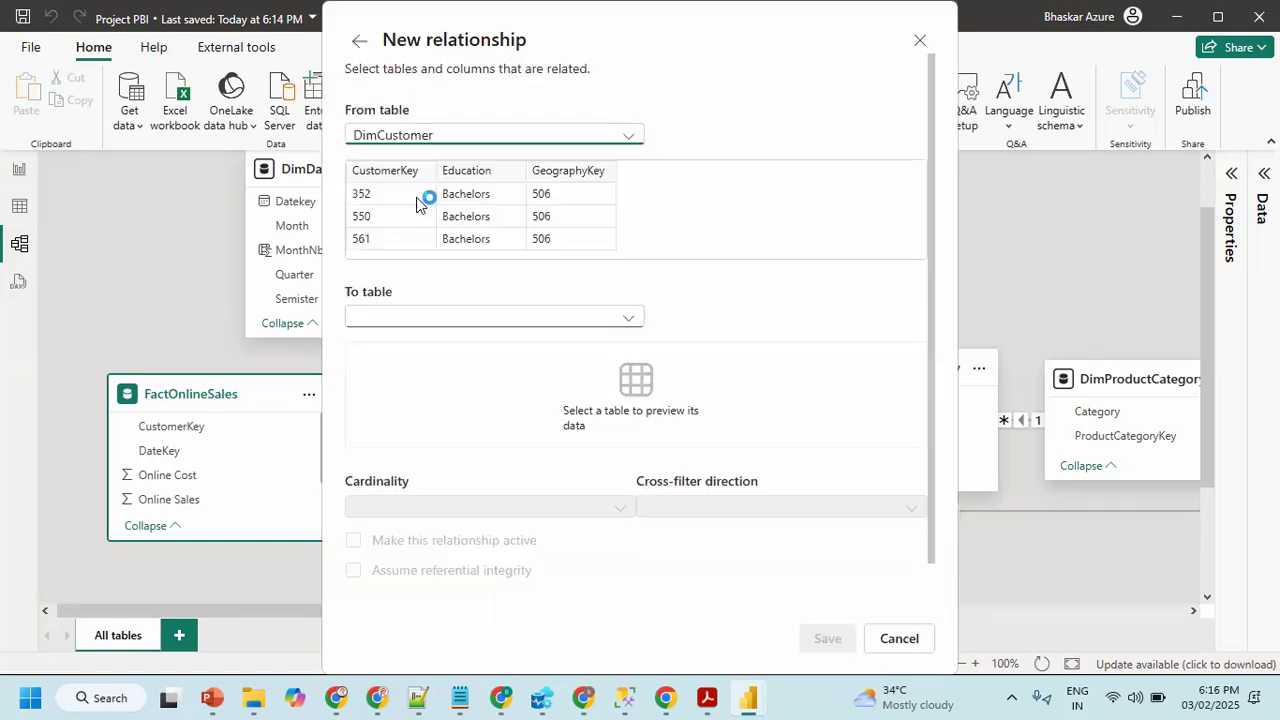
left_click(415, 318)
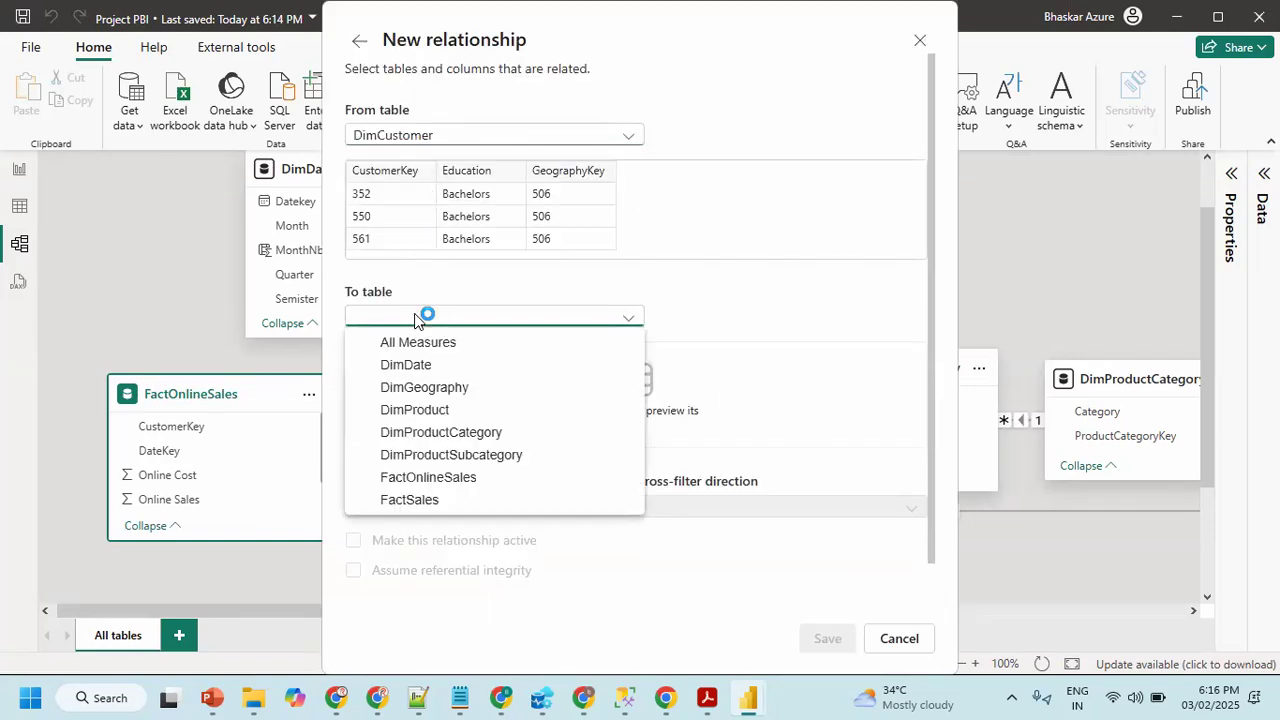
left_click(421, 390)
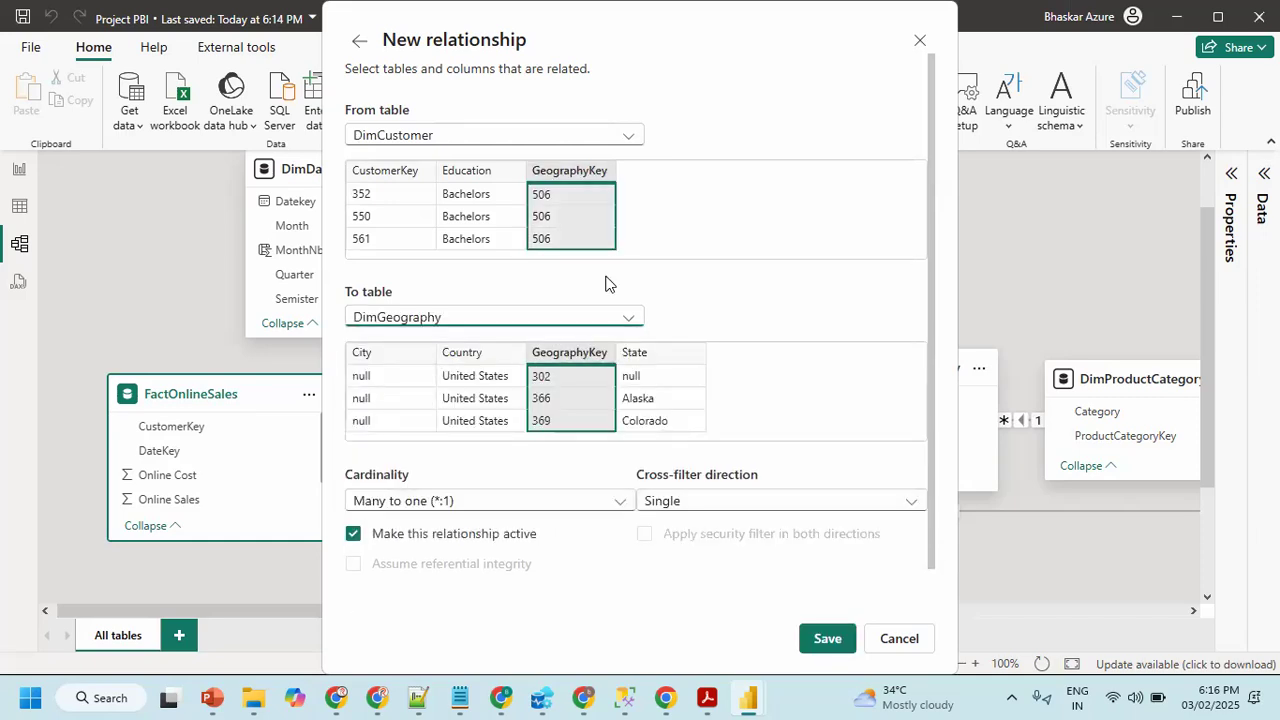
left_click(820, 632)
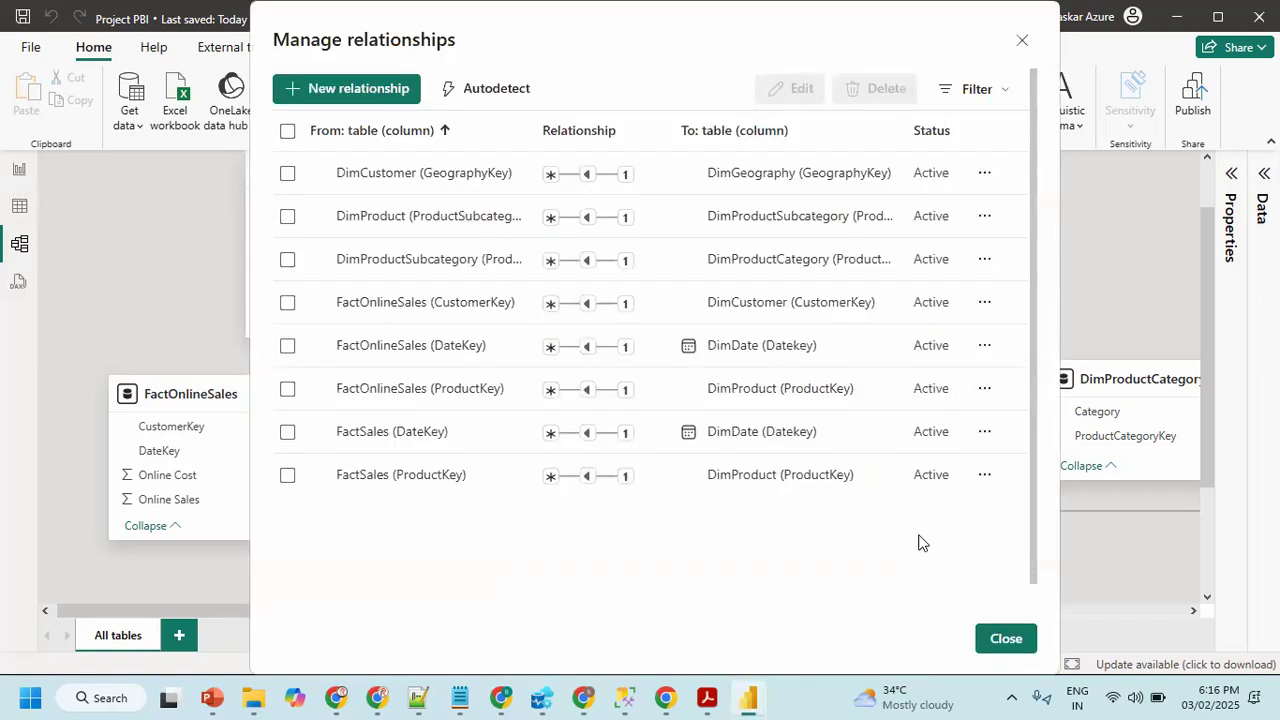
left_click(1005, 637)
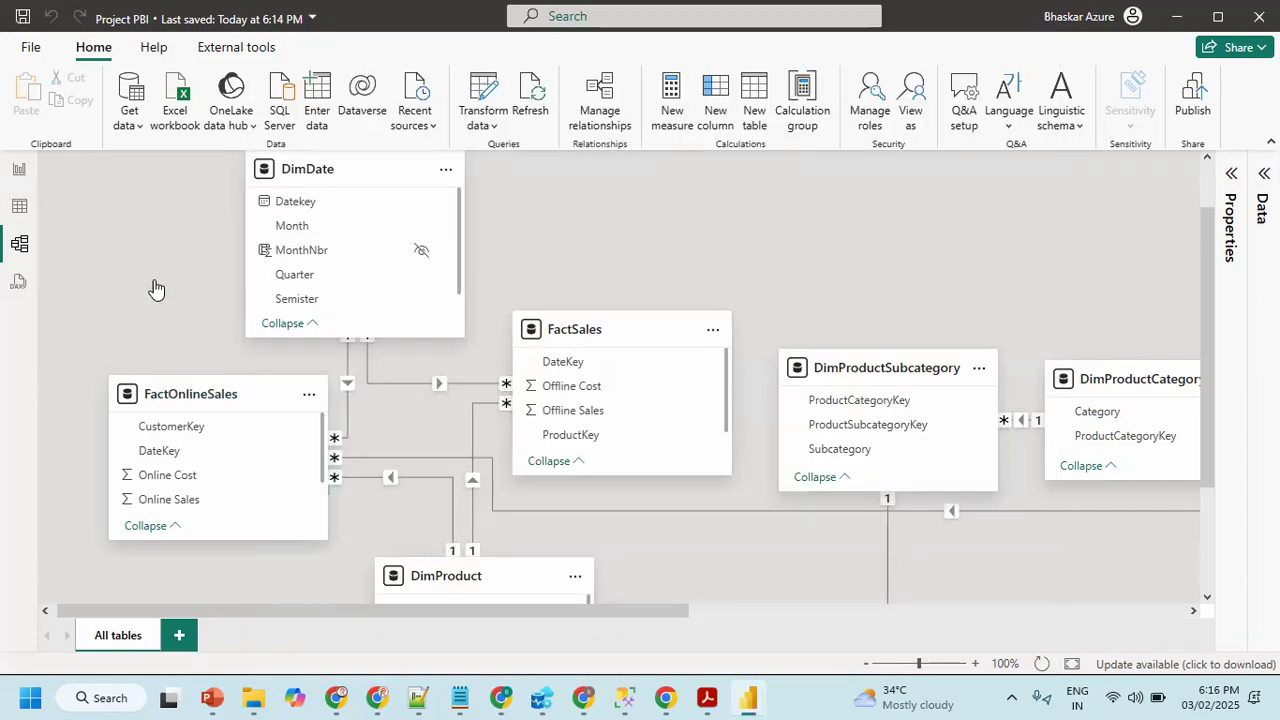
- Return to the report and examine the %Online Sales by City chart in focus mode
left_click(18, 171)
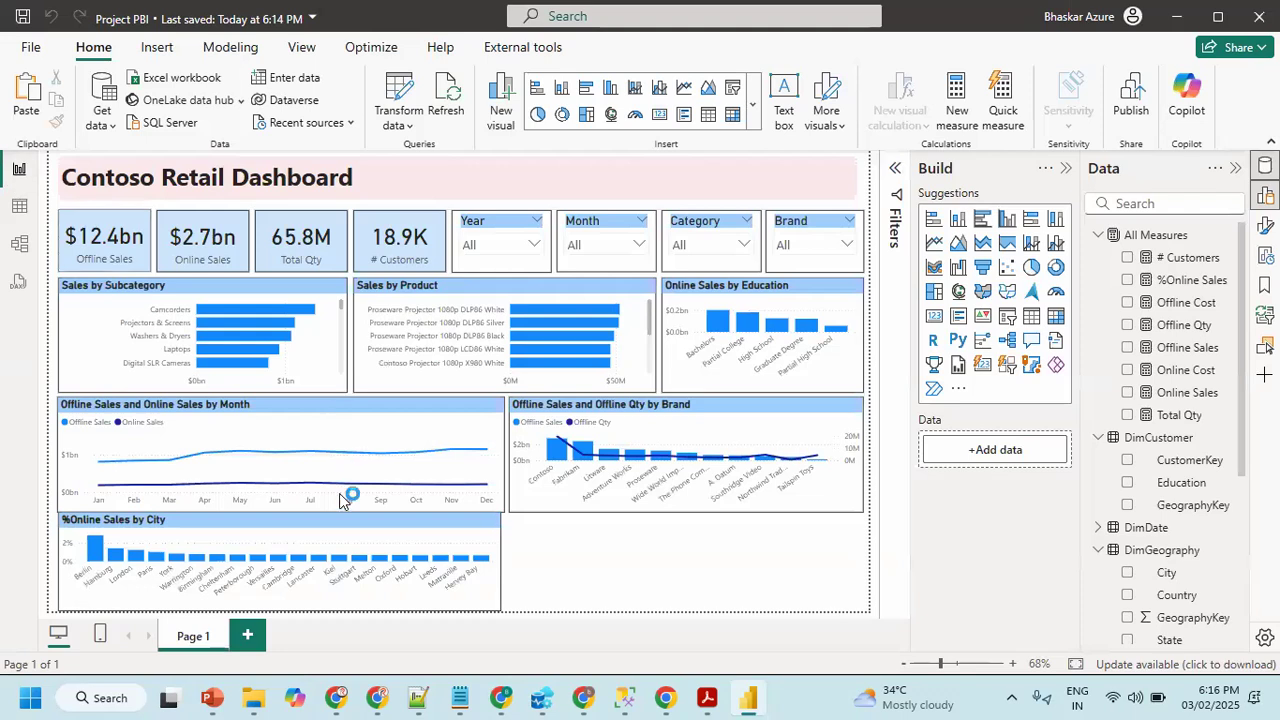
left_click(460, 514)
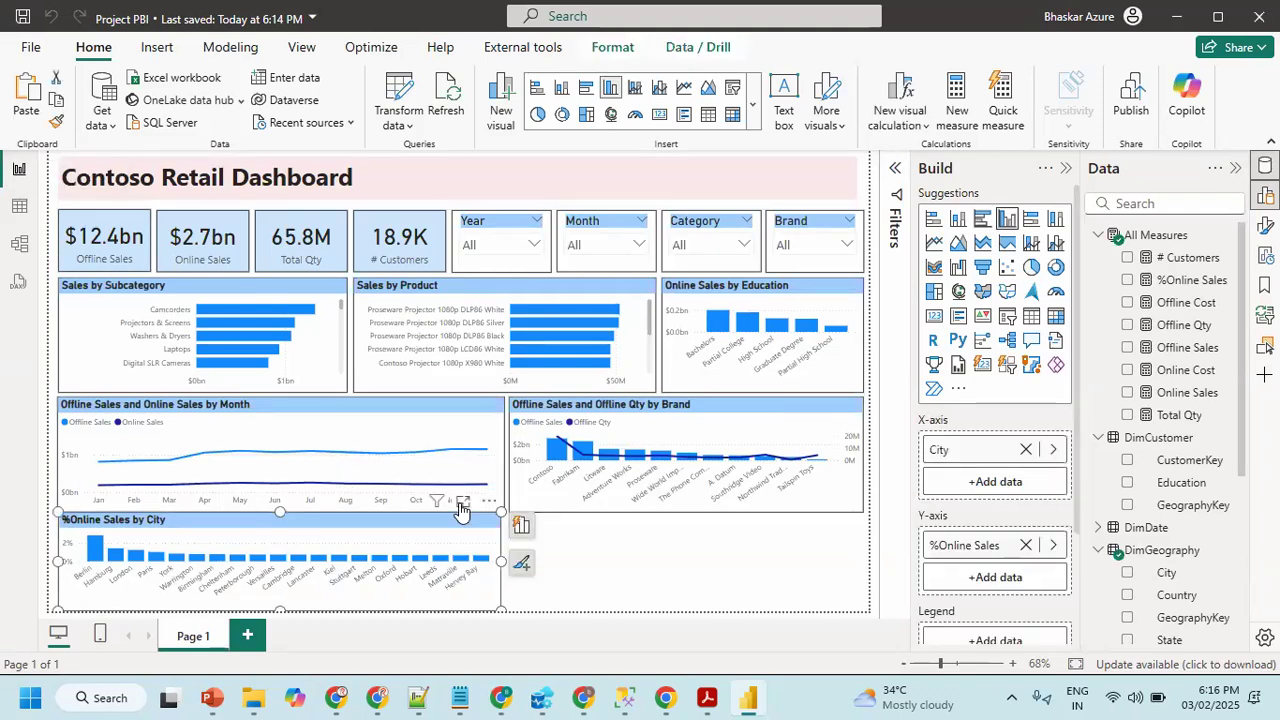
left_click(462, 500)
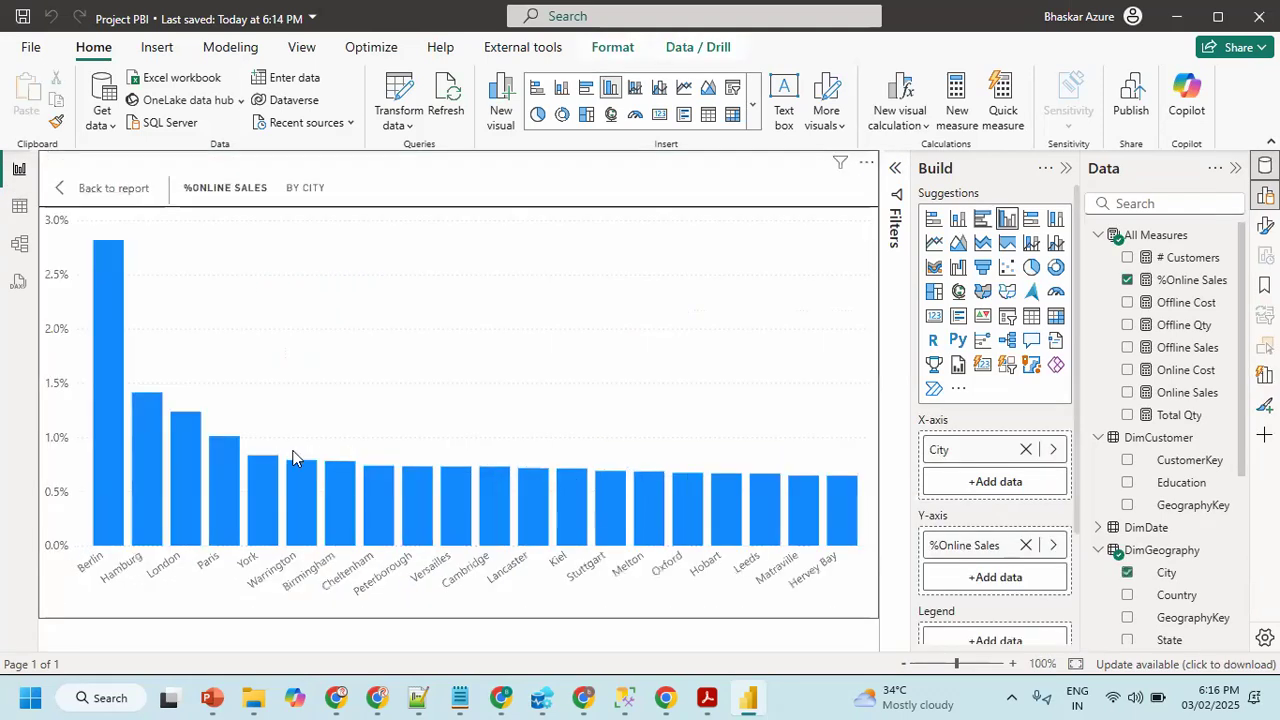
left_click(85, 183)
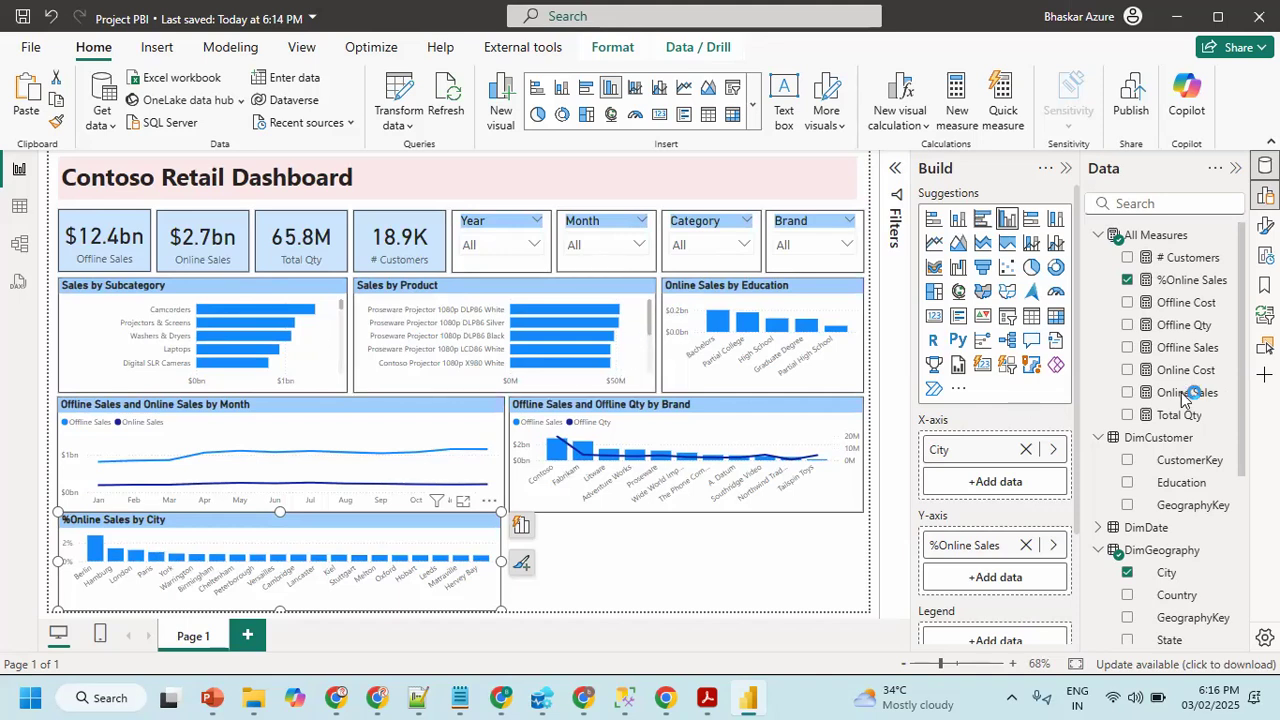
- Turn on data labels for the %Online Sales by City chart
left_click(1265, 225)
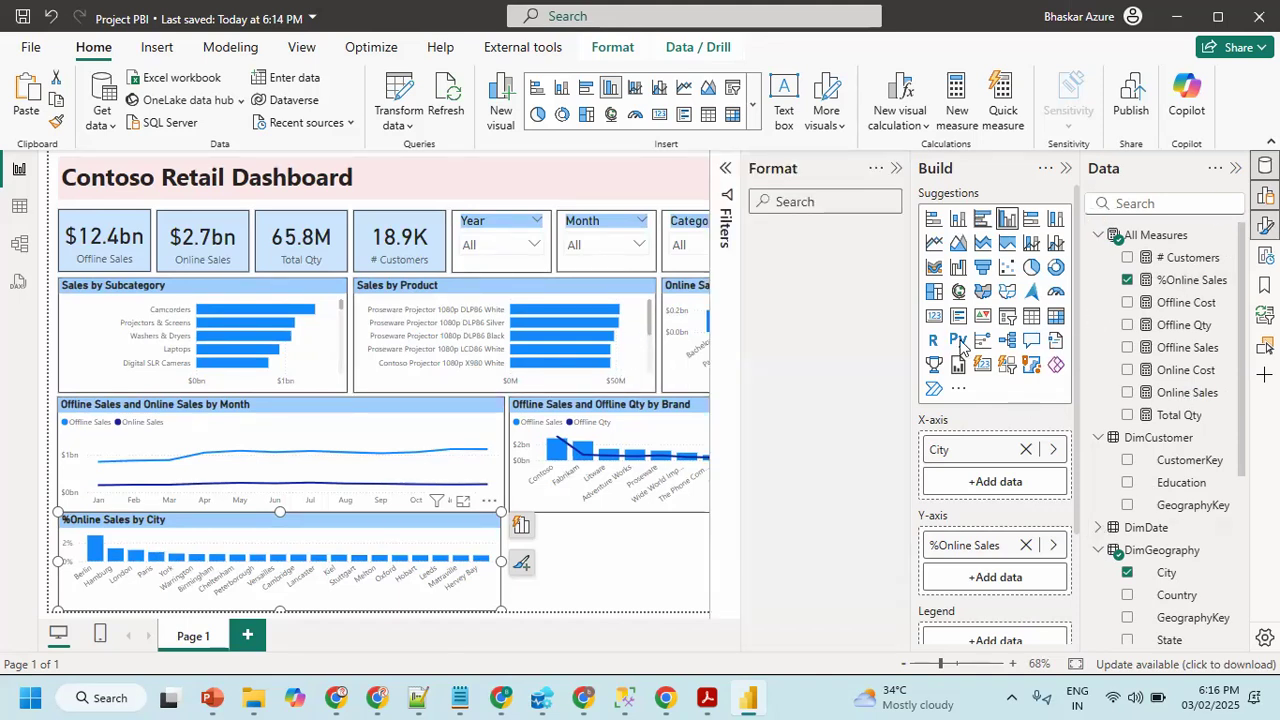
left_click(831, 202)
type("lab")
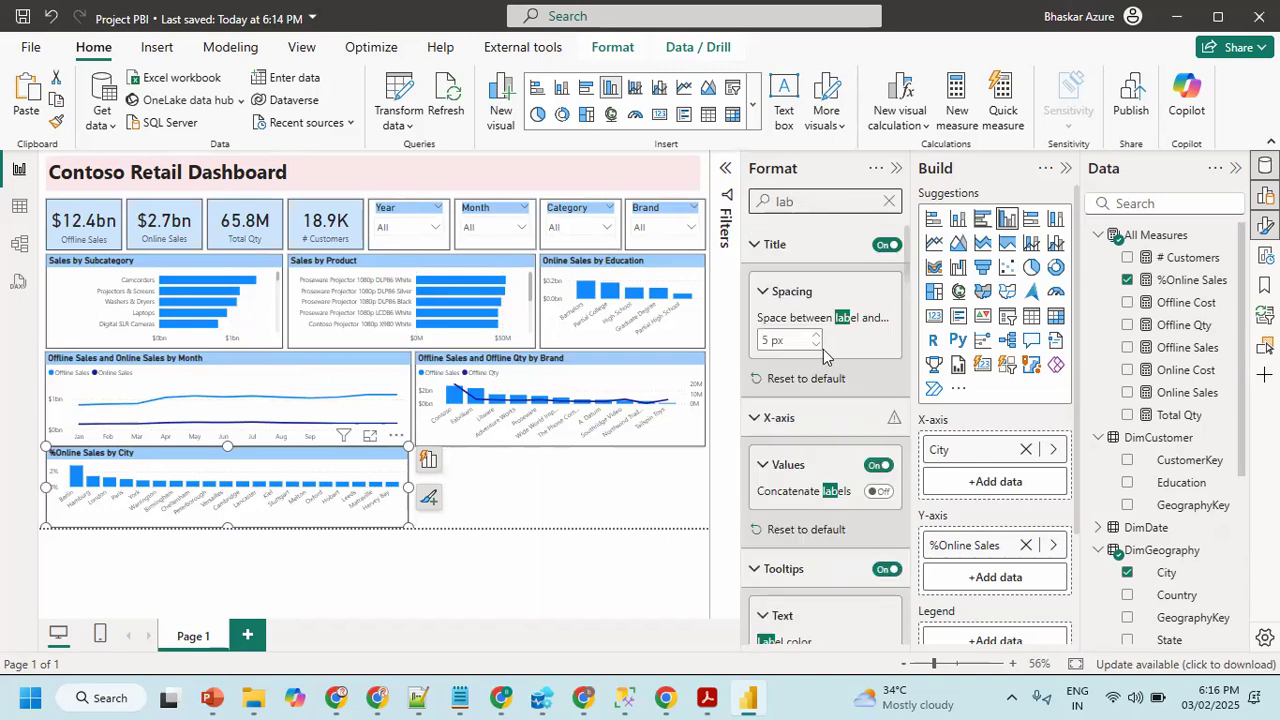
key("BackSpace")
key("BackSpace")
key("BackSpace")
type("data")
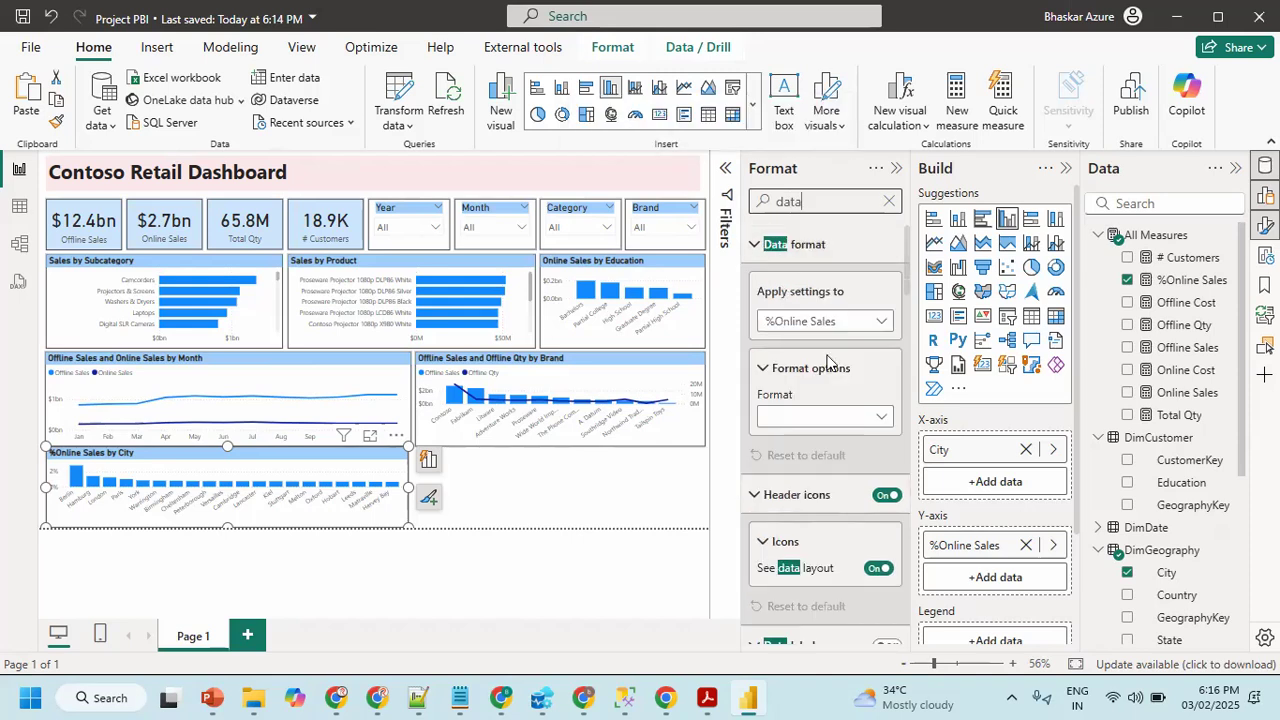
scroll(846, 440, "down", 4)
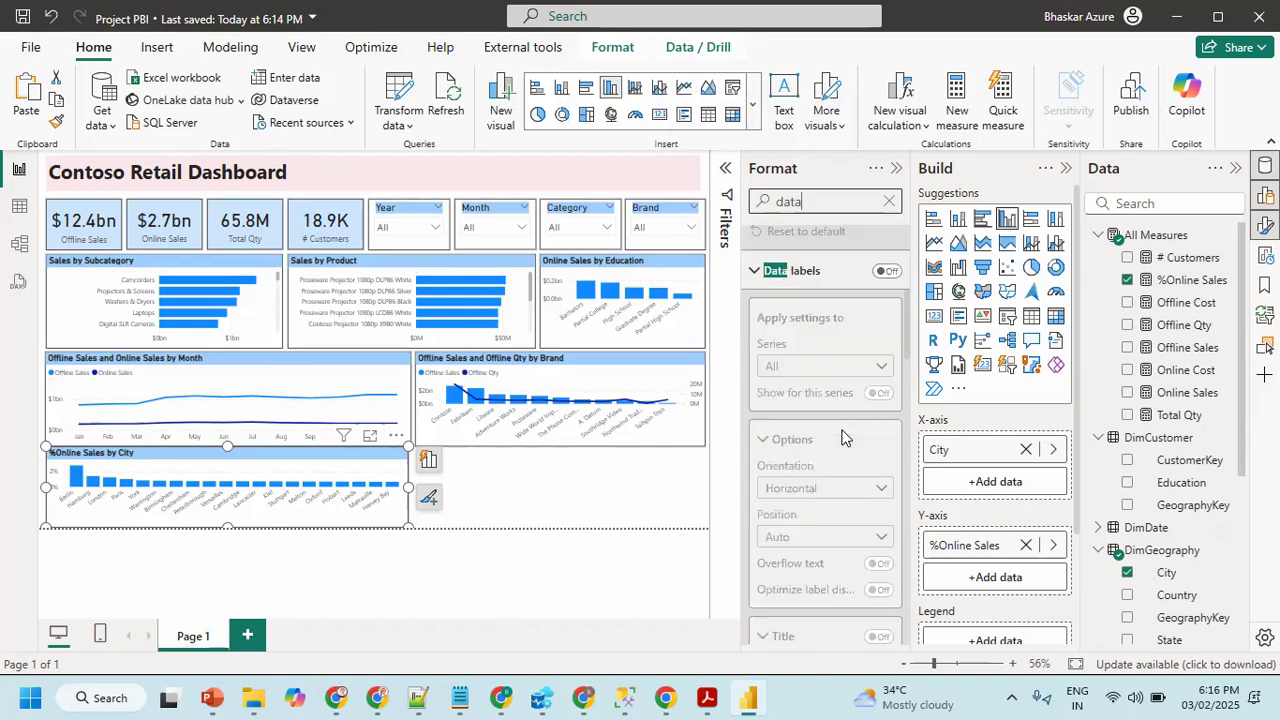
left_click(886, 271)
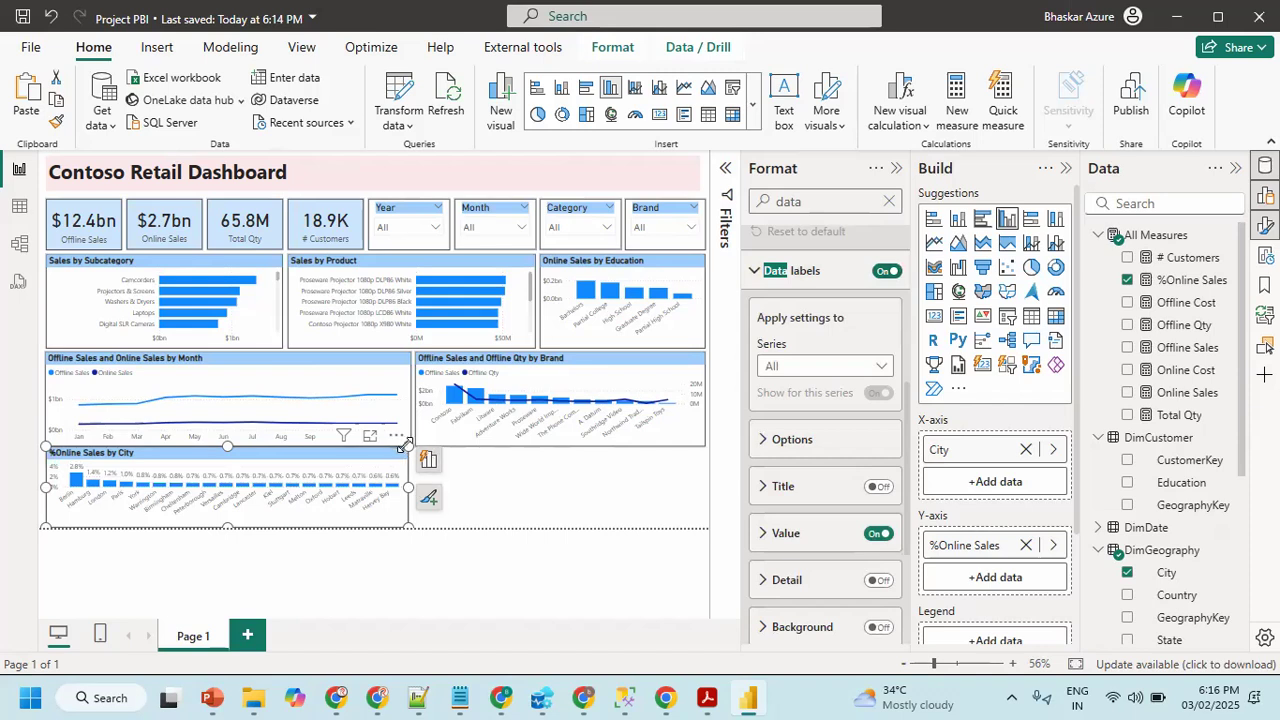
- Examine the %Online Sales by City chart in focus mode, return to the report and close the Format pane
left_click(367, 438)
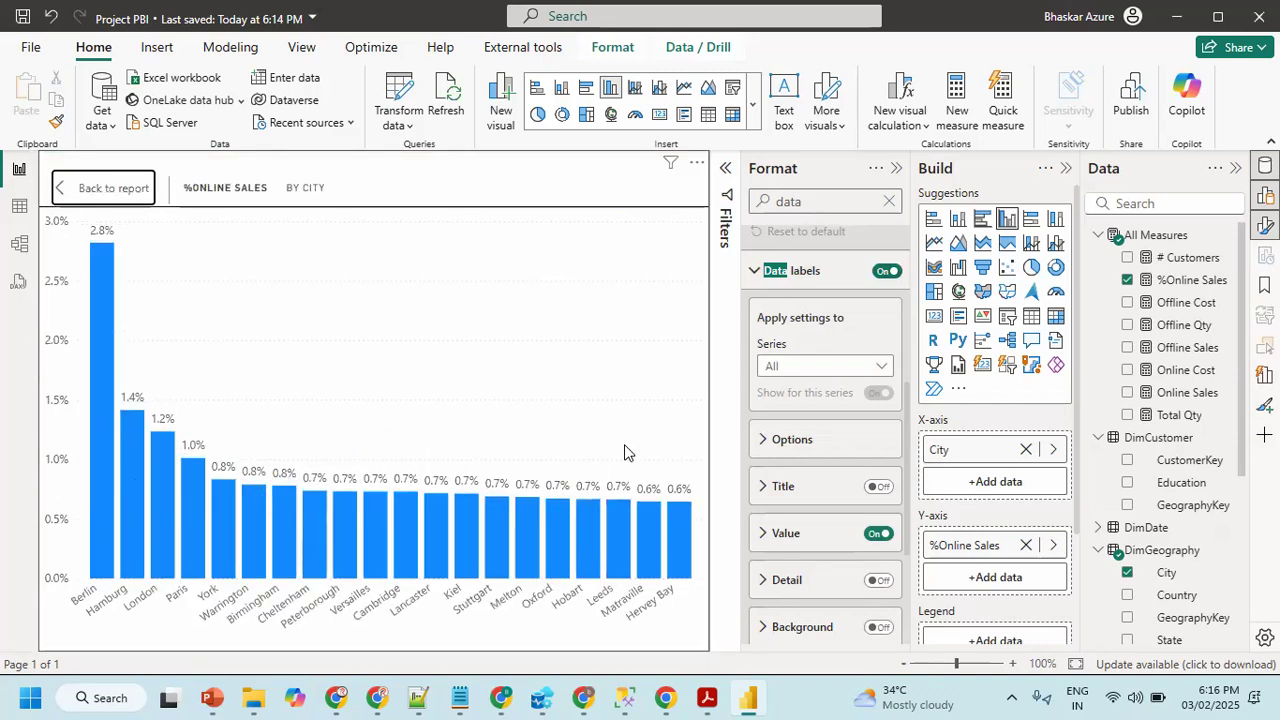
left_click(62, 190)
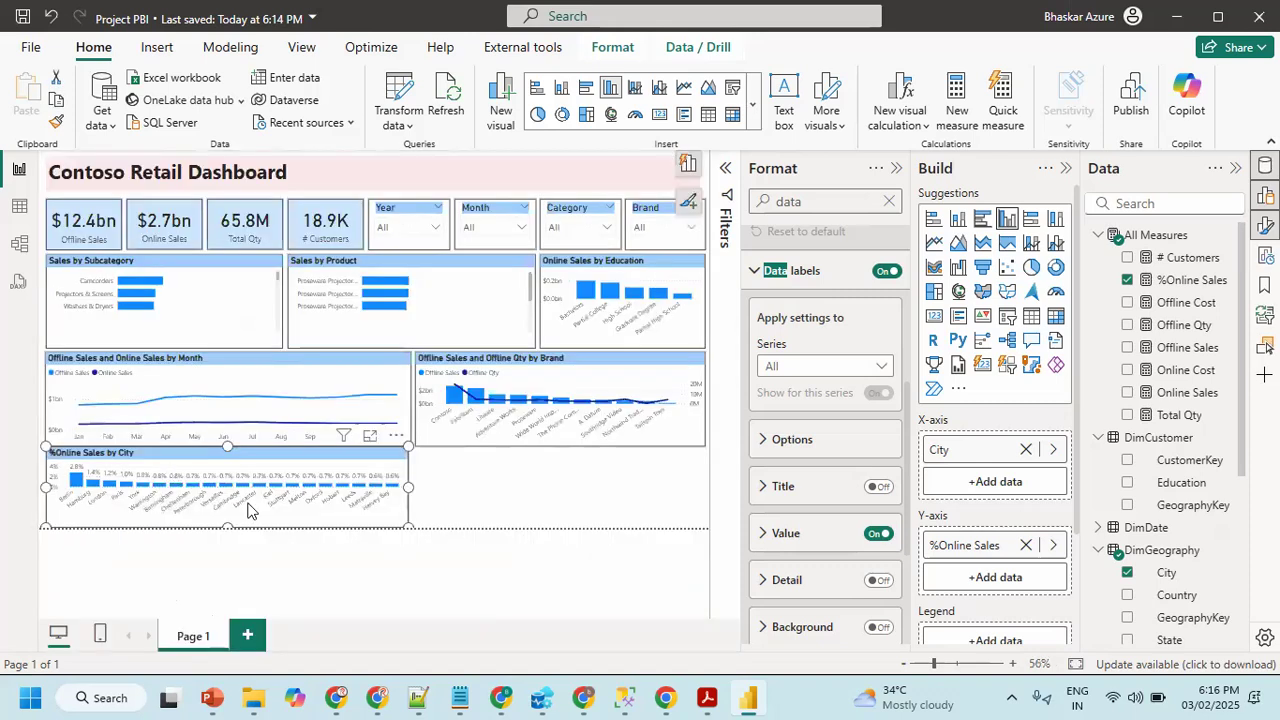
left_click(896, 168)
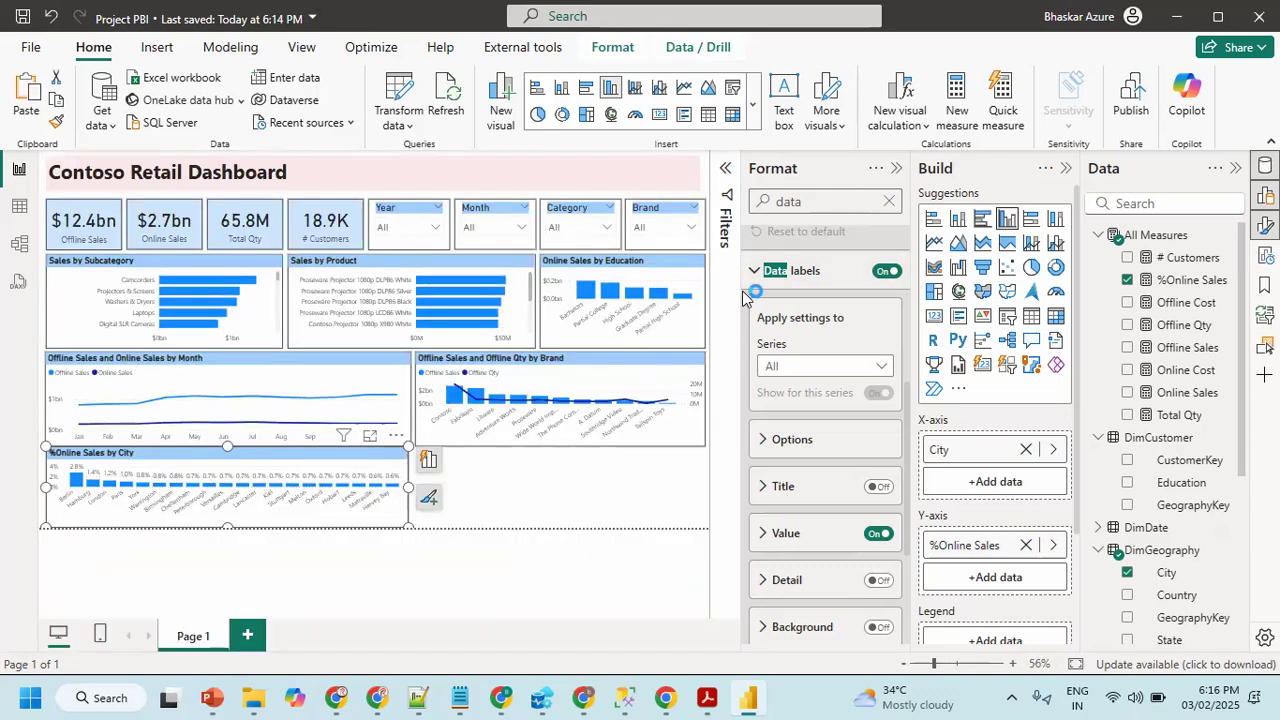
- Check the layout in Project Design.pdf and narrow the %Online Sales by City chart to free space beside it
left_click(707, 699)
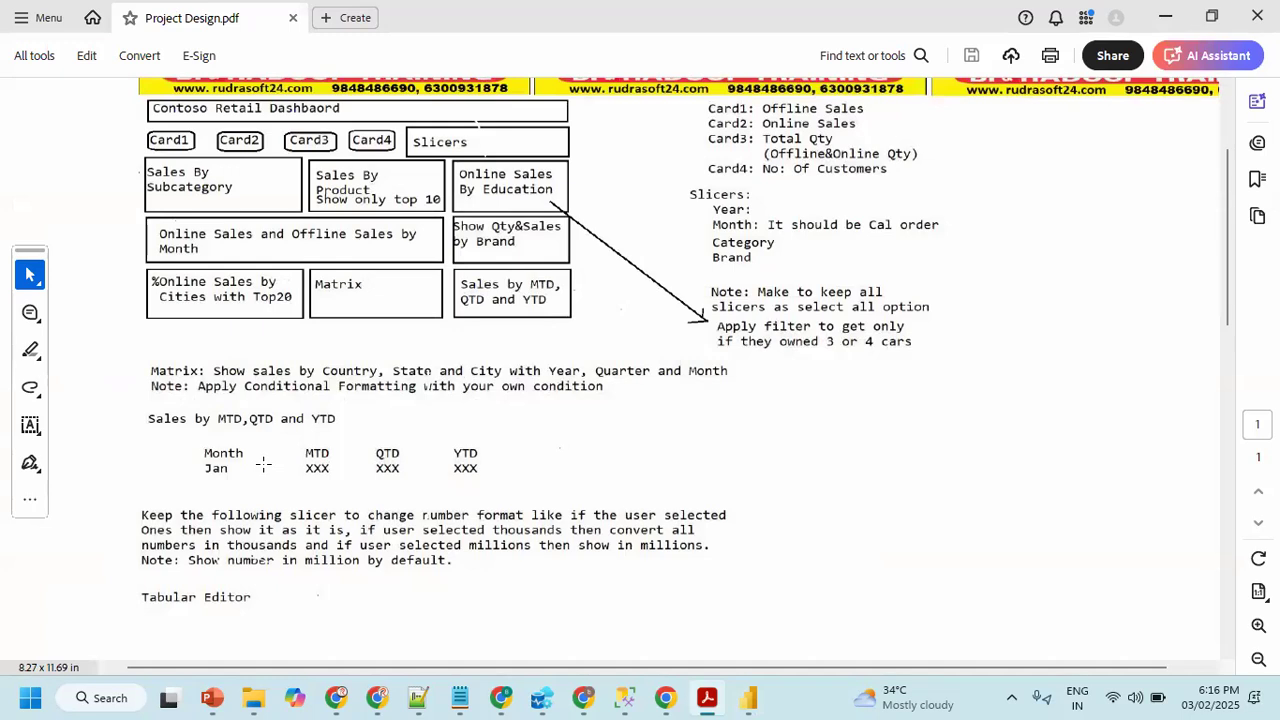
left_click(748, 698)
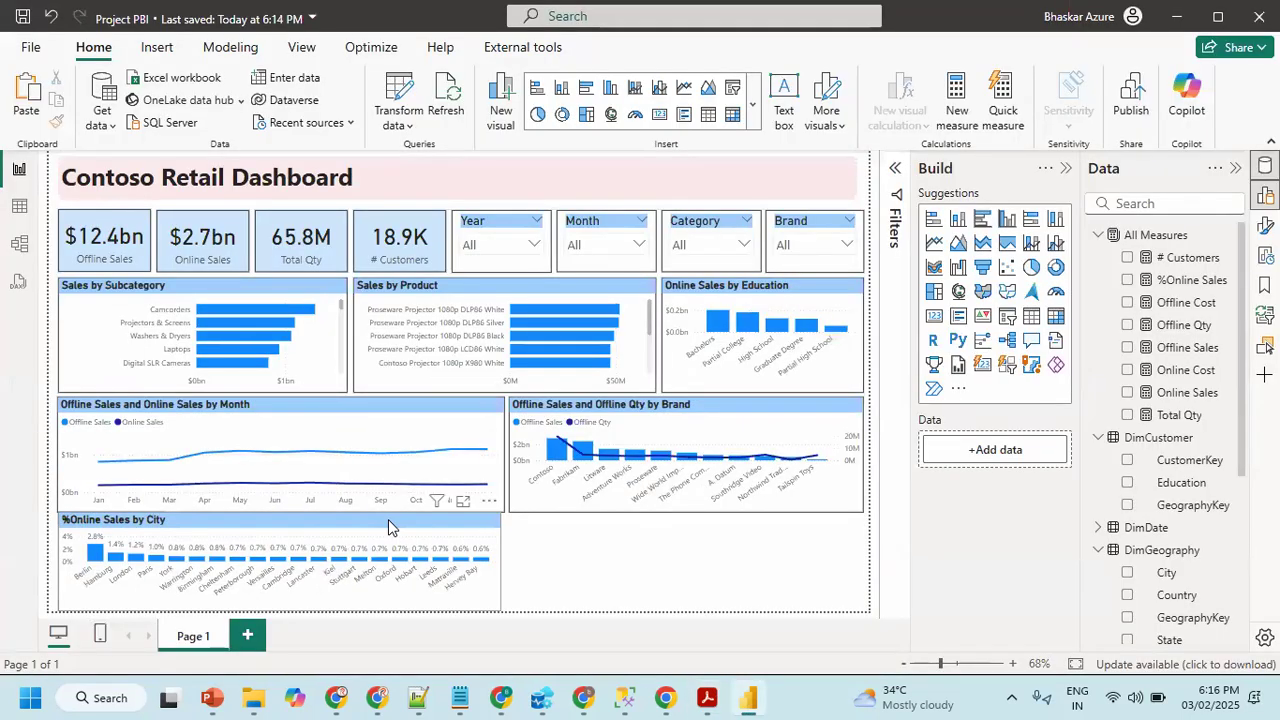
left_click(478, 551)
left_click_drag(500, 556, 375, 562)
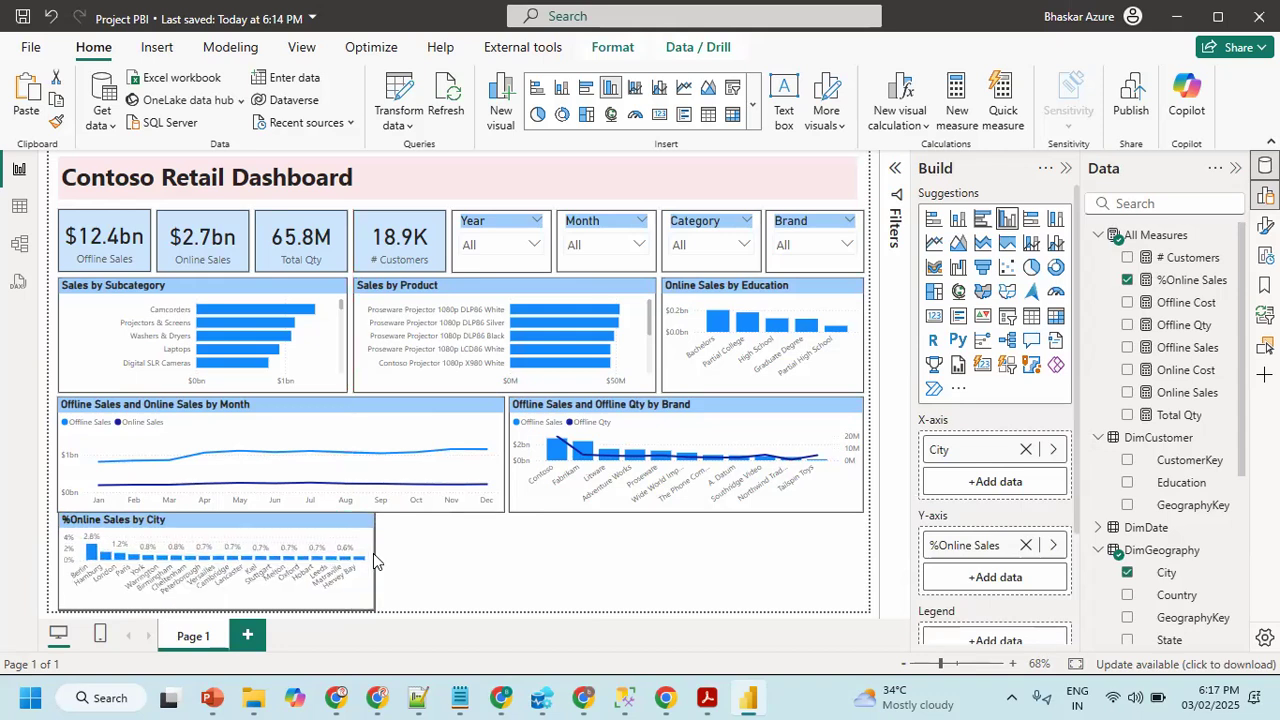
left_click(508, 556)
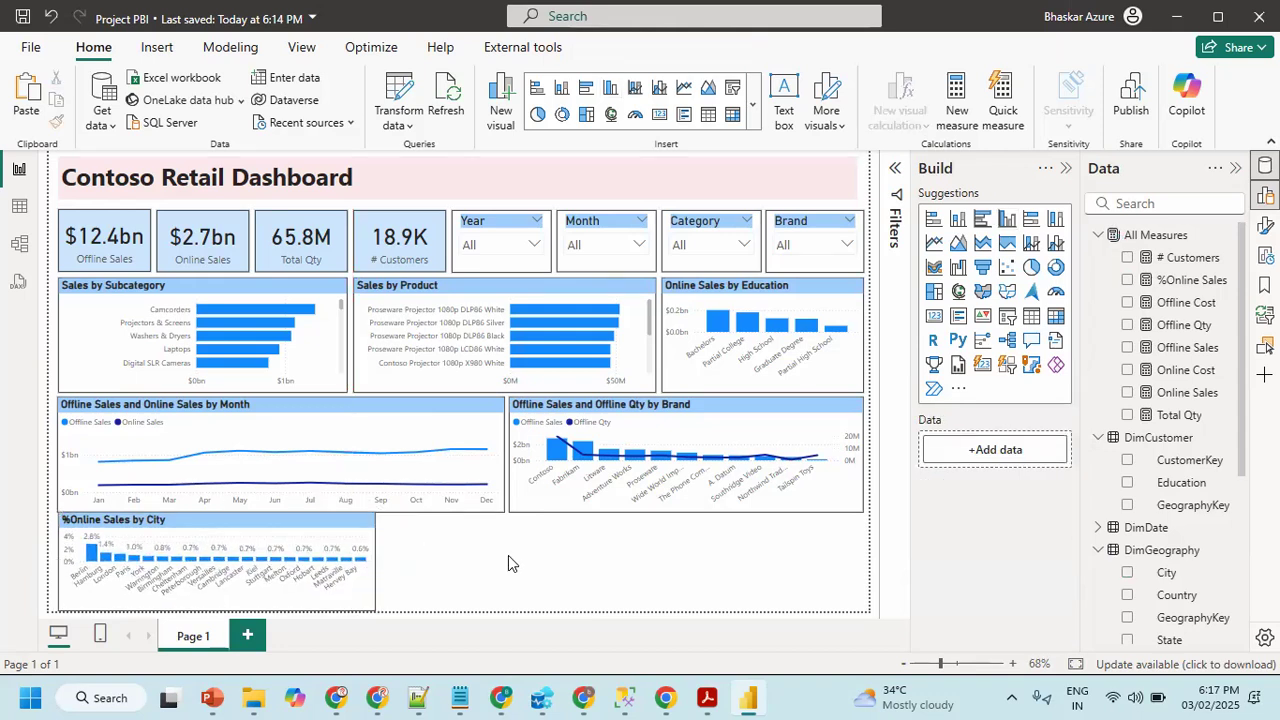
- Compare the report page with the Matrix and Sales by MTD, QTD and YTD requirements in Project Design.pdf
key("alt+Tab")
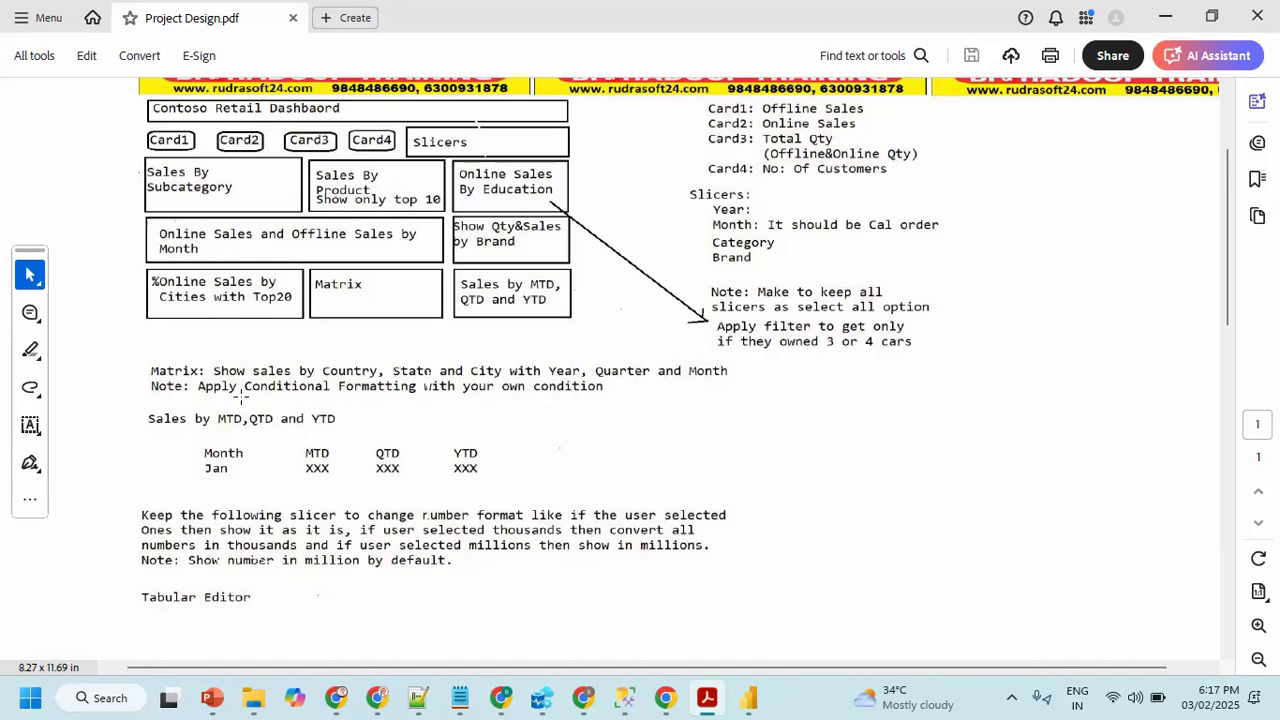
key("alt+Tab")
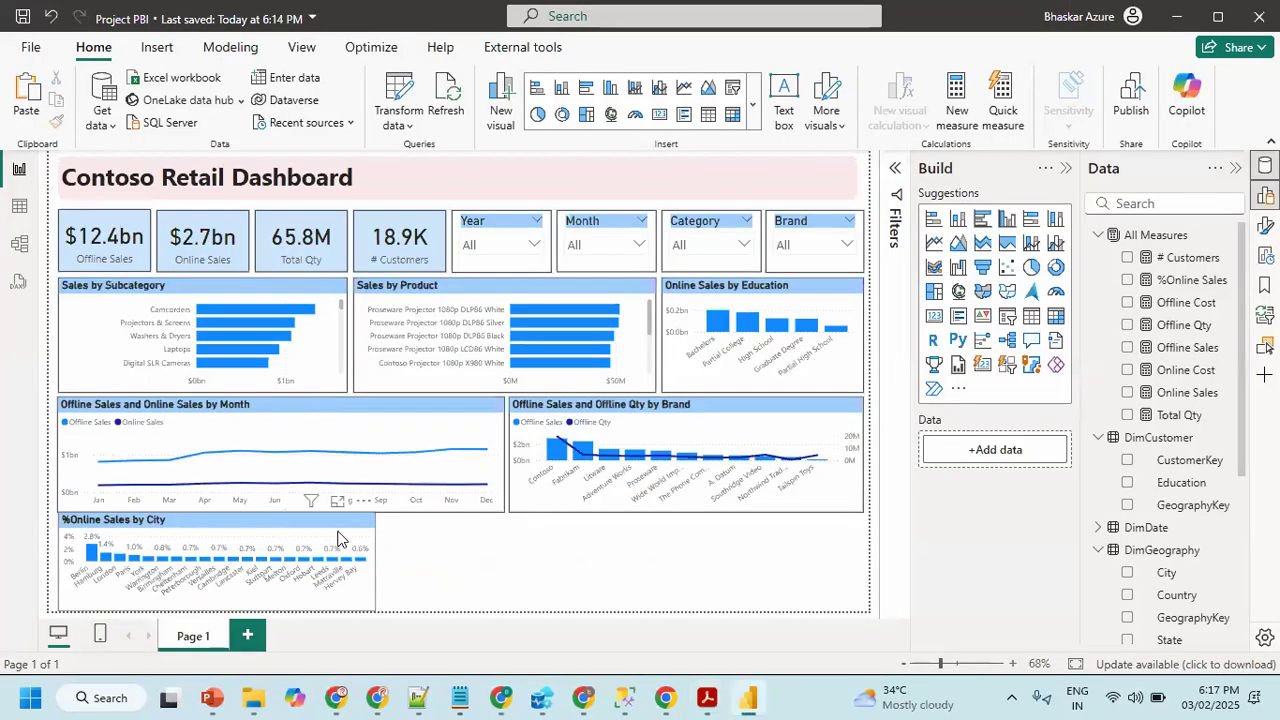
key("alt+Tab")
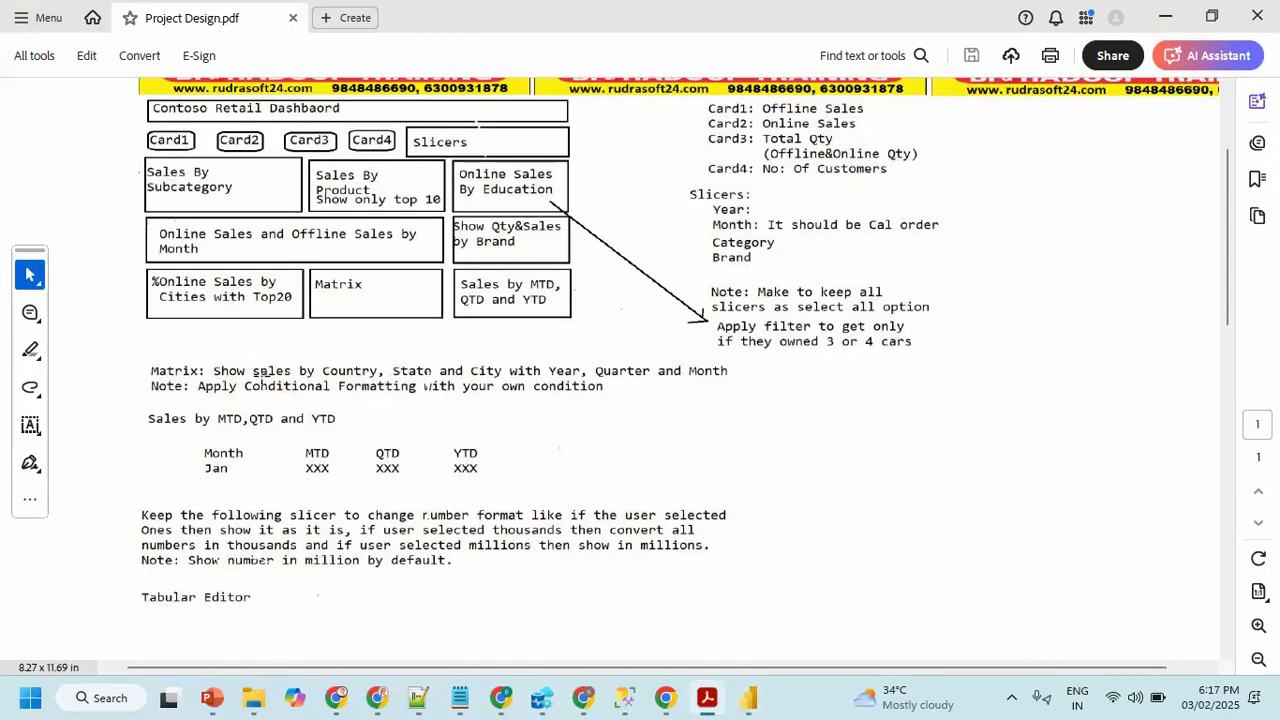
key("alt+Tab")
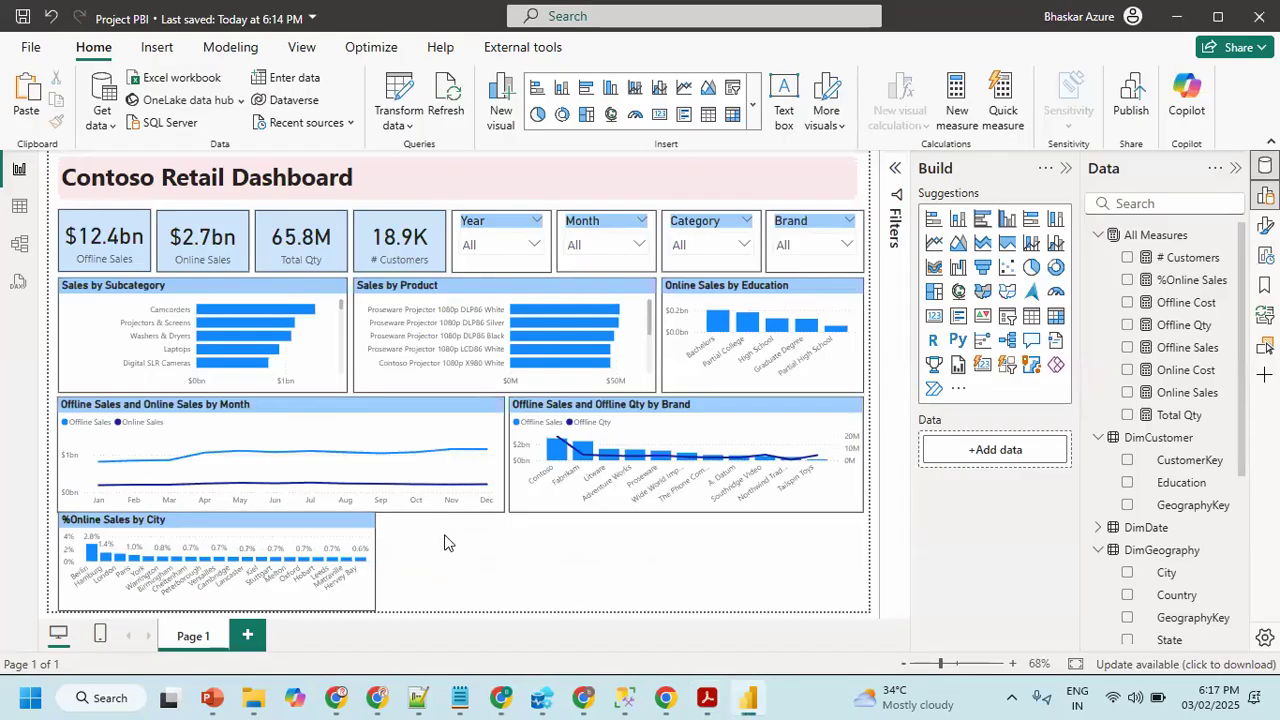
- Narrow the %Online Sales by City chart slightly further from its outer edge and deselect it
left_click(370, 556)
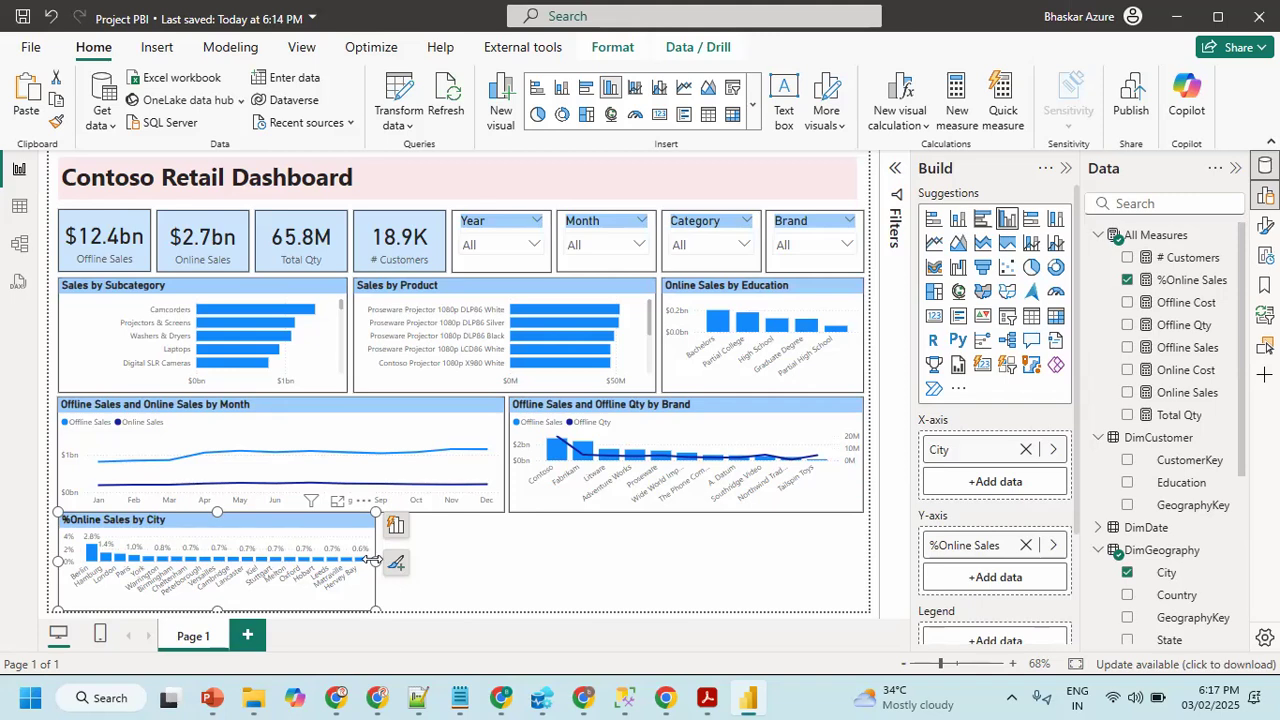
left_click_drag(374, 561, 366, 562)
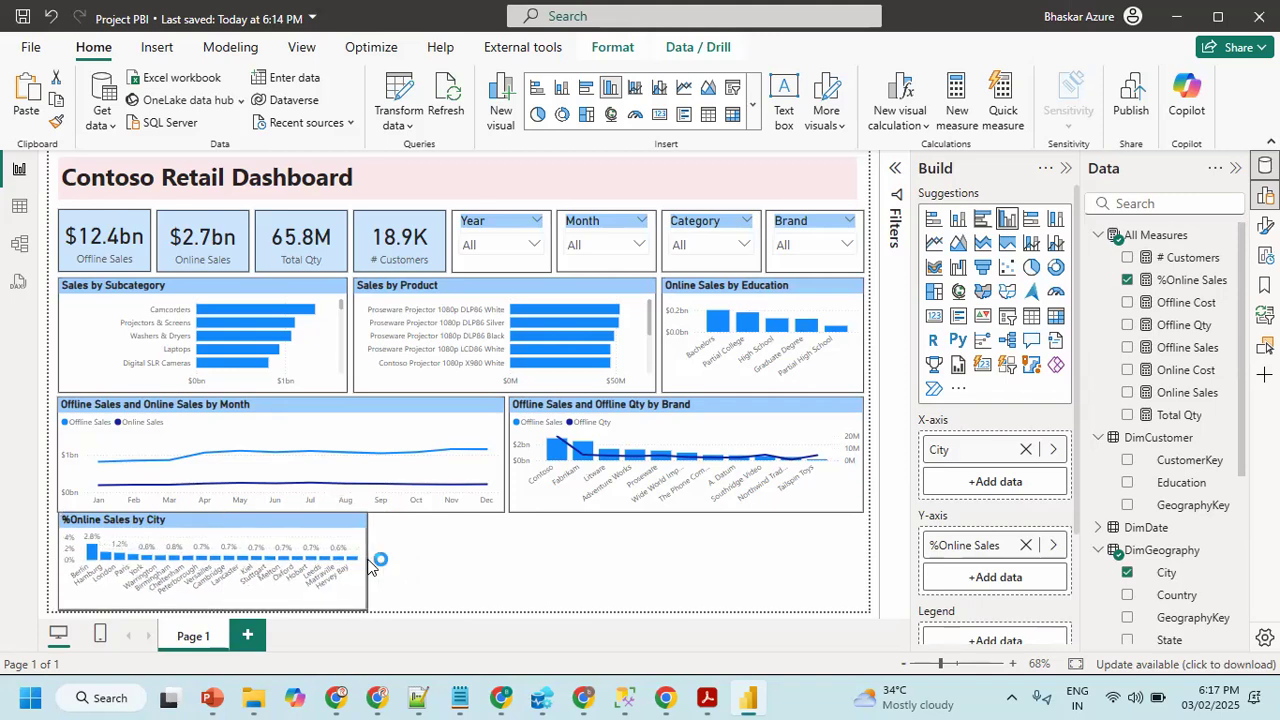
left_click(475, 567)
key("alt+Tab")
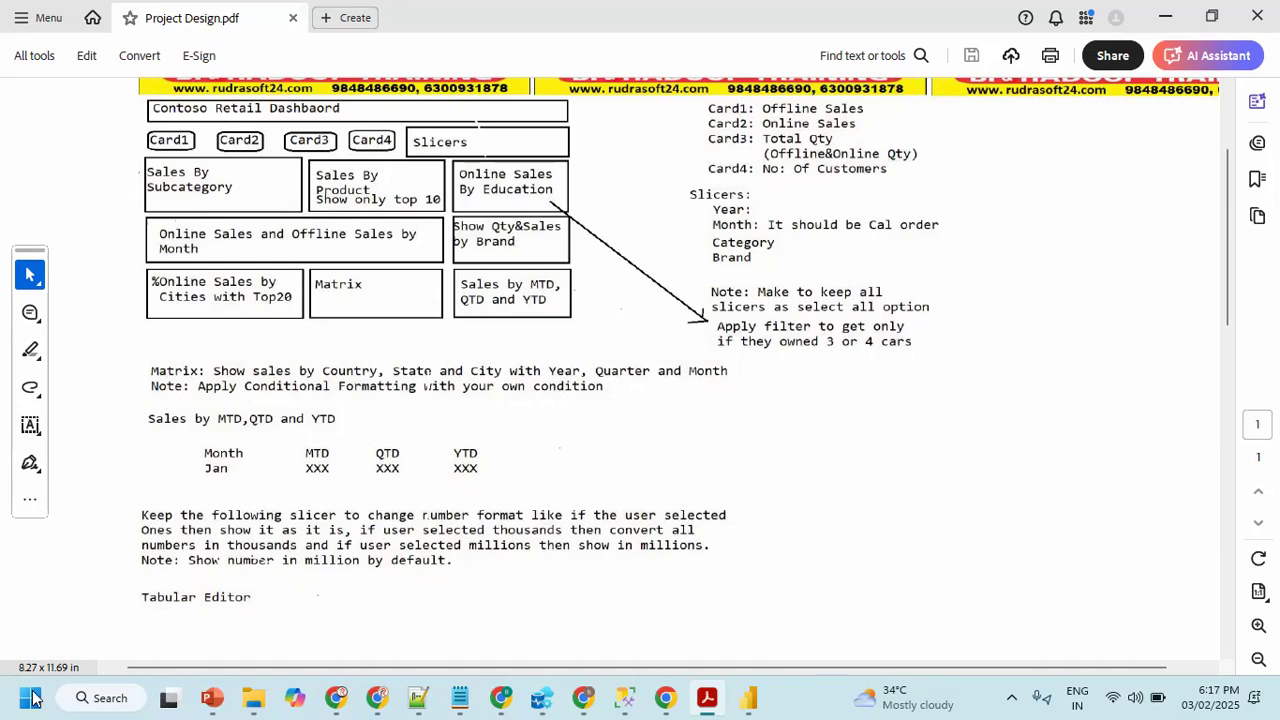
key("alt+Tab")
right_click(1143, 250)
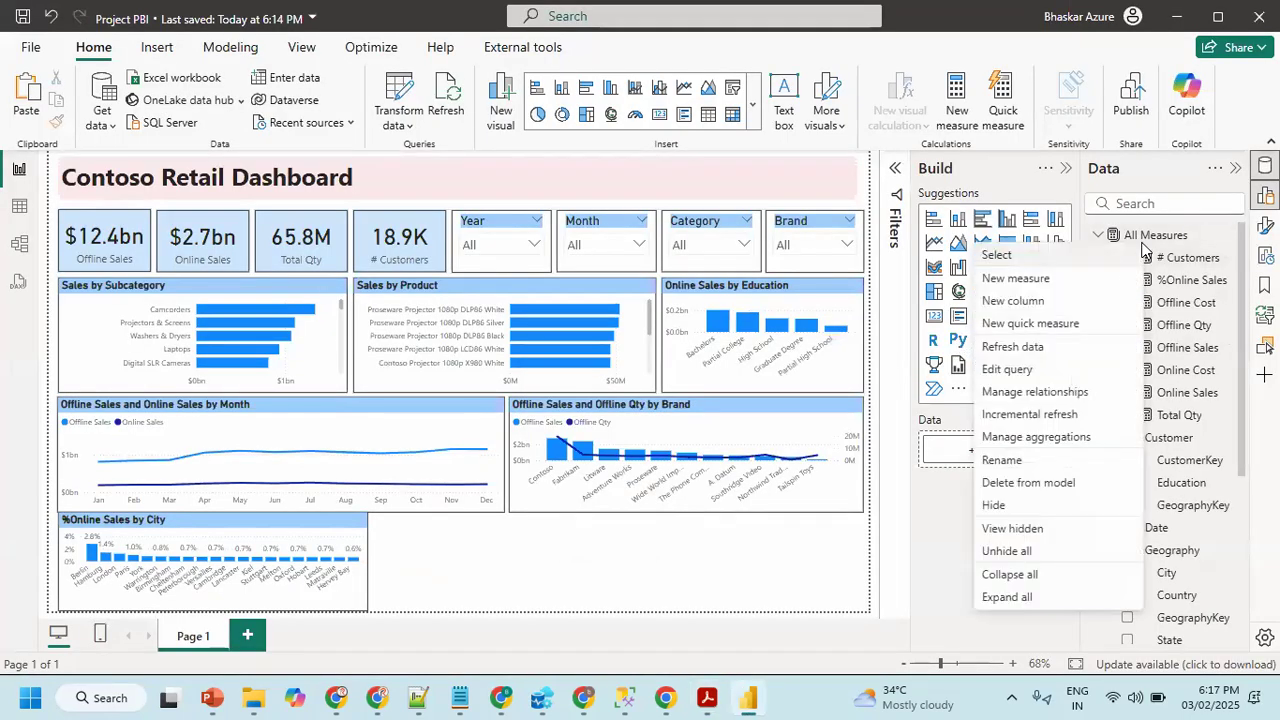
left_click(894, 495)
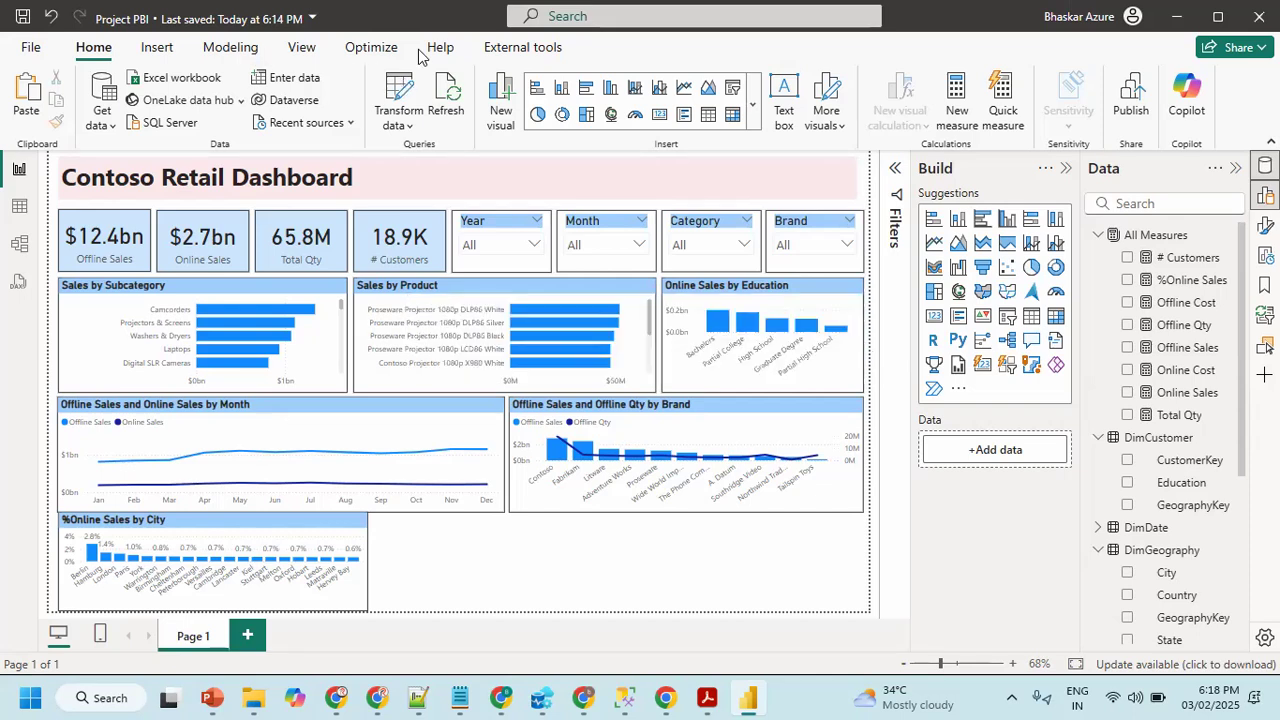
- Open the Project PBI model in the Tabular Editor external tool, maximize it and expand the model's tables
left_click(522, 47)
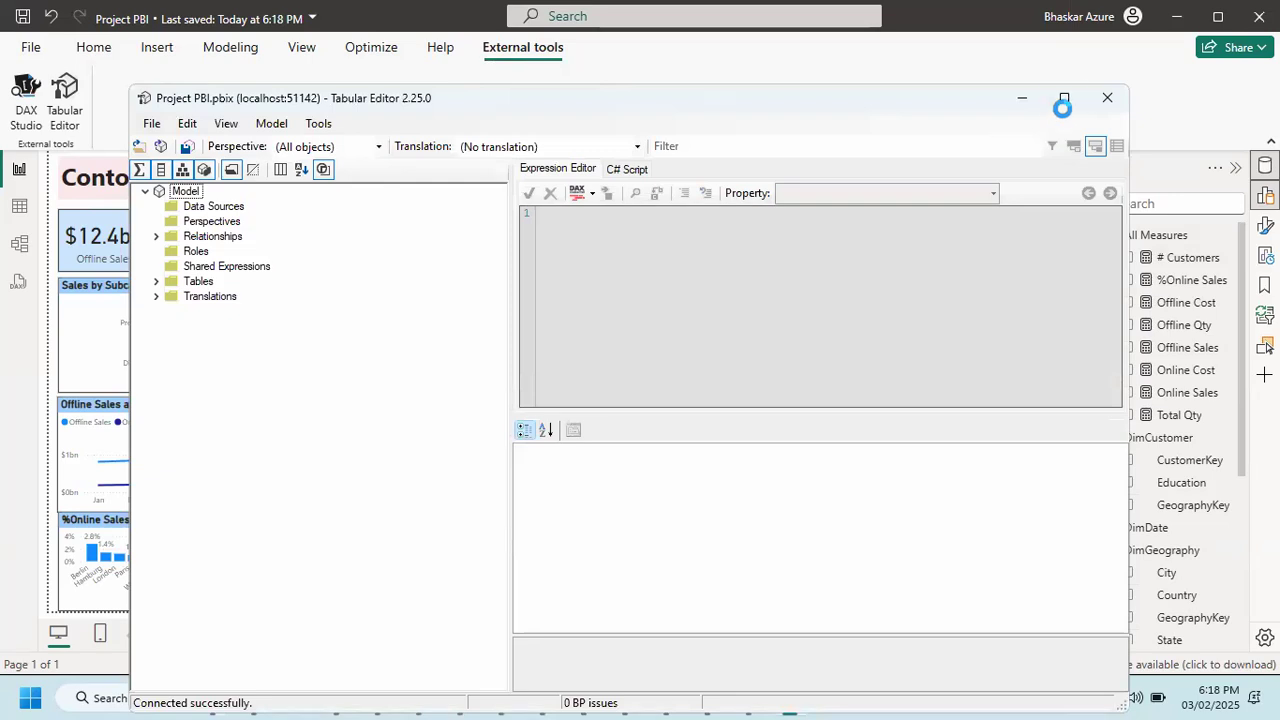
left_click(1064, 98)
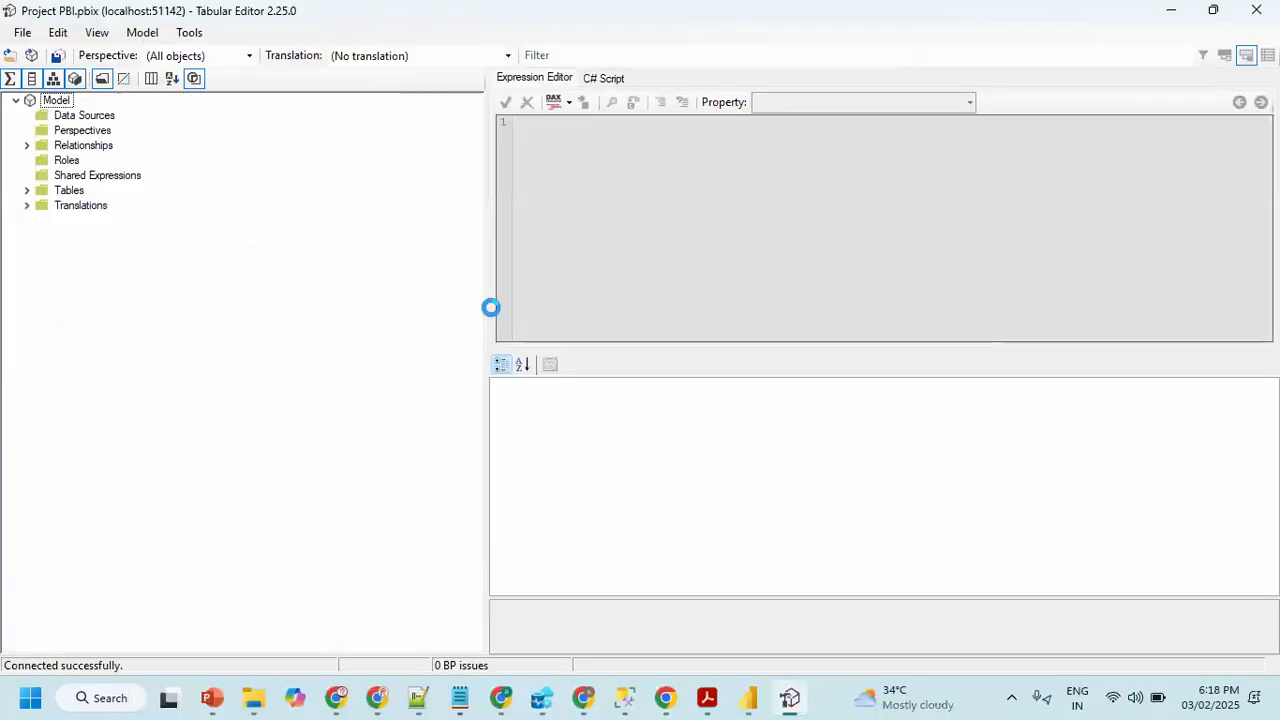
left_click(27, 190)
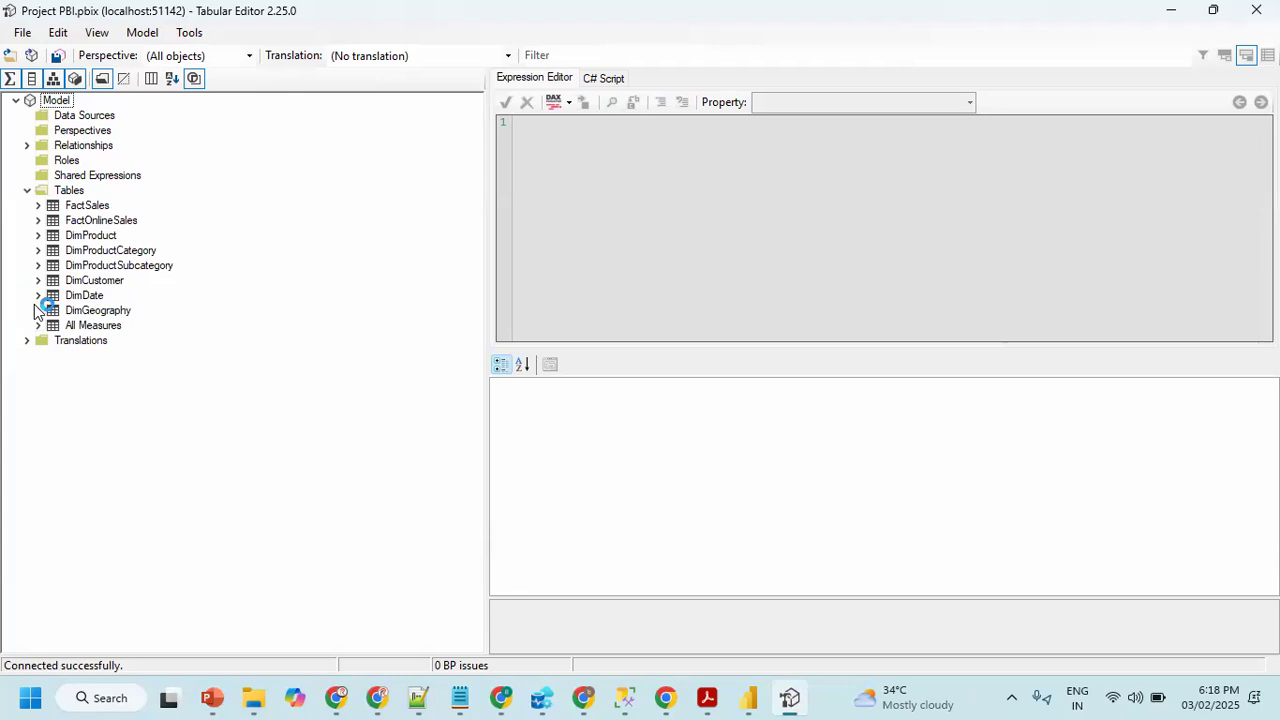
- Create a new calculation group named Time Intelligence under the model's tables
left_click(70, 190)
right_click(73, 192)
mouse_move(140, 197)
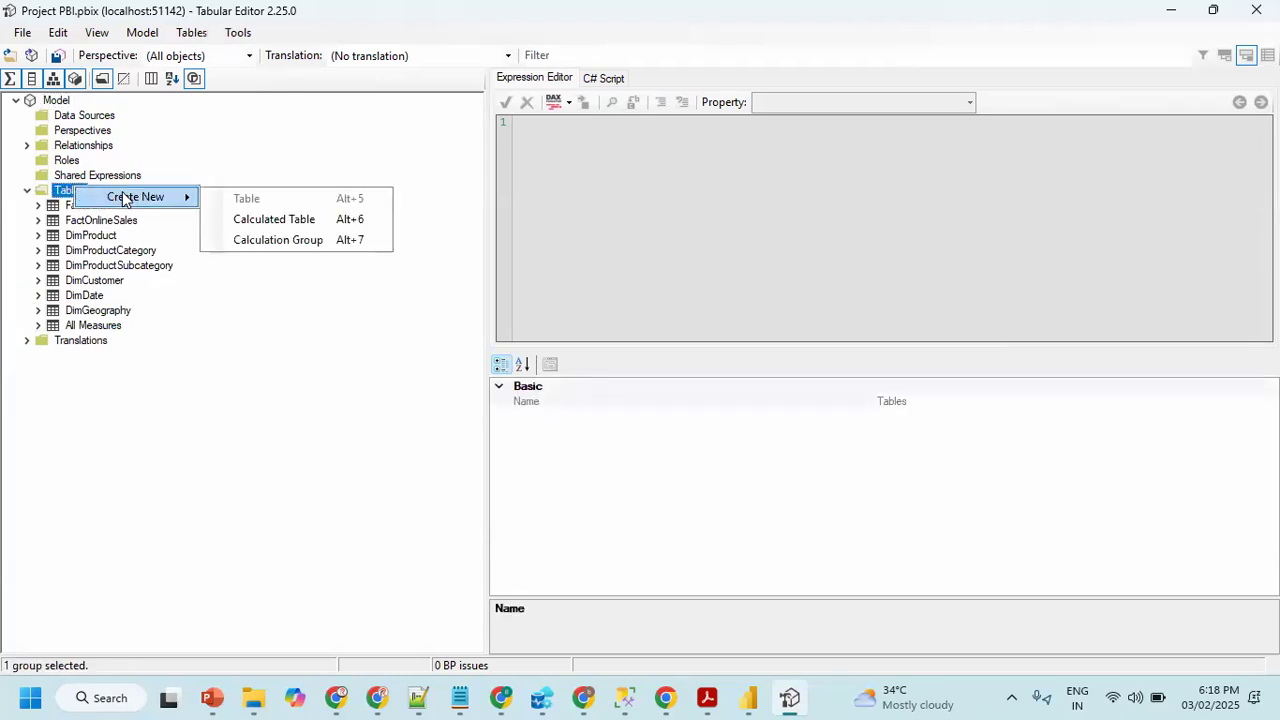
left_click(288, 242)
left_click(292, 242)
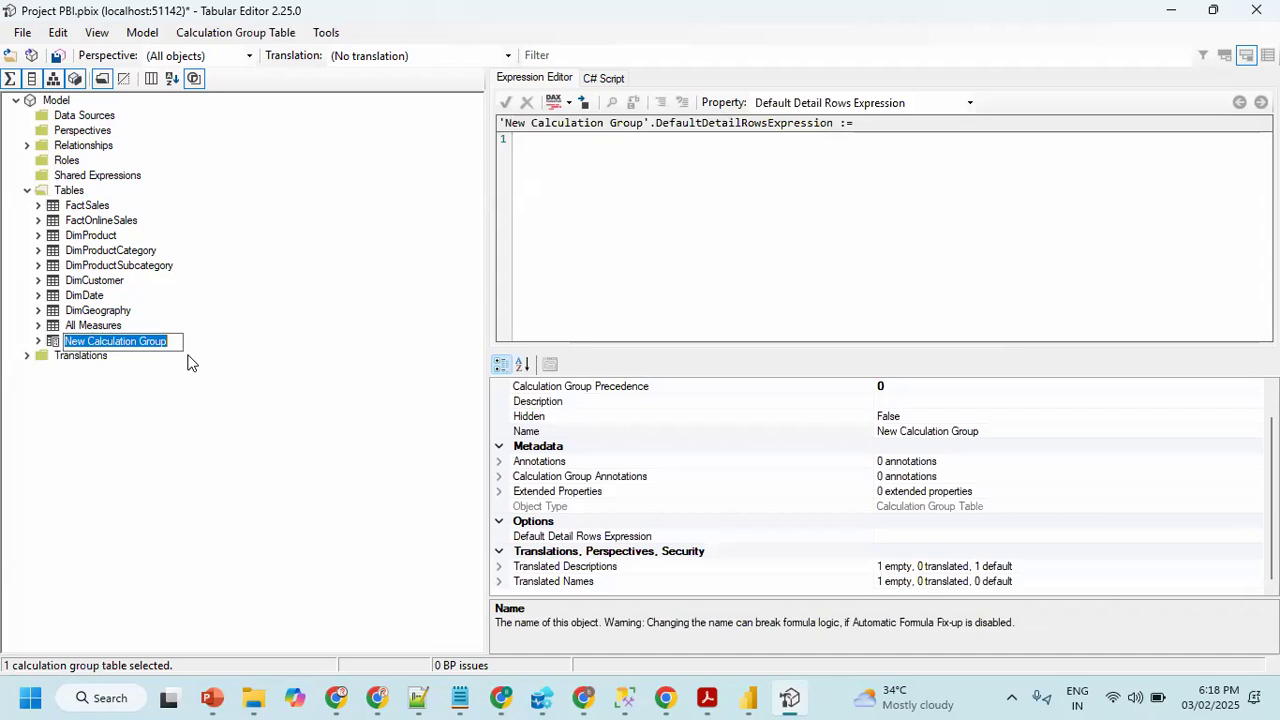
type("Time Intelli")
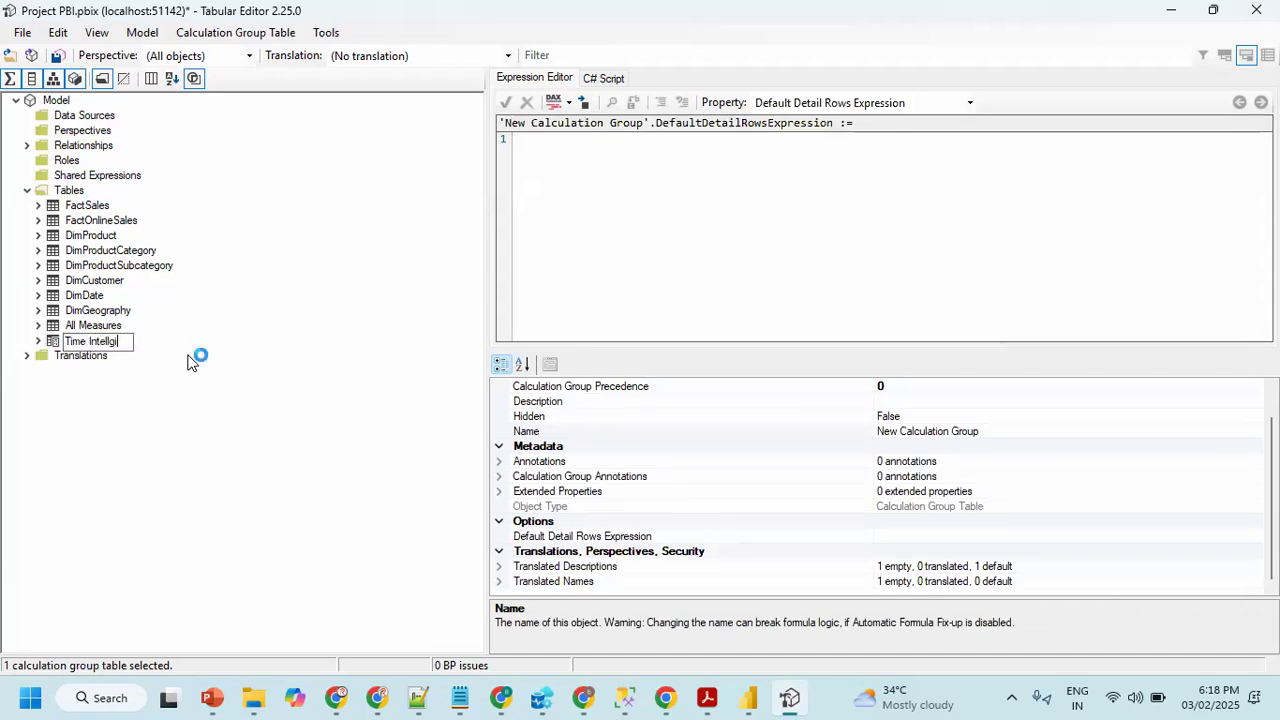
type("gence")
key("Return")
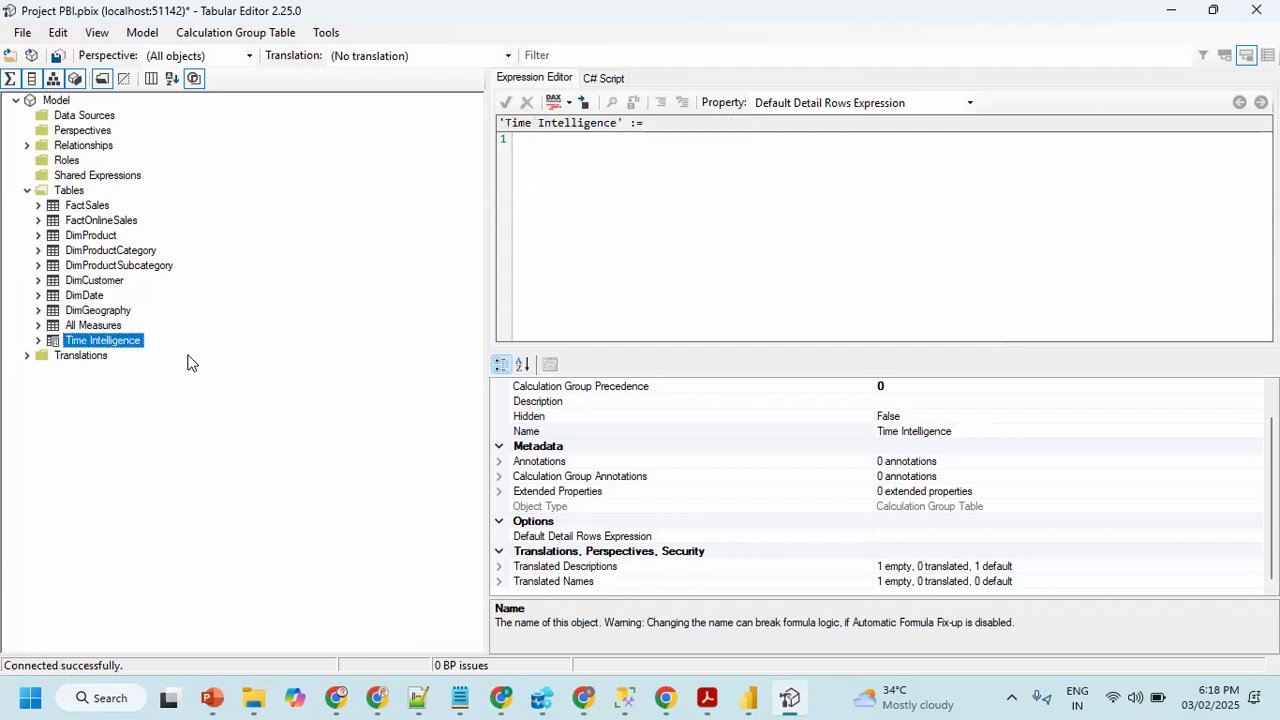
- Create a calculation item named MTD in the Time Intelligence calculation group
right_click(123, 346)
mouse_move(184, 364)
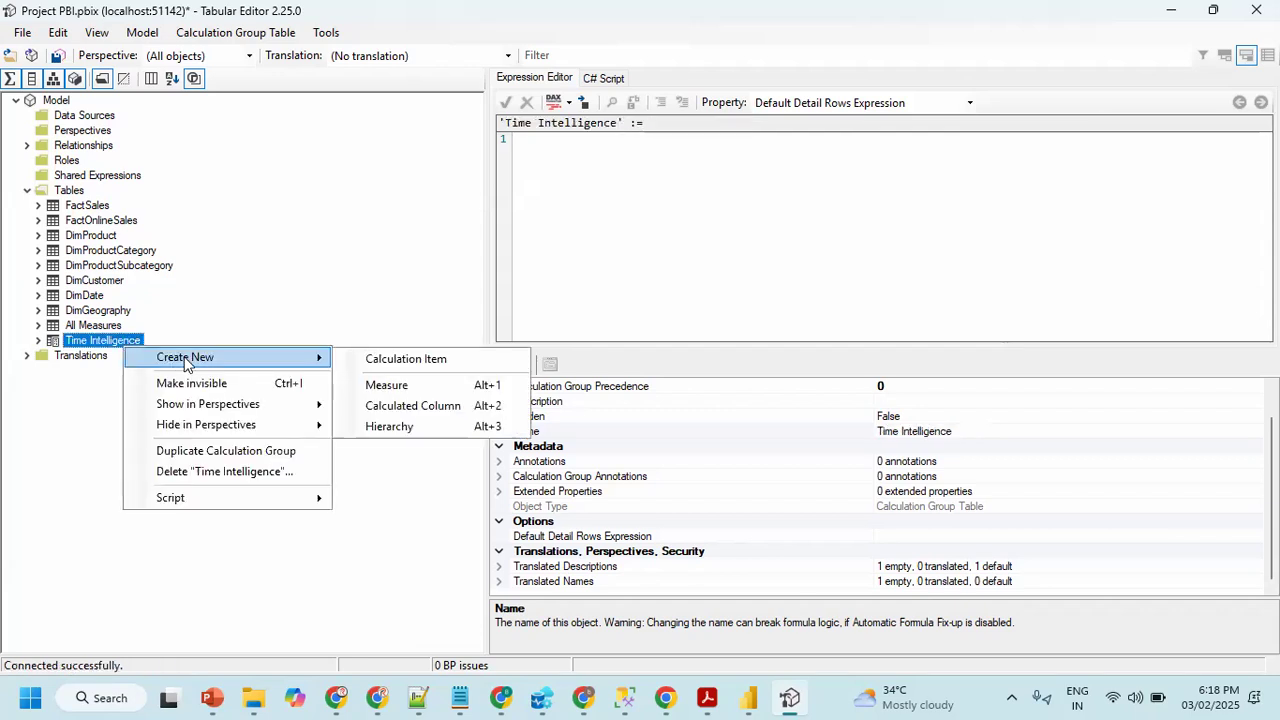
left_click(424, 362)
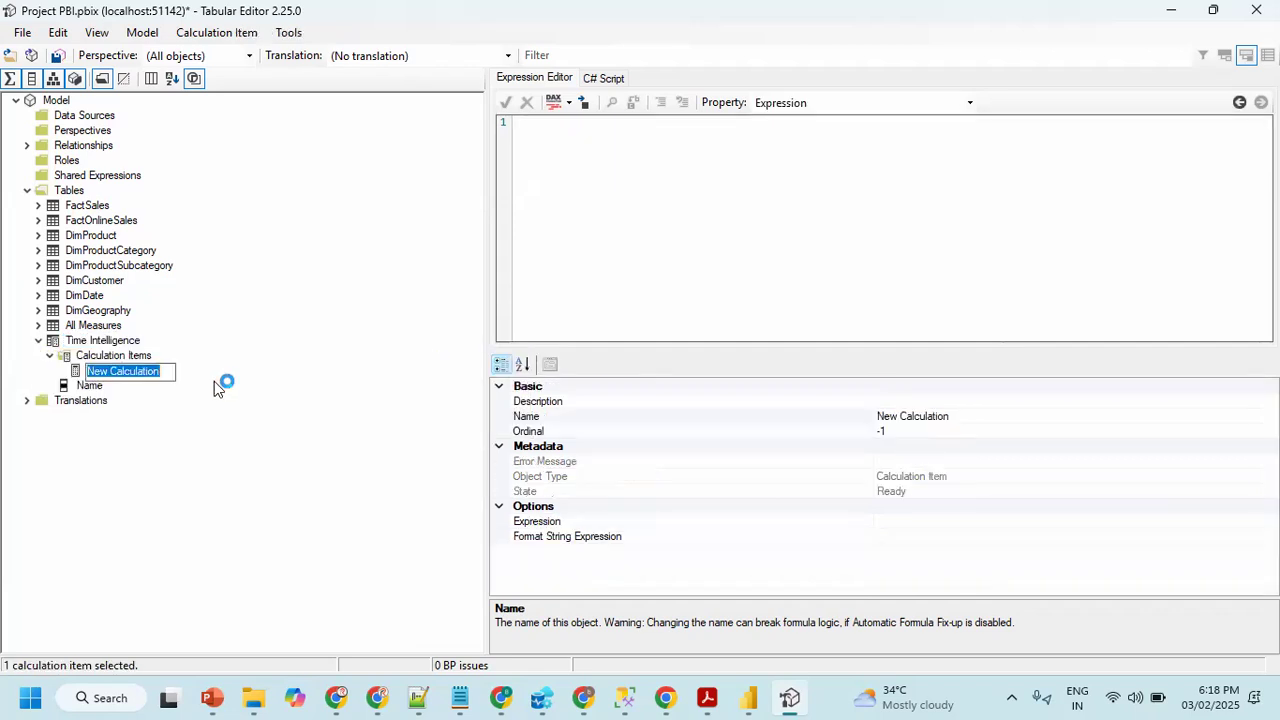
type("MTD")
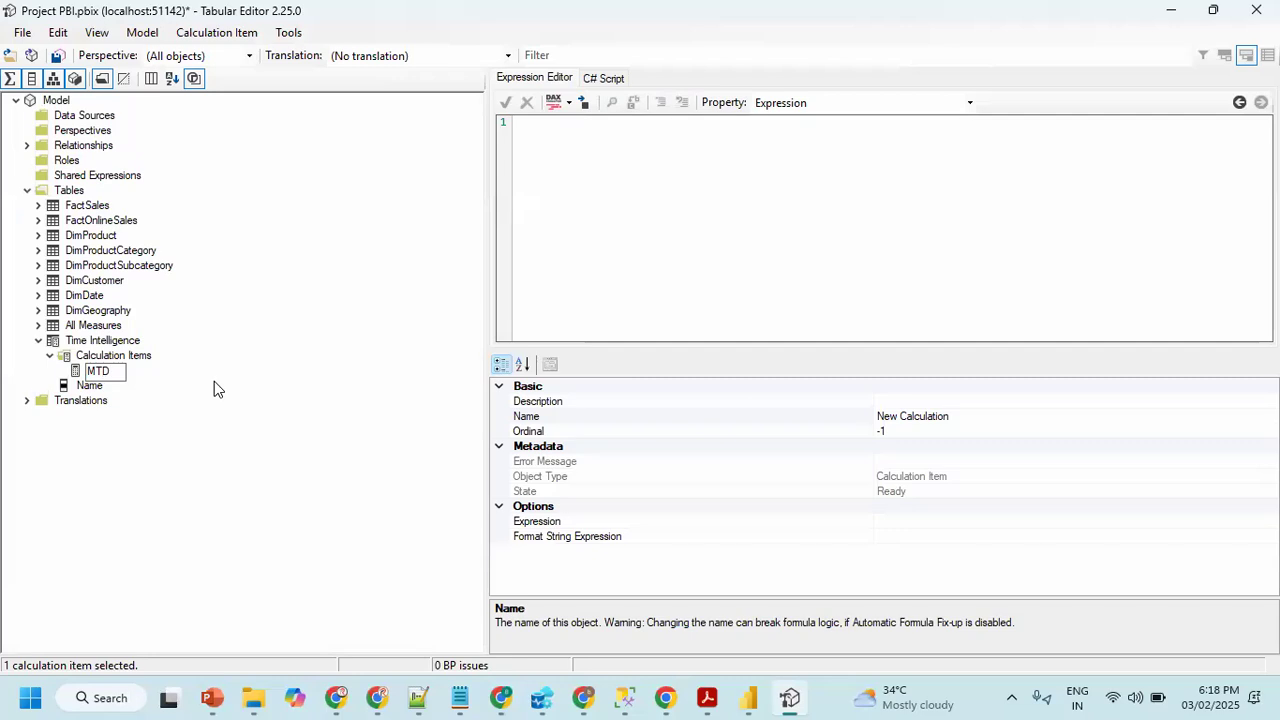
key("Return")
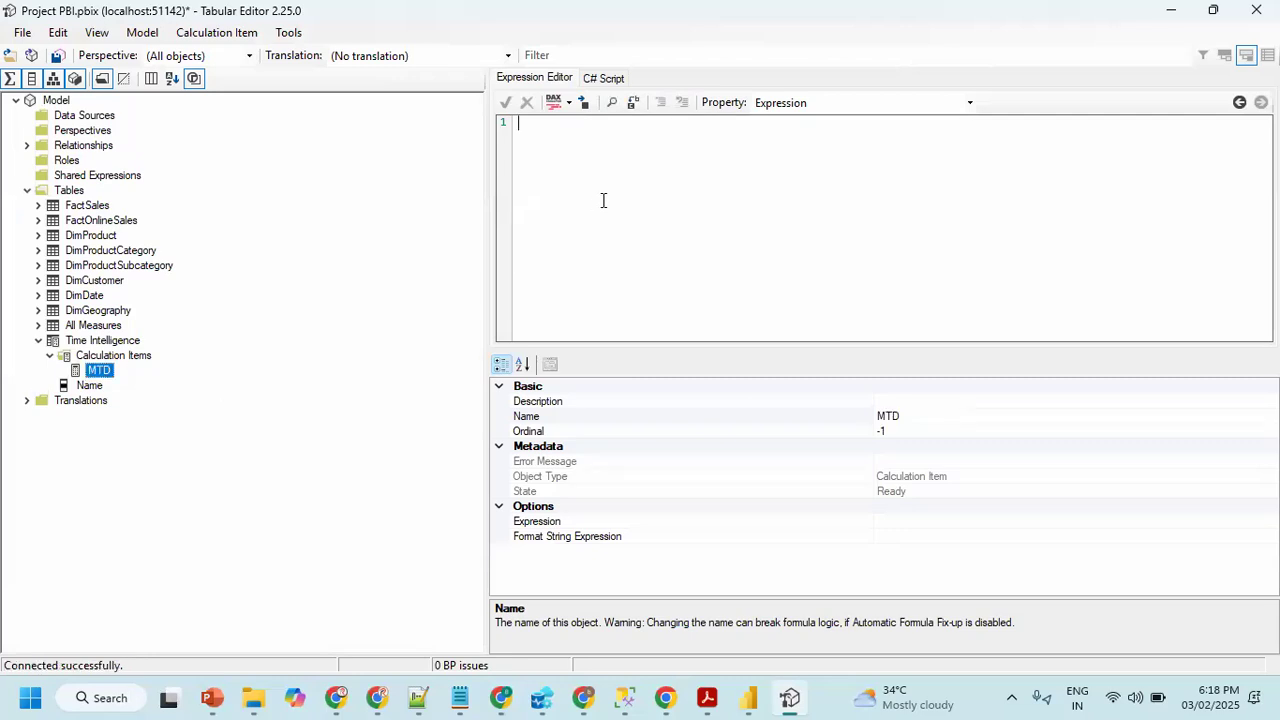
- Enter the MTD calculation item's expression as CALCULATE(SELECTEDMEASURE(), DATESMTD(DimDate[DateKey])), enlarging the text and widening the expression editor
left_click(603, 200)
type("CALCULATE(")
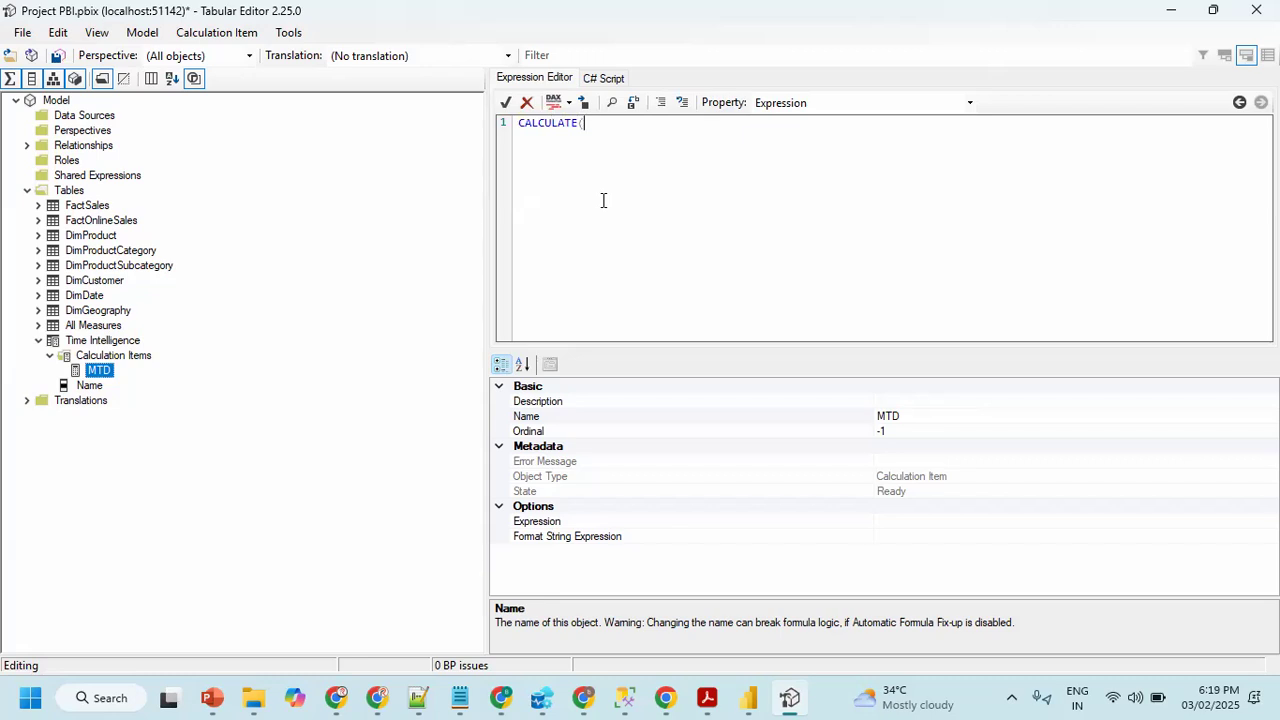
scroll(603, 200, "up", 2)
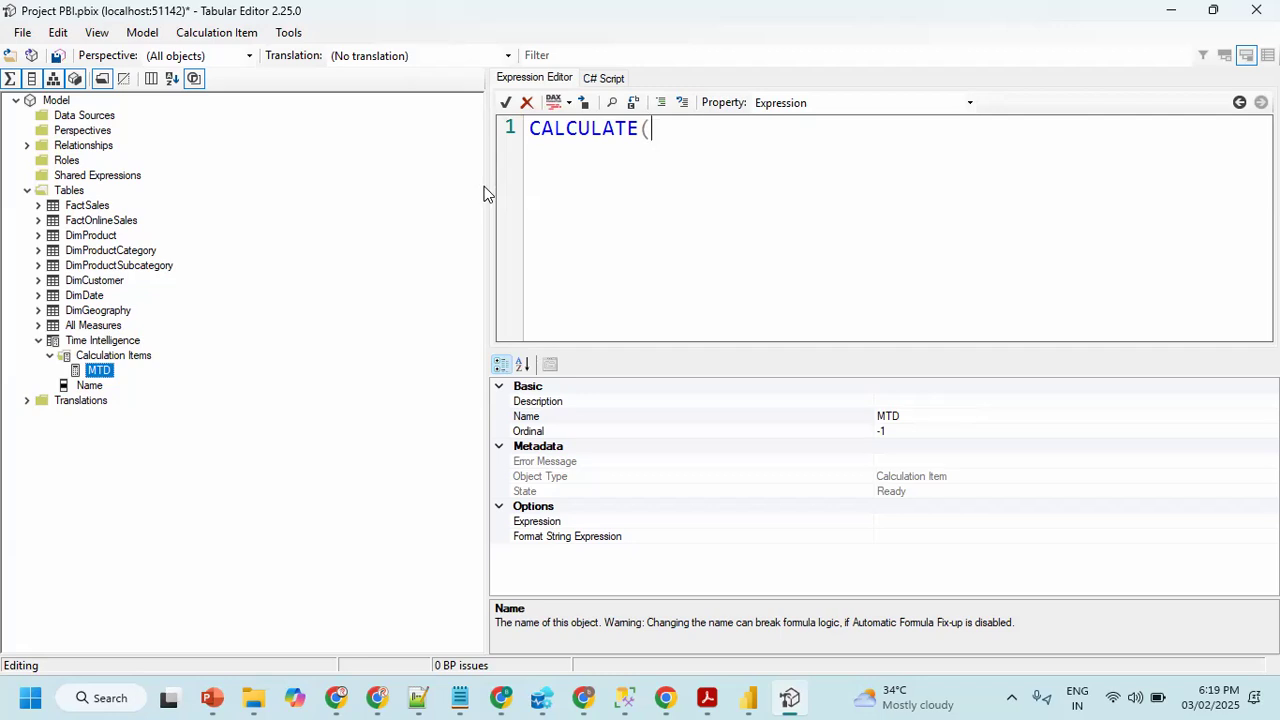
left_click_drag(491, 195, 307, 193)
left_click(517, 131)
type("SELECTEDMEA")
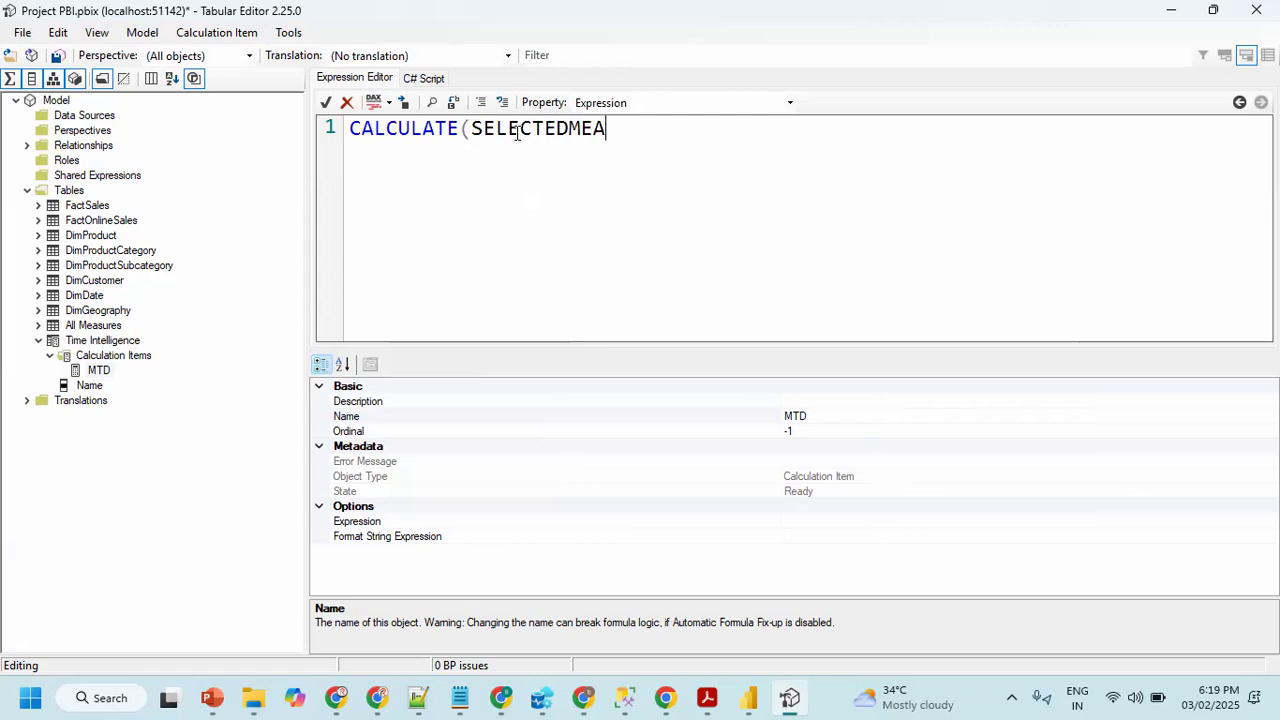
type("SURE(),")
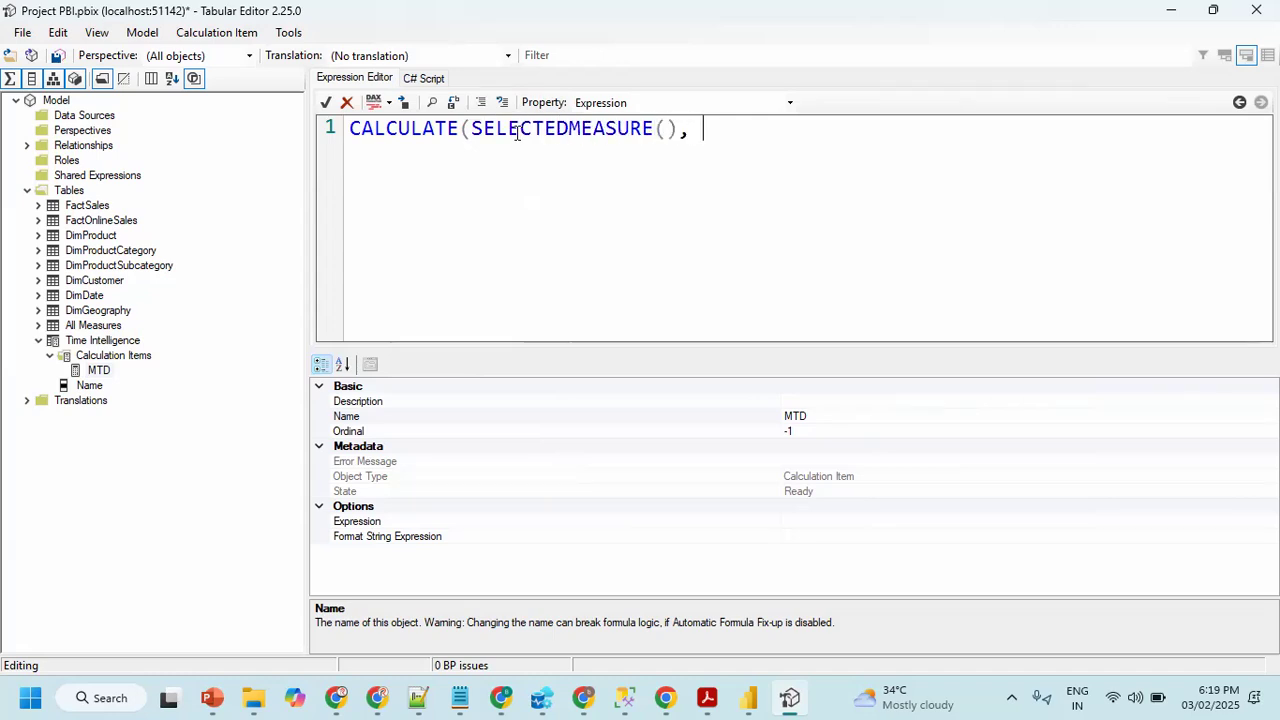
type(" DATES")
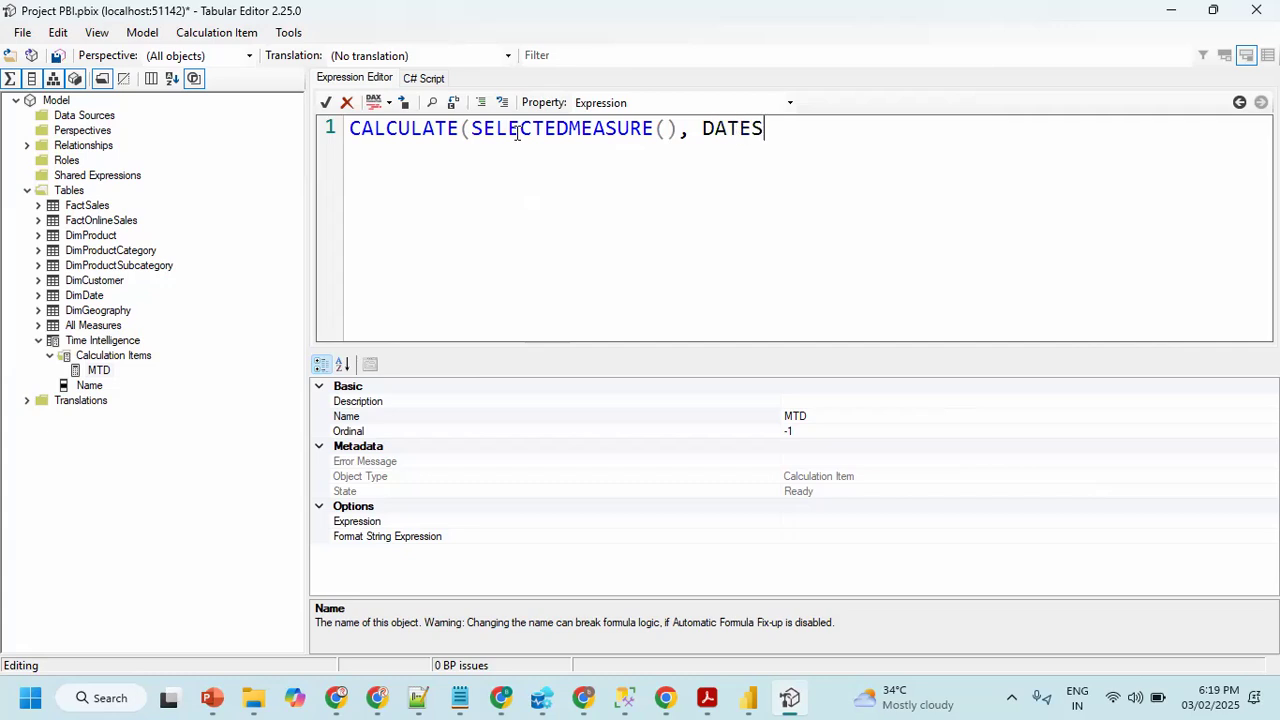
type("MTD(DimDate[")
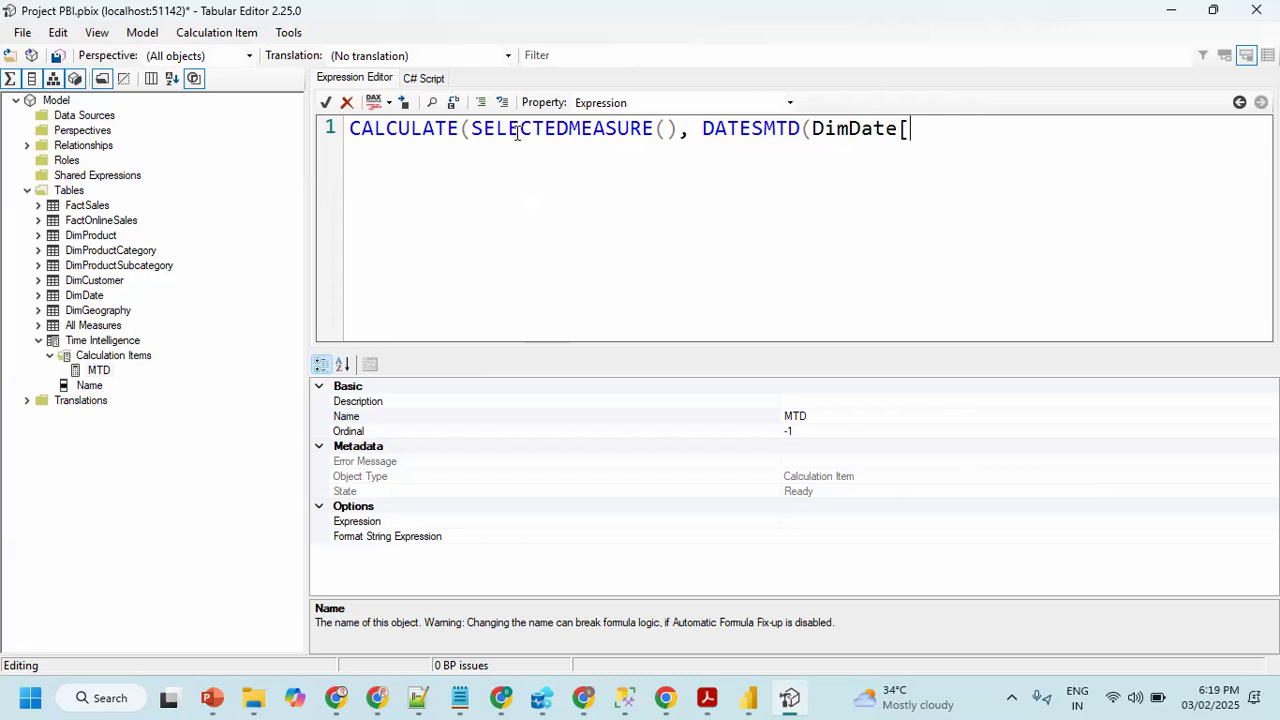
type("DateKey)")
type("])")
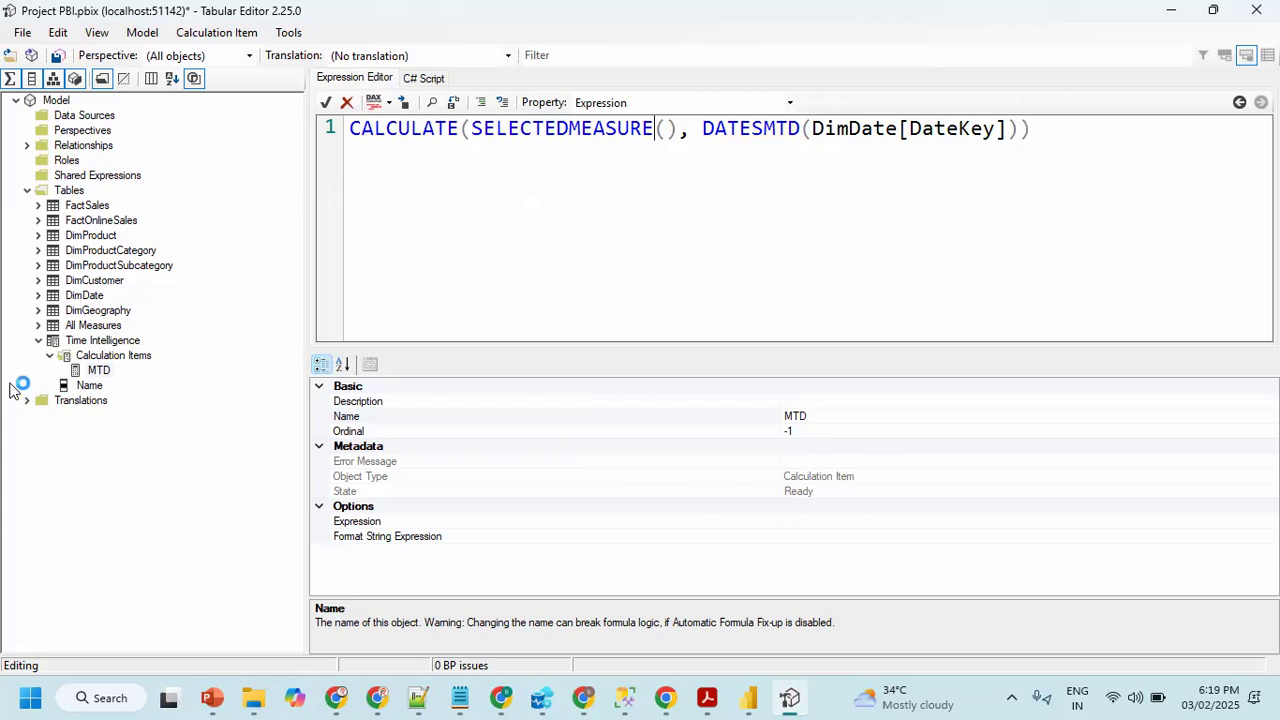
- Try inserting the DimDate table and Datekey column references from the model tree into the MTD expression, and remove them
left_click(39, 295)
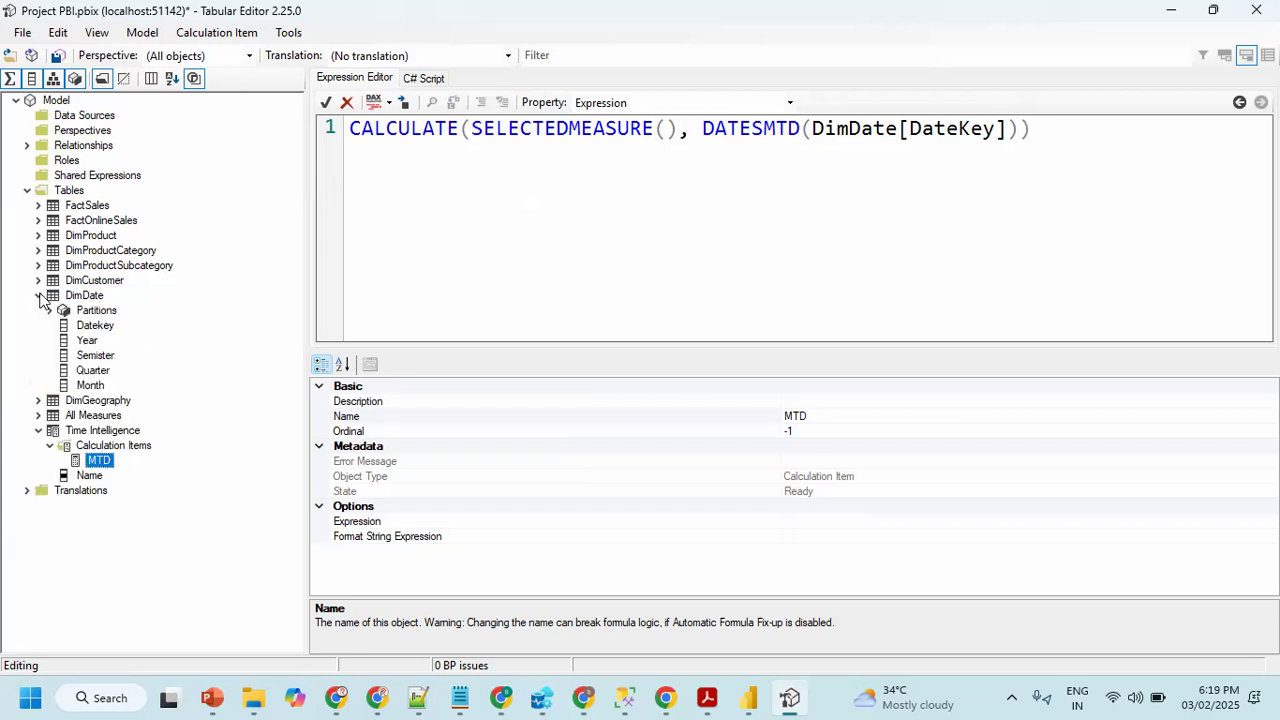
left_click_drag(100, 328, 550, 266)
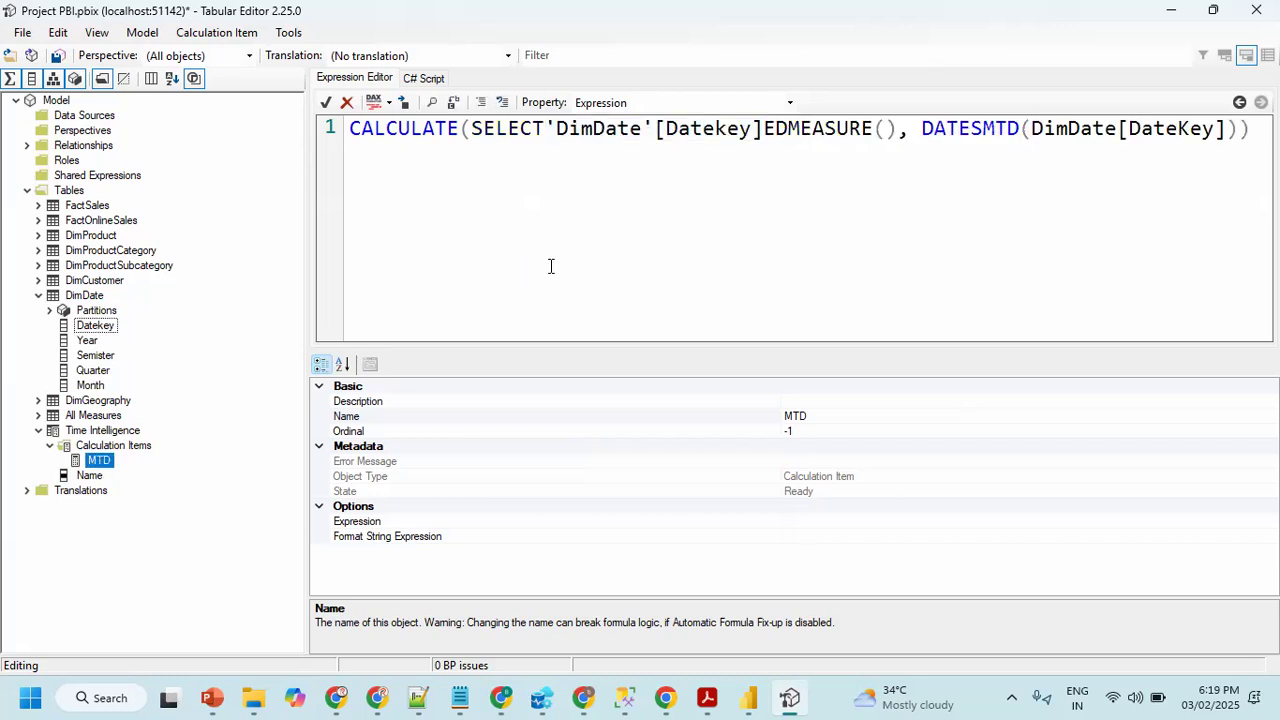
key("ctrl+z")
key("Return")
key("Return")
left_click_drag(97, 292, 454, 266)
left_click_drag(95, 327, 455, 277)
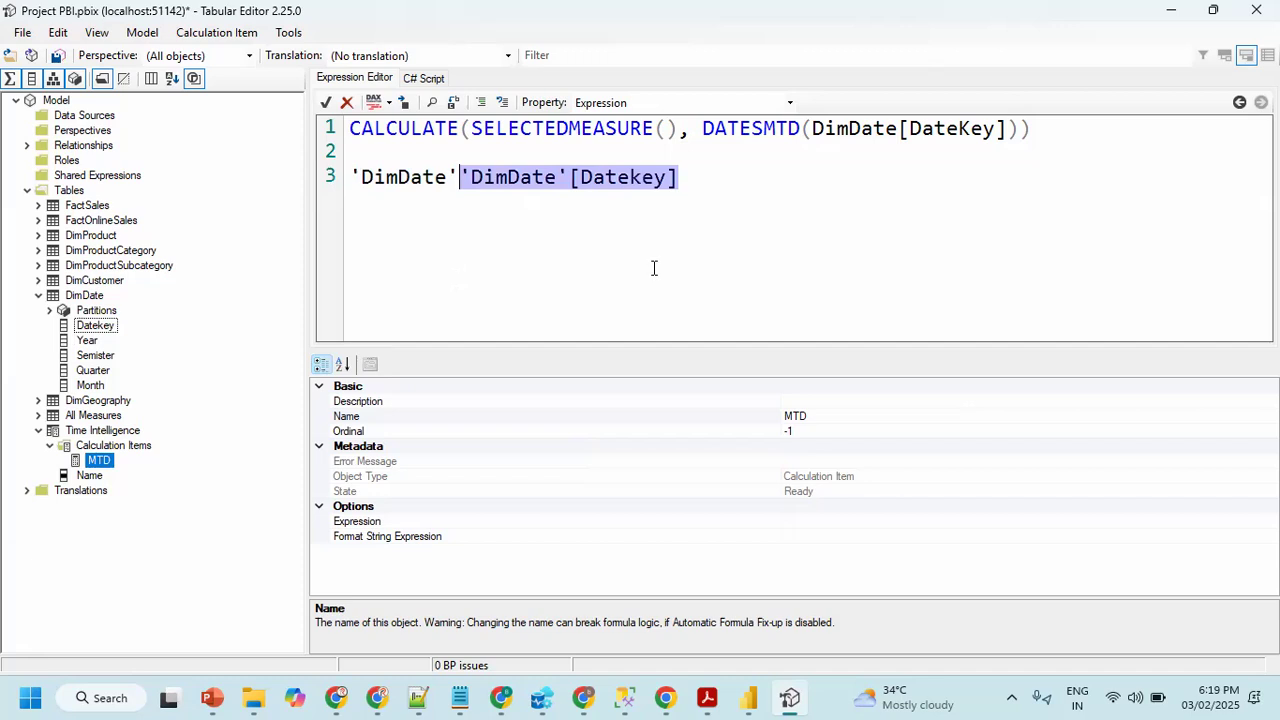
left_click_drag(720, 200, 169, 171)
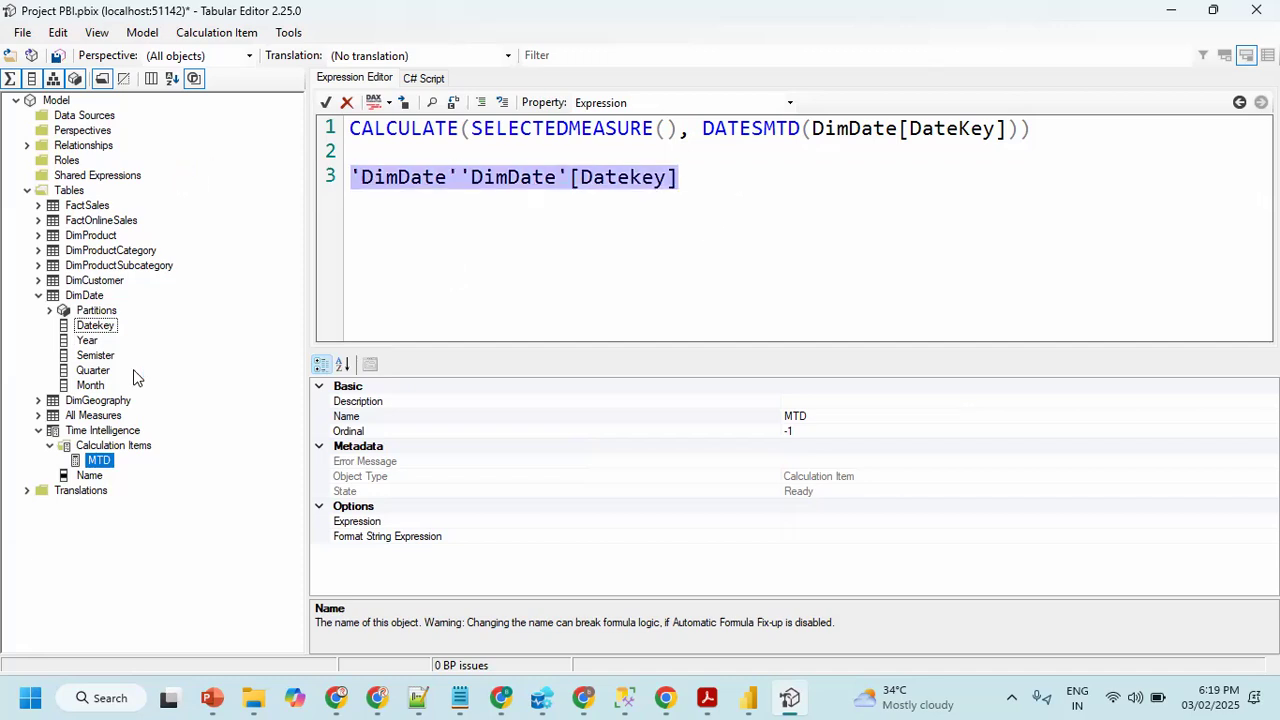
key("BackSpace")
key("BackSpace")
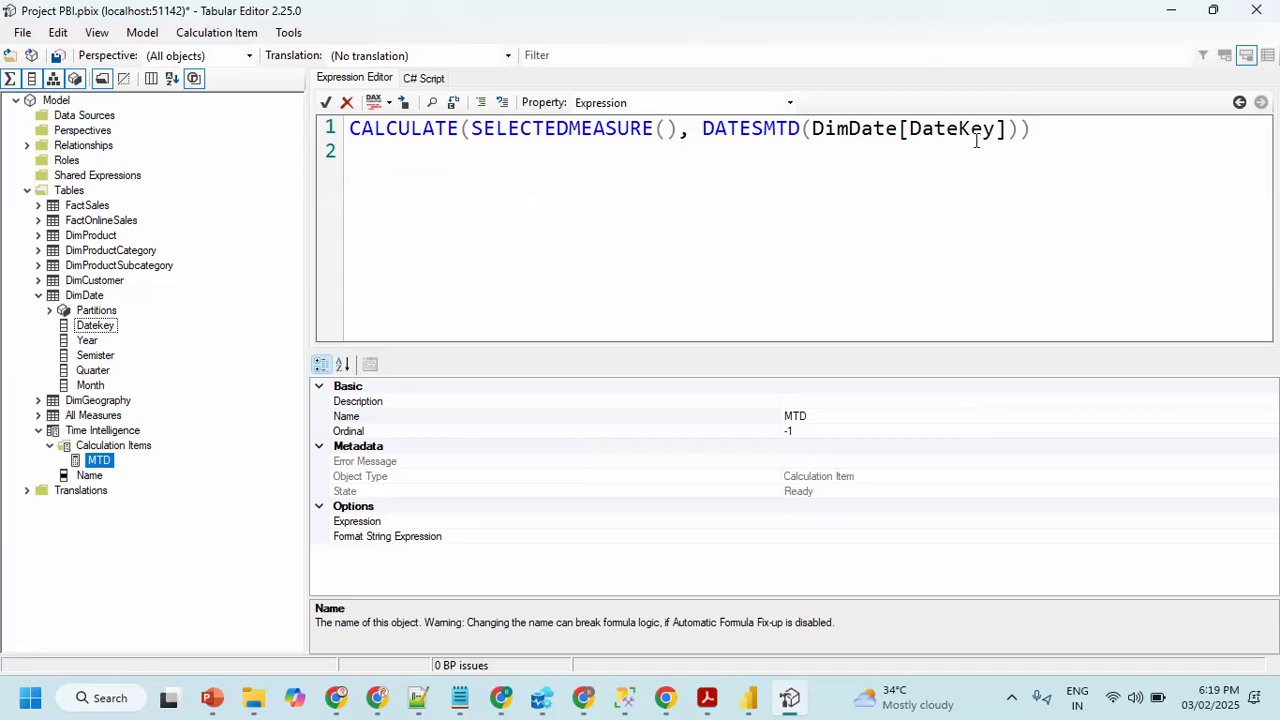
- Copy the complete MTD expression
left_click(1035, 136)
left_click(1041, 137)
left_click(375, 147)
key("ctrl+a")
key("ctrl+c")
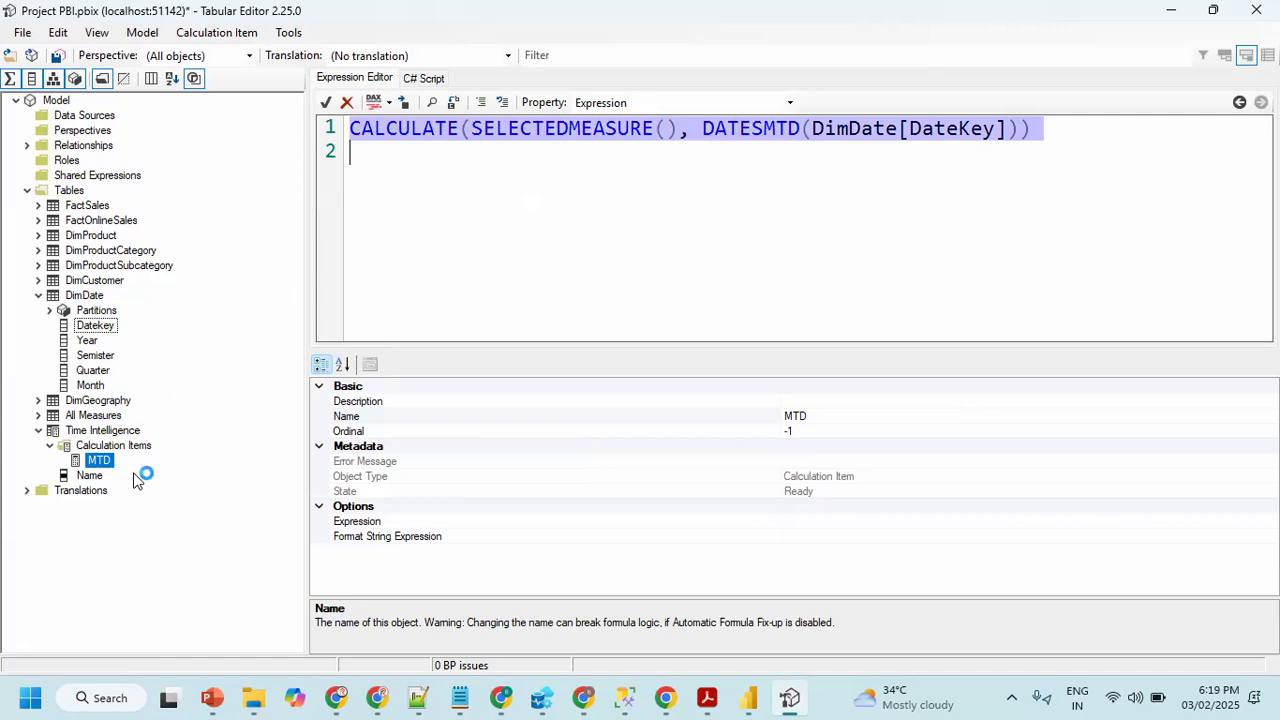
- Create a second calculation item named QTD in the Time Intelligence calculation group
left_click(96, 447)
right_click(96, 450)
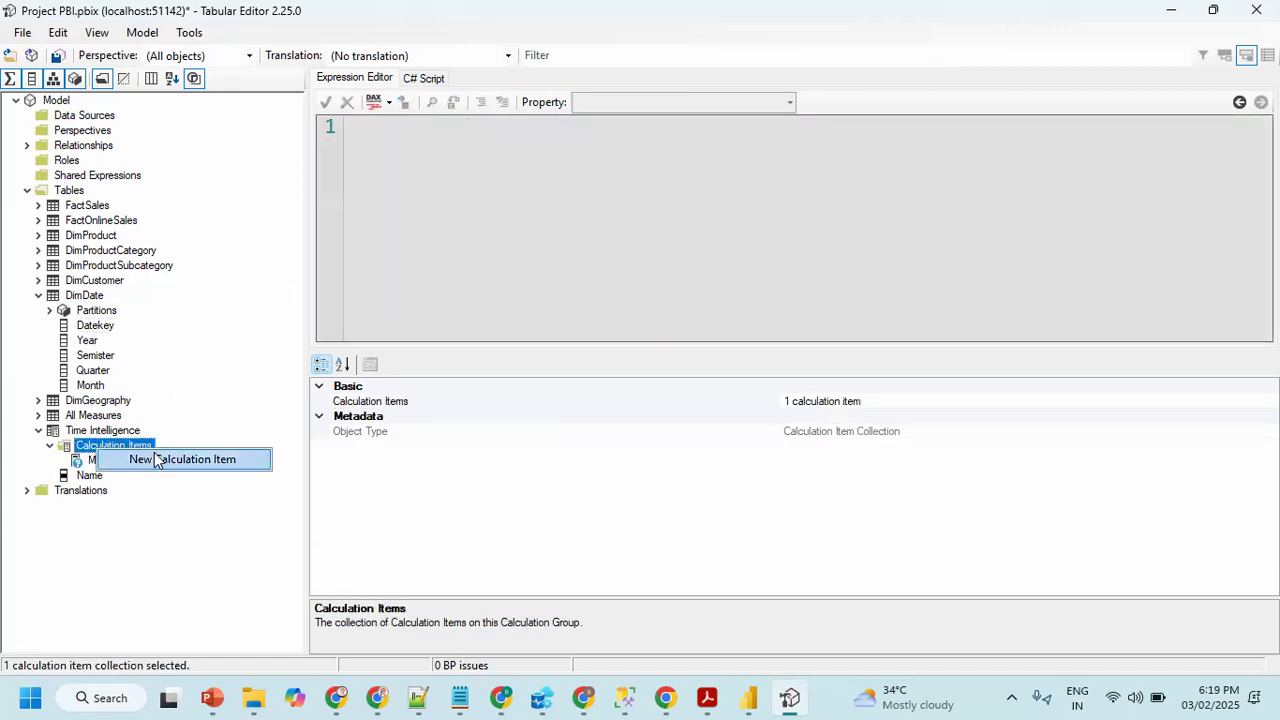
left_click(154, 455)
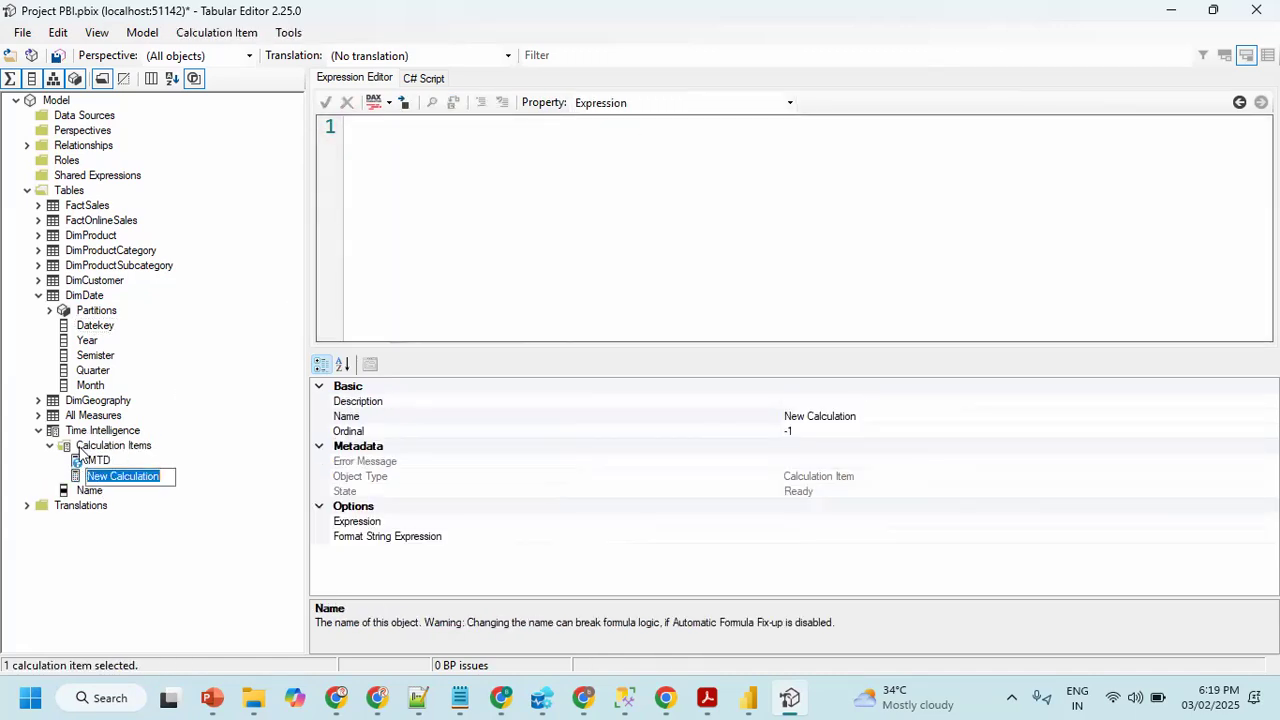
type("q")
type("QTD")
key("Return")
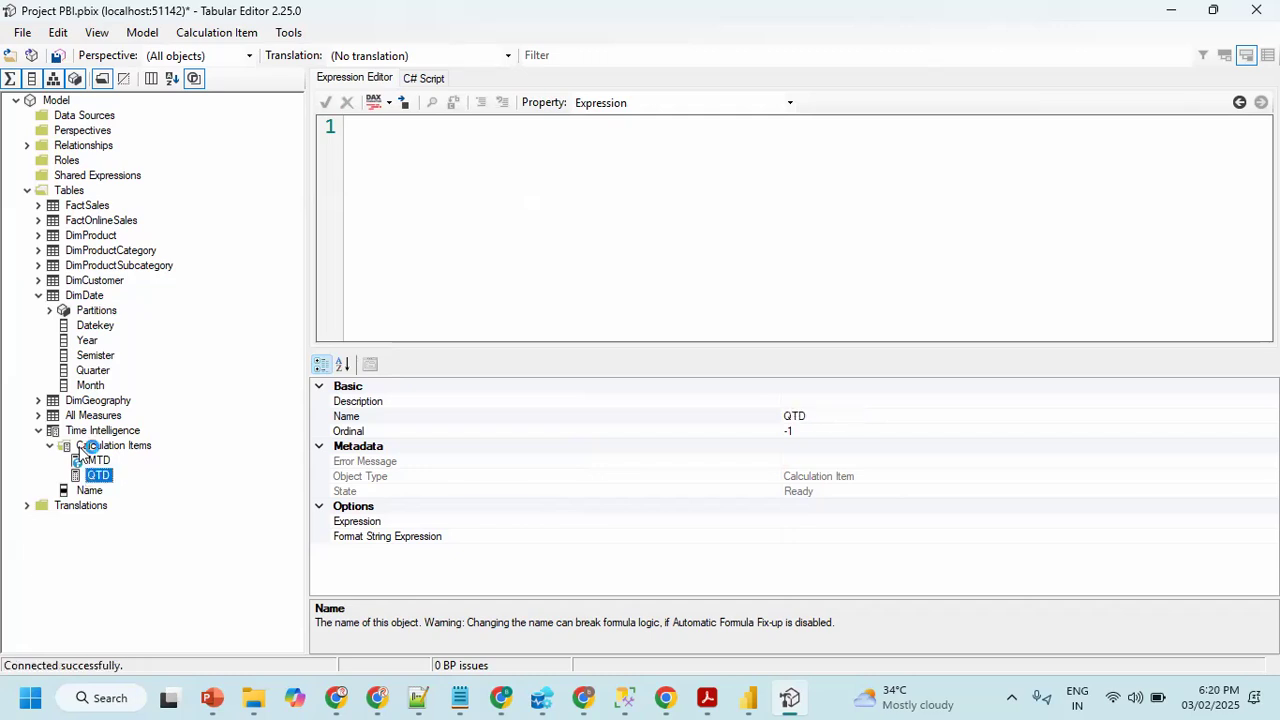
- Paste the copied expression into the QTD item and change its date function to DATESQTD
left_click(517, 180)
key("ctrl+v")
left_click(778, 127)
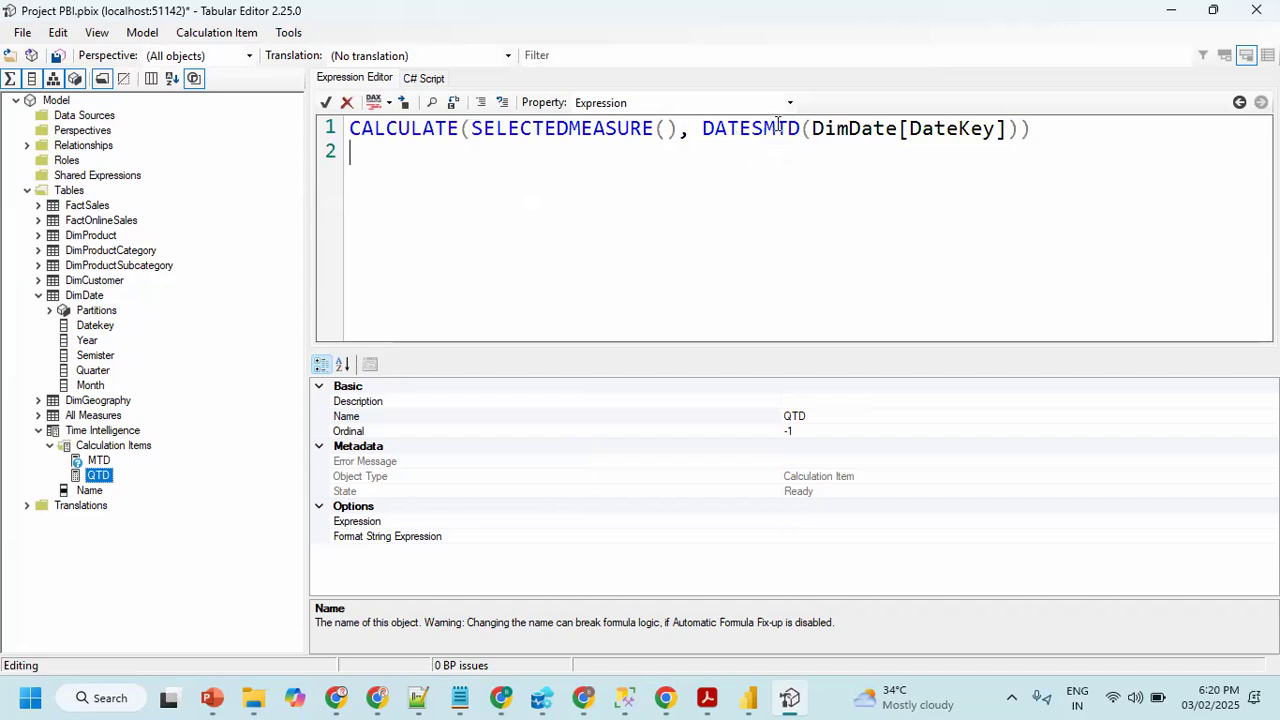
key("BackSpace")
type("s")
key("BackSpace")
type("Q")
- Create a third calculation item named YTD in the Time Intelligence calculation group
left_click(98, 446)
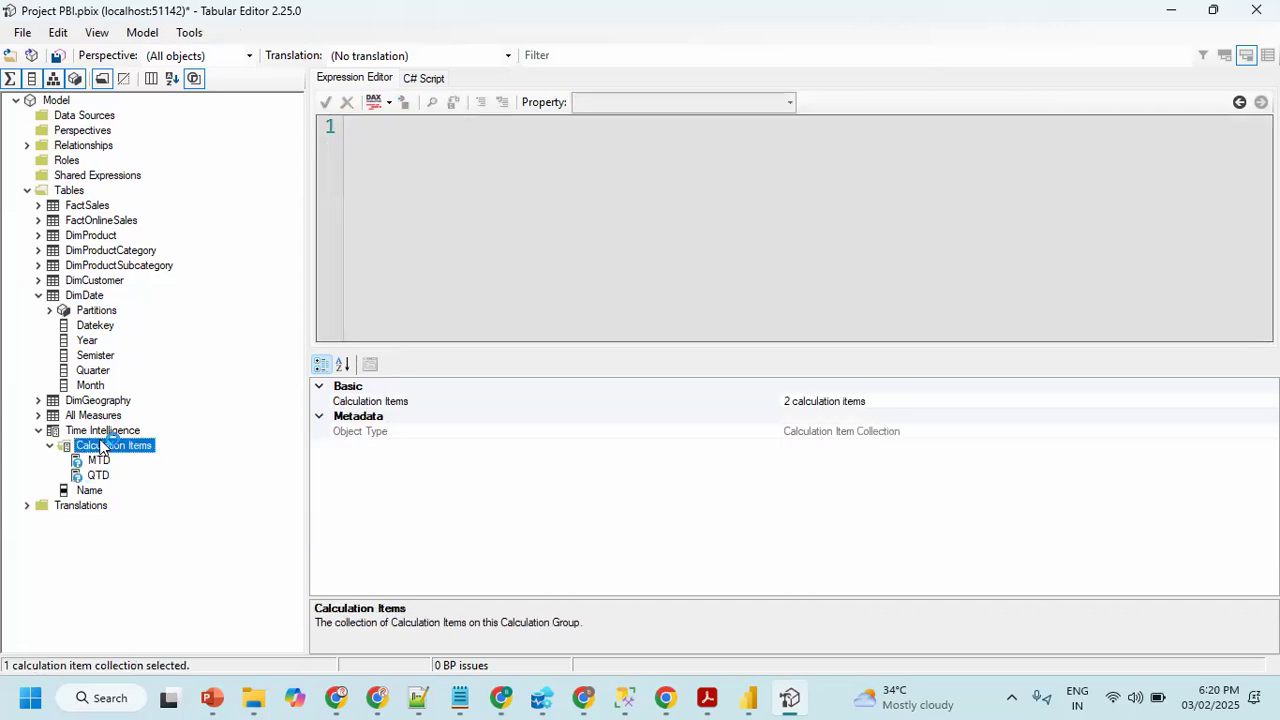
left_click(163, 451)
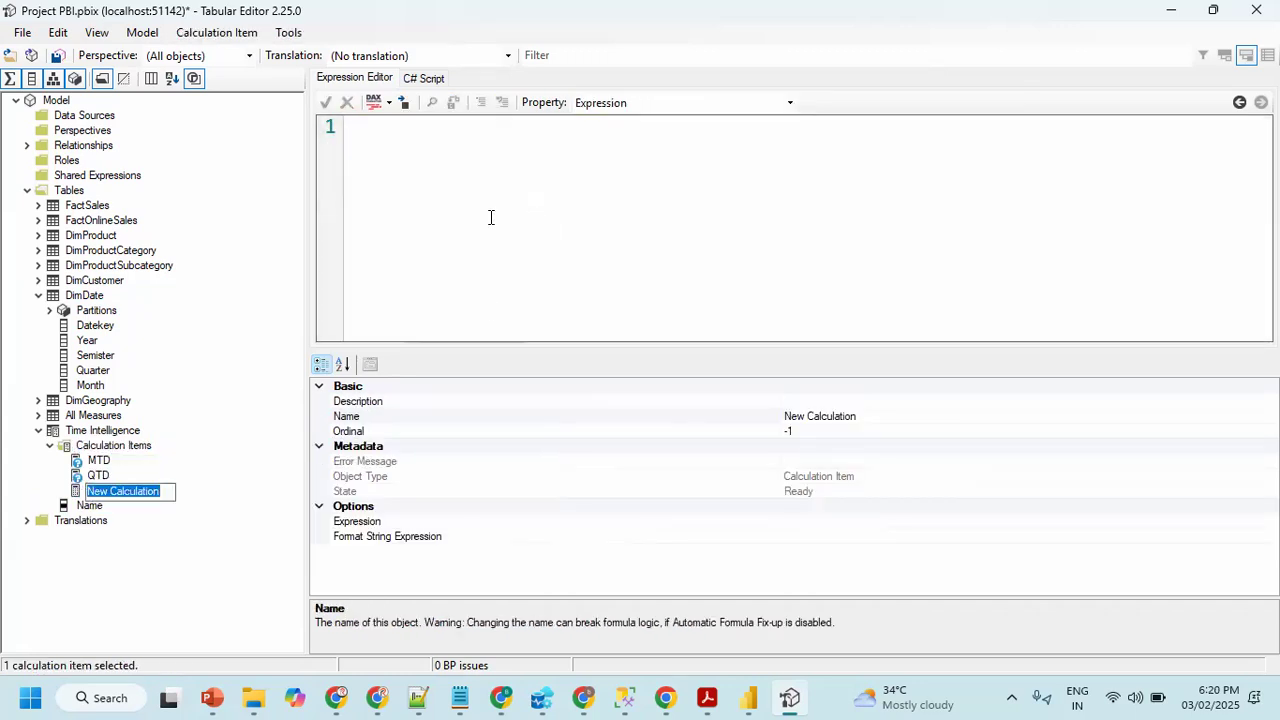
type("Y")
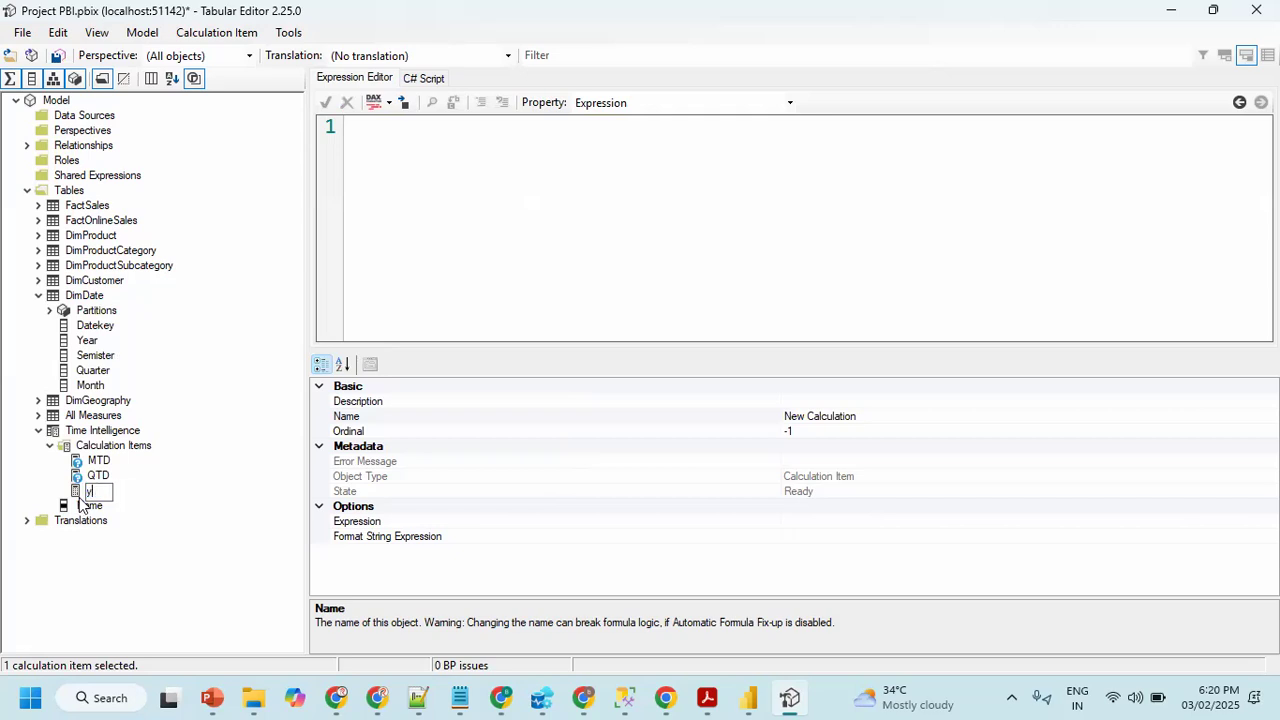
type("TD")
key("Return")
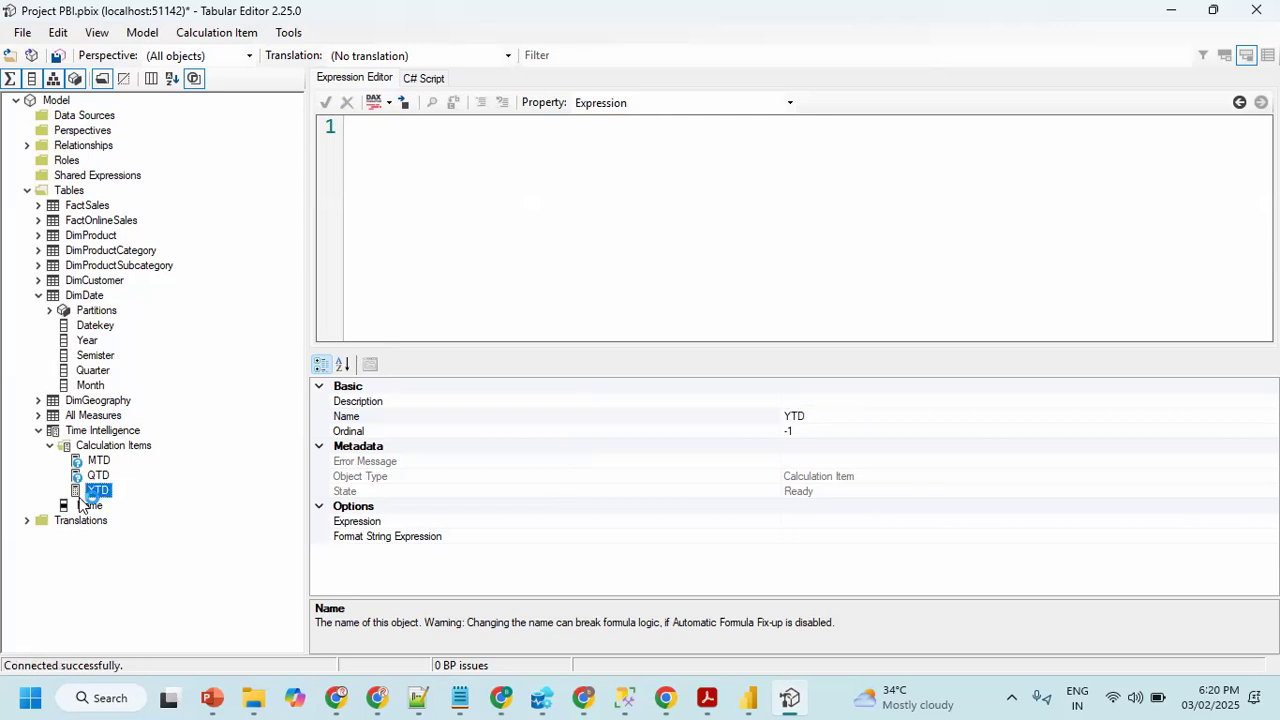
- Paste the copied expression into the YTD item, changing the function to DATESYTD and adding "Dec-31" as the year-end argument
left_click(474, 245)
key("ctrl+v")
left_click(776, 130)
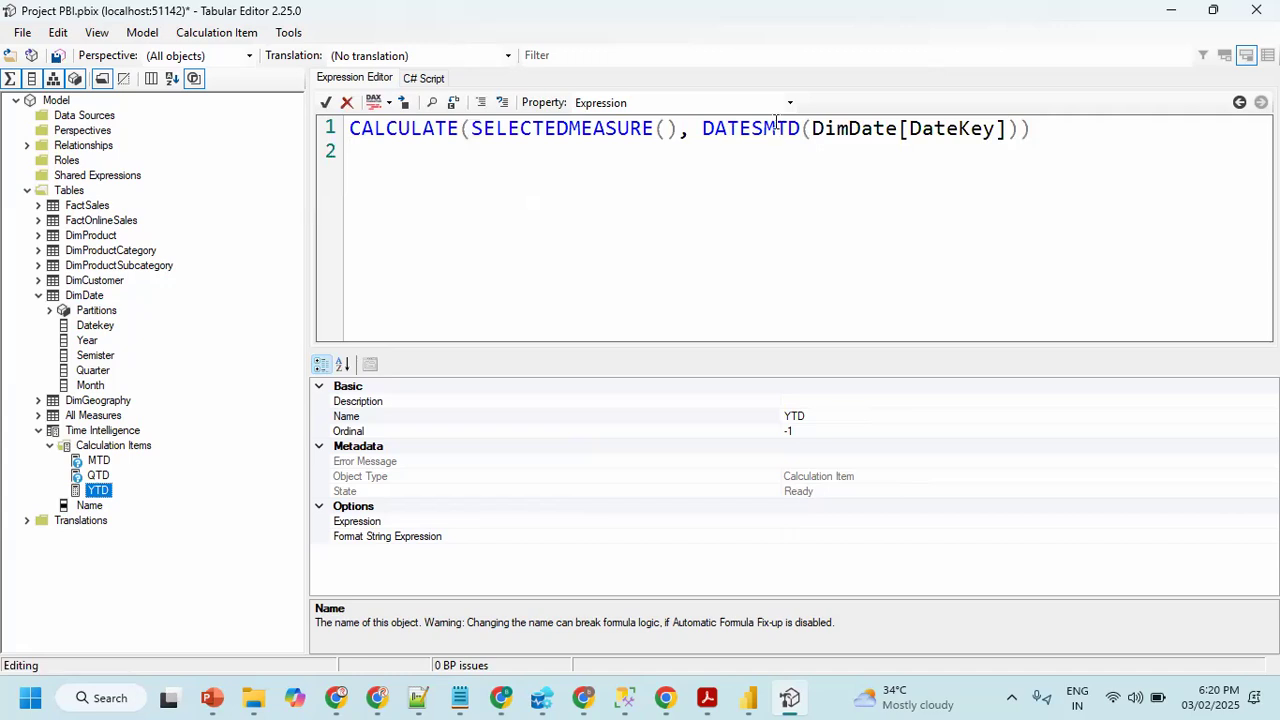
key("BackSpace")
type("Y")
left_click(1018, 130)
type(", \"Dec")
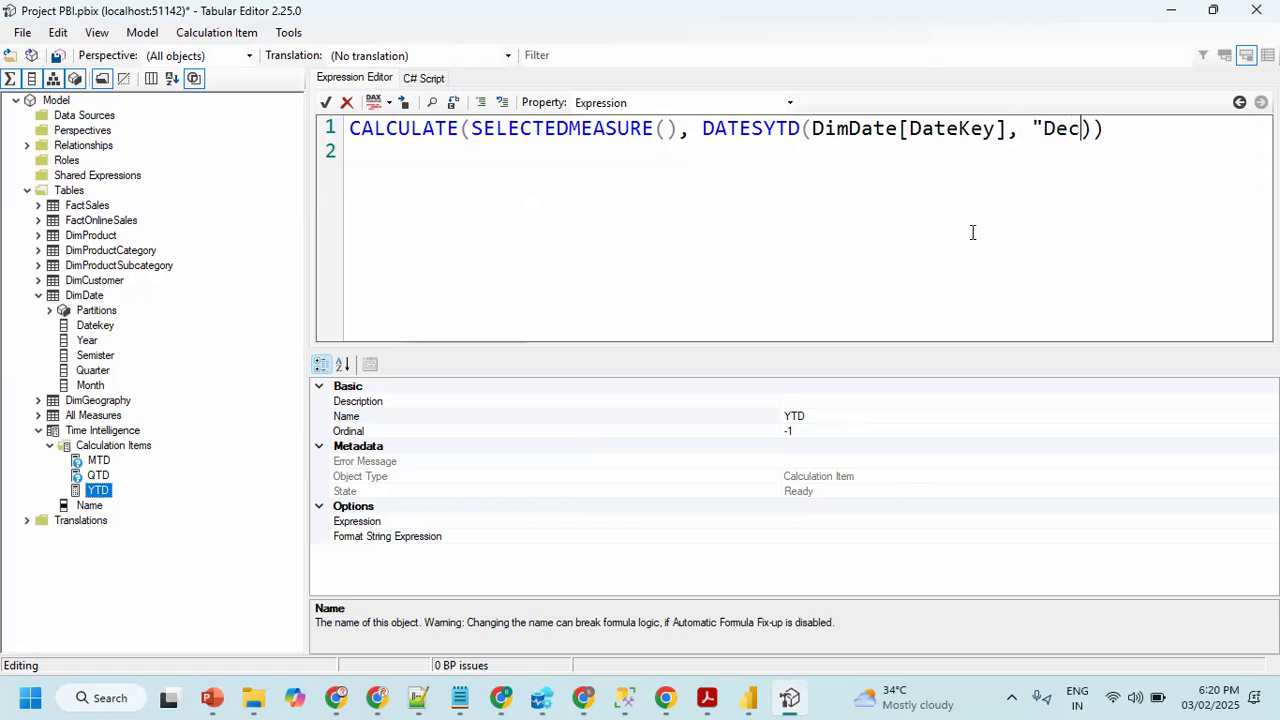
type("-32")
type("\"")
- Save the calculation group changes to the model and close Tabular Editor
left_click(599, 283)
key("ctrl+s")
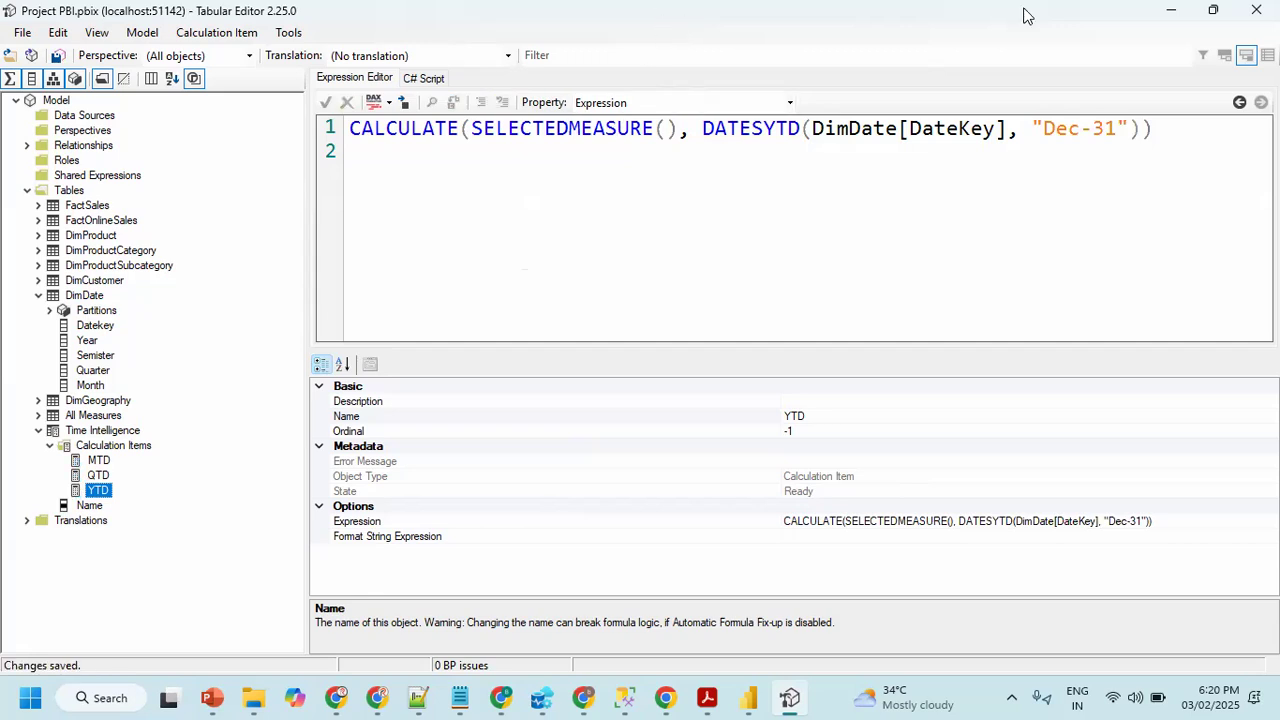
key("alt+F4")
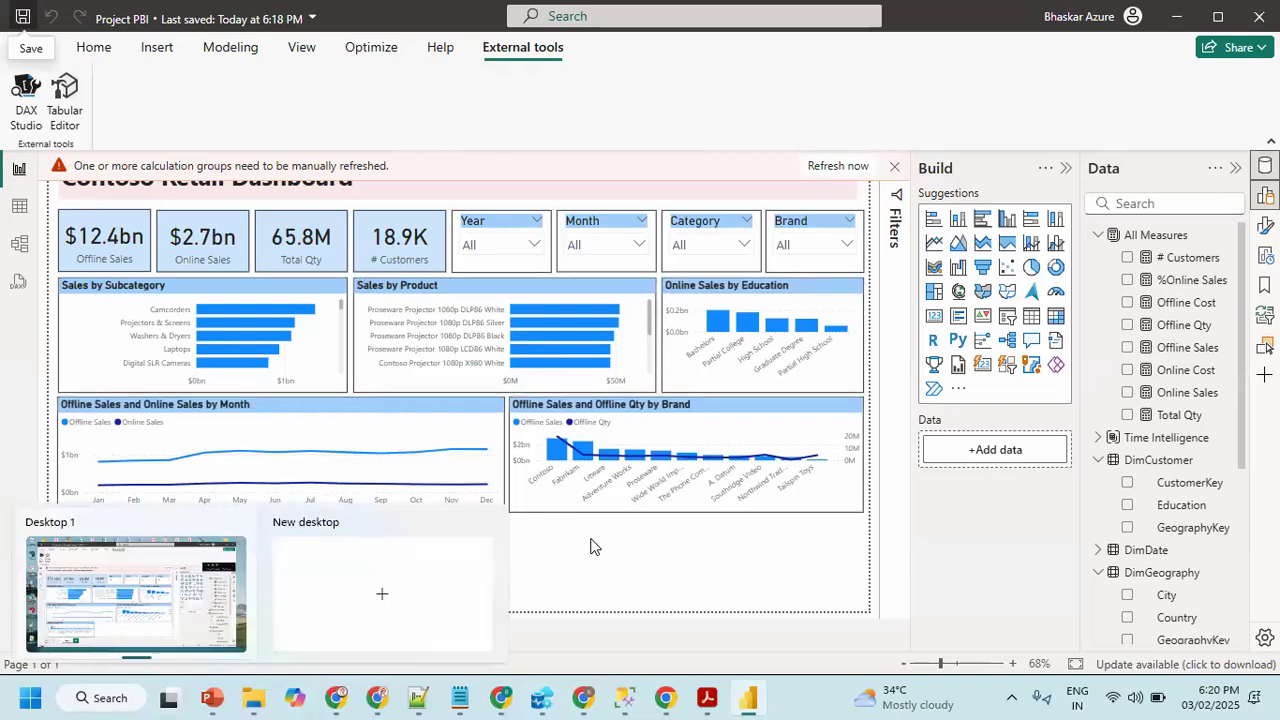
- Refresh the calculation groups in the Project PBI report in Power BI Desktop
left_click(315, 521)
left_click(474, 560)
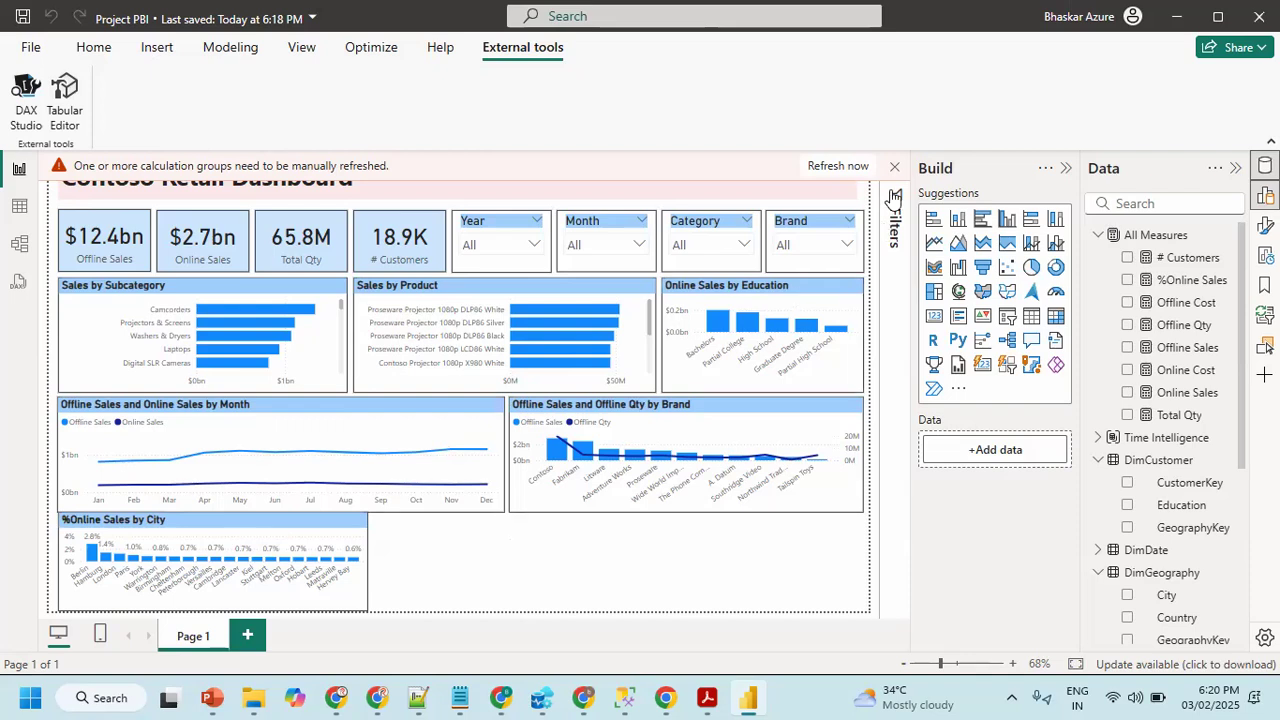
left_click(845, 173)
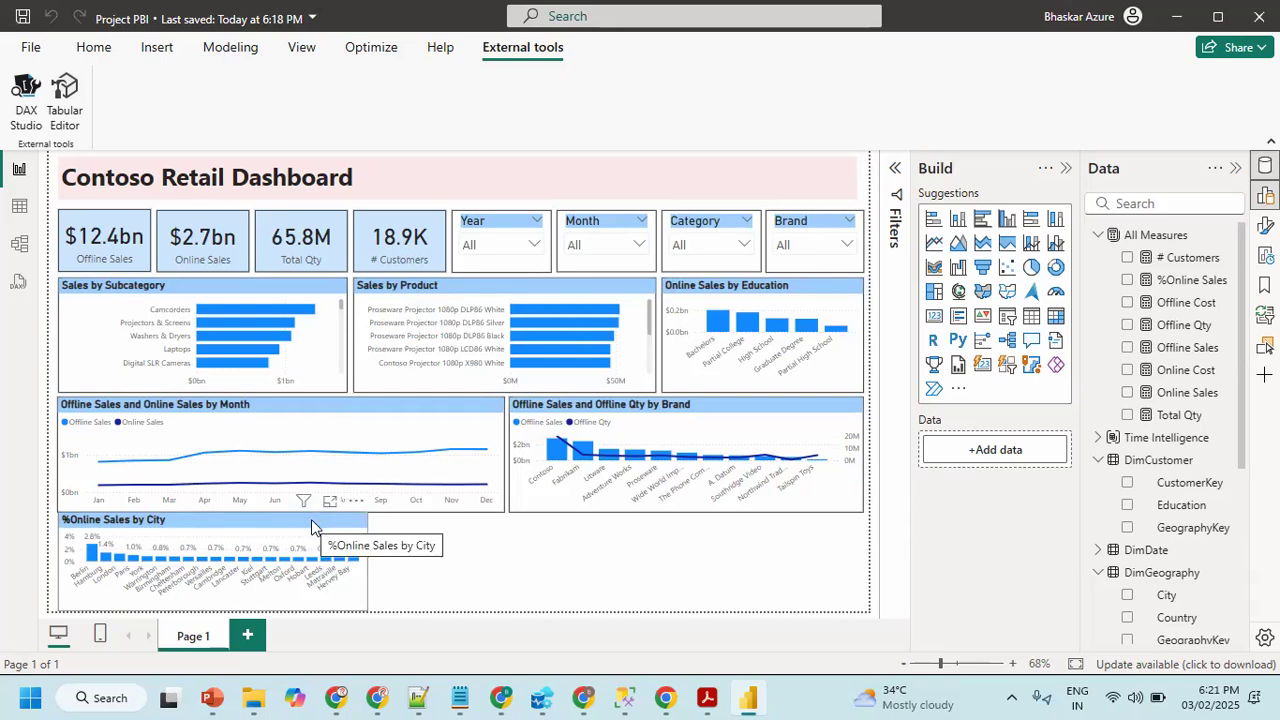
- Add a matrix visual beside the %Online Sales by City chart, widen it, and check its requirements in the design PDF
left_click(1056, 316)
left_click_drag(503, 562, 607, 562)
key("alt+Tab")
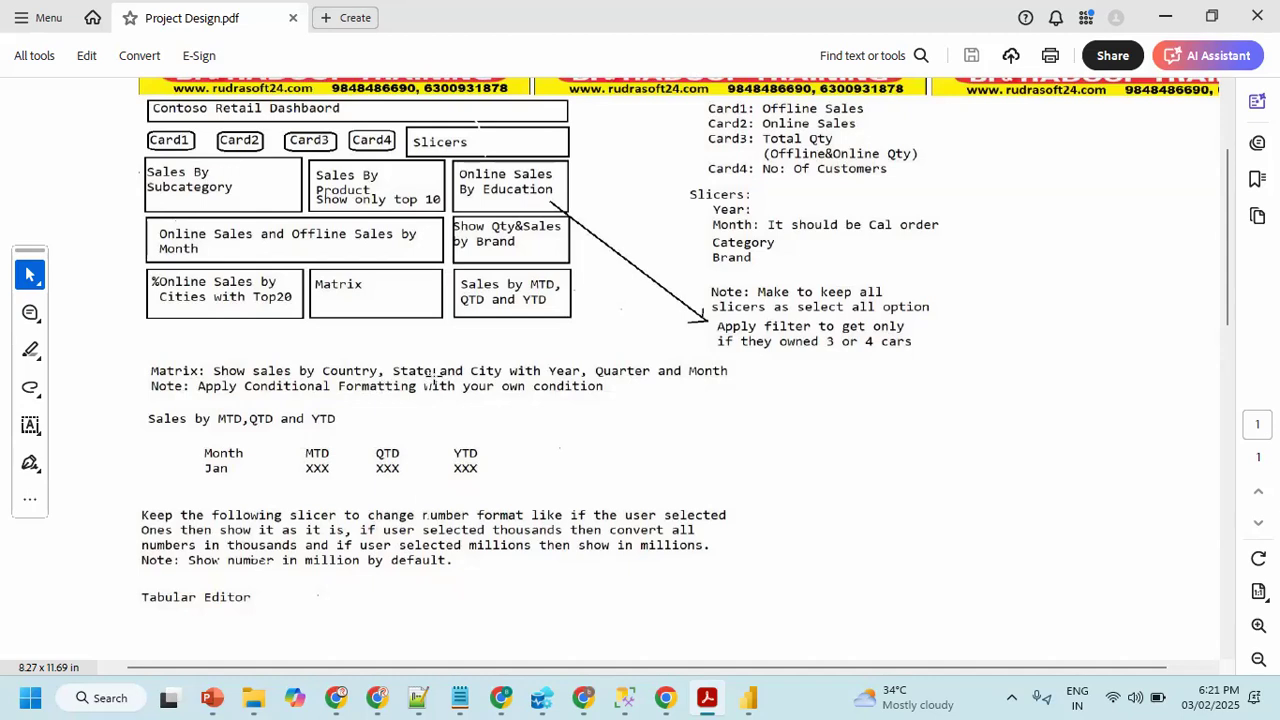
key("alt+Tab")
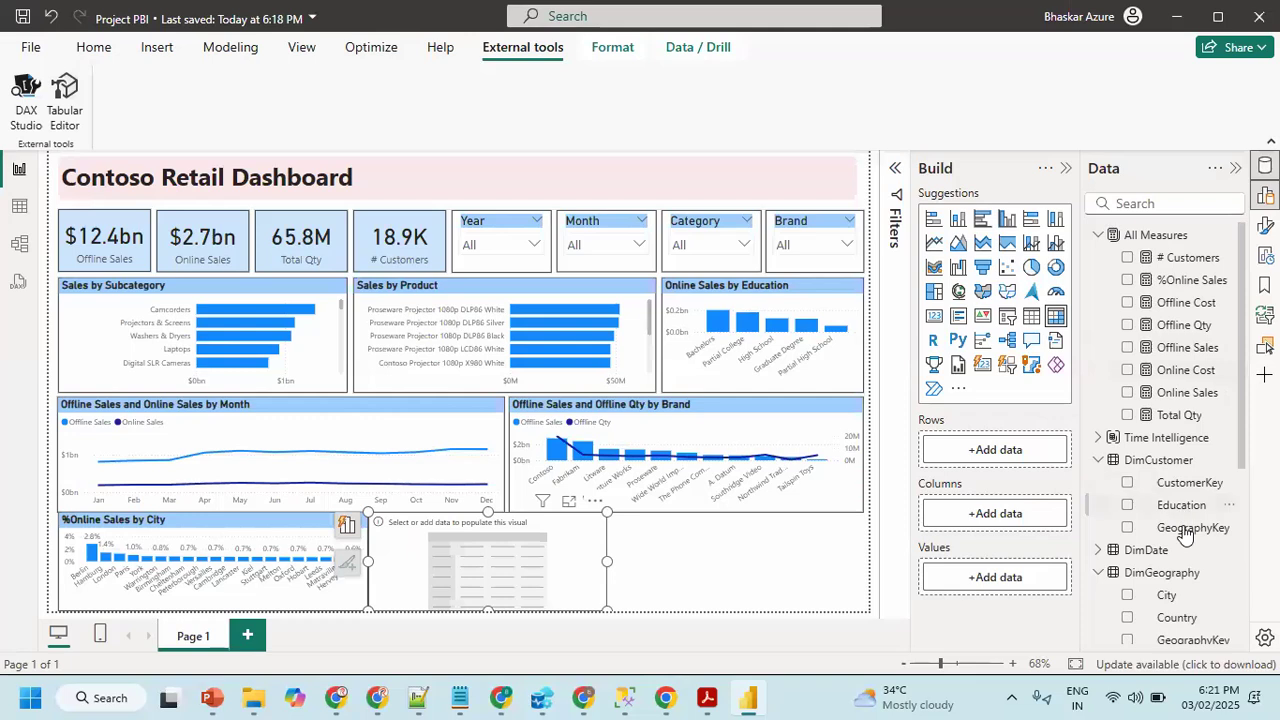
- Add Country, State and City from DimGeography as the matrix rows, in that order
scroll(1184, 535, "down", 2)
left_click_drag(1174, 445, 995, 450)
left_click_drag(1190, 473, 1000, 480)
left_click_drag(1163, 418, 1018, 511)
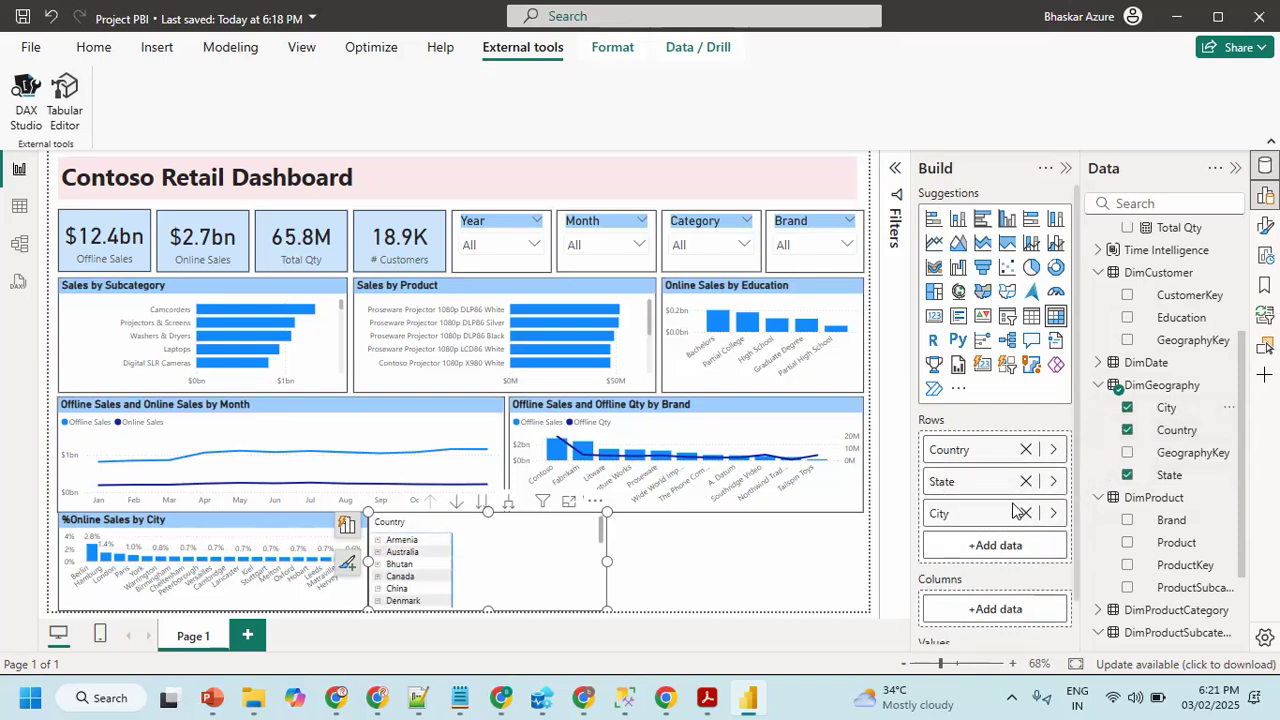
- Add the Online Sales measure as the matrix values and check the design PDF for the matrix's column fields
key("alt+Tab")
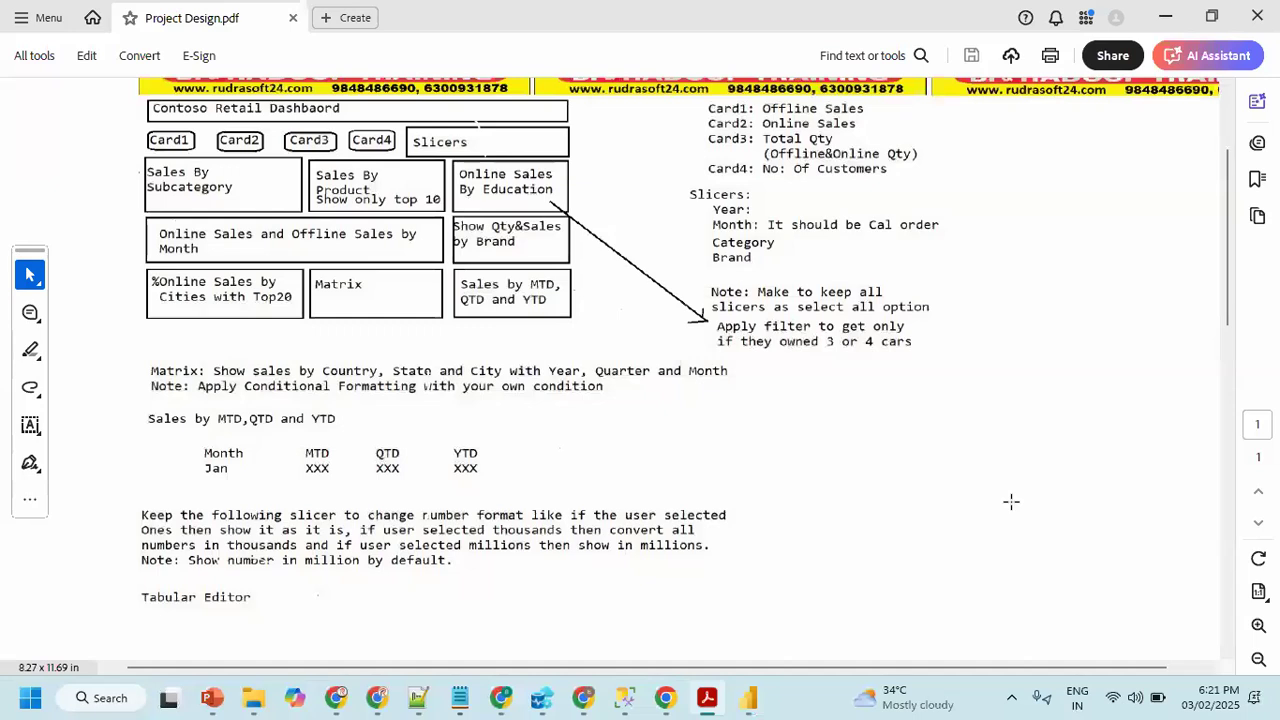
key("alt+Tab")
scroll(1142, 355, "up", 3)
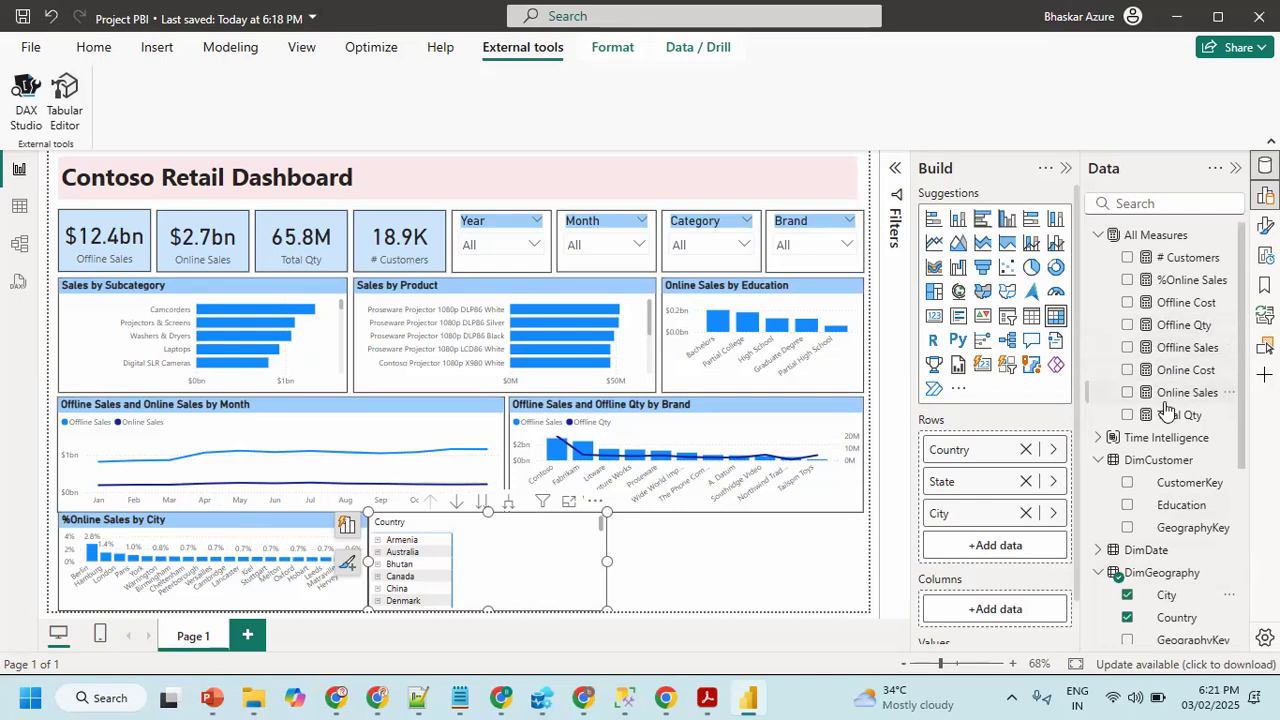
left_click_drag(1113, 474, 982, 500)
scroll(985, 490, "down", 1)
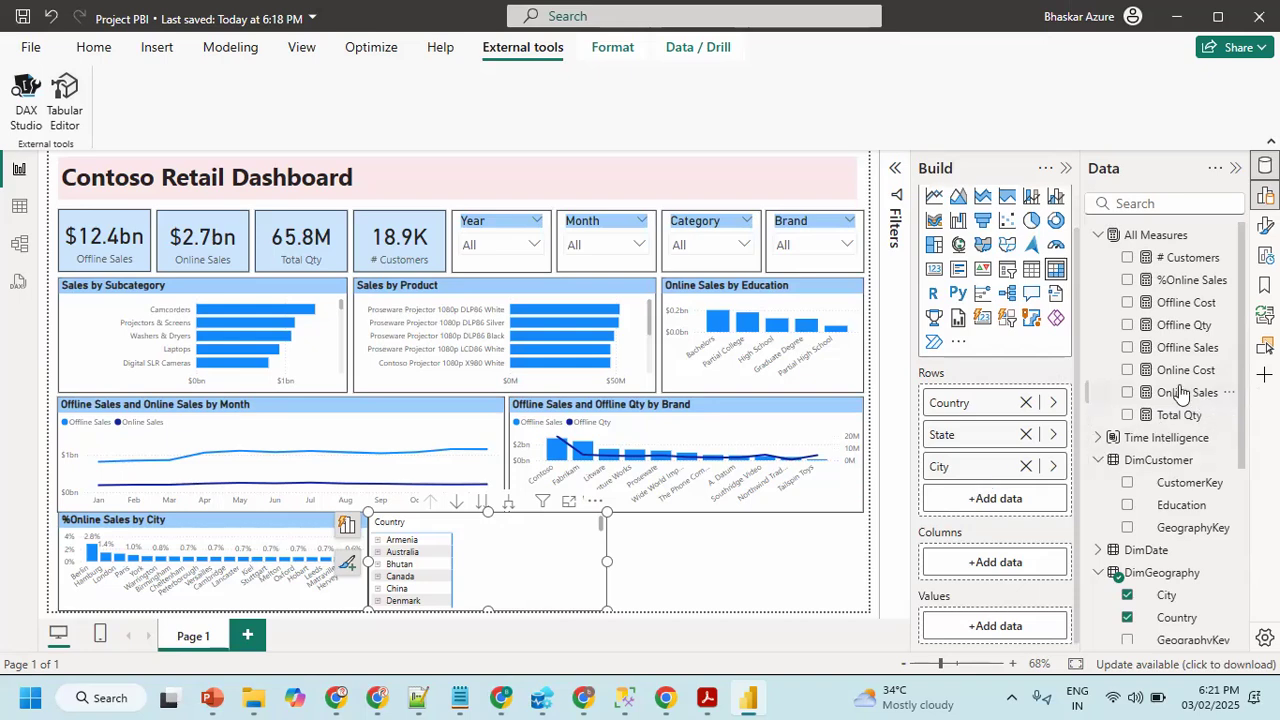
left_click_drag(1172, 404, 1007, 632)
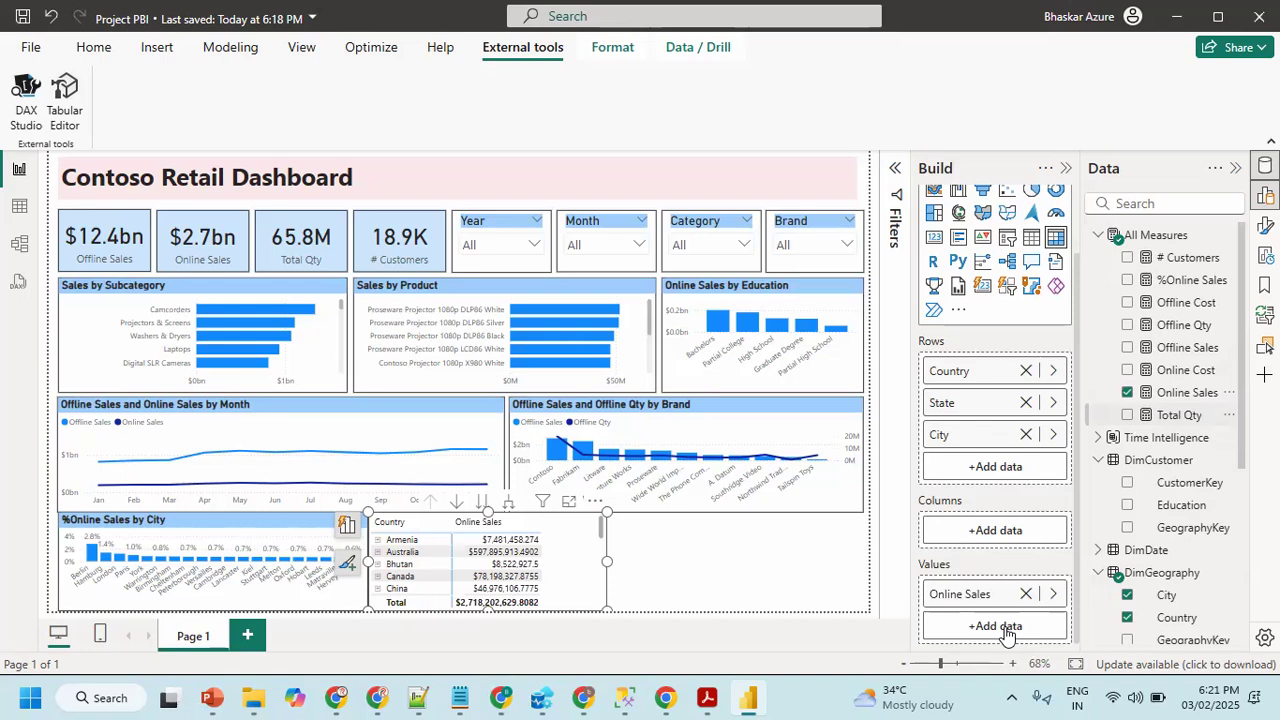
key("alt+Tab")
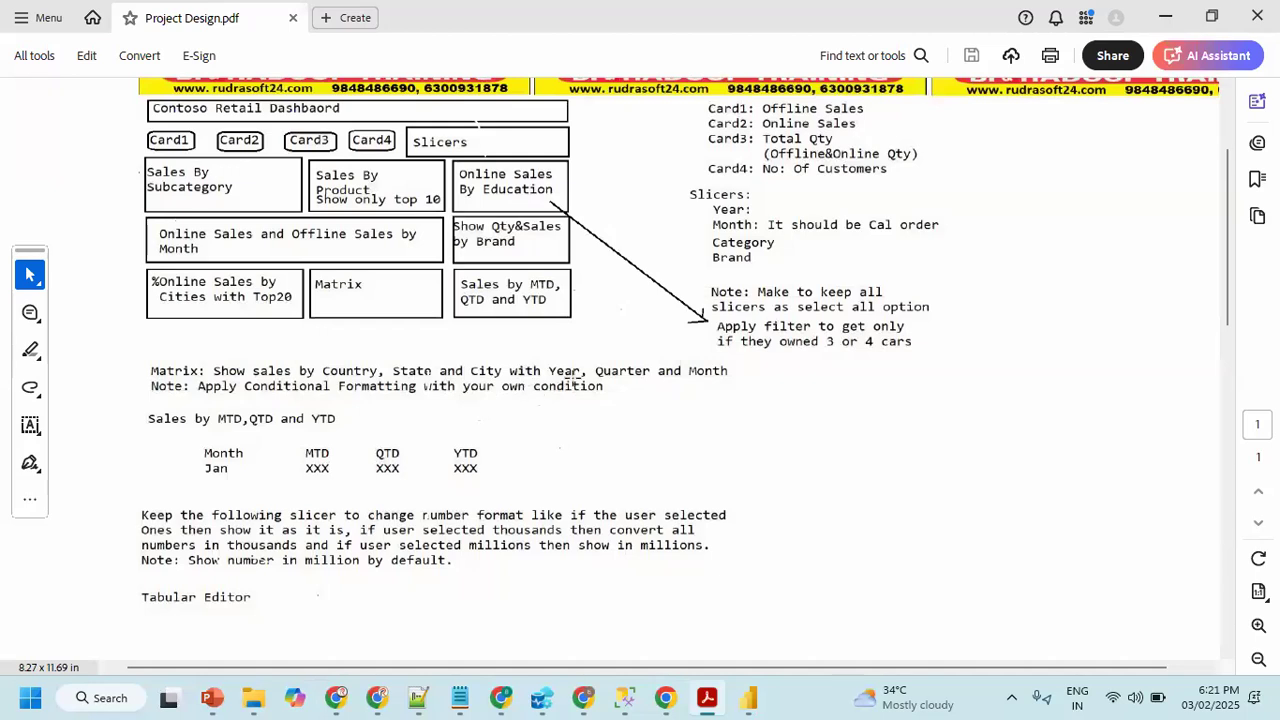
- Add Year, Quarter and Month from DimDate as the matrix columns, in that order, per the design PDF
key("alt+Tab")
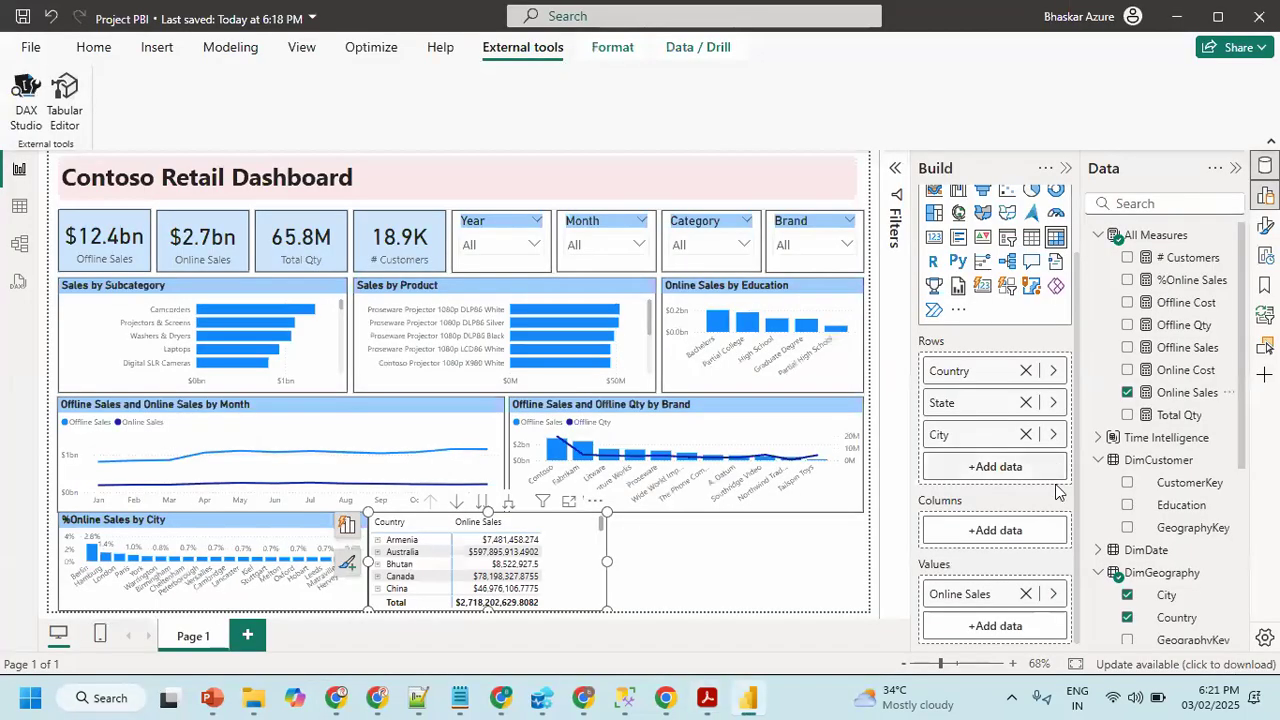
key("alt+Tab")
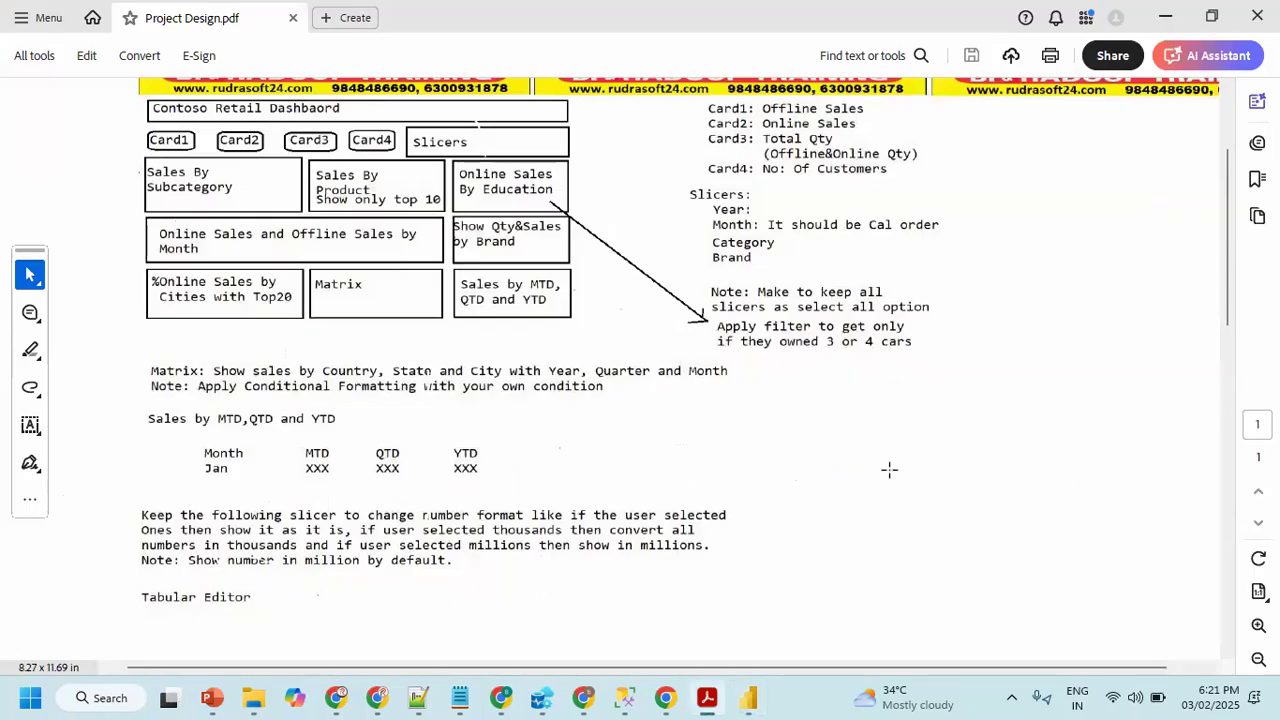
key("alt+Tab")
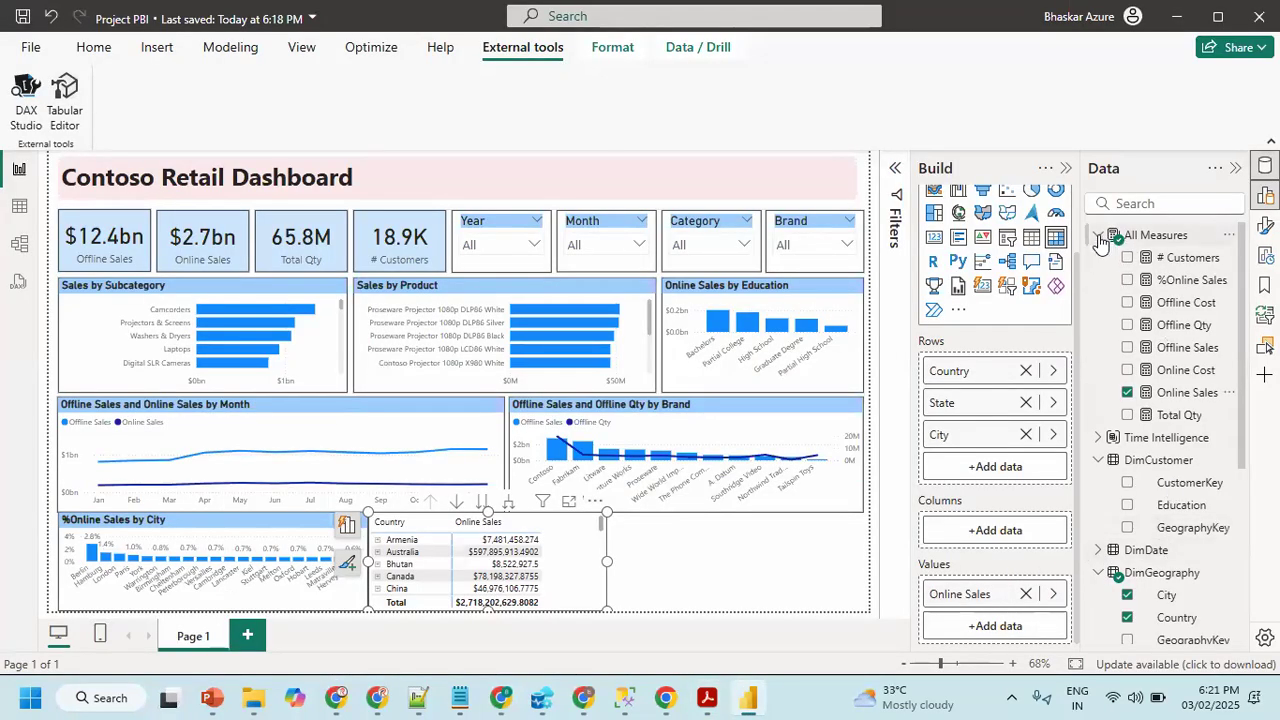
left_click(1099, 236)
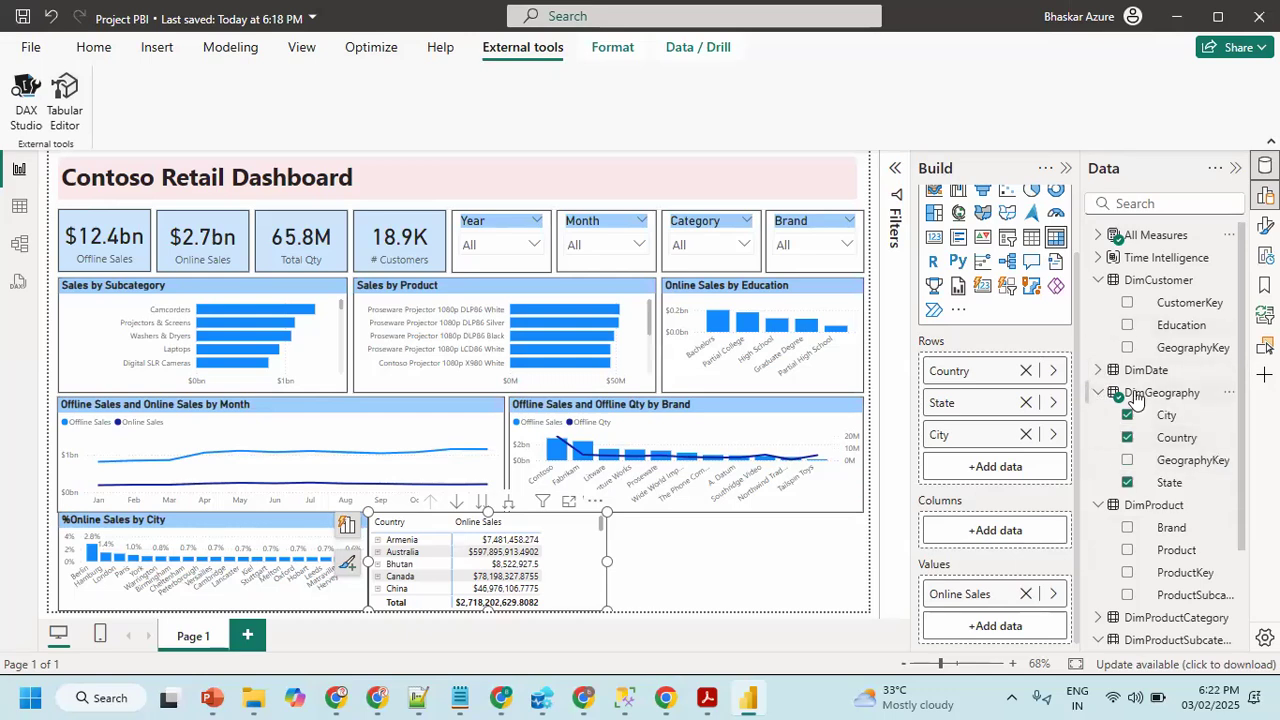
left_click(1099, 392)
left_click(1099, 370)
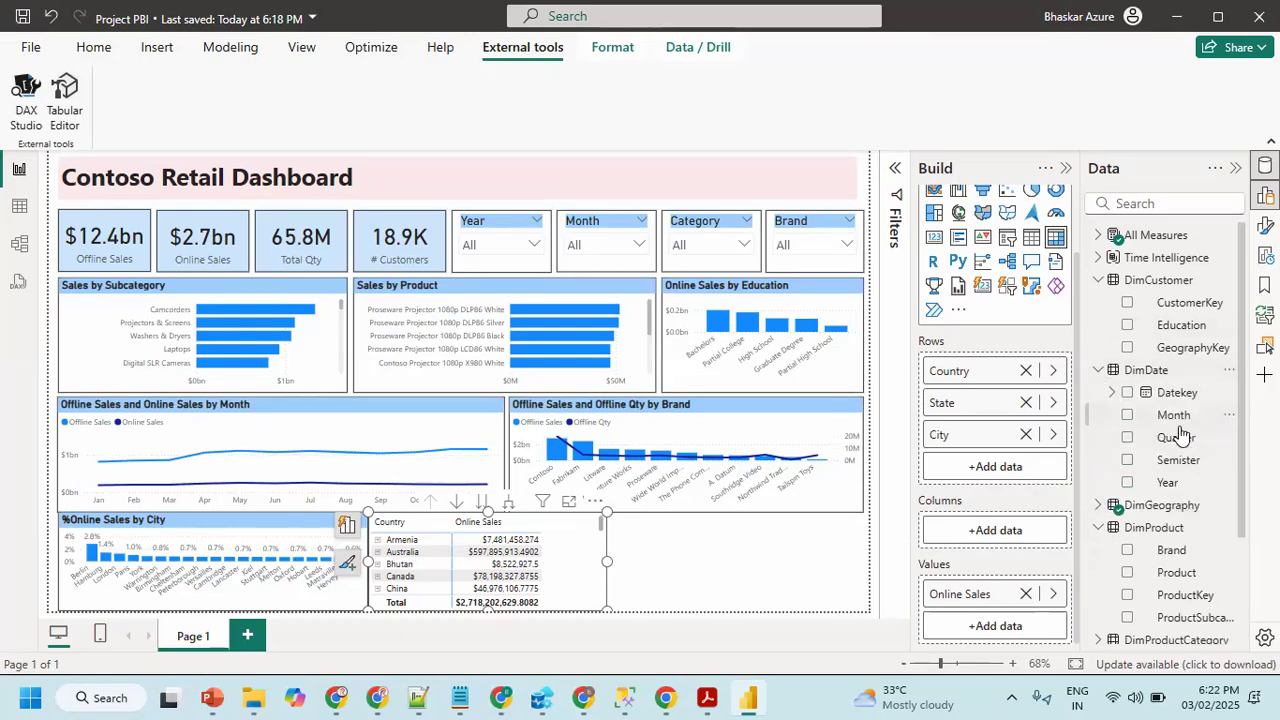
left_click_drag(1168, 484, 1017, 533)
left_click_drag(1170, 437, 1040, 528)
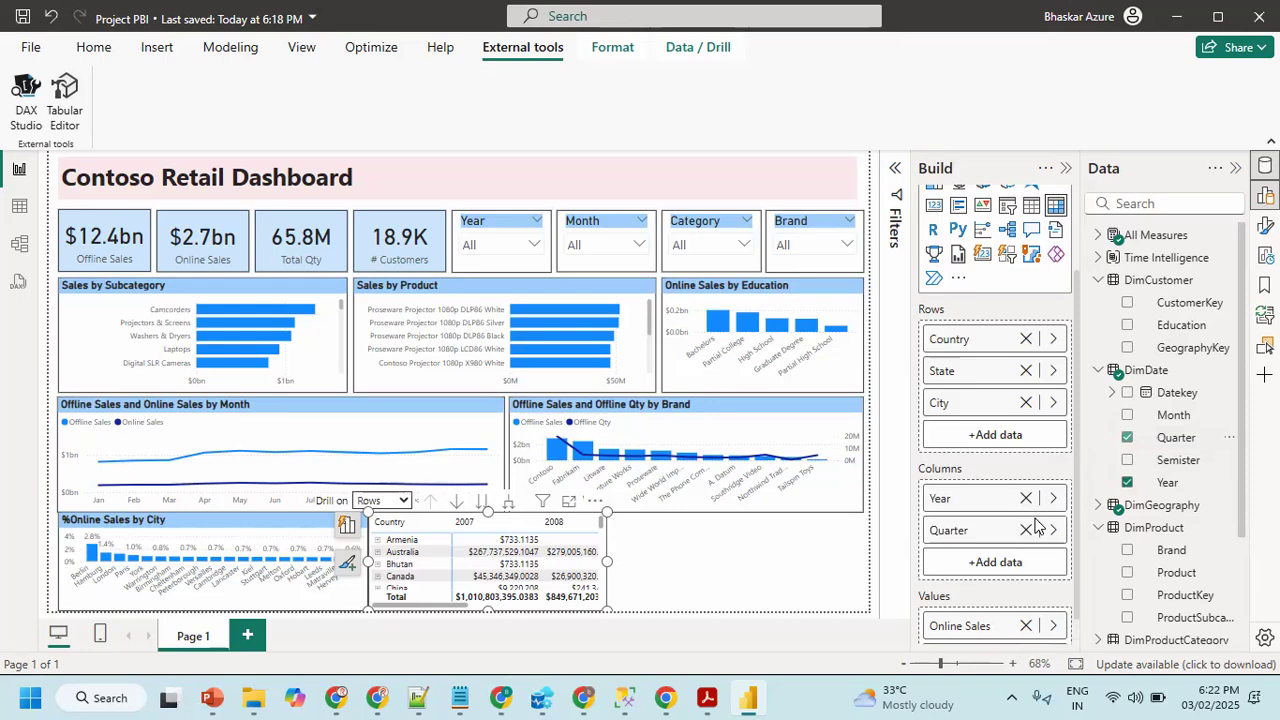
left_click_drag(1173, 423, 1017, 553)
left_click_drag(1174, 418, 1020, 565)
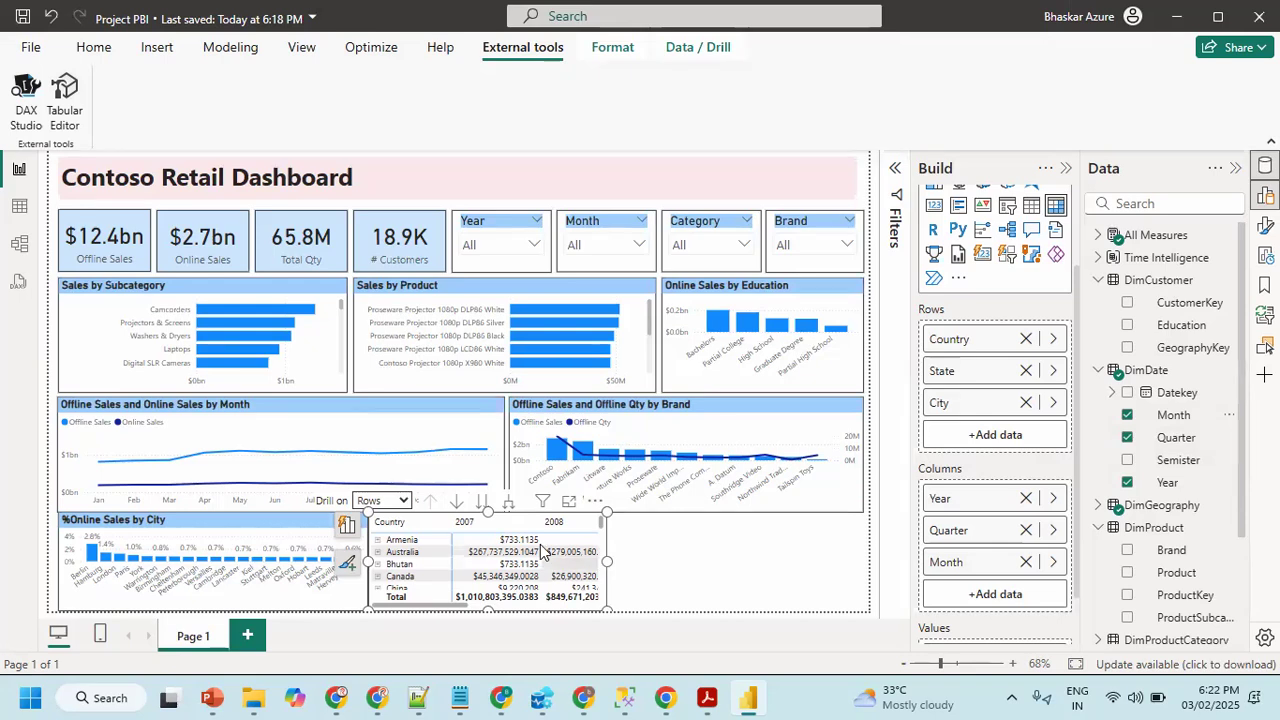
- Widen the matrix slightly and place a copy of it in the empty space beside it, fitted to the page edge
left_click_drag(607, 561, 643, 570)
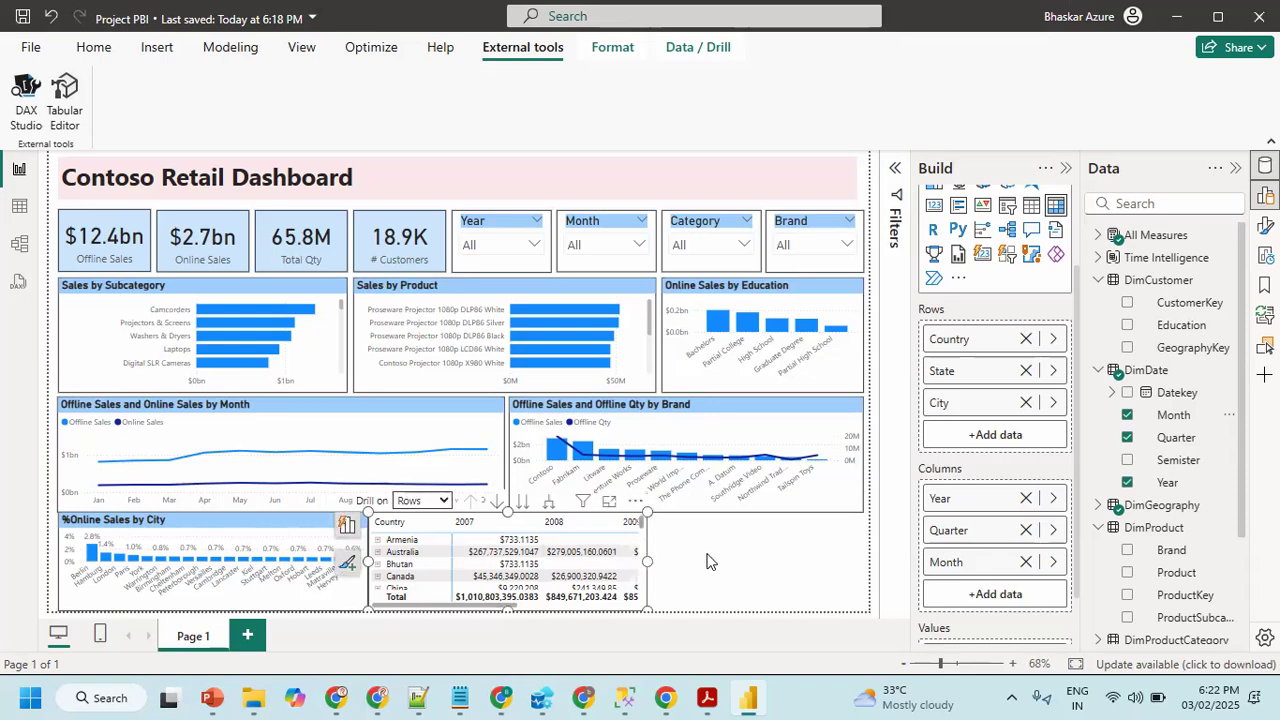
left_click(686, 572)
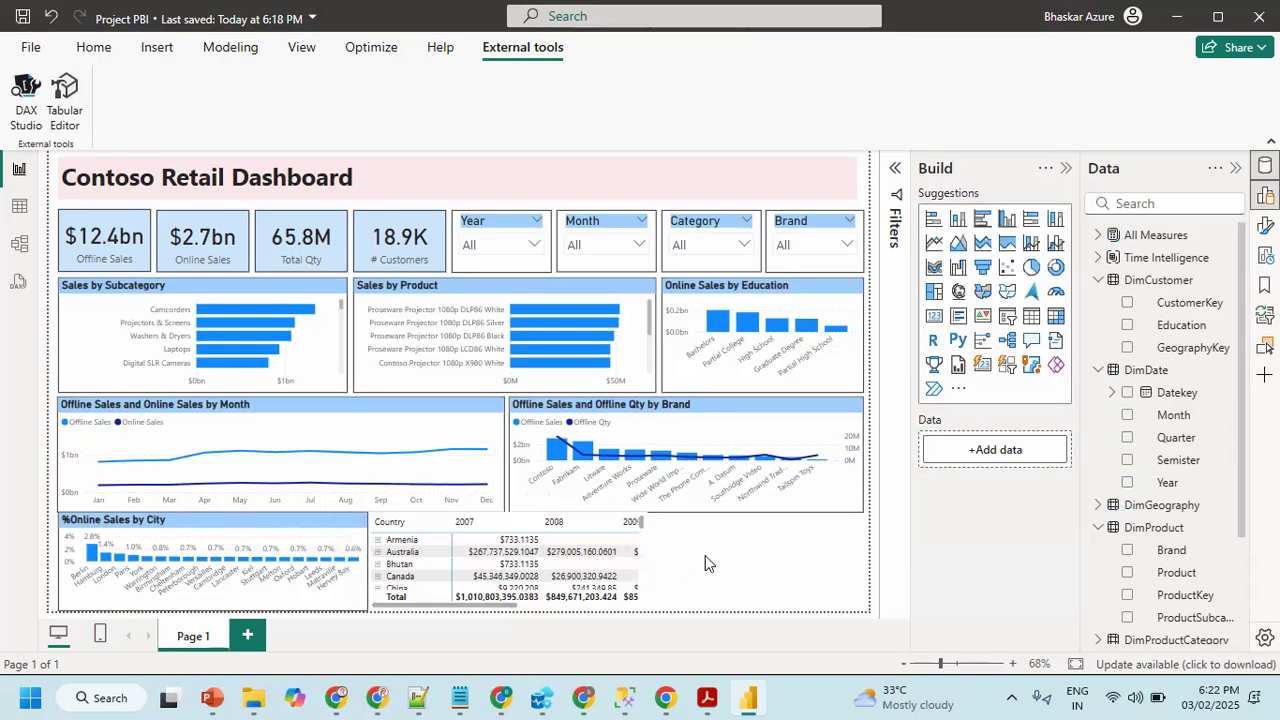
left_click(635, 560)
left_click_drag(640, 508, 850, 512)
left_click_drag(587, 558, 663, 565)
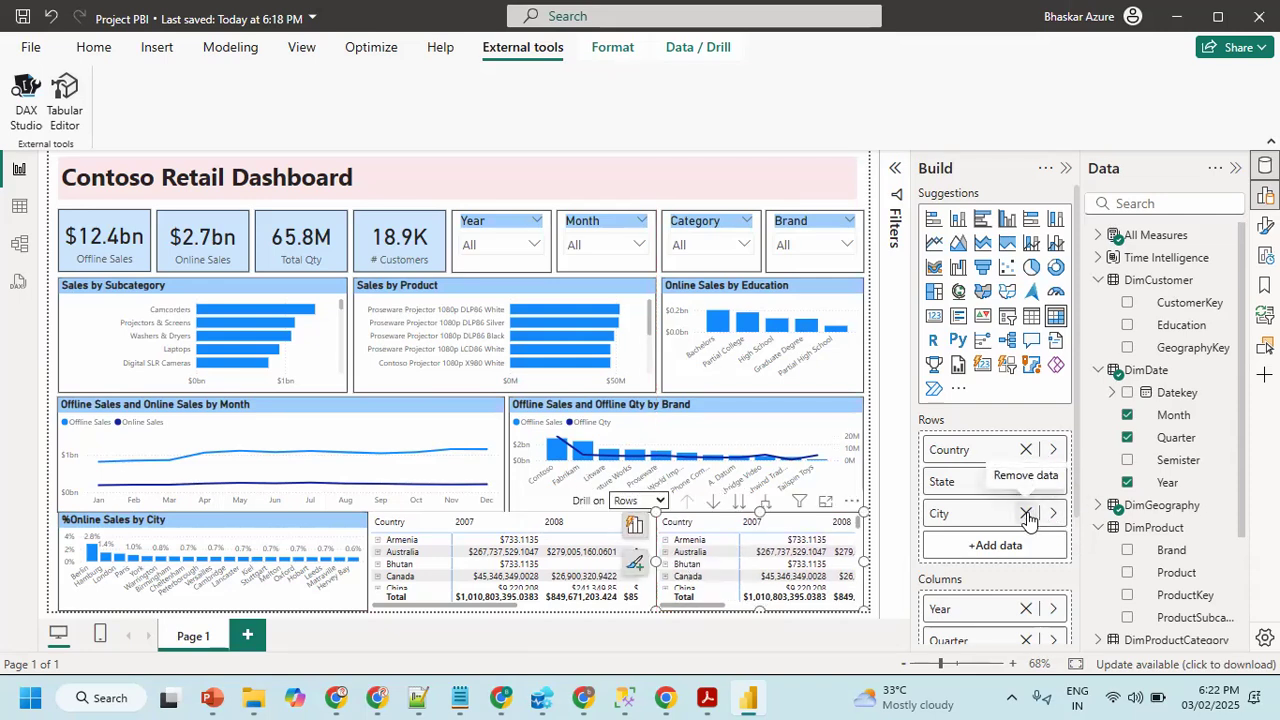
- Following the design PDF's MTD, QTD and YTD layout, make Month the copied matrix's only row field and clear its column fields
key("alt+Tab")
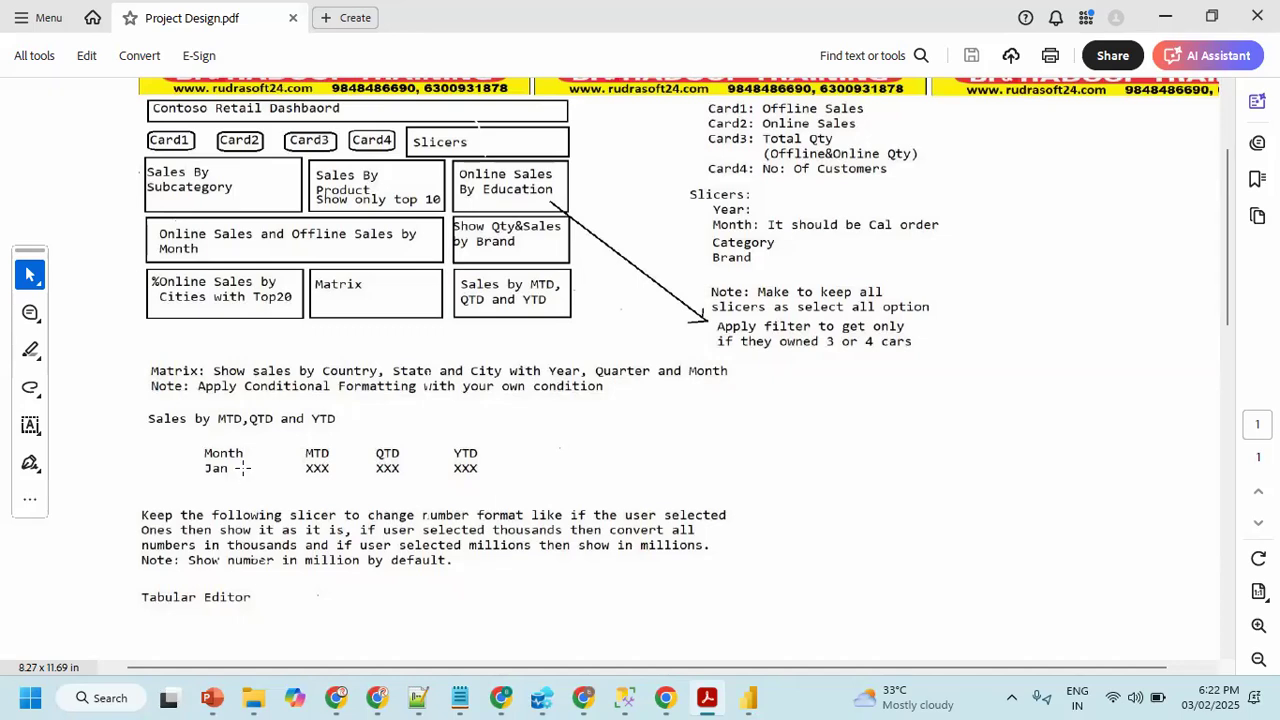
key("alt+Tab")
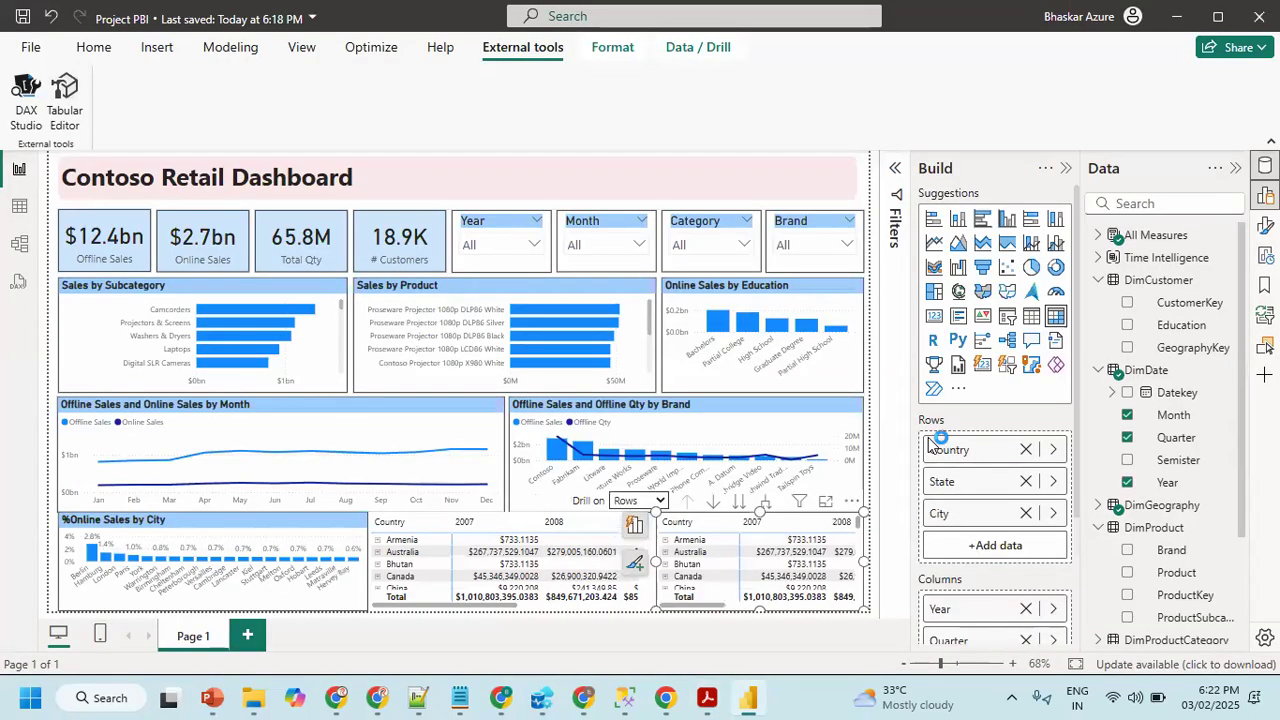
left_click(1026, 450)
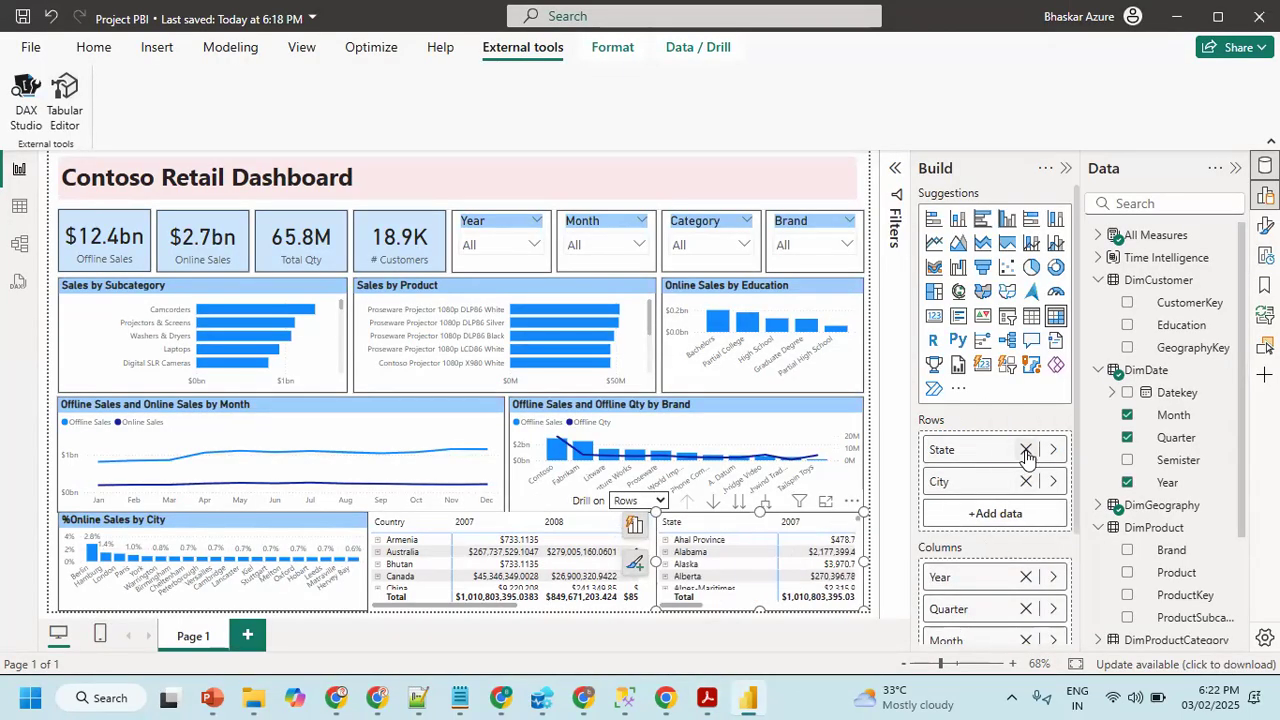
left_click(1026, 450)
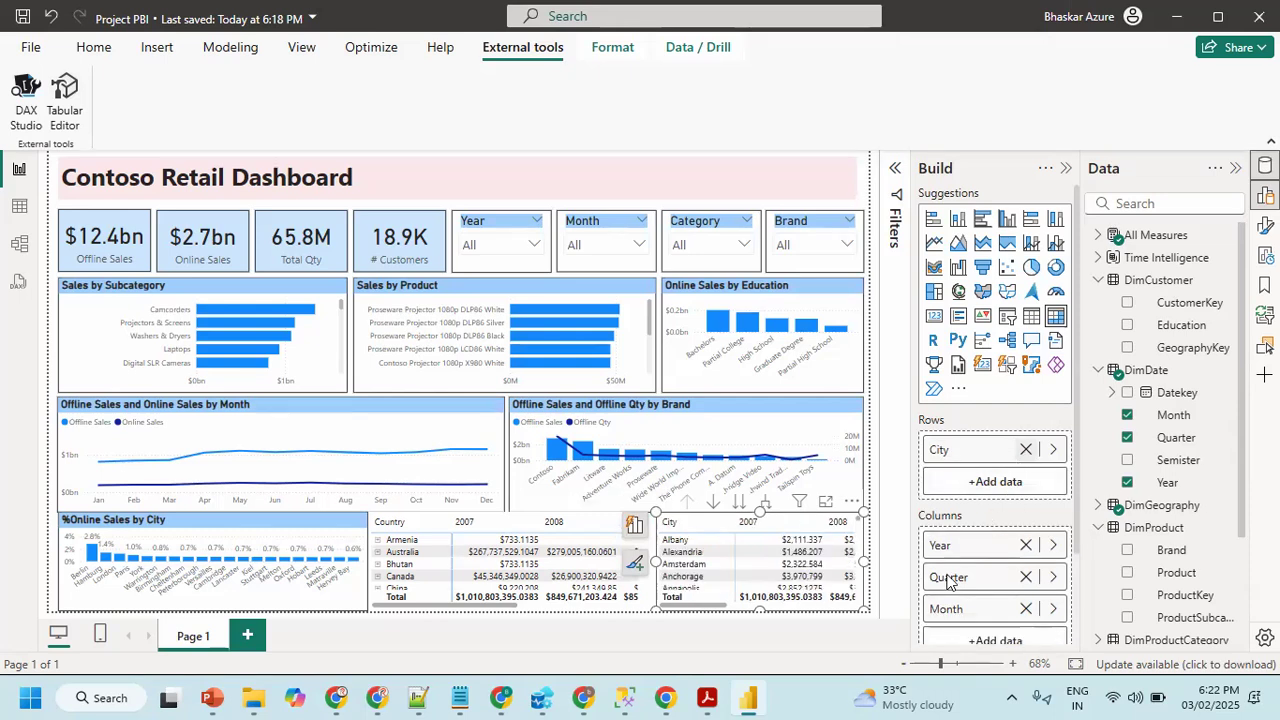
left_click(1026, 449)
left_click_drag(945, 578, 976, 452)
left_click(1024, 546)
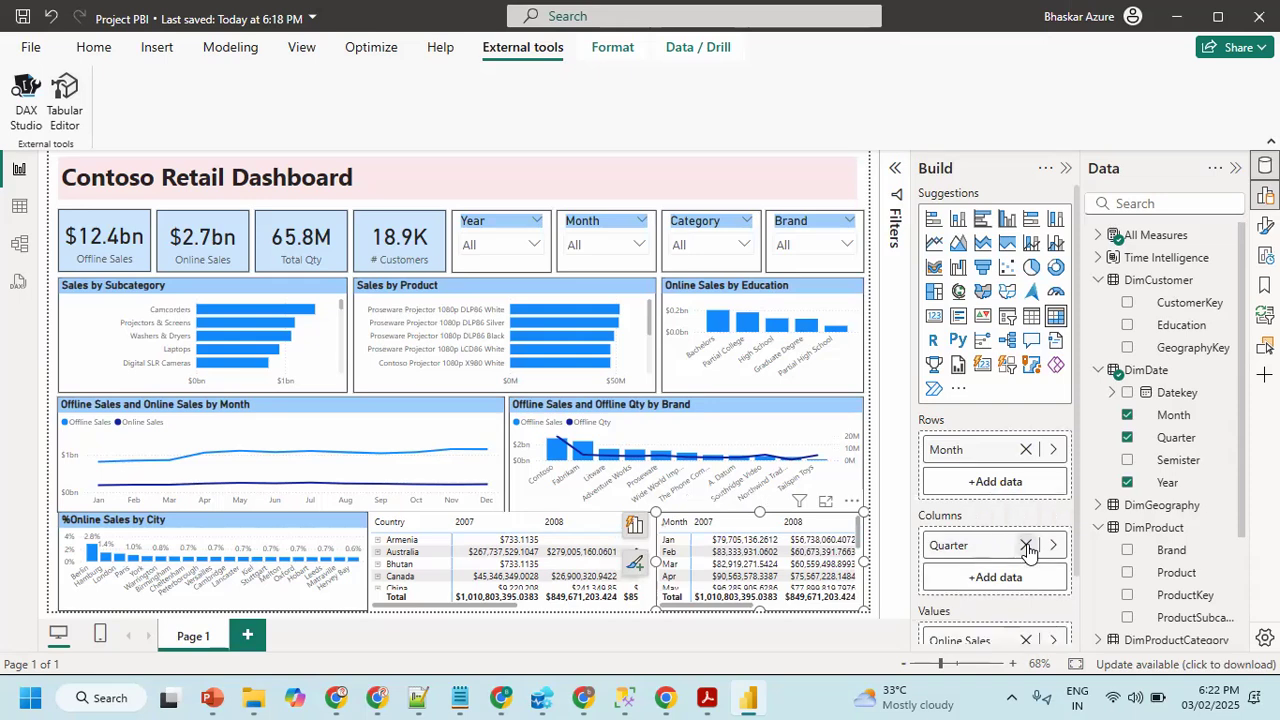
left_click(1025, 546)
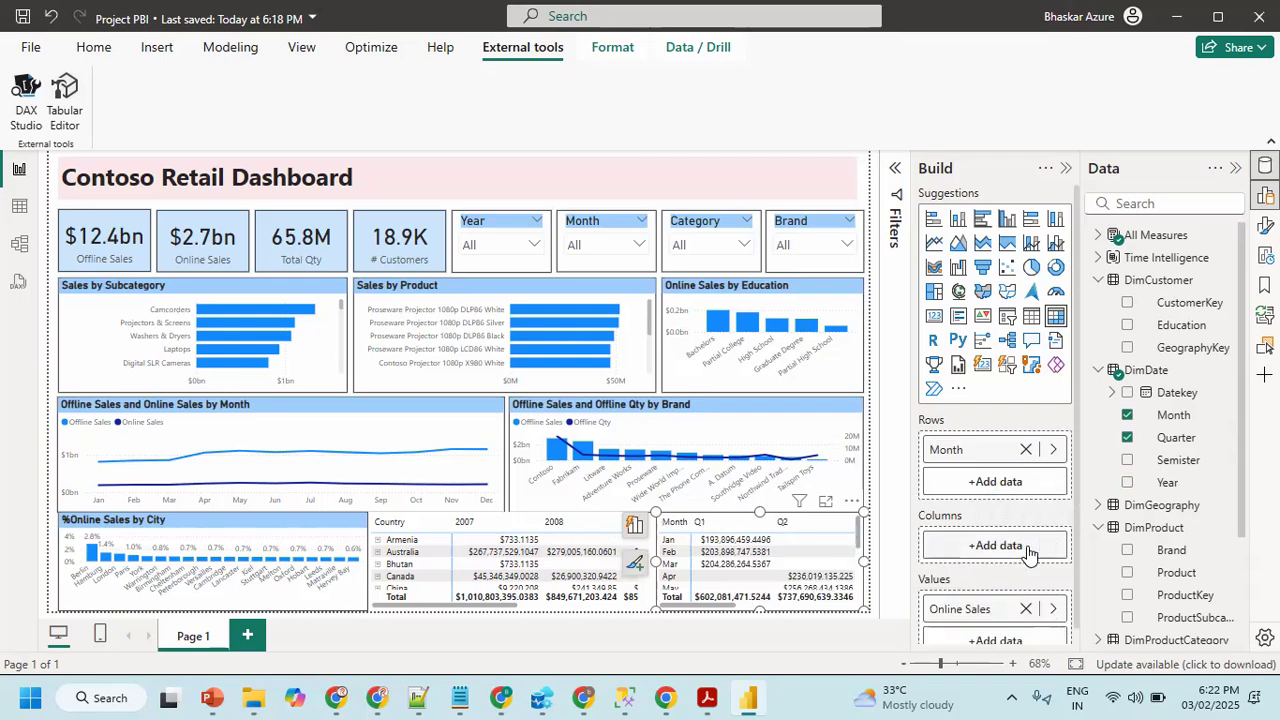
- Replace Online Sales with the Offline Sales measure as the values of the copied matrix
left_click(1098, 280)
left_click(1098, 235)
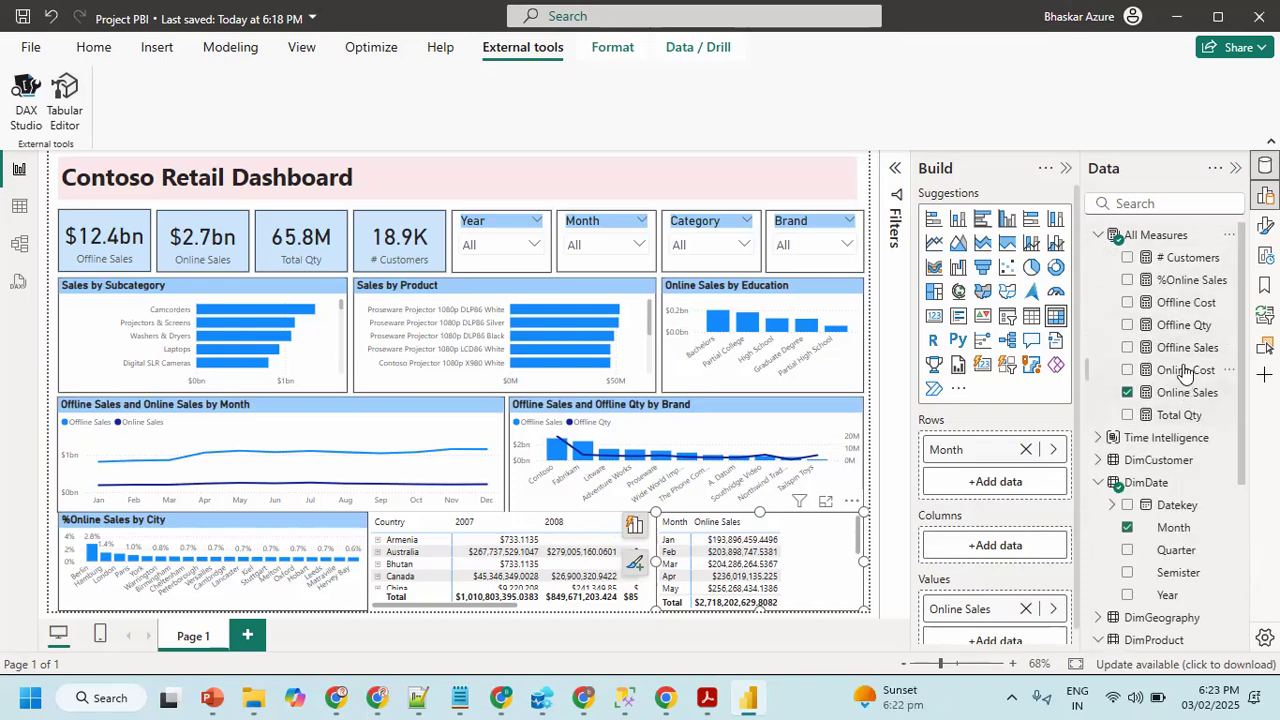
left_click_drag(1183, 352, 1030, 612)
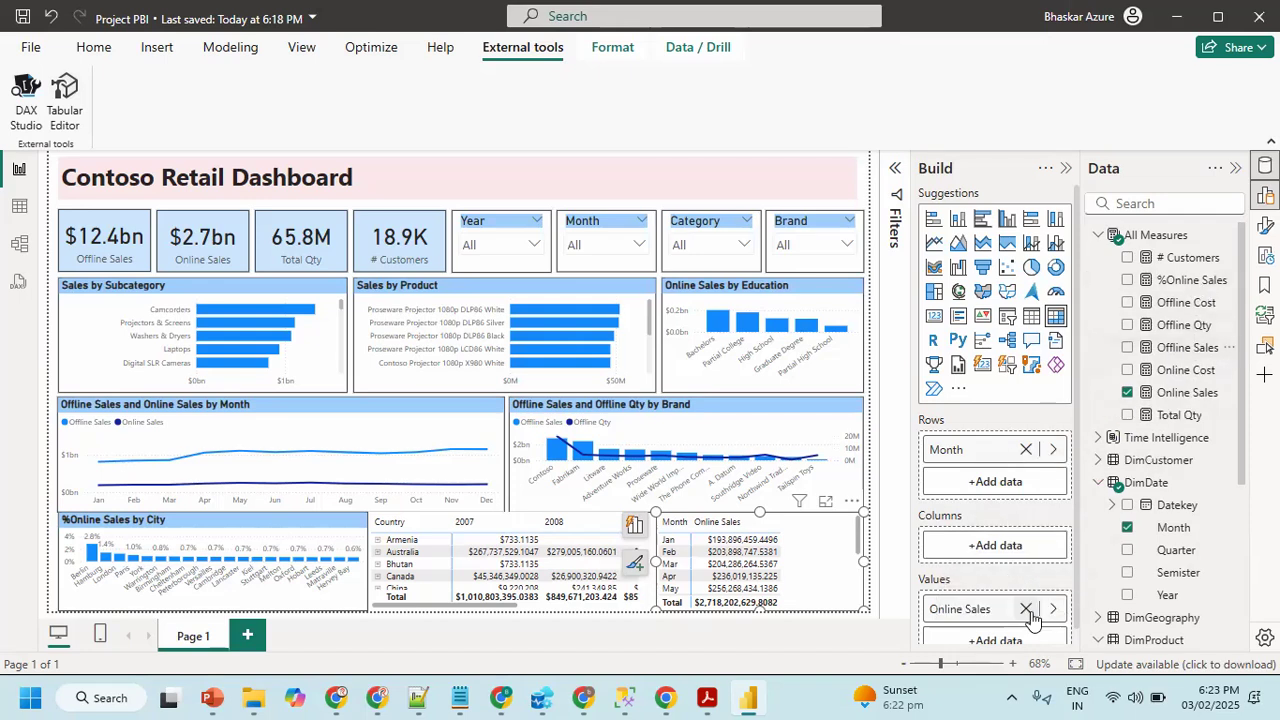
left_click(1127, 392)
left_click(1128, 347)
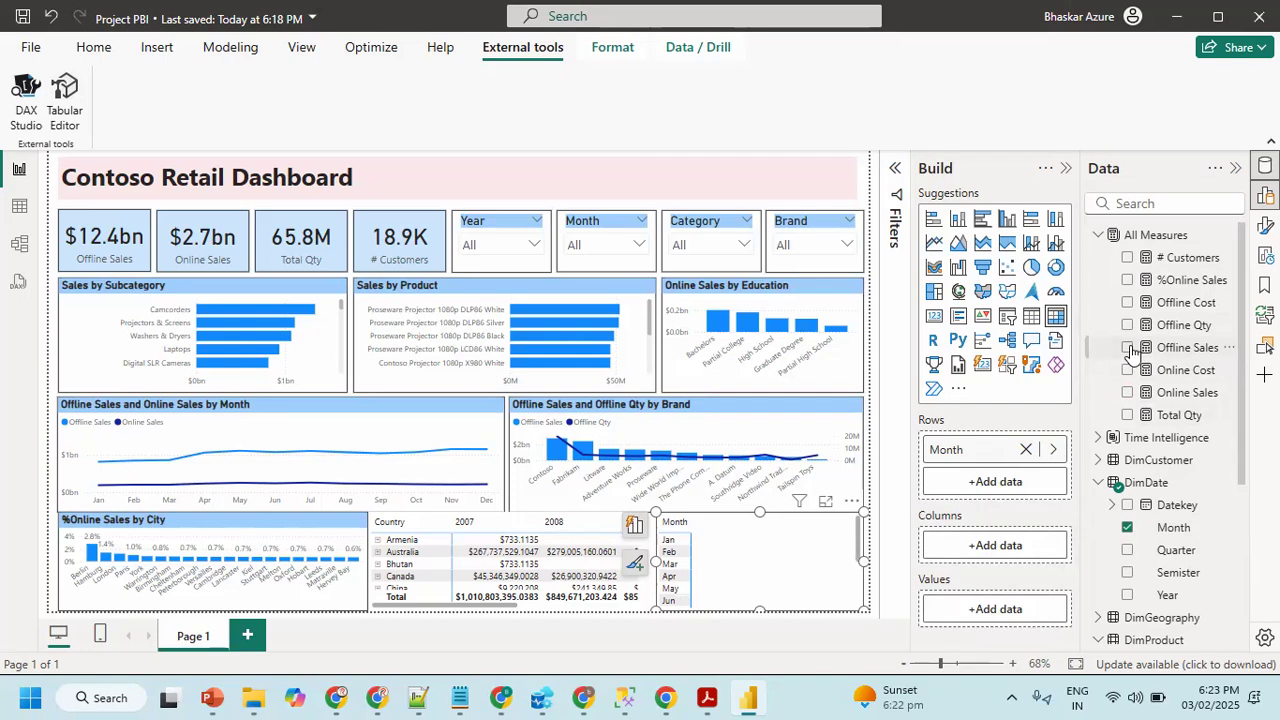
left_click(1098, 235)
- Add Name from the Time Intelligence calculation group as the monthly matrix's column field and dismiss the visual suggestions
scroll(1157, 468, "down", 1)
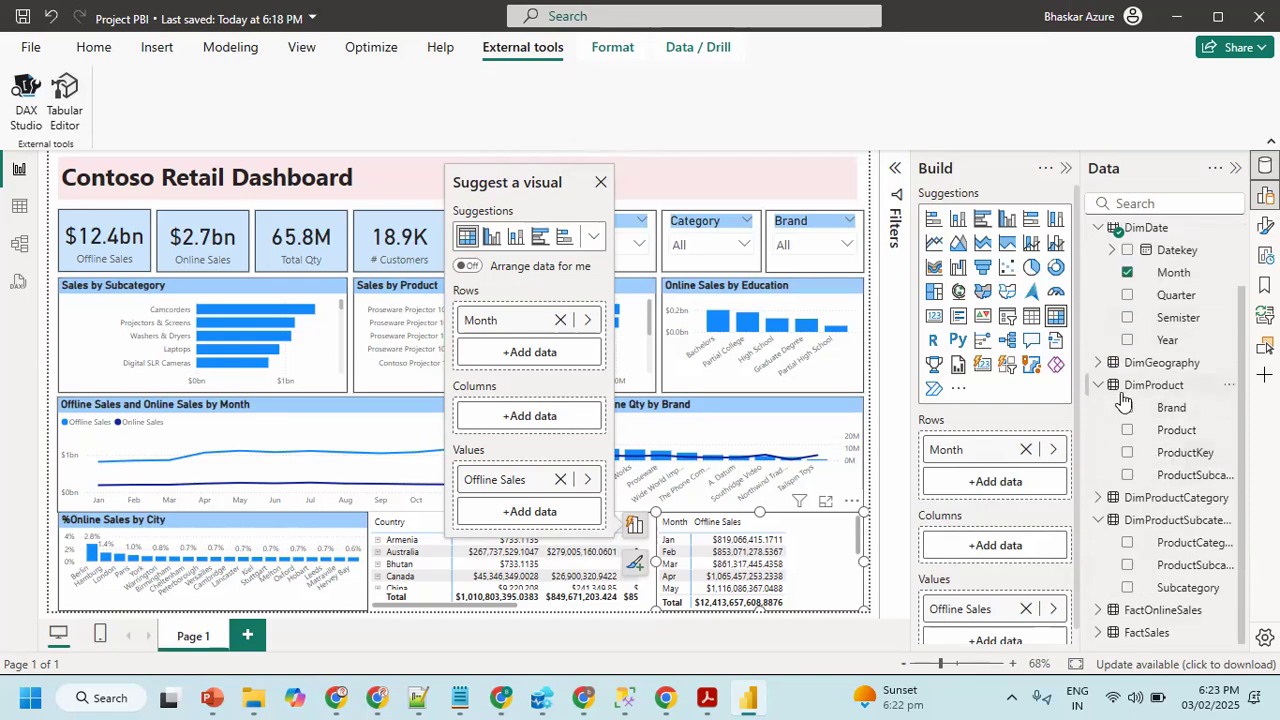
scroll(1150, 388, "up", 1)
left_click(1099, 302)
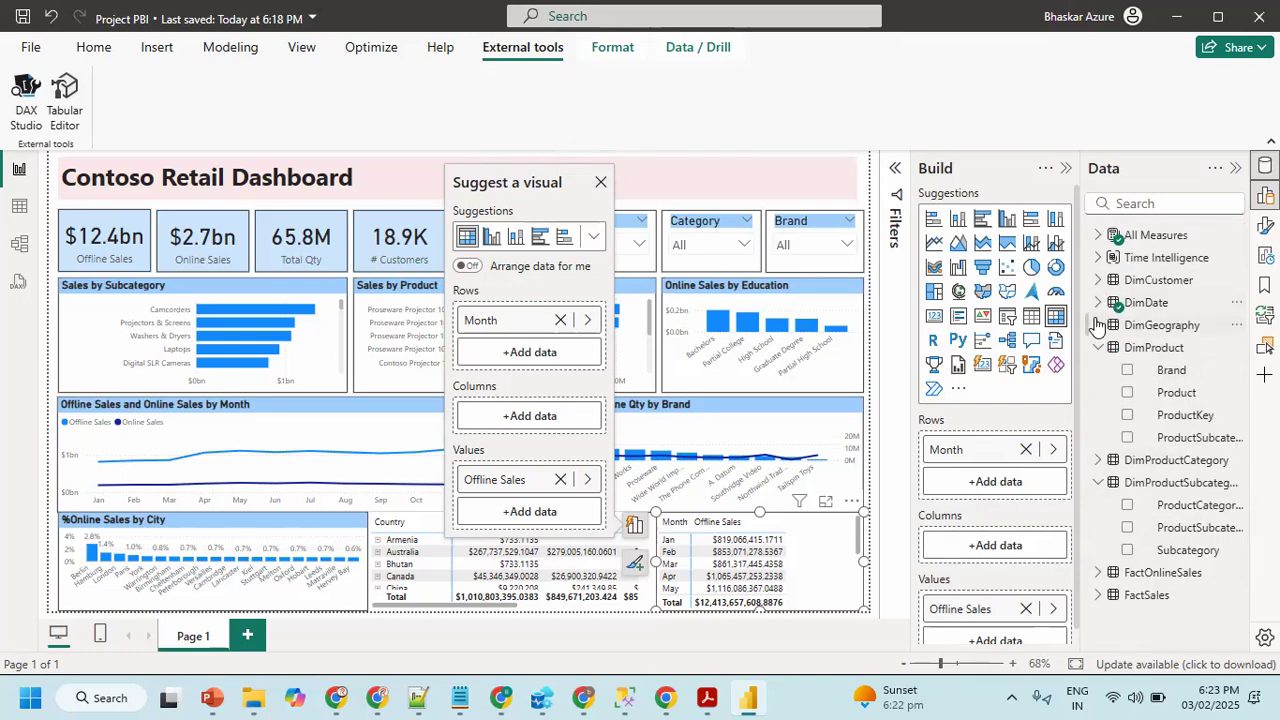
left_click(1098, 258)
left_click_drag(1168, 282, 1022, 542)
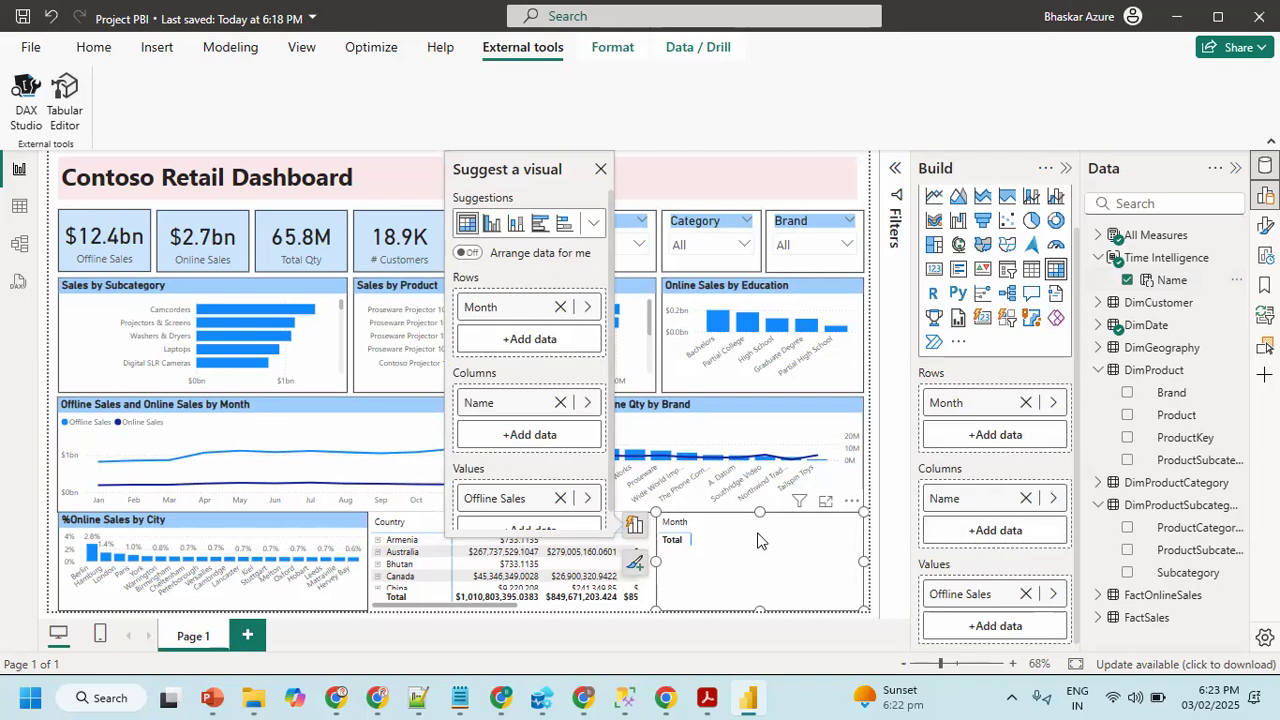
left_click(600, 168)
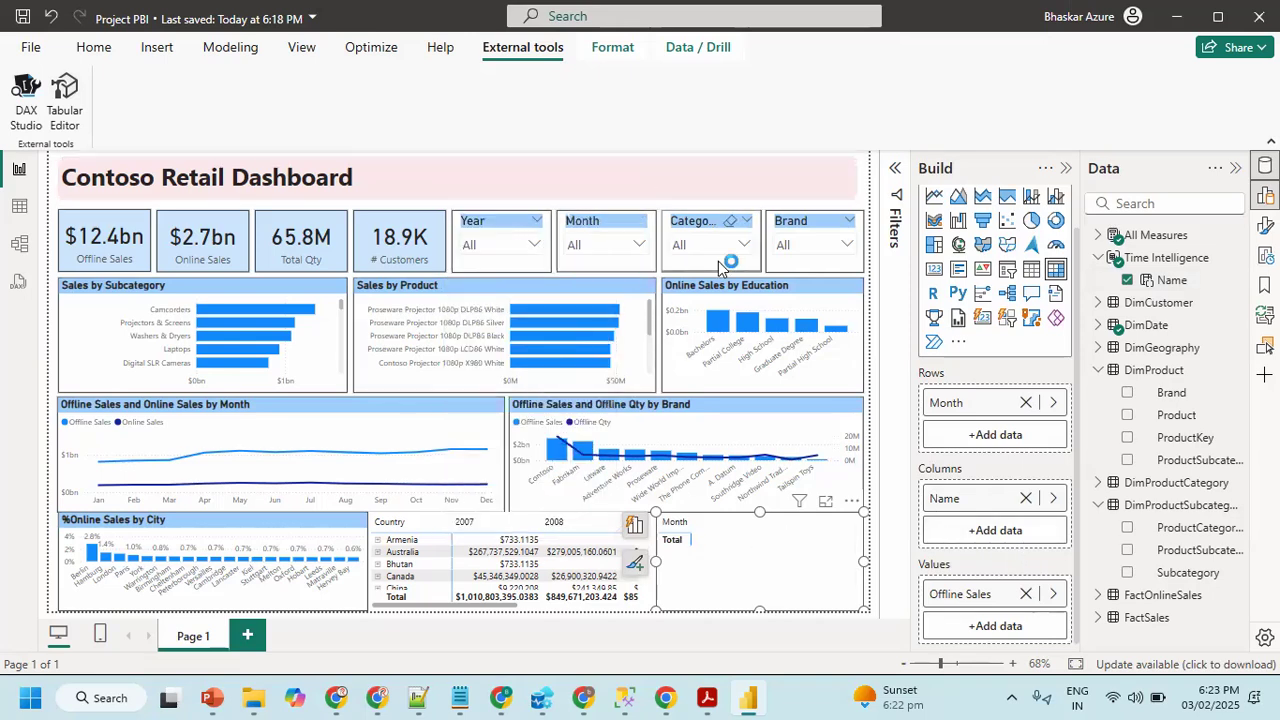
- Filter the dashboard to the year 2009 and collapse the Build pane to give the report more room
left_click(534, 244)
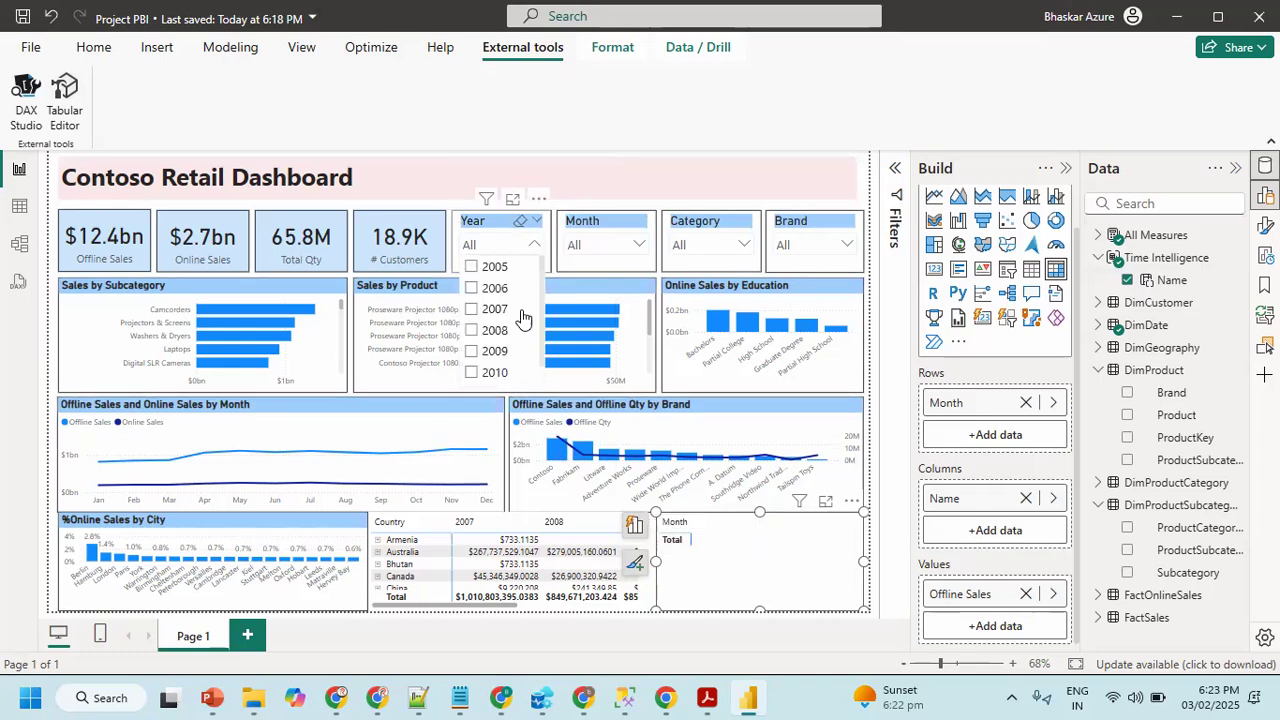
scroll(510, 355, "down", 1)
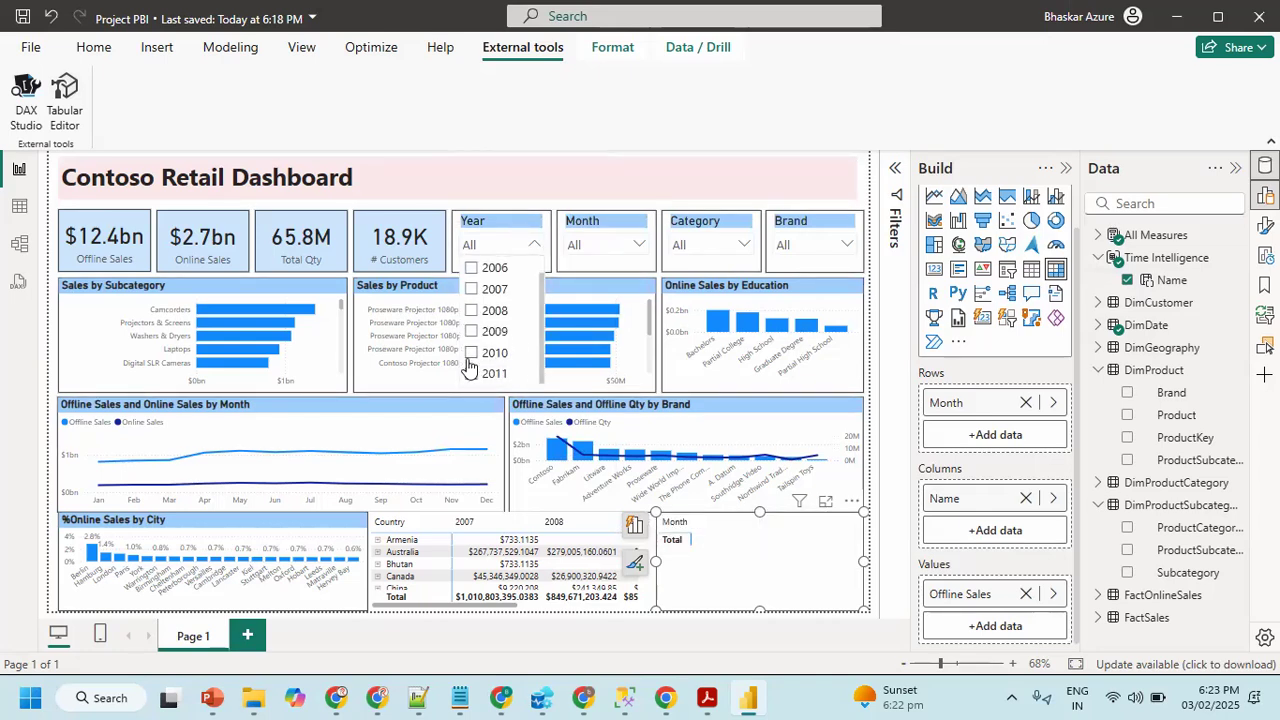
left_click(471, 332)
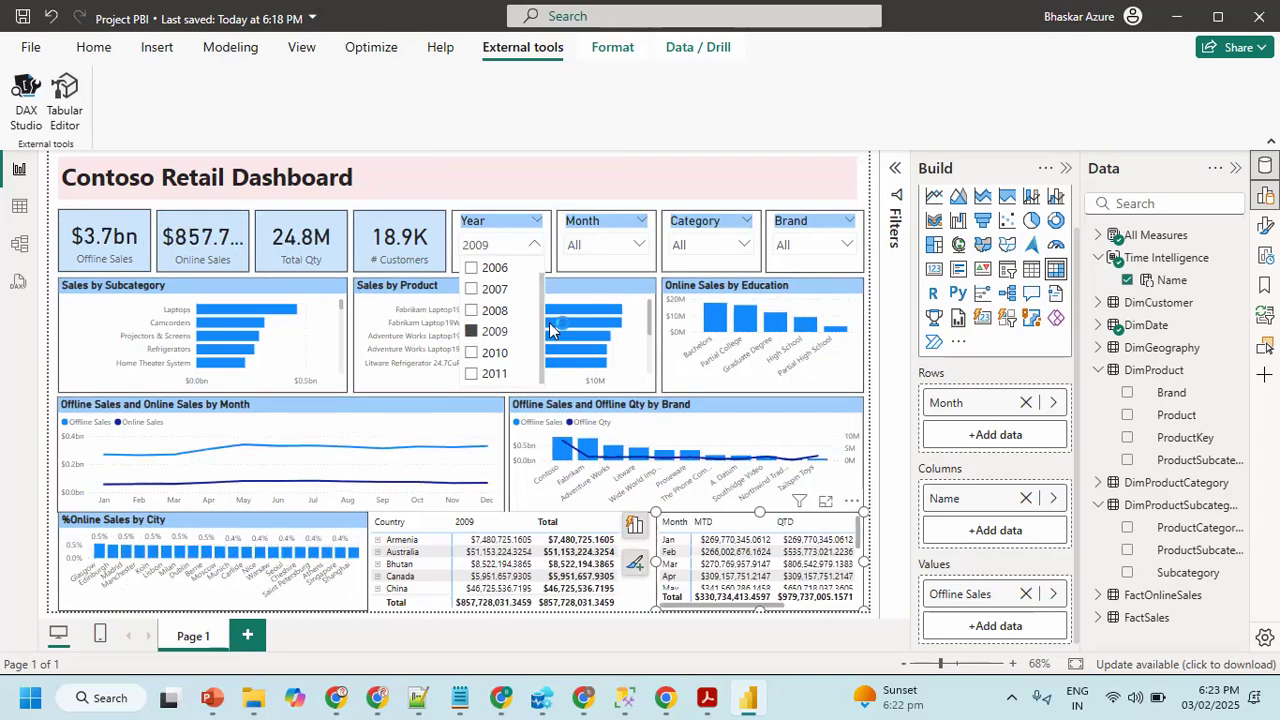
left_click(558, 208)
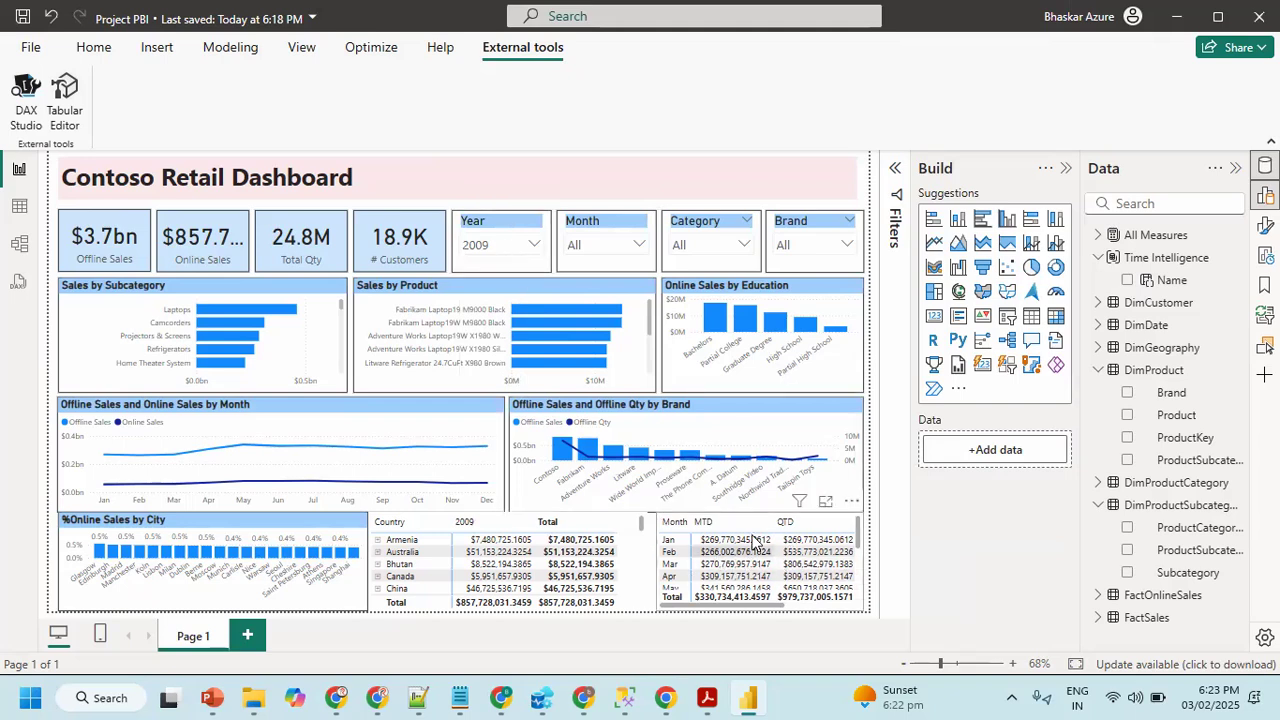
left_click(1068, 170)
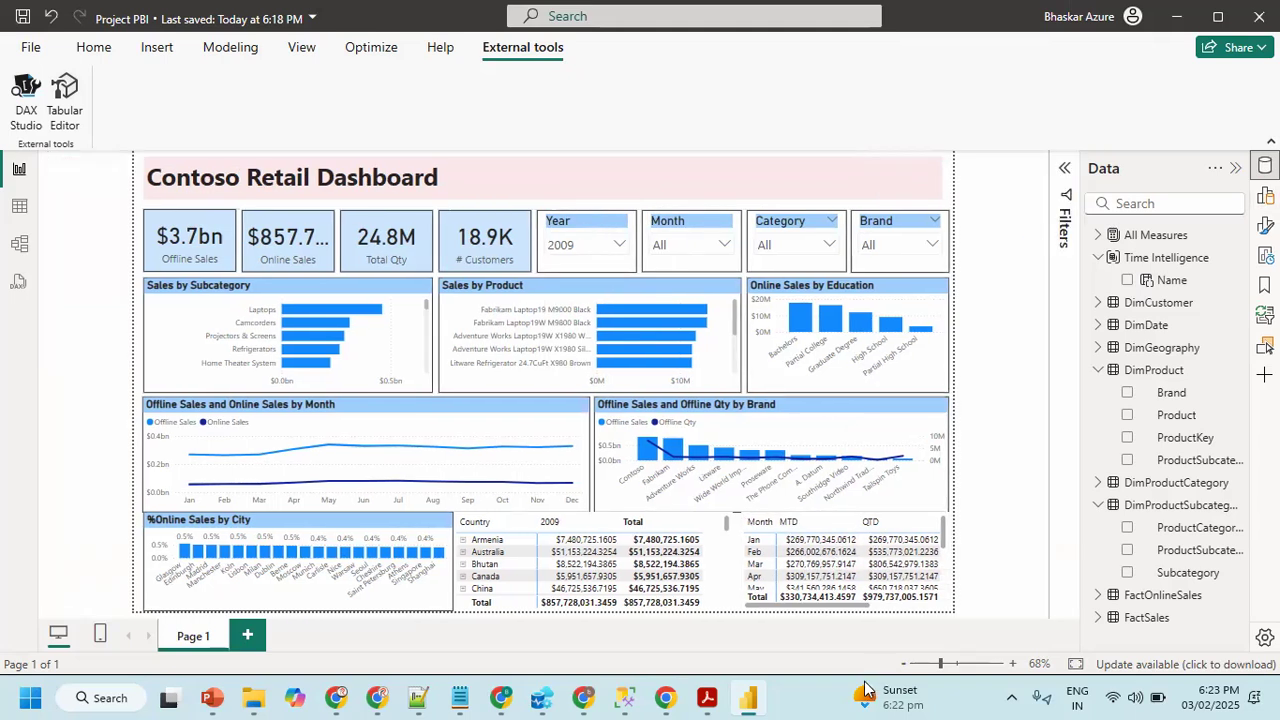
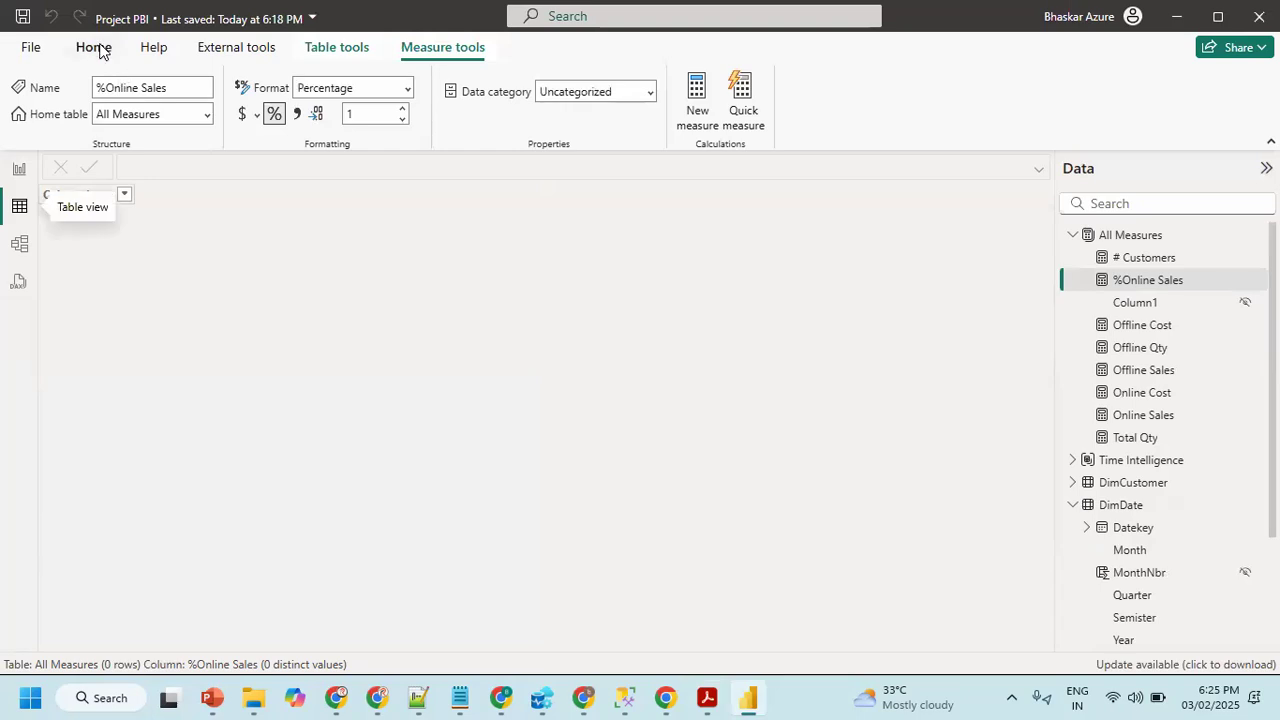
- Start a manually entered table for the number format slicer with the columns ID and FormatType
left_click(316, 88)
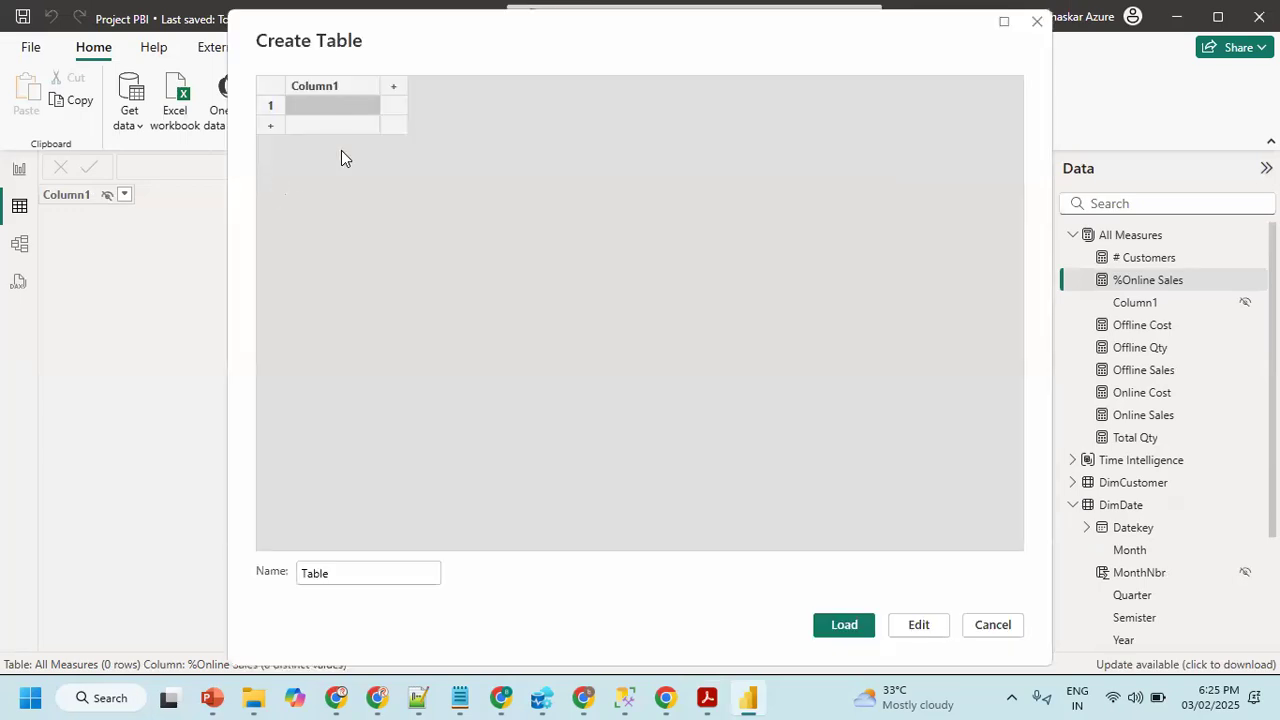
double_click(330, 86)
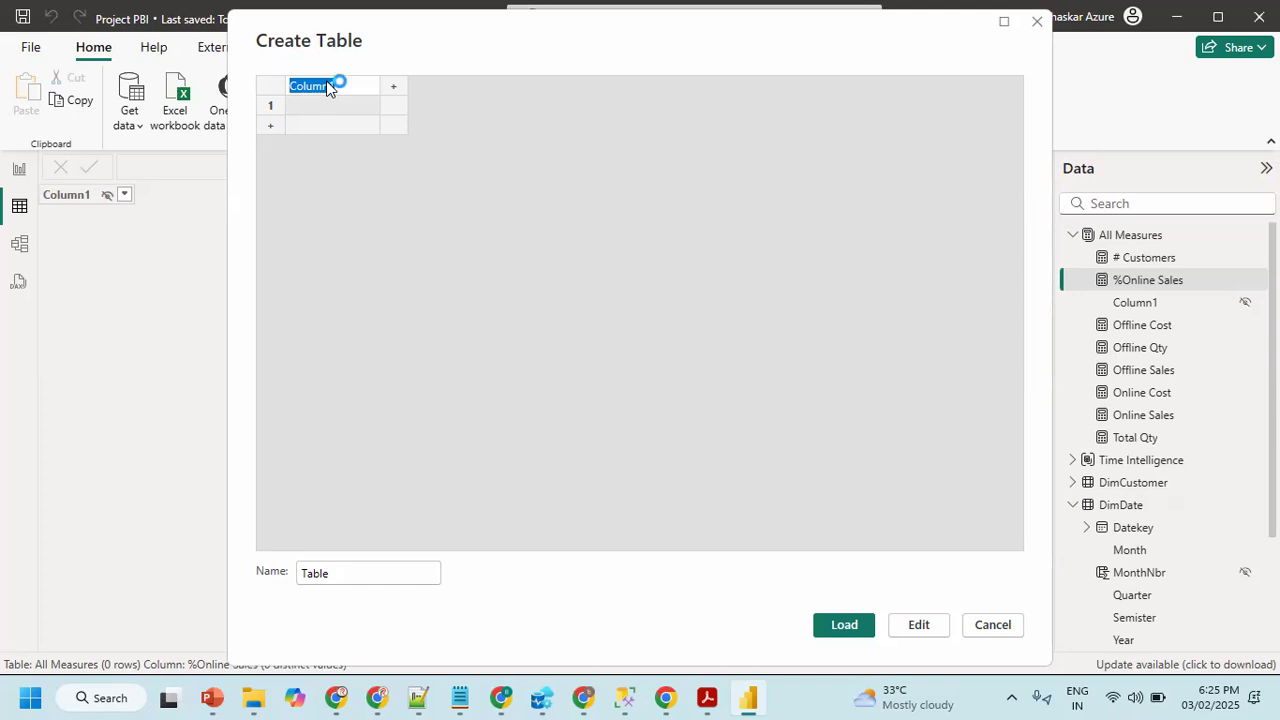
type("ID")
key("Tab")
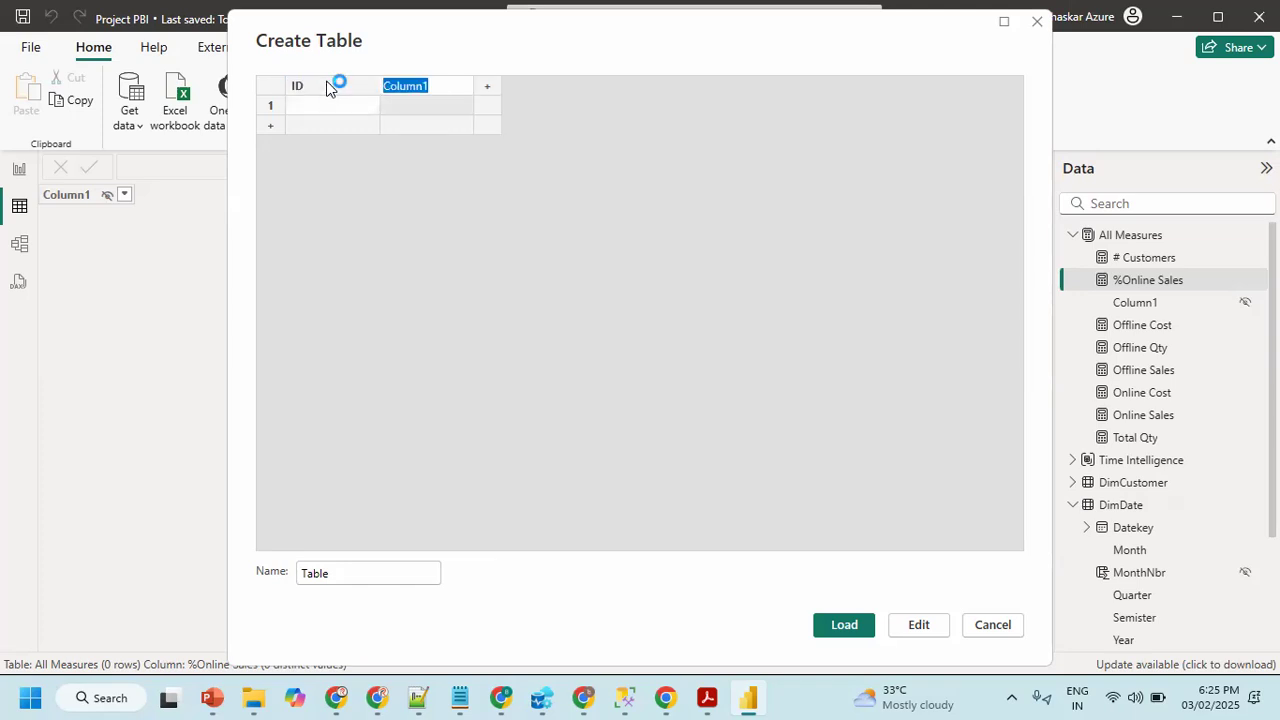
type("FormatType")
- Fill the first two table rows with ID 1 as One's and ID 2 as Thousand
left_click(326, 106)
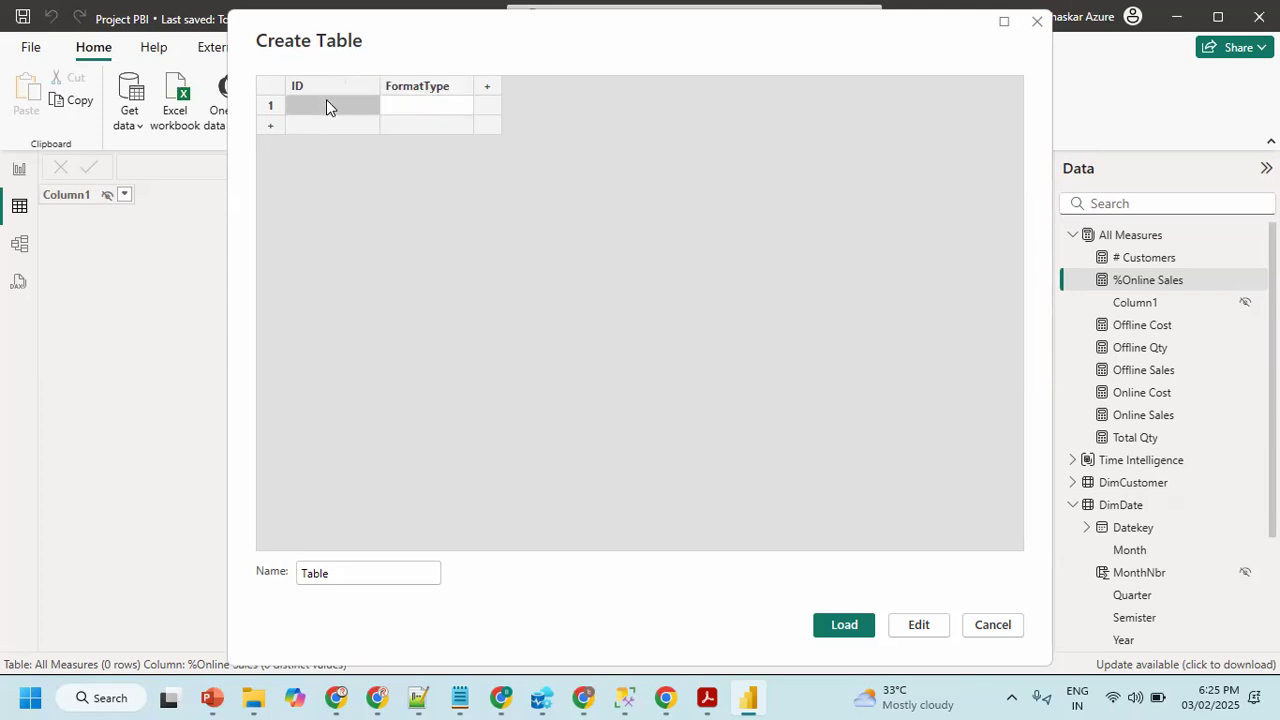
type("1")
key("Tab")
type("One's")
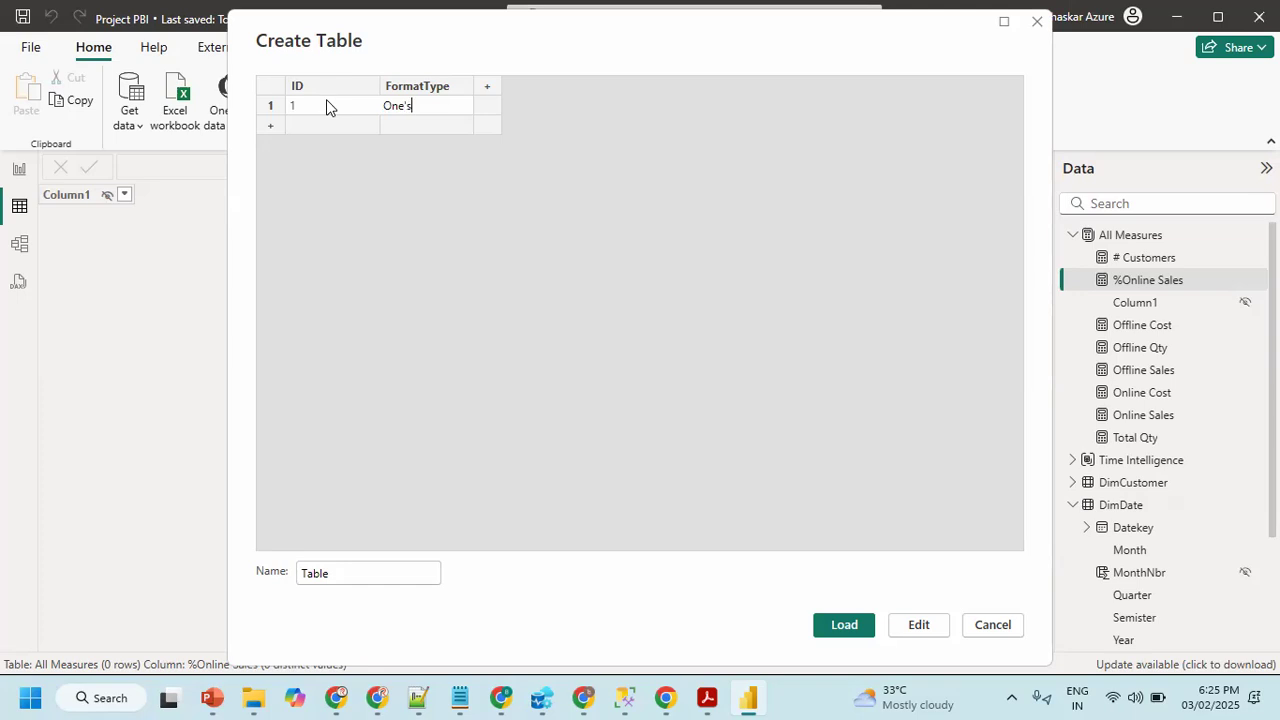
left_click(324, 127)
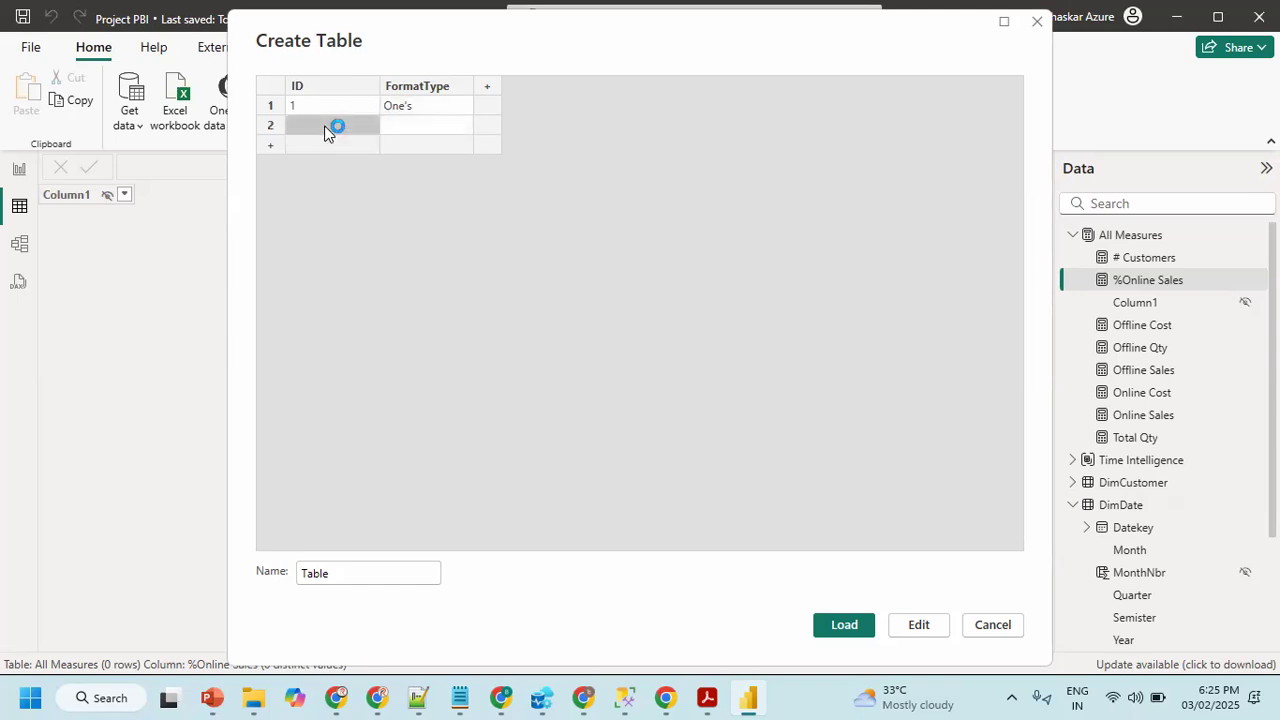
type("2")
key("Tab")
type("Thou")
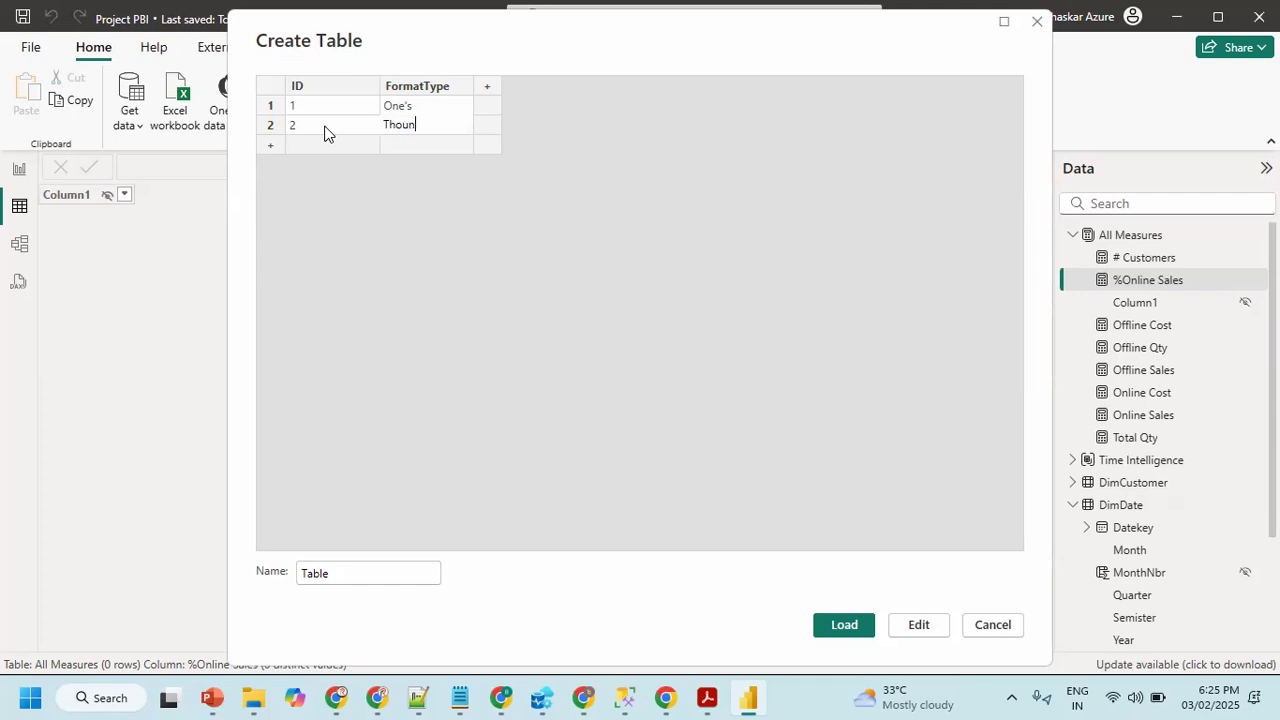
type("sand")
- Add a third table row with ID 3 and FormatType Millions
left_click(328, 146)
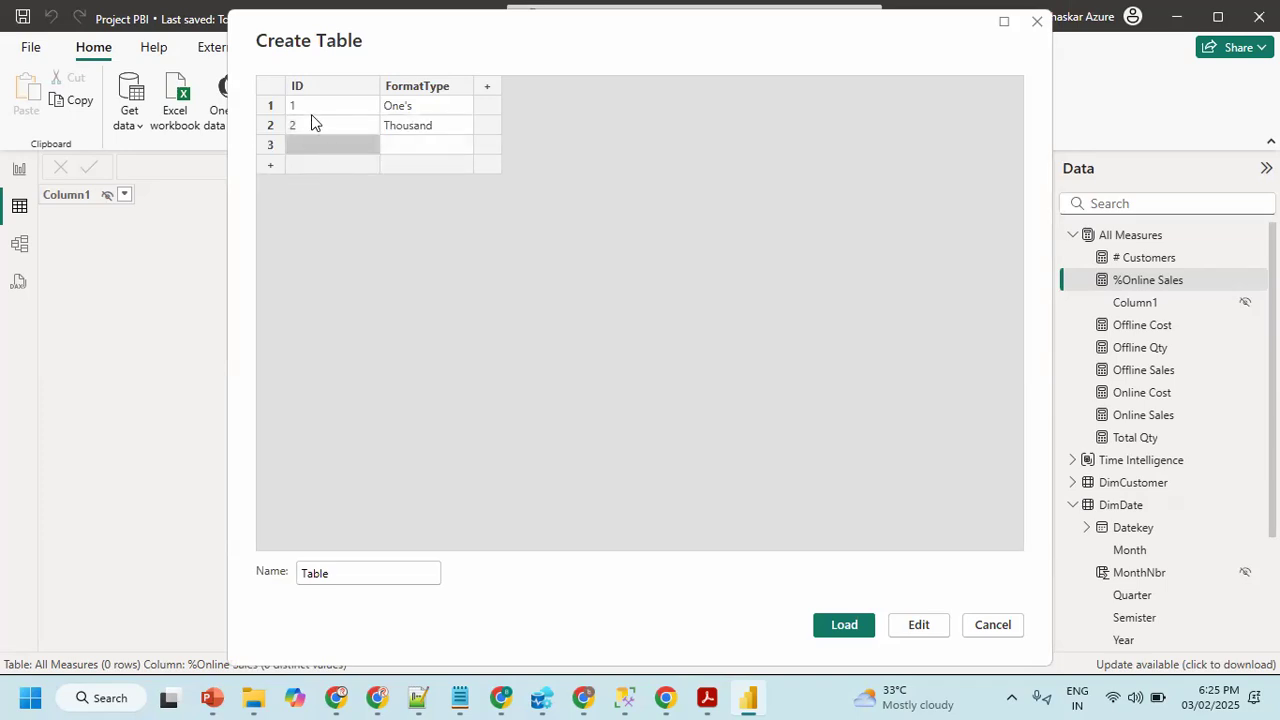
type("3")
left_click(415, 146)
type("Millions")
- Name the new table DimFormat and load it into the model
left_click_drag(336, 576, 246, 577)
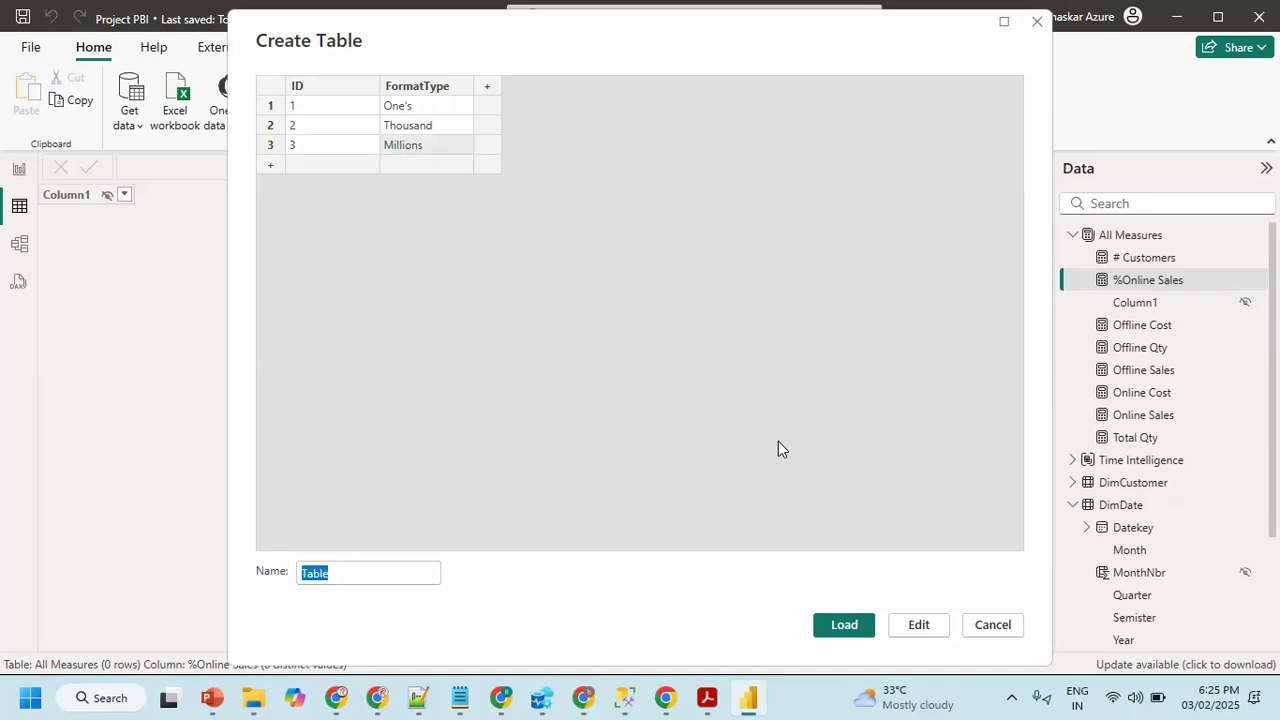
type("Format")
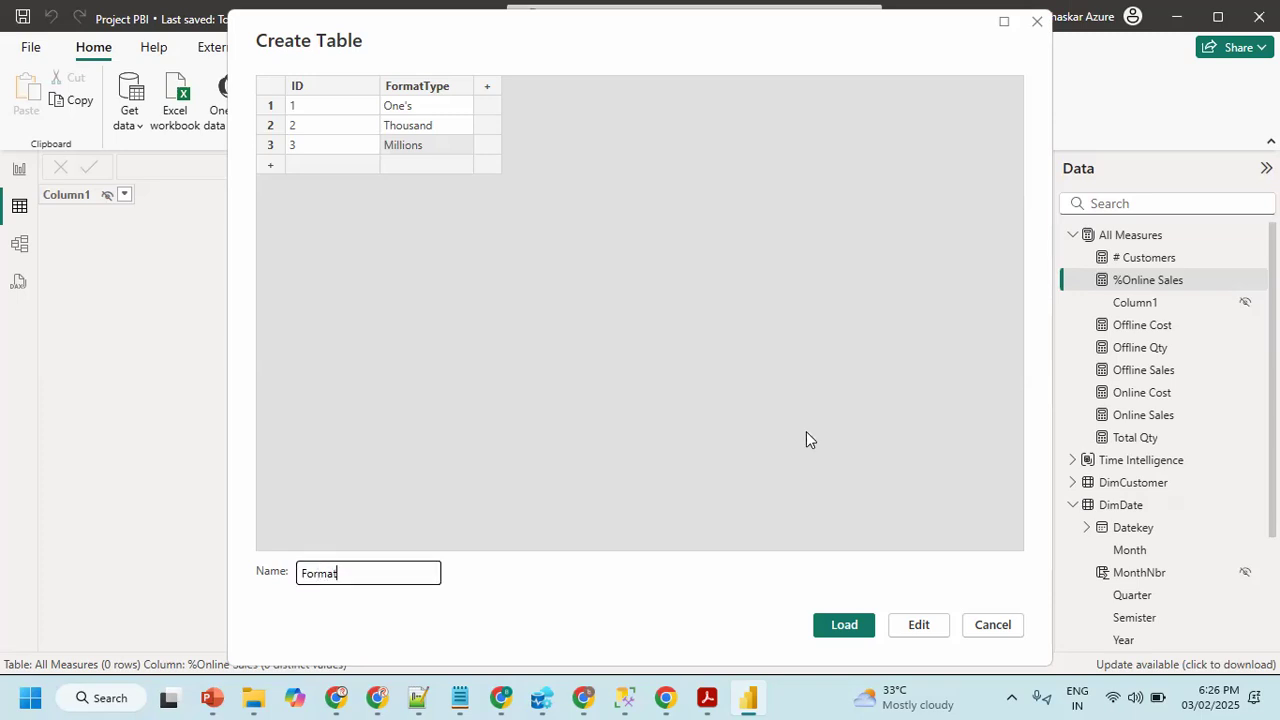
left_click(300, 594)
left_click(402, 562)
key("Home")
type("Dim")
left_click(845, 627)
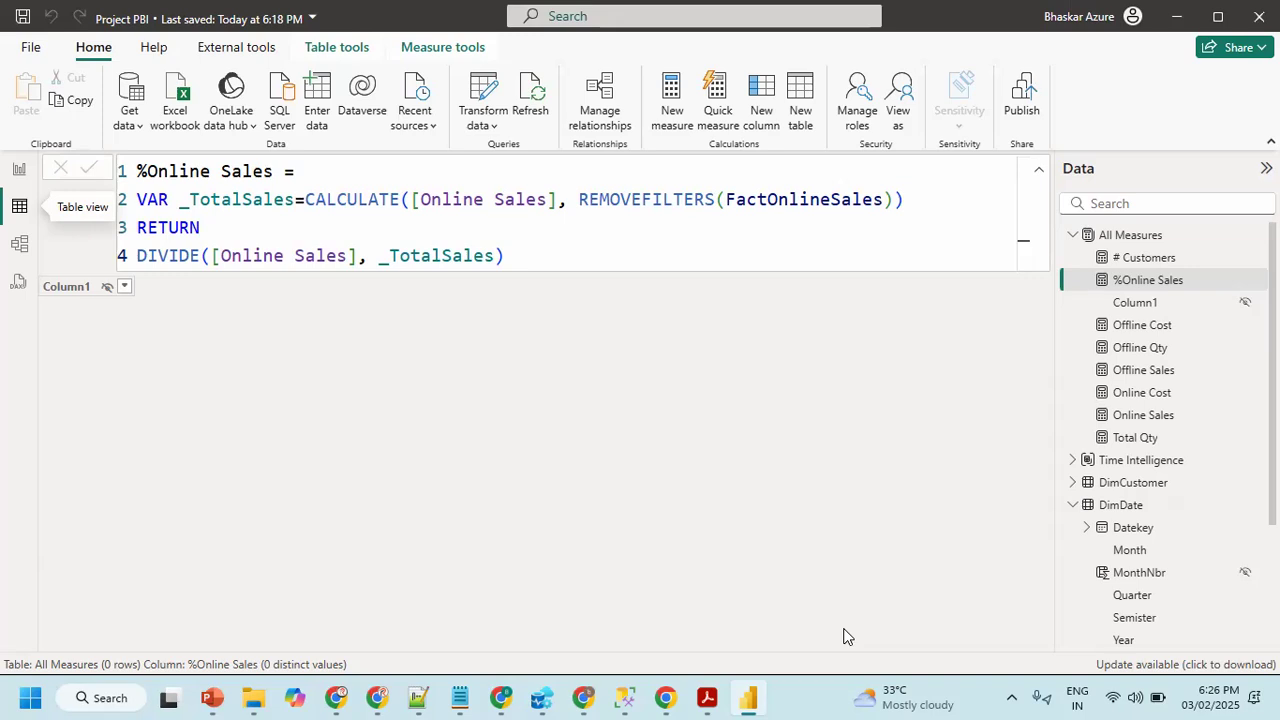
- Return to the report, collapse the expanded tables in the field list and show the fields of DimFormat
left_click(19, 168)
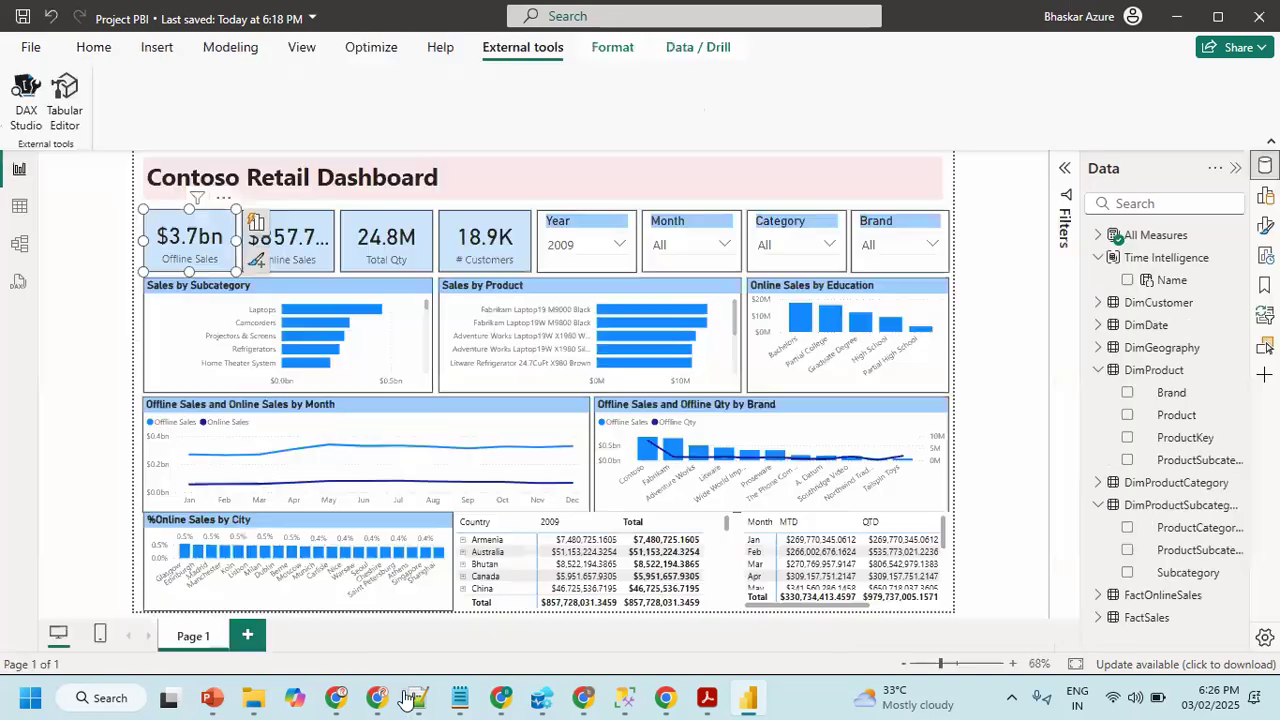
left_click(77, 241)
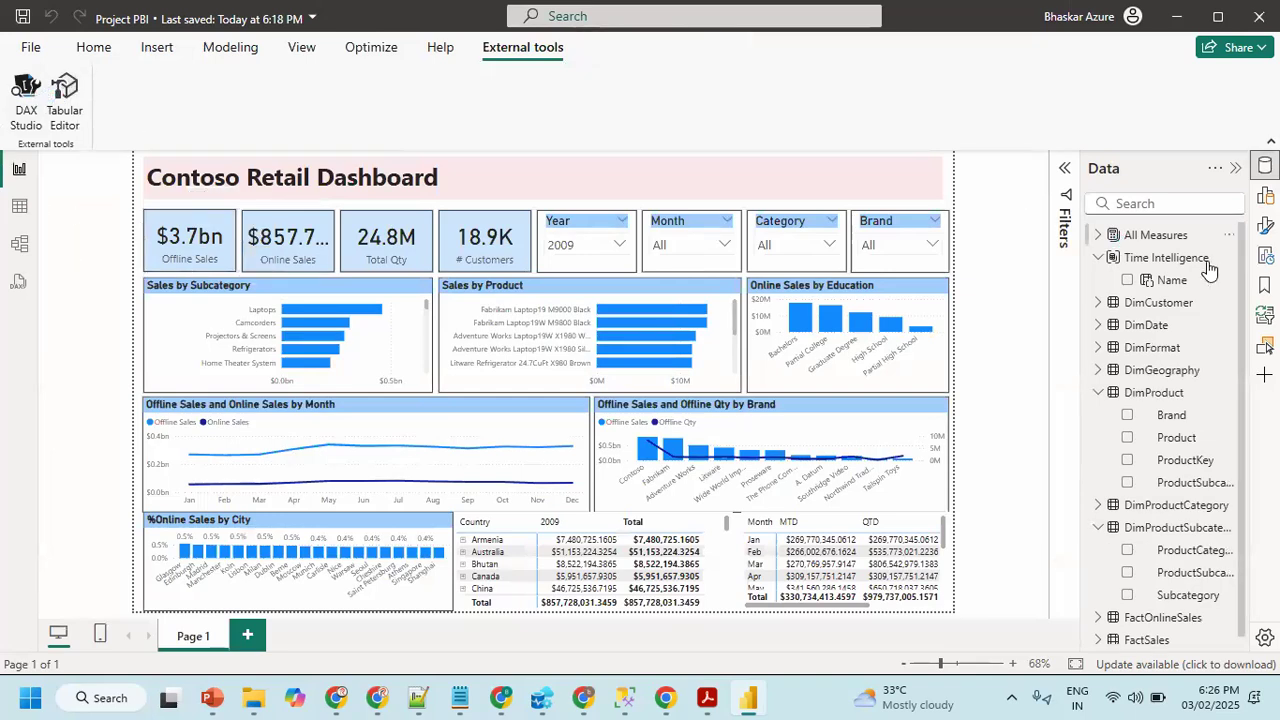
left_click(1098, 257)
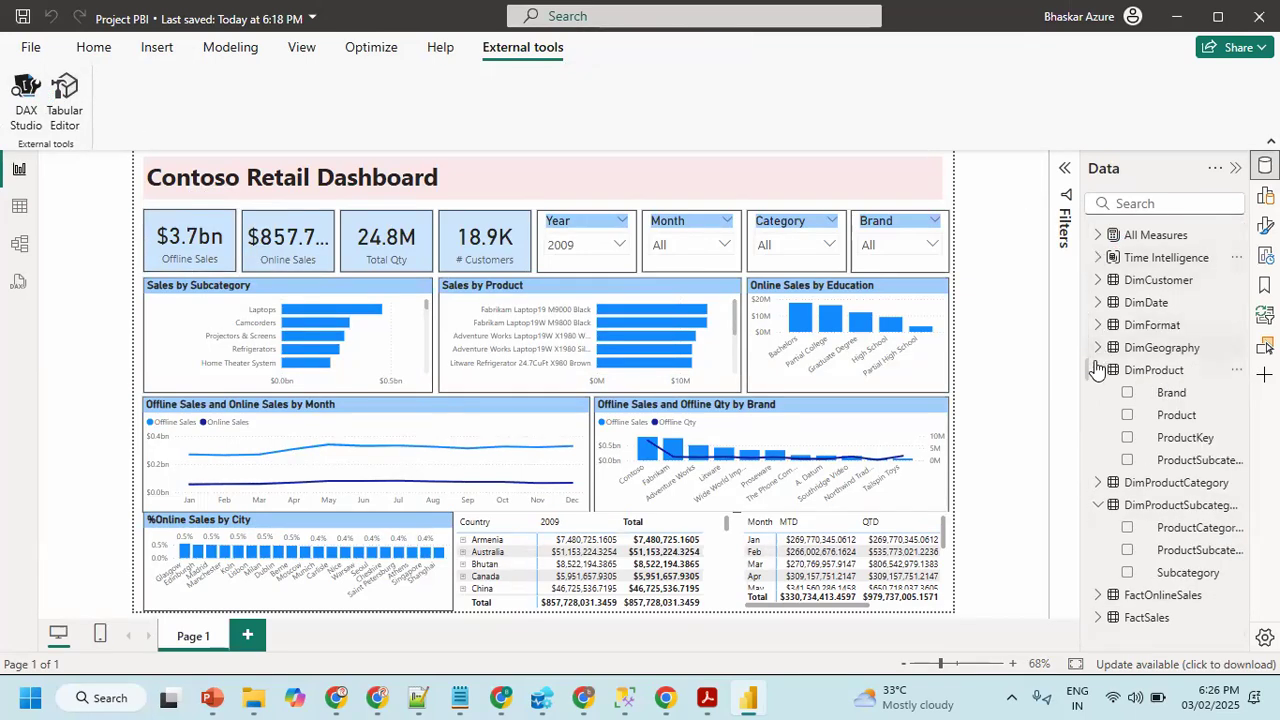
left_click(1098, 370)
left_click(1098, 415)
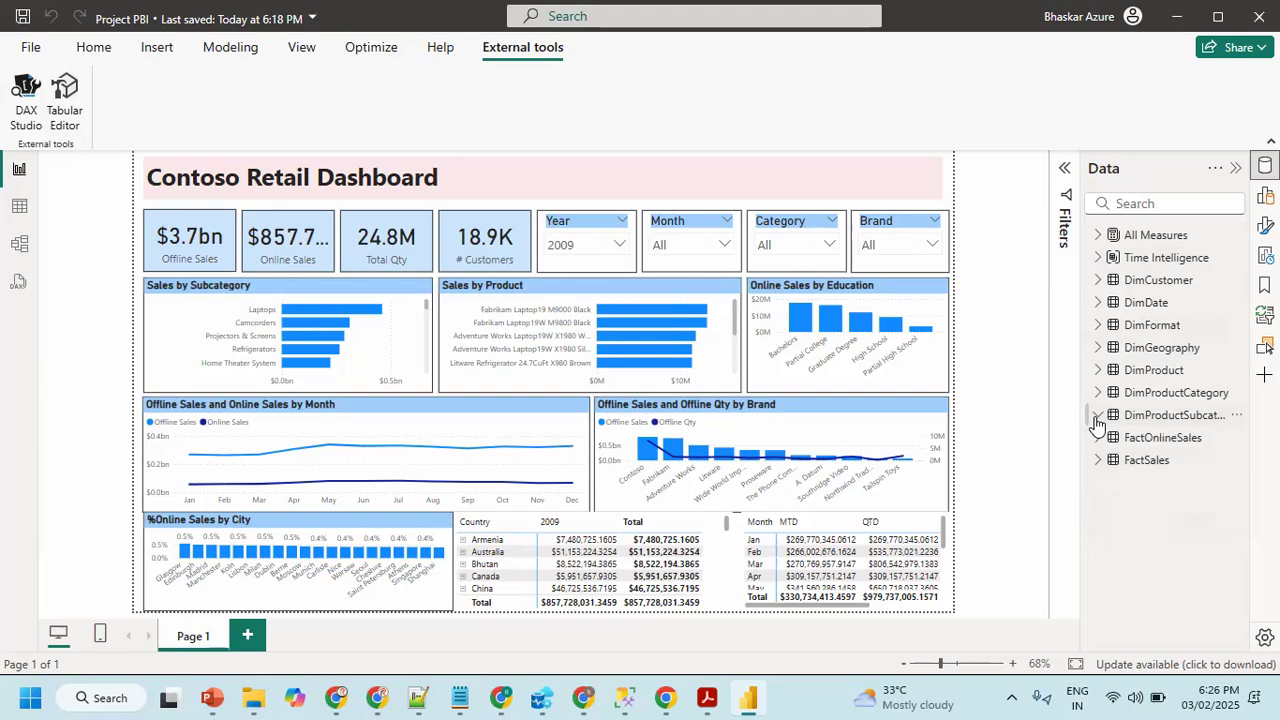
left_click(1150, 328)
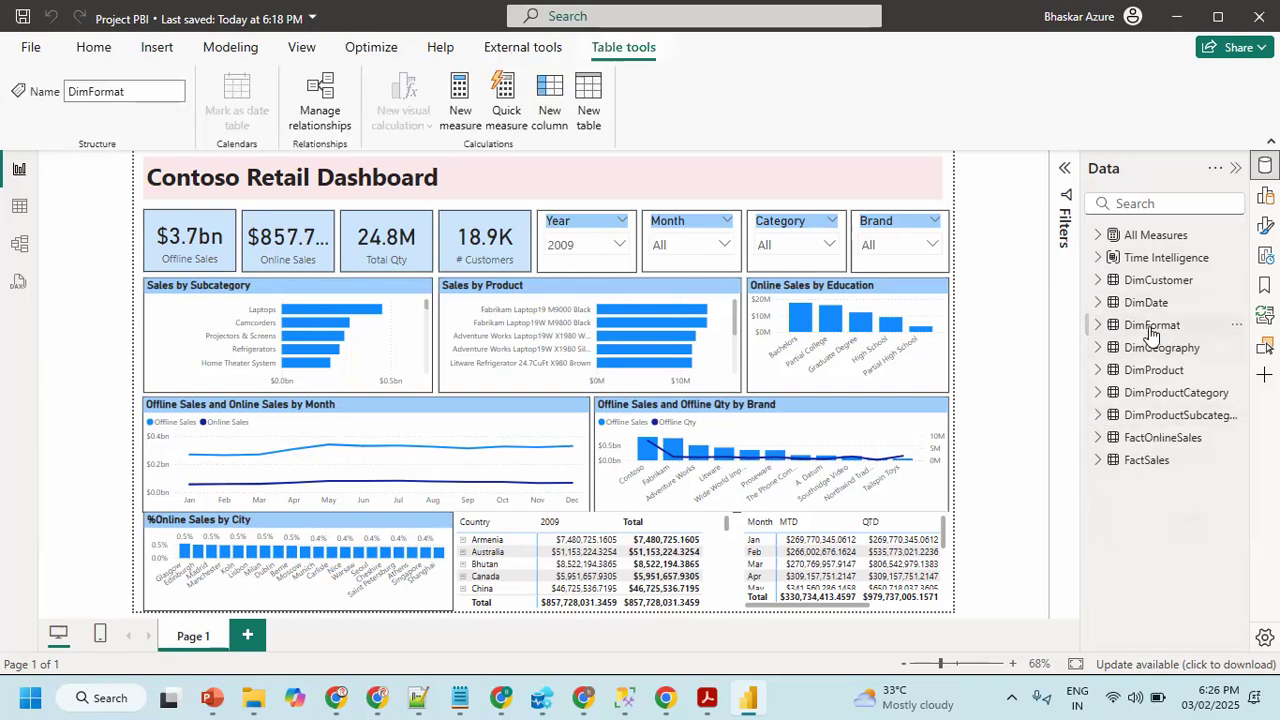
left_click(1096, 327)
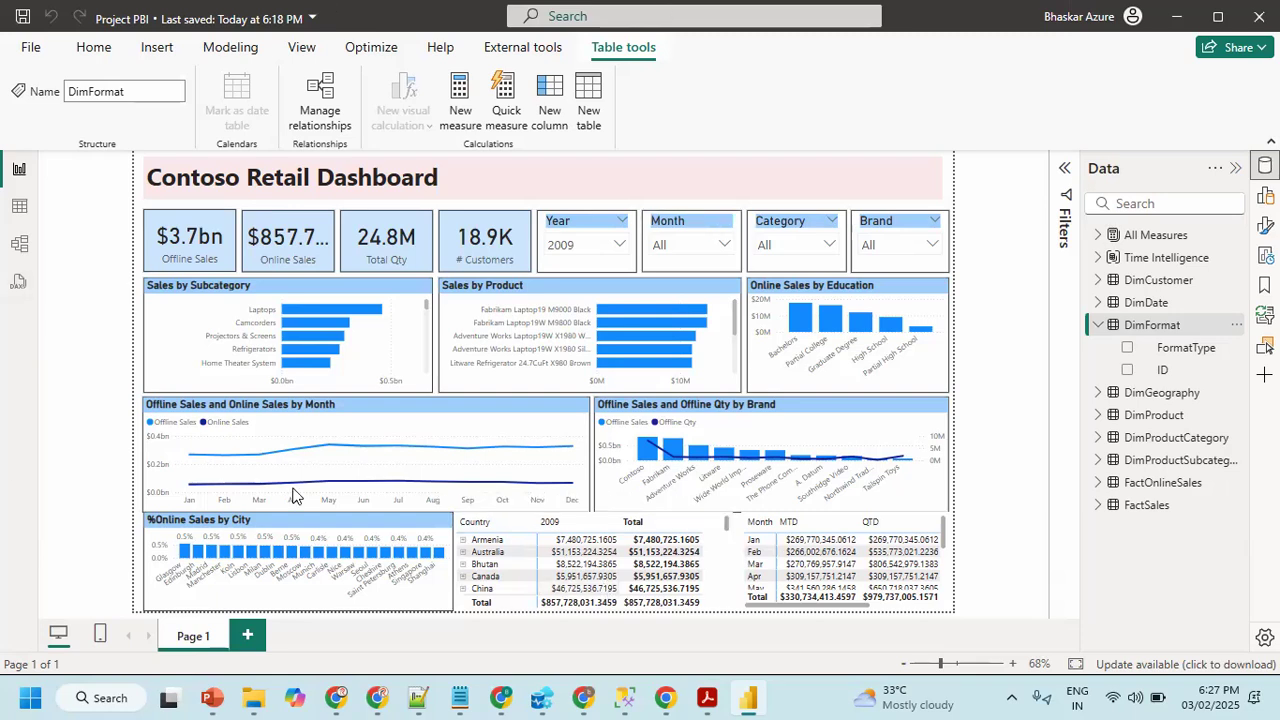
- In the table view, edit the Offline Sales measure so its SUM(FactSales[Offline Sales]) expression is stored in a variable named _sales
left_click(19, 206)
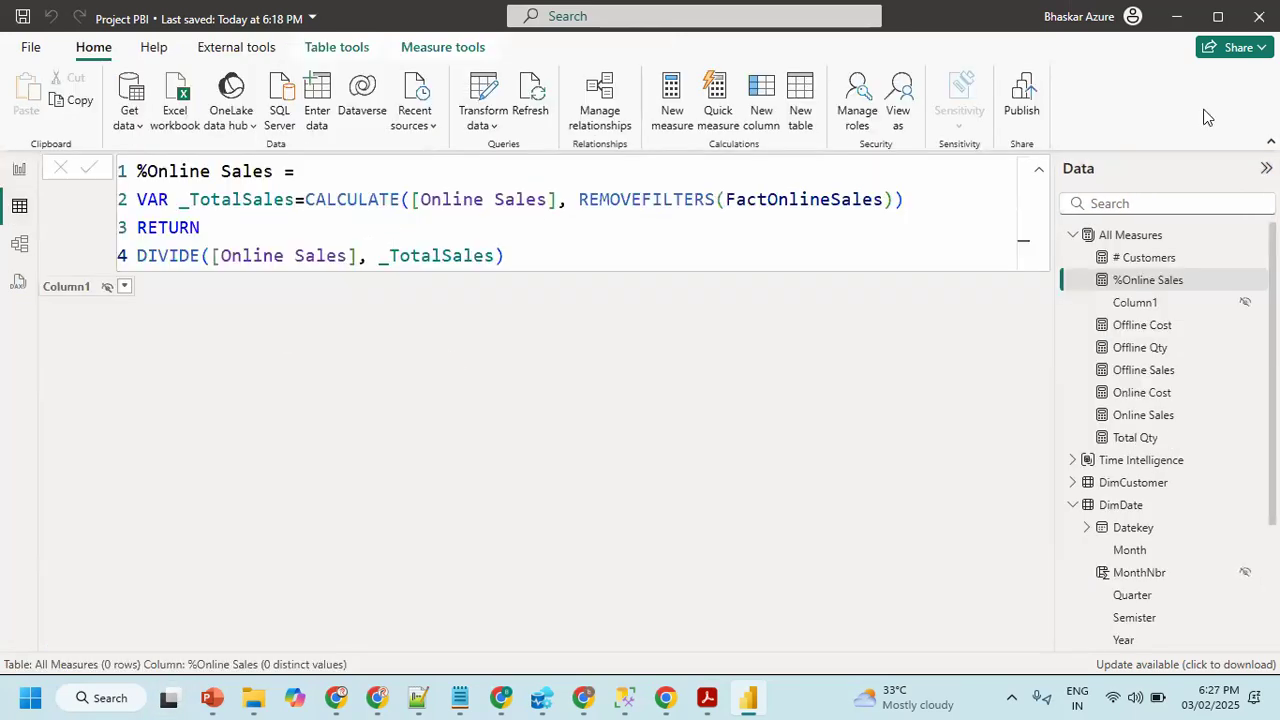
left_click(1080, 278)
left_click(1073, 238)
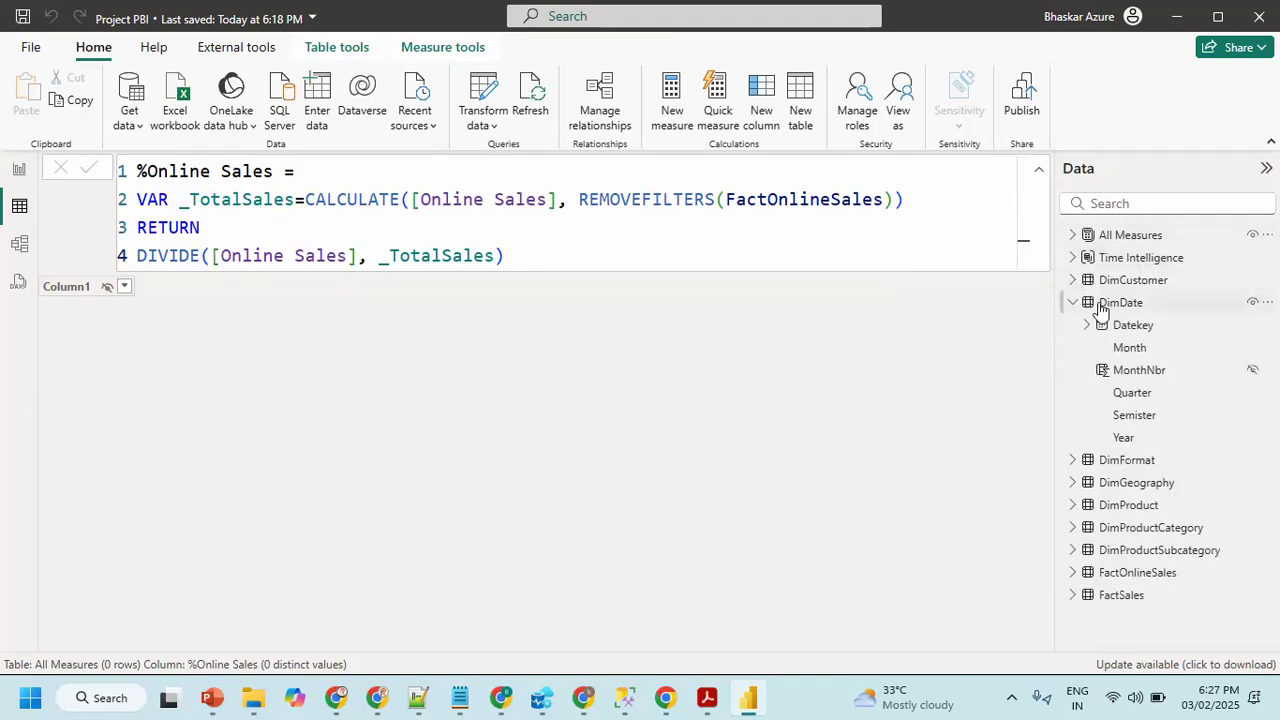
left_click(1073, 238)
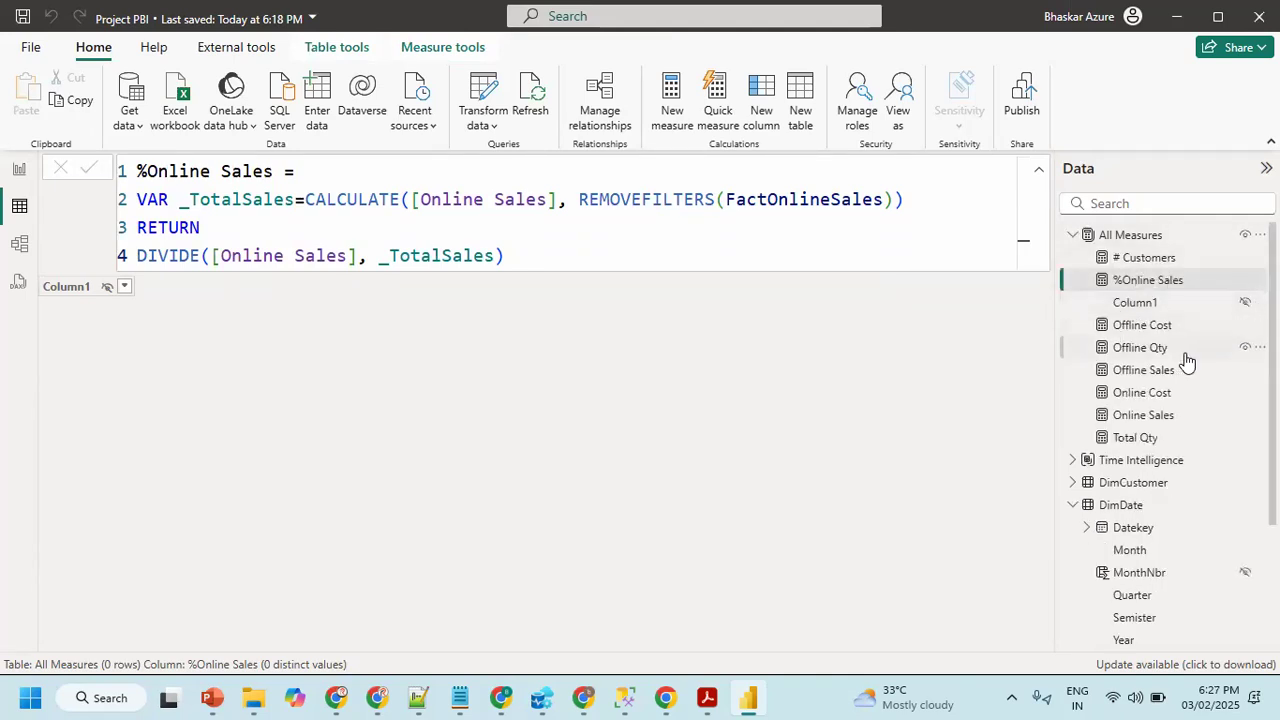
left_click(1120, 370)
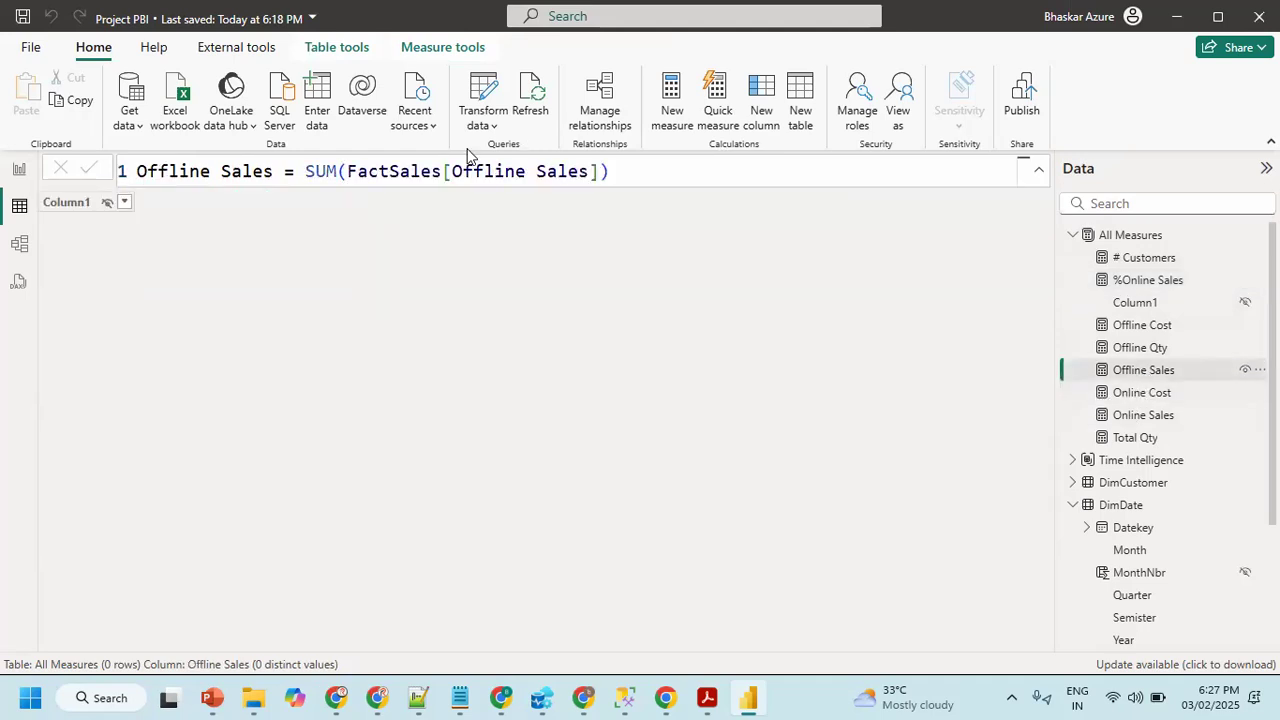
left_click(305, 171)
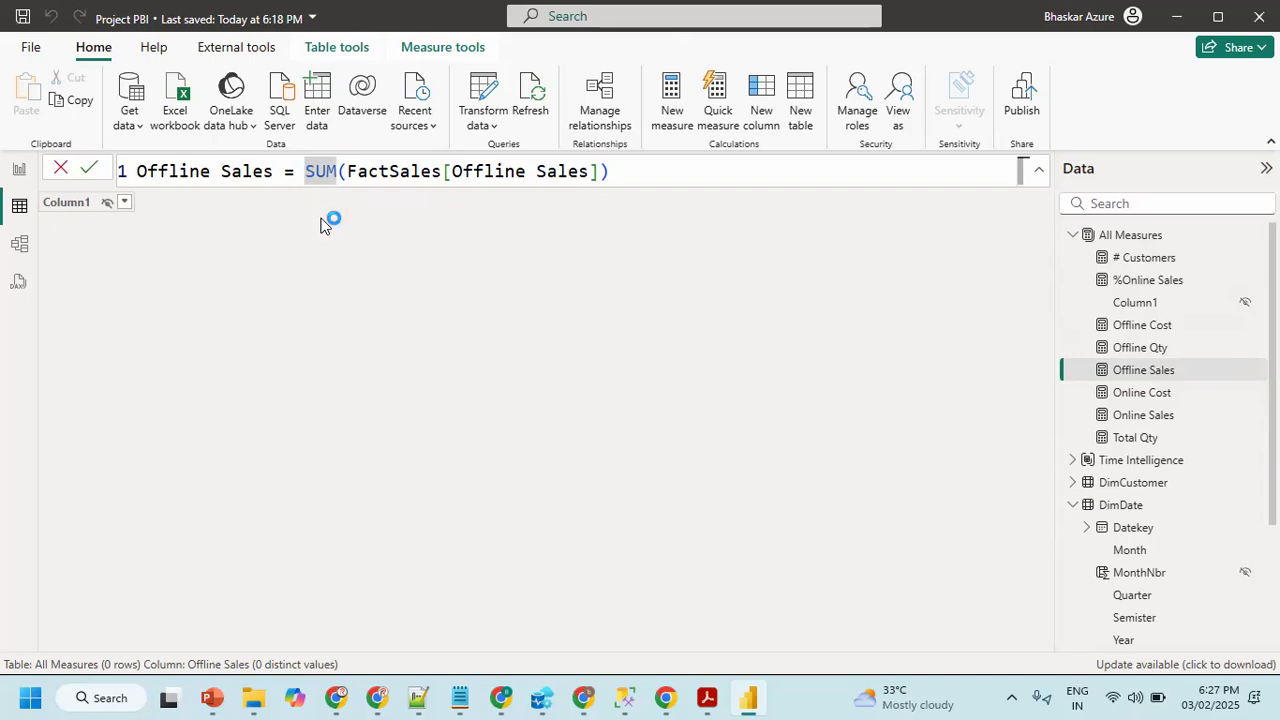
key("shift+Return")
key("shift+Return")
left_click(240, 173)
left_click(234, 196)
type("VAR _sales=")
key("Delete")
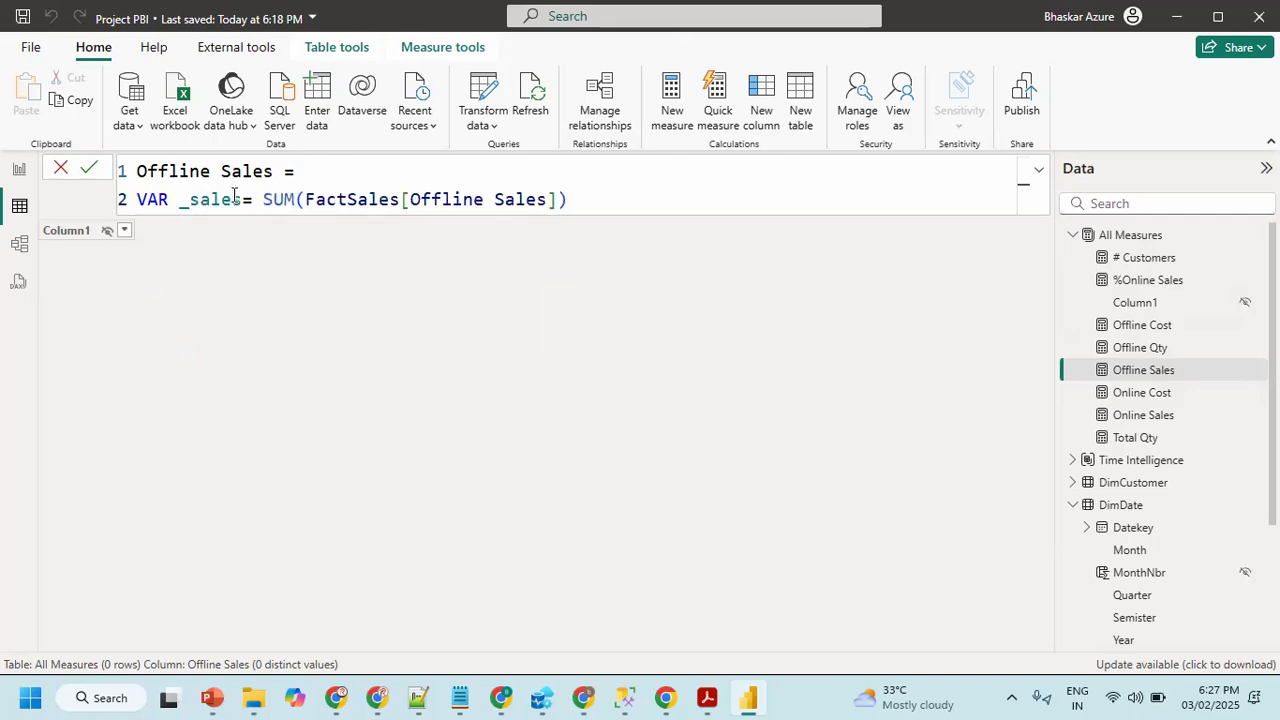
left_click(241, 199)
left_click(599, 202)
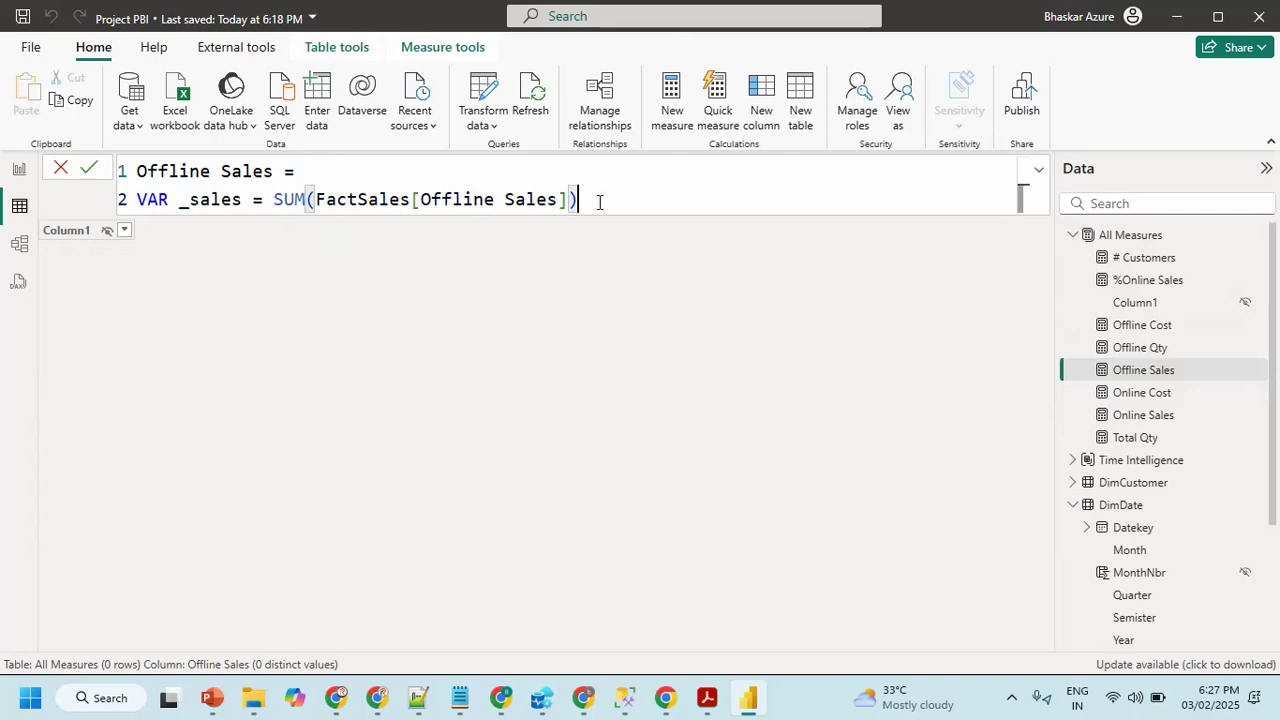
- Add a second variable to the Offline Sales measure: _selected = SELECTEDVALUE(DimFormat[FormatType])
key("shift+Return")
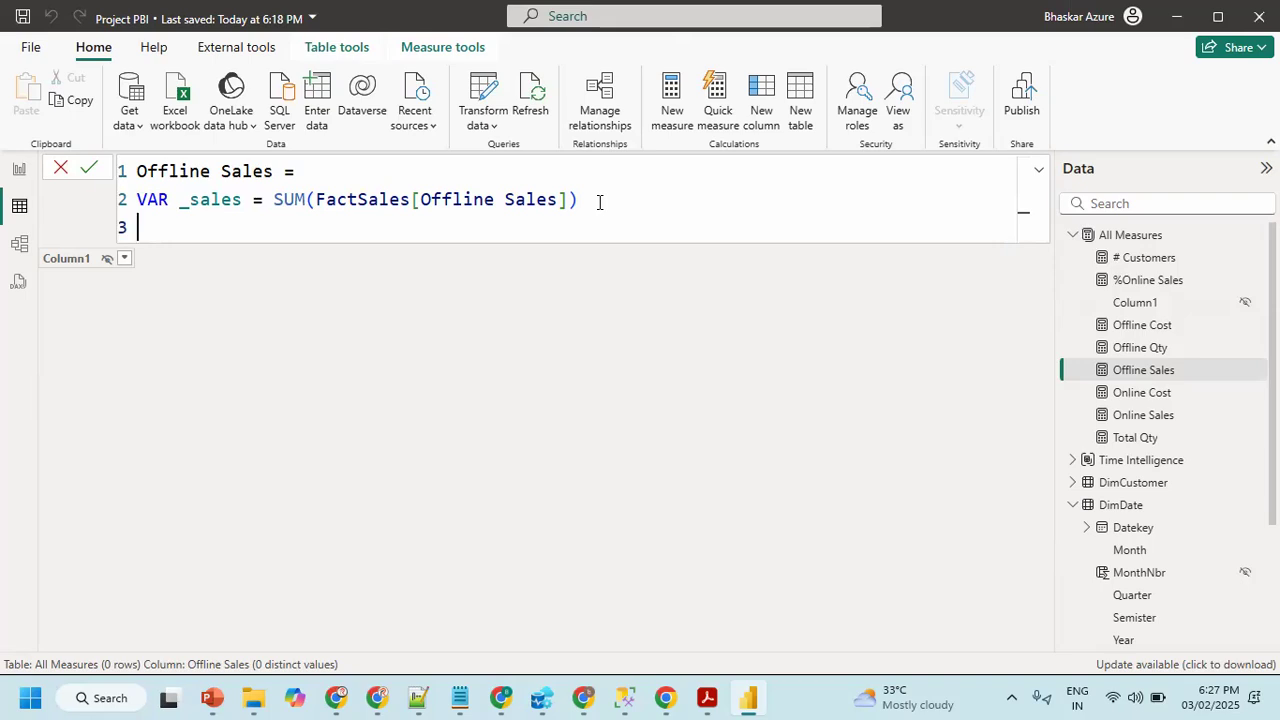
type("VAR")
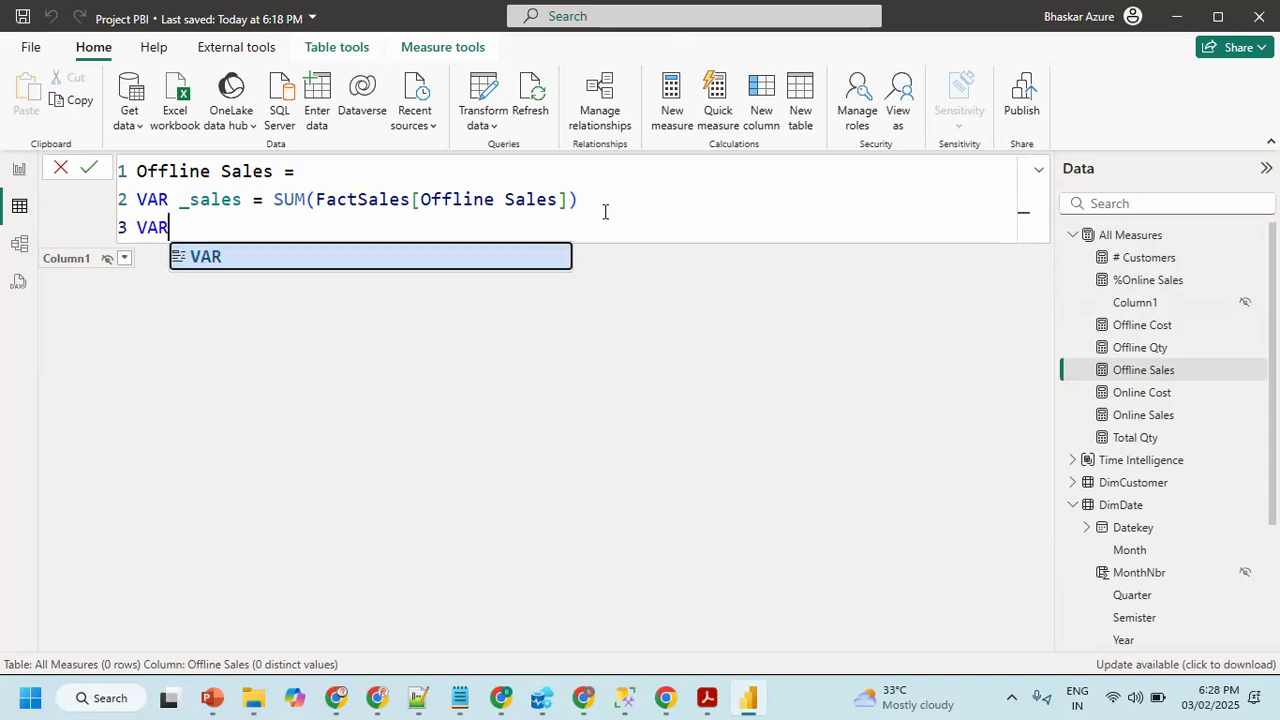
type(" _selecte")
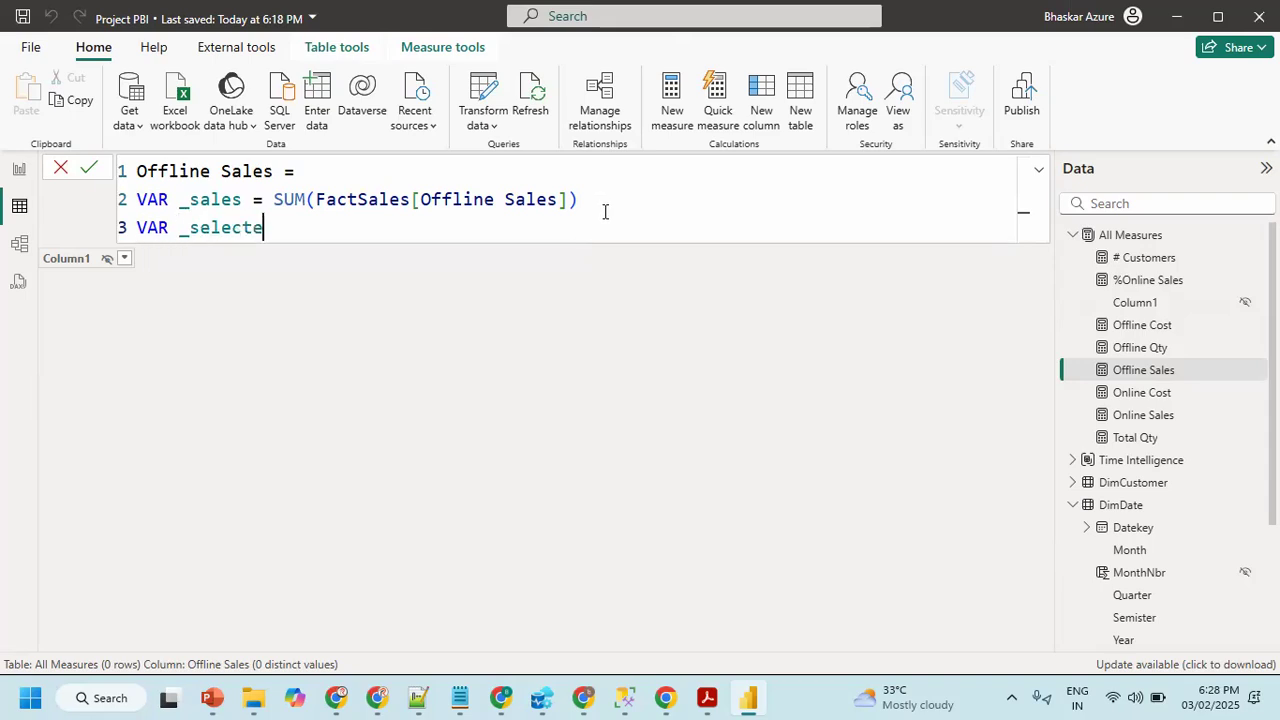
type("d =")
type(" SEELC")
key("BackSpace")
key("BackSpace")
key("BackSpace")
type("LE")
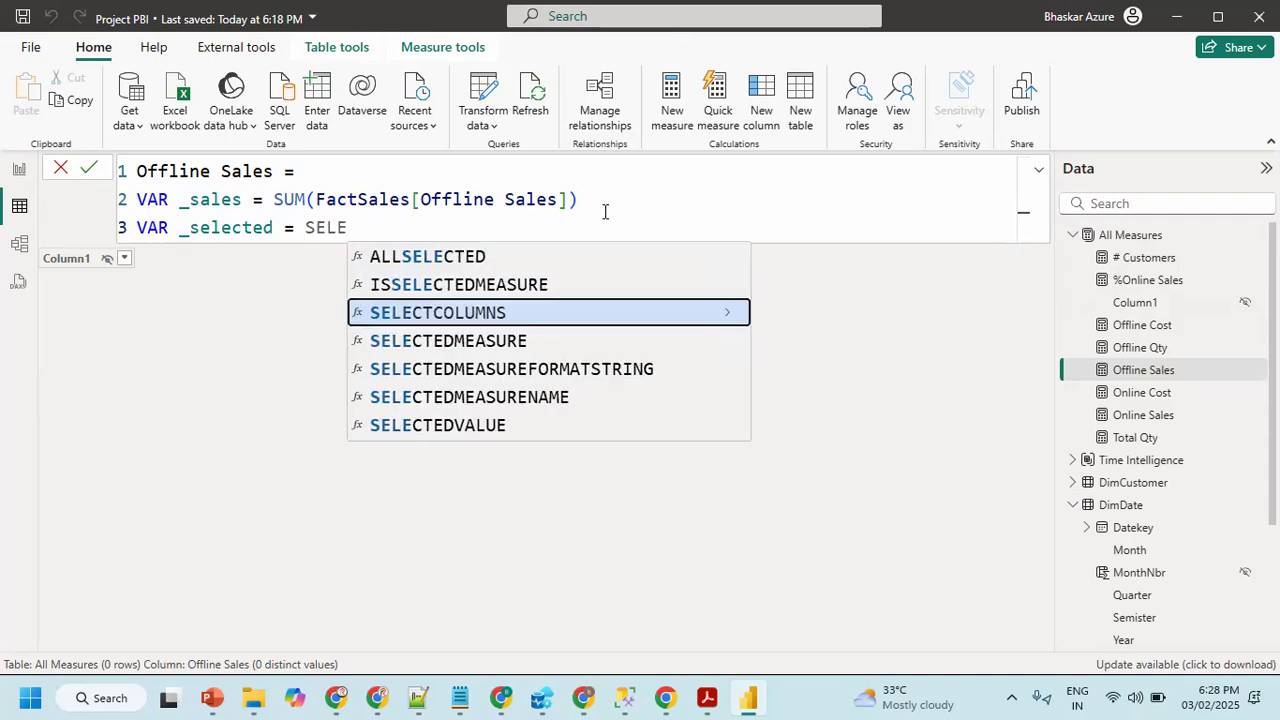
key("Down")
key("Down")
key("Down")
key("Down")
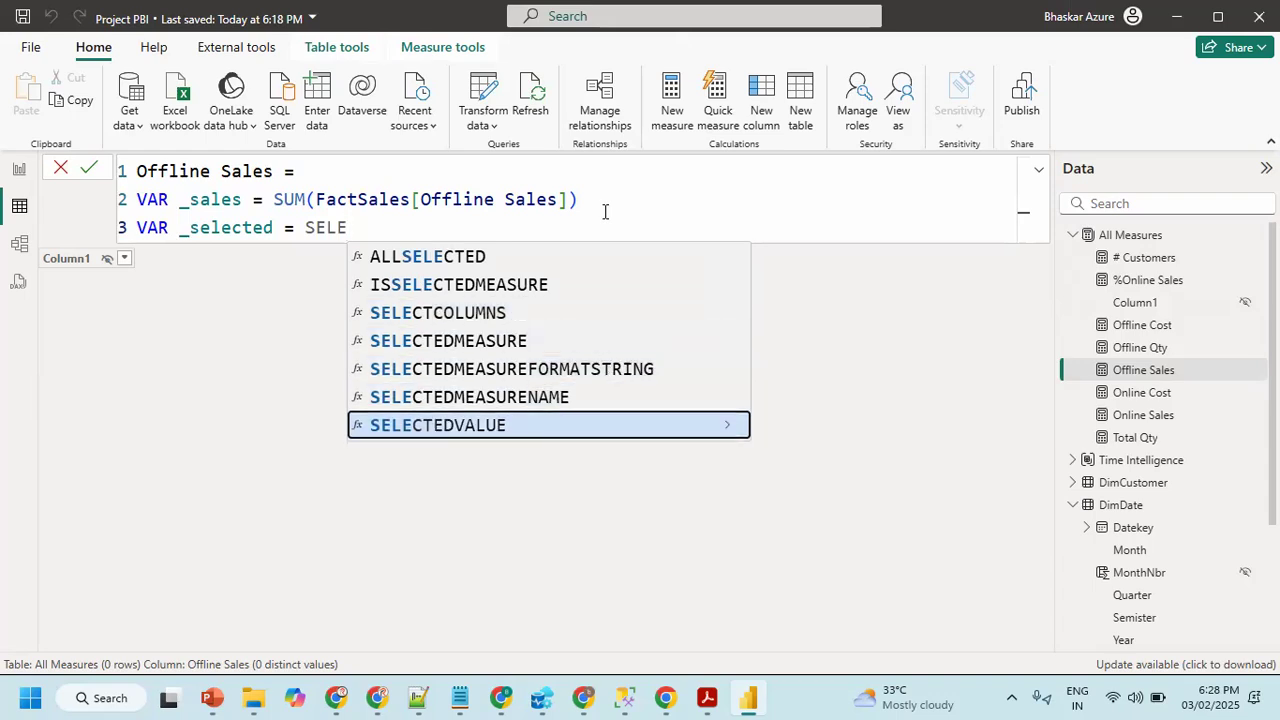
key("Tab")
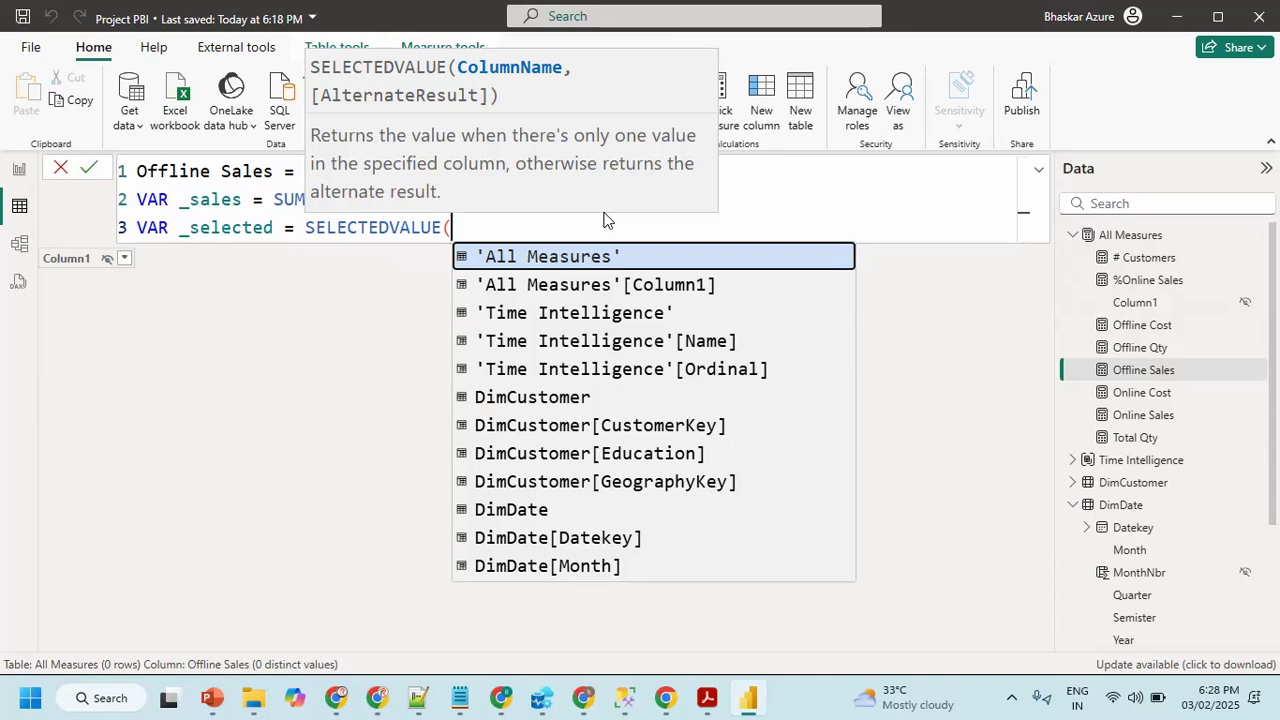
type("FORM")
key("Down")
key("Tab")
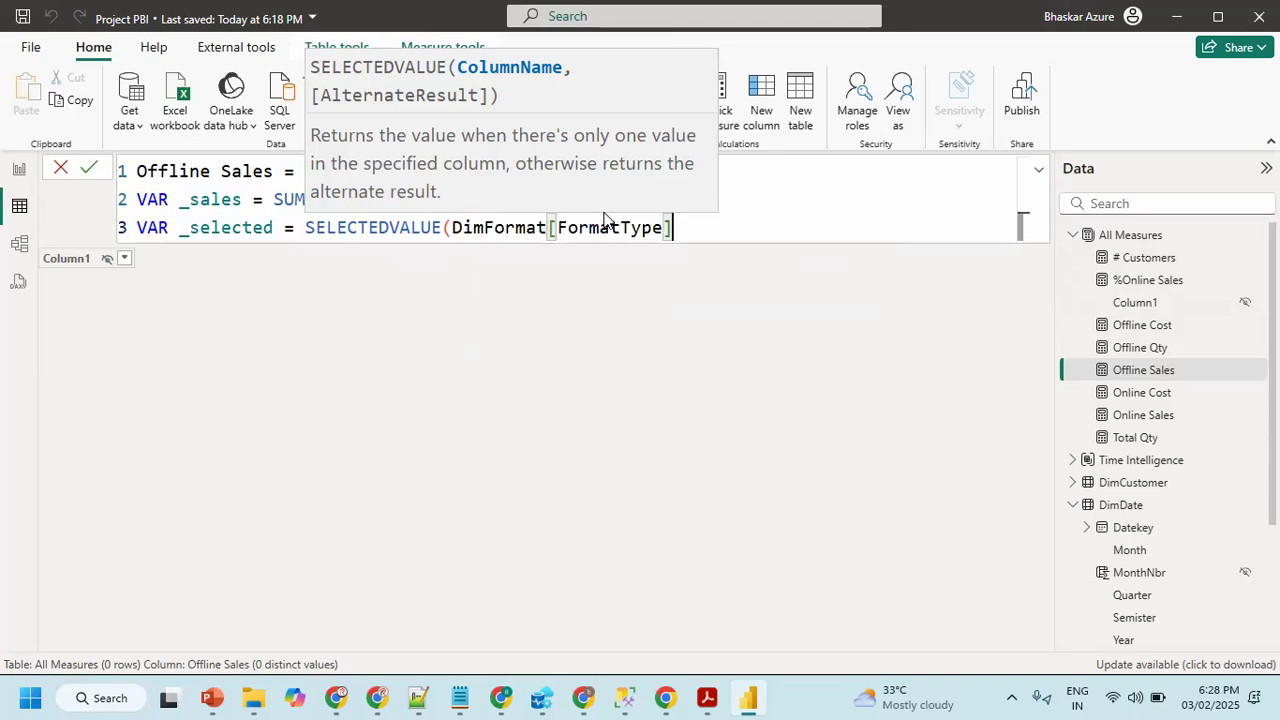
type(")")
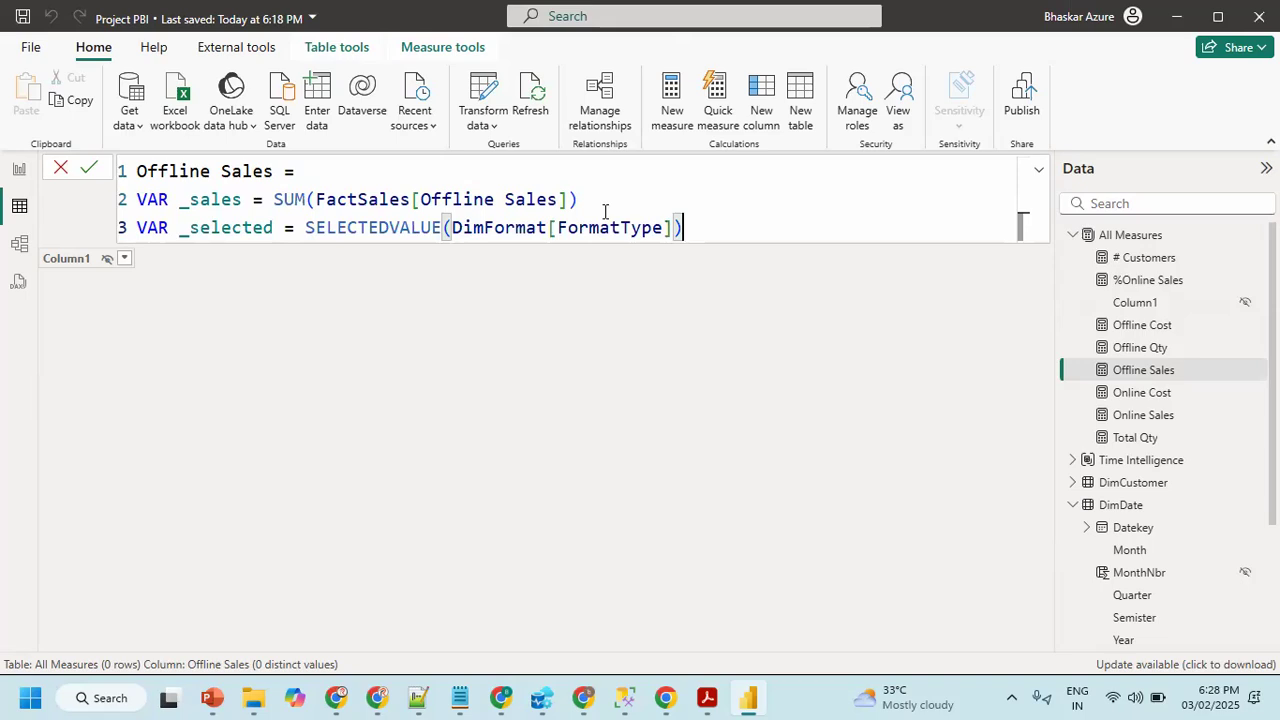
- Add a RETURN clause below the two variables of the Offline Sales measure and start a SWITCH function under it
key("shift+Return")
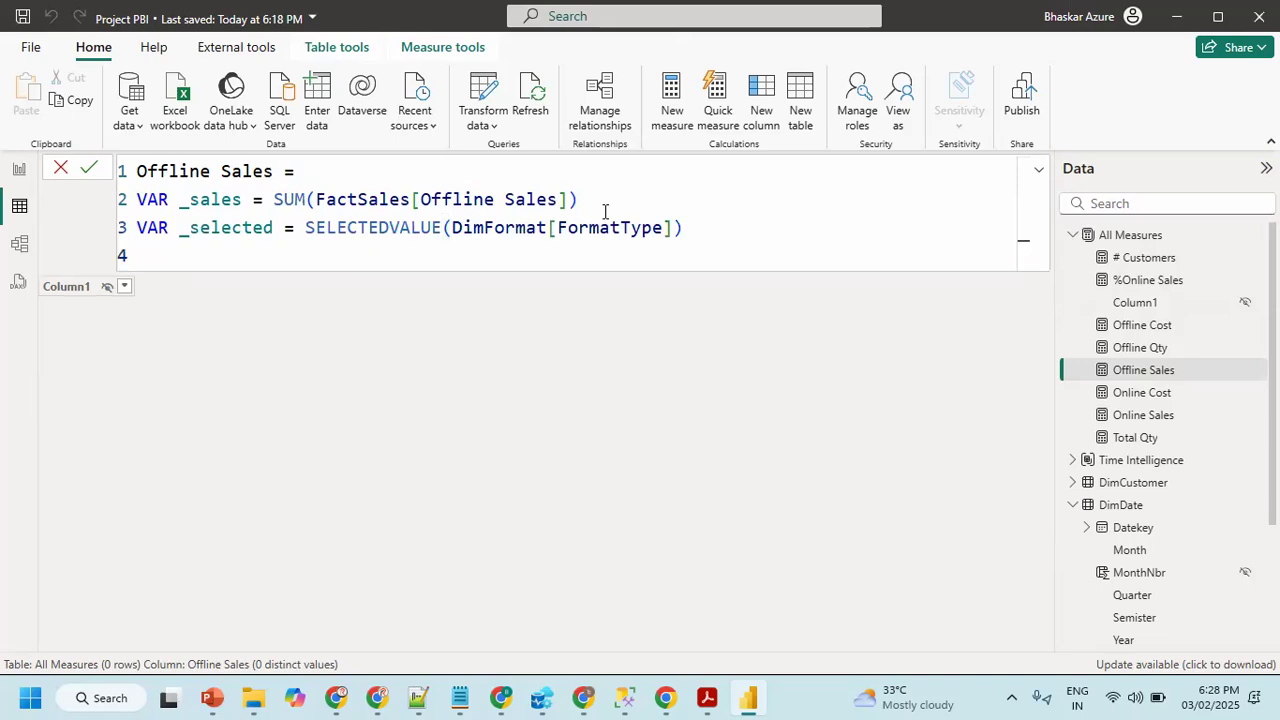
double_click(212, 199)
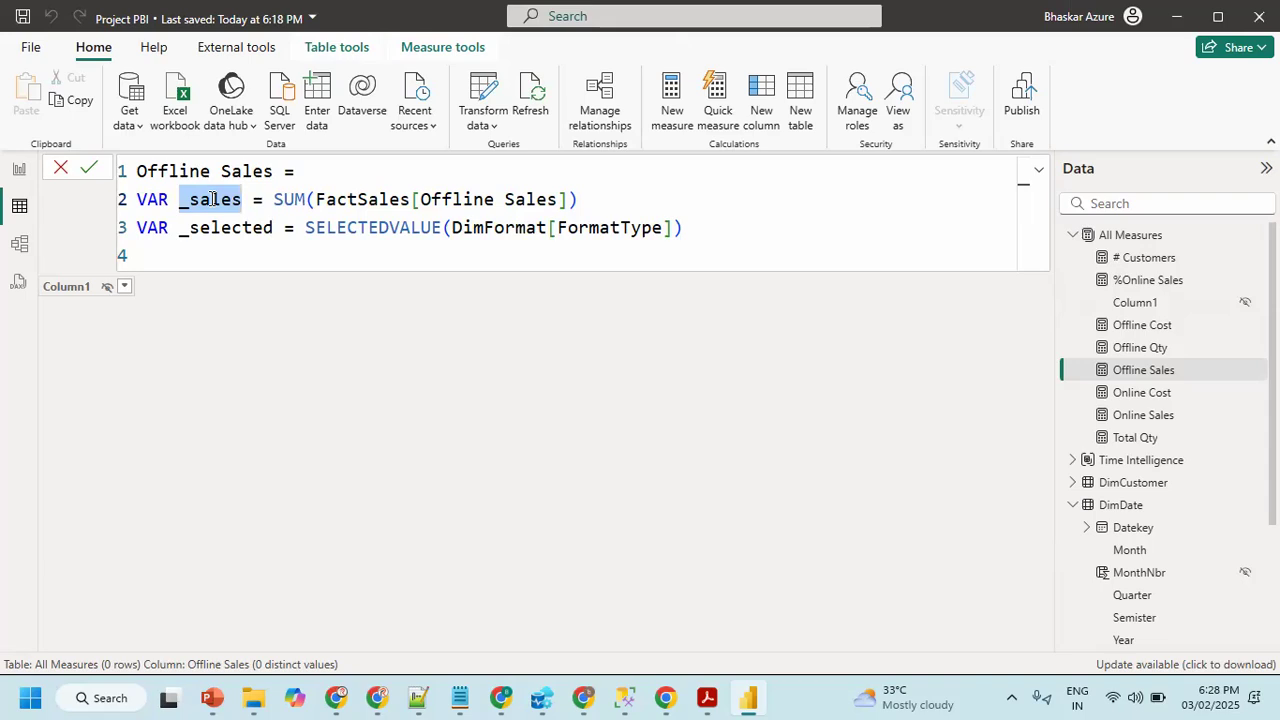
left_click(202, 250)
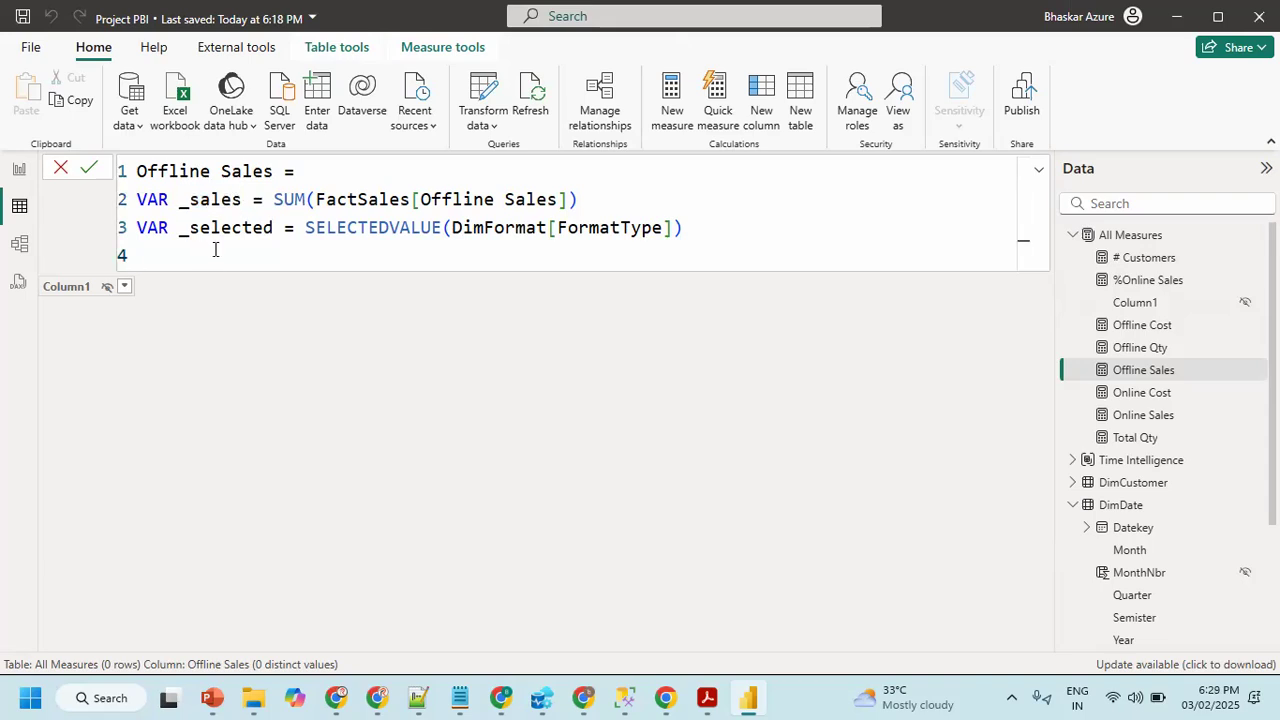
double_click(247, 228)
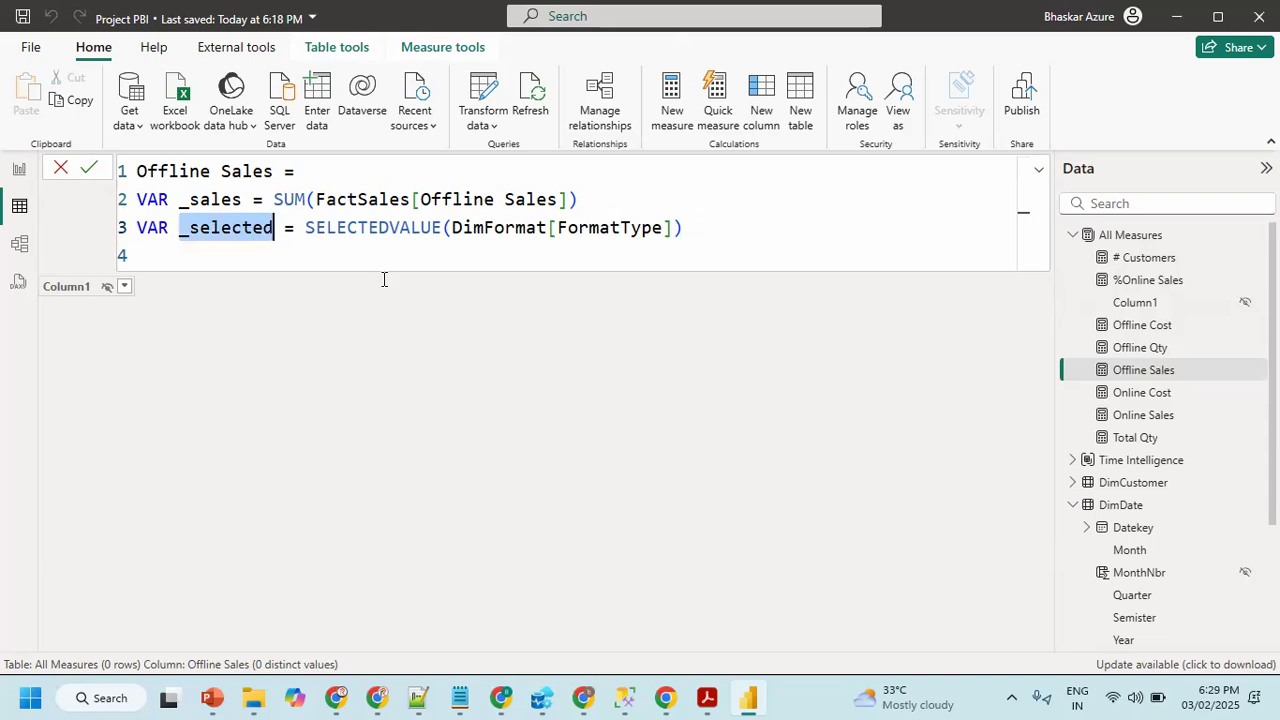
left_click(204, 257)
type("S")
key("BackSpace")
type("retur")
key("Tab")
key("shift+Return")
type("swit")
key("Tab")
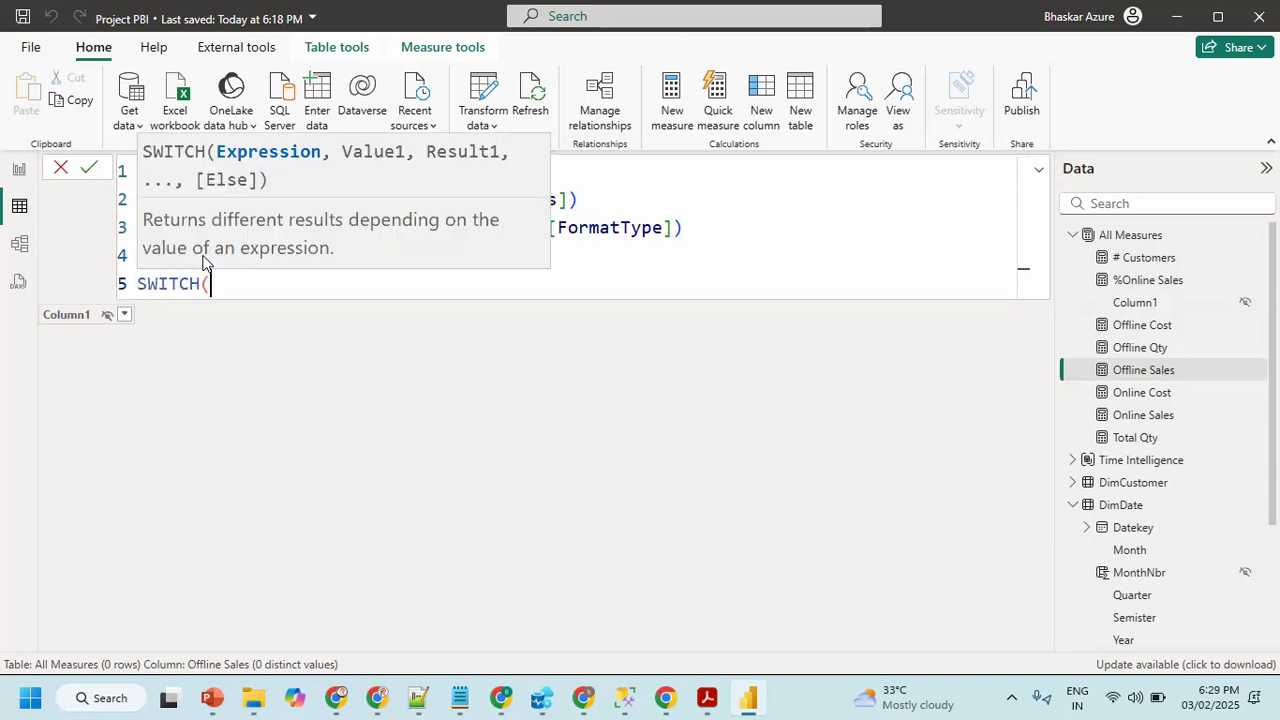
- Enter _selected="One's" as the first condition of the SWITCH function
type("sel")
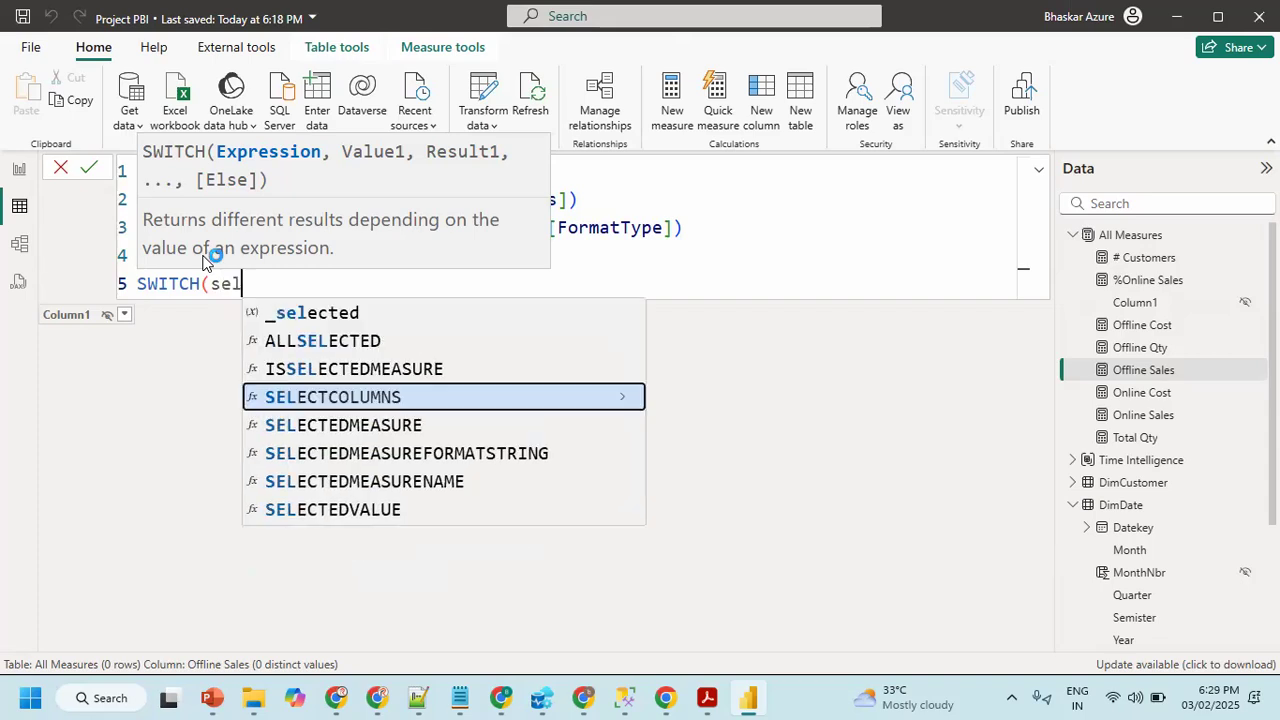
key("BackSpace")
key("BackSpace")
key("BackSpace")
type("_se")
key("Tab")
type("=")
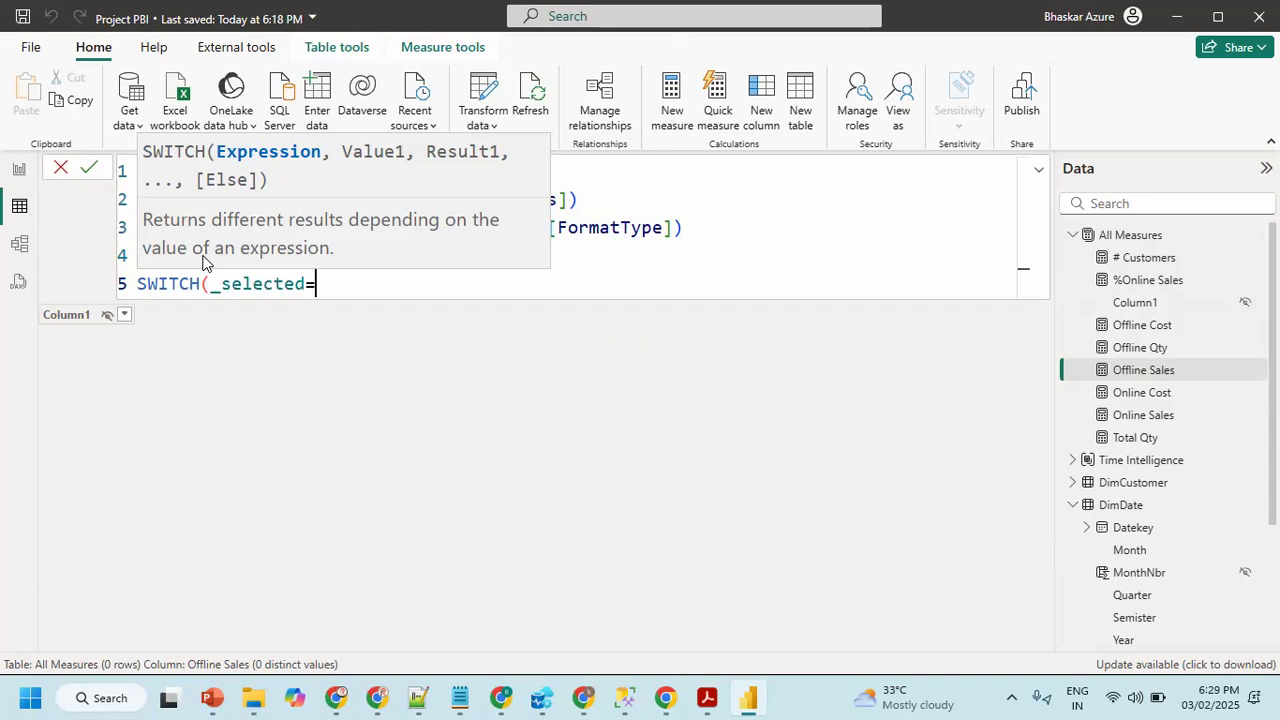
type("\"Millions\",")
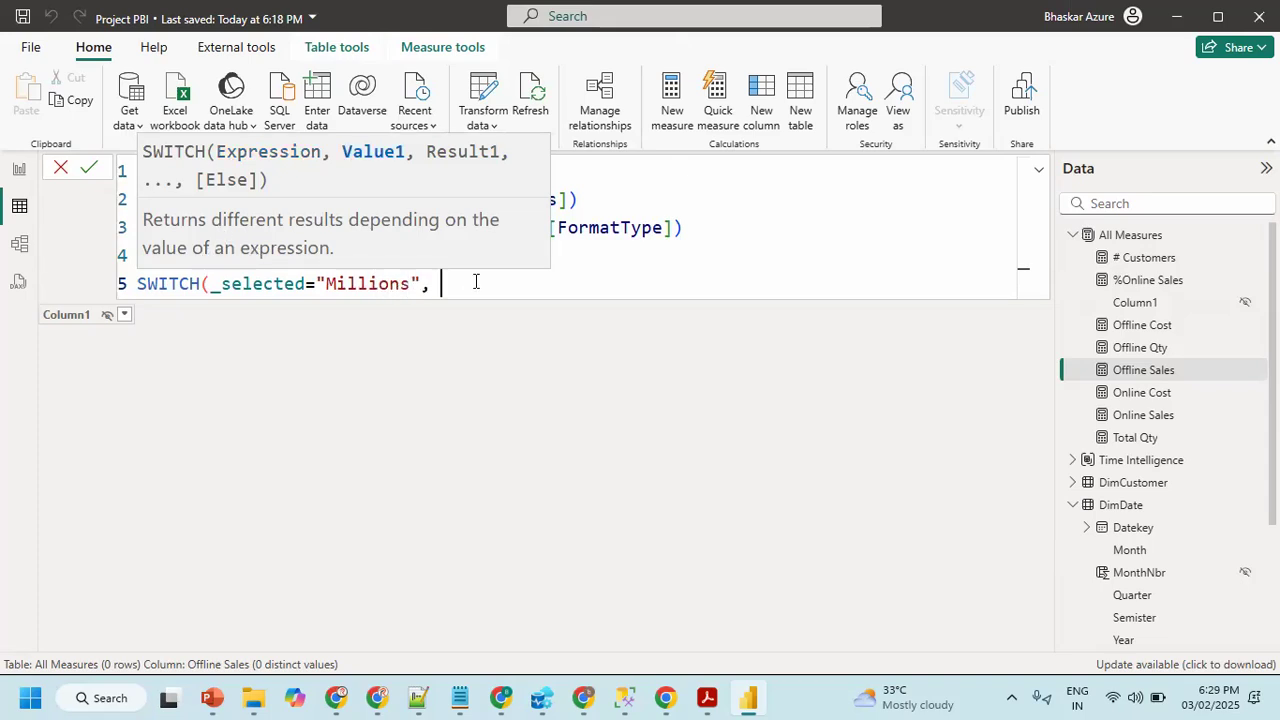
double_click(344, 282)
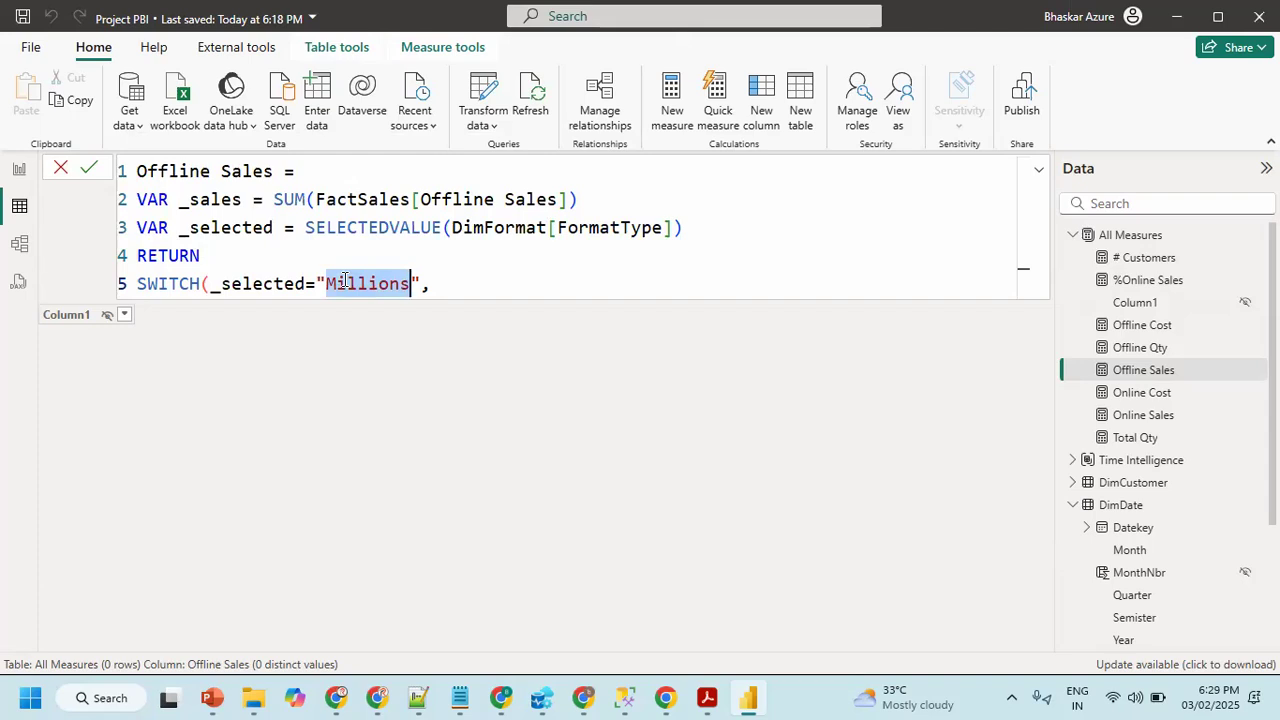
type("O")
type("ne")
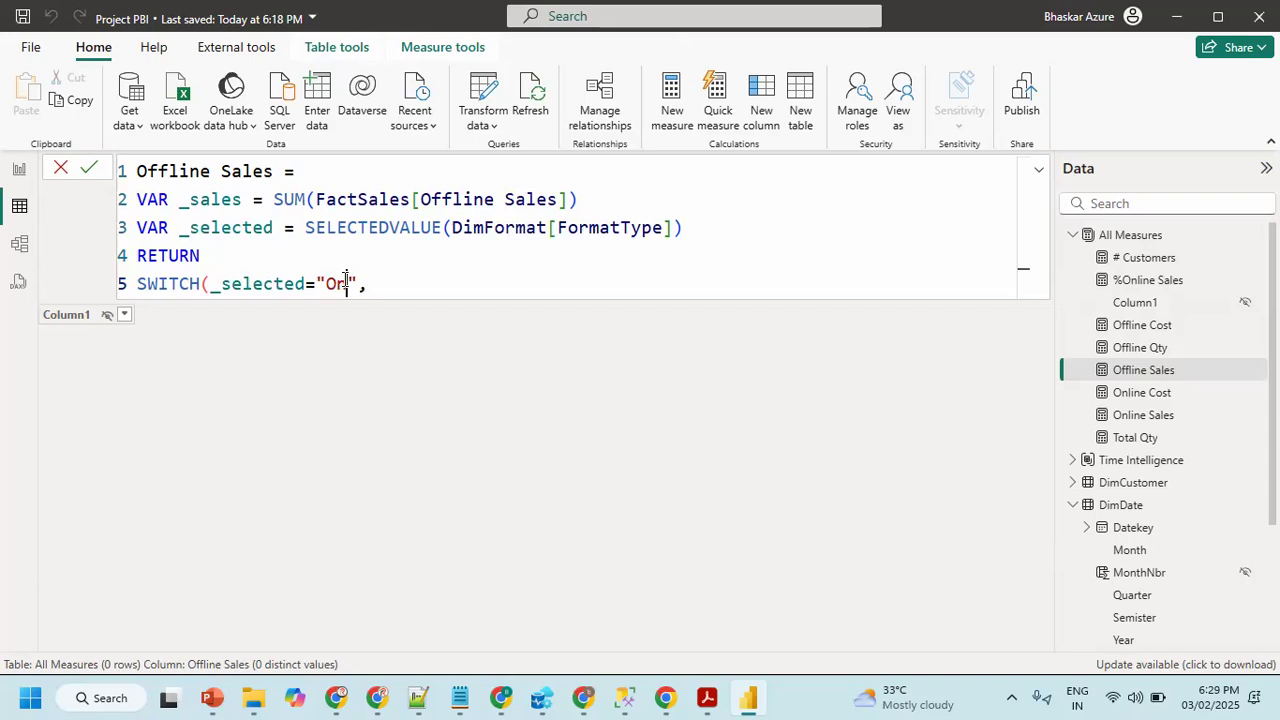
type("'s")
- Return _sales as the result for the "One's" condition and start a new line for the following condition
left_click(446, 291)
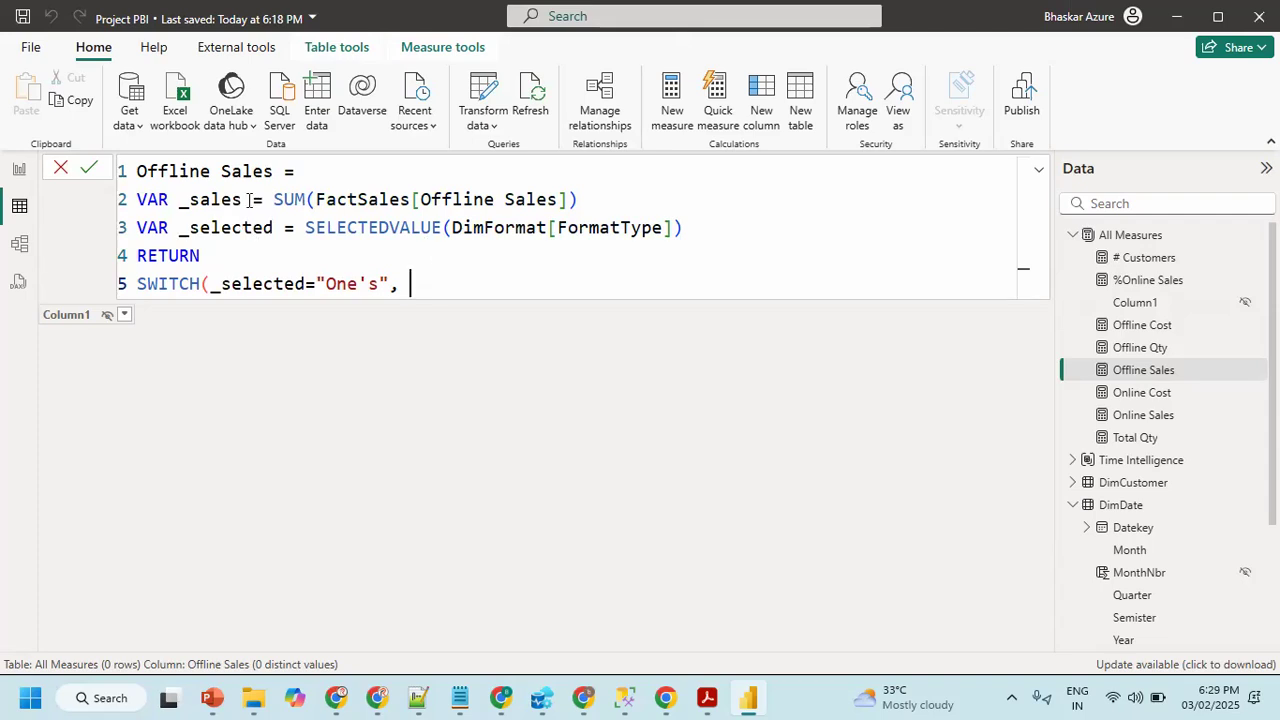
double_click(208, 200)
key("ctrl+c")
left_click(444, 285)
key("ctrl+v")
key("shift+Return")
key("BackSpace")
type(",")
key("shift+Return")
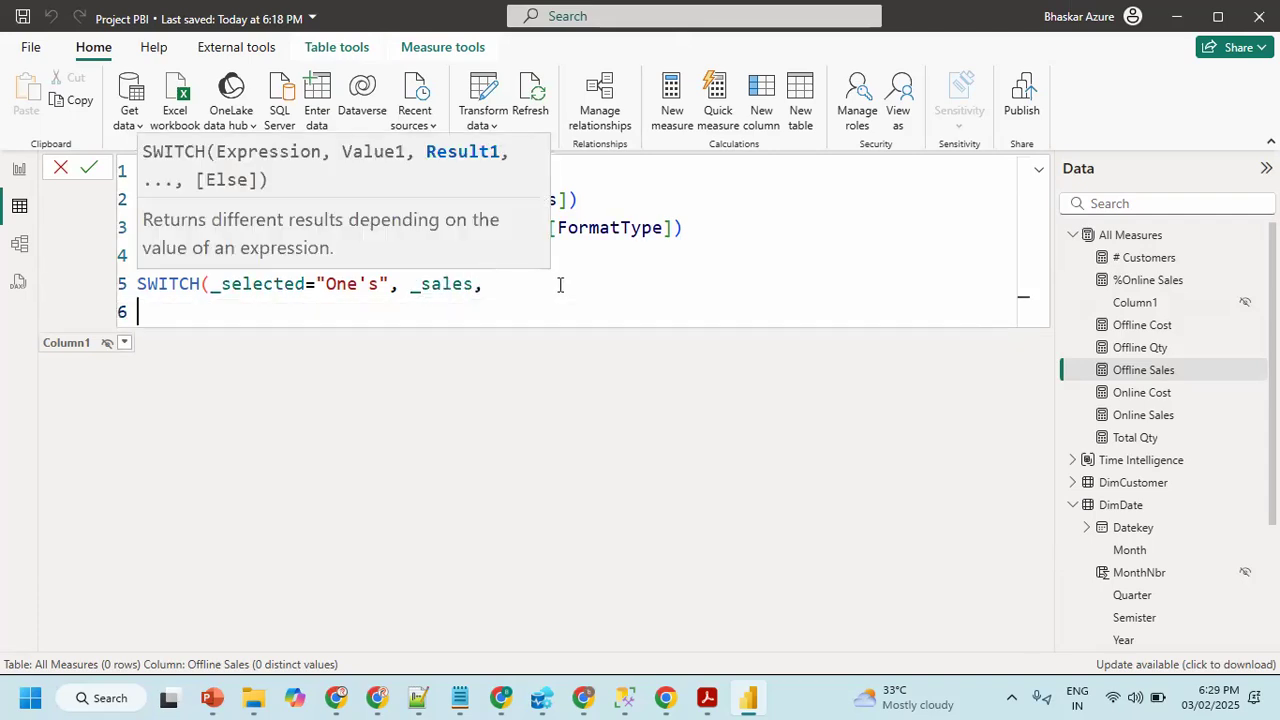
- Add a second SWITCH condition, _selected="Thousand", with _sales/1000 as its result
key("Tab")
type("_")
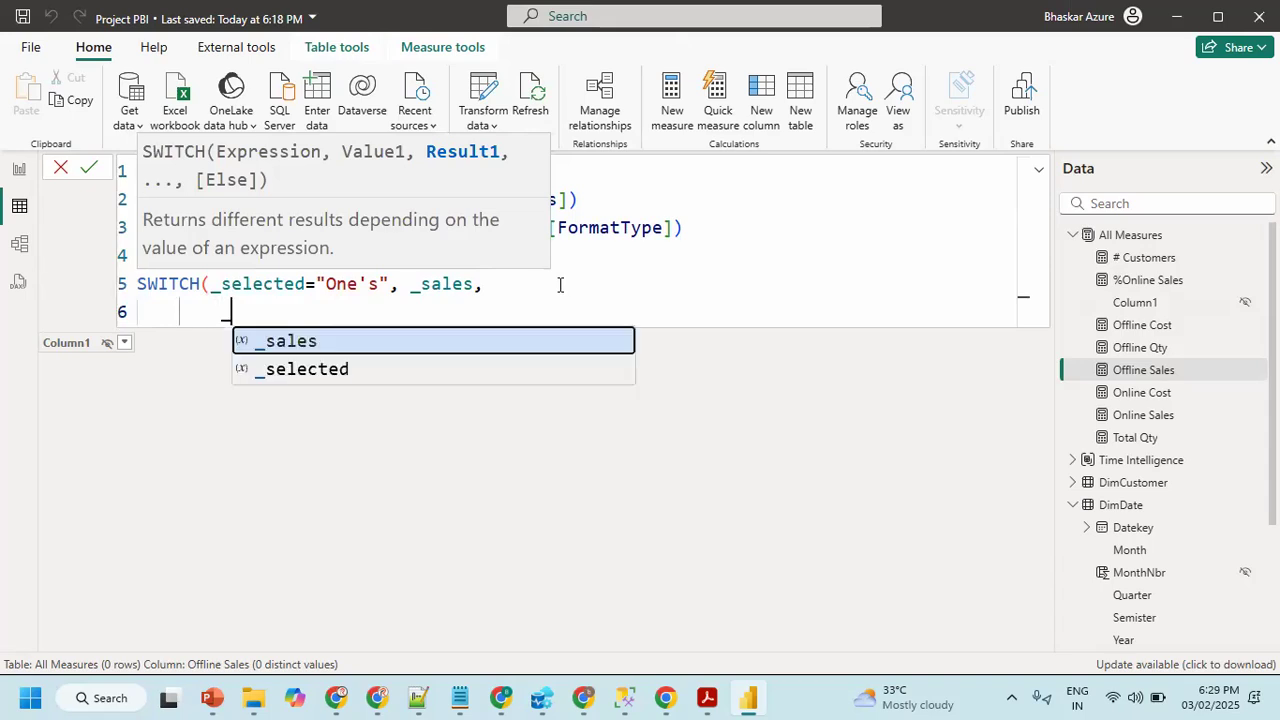
type("s")
key("Down")
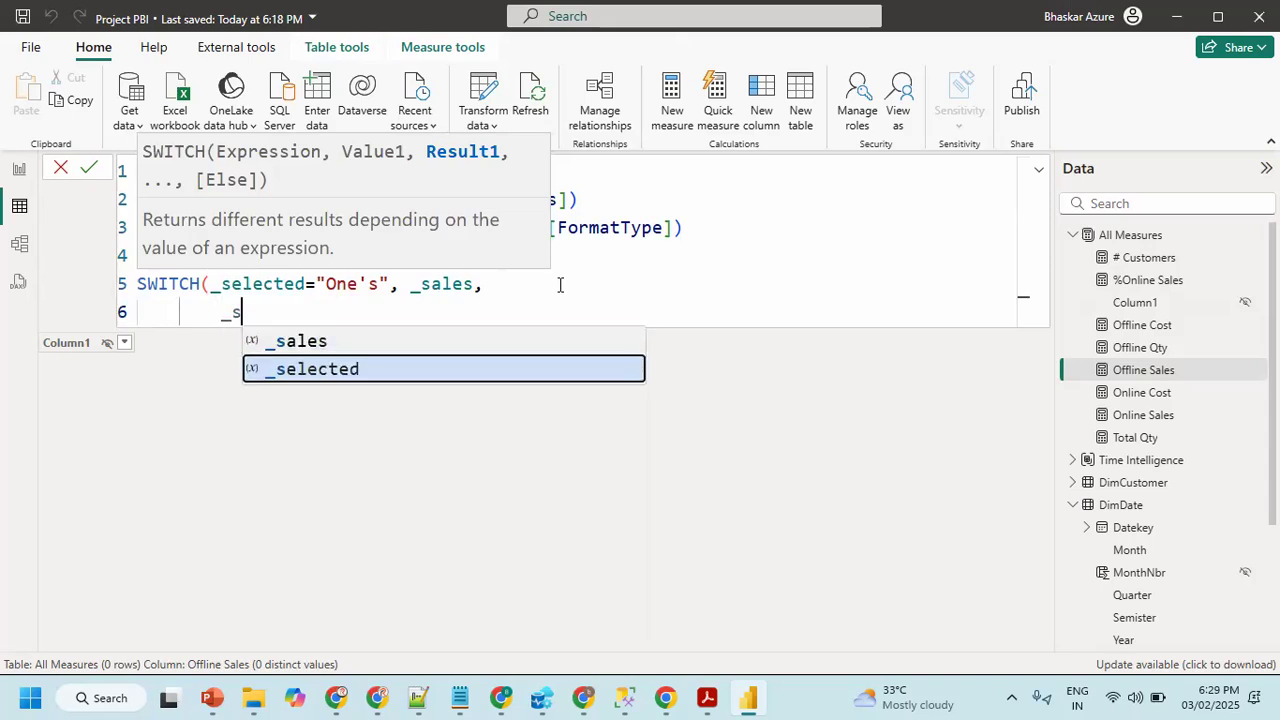
key("Tab")
type("=\"Thousand\",")
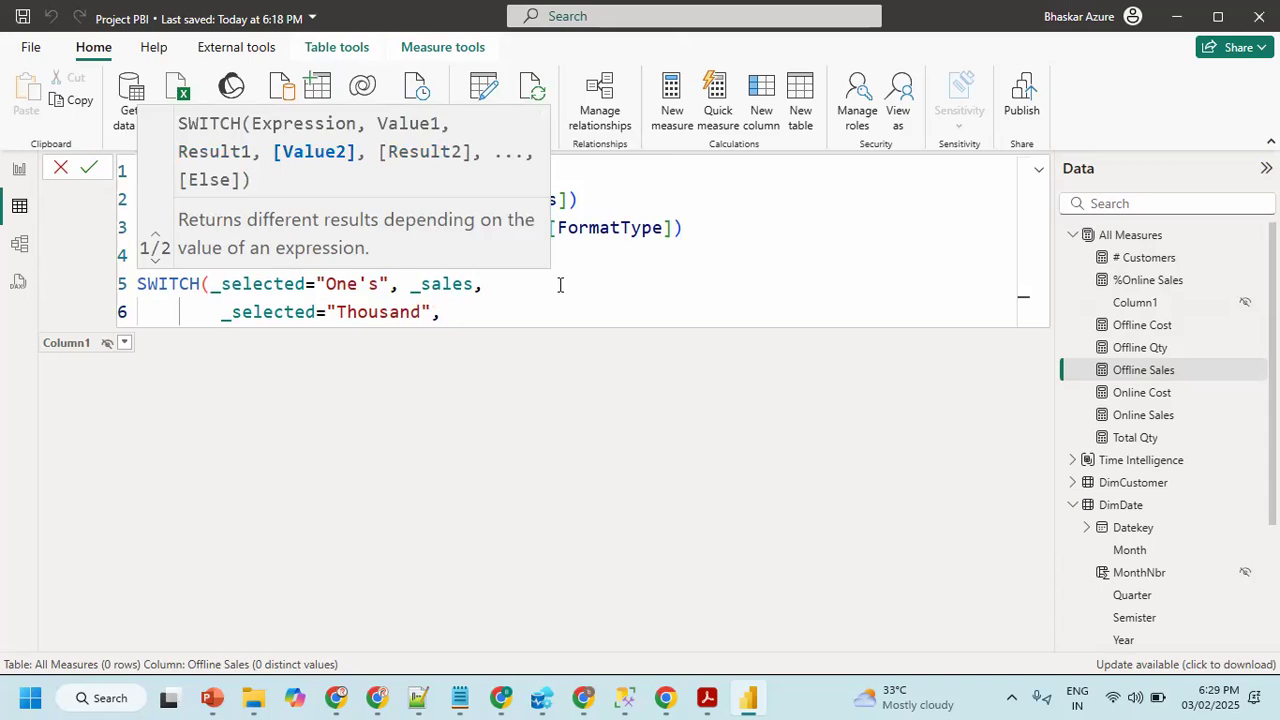
double_click(425, 287)
key("ctrl+c")
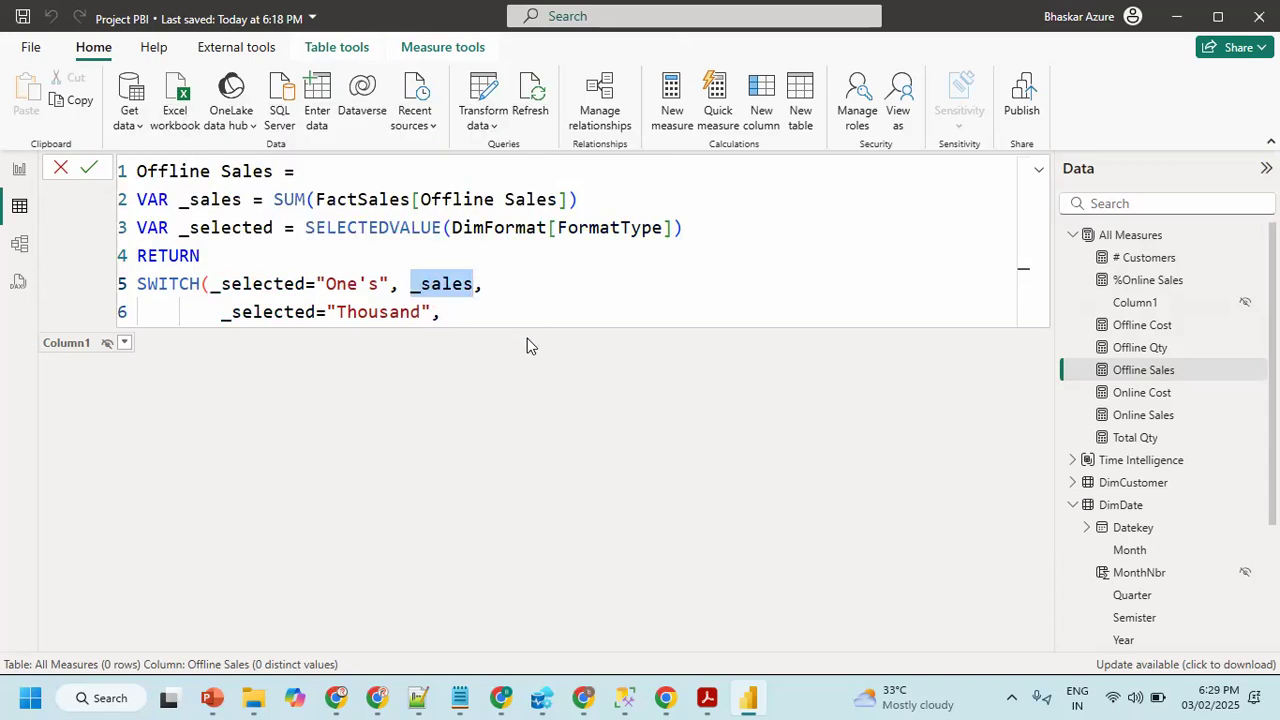
left_click(500, 313)
key("ctrl+v")
type("/1000")
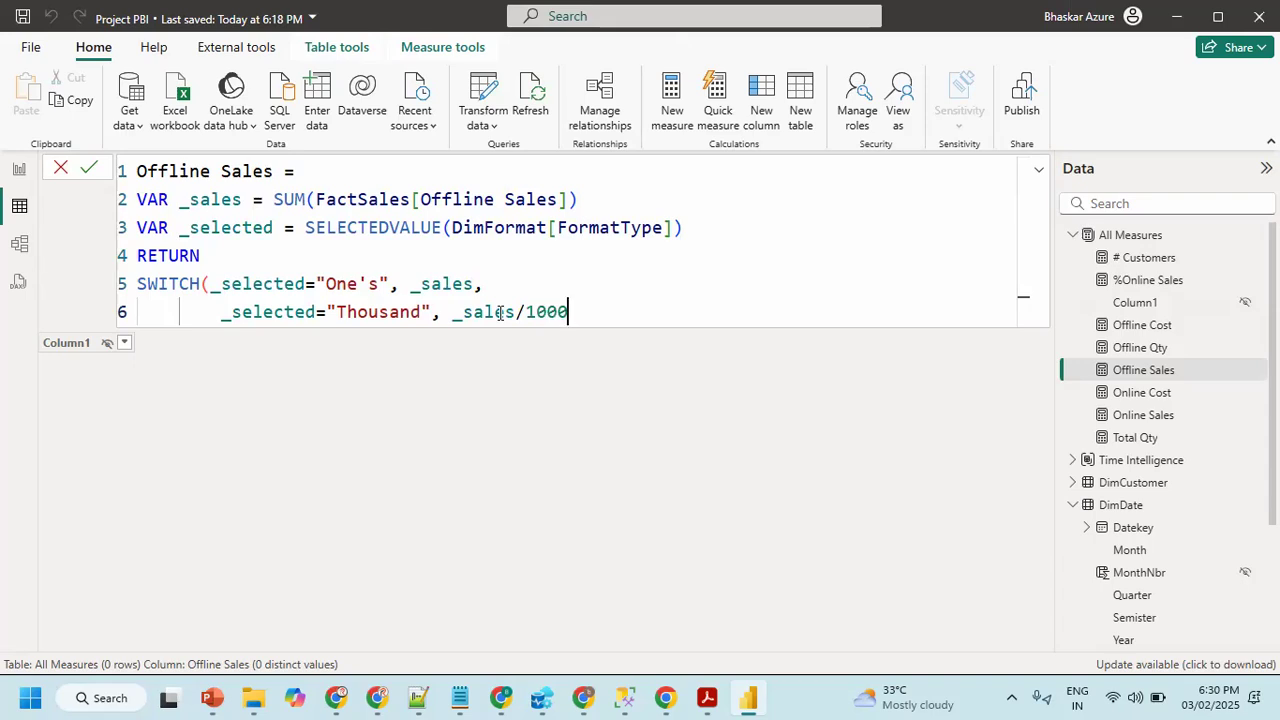
- Wrap the _sales/1000 result in a ROUND function with 1 decimal digit
left_click(454, 308)
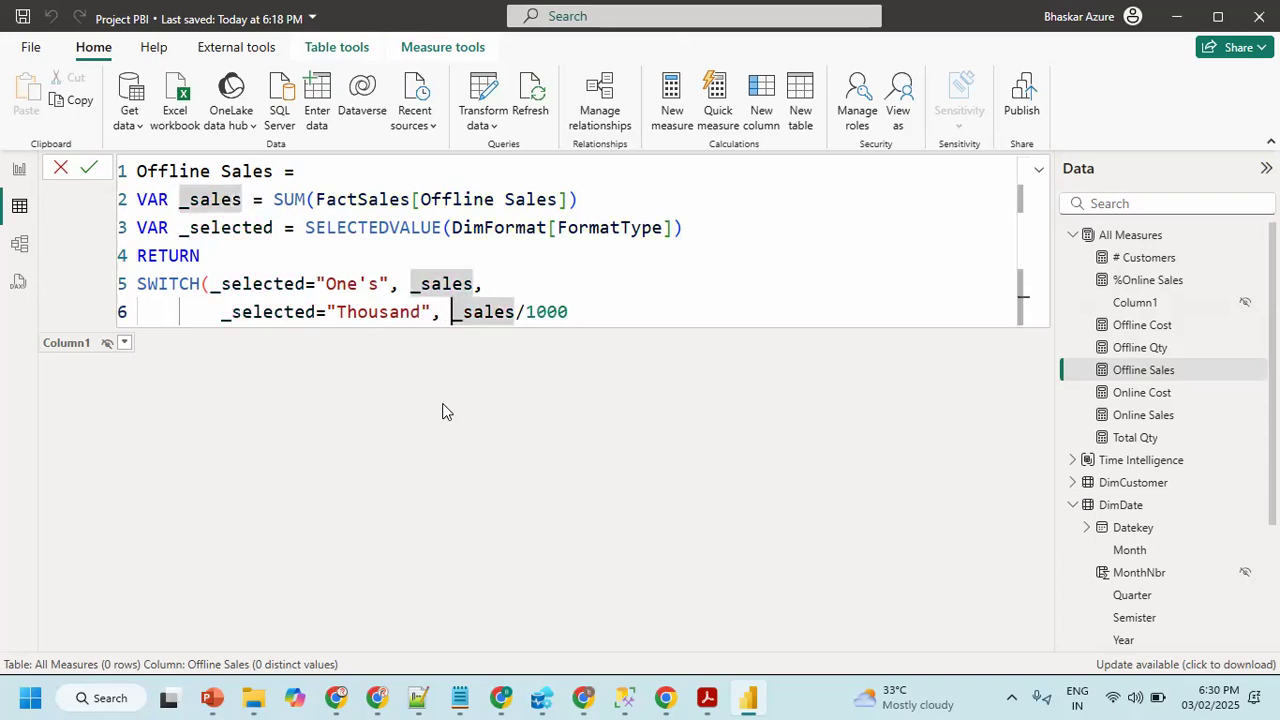
type("ROUND(")
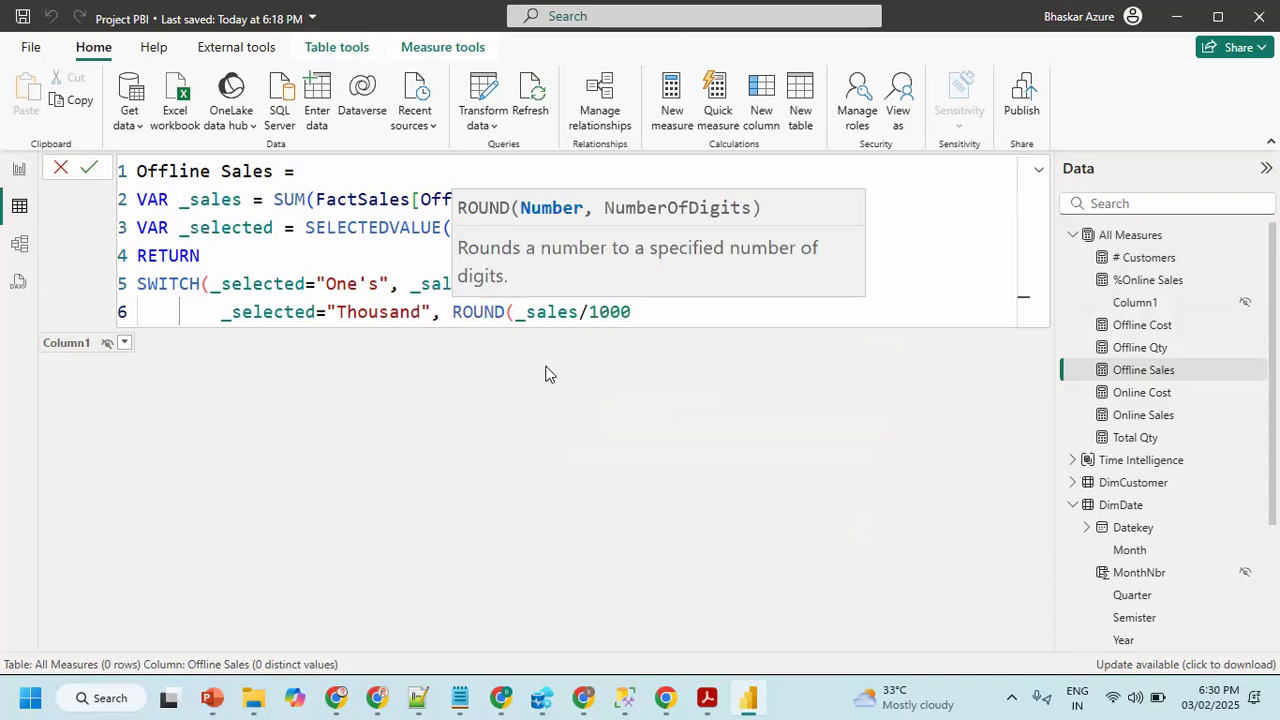
left_click(646, 312)
type(",")
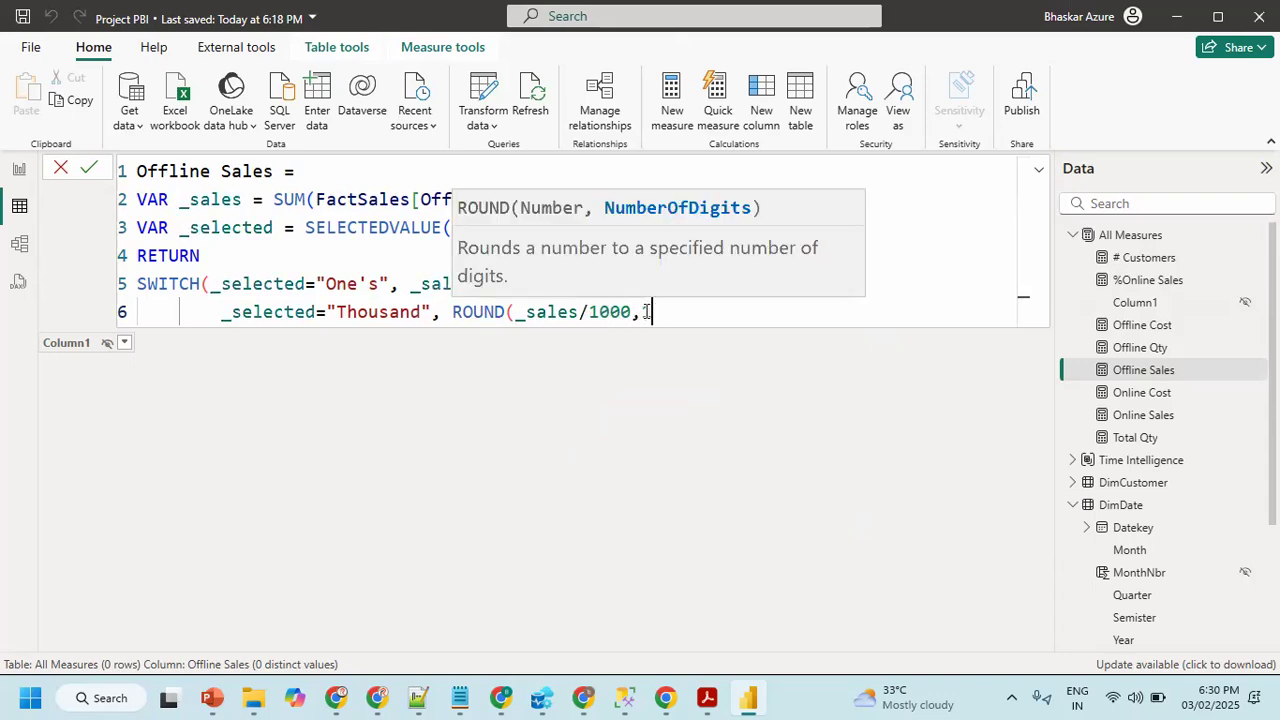
type(")")
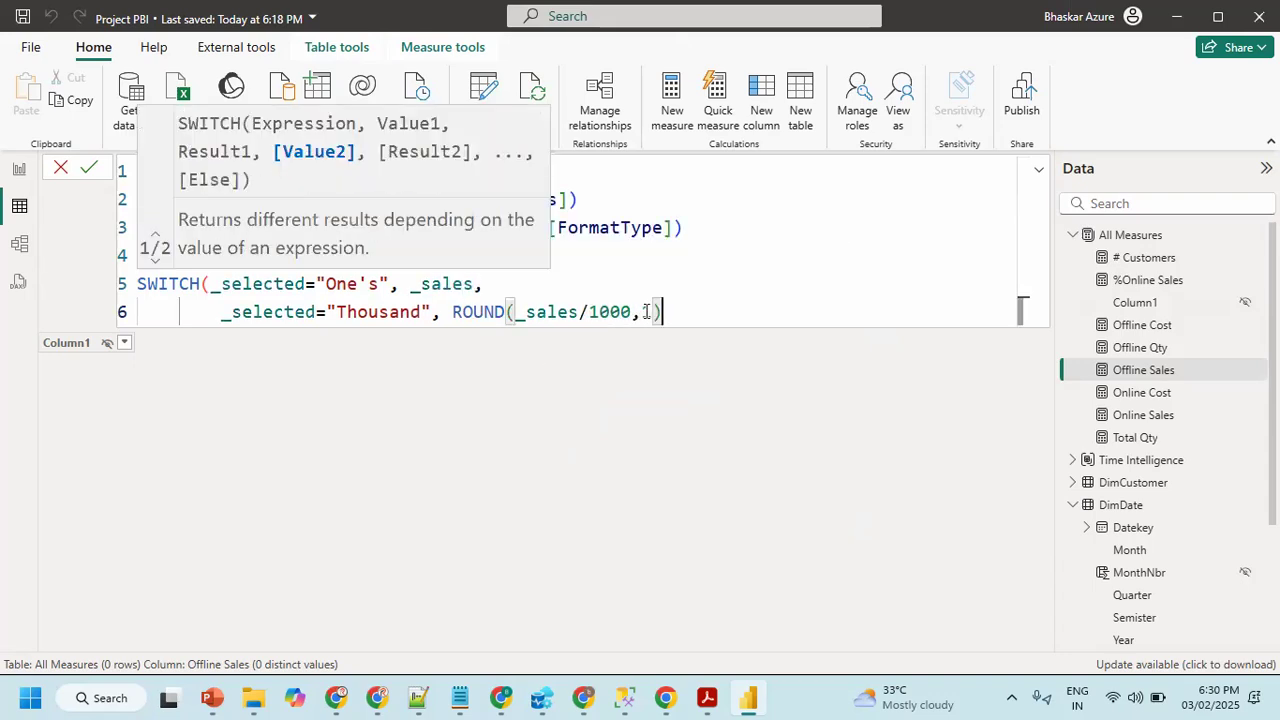
type("1")
- Reuse a copy of the "Thousand" line as the SWITCH's default result, reduced to ROUND(_sales/1000000,1) without a condition
left_click_drag(662, 312, 220, 315)
key("ctrl+c")
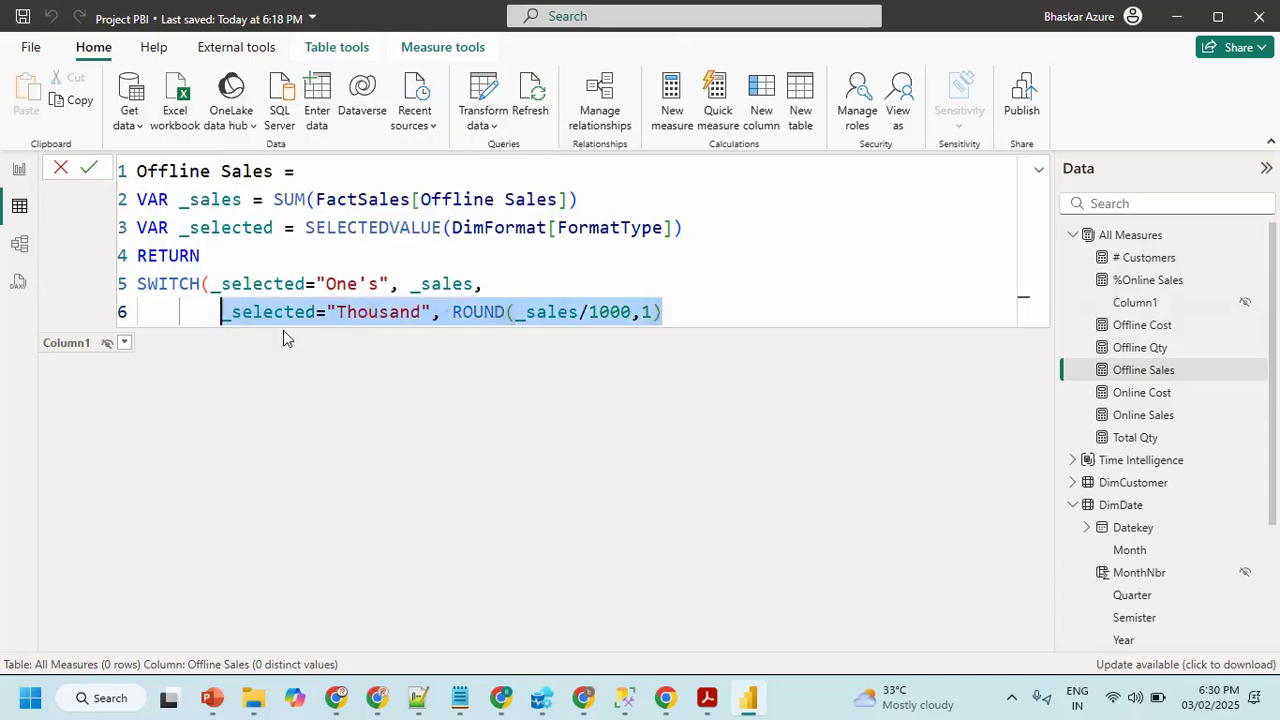
left_click(670, 312)
type(",")
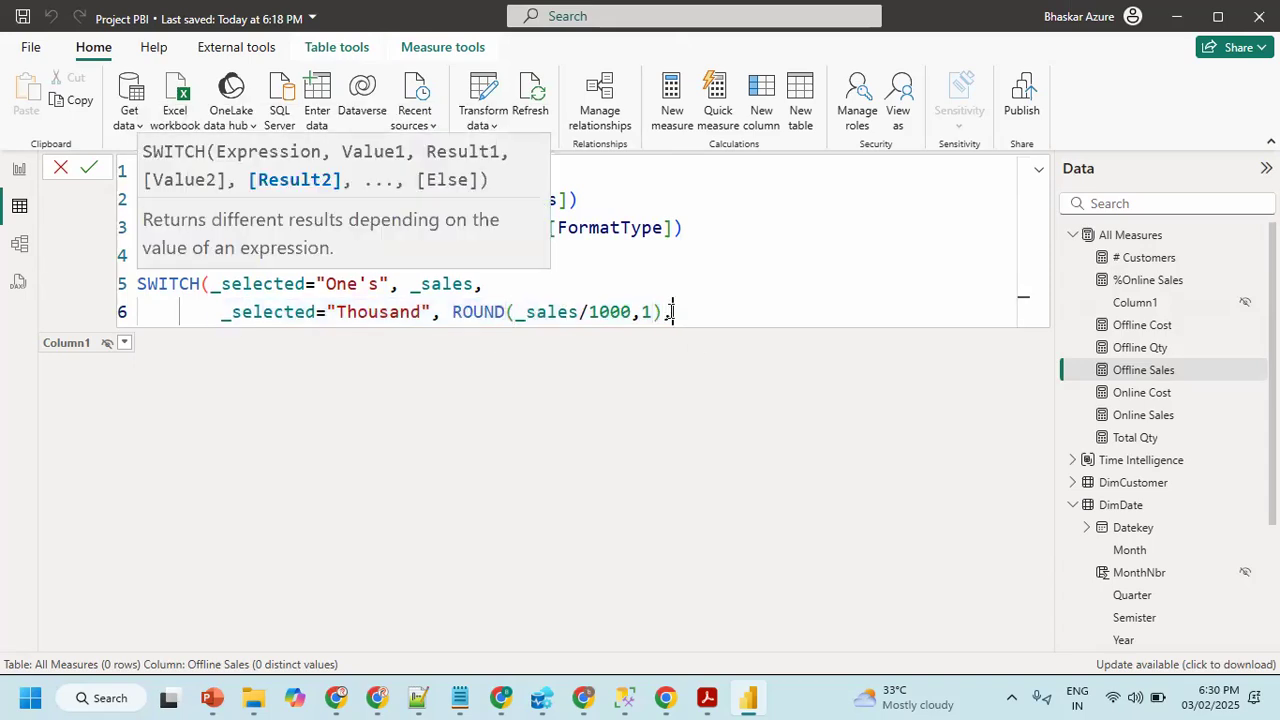
key("Return")
key("ctrl+v")
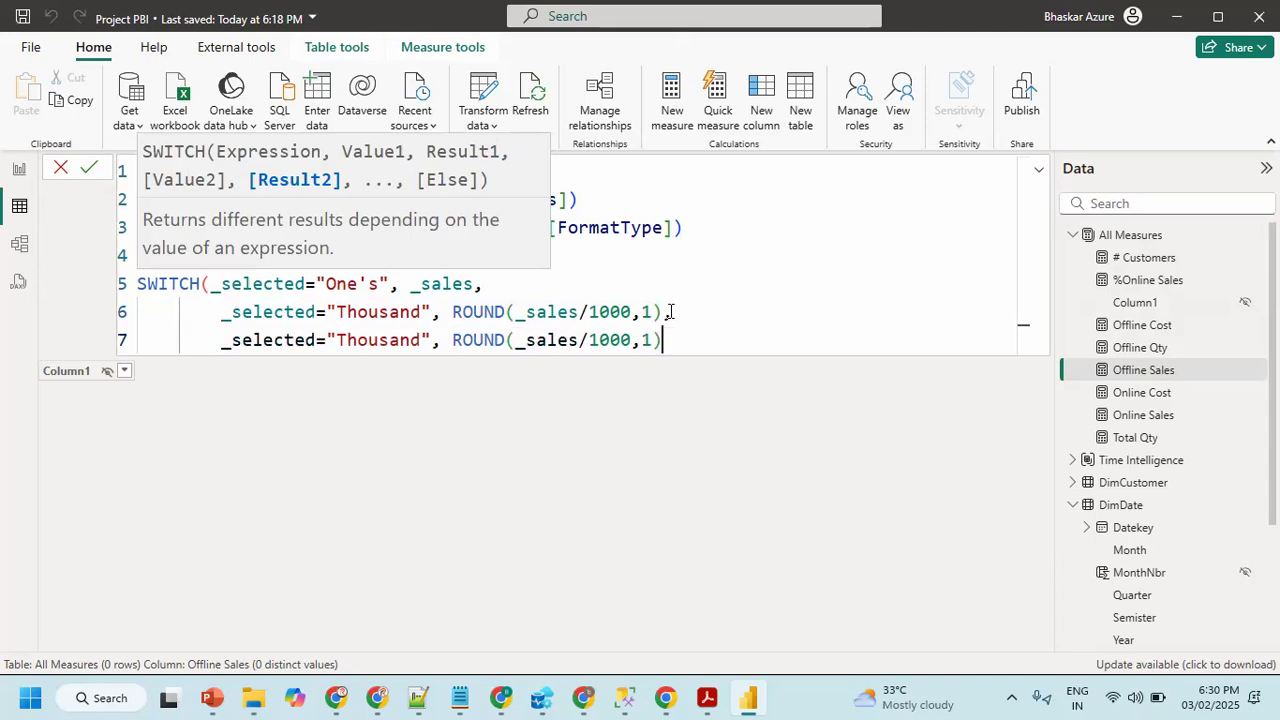
left_click_drag(450, 341, 225, 344)
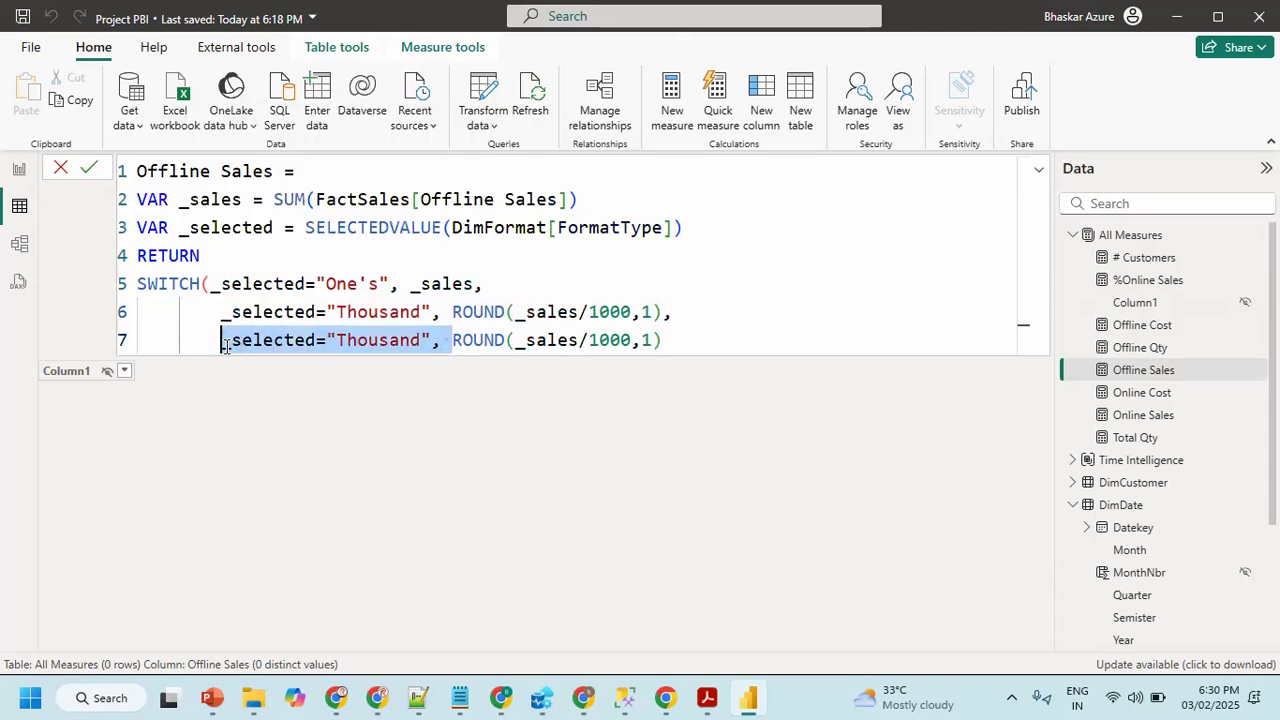
key("BackSpace")
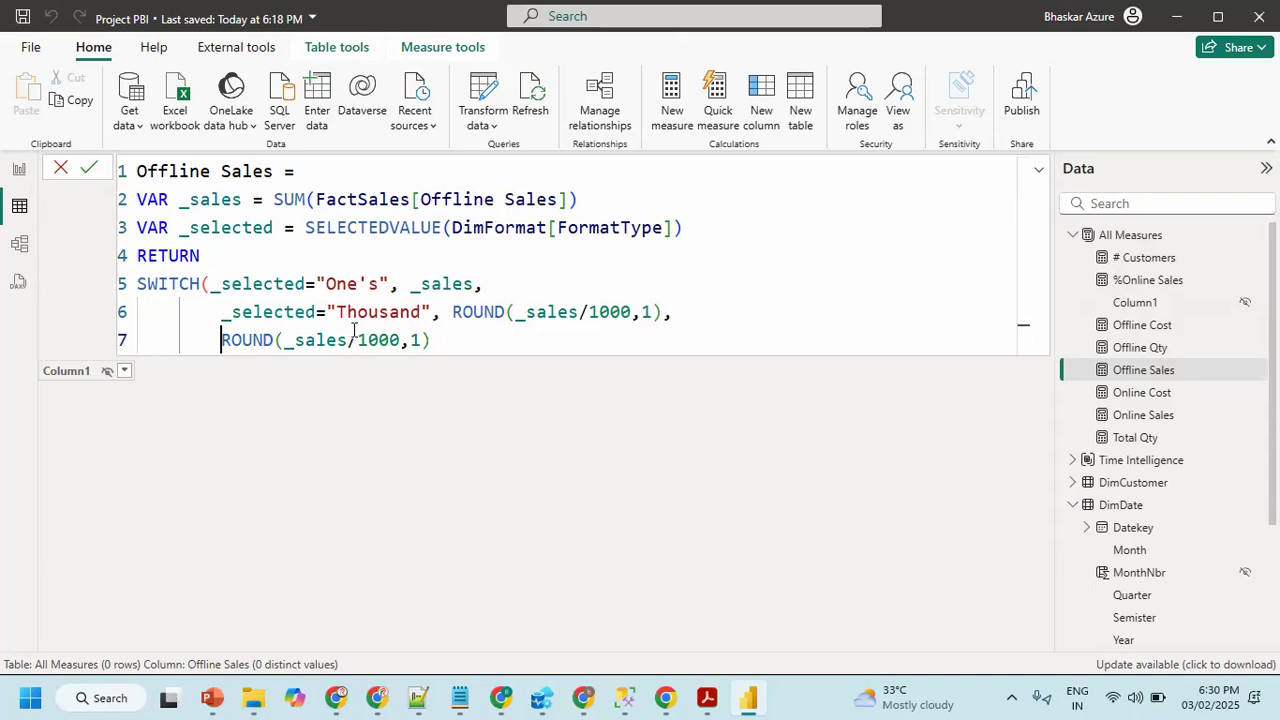
left_click(396, 339)
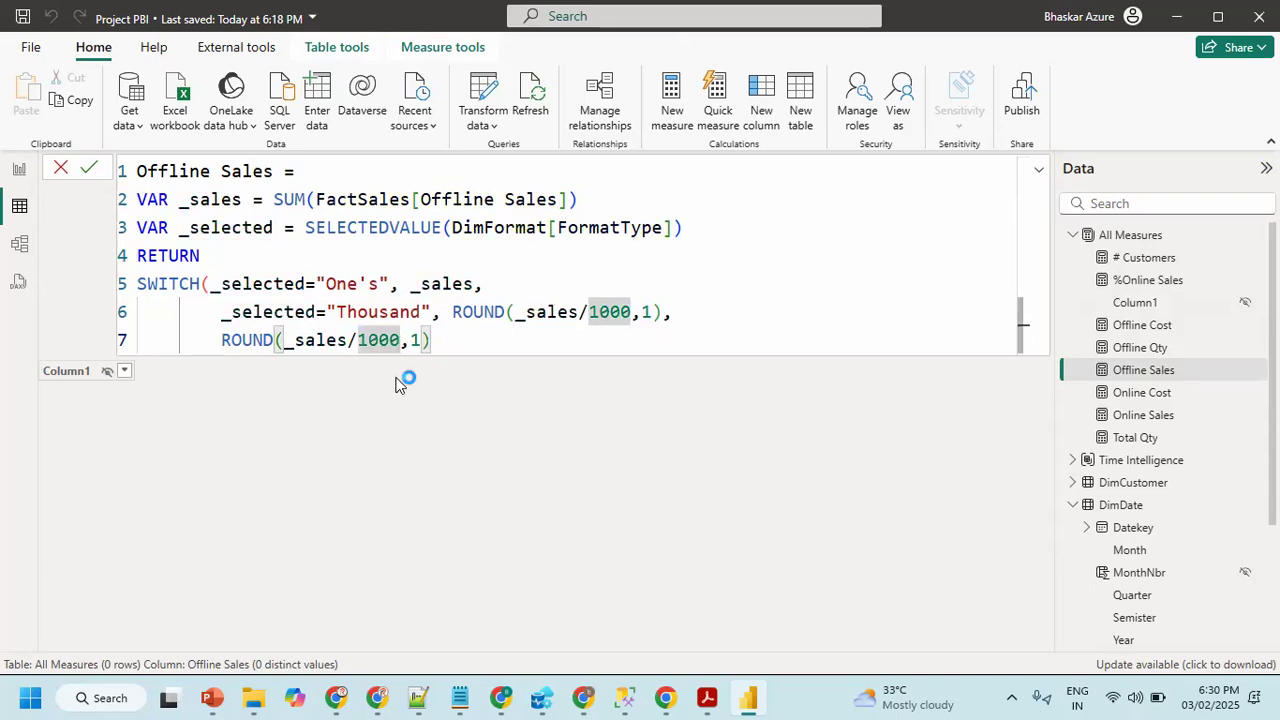
type("000")
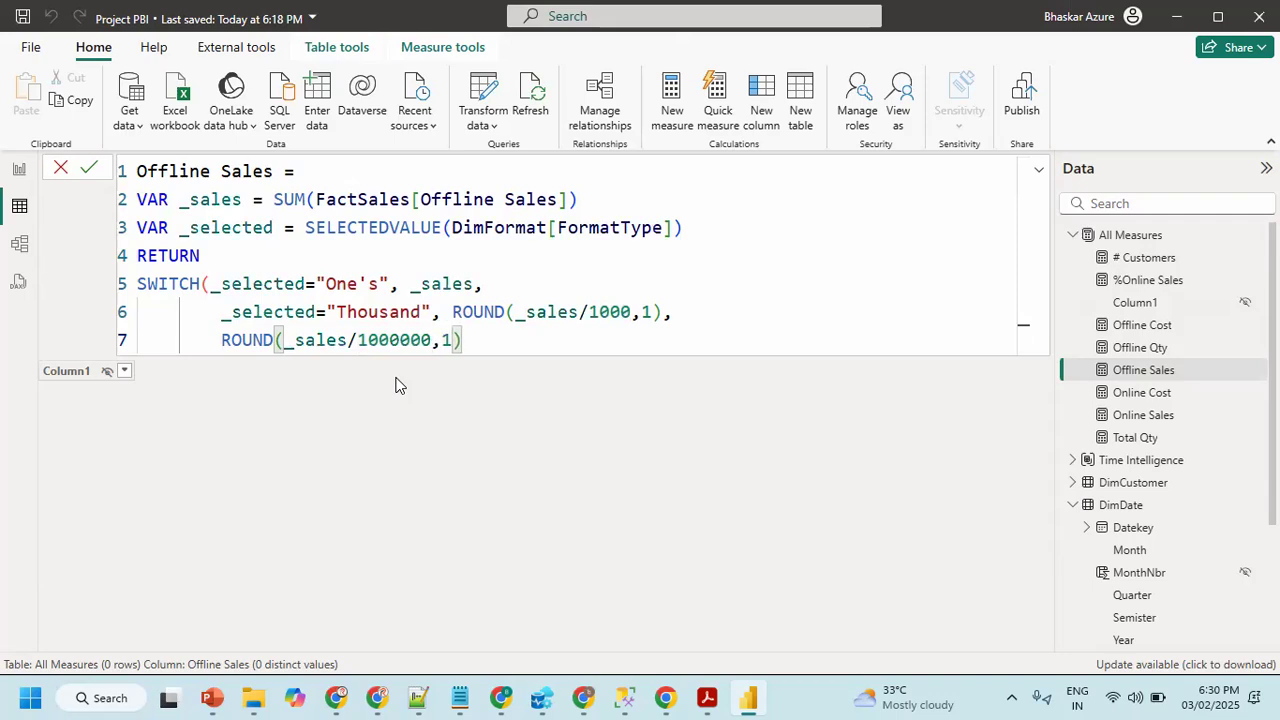
- Close the SWITCH function's parenthesis, commit the Offline Sales measure and return to the report page
left_click(499, 346)
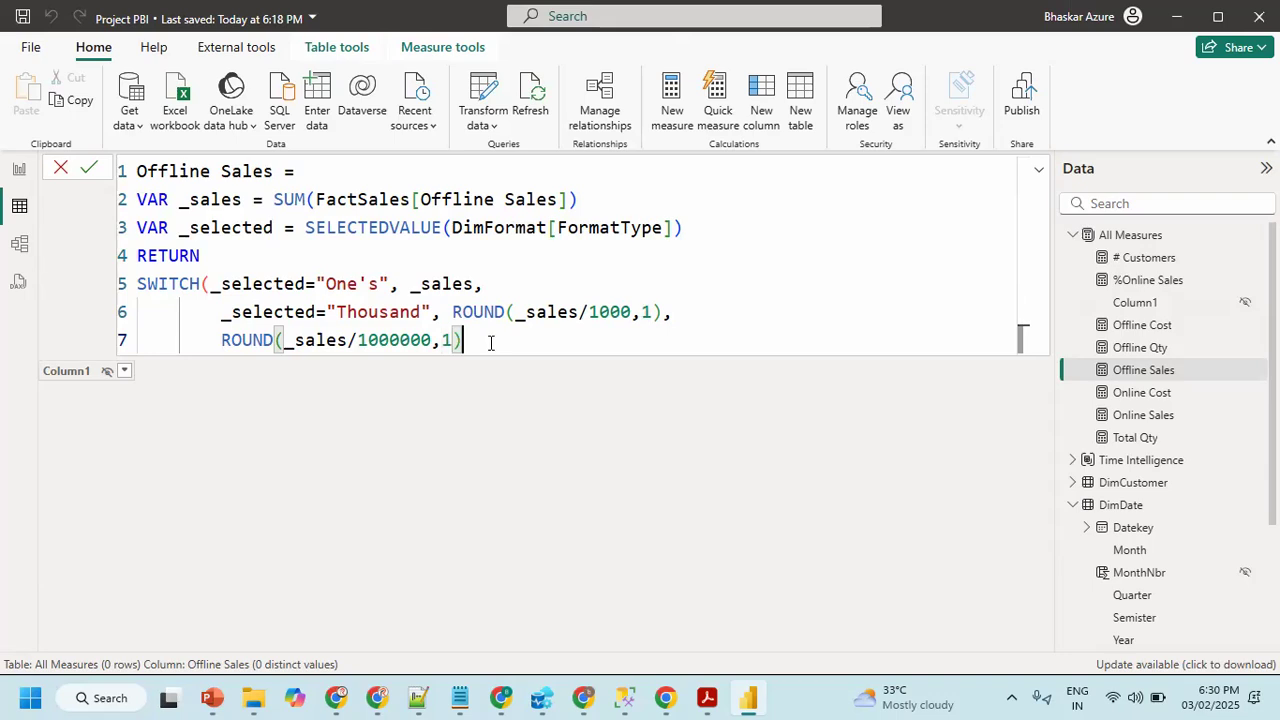
key("Return")
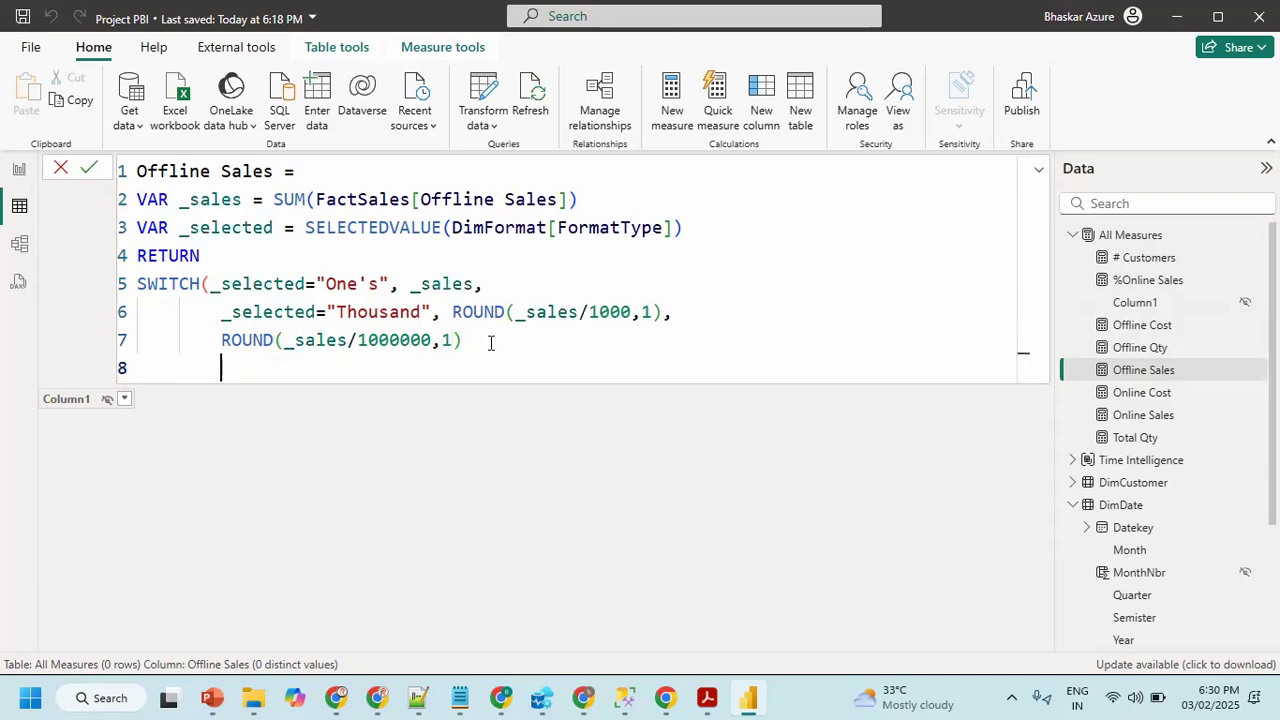
type(")")
key("Return")
left_click(1035, 176)
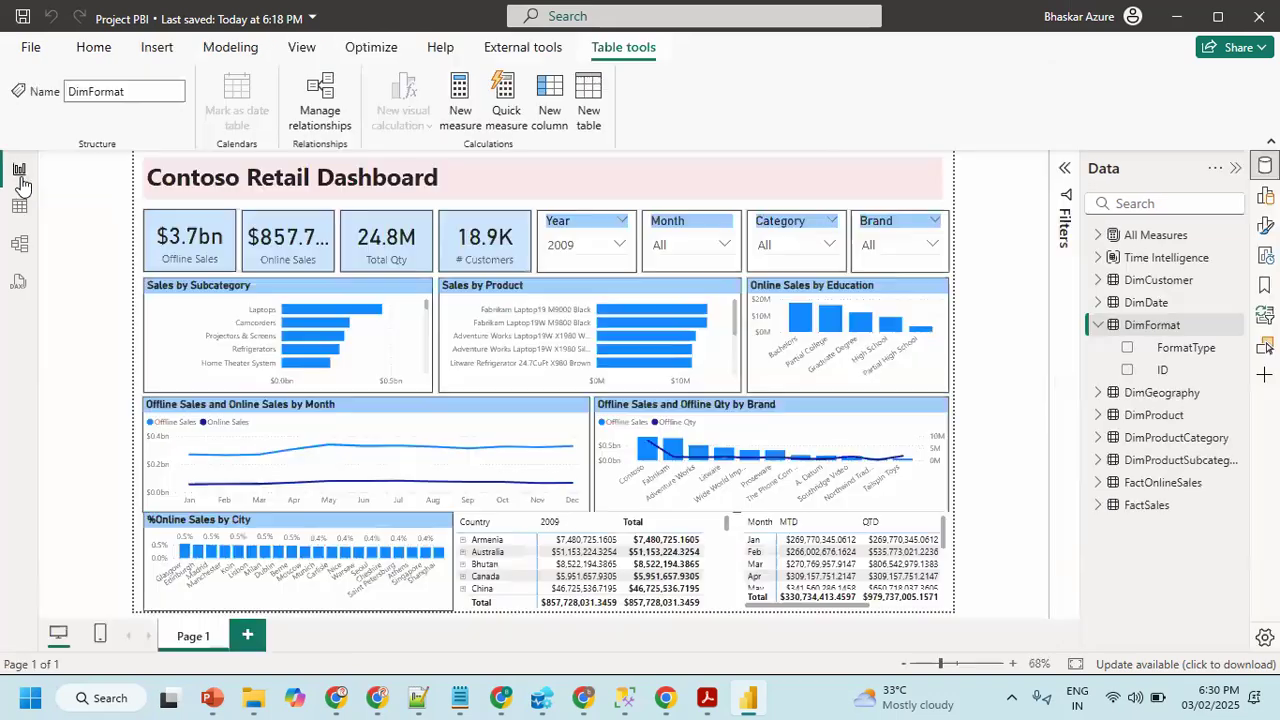
left_click(19, 169)
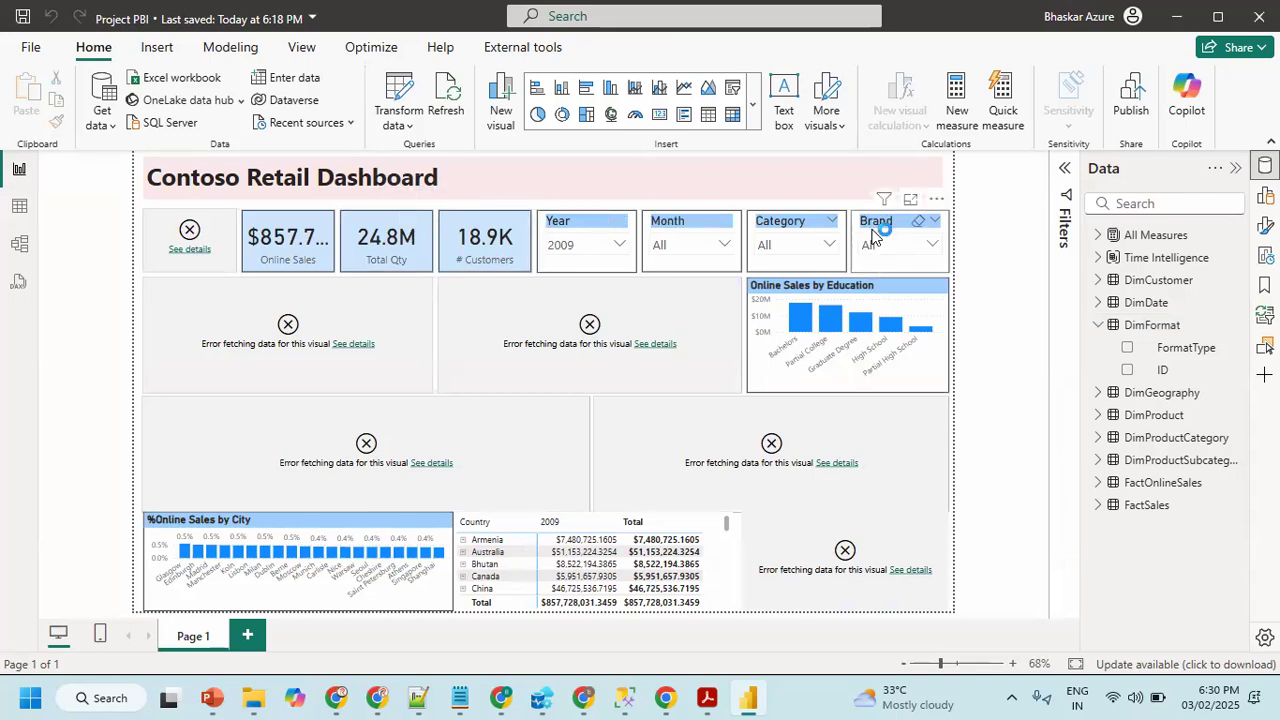
- Shorten the Contoso Retail Dashboard title box so it ends before the Category slicer, freeing space above Category and Brand
left_click(939, 174)
left_click_drag(939, 174, 741, 192)
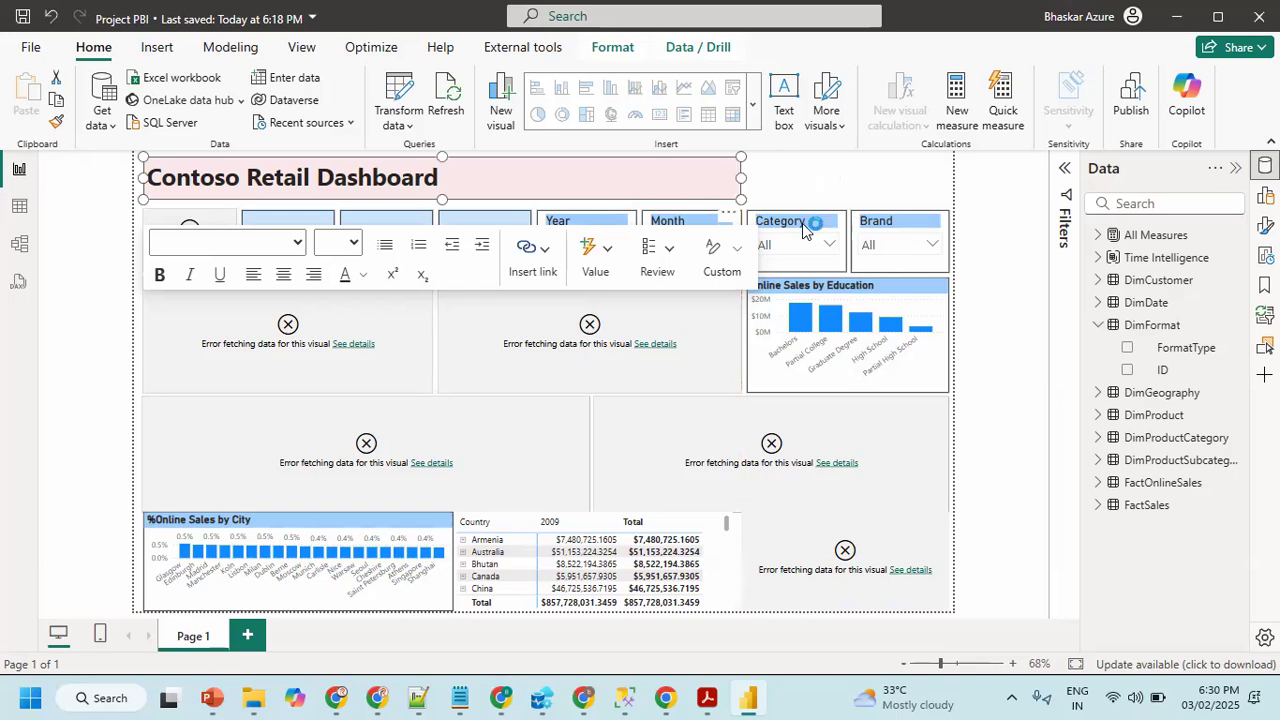
- Duplicate the Brand slicer and place the copy in the free space above the Category slicer
left_click(895, 228)
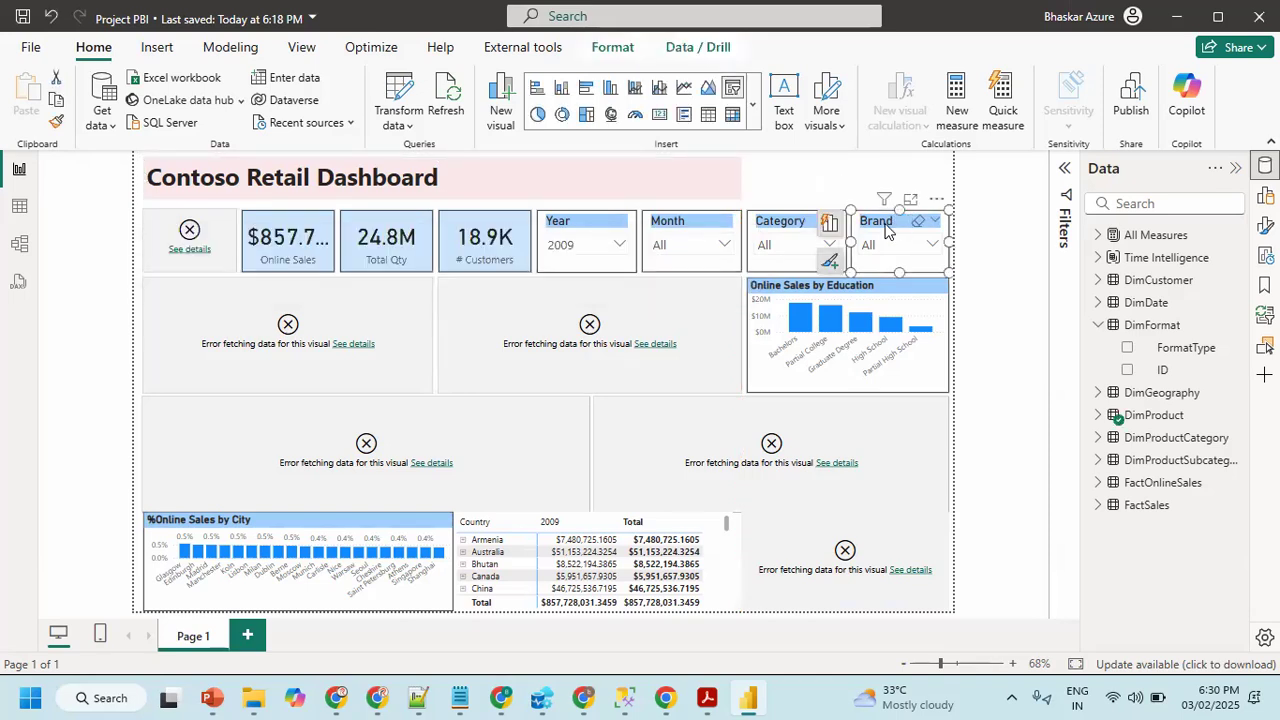
left_click(789, 178)
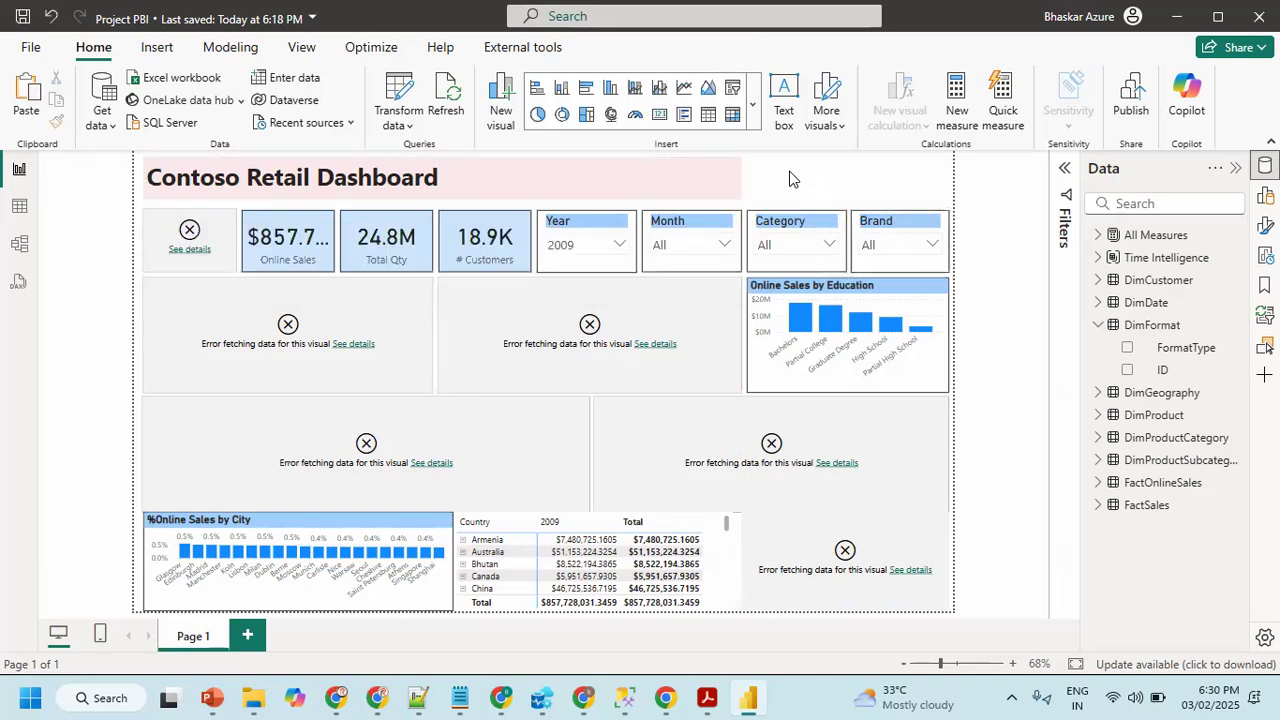
left_click_drag(886, 225, 790, 172)
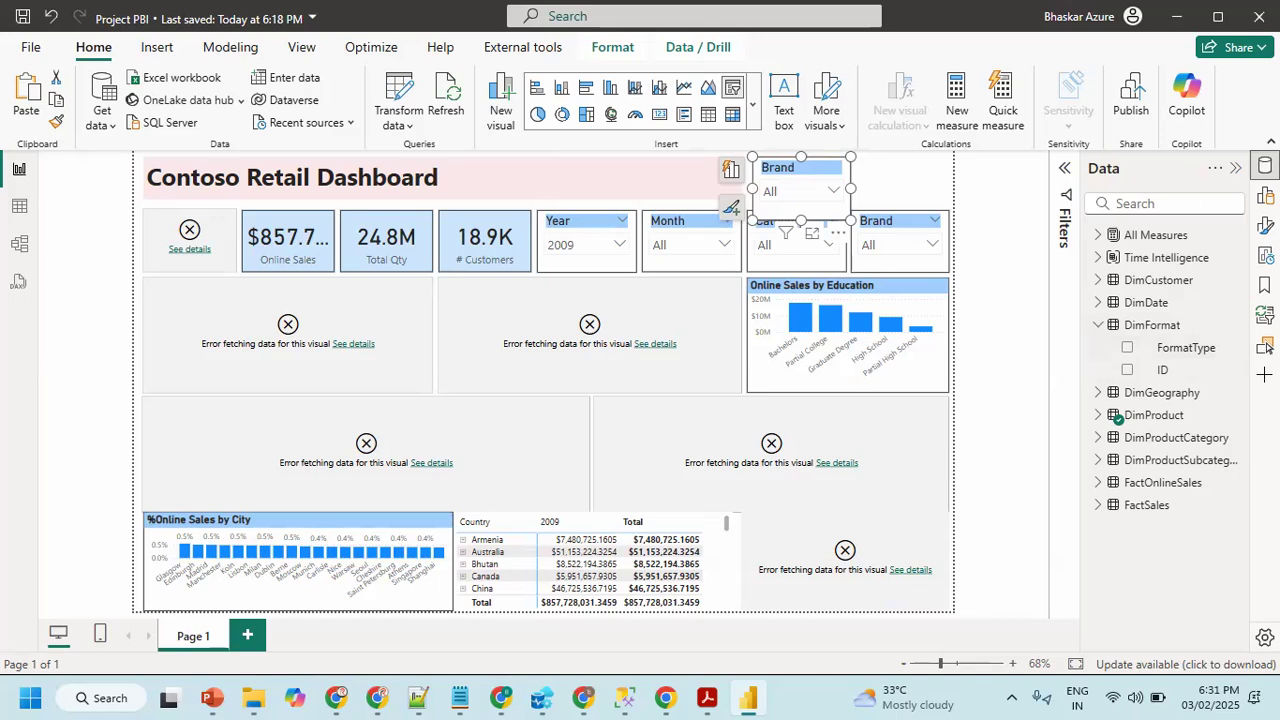
- Replace the Brand field in the copied slicer with FormatType from the DimFormat table
left_click(1265, 195)
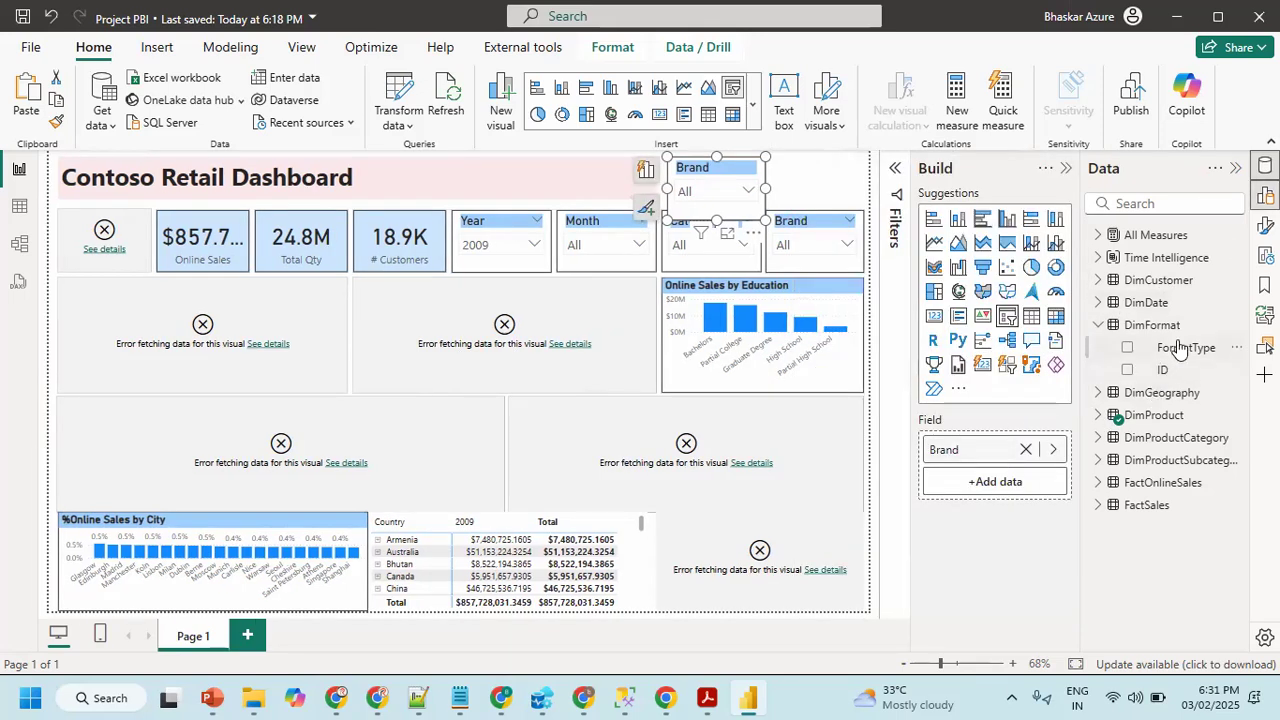
mouse_move(1007, 460)
left_mouse_down()
mouse_move(843, 443)
mouse_move(1016, 449)
left_mouse_up()
left_click(1025, 449)
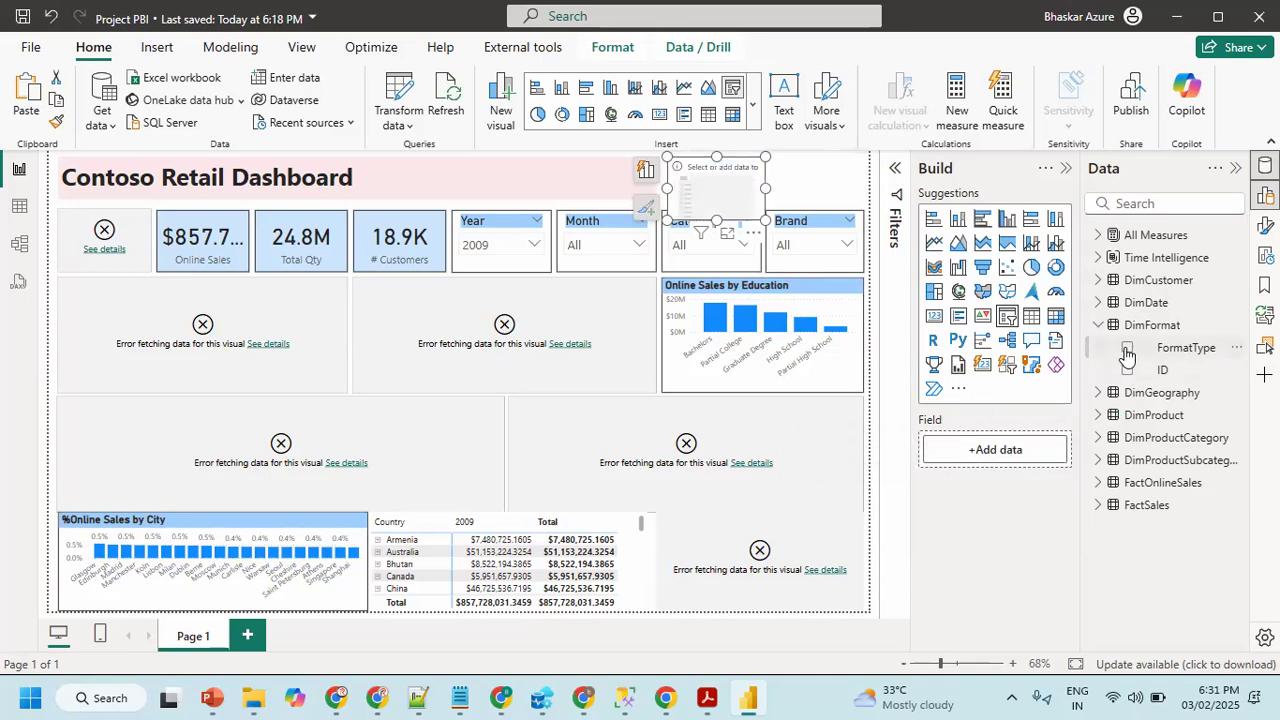
left_click(1127, 349)
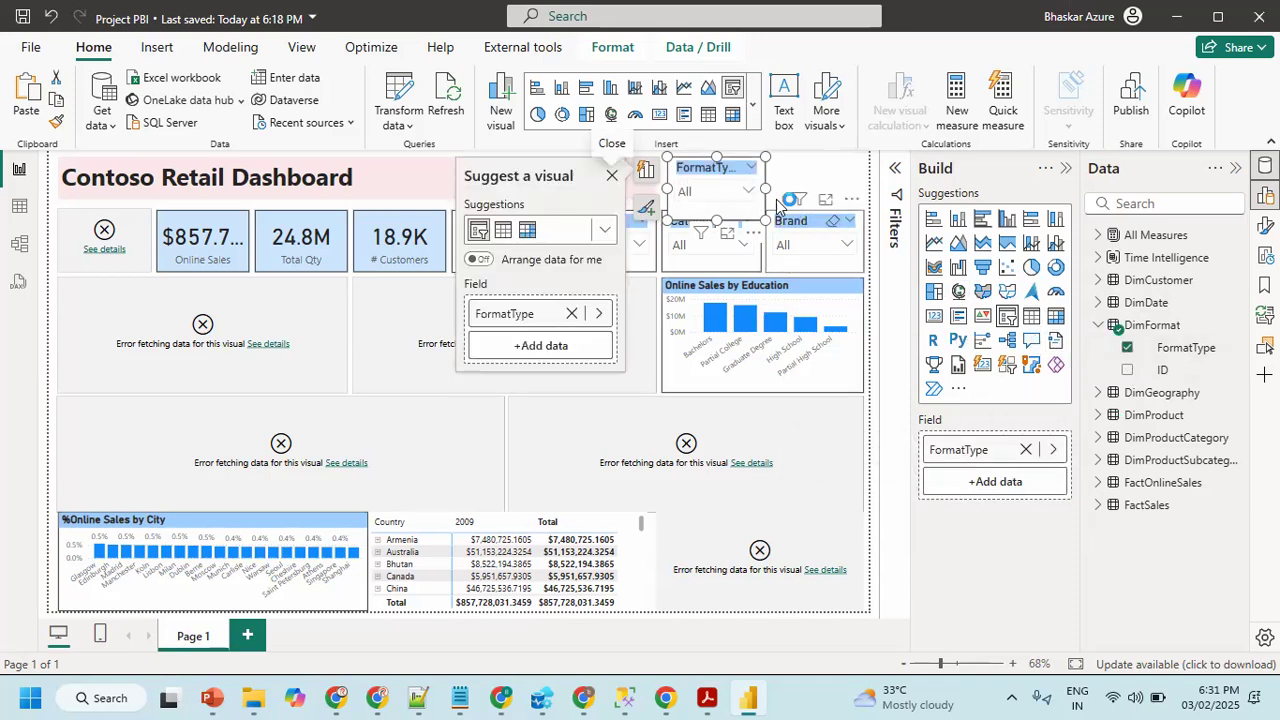
- Resize and align the FormatType slicer above Category and Brand, then extend the Contoso Retail Dashboard title box up to it
left_click_drag(766, 190, 853, 187)
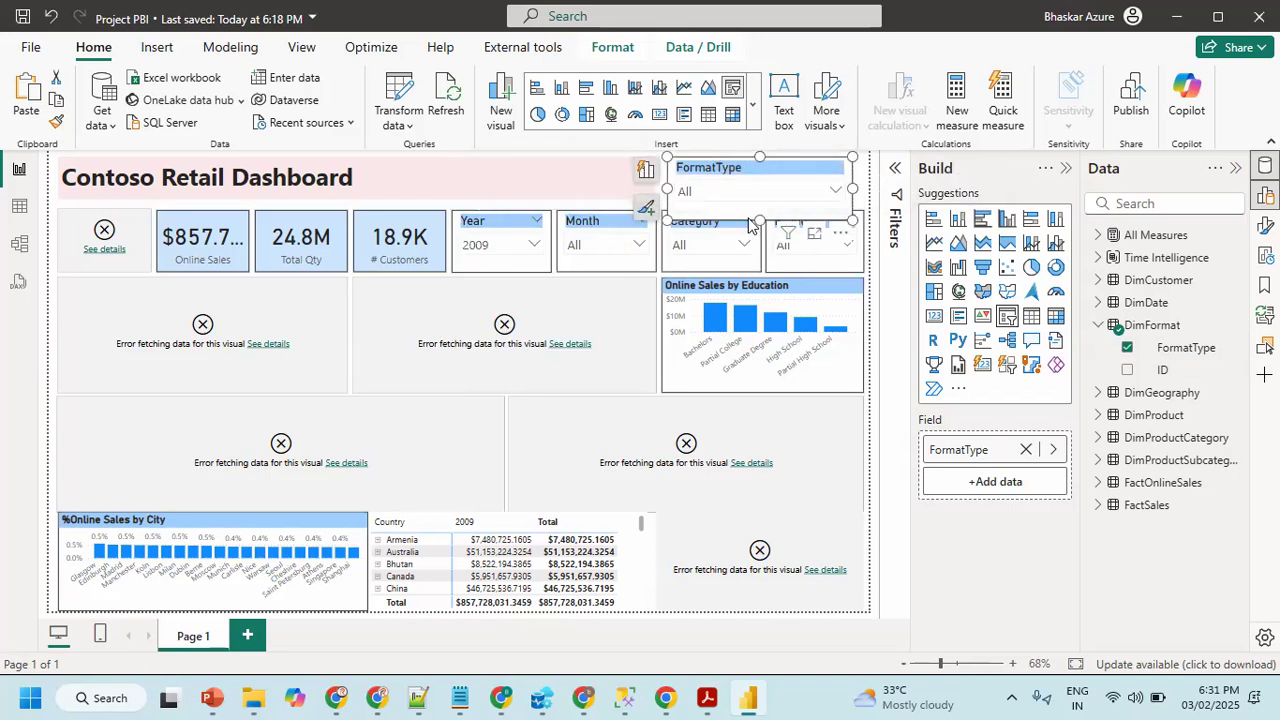
left_click_drag(757, 220, 758, 199)
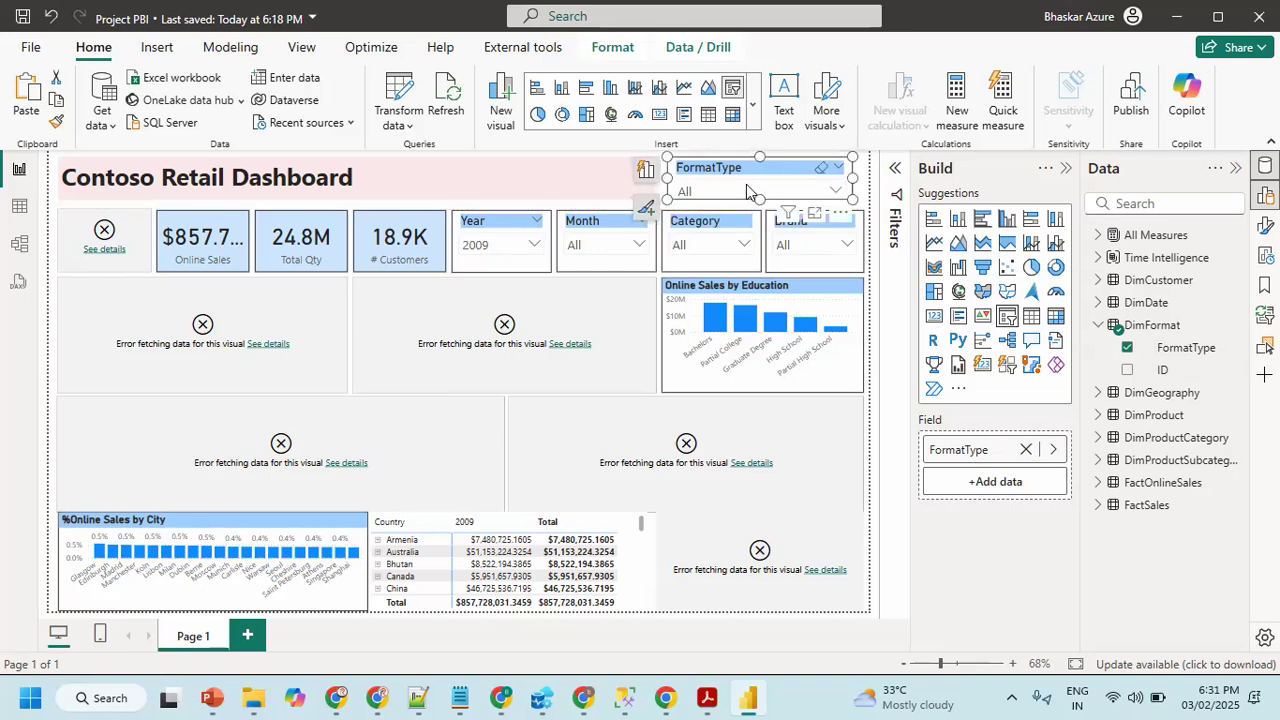
left_click(746, 191)
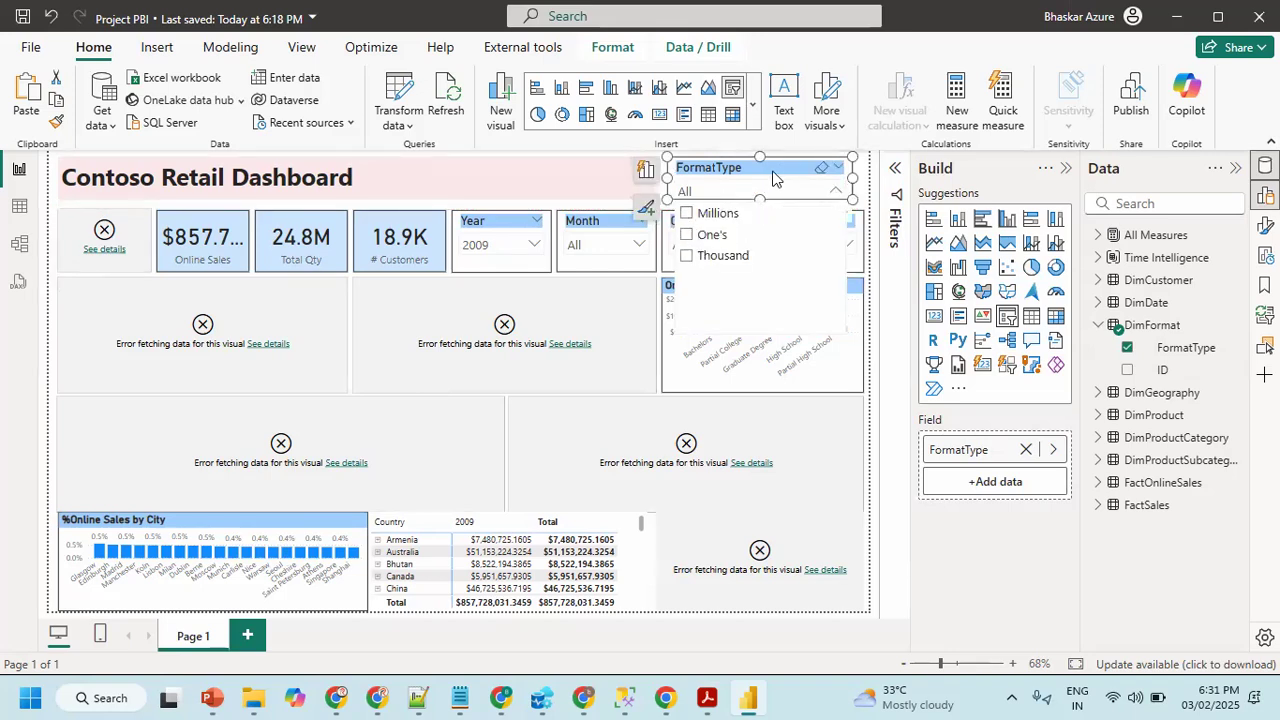
left_click_drag(851, 180, 790, 182)
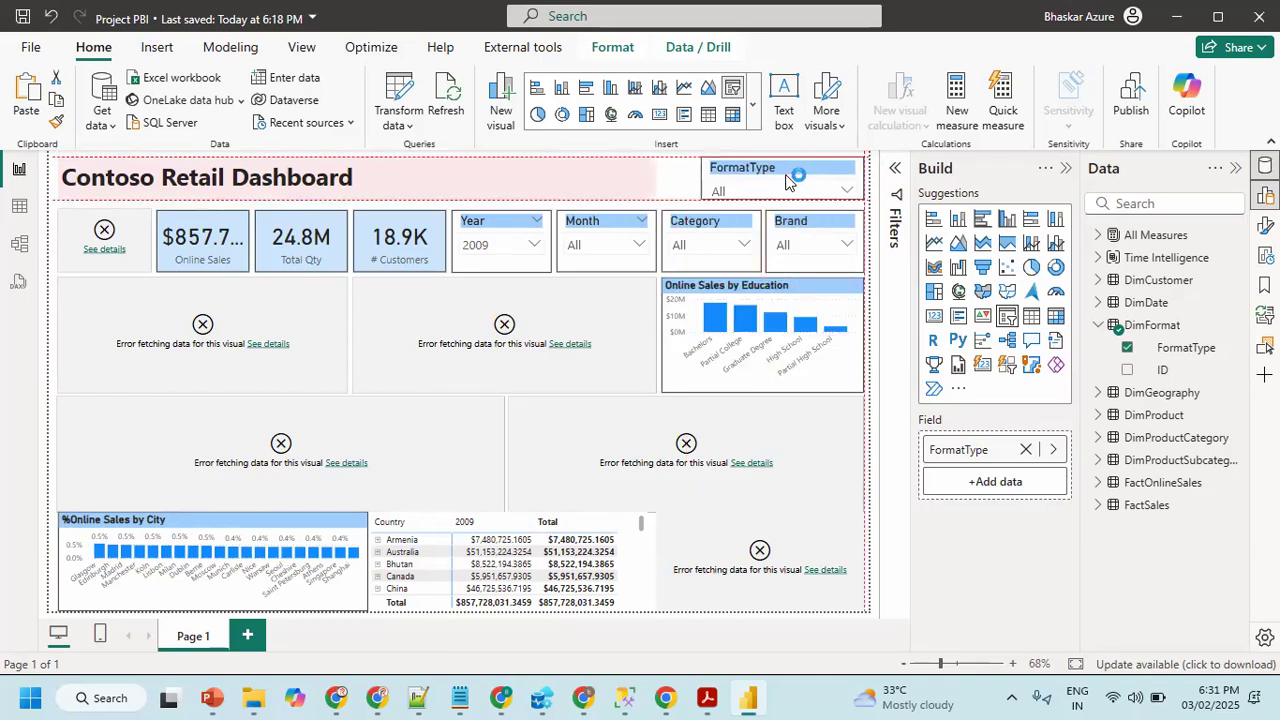
left_click(654, 172)
left_click_drag(656, 178, 692, 178)
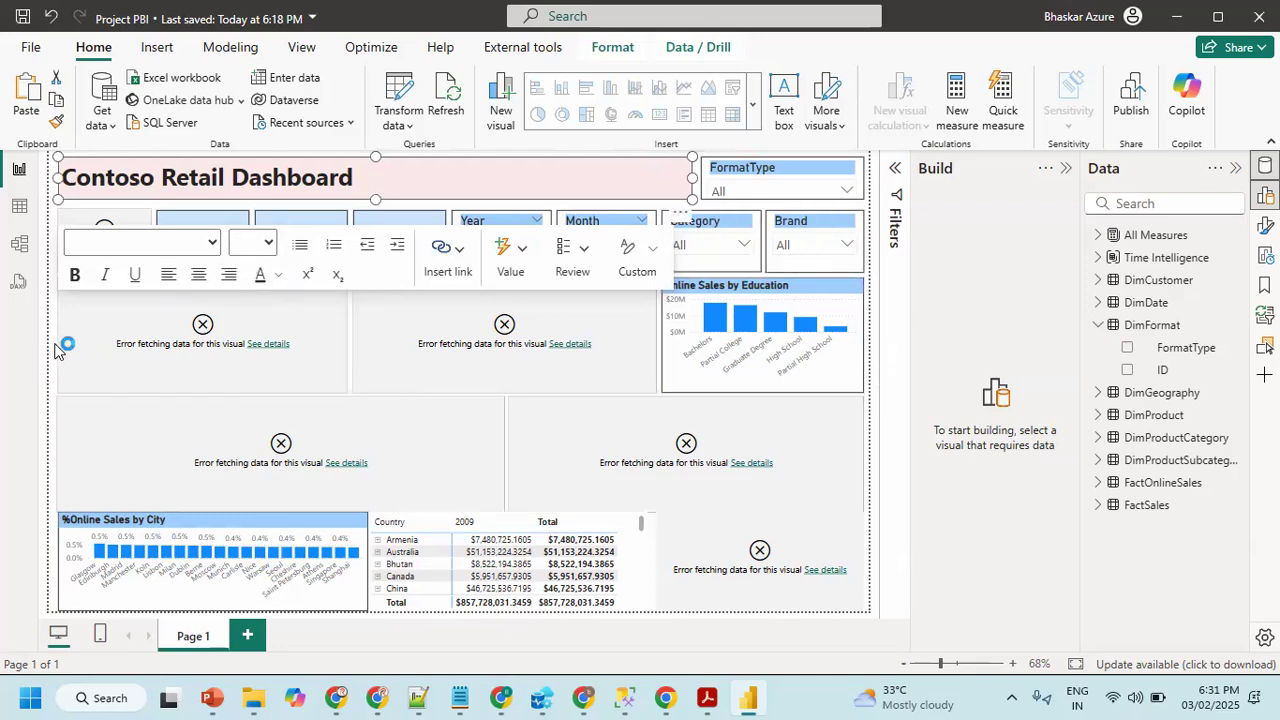
- Check the error details of the Offline Sales card and dismiss them
left_click(106, 234)
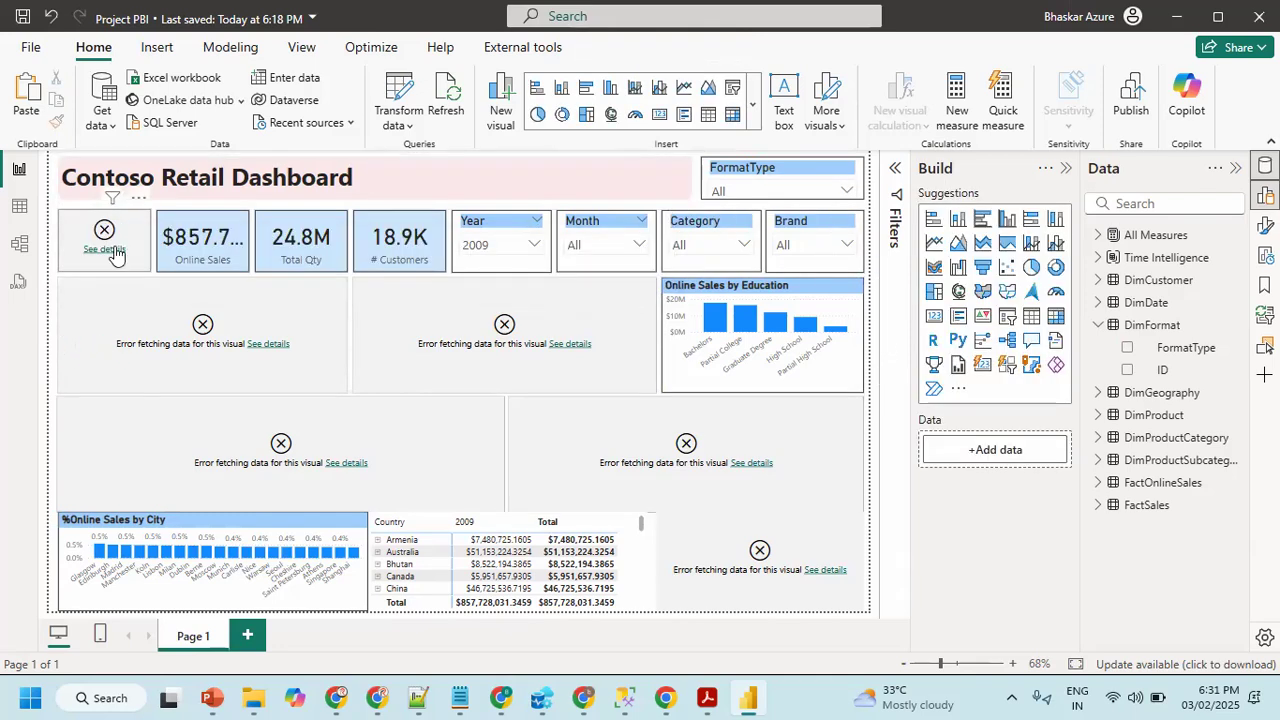
left_click(108, 249)
left_click(110, 249)
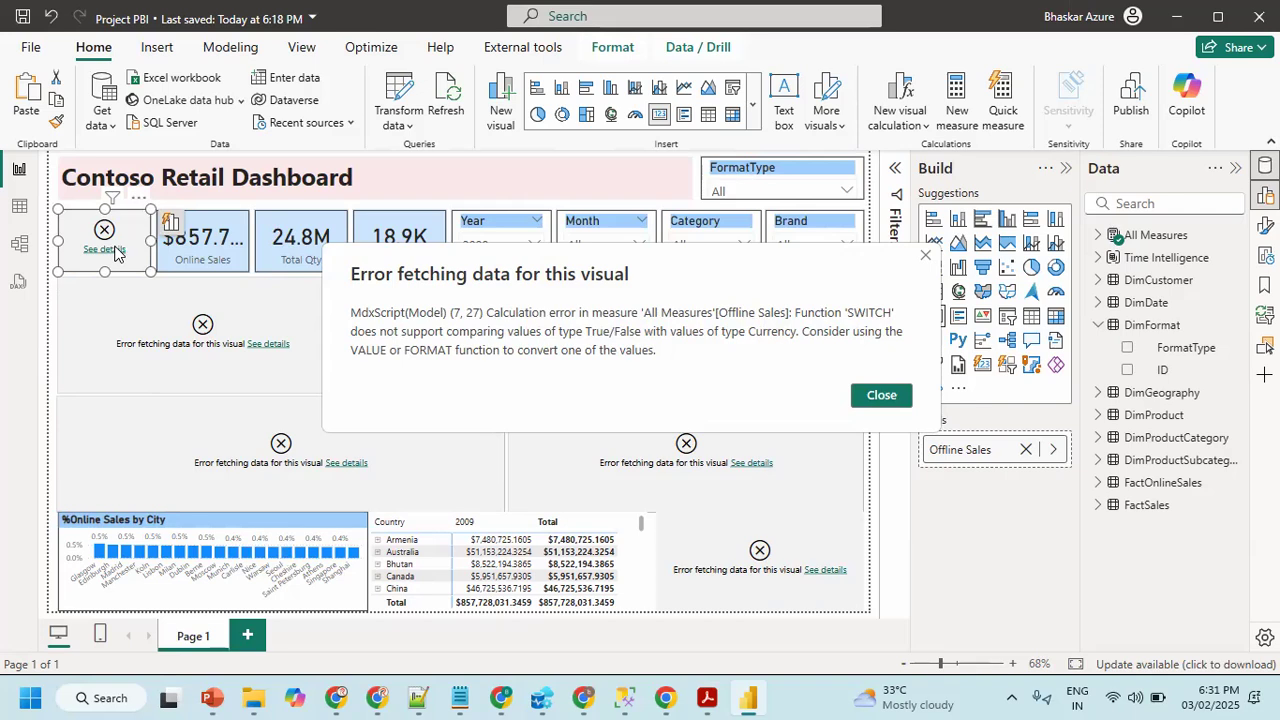
left_click(881, 394)
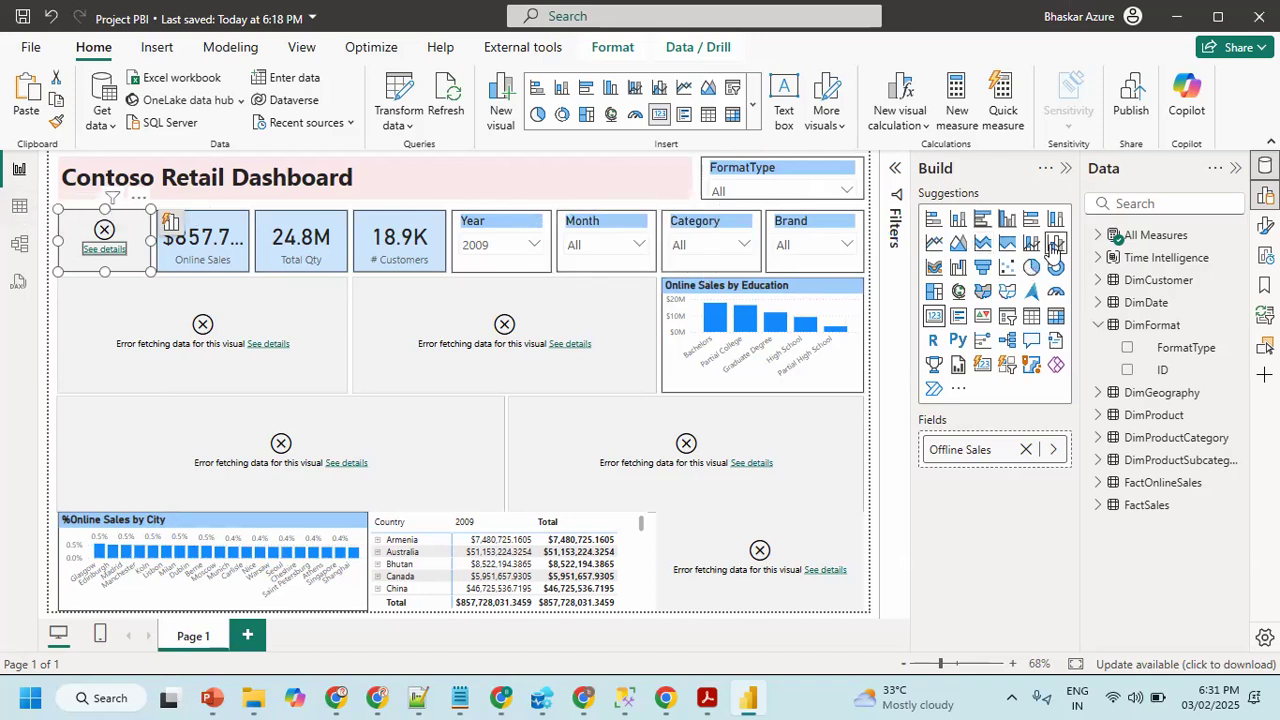
- Open the DimFormat query in Power Query Editor and bring up its Source table for editing
left_click(1183, 350)
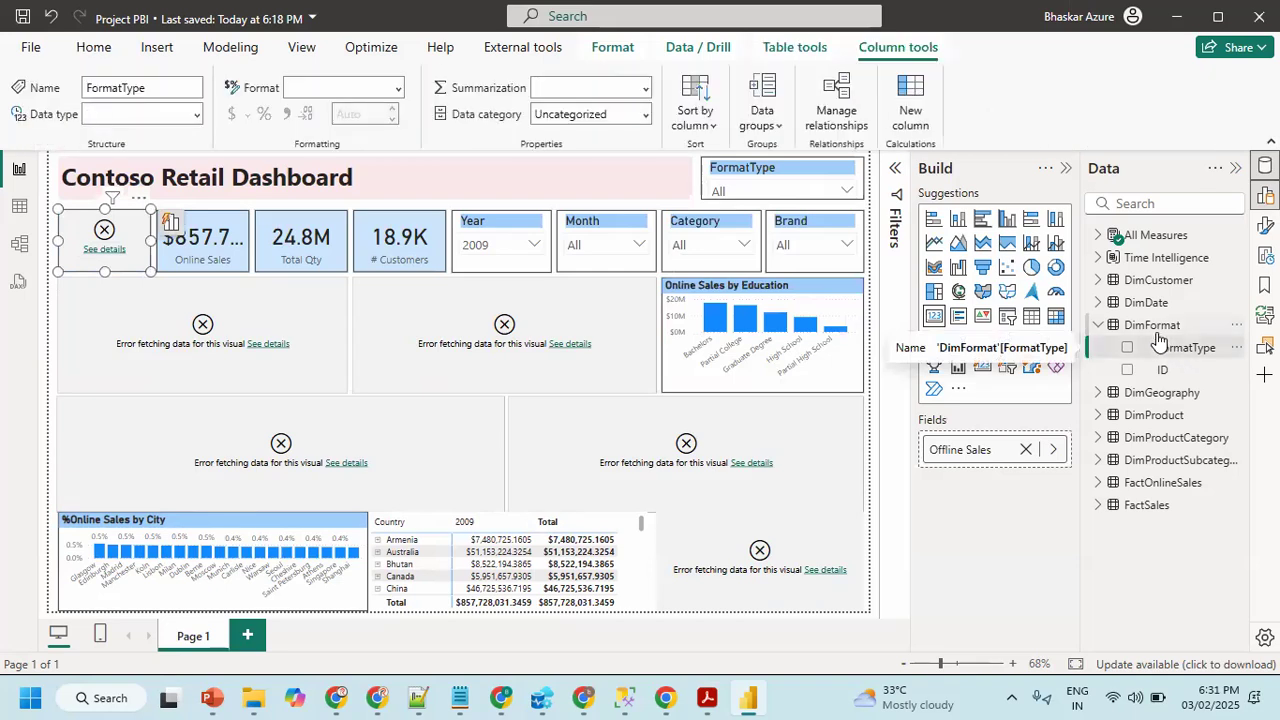
left_click(1152, 325)
right_click(1152, 325)
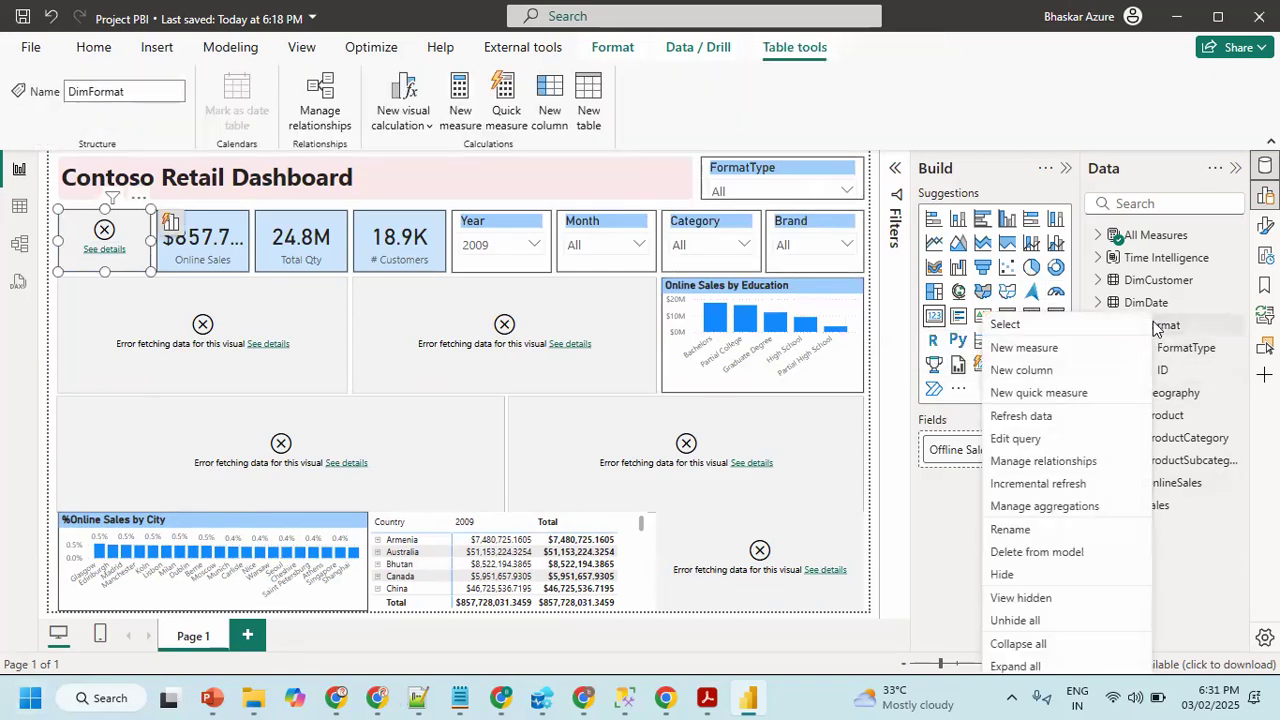
left_click(1020, 440)
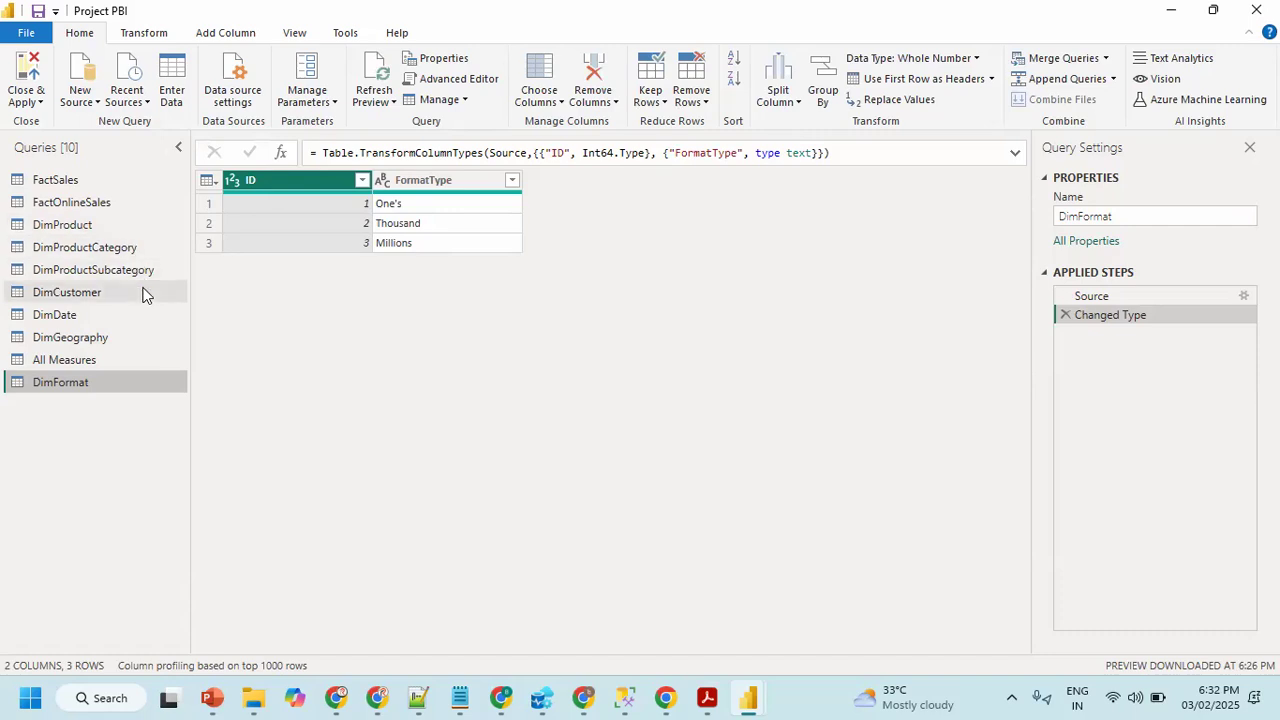
left_click(1092, 296)
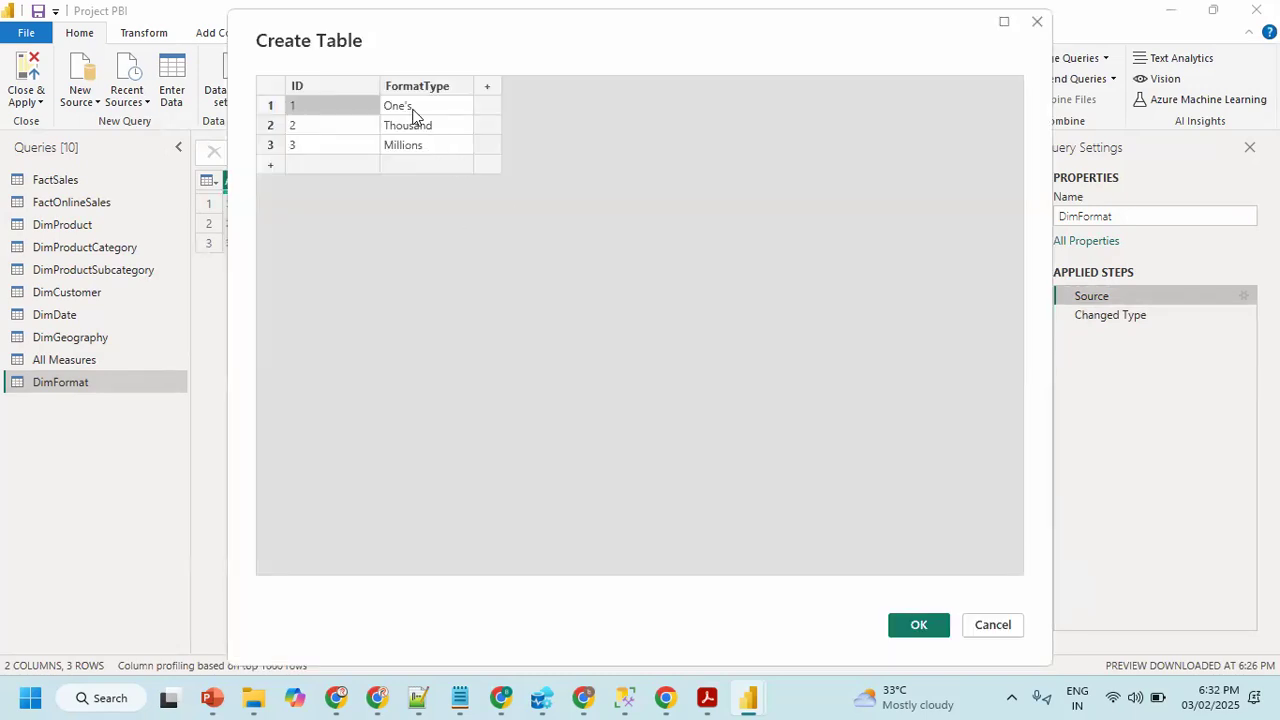
- Change the first two FormatType entries to "Ones" and "Thousands", confirm the table, and apply the changes to the model
left_click(430, 112)
double_click(431, 112)
left_click(428, 110)
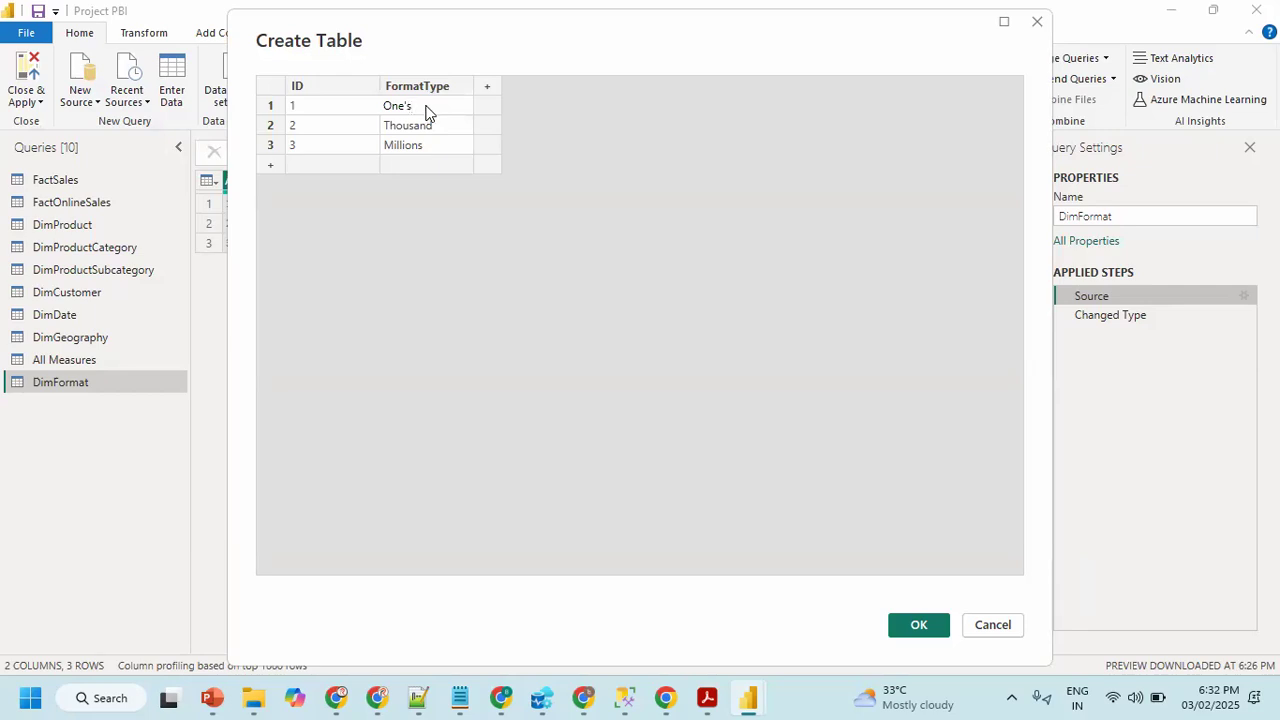
type("S")
double_click(444, 128)
left_click(444, 123)
left_click(916, 625)
left_click(14, 100)
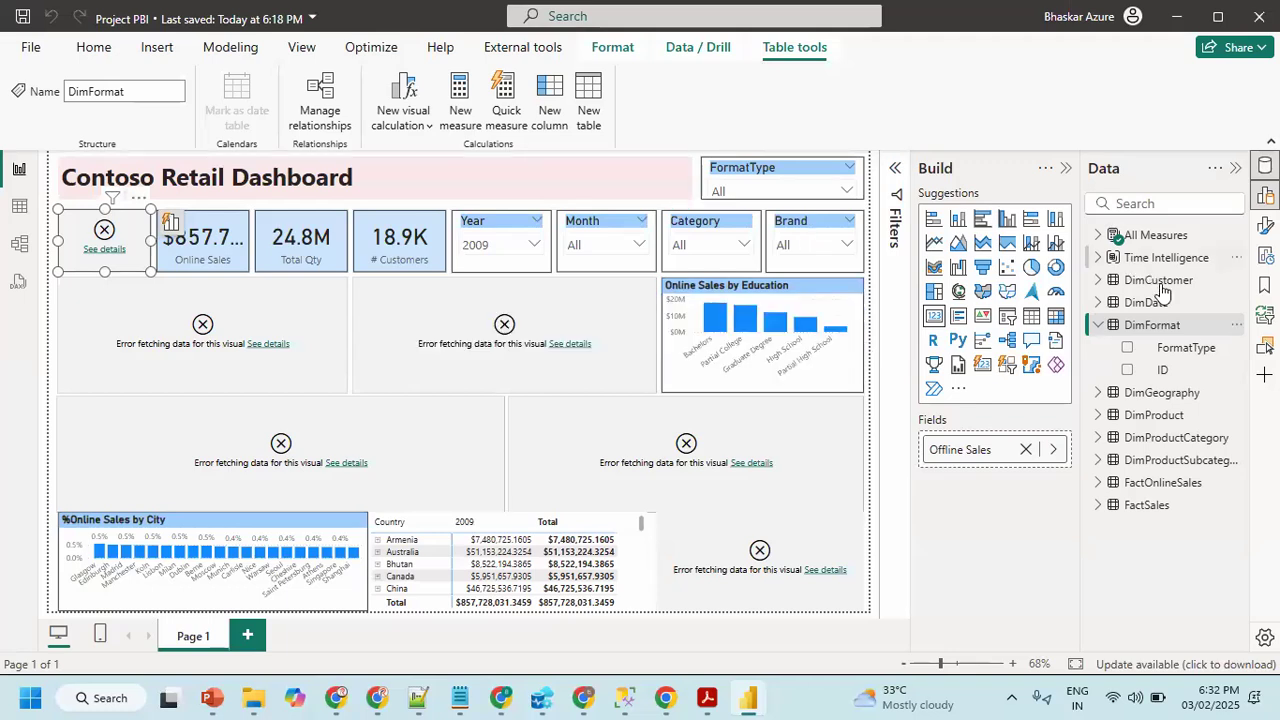
- Update the Offline Sales measure's SWITCH conditions to compare against "Ones" and "Thousands"
left_click(1098, 235)
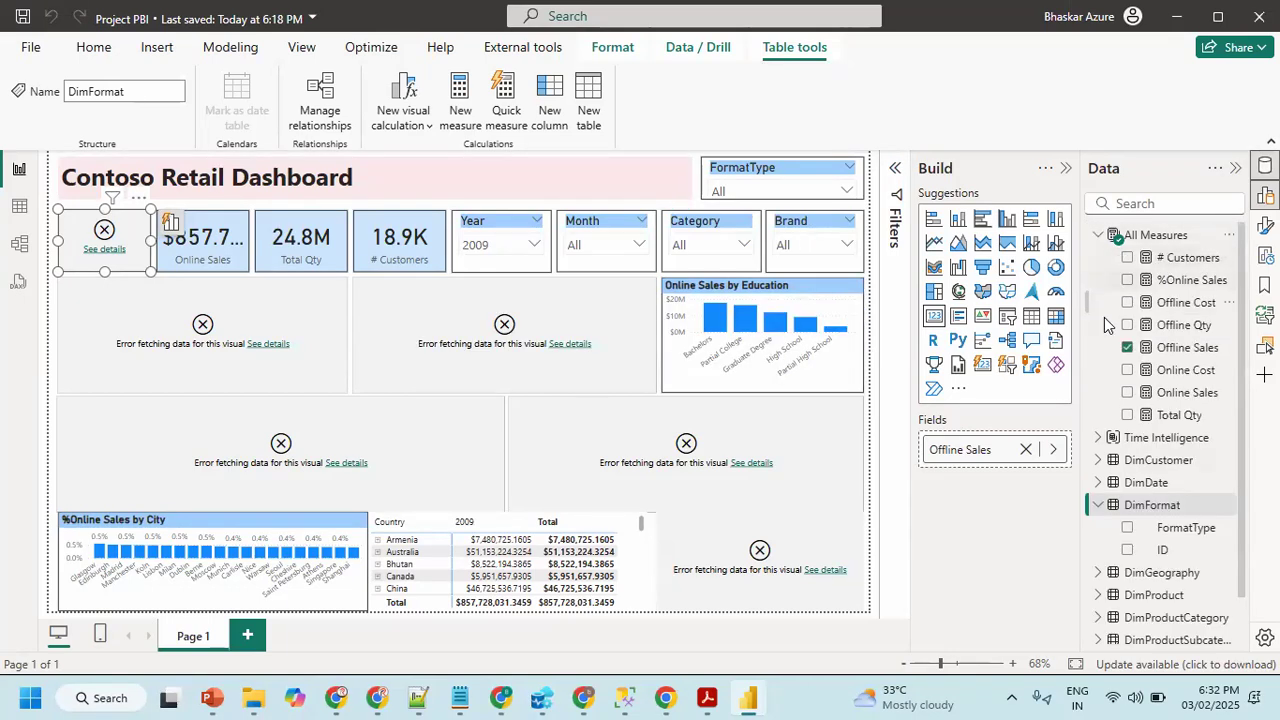
left_click(1185, 350)
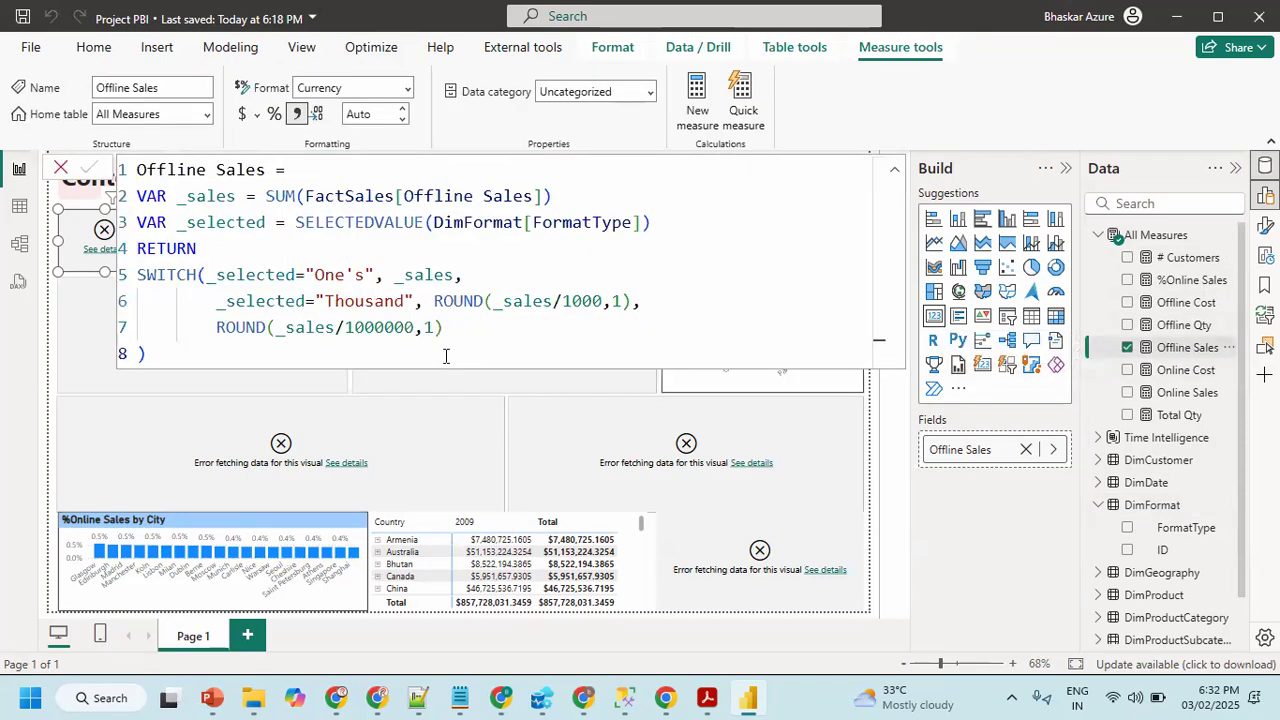
left_click(367, 276)
key("BackSpace")
key("BackSpace")
type("s")
double_click(388, 300)
type("s")
left_click(455, 330)
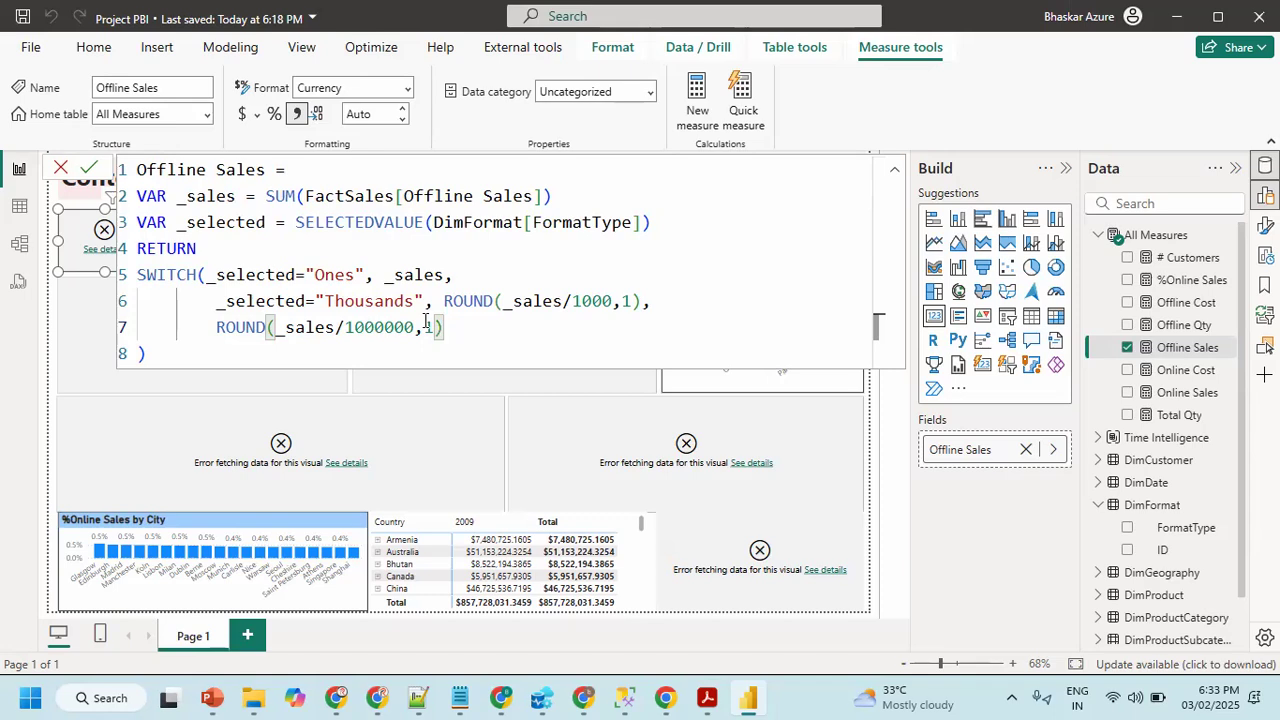
- Replace the equals signs after both _selected references in the SWITCH with commas and commit the Offline Sales measure
left_click(304, 275)
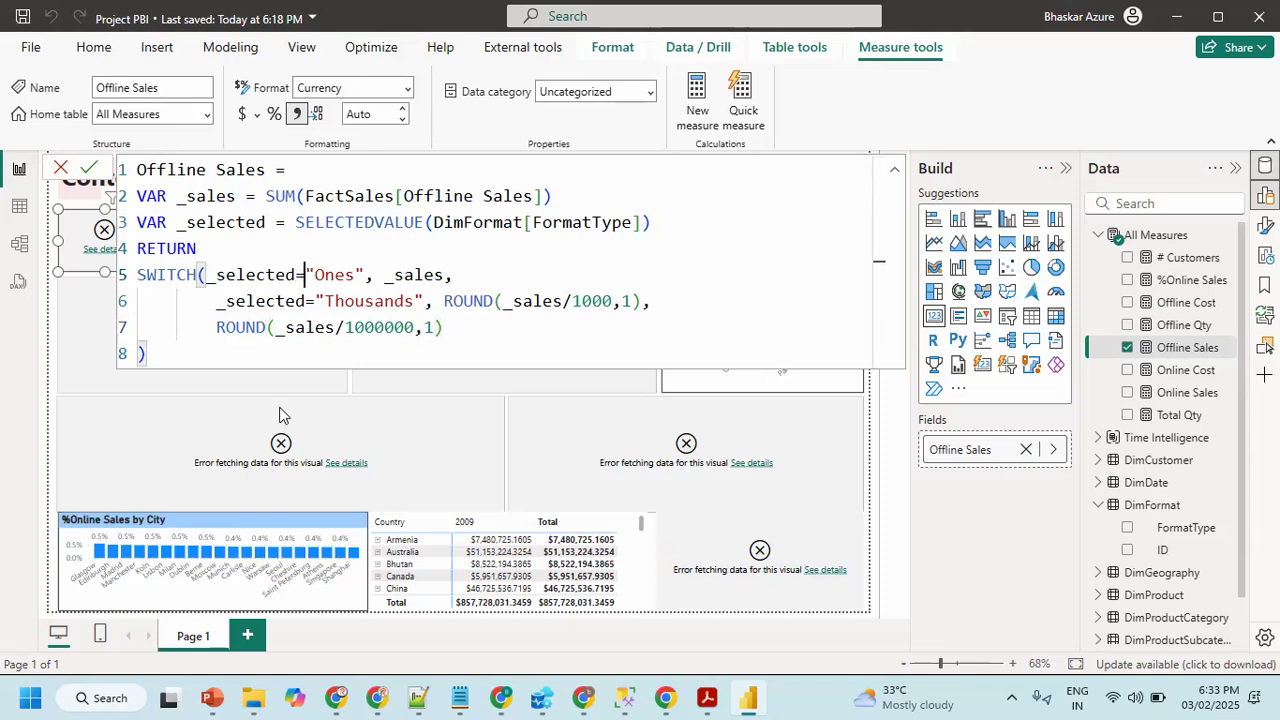
key("BackSpace")
type(",")
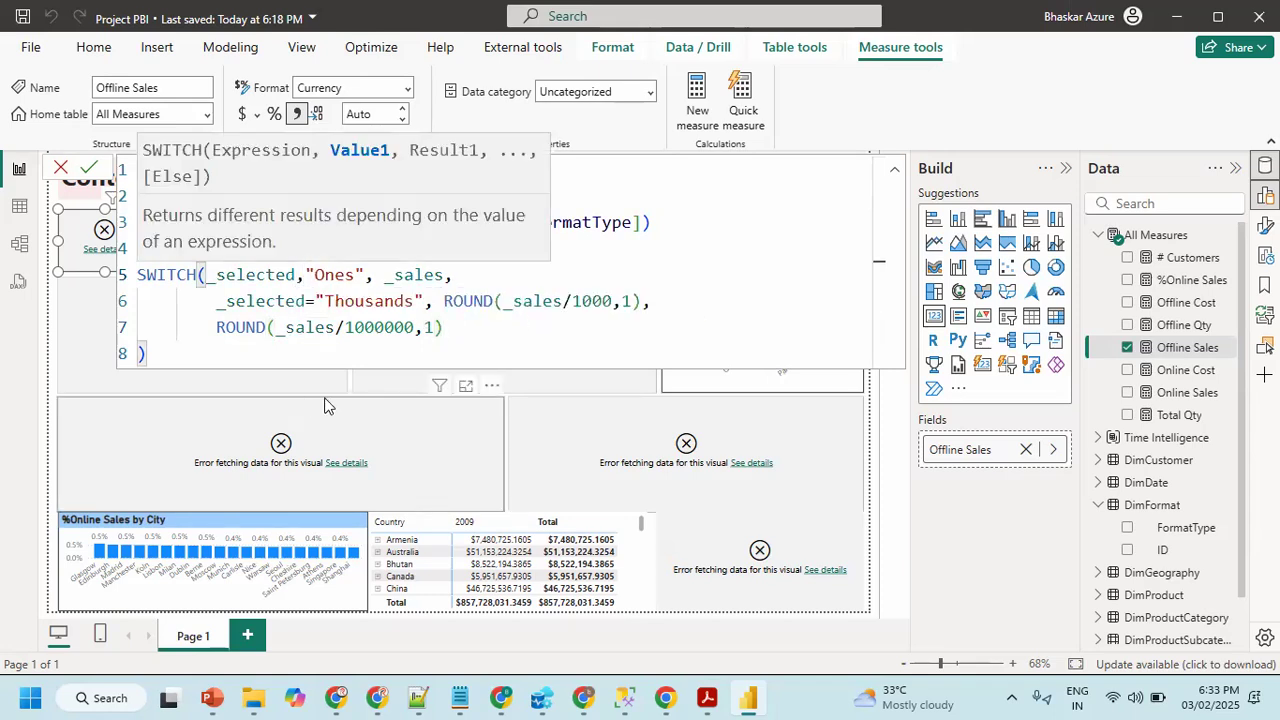
left_click(319, 302)
key("BackSpace")
type(",")
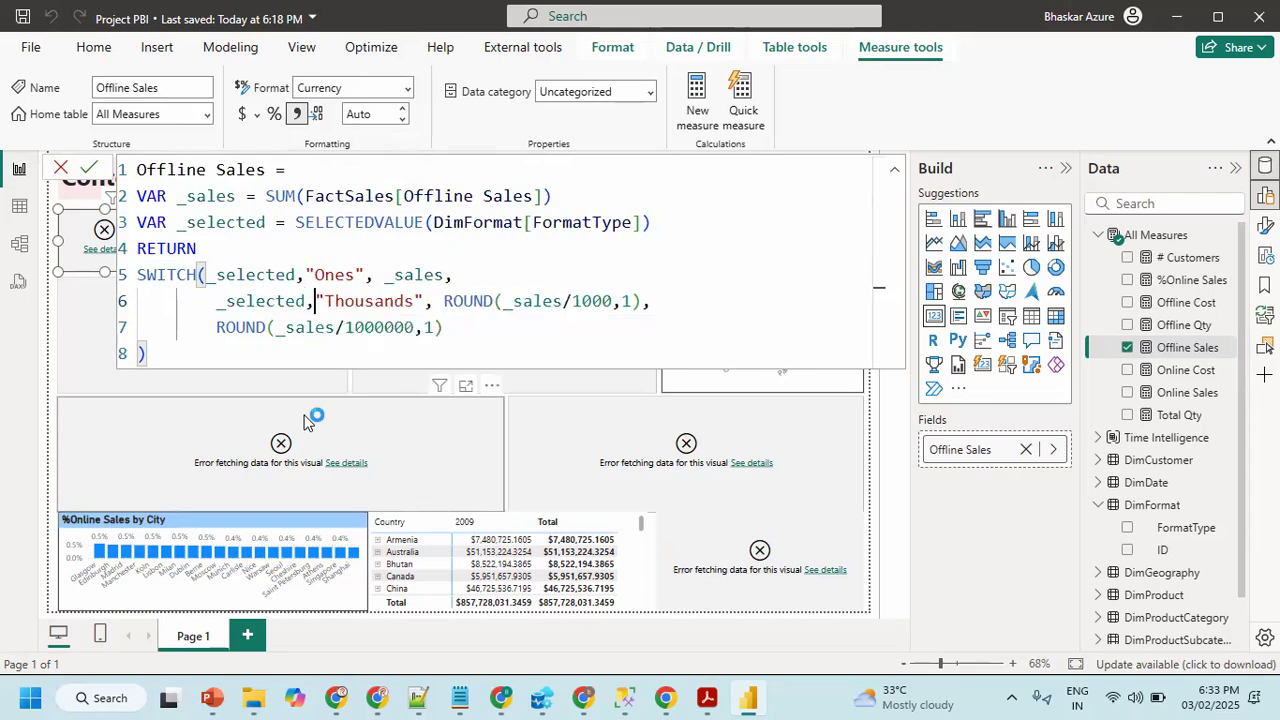
left_click(506, 332)
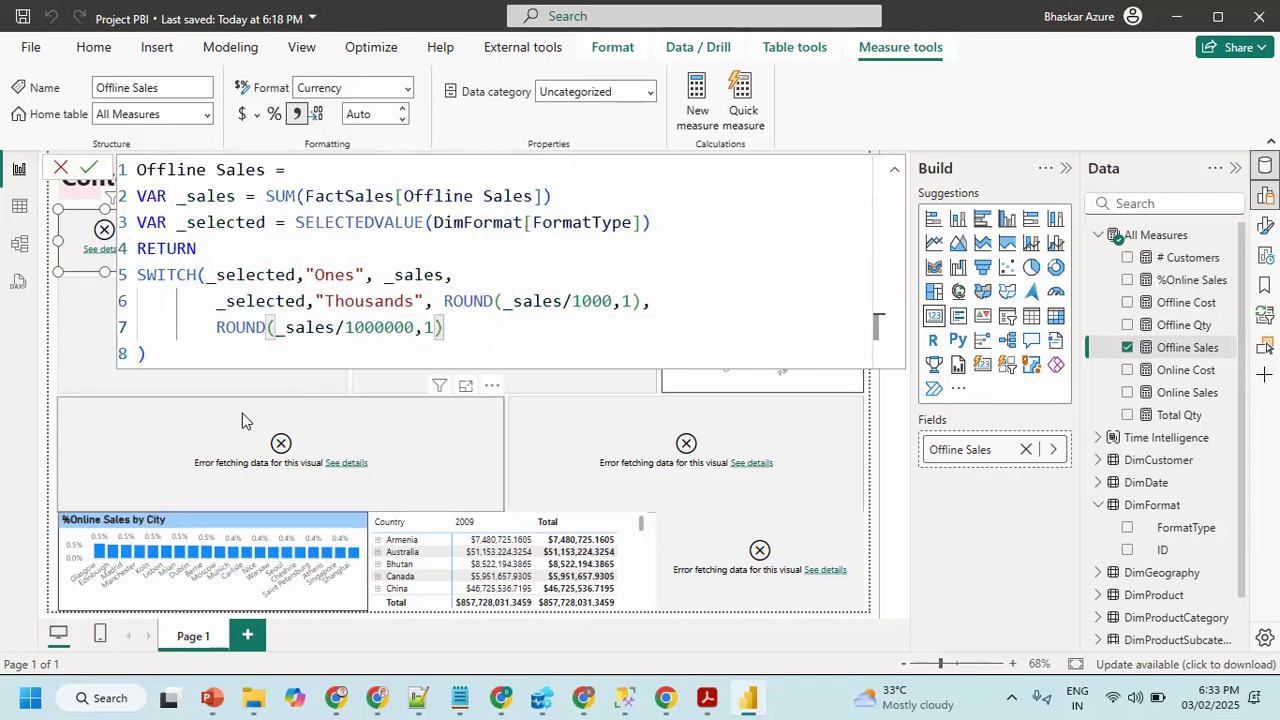
key("Return")
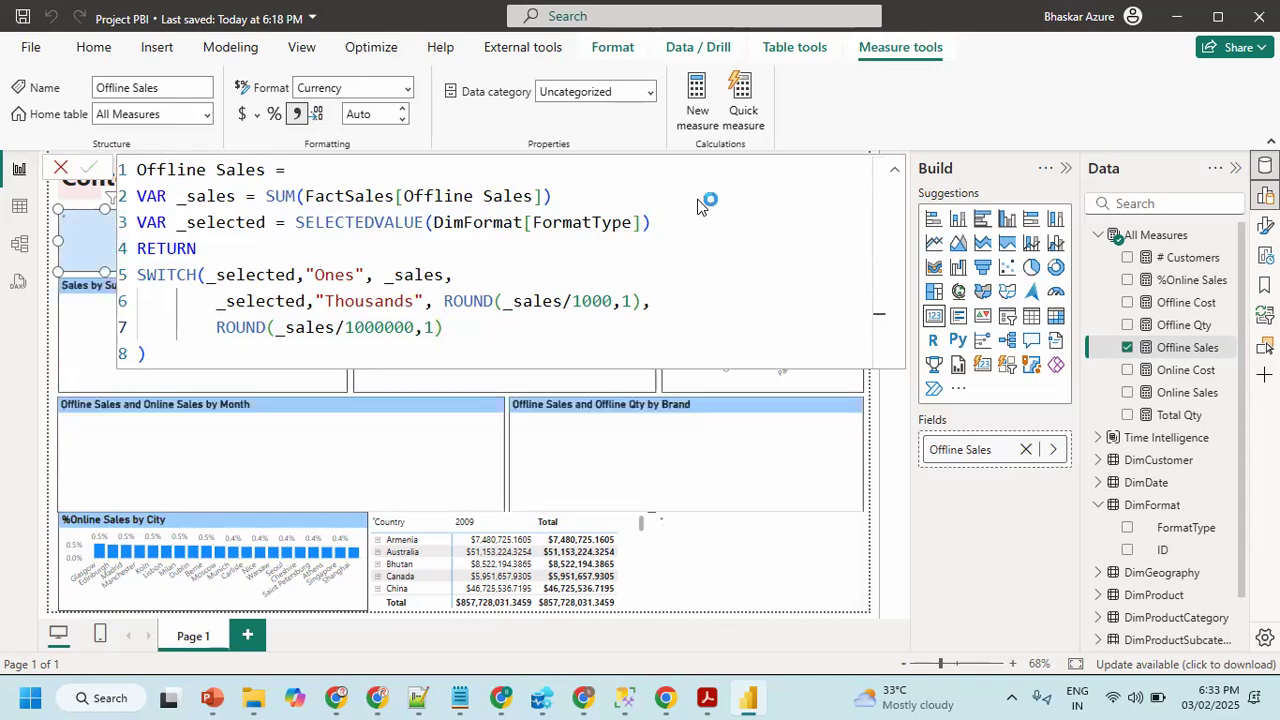
- Collapse the measure formula, return to the report canvas and save the Project PBI file
left_click(894, 174)
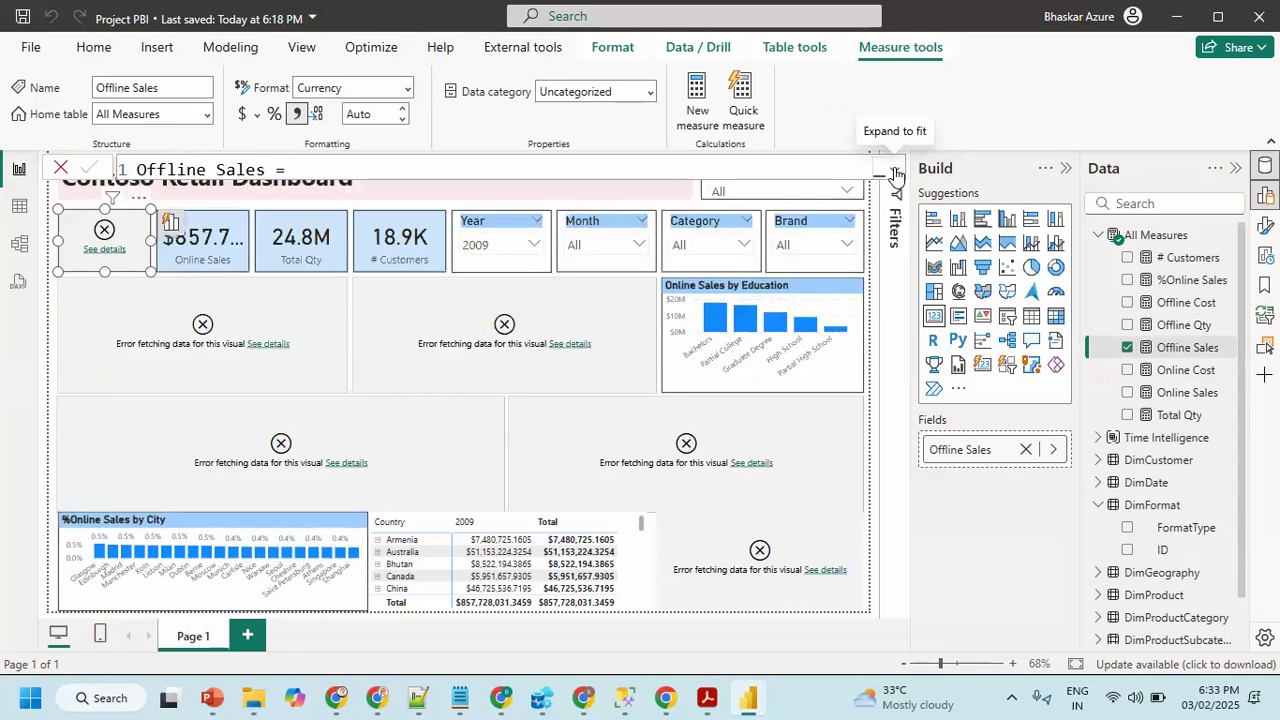
left_click(645, 205)
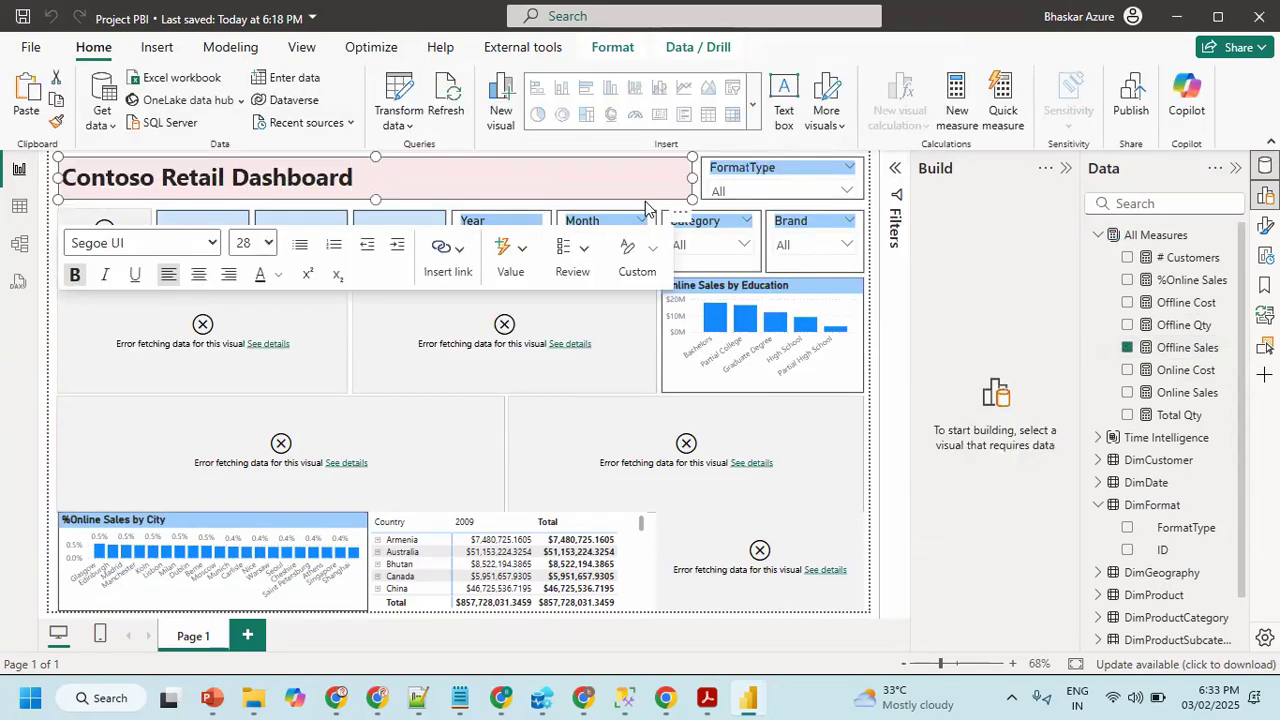
left_click(645, 210)
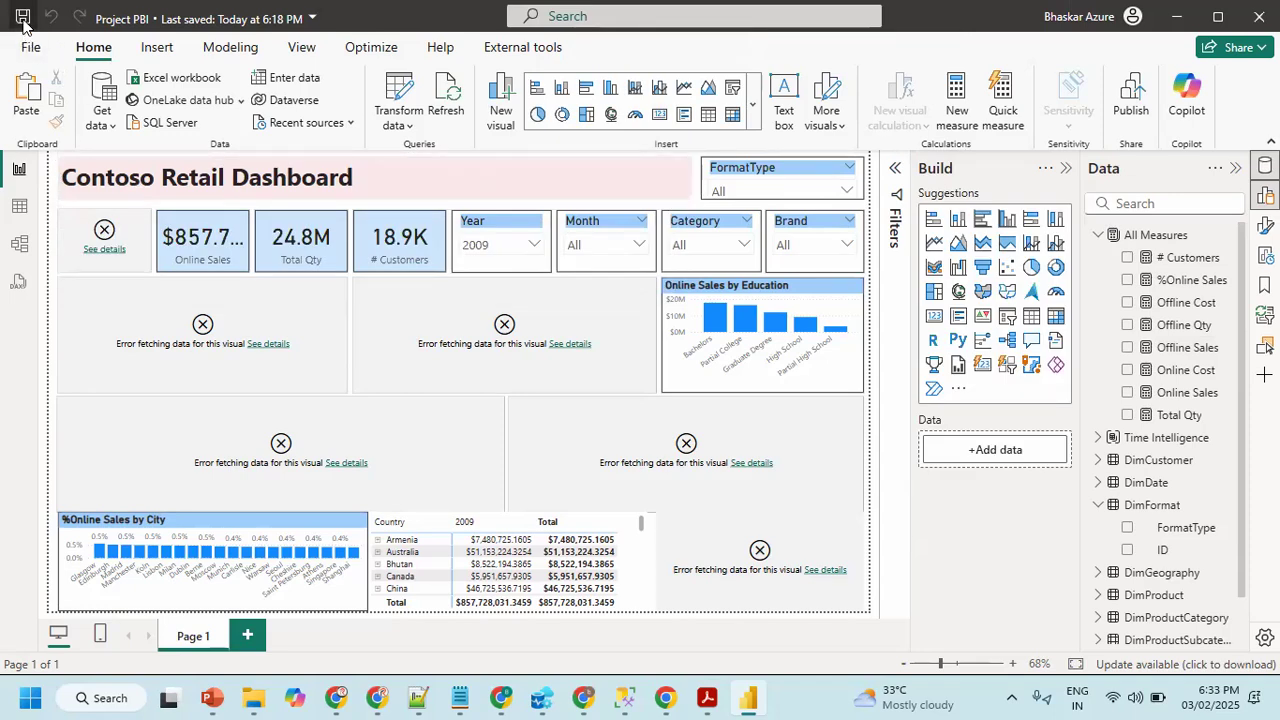
- Open the Offline Sales measure behind the first card and review how its _sales and _selected variables are defined
left_click(100, 249)
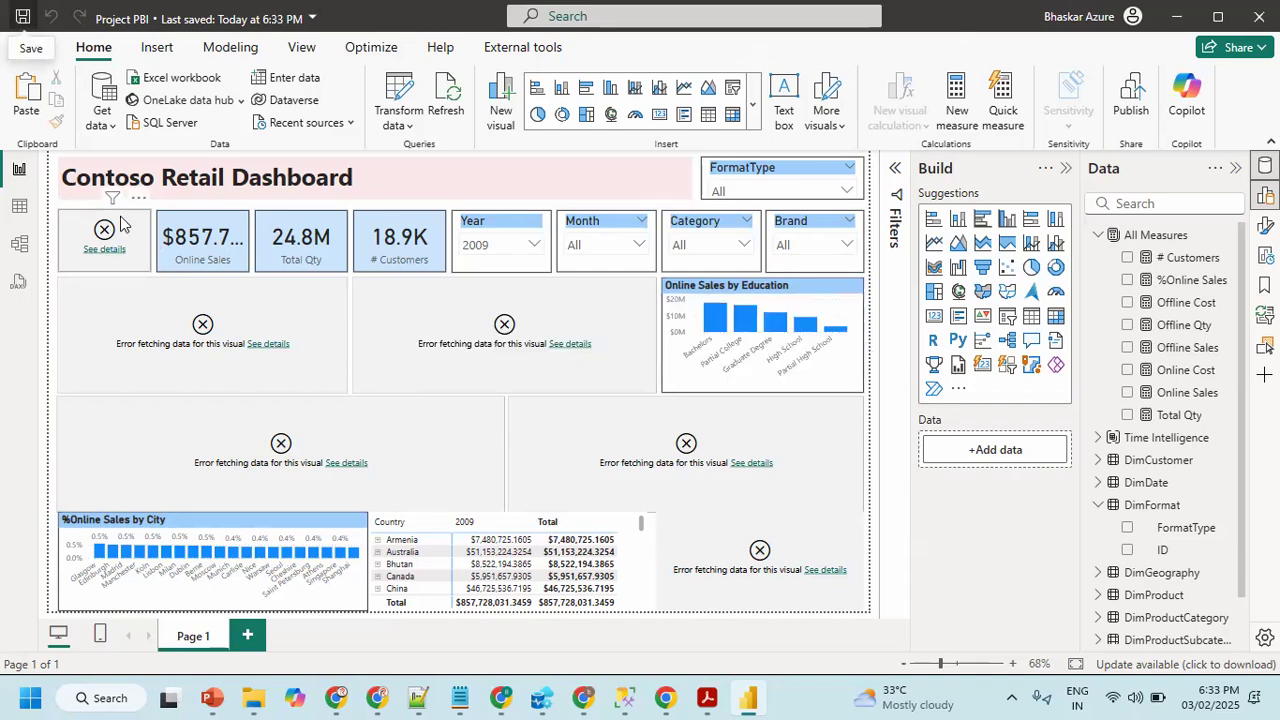
left_click(120, 222)
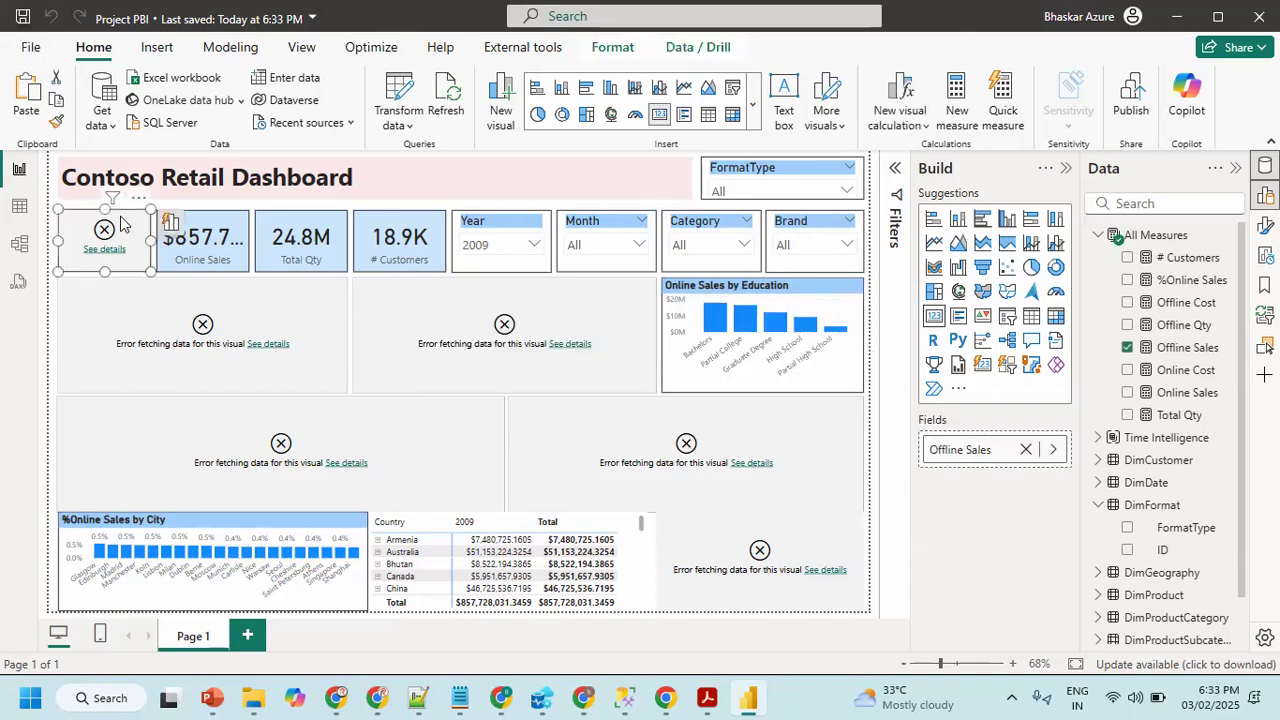
left_click(1181, 350)
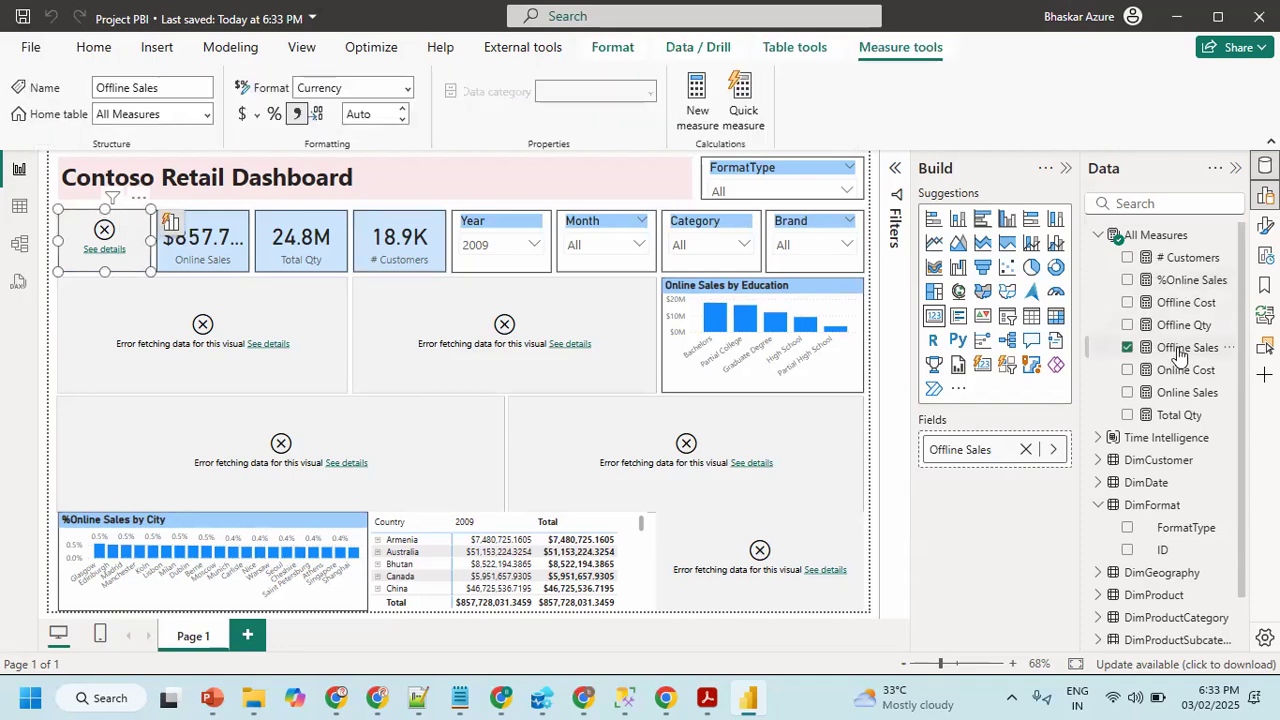
left_click(894, 170)
left_click(237, 258)
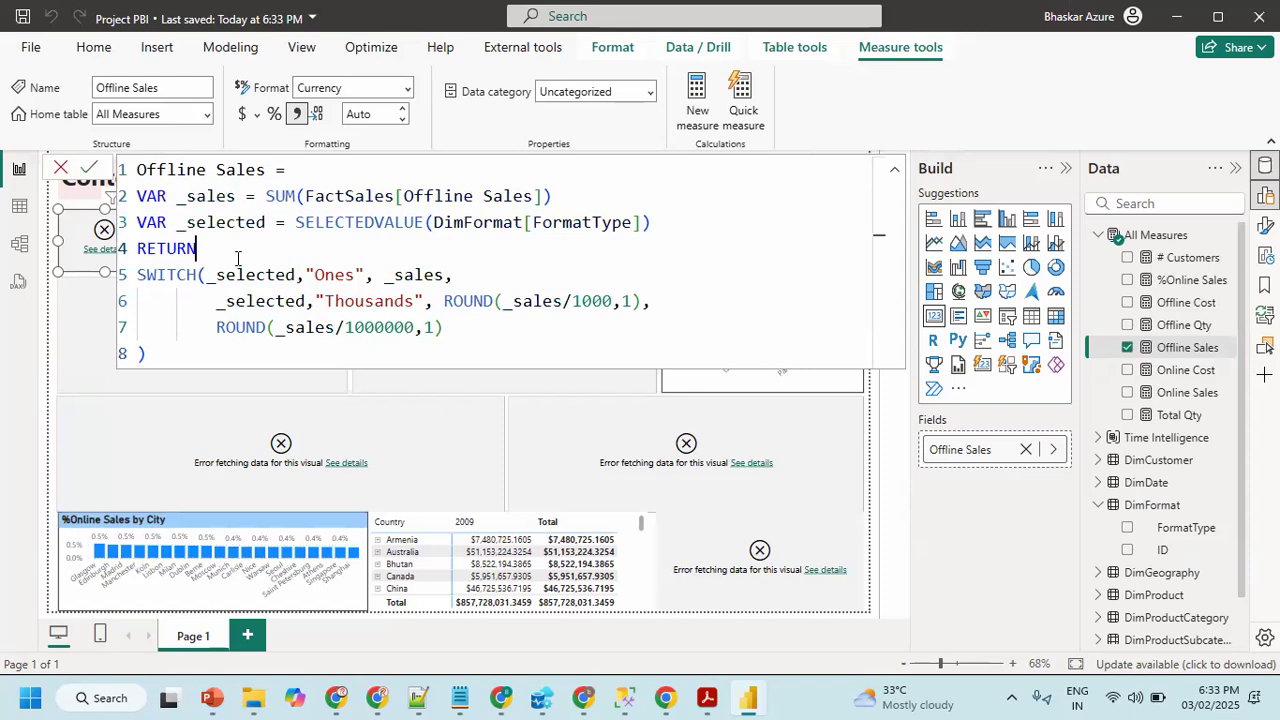
double_click(210, 196)
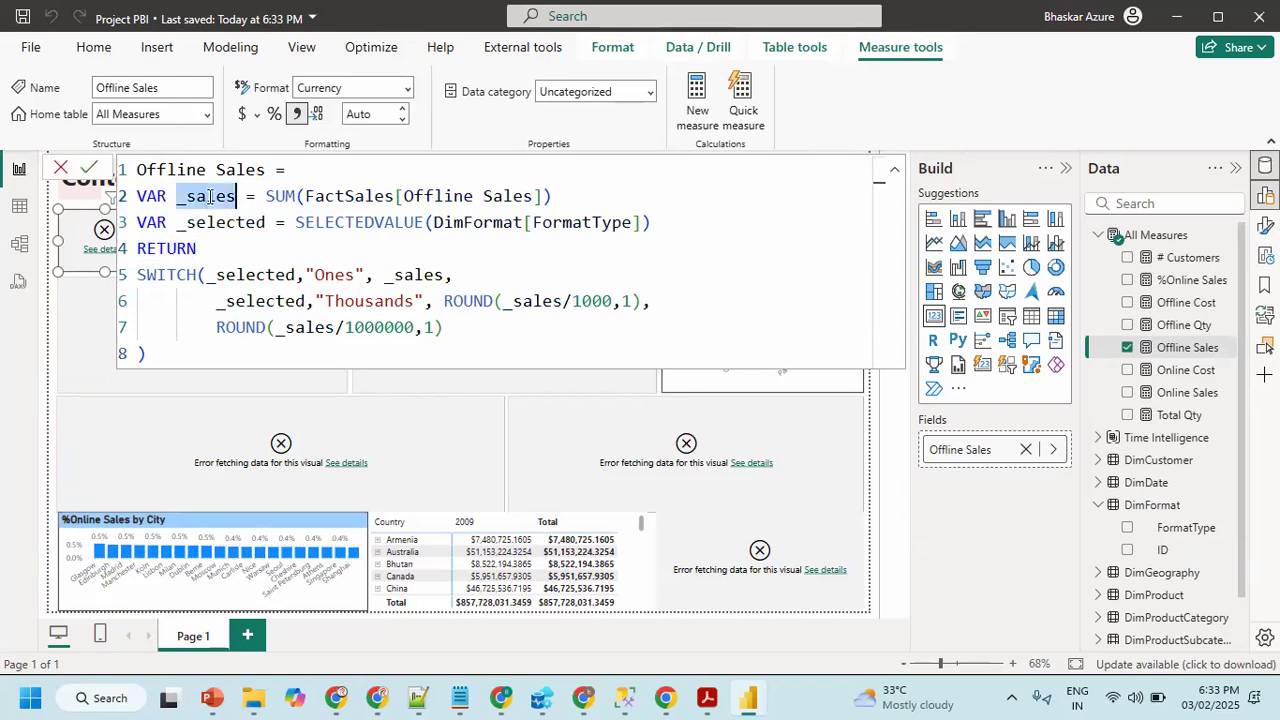
double_click(432, 196)
double_click(248, 222)
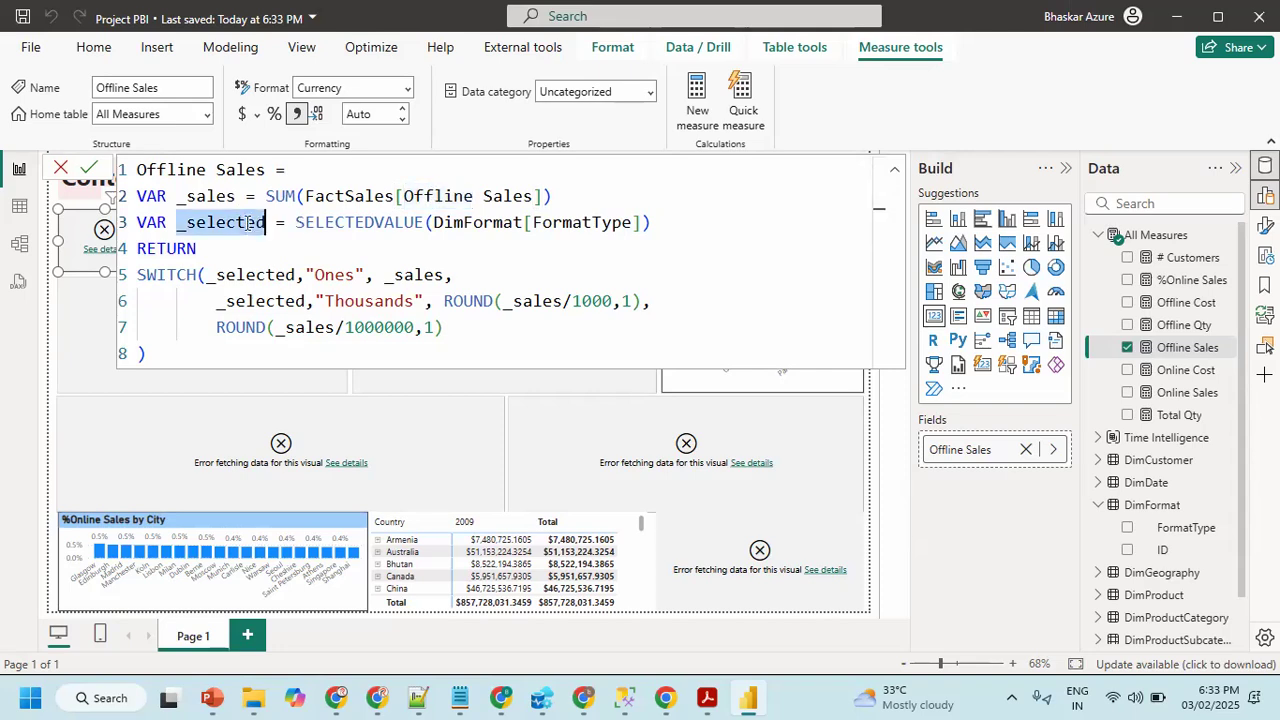
double_click(404, 222)
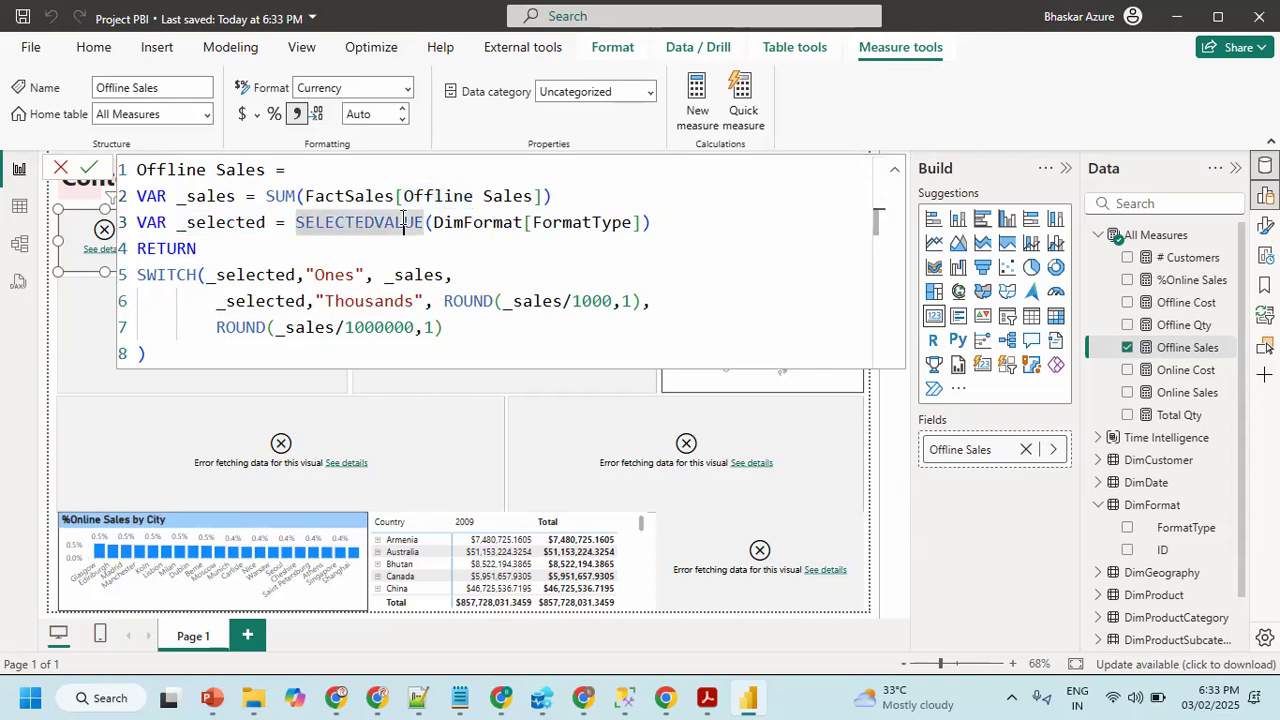
- Add 1 as the alternate result of SELECTEDVALUE in the Offline Sales measure, commit it and collapse the formula
left_click(643, 222)
type(",1")
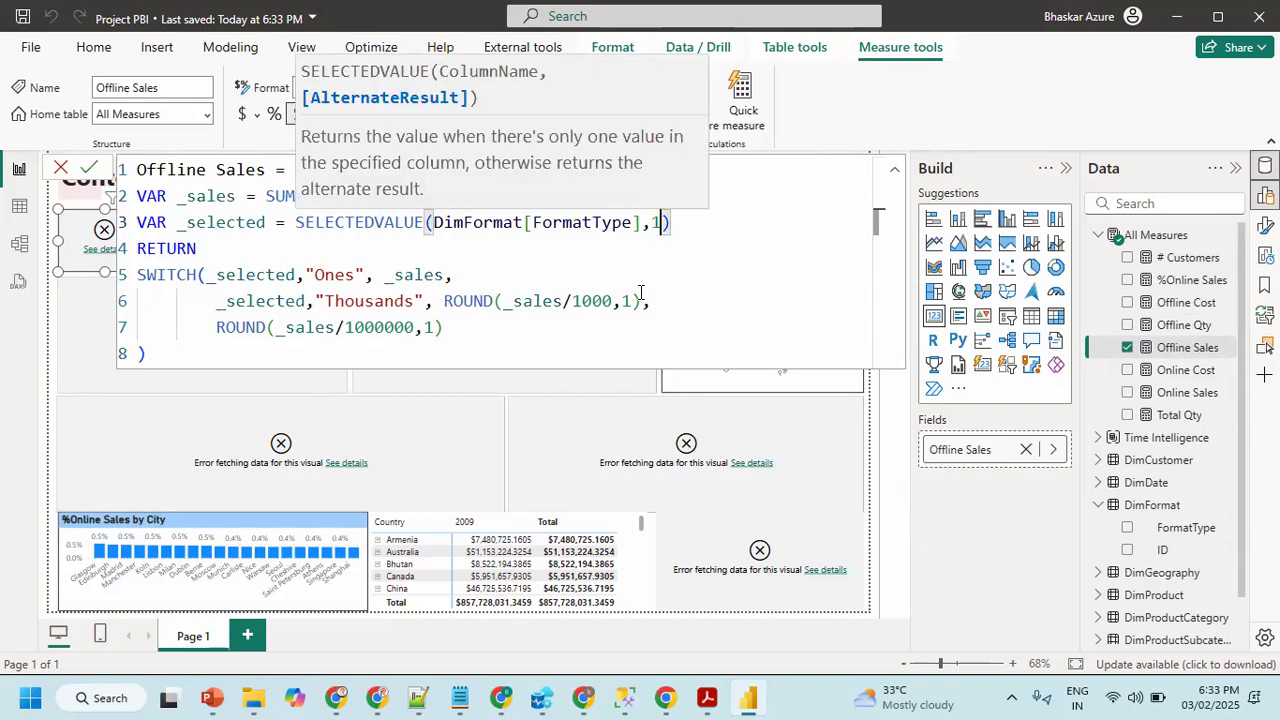
key("Return")
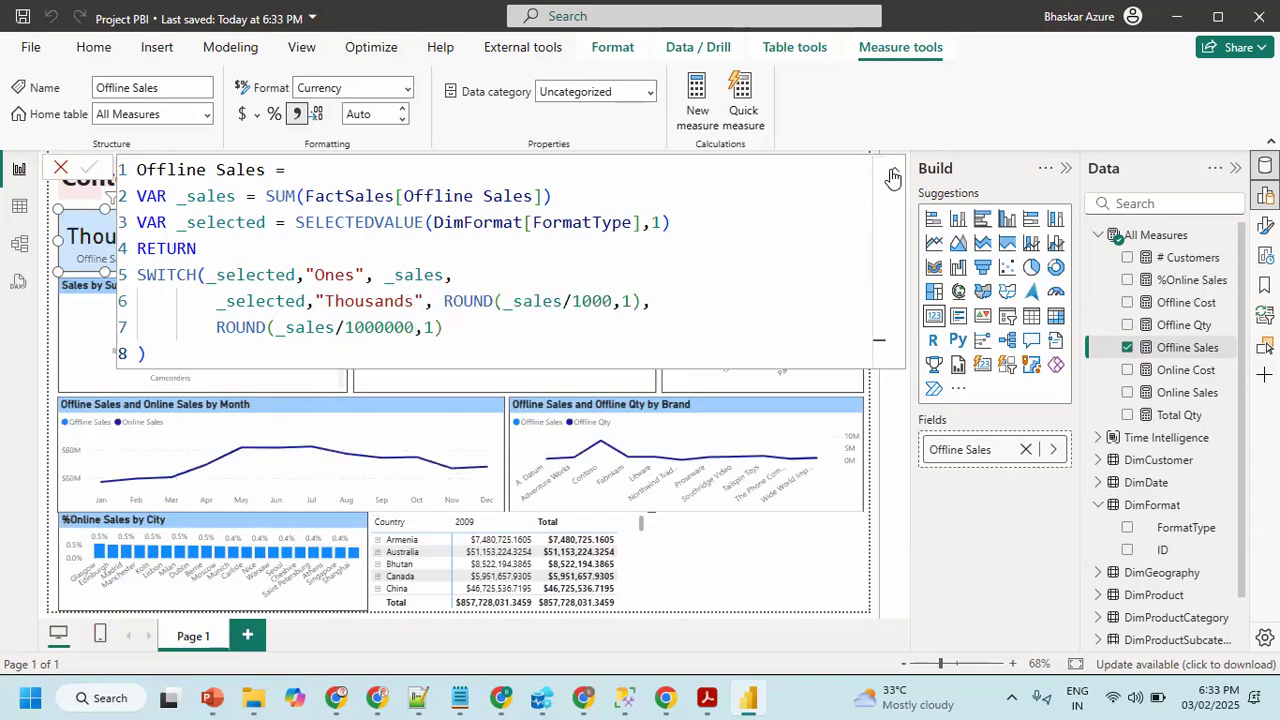
left_click(893, 175)
left_click(893, 175)
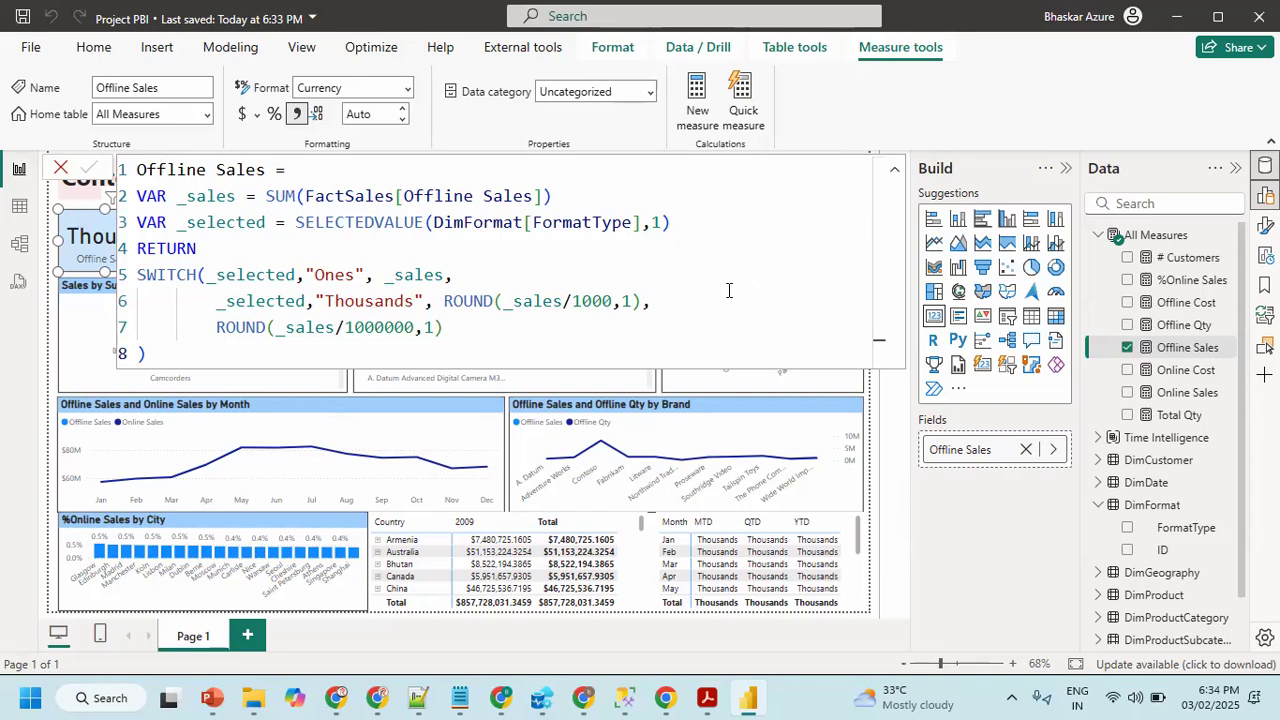
left_click(891, 177)
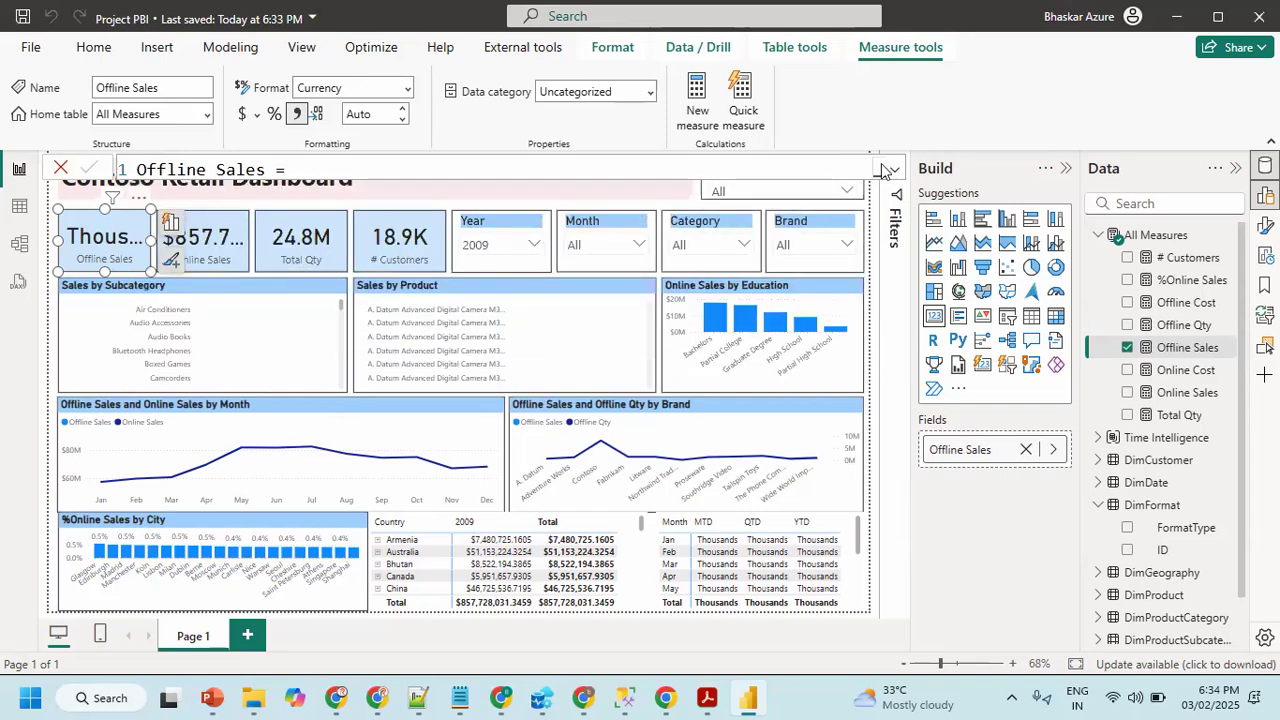
- Remove the repeated _selected argument before "Thousands" in the Offline Sales measure's SWITCH
left_click(894, 172)
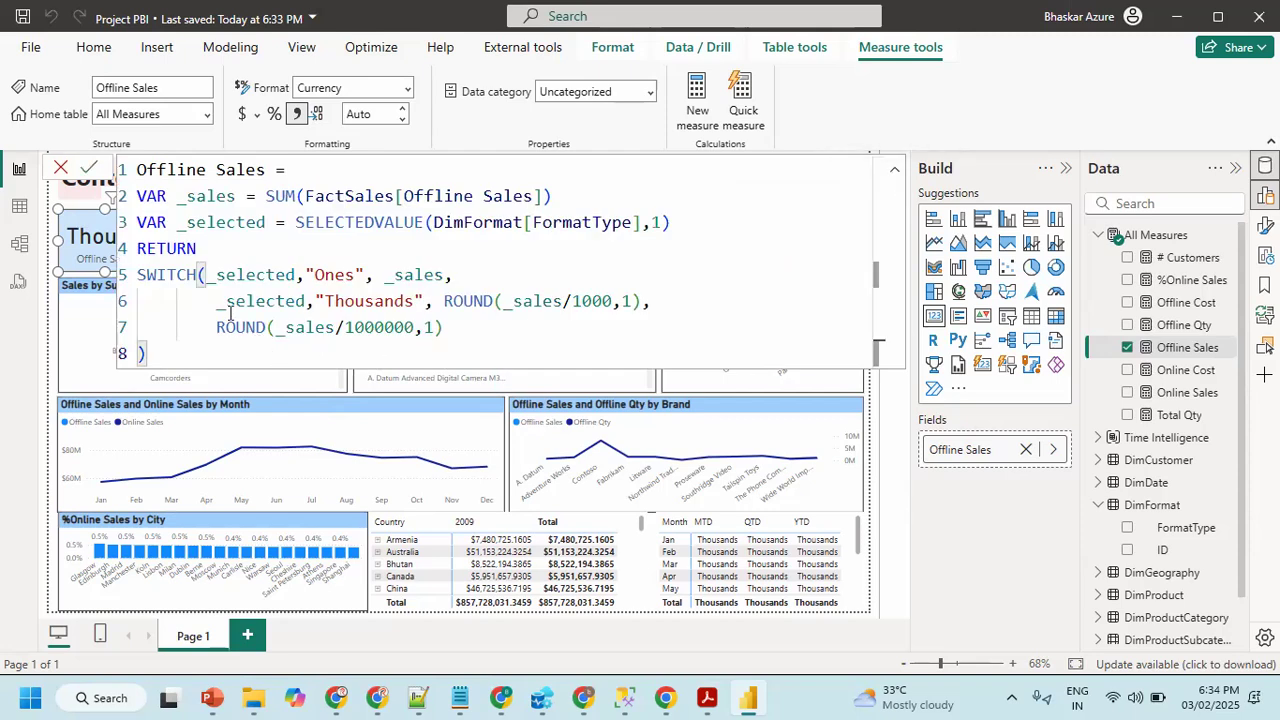
double_click(251, 274)
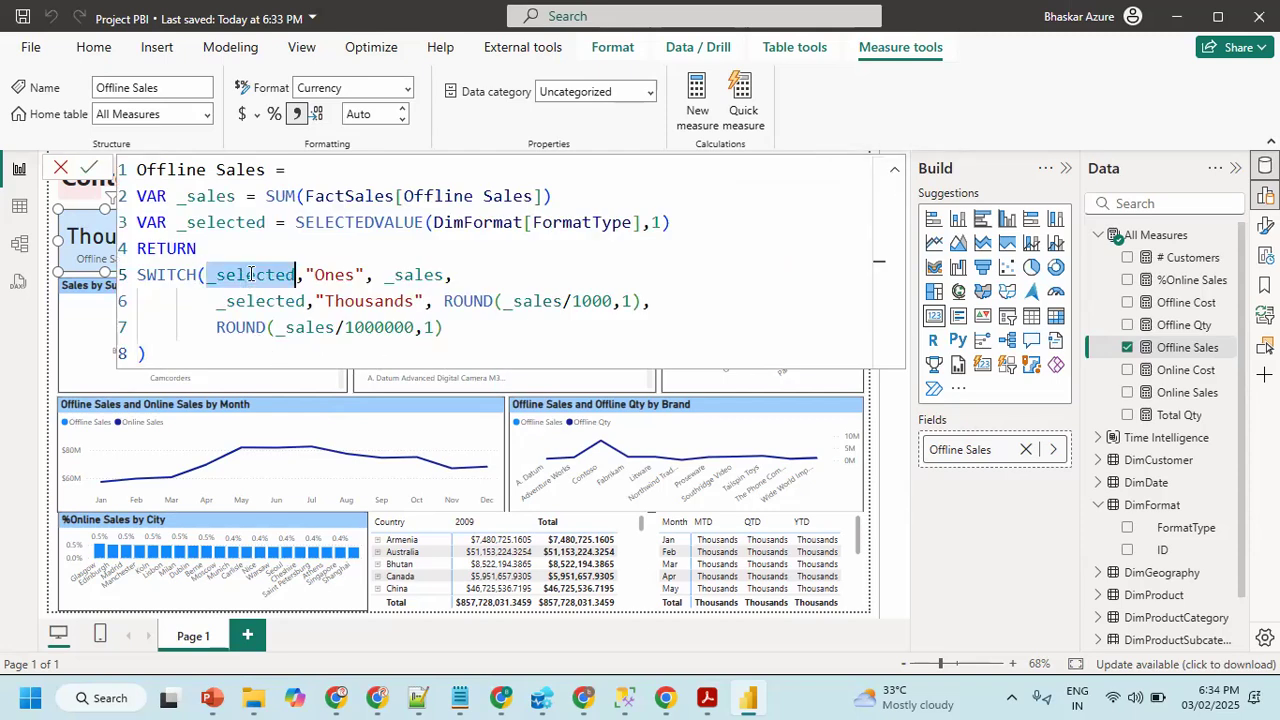
left_click(310, 274)
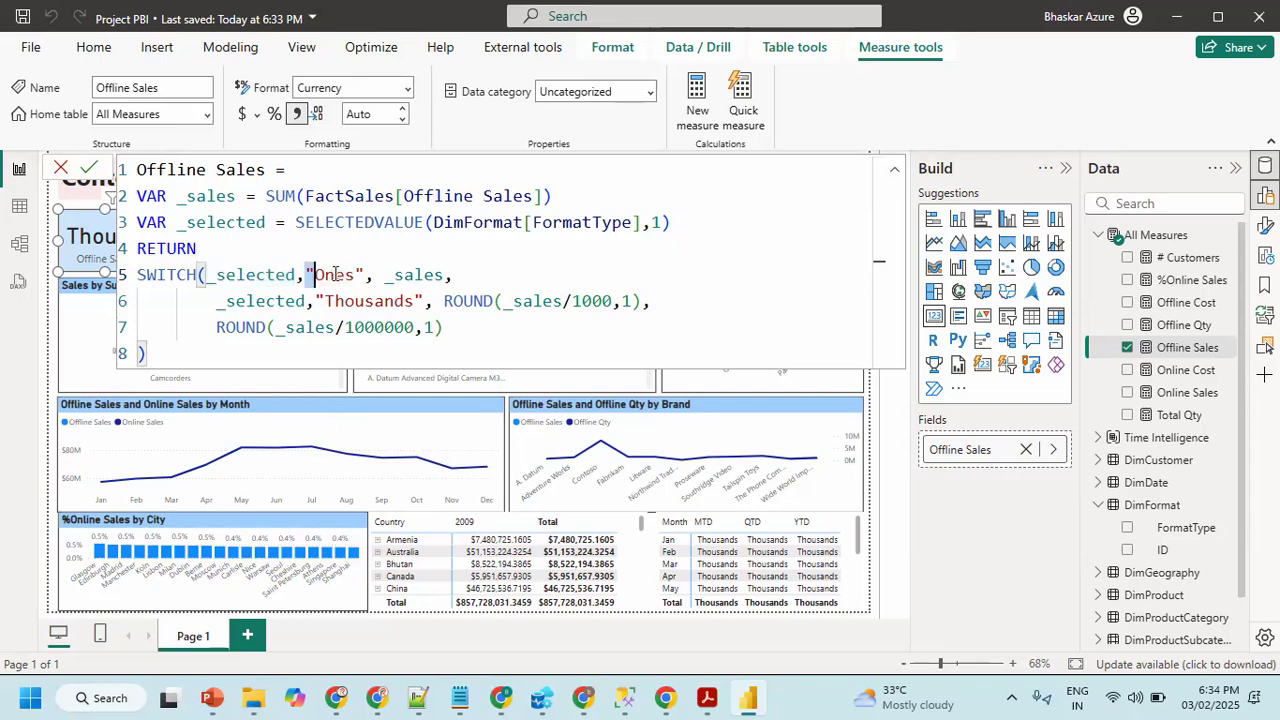
left_click_drag(306, 274, 363, 274)
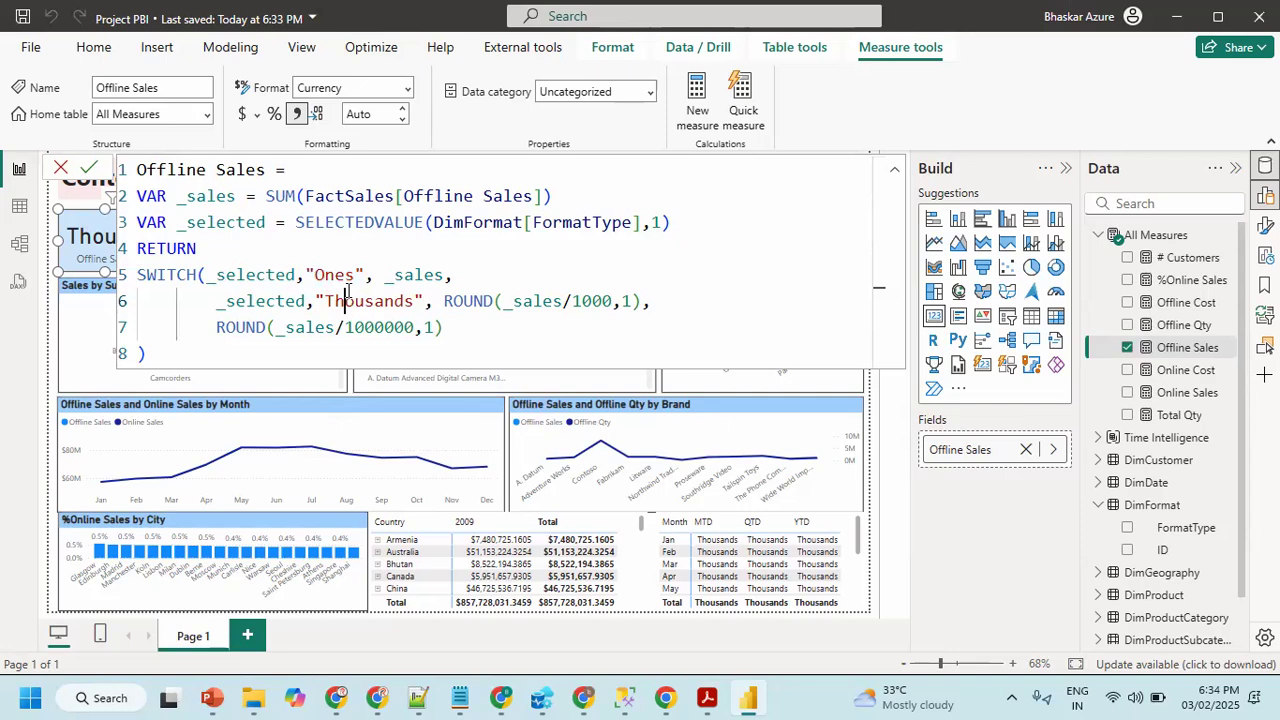
double_click(348, 292)
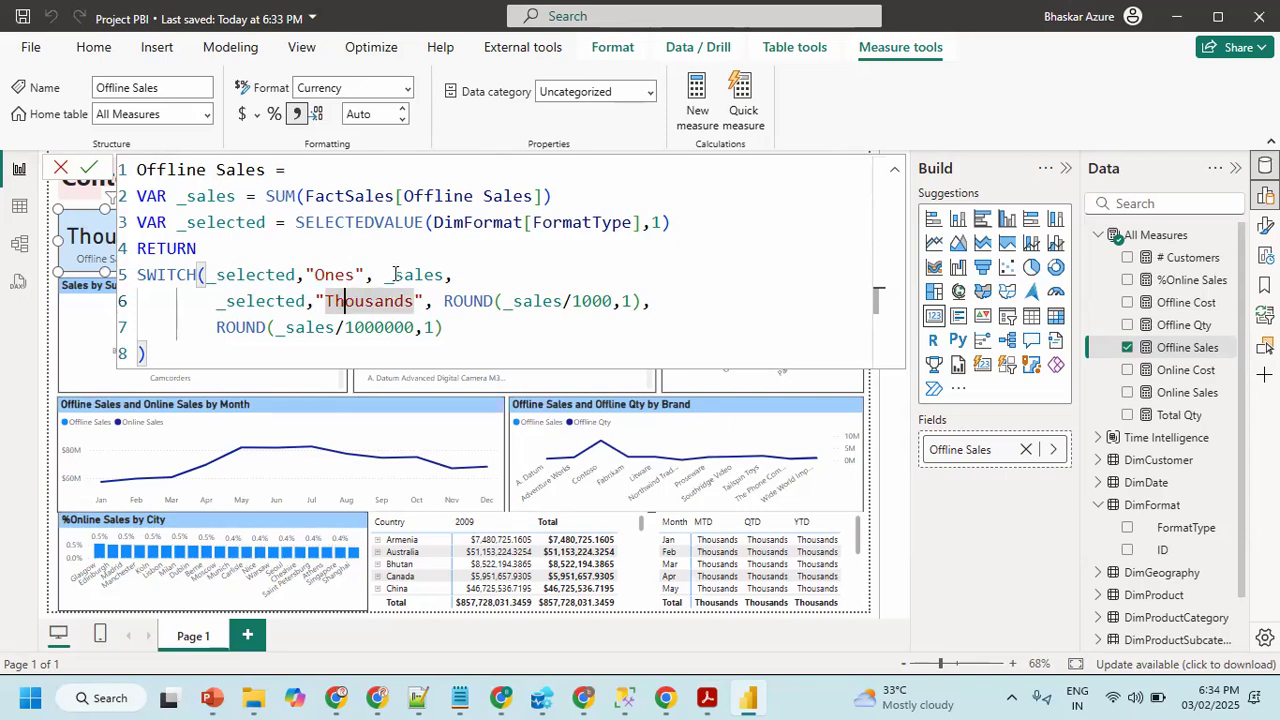
left_click(392, 275)
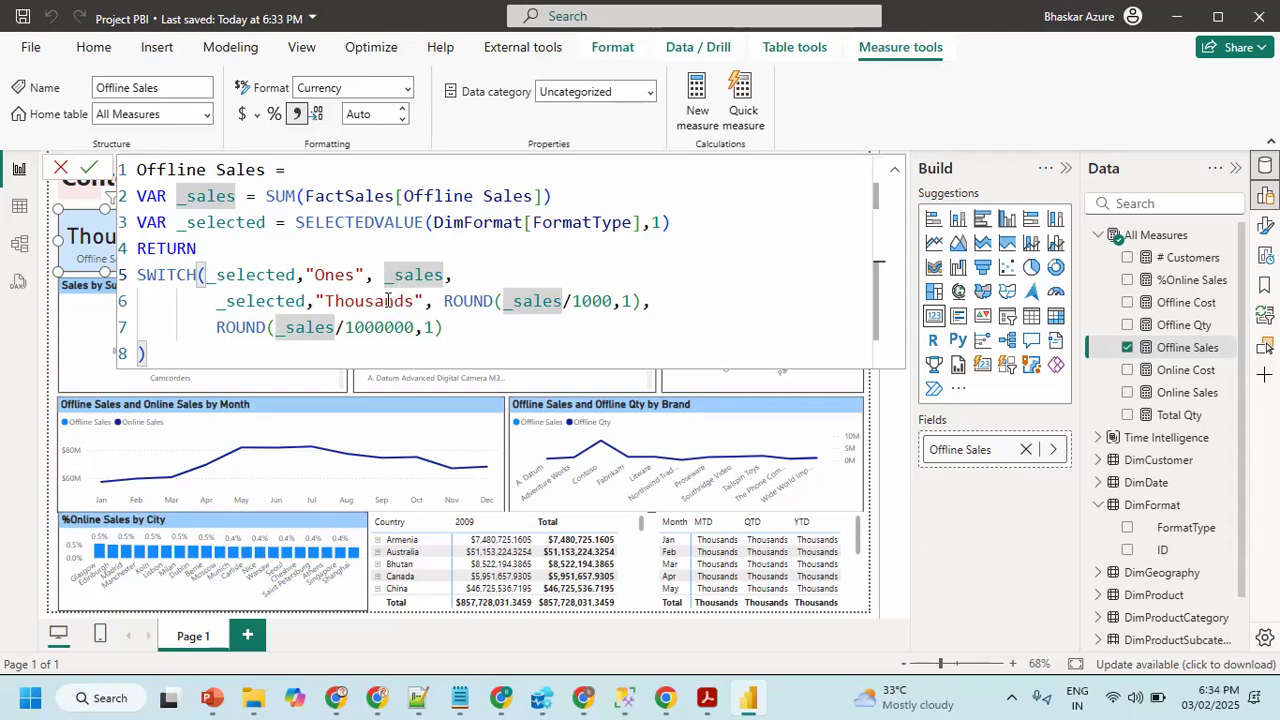
left_click_drag(318, 300, 216, 301)
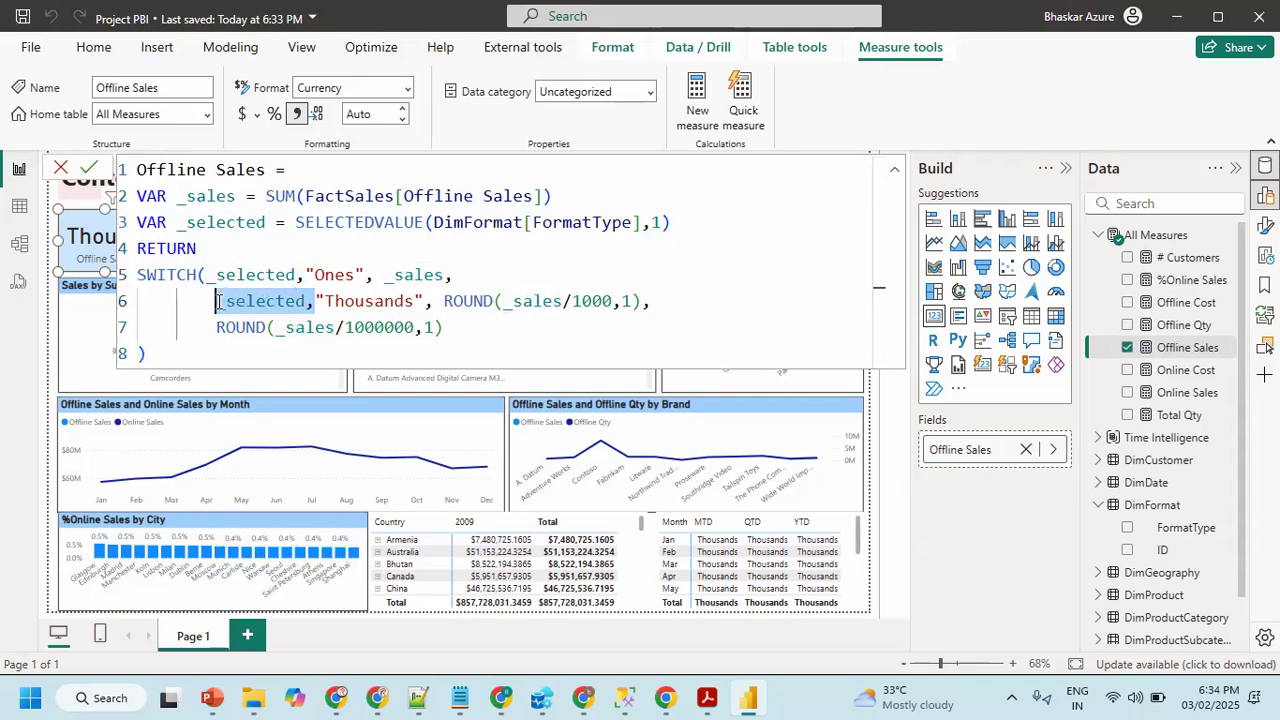
key("BackSpace")
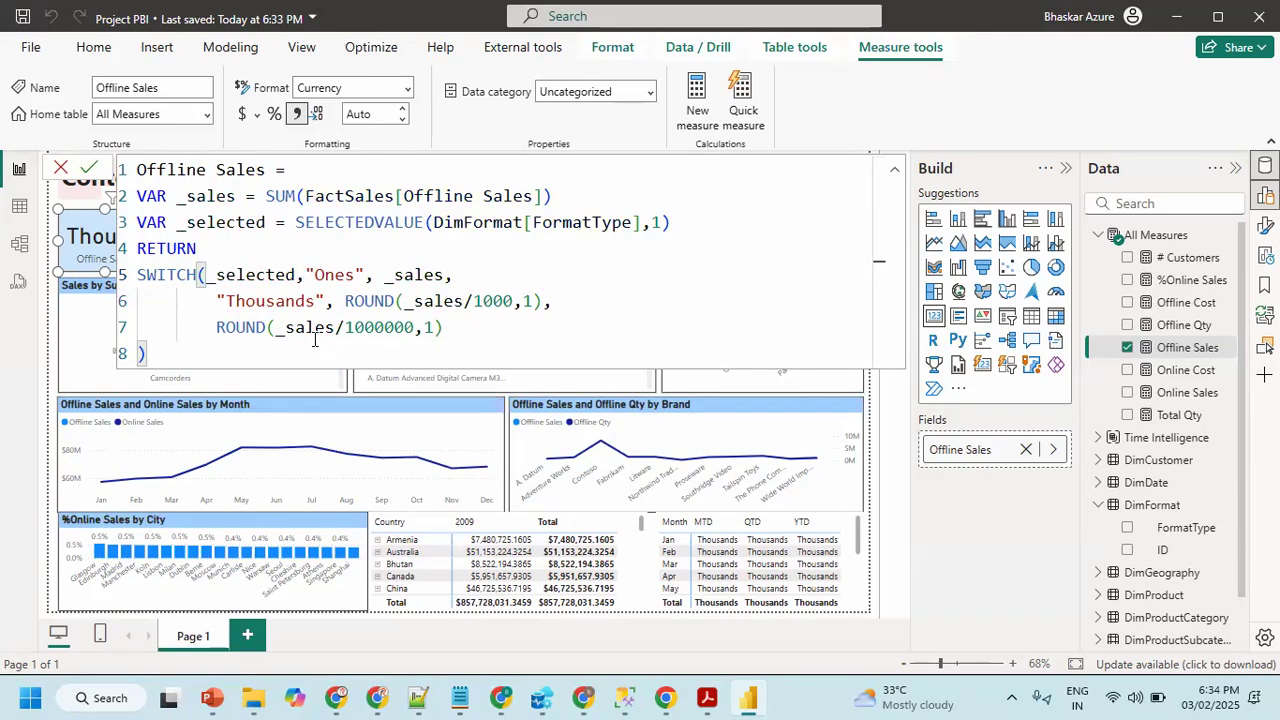
- Put the "Ones" condition on its own indented line in the SWITCH, commit the Offline Sales measure and check the visuals
key("shift+Return")
key("Tab")
key("Tab")
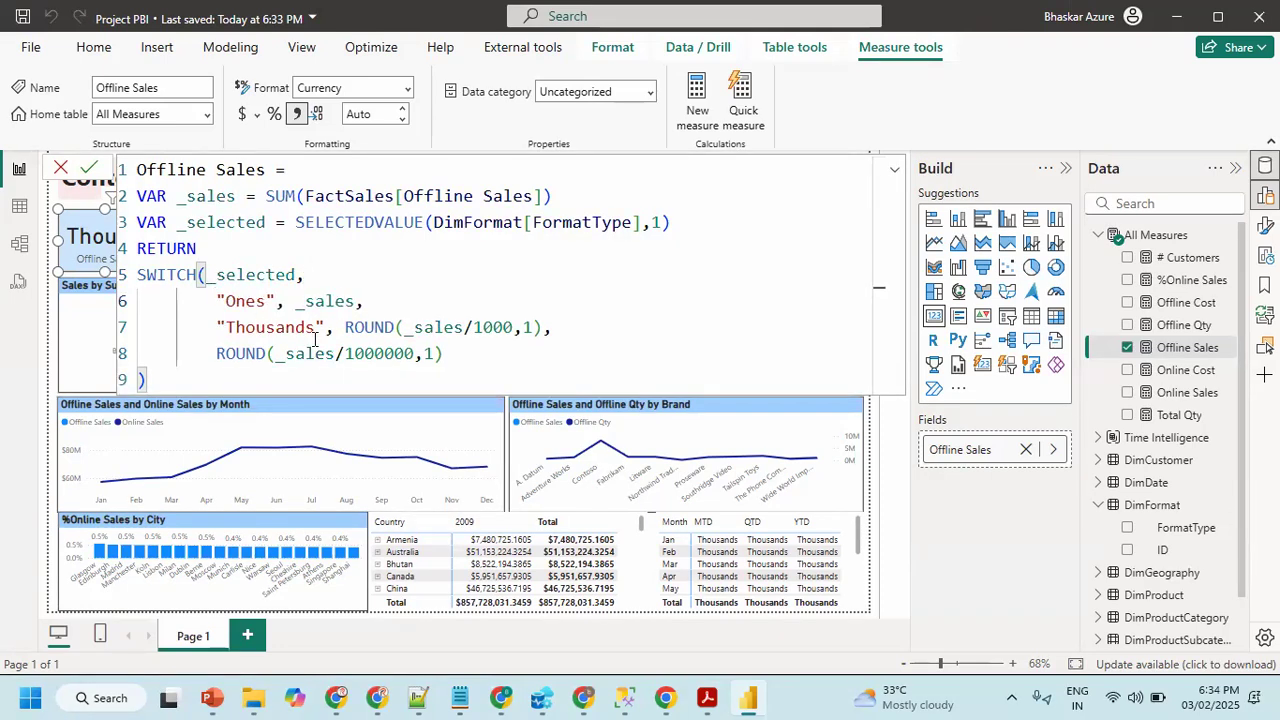
left_click(477, 360)
key("Return")
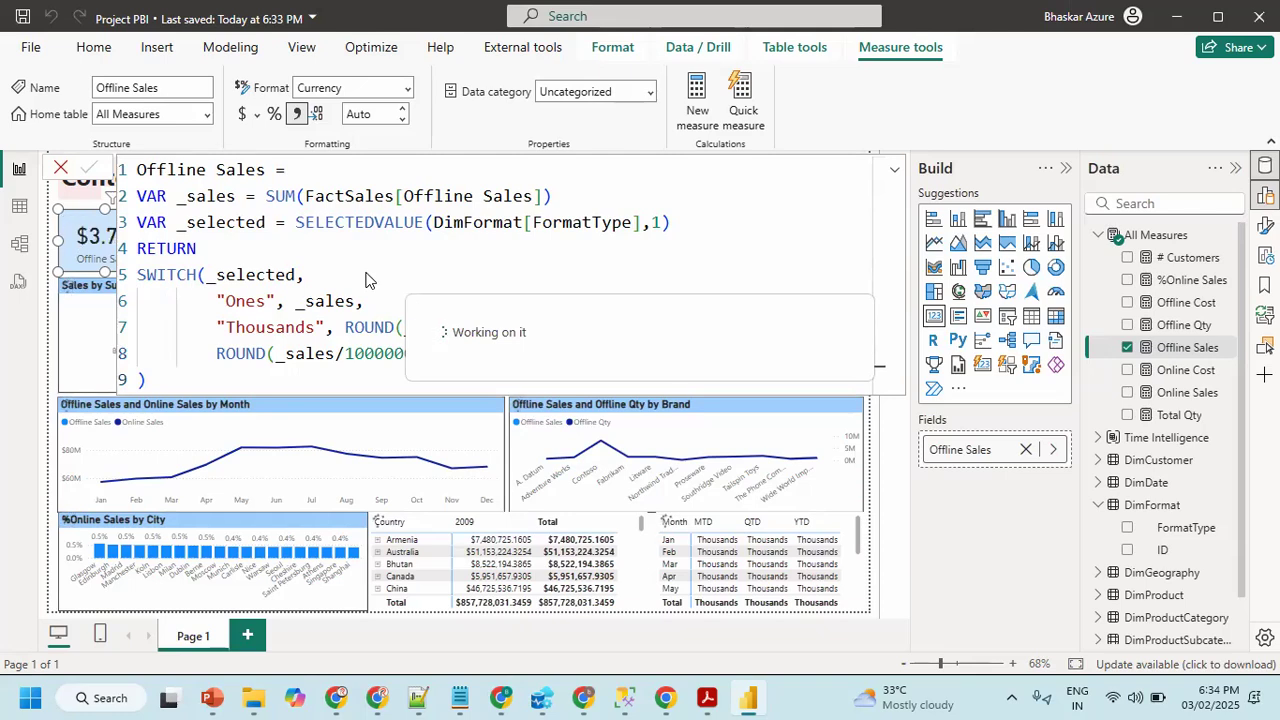
left_click(896, 170)
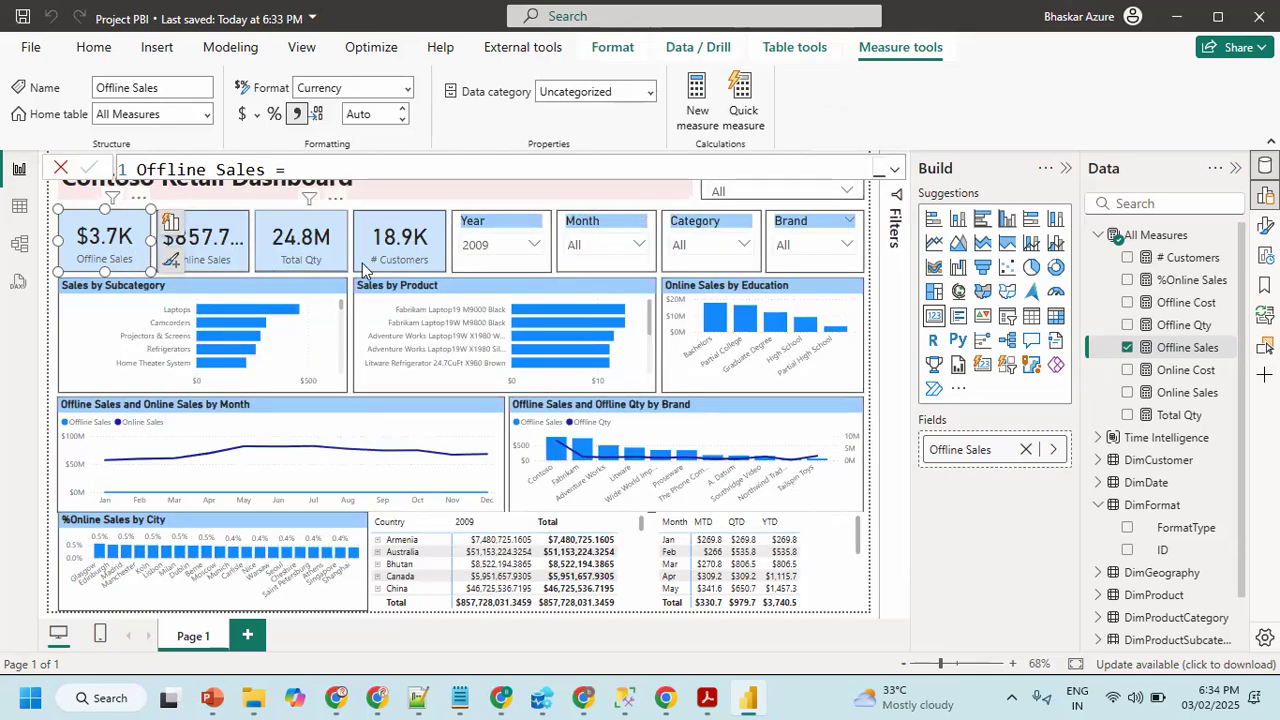
left_click(896, 170)
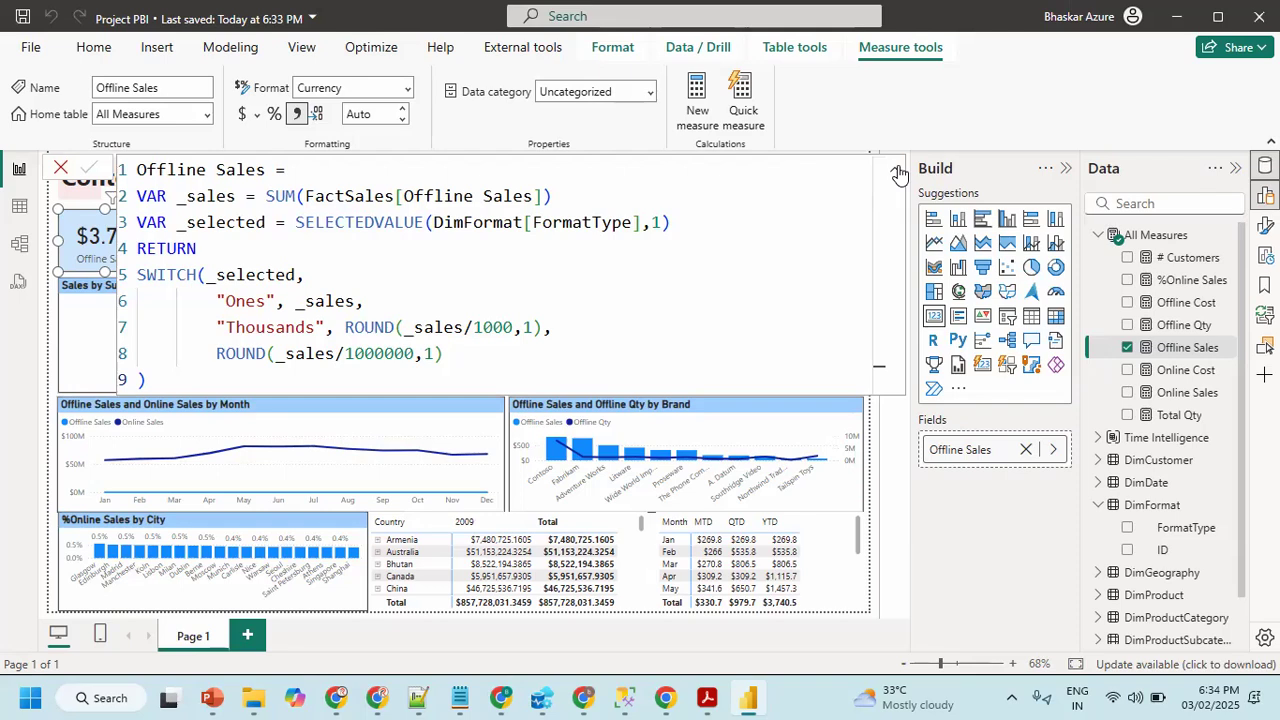
- Rejoin the "Ones" condition to the SWITCH(_selected, line in the Offline Sales formula by removing the break and indentation
left_click(367, 273)
key("Delete")
key("Delete")
key("Delete")
key("Delete")
key("Delete")
key("Delete")
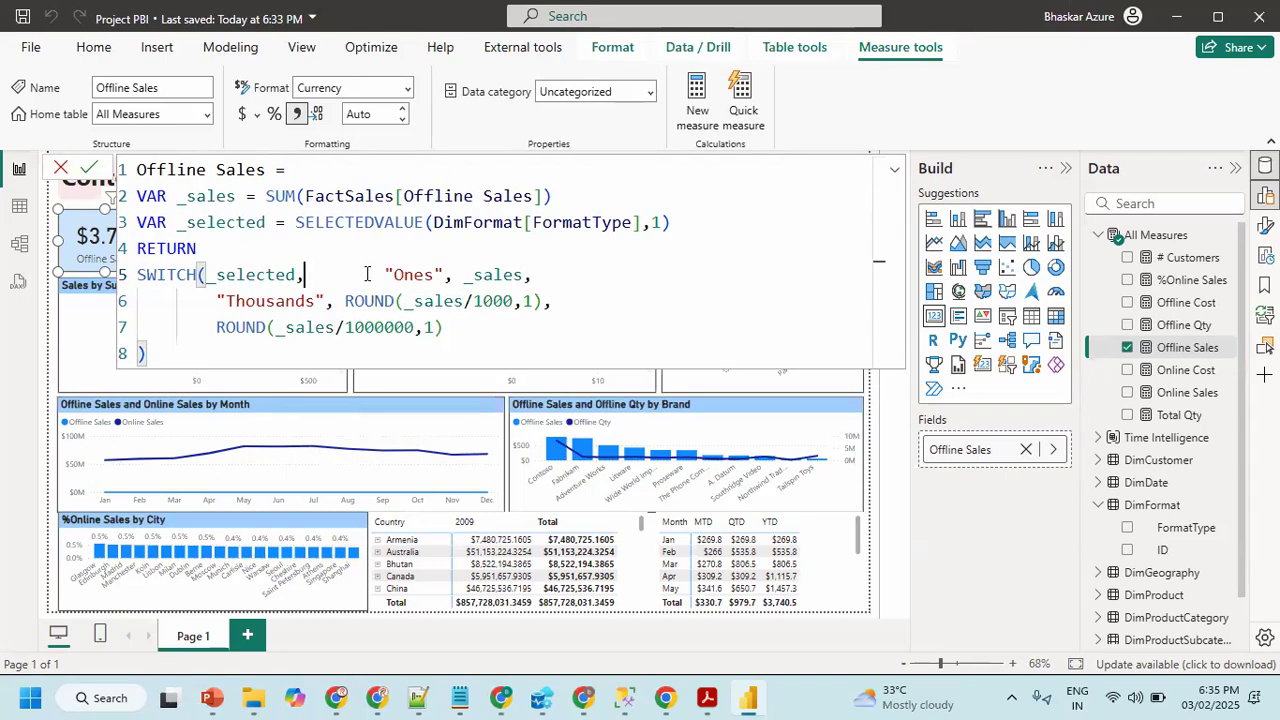
key("Delete")
key("Delete")
key("Delete")
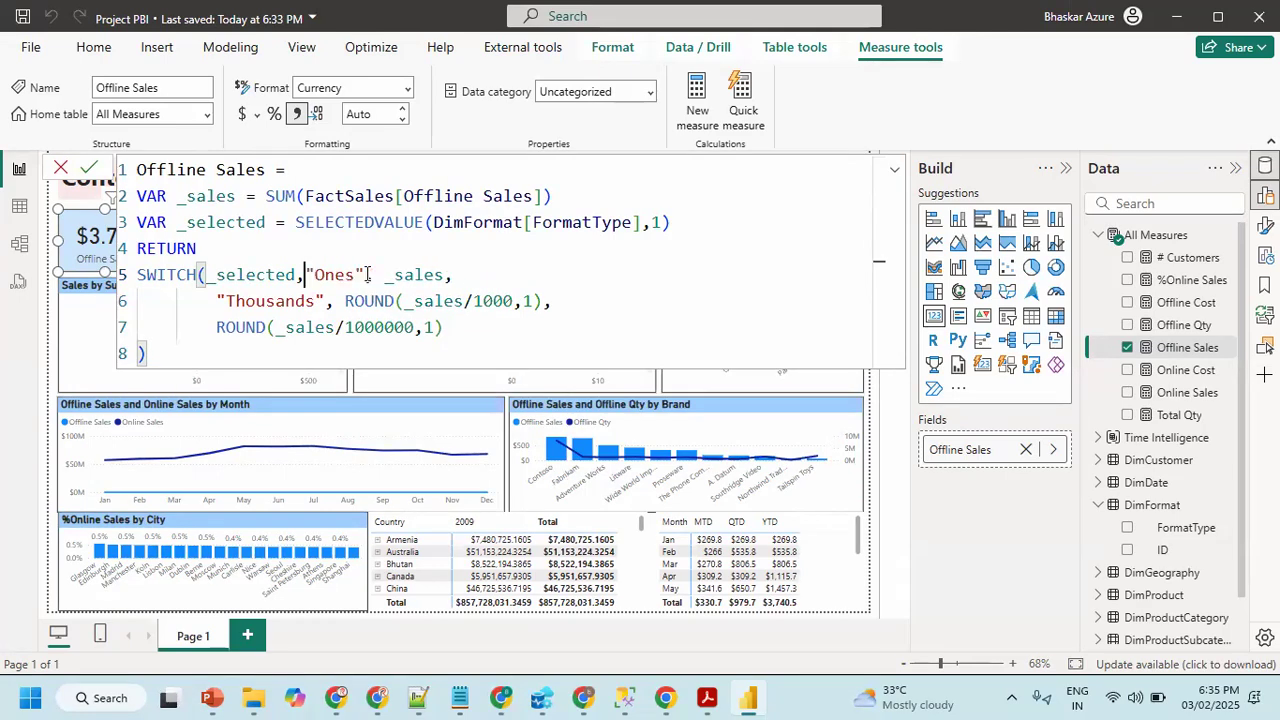
- Copy the complete Offline Sales formula, commit the measure and collapse its formula
key("ctrl+a")
key("ctrl+c")
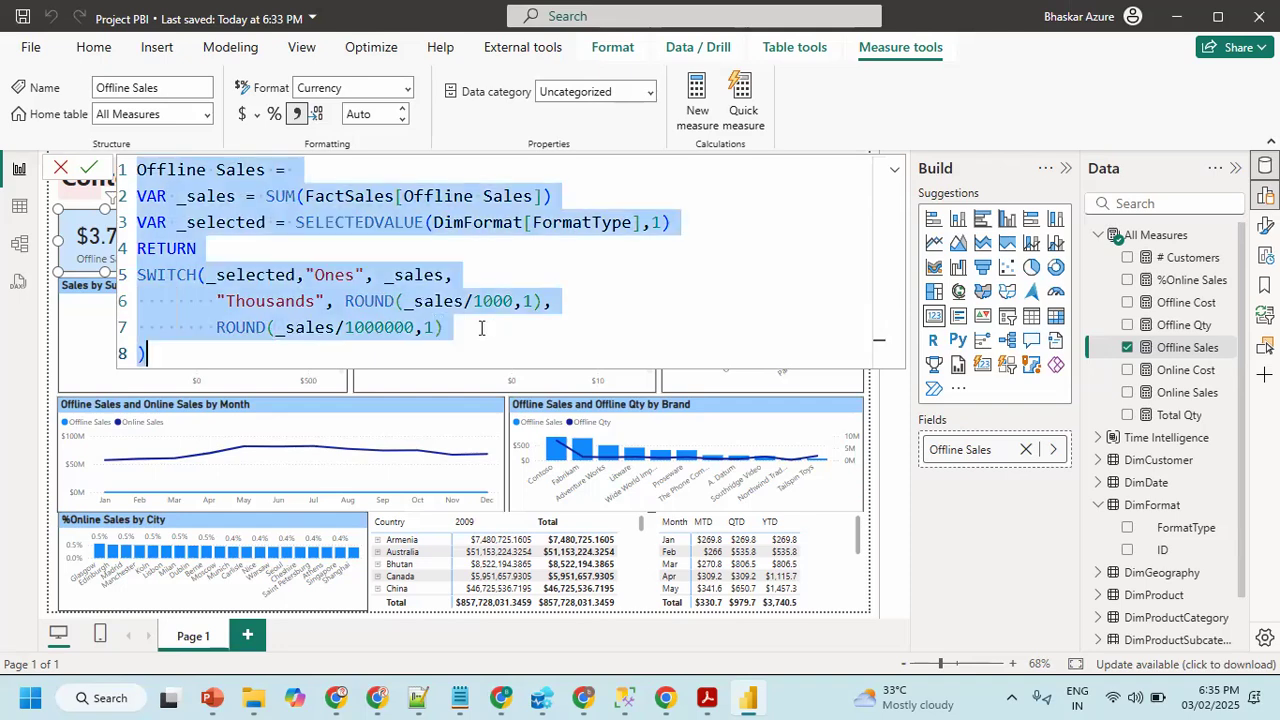
key("Return")
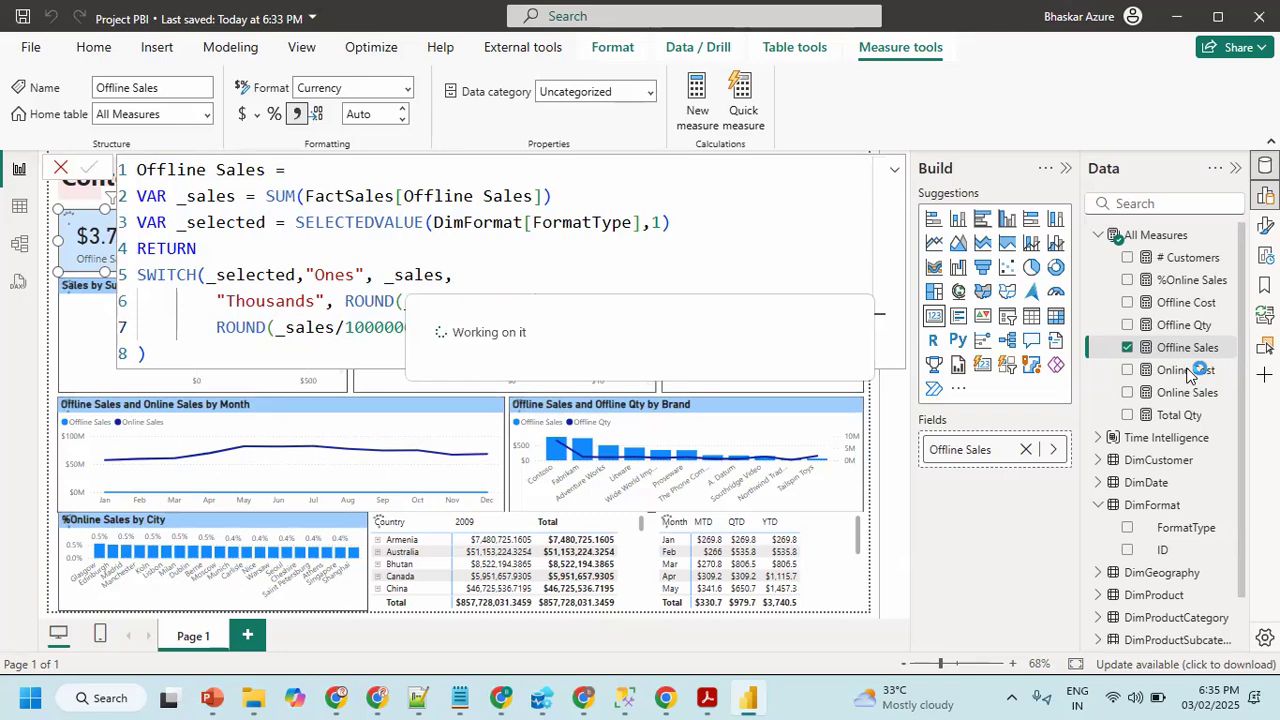
left_click(896, 176)
left_click(896, 176)
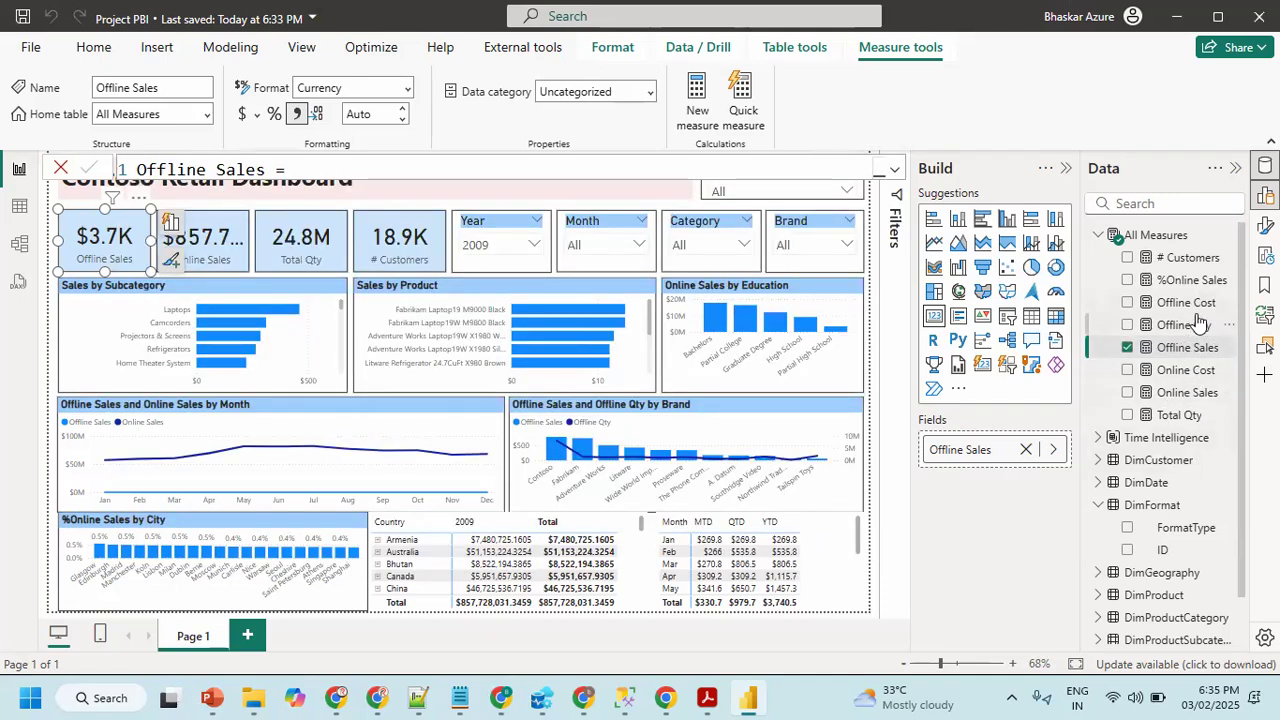
- Open the Online Sales measure and paste the copied Offline Sales formula on a new line below its existing definition
left_click(1186, 393)
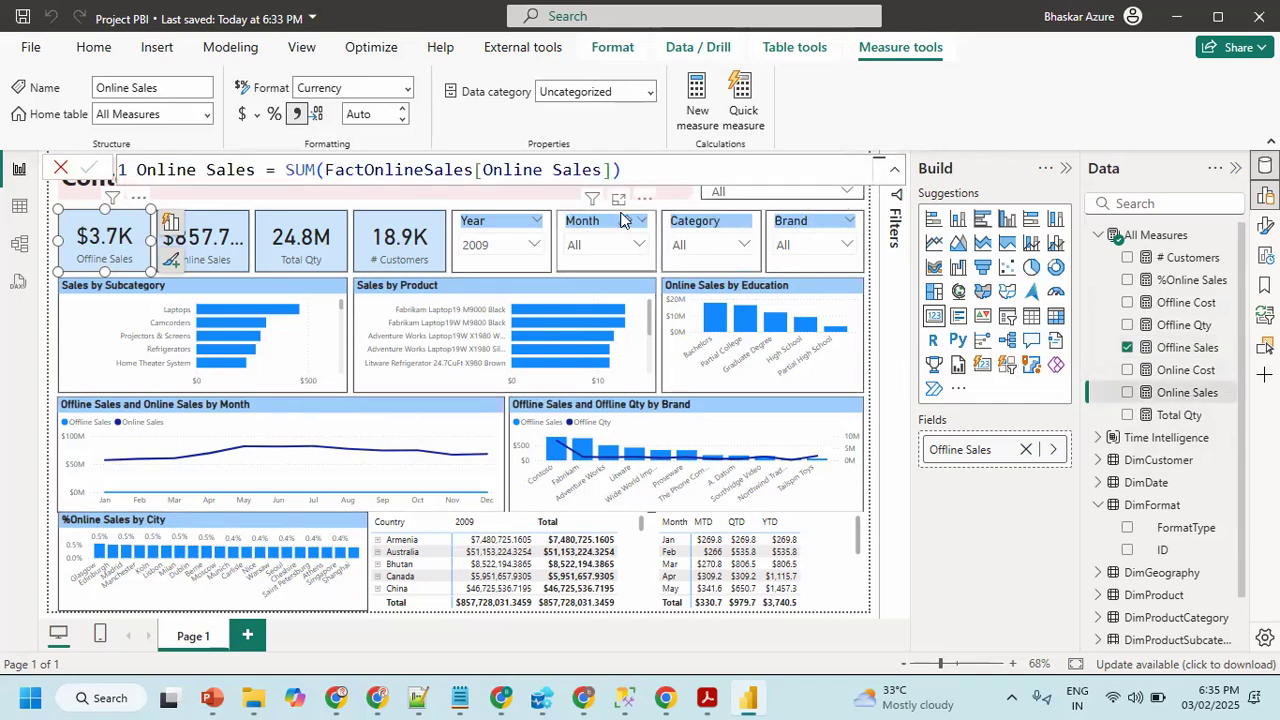
left_click(800, 169)
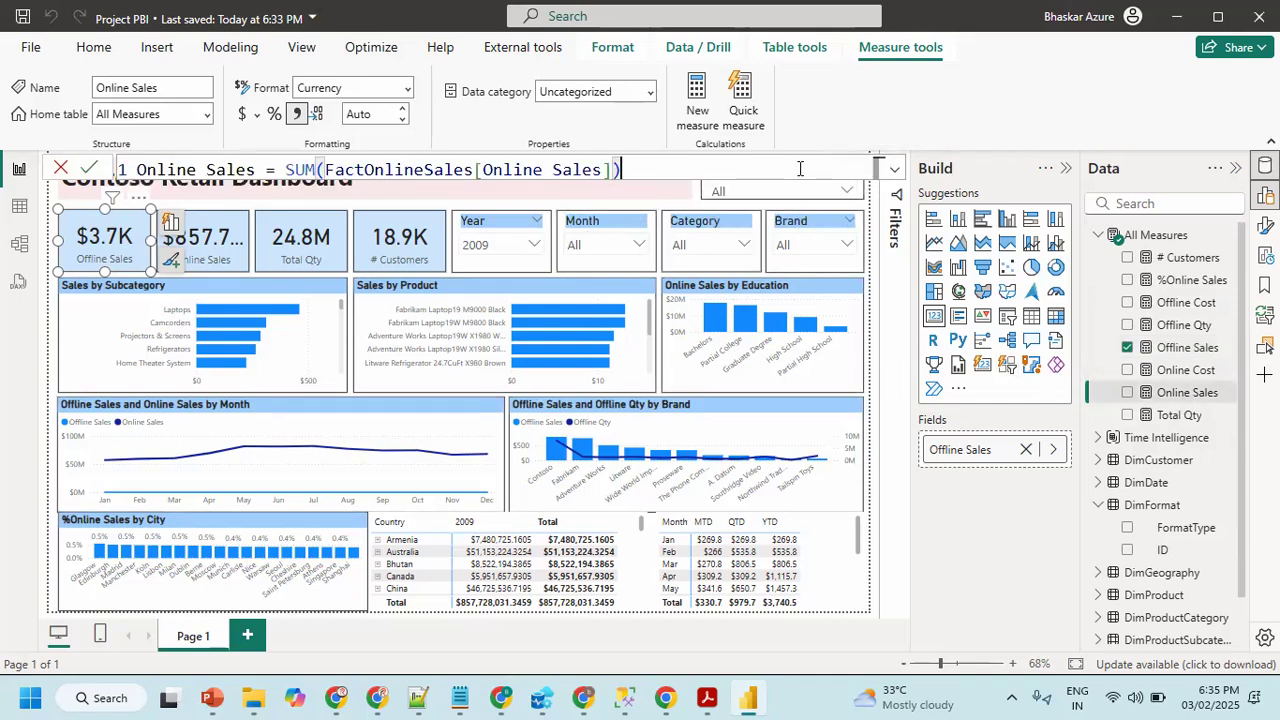
key("shift+Return")
key("shift+Return")
key("shift+Return")
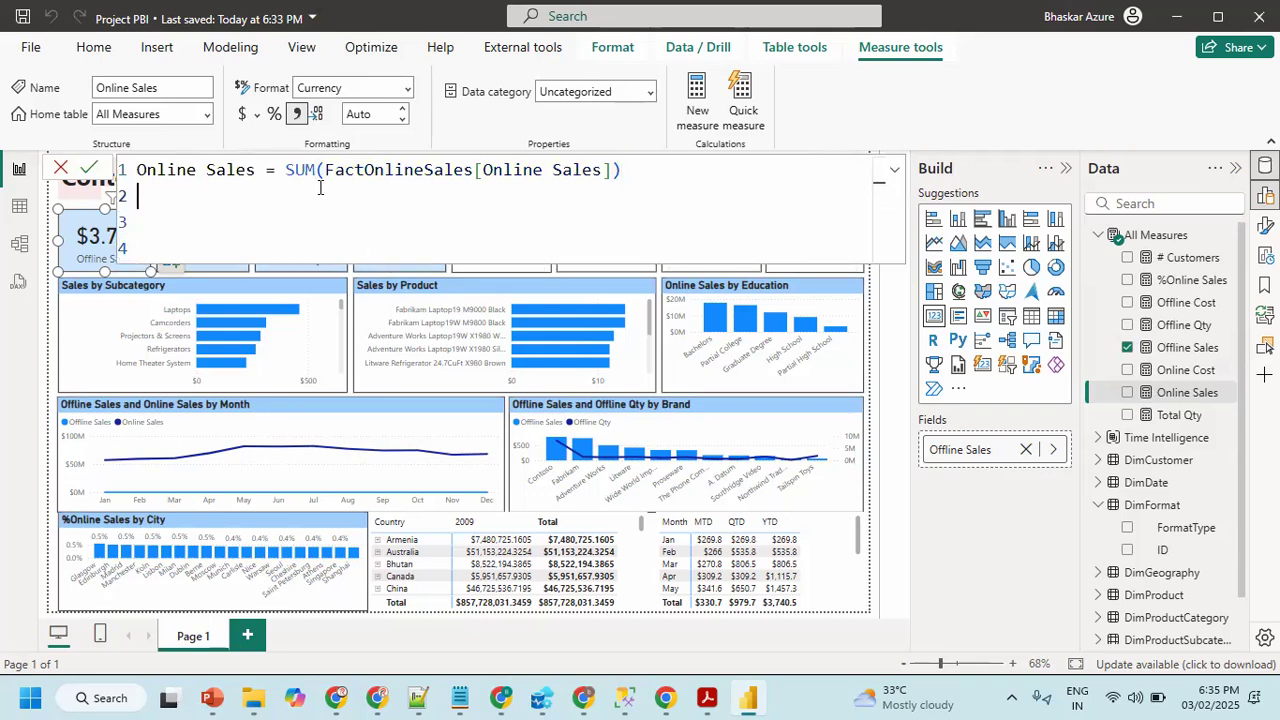
key("ctrl+v")
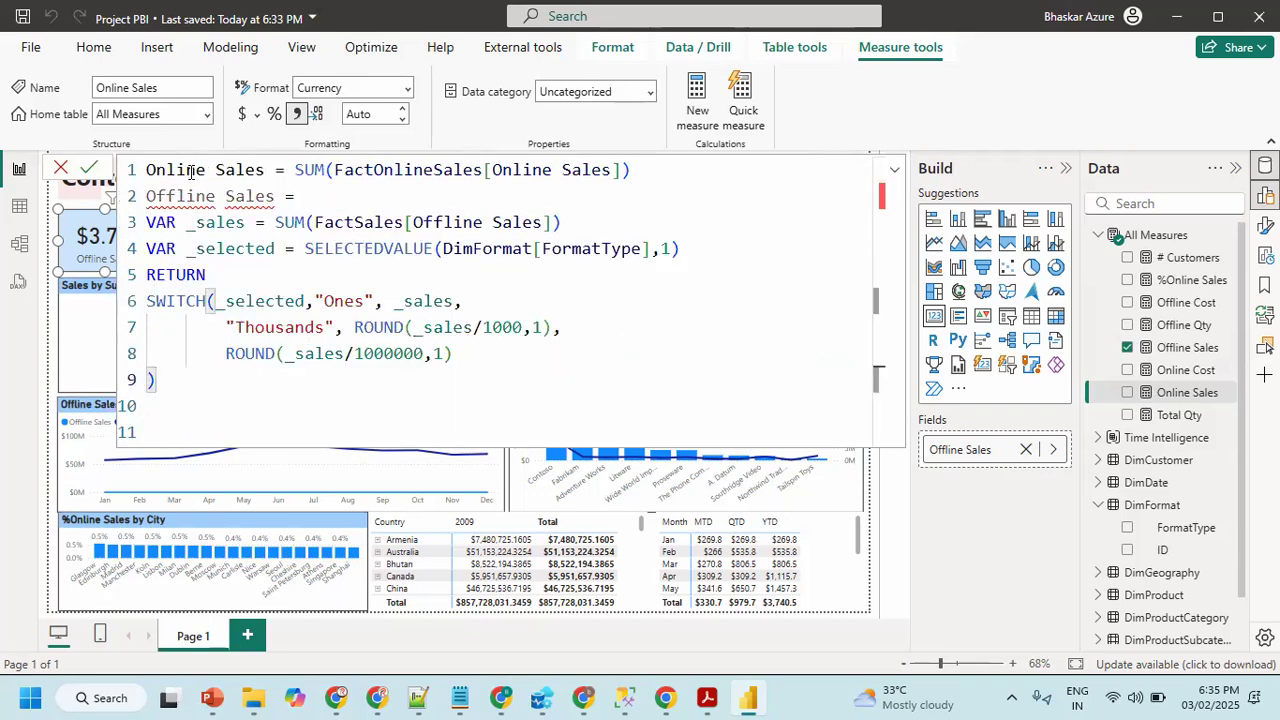
- Rename the pasted formula to Online Sales and set its _sales variable to SUM(FactOnlineSales[Online Sales])
double_click(190, 171)
key("ctrl+c")
double_click(172, 196)
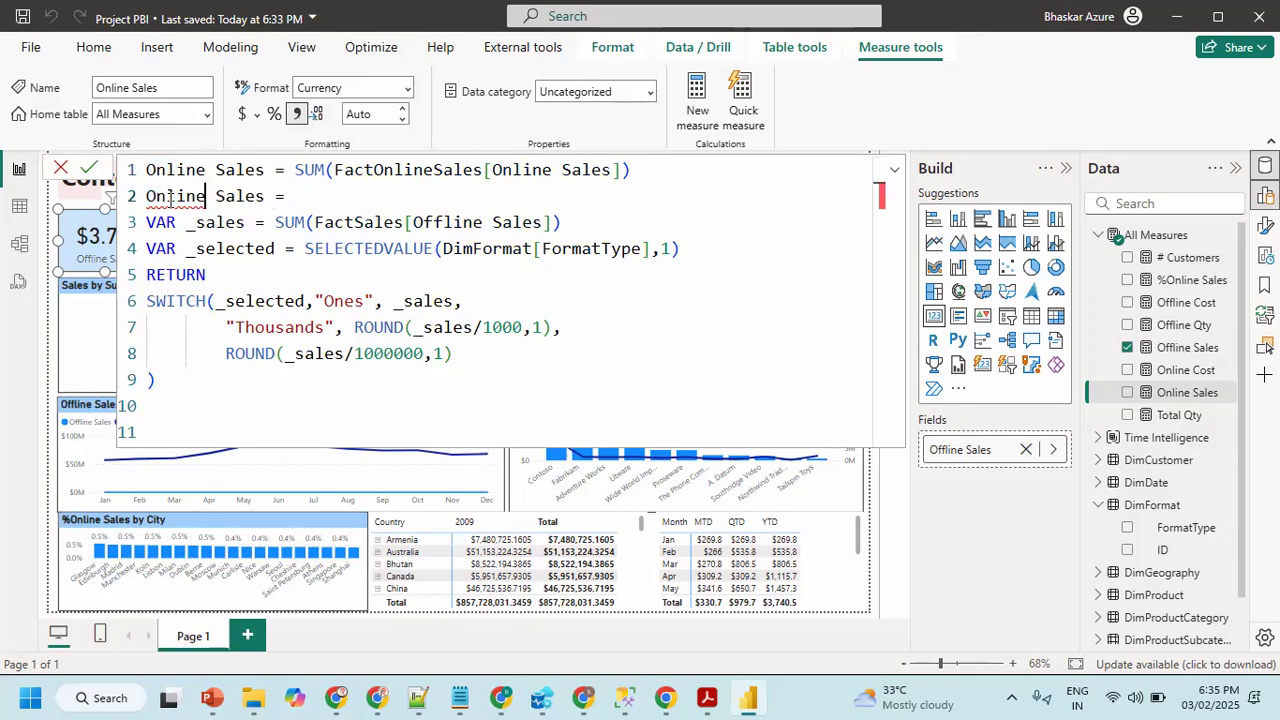
key("ctrl+v")
left_click_drag(291, 170, 606, 191)
key("ctrl+c")
left_click_drag(270, 223, 574, 221)
key("ctrl+v")
- Delete the original one-line definition and the trailing blank lines from the Online Sales formula, and commit the measure
left_click_drag(632, 170, 83, 172)
key("Delete")
key("Delete")
left_click(524, 275)
left_click(279, 342)
key("Delete")
key("Delete")
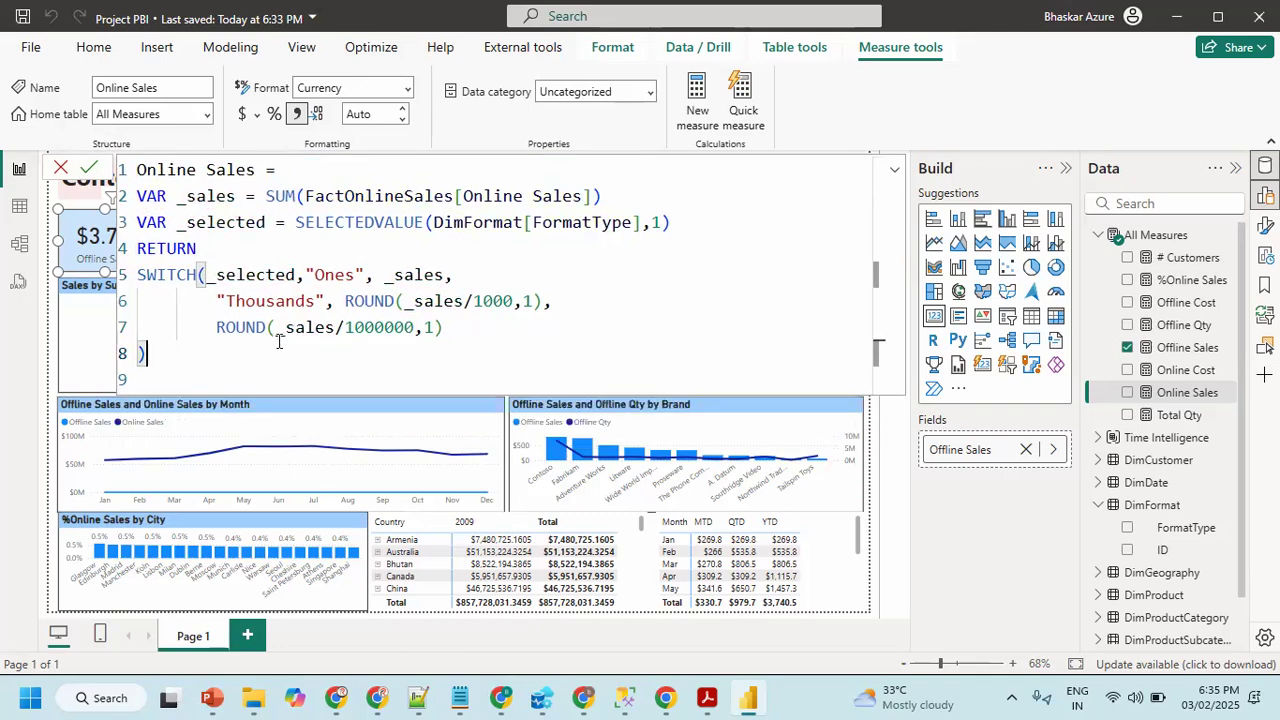
key("Return")
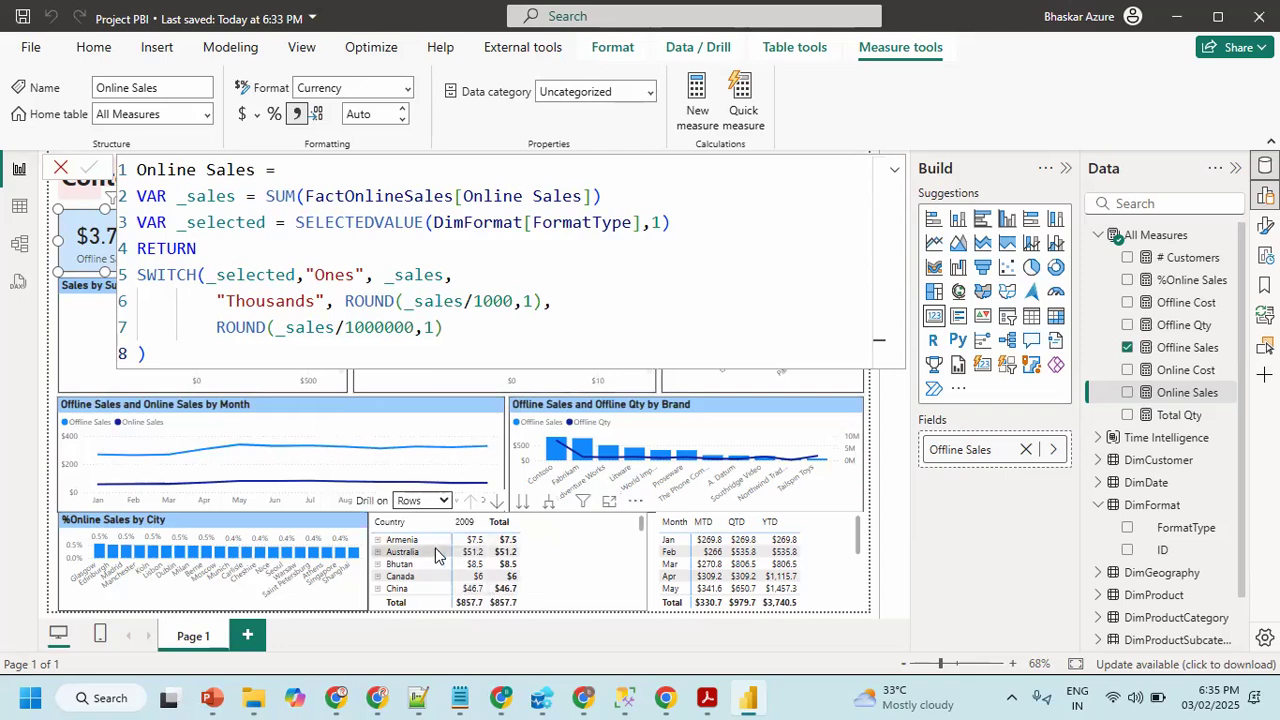
- Expand the country matrix down one level to State and set the Year slicer's interaction with the matrix to none
left_click(550, 504)
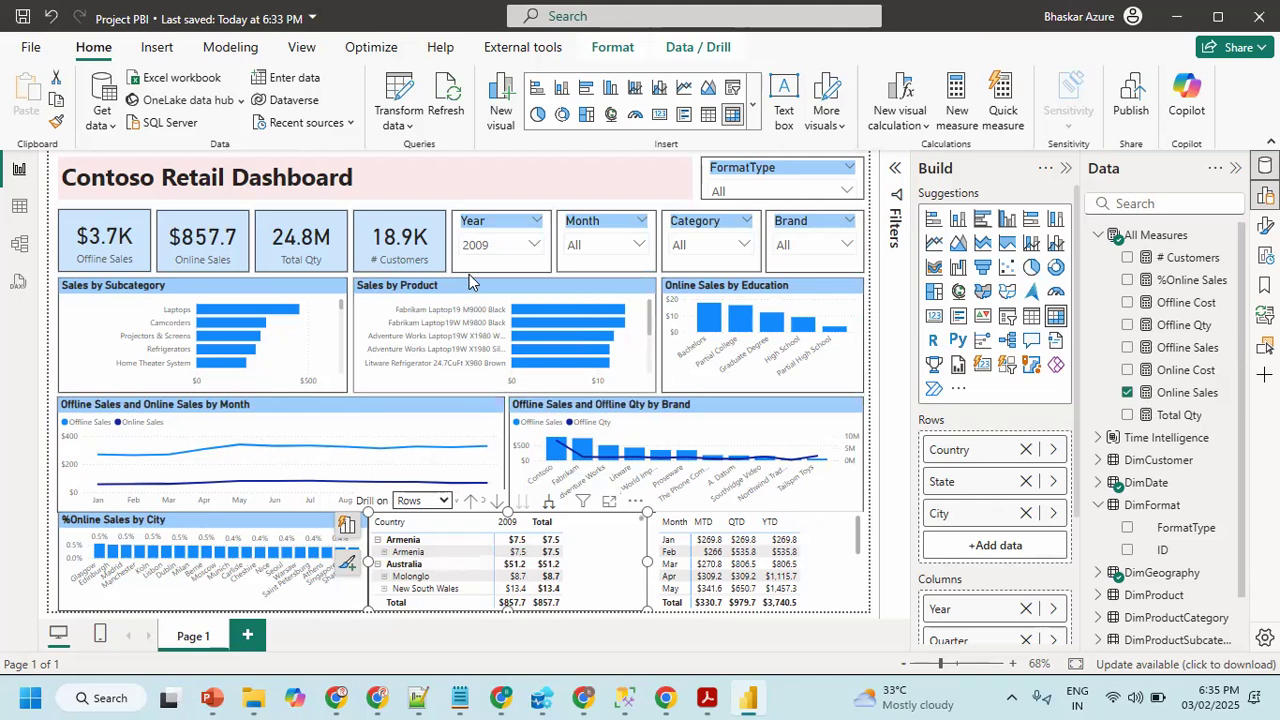
left_click(502, 226)
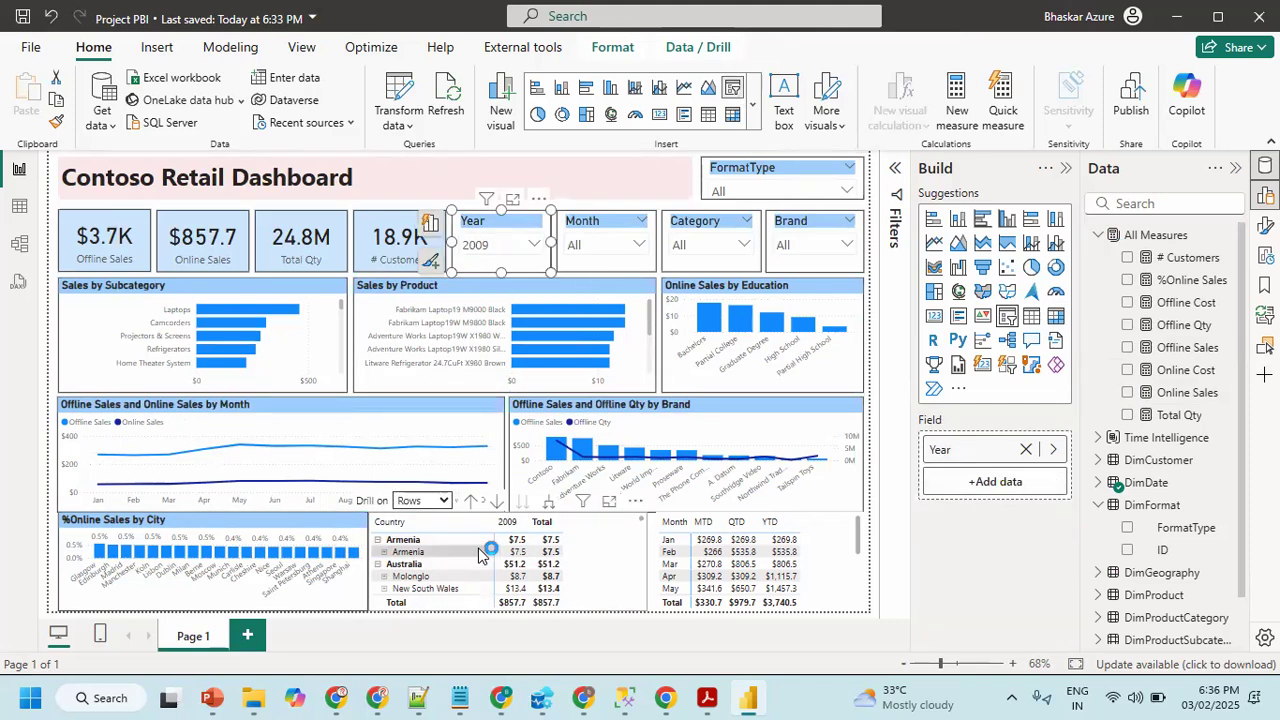
left_click(609, 52)
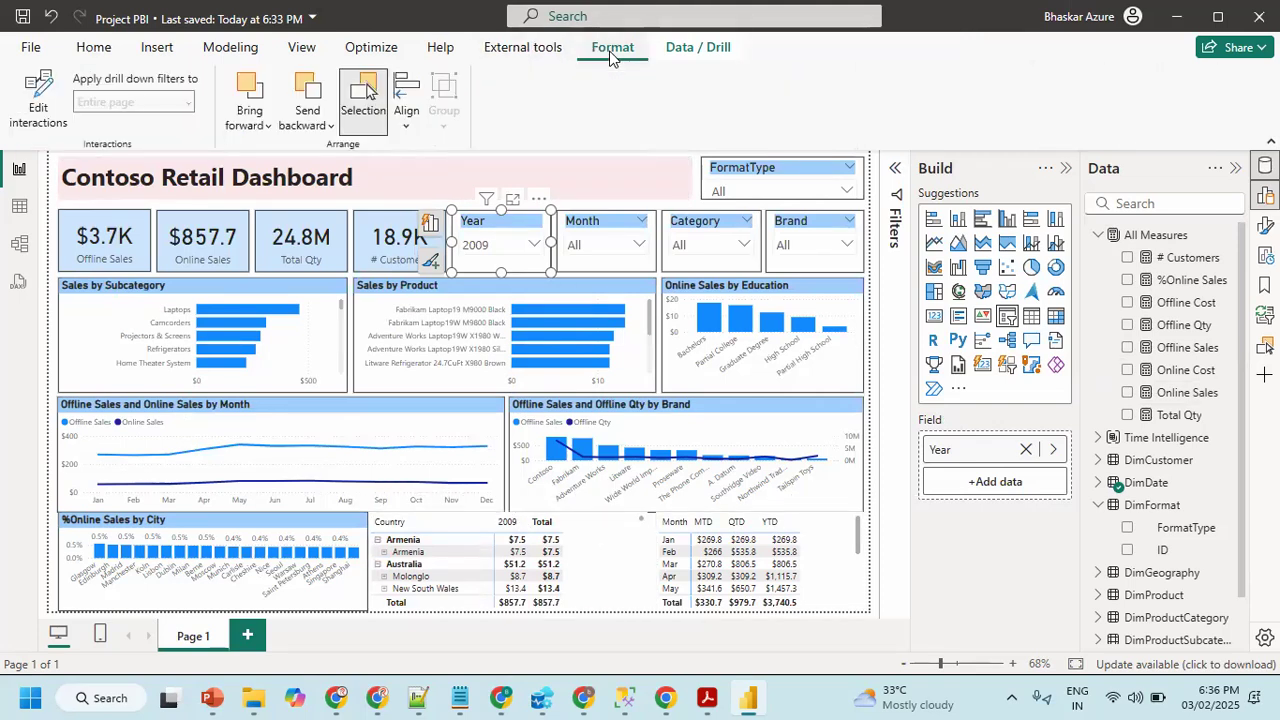
left_click(36, 92)
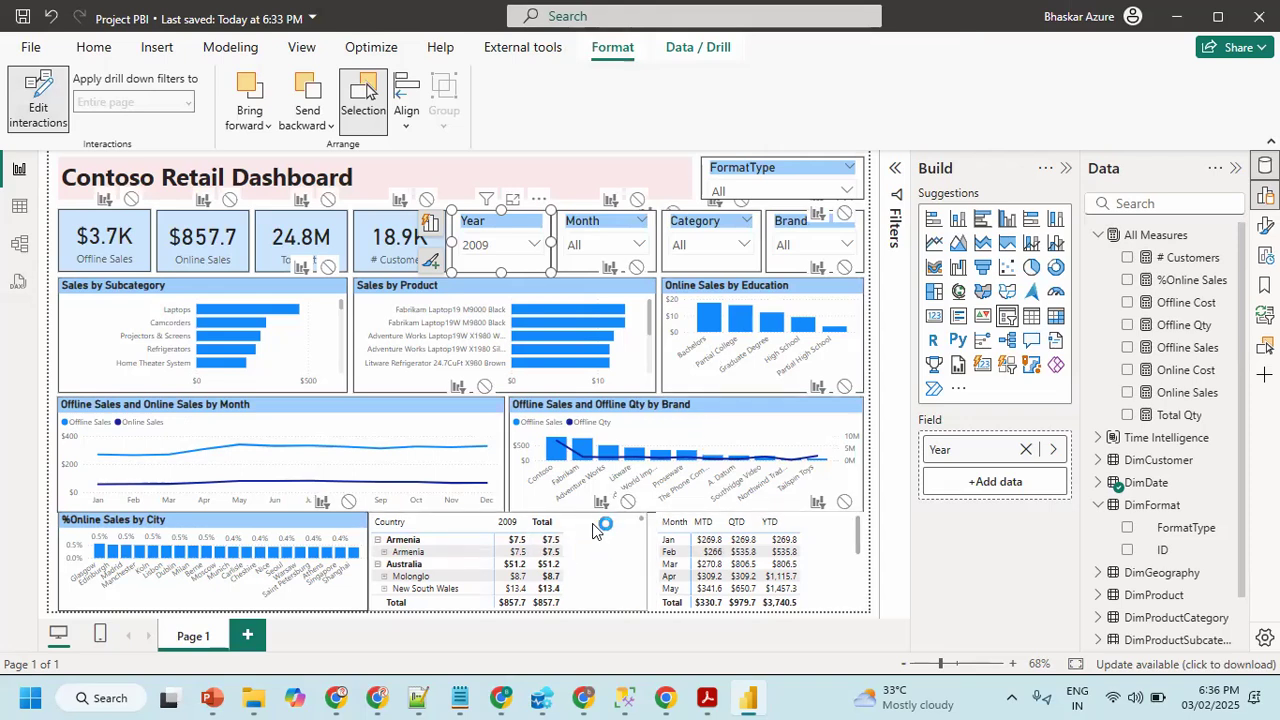
left_click(628, 502)
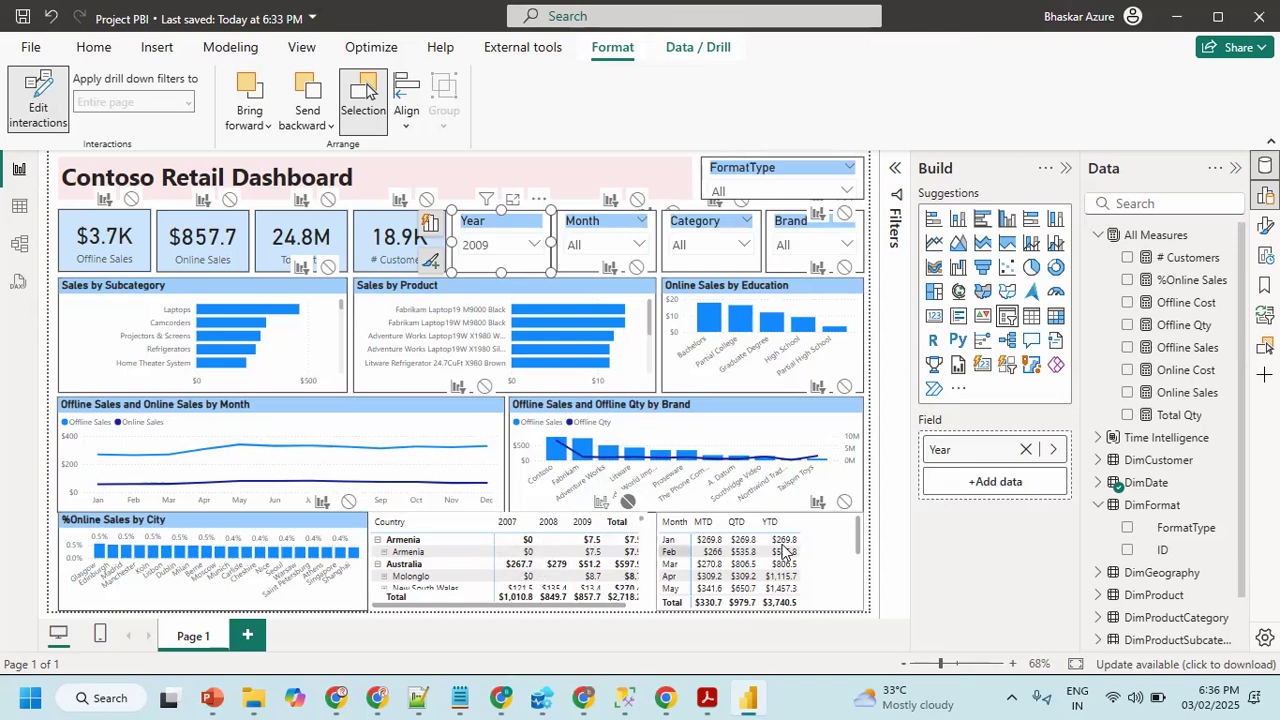
left_click(42, 100)
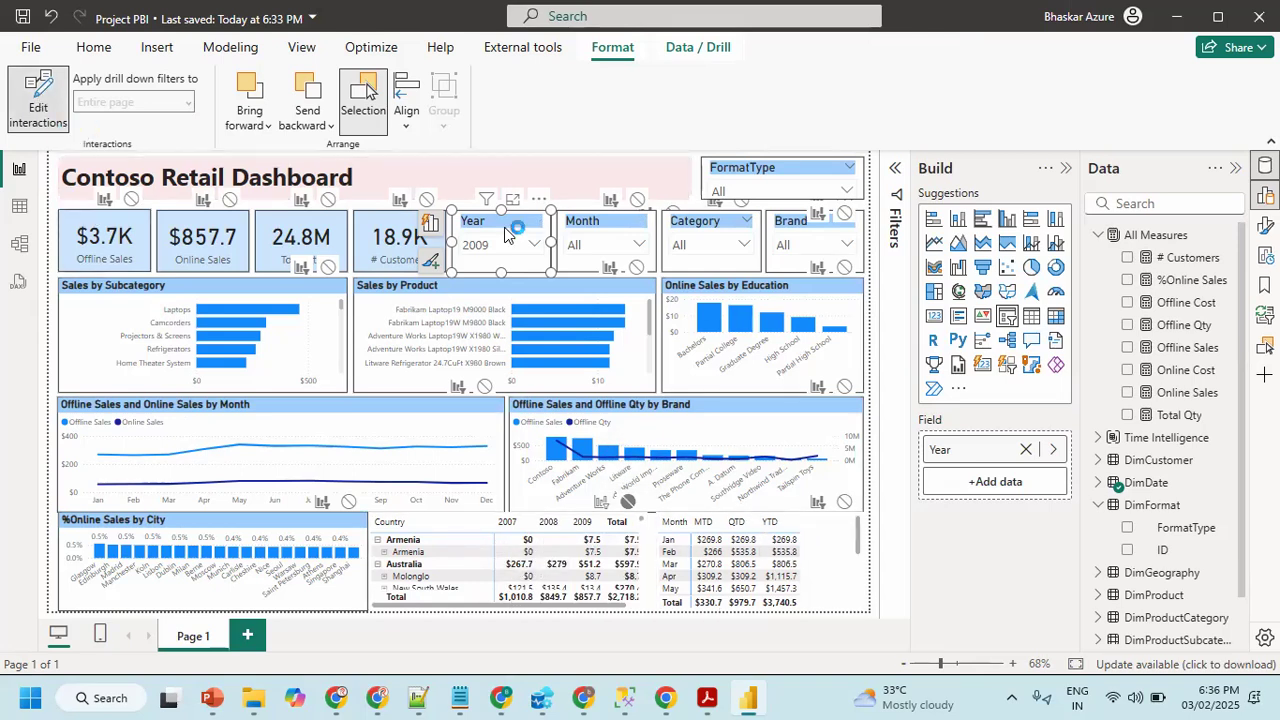
- Save the report and check the remaining requirements in the Project Design PDF
left_click(1066, 170)
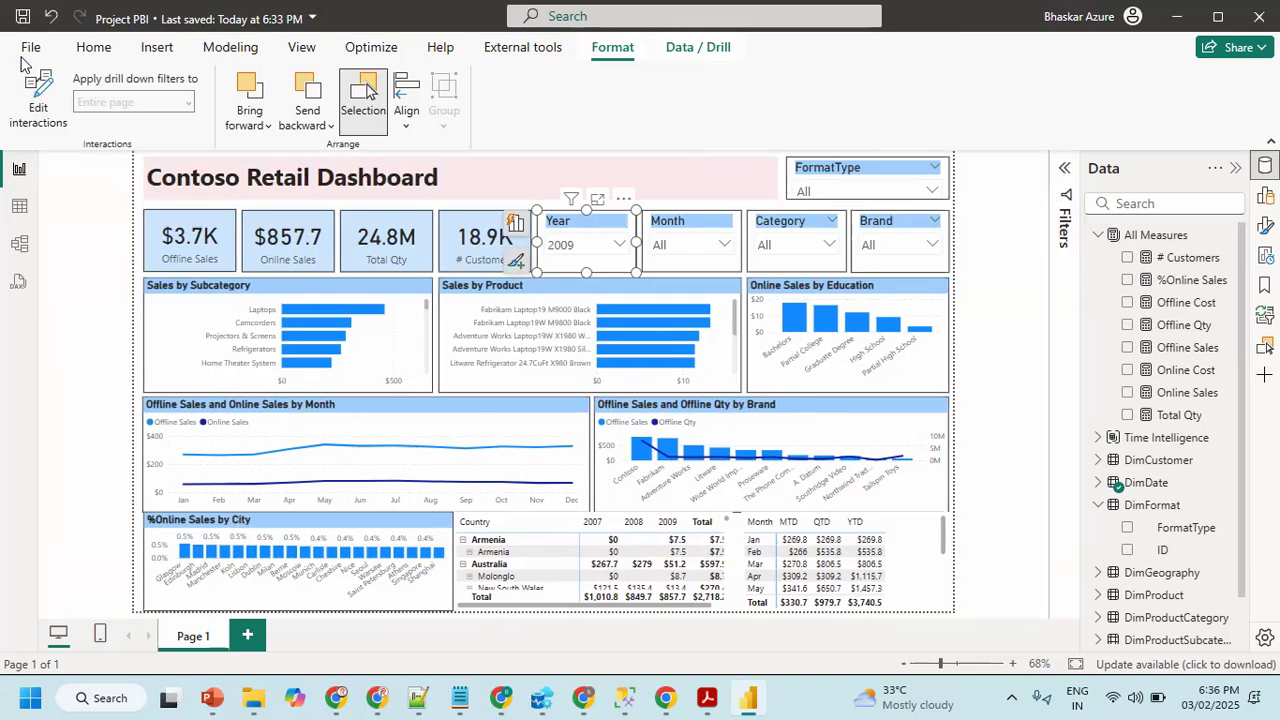
left_click(22, 18)
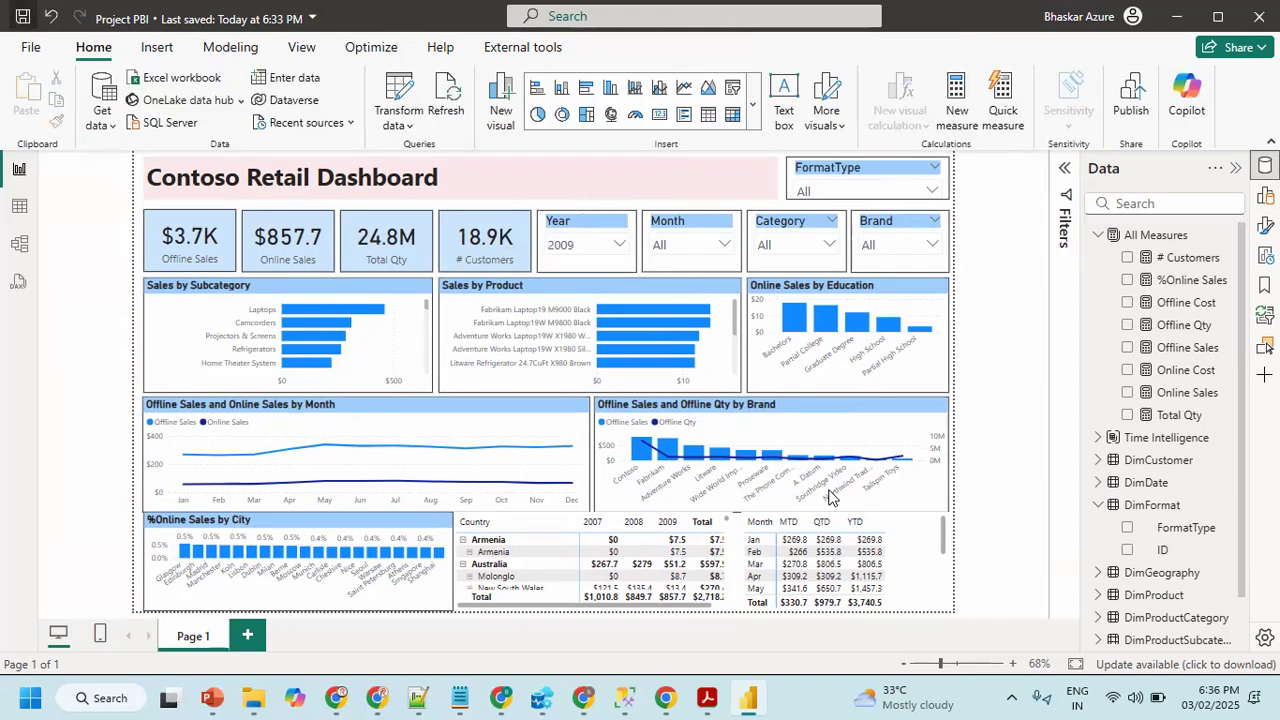
left_click(708, 698)
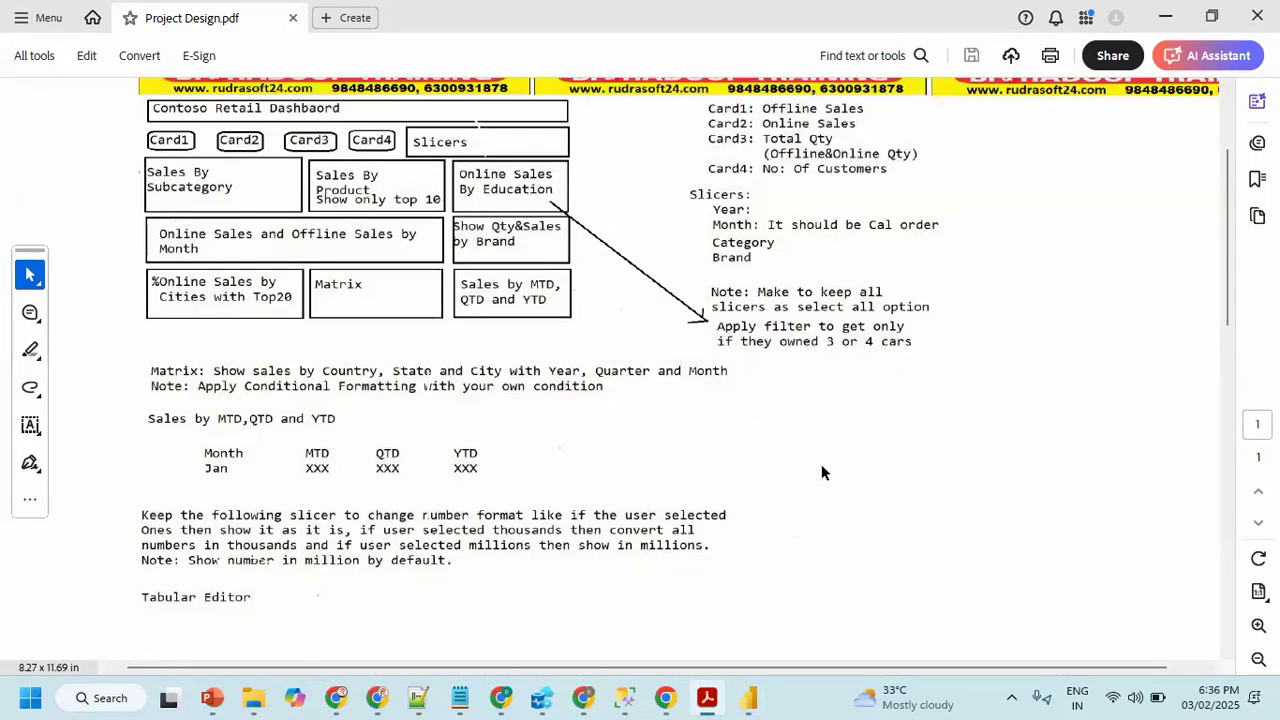
key("alt+Tab")
key("ctrl+s")
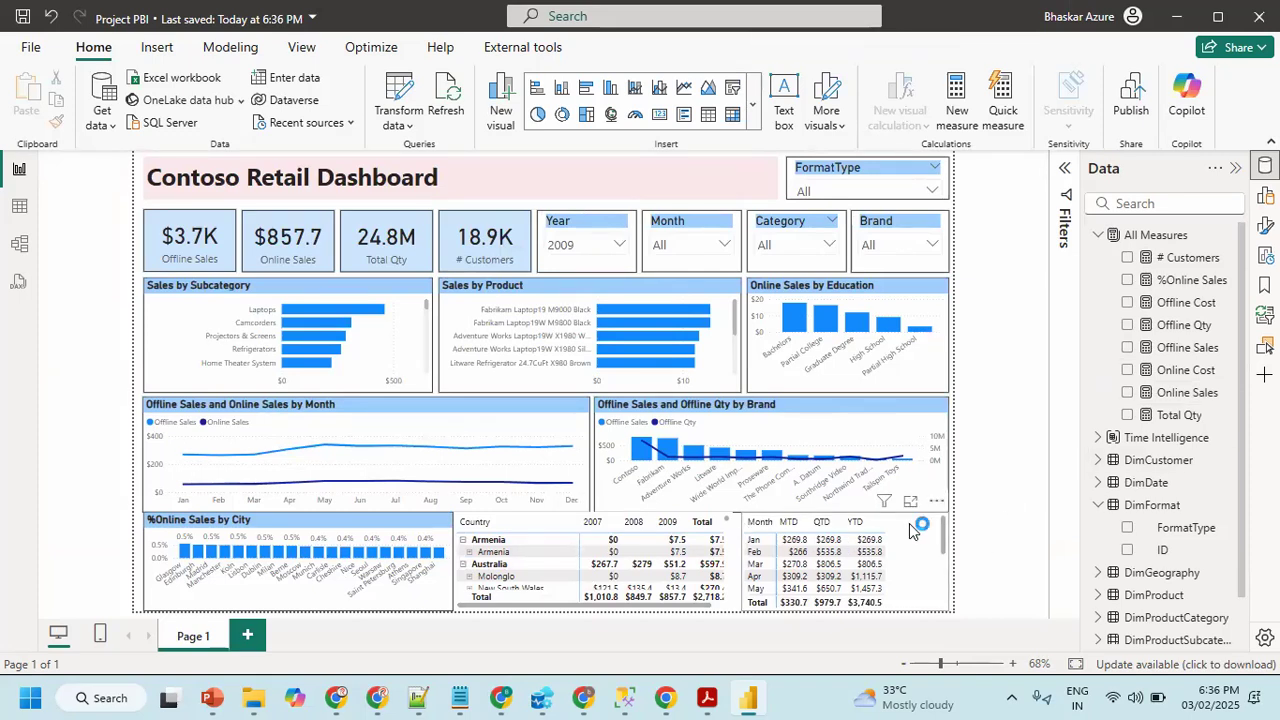
- Select the four cards together with the Year, Month, Category and Brand slicers and nudge the whole row slightly upward
left_click(535, 524)
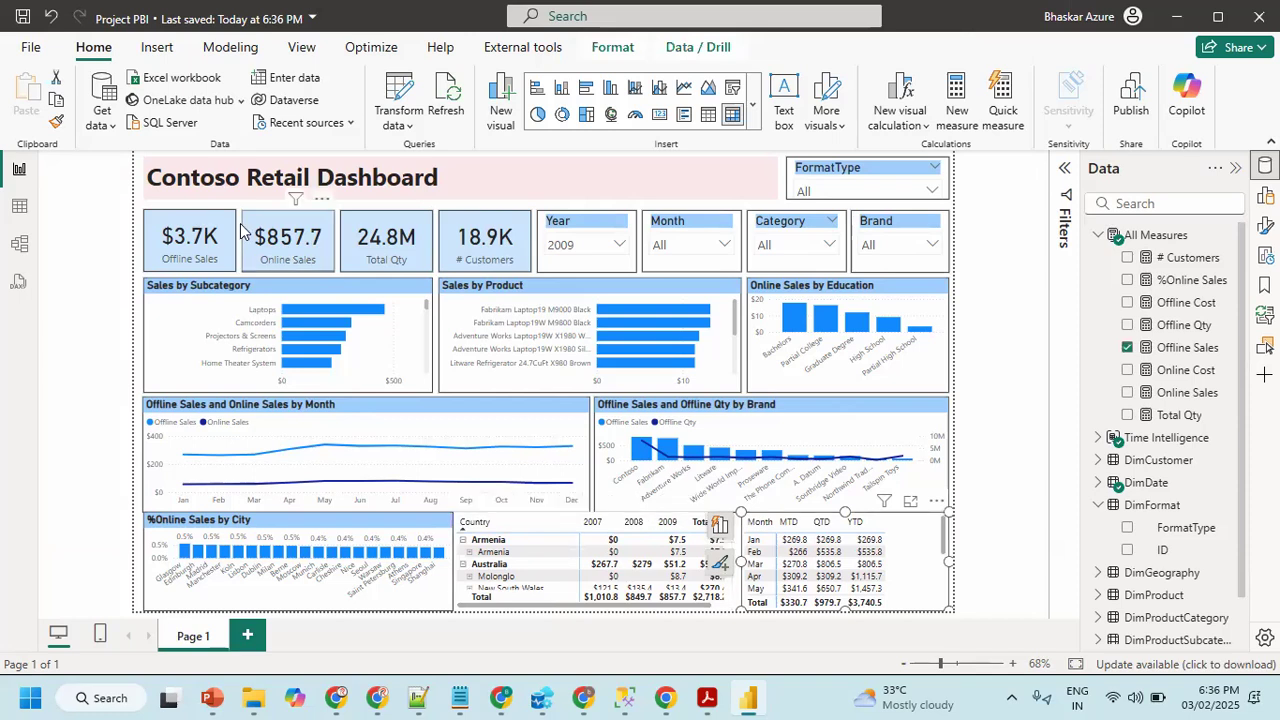
left_click(482, 228, "ctrl")
left_click(575, 228, "ctrl")
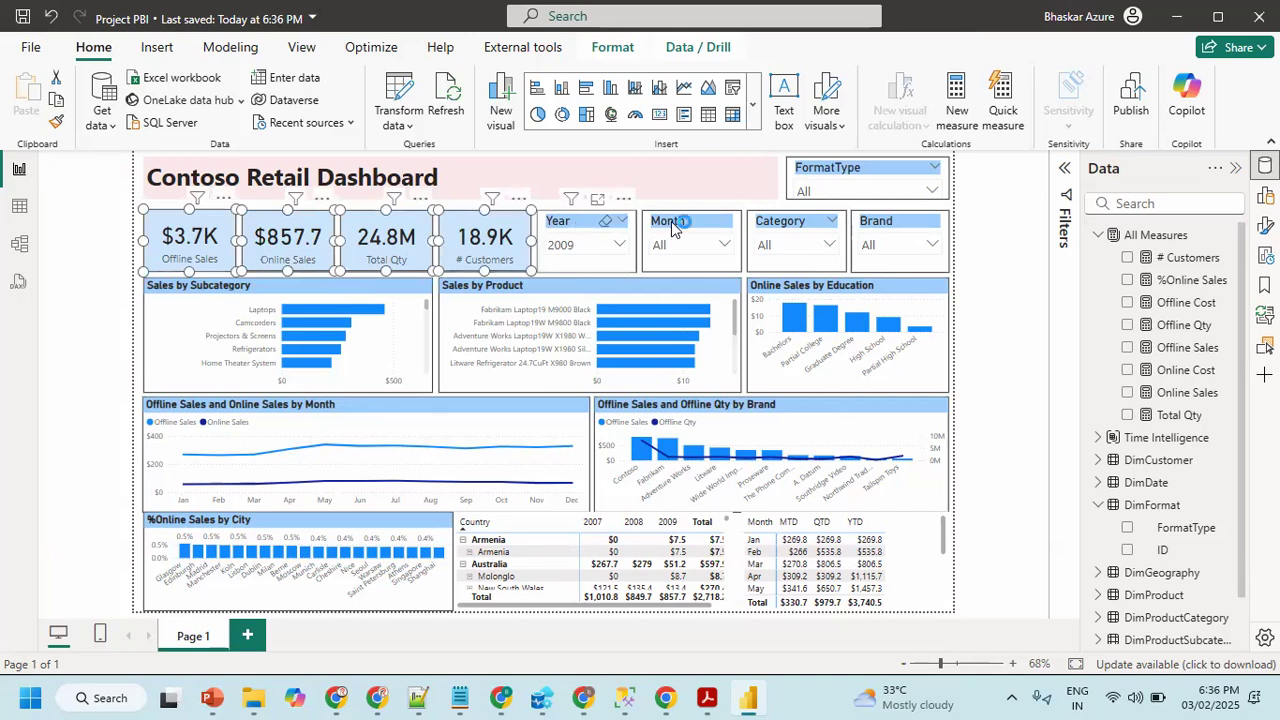
left_click(768, 222, "ctrl")
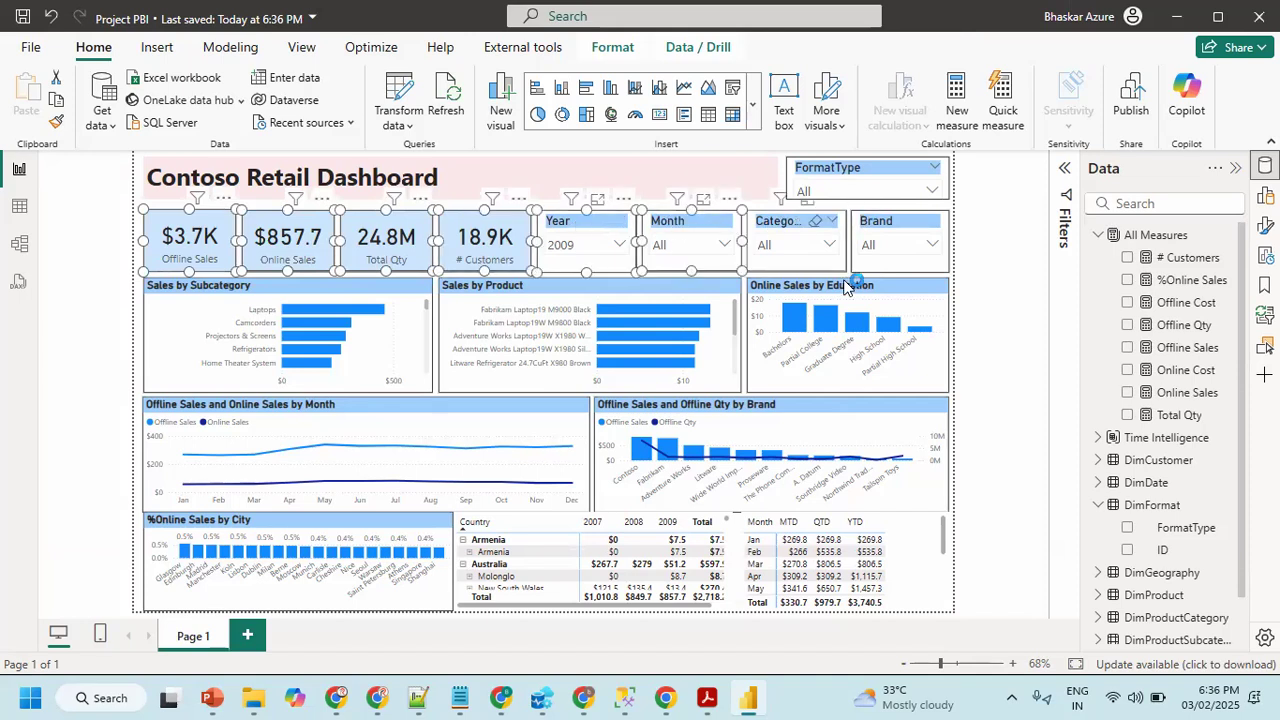
left_click(850, 276, "ctrl")
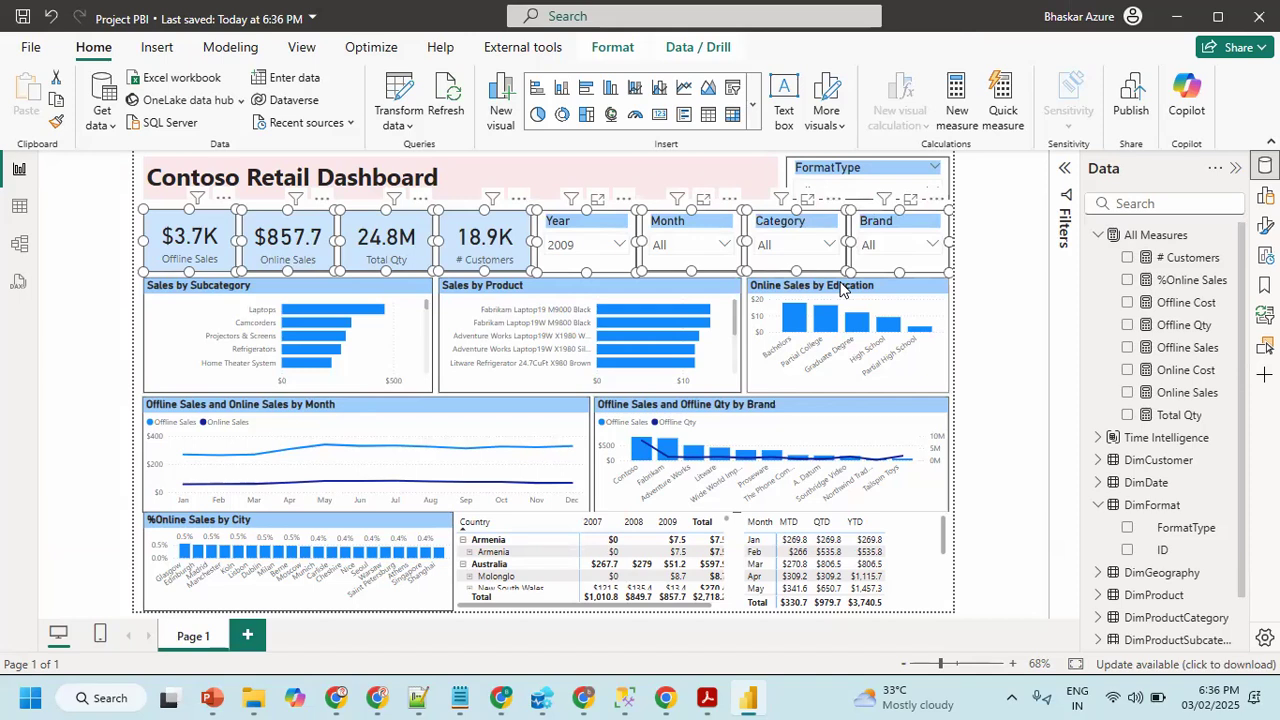
key("Up")
key("Up")
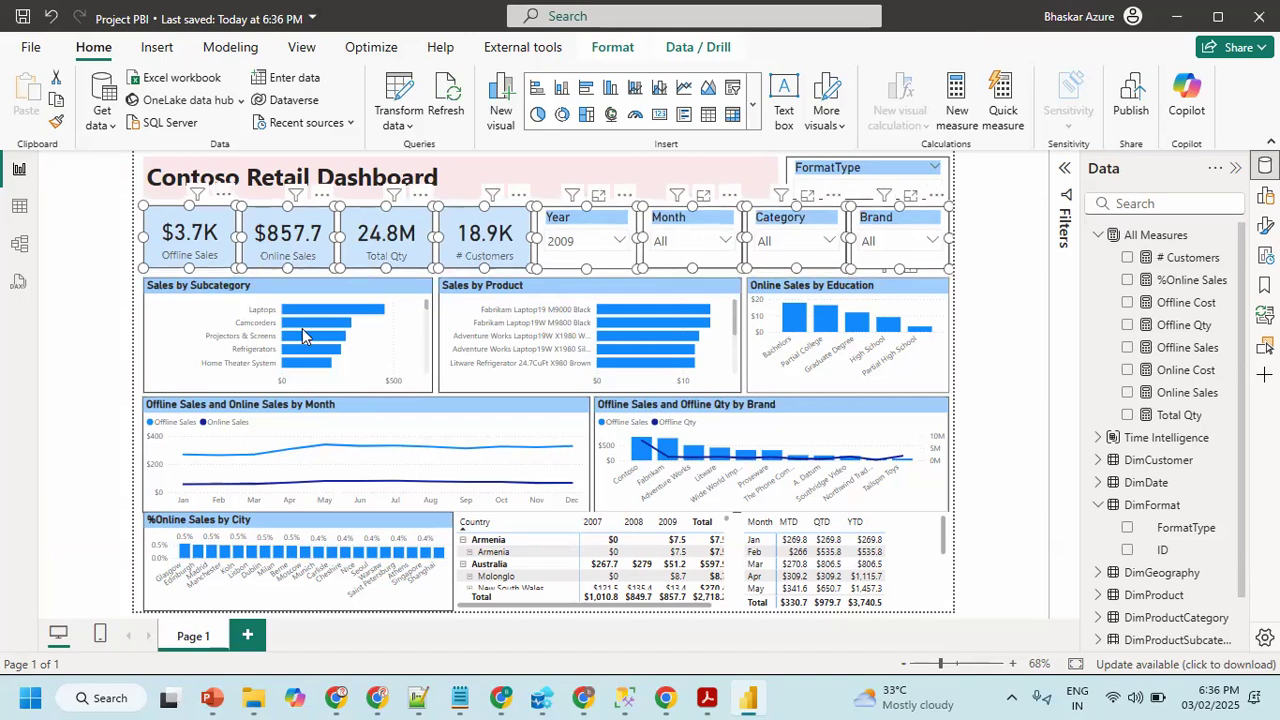
- Shift the Subcategory, Product and Education charts slightly upward, and do the same for the sales by Month and by Brand charts
left_click(300, 290)
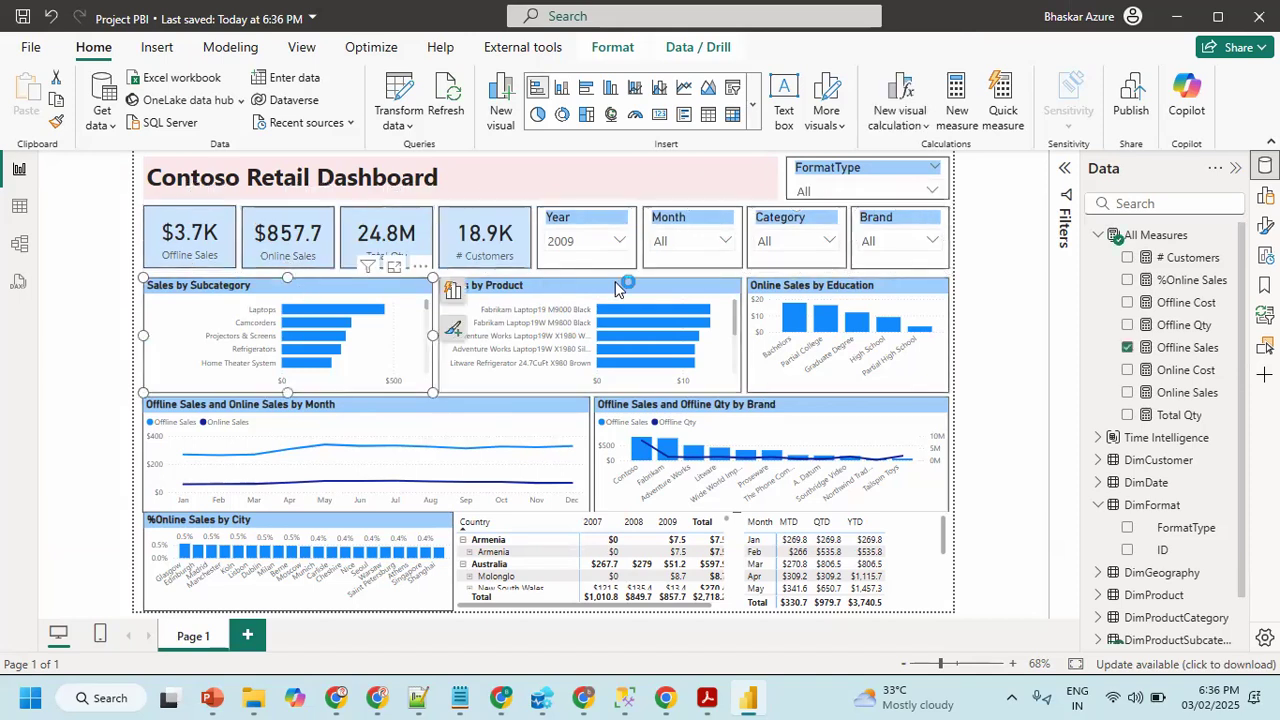
left_click(853, 285, "ctrl")
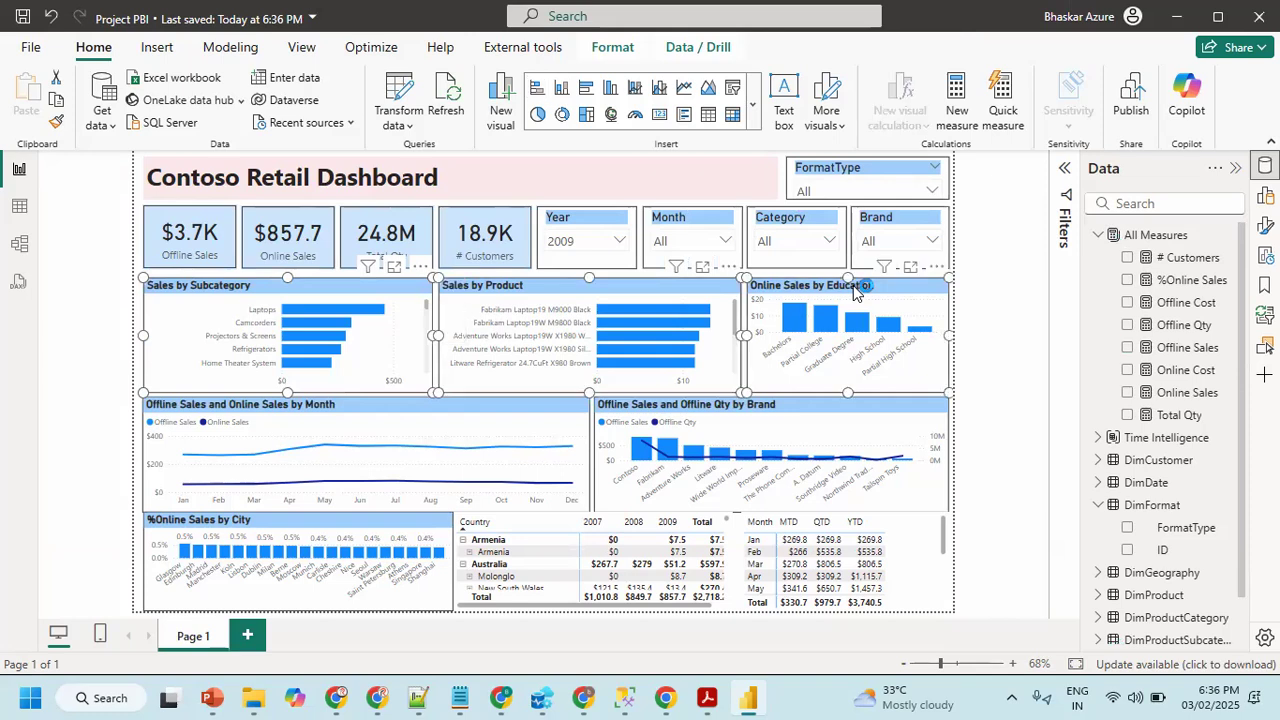
left_click_drag(853, 285, 853, 280)
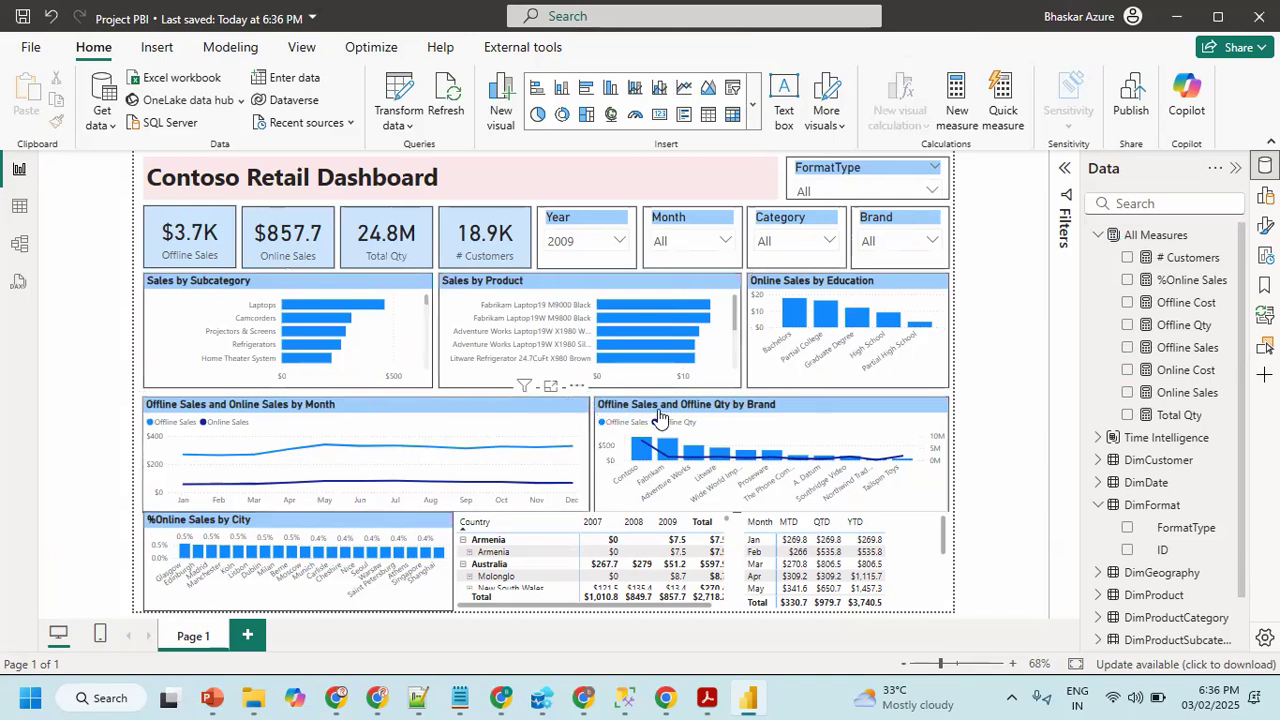
left_click(673, 405, "ctrl")
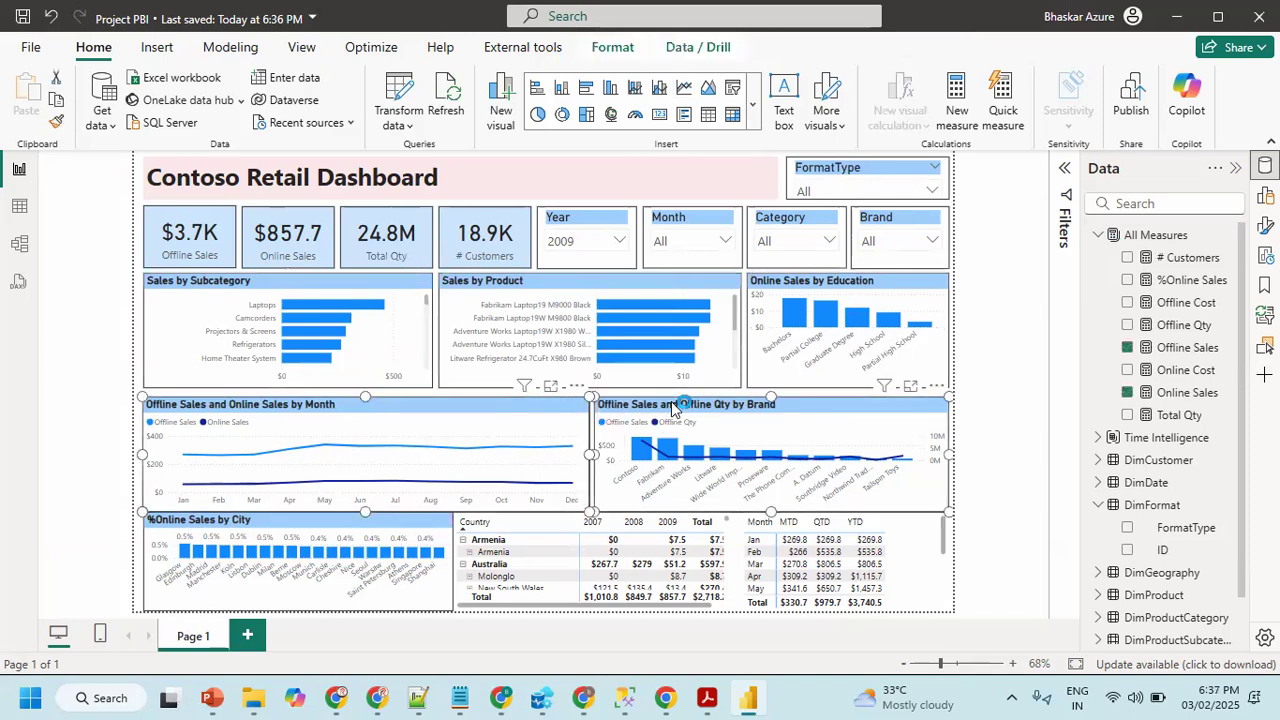
key("Up")
key("Up")
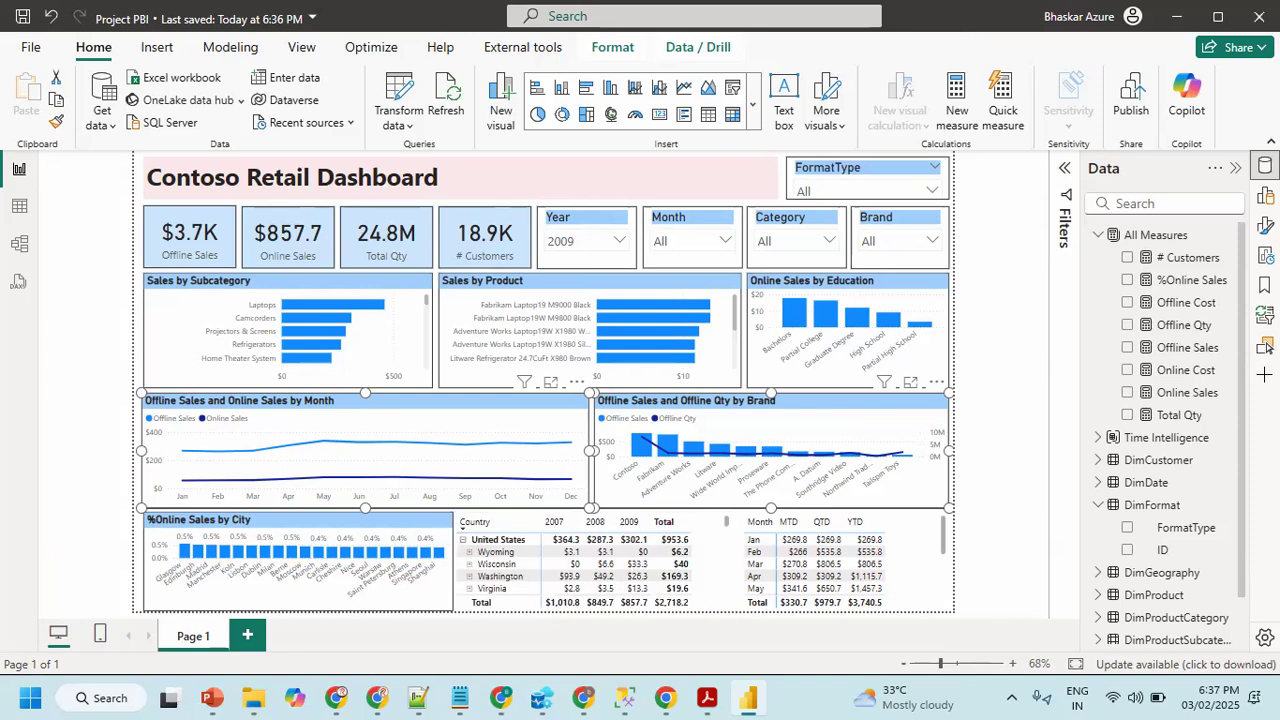
- Turn on the visual border for the country matrix and the MTD, QTD and YTD table, keeping the matrix sorted ascending by Country
left_click(1265, 225)
left_click(952, 200)
type("bor")
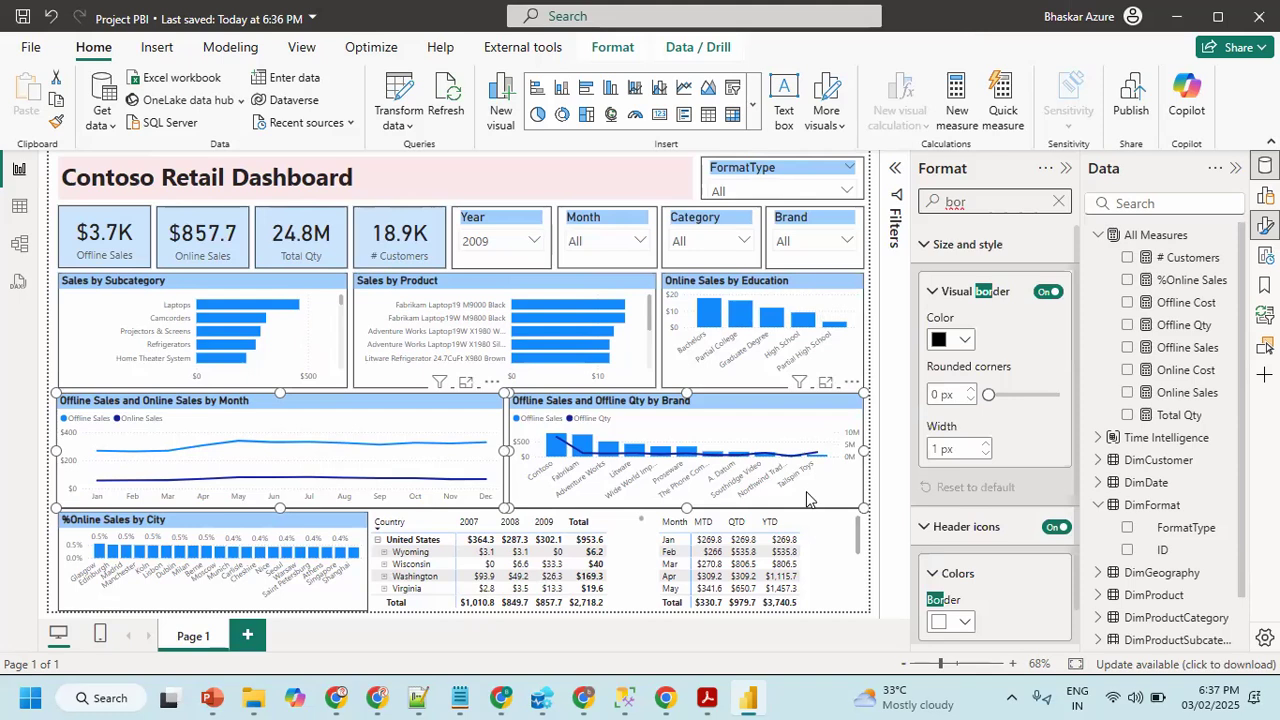
left_click(602, 525)
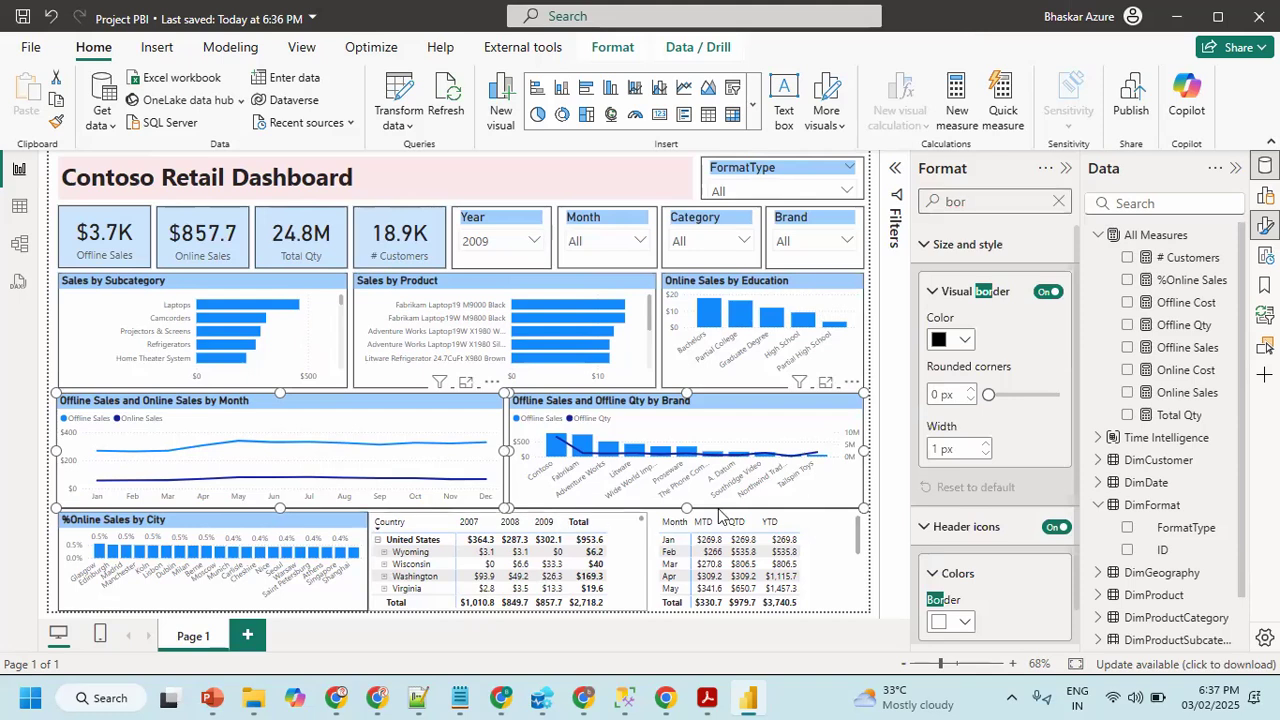
left_click(445, 527)
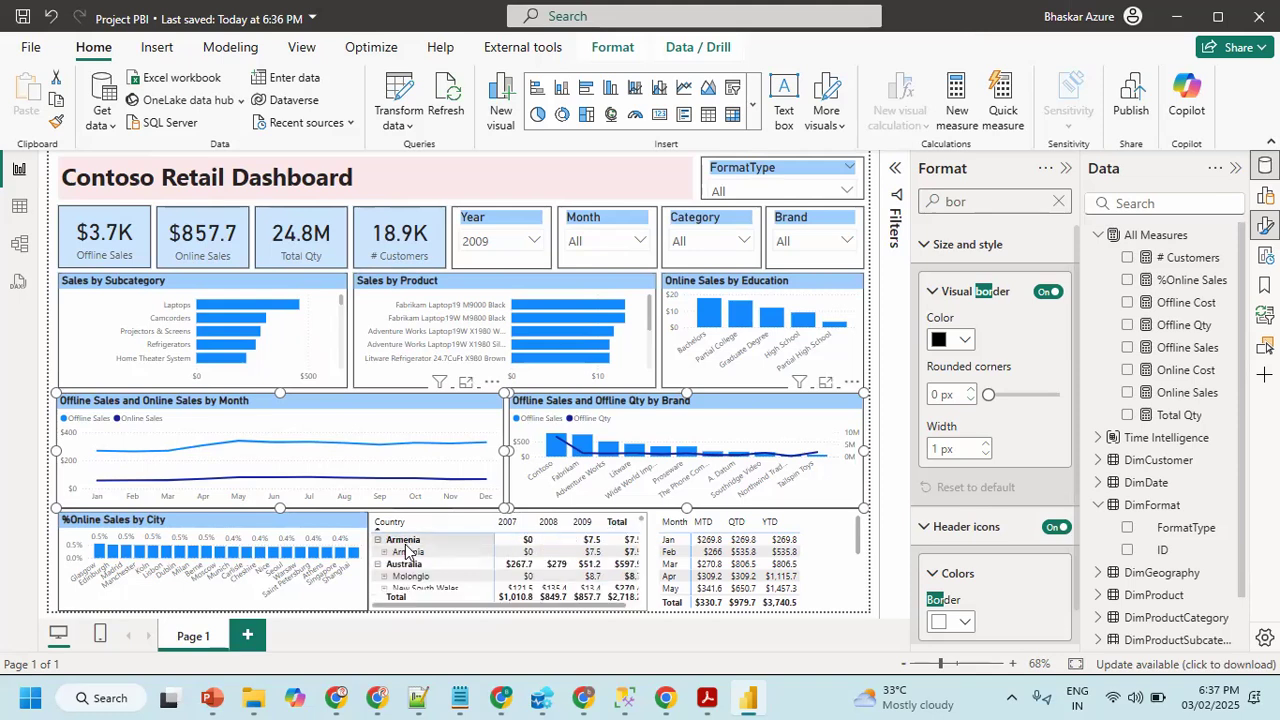
left_click(648, 541)
left_click(1047, 291)
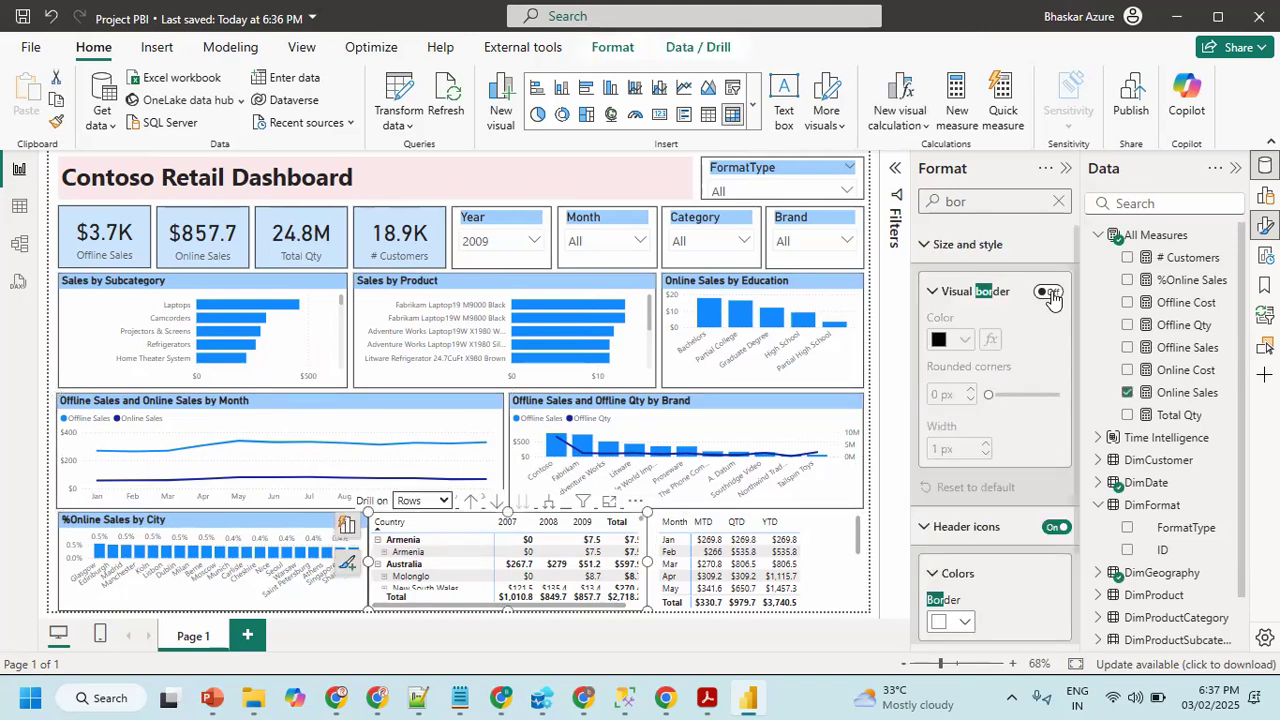
left_click(855, 540)
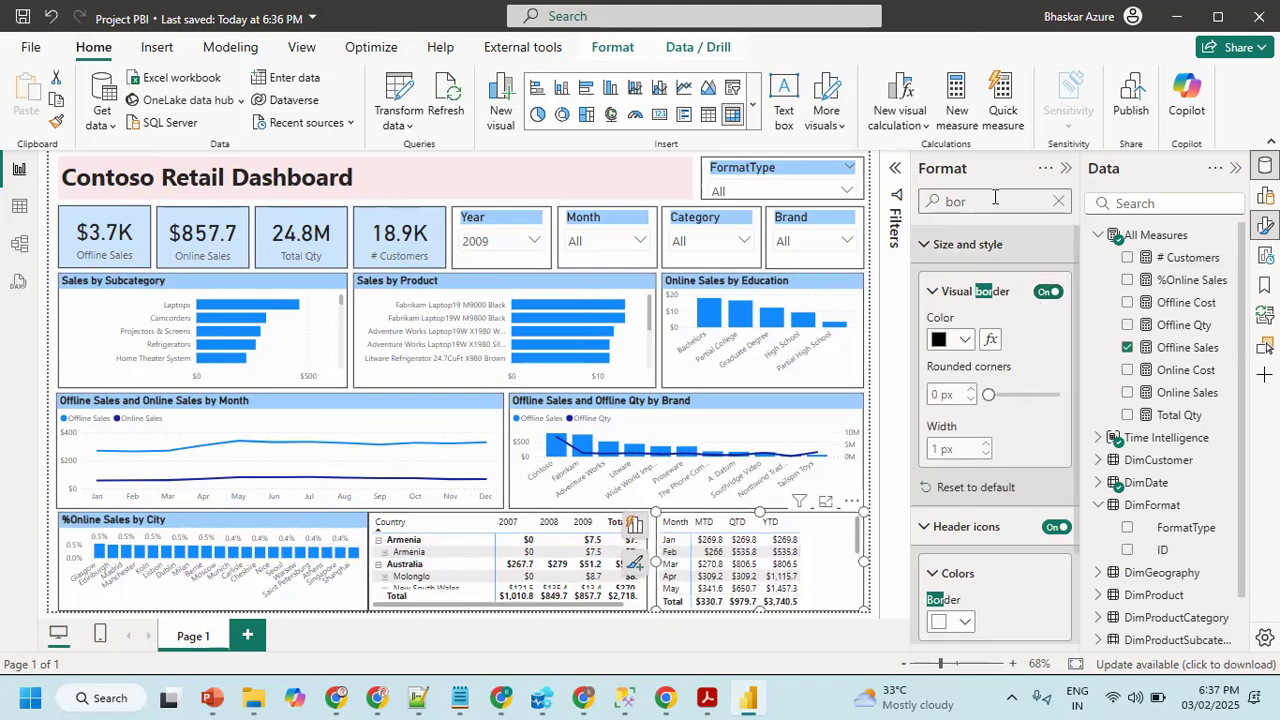
- Hide the formatting and data panes, deselect the table and save the report
left_click(1066, 168)
left_click(1236, 168)
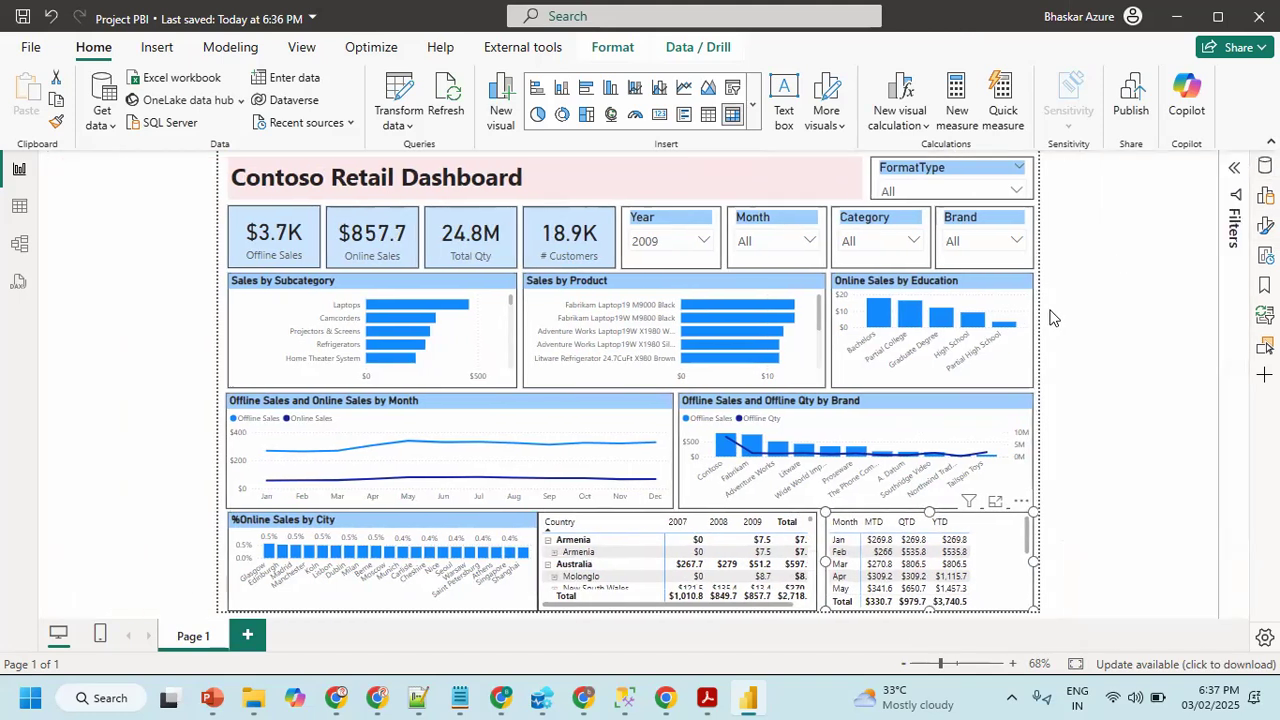
left_click(1088, 320)
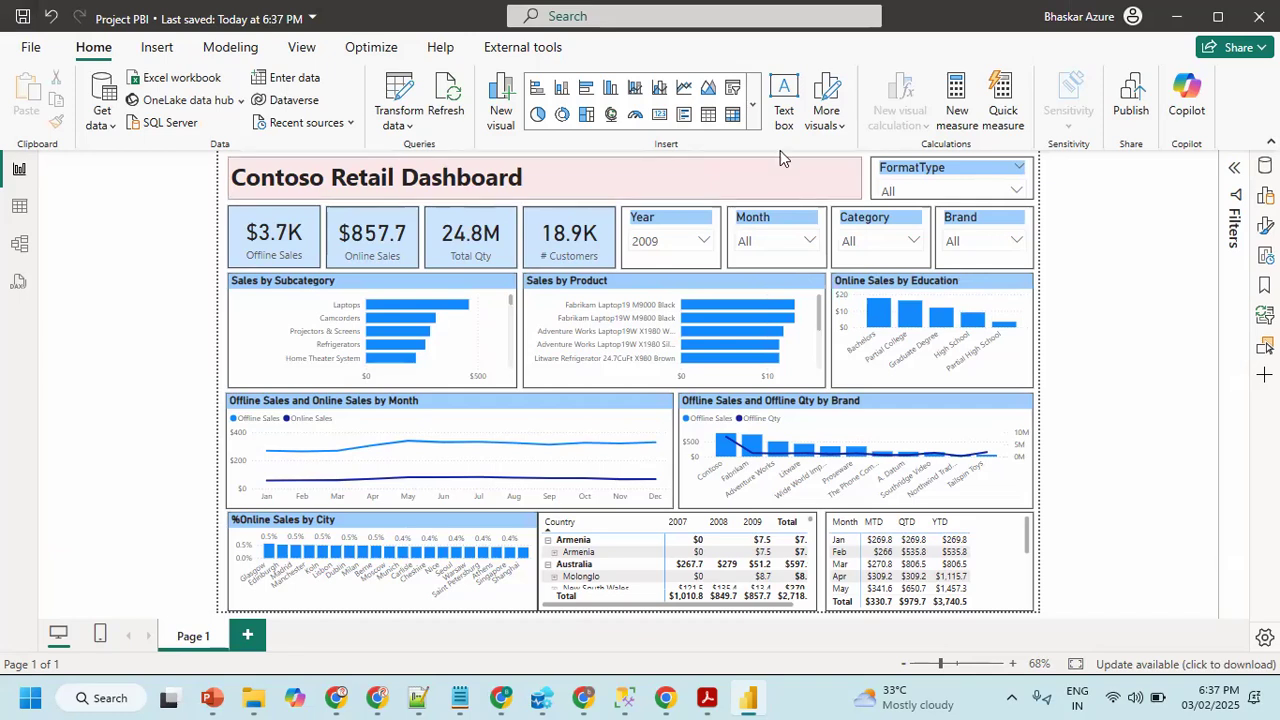
- Turn on the visual border for the Contoso Retail Dashboard title text box and hide the formatting pane
left_click(865, 173)
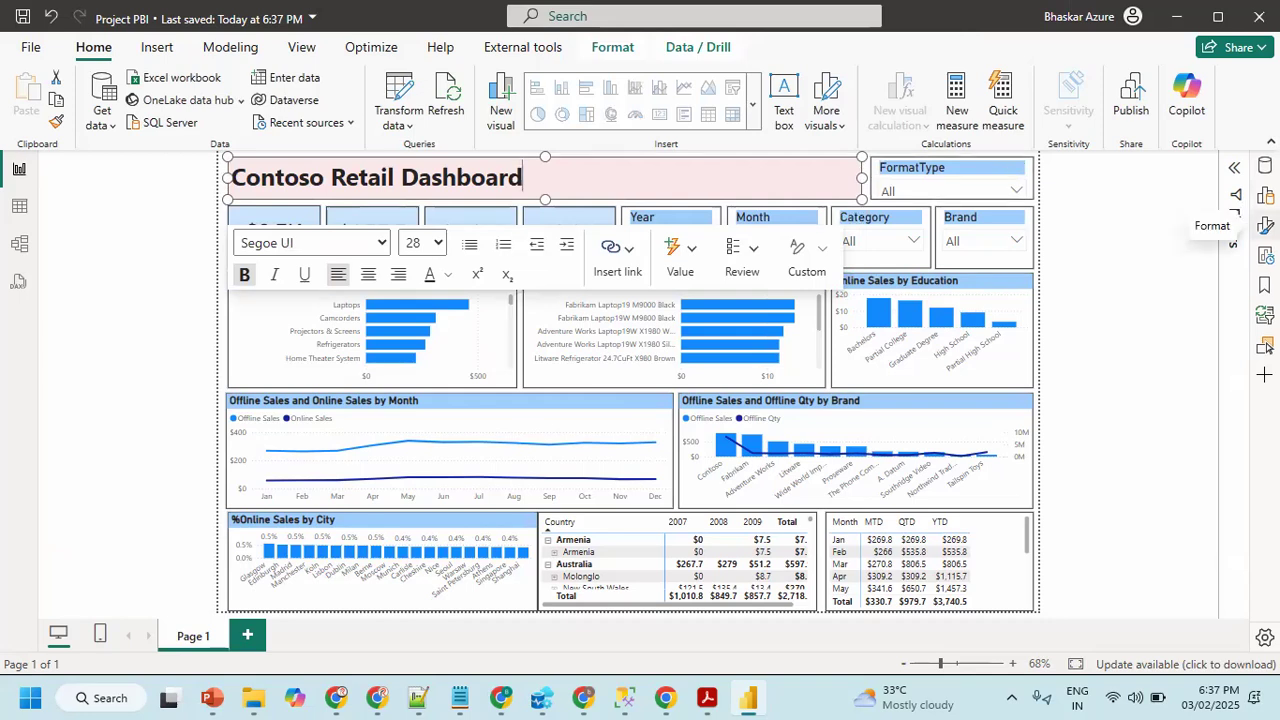
left_click(1264, 226)
left_click(1163, 200)
type("b")
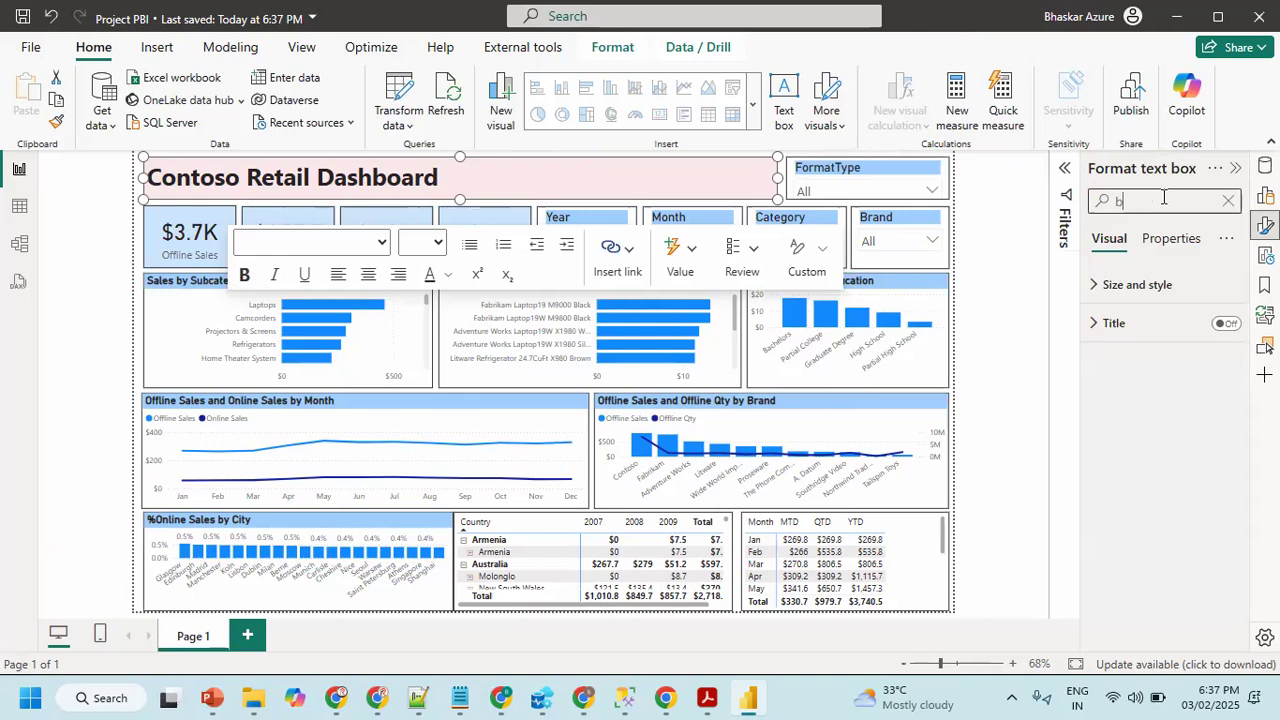
type("or")
left_click(1217, 291)
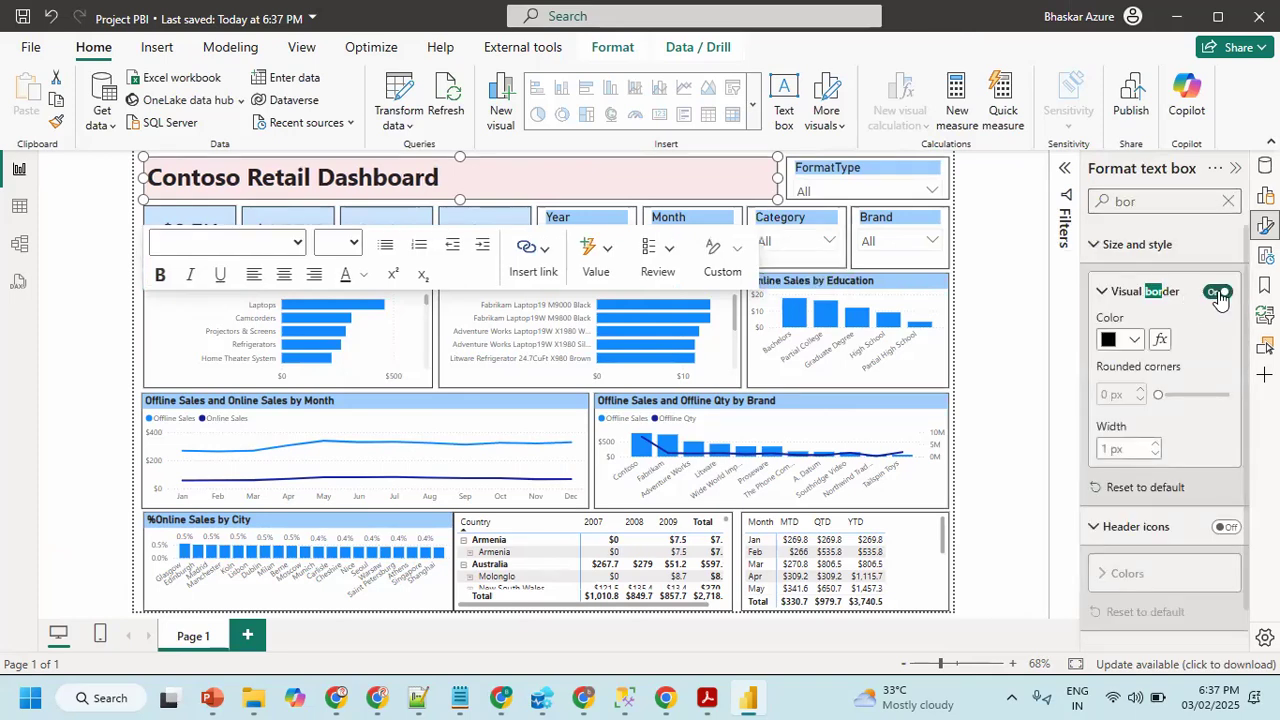
left_click(1040, 334)
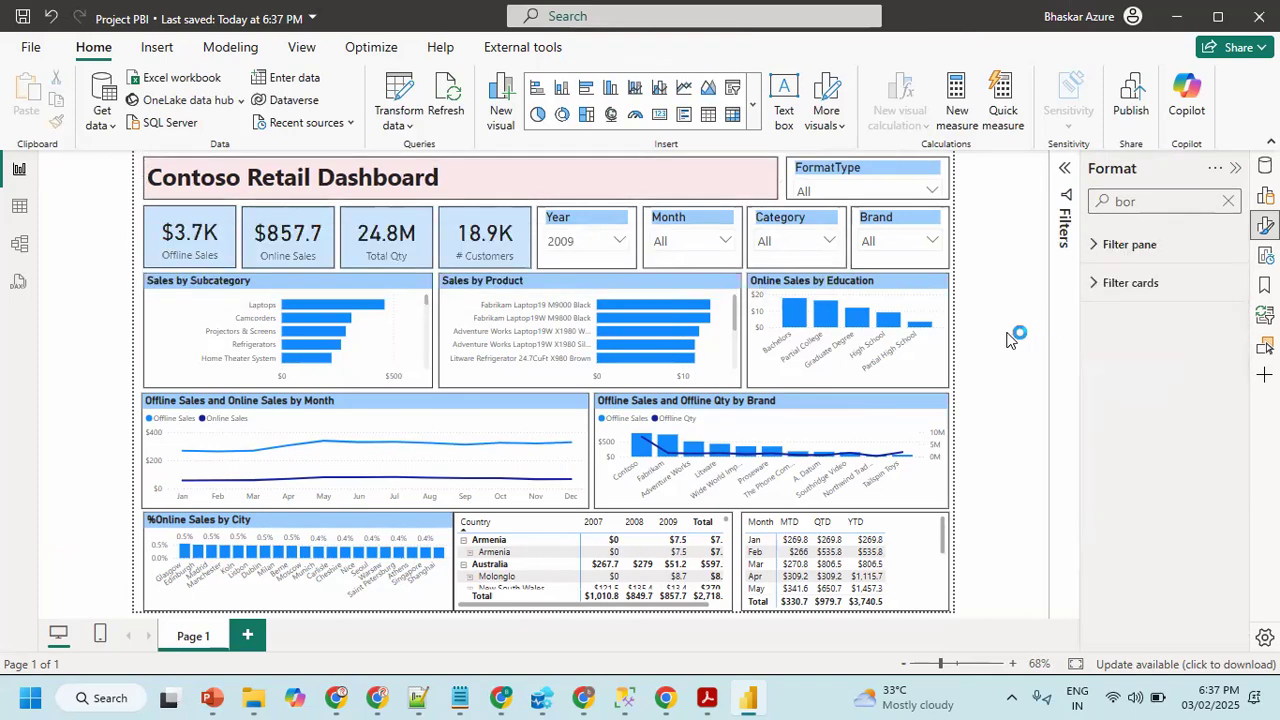
left_click(1236, 167)
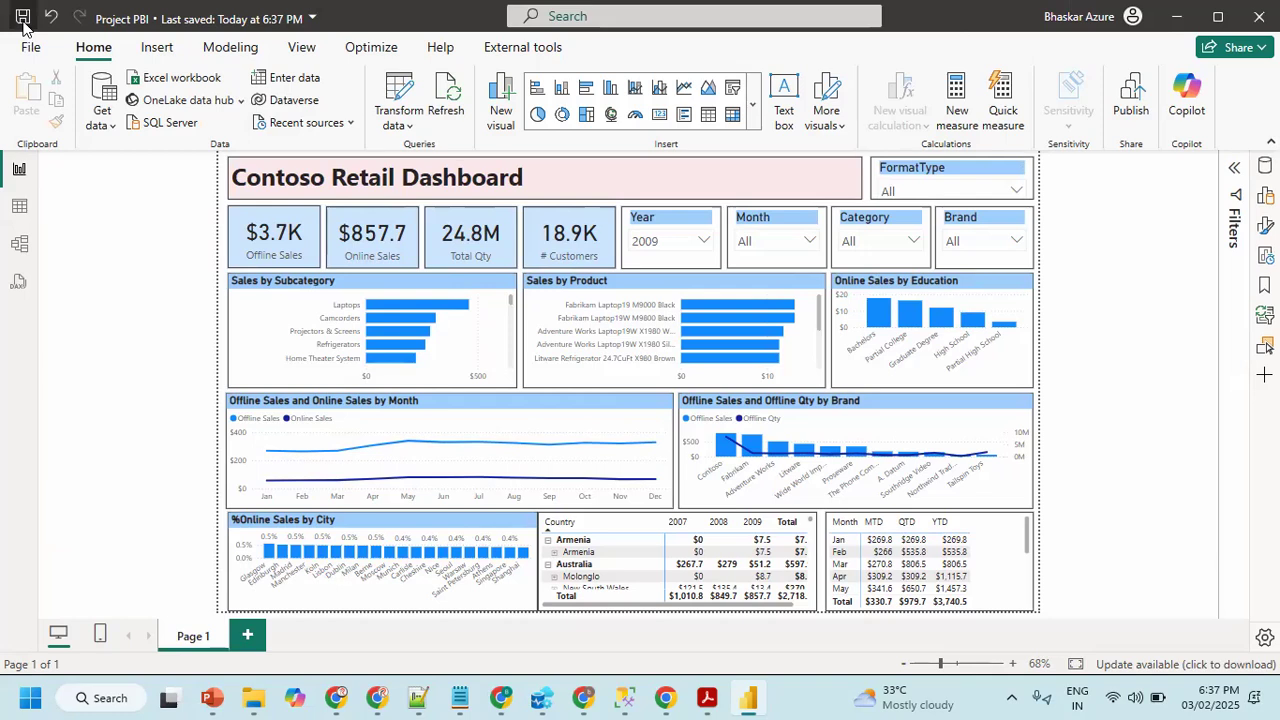
- Nudge the country matrix slightly to the right, away from the %Online Sales by City chart, and deselect it
left_click(818, 543)
key("Right")
key("Right")
key("Right")
key("Right")
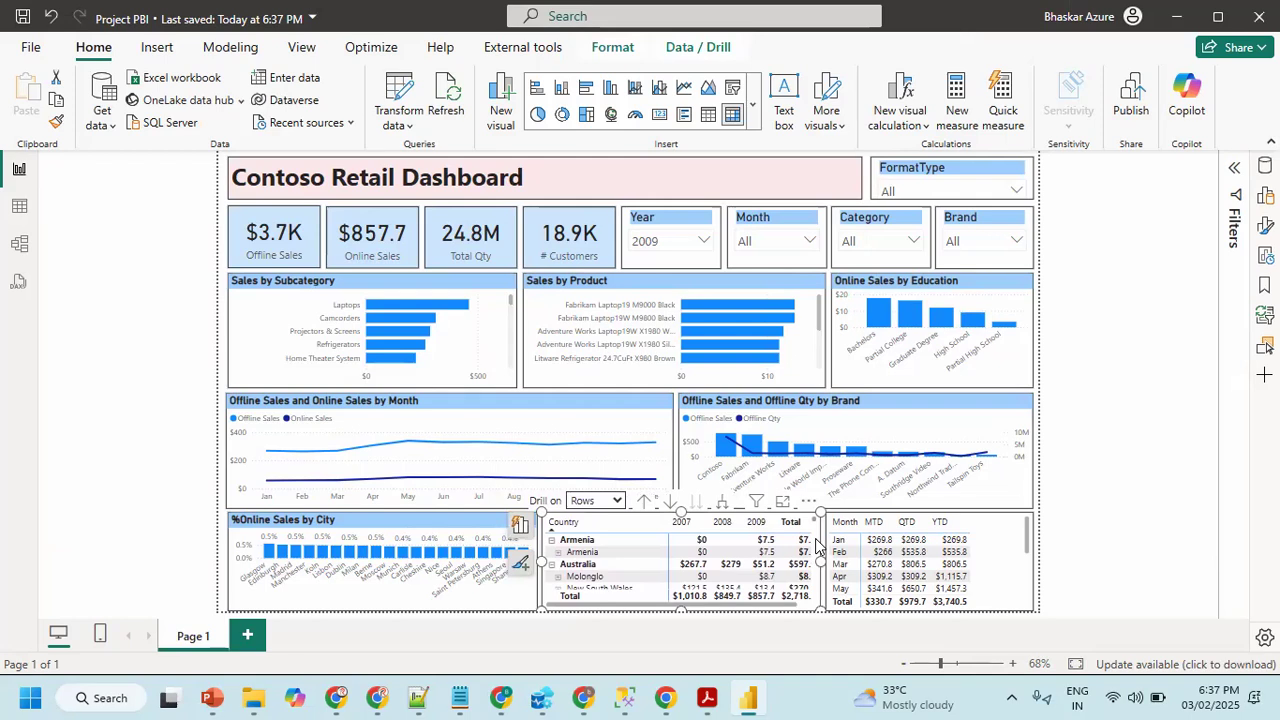
left_click(654, 617)
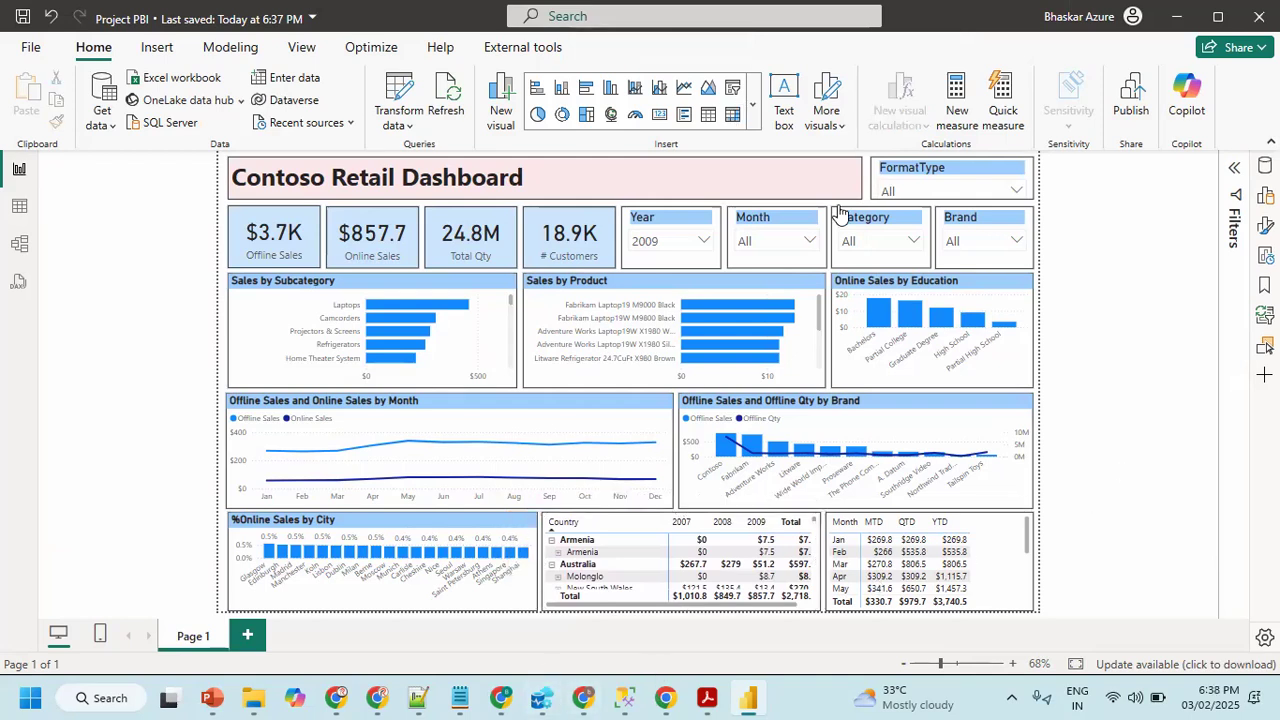
left_click(1265, 226)
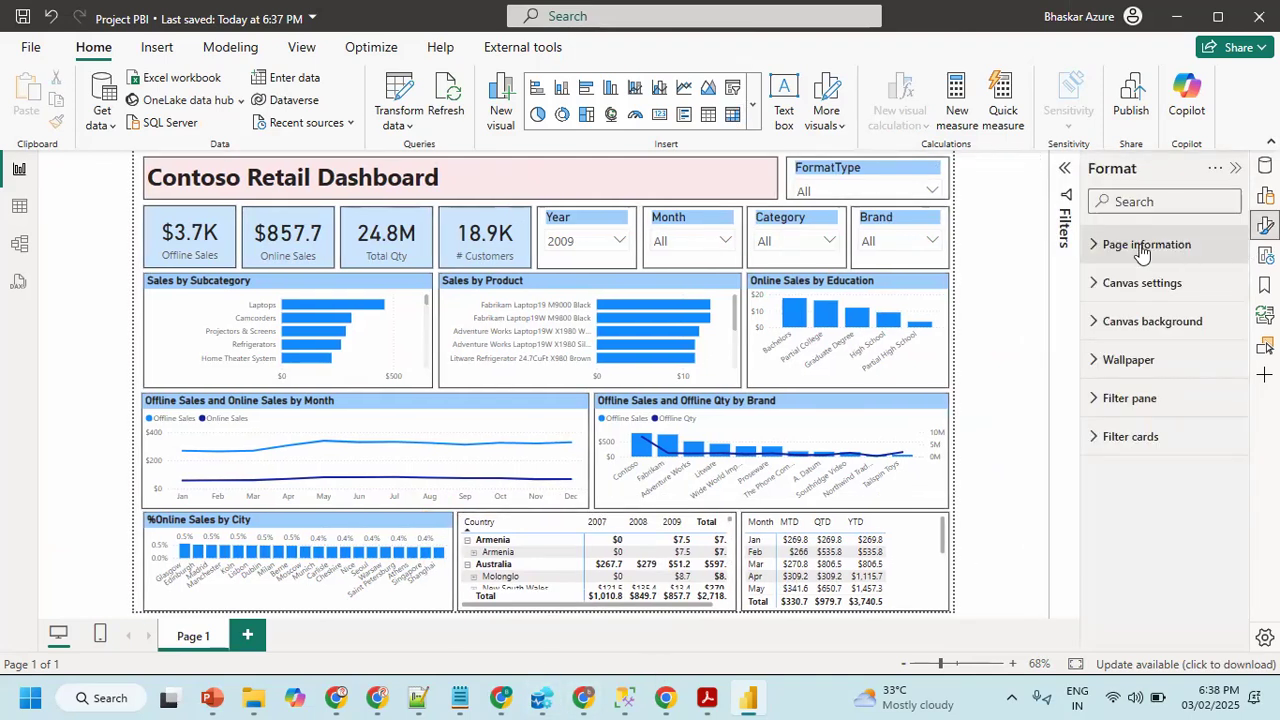
left_click(1265, 195)
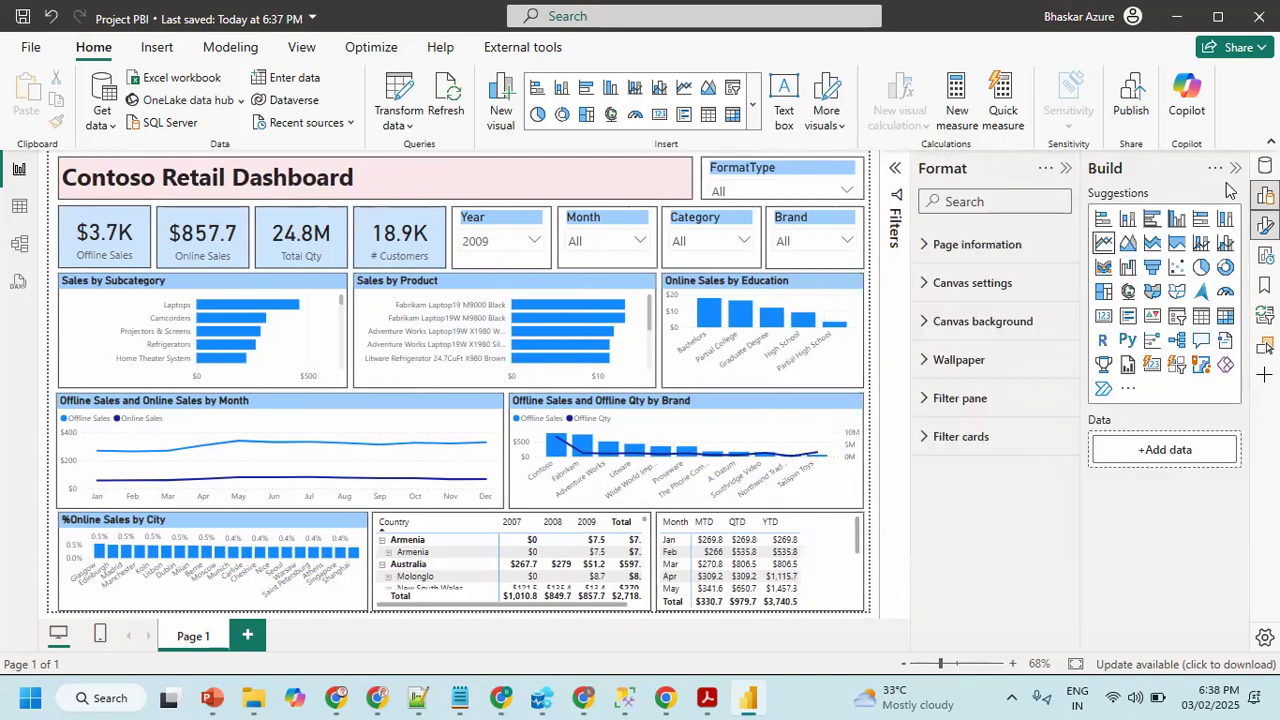
left_click(1066, 168)
left_click(1236, 169)
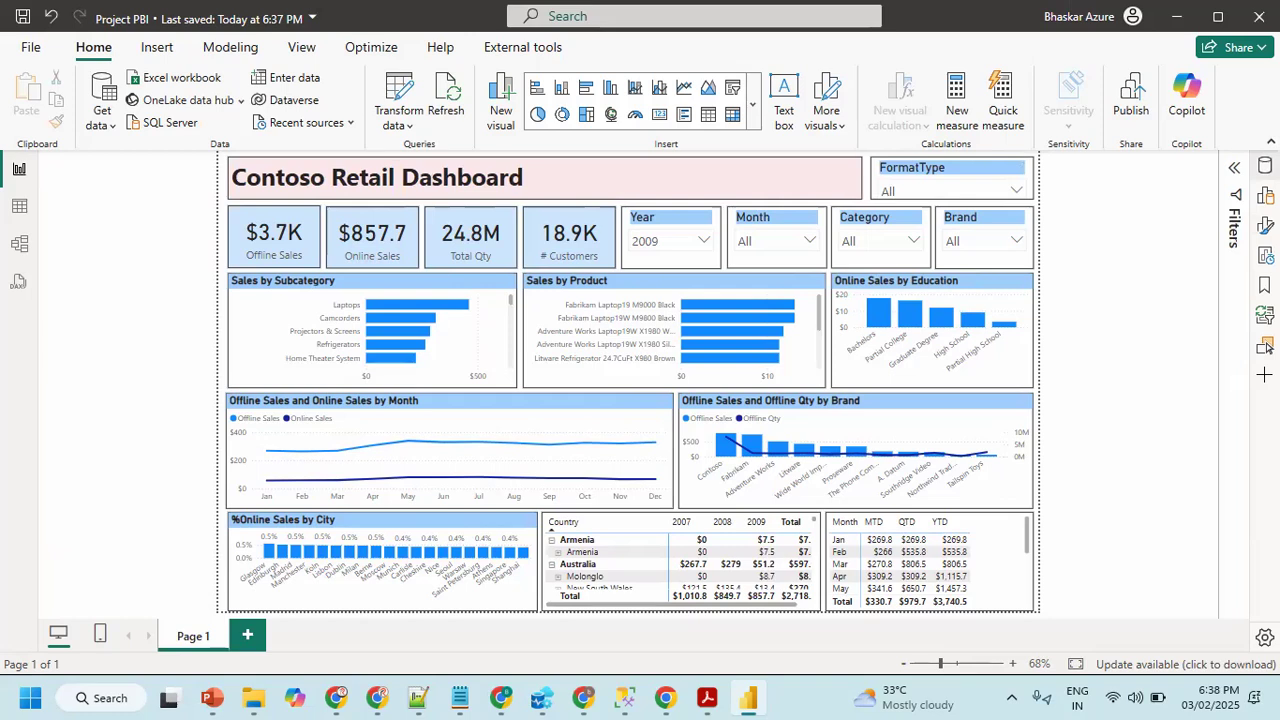
- Review the Online Sales measure's formula and the order of the options in the FormatType slicer
left_click(1265, 166)
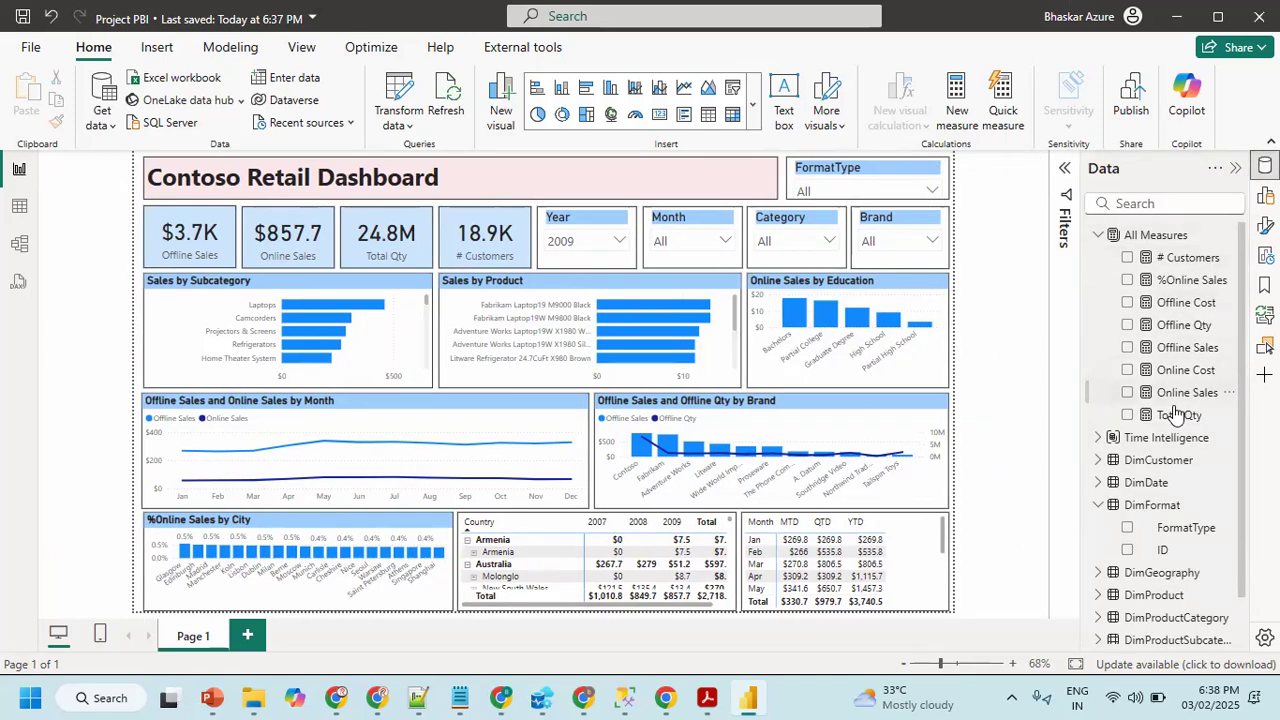
left_click(1182, 394)
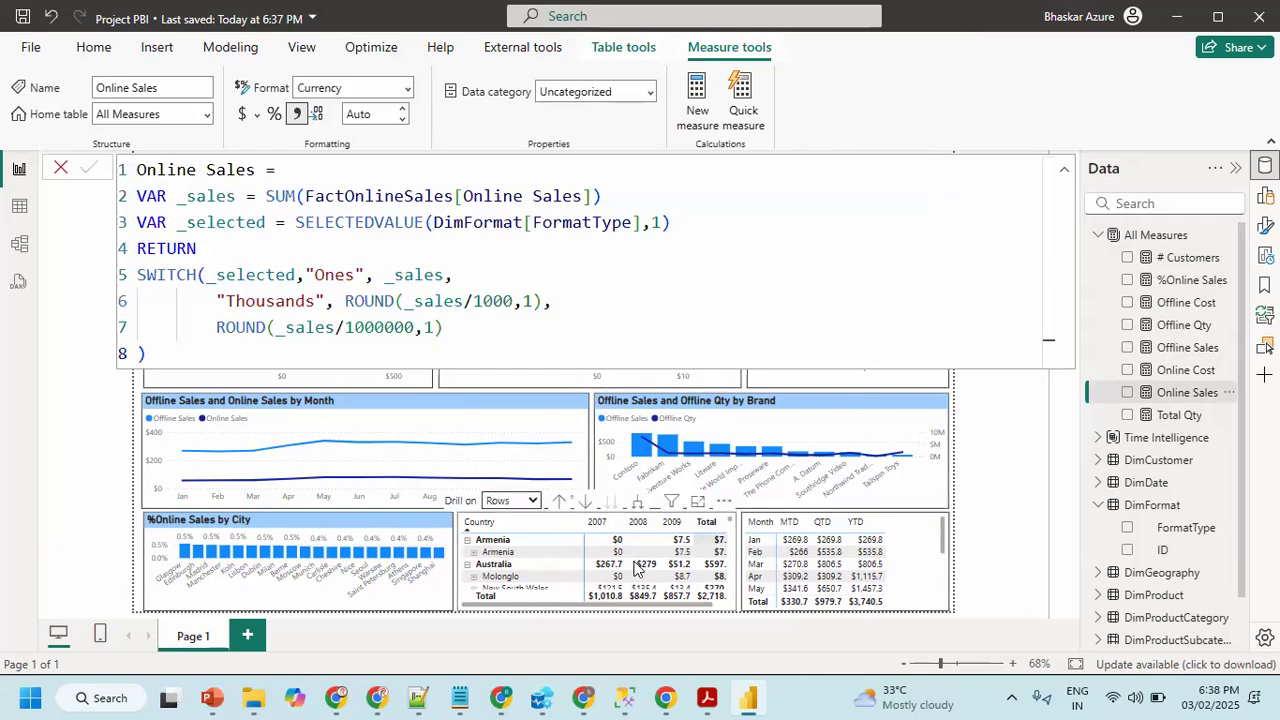
left_click(1066, 176)
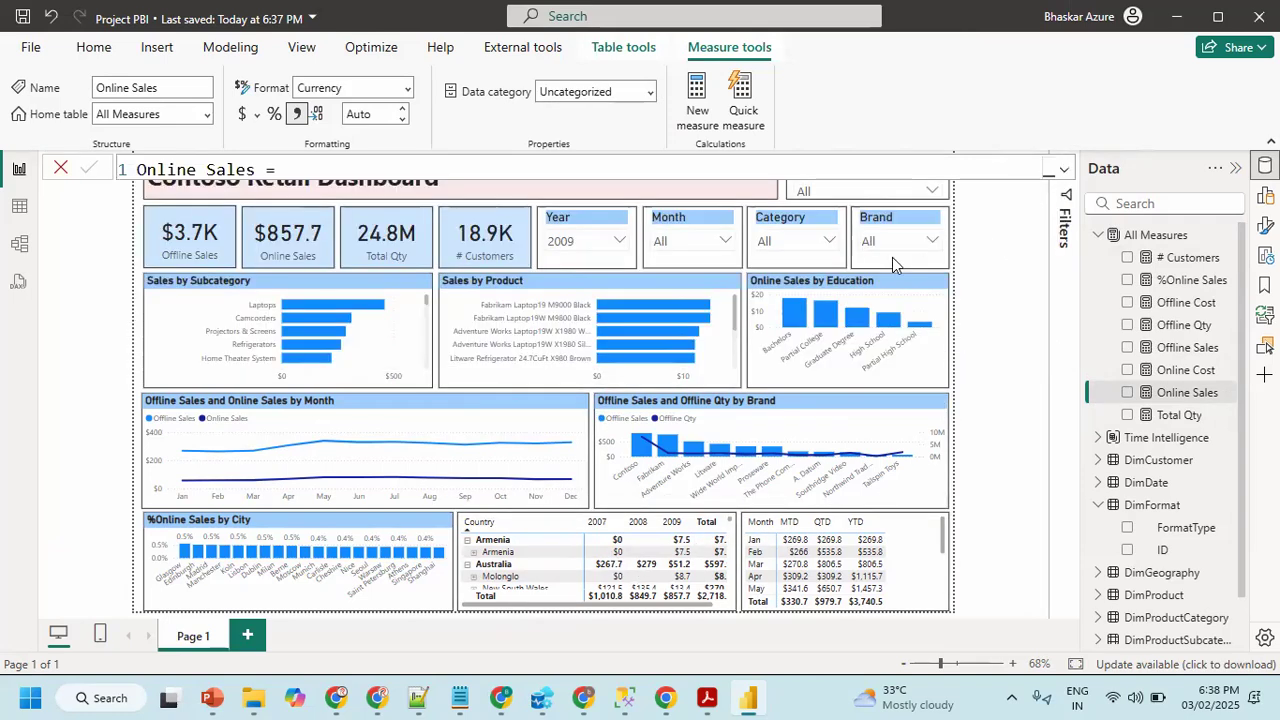
left_click(865, 190)
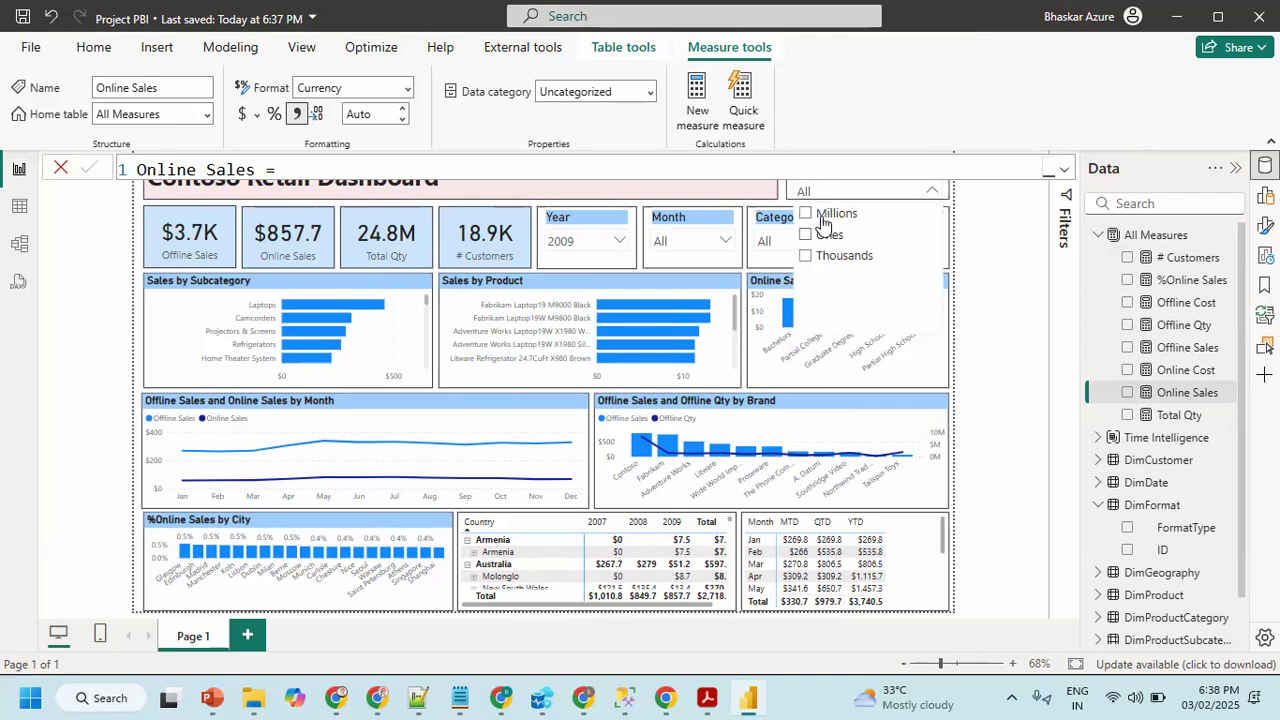
- In the DimFormat table's data view, sort the FormatType column by the ID column
left_click(21, 203)
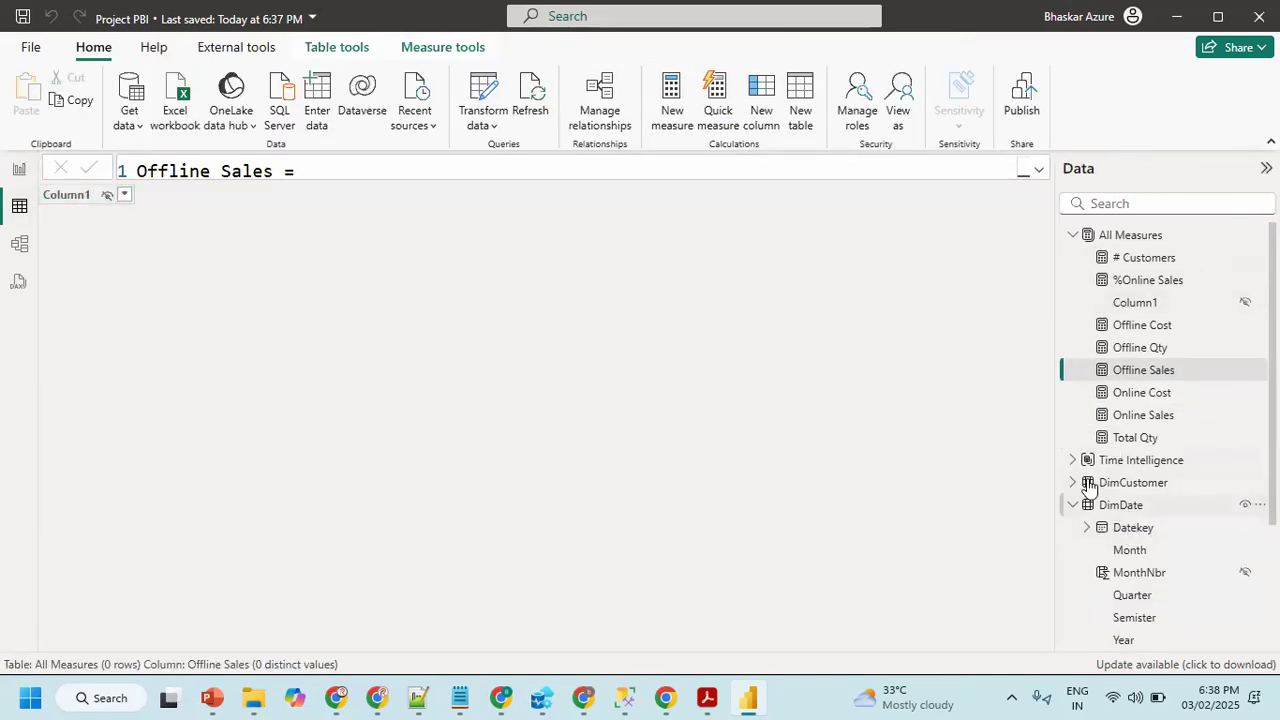
left_click(1073, 236)
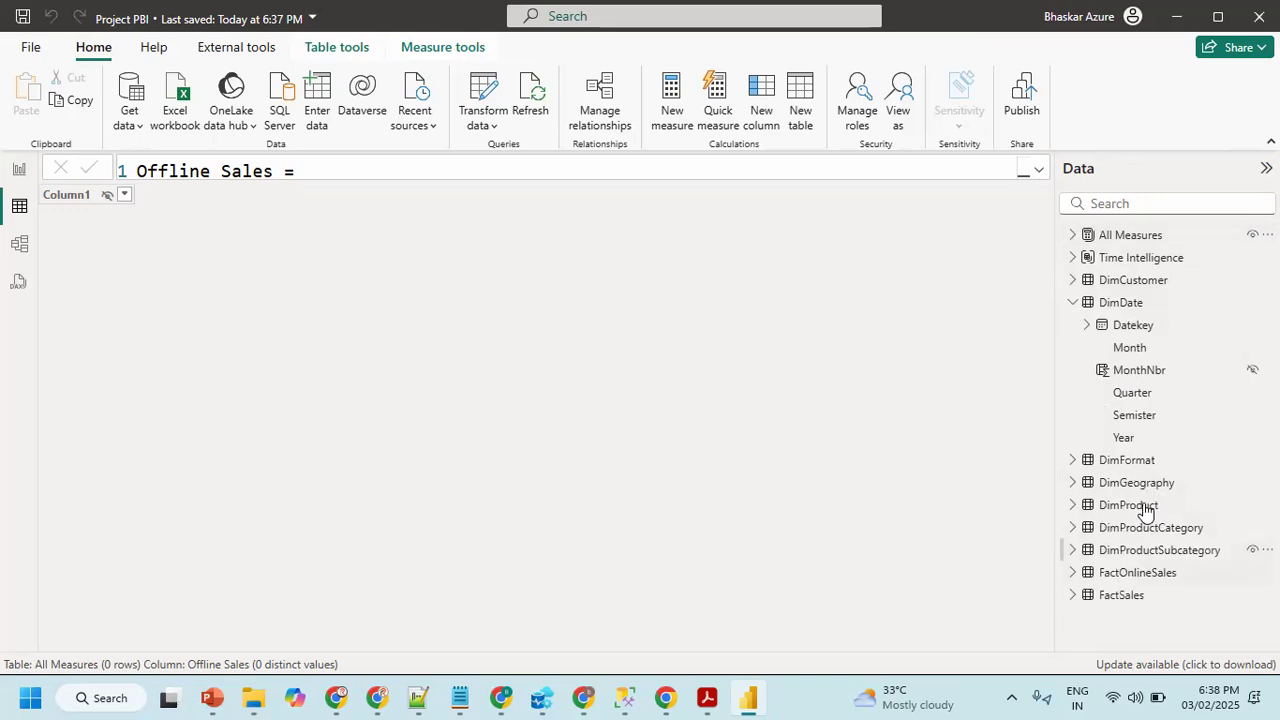
left_click(1073, 303)
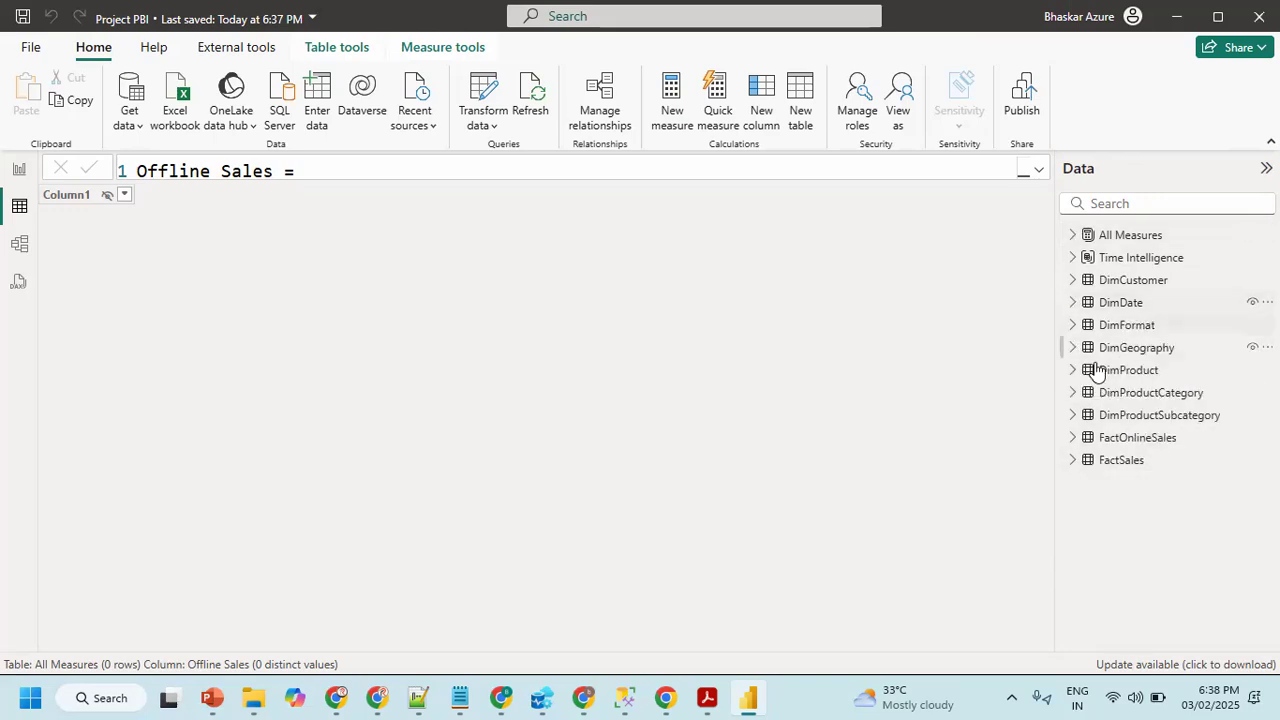
left_click(1132, 333)
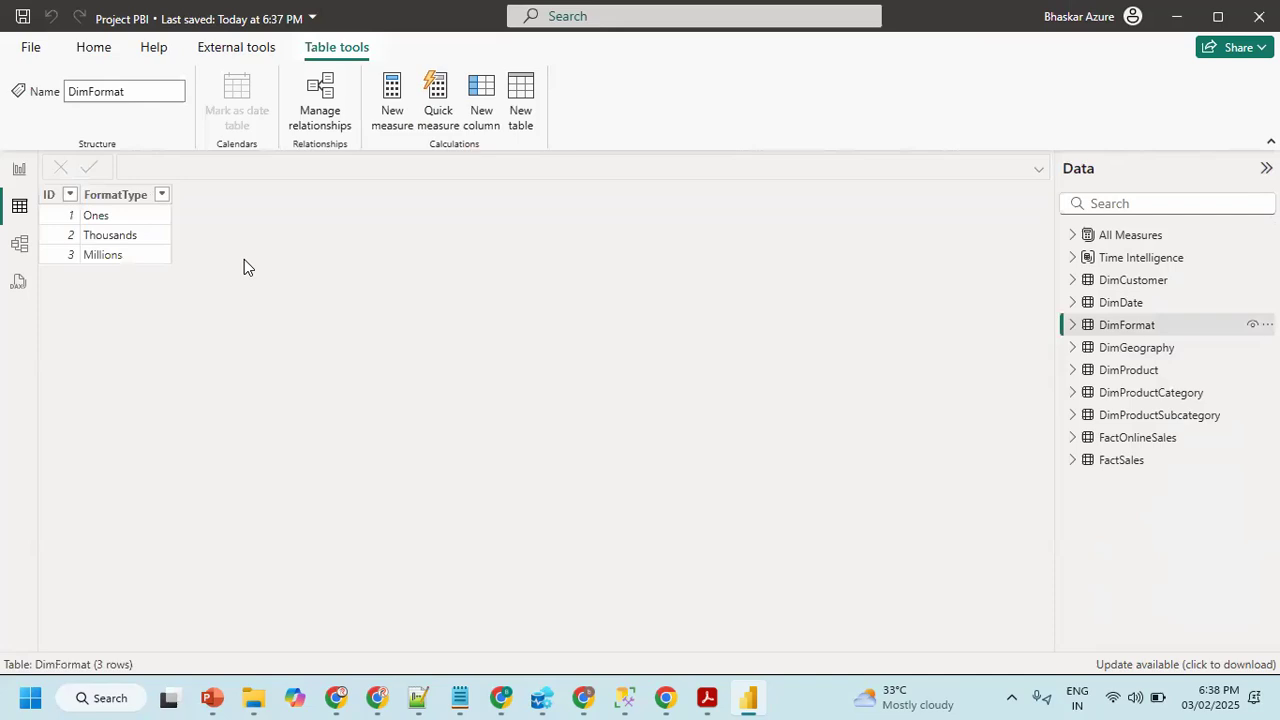
left_click(137, 195)
left_click(702, 112)
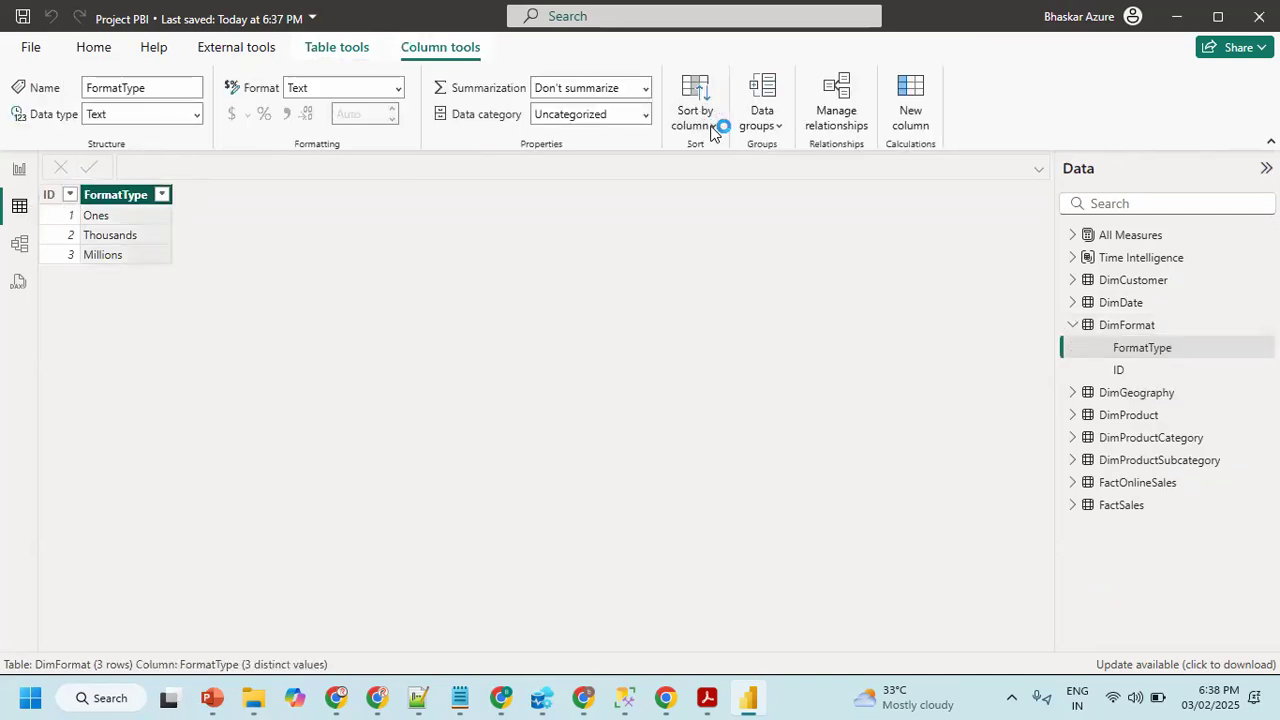
left_click(696, 191)
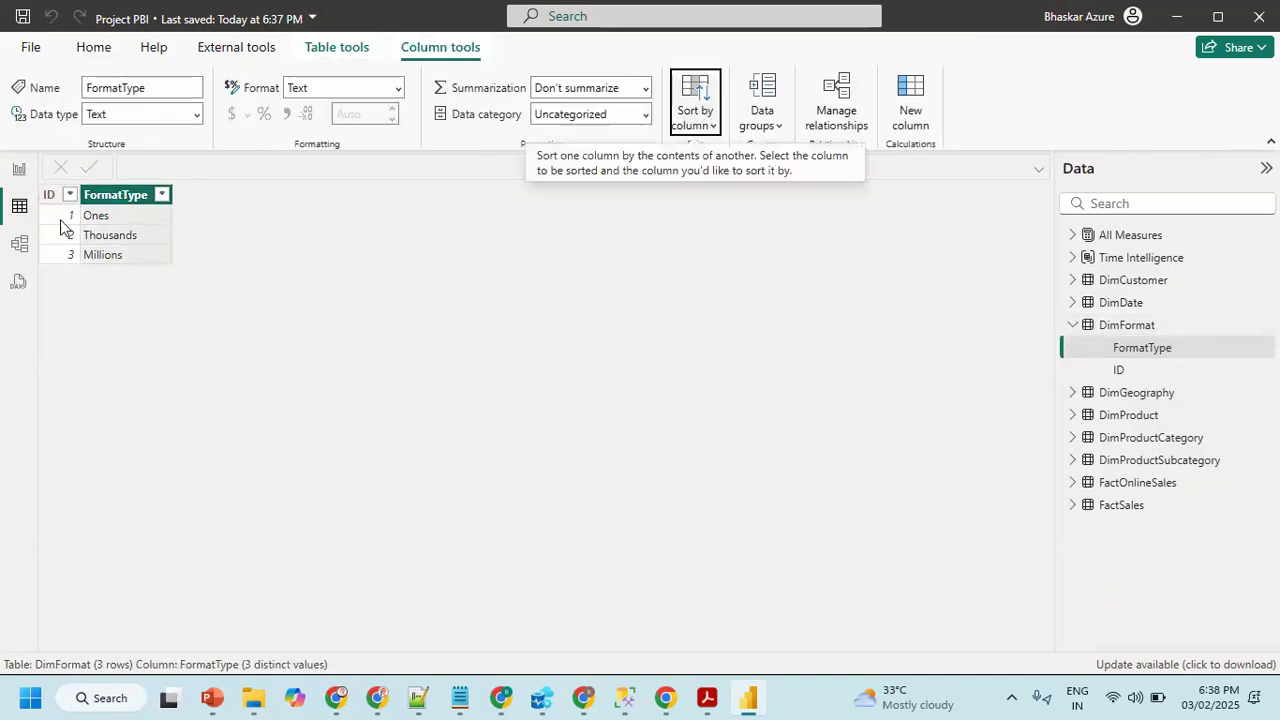
- Return to the report page and switch the FormatType slicer to Thousands and finally to Ones
left_click(18, 172)
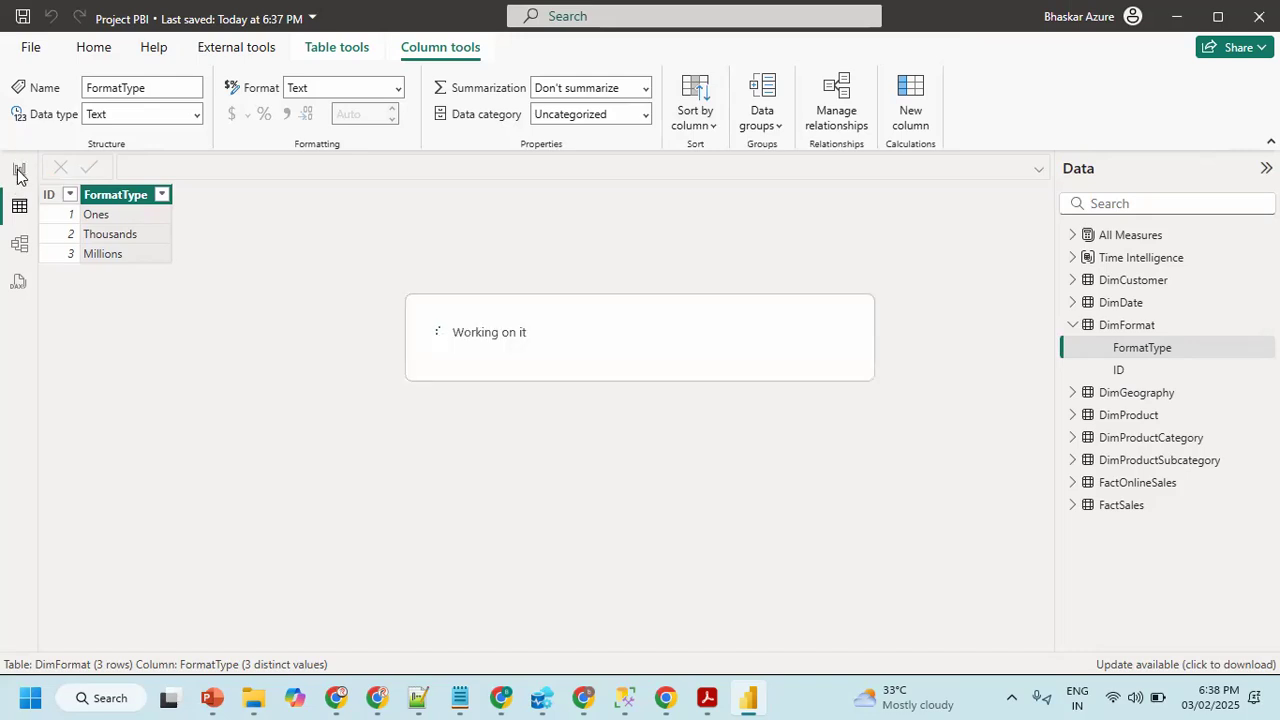
left_click(20, 170)
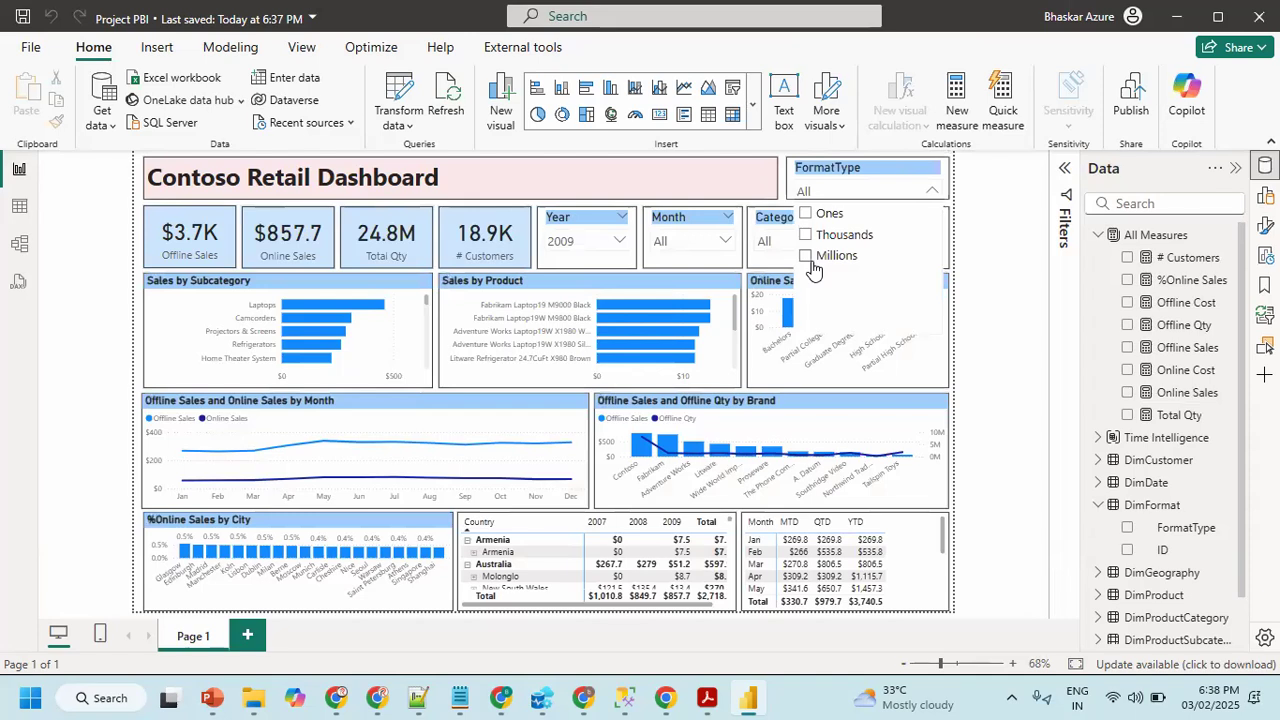
left_click(806, 237)
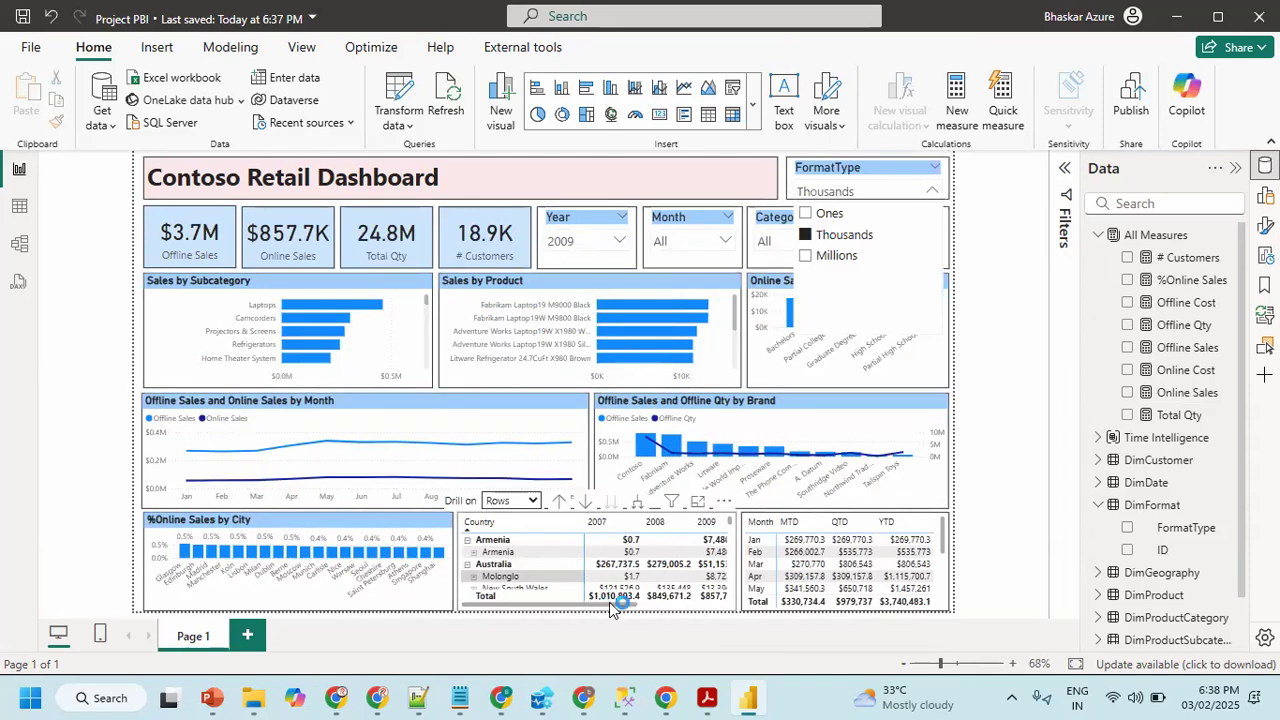
left_click(806, 214)
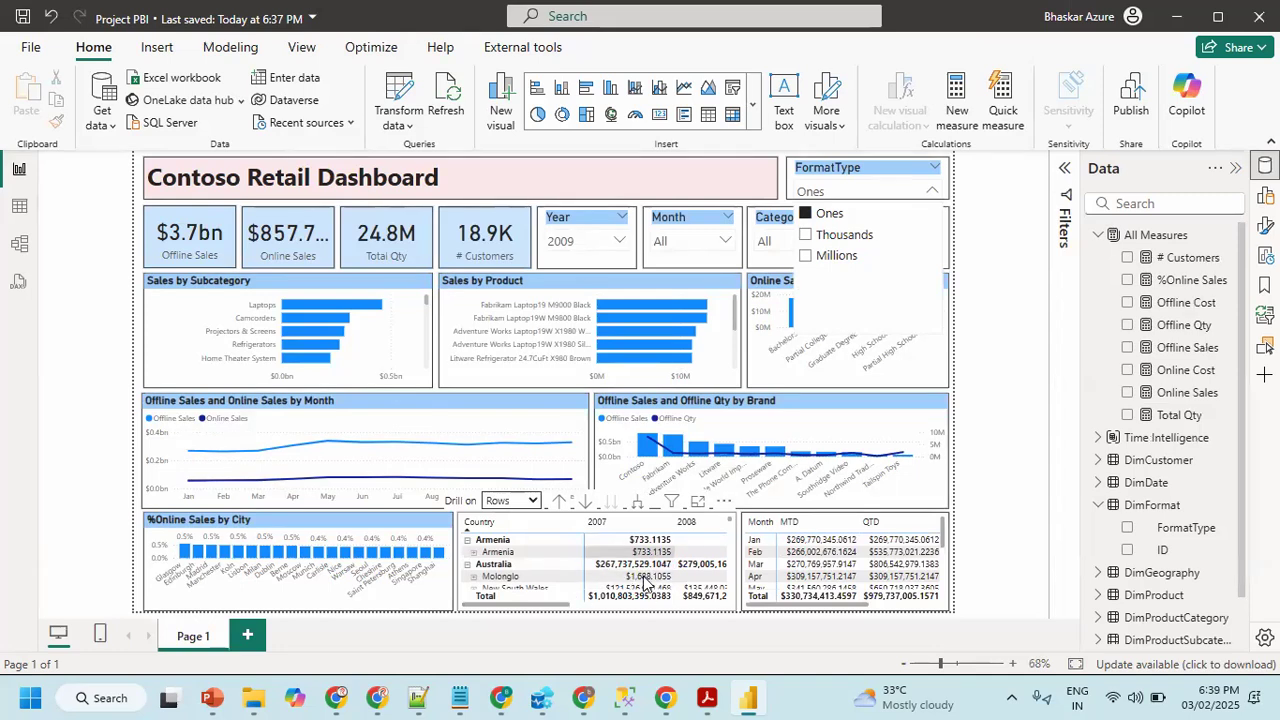
- In the Online Sales measure, change the "Ones" result to ROUND(_sales,0) and commit the formula
left_click(1185, 393)
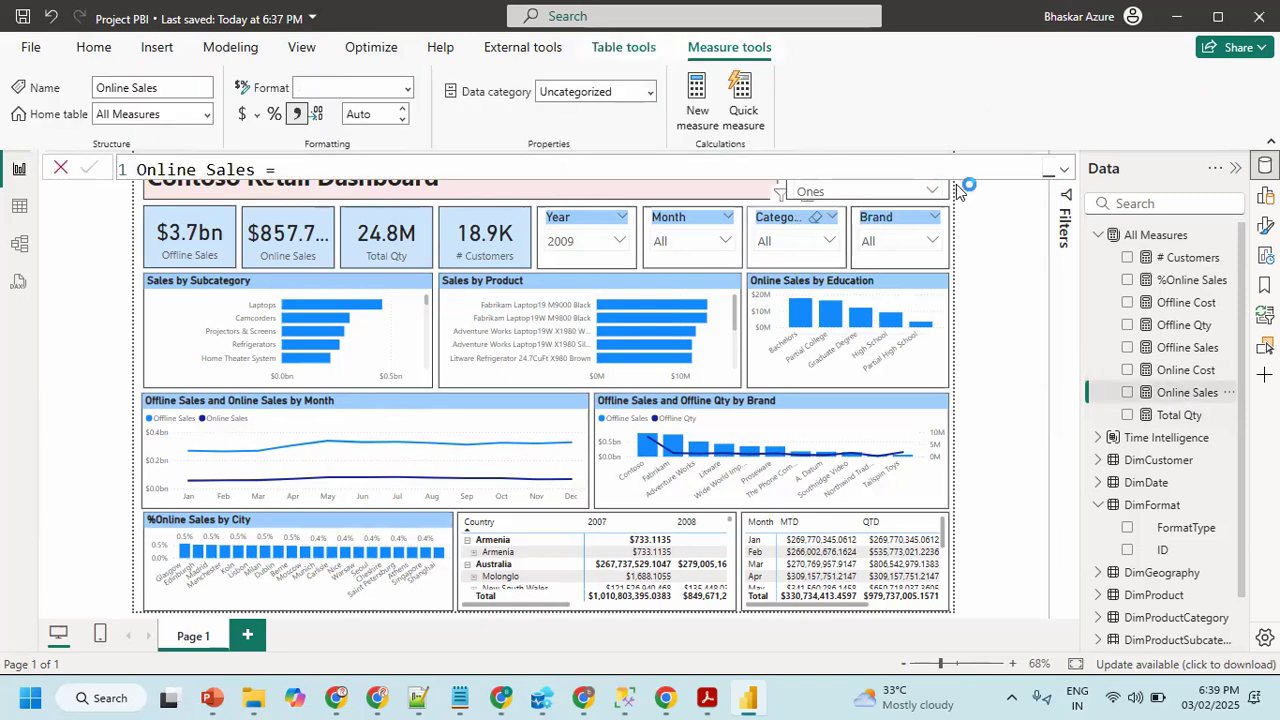
left_click(1064, 169)
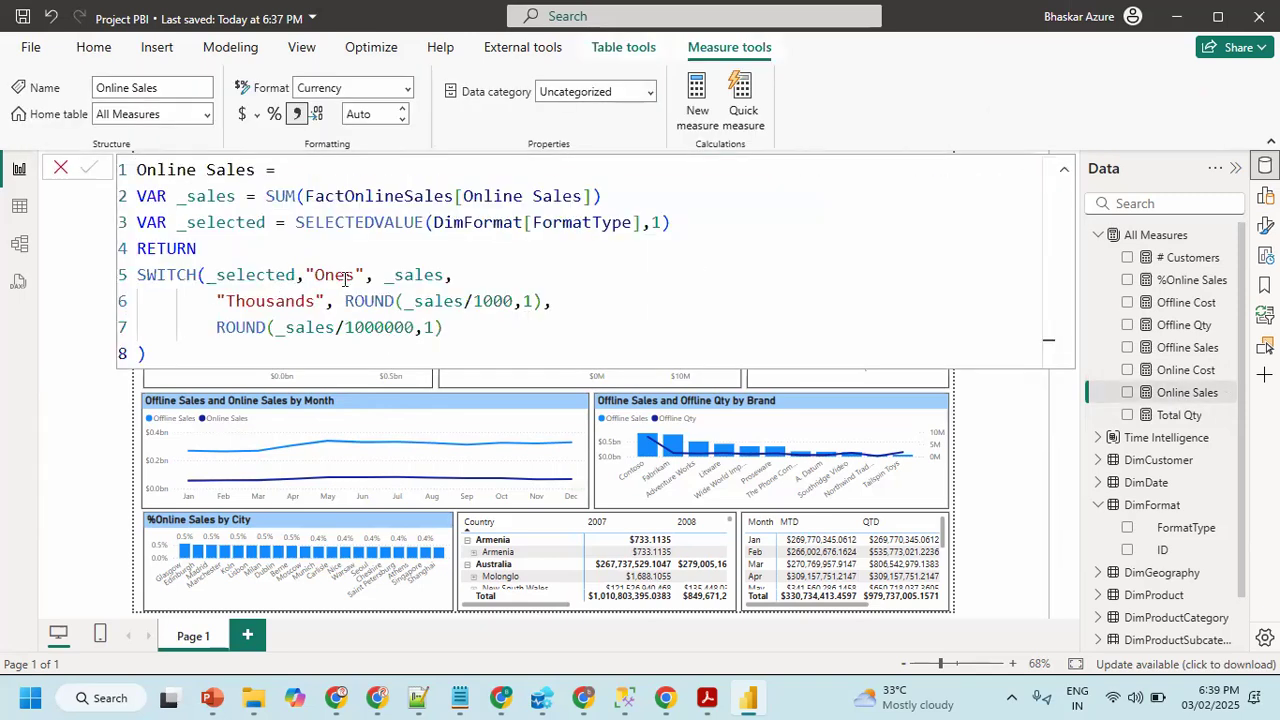
left_click(390, 277)
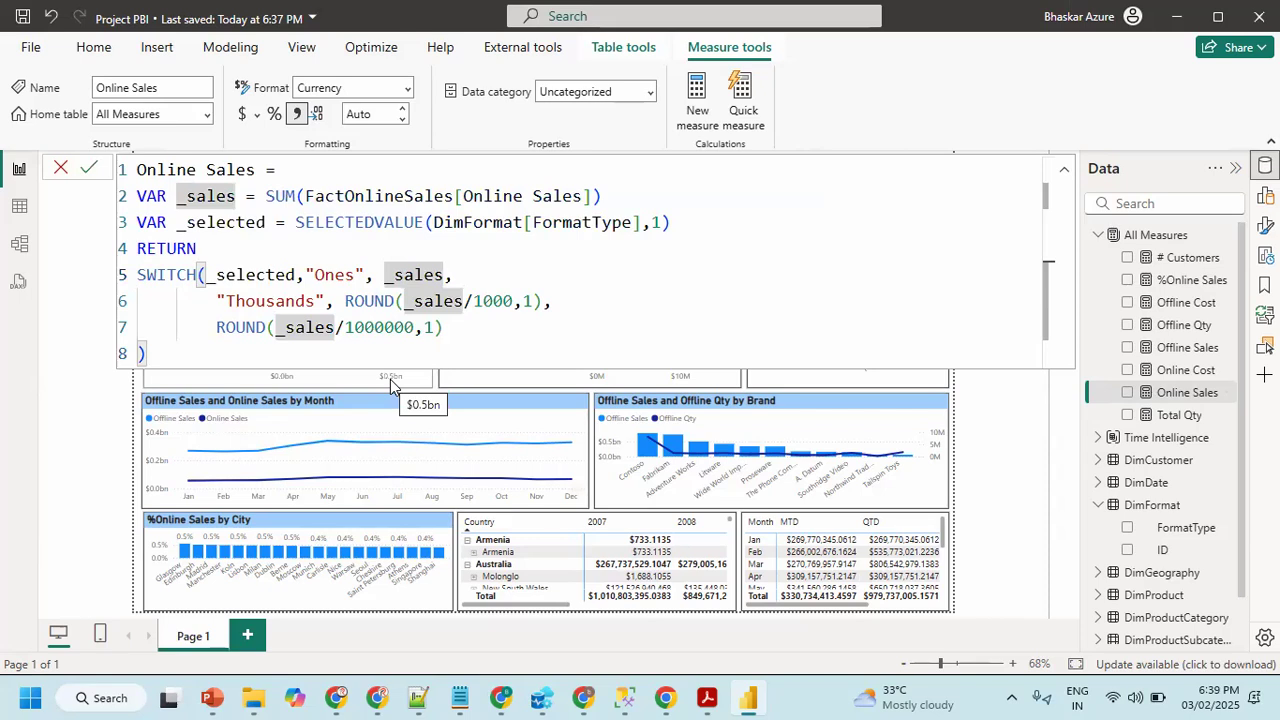
type("roun")
key("Tab")
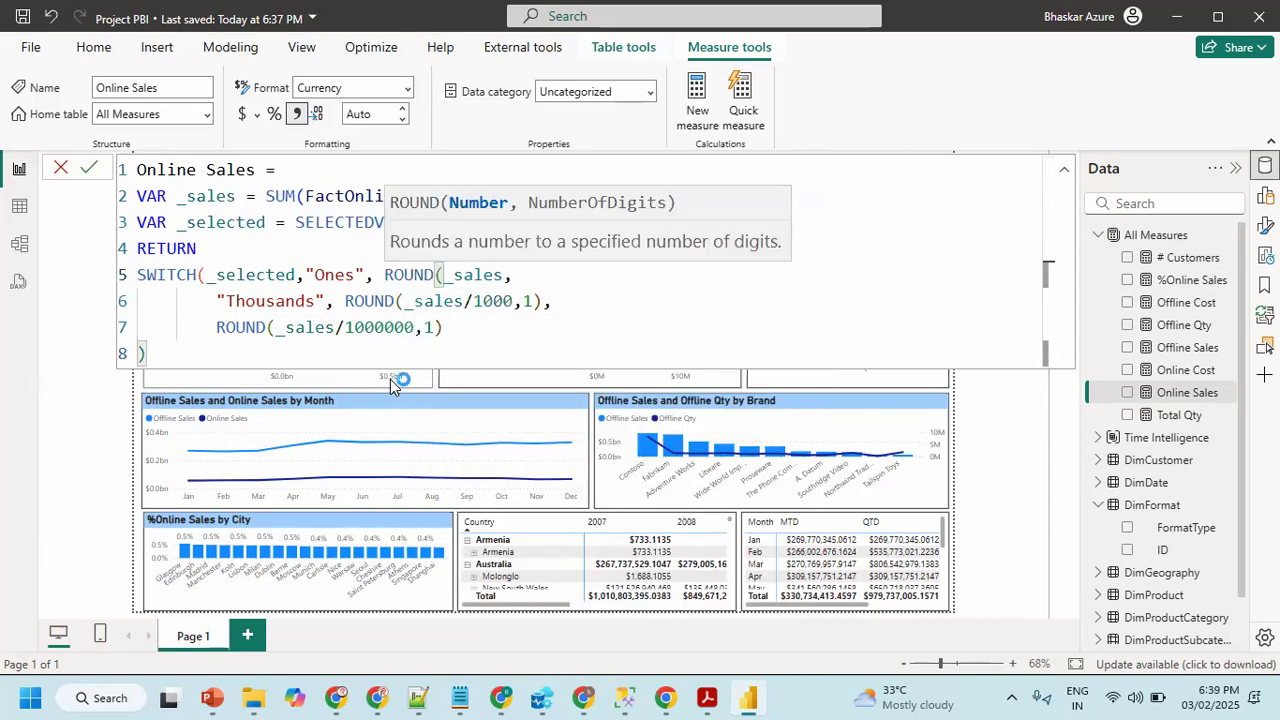
left_click(524, 274)
type("0)")
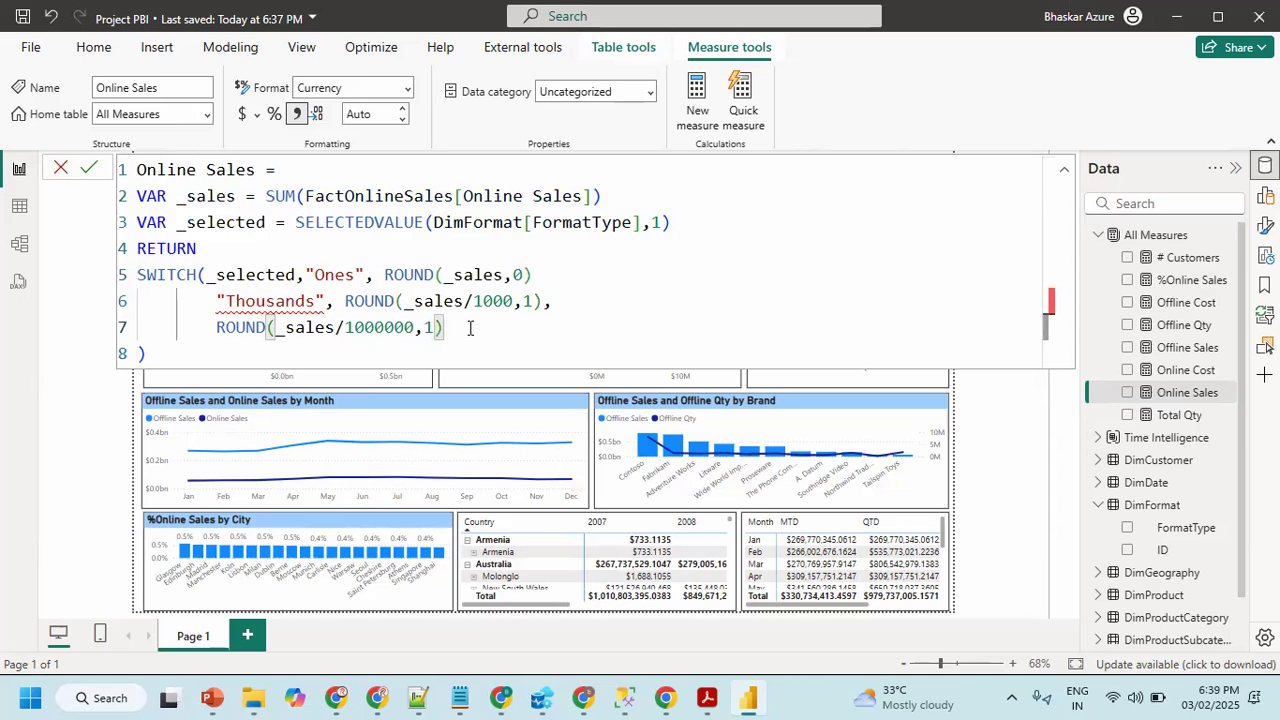
type(",")
key("Return")
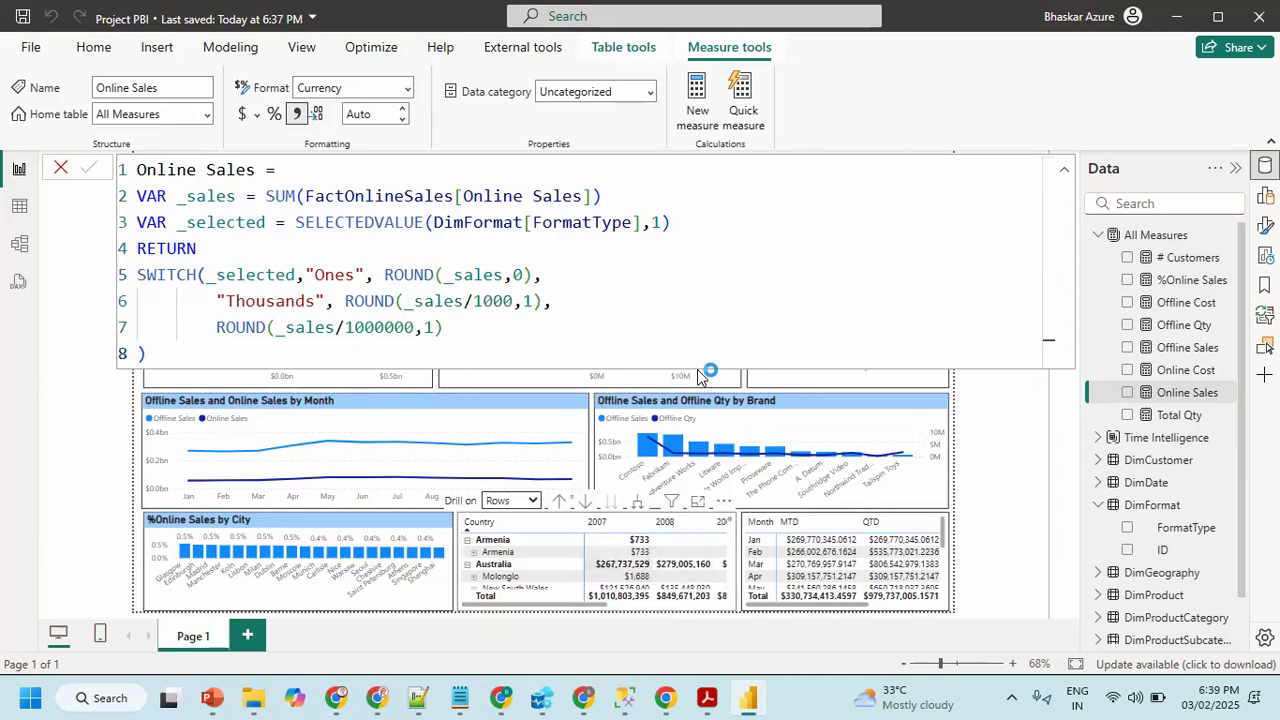
- In the Offline Sales measure, change the "Ones" result to ROUND(_sales,0) and commit the formula
left_click(1196, 348)
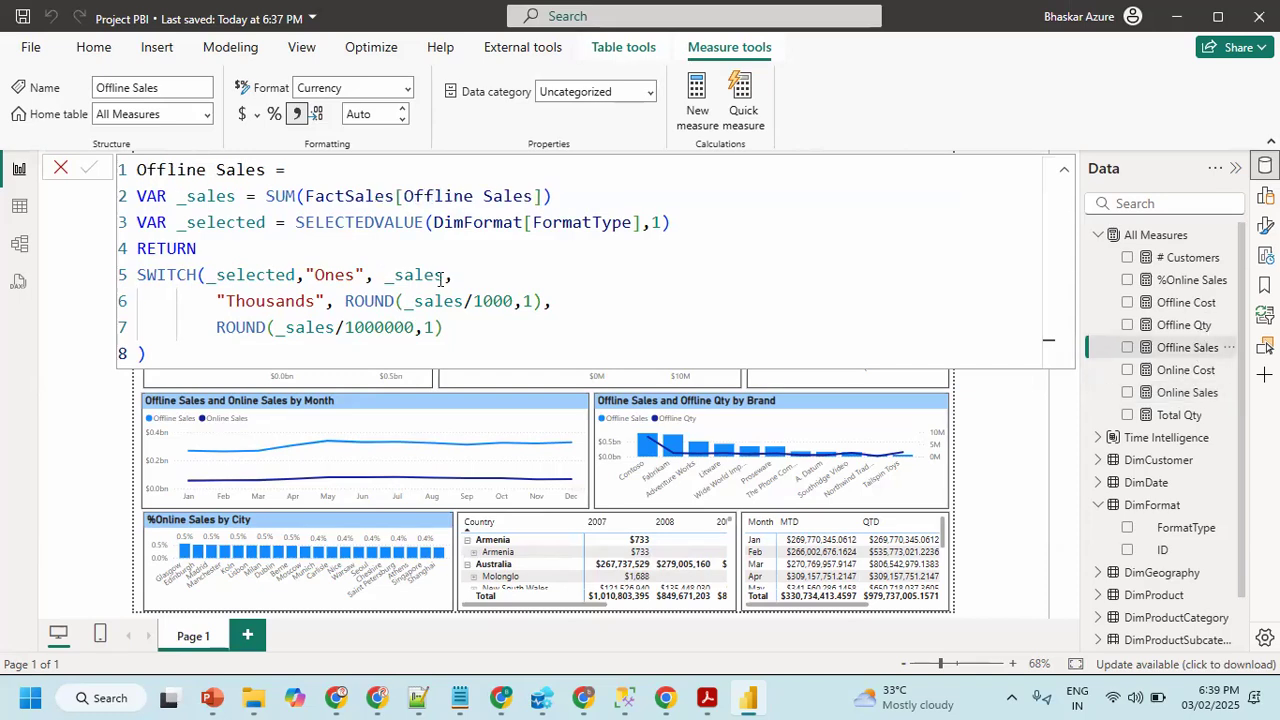
left_click(384, 278)
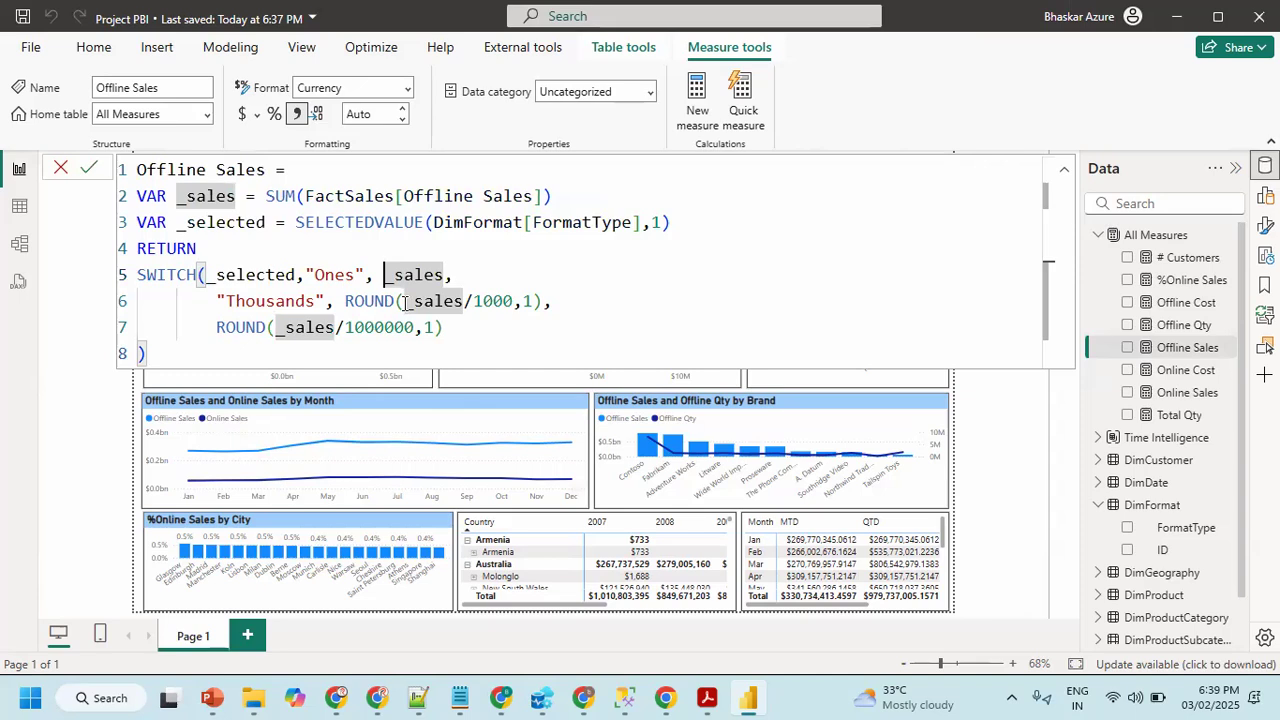
type("rou")
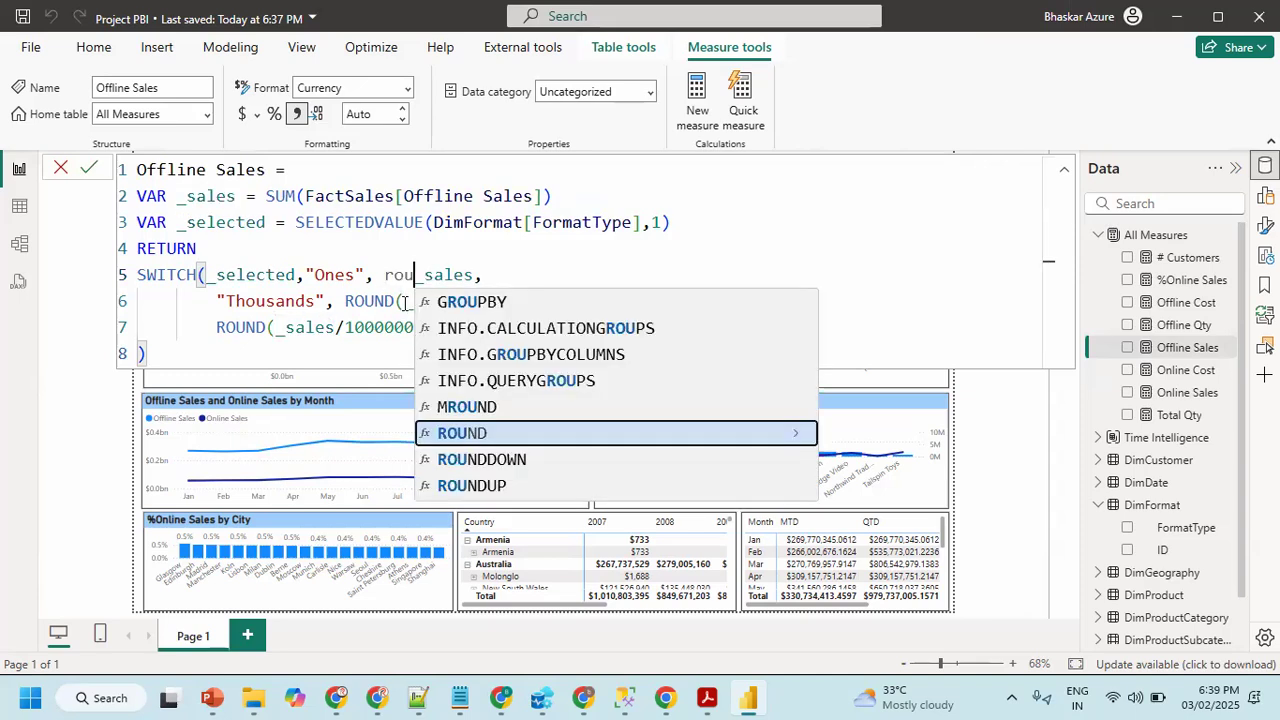
key("Tab")
left_click(522, 275)
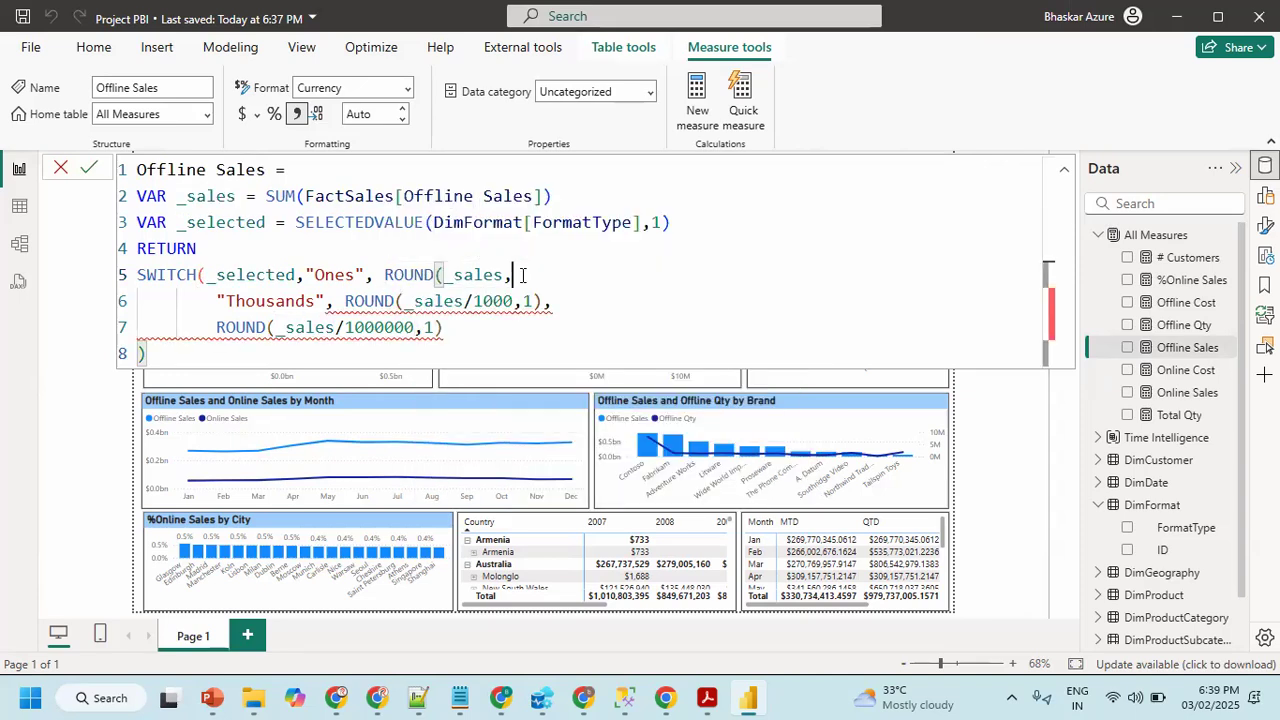
type("1")
key("BackSpace")
type("0)")
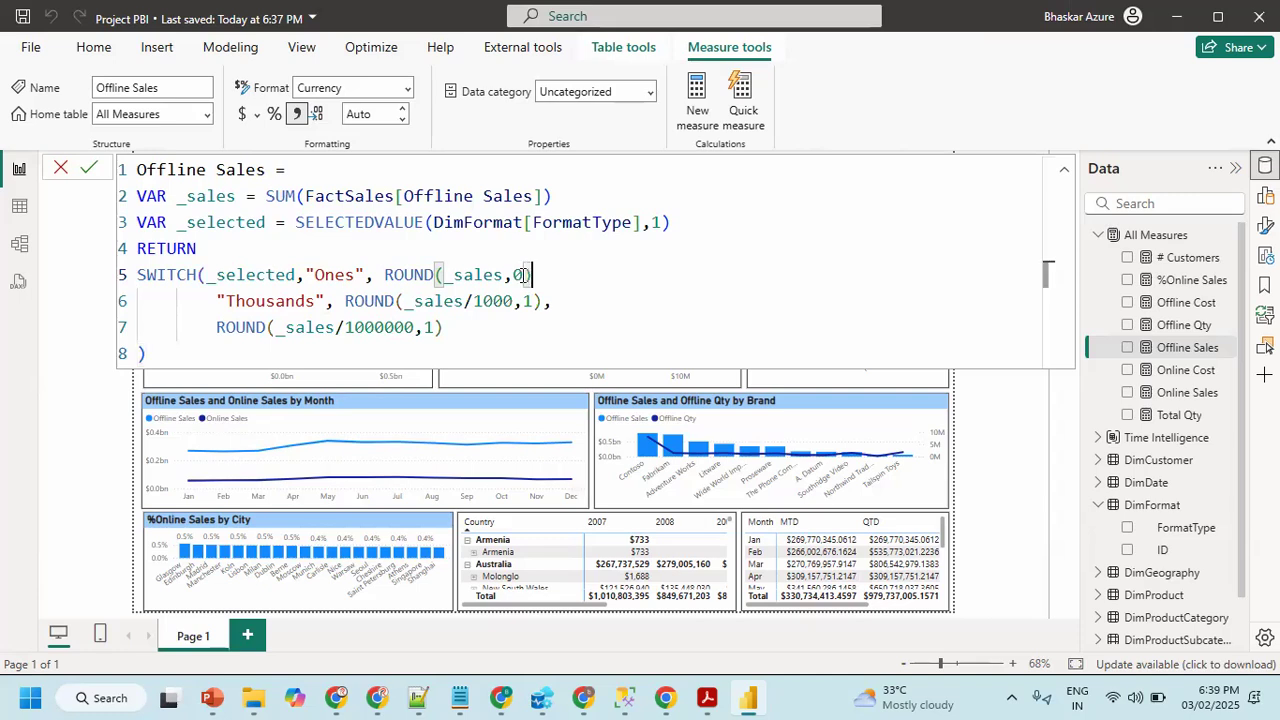
type(",")
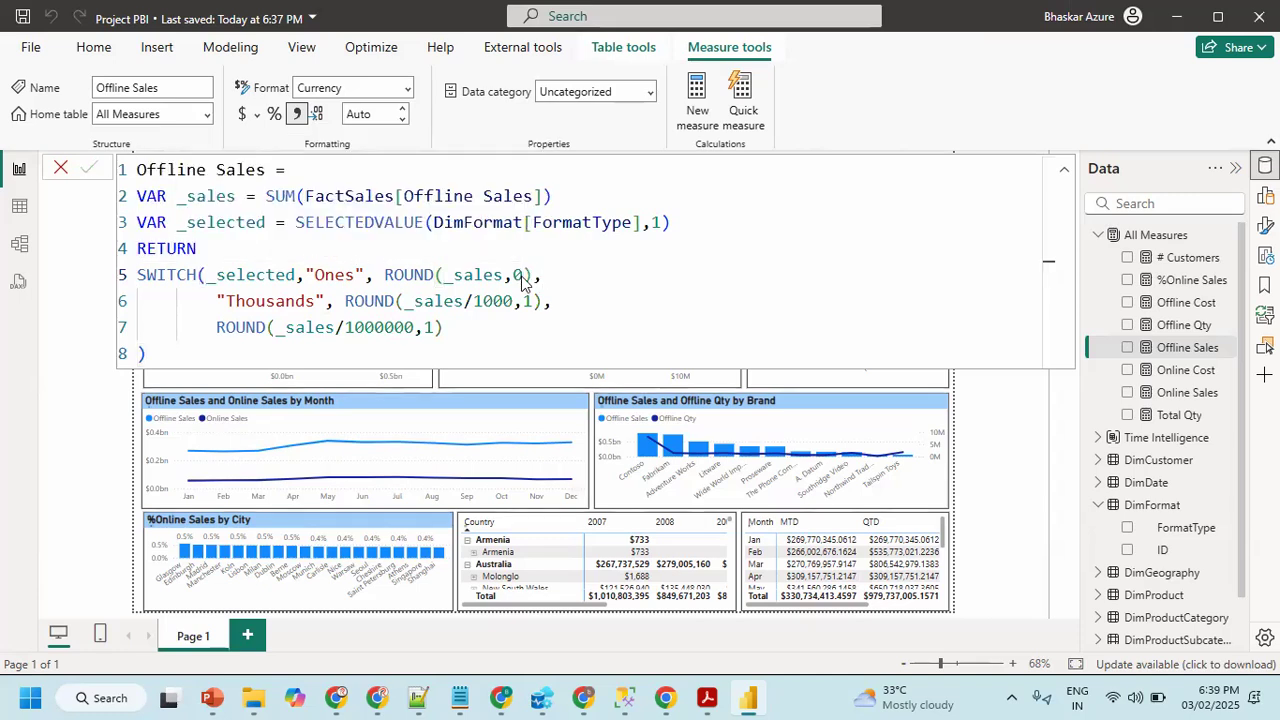
- Collapse the measure formula, hide the data pane and save the report
left_click(1066, 172)
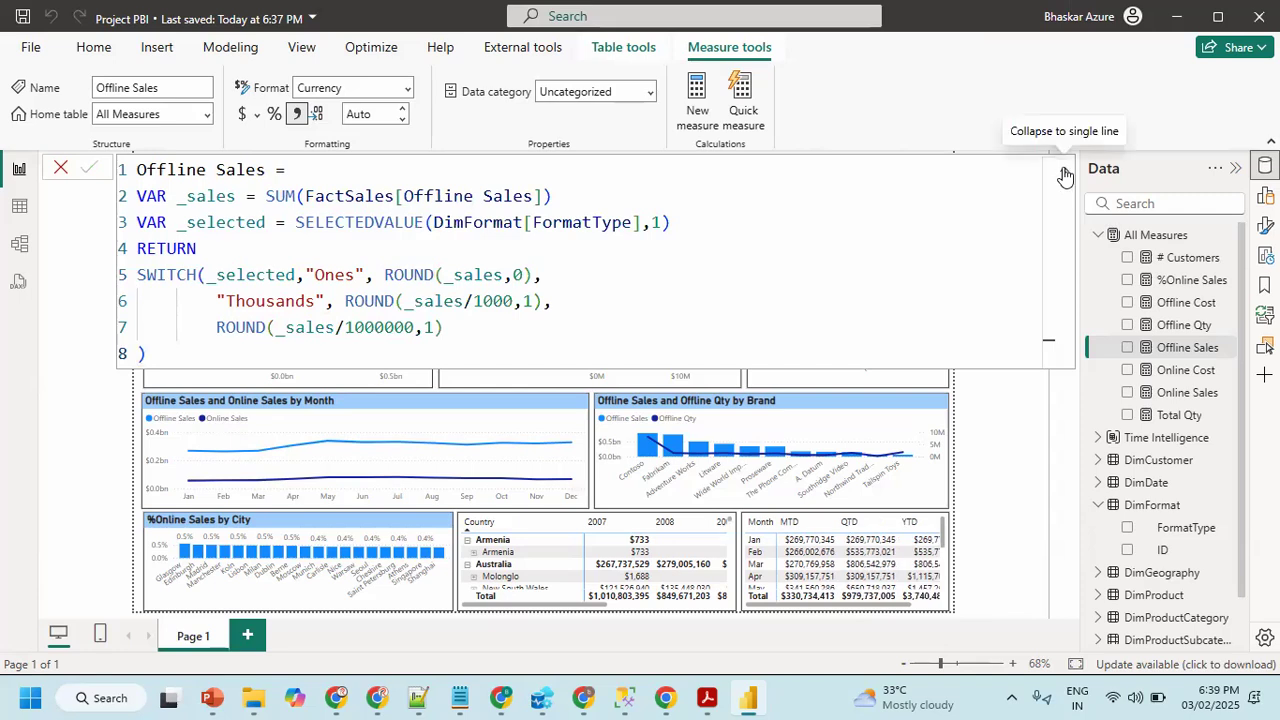
left_click(1066, 172)
left_click(1236, 168)
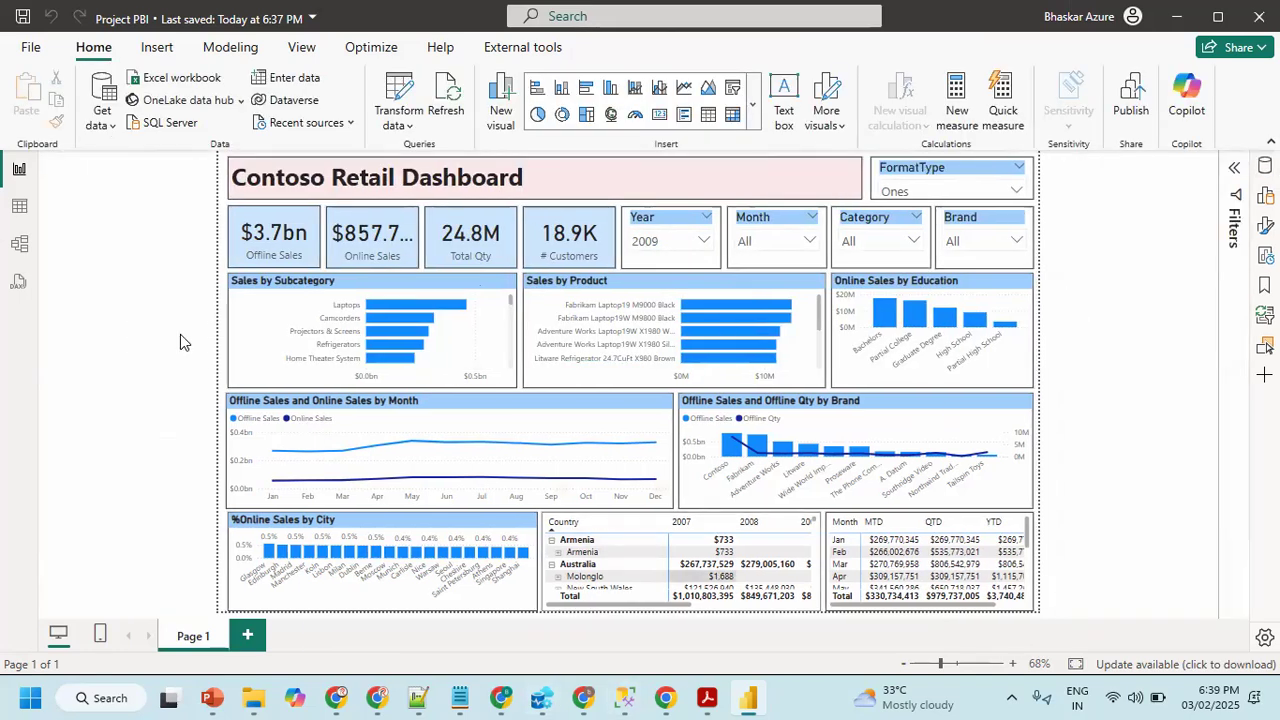
left_click(22, 17)
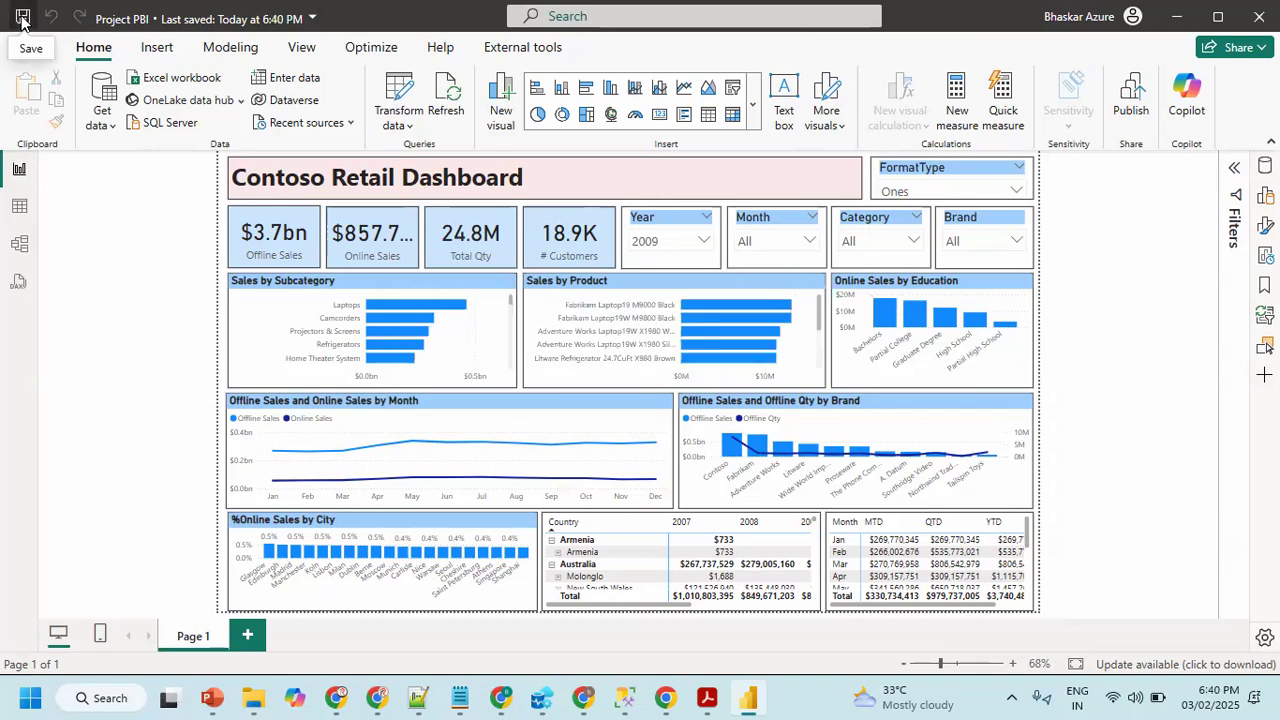
left_click(22, 17)
left_click(22, 17)
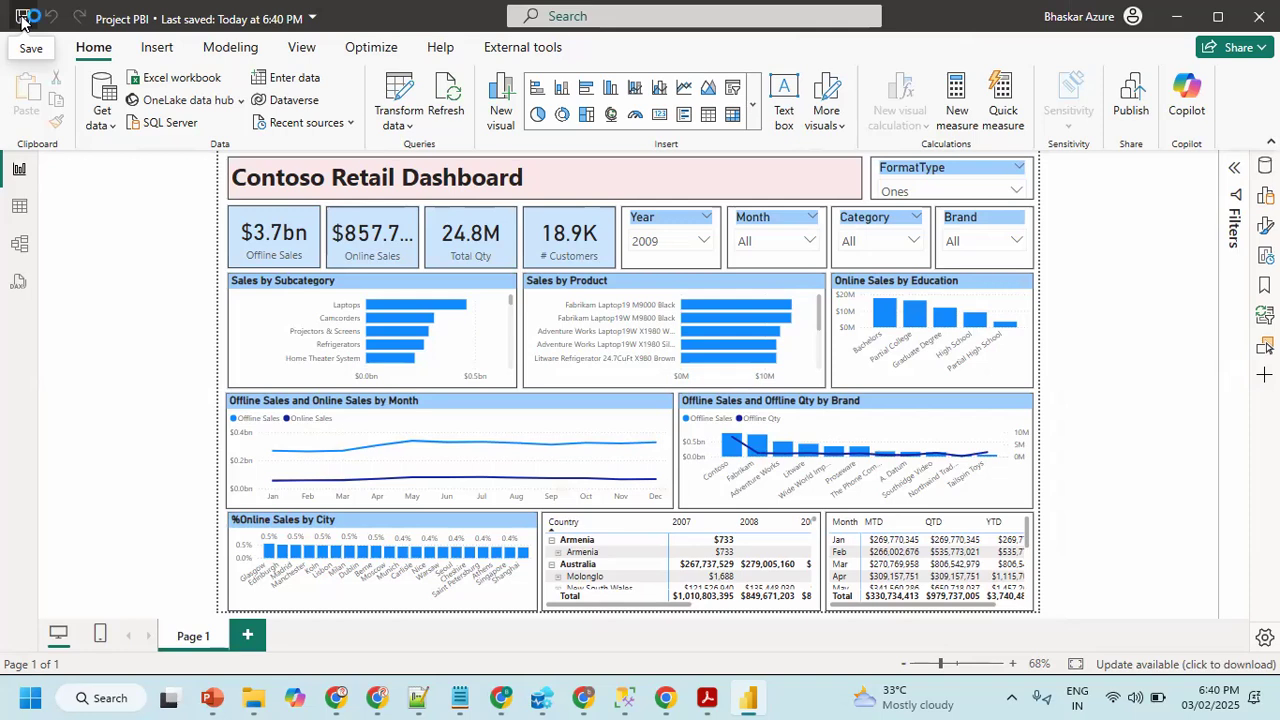